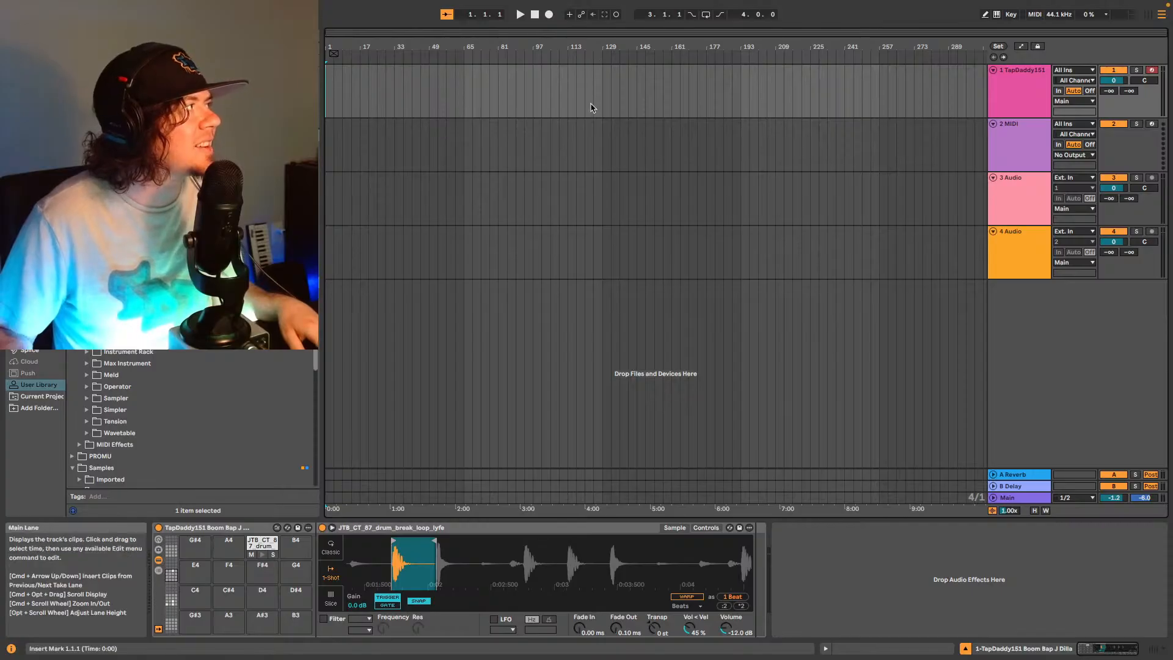
left_click_drag(449, 35, 452, 76)
left_click(993, 59)
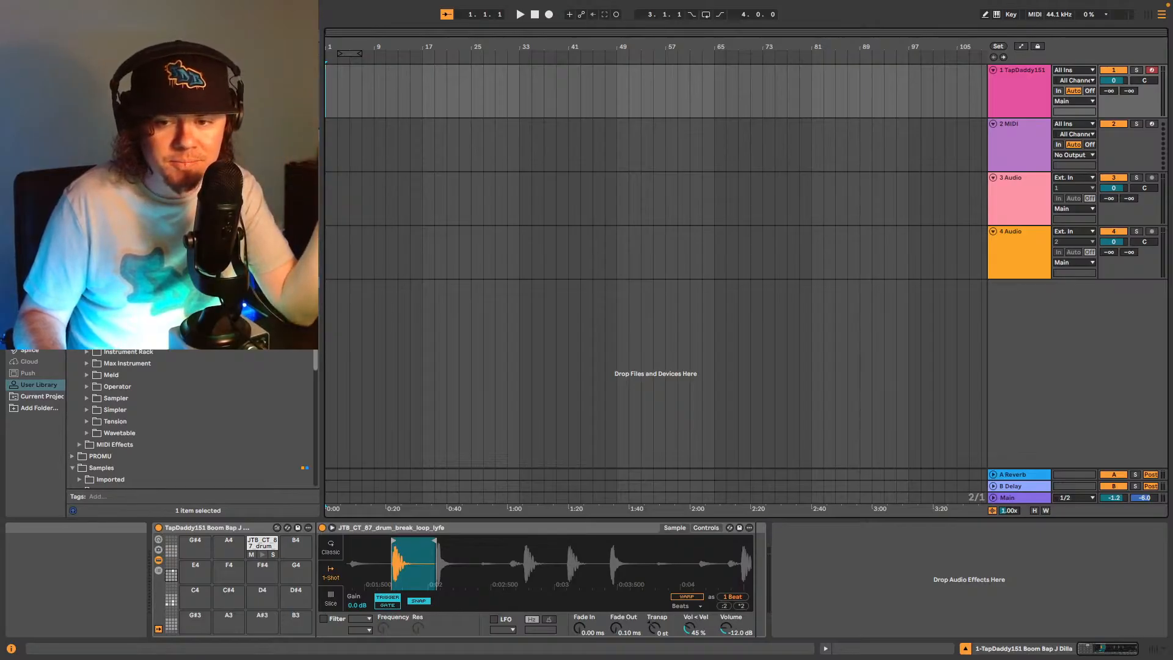
Take Ableton Live out of full screen and bring the Loopback window in front of it.
mouse_move(159, 2)
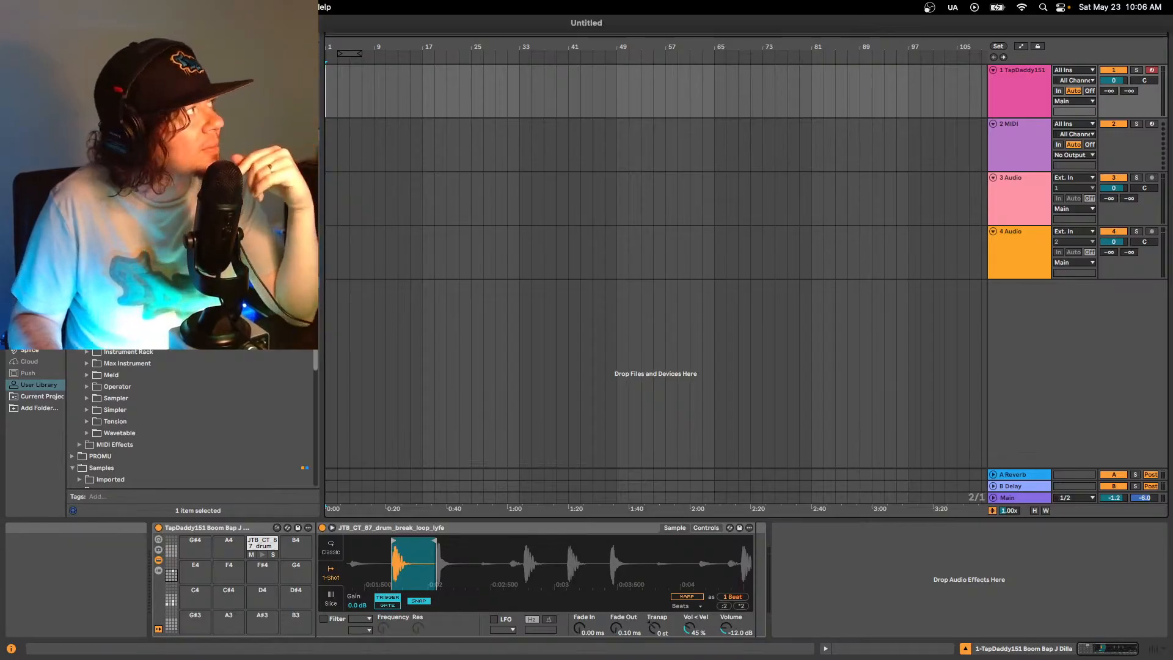
left_click(33, 23)
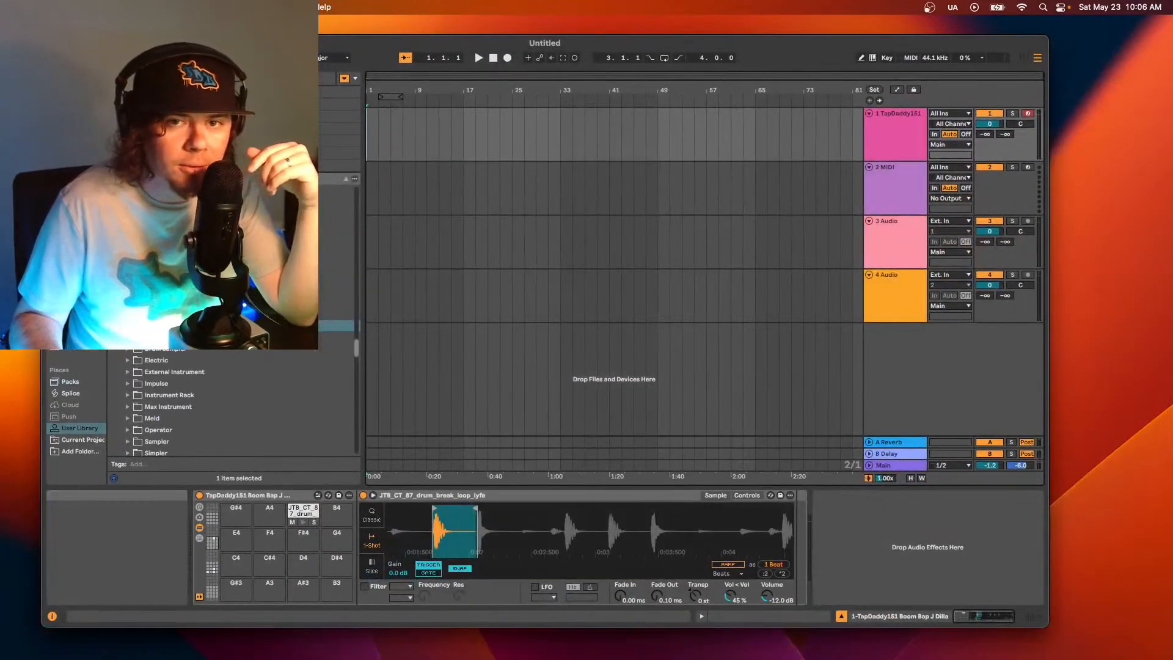
left_click_drag(1172, 367, 693, 121)
Review the sources, output channels and monitors routed through the Stream Audio virtual device in Loopback.
scroll(544, 287, "up", 2)
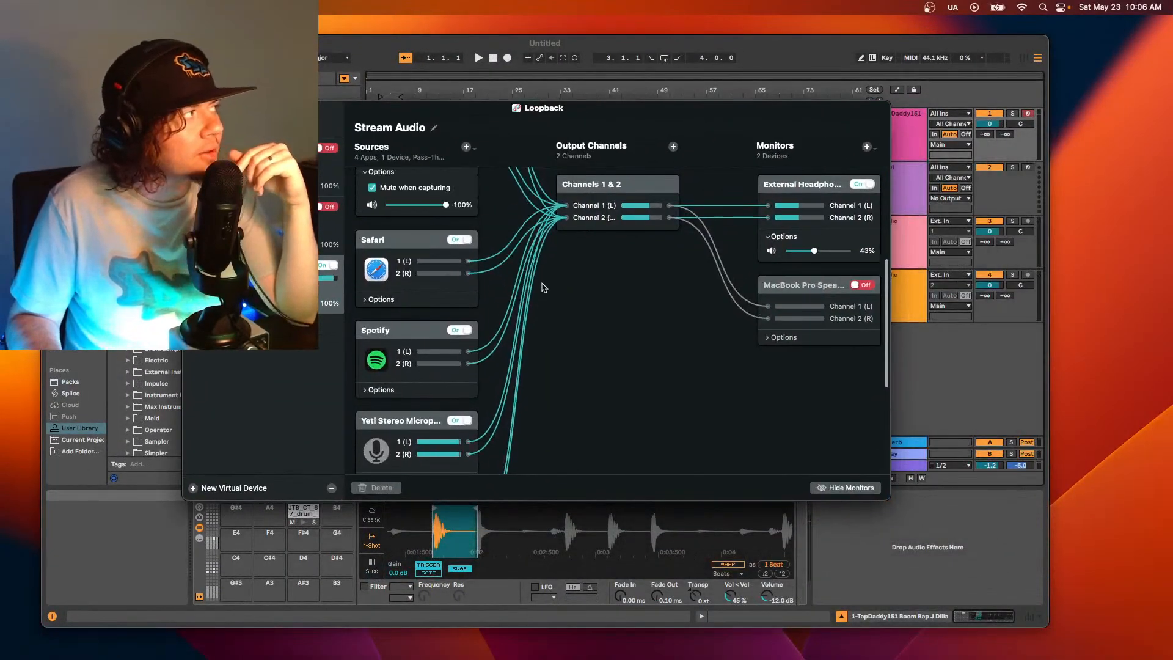
scroll(544, 287, "up", 5)
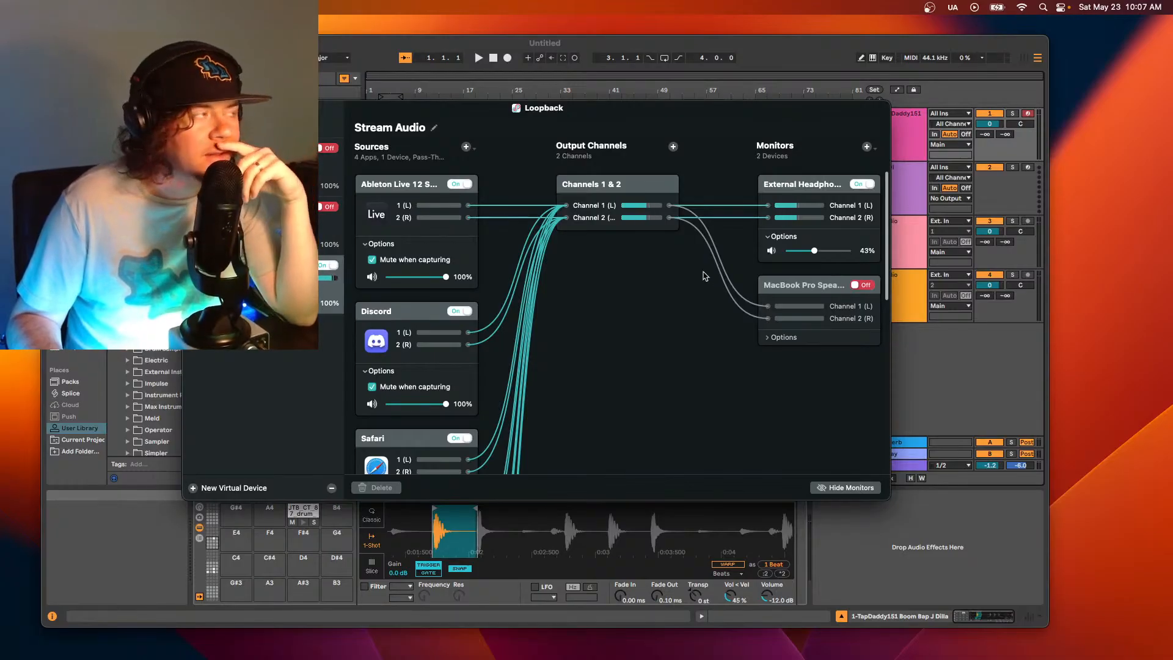
scroll(656, 281, "down", 2)
scroll(651, 306, "down", 10)
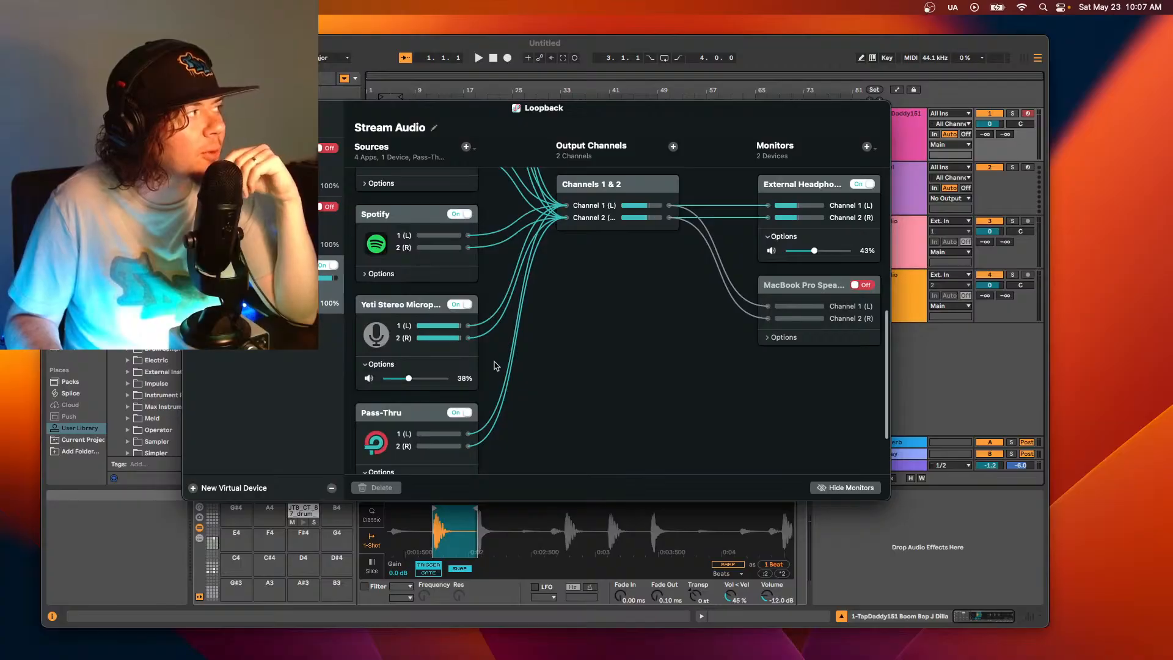
scroll(431, 354, "up", 8)
scroll(459, 324, "up", 10)
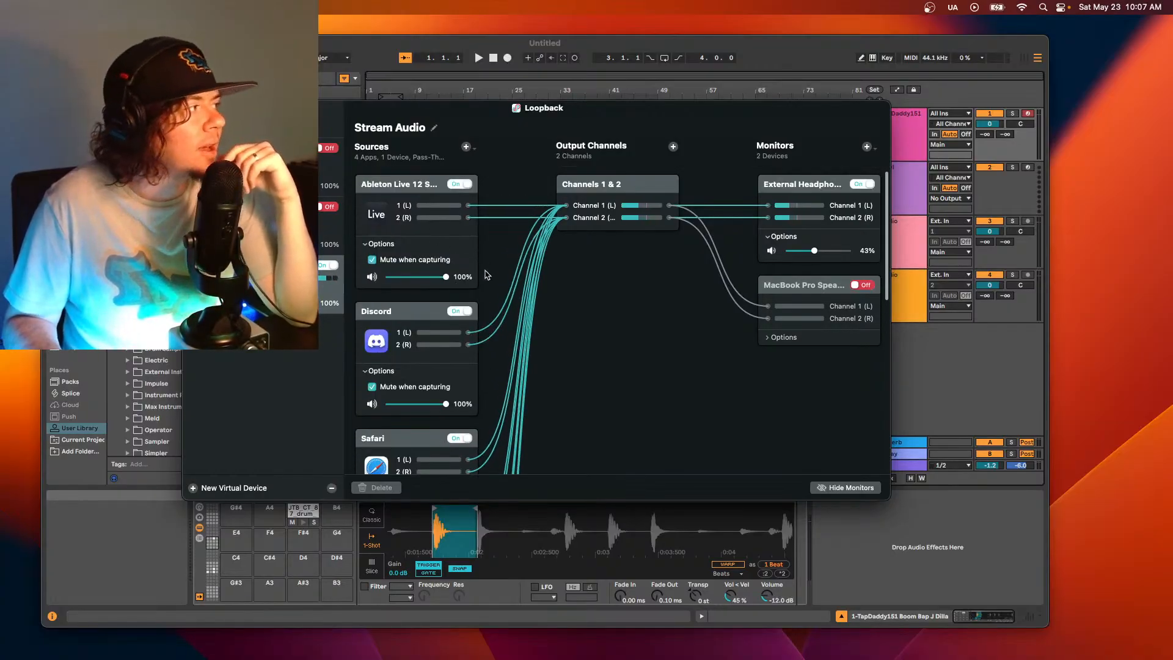
scroll(458, 264, "down", 2)
scroll(524, 417, "down", 3)
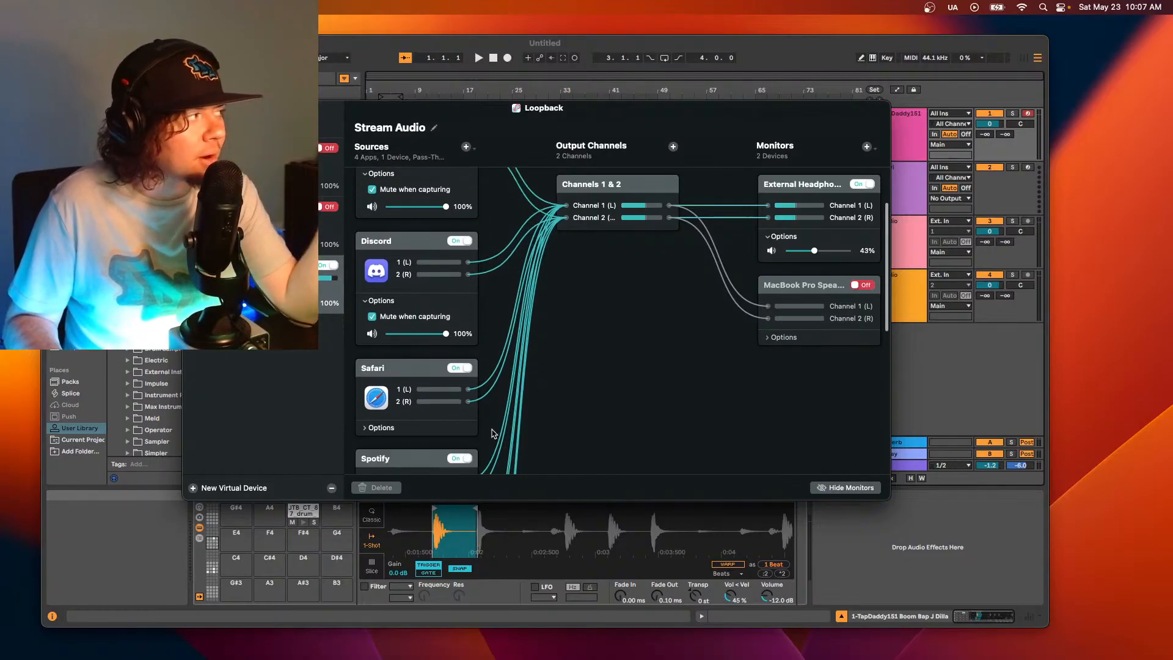
scroll(460, 391, "down", 5)
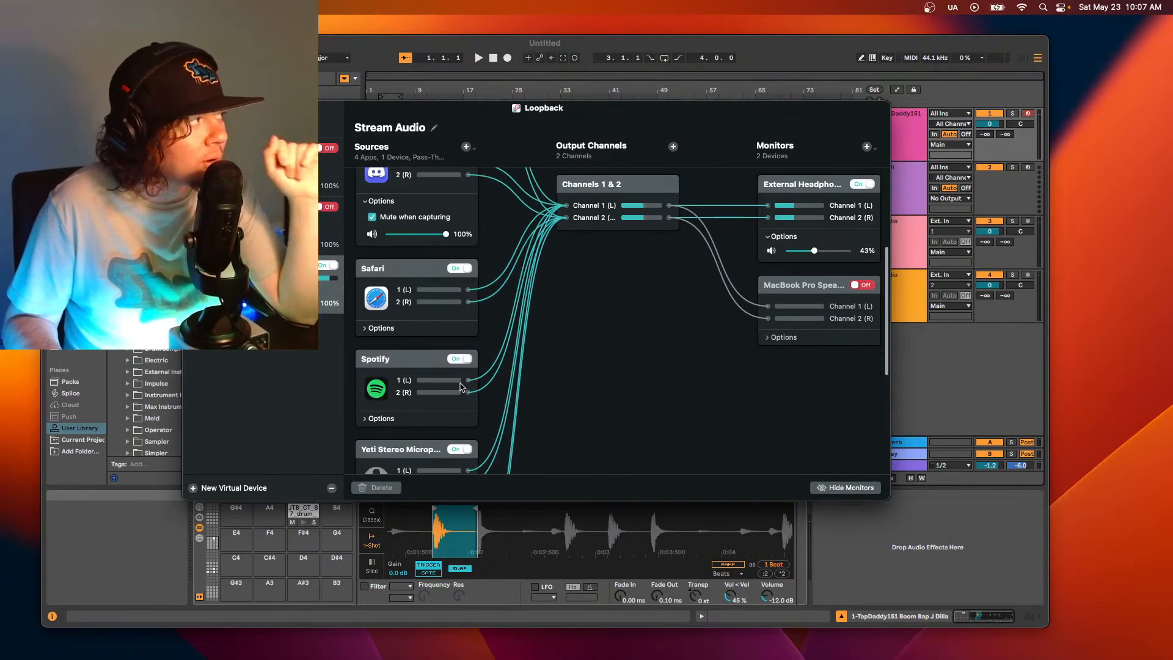
scroll(463, 381, "down", 1)
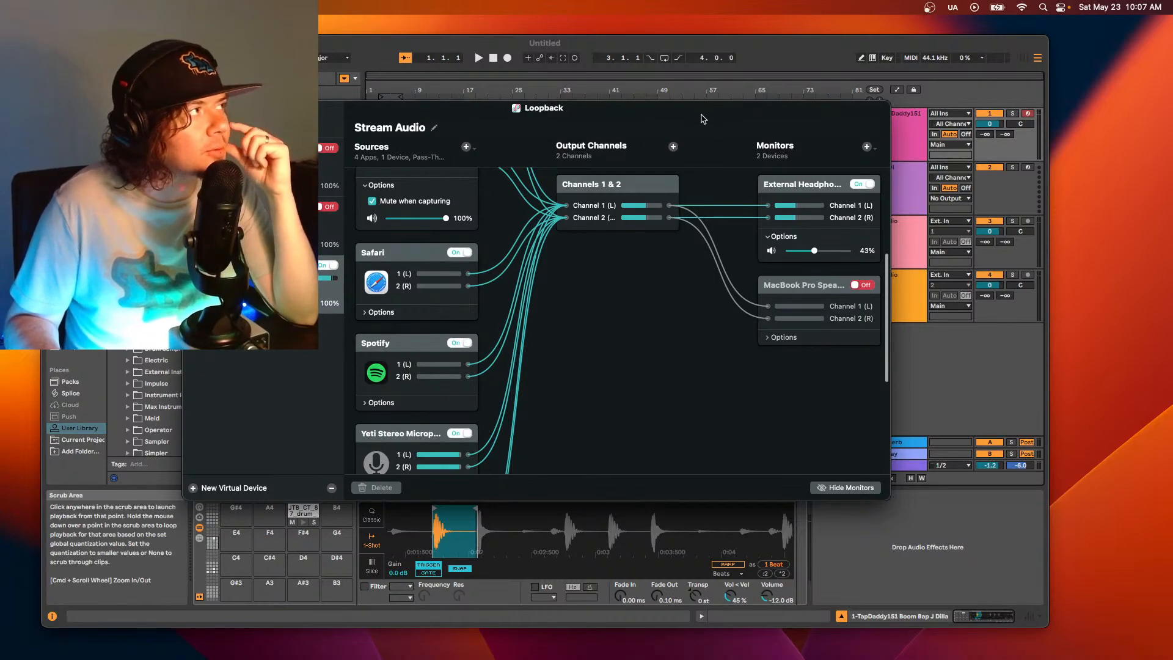
Move the Loopback window out of view and return Ableton Live to full screen.
left_click_drag(702, 112, 1172, 287)
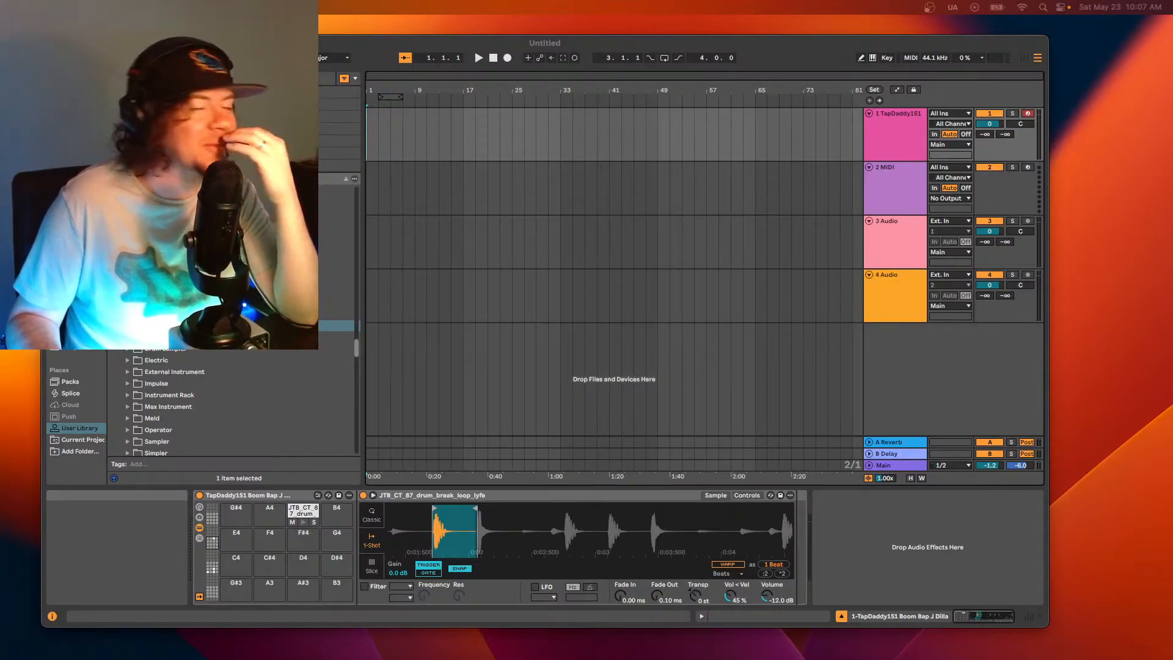
left_click_drag(384, 41, 383, 21)
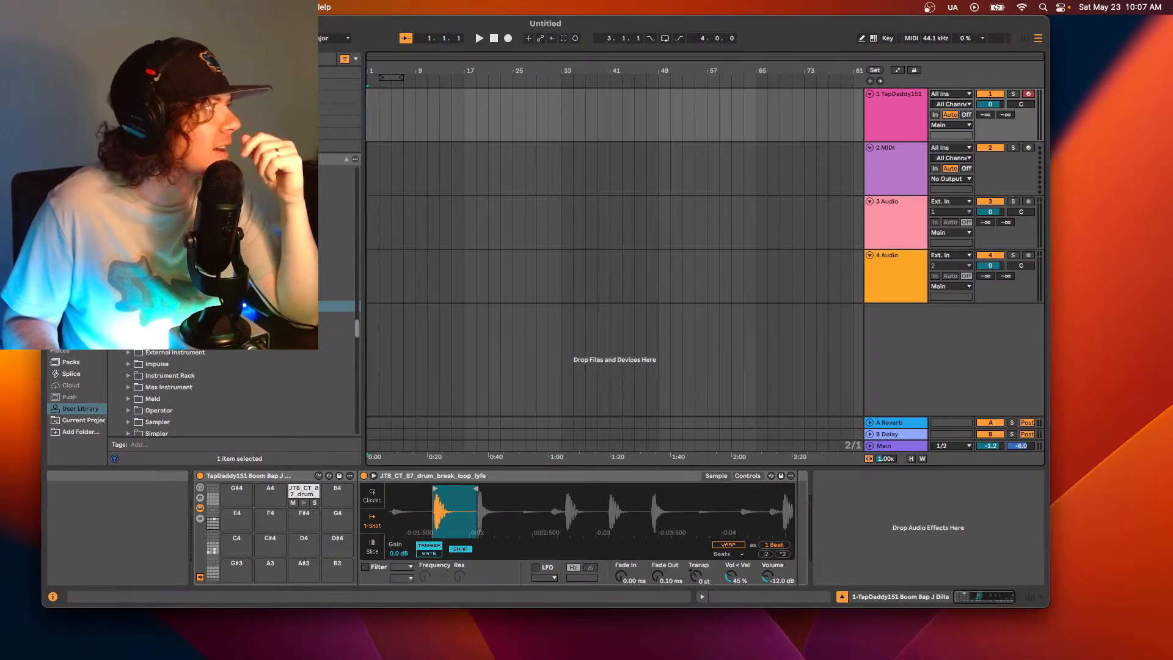
left_click(74, 23)
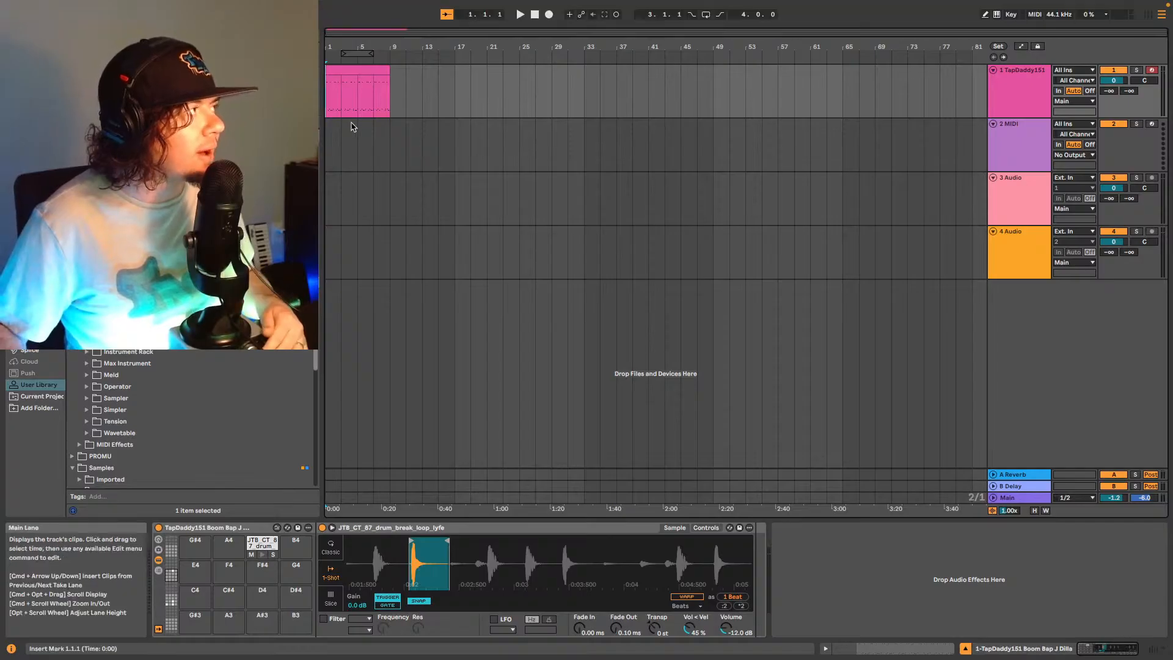
Select the eight-bar drum clip on the first track and play it back from bar 1.
left_click(353, 67)
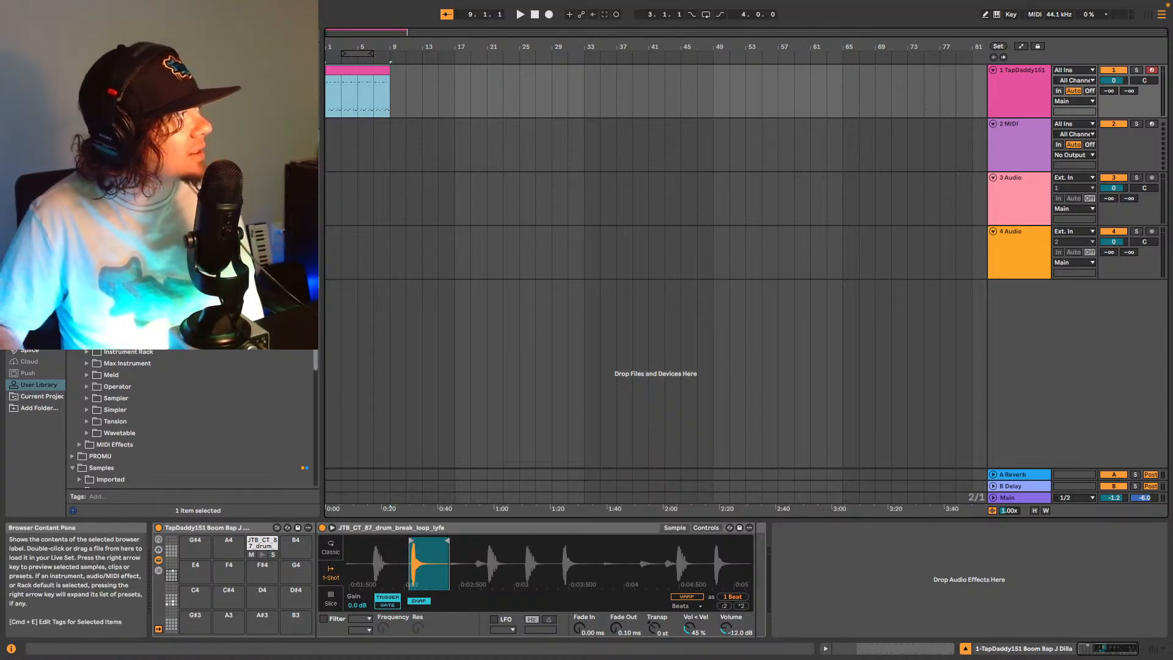
left_click(63, 14)
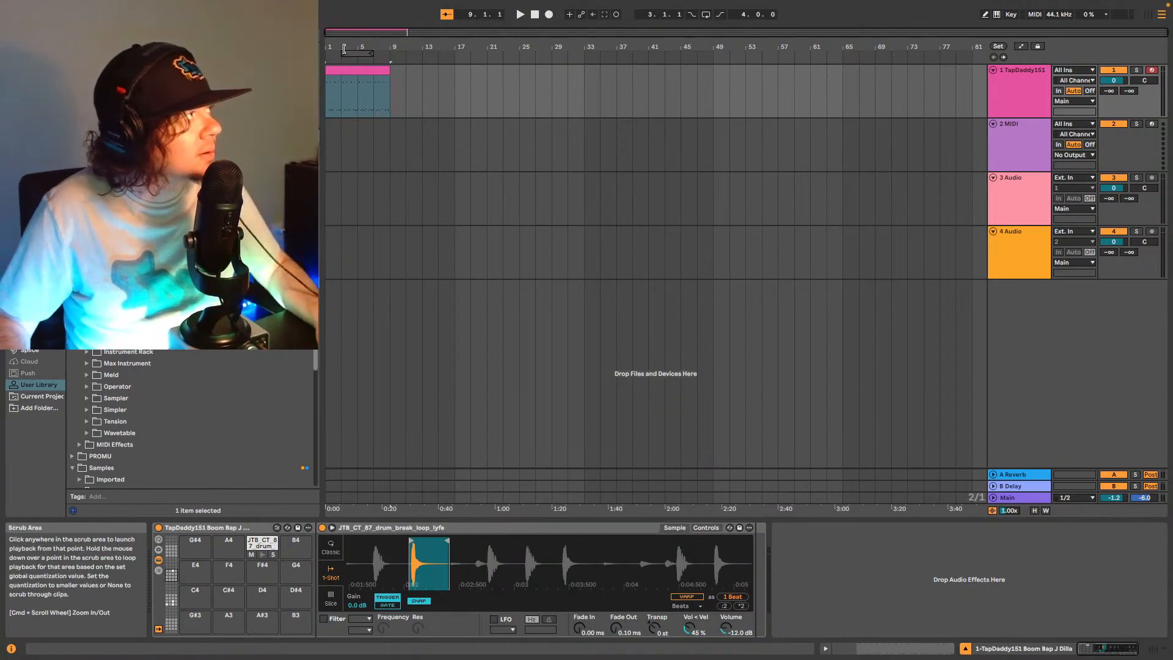
key("space")
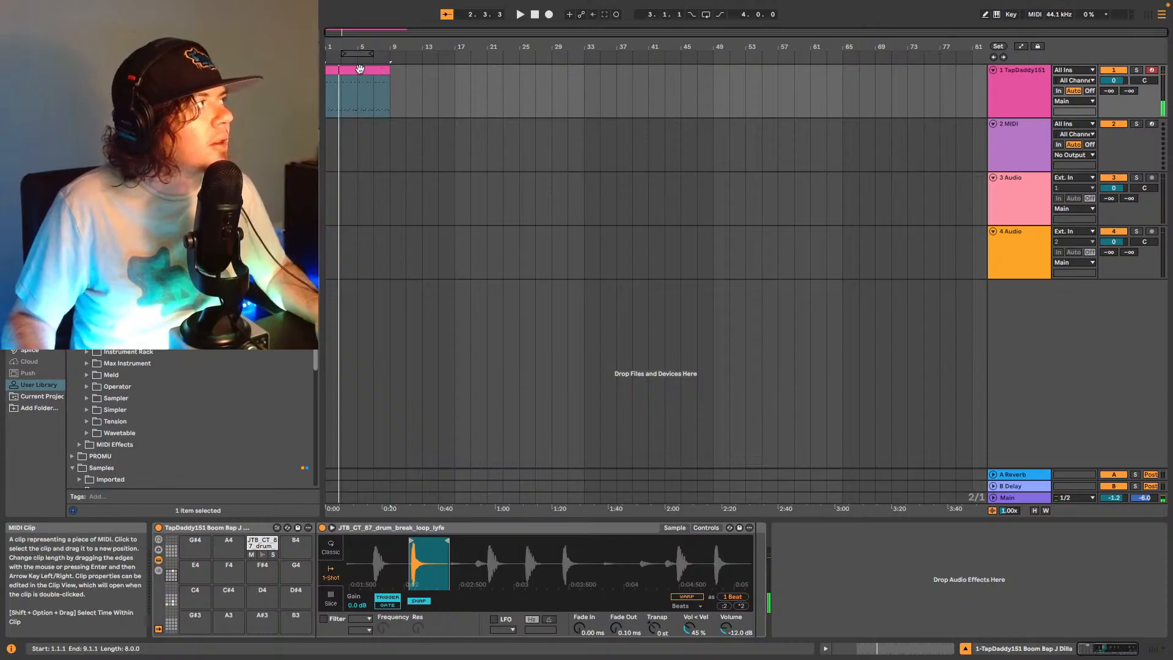
Move the drum clip along its track so it ends at bar 25, and adjust its start edge to 16.4.1.
left_click_drag(378, 71, 725, 72)
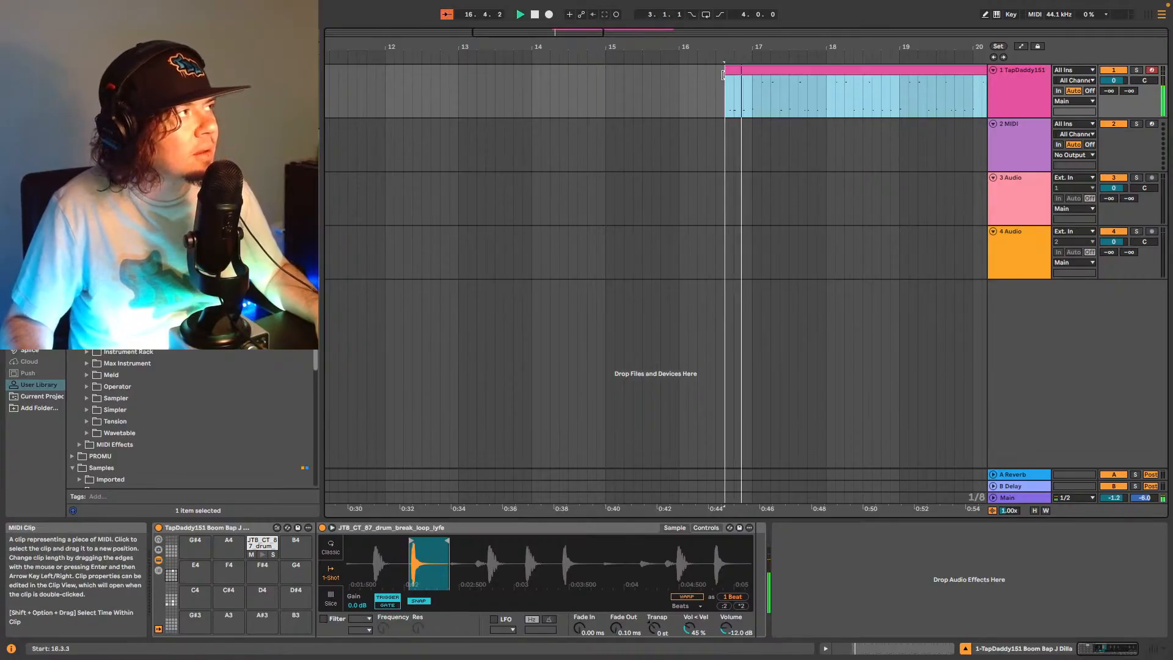
key("space")
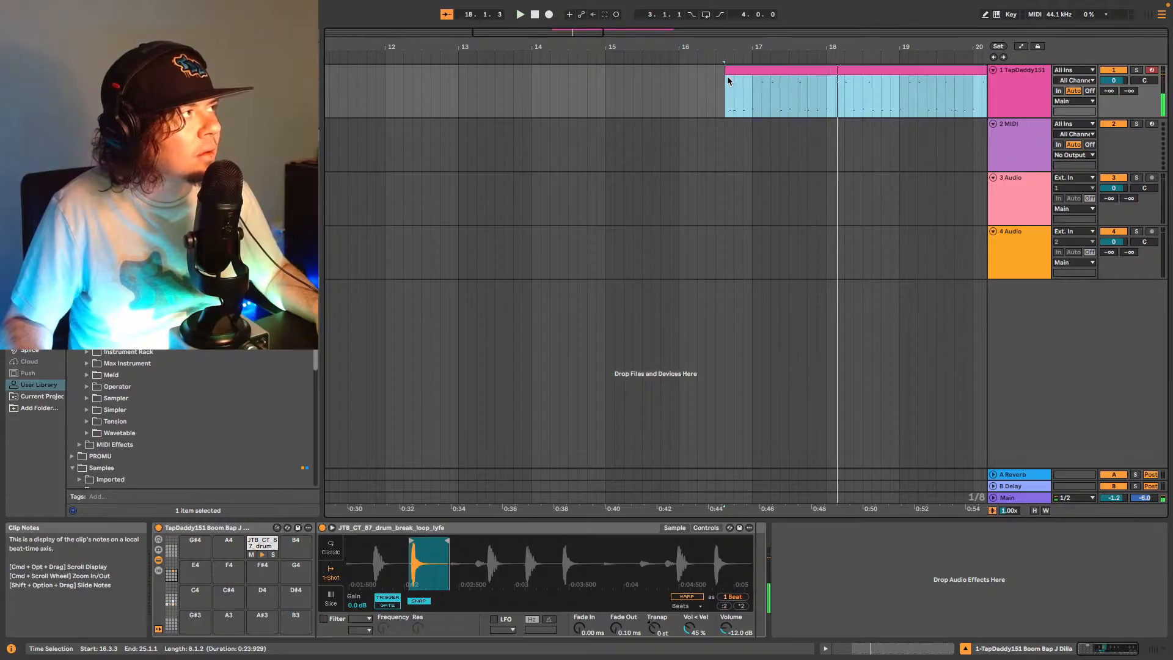
left_click(735, 96)
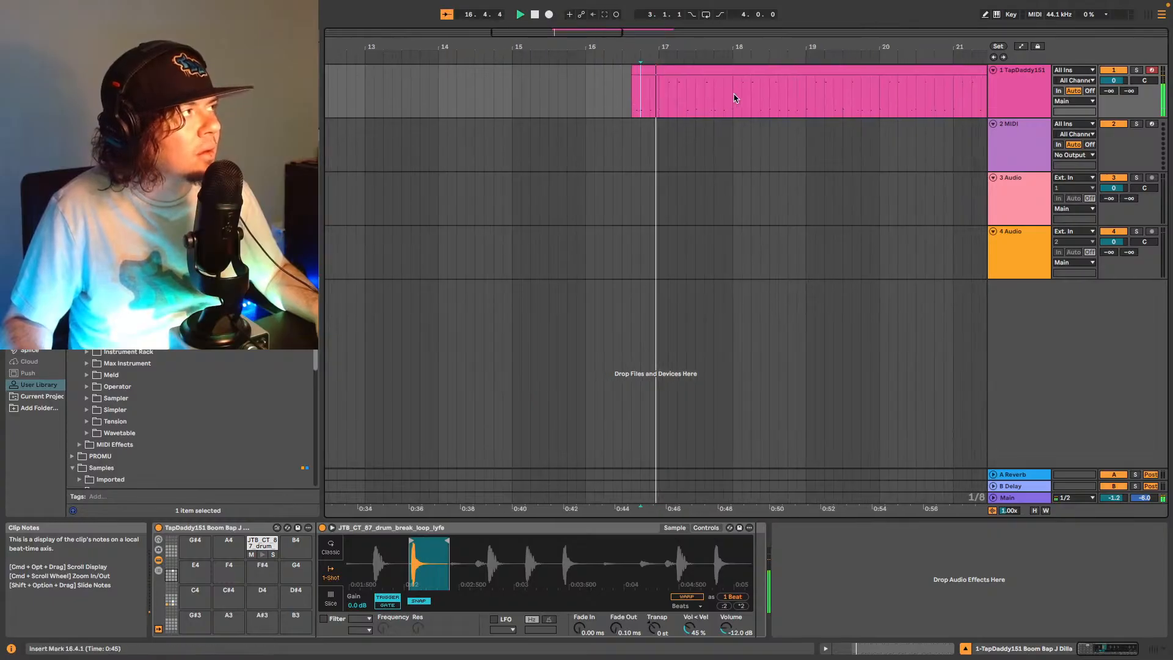
left_click_drag(627, 70, 635, 68)
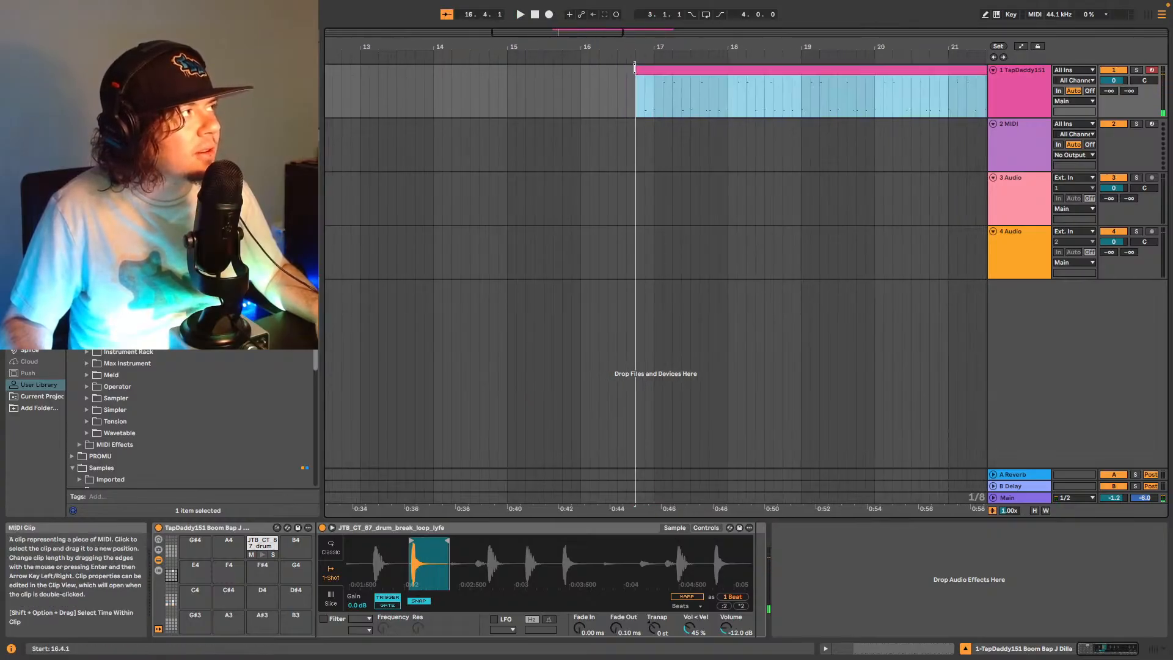
Show the drum clip's notes around its start and select the C1 note at 2.4.1.
left_click(921, 651)
left_click_drag(931, 648, 859, 654)
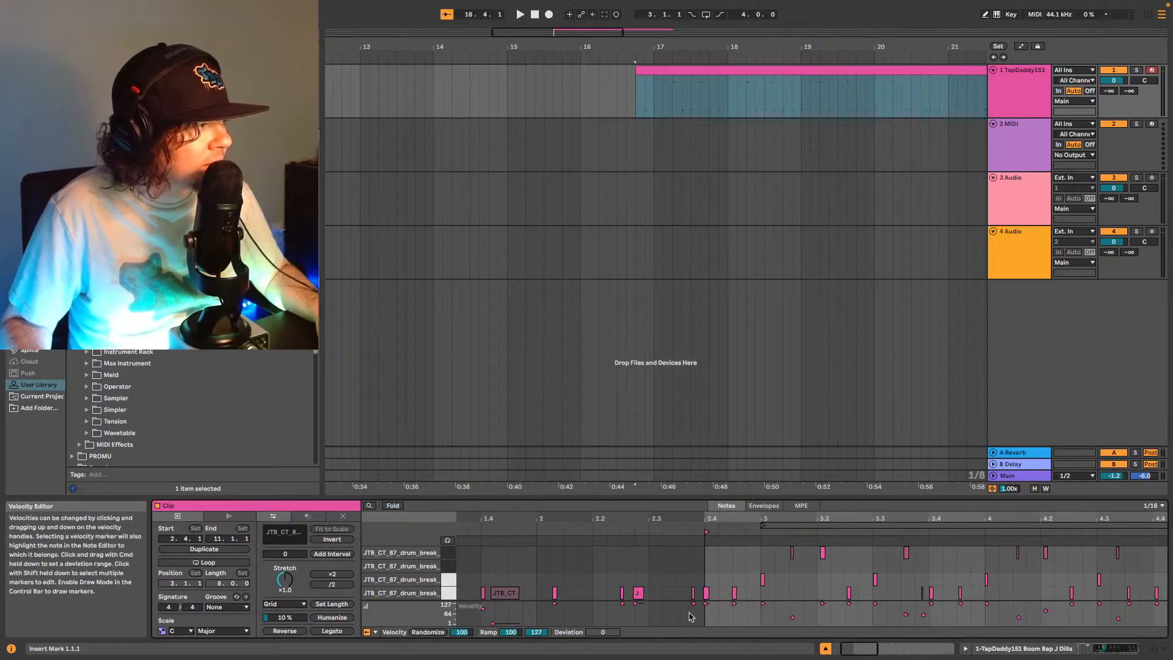
left_click(707, 593)
left_click_drag(706, 594, 734, 594)
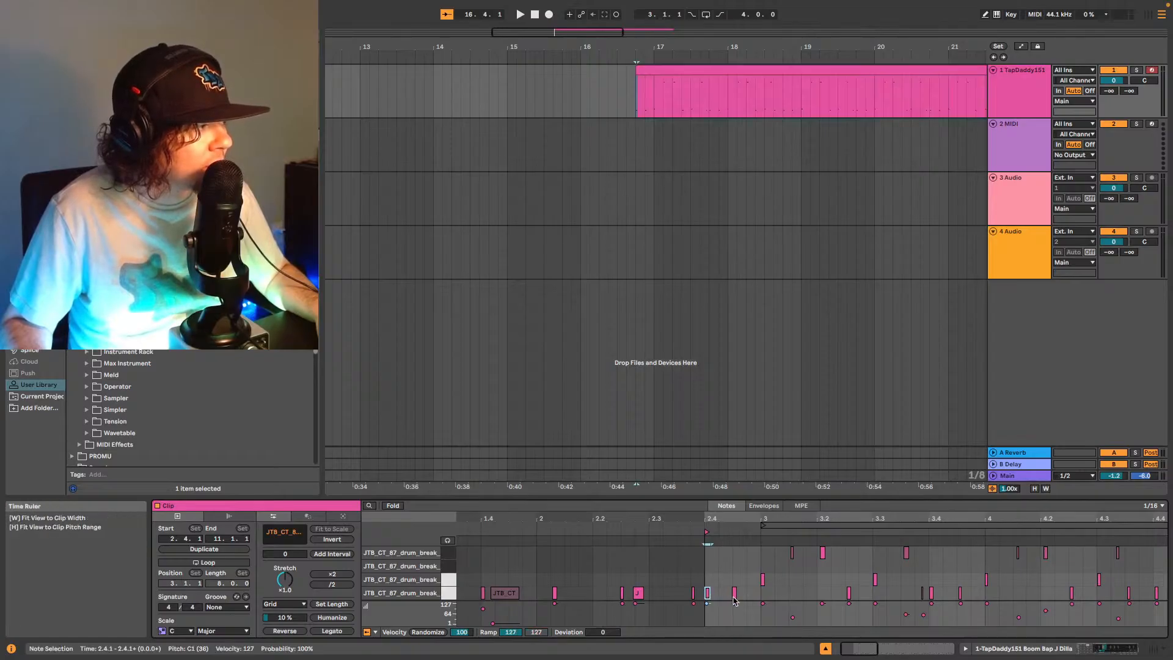
Play the drum clip through to its end and trim its end edge to 24.4.1.
key("space")
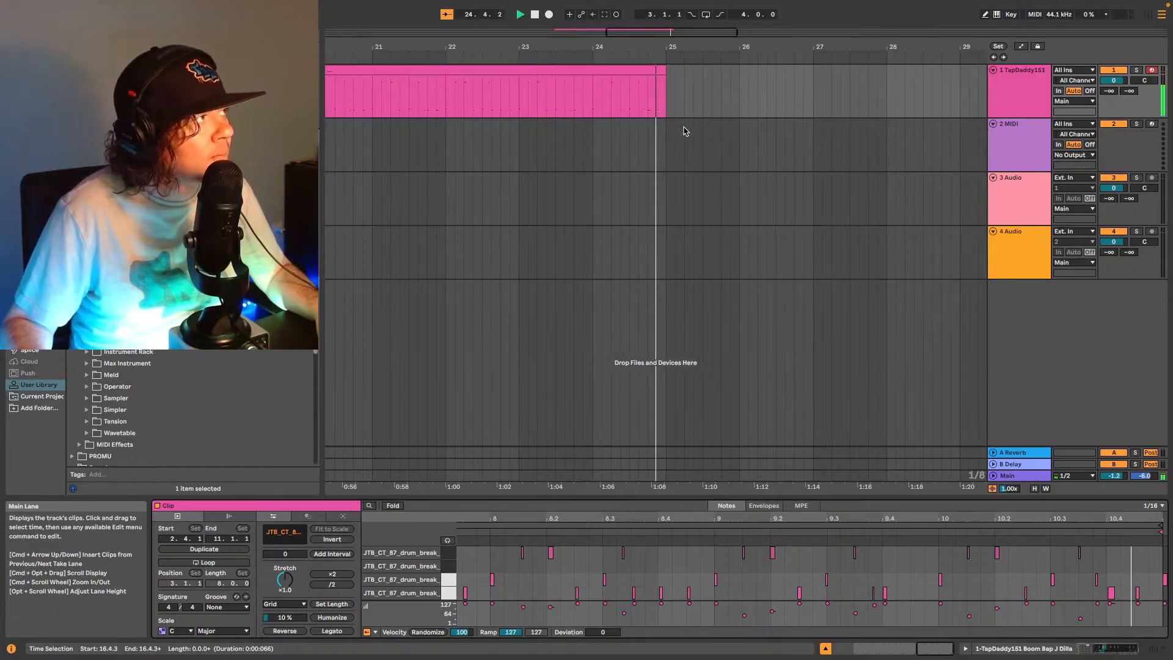
key("space")
left_click_drag(651, 74, 632, 74)
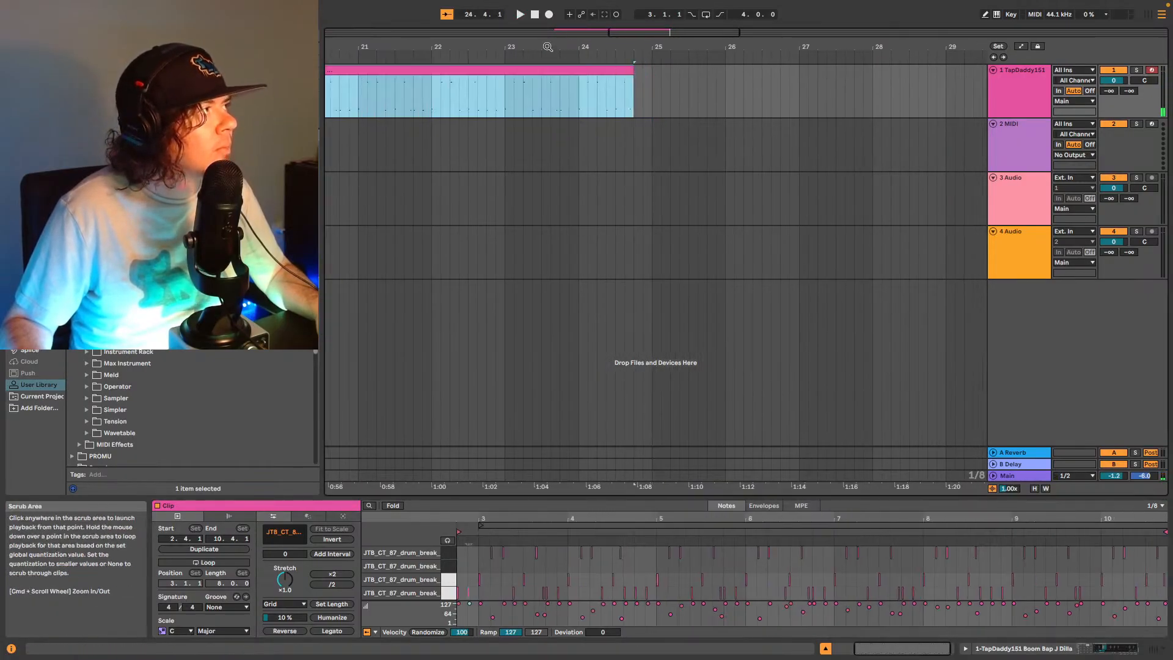
Move the trimmed drum clip to start at 5.1.1 and loop playback over its eight bars.
left_click_drag(596, 32, 381, 101)
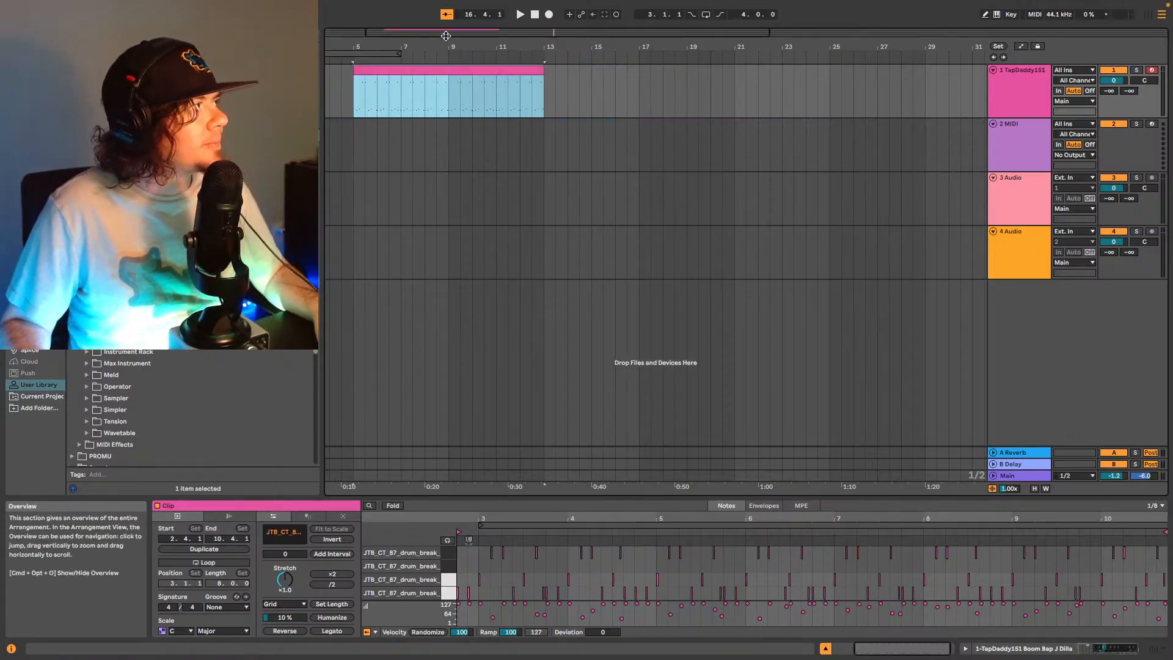
key("space")
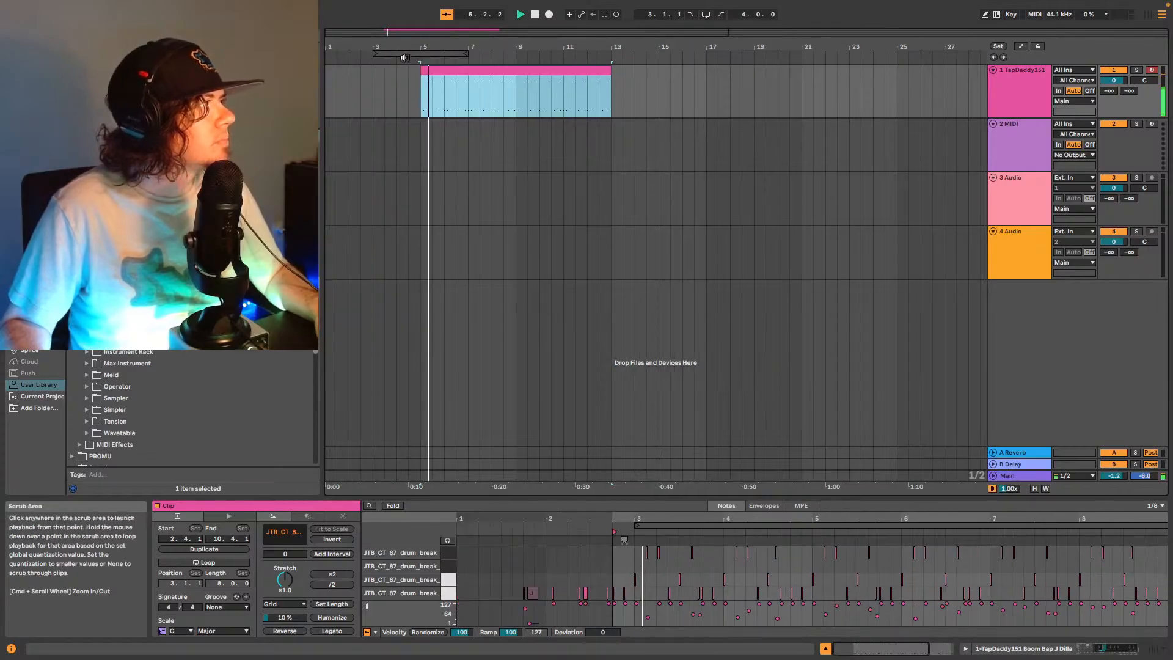
left_click_drag(414, 55, 607, 61)
left_click(706, 16)
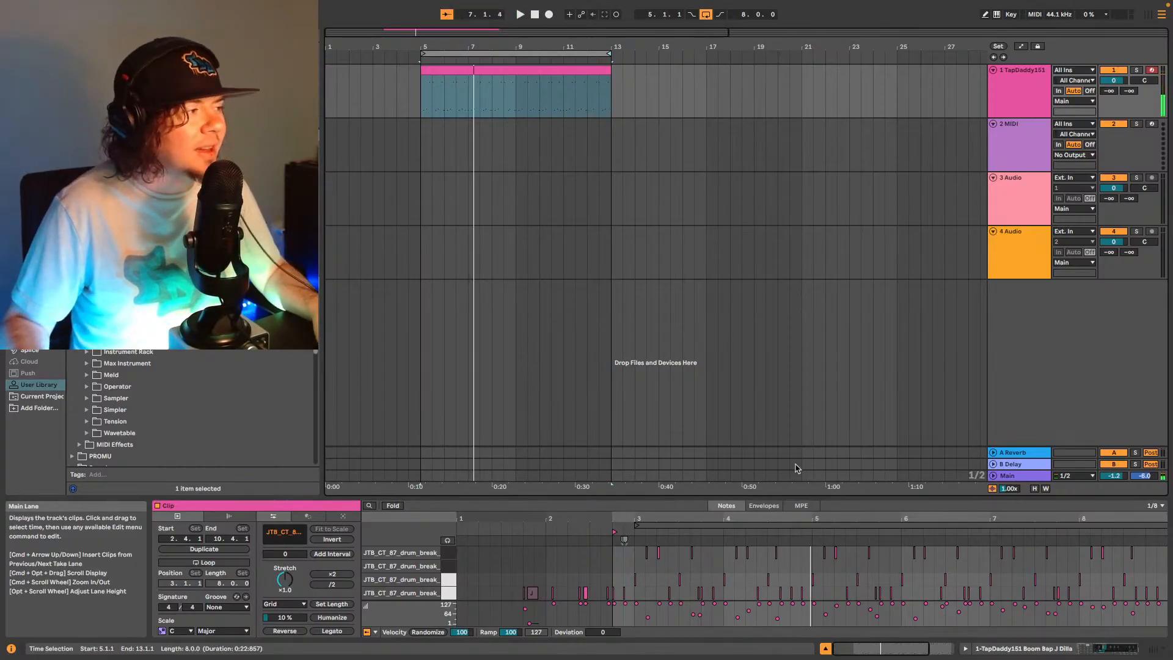
Listen to the looped drum clip from around bar 4 of its note pattern.
left_click(771, 561)
left_click(777, 531)
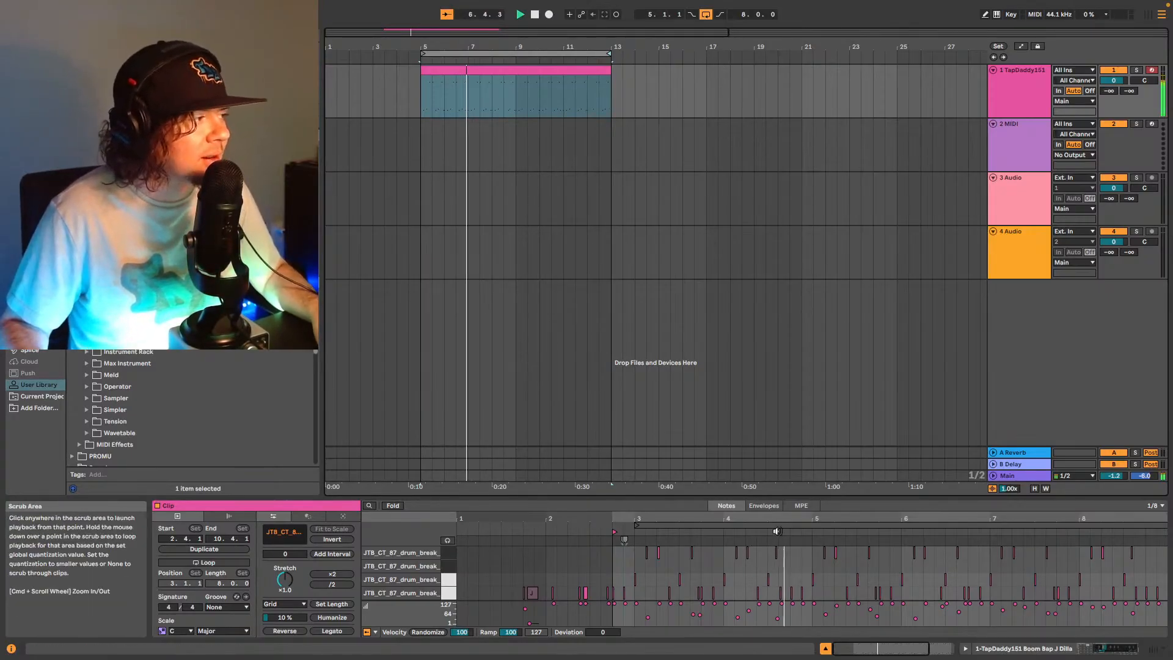
left_click(722, 532)
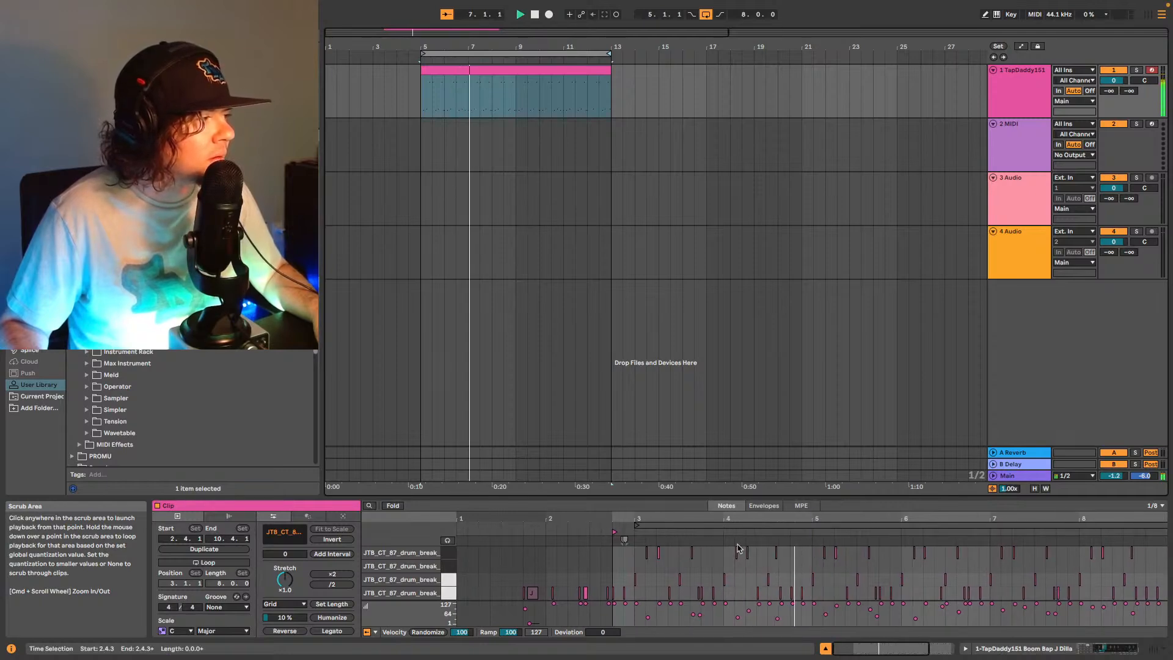
key("space")
Select the C1 notes at 4.3.3 and 4.4.1 in the drum clip and play that passage back.
left_click(858, 649)
left_click_drag(872, 648, 873, 659)
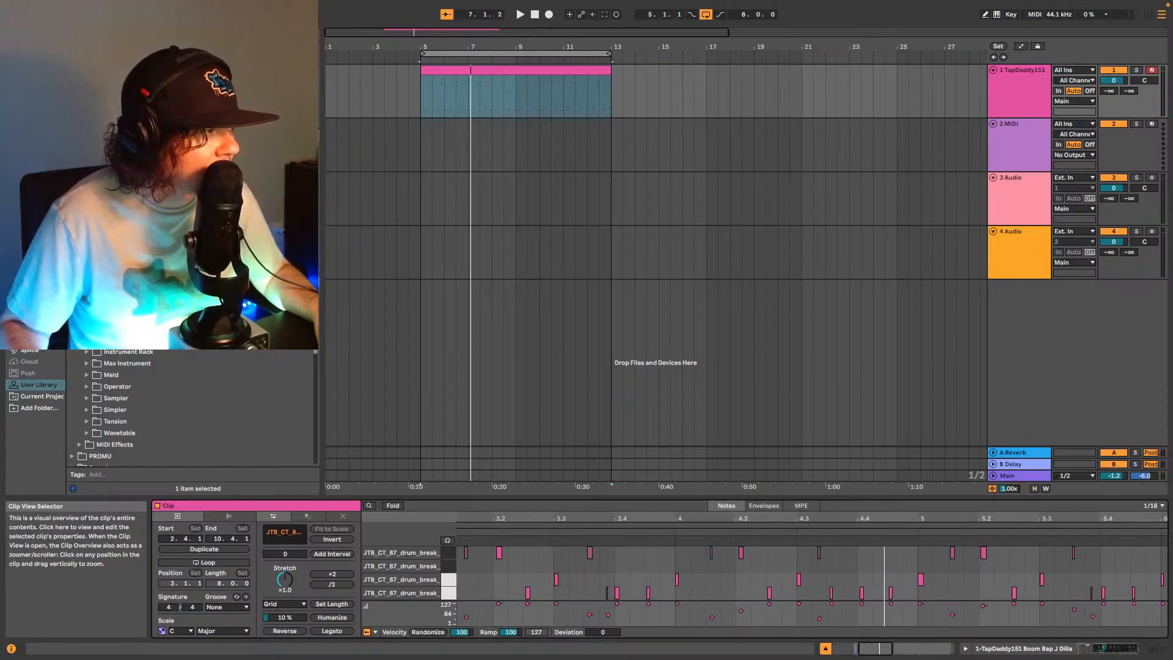
left_click(831, 595)
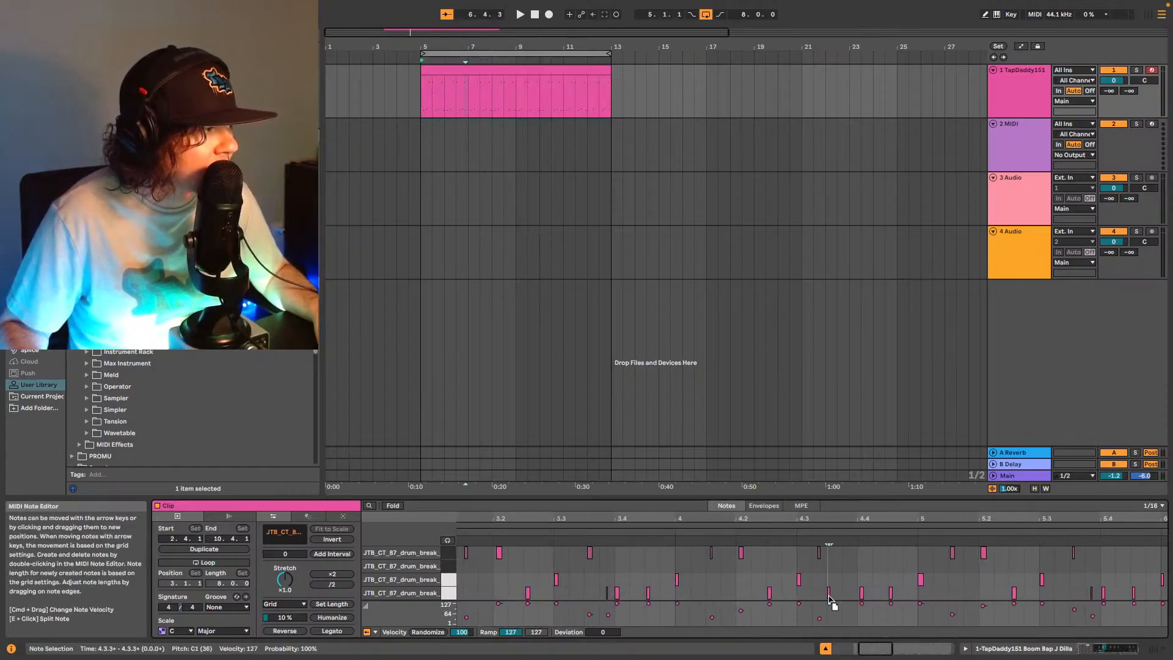
key("space")
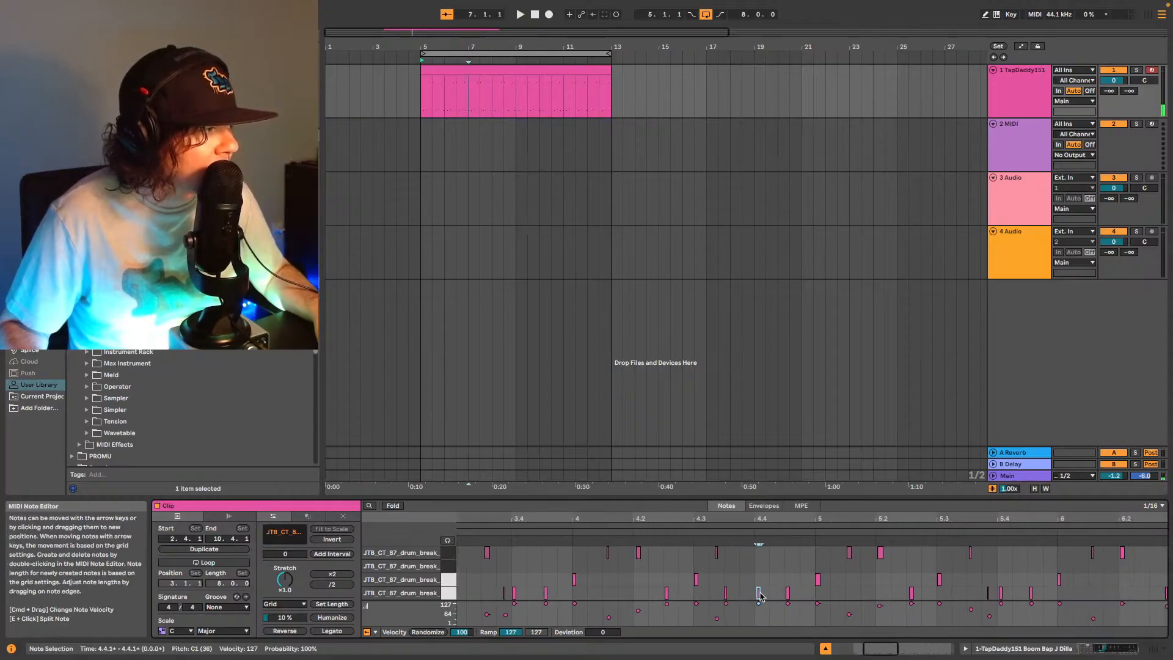
key("space")
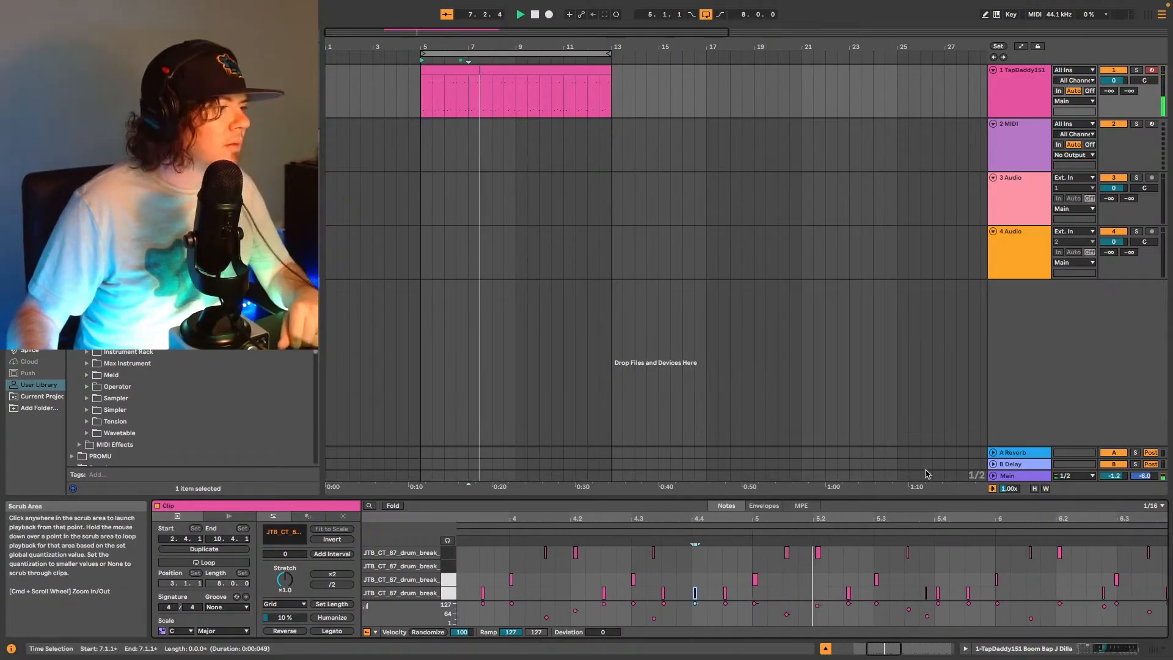
Select the A#4 note at 7.2.1 in the drum clip and play that passage back.
left_click(899, 534)
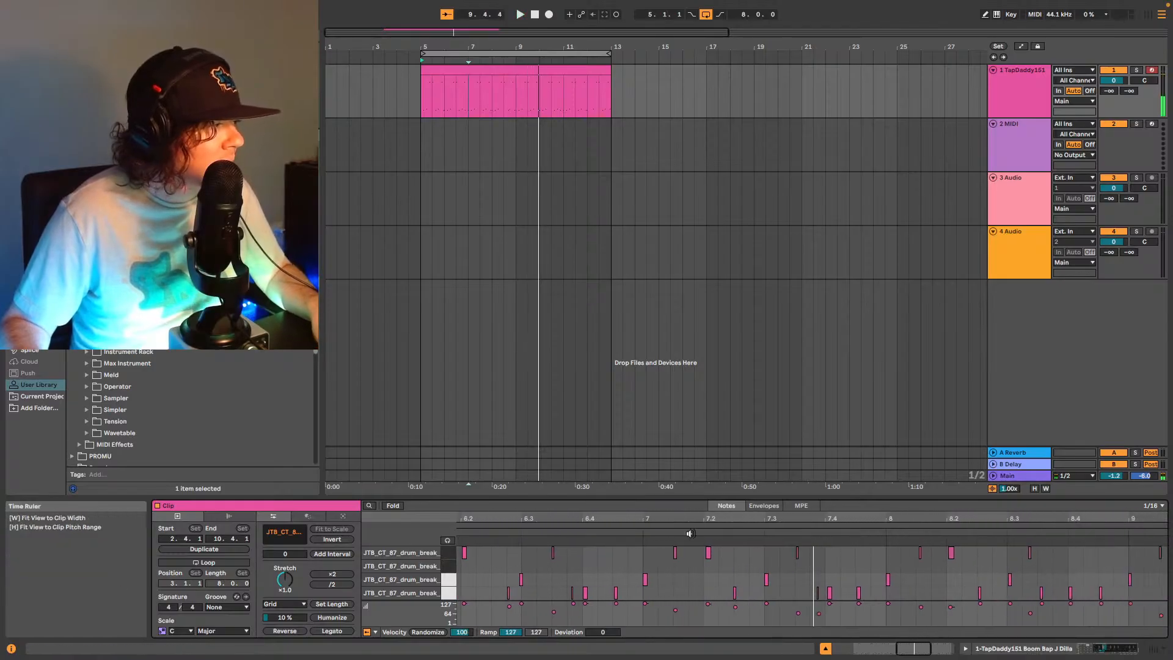
left_click(708, 553)
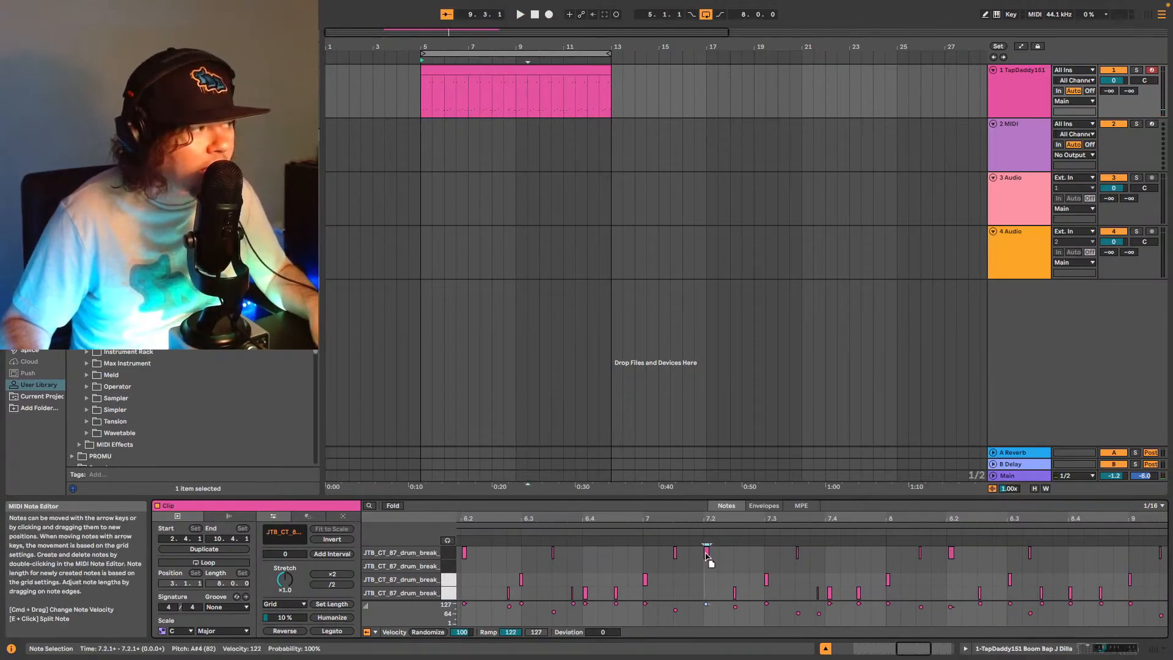
key("space")
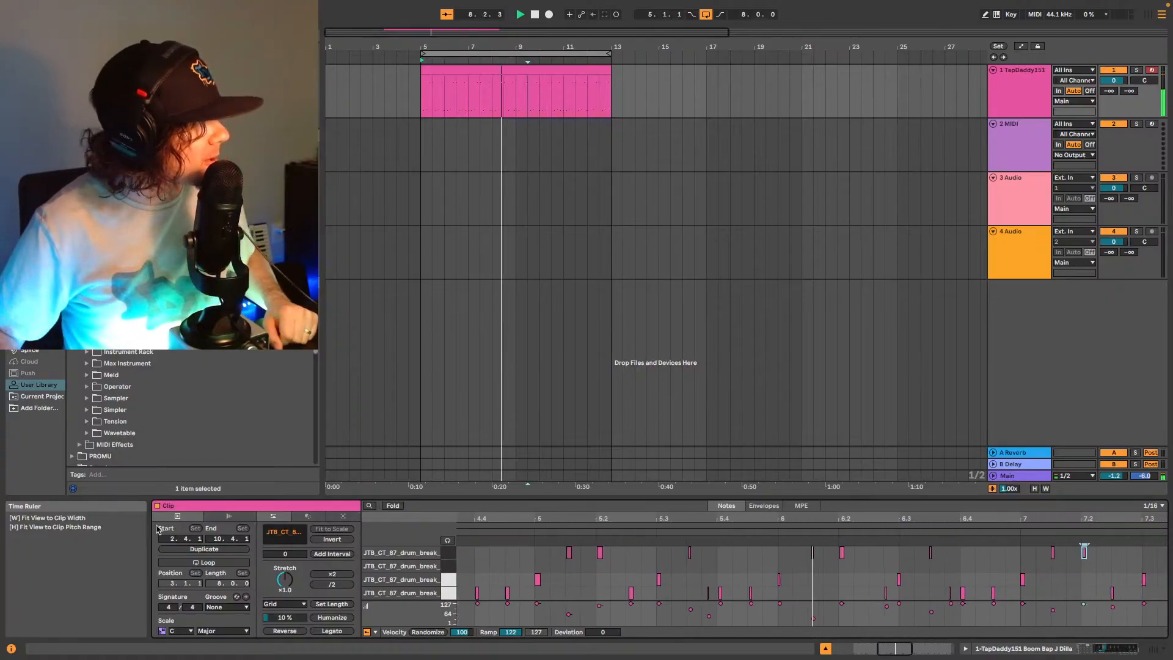
Open Splice's piano samples with one filter applied and audition the OS_6IX_134 piano melody over the drums.
left_click(34, 353)
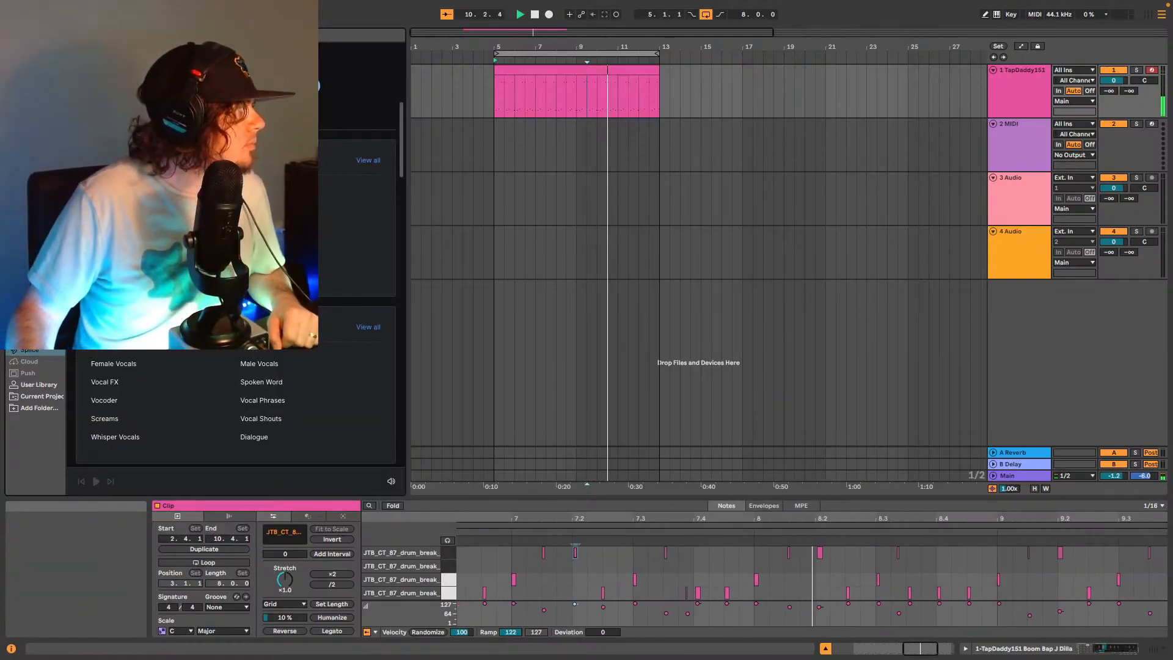
scroll(235, 244, "down", 10)
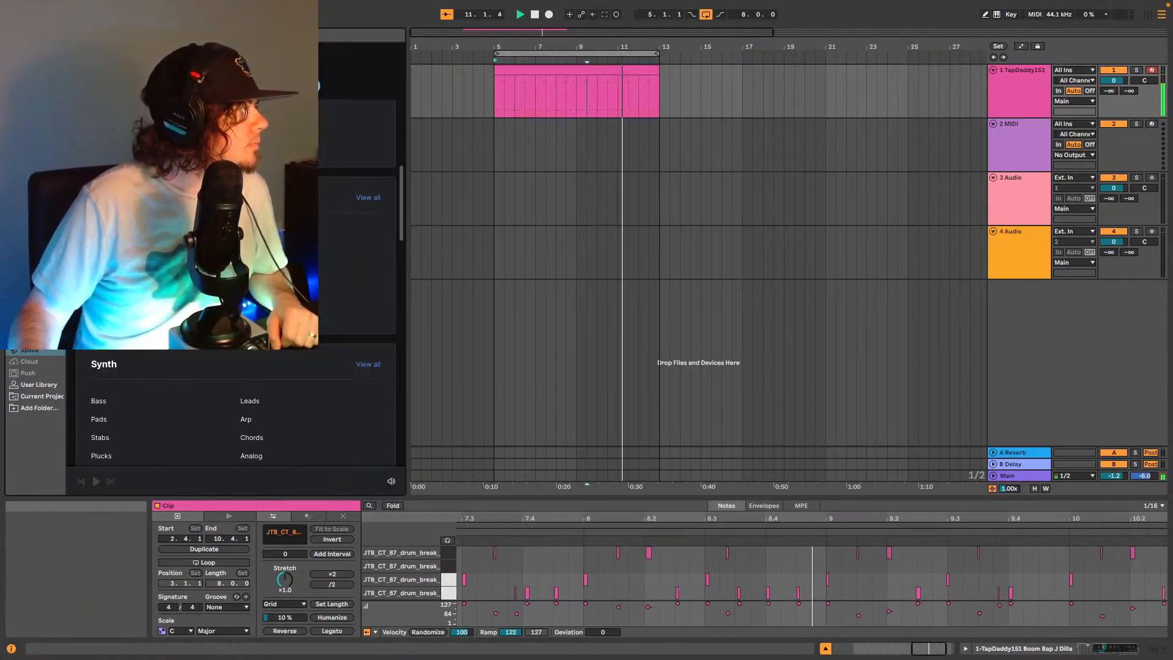
left_click(97, 365)
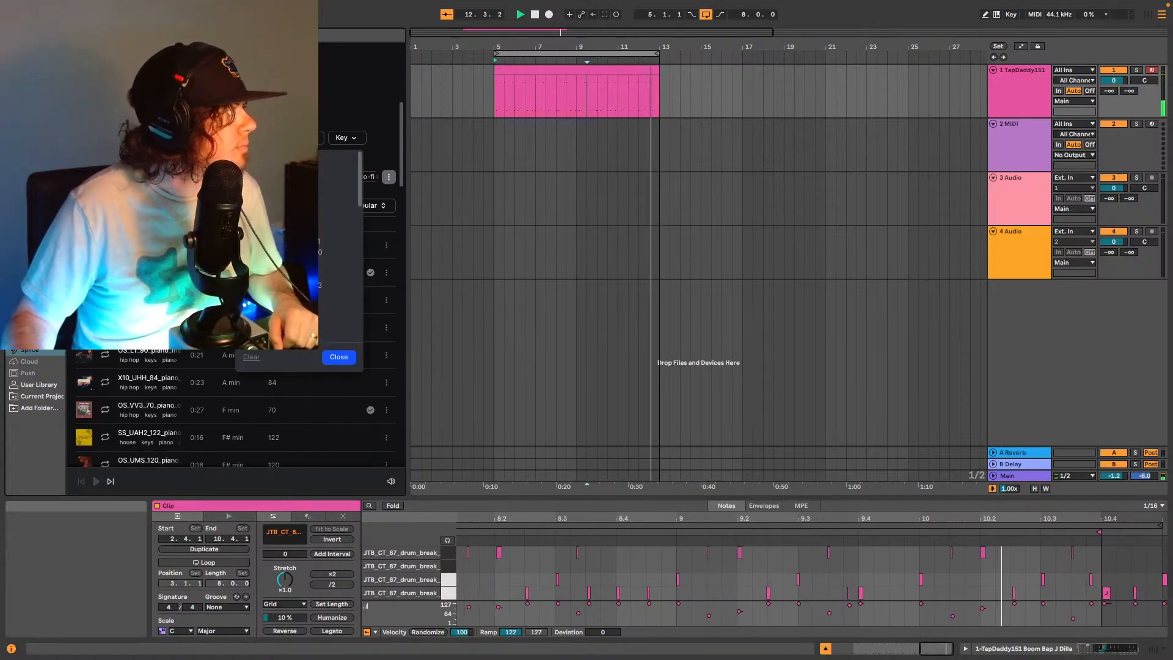
left_click(275, 245)
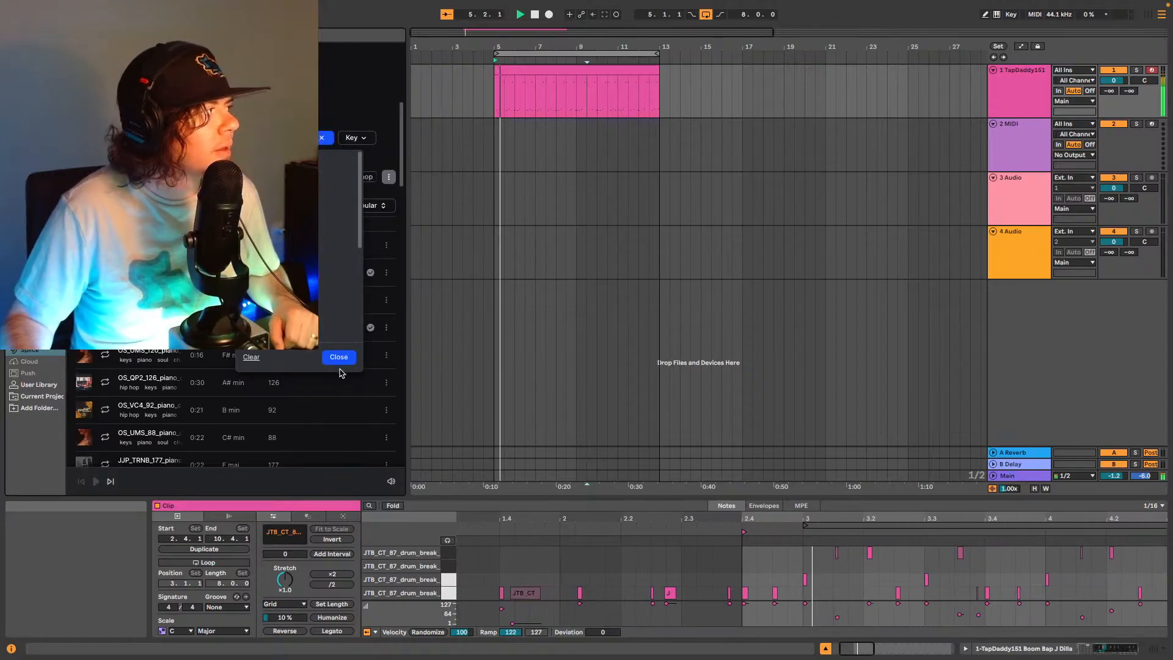
left_click(339, 357)
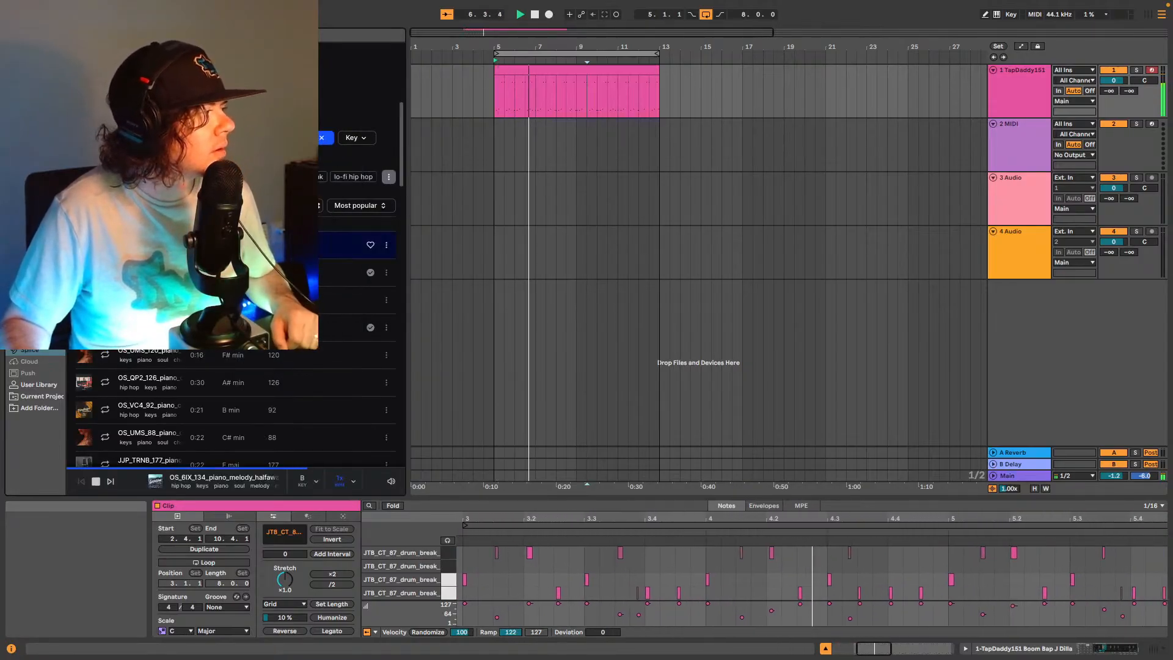
key("space")
key("space")
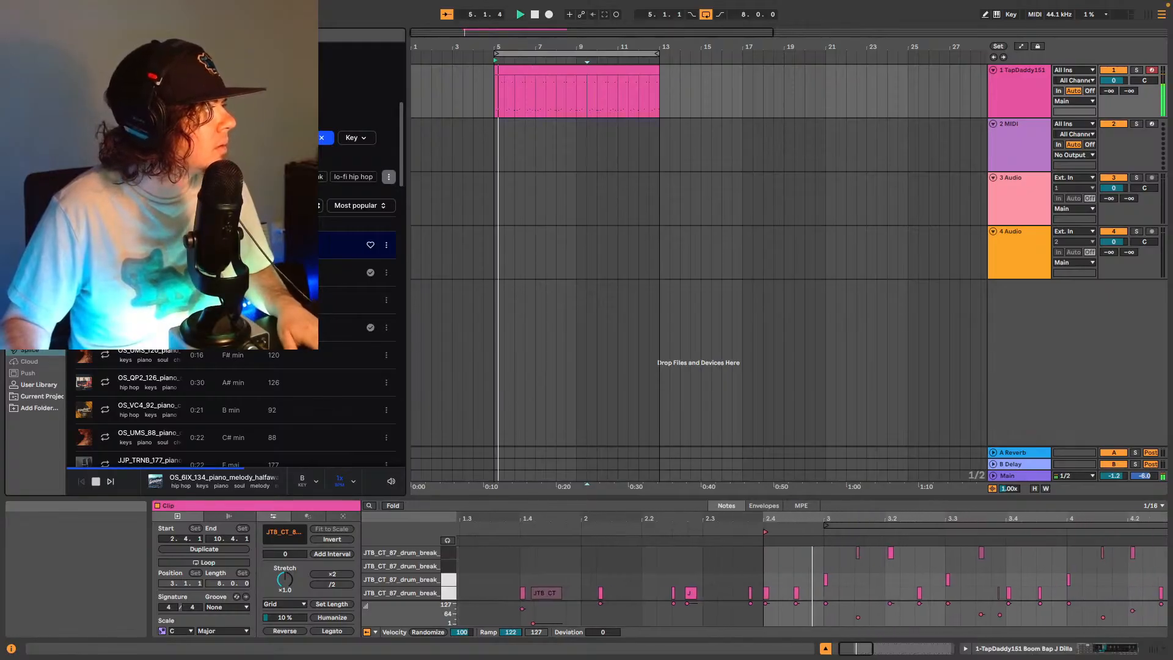
Move the drum clip and its eight-bar loop range to start at 1.1.1, and start playback.
left_click(539, 69)
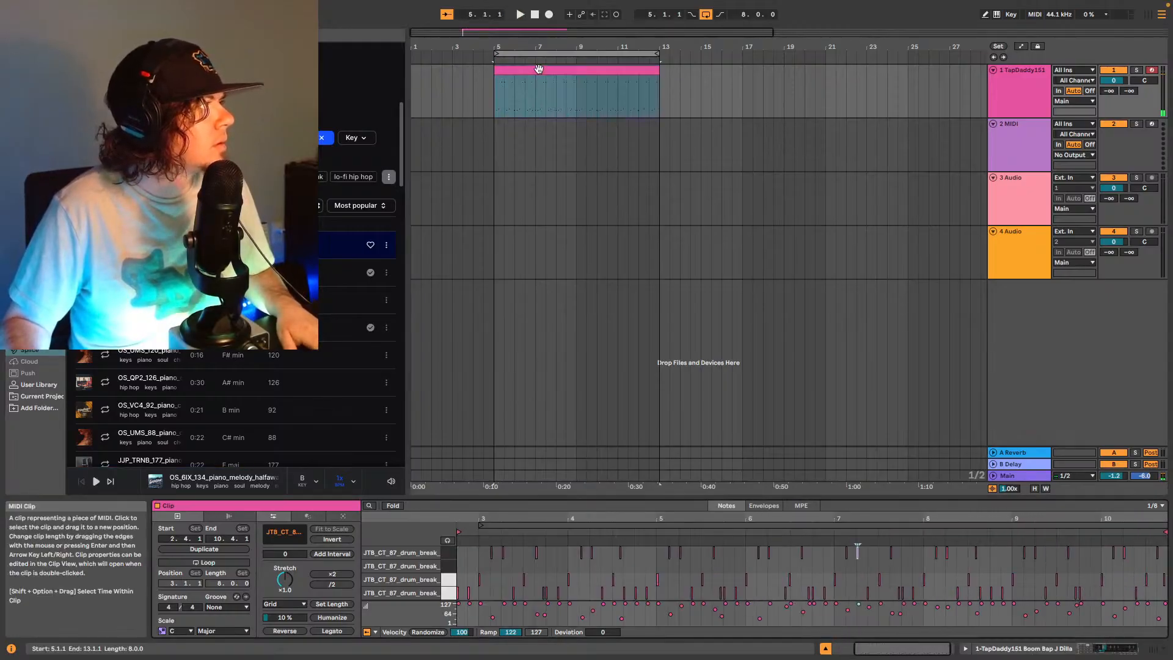
left_click_drag(511, 79, 428, 78)
left_click_drag(513, 51, 430, 51)
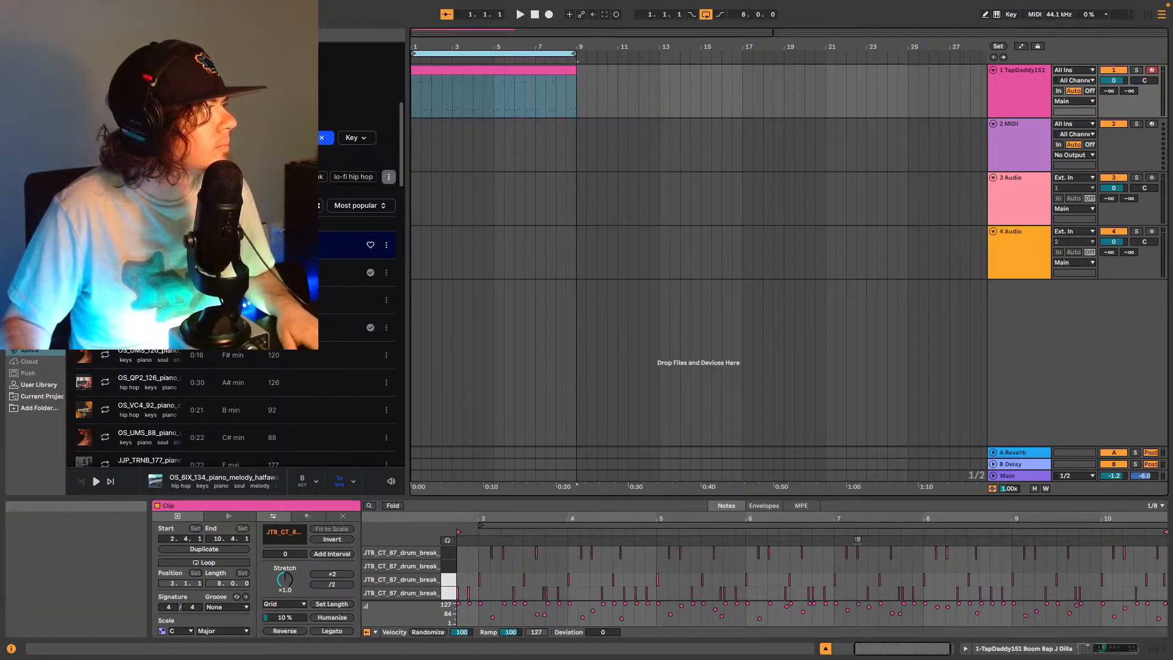
key("space")
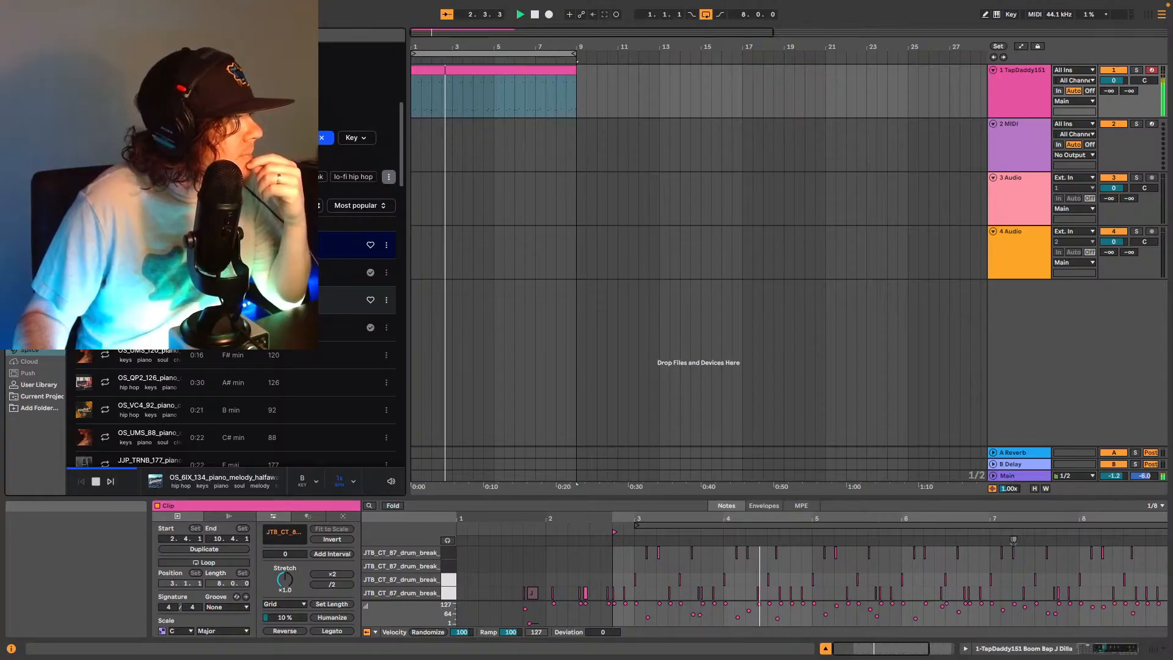
Audition the OS_6IX_96 piano melody and the OS_UMS_120 and OS_QP2_126 piano chords over the looped drums.
left_click(150, 300)
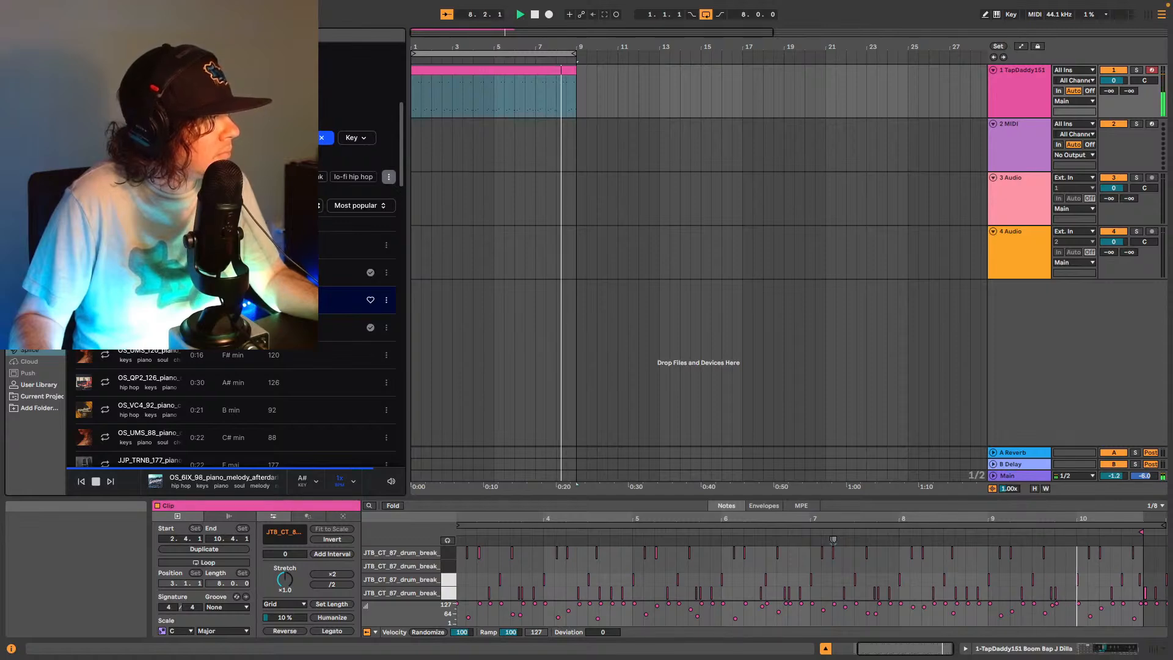
left_click(103, 358)
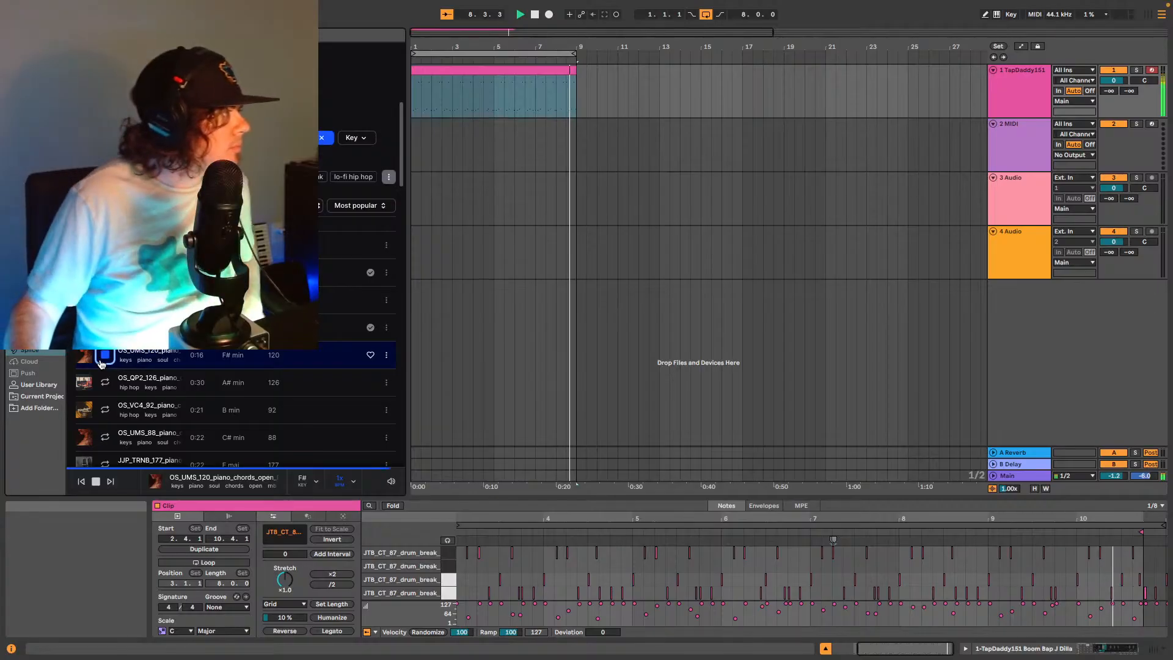
left_click(105, 385)
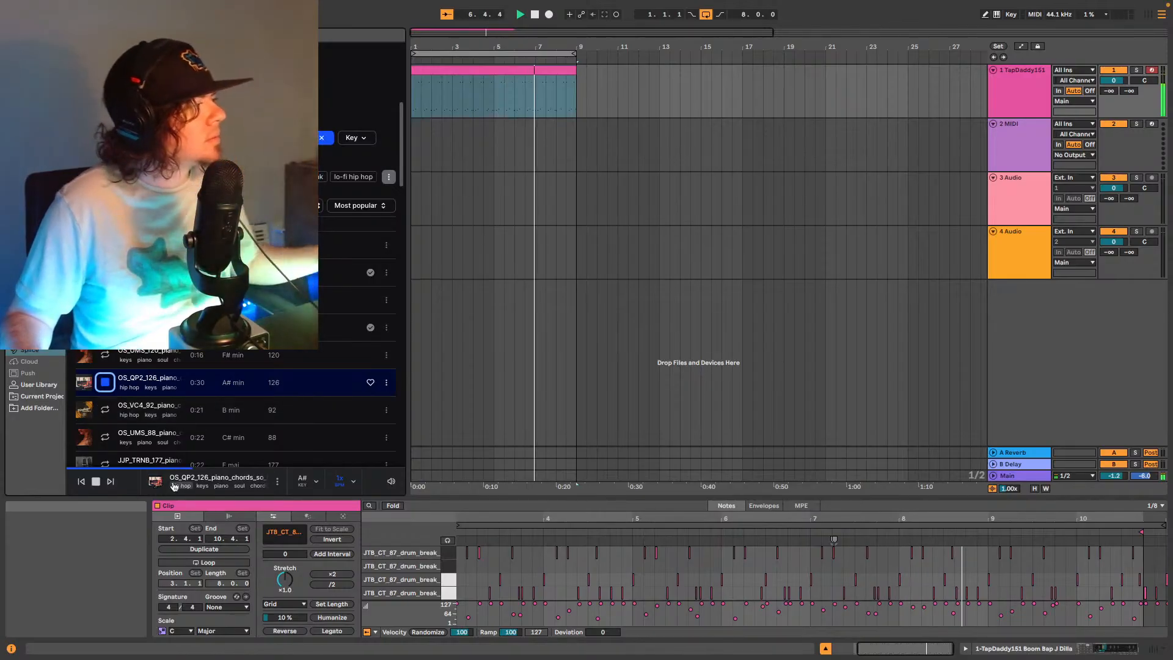
left_click(96, 480)
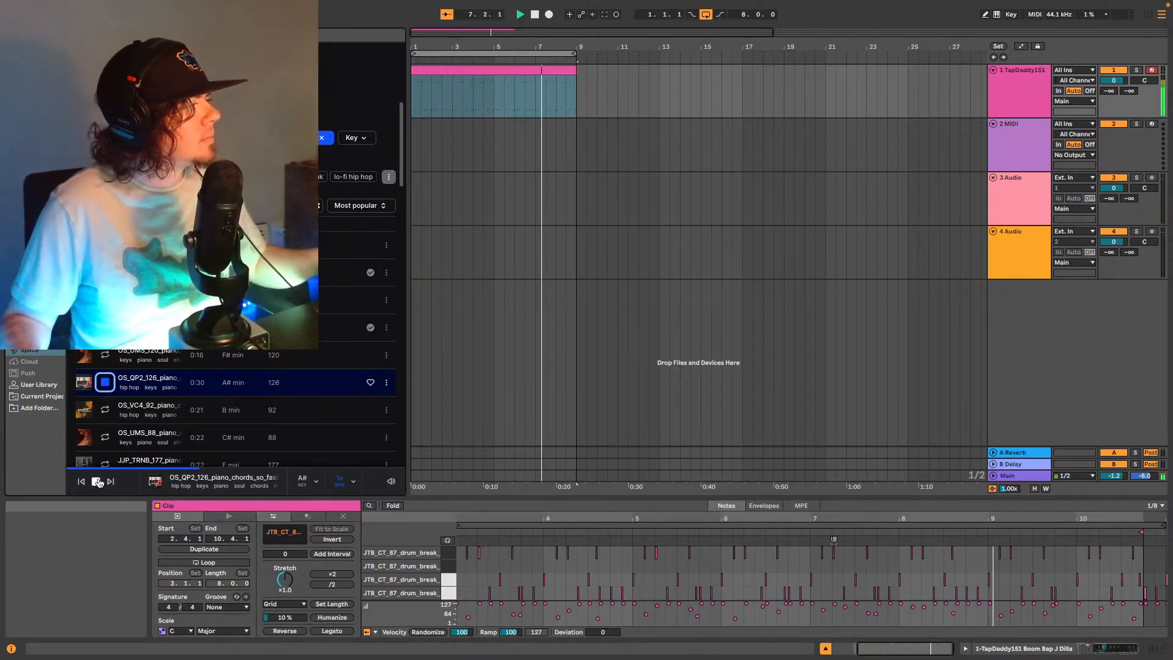
Set Splice's timestretch to 2x and audition the OS_QP2_126 piano chords and OS_6IX_134 piano melody at that speed.
left_click(340, 480)
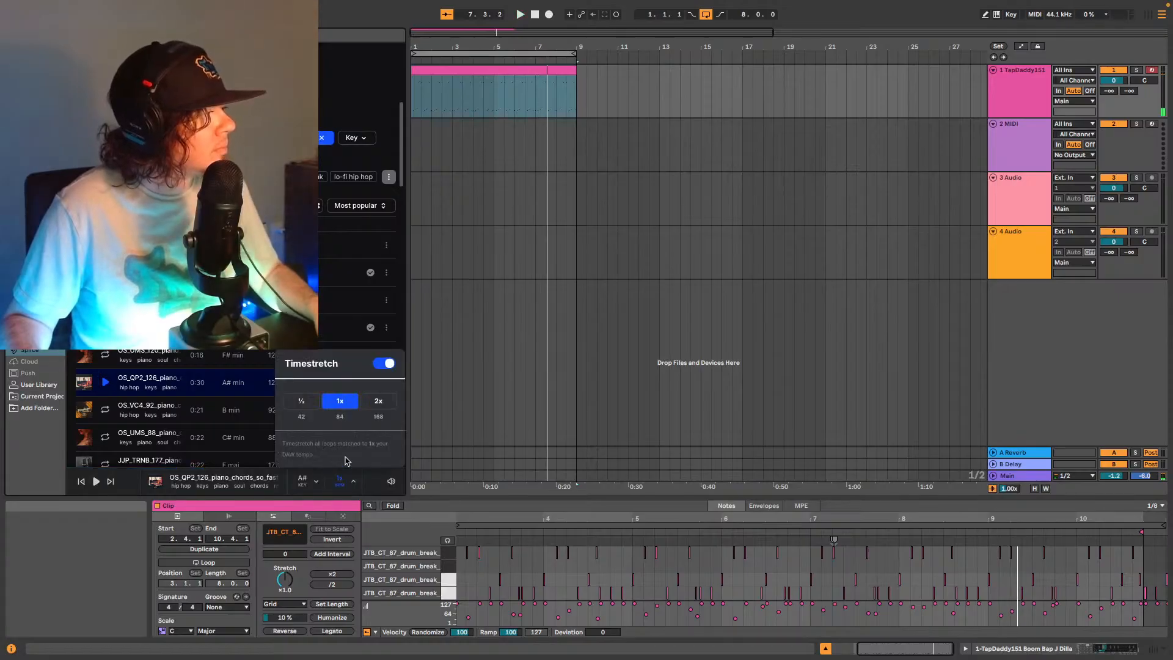
left_click(377, 402)
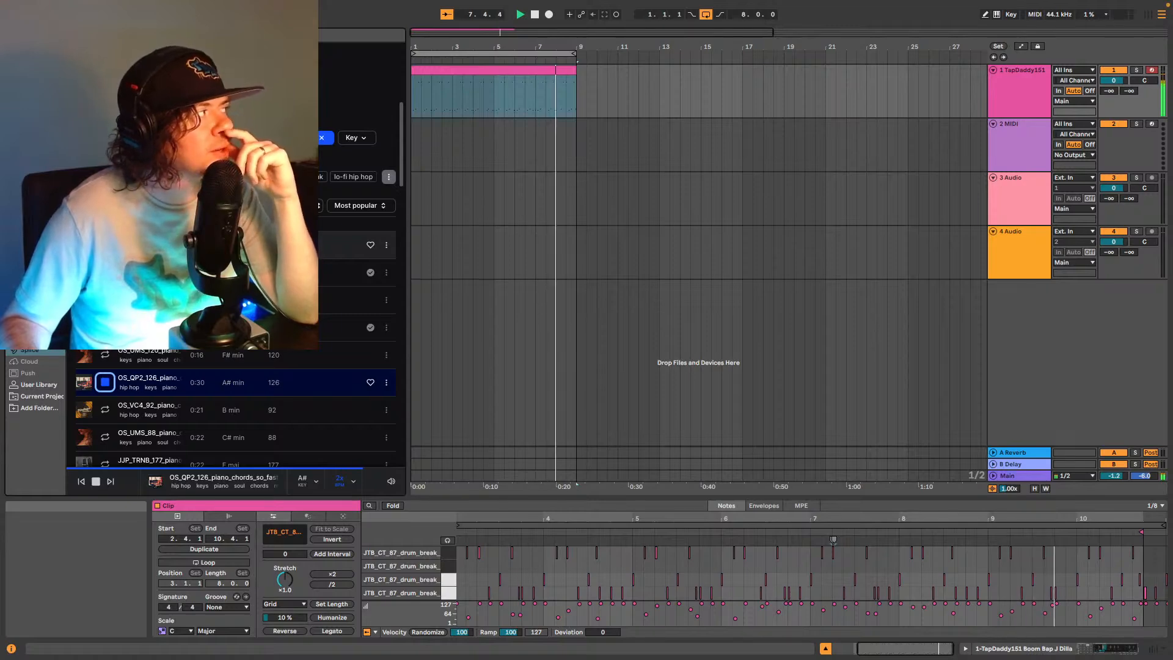
left_click(105, 245)
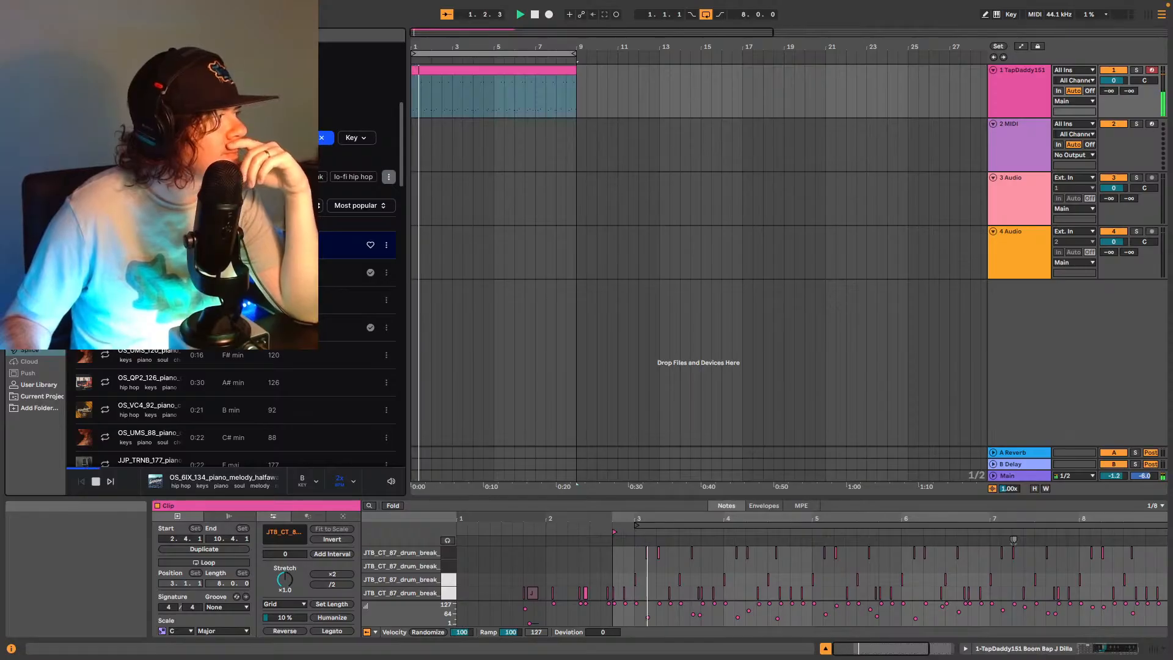
Set Splice's timestretch to 1x and audition the OS_UMS_120 piano chords at that speed.
left_click(353, 481)
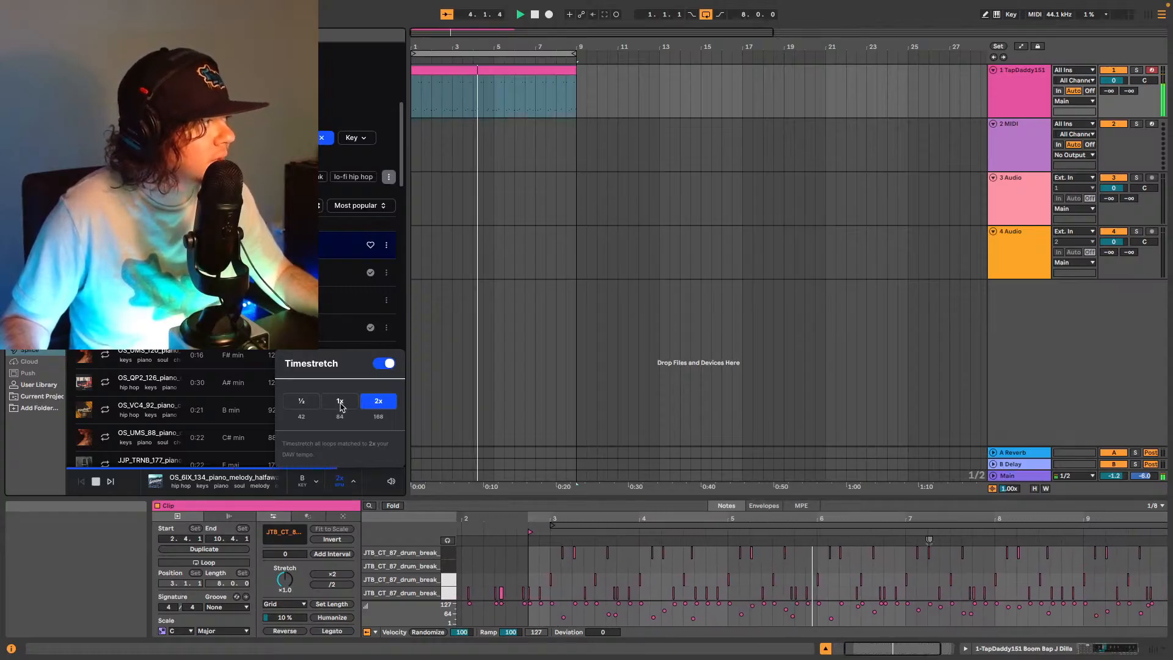
left_click(341, 402)
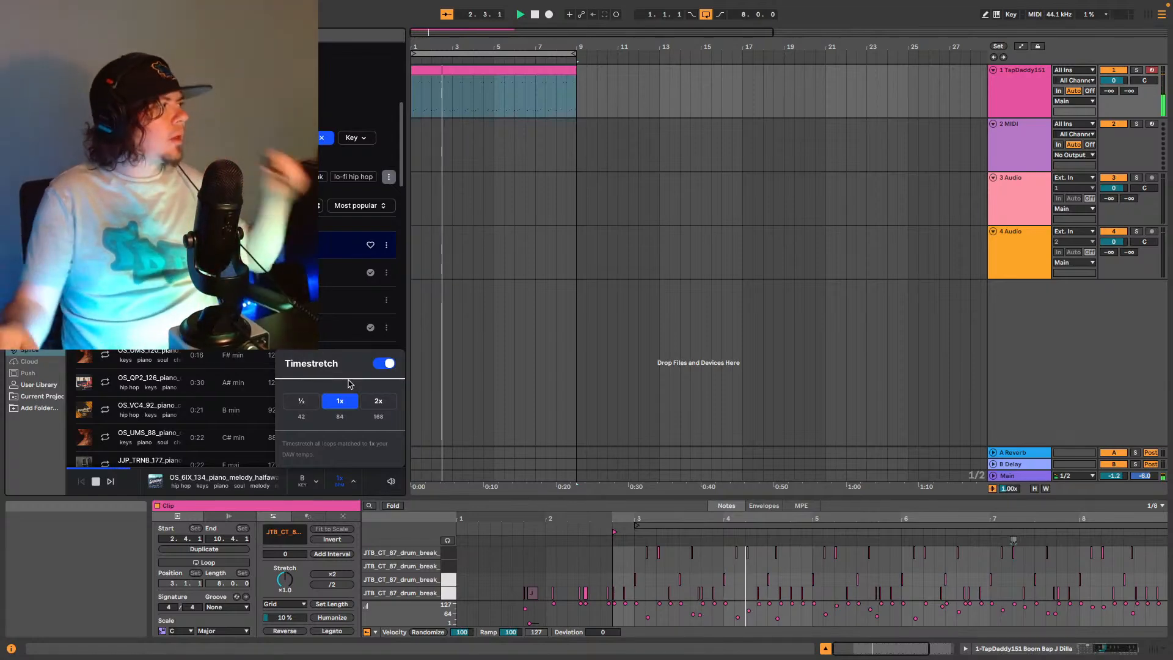
left_click(109, 356)
left_click(351, 484)
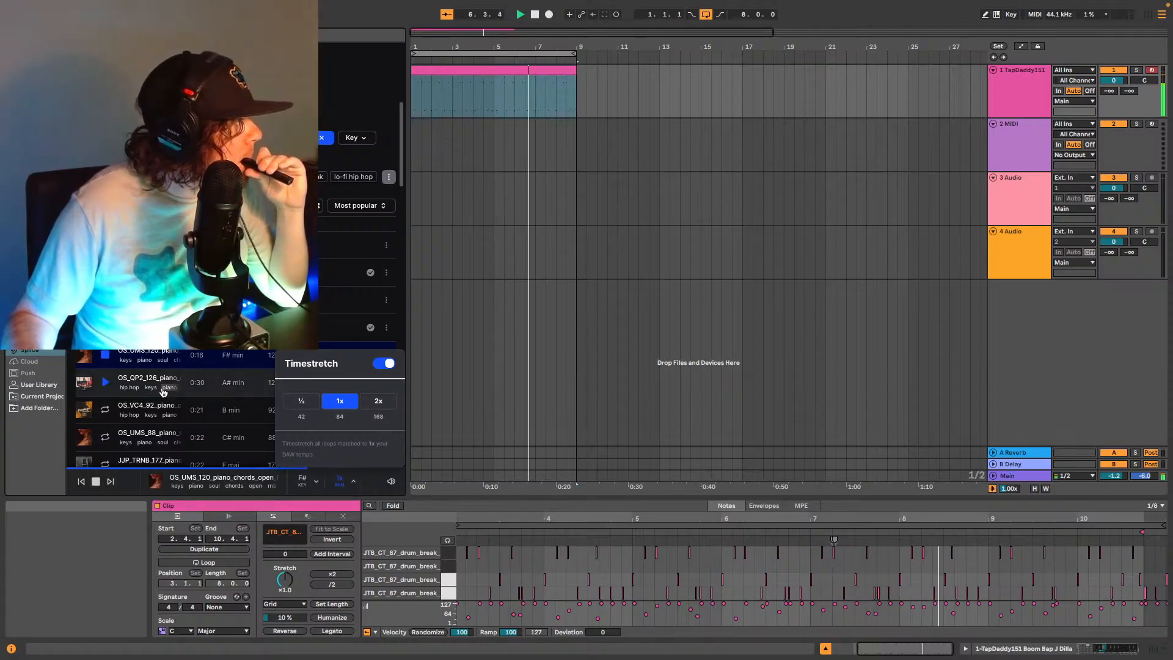
Preview the OS_QP2_126 piano chords at 2x timestretch and place the loop on audio track 3 at 1.1.1.
left_click(101, 381)
left_click(341, 489)
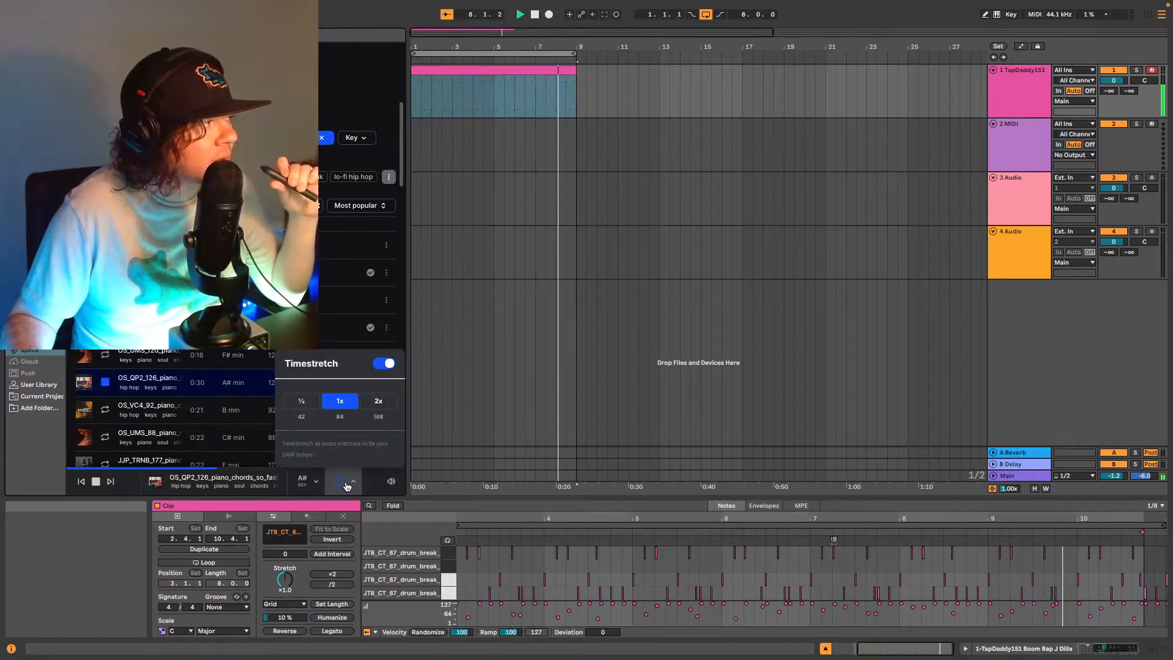
left_click(378, 402)
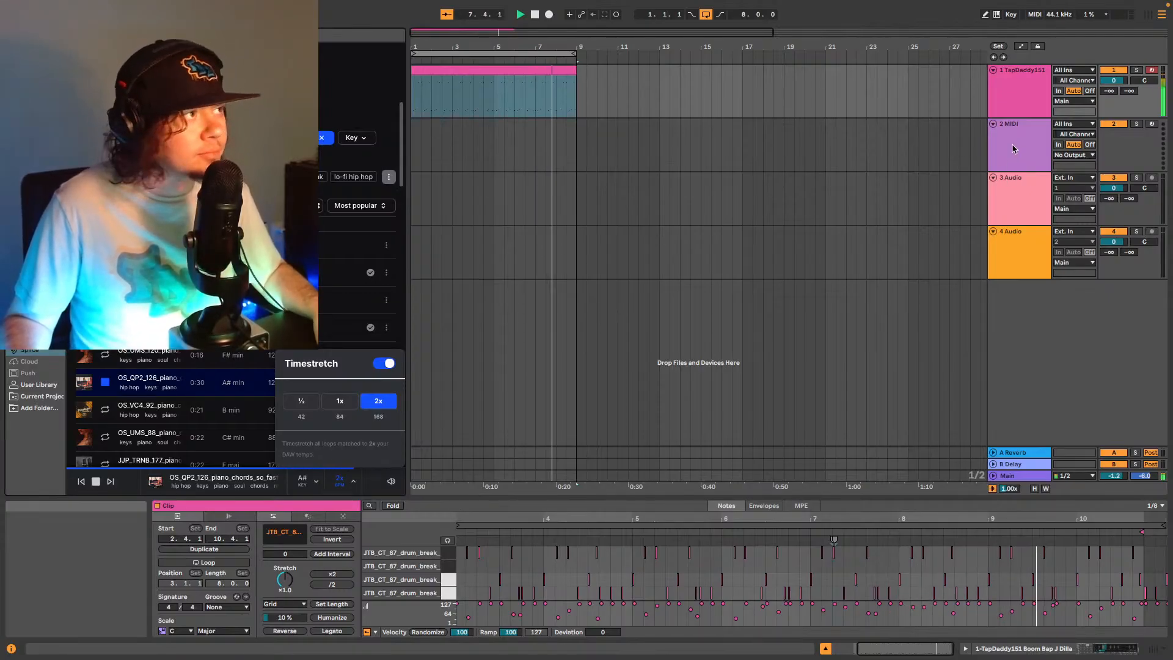
left_click(1017, 195)
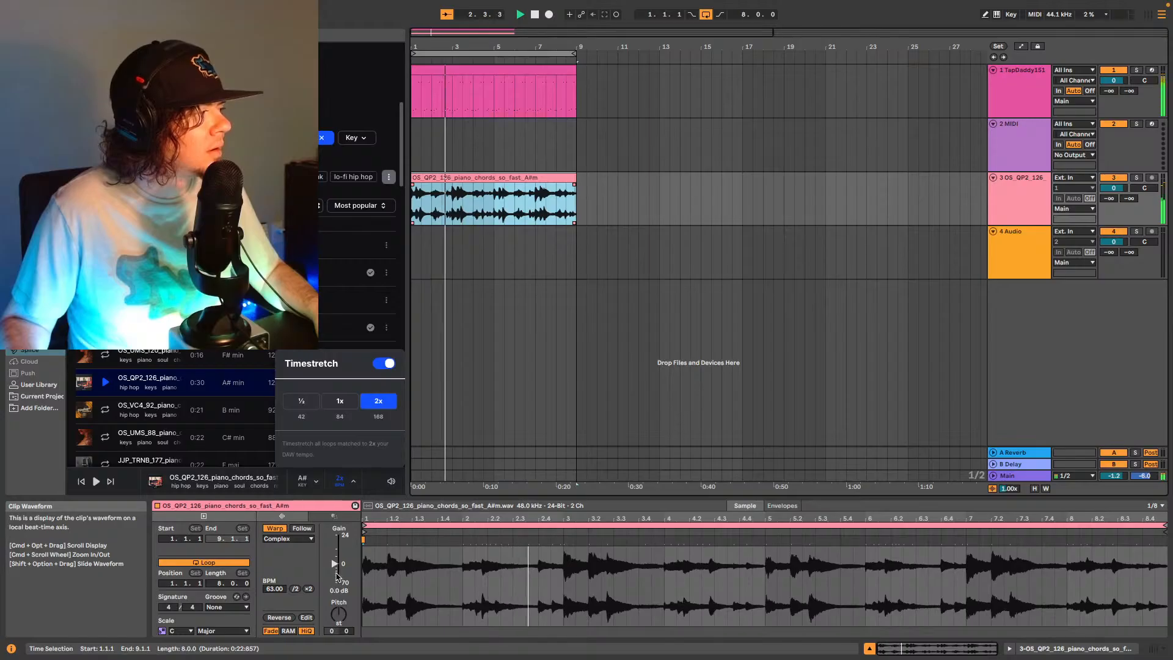
Lower the piano clip's gain to -2.2 dB and its track volume to -3.0 dB.
left_click_drag(334, 589, 334, 600)
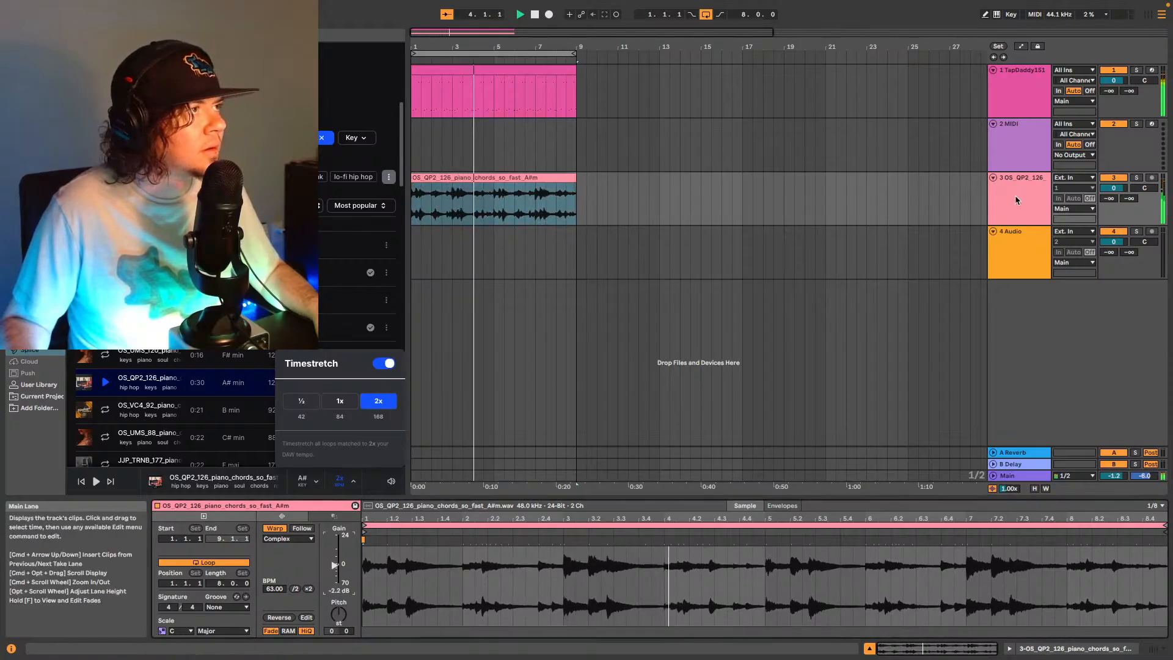
left_click_drag(1110, 191, 1110, 202)
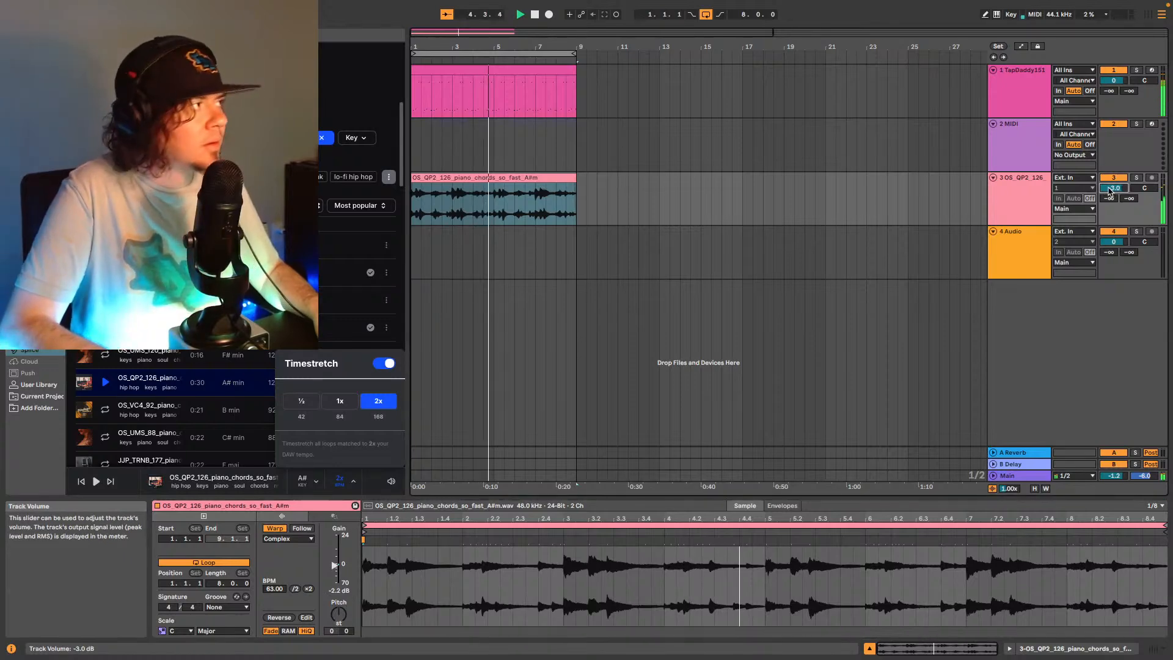
Transpose the piano chords clip up 3 semitones.
left_click_drag(346, 622, 346, 619)
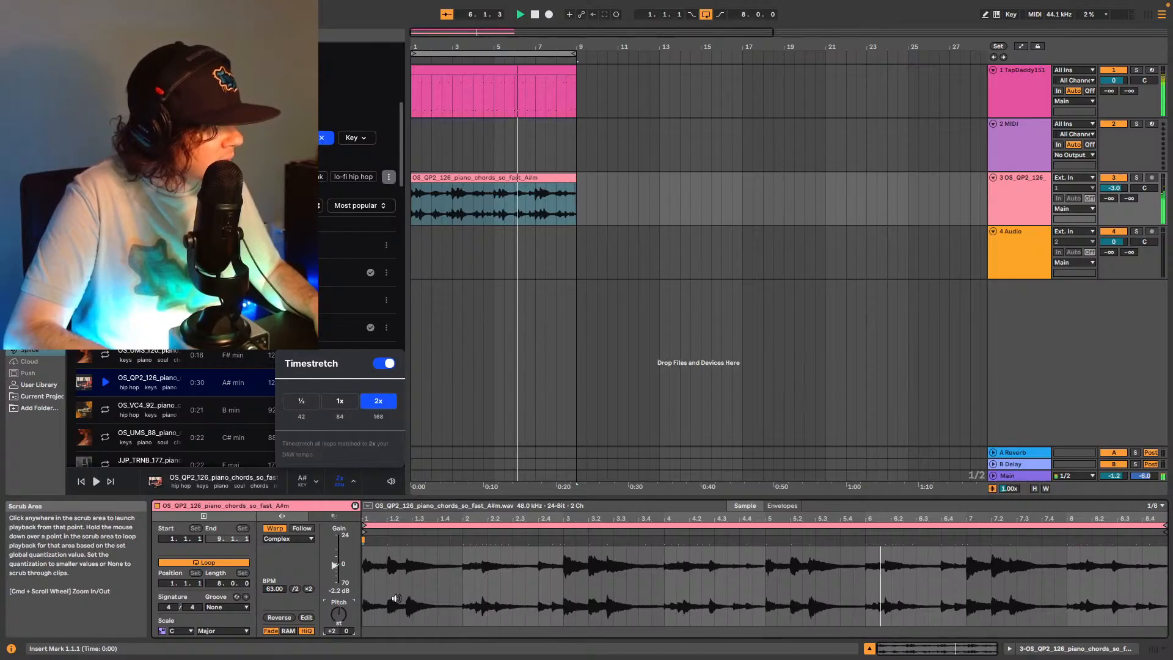
key("Up")
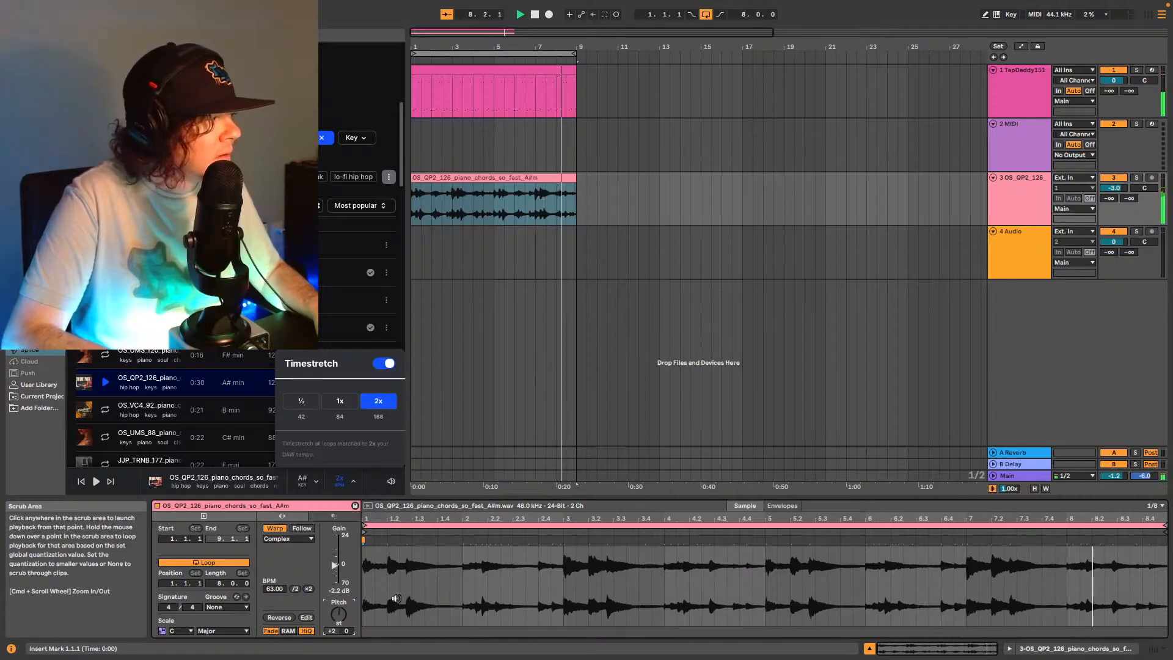
key("Up")
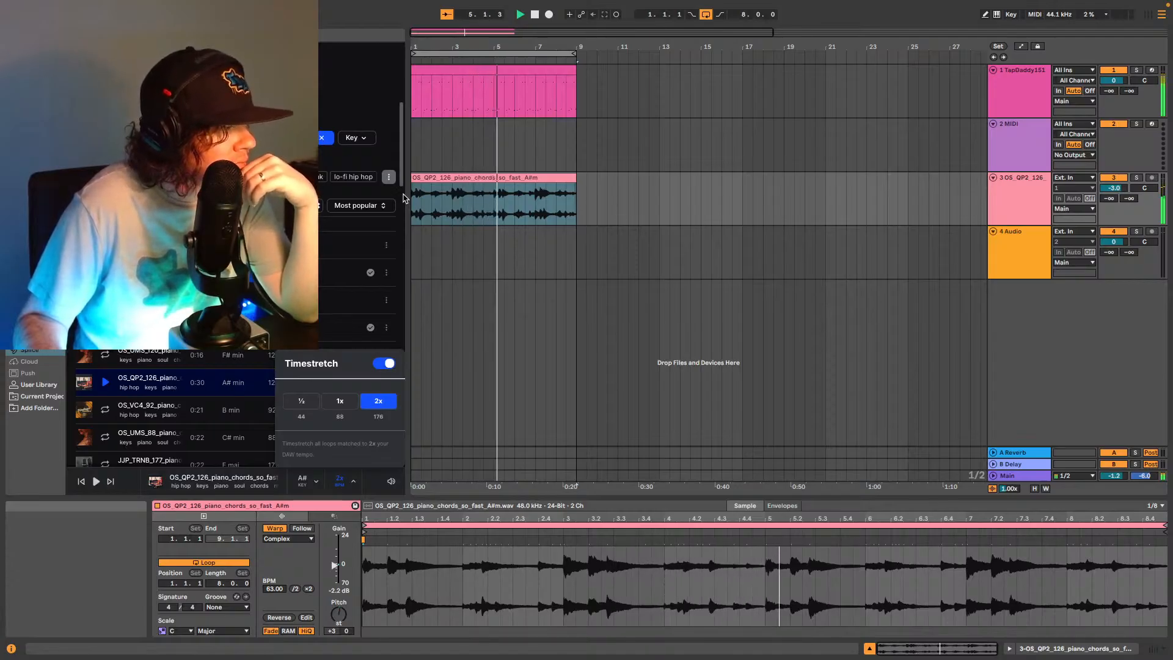
Move the OS_QP2_126 piano track directly below the drum track, above the MIDI track.
left_click(540, 93)
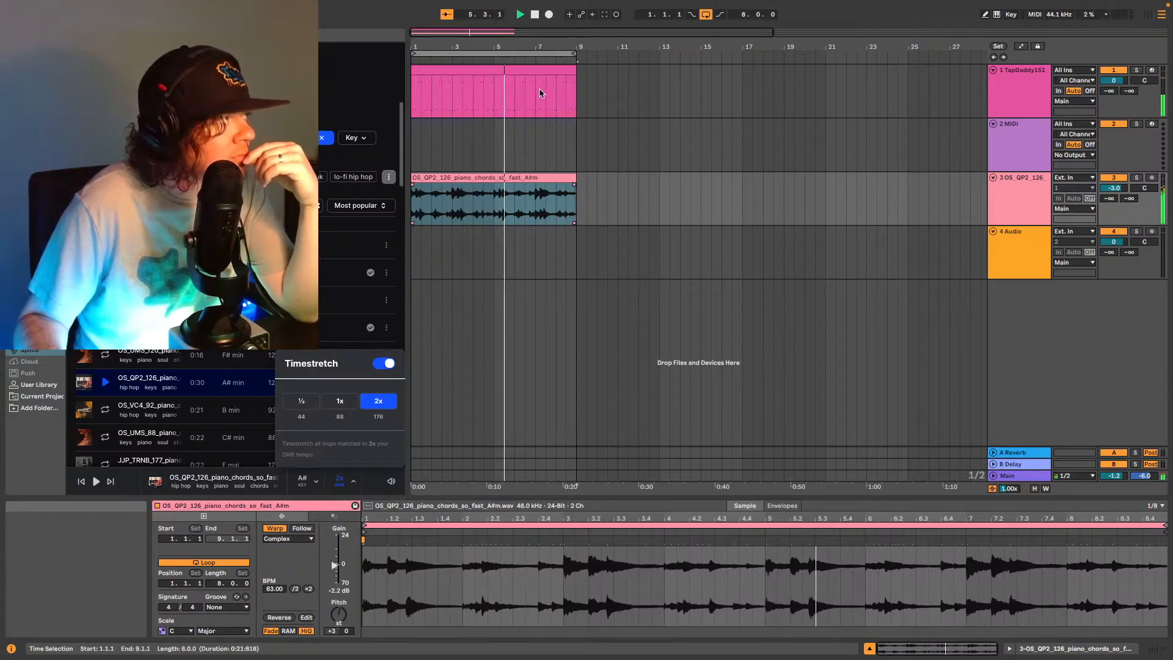
left_click(1026, 202)
left_click_drag(1042, 135, 1042, 135)
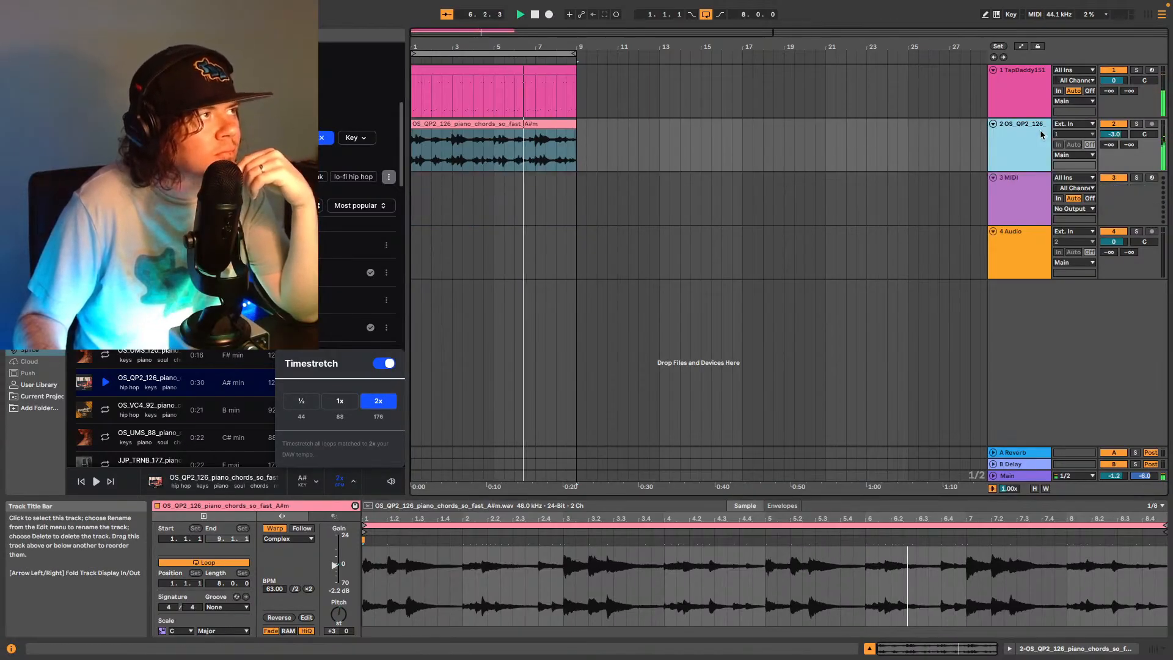
Find the Purity instrument in the plug-in library and load it onto MIDI track 3.
left_click(1020, 201)
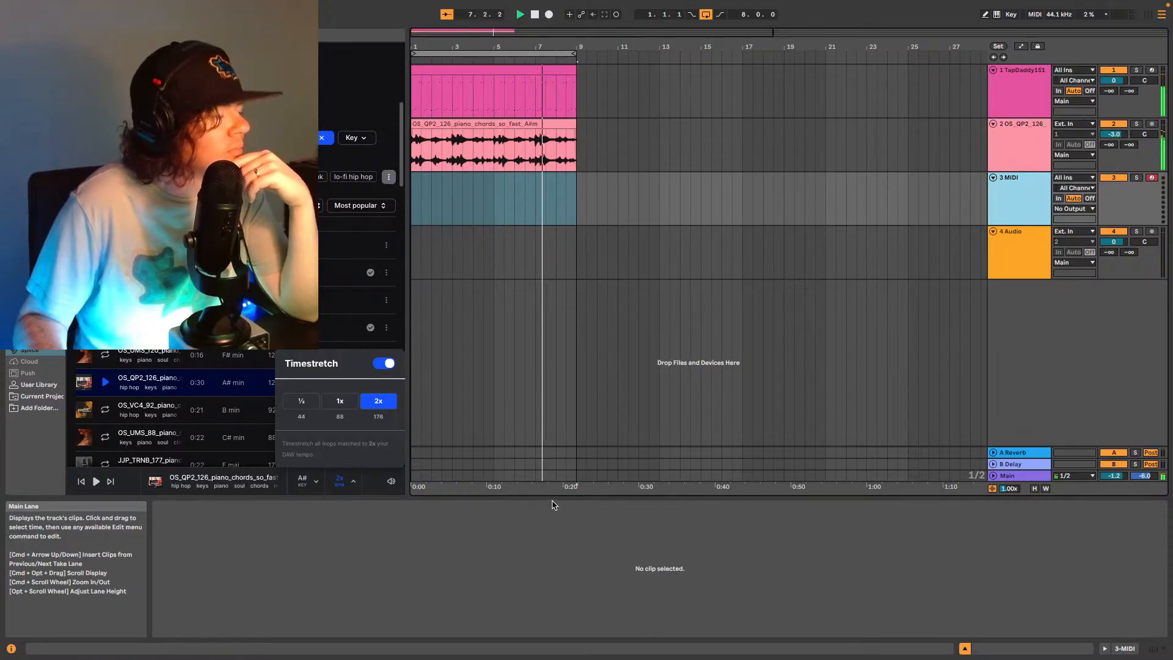
left_click(559, 556)
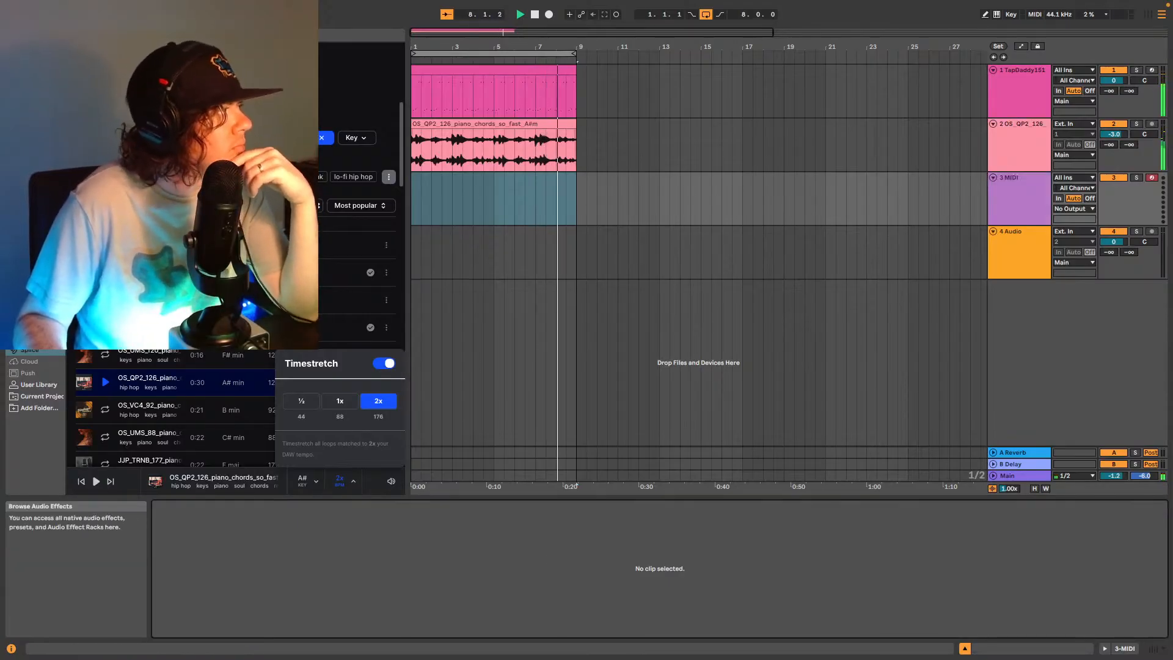
left_click(97, 35)
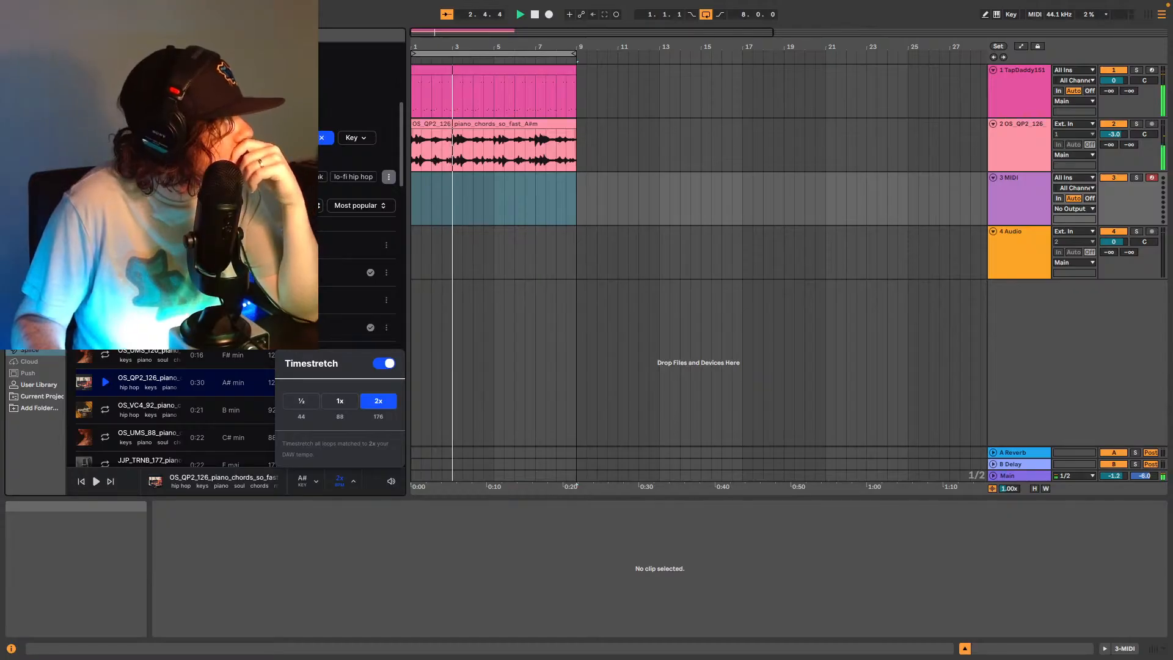
left_click(34, 251)
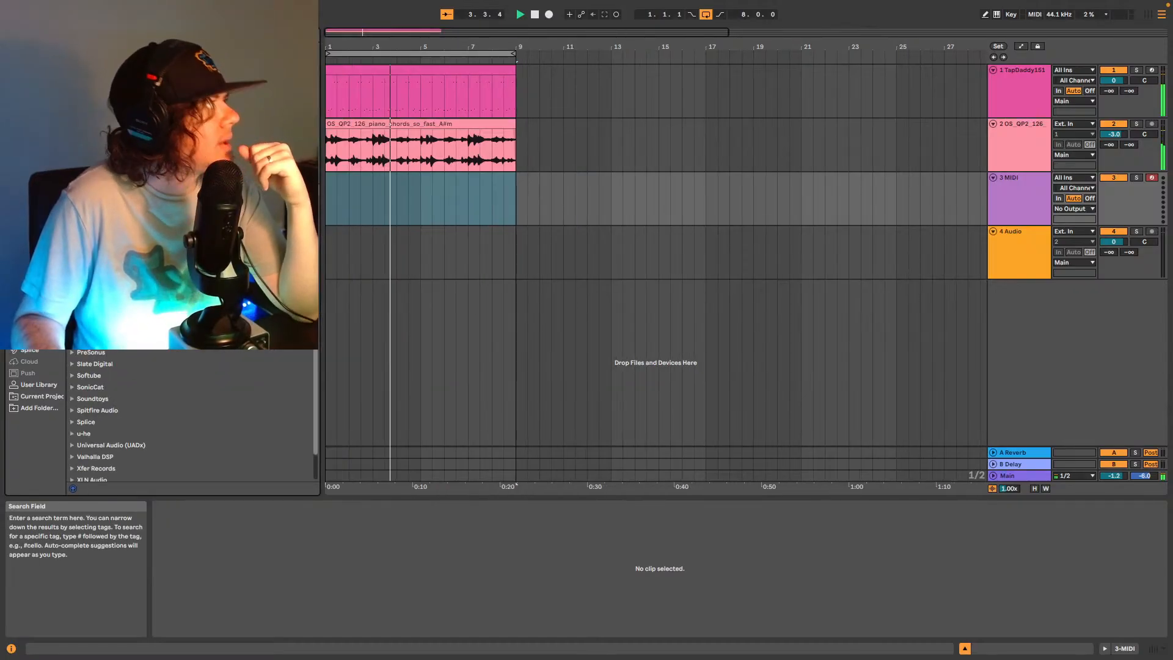
type("serum")
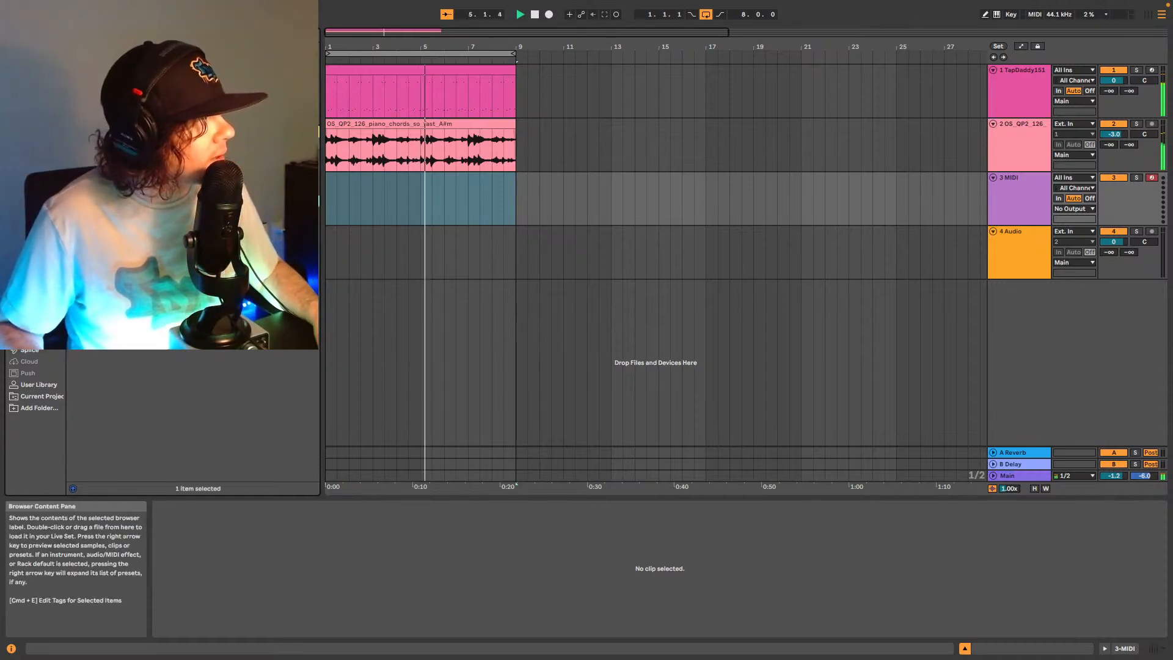
left_click_drag(122, 201, 396, 191)
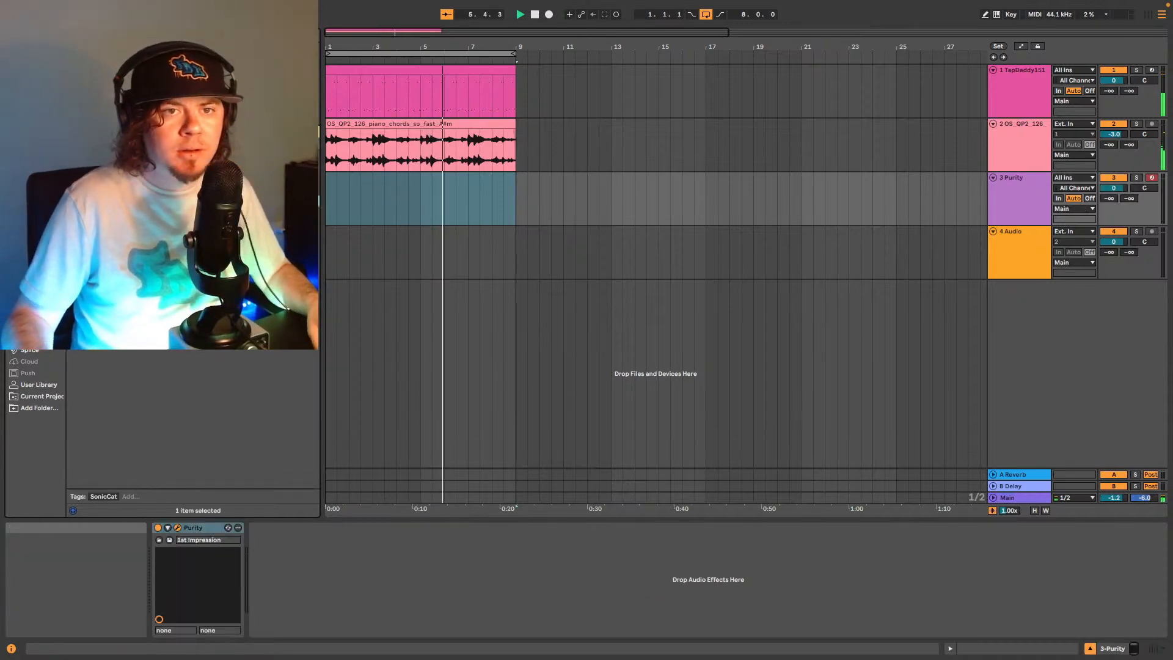
Audition FM Tine and load the Mood EP preset from Purity's Piano category, with the plug-in window hidden once chosen.
left_click_drag(866, 151, 696, 101)
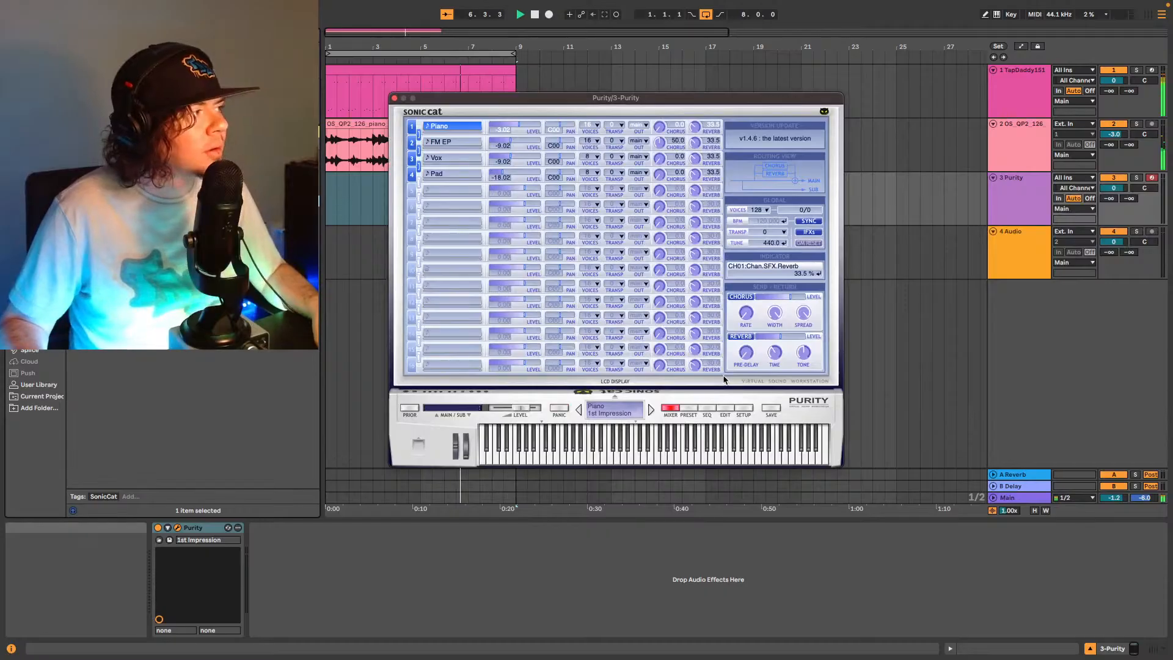
left_click(689, 407)
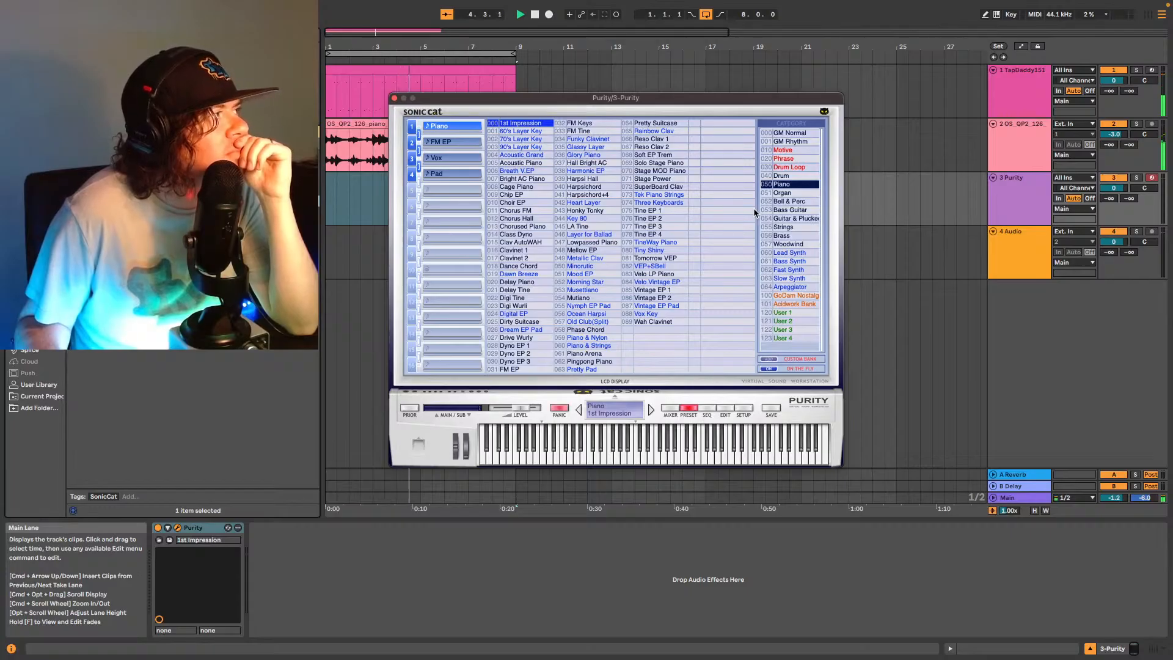
left_click(587, 125)
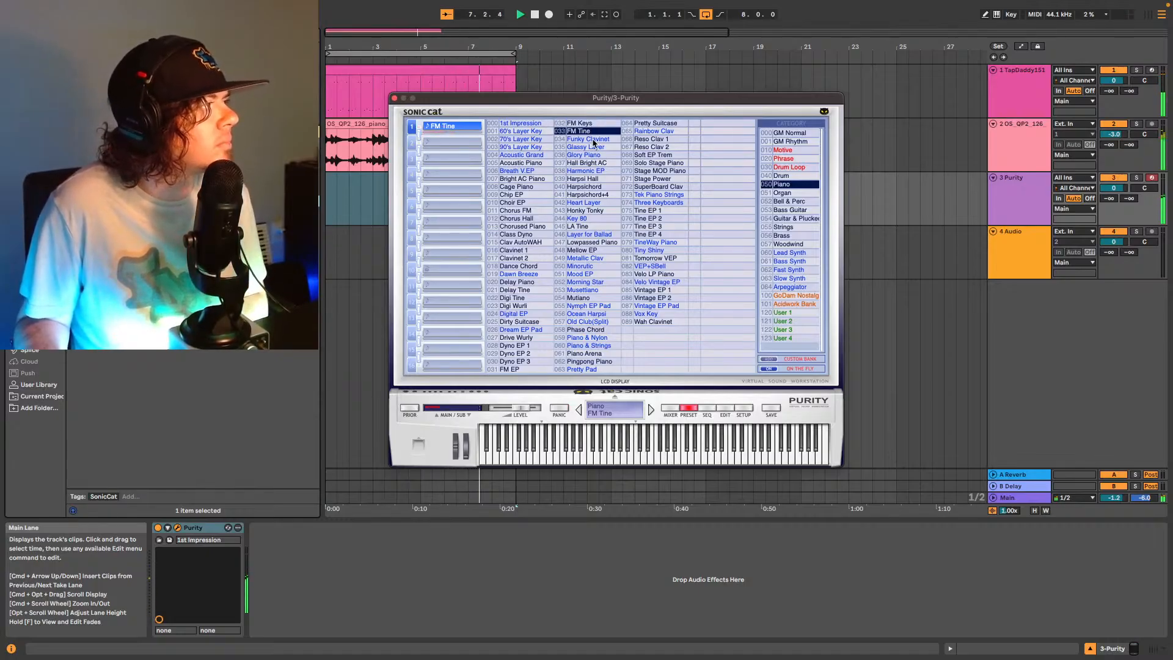
left_click(599, 274)
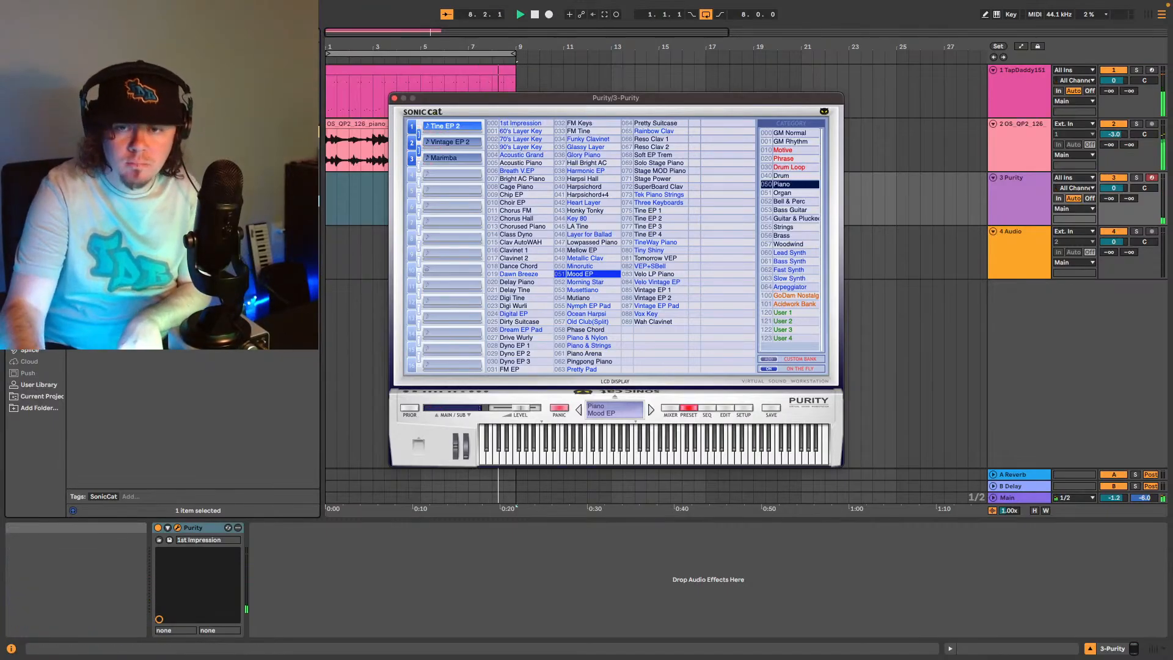
key("super+alt+p")
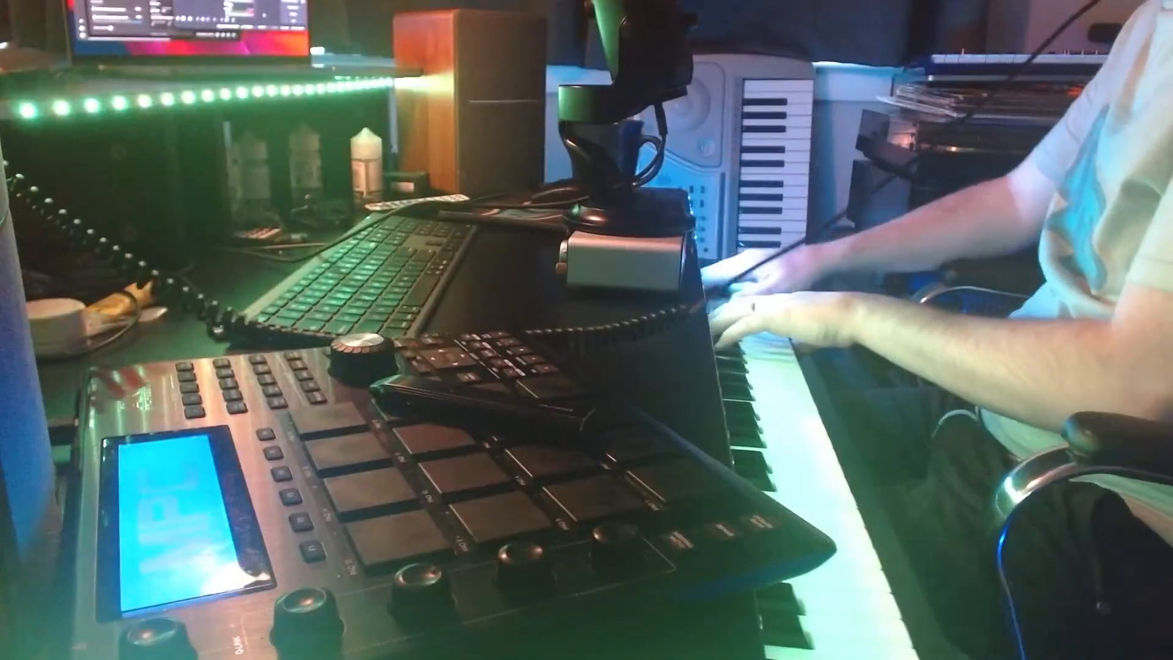
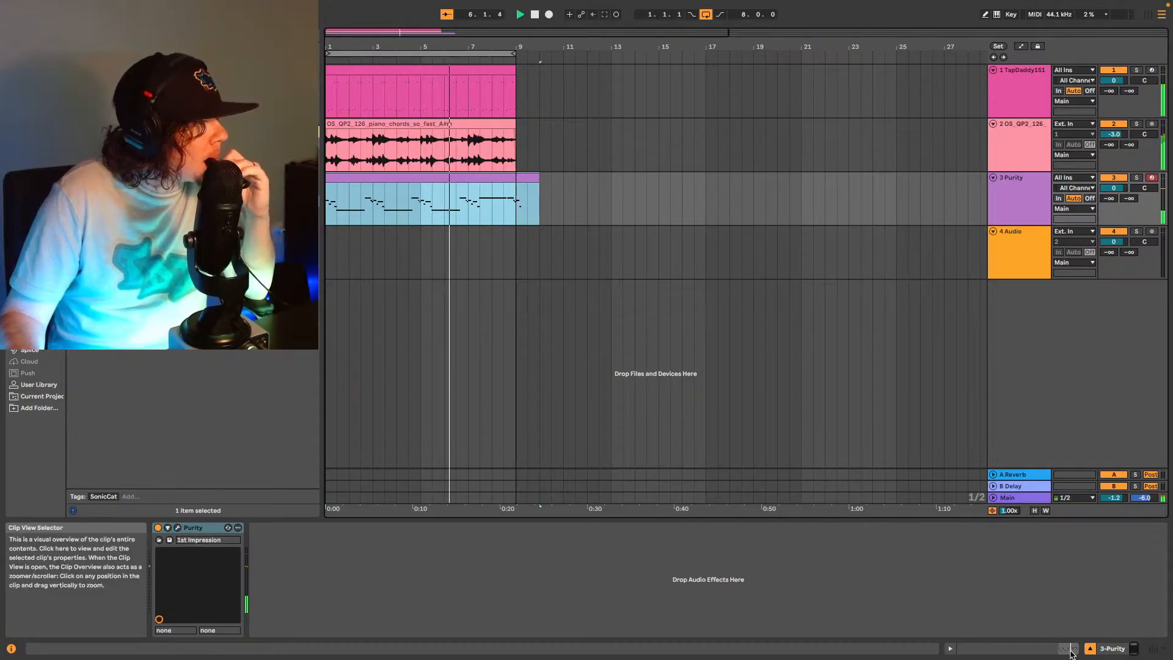
Open the recorded Purity clip's notes and raise the long held note in bars 51 to 52 to G#4.
key("shift+Tab")
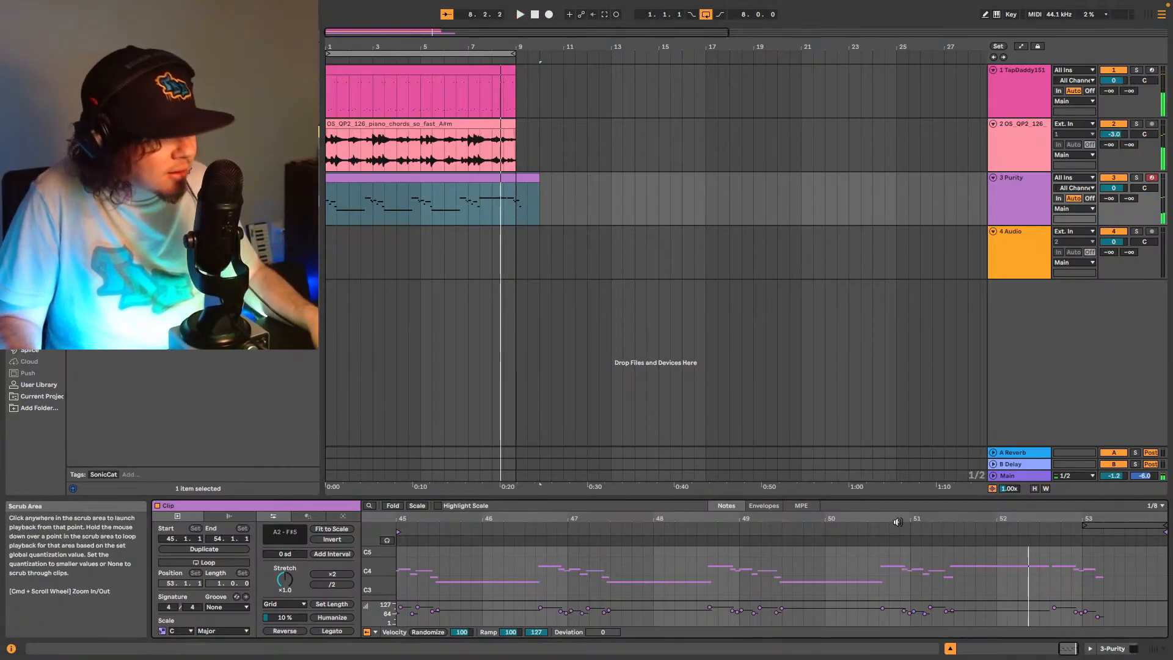
double_click(382, 571)
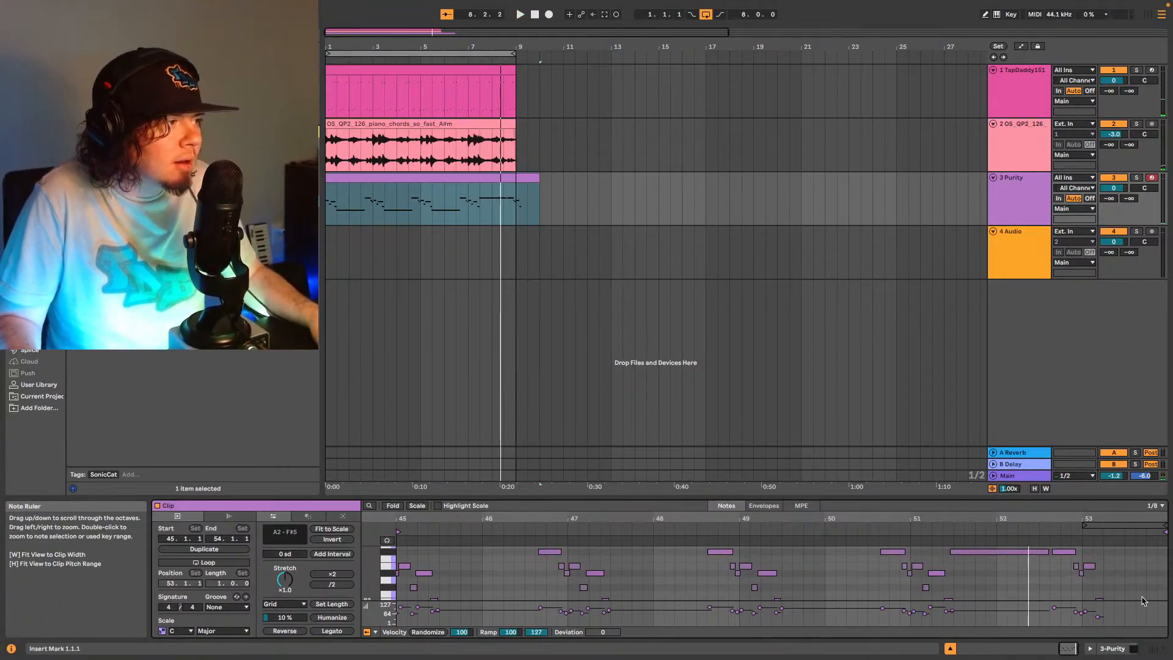
scroll(1053, 563, "up", 2)
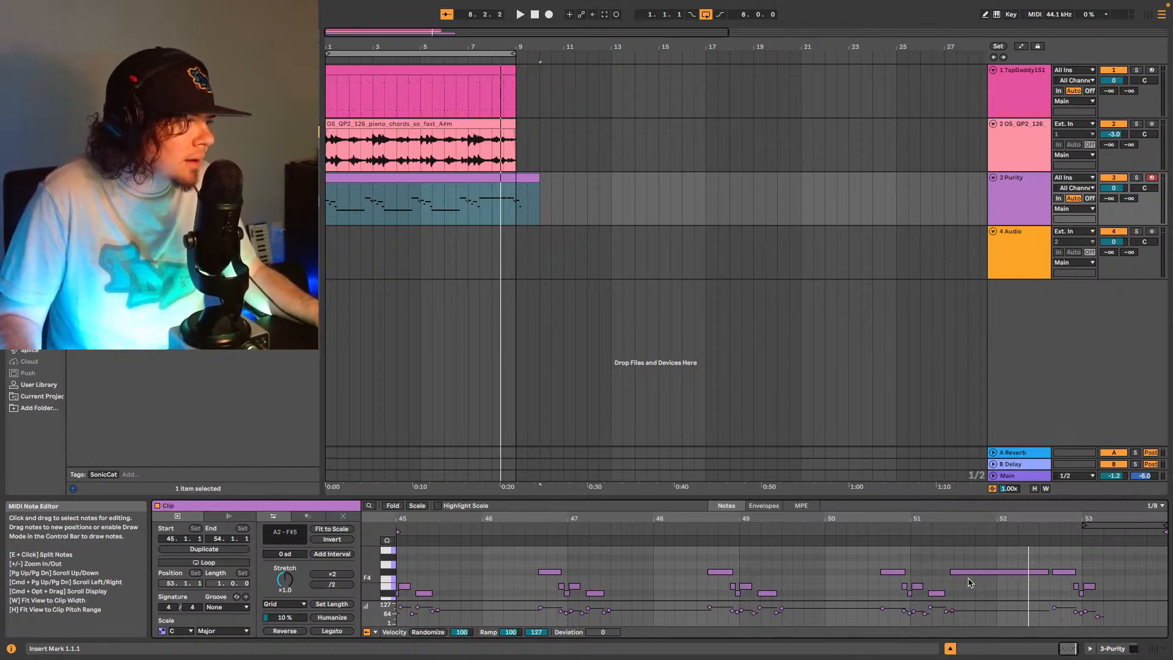
mouse_move(969, 583)
left_mouse_down()
mouse_move(974, 565)
mouse_move(933, 553)
left_mouse_up()
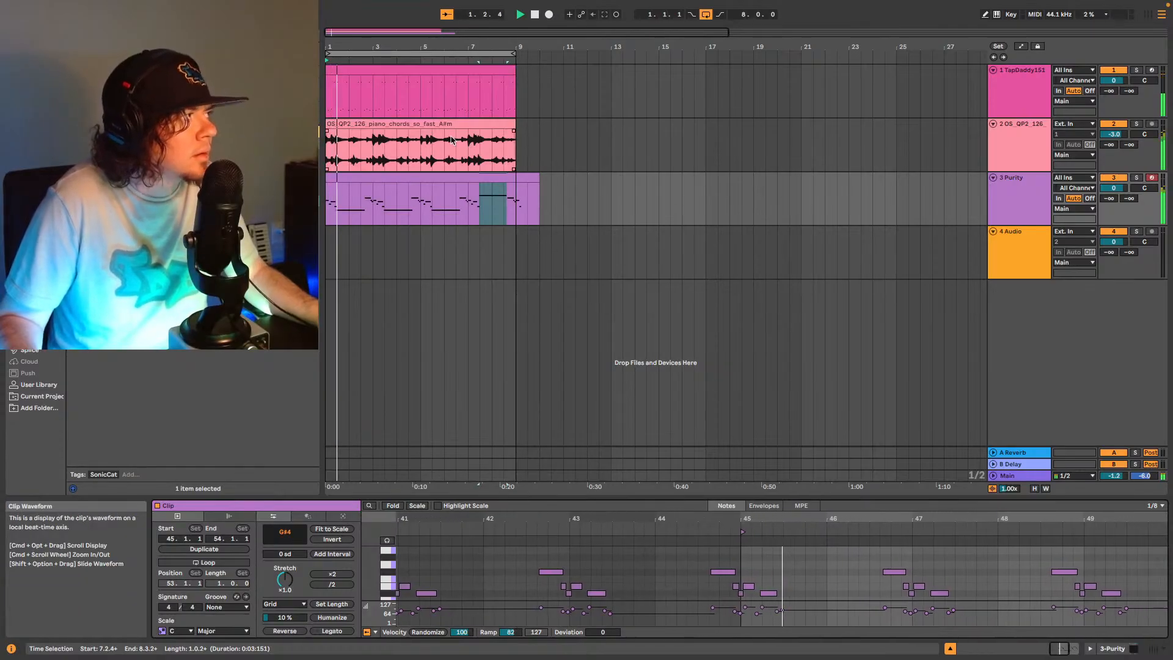
Move the drum, piano and Purity clips together so they start at 9.1.1.
left_click(408, 177)
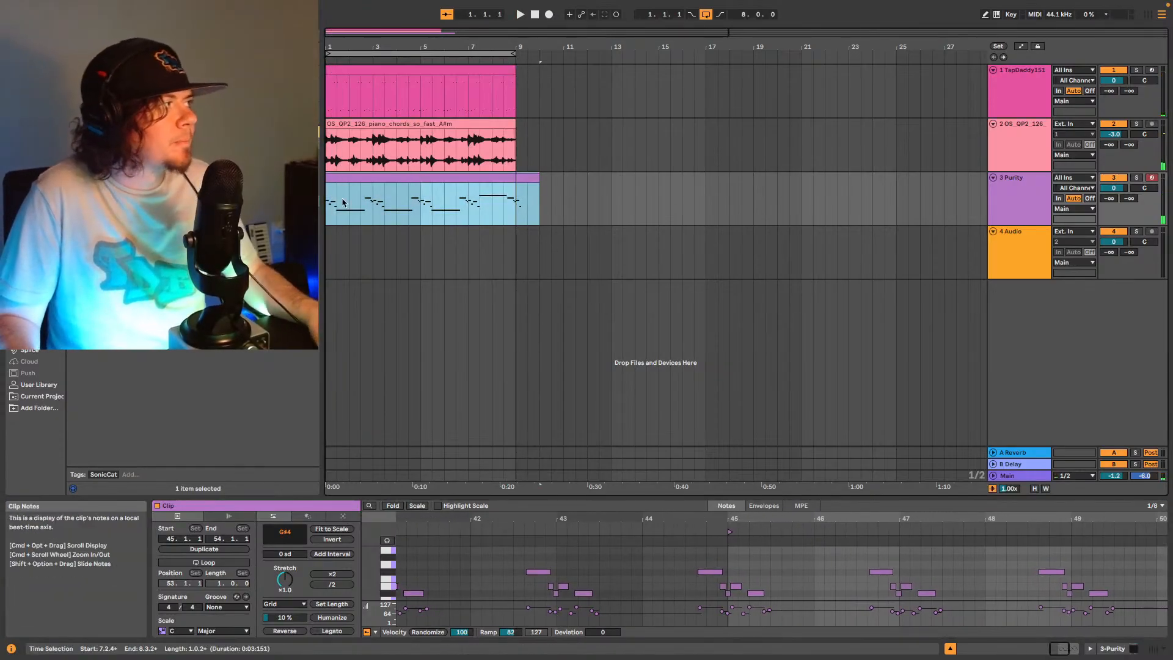
scroll(513, 107, "down", 5)
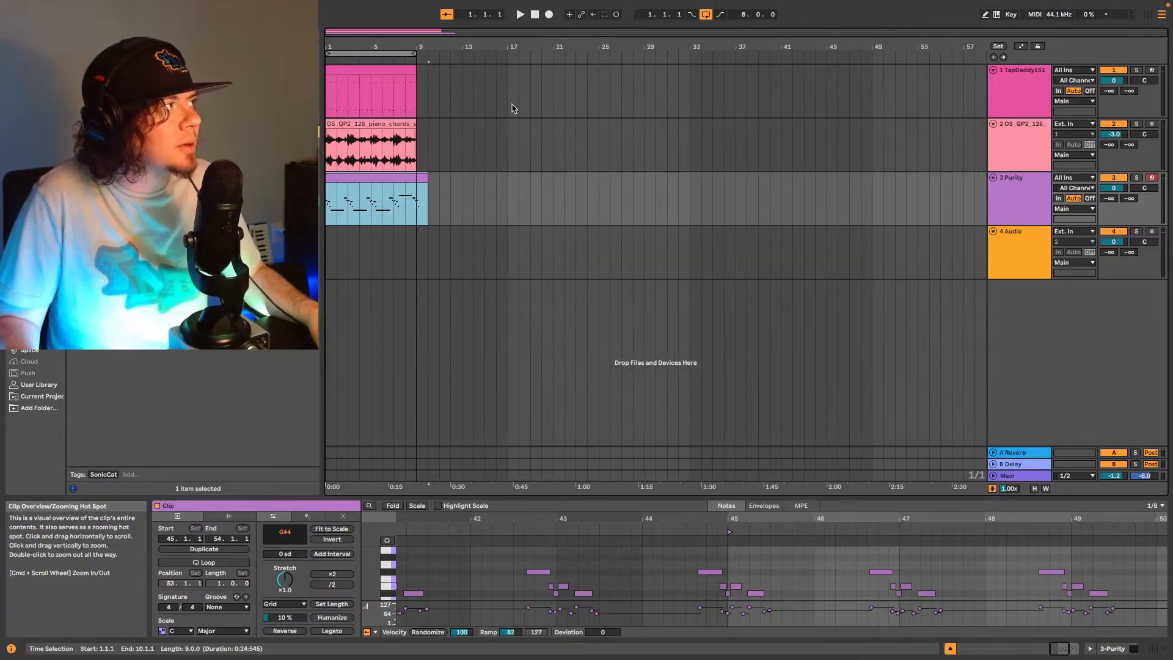
left_click_drag(328, 211, 476, 68)
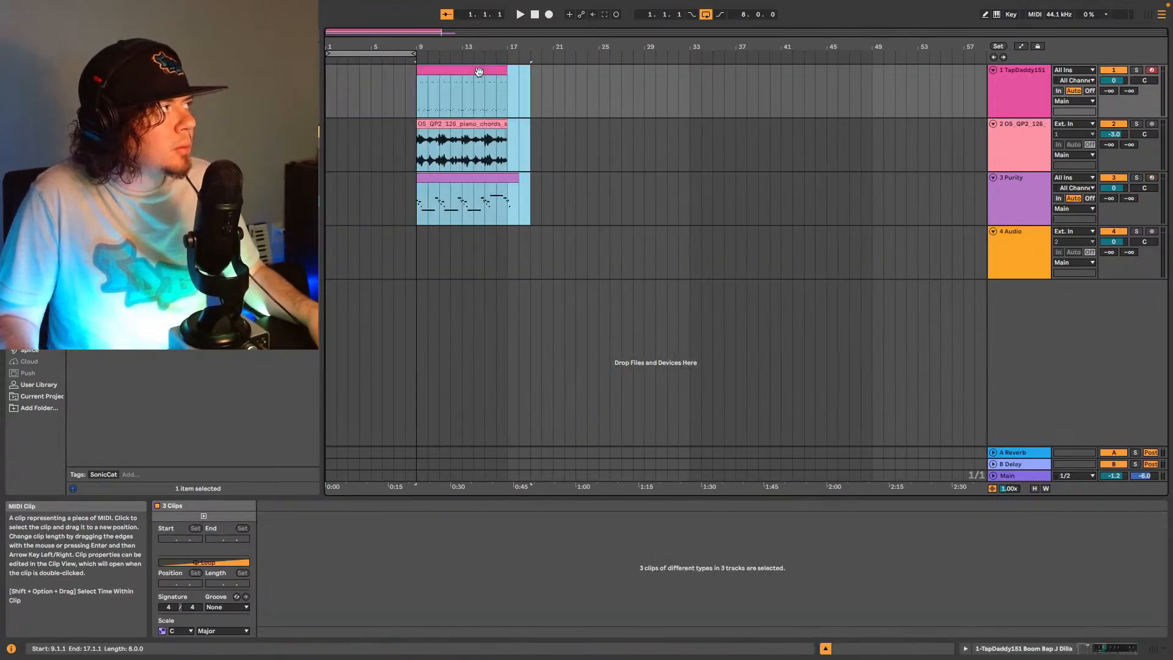
Extend the start of the Purity clip back to 8.1.1 to reveal its pickup notes.
left_click(465, 152)
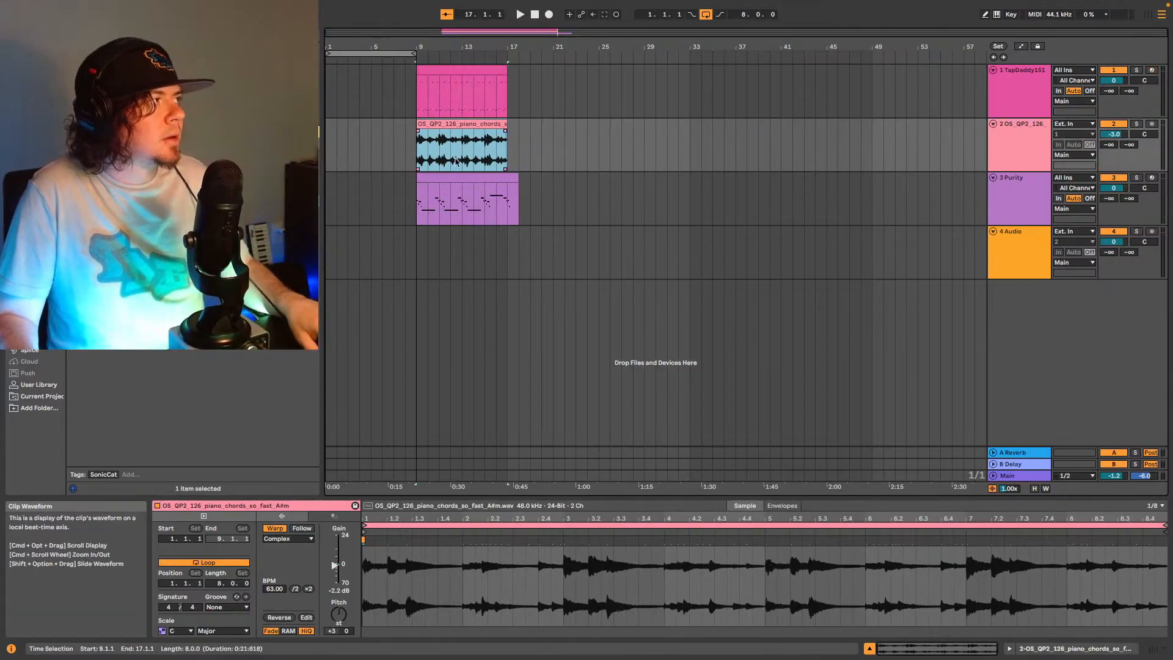
left_click(448, 179)
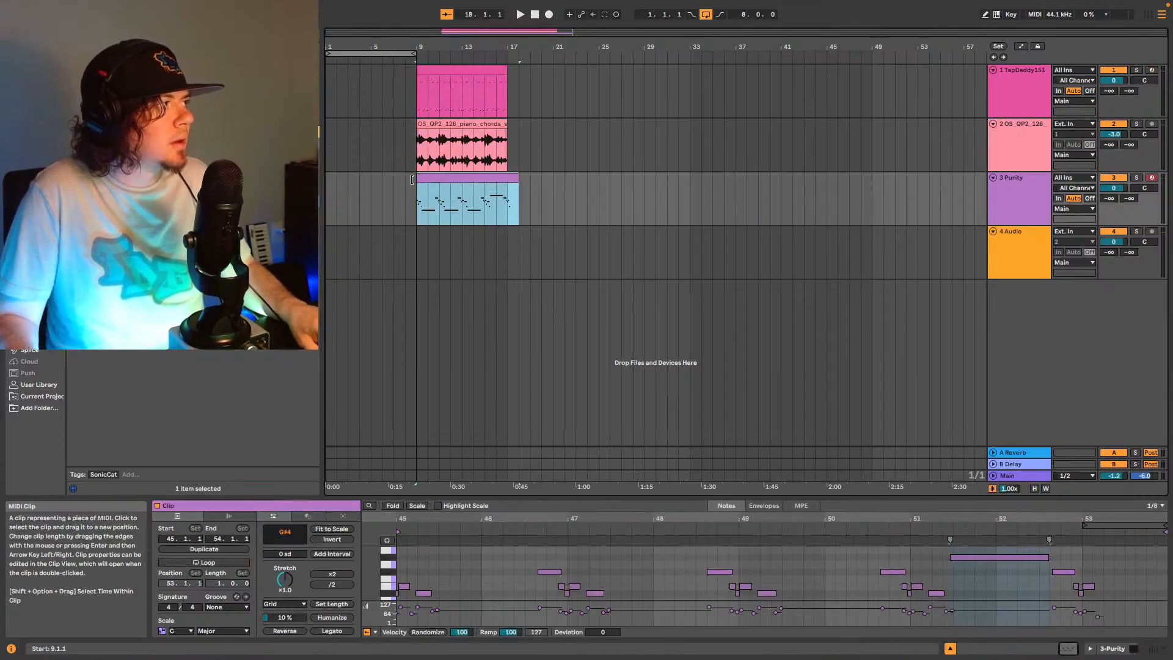
left_click_drag(412, 180, 404, 180)
Turn off the arrangement loop and play from 8.3.3, where the Purity pickup notes begin.
left_click_drag(377, 47, 369, 122)
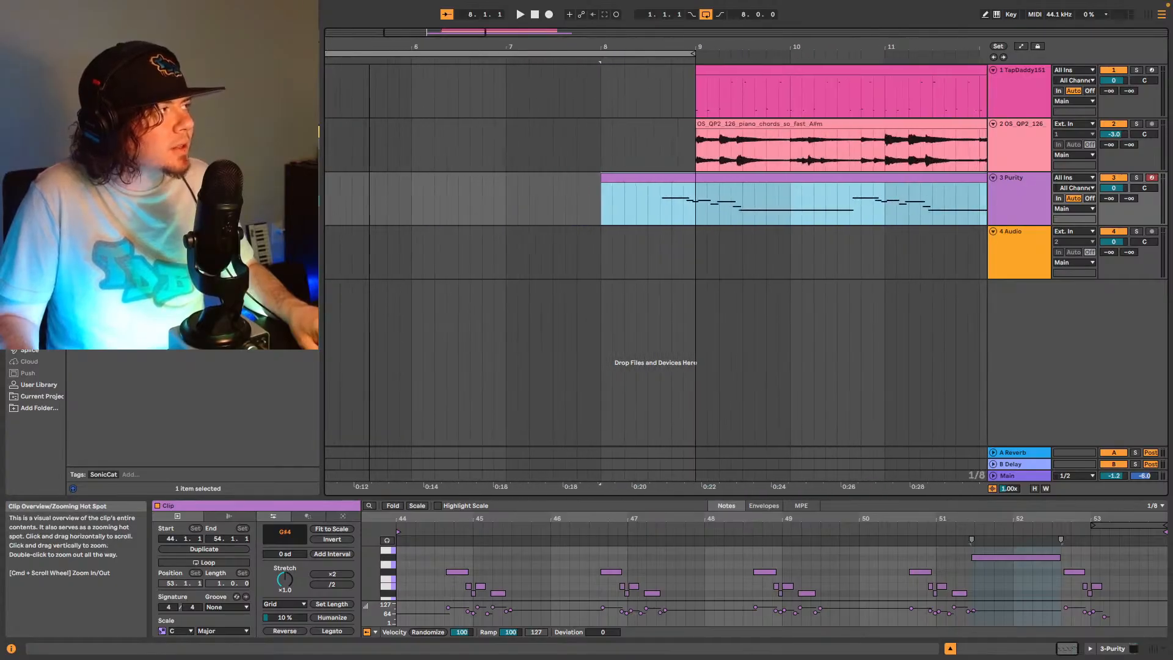
left_click_drag(461, 31, 476, 31)
left_click(704, 15)
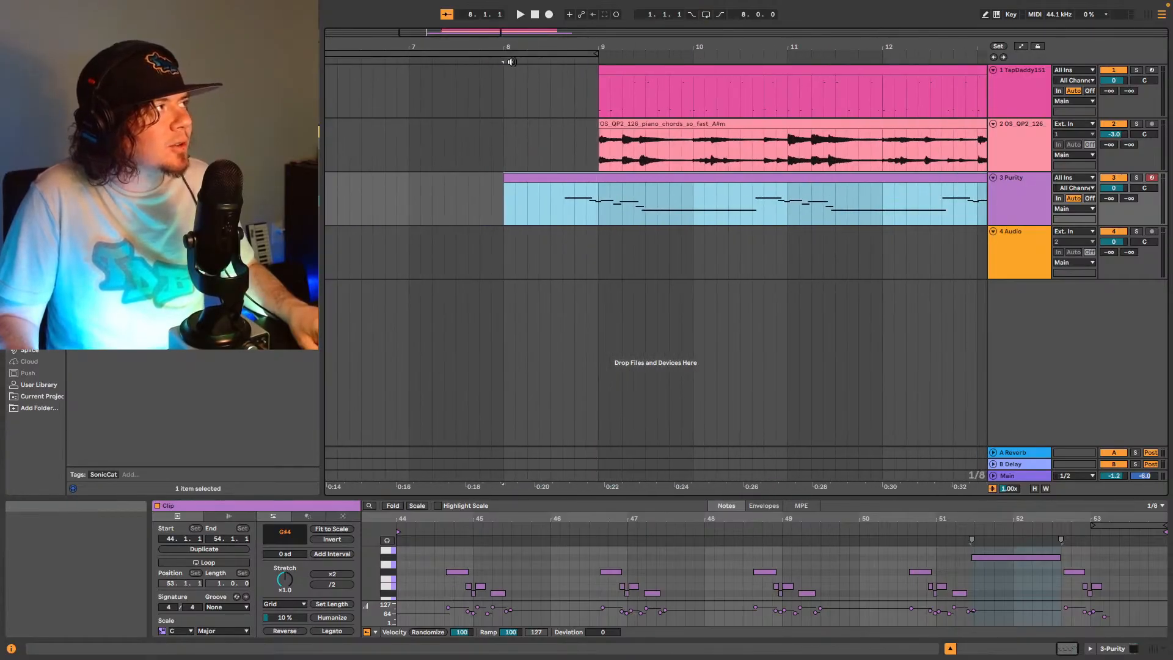
left_click(559, 205)
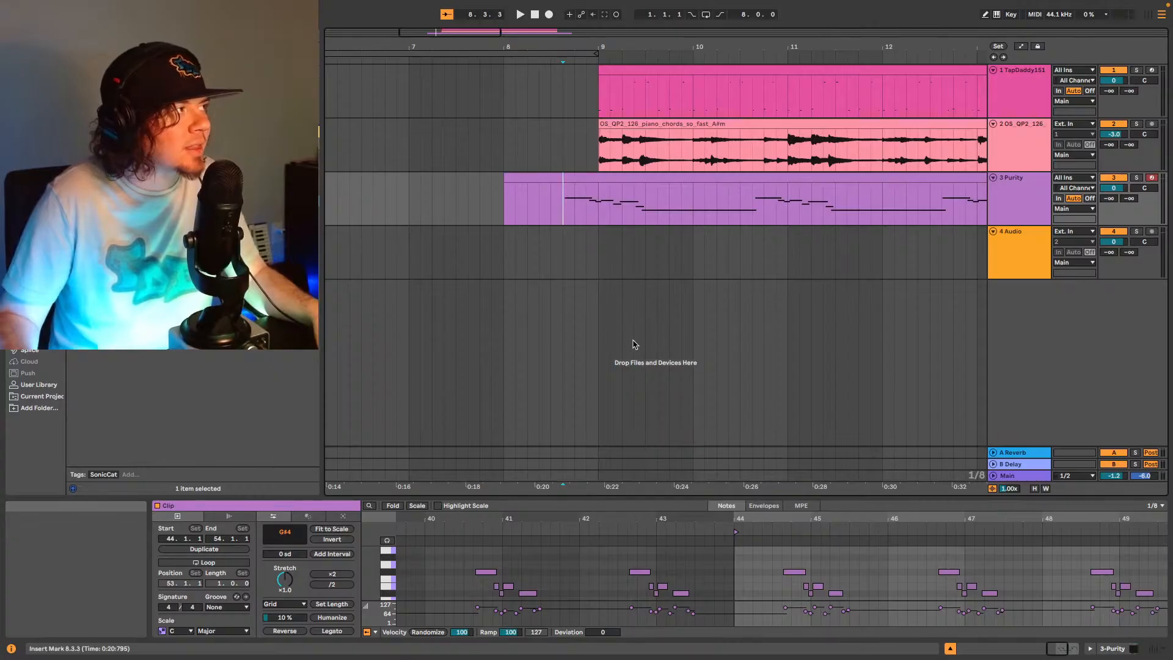
key("space")
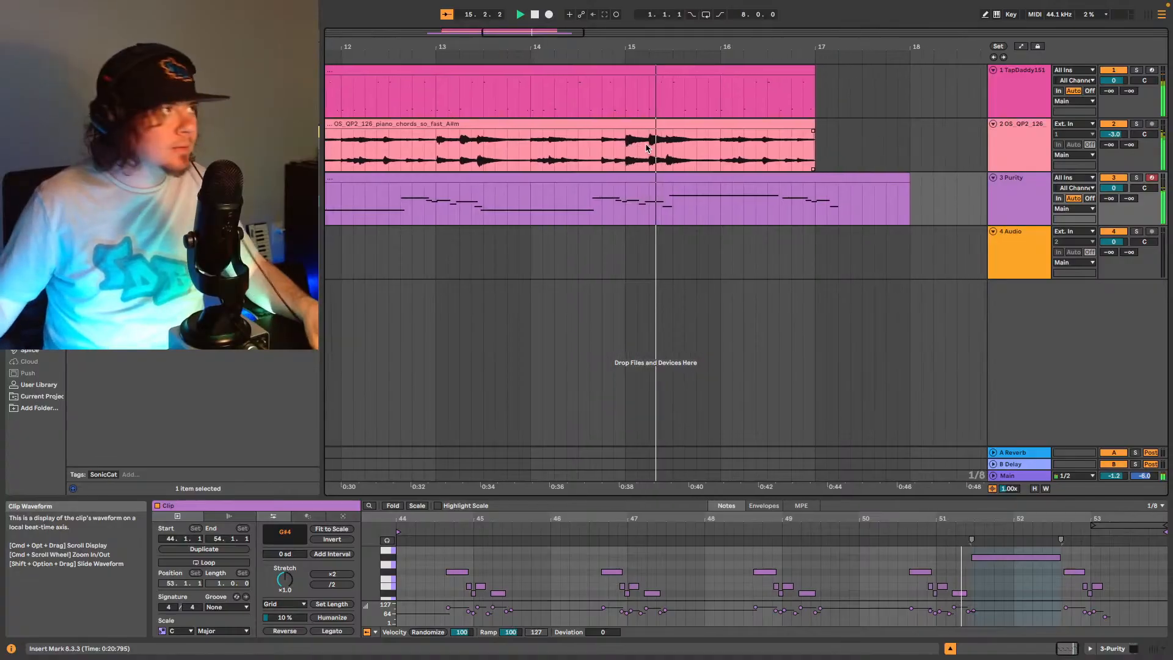
Duplicate the eight-bar piano chords clip so the copy starts at 17.1.1.
left_click_drag(560, 28, 560, 2)
left_click(496, 126)
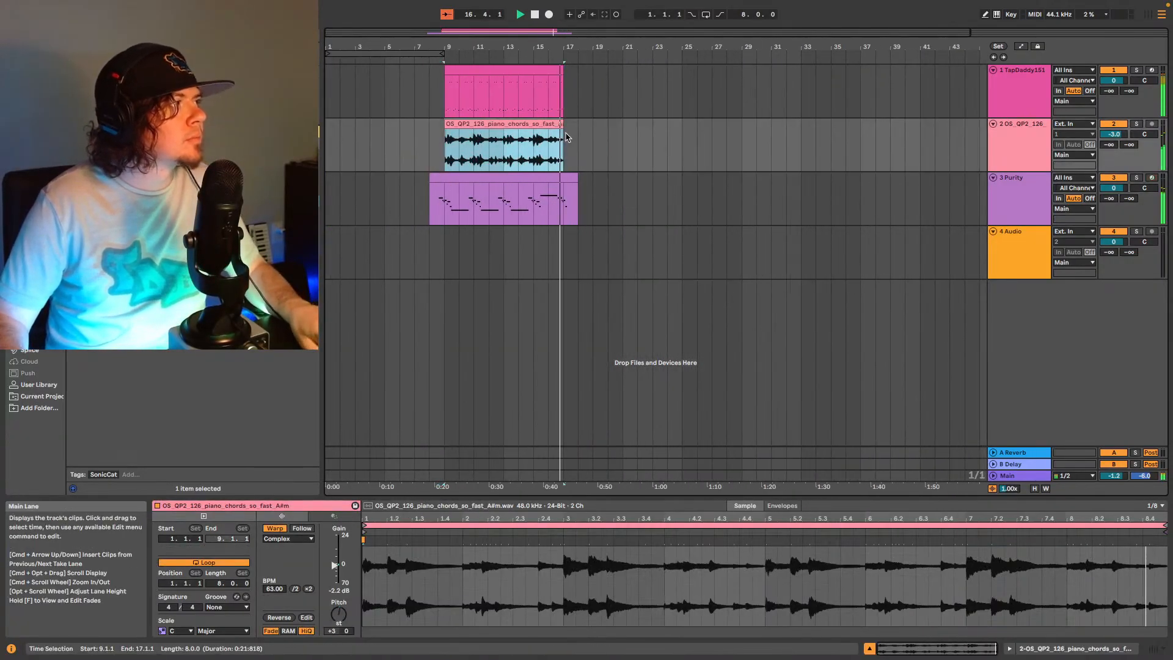
key("super+d")
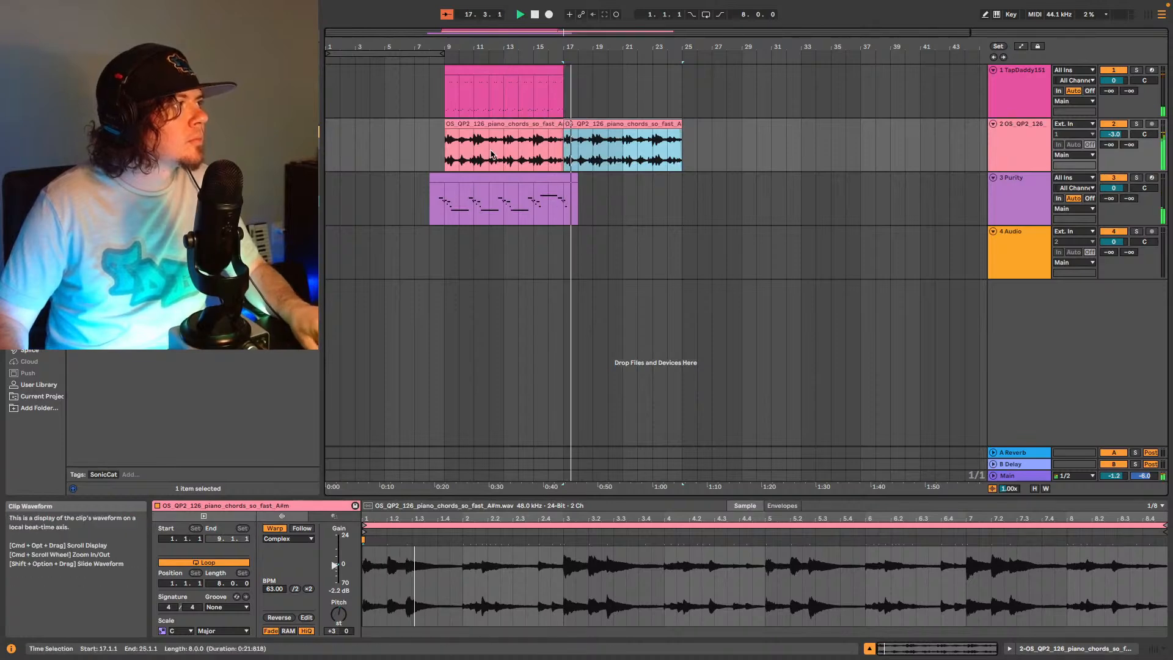
Copy bar 9 of the Purity melody to 17.1.1 and listen to the copied ending.
left_click(494, 72)
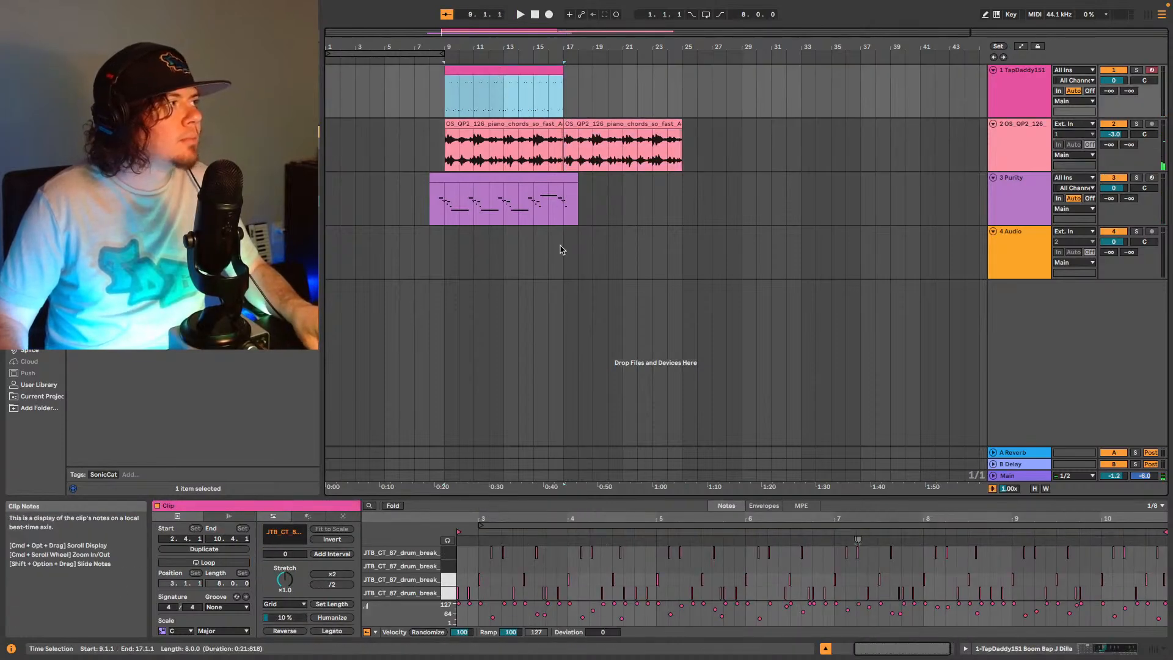
left_click(452, 202)
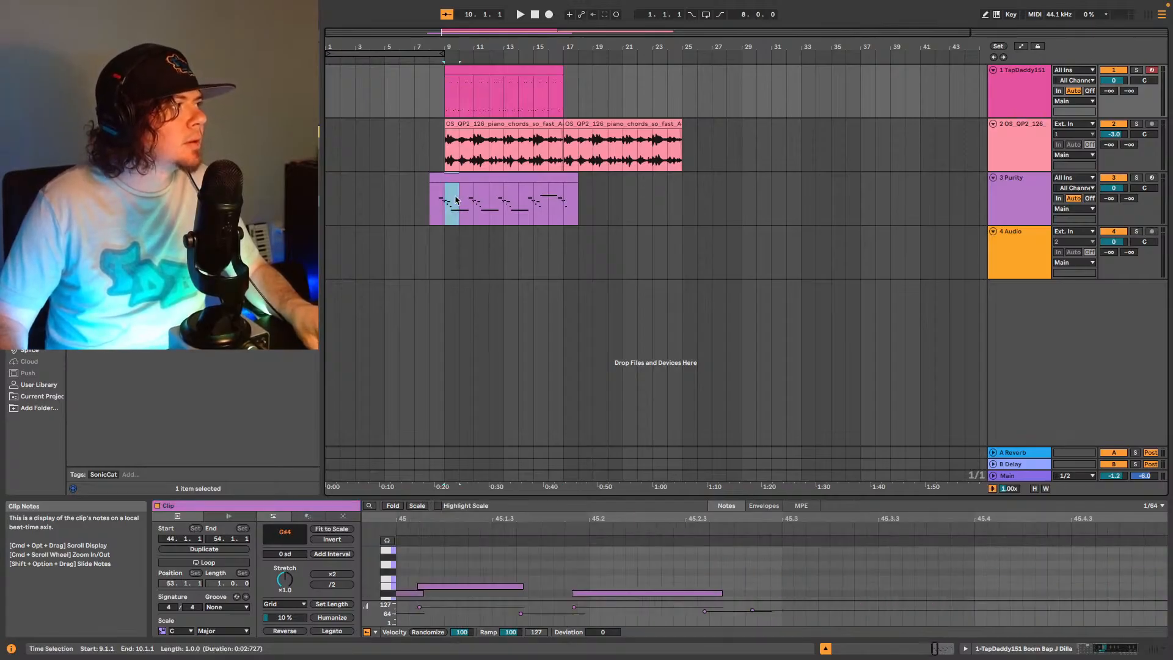
left_click(567, 213)
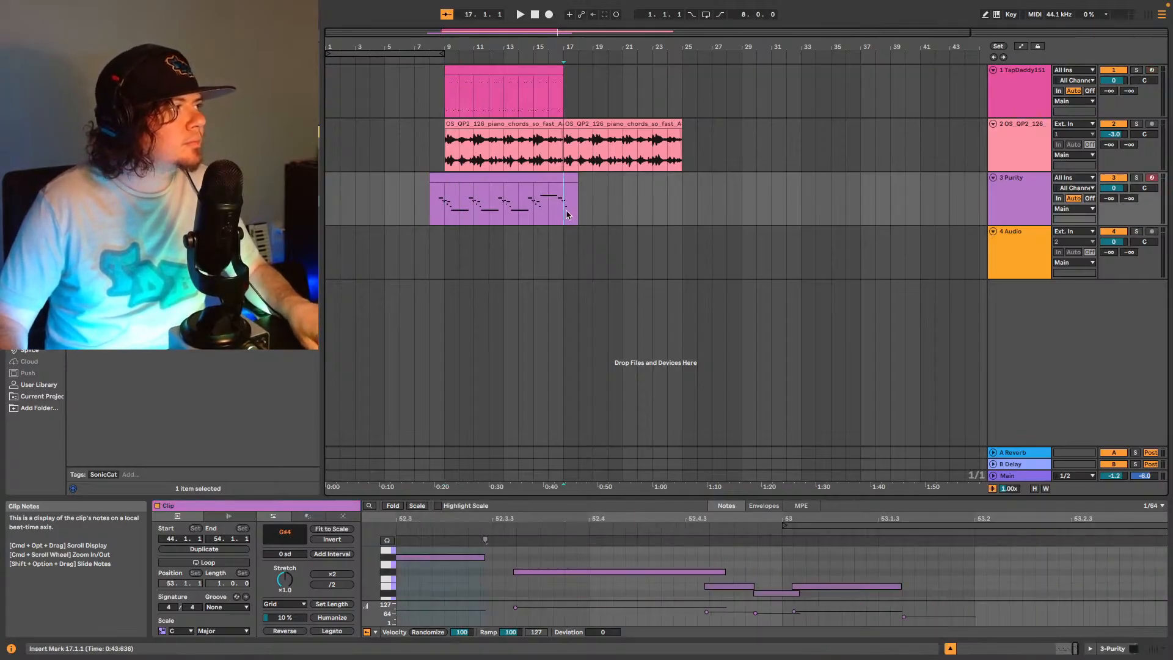
key("space")
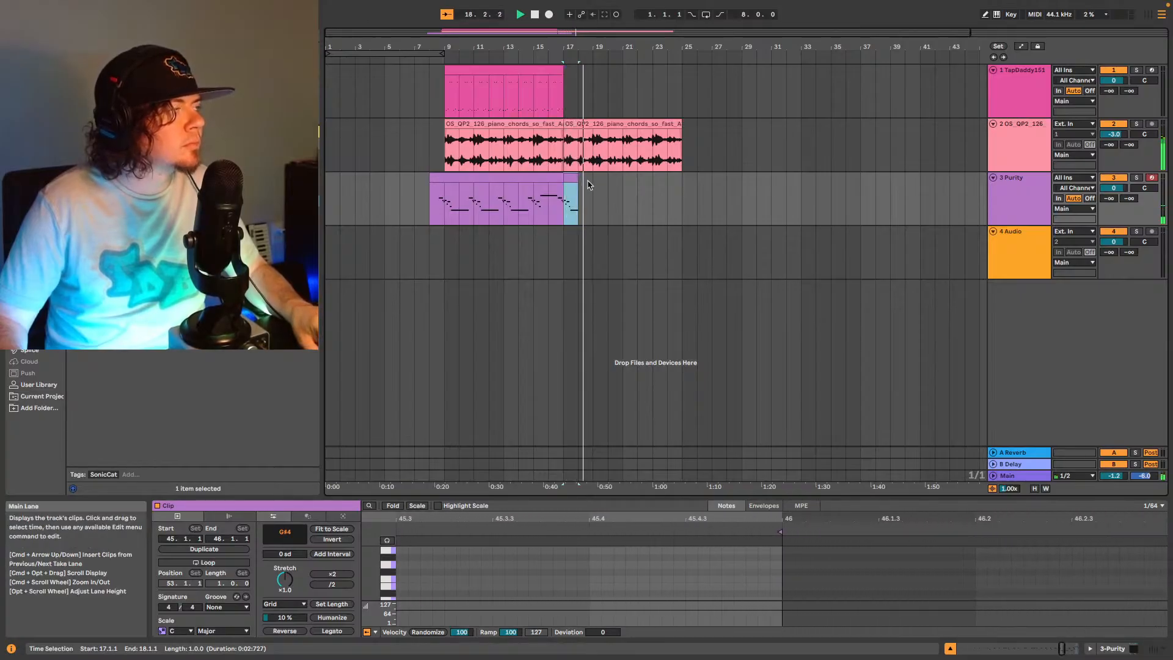
key("space")
Copy the eight-bar drum clip and paste it at 17.1.1 on the drum track.
left_click(537, 87)
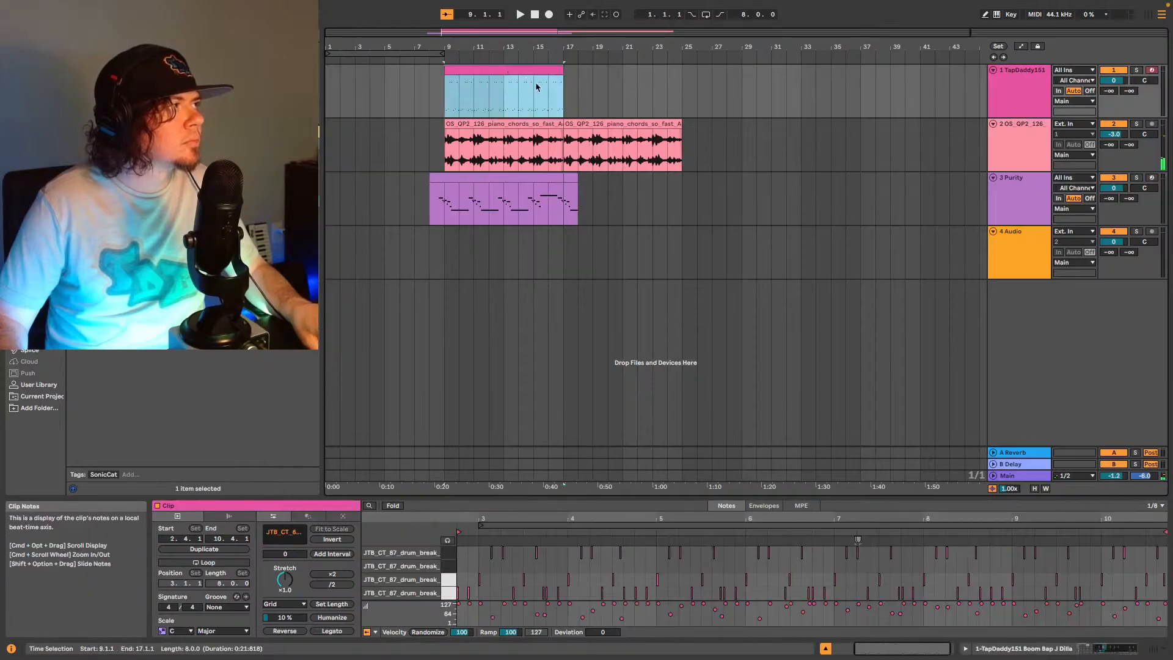
left_click(563, 87)
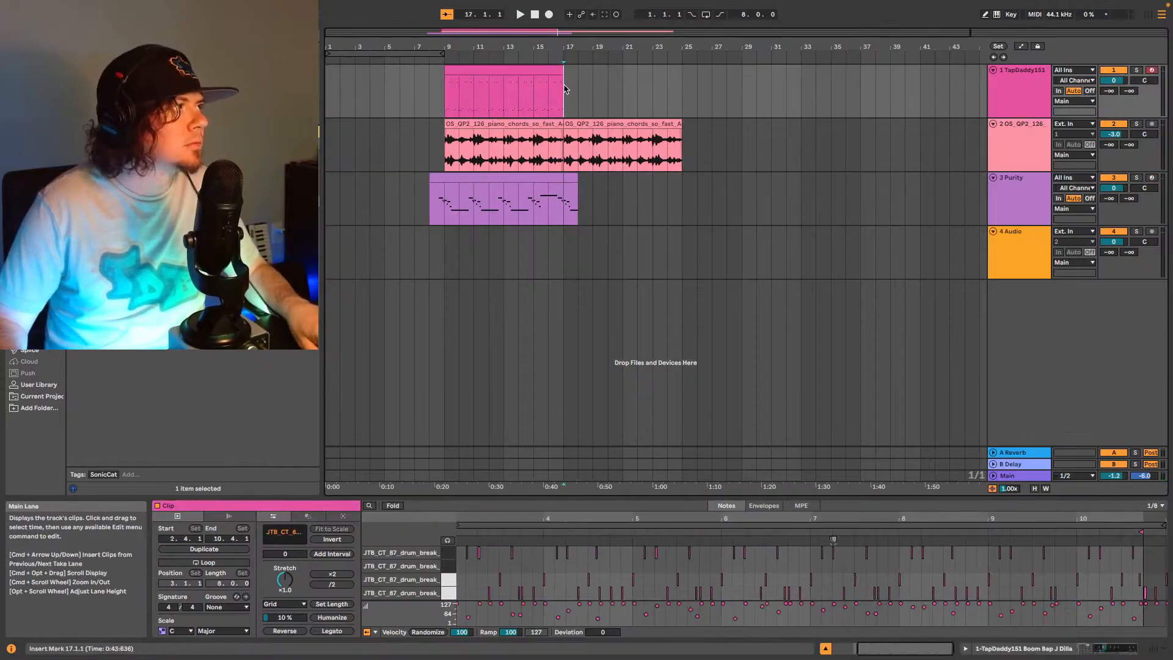
key("super+v")
Trim the start of the copied drum clip to 18.4.1 and play the drum break from 16.4.1.
mouse_move(565, 73)
left_mouse_down()
mouse_move(580, 72)
mouse_move(569, 55)
left_mouse_up()
key("space")
left_click_drag(648, 73, 676, 72)
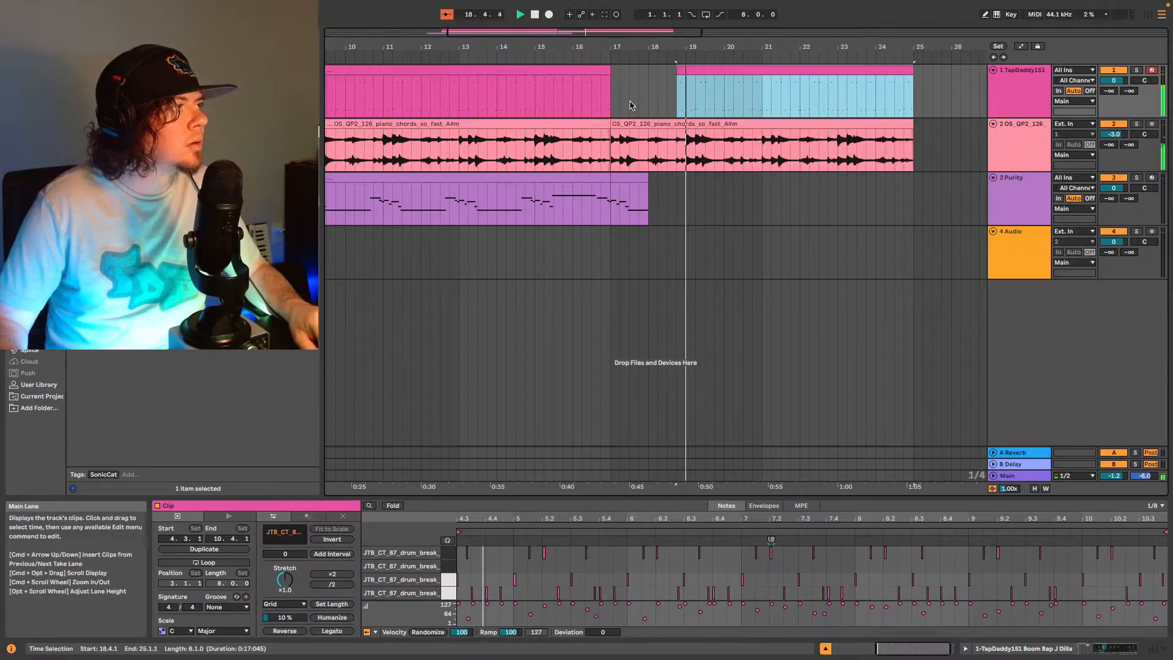
left_click(651, 165)
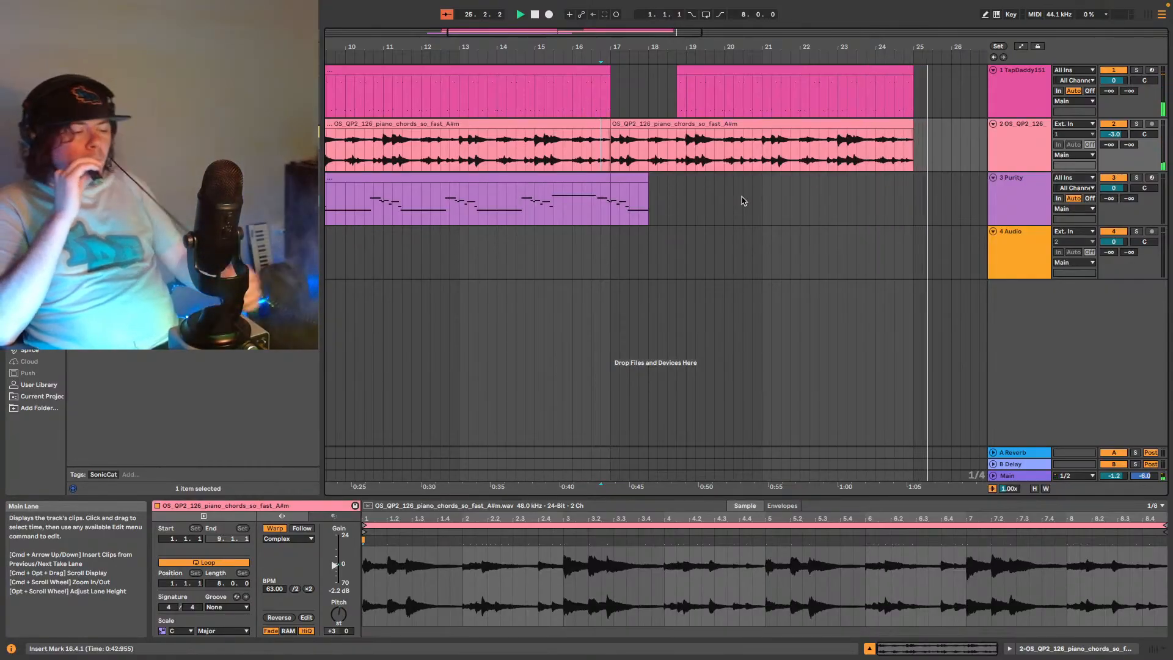
Trim the start of the Purity melody clip to 8.3.3.
double_click(630, 44)
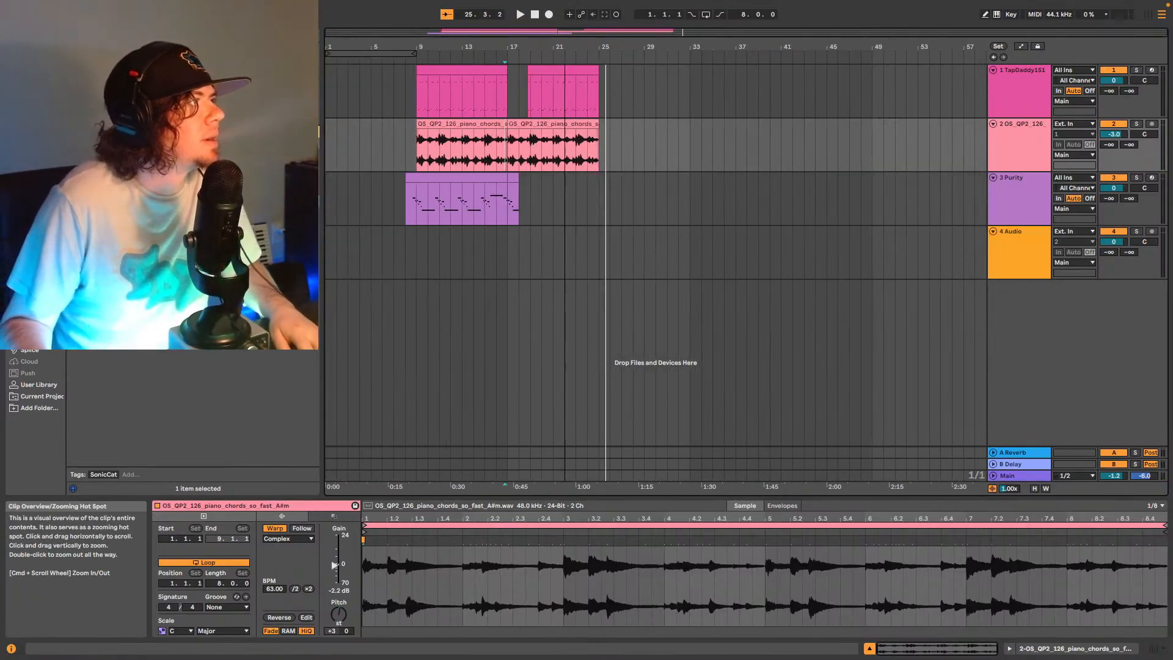
left_click(464, 179)
key("z")
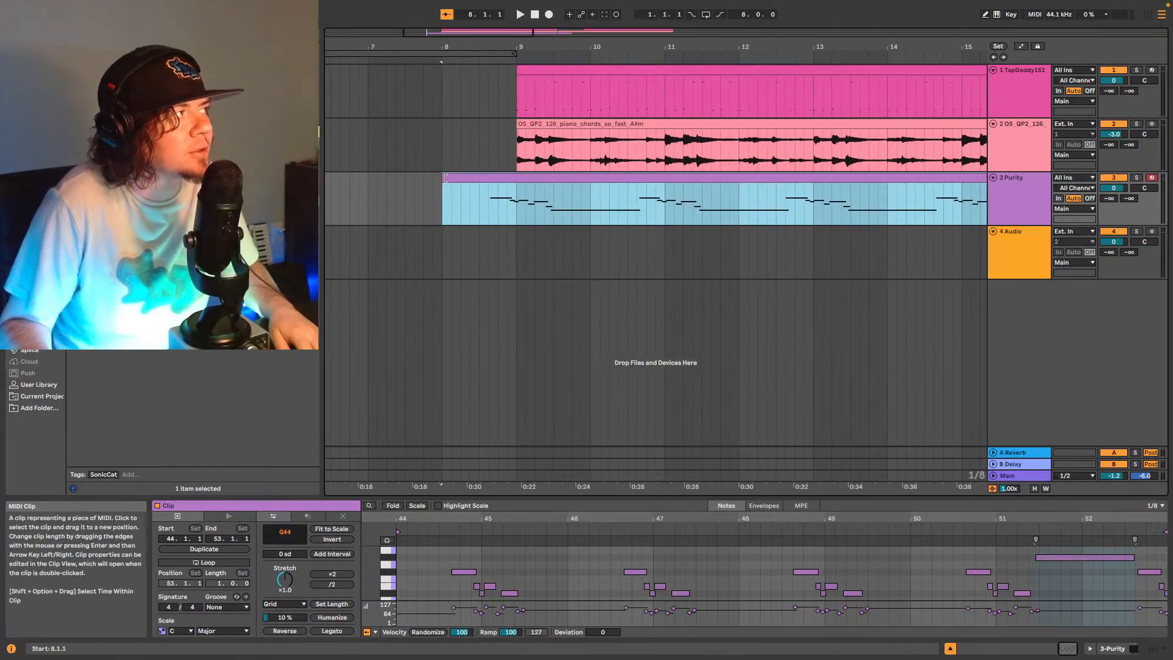
left_click_drag(445, 179, 486, 183)
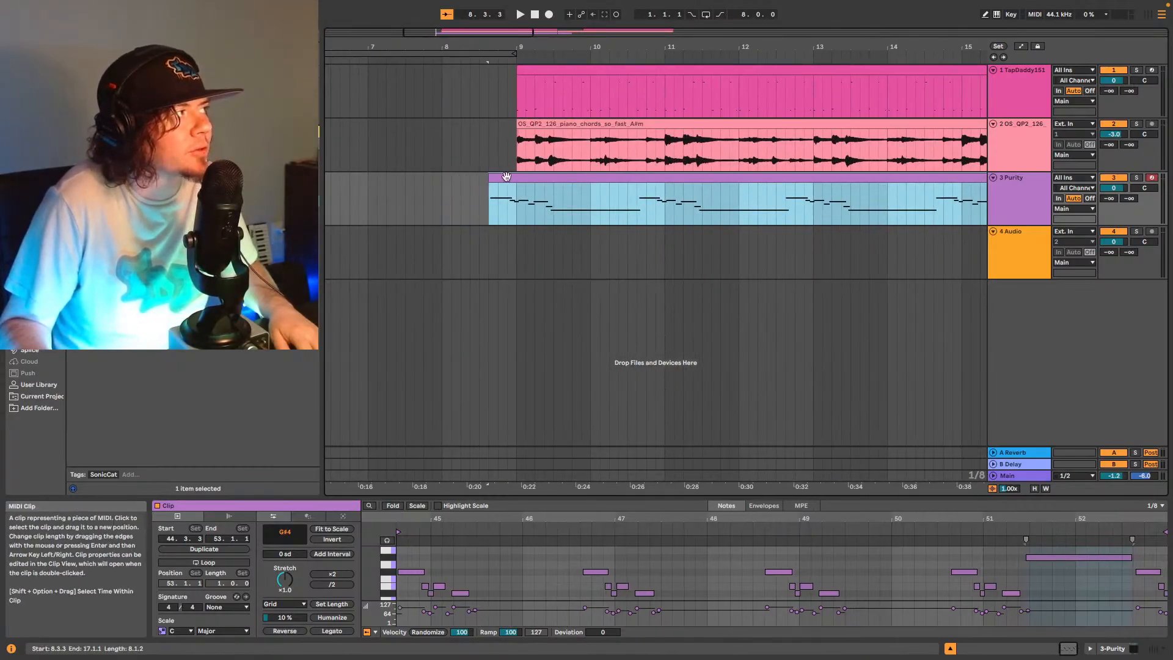
Shorten the melody clip's opening F#4 note to start at 8.4.1, trim the clip start to match, and play it.
left_click_drag(732, 497, 731, 415)
left_click_drag(1065, 649, 1058, 651)
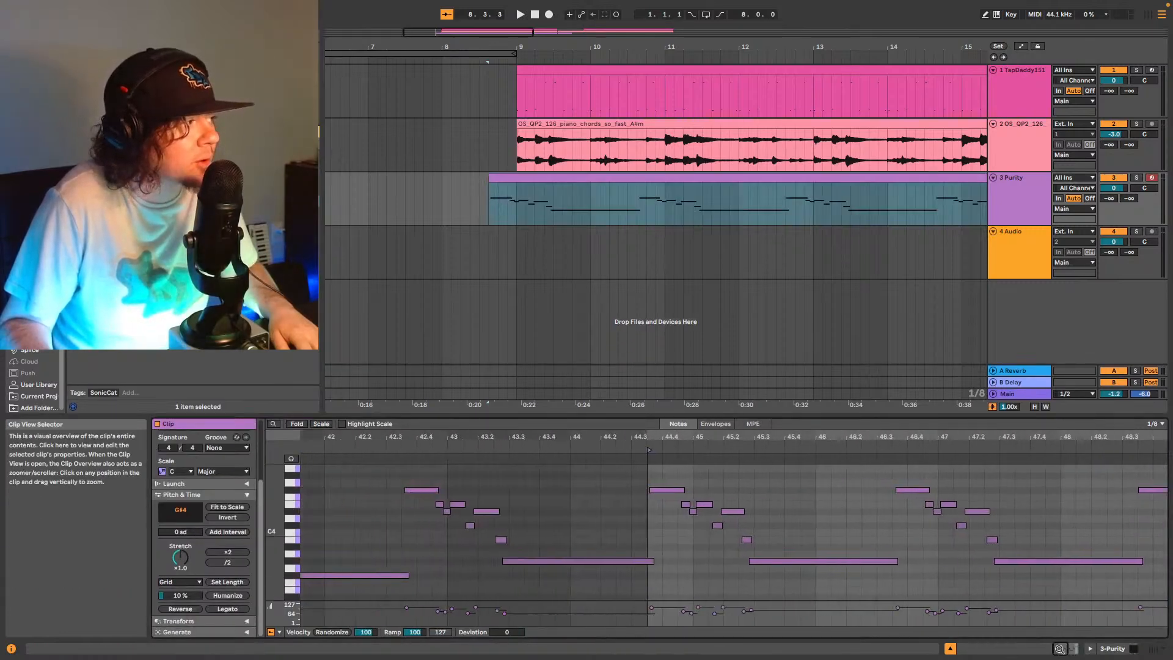
left_click(652, 489)
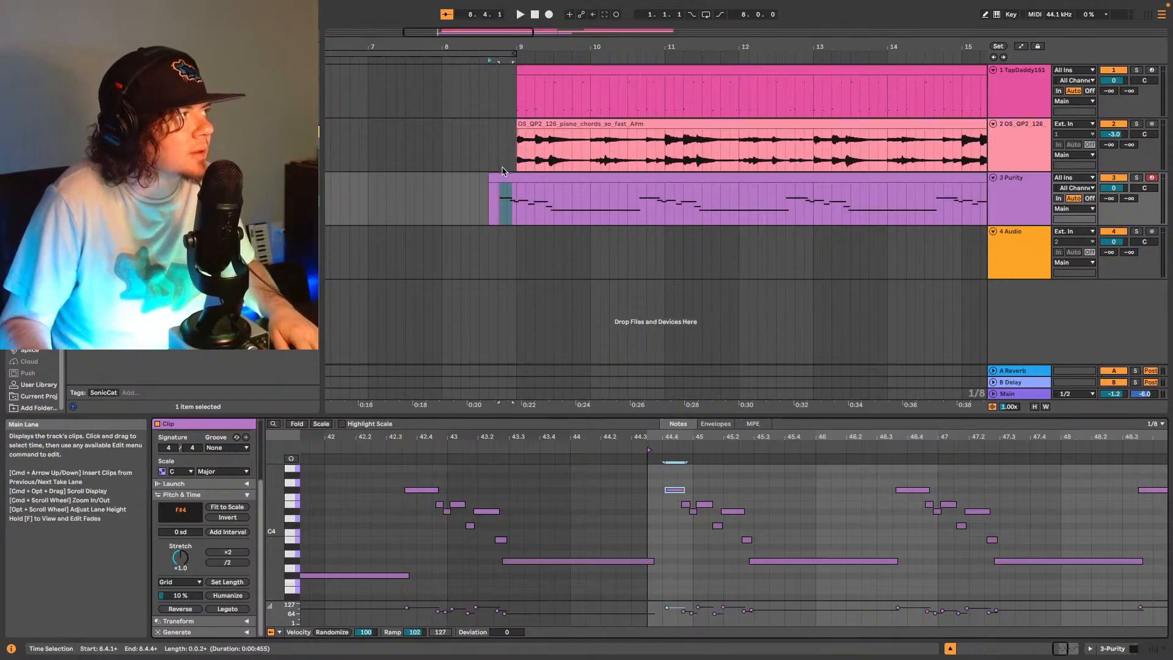
left_click(581, 190)
key("space")
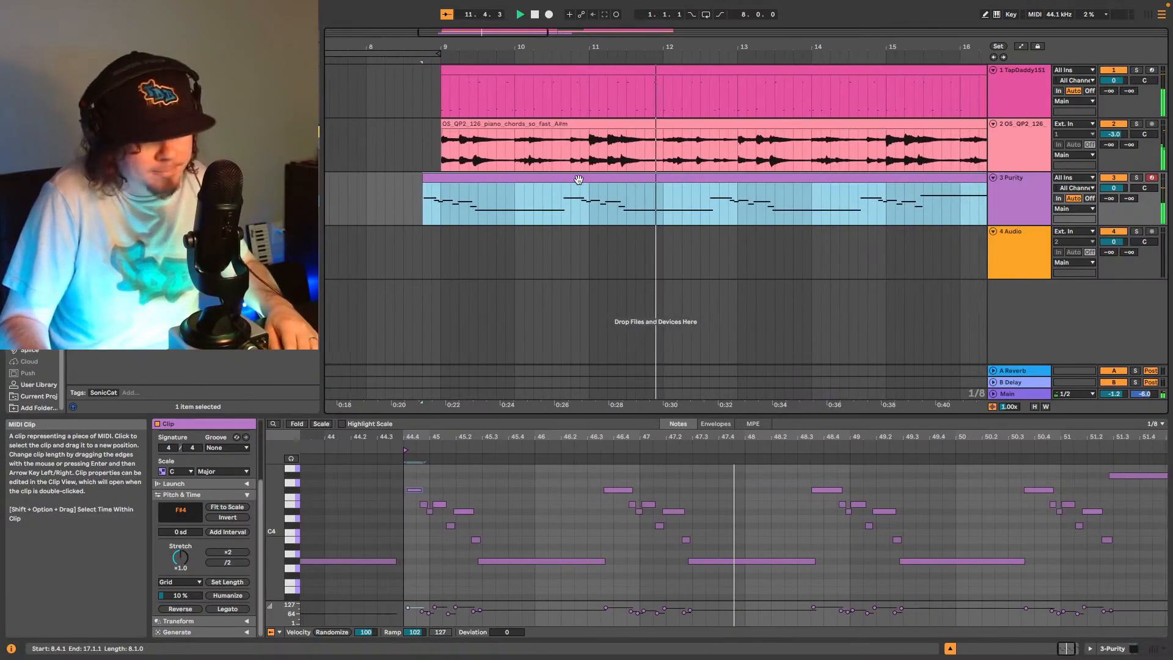
Set the Purity track volume to -4 dB.
left_click(1115, 189)
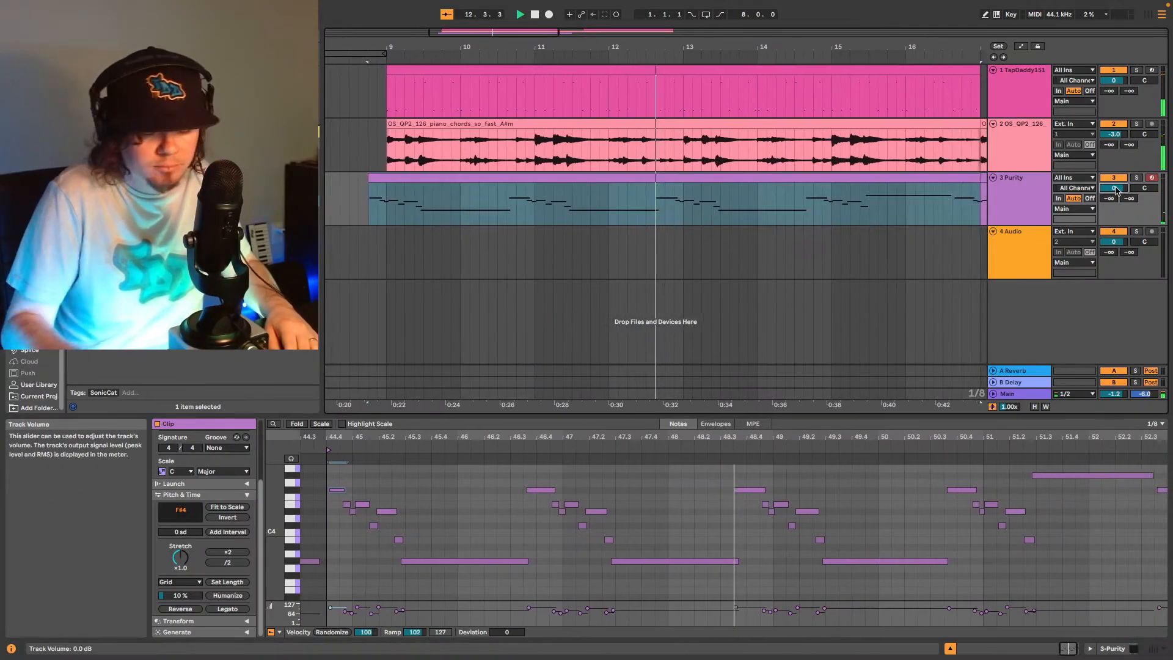
type("-4.")
key("Return")
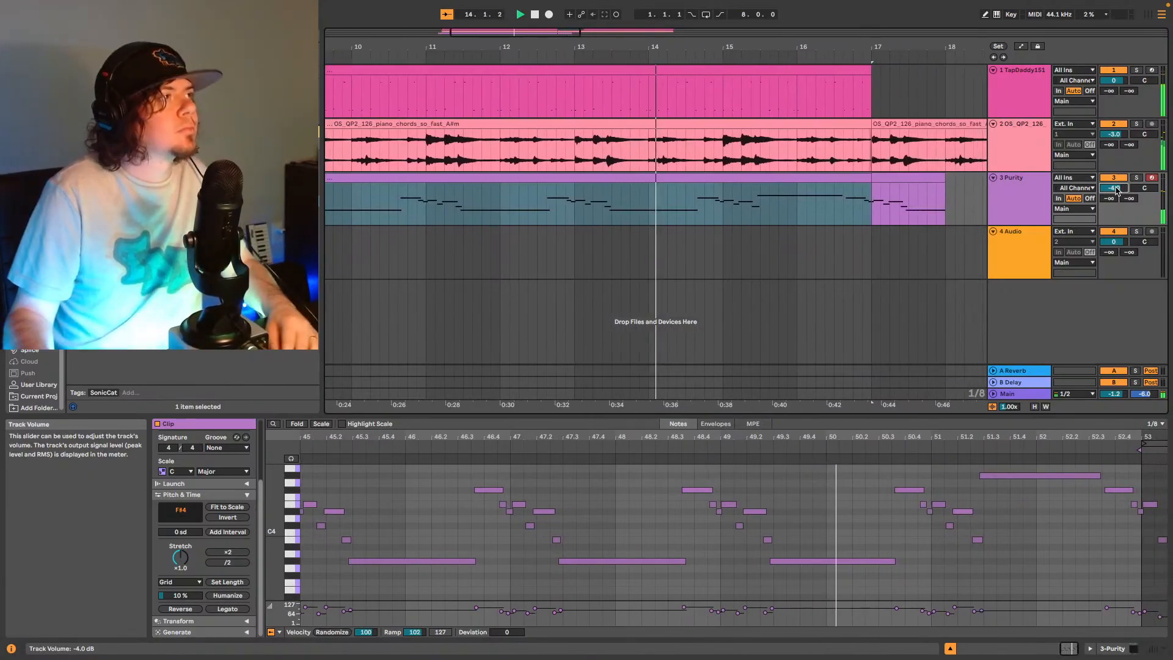
Set the arrangement loop to start at 9.1.1 with a length of 16 bars and switch looping on.
left_click_drag(542, 30, 535, 5)
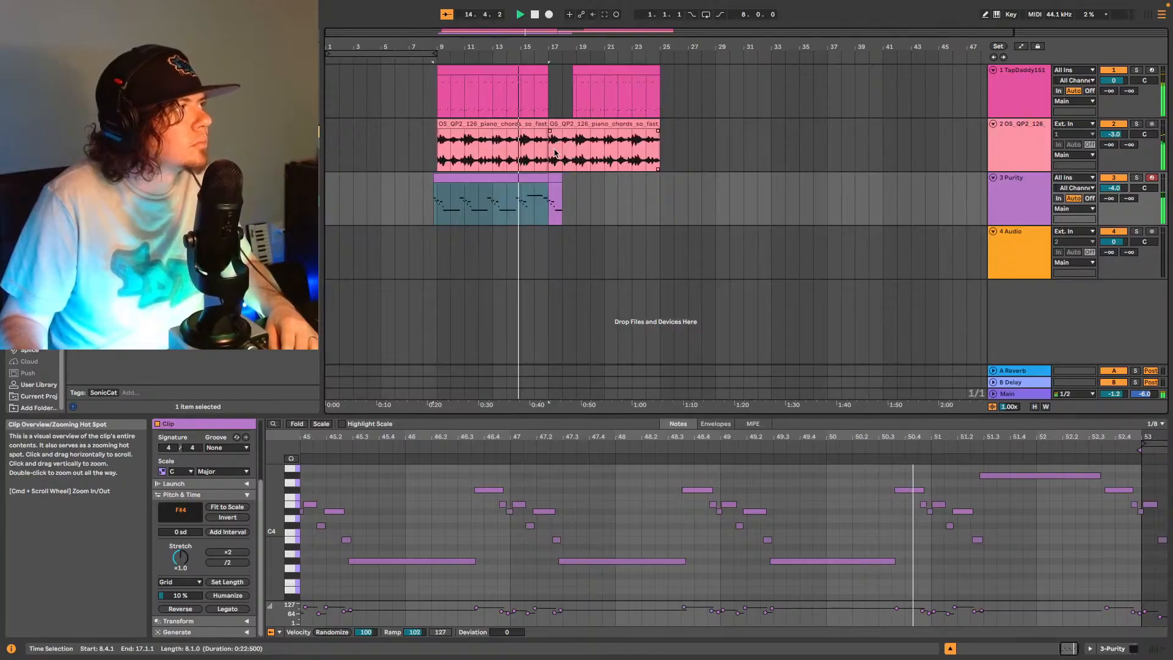
left_click_drag(399, 53, 655, 53)
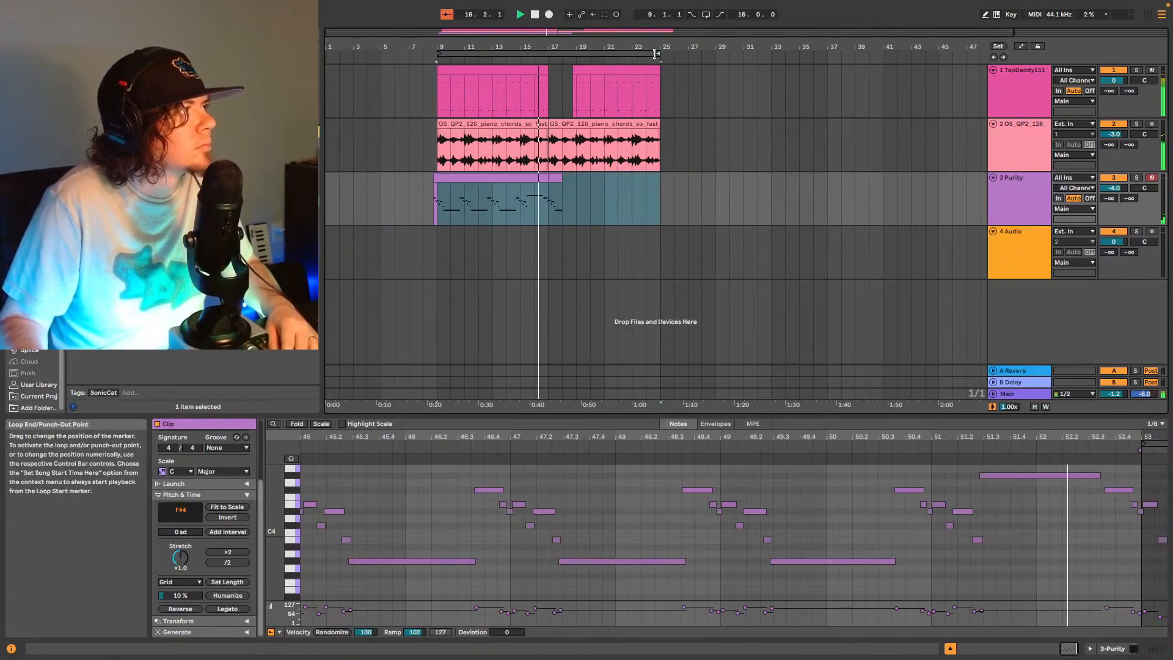
left_click(705, 15)
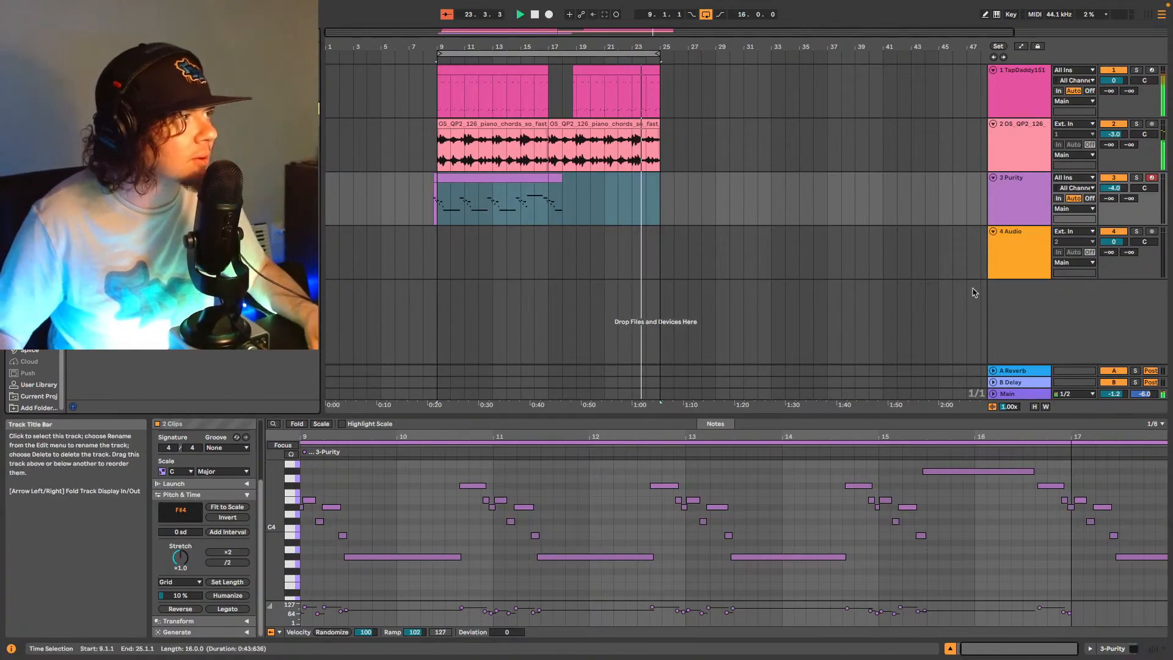
Insert a new audio track directly below the Purity track.
left_click(1027, 185)
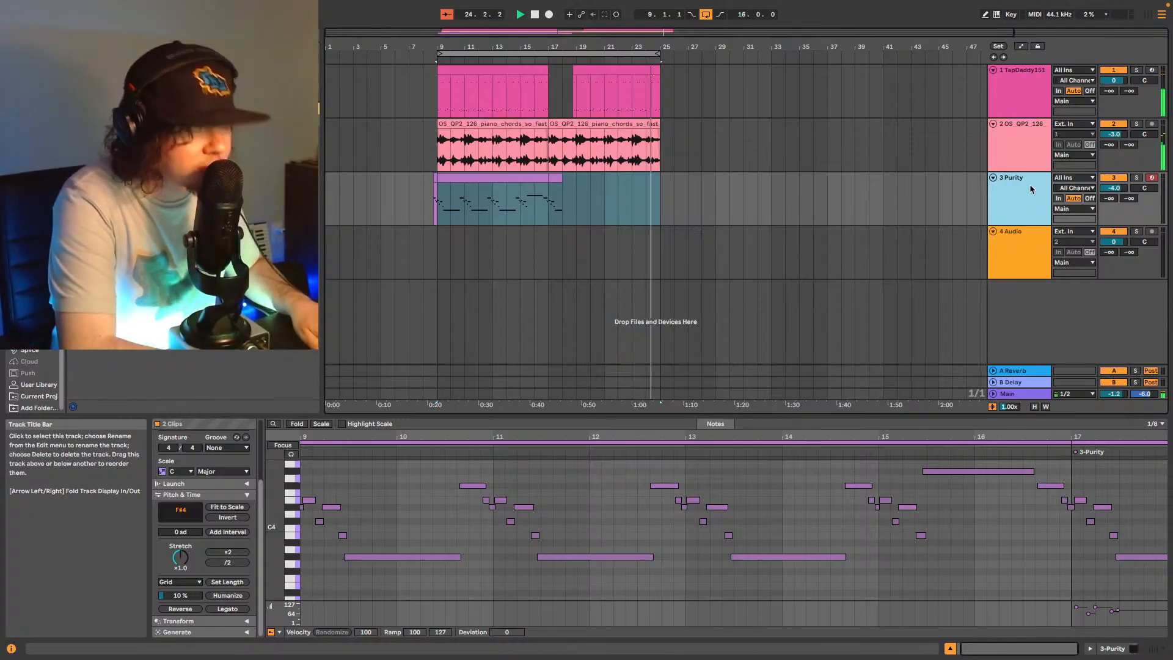
key("ctrl+t")
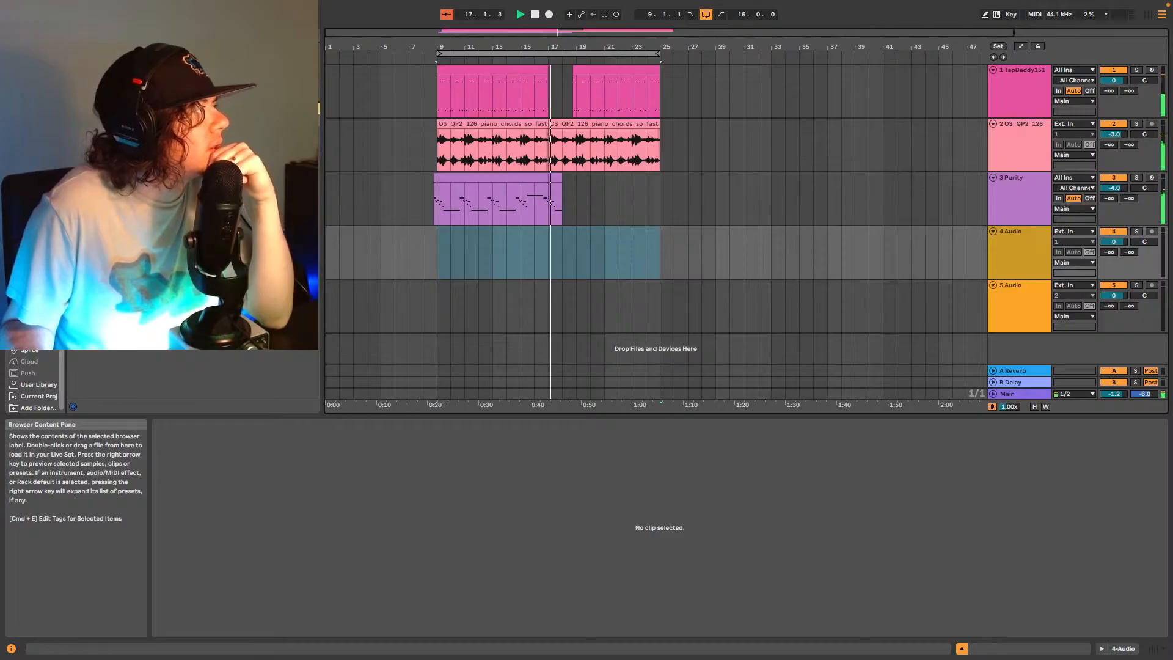
Browse the User Library's sample folders to the 808 samples.
left_click(300, 34)
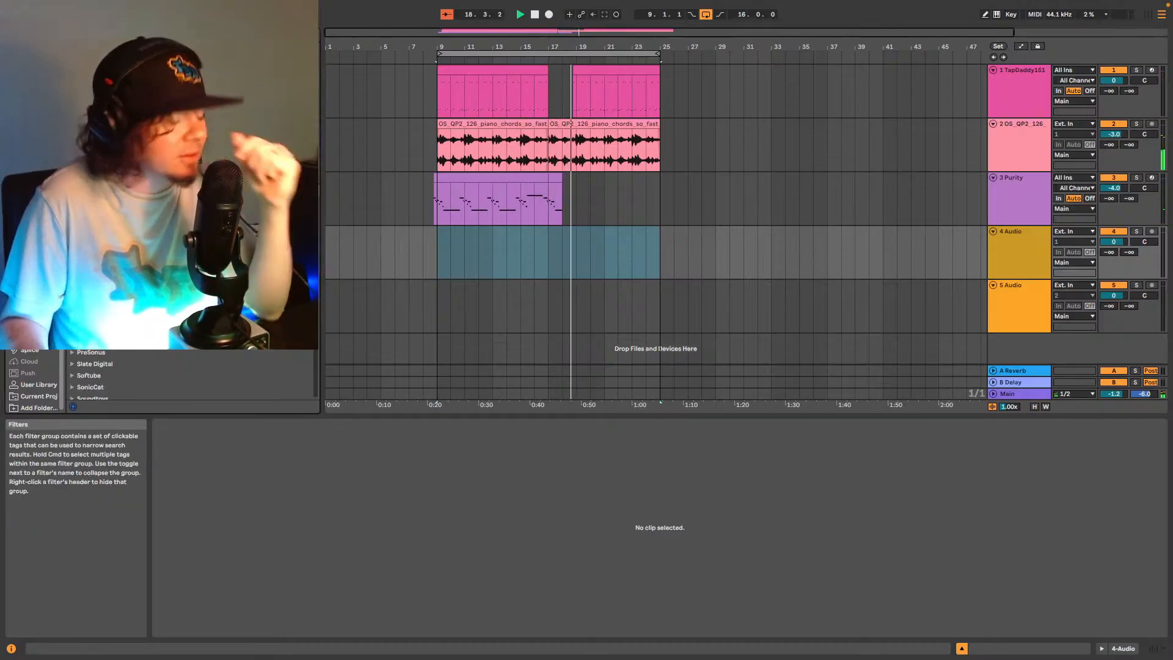
type("s")
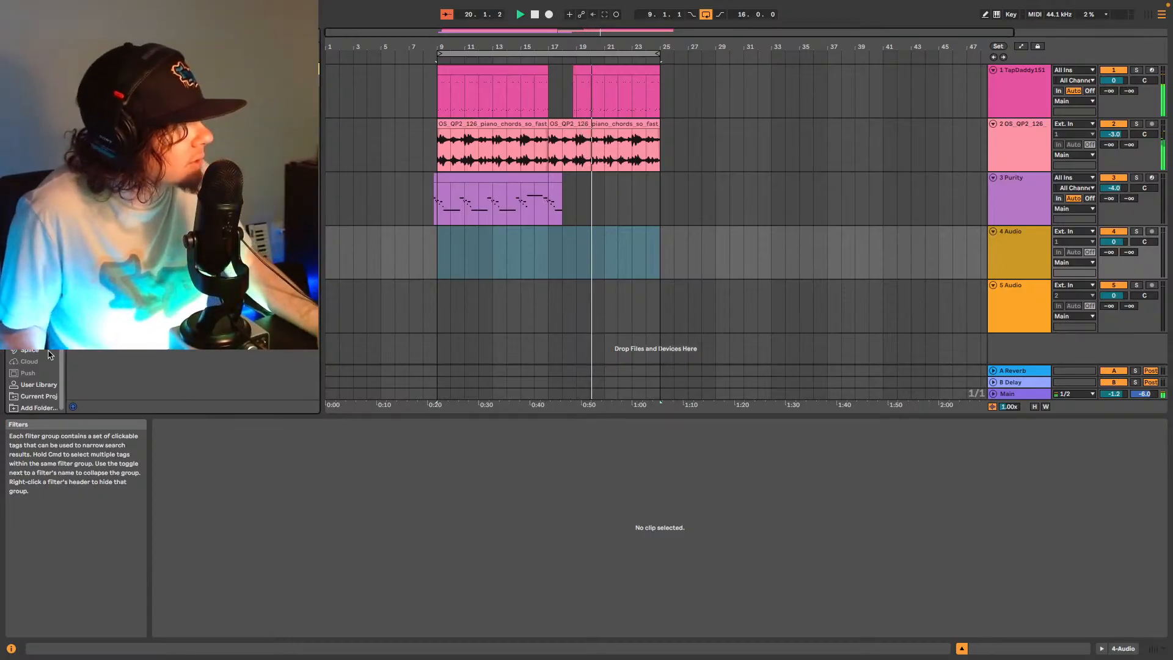
left_click(40, 386)
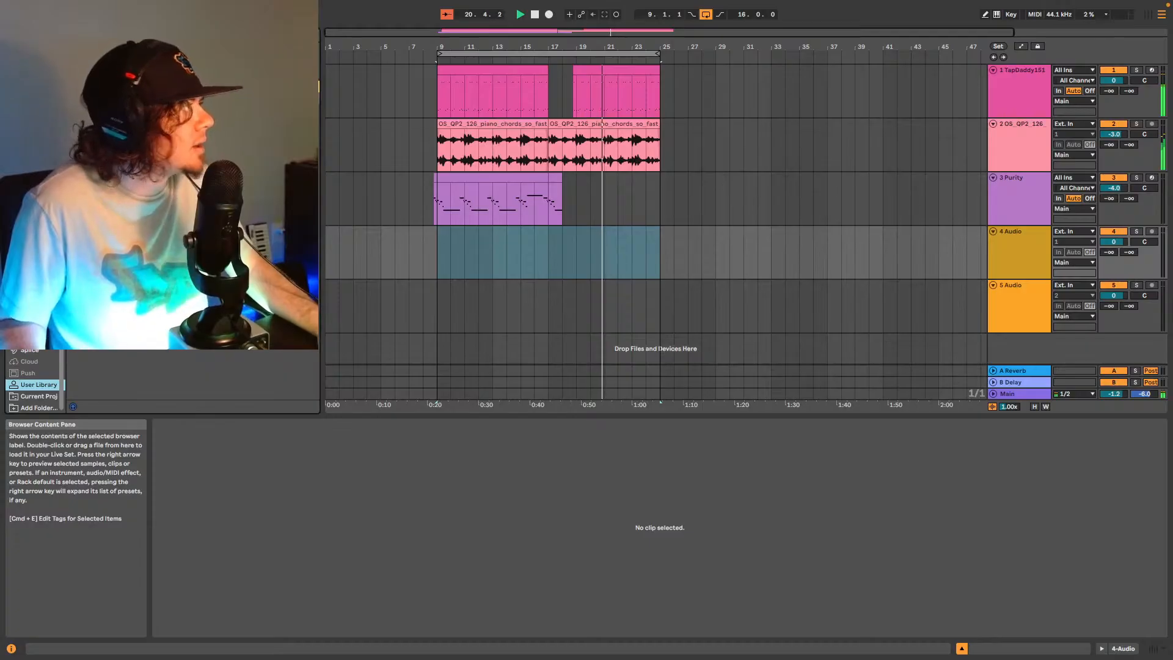
left_click(183, 121)
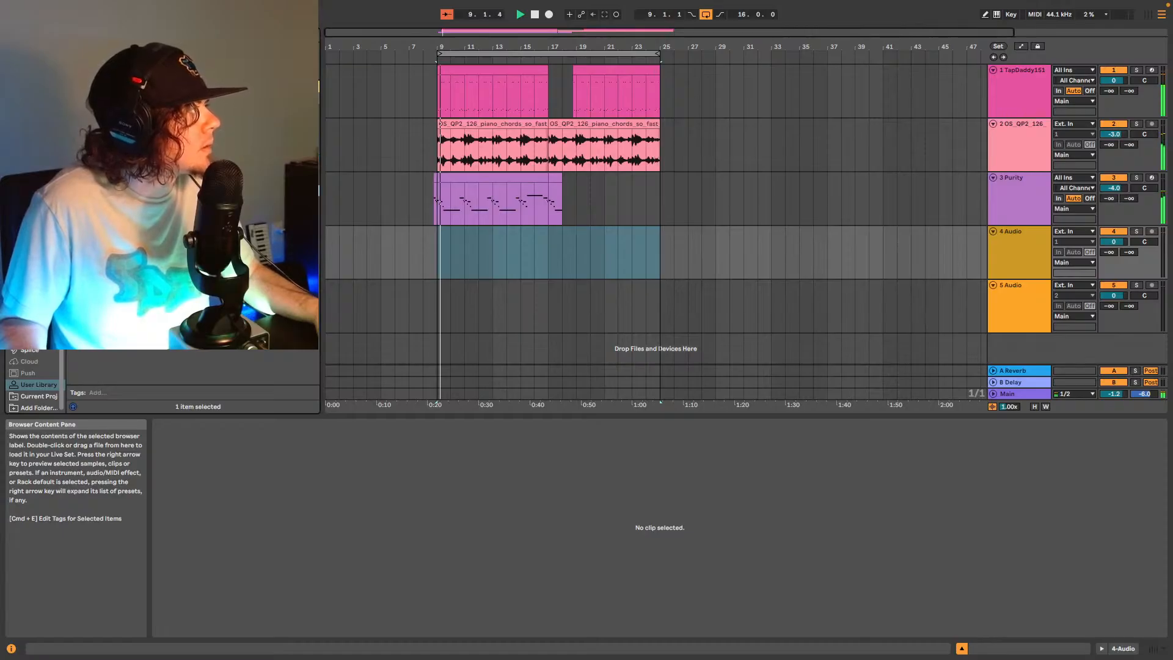
left_click(71, 203)
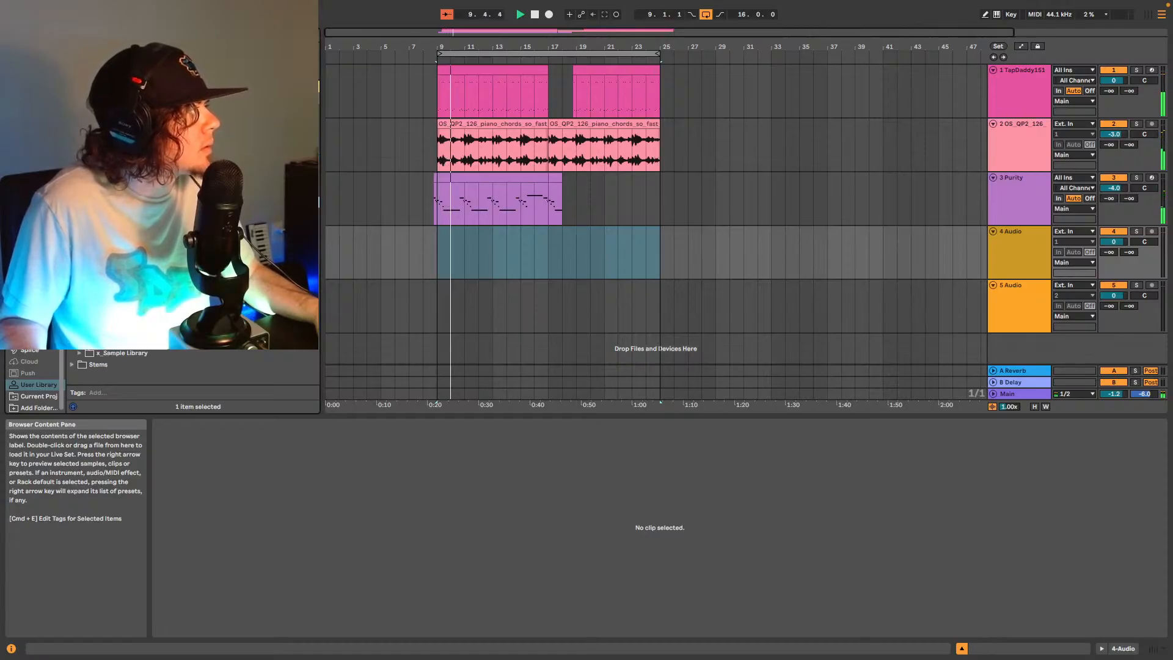
left_click(124, 213)
scroll(218, 356, "down", 1)
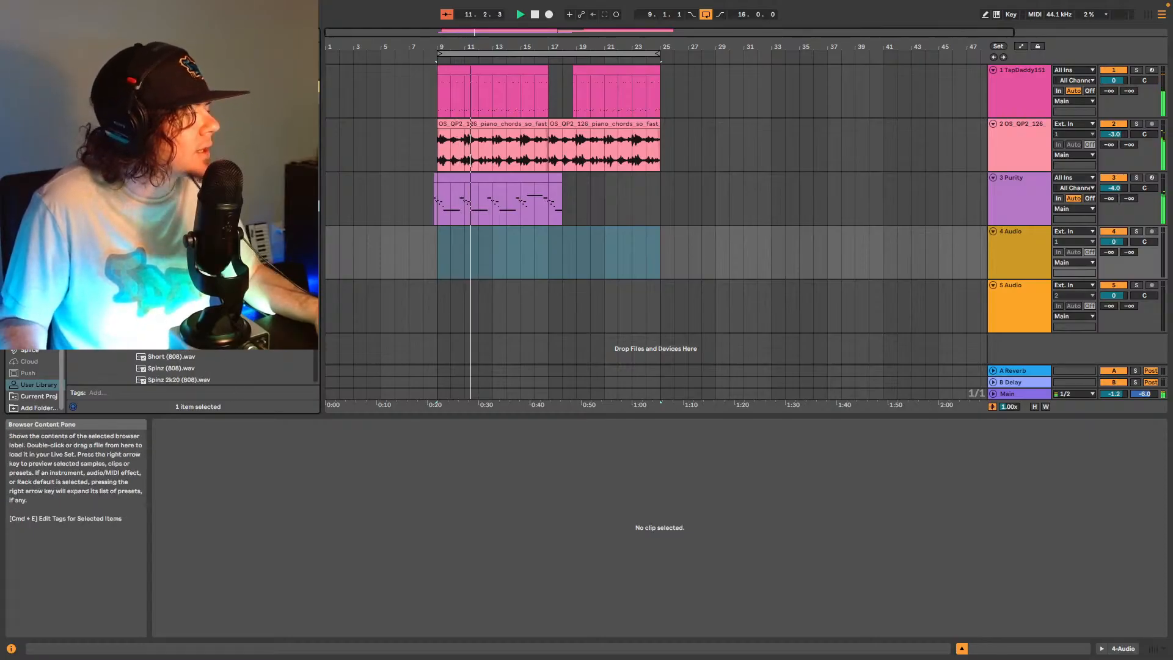
Insert a MIDI track below the Purity track and load the Polo Boy Shawty (808) sample onto it.
left_click(1042, 206)
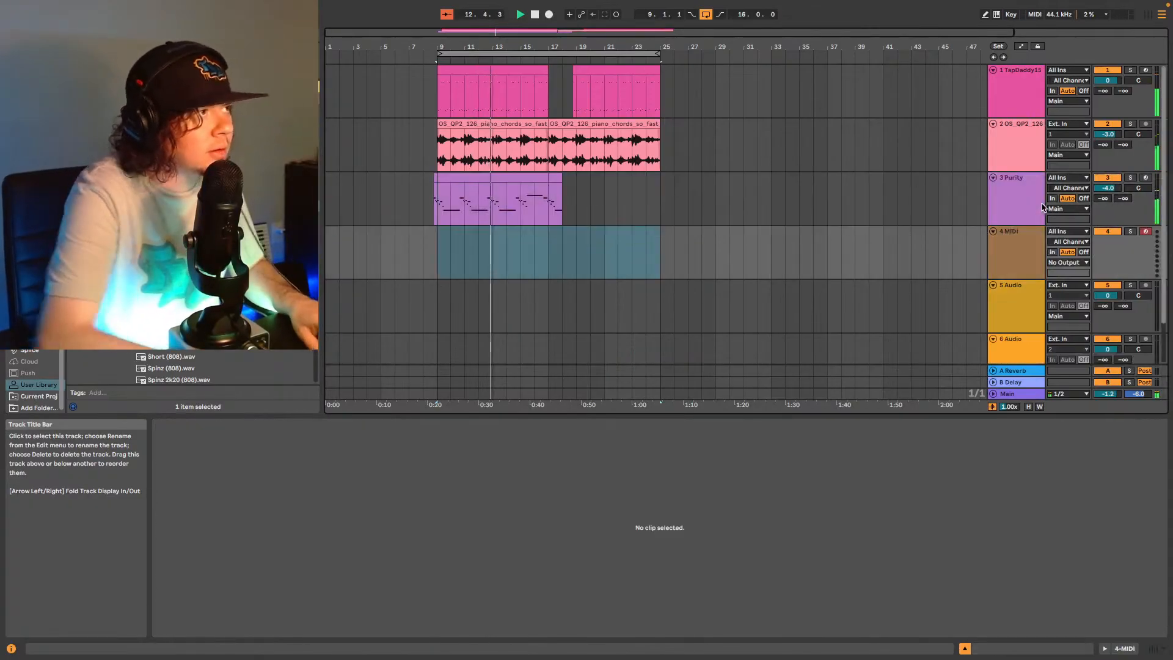
key("ctrl+shift+t")
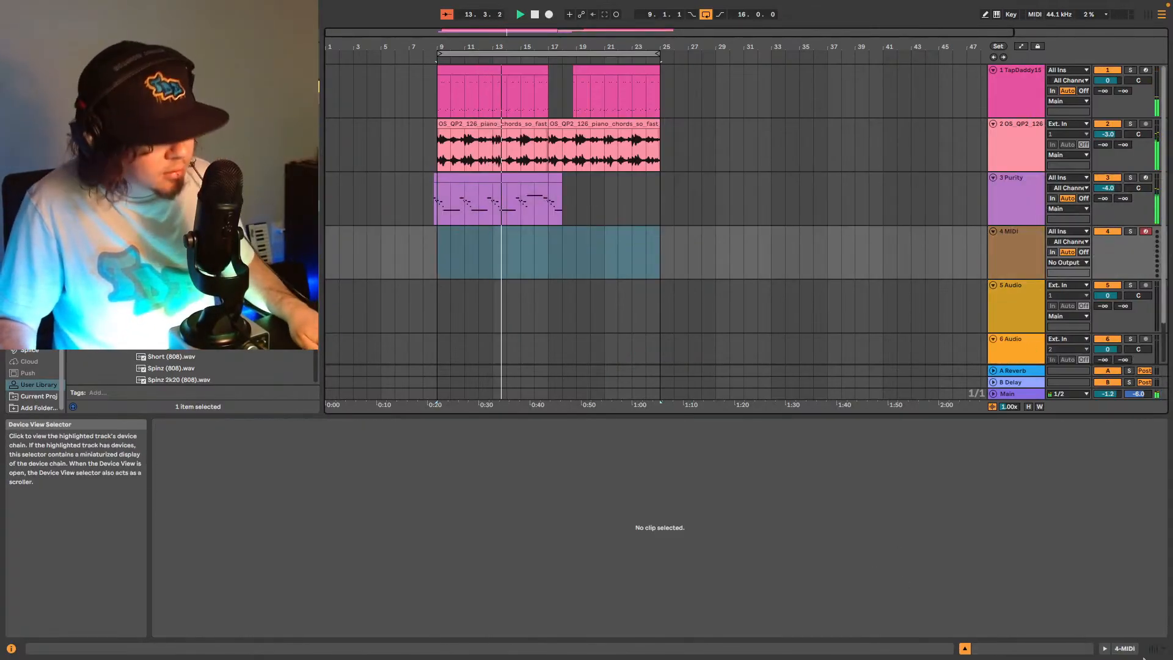
left_click(1132, 651)
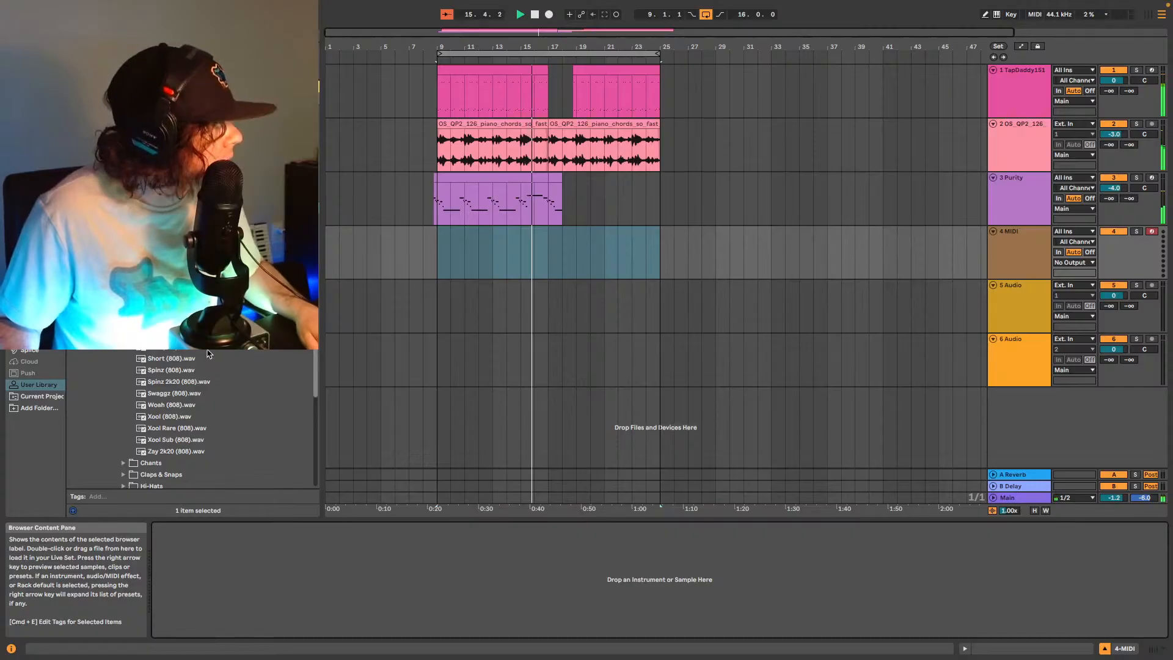
left_click_drag(183, 311, 282, 586)
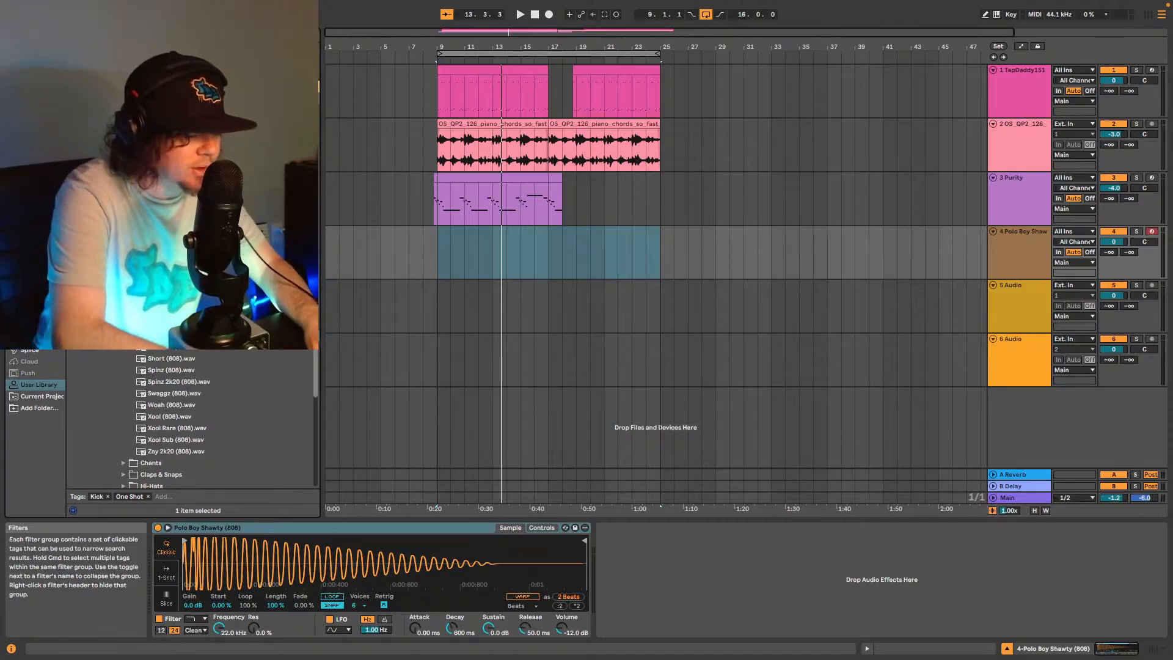
Add a Tuner to the 808 track for a pitch check and remove it again.
left_click(192, 85)
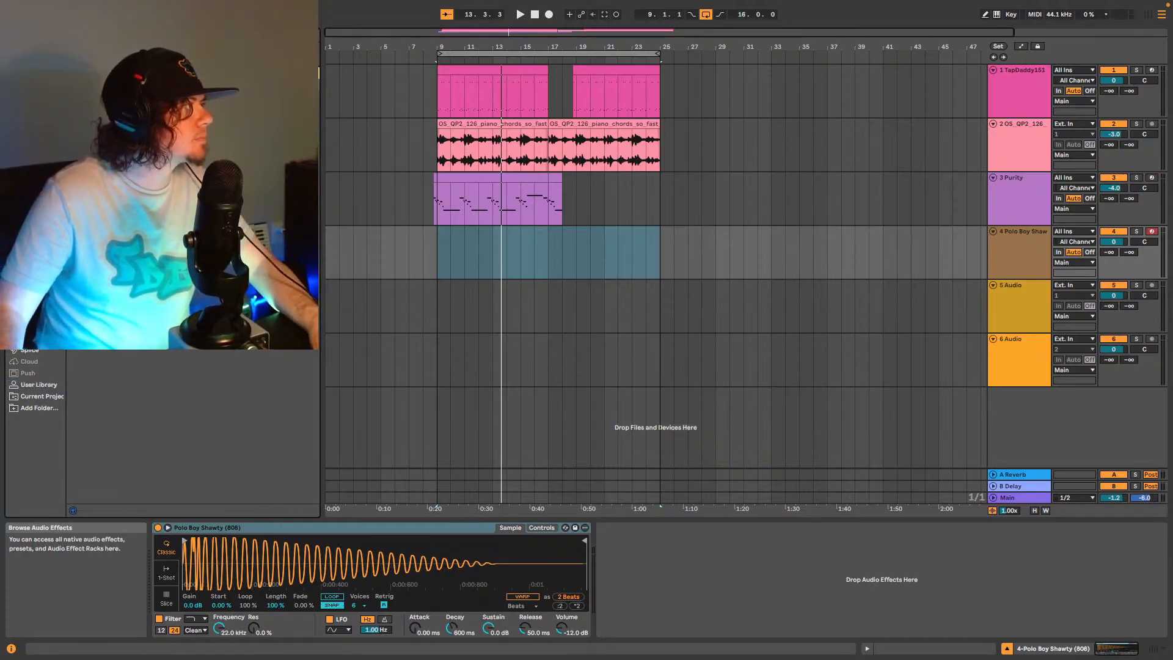
left_click_drag(564, 490, 649, 552)
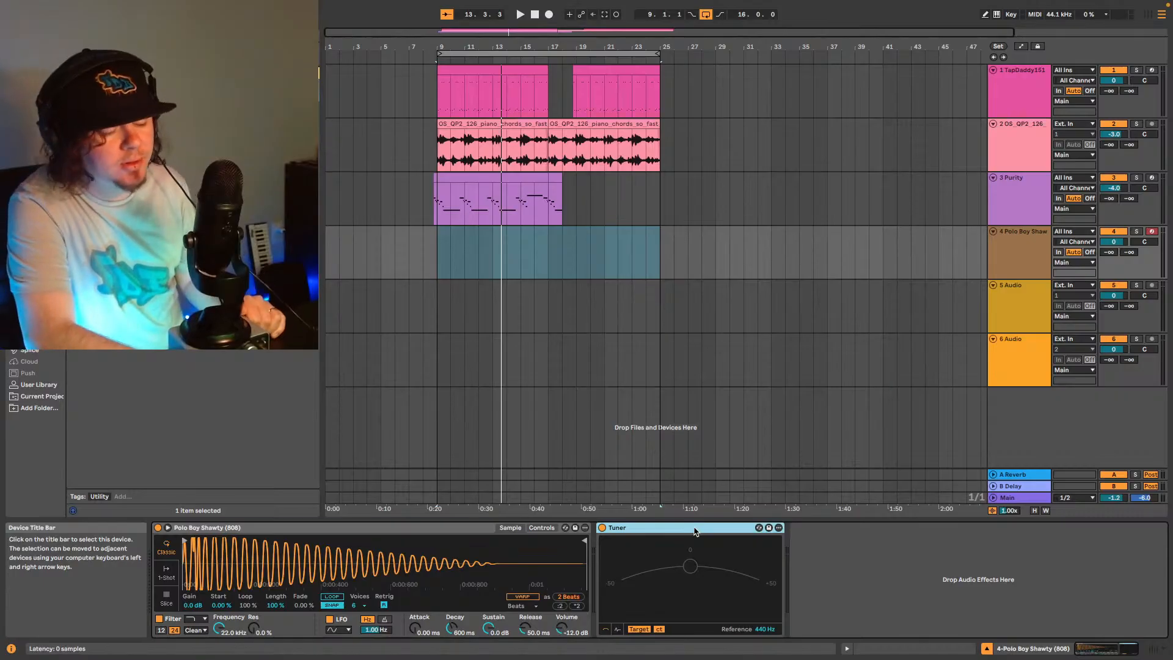
key("Delete")
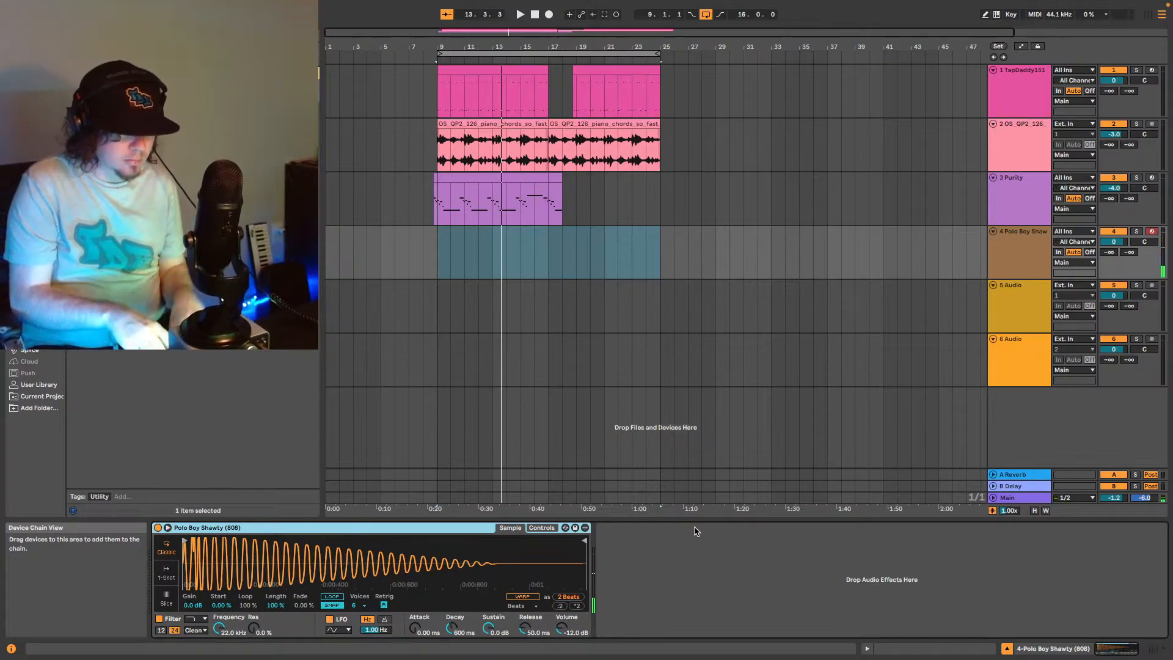
Insert another MIDI track during playback and move it above the Polo Boy Shawty (808) track.
key("space")
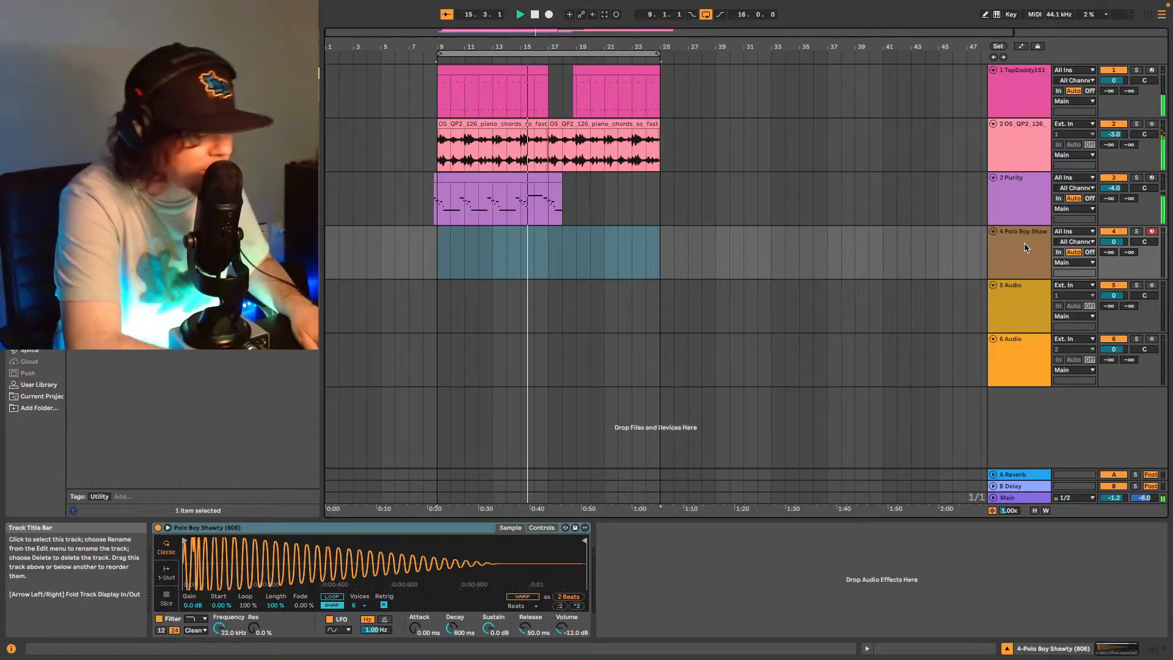
key("super+shift+t")
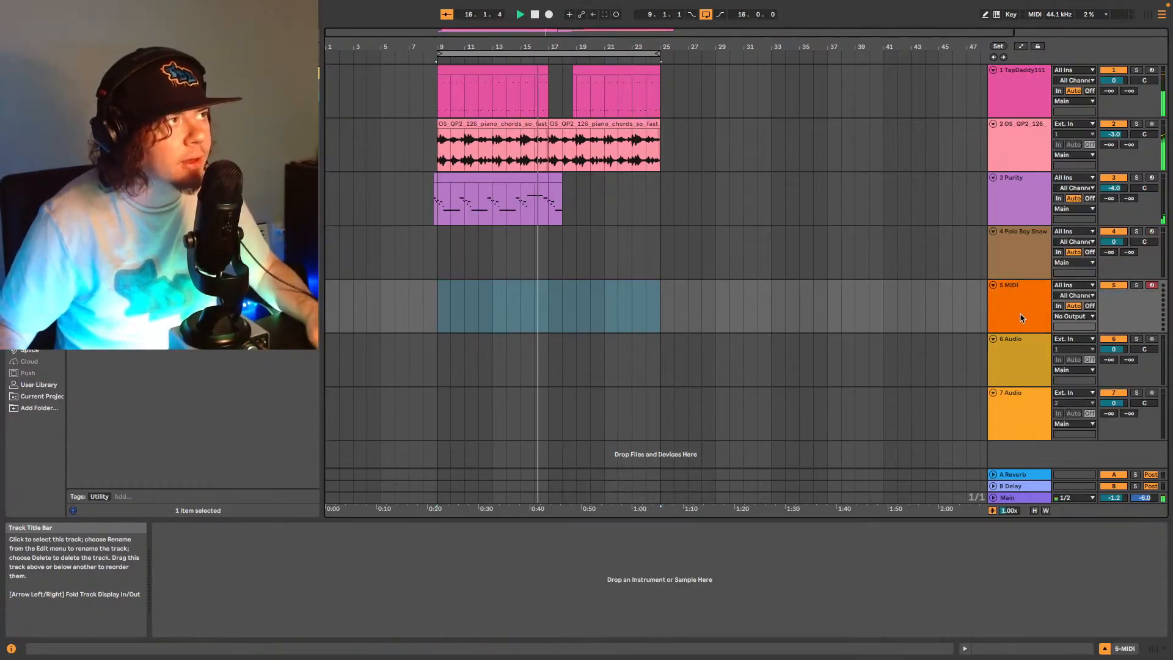
key("super+alt+Up")
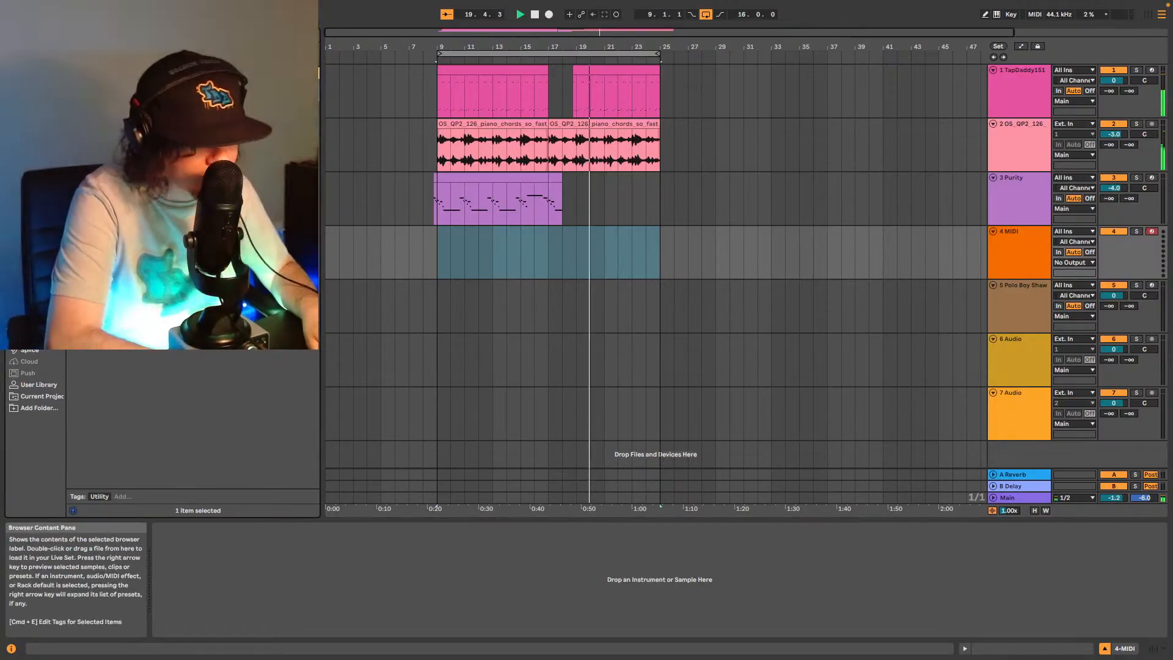
Load Purity on the new MIDI track and choose the AnA BassGuitar preset from the Bass Guitar category.
type("purity")
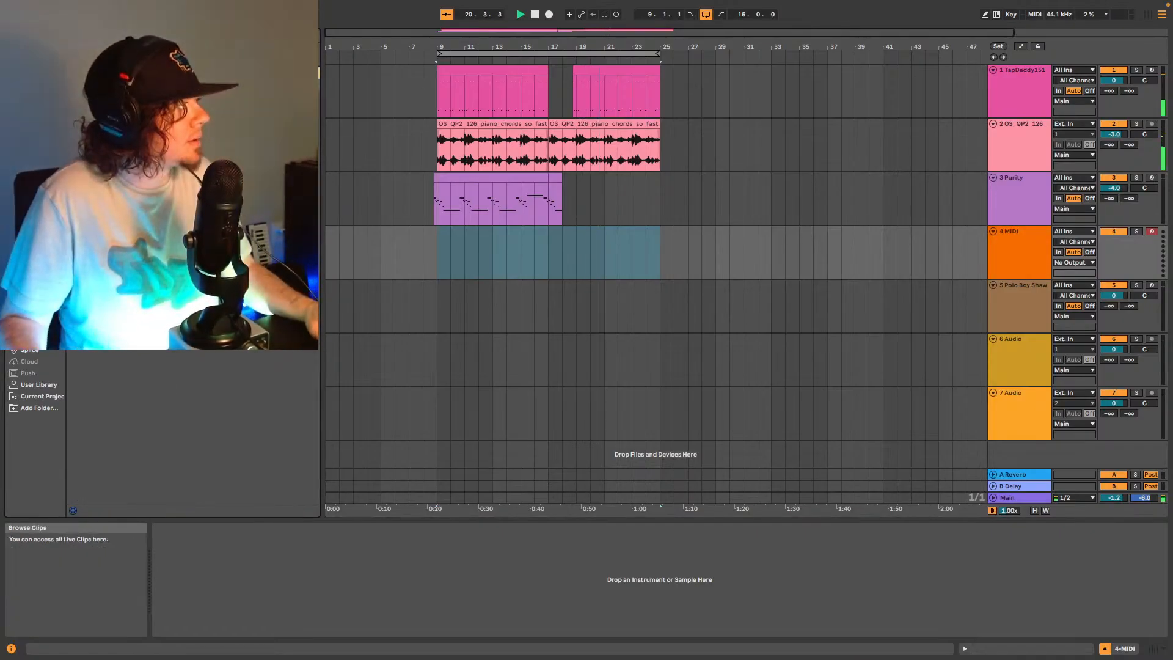
left_click_drag(184, 200, 500, 256)
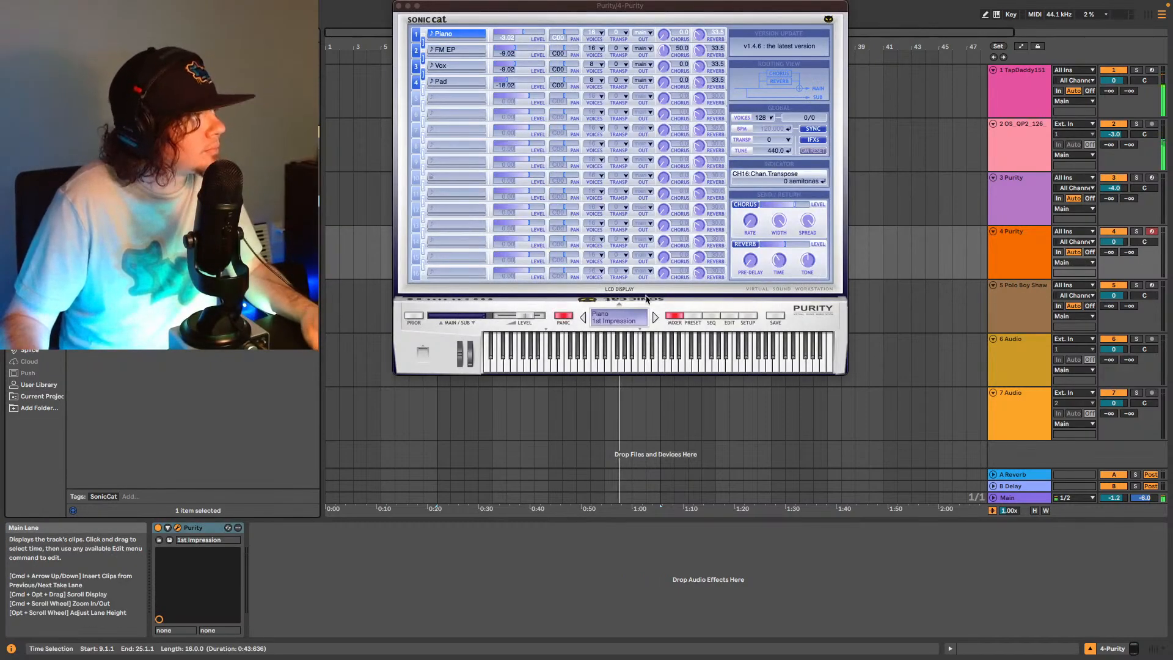
left_click(701, 315)
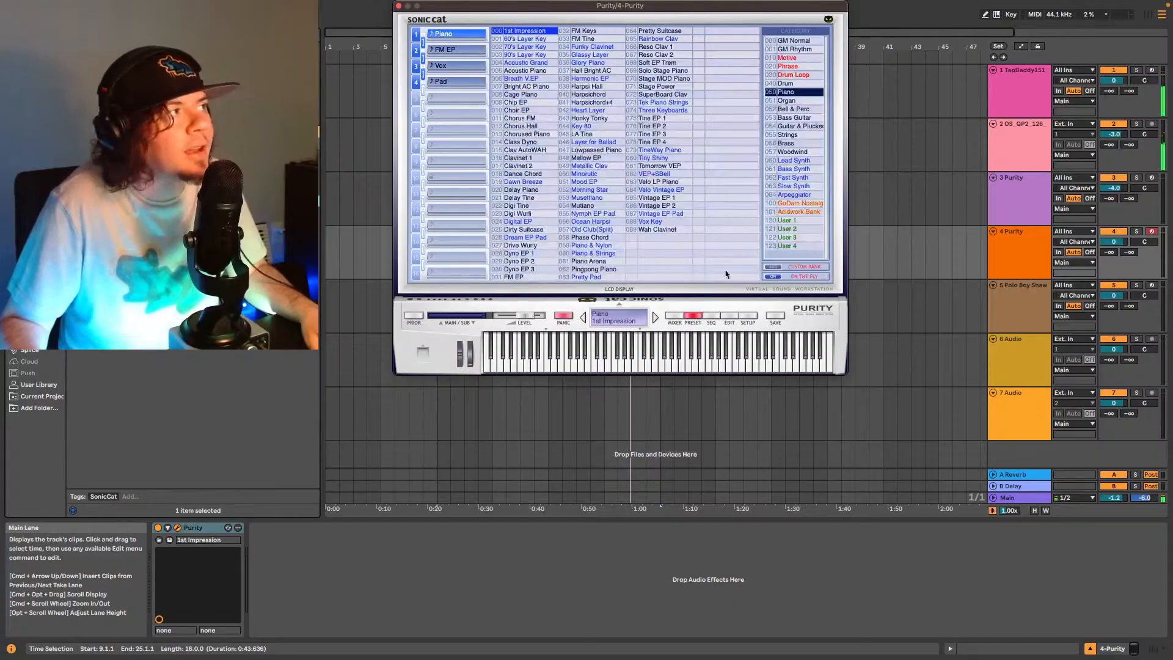
left_click(794, 117)
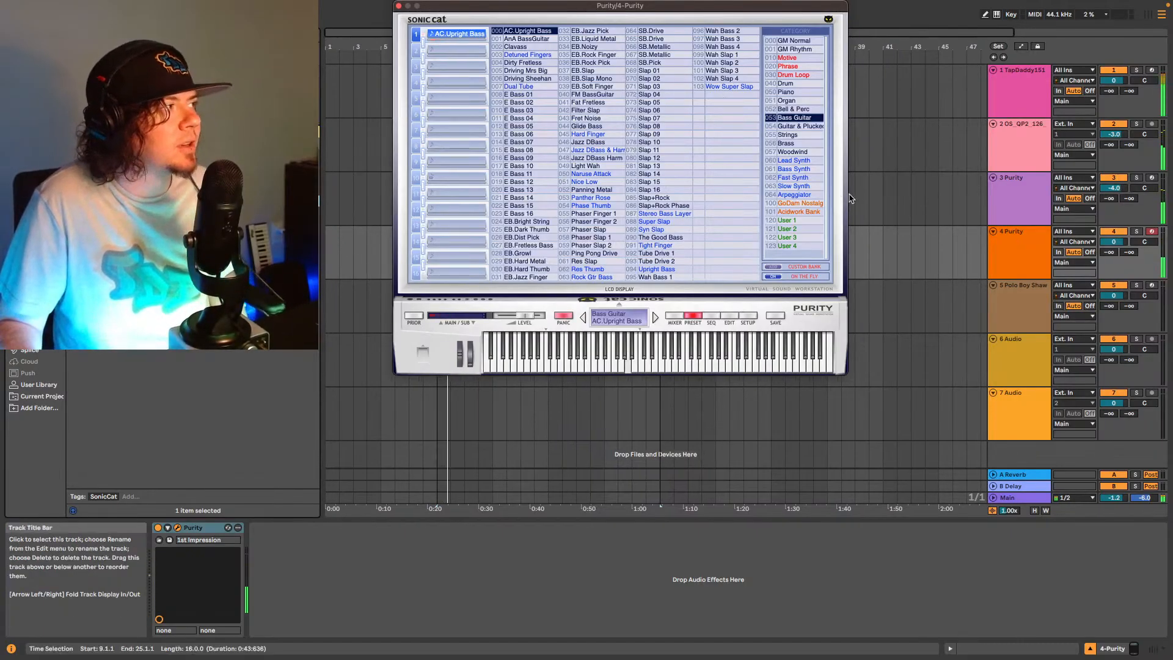
left_click(531, 39)
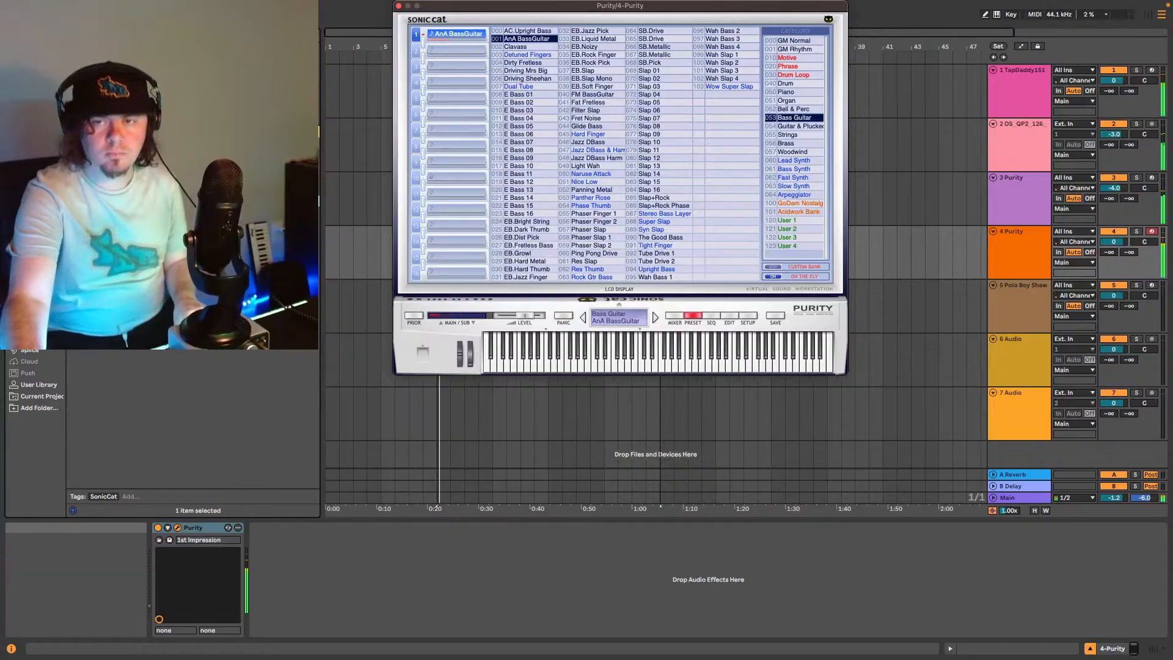
key("super+alt+p")
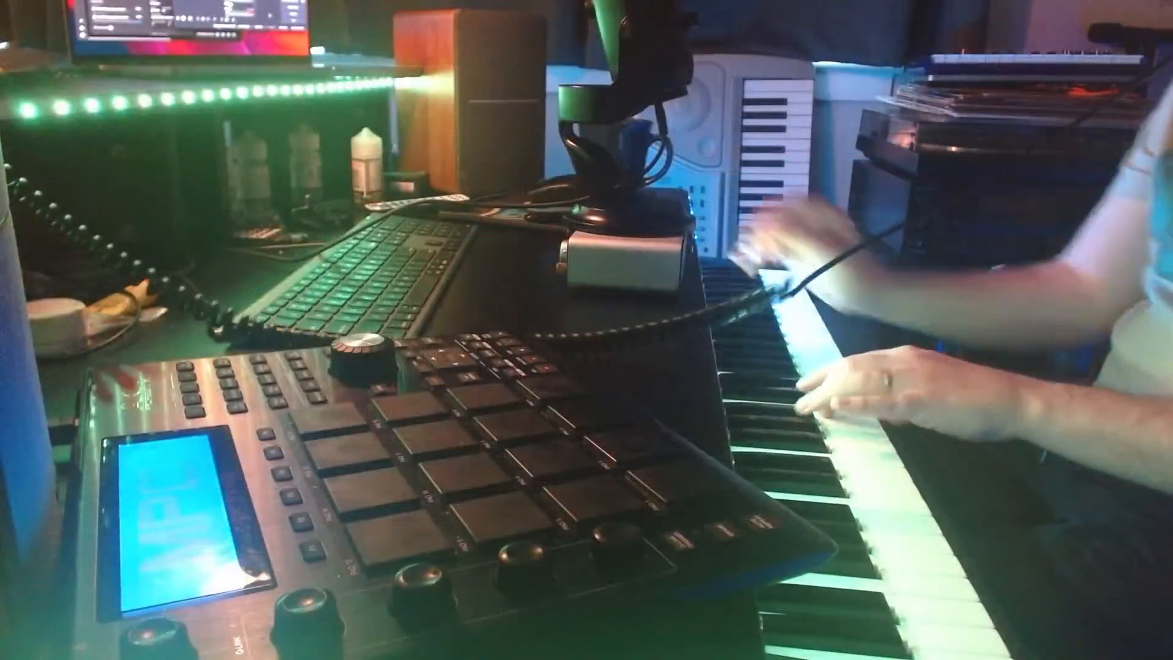
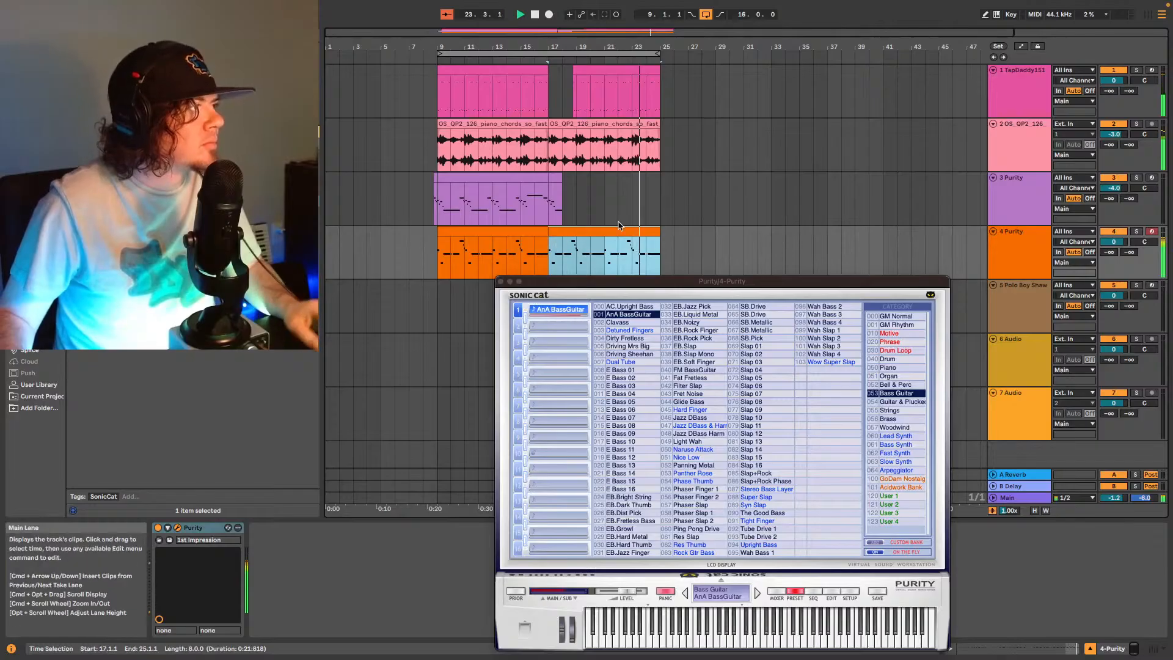
Close the Purity plugin window and lower the Purity bass track's volume to -4.0 dB.
left_click(500, 282)
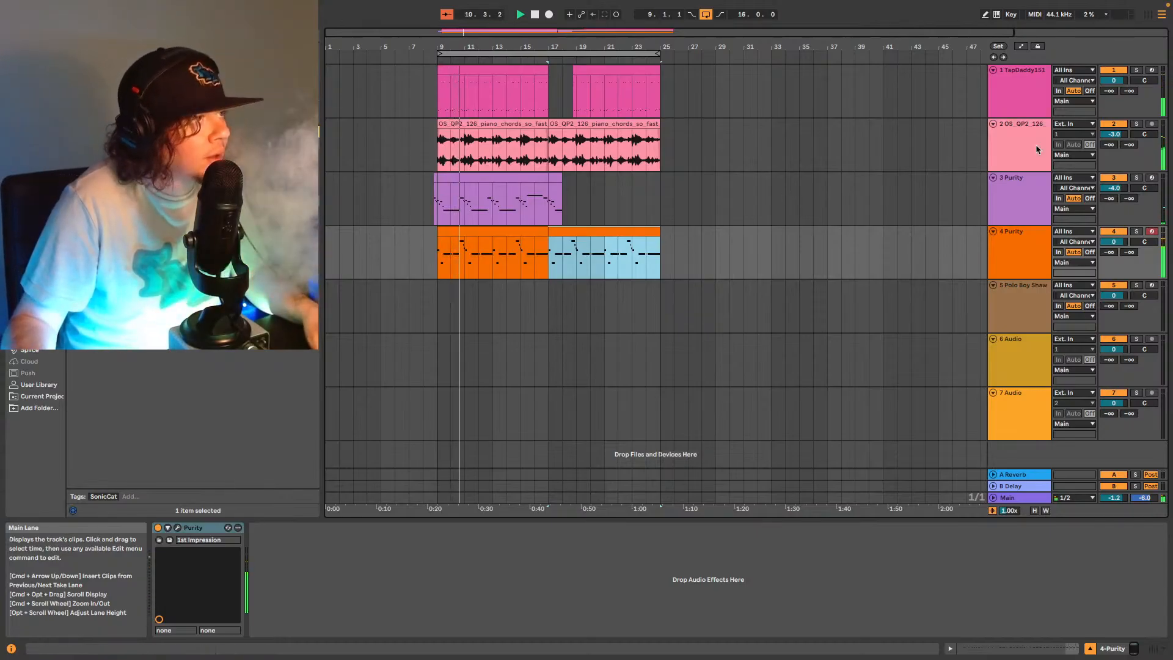
left_click(1116, 242)
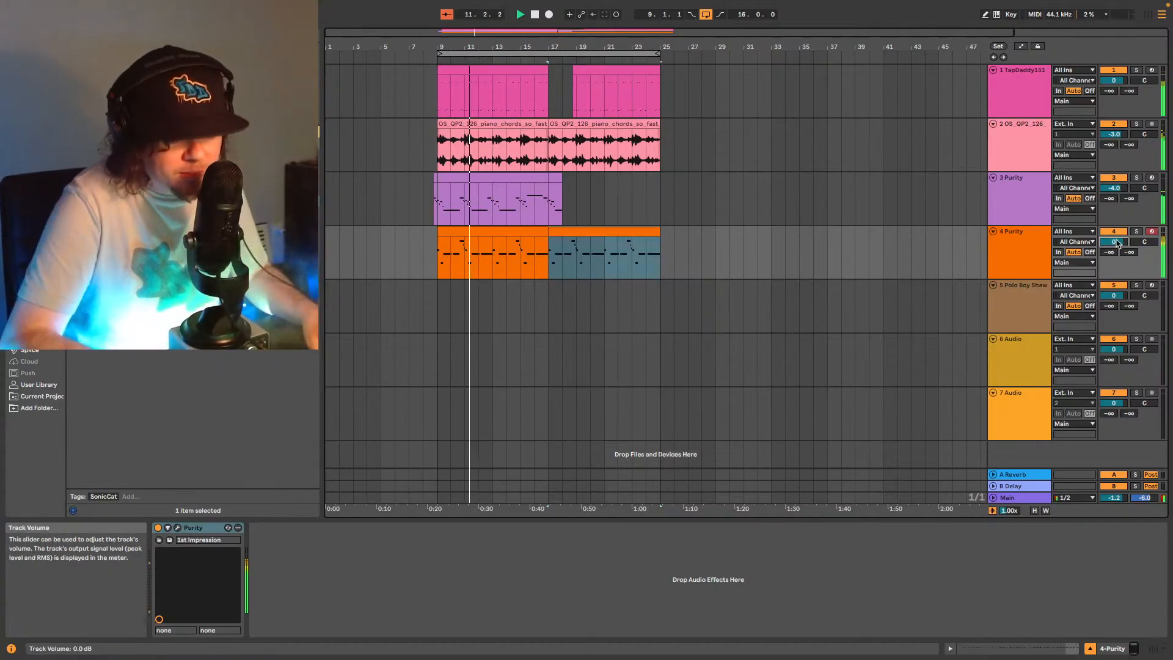
key("Down")
key("Down")
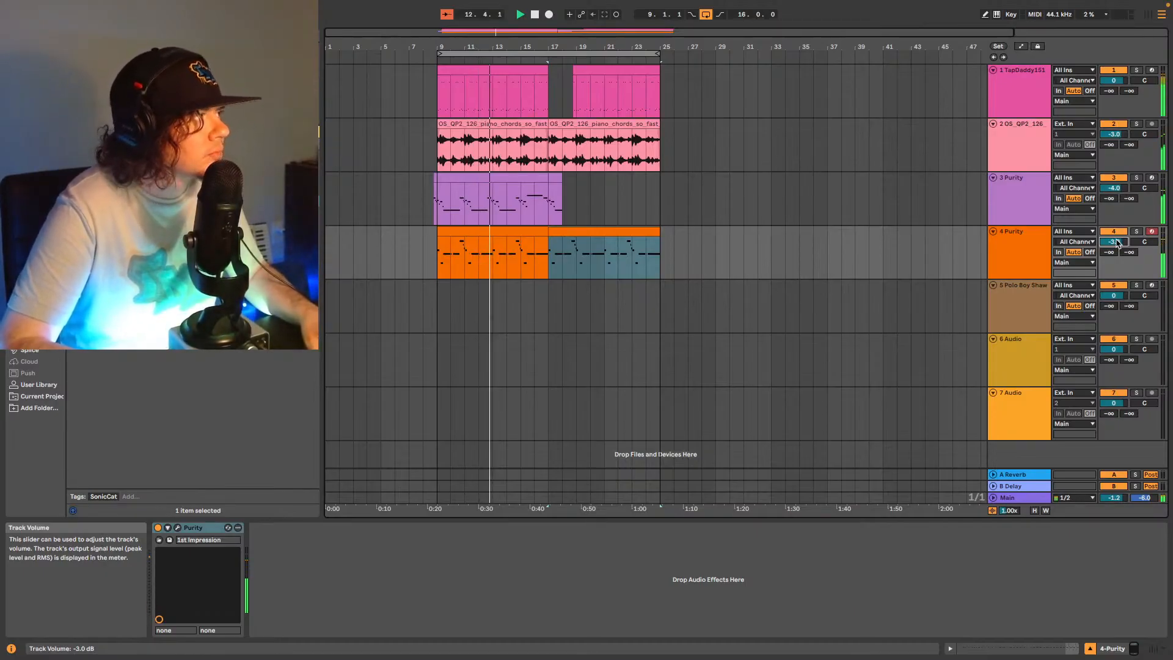
scroll(1117, 243, "down", 1)
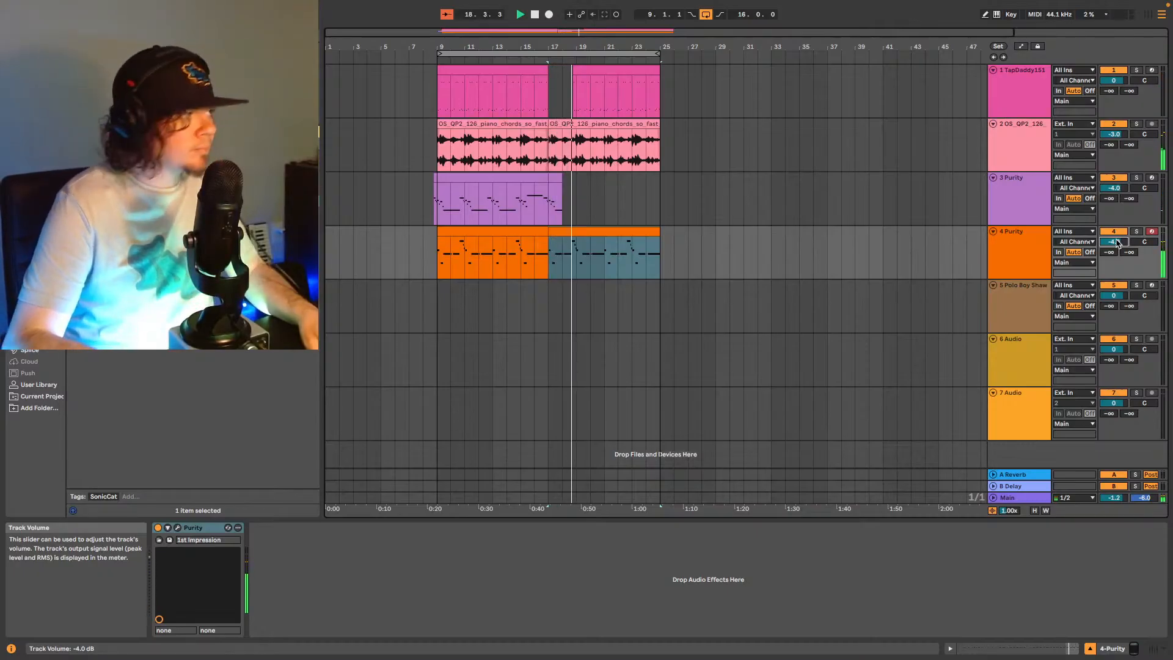
Delete the Polo Boy Shawty (808) track below the Purity bass track.
left_click(1034, 263)
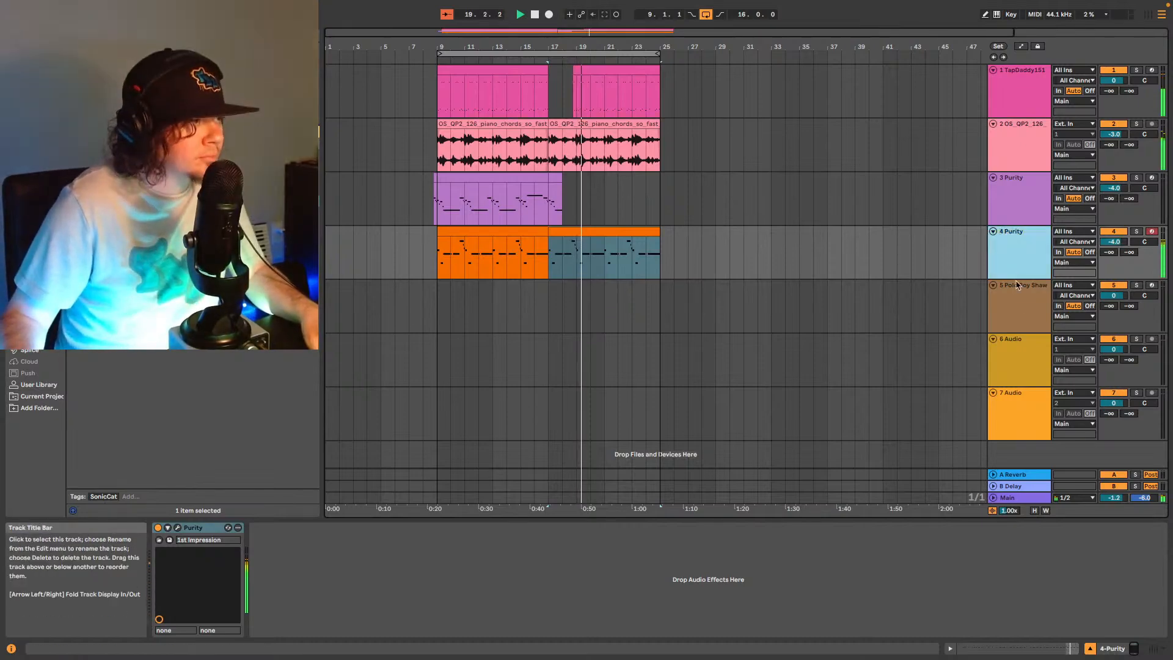
left_click(1023, 289)
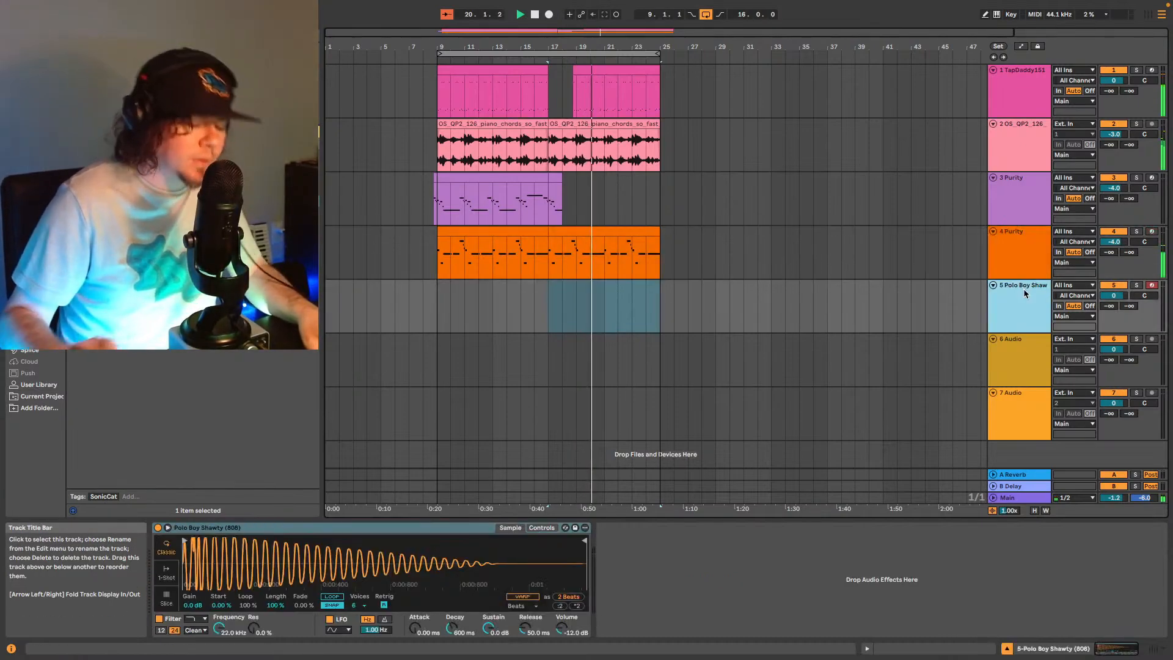
key("Delete")
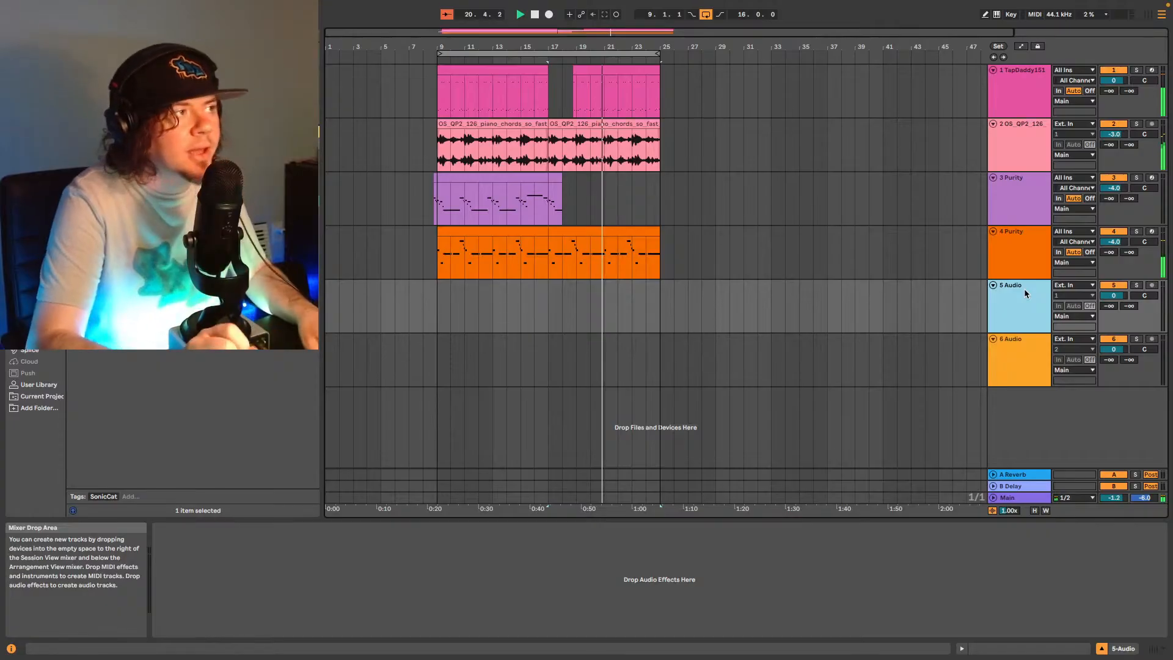
Open Splice and go to the sample pack containing the OS_QP2_126 piano chords loop to browse its A# minor 126 BPM samples.
left_click(29, 350)
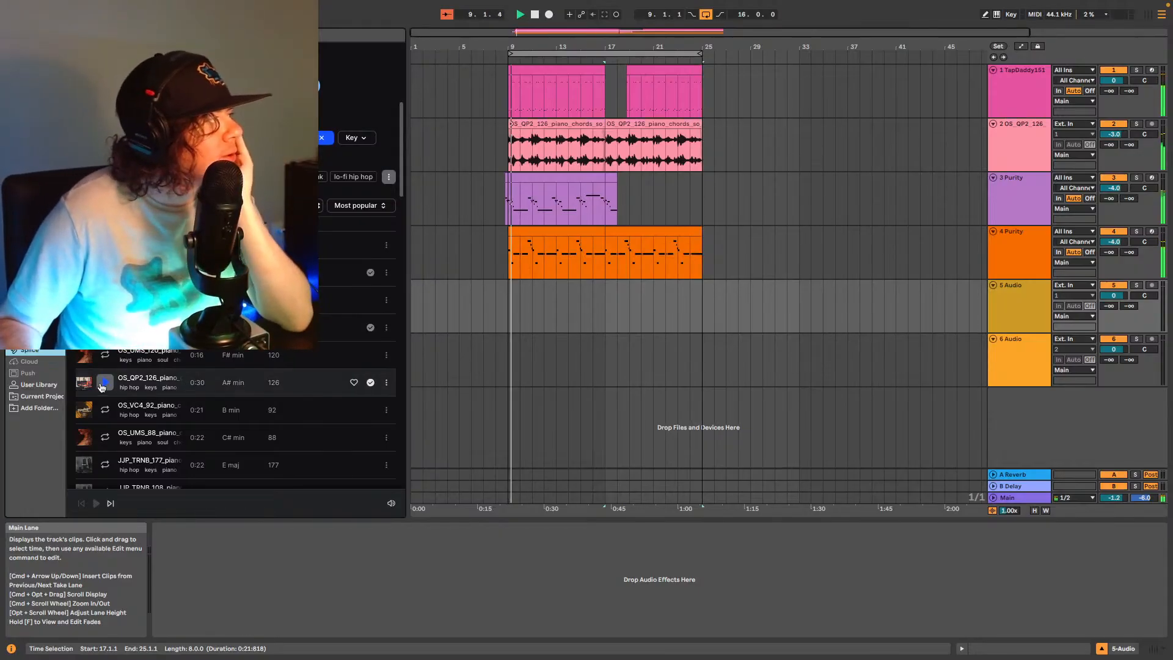
left_click(85, 385)
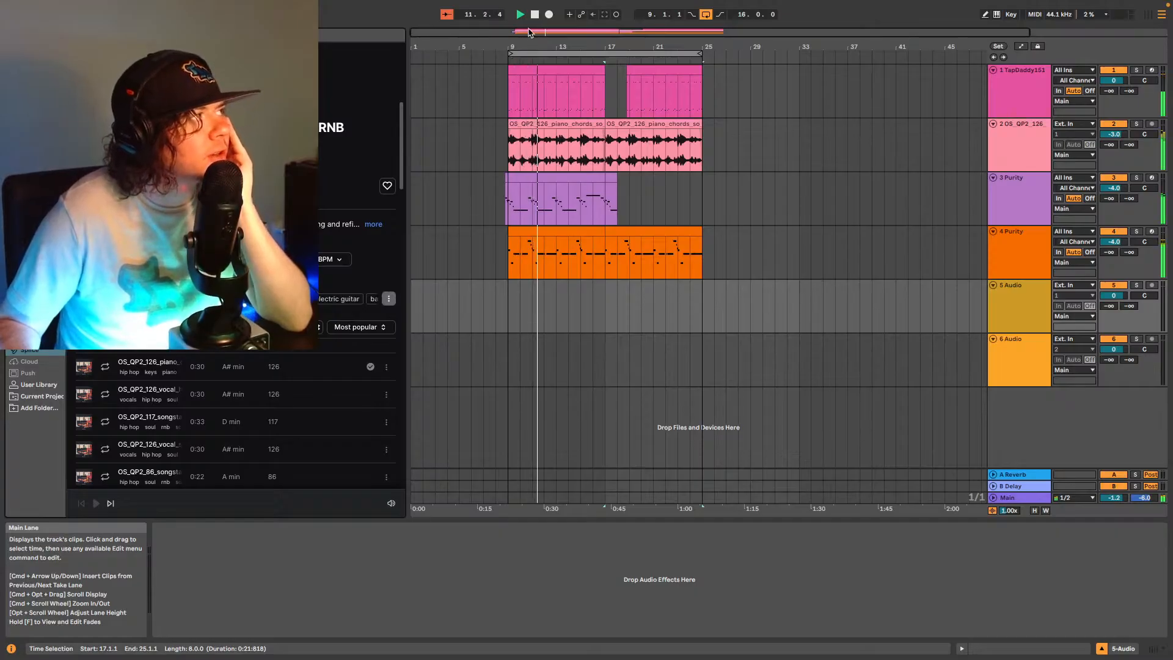
left_click_drag(521, 33, 521, 92)
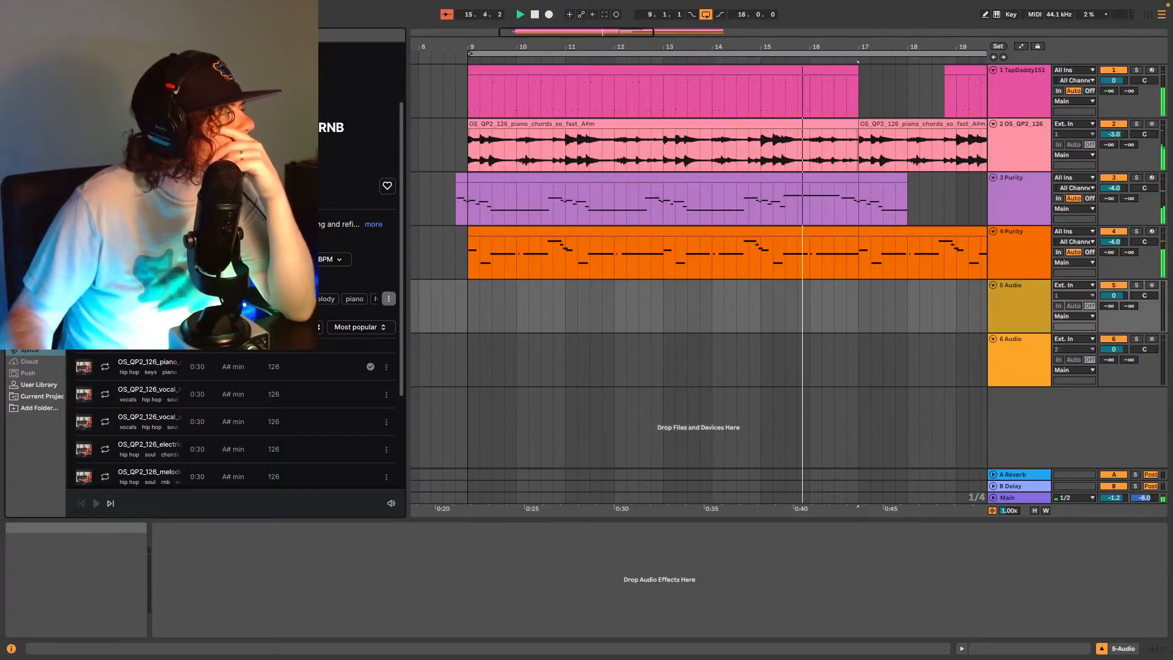
scroll(193, 440, "down", 1)
scroll(193, 441, "down", 4)
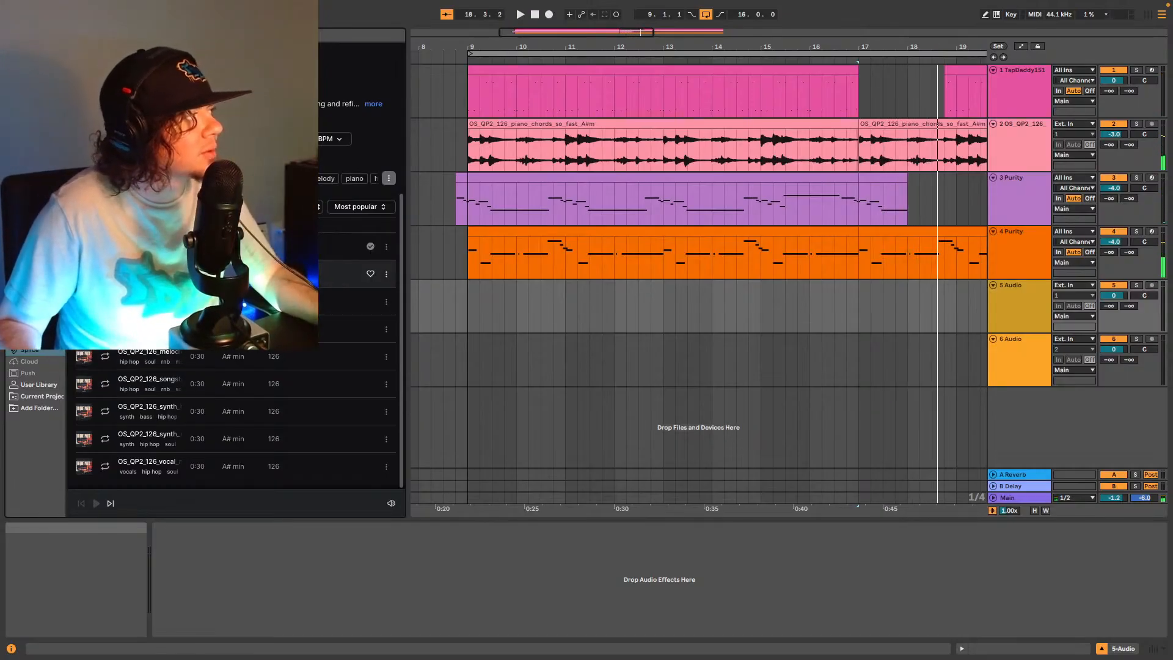
Preview the pack's A# minor 126 BPM vocal, electric piano, songstarter and synth loops against the used piano chords loop.
left_click(147, 274)
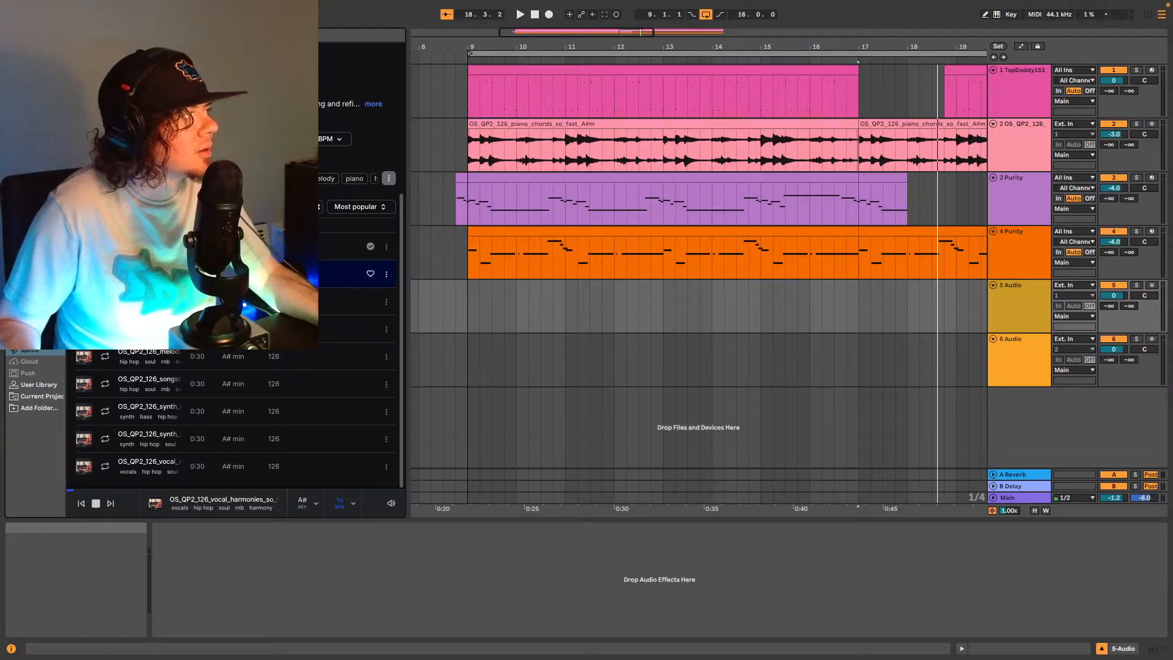
left_click(147, 246)
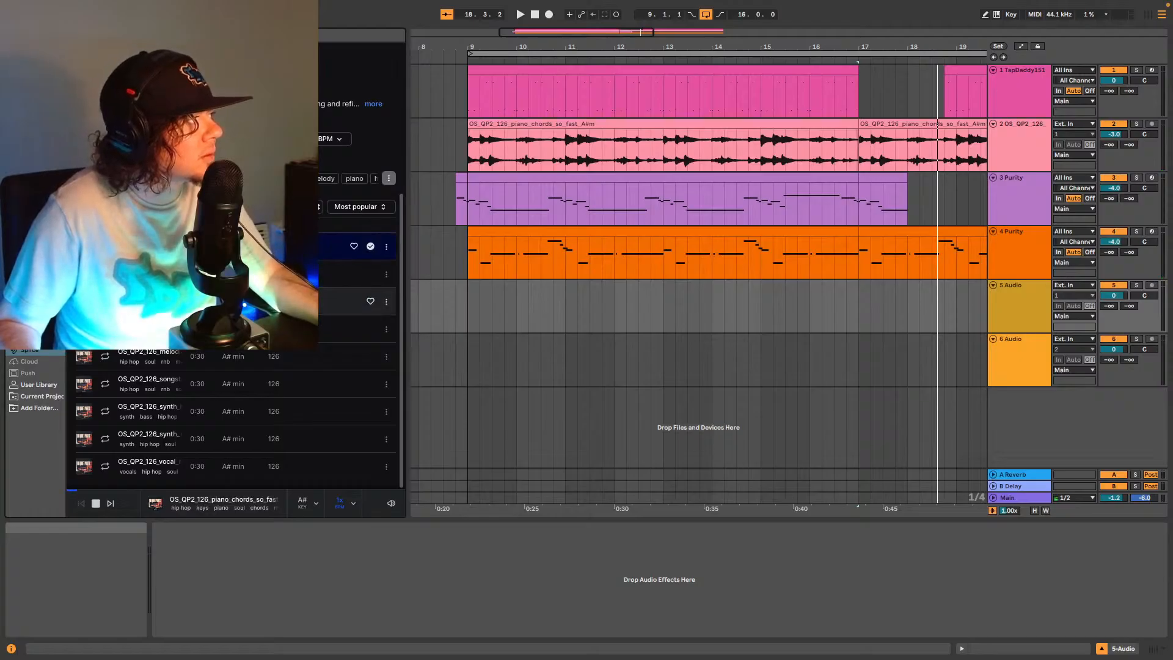
left_click(147, 301)
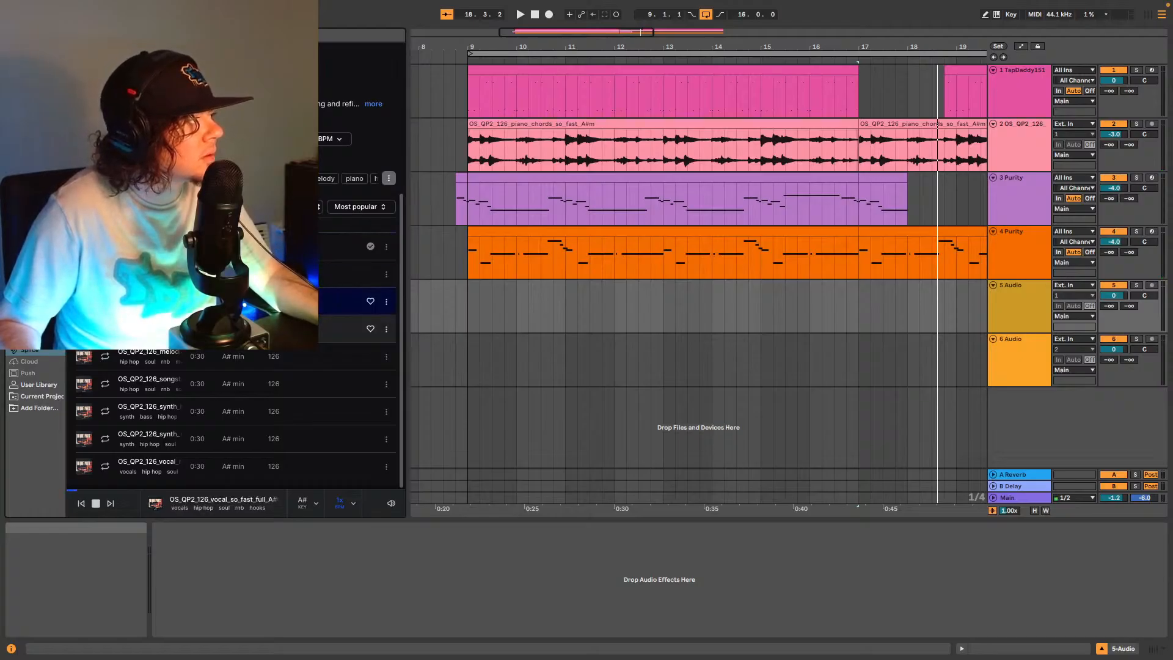
left_click(107, 329)
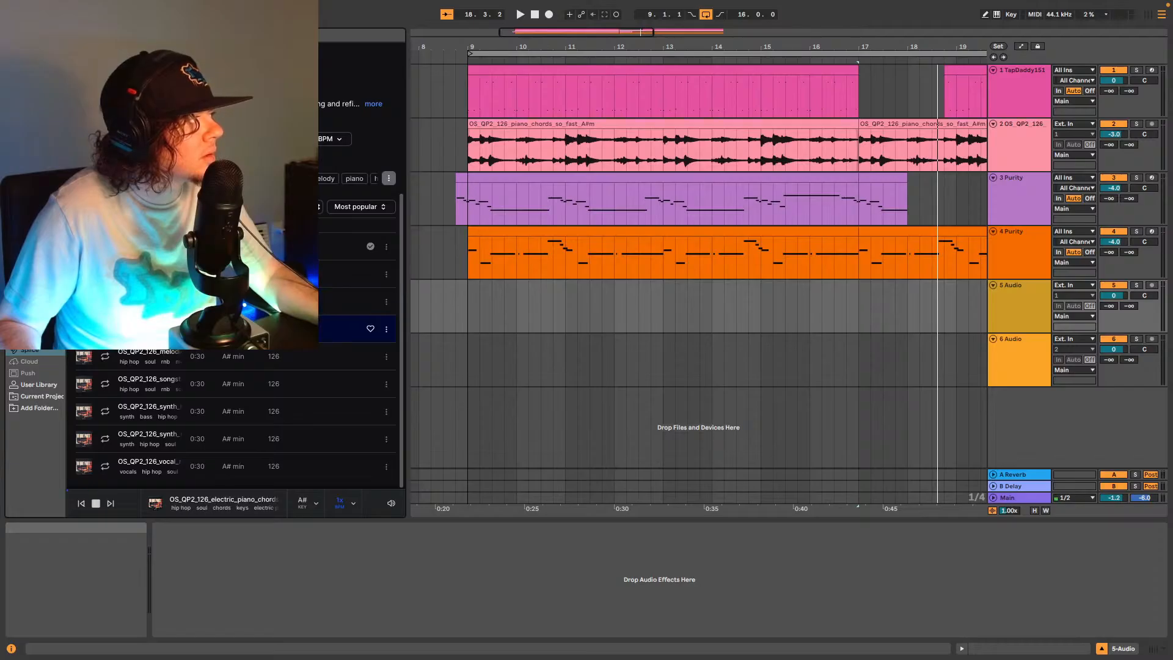
left_click(106, 361)
left_click(105, 385)
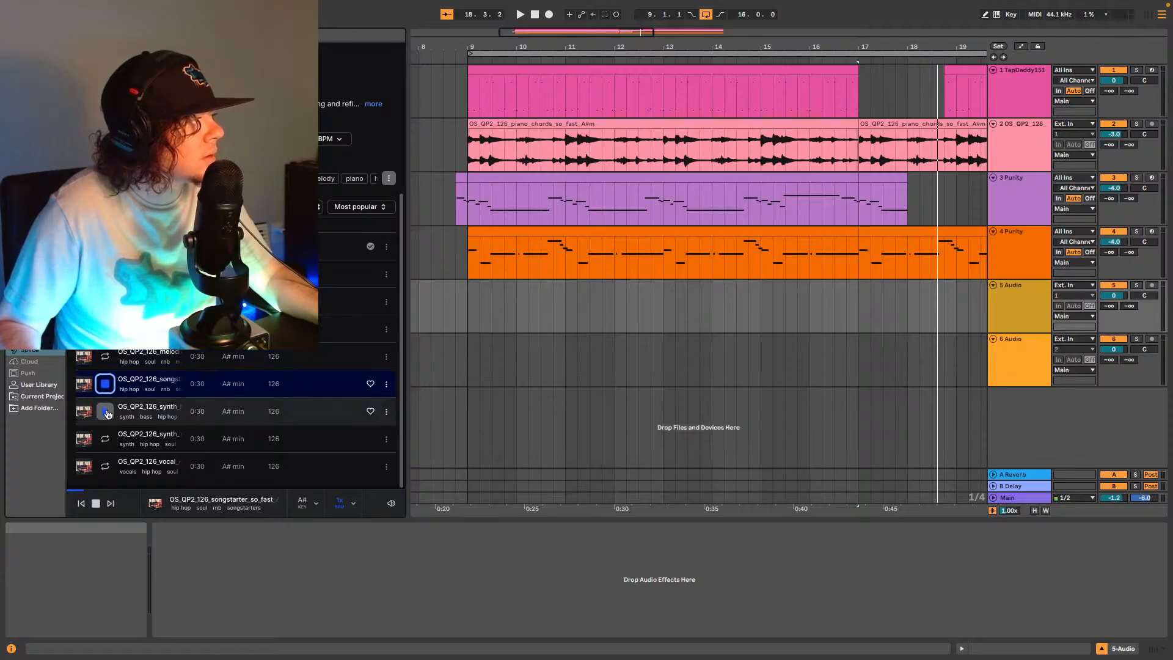
left_click(106, 413)
left_click(105, 440)
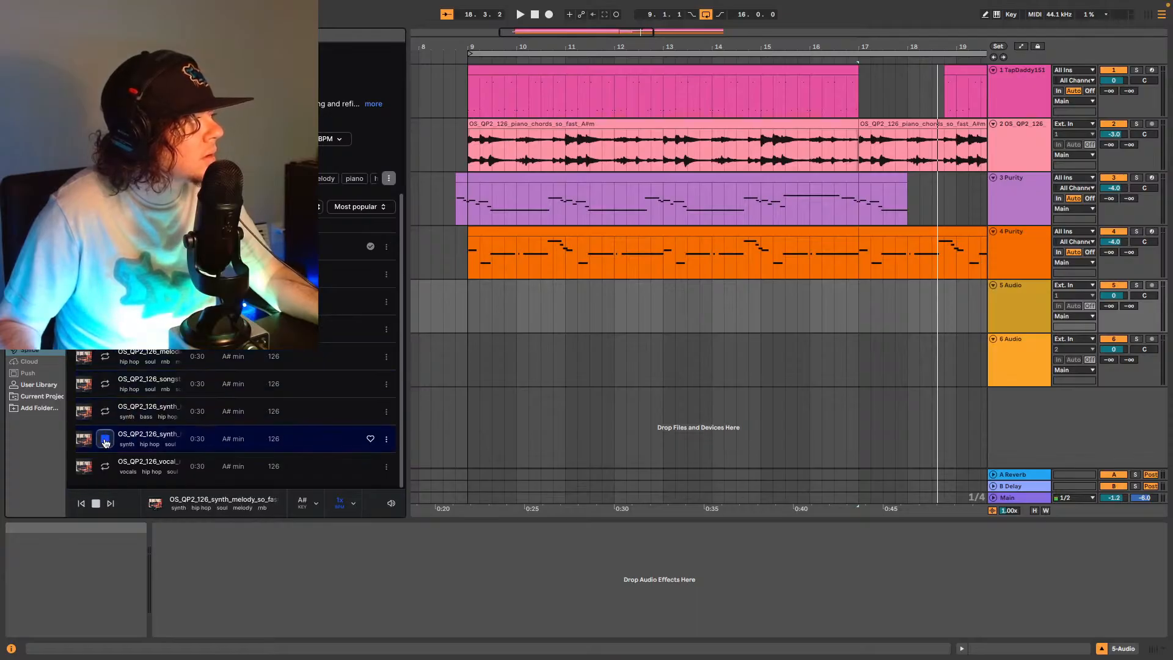
left_click(104, 448)
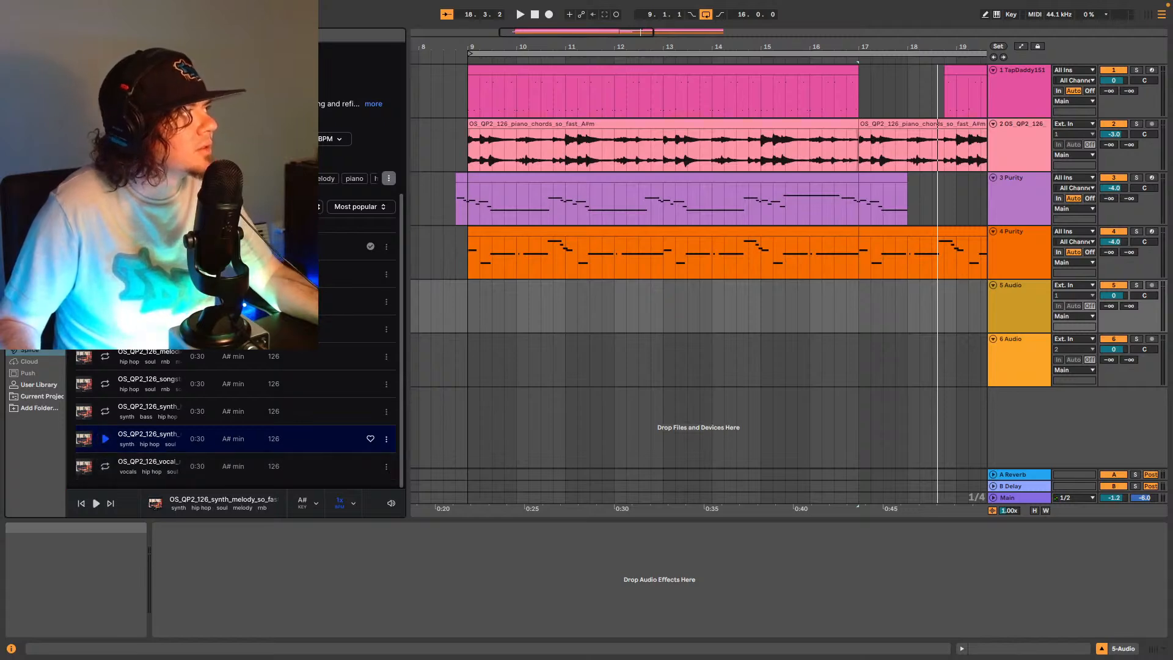
scroll(232, 427, "up", 2)
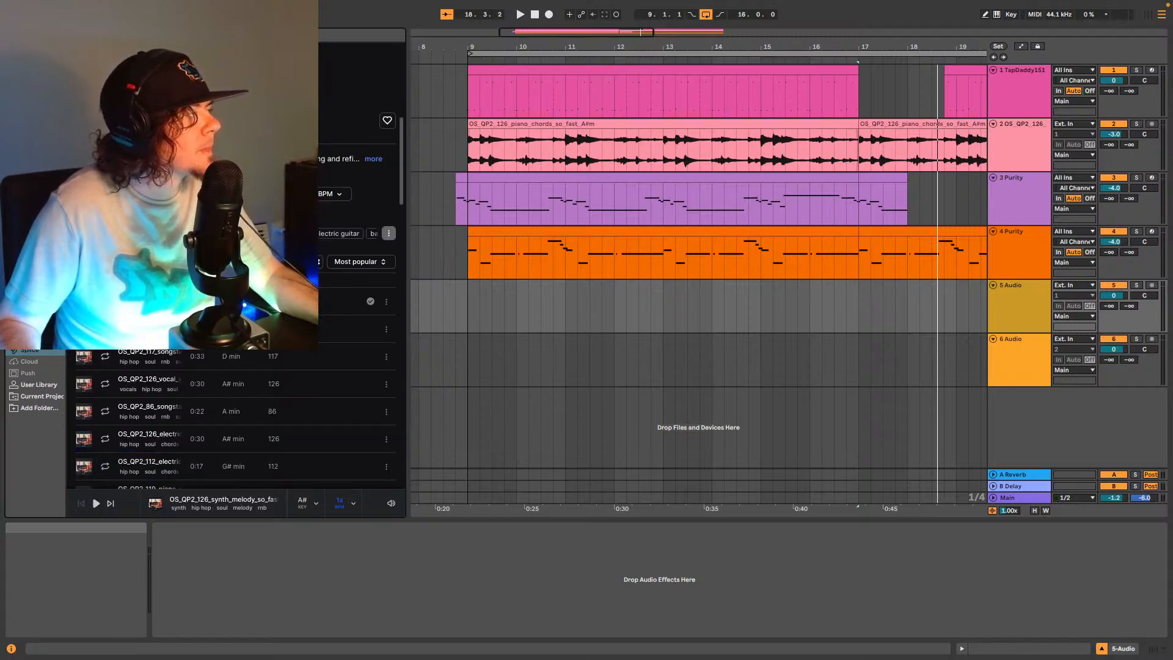
Return from the pack to the piano results, check their genre filter, and go back to the Splice start page.
left_click(83, 54)
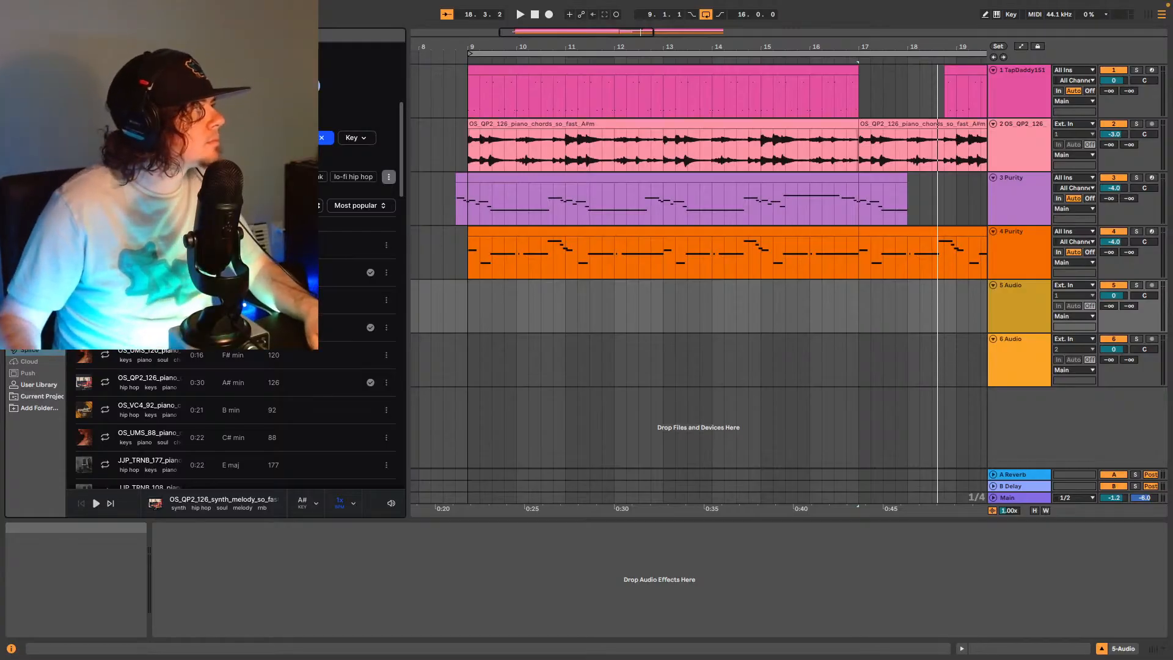
left_click(298, 137)
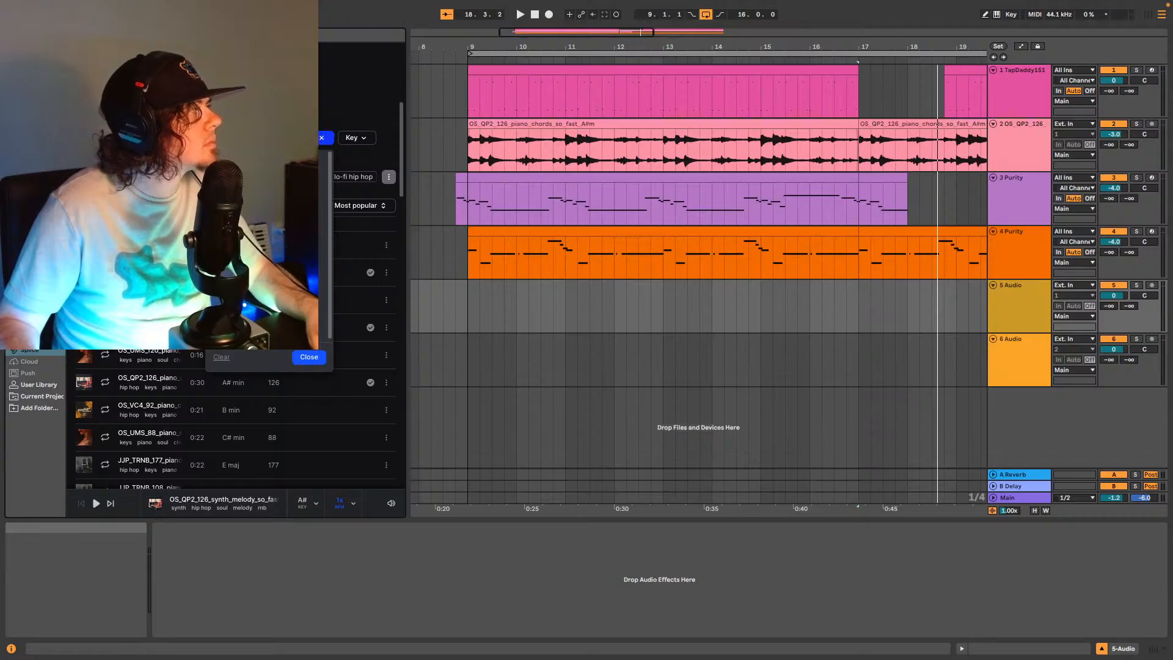
left_click(84, 53)
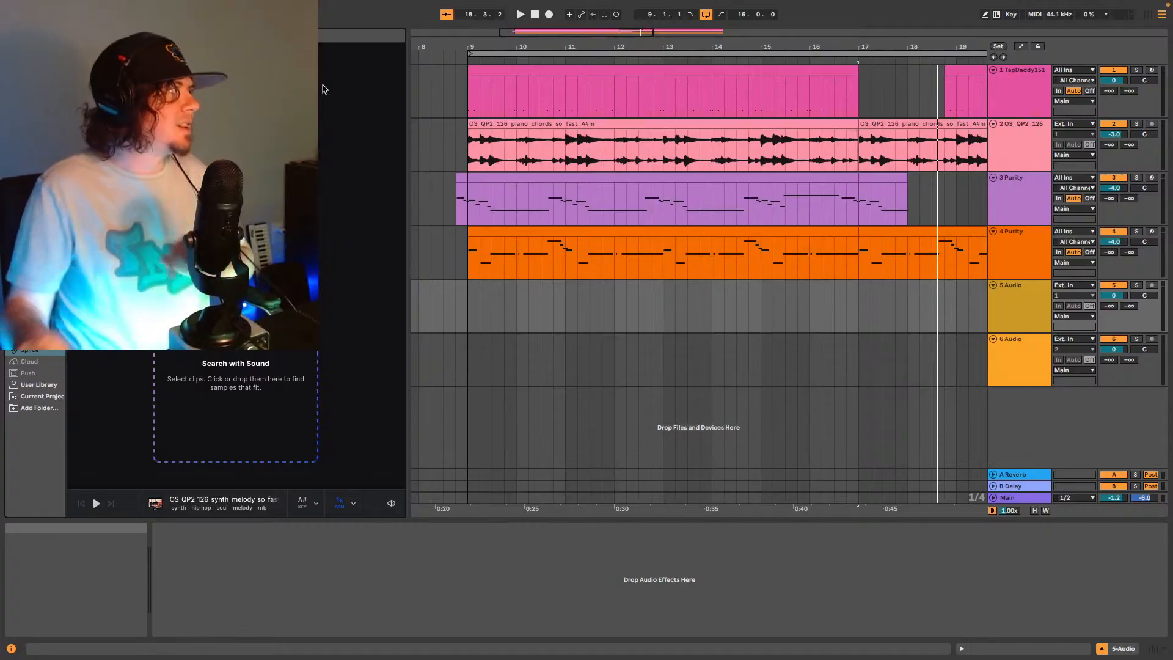
Play the arrangement from bar 9 and open the Strings Melody category in Splice.
left_click(471, 313)
key("space")
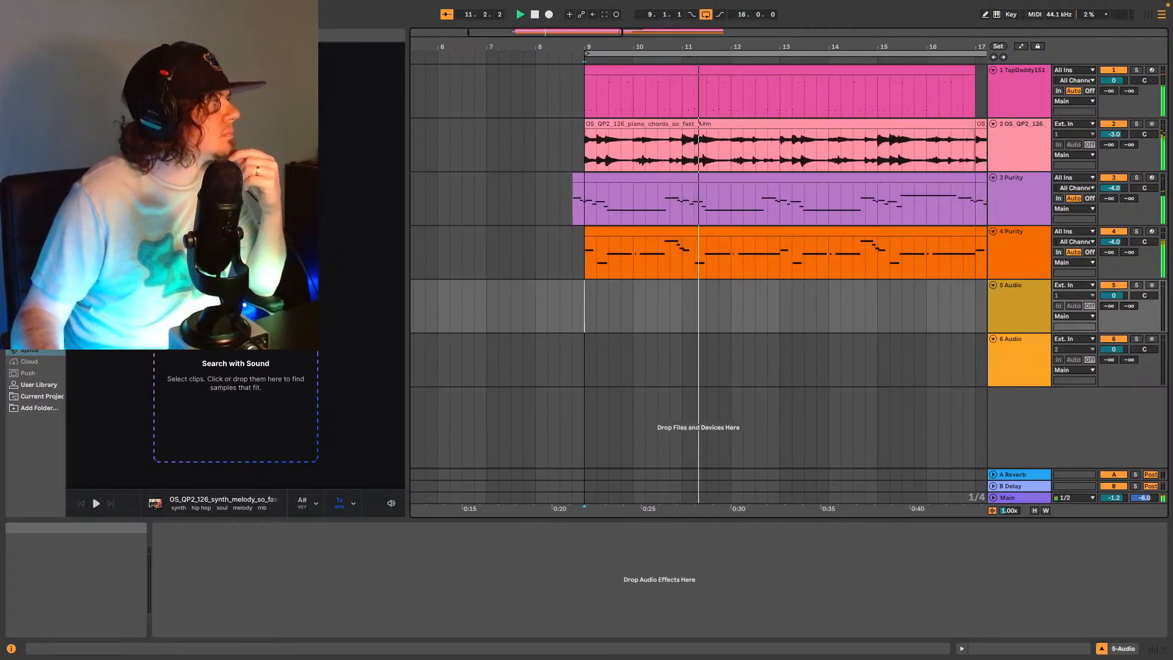
left_click(86, 56)
scroll(279, 363, "down", 10)
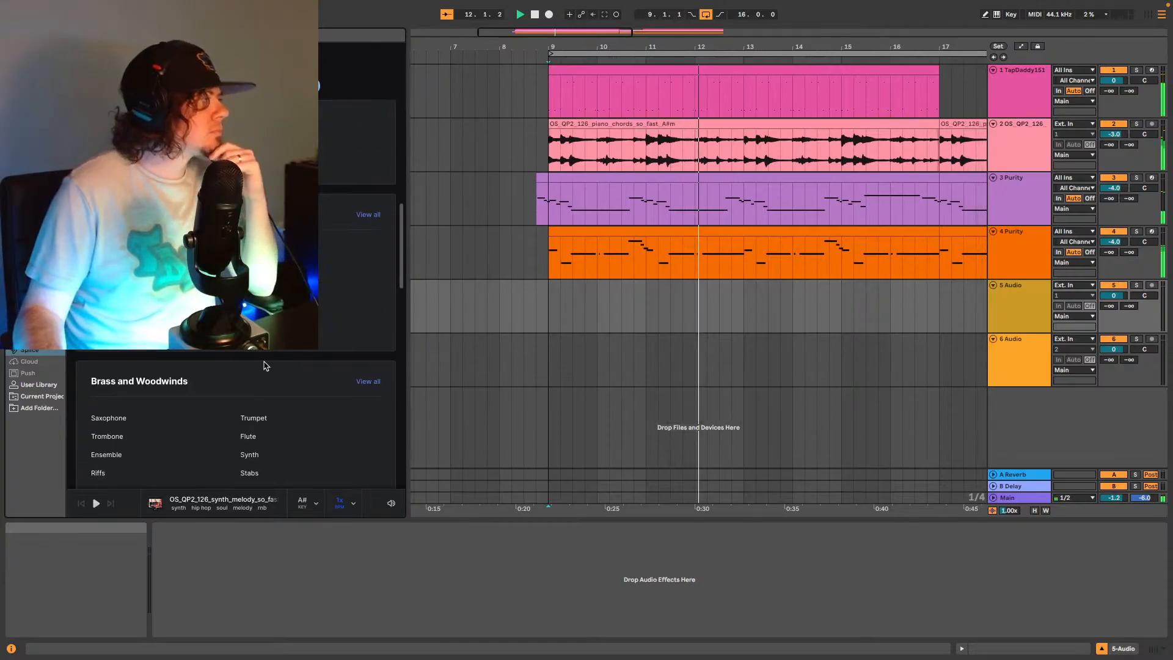
scroll(281, 357, "down", 3)
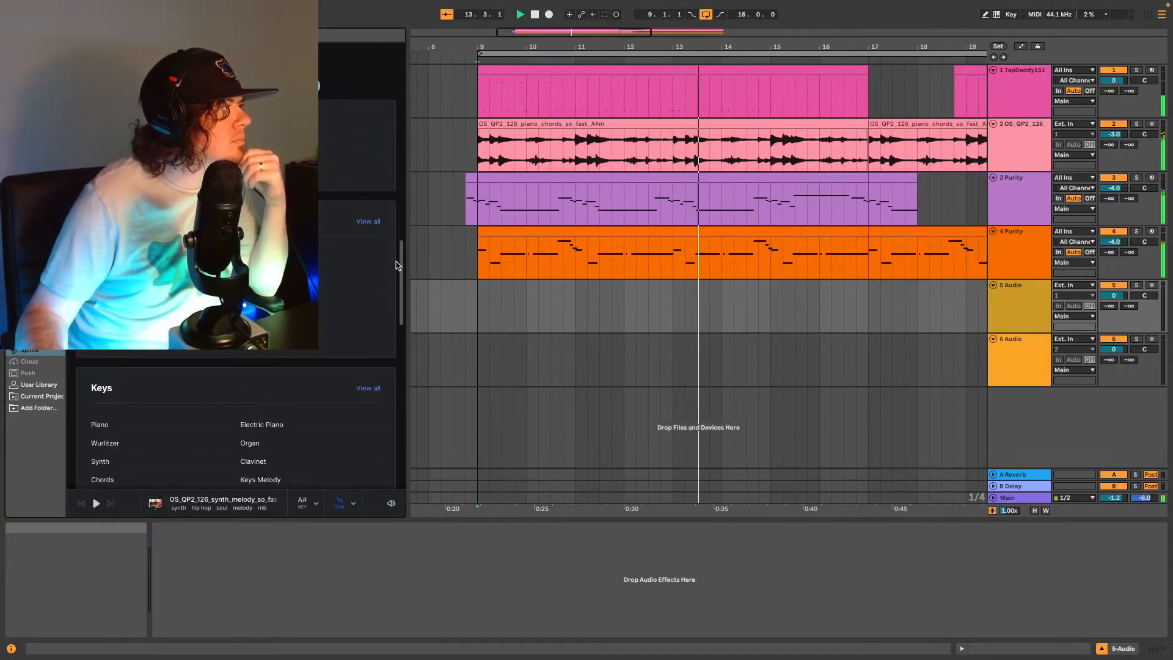
left_click_drag(398, 264, 406, 427)
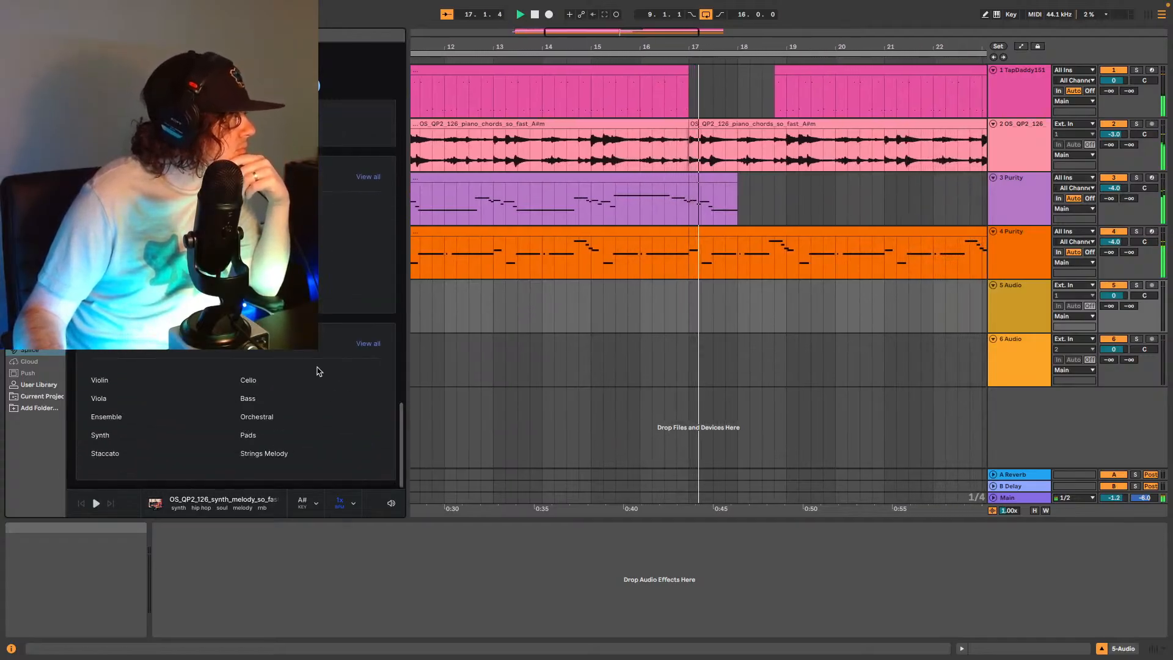
left_click(281, 459)
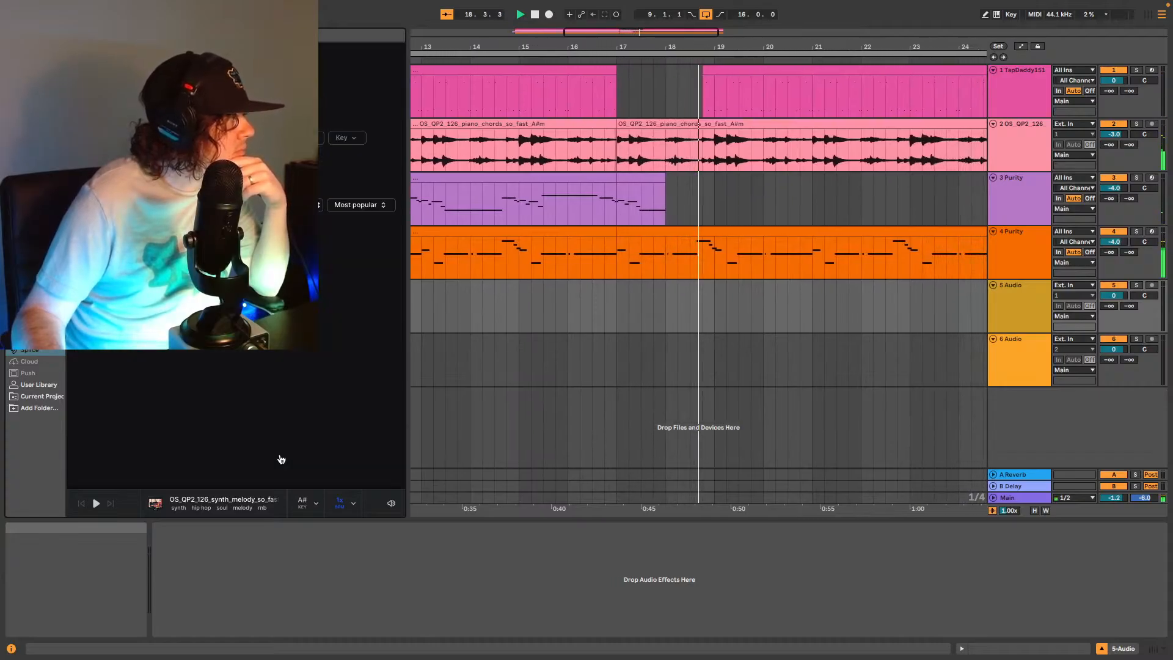
Apply a genre filter to the Strings Melody samples.
left_click(299, 138)
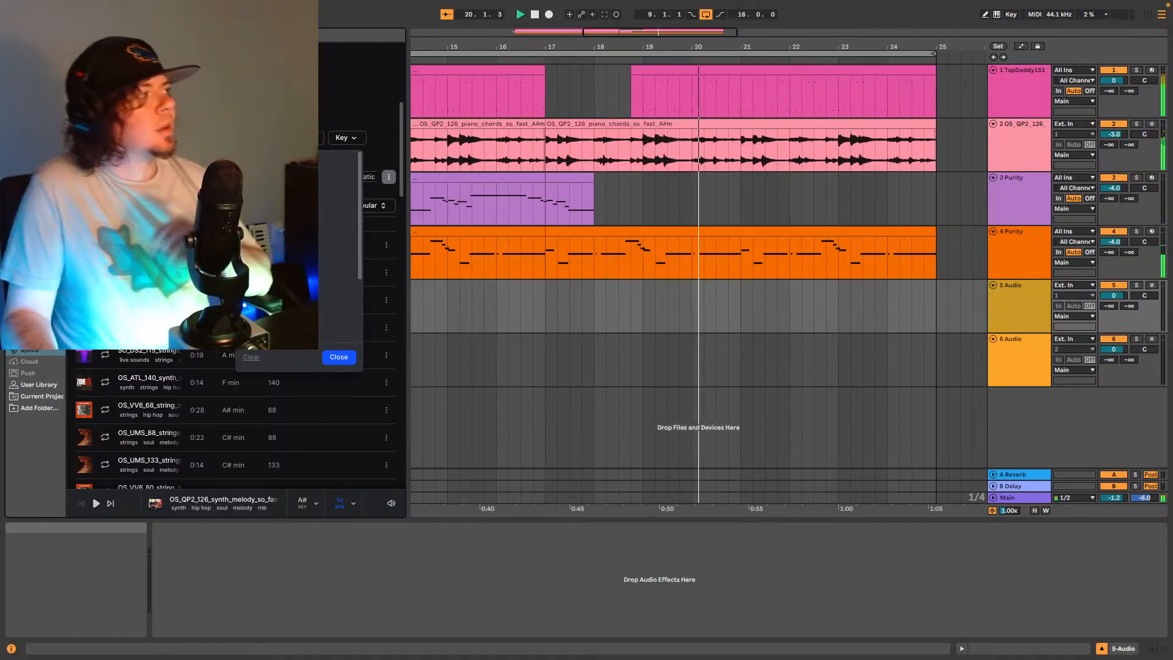
left_click(274, 211)
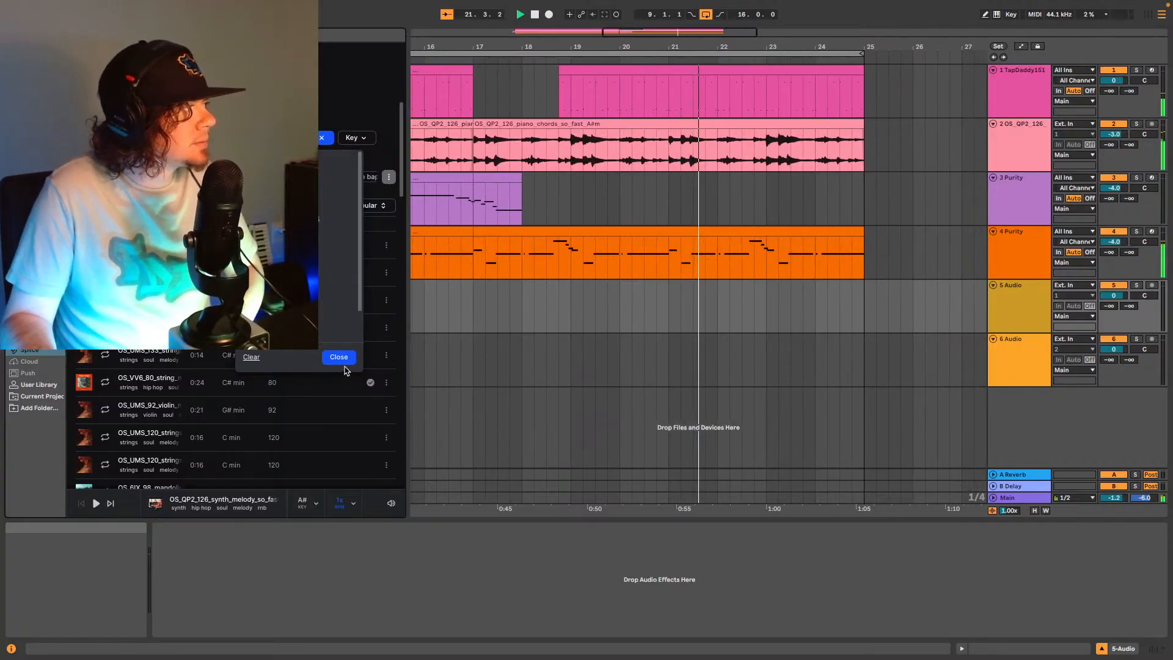
left_click(339, 357)
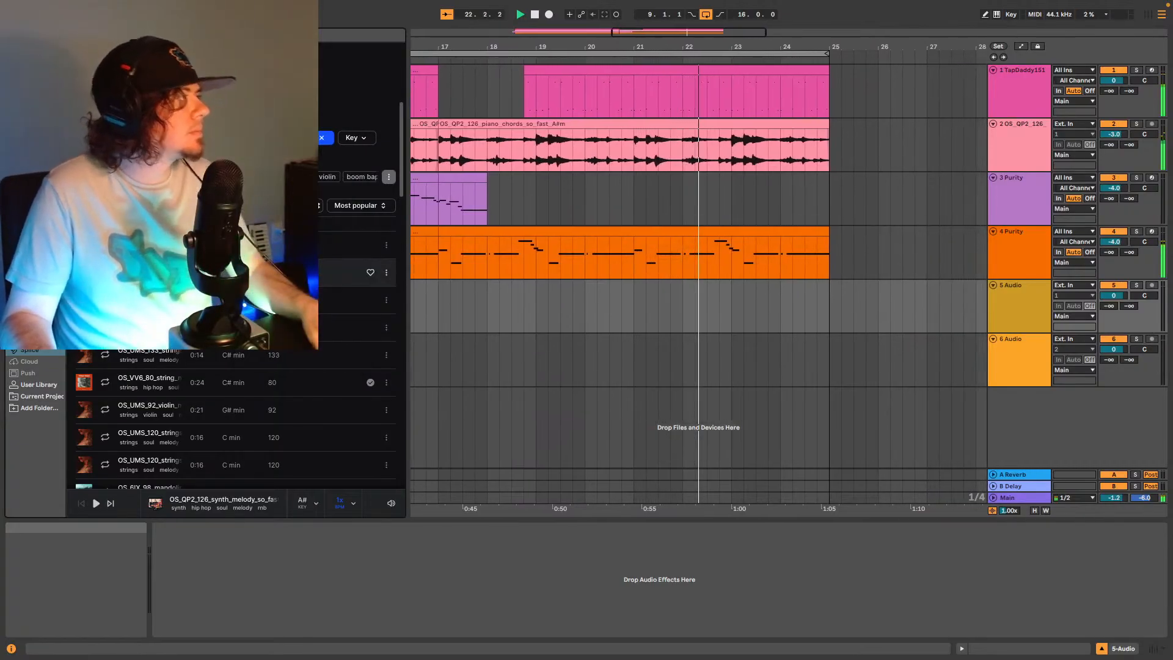
Preview the OS_UMS_133 violin, OS_DST_133 strings violin and OS_VV6_68 string melody loops with the arrangement stopped, and briefly replay the beat.
key("space")
left_click(244, 272)
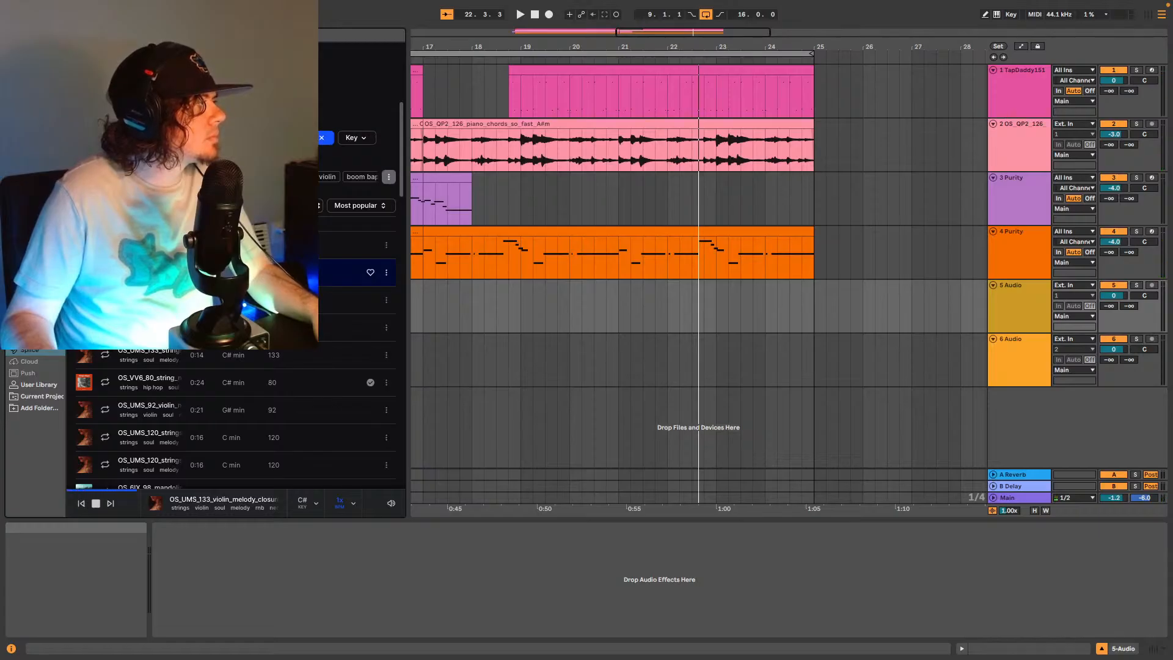
left_click(244, 245)
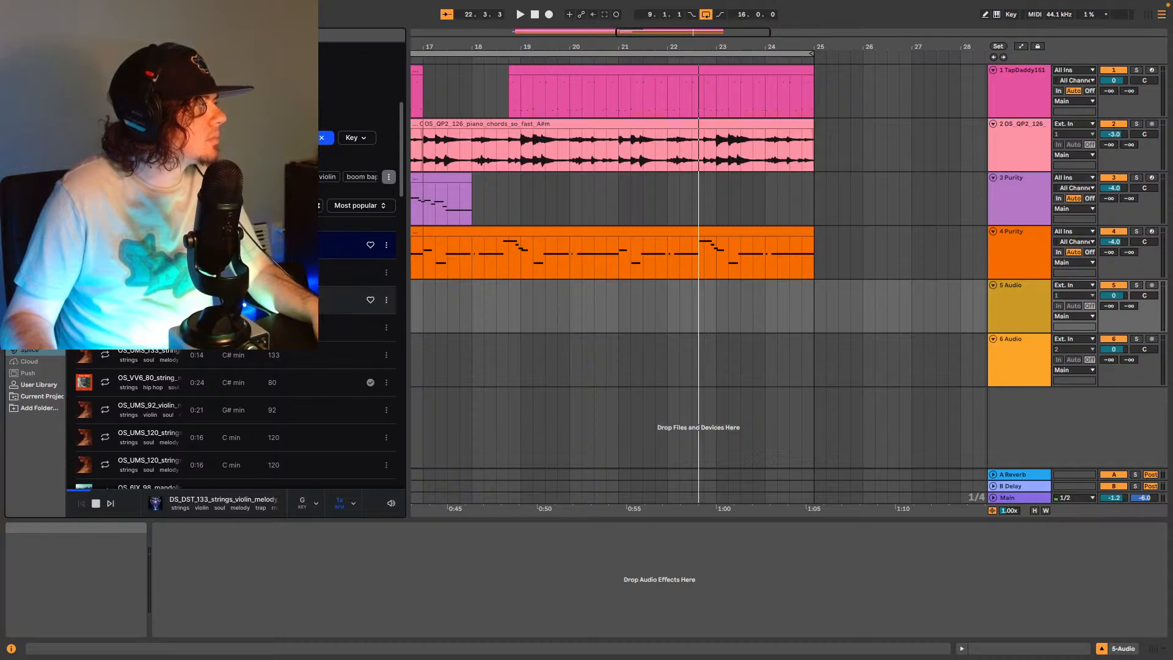
left_click(219, 299)
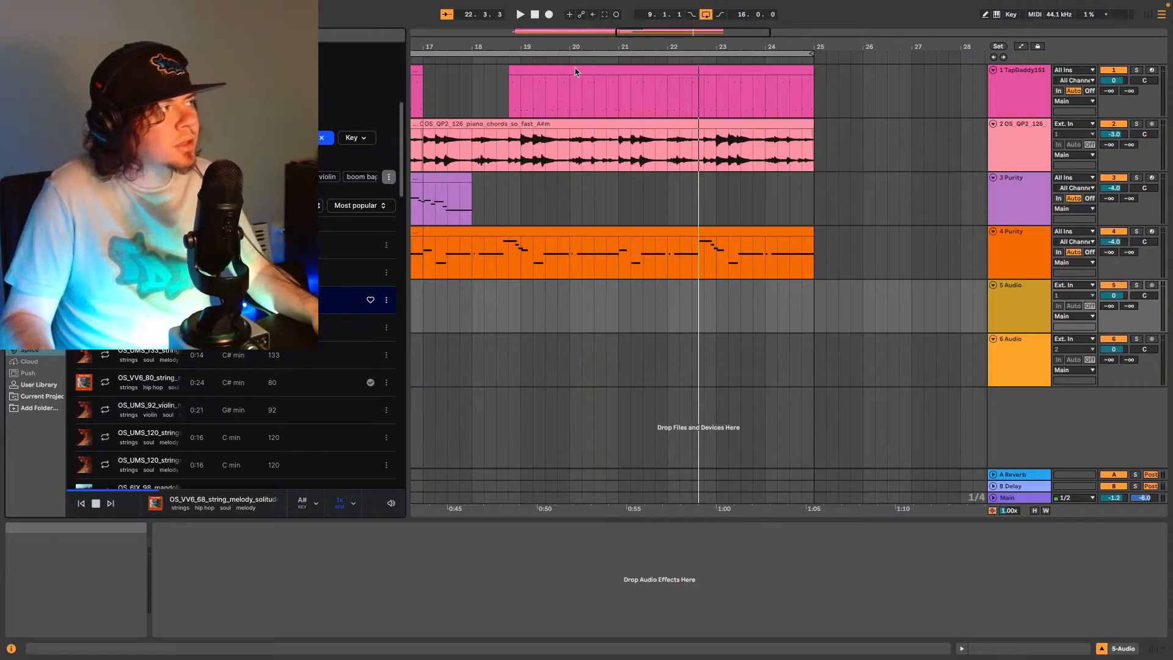
key("space")
key("space")
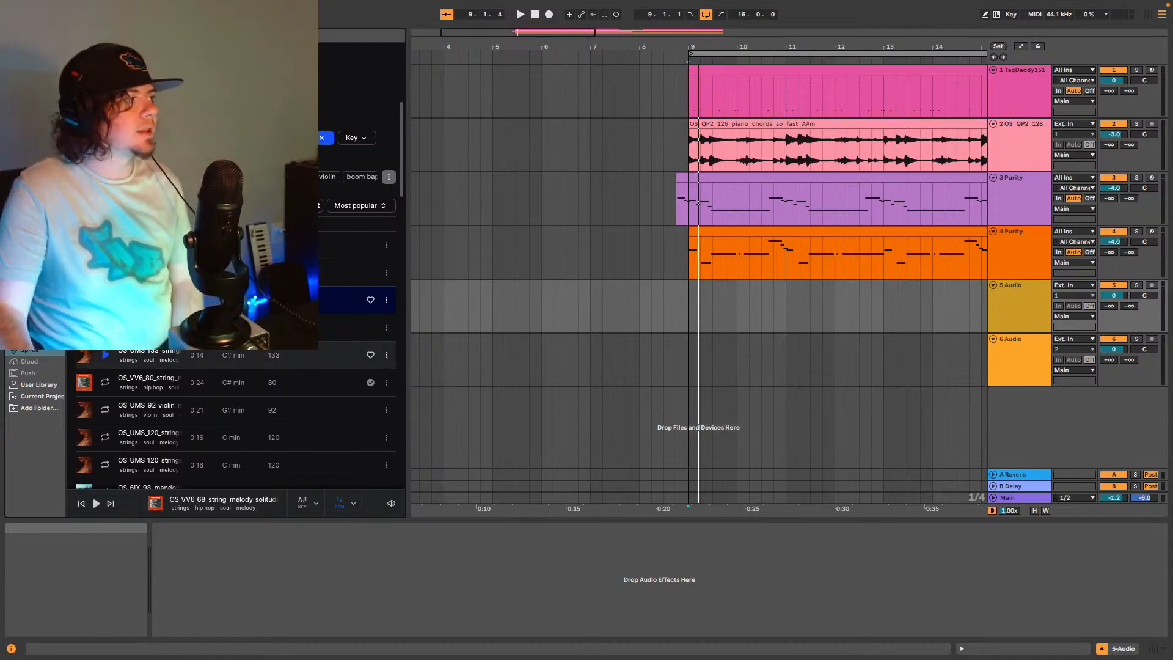
Preview the OS_UMS_88 strings melody, OS_UMS_133 strings melody and OS_VV6_80 string melody loops against the playing beat.
left_click(146, 328)
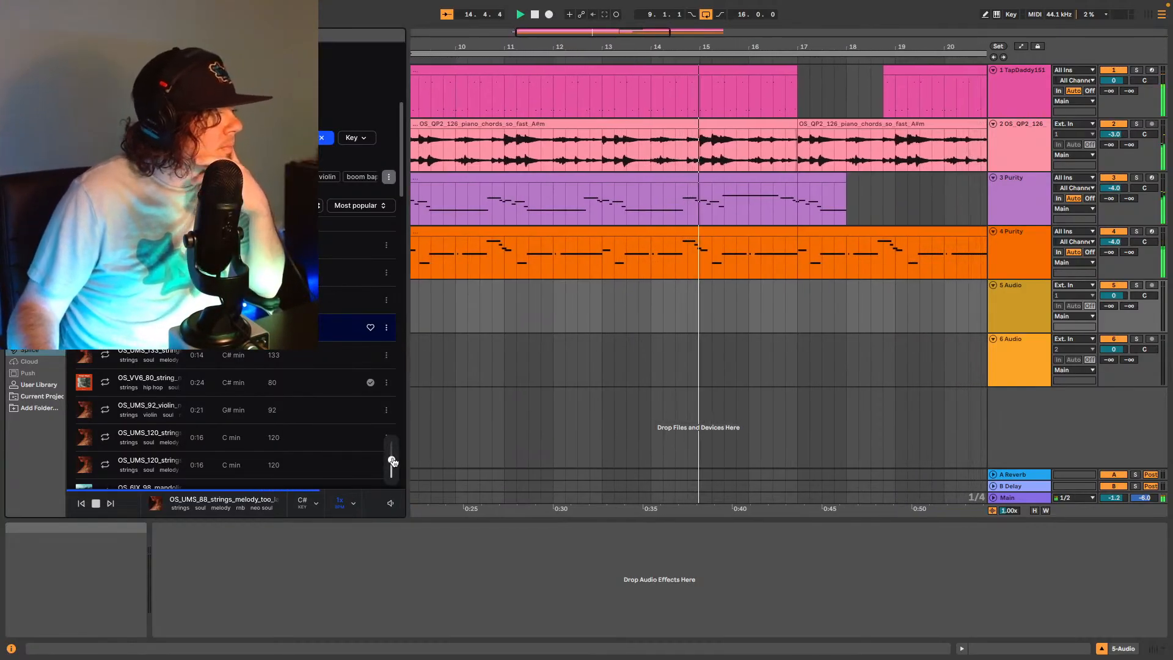
left_click(105, 356)
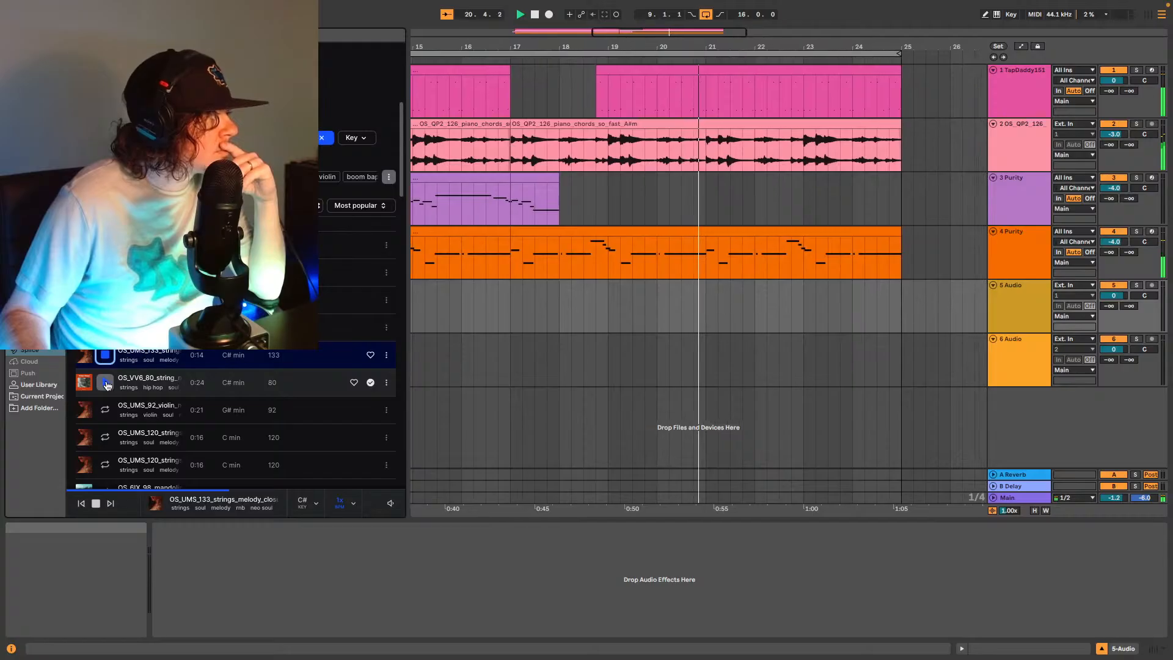
left_click(106, 382)
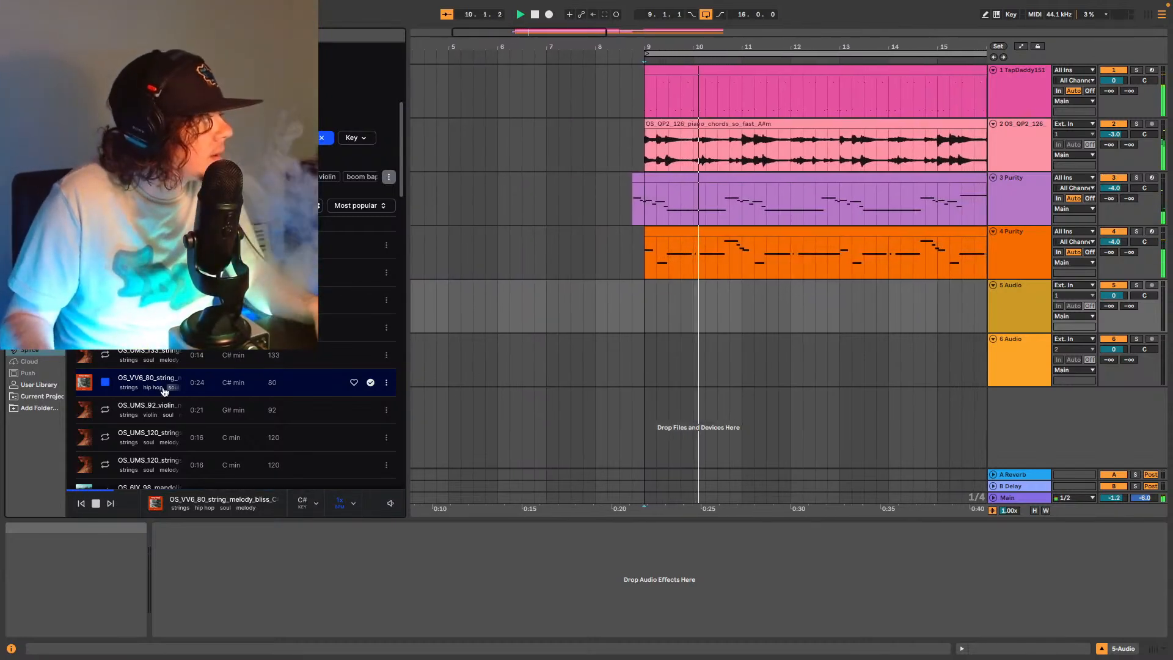
Stop the preview and place the OS_VV6_80_string_melody_bliss_C#m loop on audio track 5, starting at bar 17.
left_click(102, 384)
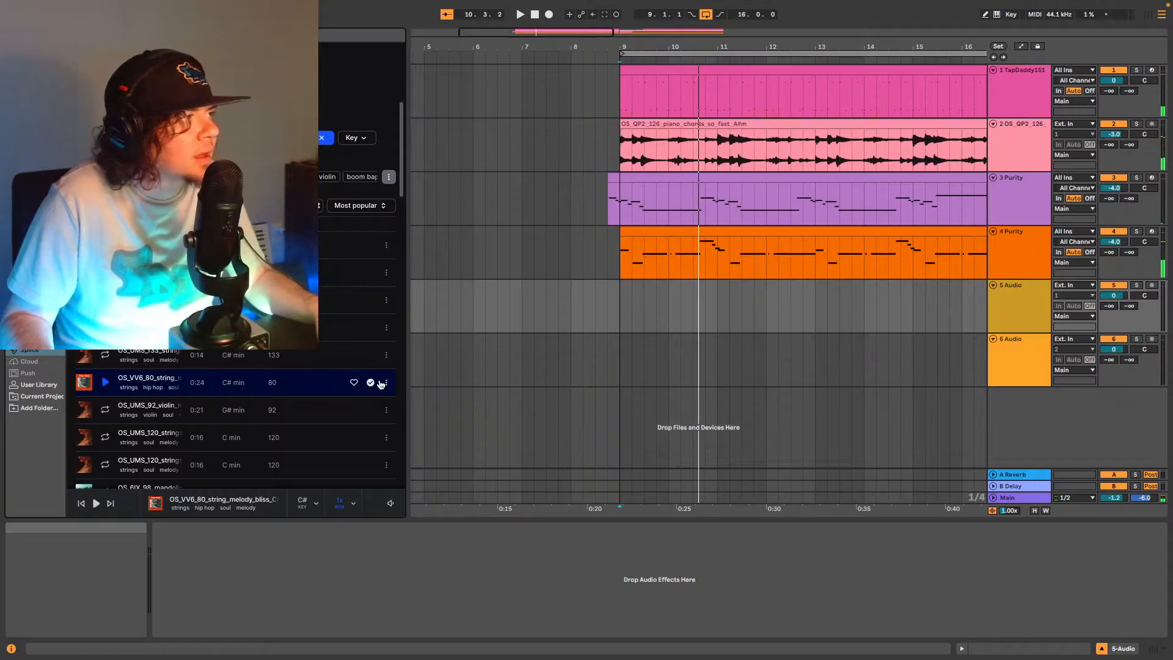
left_click_drag(538, 30, 697, 16)
left_click_drag(166, 383, 628, 289)
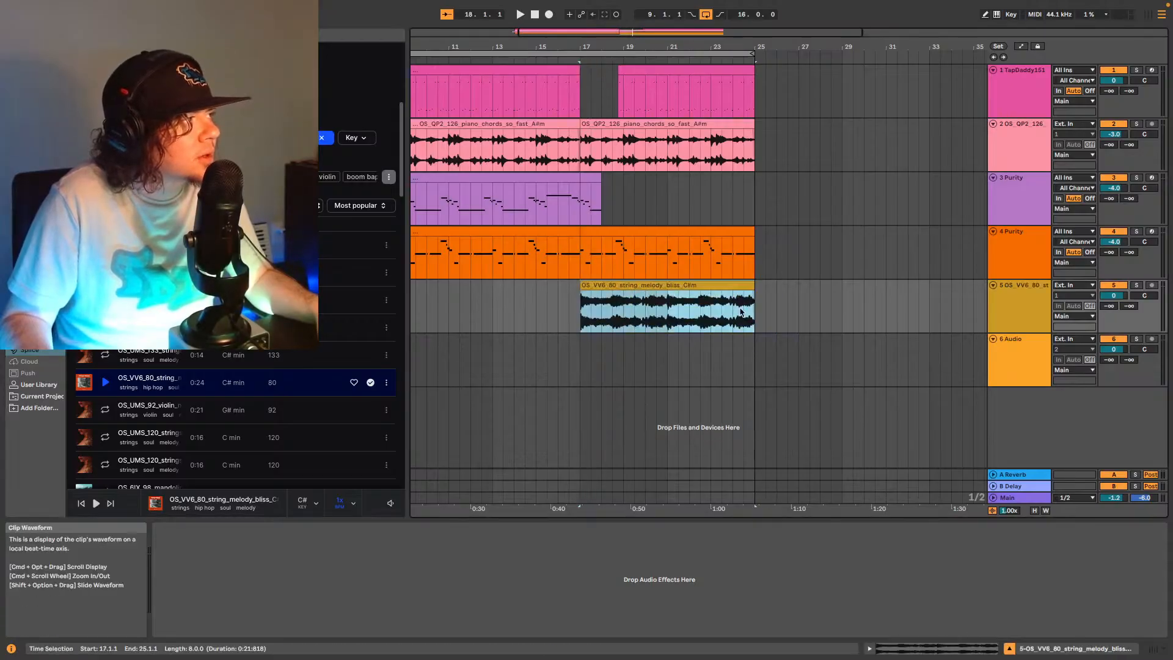
Set the string melody track's volume to -16 dB while the beat plays.
left_click(1122, 298)
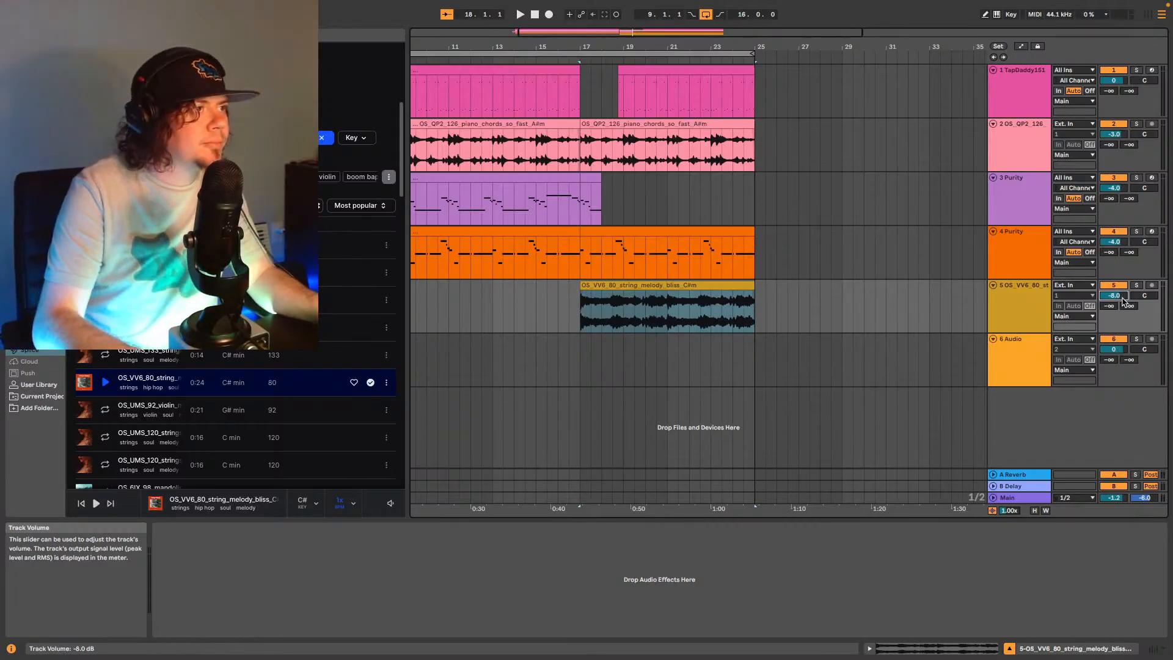
key("space")
key("Down")
key("Down")
key("Down")
key("Down")
key("Down")
key("Down")
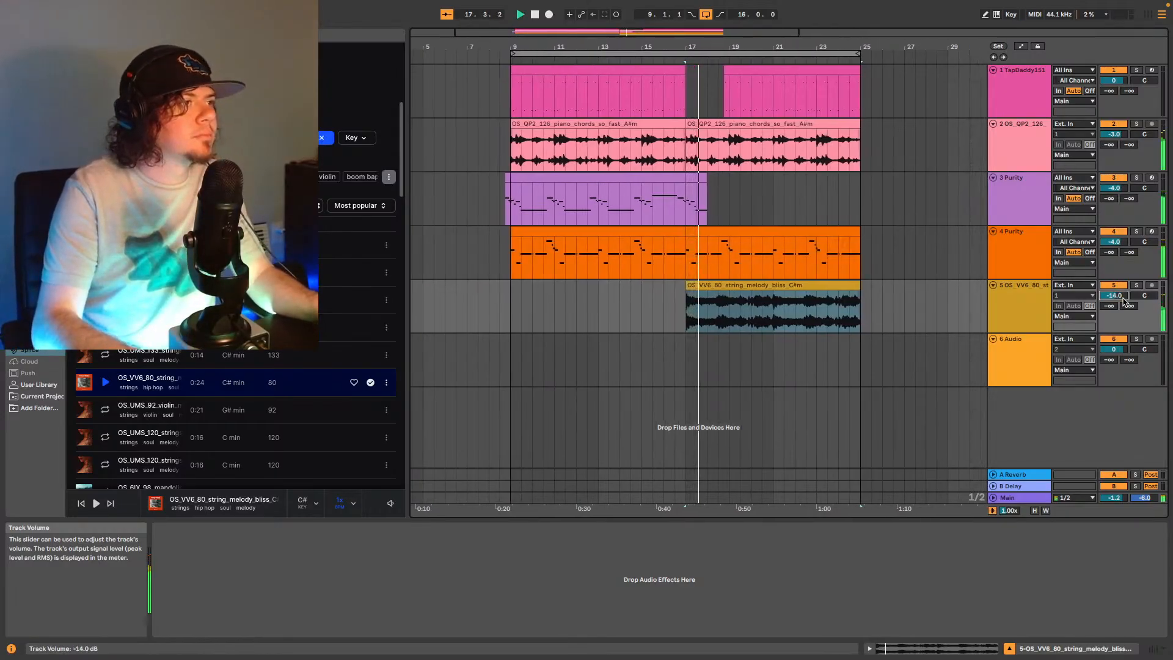
key("Down")
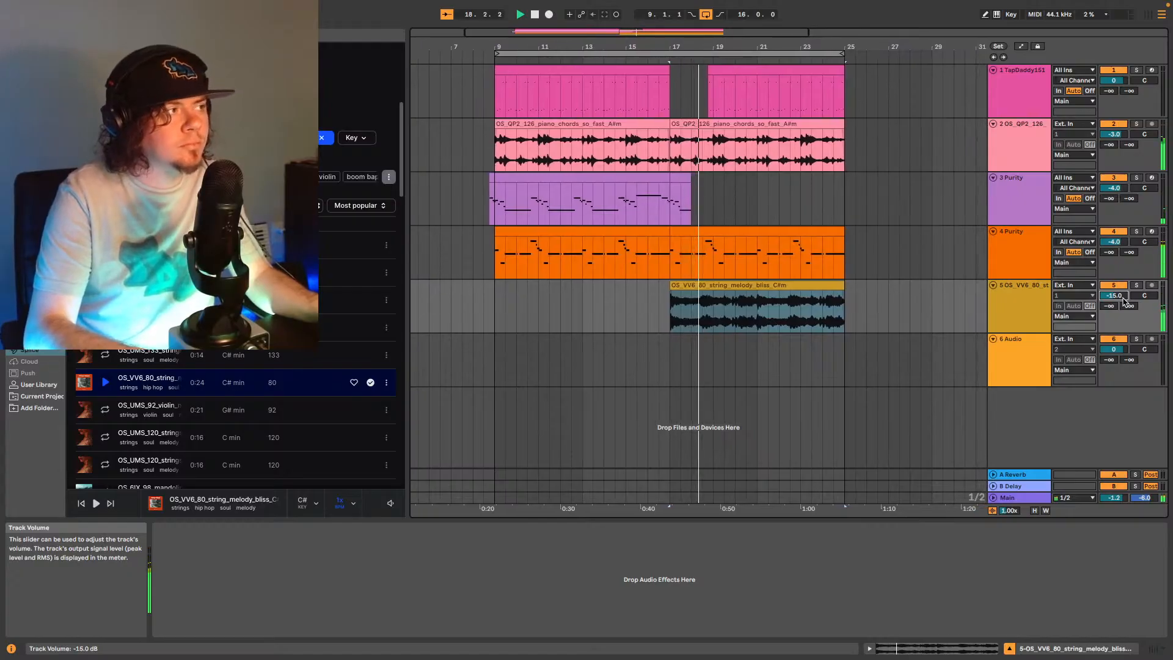
key("Down")
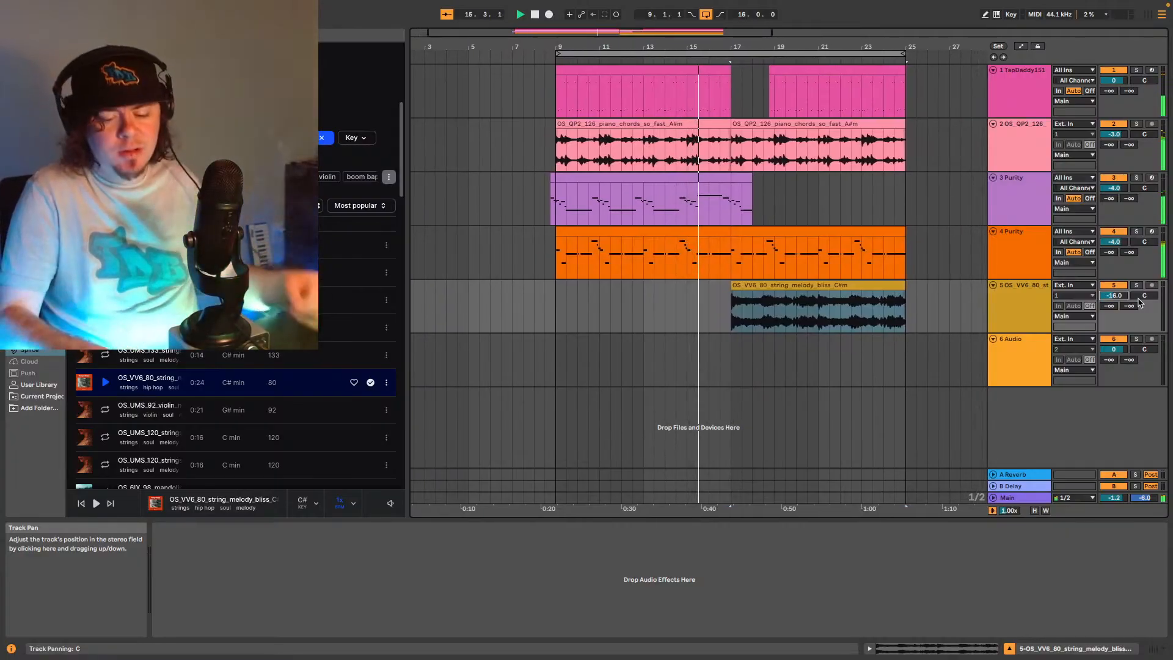
Add the Soundtoys SuperPlate reverb to the Purity melody on track 3 and play from just before bar 9.
left_click(1022, 240)
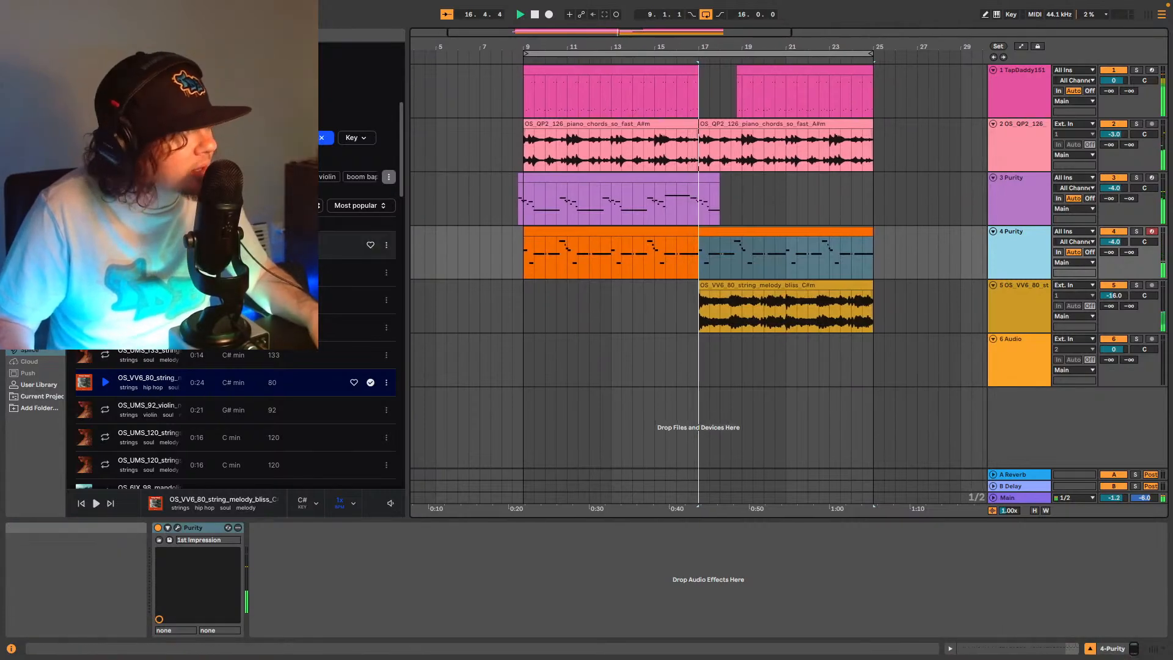
left_click(31, 251)
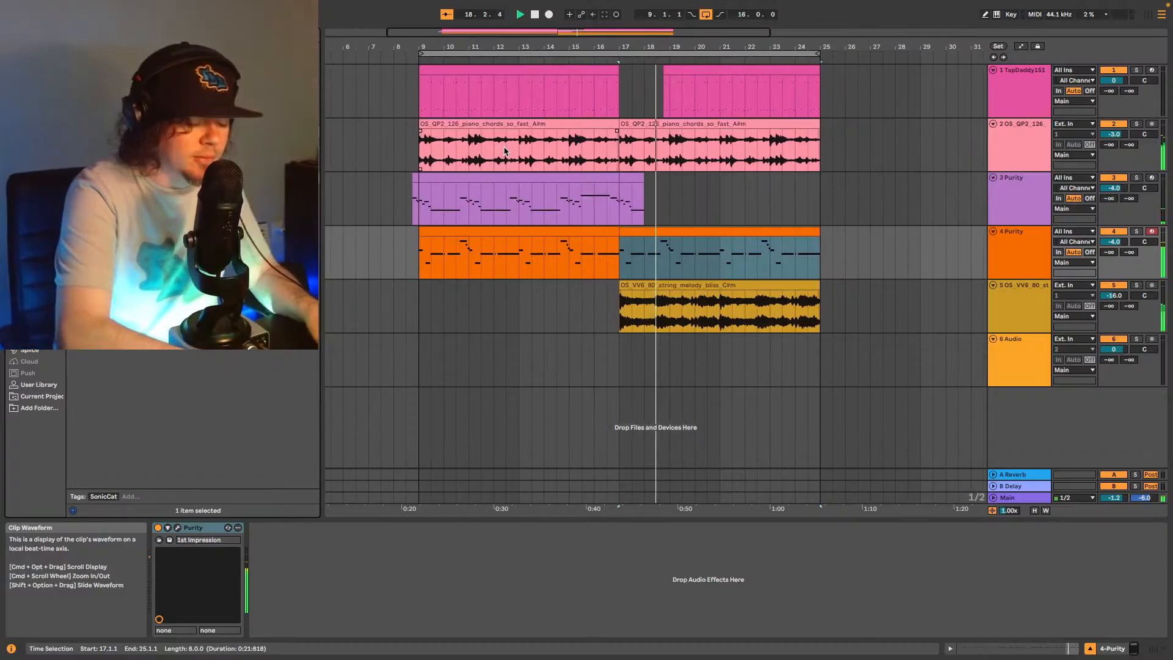
left_click_drag(153, 245, 537, 192)
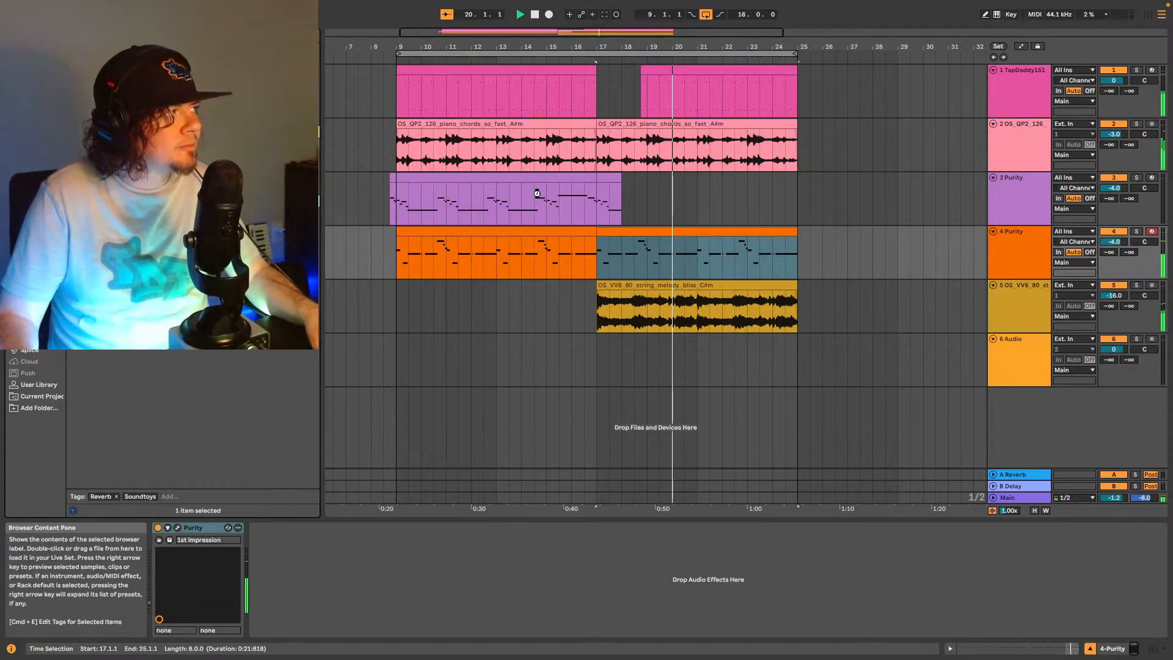
scroll(449, 215, "left", 4)
left_click(443, 202)
key("space")
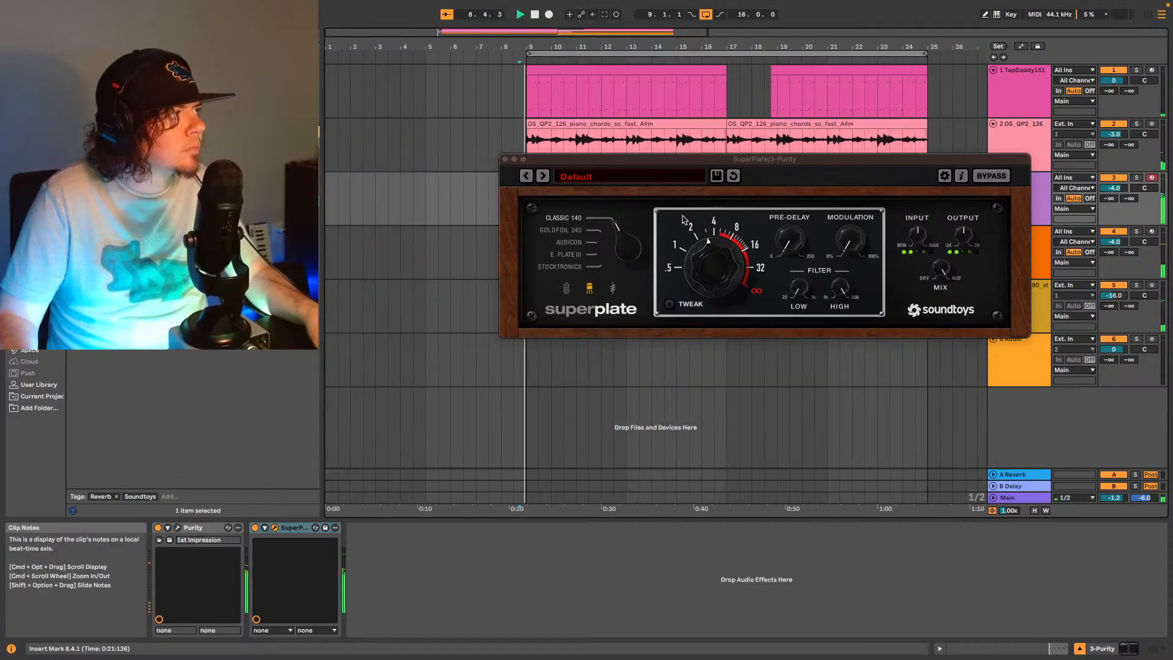
Try SuperPlate's Default, 01 Classic 140 Clean and 03 Classic 140 Stereo Tube settings with adjusted mix amounts, and replay the melody.
left_click_drag(939, 270, 935, 301)
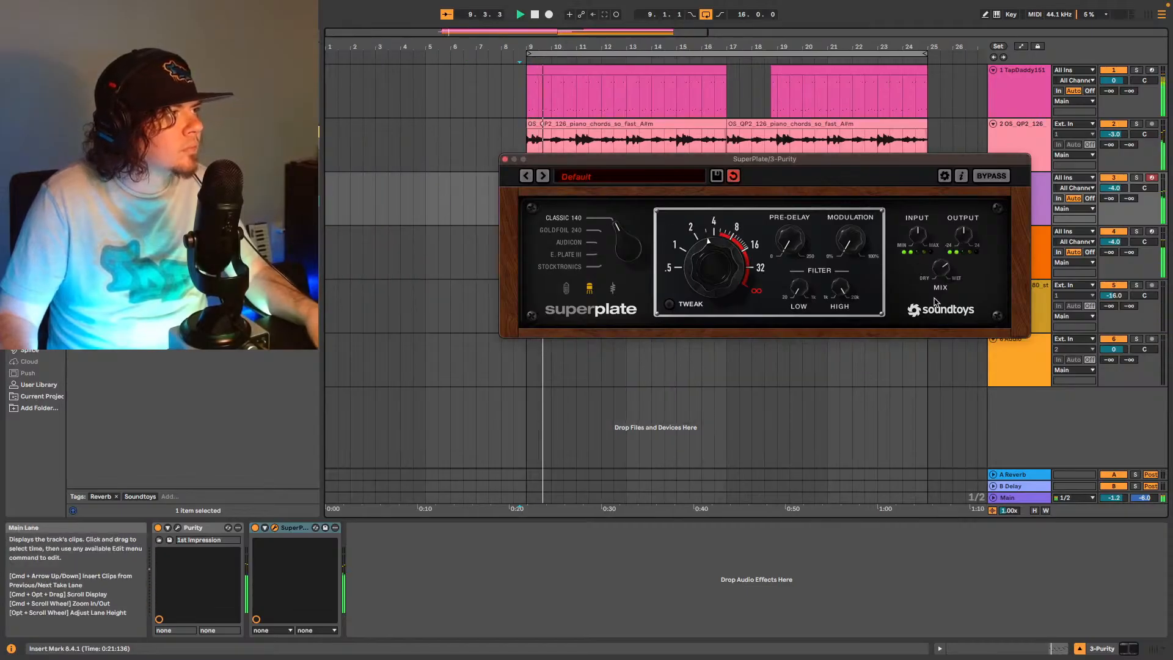
left_click(542, 176)
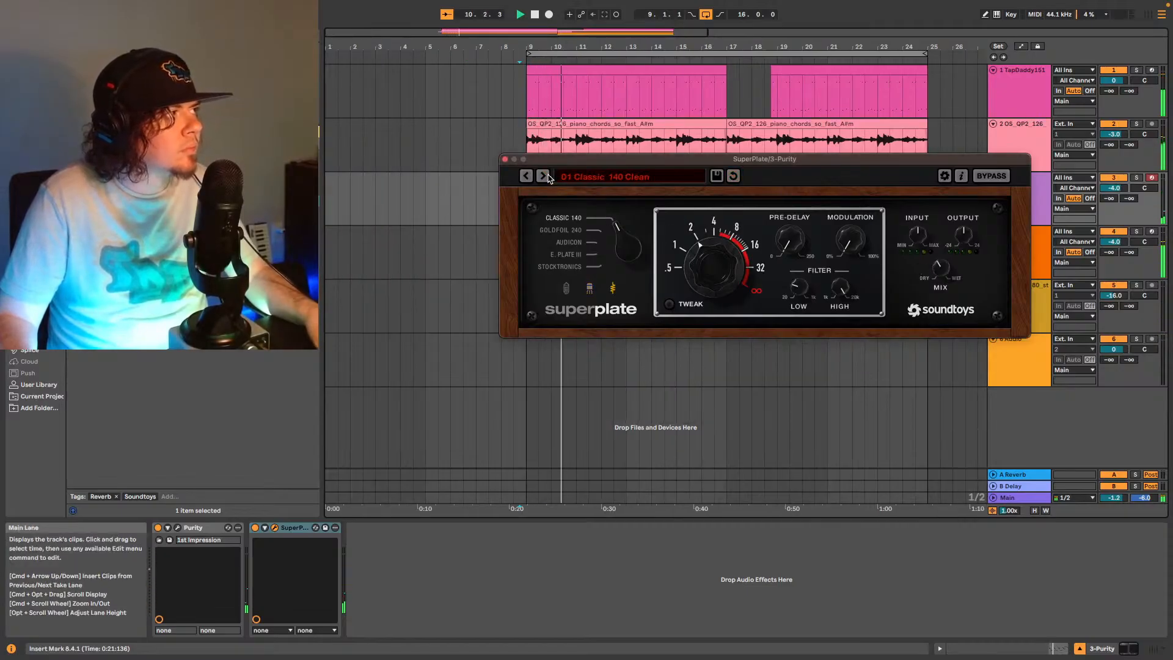
left_click_drag(942, 267, 946, 259)
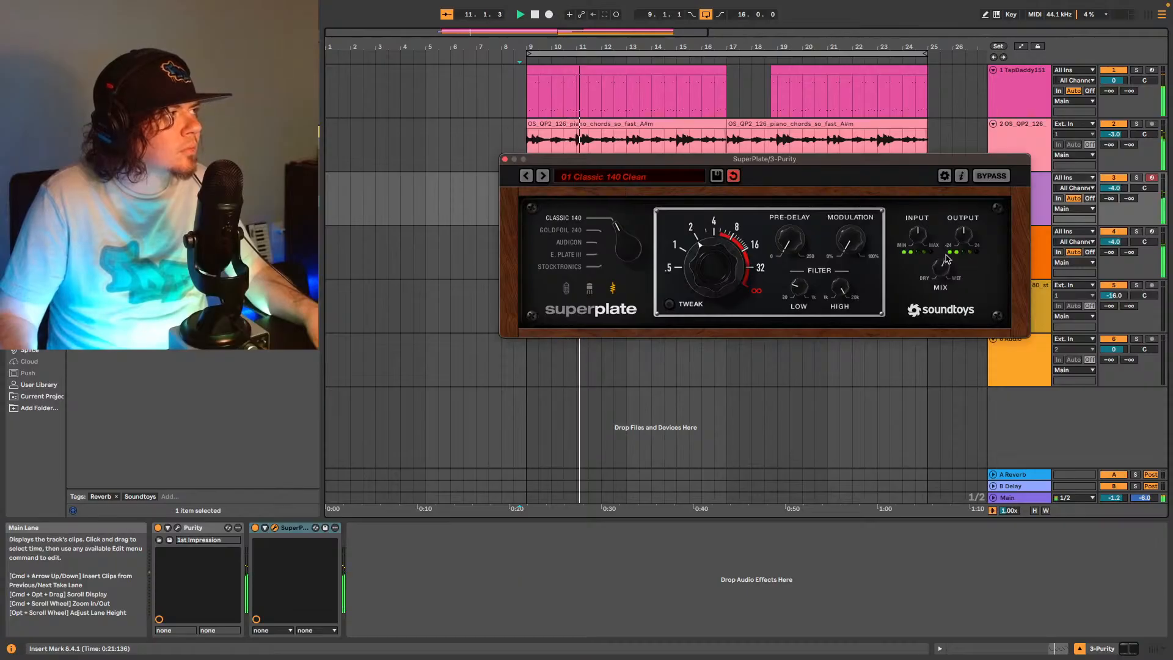
left_click(543, 176)
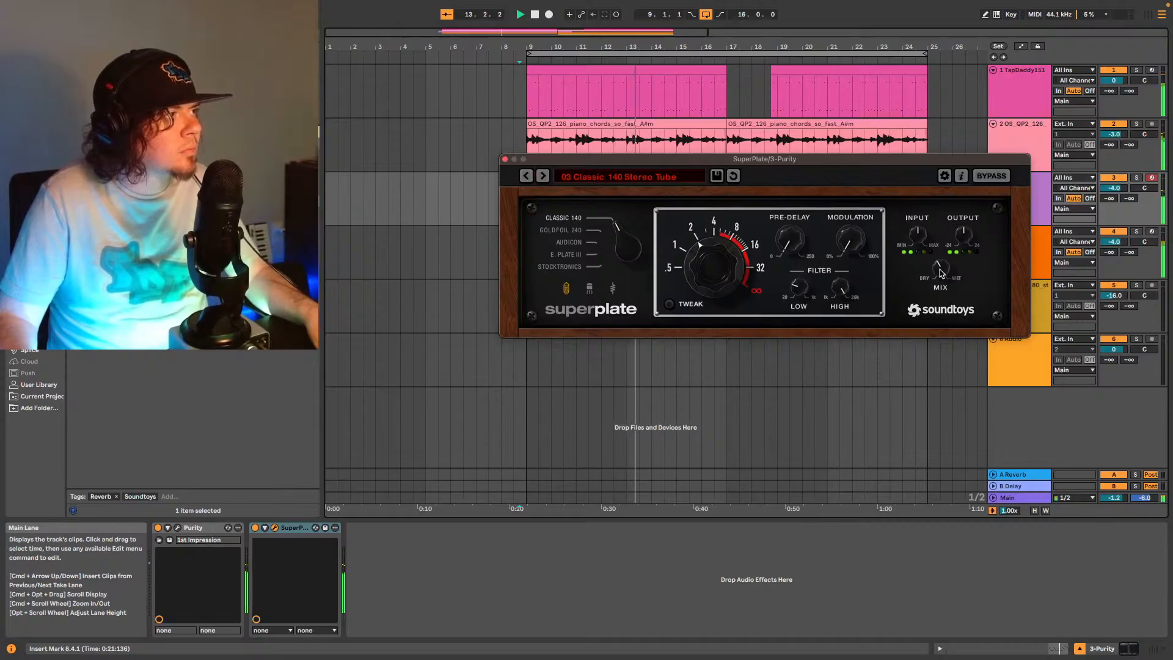
left_click_drag(941, 273, 949, 250)
key("space")
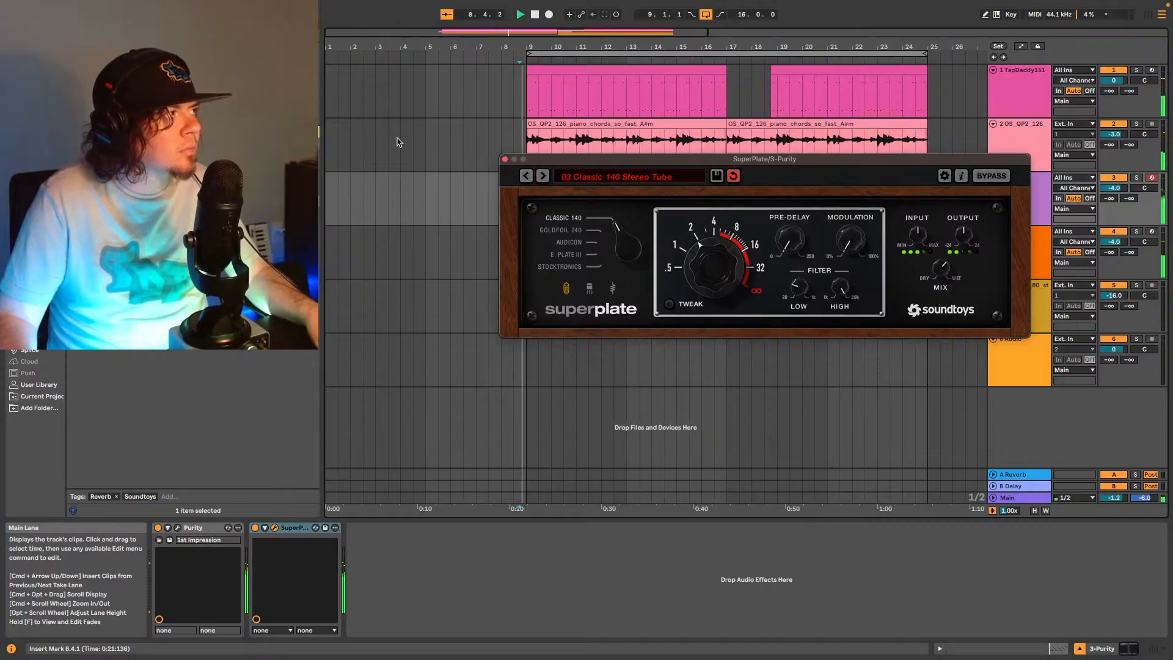
Choose the 05 Goldfoil preset in SuperPlate, raise its mix slightly, and close the reverb window.
left_click(542, 176)
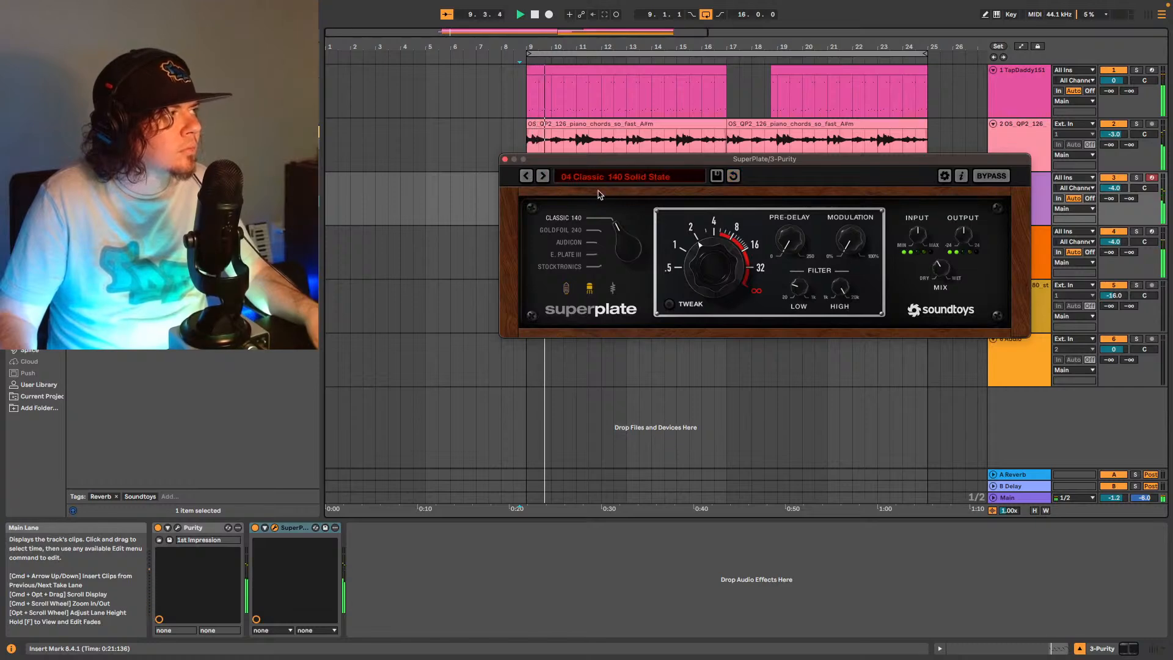
left_click(543, 177)
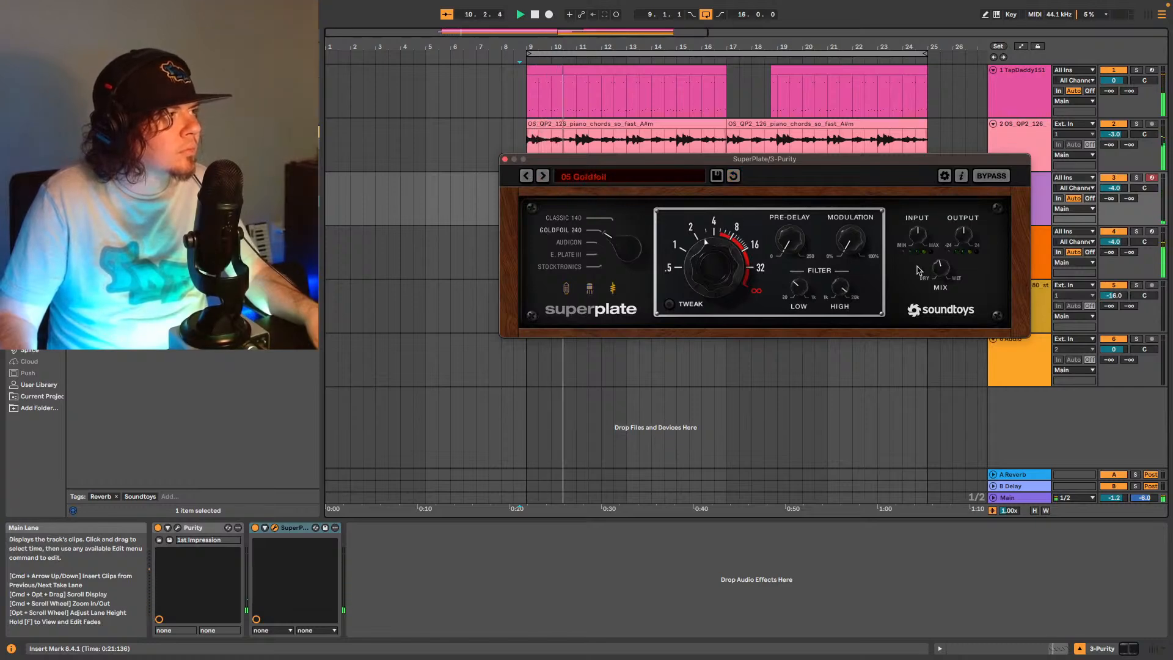
left_click_drag(944, 271, 946, 263)
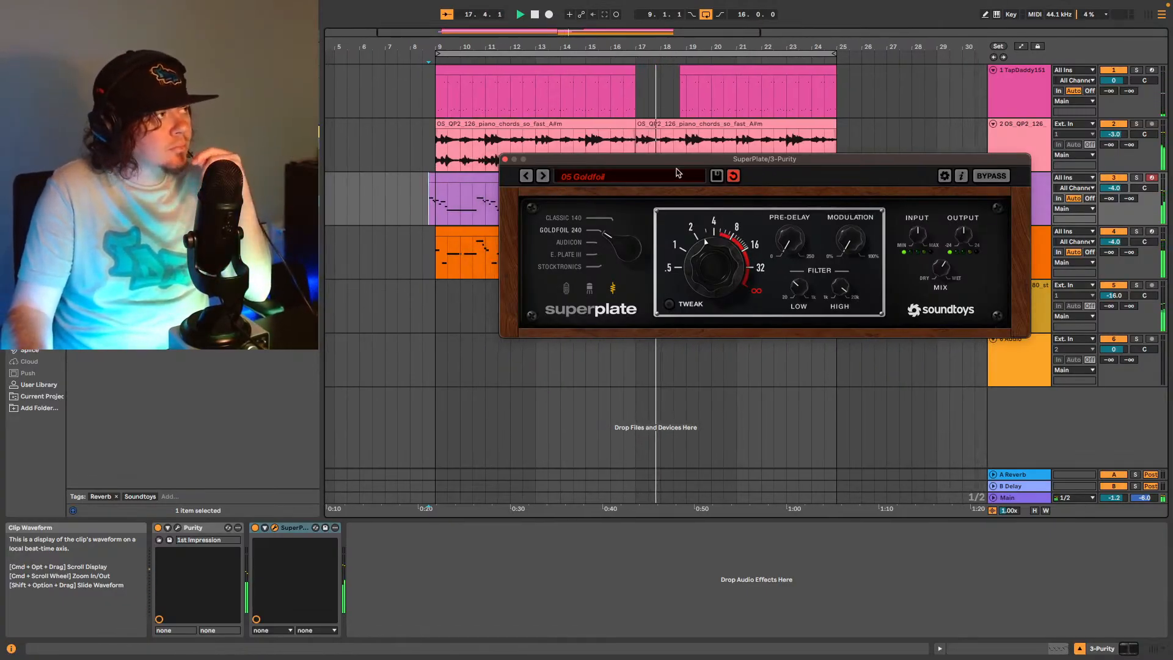
left_click(505, 159)
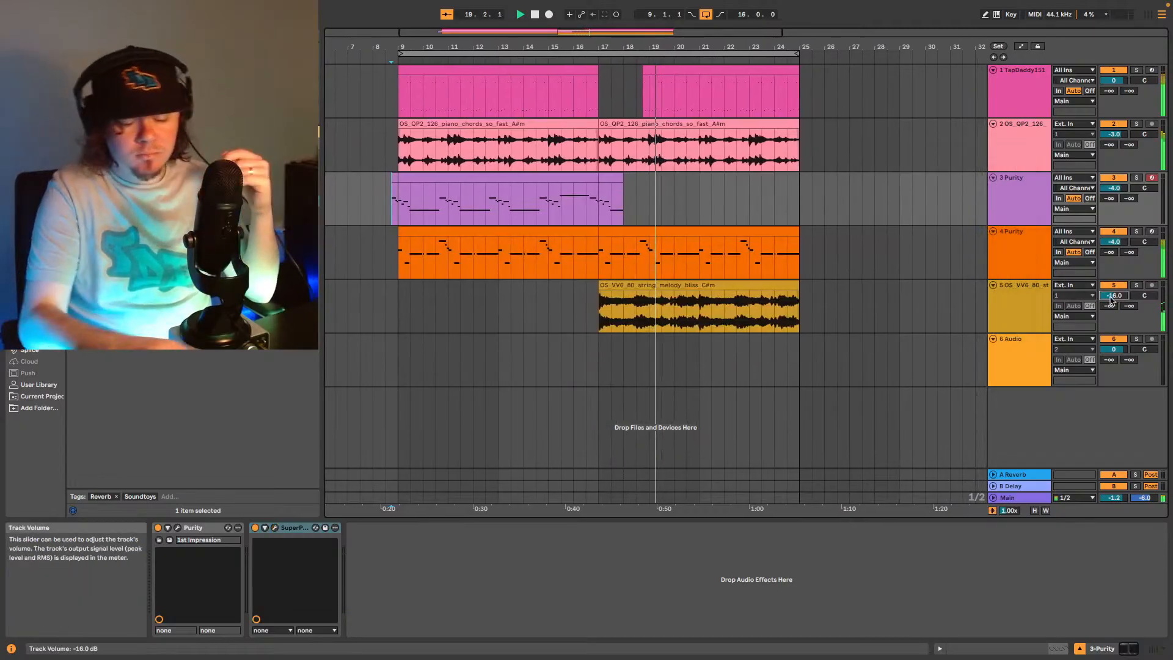
Lower the string melody track's volume to -18 dB.
key("Down")
key("Down")
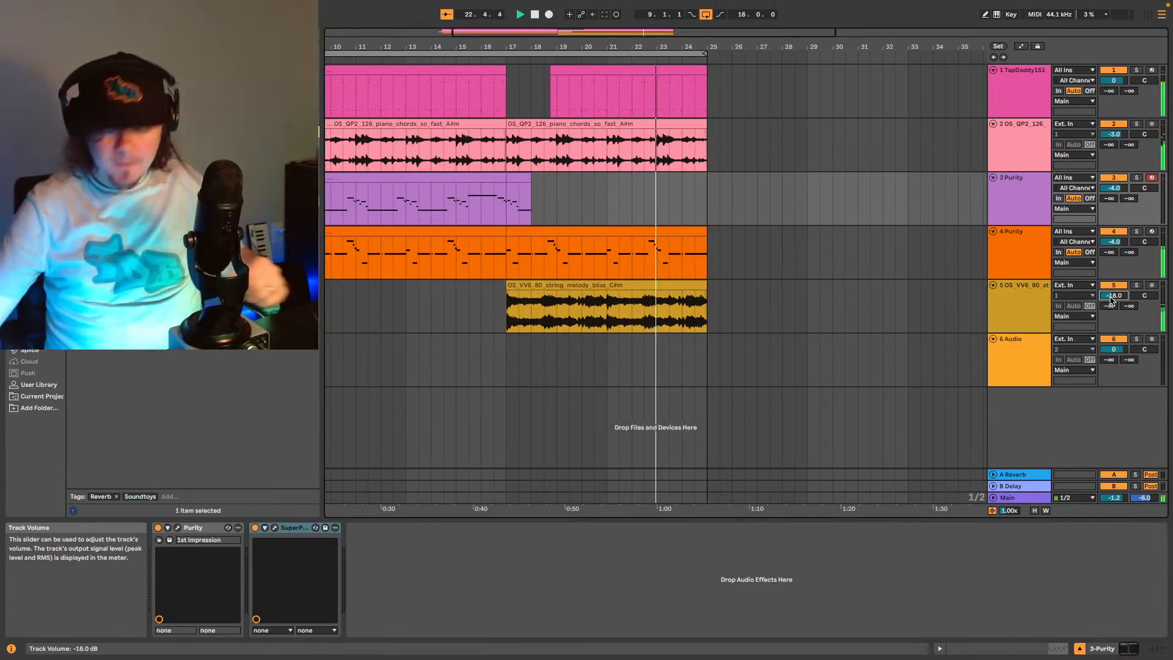
Create a new MIDI track below the string melody track and load the Purity instrument on it.
left_click(1017, 294)
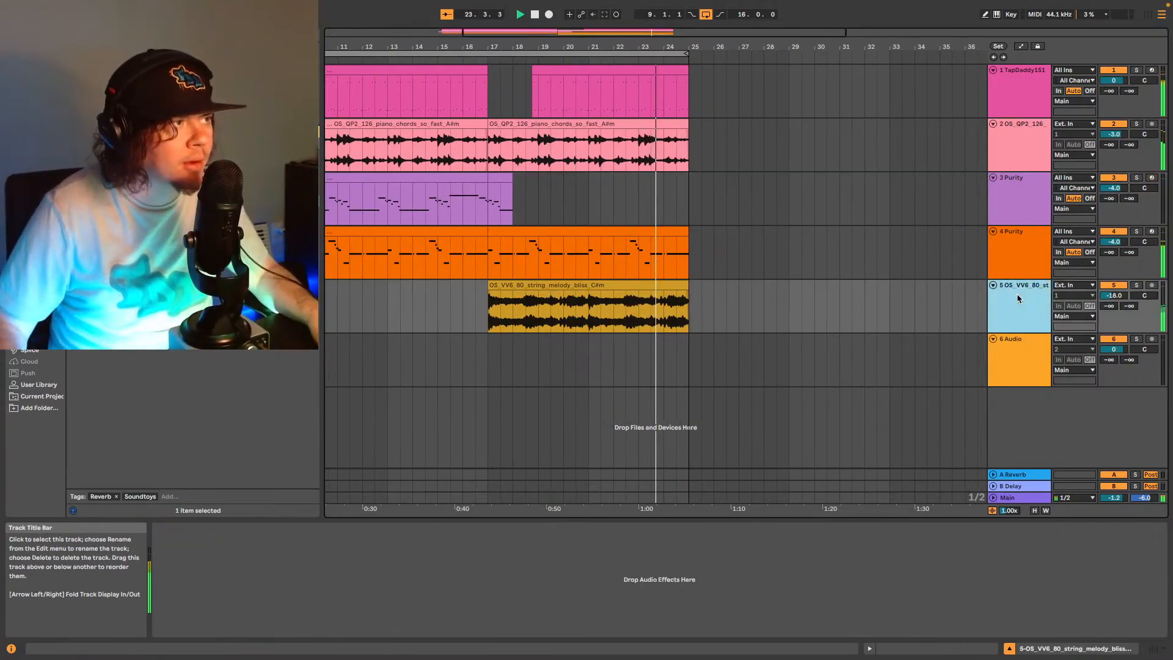
key("ctrl+shift+t")
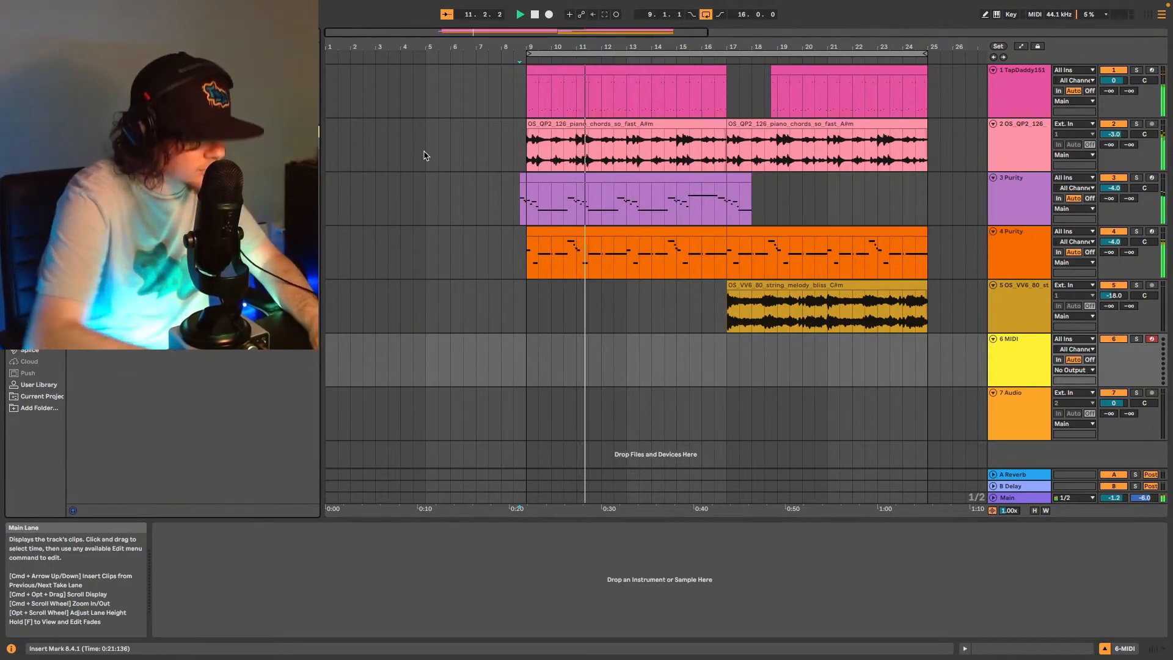
left_click_drag(159, 201, 649, 353)
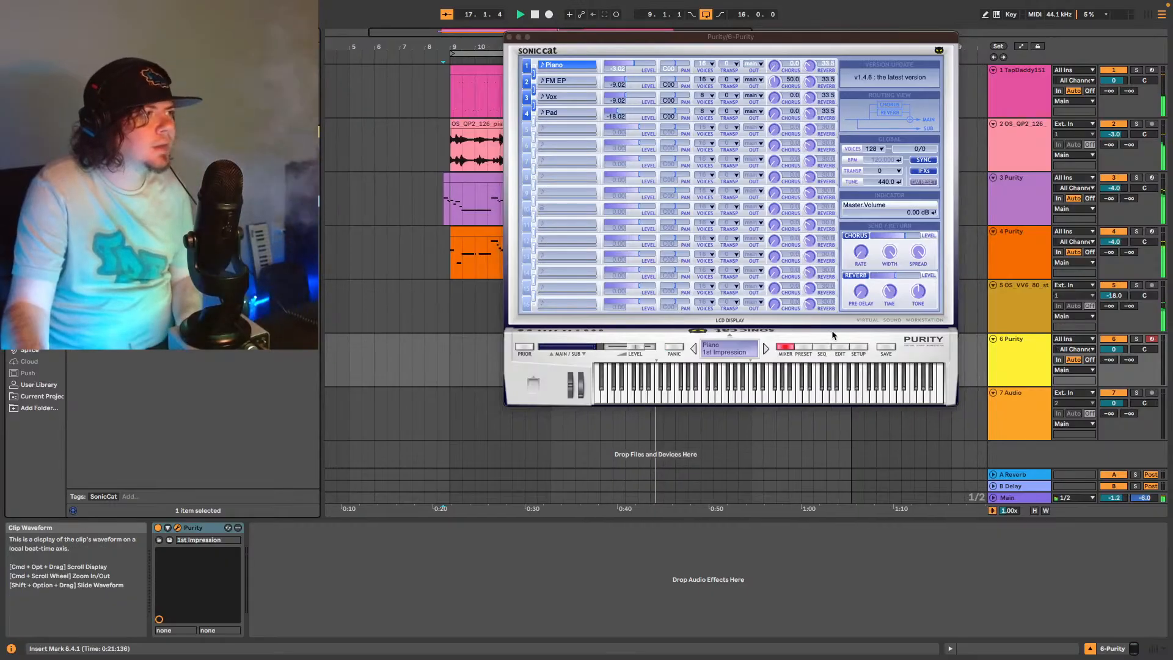
Load the Pingpong Piano preset in the new Purity, view its setup and edit pages, and hide the plug-in window.
left_click(808, 347)
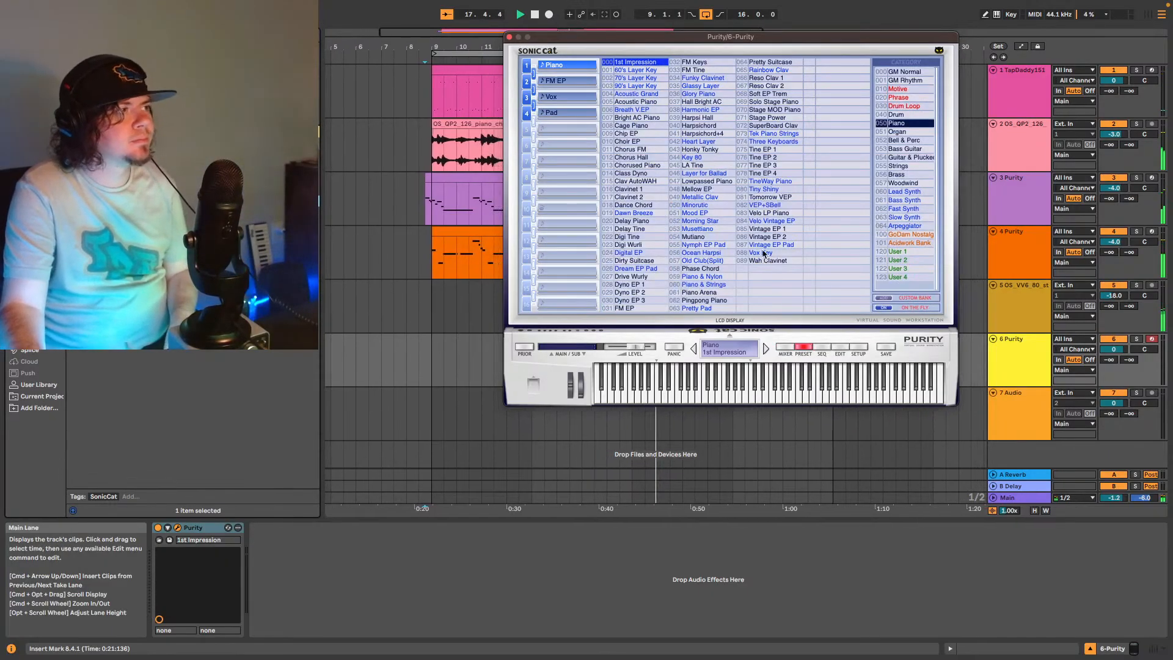
left_click(715, 301)
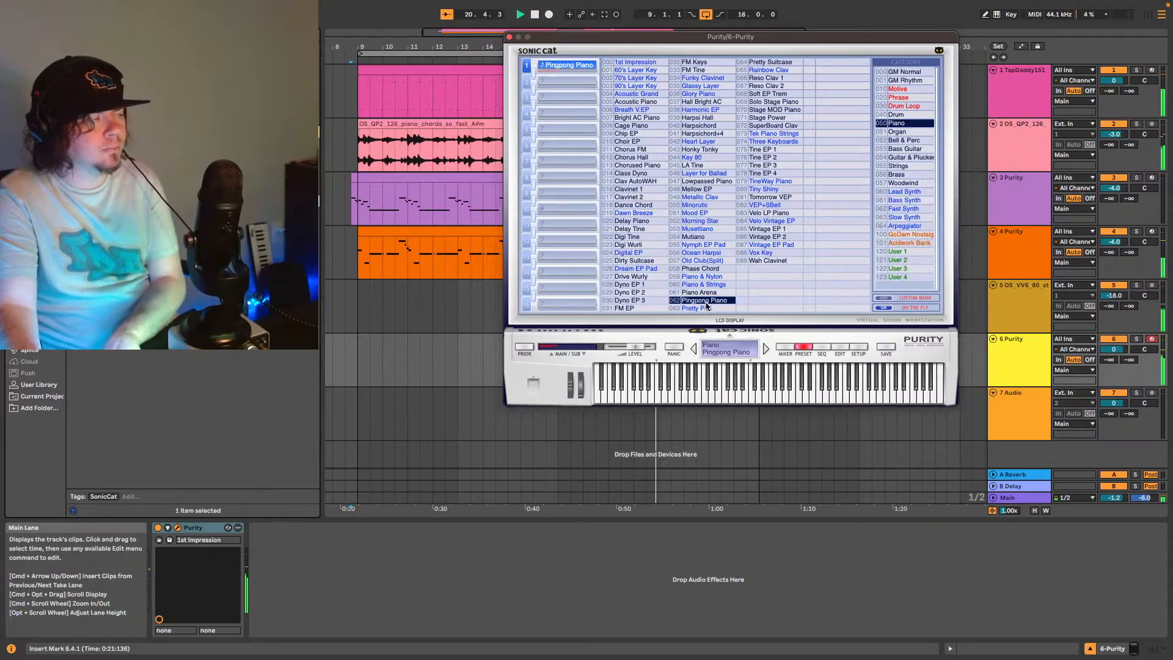
left_click(860, 347)
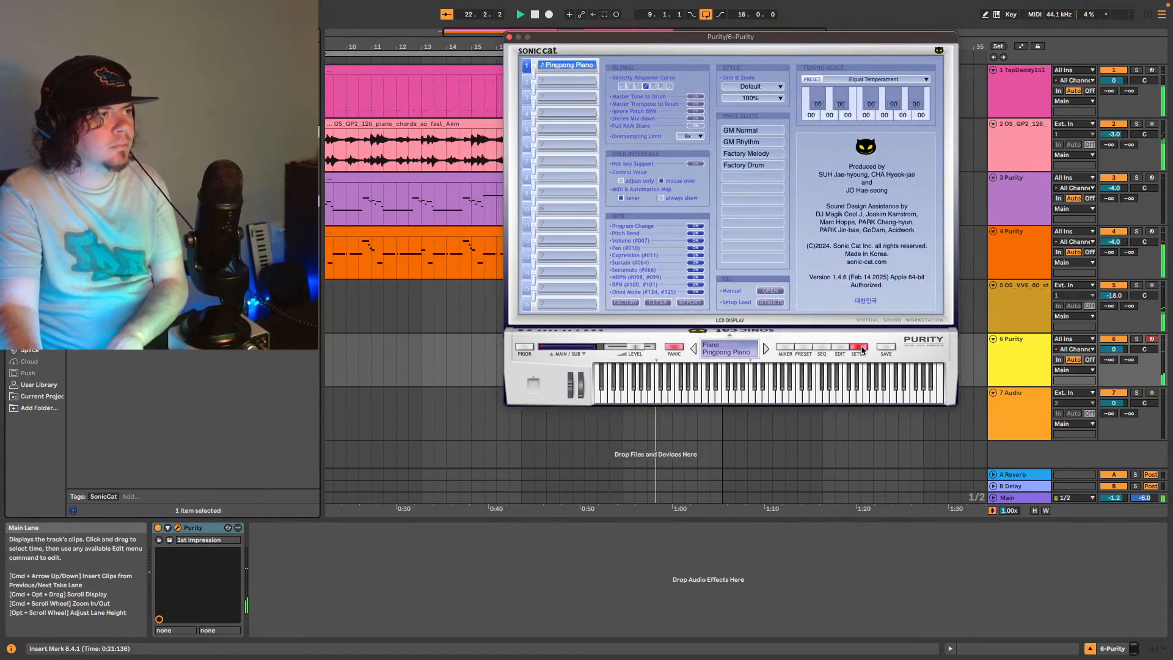
left_click(839, 346)
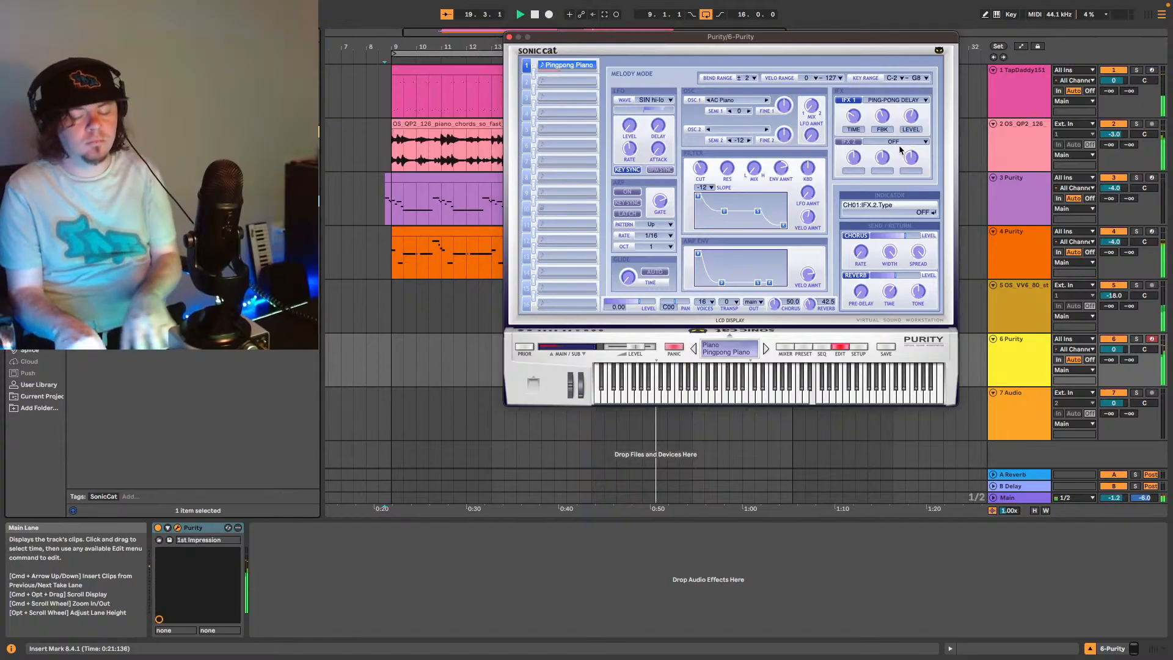
key("super+alt+p")
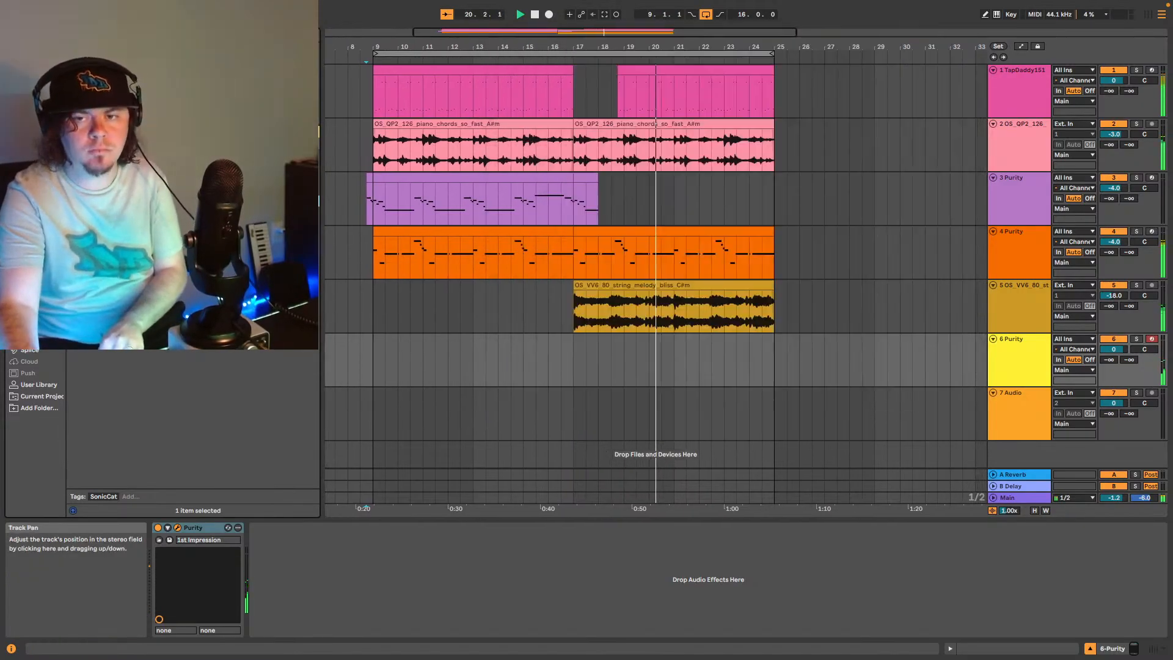
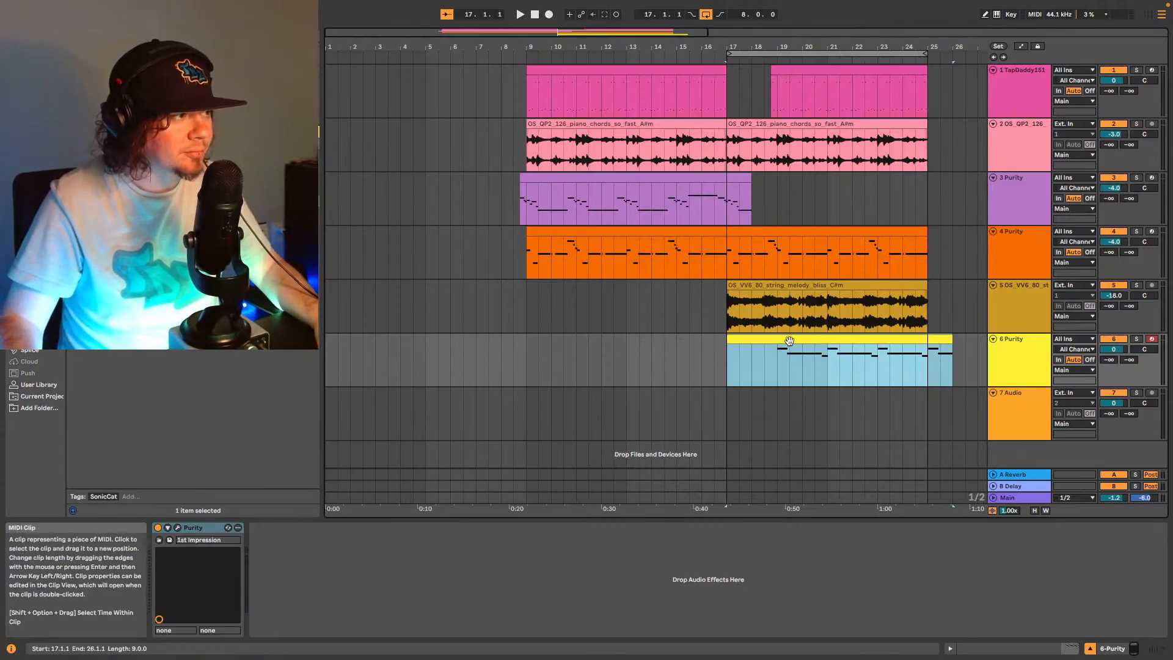
Open the notes of the track 6 Purity clip and play it from the note at clip position 57.1.1.
left_click(1070, 648)
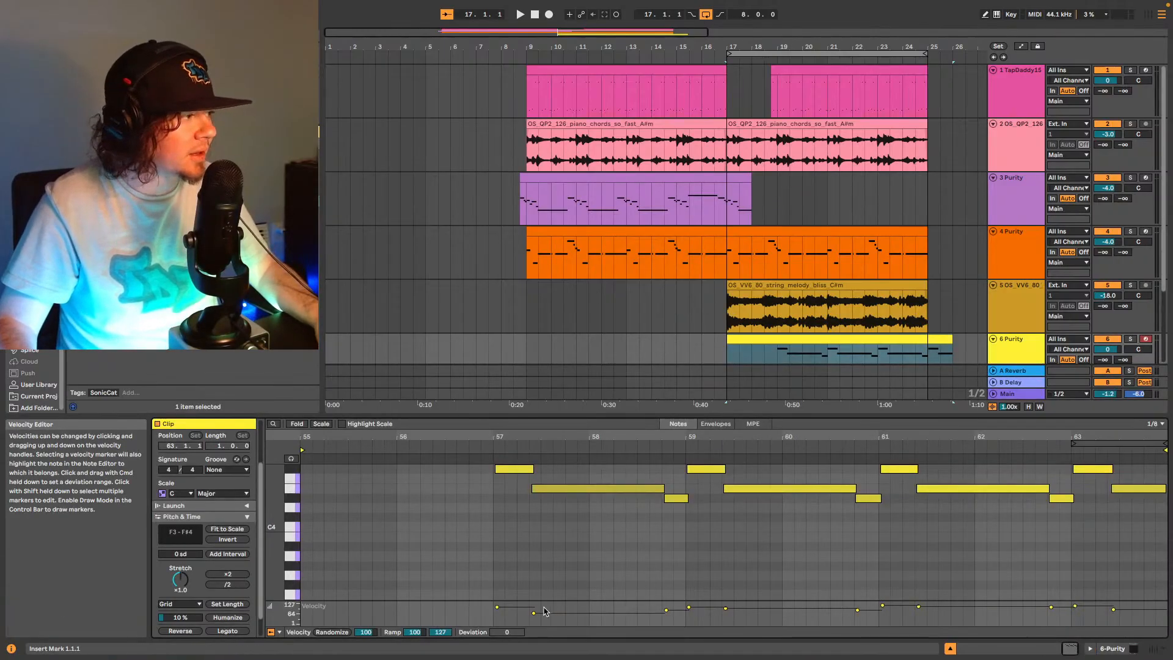
key("space")
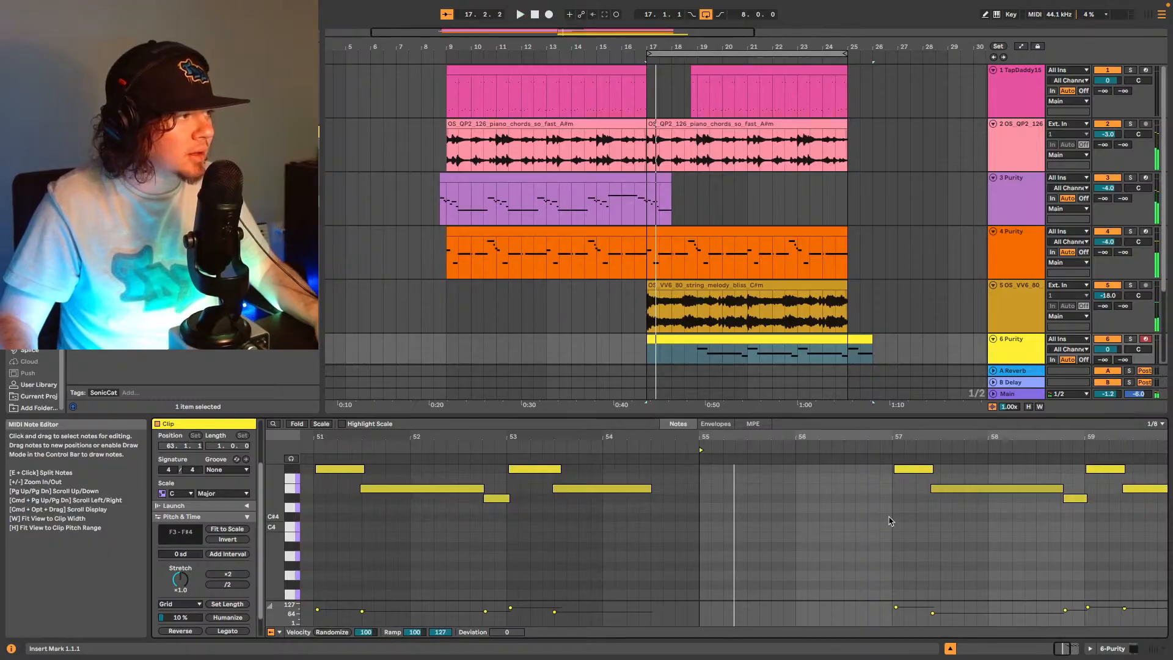
left_click(889, 518)
key("space")
left_click(885, 449)
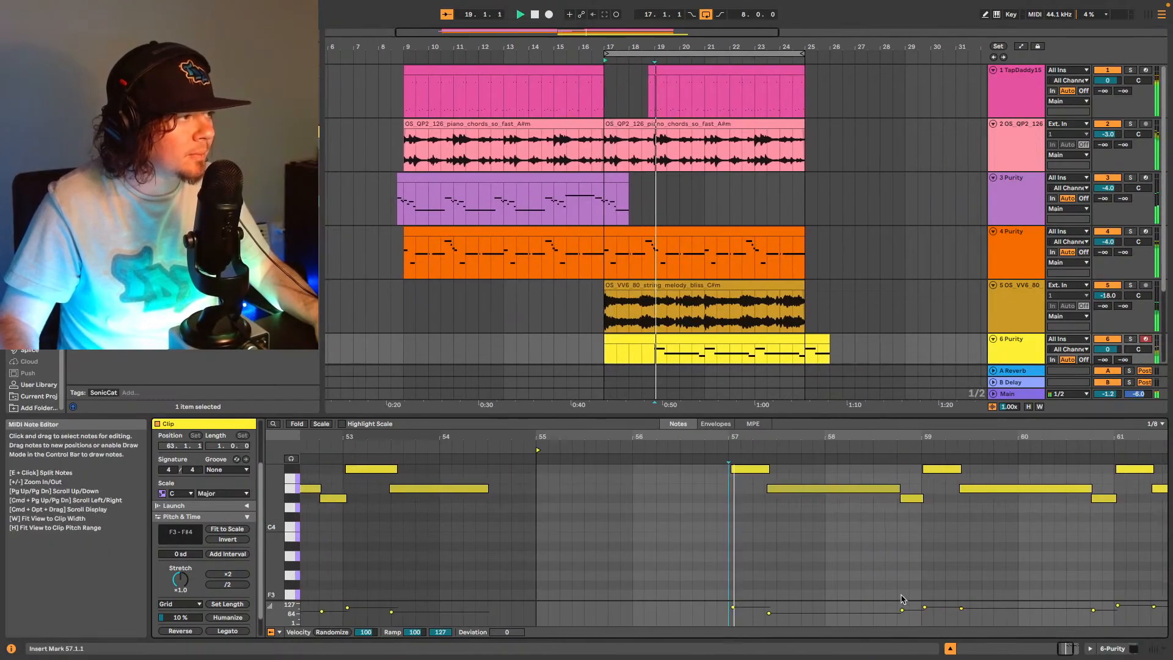
Set the velocity of the long E4 note at 57.2.3 in the track 6 clip to 80, auditioning the change.
key("space")
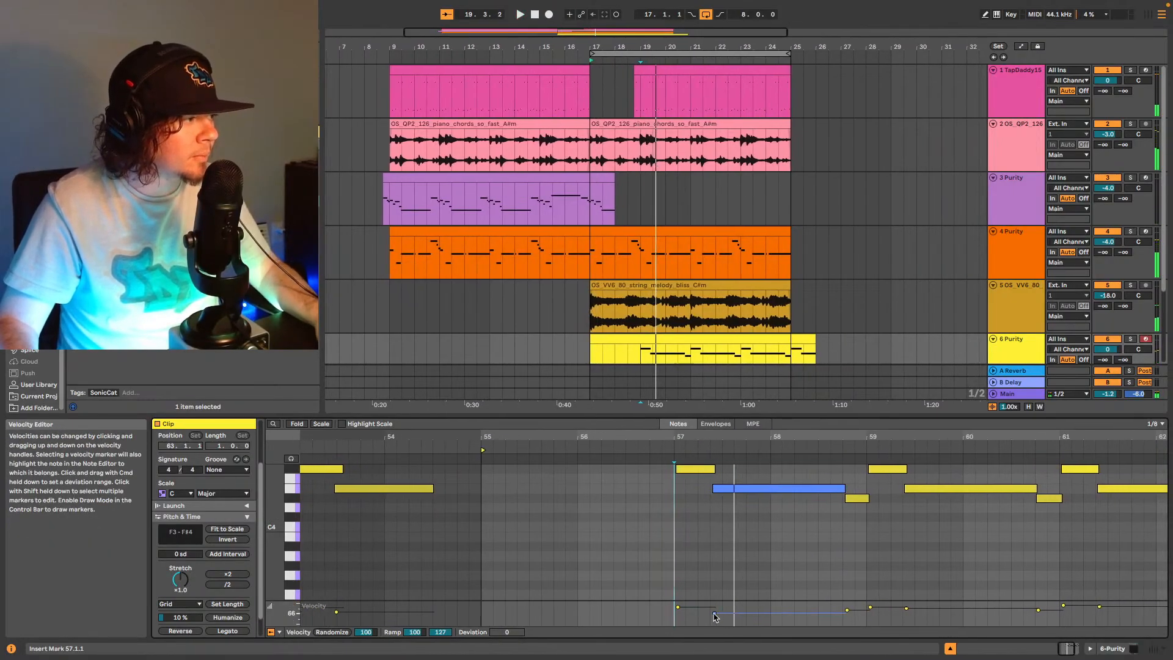
left_click_drag(714, 614, 714, 607)
key("space")
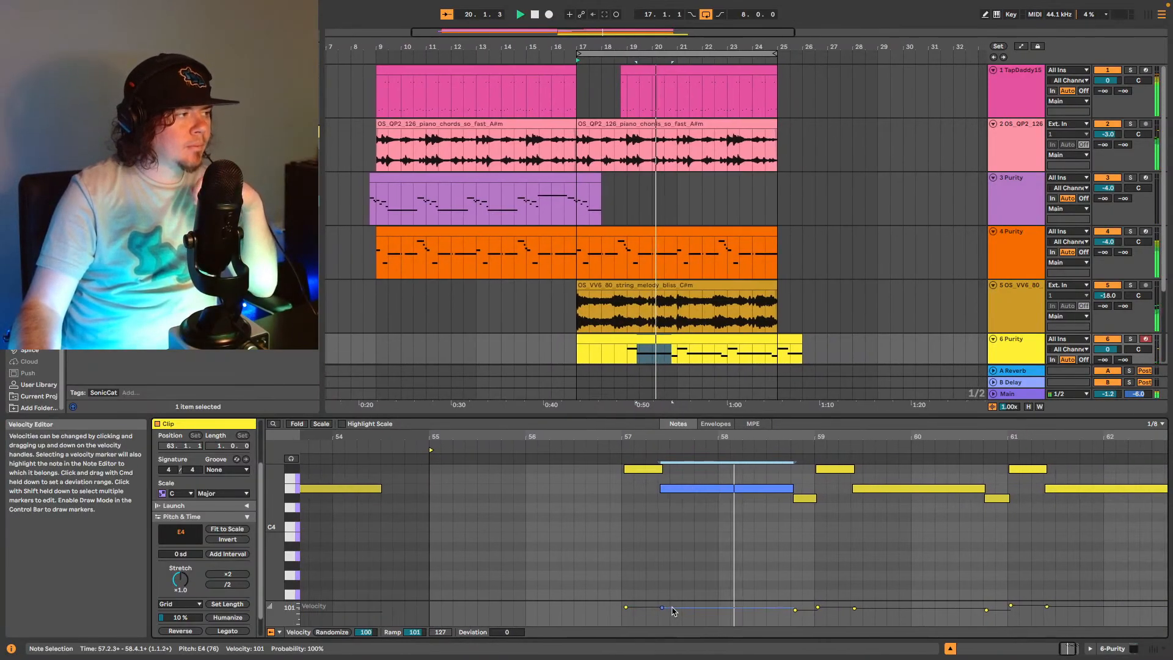
key("space")
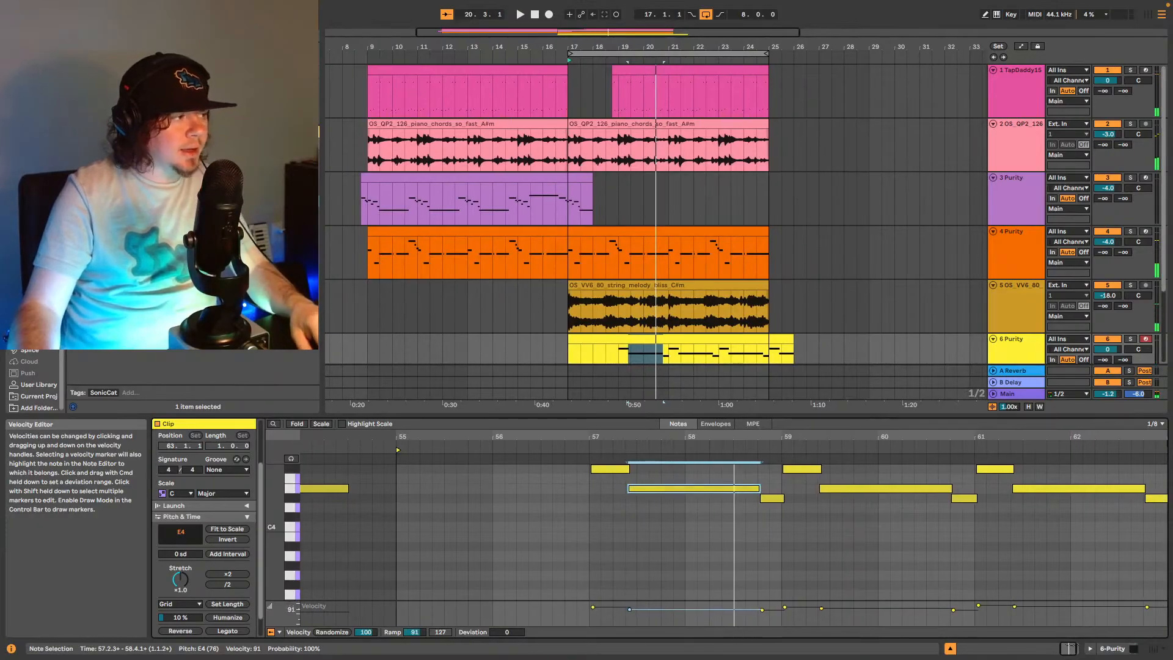
left_click(588, 445)
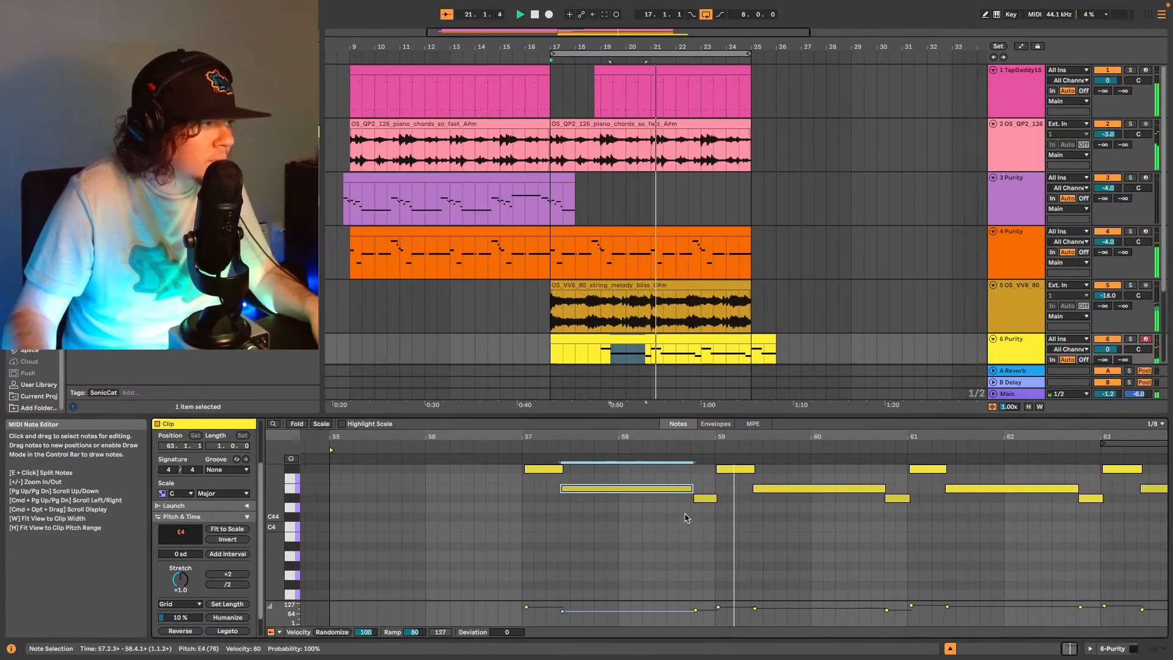
key("space")
Audition the track 6 phrase and check the velocities of the D#4 note at 58.4.1 and the three notes starting at bar 61.
left_click(675, 498)
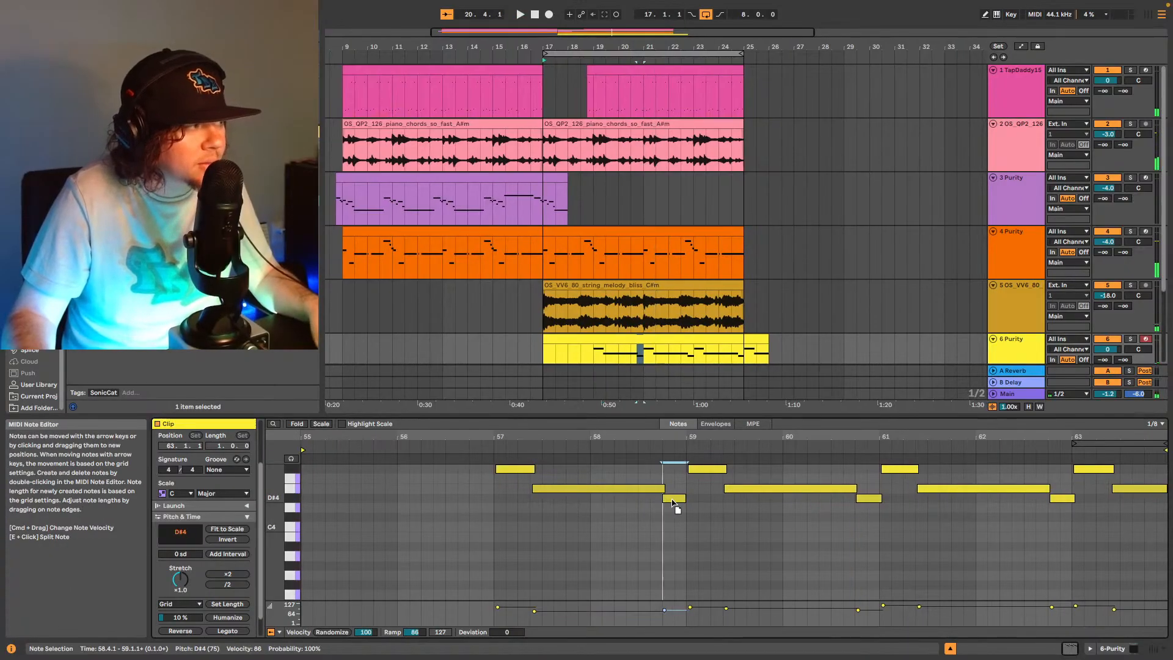
key("space")
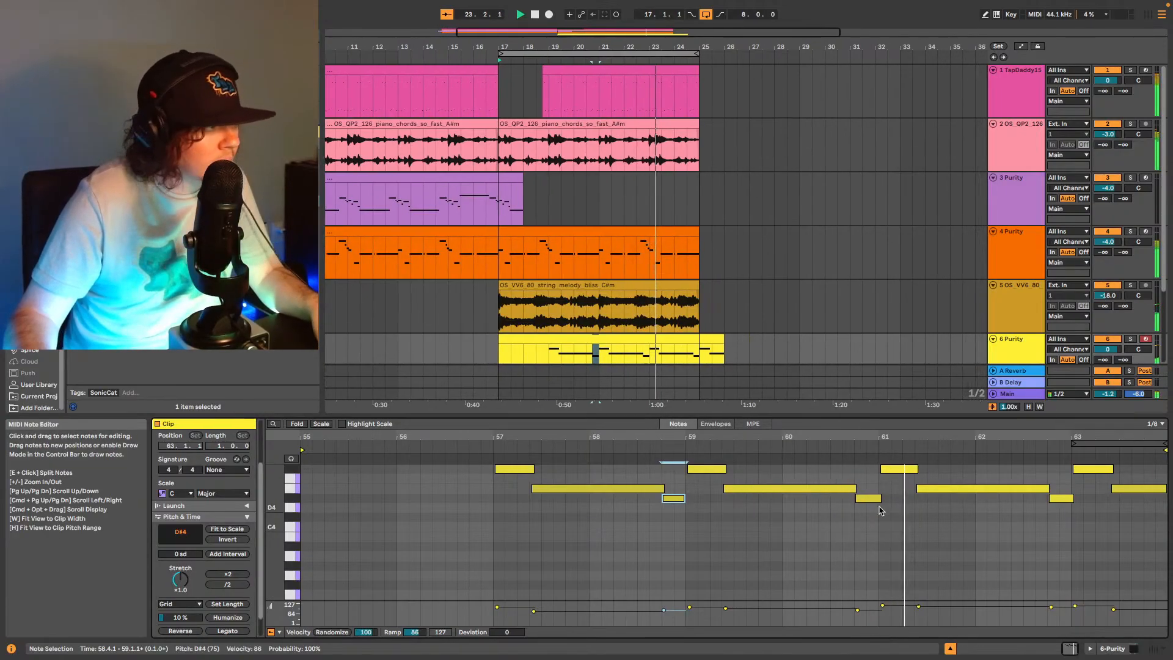
left_click(882, 606)
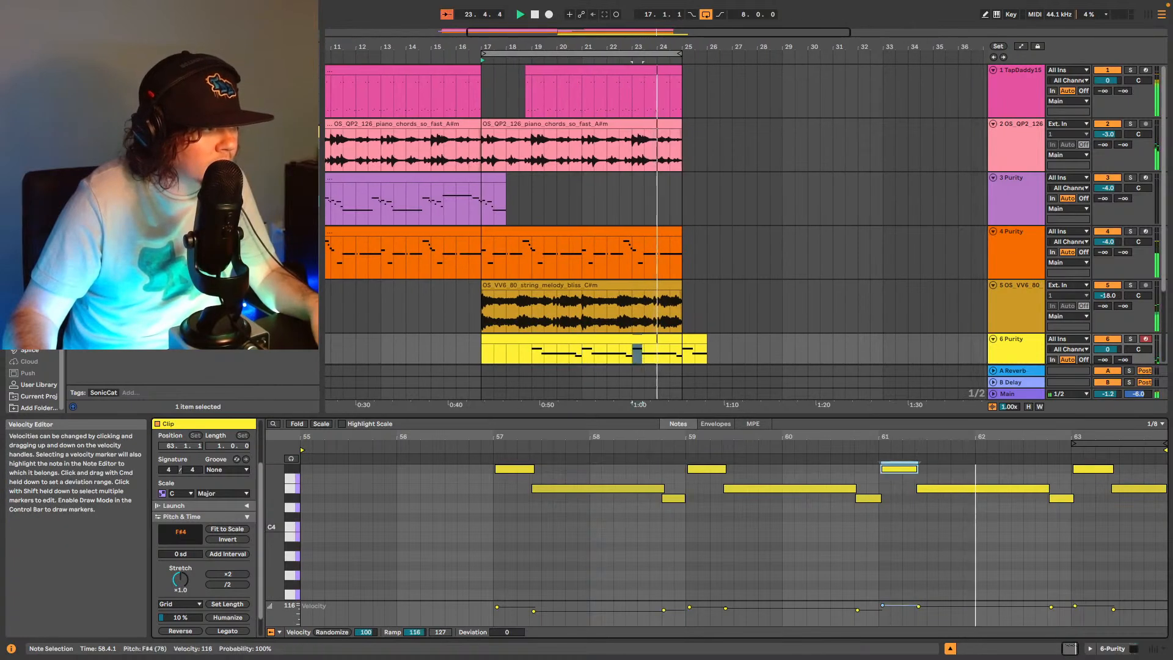
left_click(918, 606)
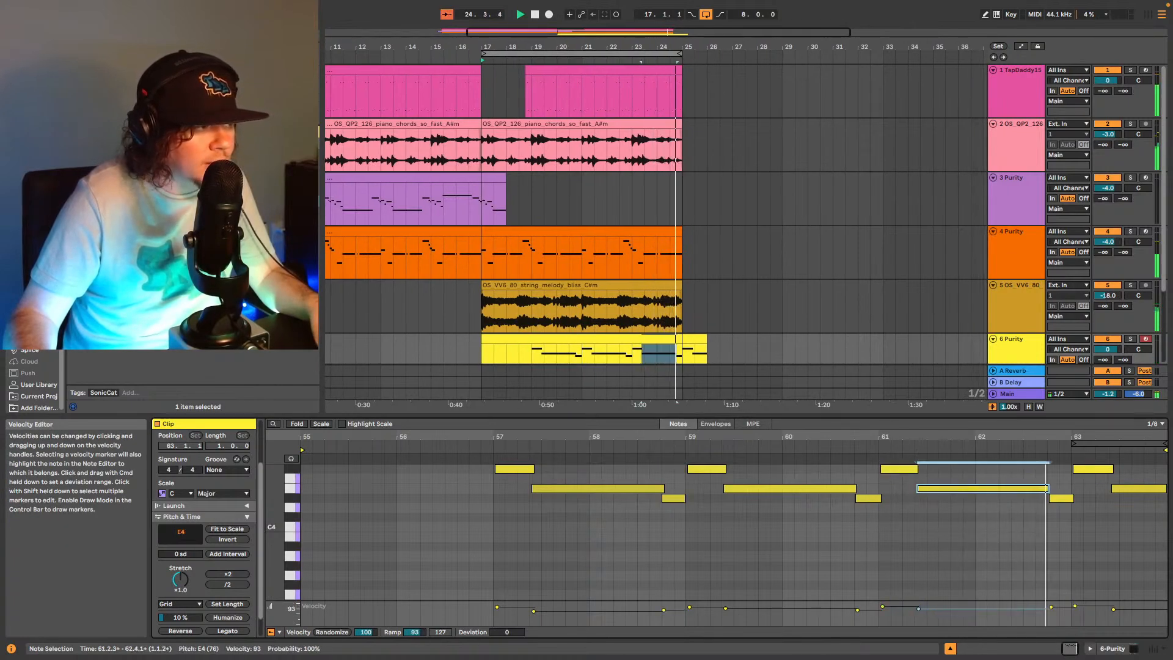
left_click(1051, 606)
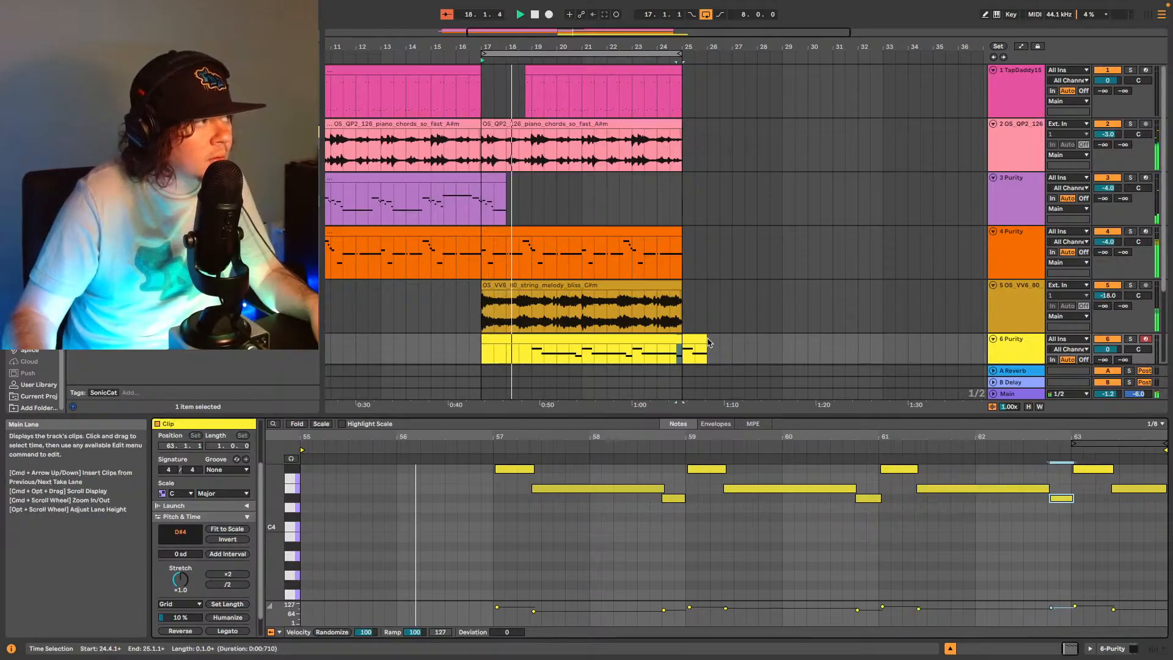
Trim the end of the track 6 Purity clip back to bar 25.
left_click_drag(707, 338, 683, 338)
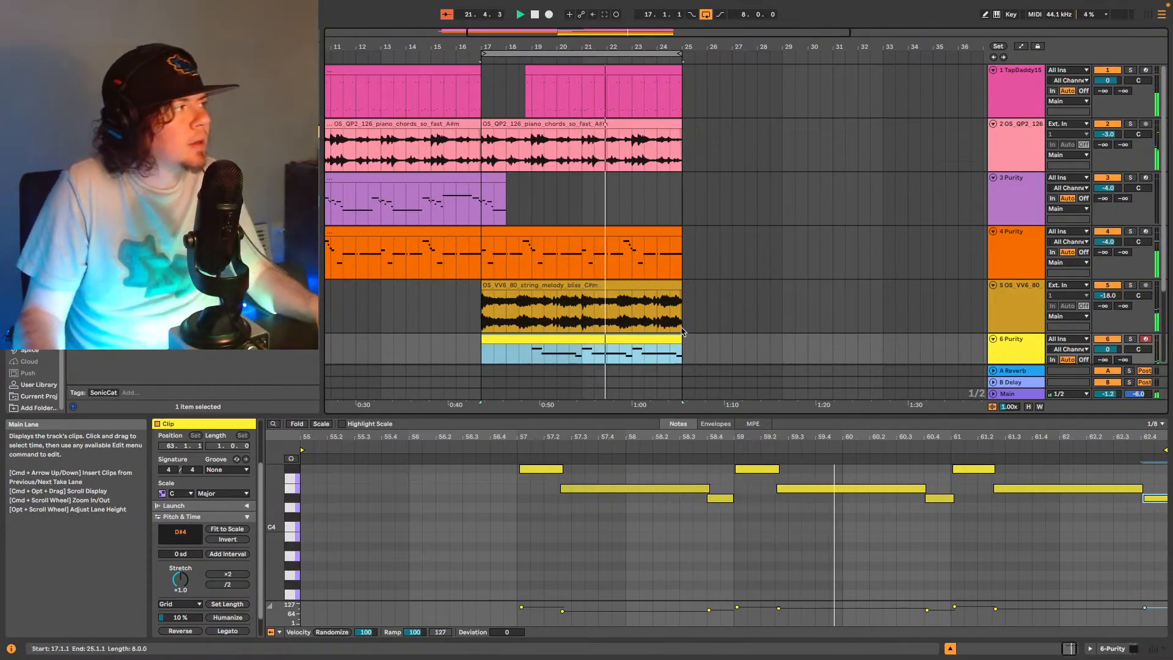
key("space")
scroll(703, 281, "down", 2)
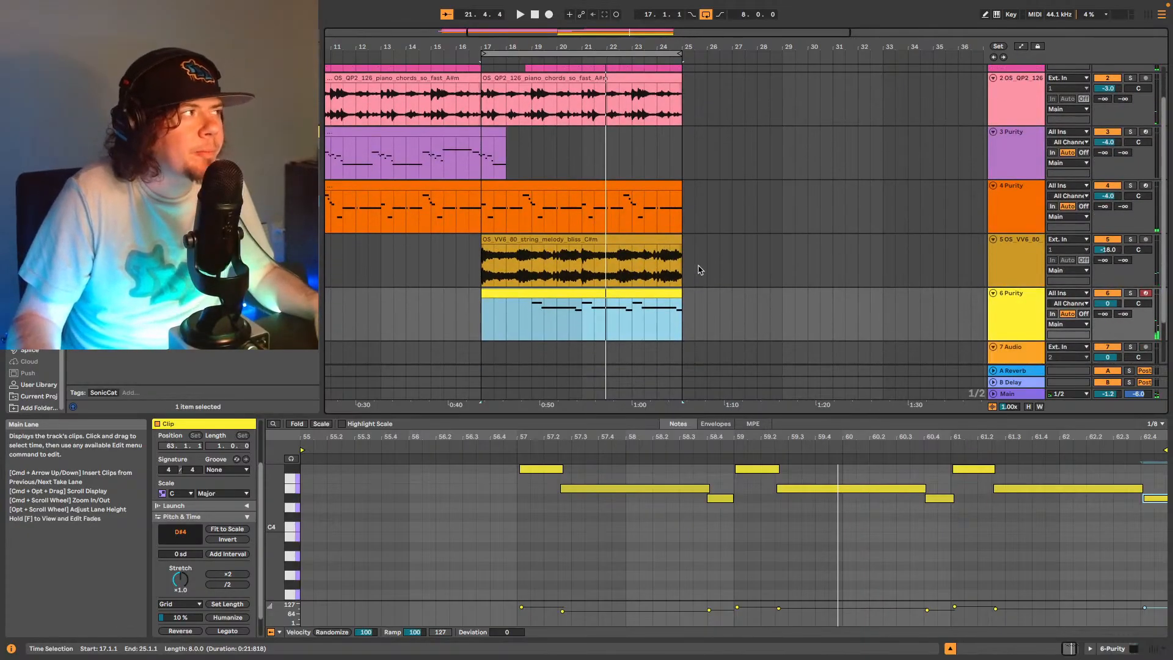
Open the Purity instrument on track 6, examine its ping-pong delay feedback and level during playback, and close the plug-in window.
left_click(1023, 311)
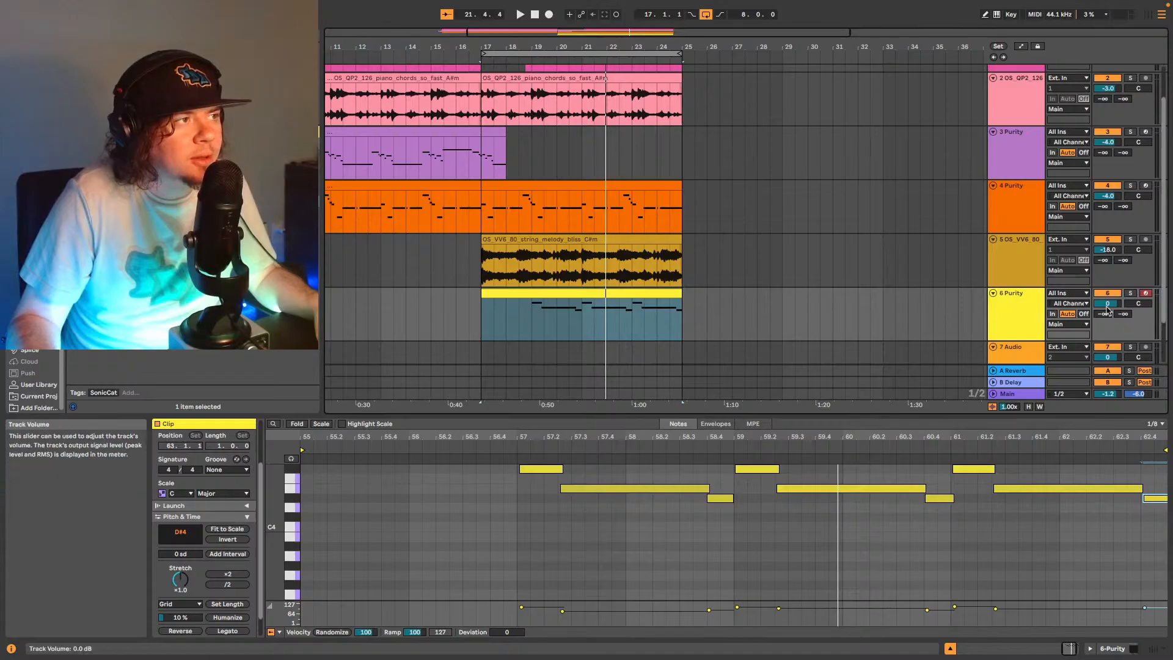
left_click(1112, 647)
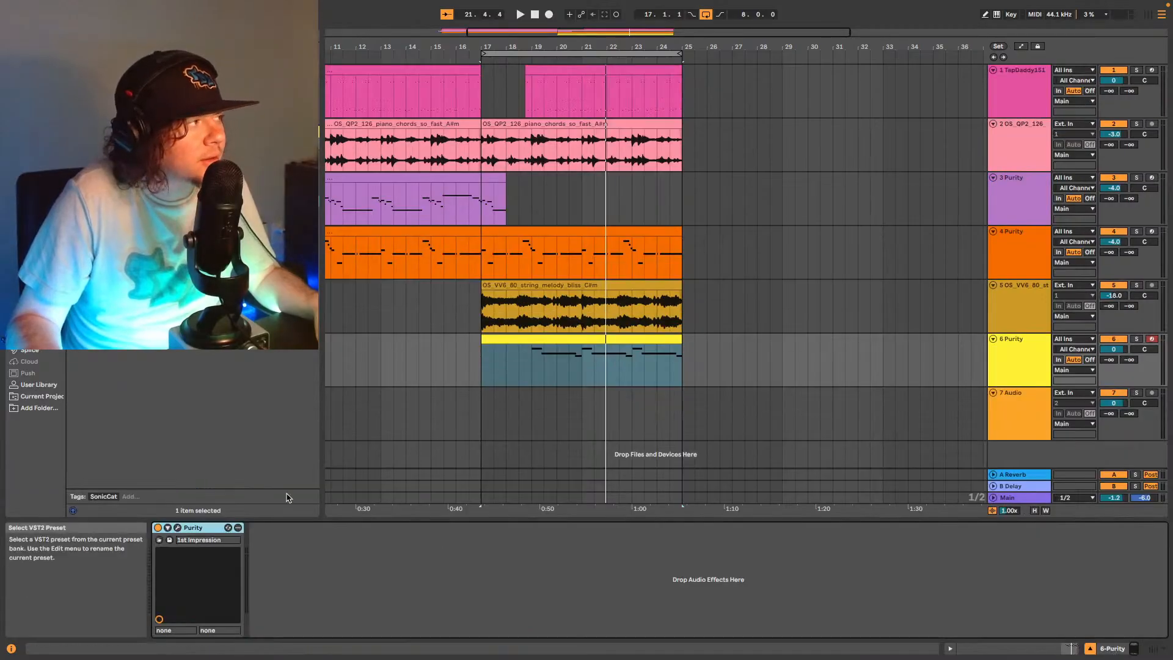
left_click(177, 527)
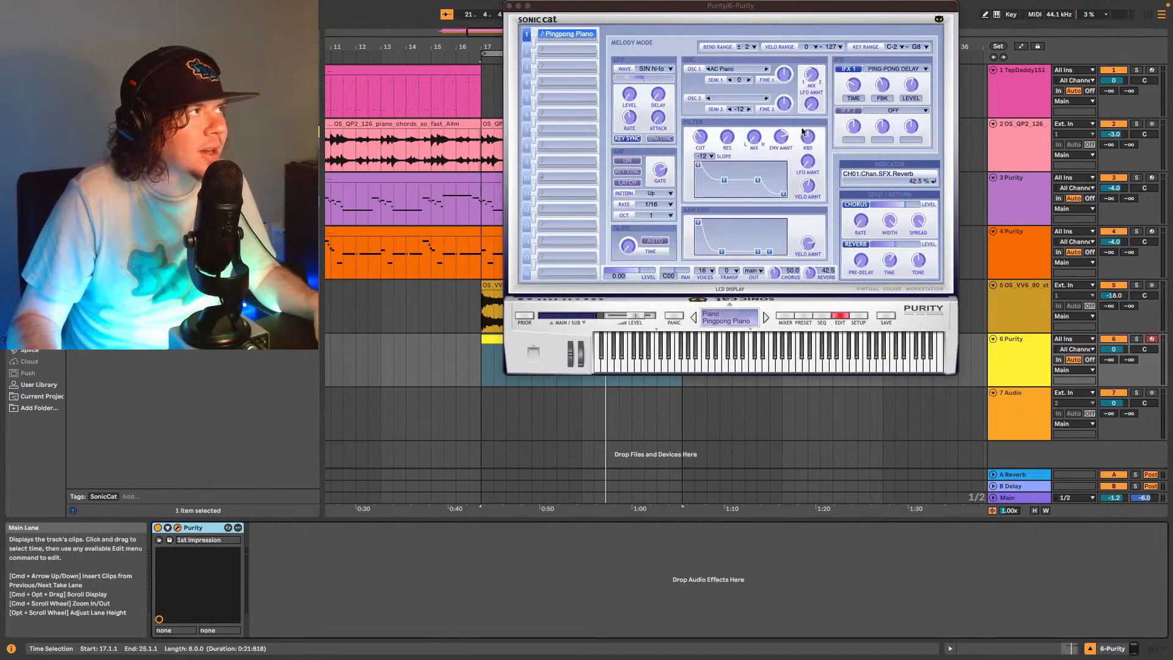
left_click_drag(821, 5, 826, 104)
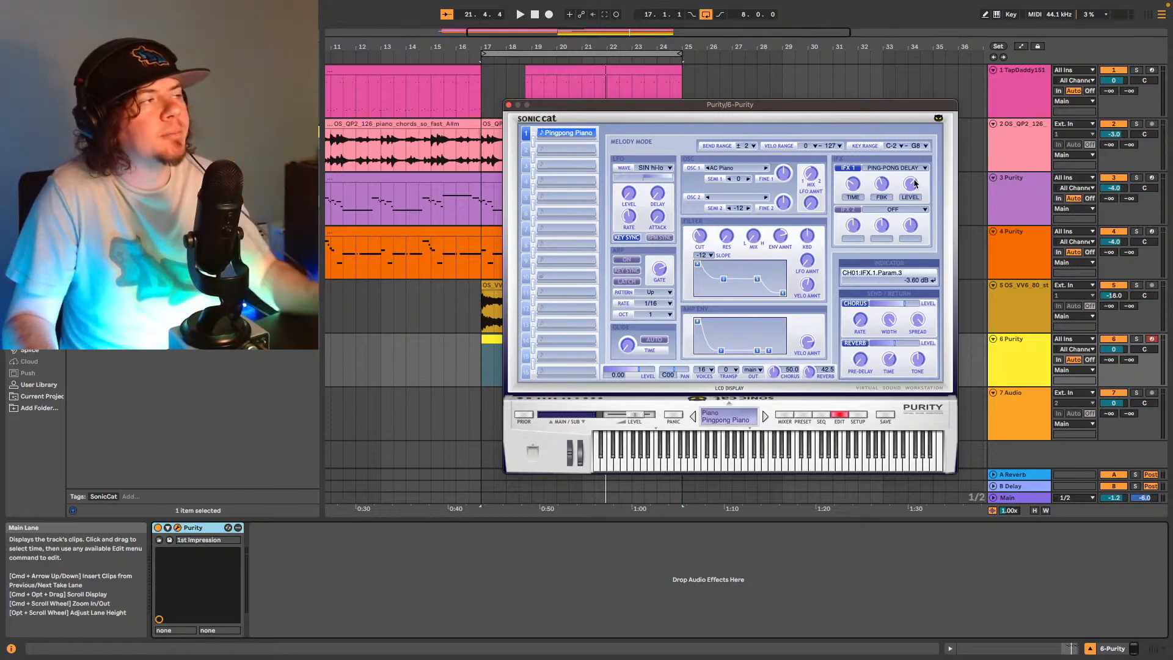
key("space")
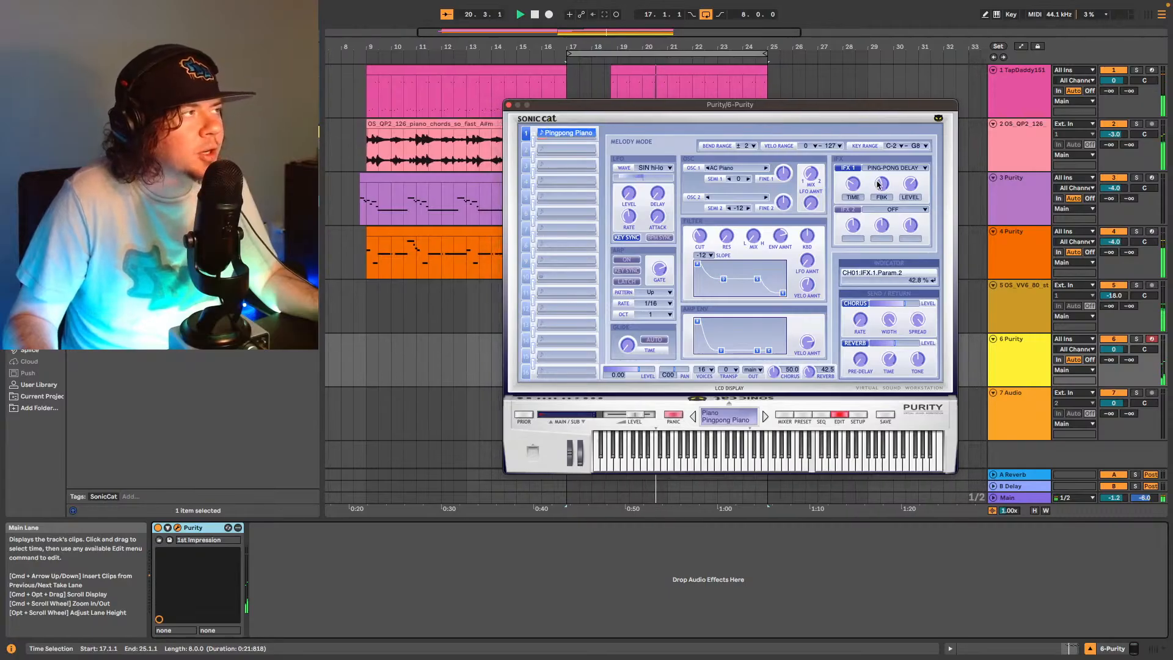
left_click(509, 105)
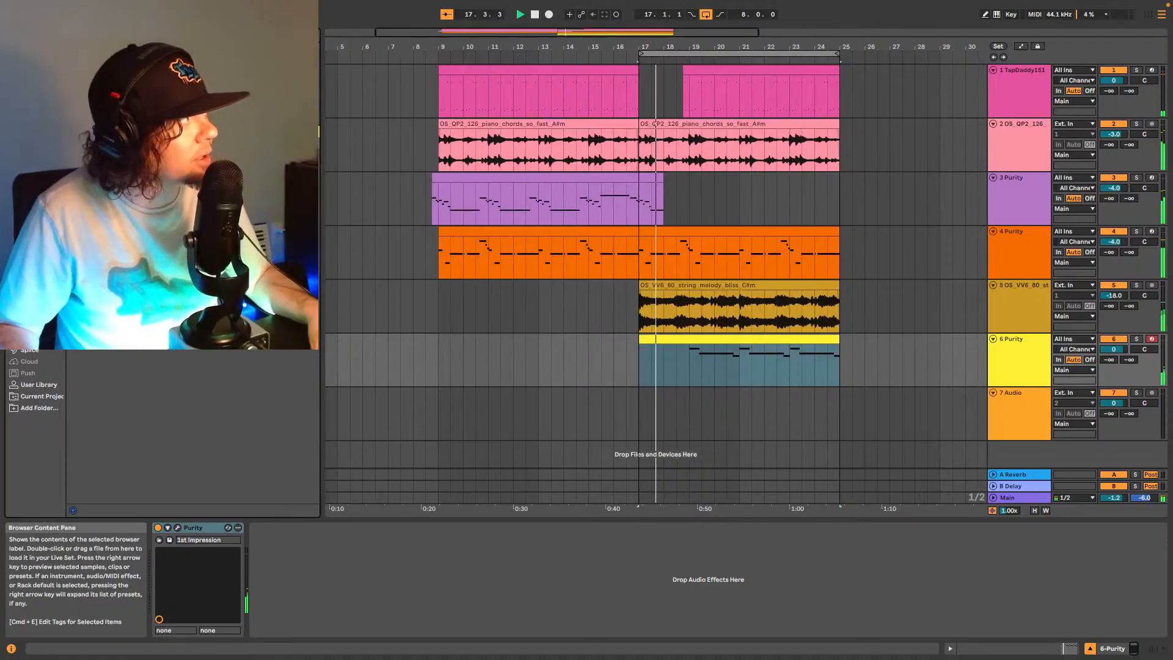
Add the UADx 1176 FET Compressor after Purity on track 6 and audition it.
left_click_drag(298, 507, 353, 541)
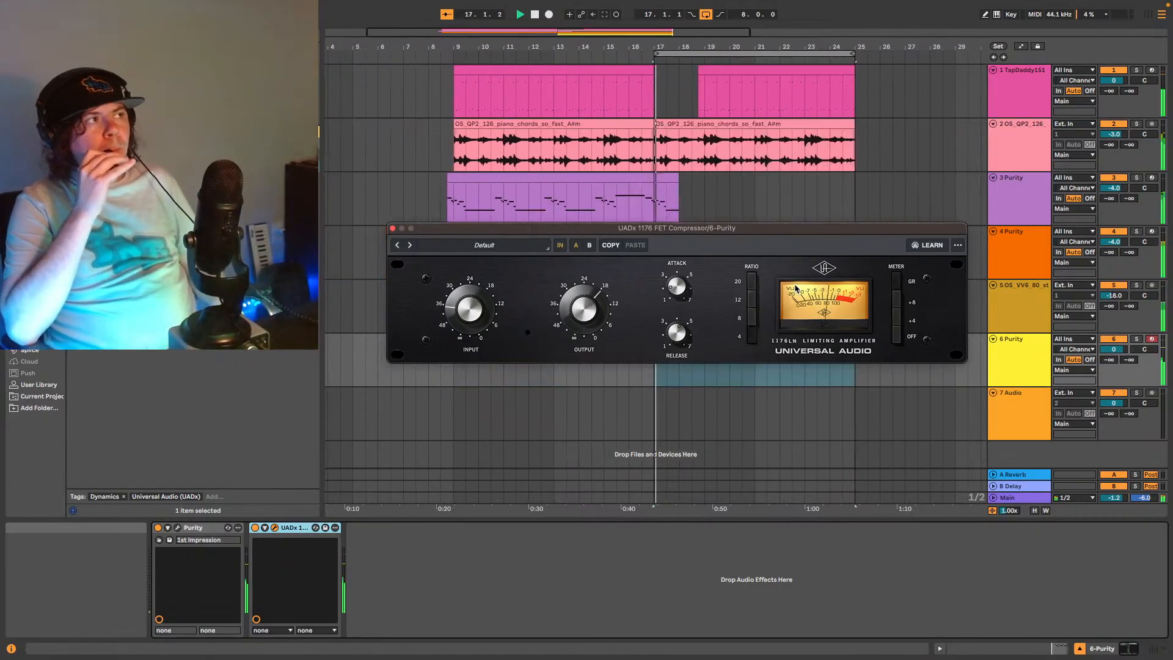
key("space")
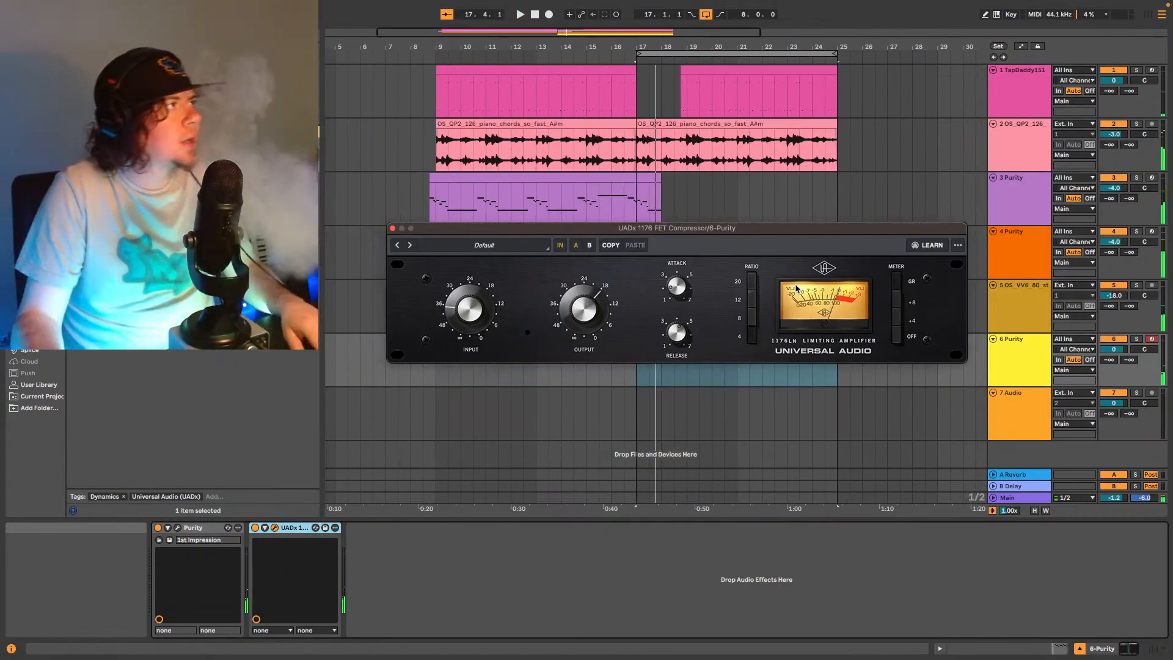
Turn off the arrangement loop, close the compressor window and play from the start of the track 3 Purity clip at 8.4.1.
left_click(705, 15)
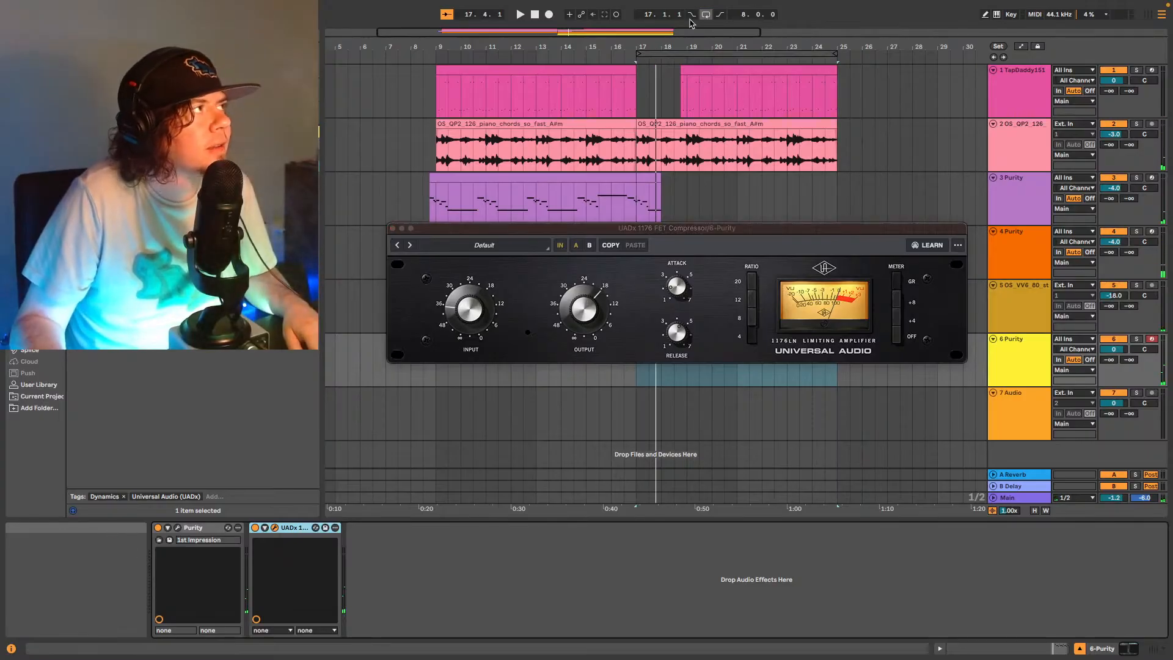
left_click(392, 229)
left_click(468, 177)
key("space")
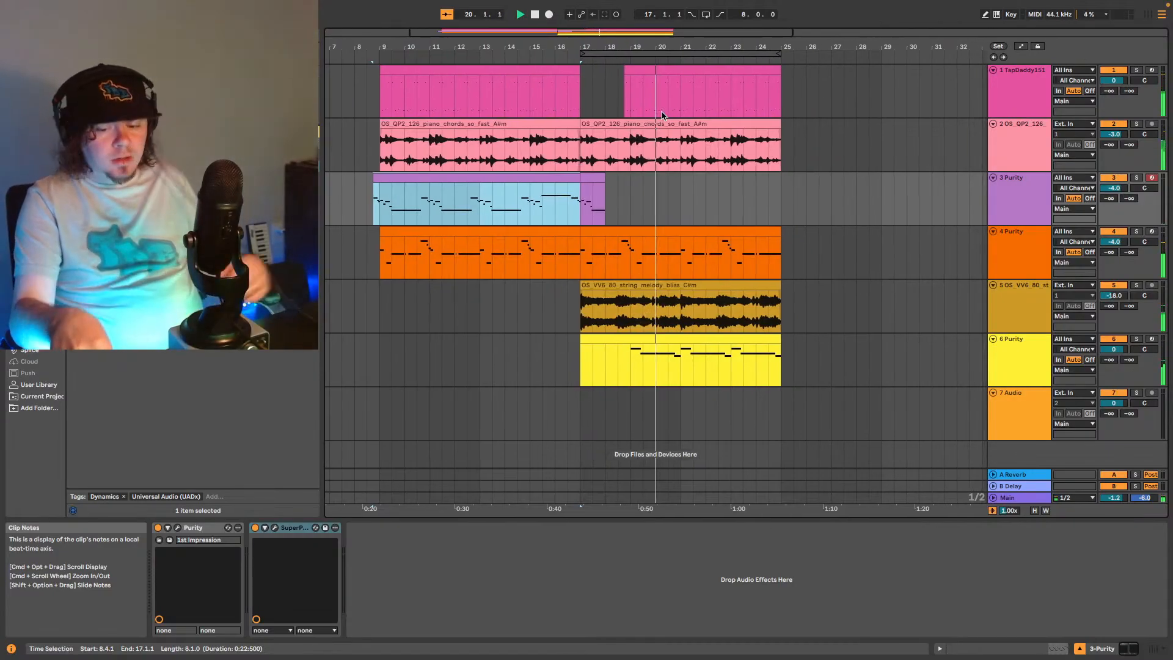
Add an EQ Eight to the string melody track.
left_click(1023, 310)
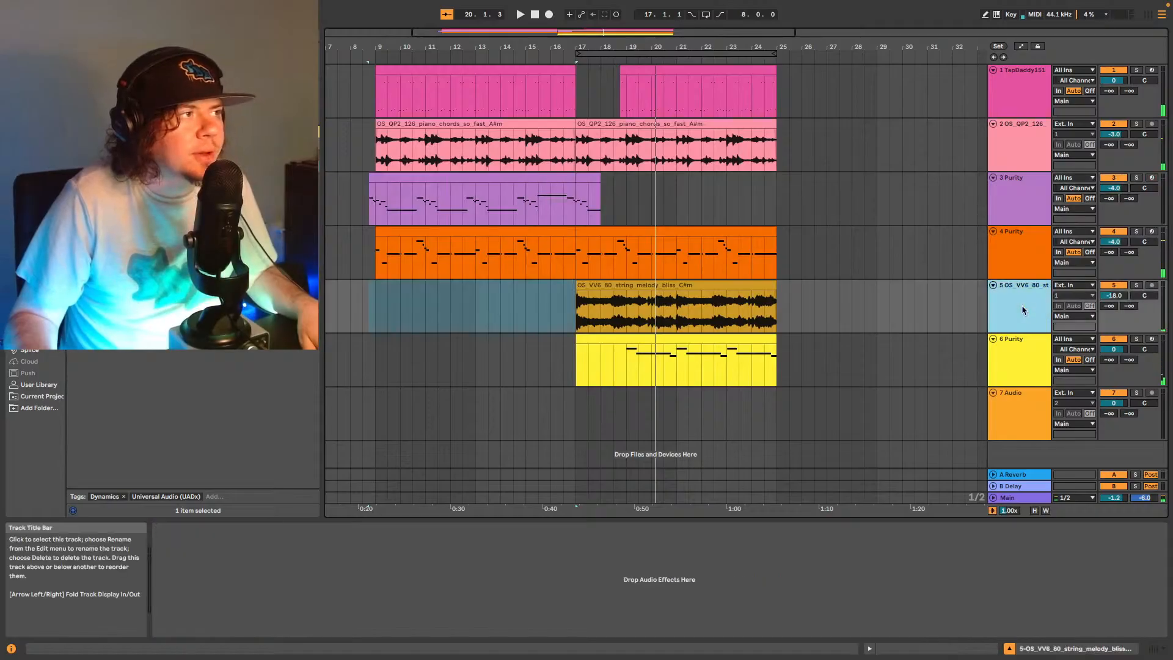
left_click(706, 285)
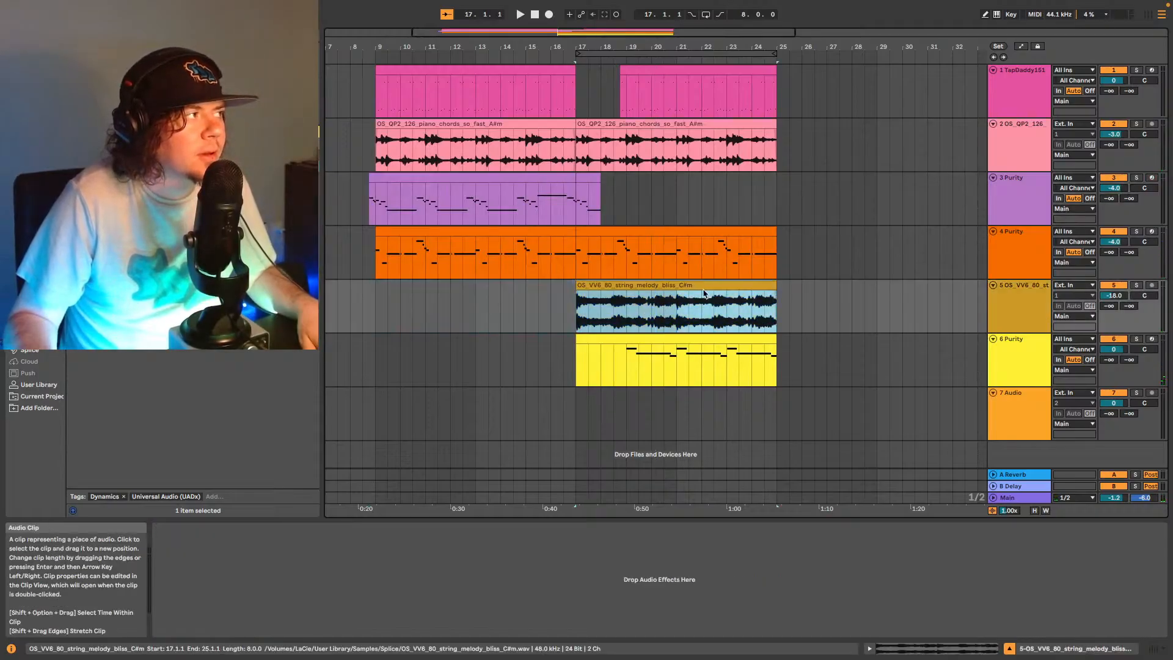
left_click(177, 33)
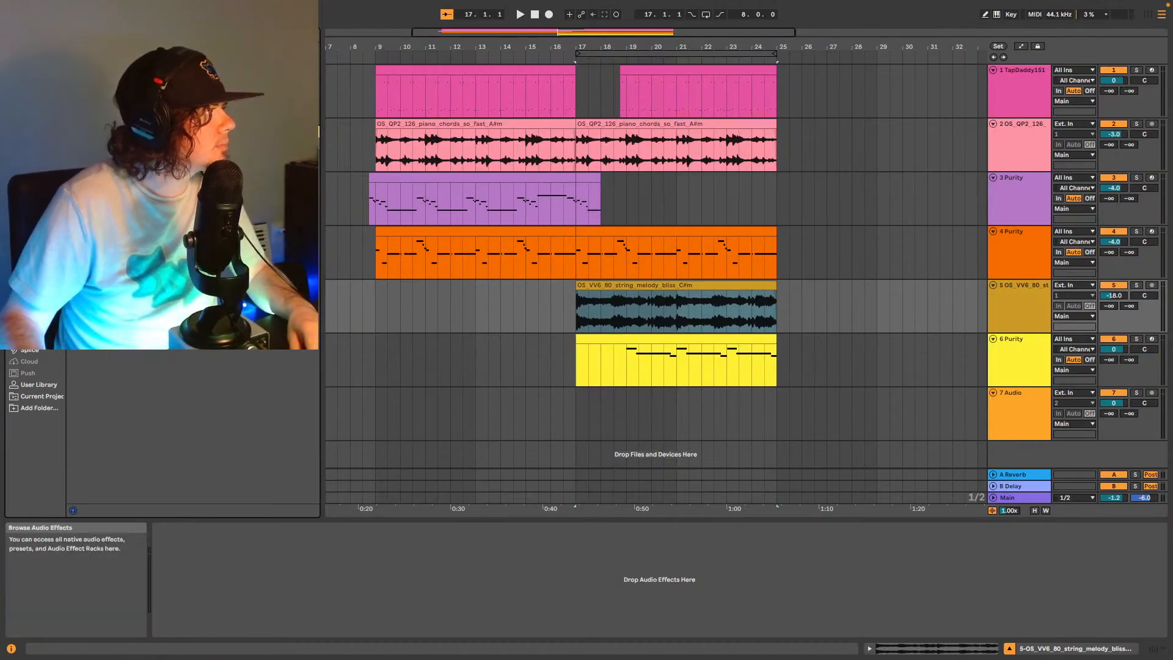
left_click(38, 204)
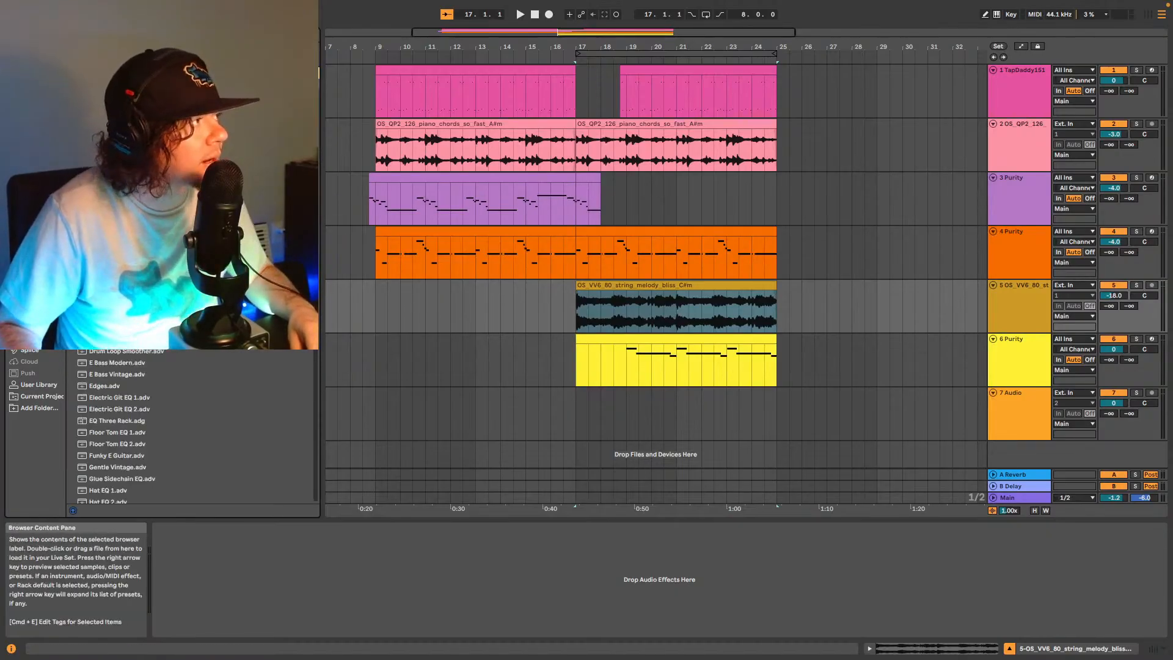
left_click_drag(686, 319, 685, 318)
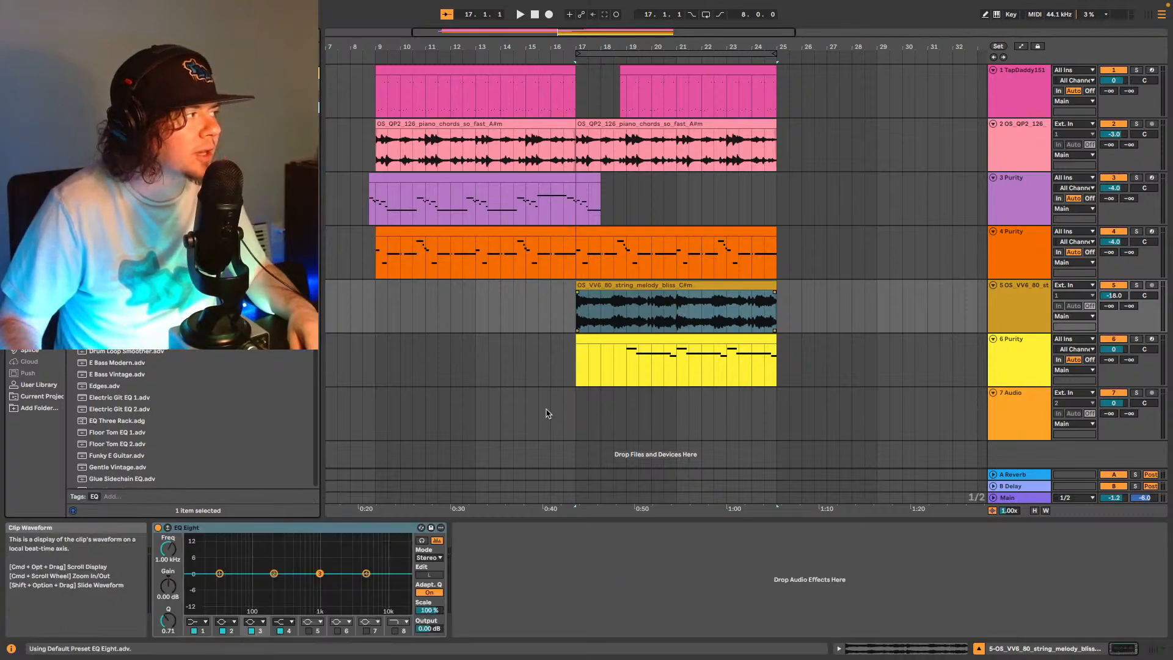
Set band 4 of the EQ Eight to a steep high-cut and sweep its frequency during playback, ending at 22.0 kHz.
left_click(288, 623)
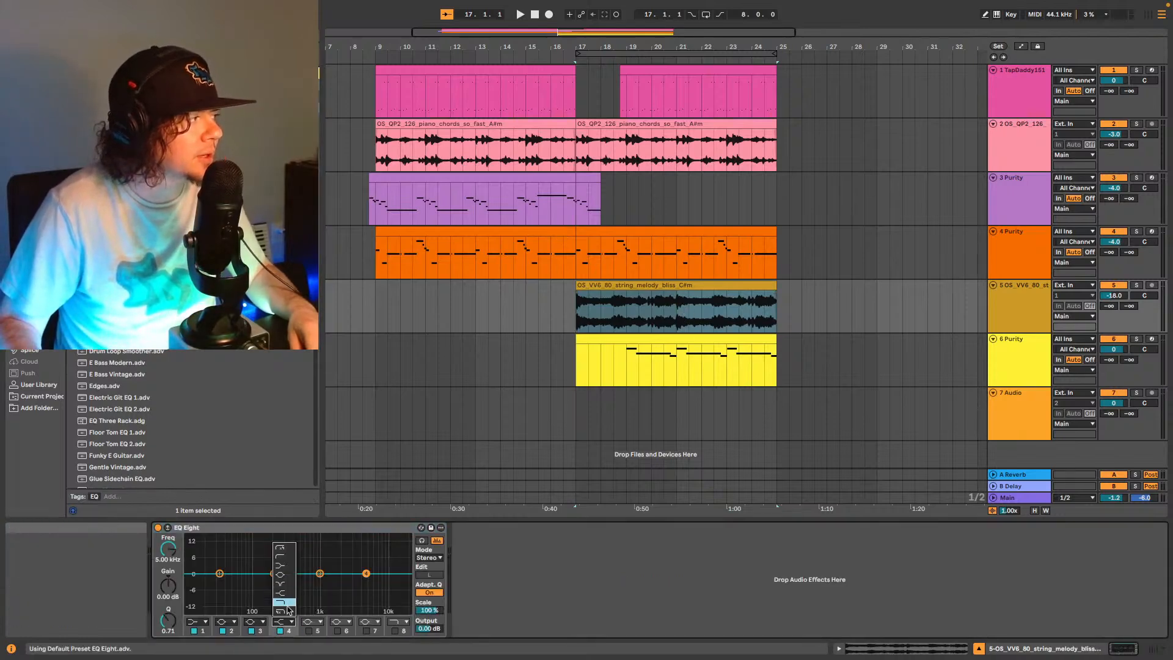
left_click(285, 612)
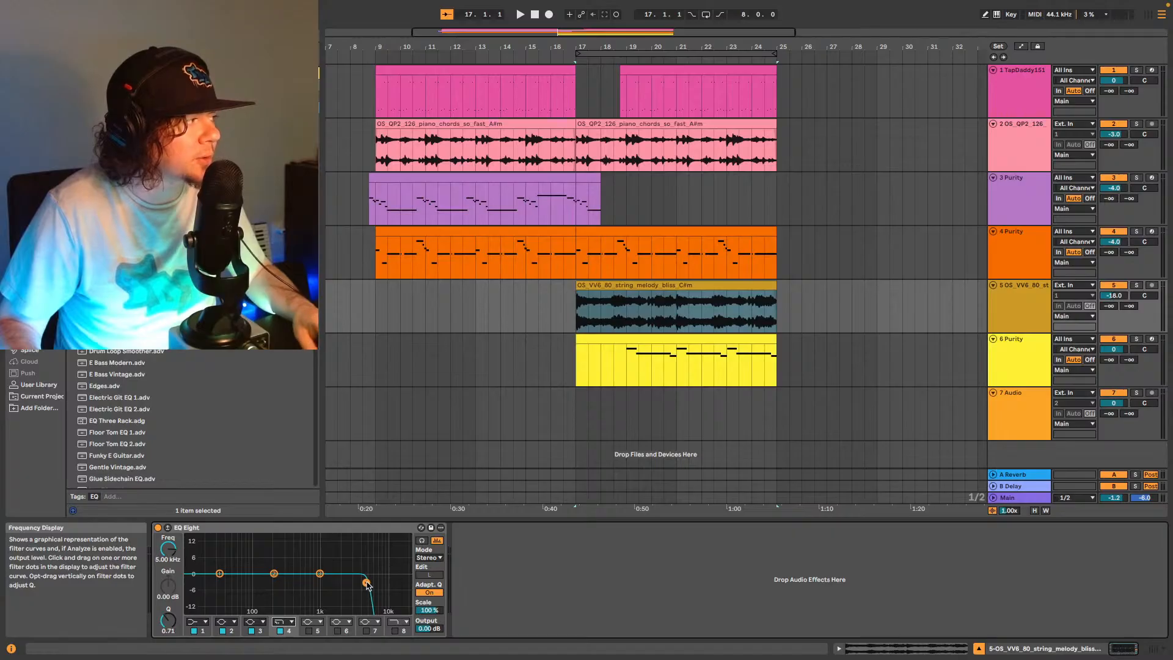
key("space")
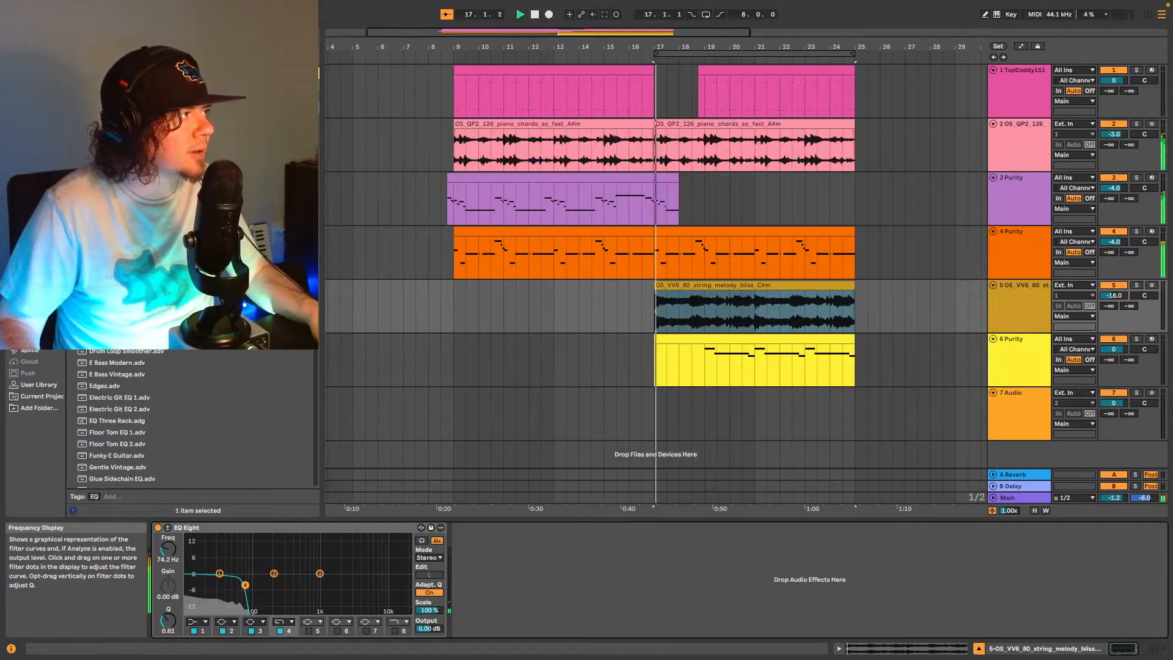
left_click_drag(245, 585, 401, 583)
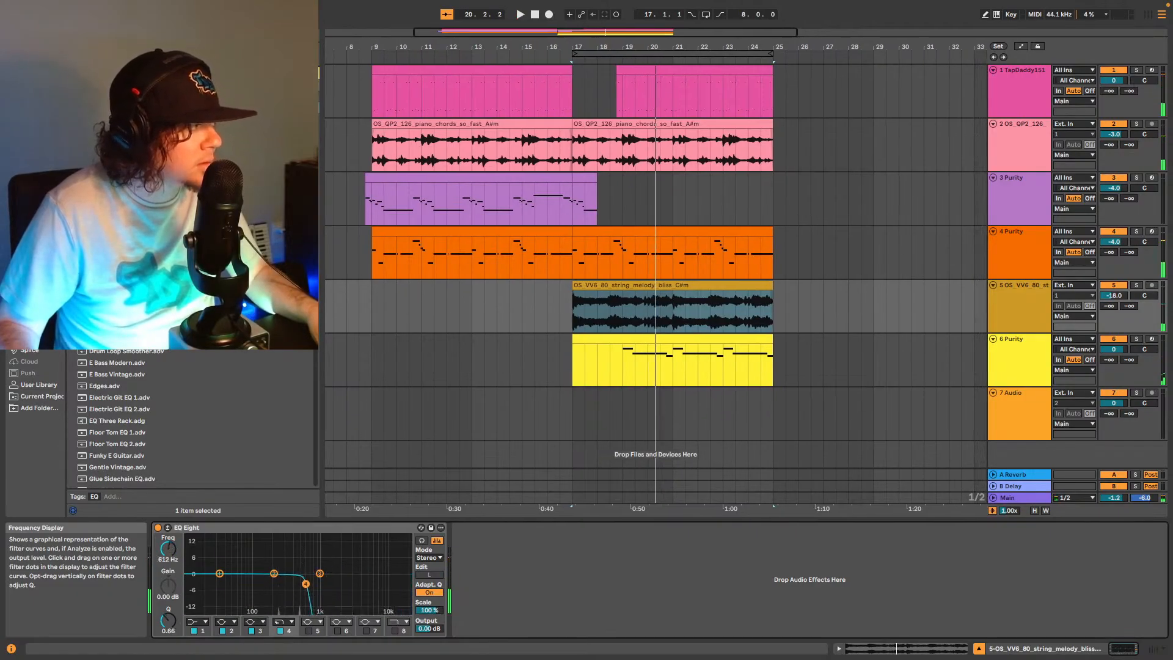
key("space")
left_click_drag(306, 583, 412, 587)
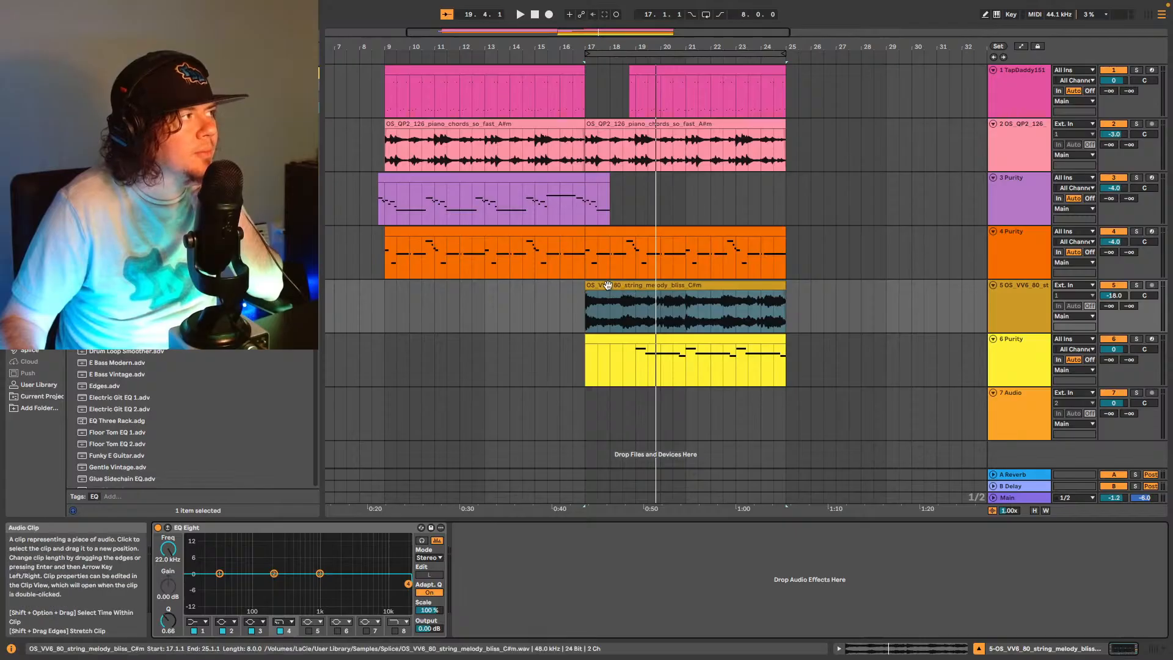
Try to record a sweep of the string melody's high-cut frequency up to 22.0 kHz, starting from 16.3.1.
left_click(572, 312)
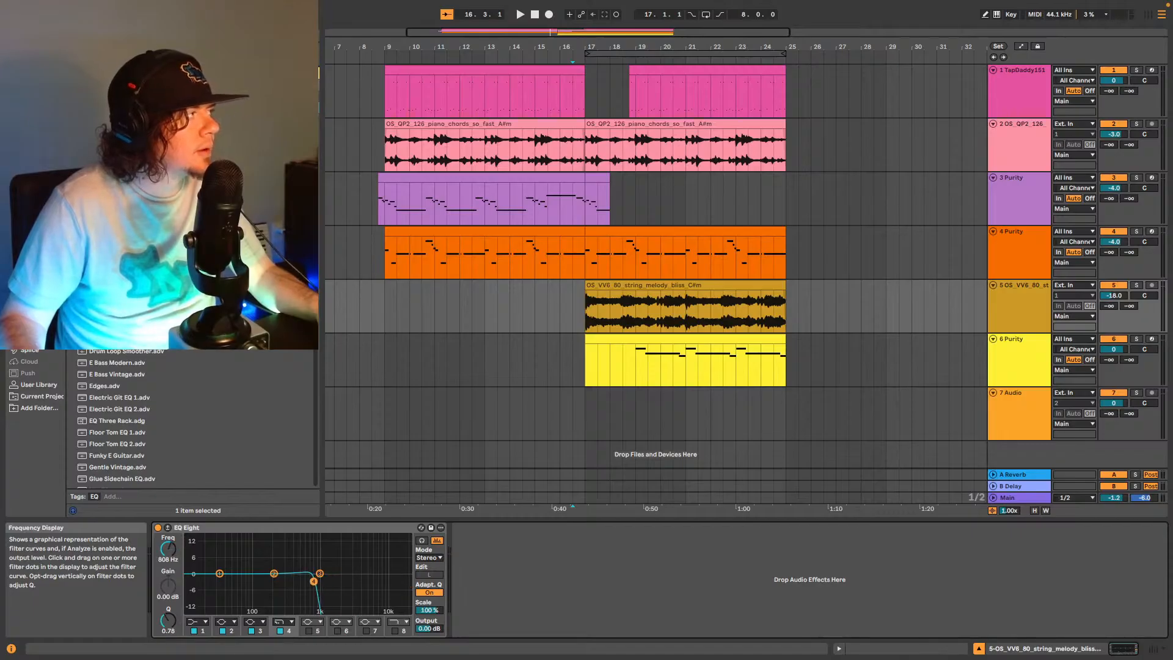
left_click(548, 14)
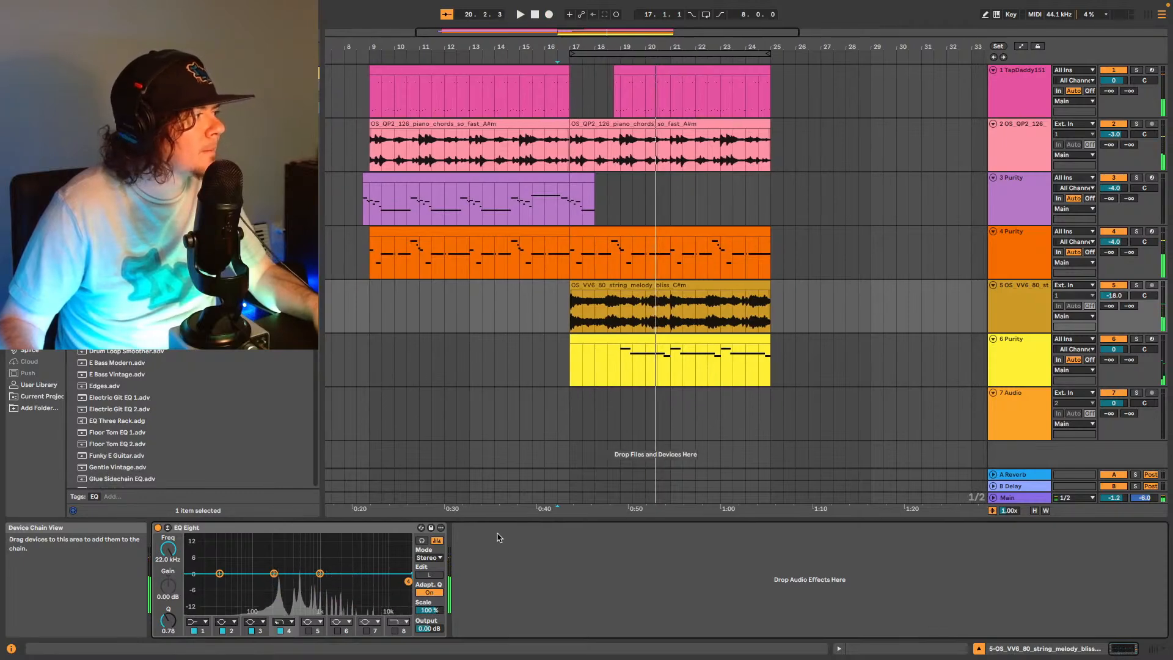
left_click(558, 307)
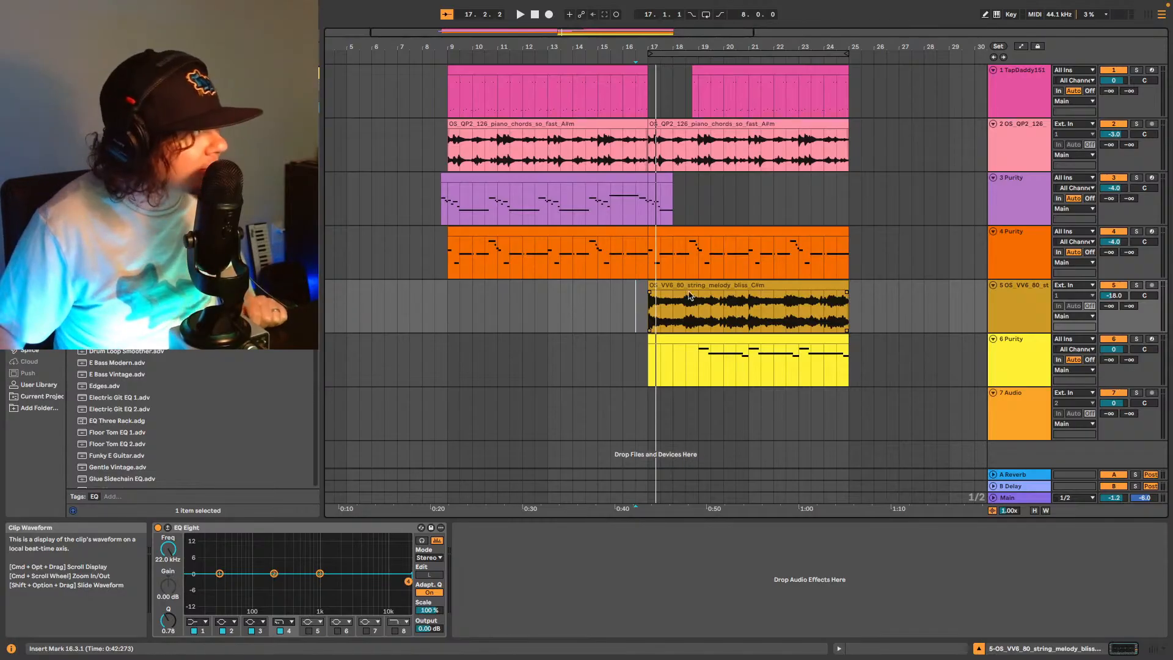
Lower band 4's high-cut frequency to 667 Hz and show its automation on the string melody track.
right_click(167, 549)
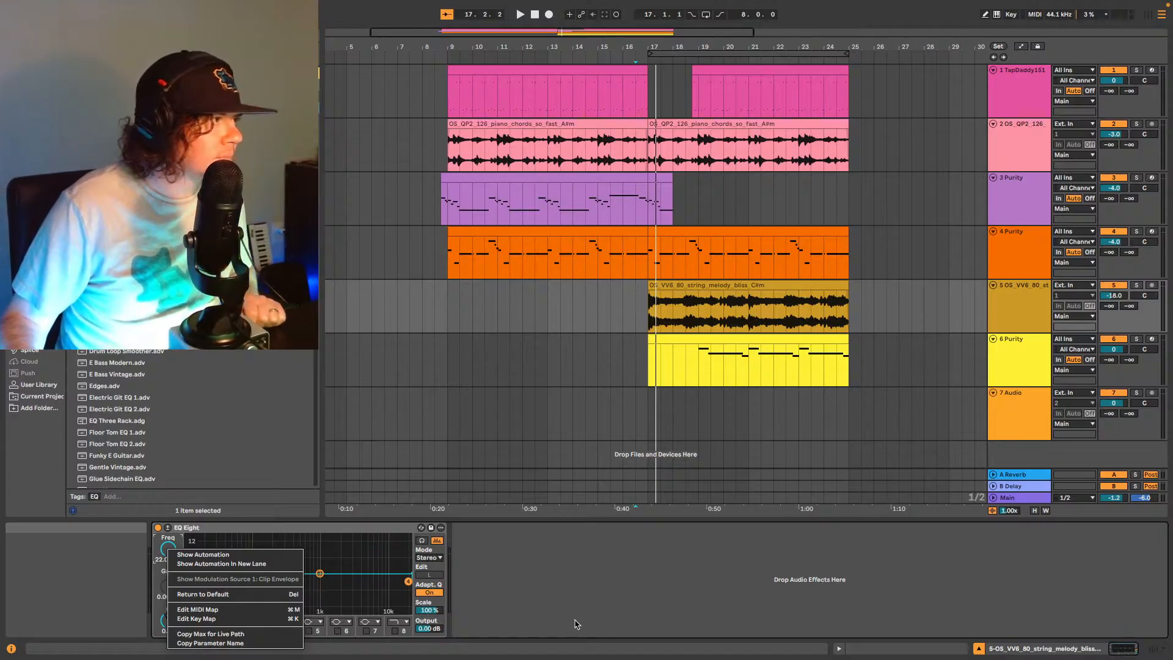
left_click(654, 628)
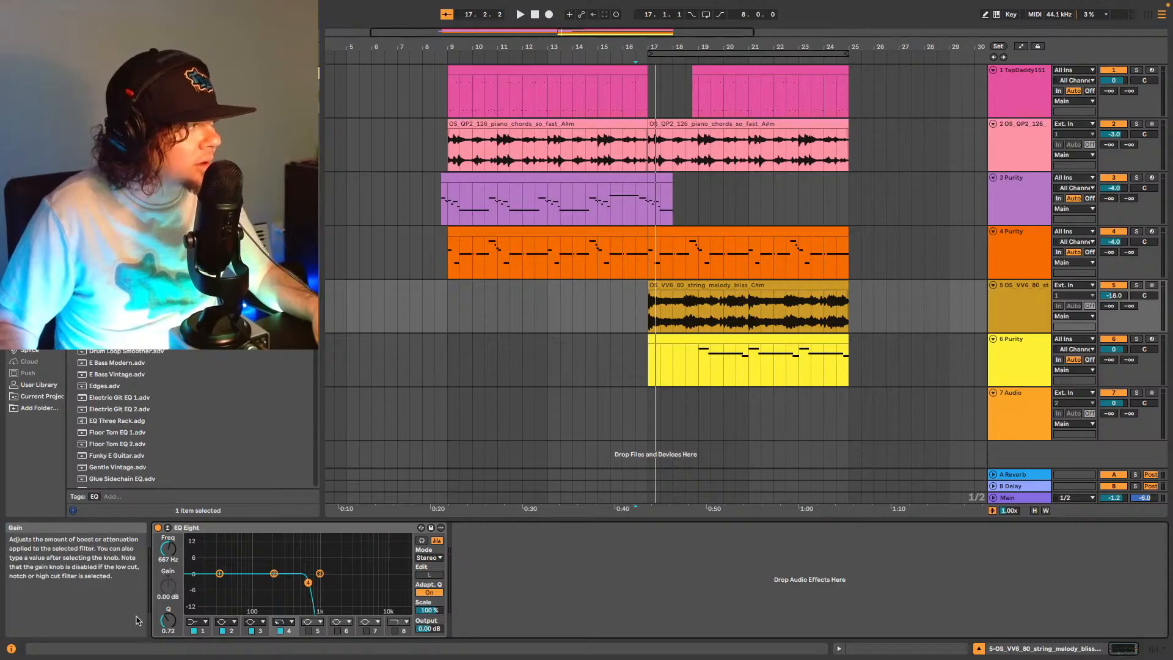
right_click(170, 553)
left_click(200, 563)
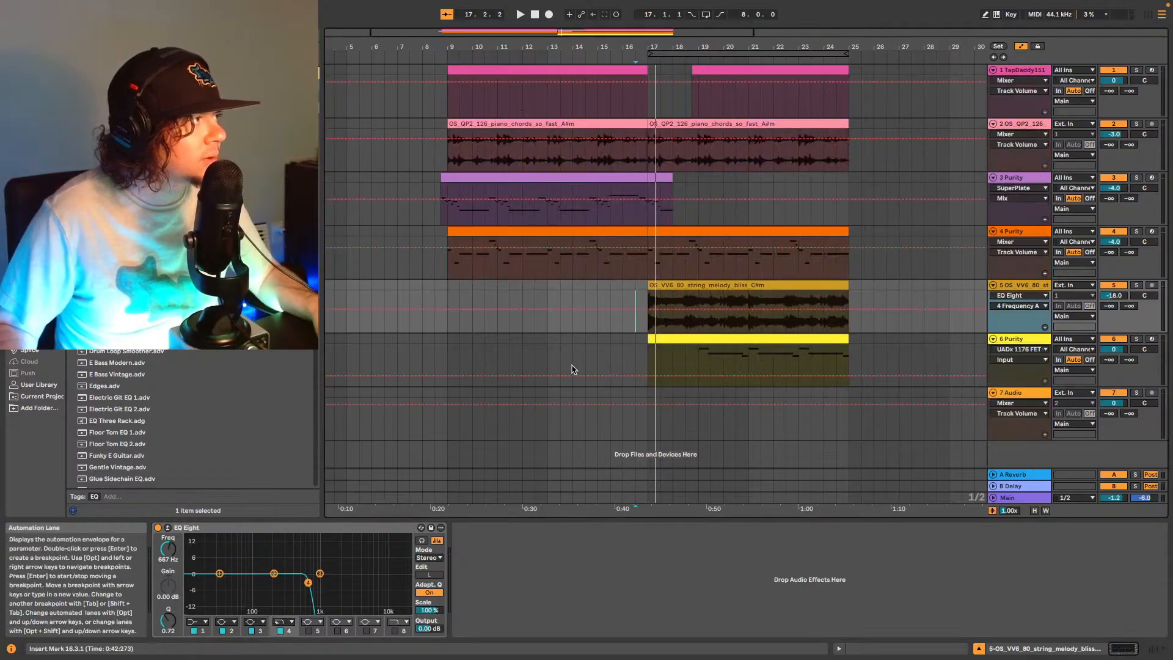
Draw a frequency automation ramp rising from 667 Hz at bar 17 over about two bars of the string melody, and play it back.
left_click(649, 311)
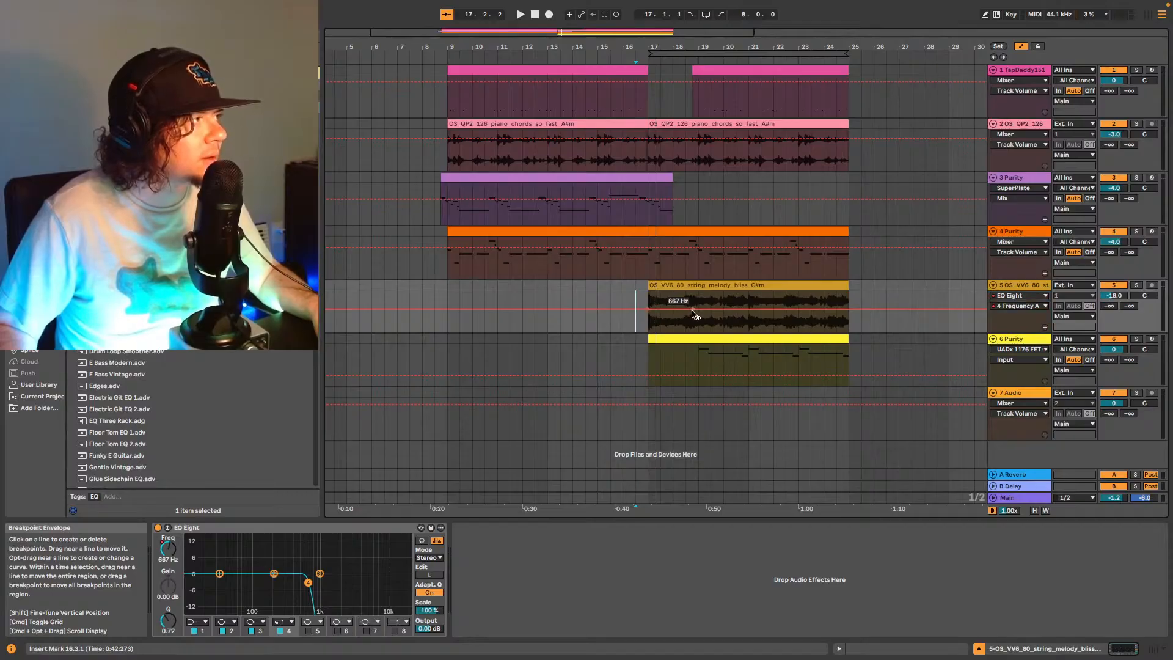
left_click_drag(698, 316, 698, 291)
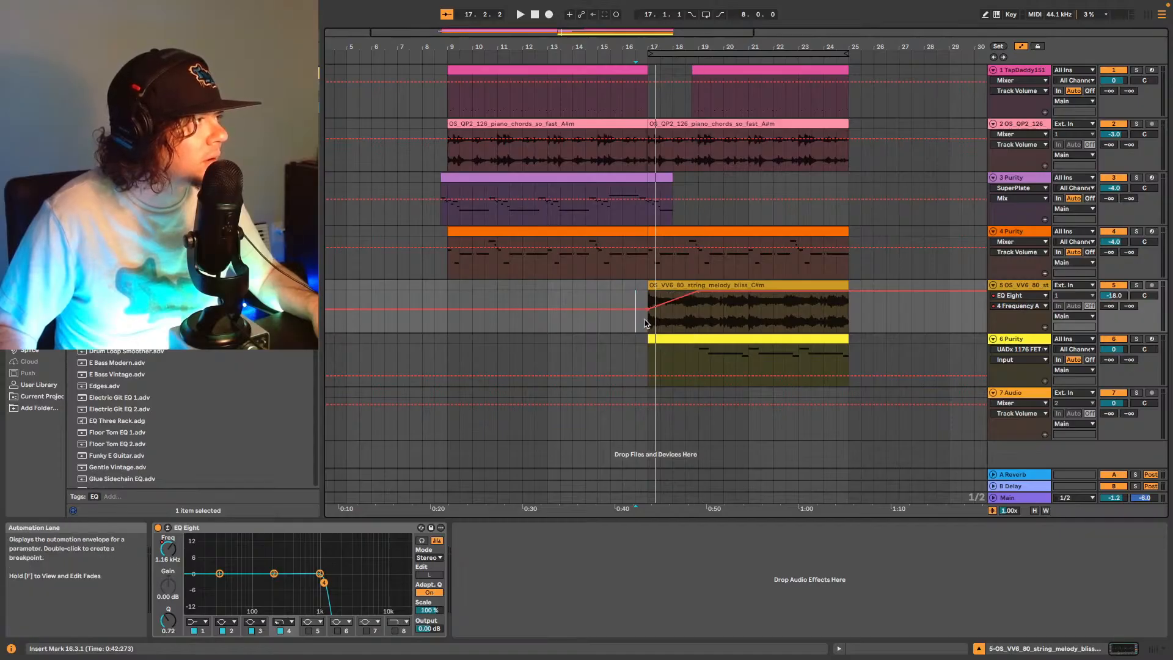
key("space")
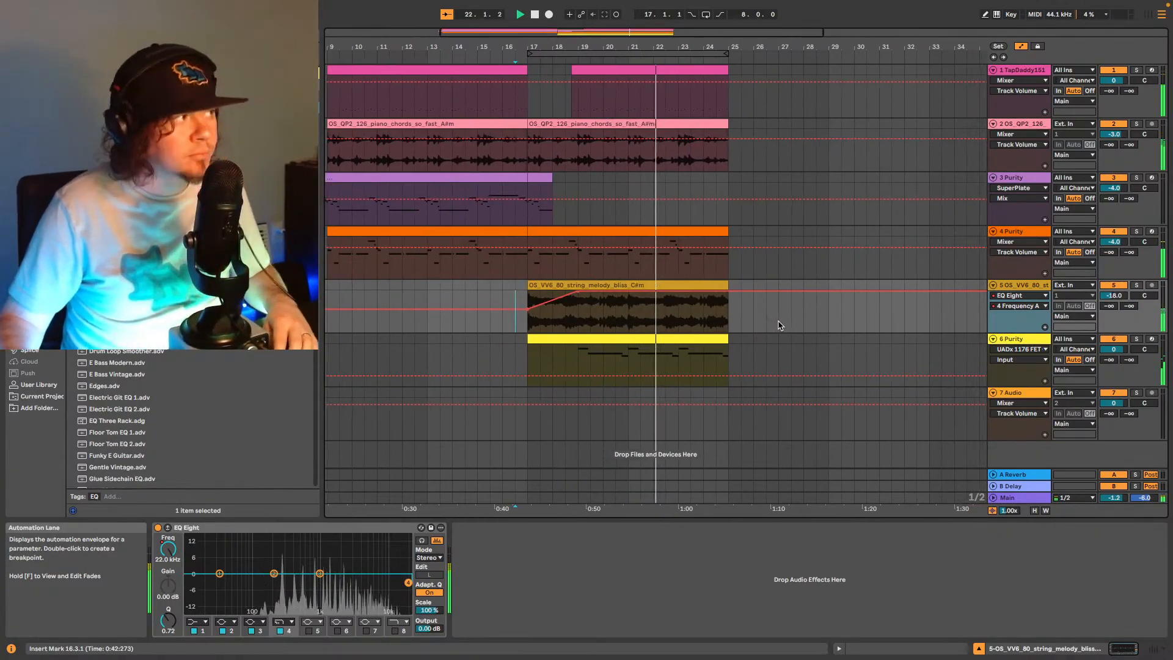
Turn on the arrangement loop, extend it to start at 9.1.1 with a length of 16 bars, and play the looped section.
double_click(691, 36)
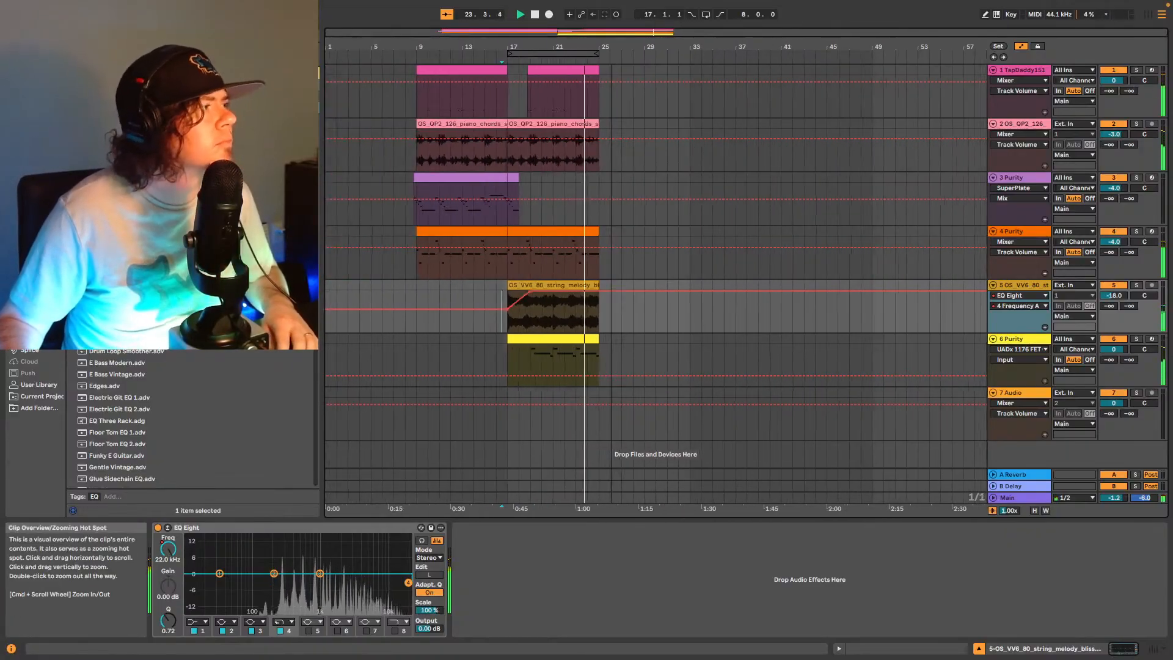
left_click(706, 14)
left_click_drag(508, 53, 423, 52)
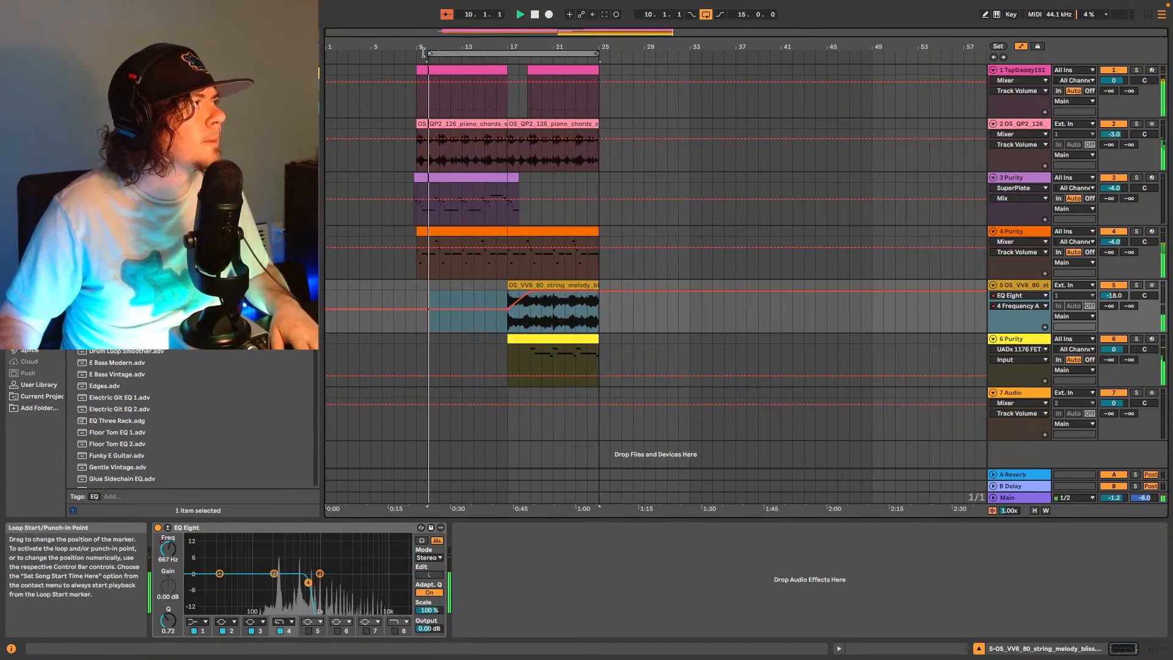
key("space")
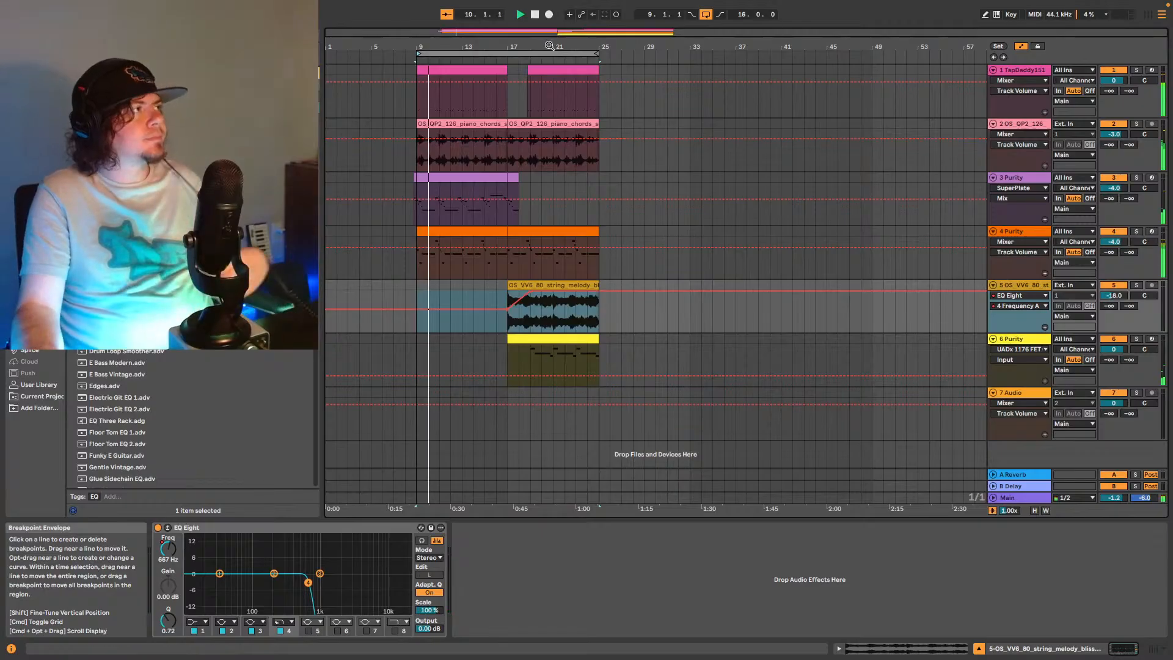
Copy the first piano chords clip to bar 25 on its own track.
left_click(463, 126)
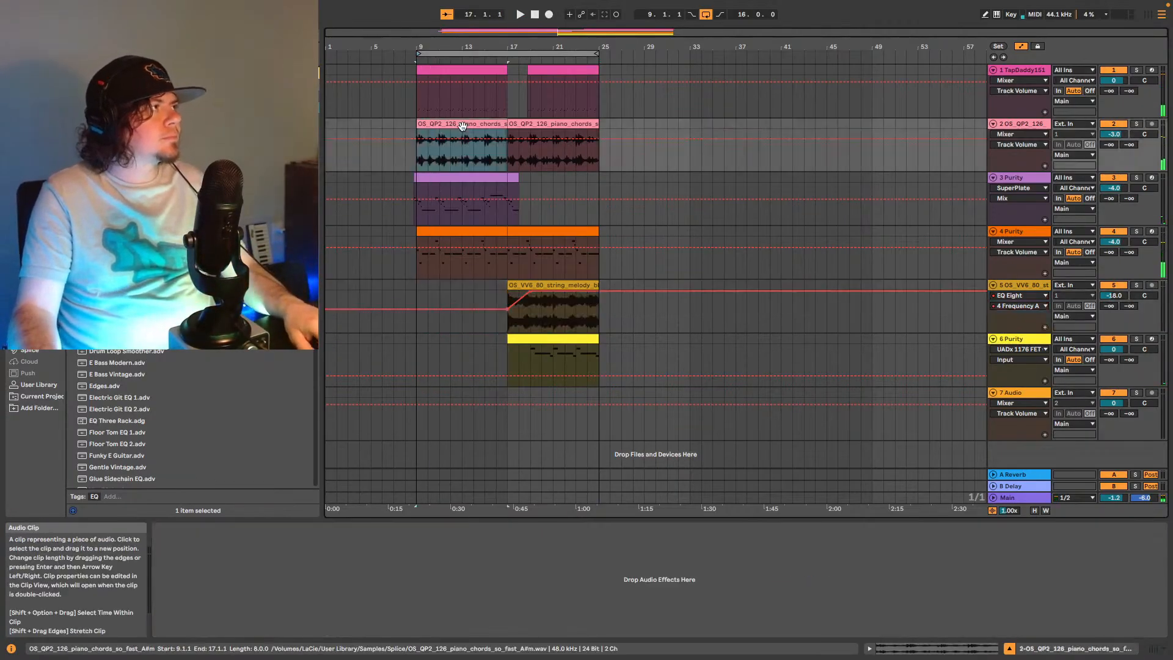
left_click(600, 164)
key("super+v")
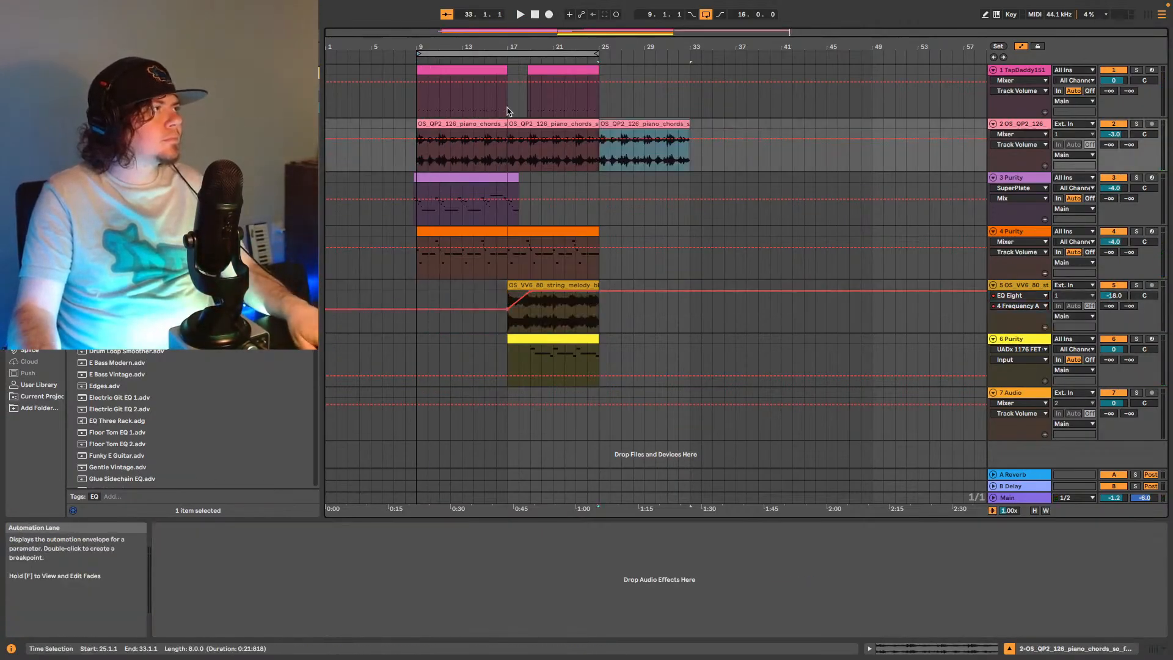
Copy the first drum clip to bar 25, turn off the arrangement loop and play the new section.
left_click(478, 70)
key("super+c")
left_click(599, 110)
key("super+v")
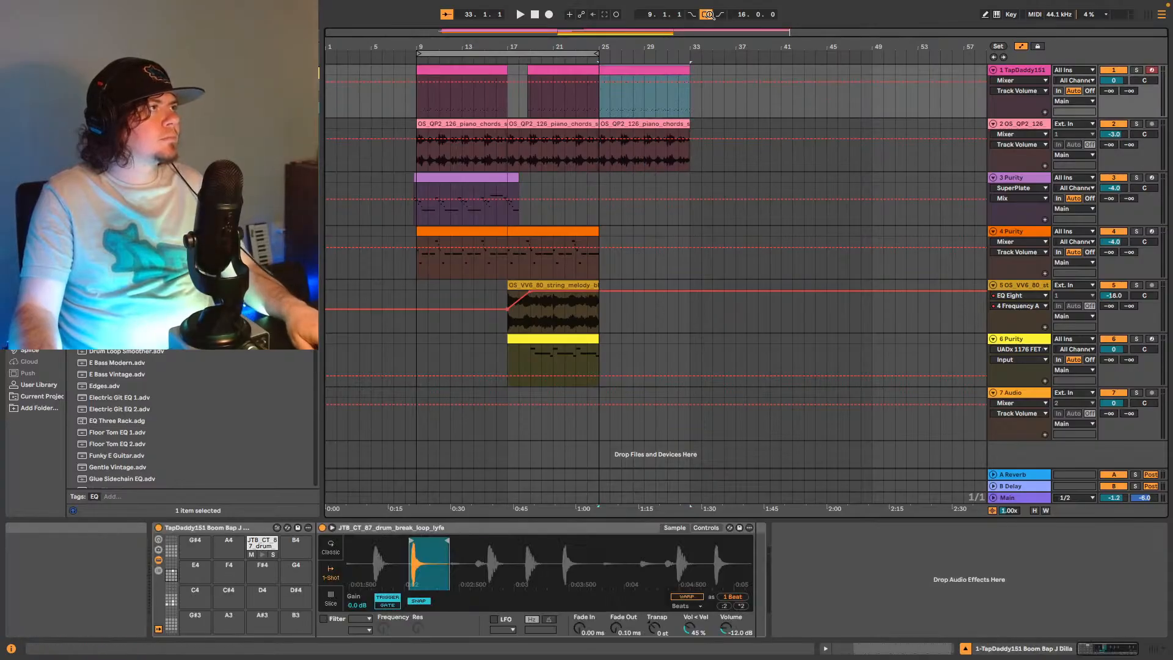
left_click(705, 14)
key("space")
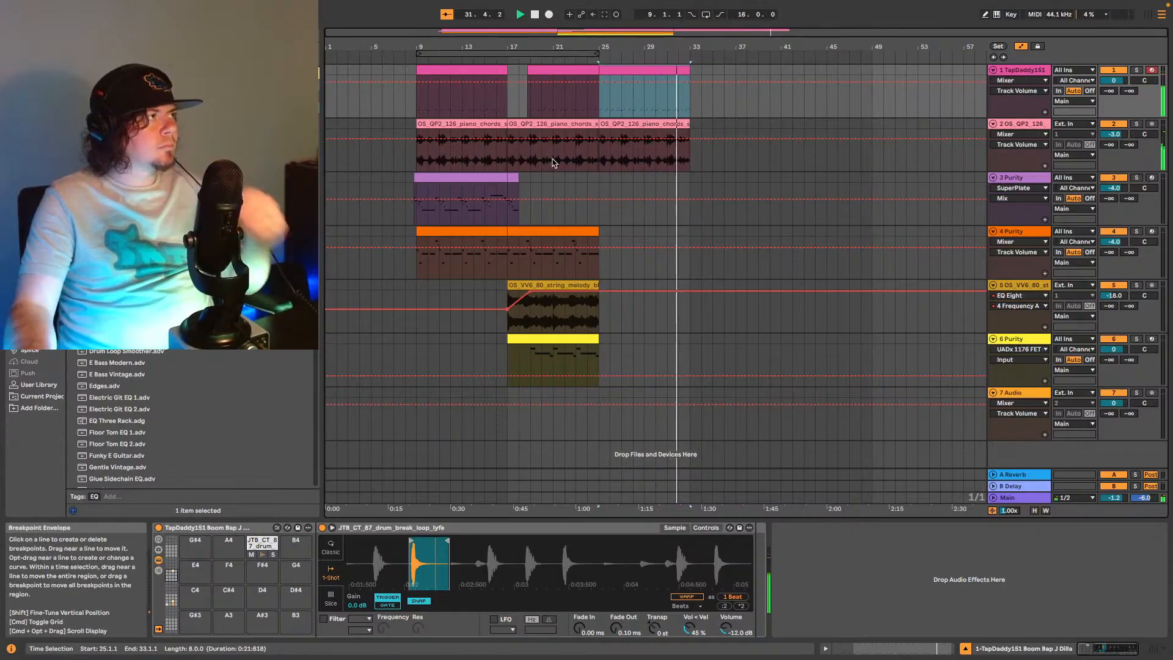
Copy the piano chords clip at bar 17 to bar 33.
left_click(548, 125)
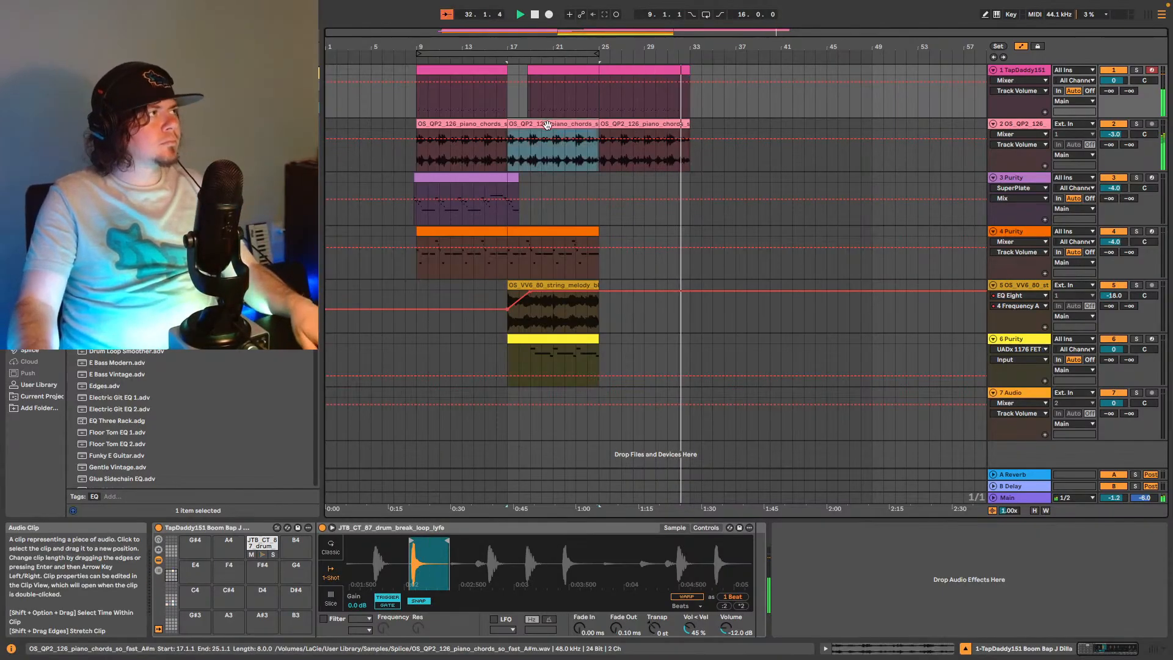
left_click(691, 162)
key("super+v")
Copy the track 4 Purity clip at bar 17 to bar 33 and play from there.
left_click(549, 232)
key("space")
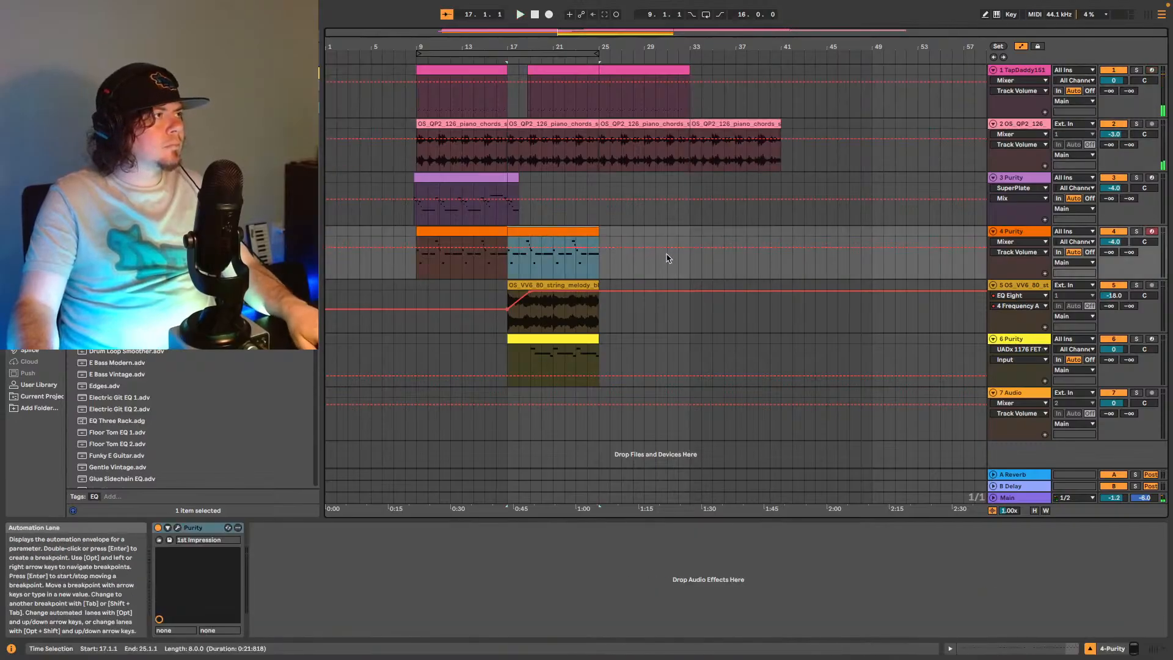
key("super+c")
left_click(691, 267)
key("super+v")
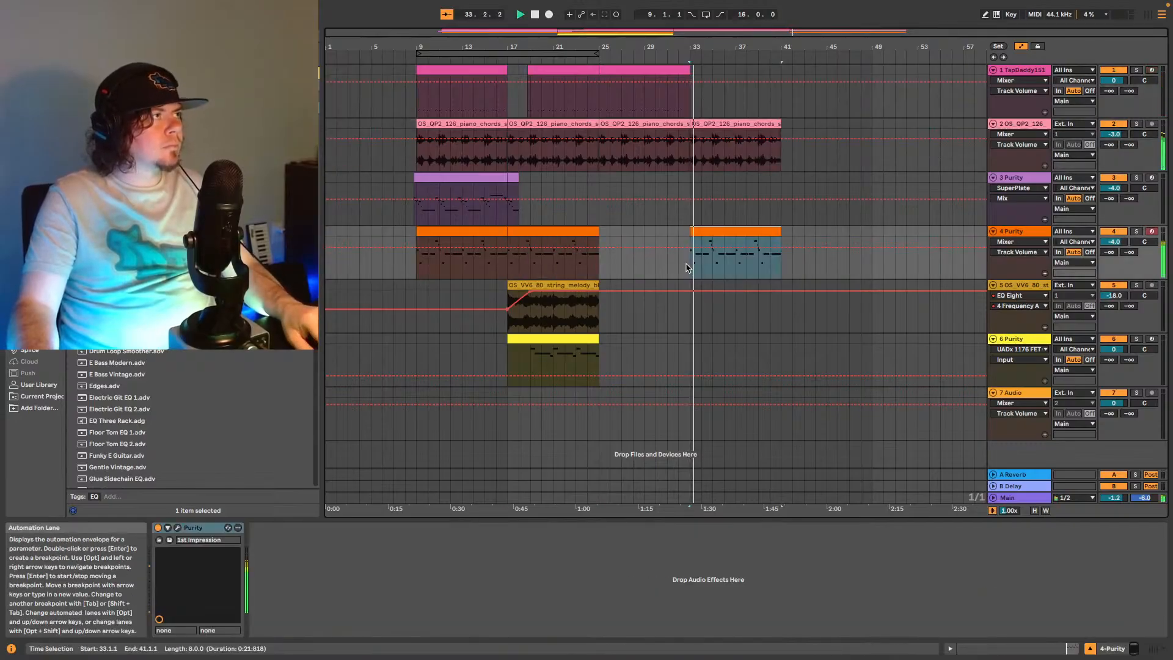
Copy the drum section from bar 17 to 25, including its opening gap, to bar 33.
left_click_drag(508, 82, 588, 83)
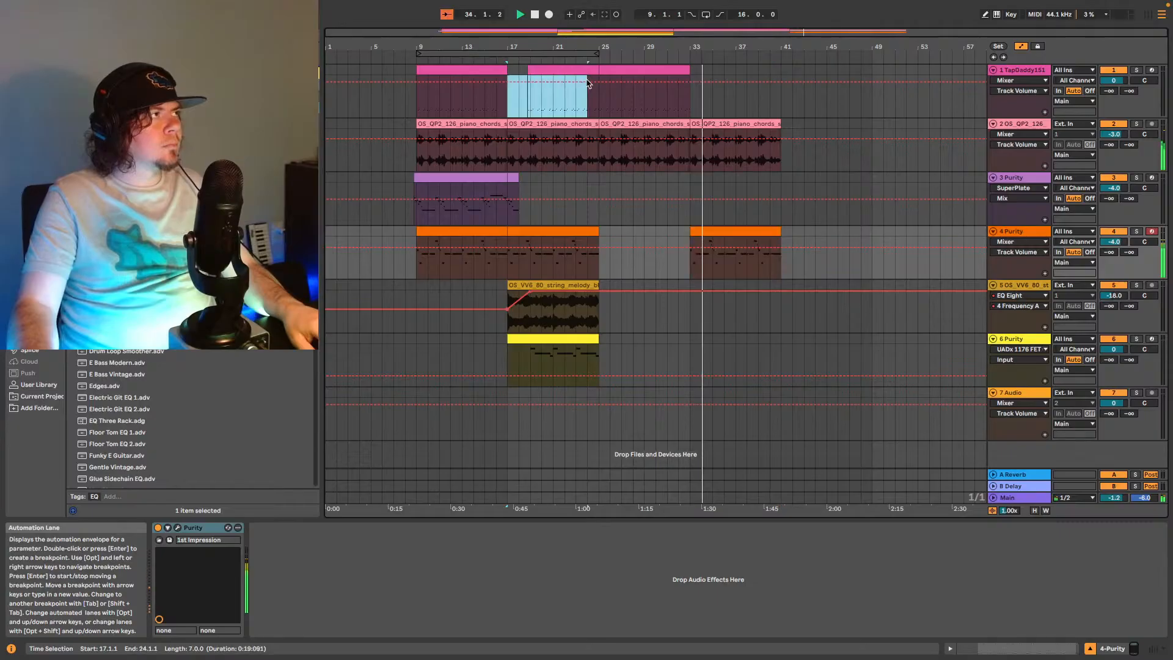
key("super+c")
left_click(691, 98)
key("super+v")
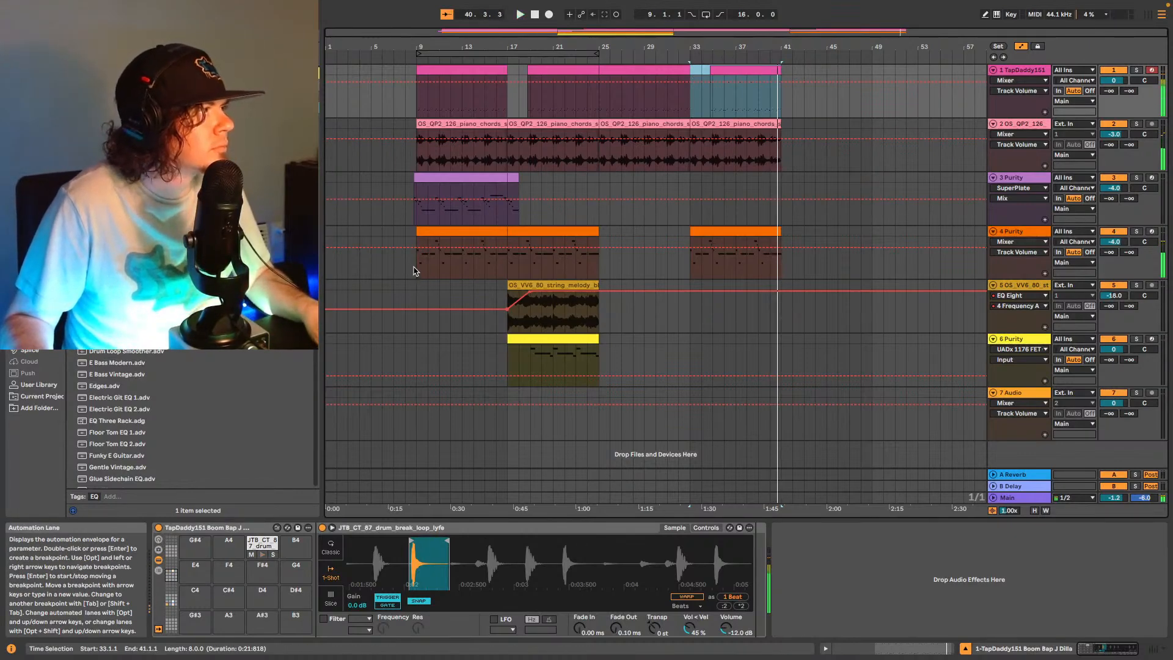
Stop playback and copy bars 9 to 17 of tracks 1 to 4 to bar 41.
left_click_drag(415, 276, 505, 97)
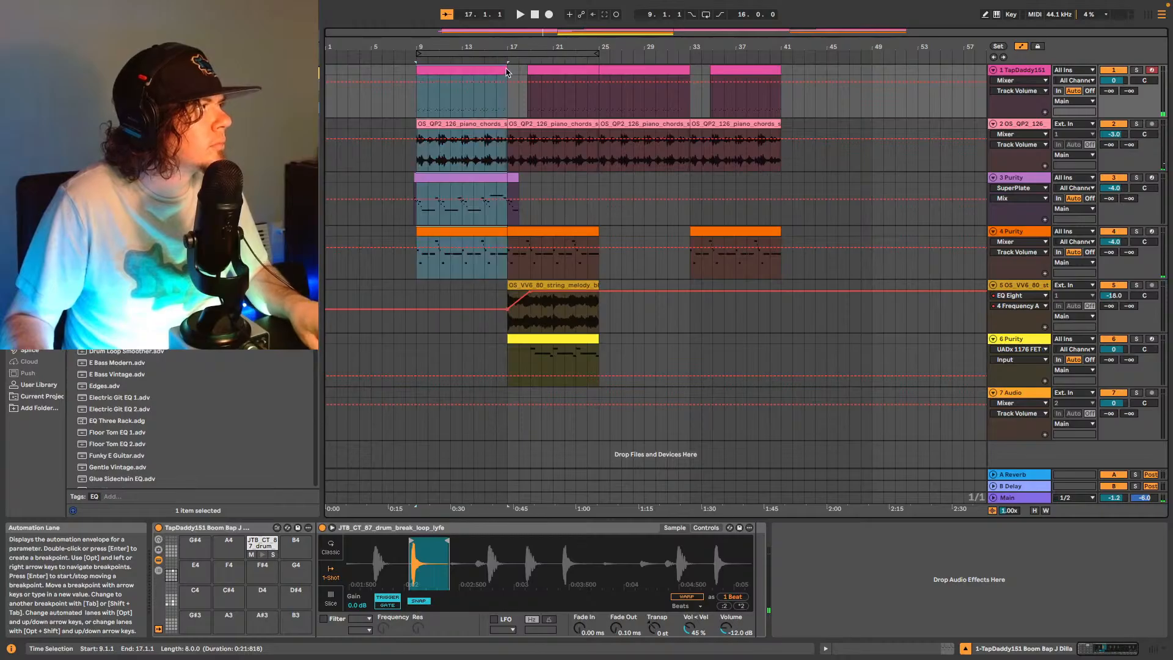
key("space")
key("super+d")
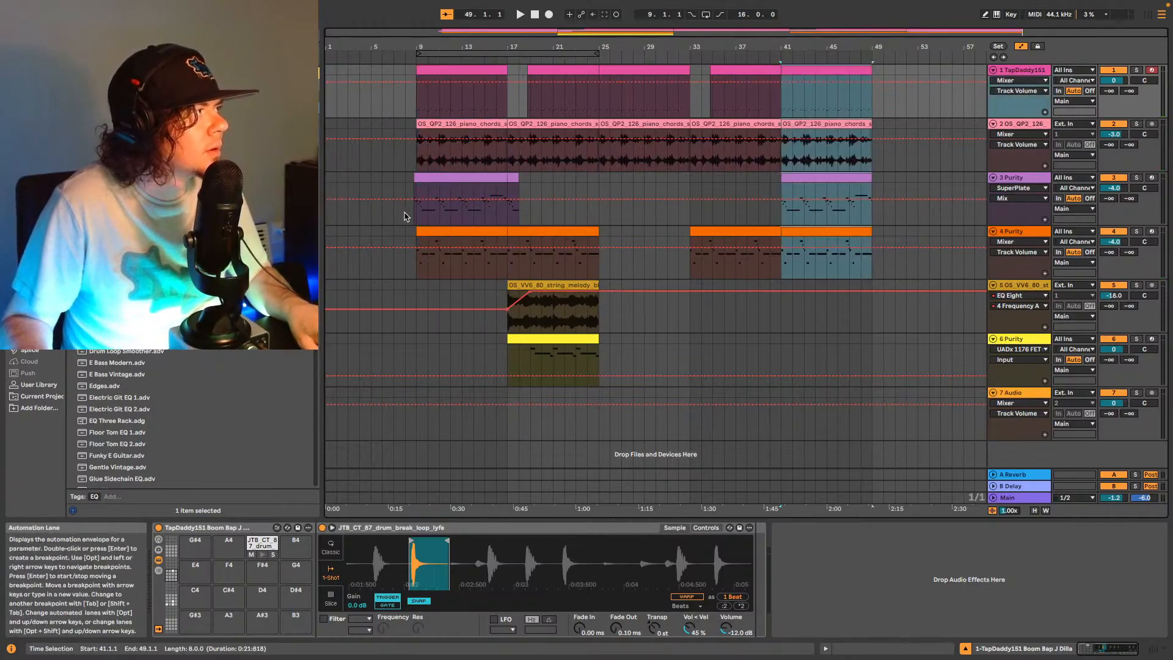
left_click_drag(405, 211, 535, 183)
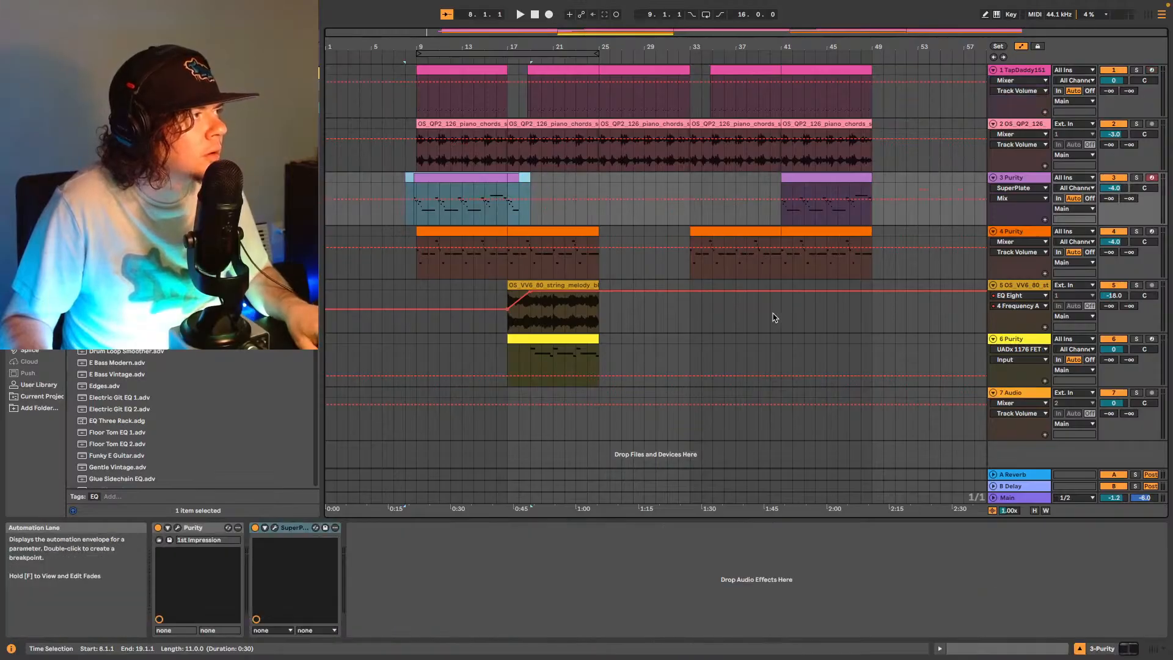
left_click_drag(771, 314, 895, 317)
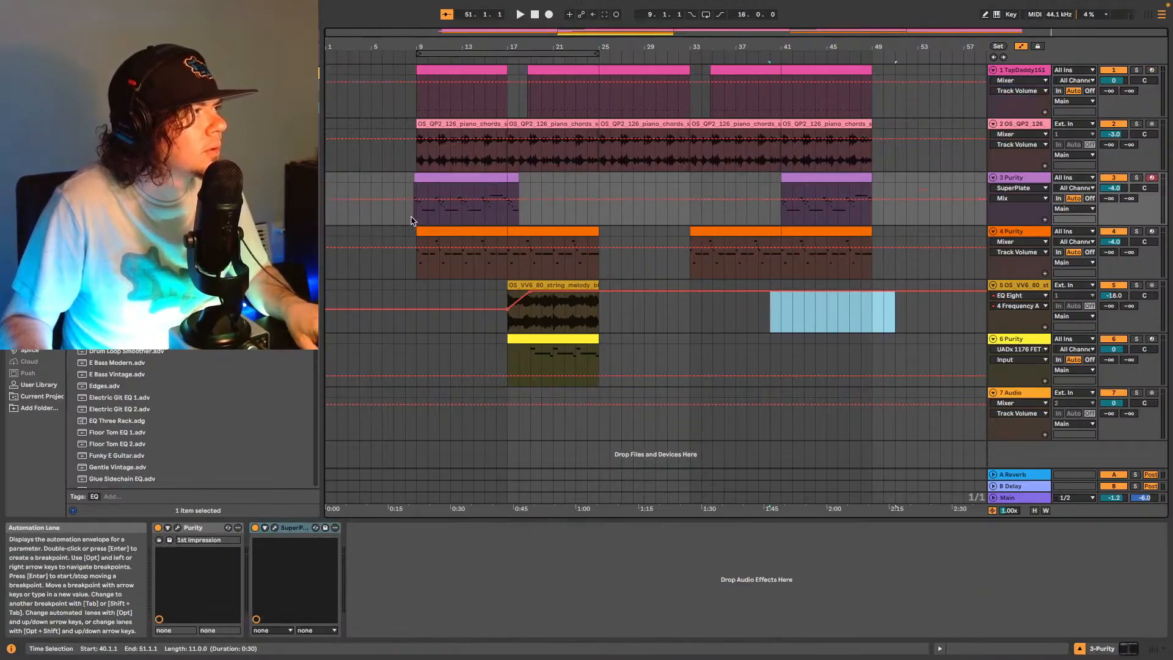
left_click(411, 221)
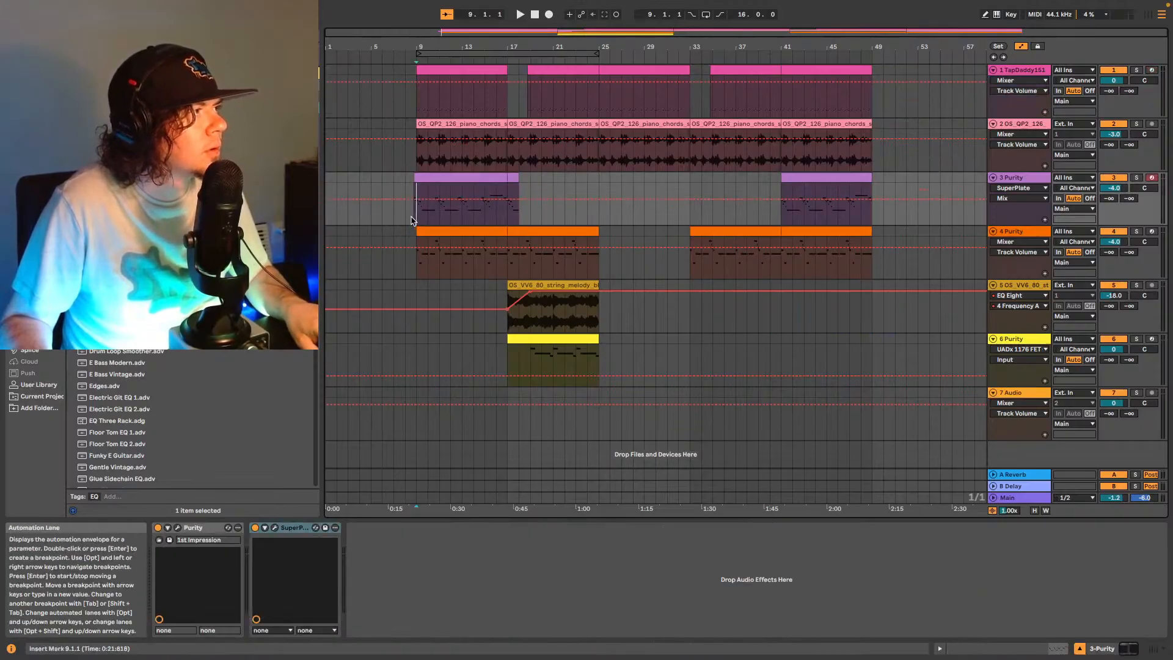
Replace the track 3 Purity clip at bar 41 with the original's bars 8 to 19 pasted at bar 40, and play it.
left_click(784, 176)
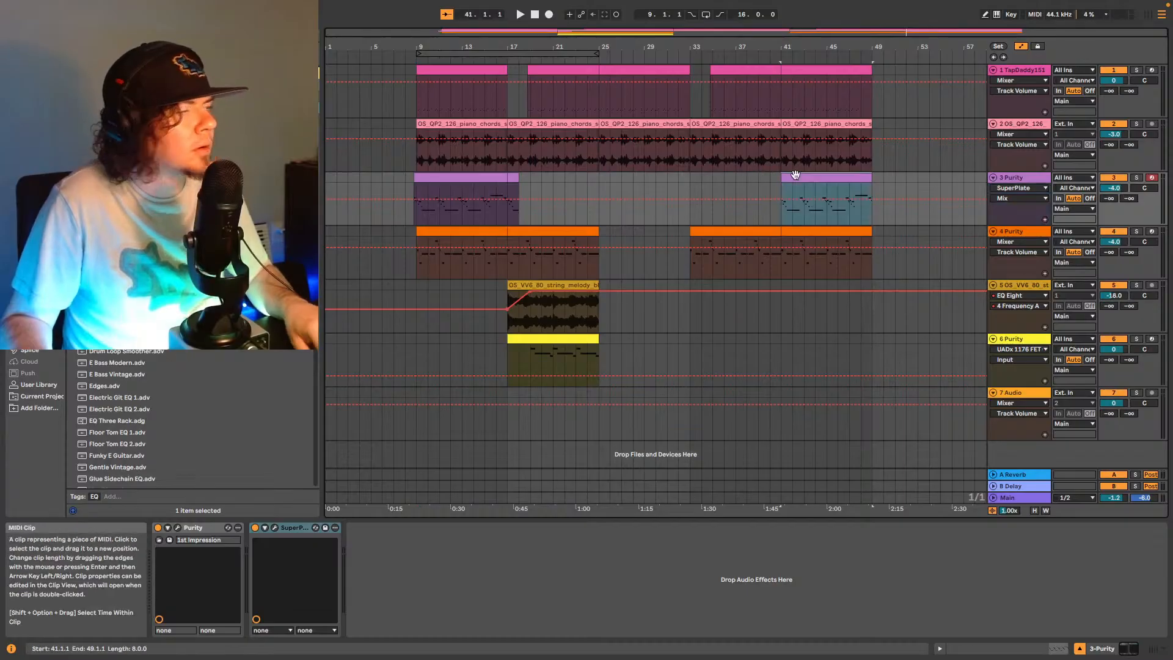
left_click_drag(409, 219, 531, 182)
left_click(770, 214)
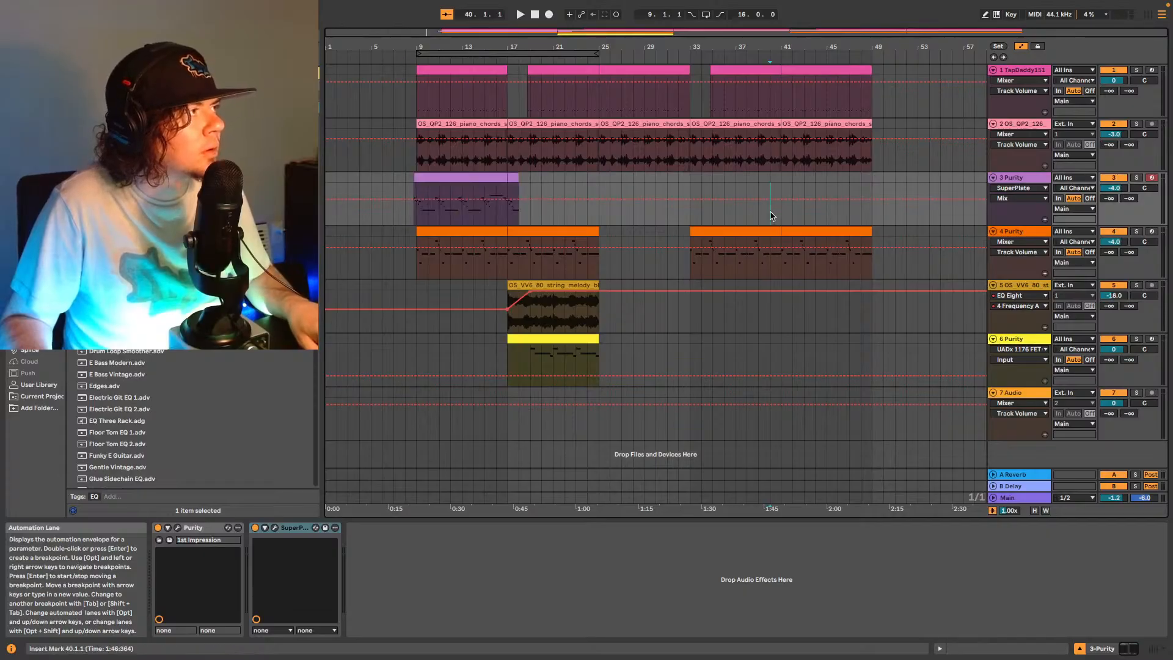
key("ctrl+v")
key("space")
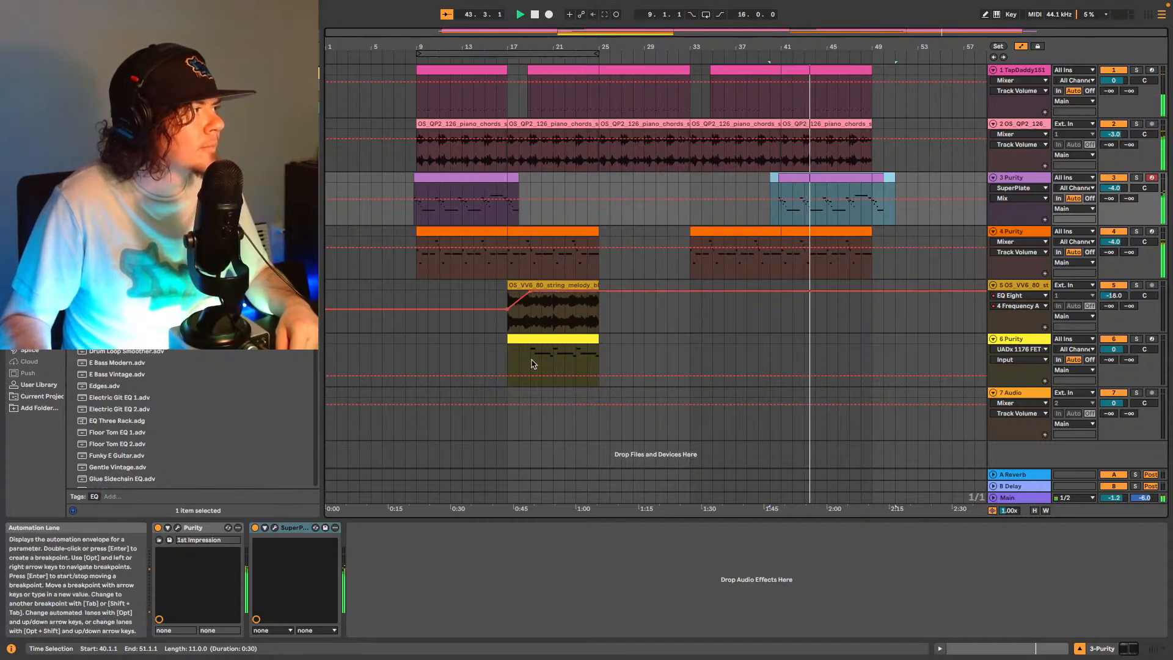
Copy bars 17 to 25 of tracks 1 to 6 to bar 49.
left_click_drag(507, 374, 598, 71)
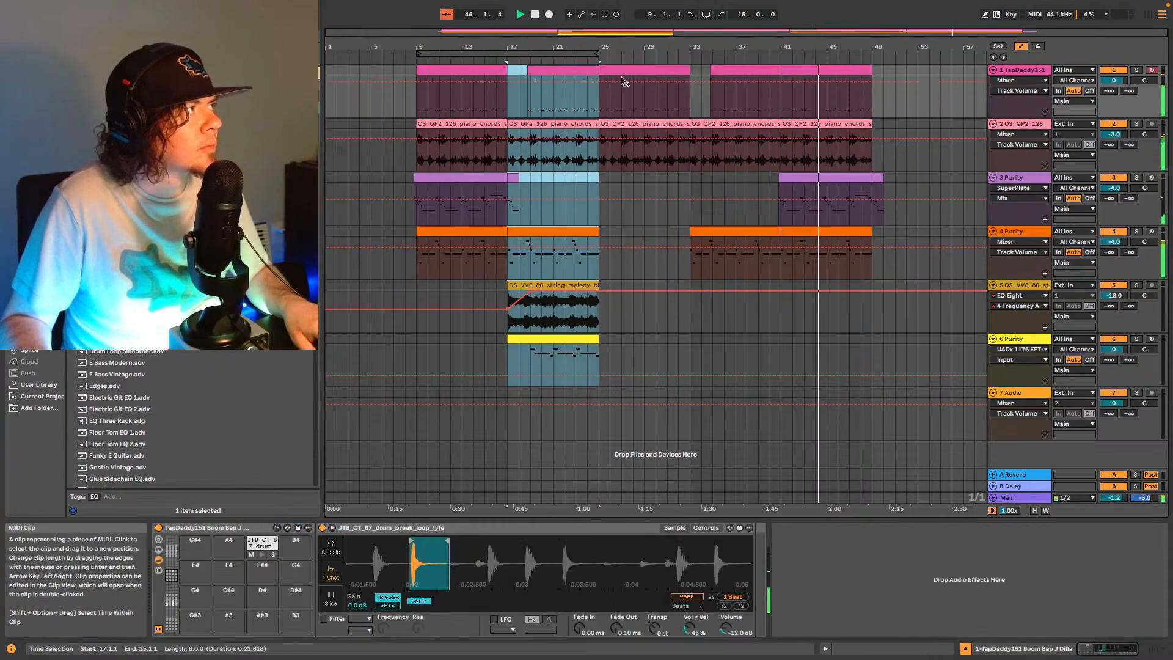
key("super+d")
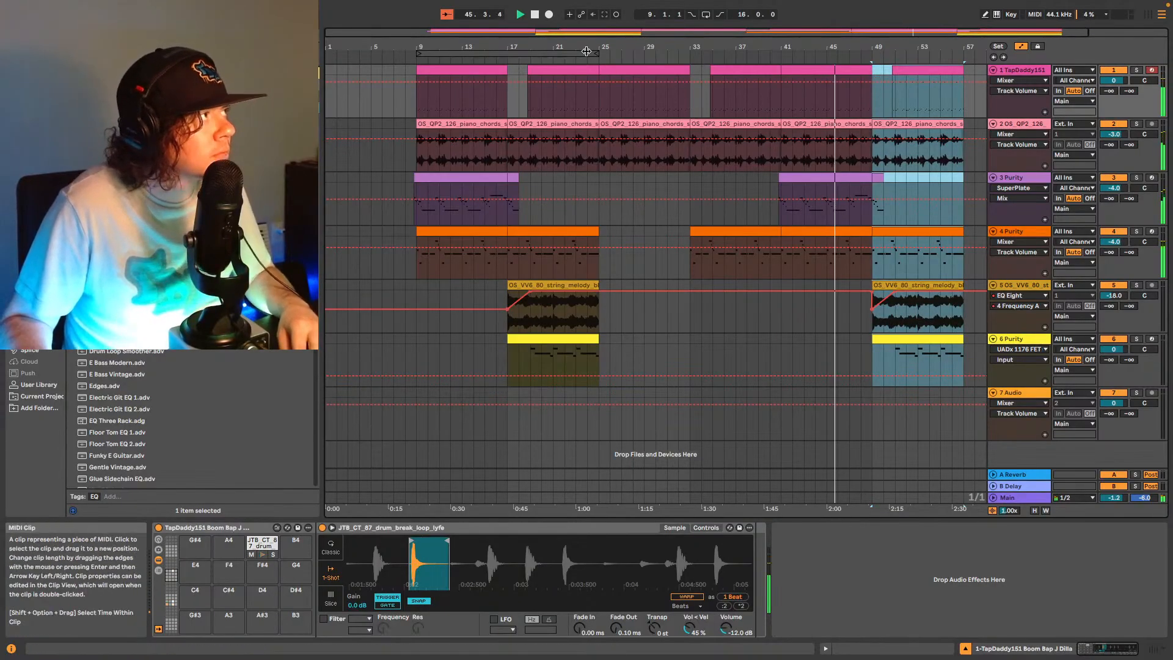
left_click_drag(514, 47, 514, 39)
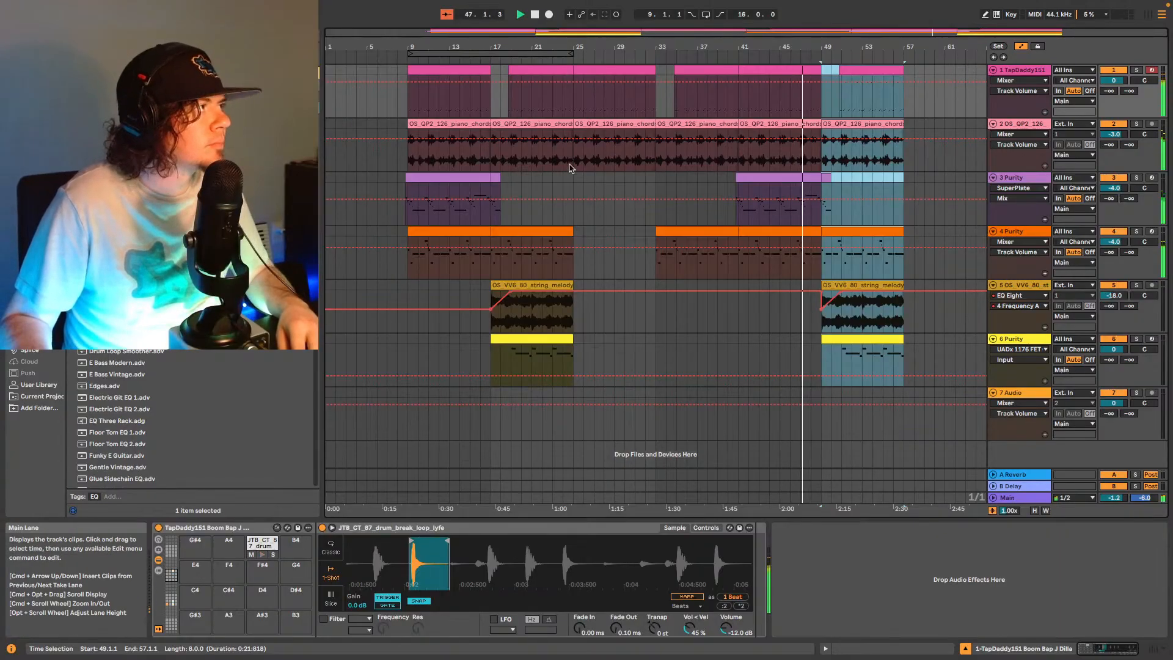
Copy the drums and piano chords from bars 25 to 33 to bar 57.
left_click_drag(570, 167, 656, 82)
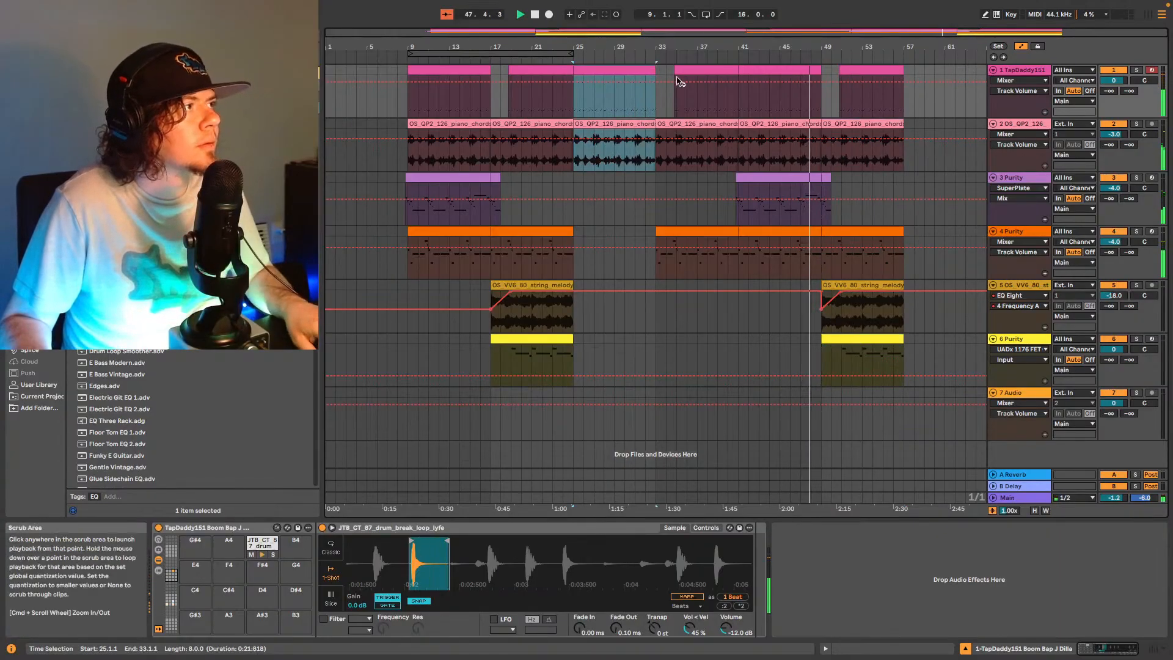
key("super+c")
left_click(905, 104)
key("super+v")
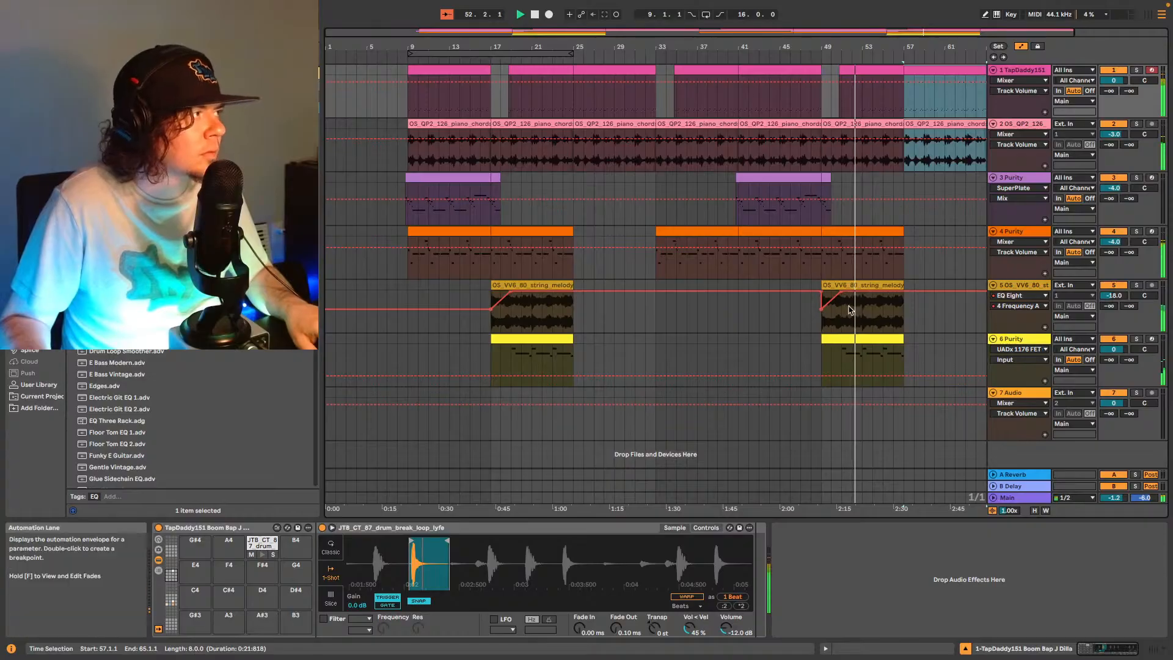
Duplicate the string melody clip at bar 49 to bar 57 and remove the copied filter dip at its start.
left_click(868, 287)
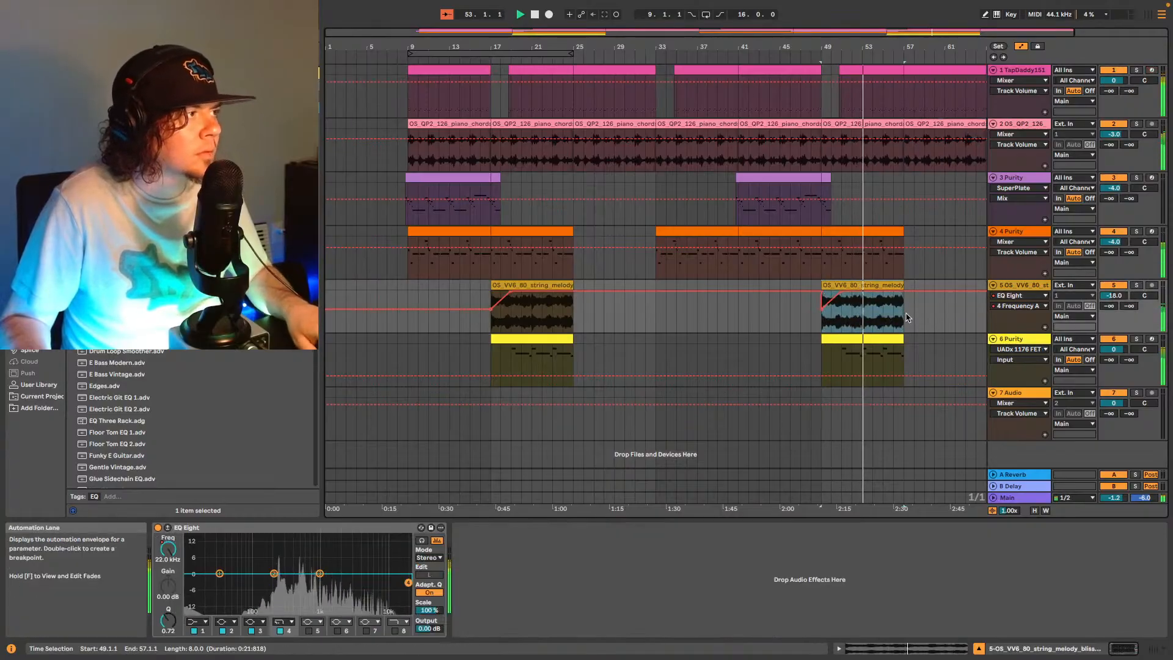
key("super+d")
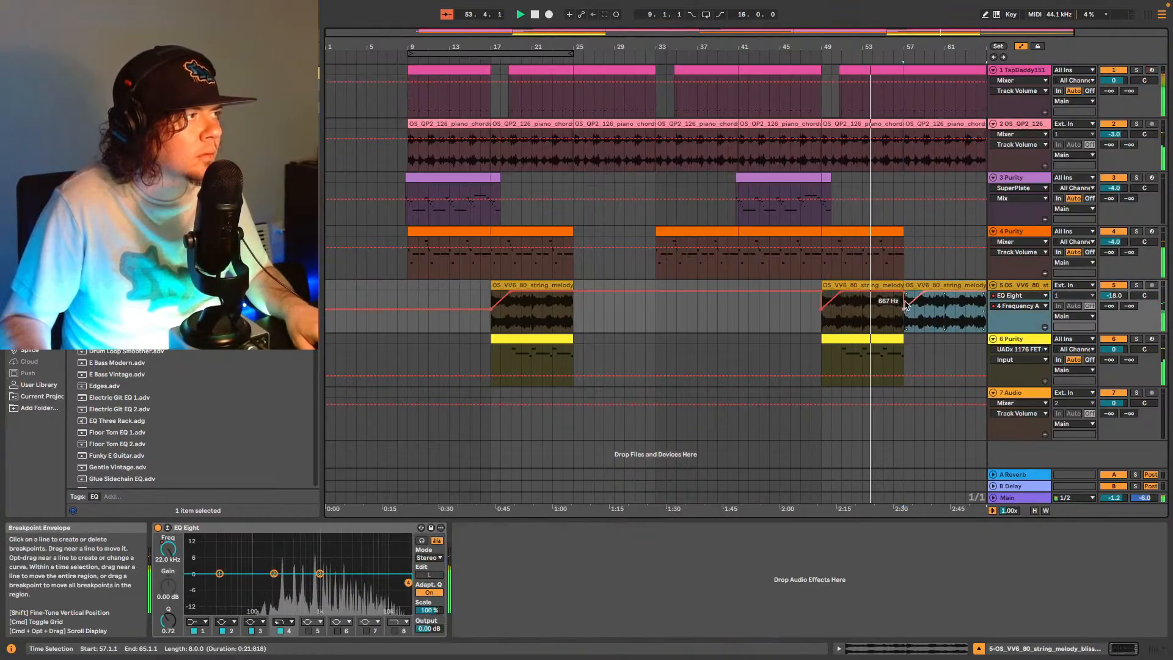
left_click(903, 309)
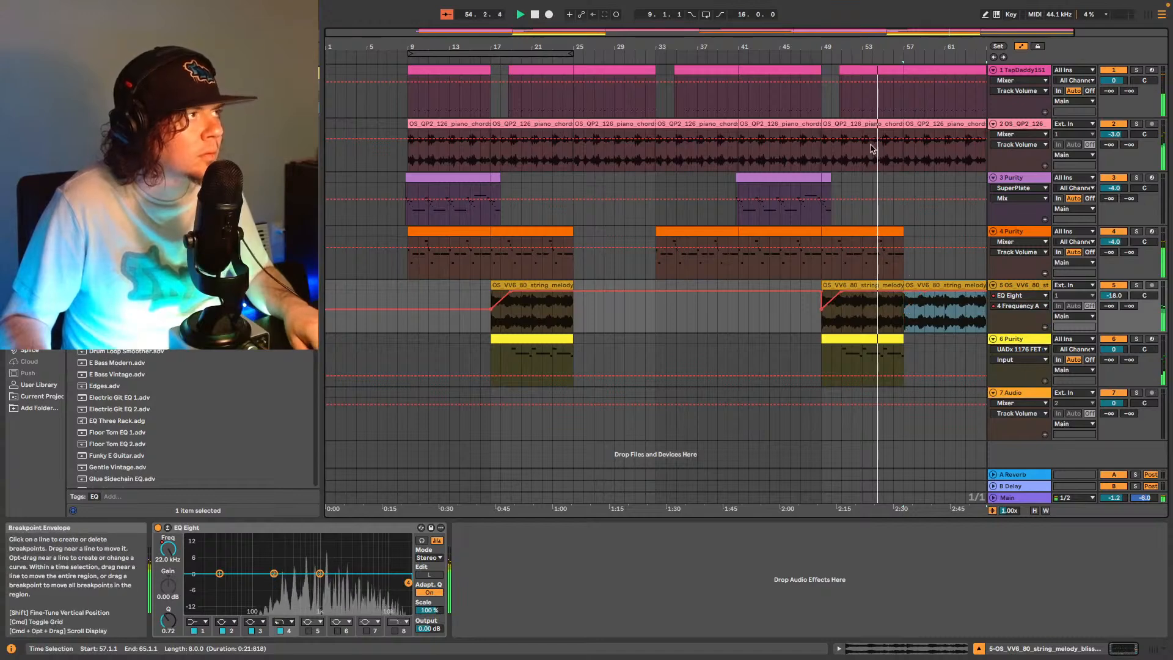
double_click(893, 31)
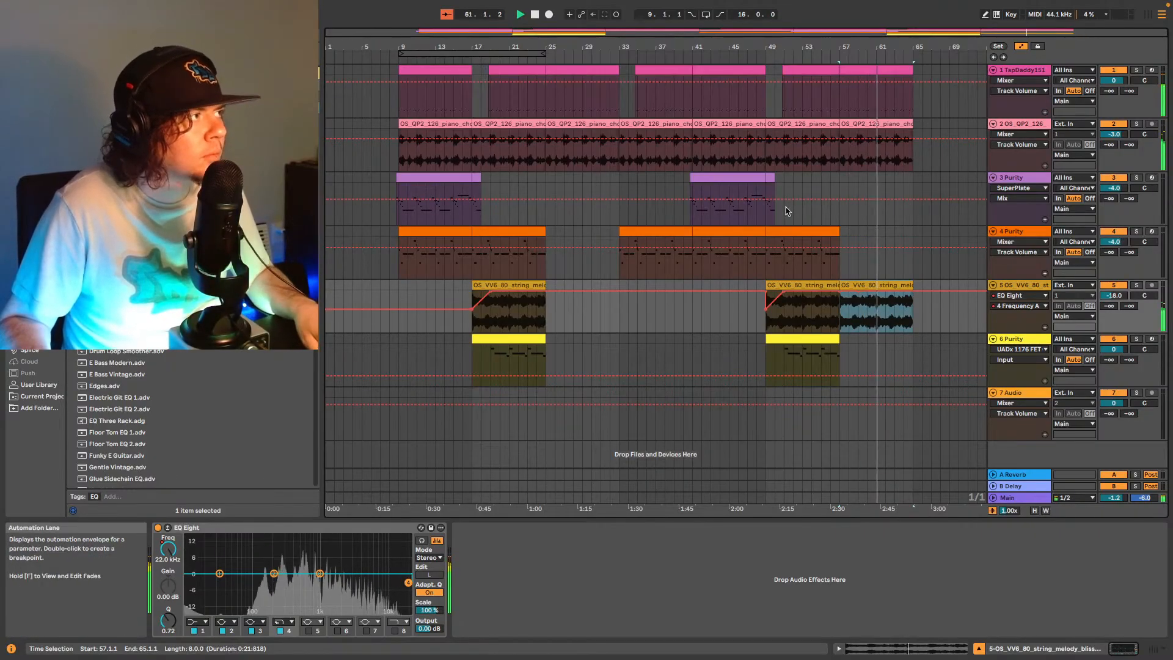
Copy the track 4 Purity clip from bars 49 to 57 to bar 65.
left_click(789, 229)
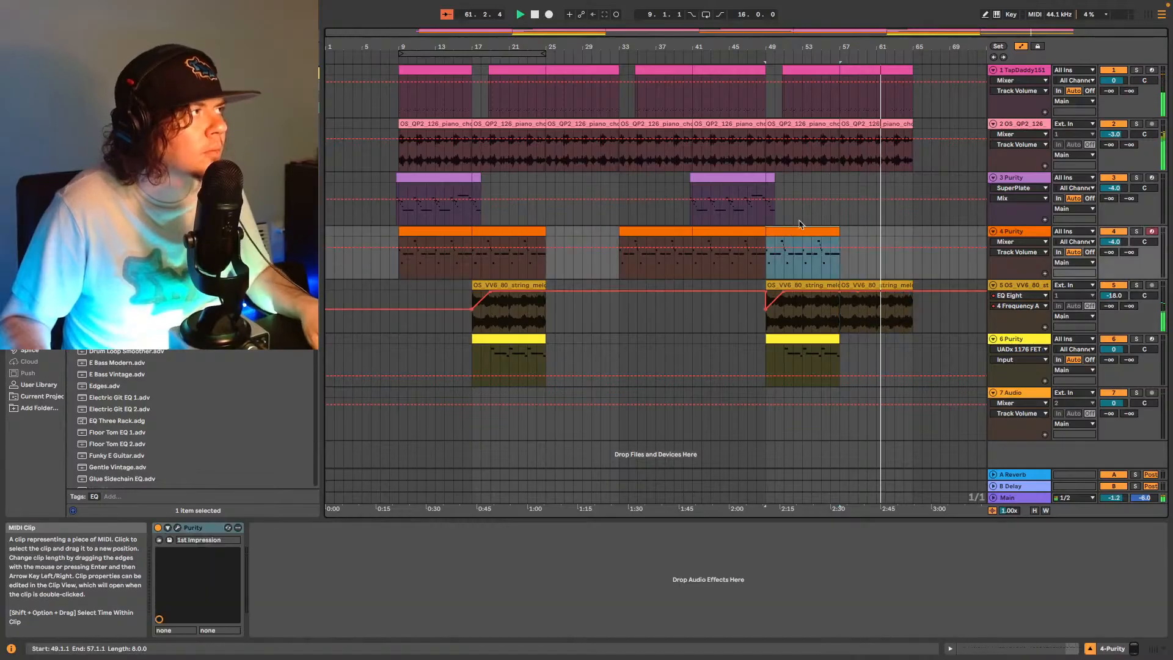
left_click(912, 264)
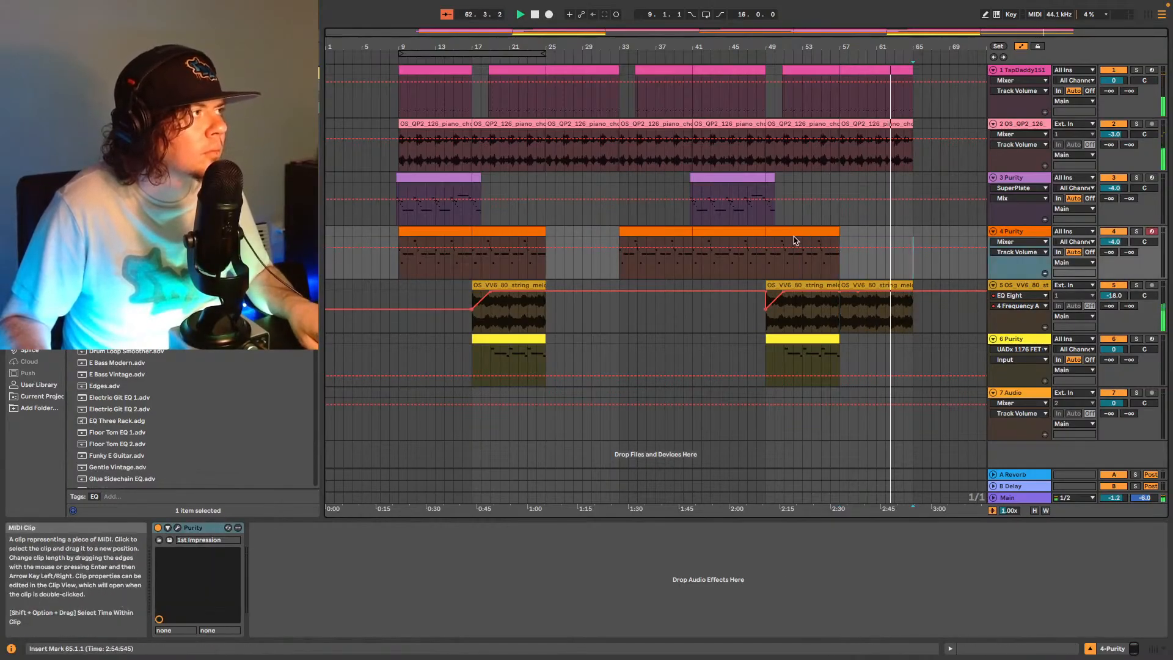
left_click(798, 233)
key("super+c")
left_click(914, 261)
key("super+v")
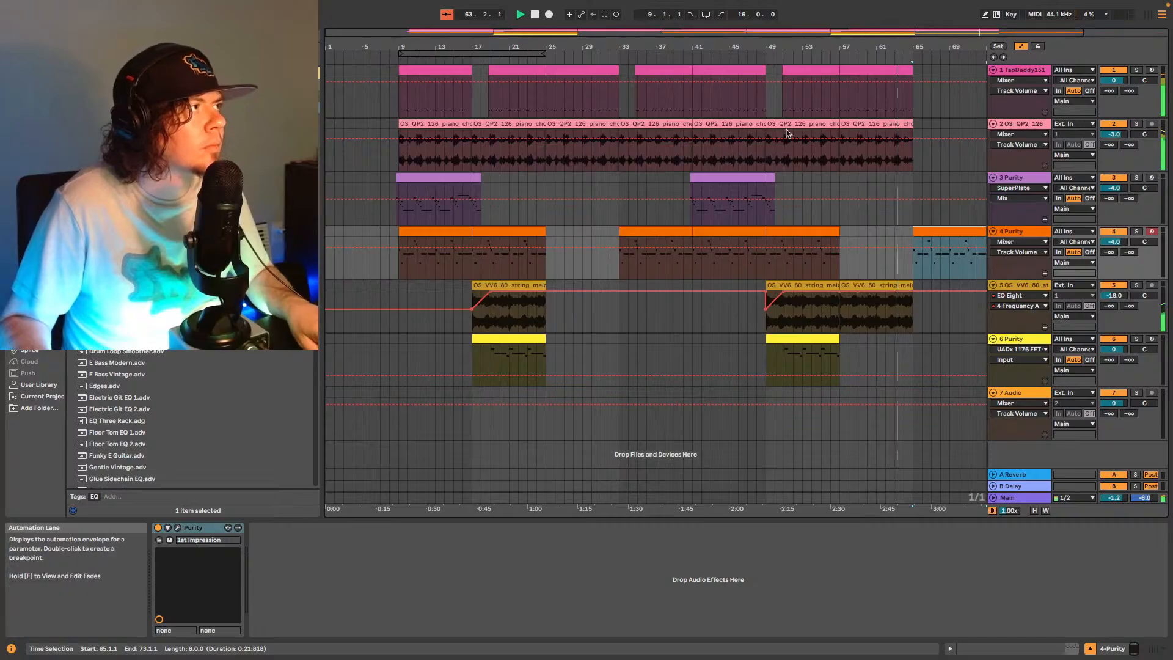
Copy the piano chords and the drums from bars 49 to 57 to bar 65.
left_click(806, 125)
key("super+c")
left_click(919, 157)
key("super+v")
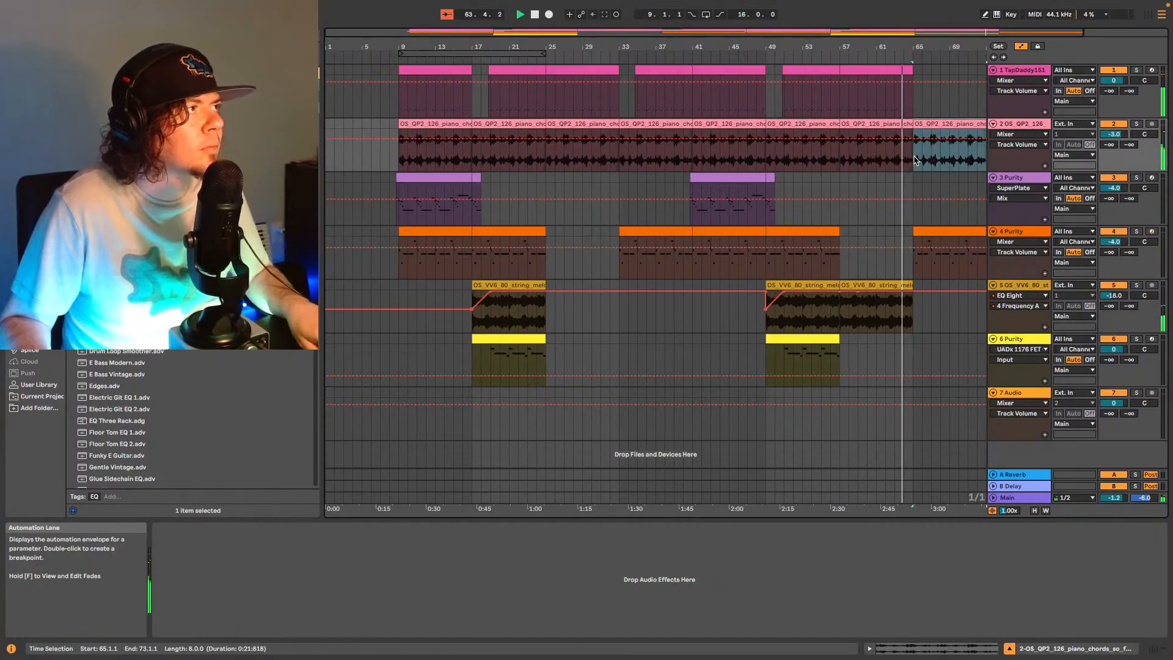
left_click(769, 103)
left_click(769, 103)
key("super+c")
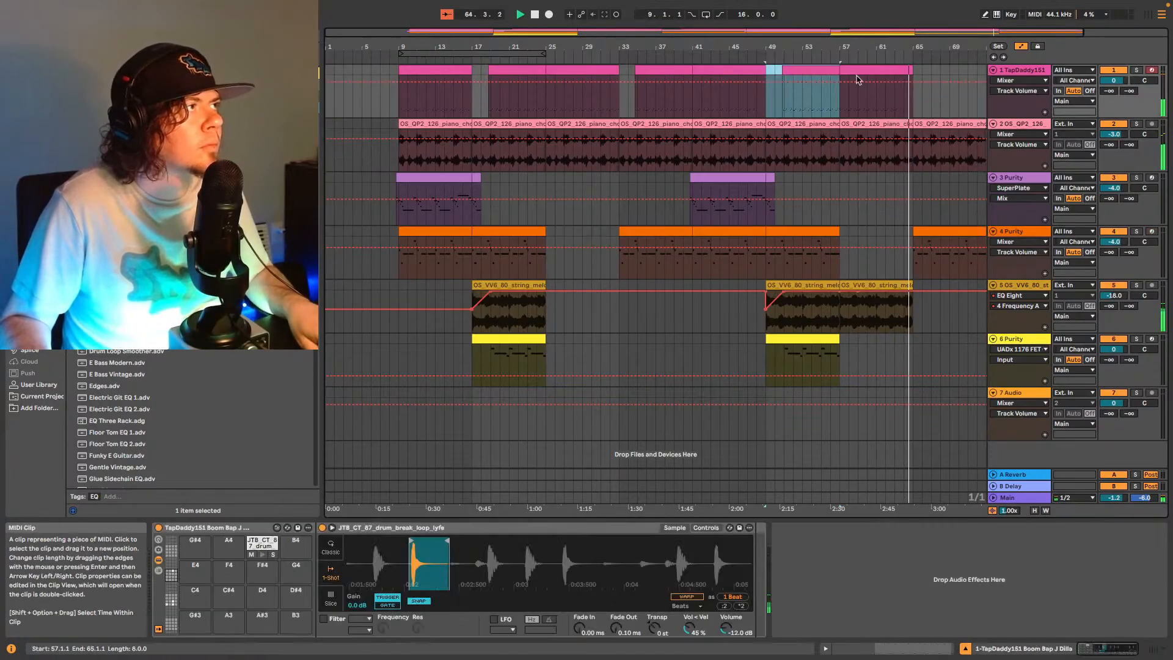
left_click(916, 105)
key("super+v")
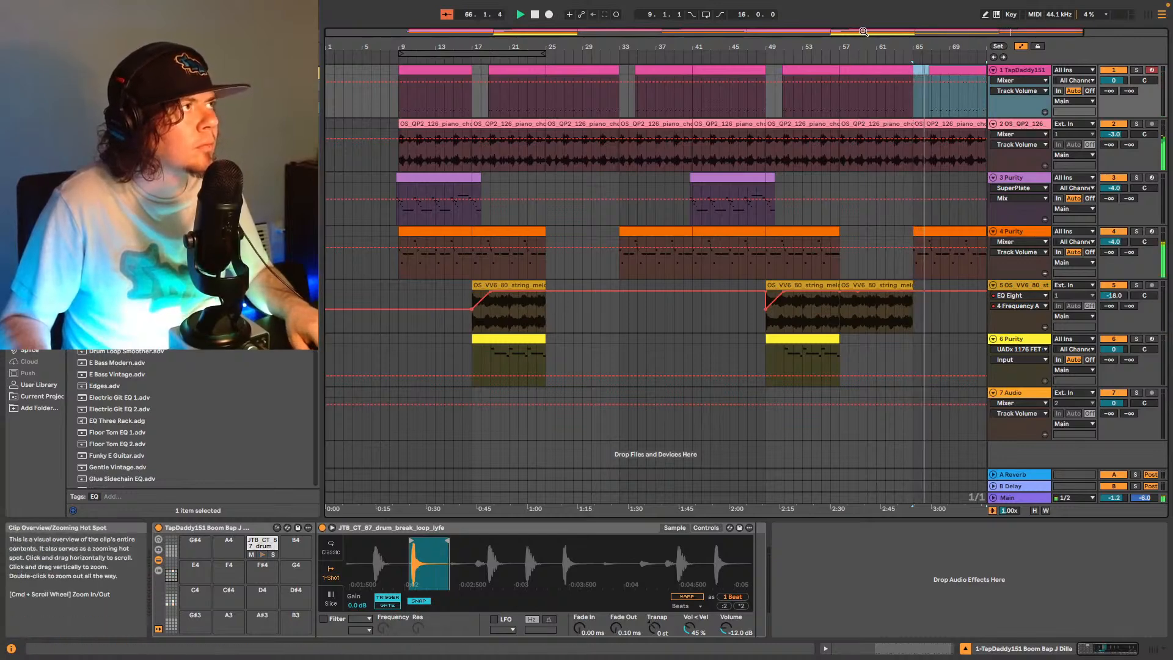
left_click_drag(916, 47, 923, 32)
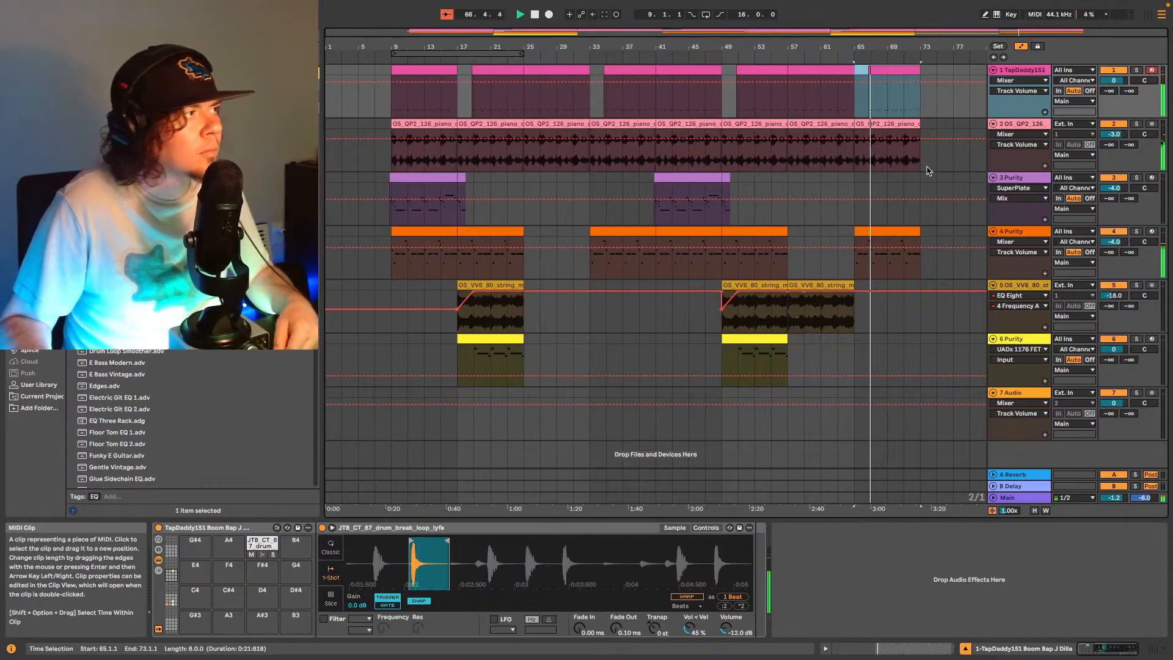
Show the Main track's volume automation, set the level to 0 dB, and draw a fade-out to silence from bar 69 to bar 73.
right_click(1114, 498)
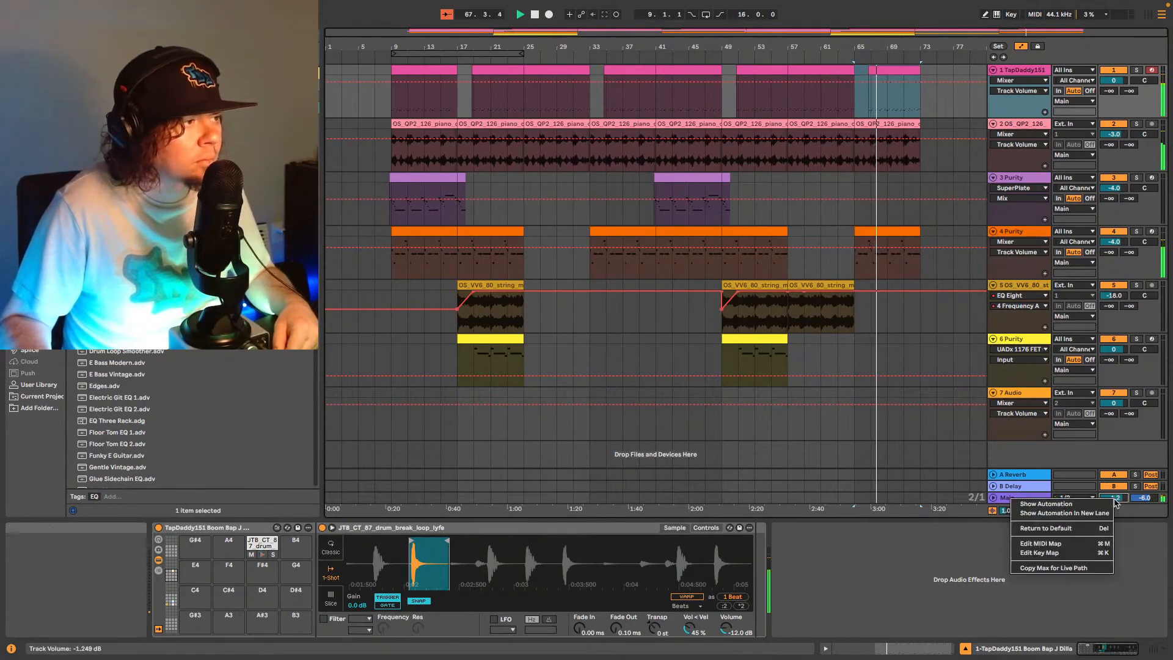
left_click(1108, 503)
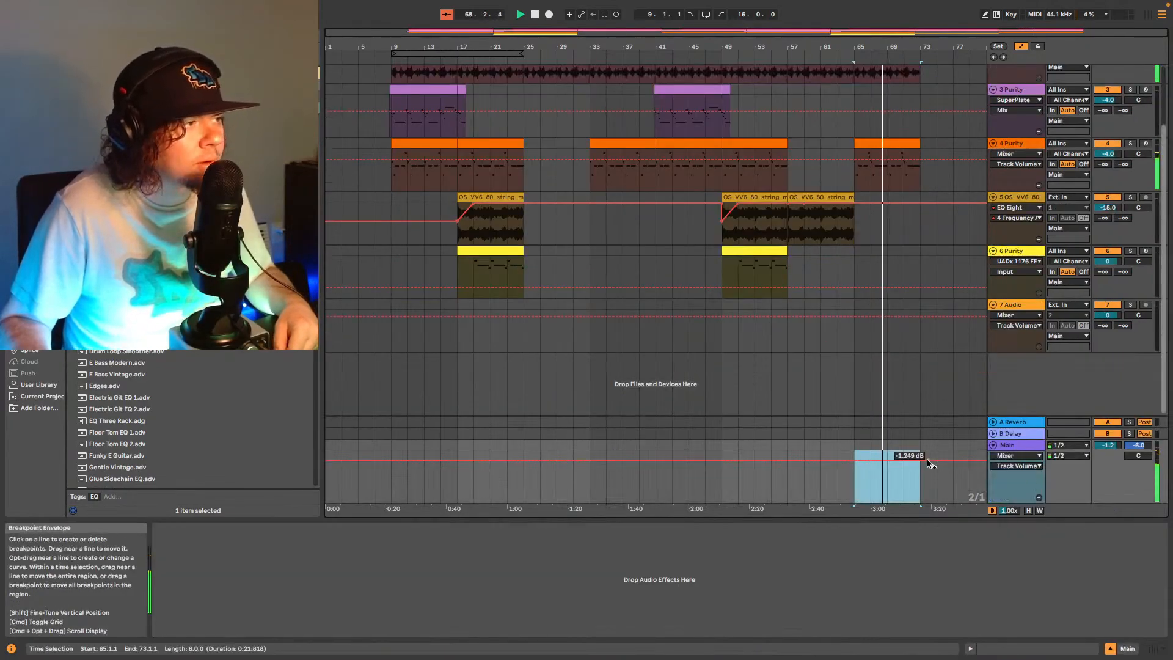
left_click(1107, 445)
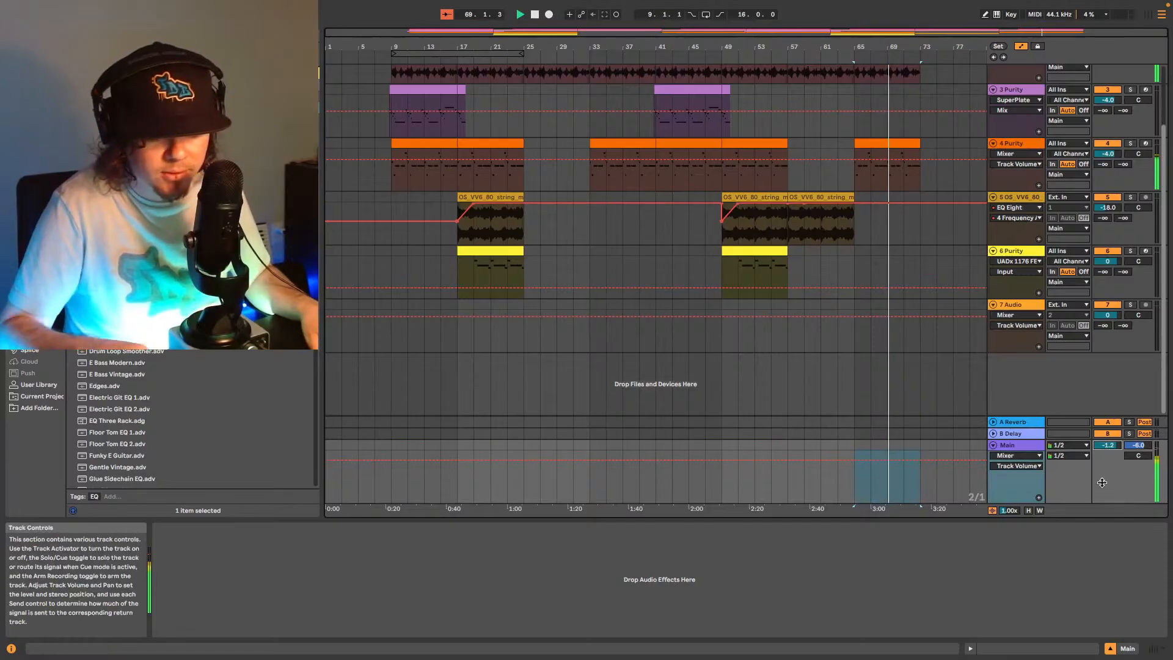
left_click(887, 468)
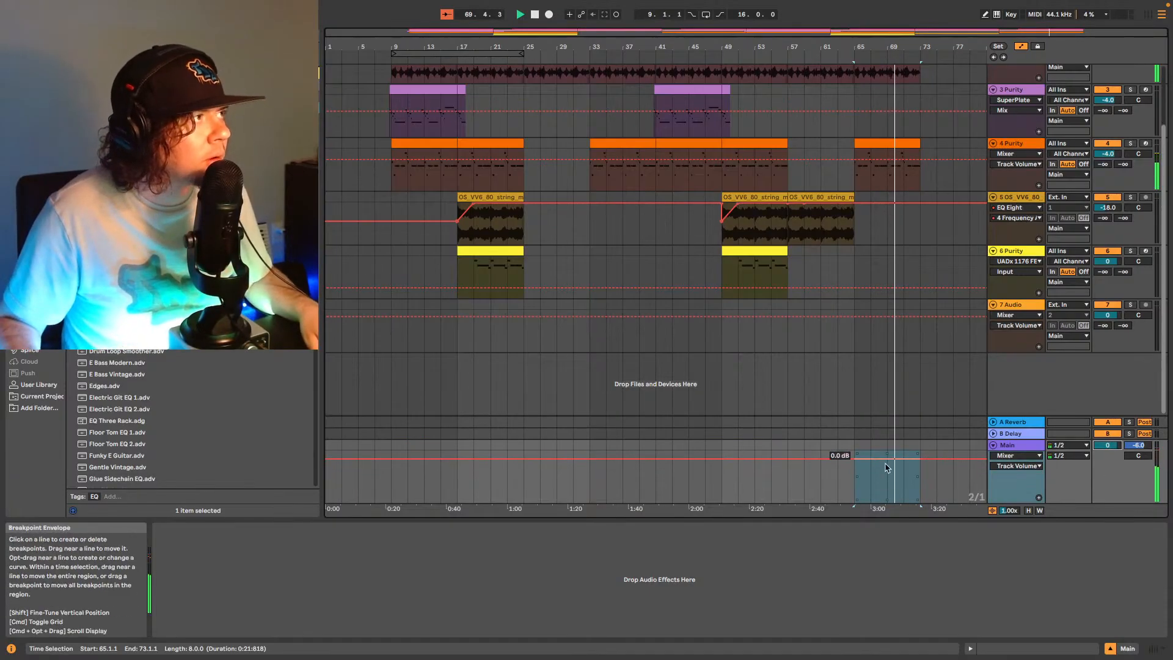
left_click(885, 460)
left_click_drag(920, 459, 919, 502)
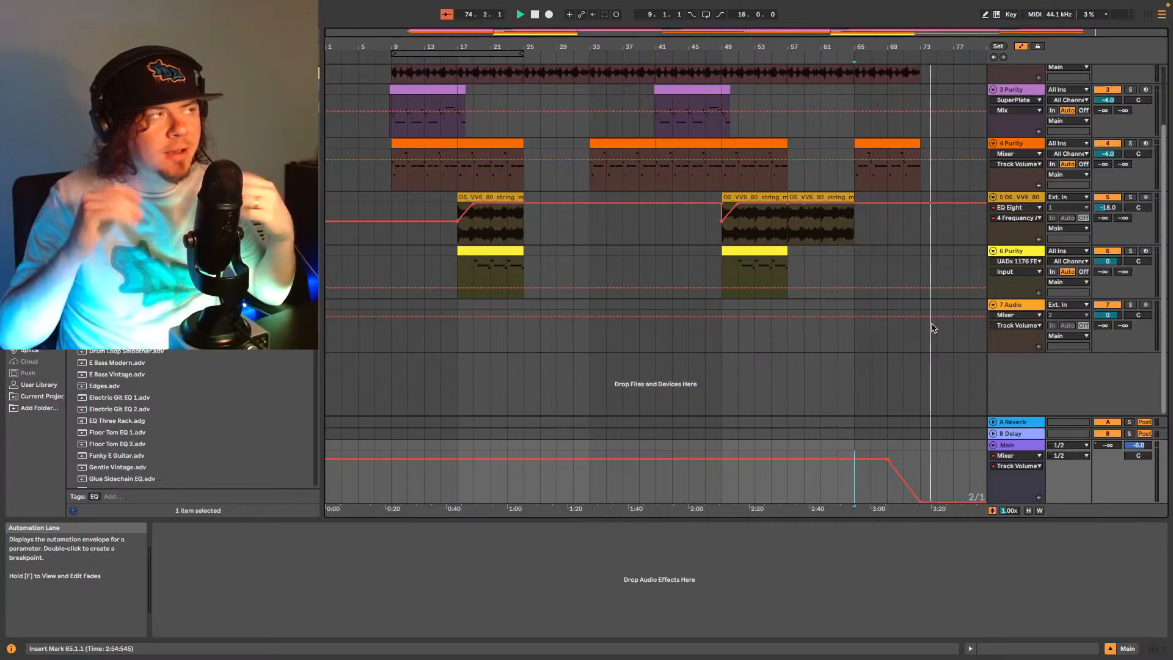
Examine the arrangement section by section, from the opening at bar 9 to the outro at bar 65 and the Main volume fade-out.
scroll(778, 191, "up", 3)
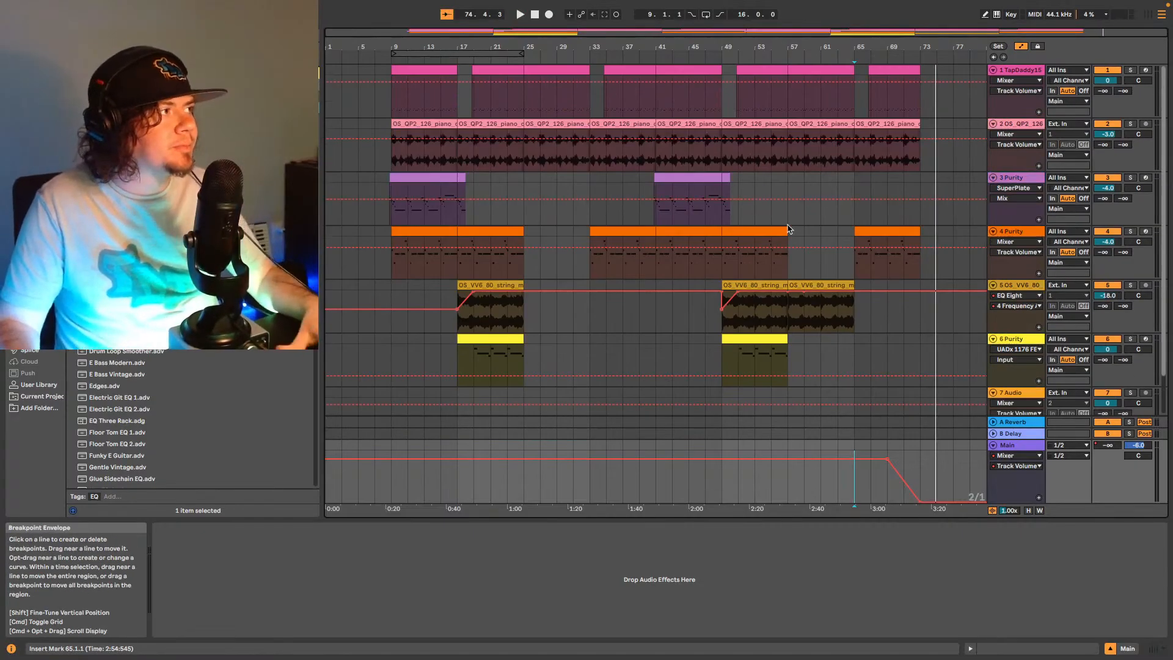
scroll(788, 228, "down", 2)
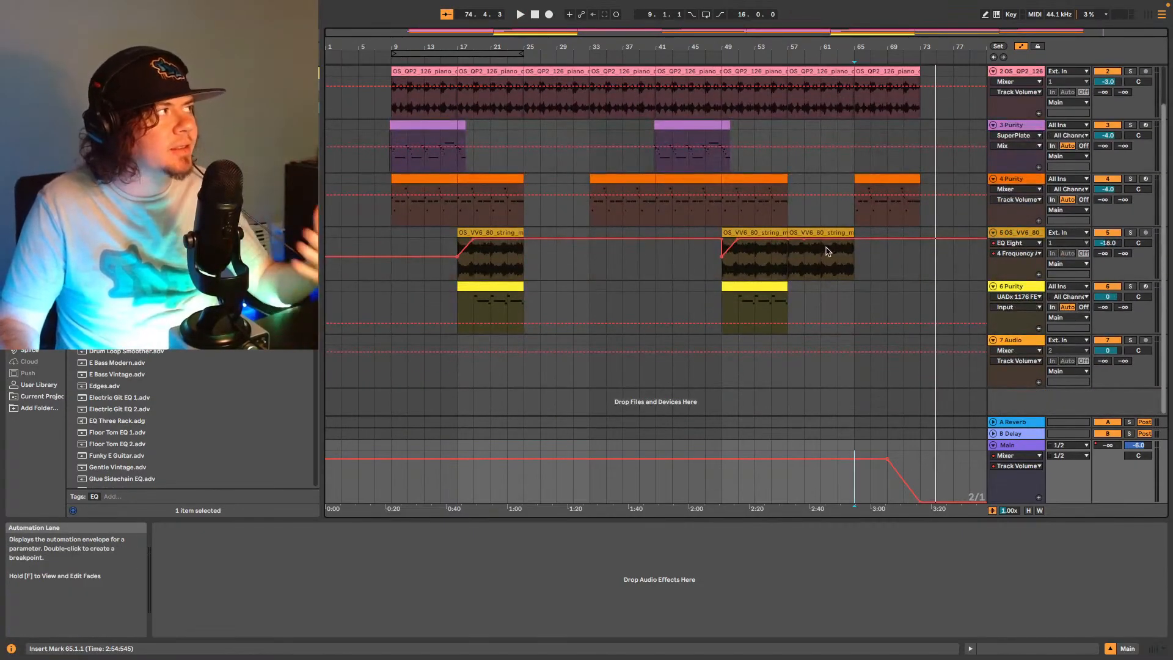
scroll(746, 225, "up", 2)
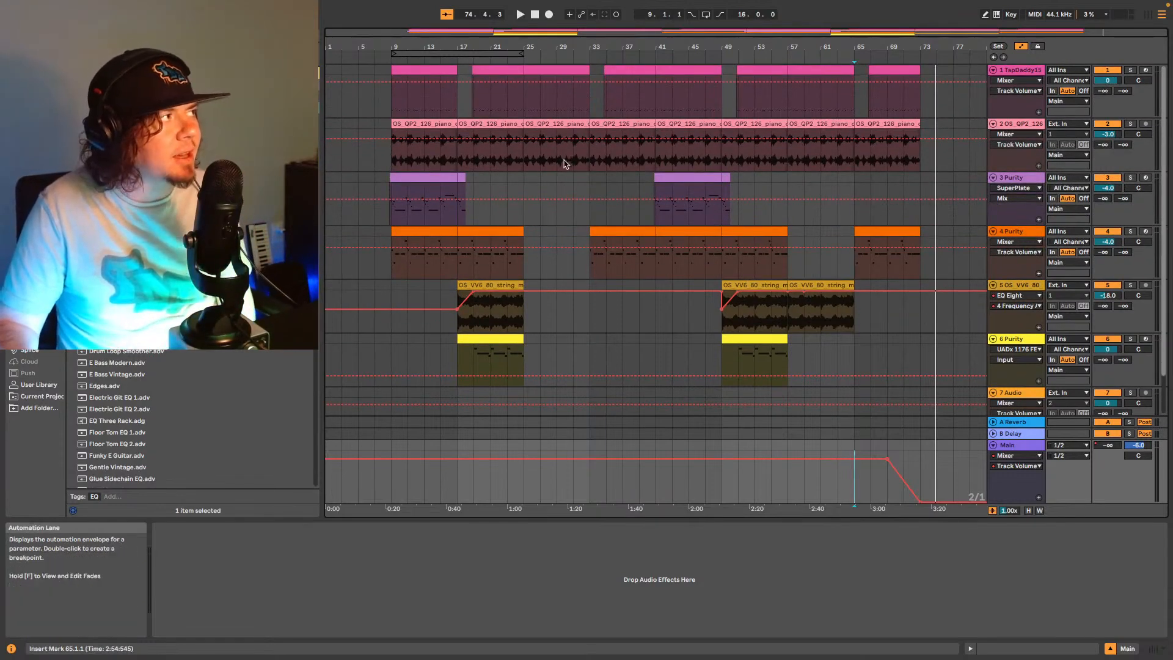
left_click_drag(529, 169, 583, 86)
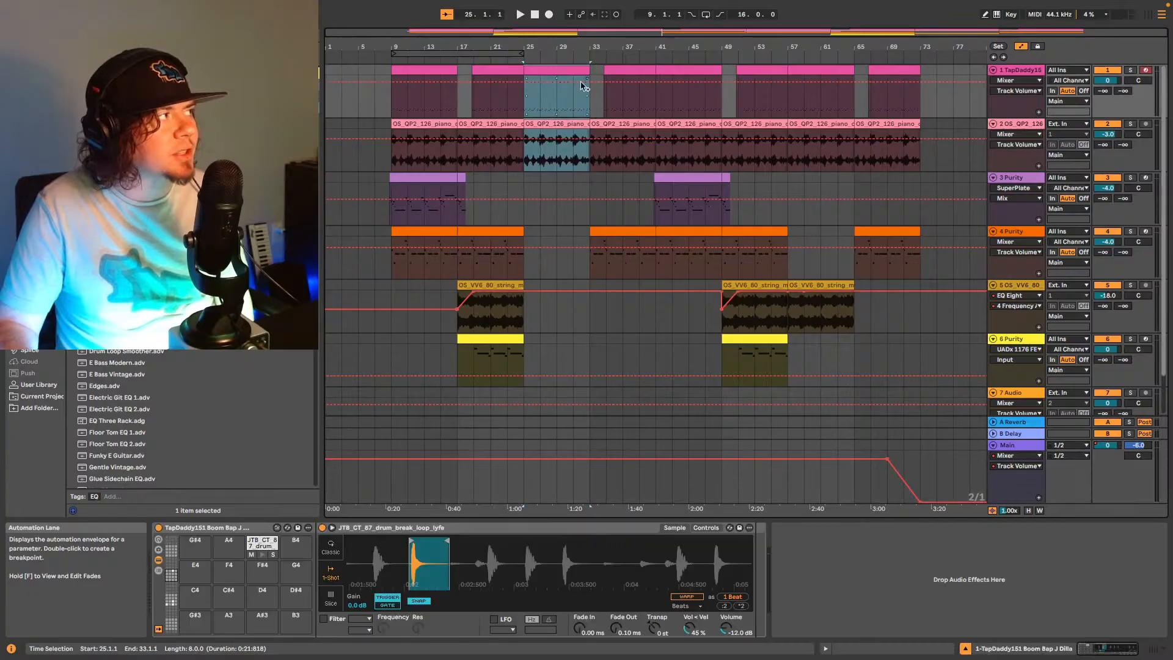
left_click(414, 230)
left_click(426, 177)
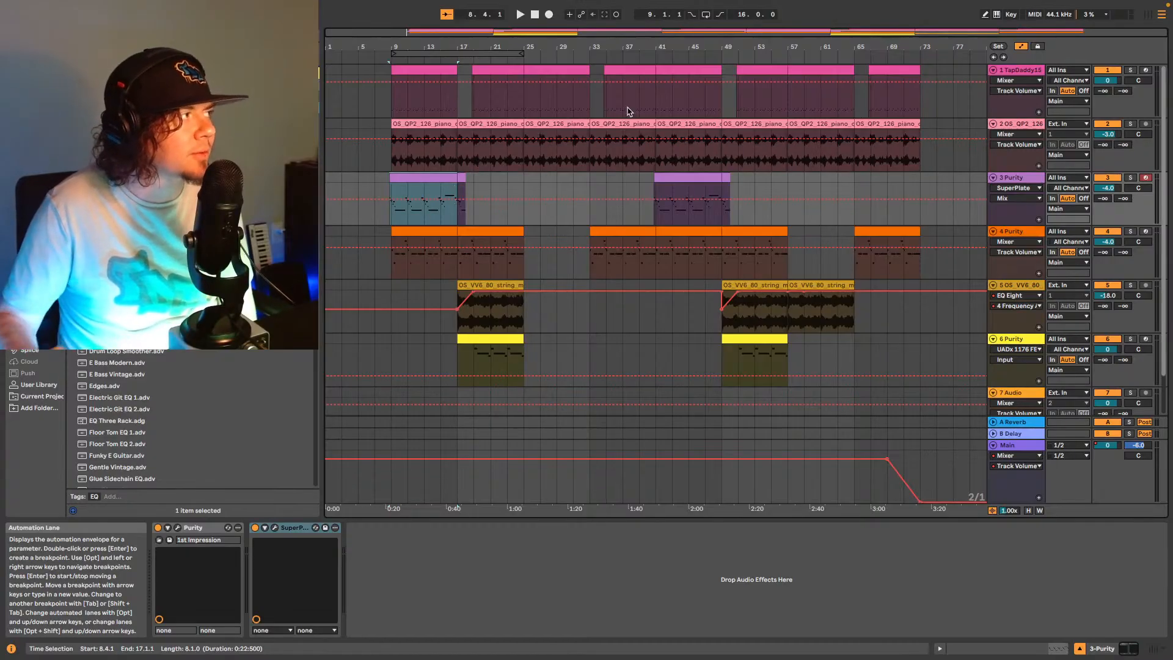
left_click_drag(479, 352, 525, 80)
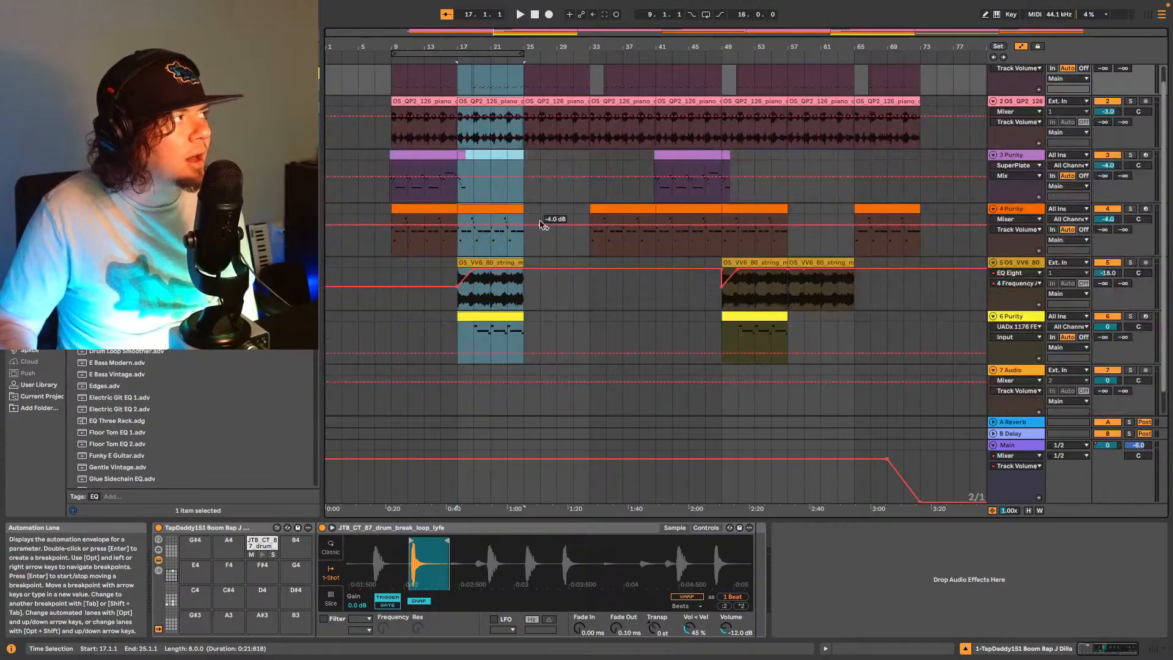
left_click(555, 145)
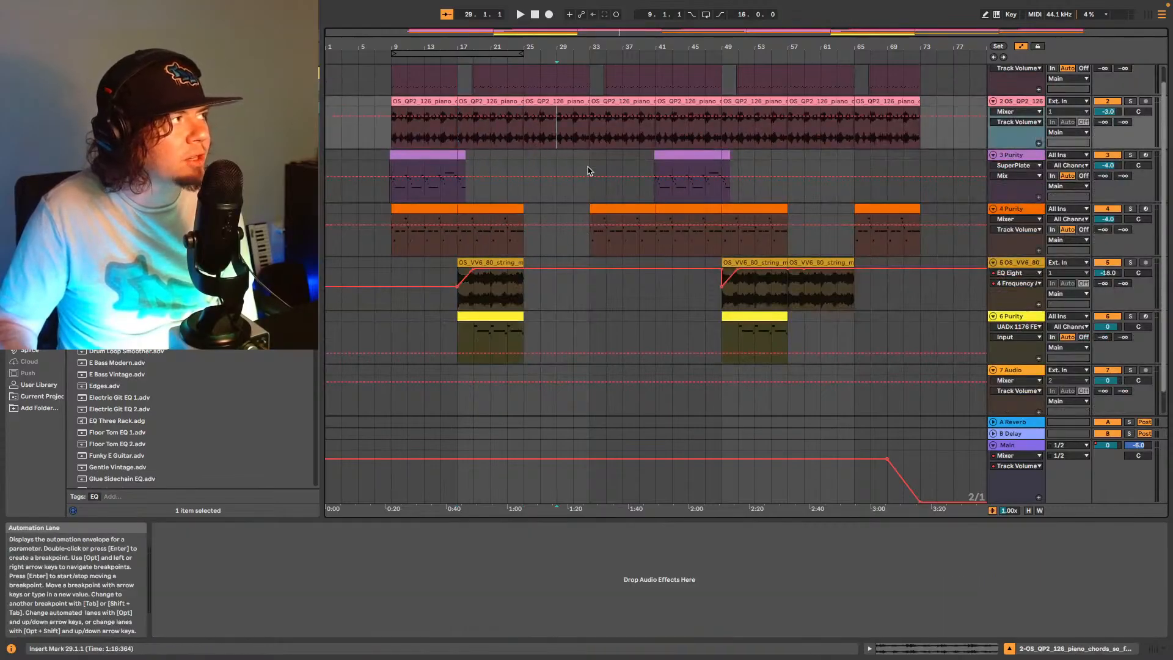
left_click_drag(586, 248, 718, 154)
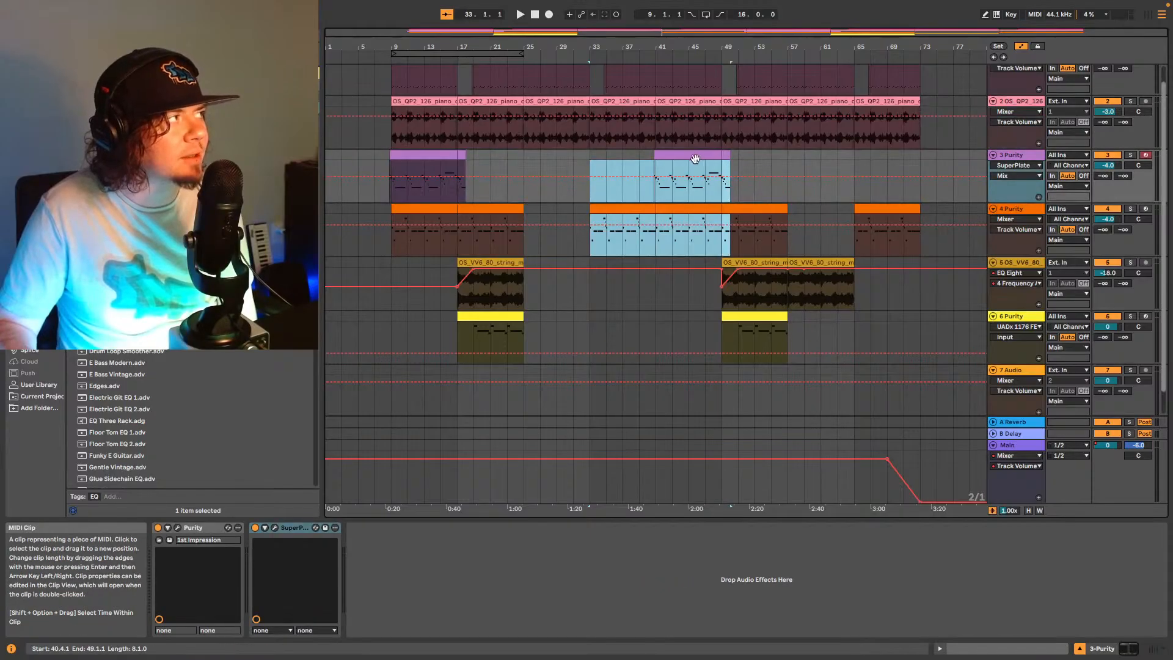
left_click(695, 156)
left_click(413, 155)
scroll(723, 313, "down", 1)
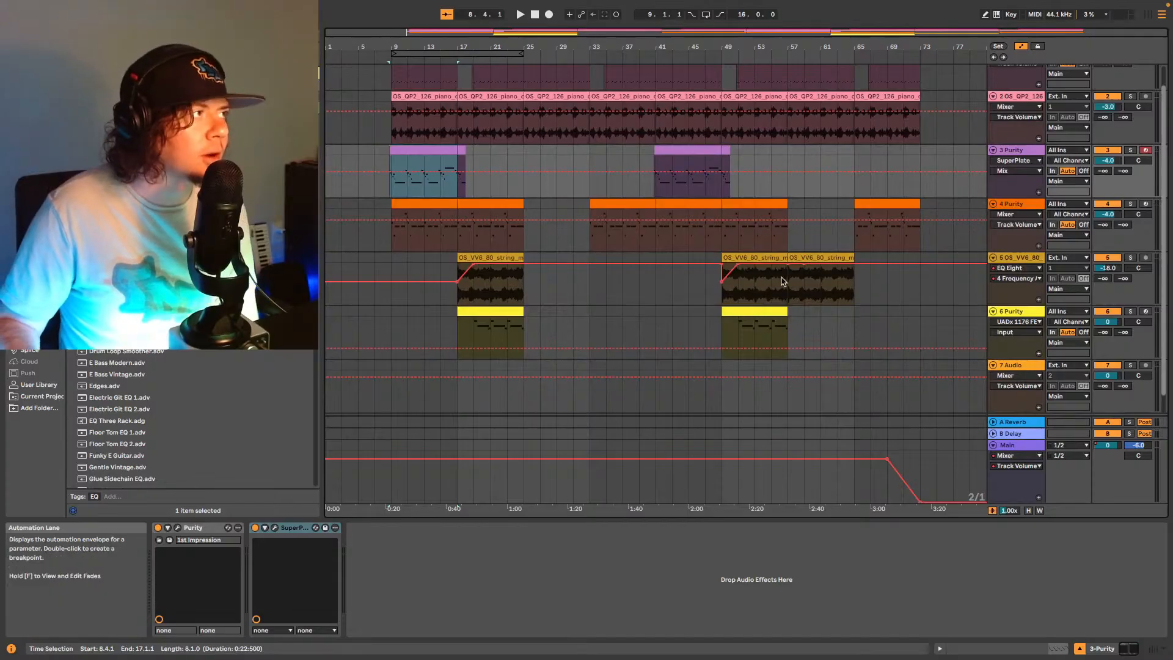
left_click(825, 258)
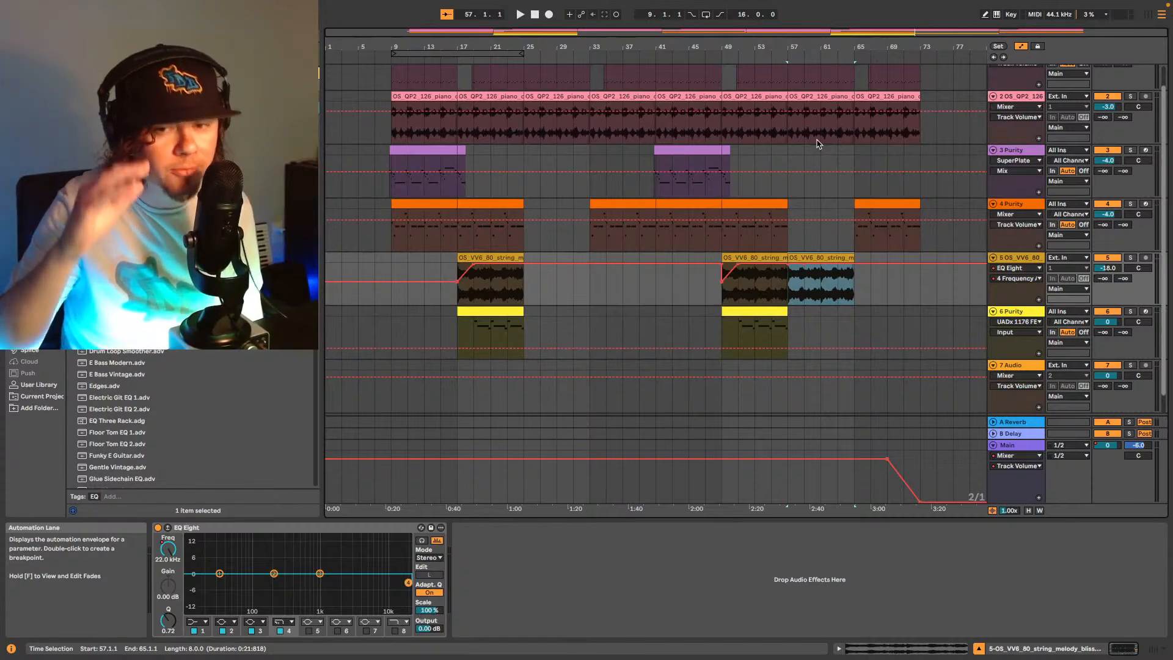
scroll(832, 188, "down", 1)
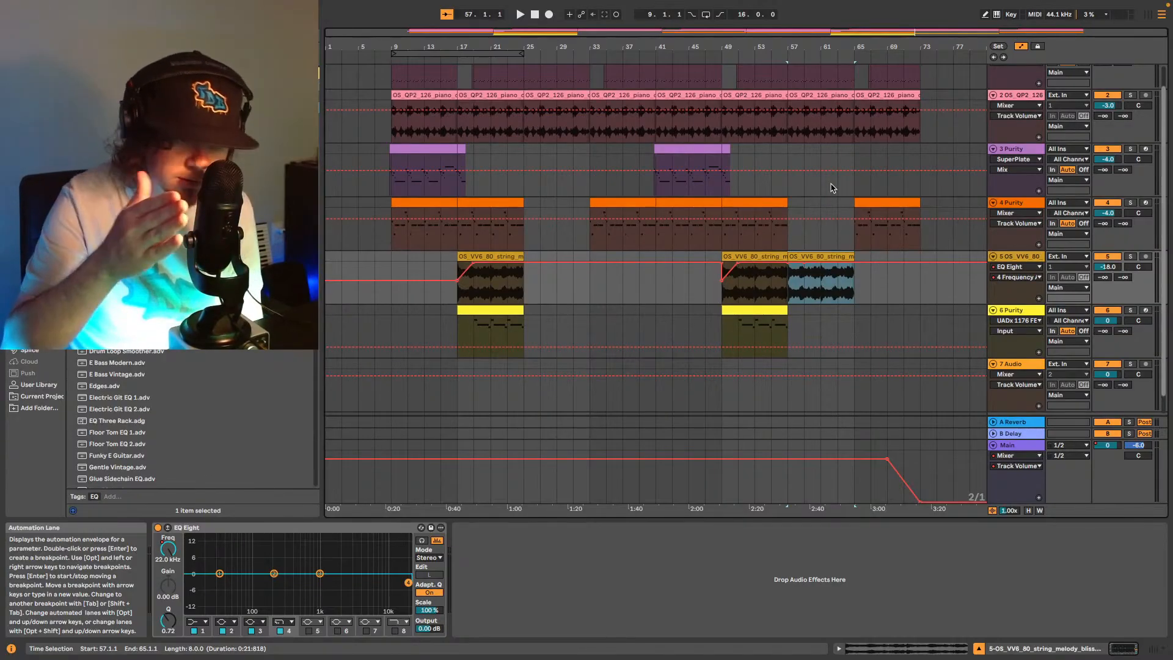
scroll(834, 190, "up", 2)
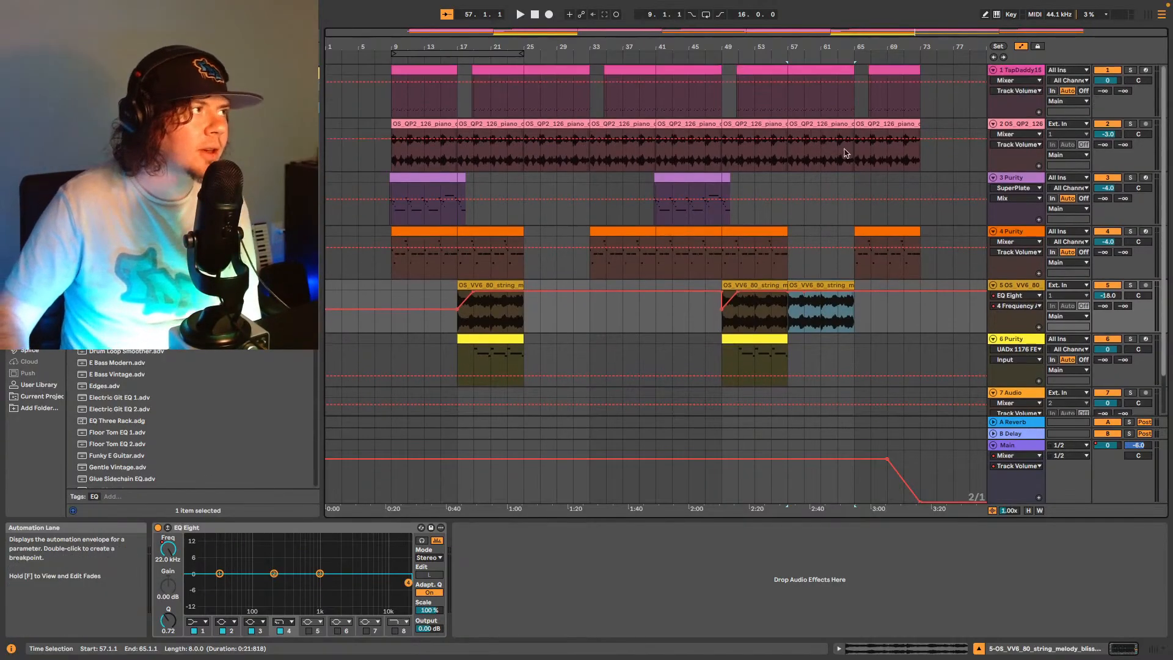
left_click_drag(858, 264, 936, 77)
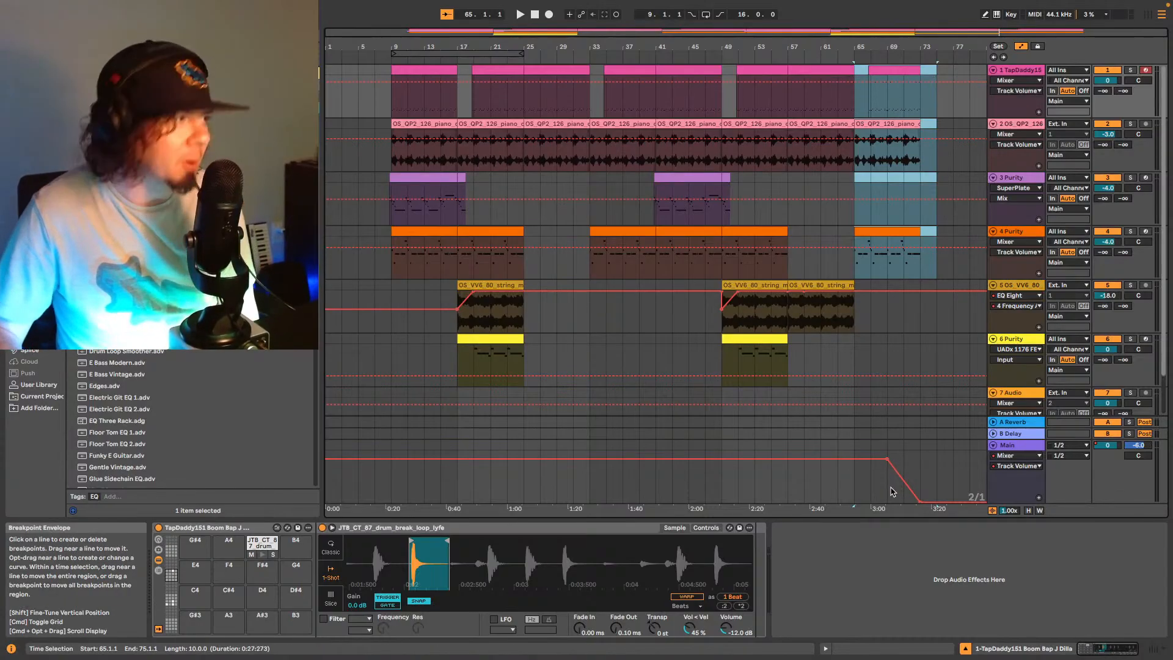
left_click_drag(886, 483, 928, 476)
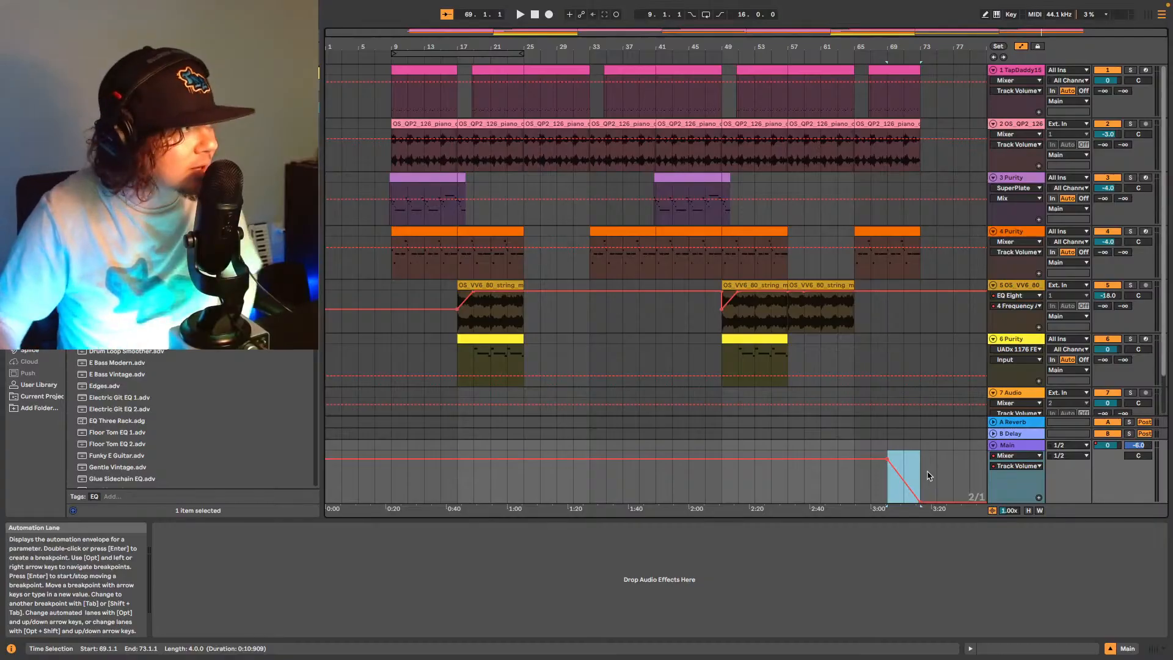
Play the arrangement from the first track 3 Purity clip and insert a new MIDI track below track 6.
left_click(405, 178)
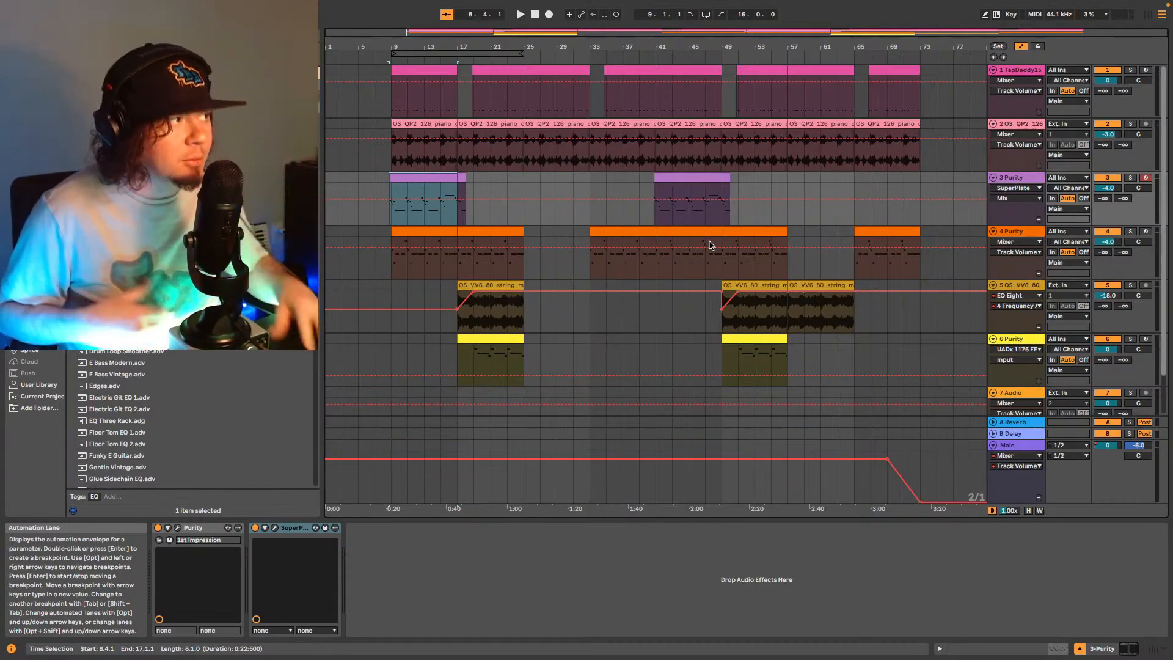
key("space")
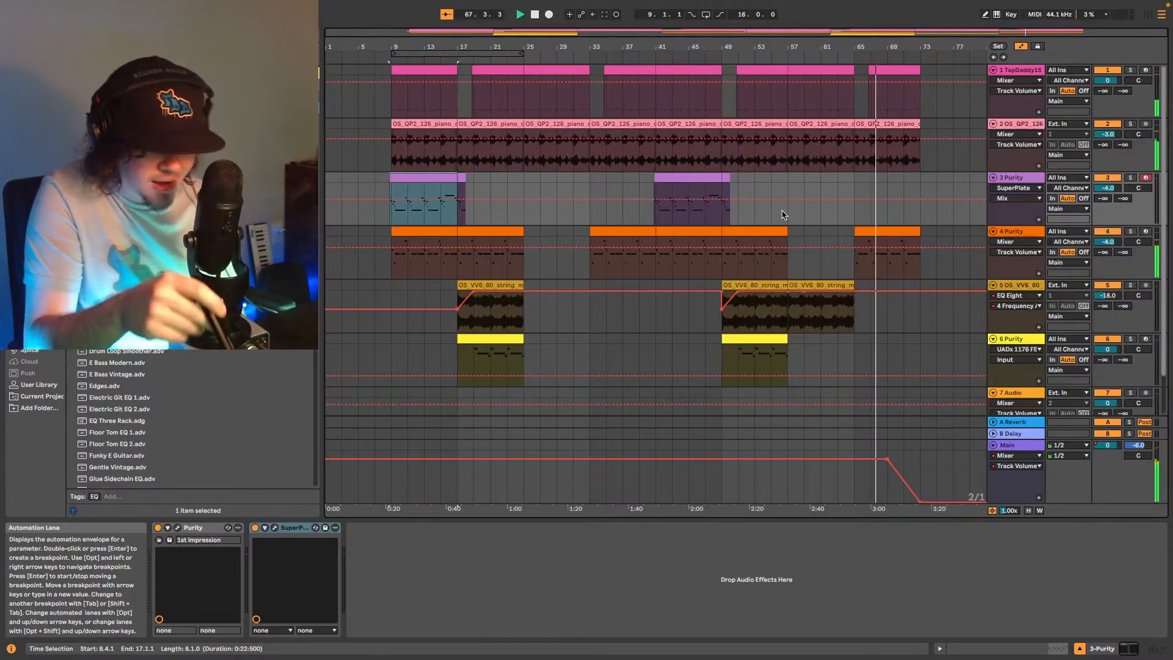
scroll(893, 282, "down", 2)
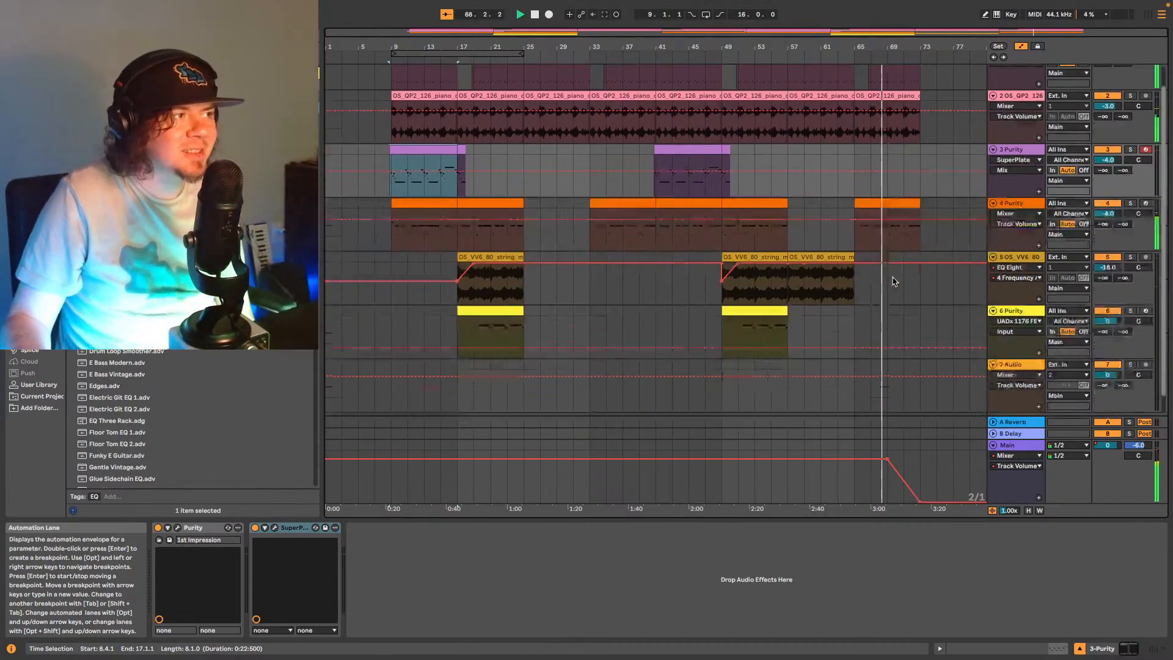
scroll(893, 281, "down", 2)
left_click(1011, 288)
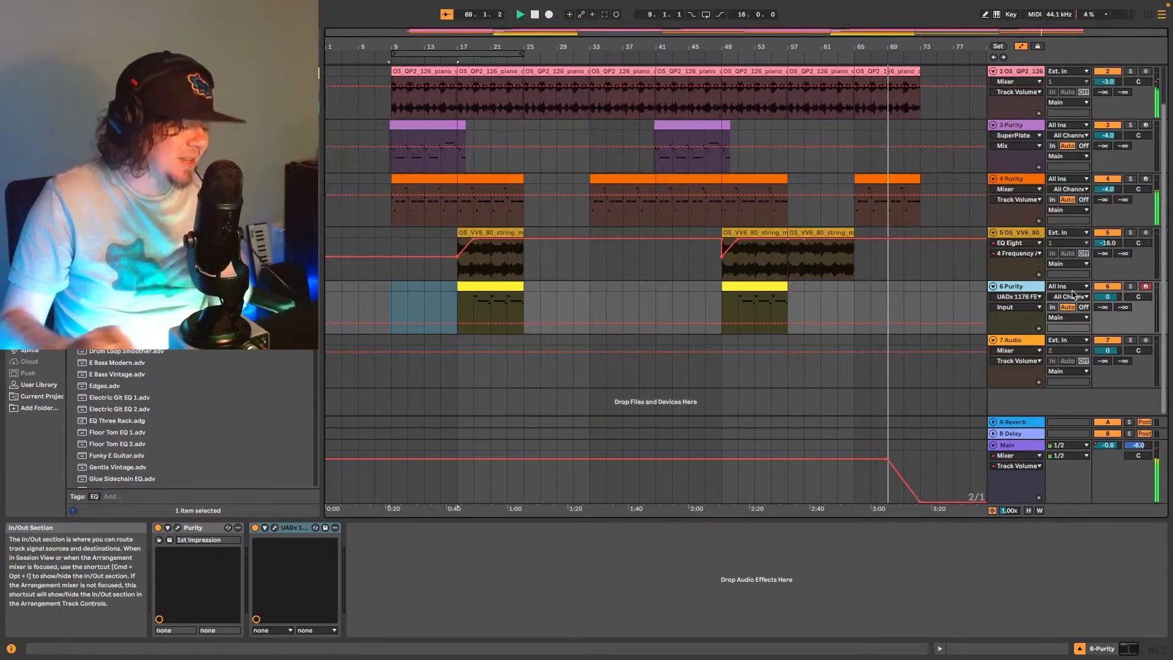
key("super+shift+t")
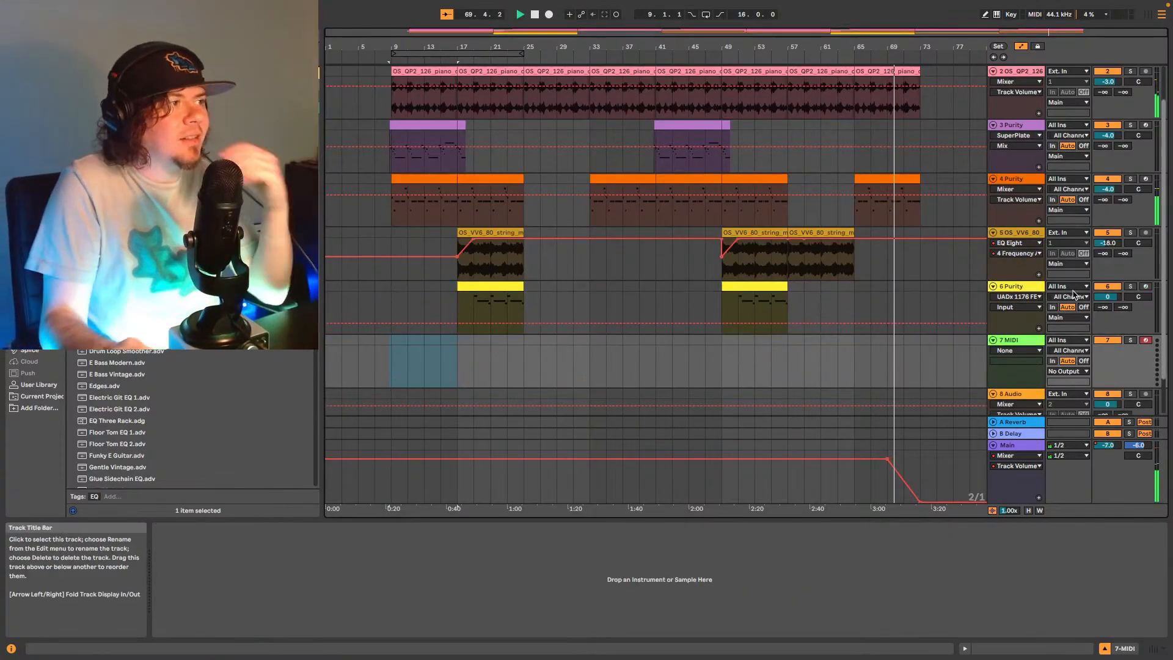
left_click(525, 364)
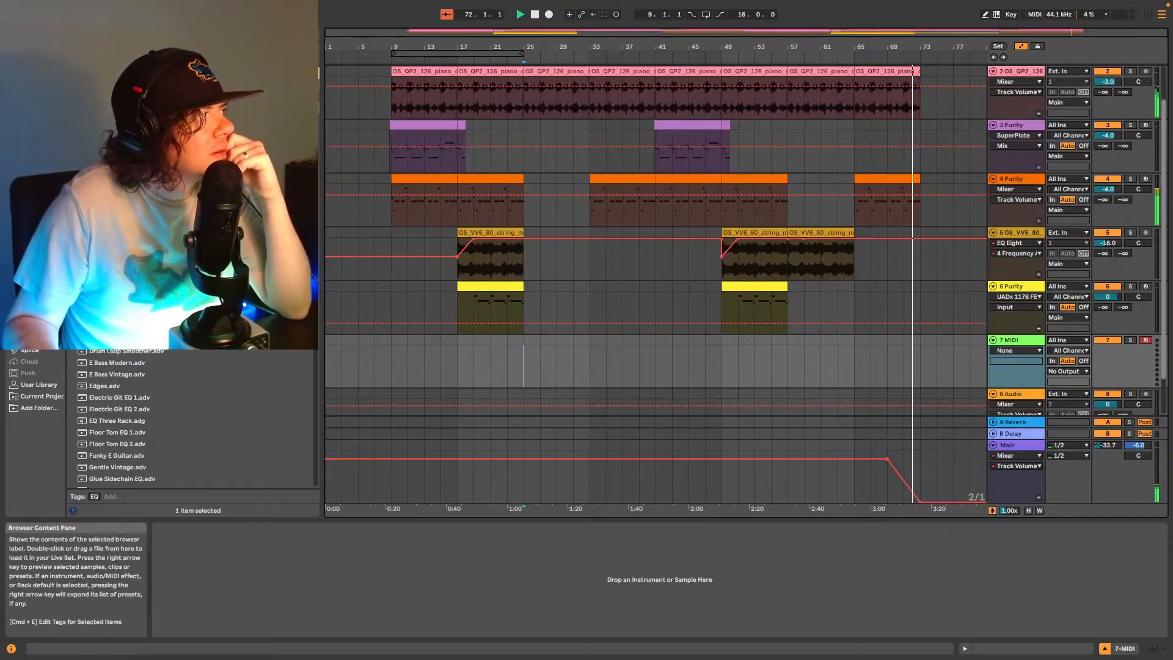
Stop playback and play the arrangement again from bar 9.
scroll(189, 421, "down", 1)
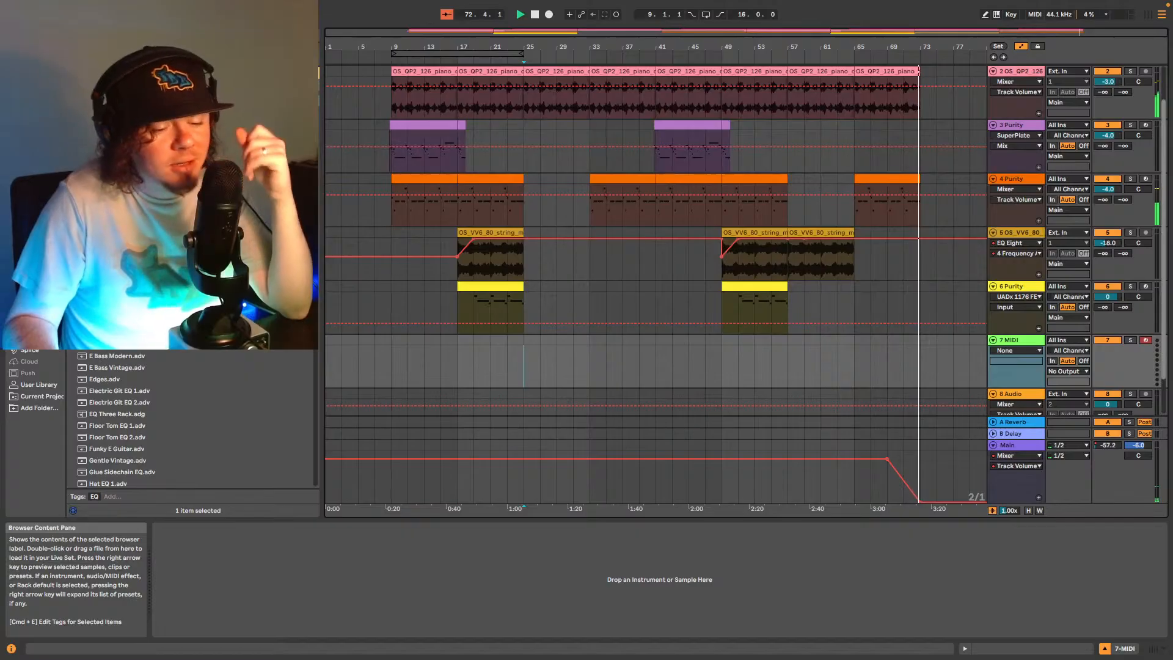
key("space")
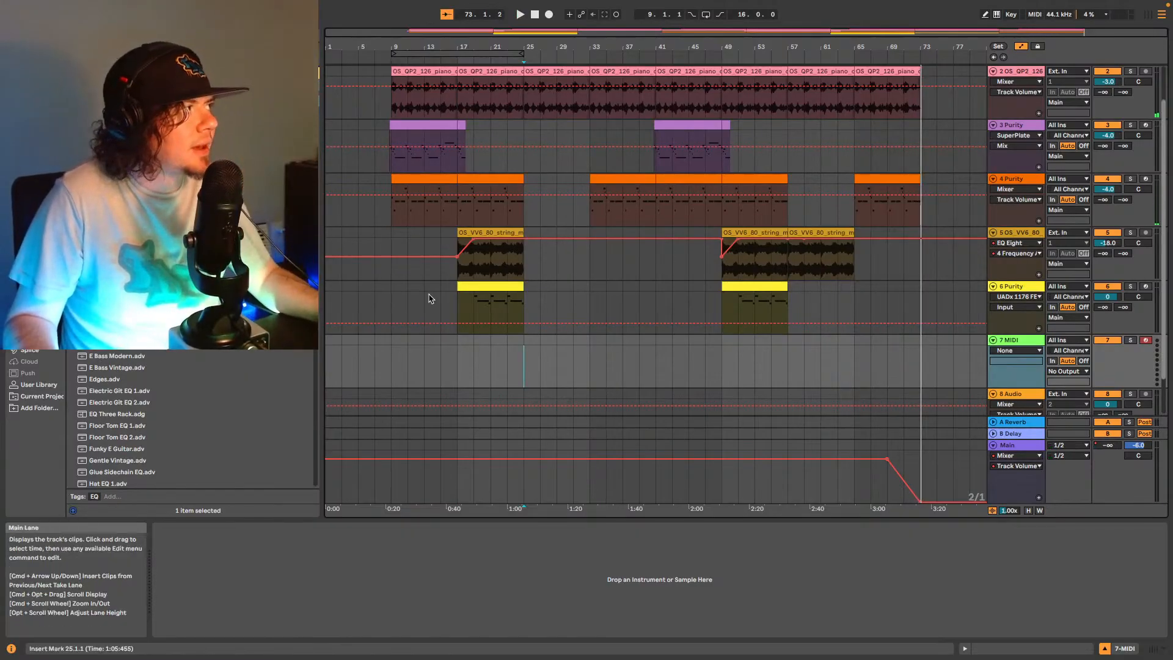
left_click(396, 215)
key("space")
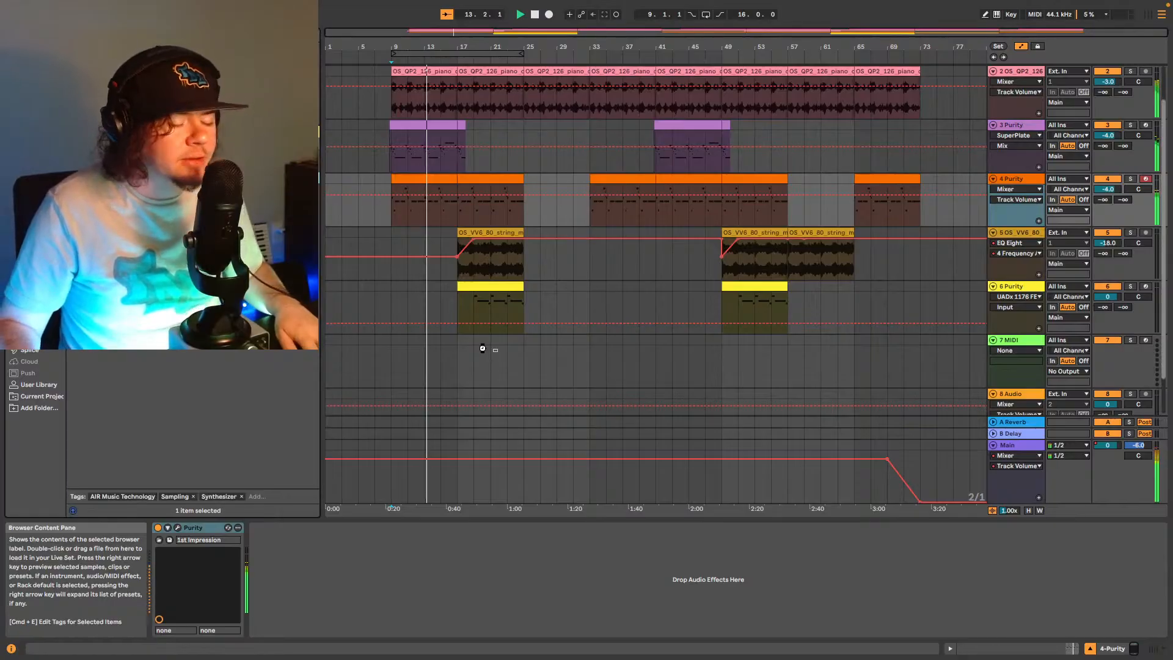
Load Xpand!2 on MIDI track 7 and choose the E Pianos + Clav preset 20 Warm FM.
left_click_drag(483, 349, 483, 350)
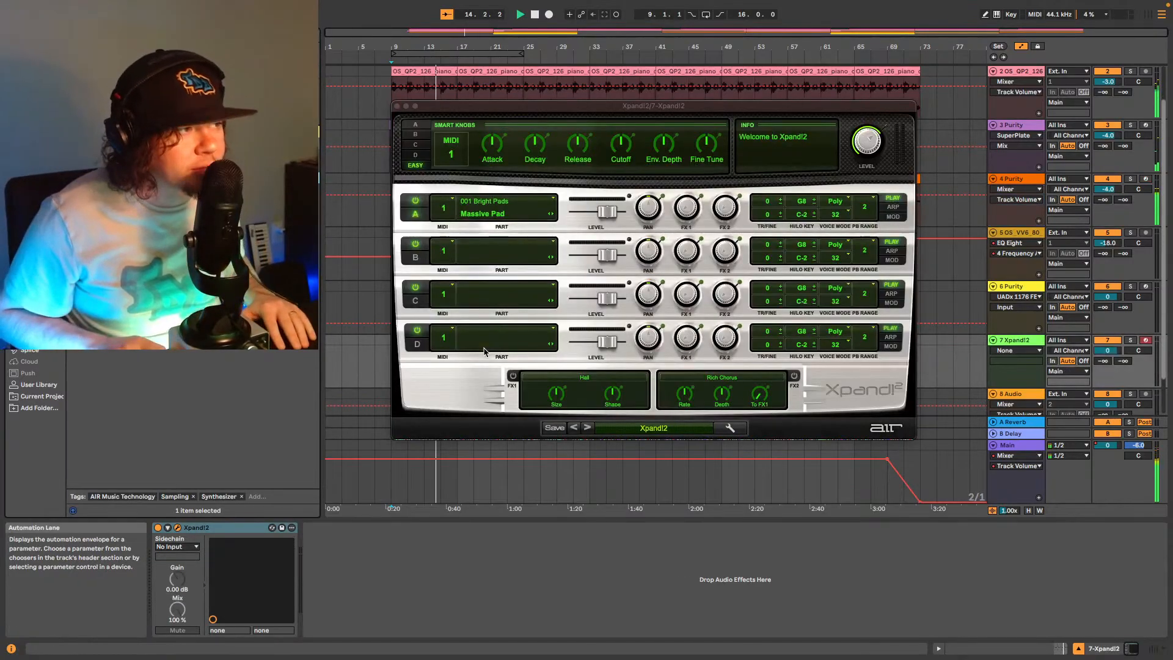
left_click(651, 430)
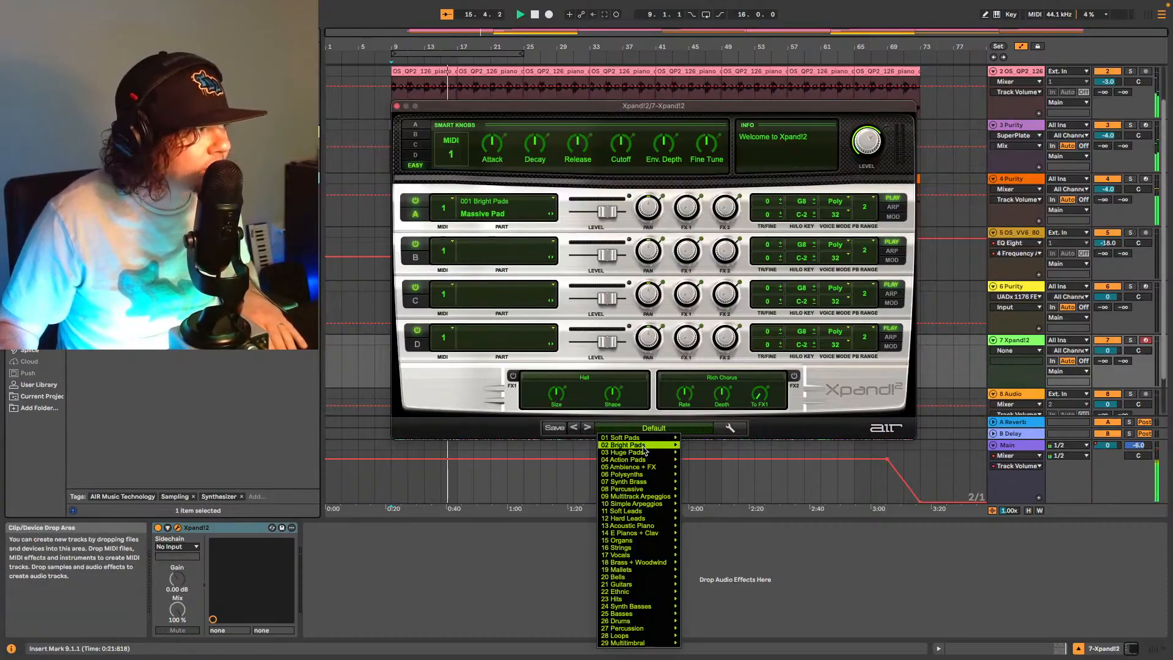
mouse_move(660, 528)
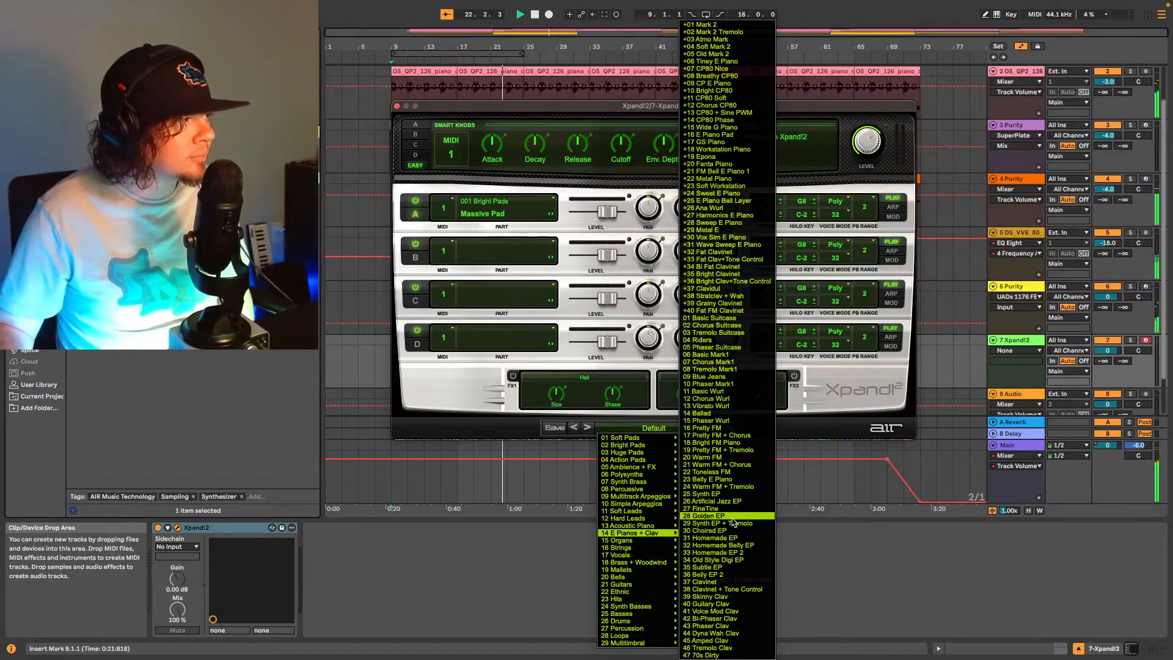
left_click(733, 458)
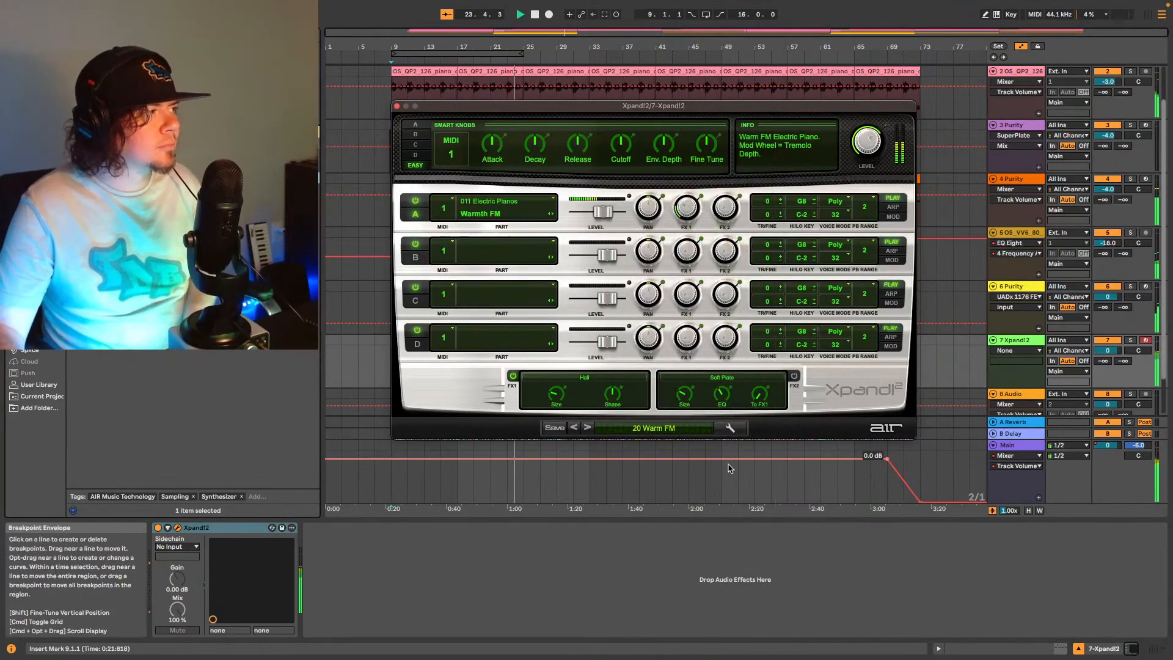
Audition the preset 16 Pretty FM, switch Xpand!2 to +17 GS Piano, and close the instrument window.
left_click(678, 430)
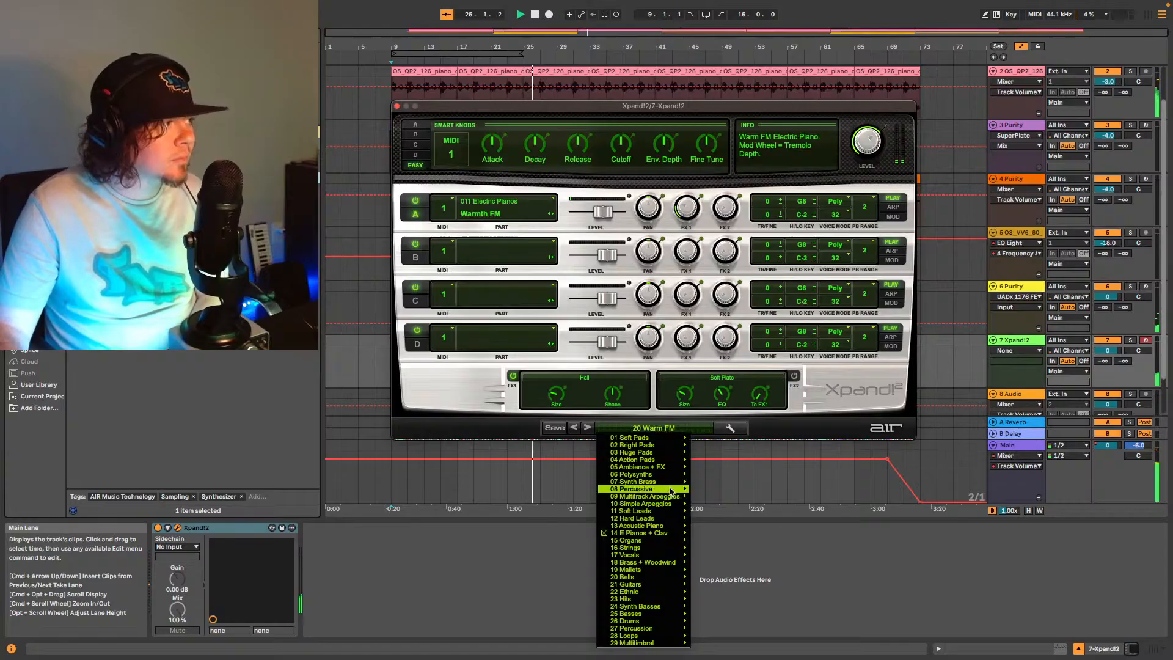
mouse_move(672, 535)
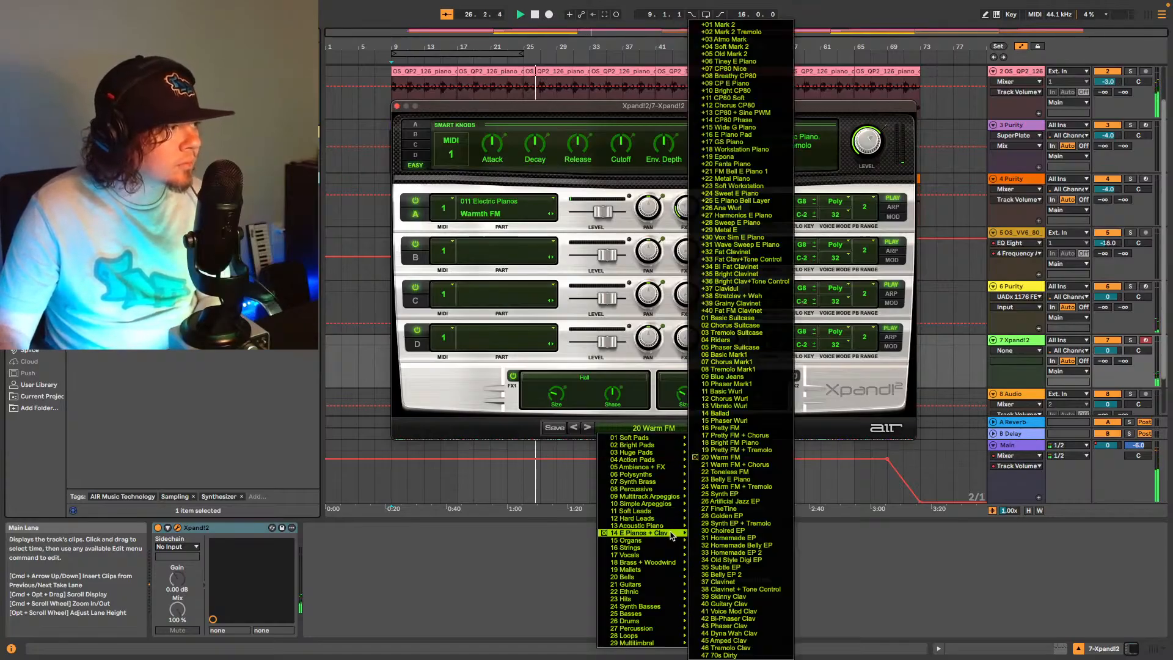
left_click(746, 428)
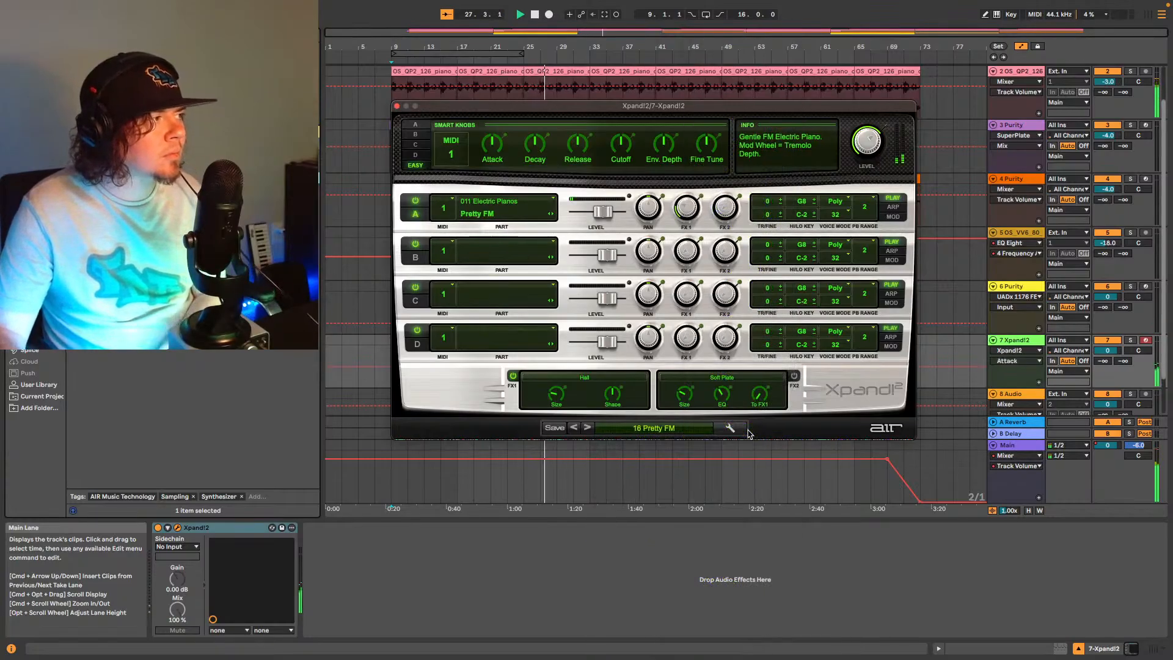
left_click(701, 429)
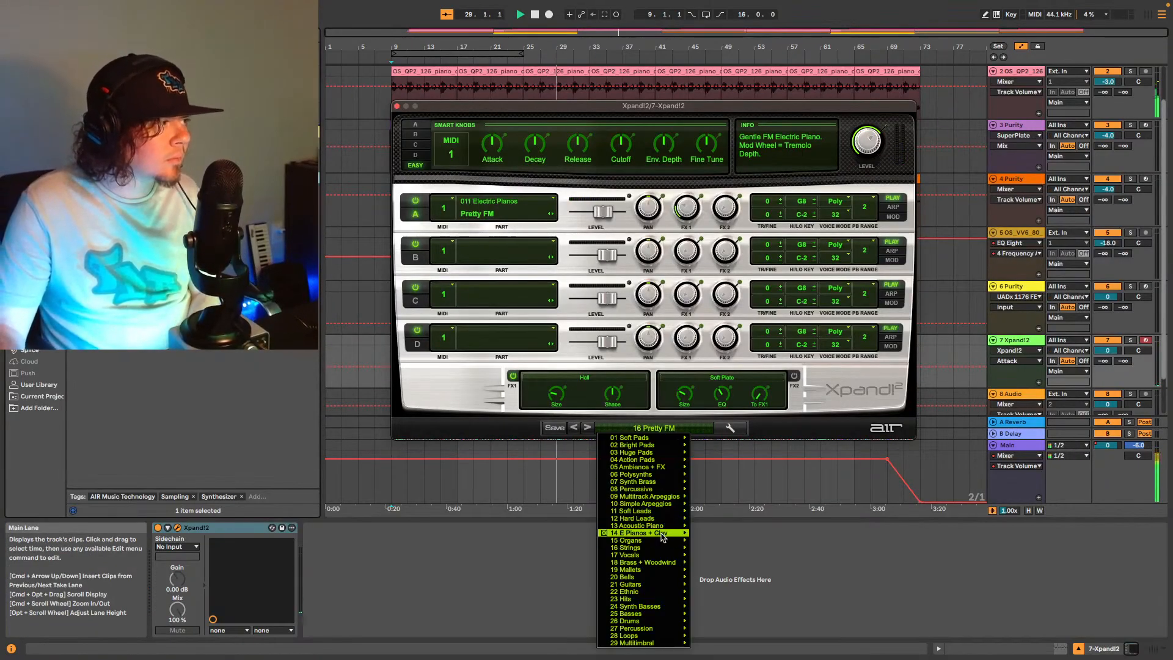
mouse_move(665, 533)
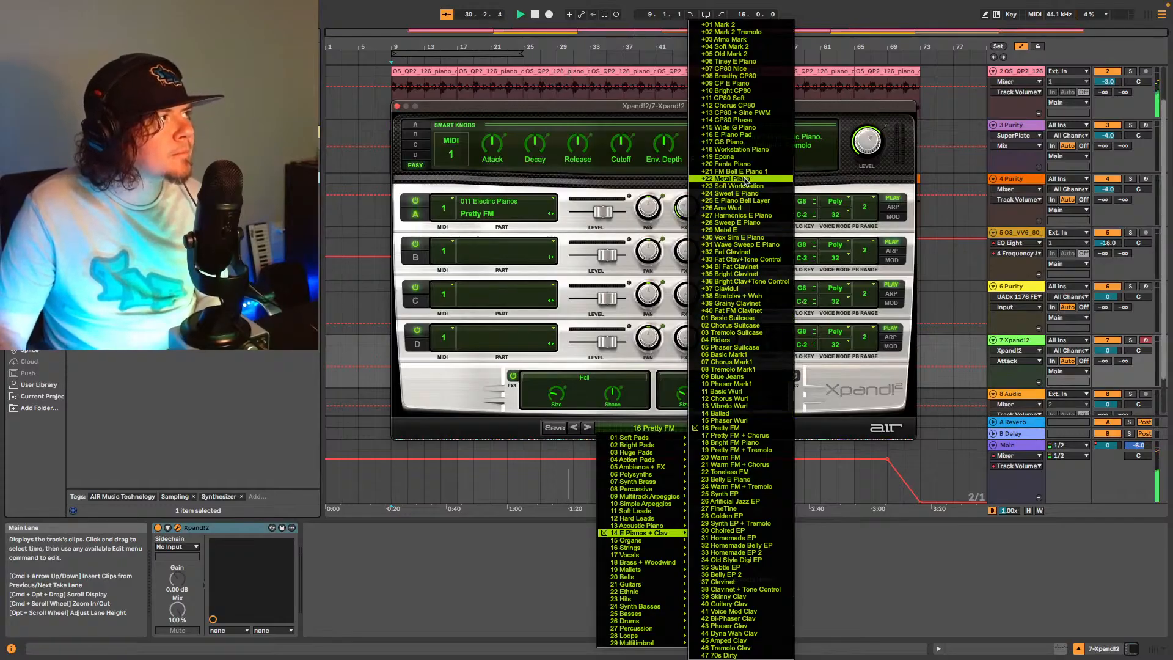
left_click(747, 142)
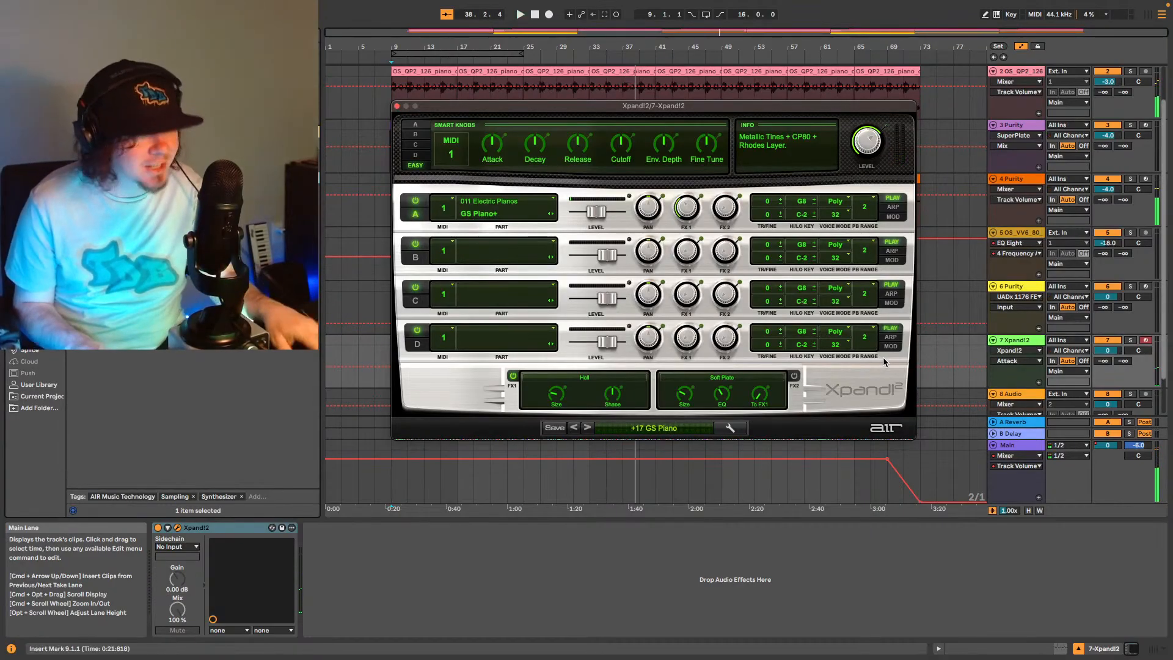
left_click(396, 108)
Play the arrangement from bar 25 and capture the performed MIDI as a track 7 clip from bar 33 to bar 41.
left_click(526, 358)
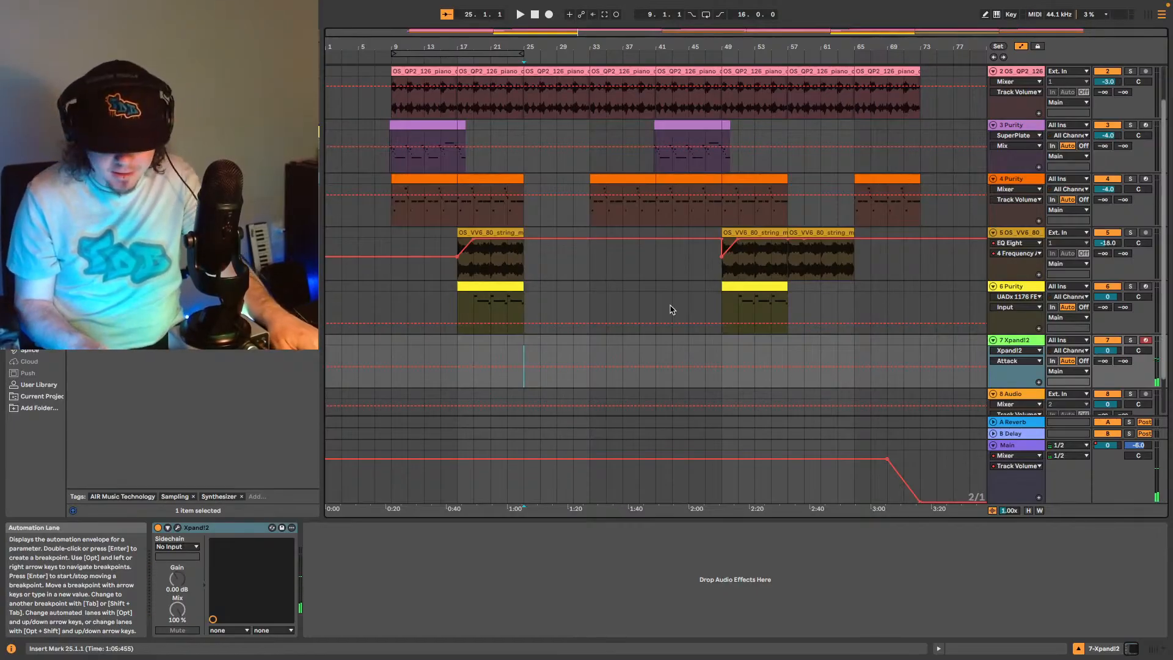
key("space")
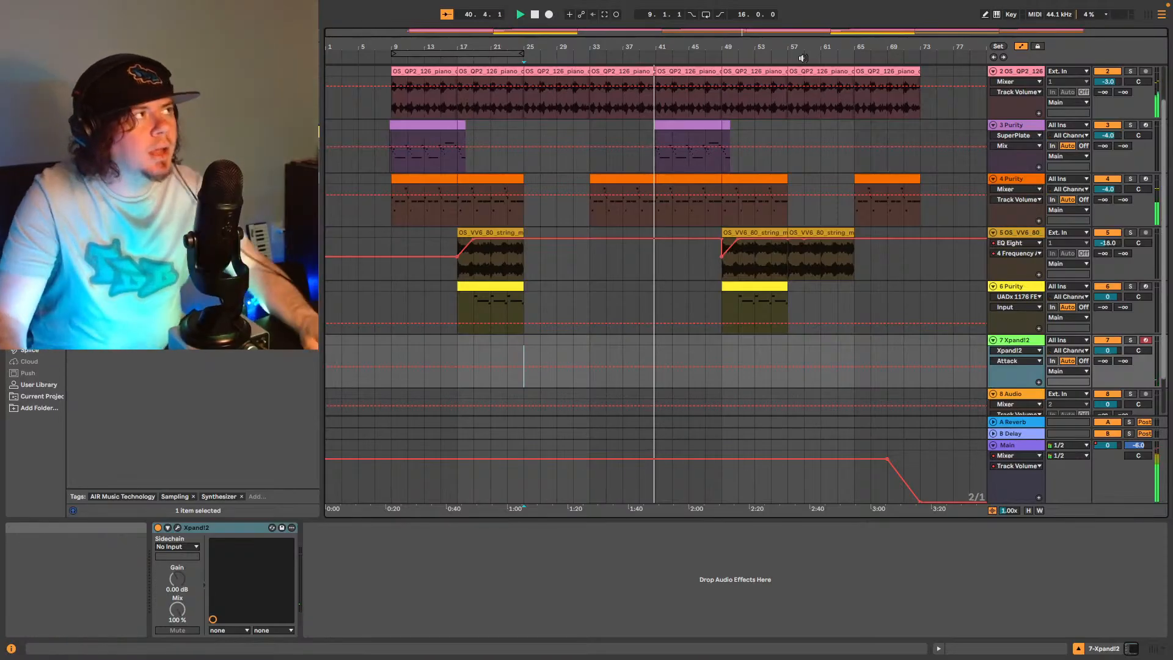
left_click(604, 16)
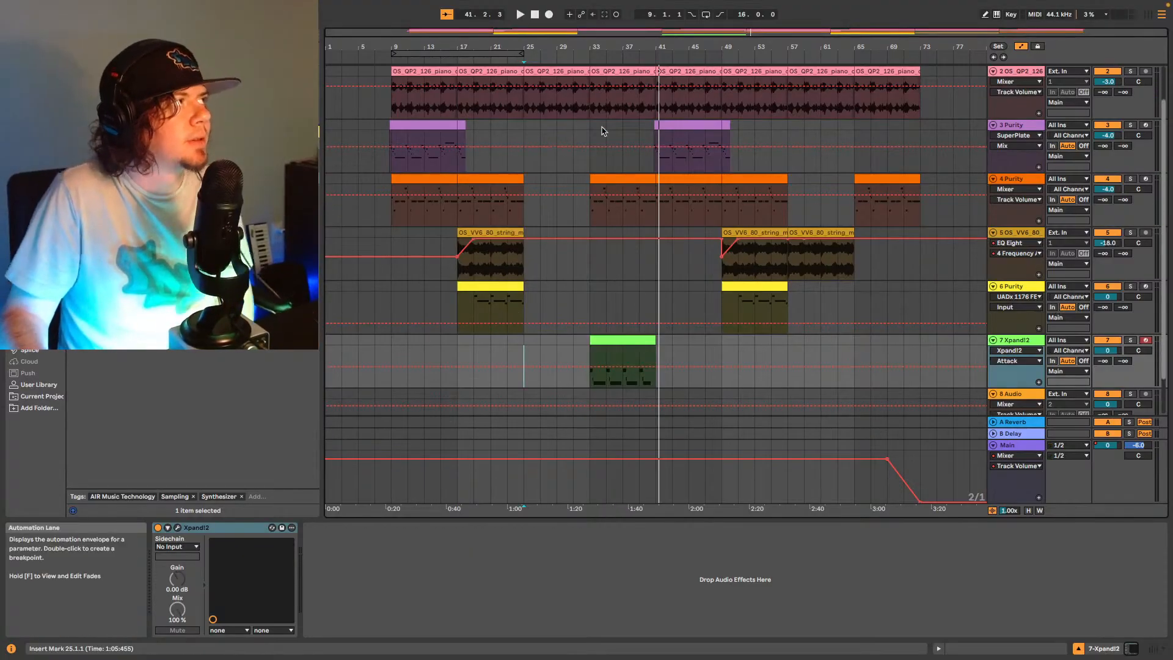
Delete bars 35 to 37 from the track 7 clip and shorten the remaining part to end at bar 39.
left_click_drag(610, 33, 610, 141)
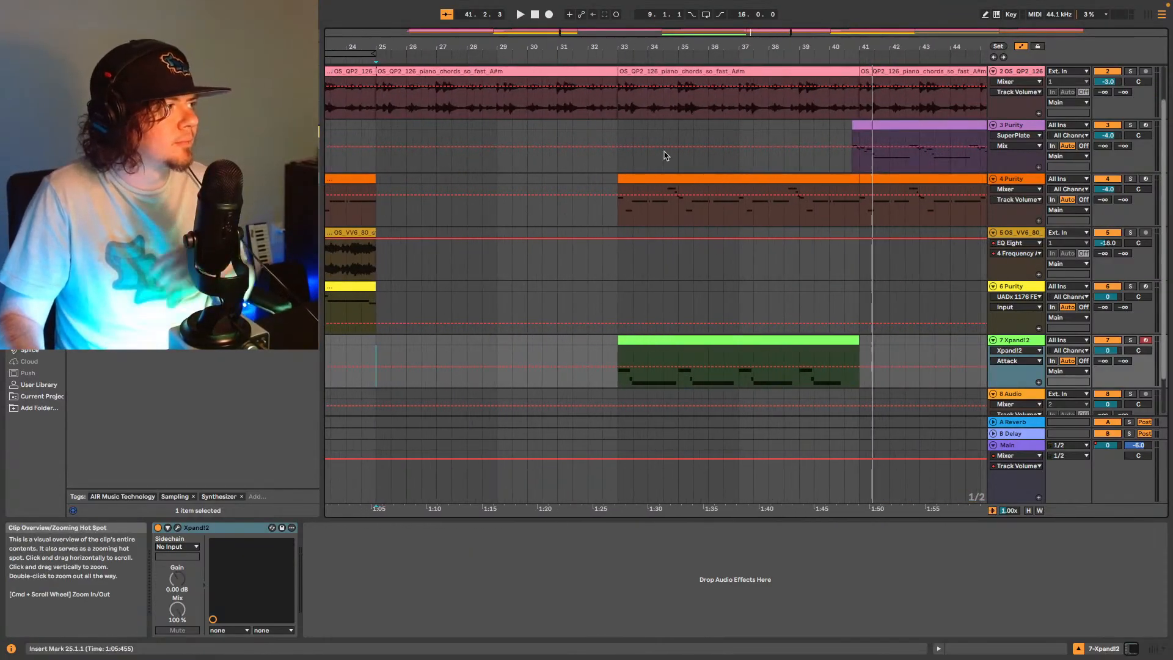
left_click(684, 361)
left_click_drag(679, 363, 739, 342)
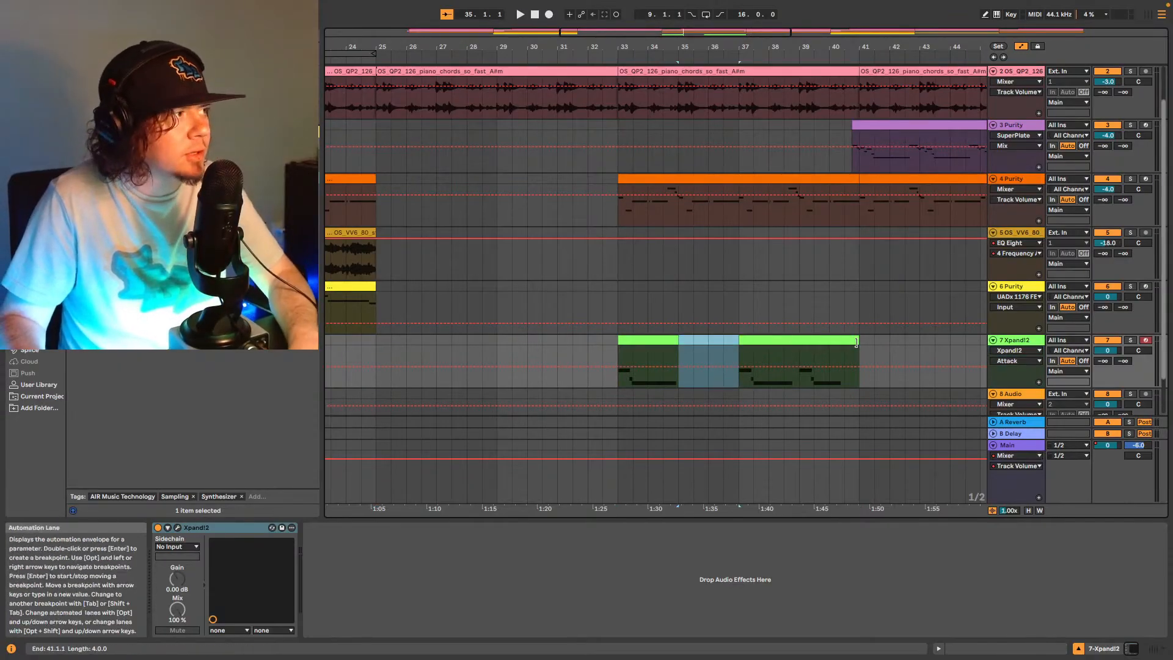
key("Delete")
left_click_drag(859, 343, 797, 346)
Play the trimmed track 7 clips from bar 37 and again from bar 33.
key("space")
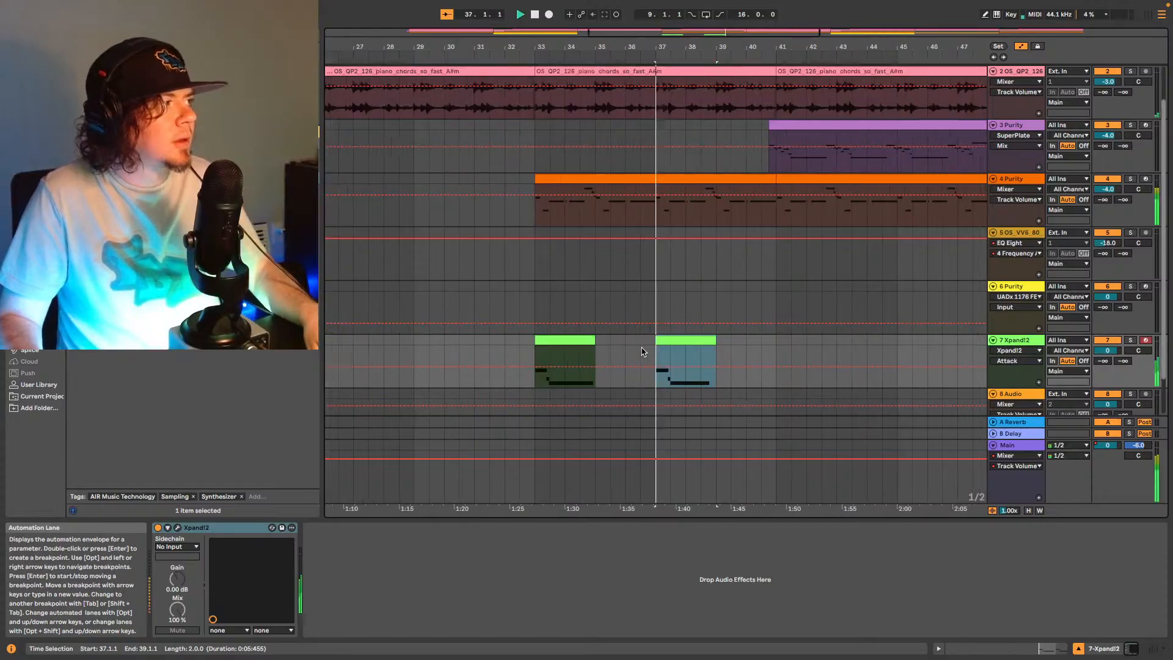
left_click(544, 342)
key("space")
key("space")
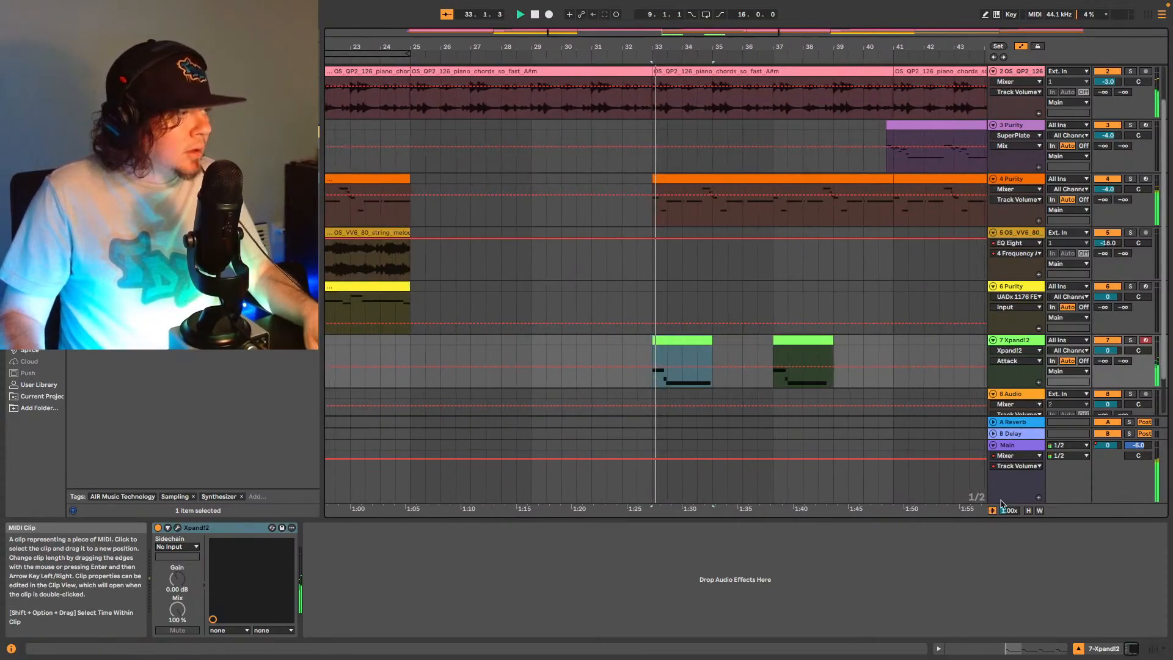
Open the bar 33 clip's notes, stop playback, and move the E4 note slightly earlier.
left_click(1026, 650)
left_click(629, 577)
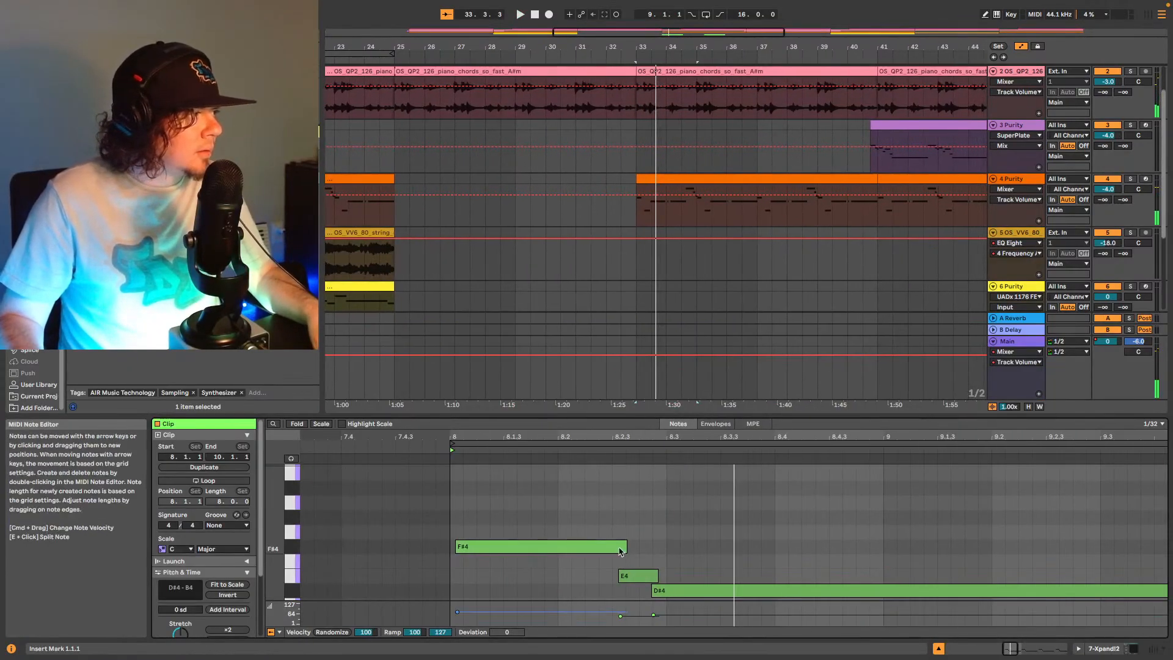
key("space")
left_click_drag(629, 577, 626, 577)
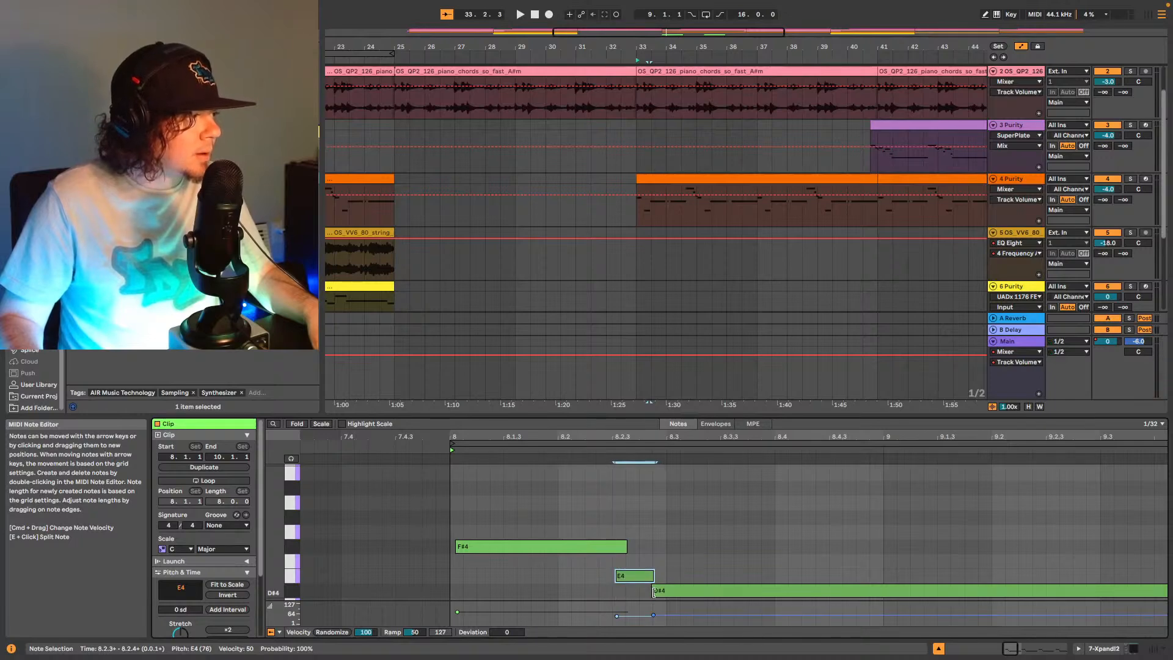
Play the phrase and shift the E4 and D#4 notes slightly earlier in the clip's first bar.
key("space")
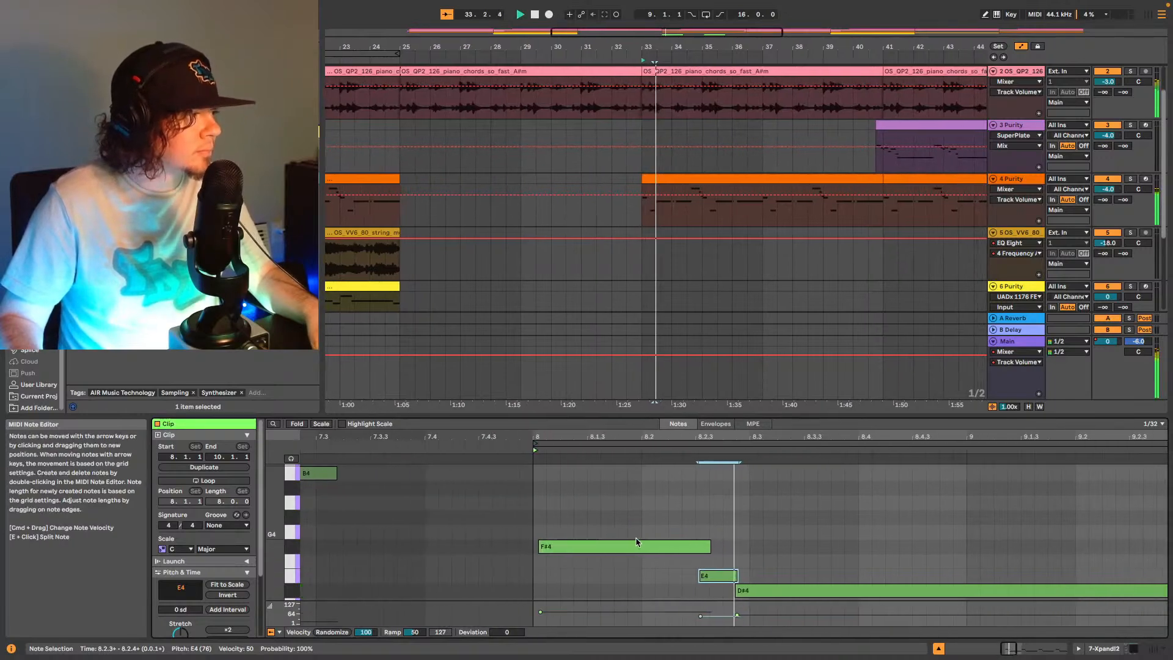
left_click(612, 592)
key("space")
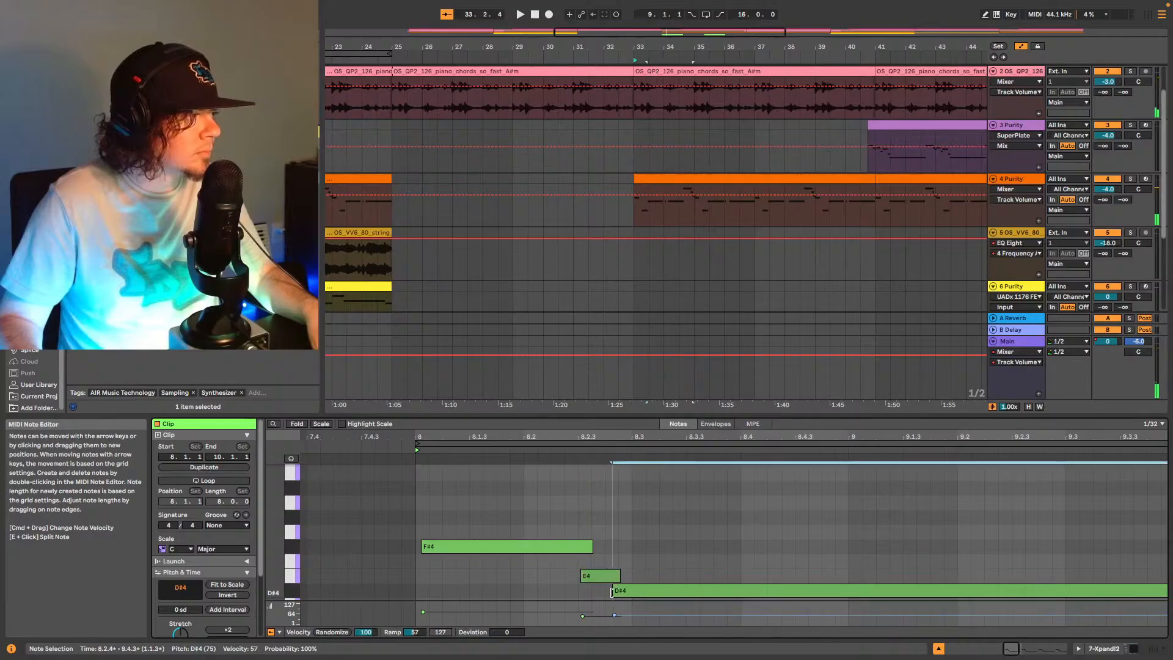
key("space")
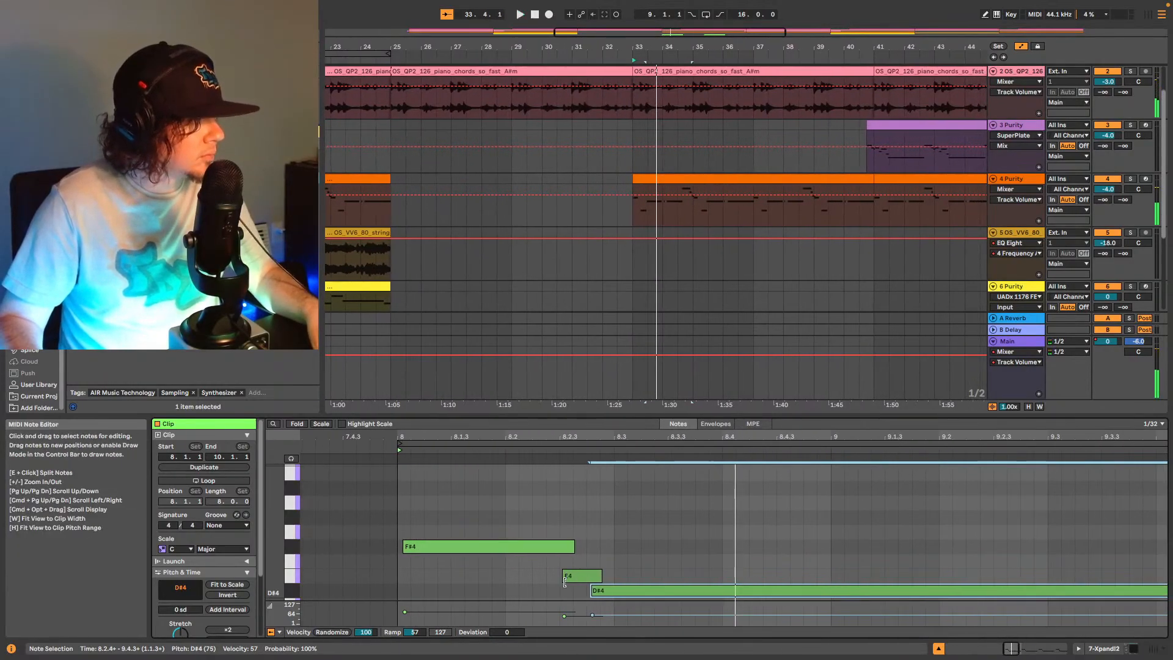
left_click(567, 579)
key("space")
left_click_drag(569, 577, 599, 593)
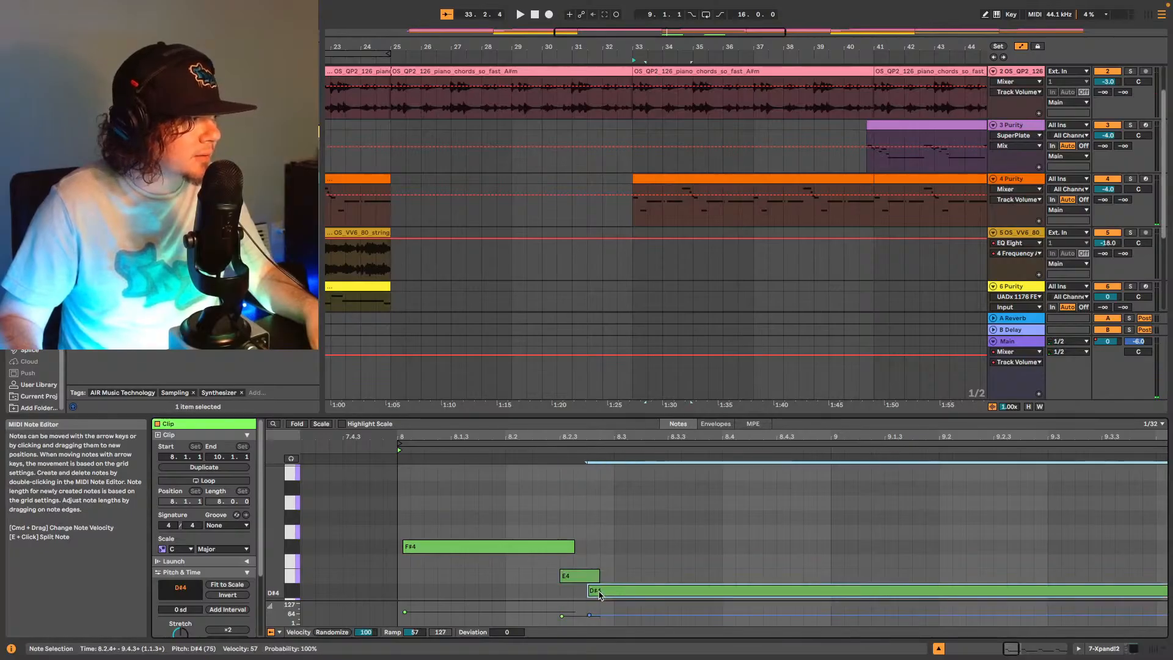
Move the F#4 note to start at 8.1.1 and play the phrase back.
left_click(498, 548)
left_click_drag(498, 547, 496, 549)
key("space")
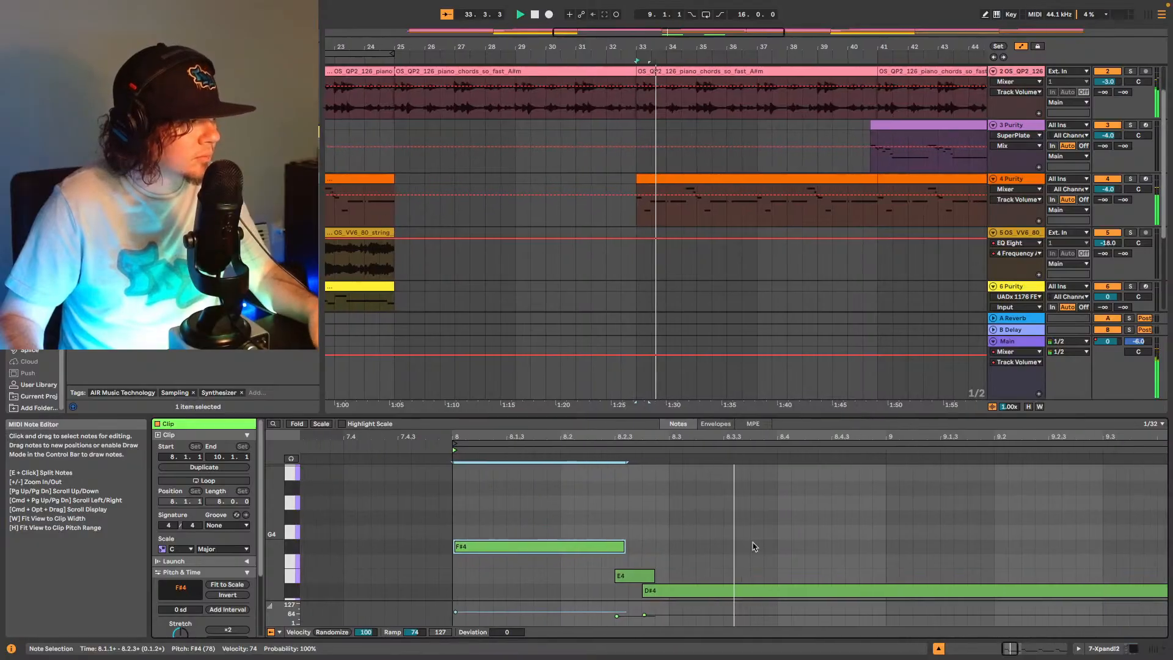
Review the whole arrangement during playback, selecting the span of the second Xpand!2 clip from bar 37 to 39.
double_click(598, 36)
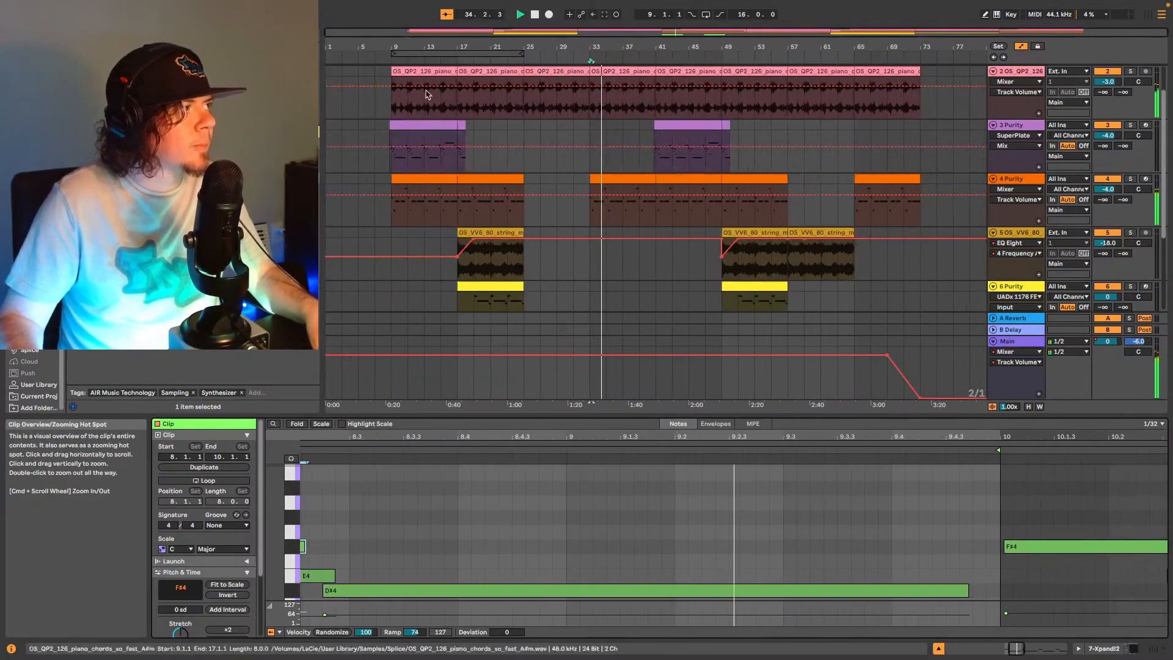
scroll(629, 244, "down", 5)
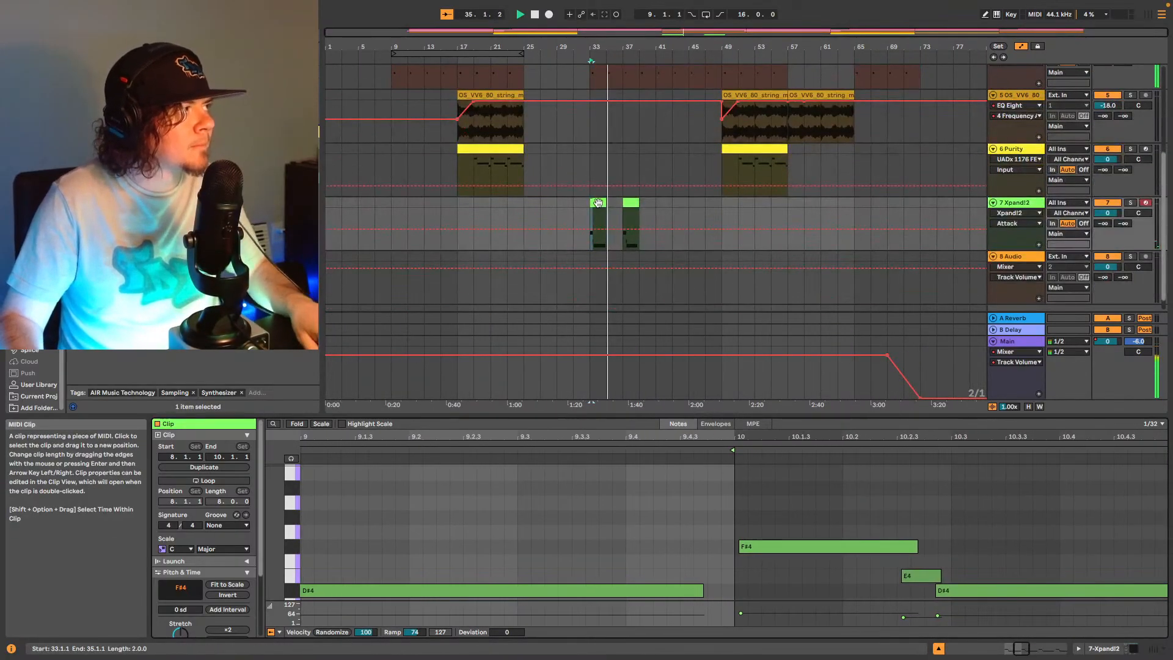
left_click(624, 245)
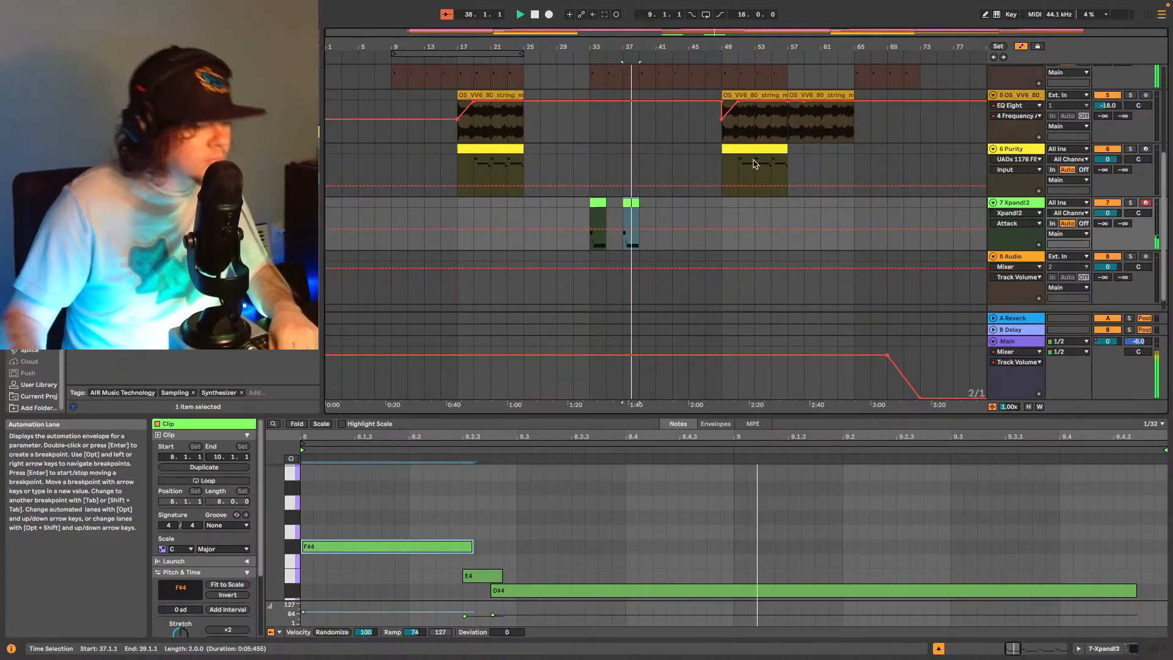
mouse_move(933, 5)
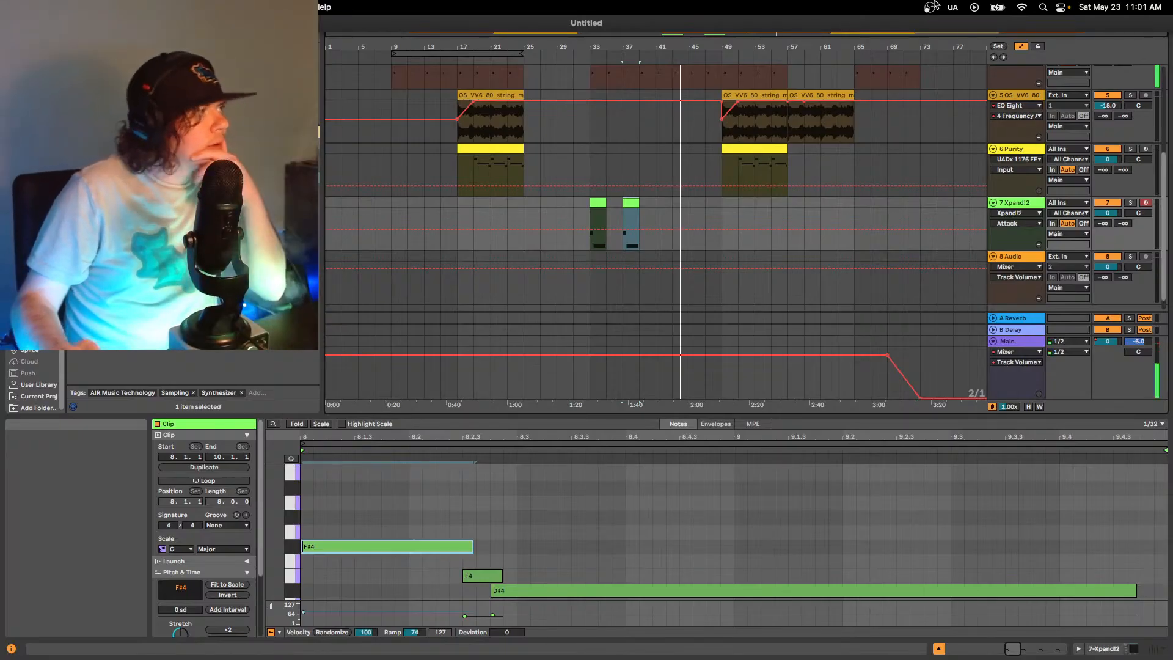
scroll(697, 174, "up", 4)
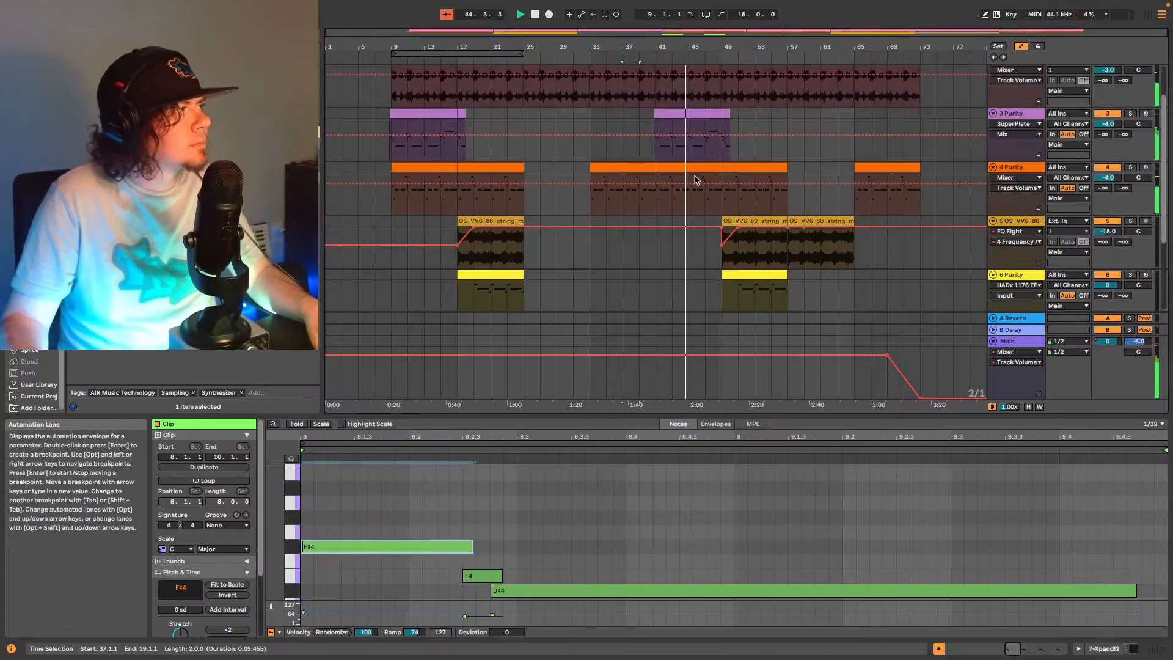
Insert a new MIDI track below track 7 Xpand!2 and load another Xpand!2 instrument on it.
scroll(696, 179, "down", 2)
scroll(678, 189, "down", 3)
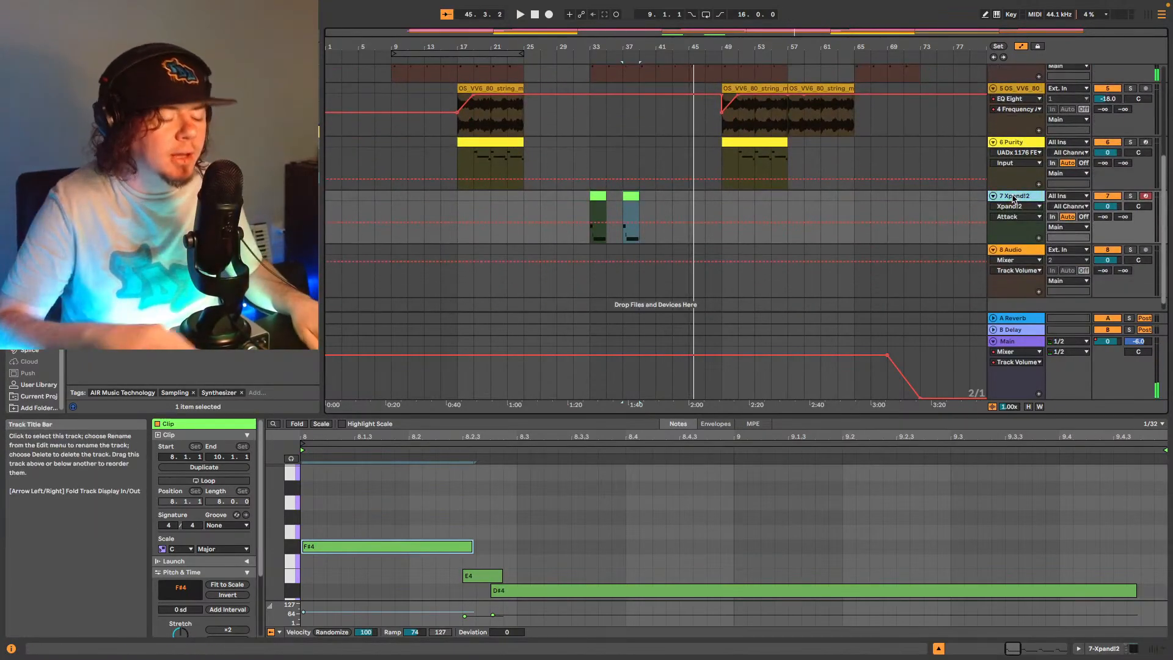
key("ctrl+shift+t")
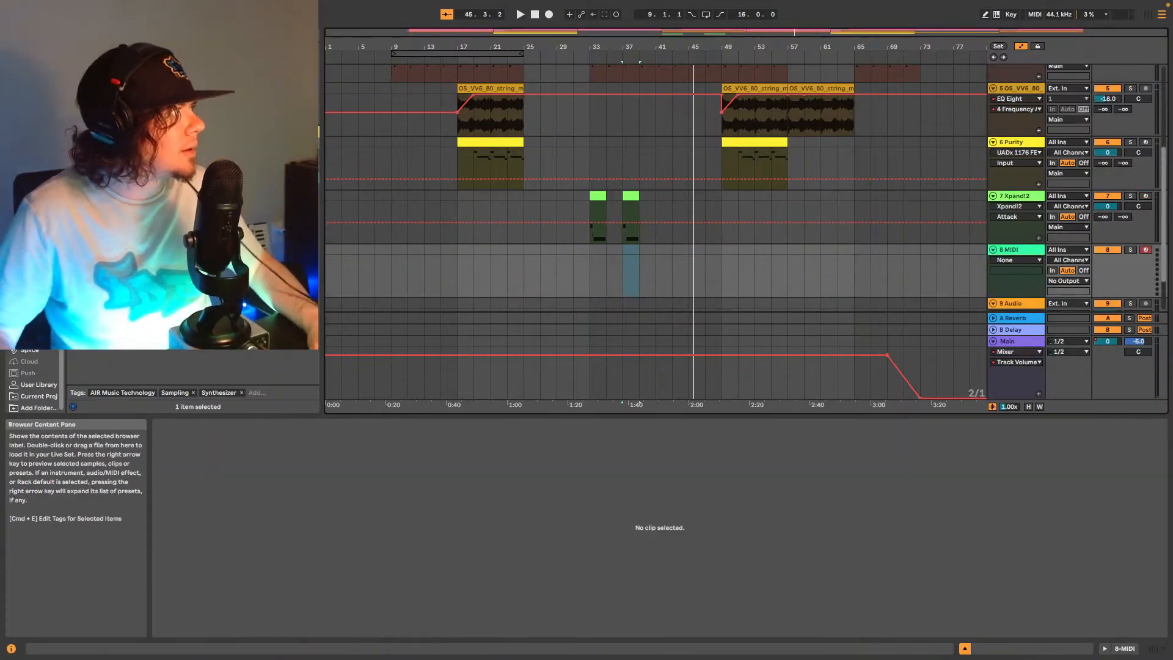
left_click_drag(183, 244, 578, 267)
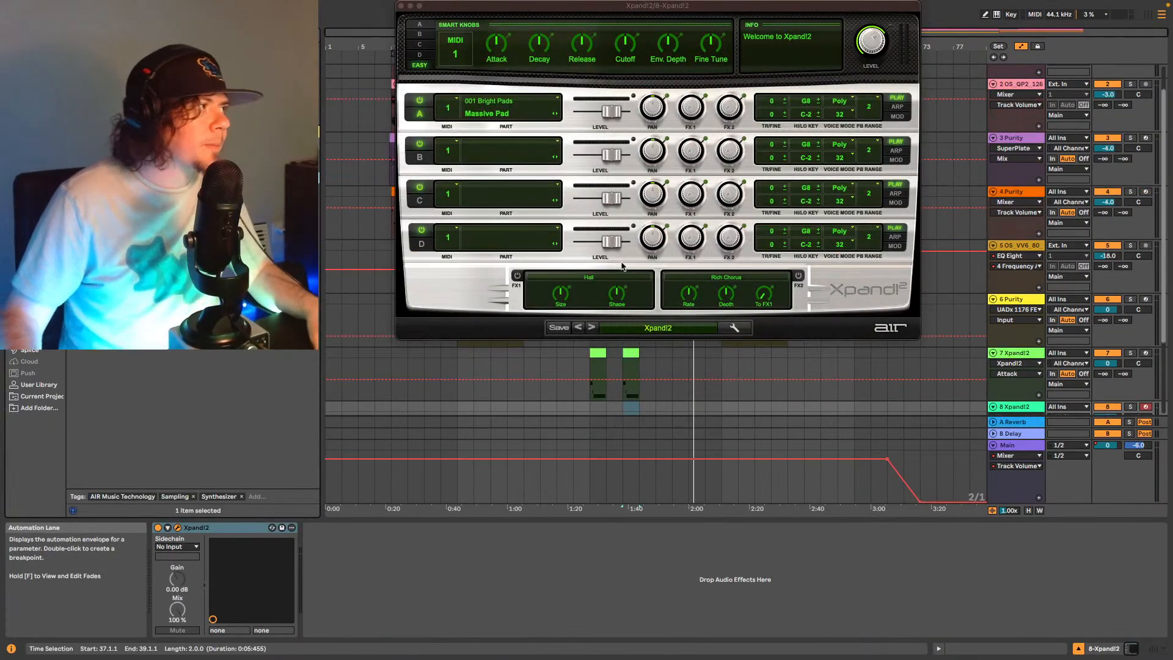
Load the preset 28 Golden EP from the 14 E Pianos + Clav category in the new Xpand!2.
left_click(666, 330)
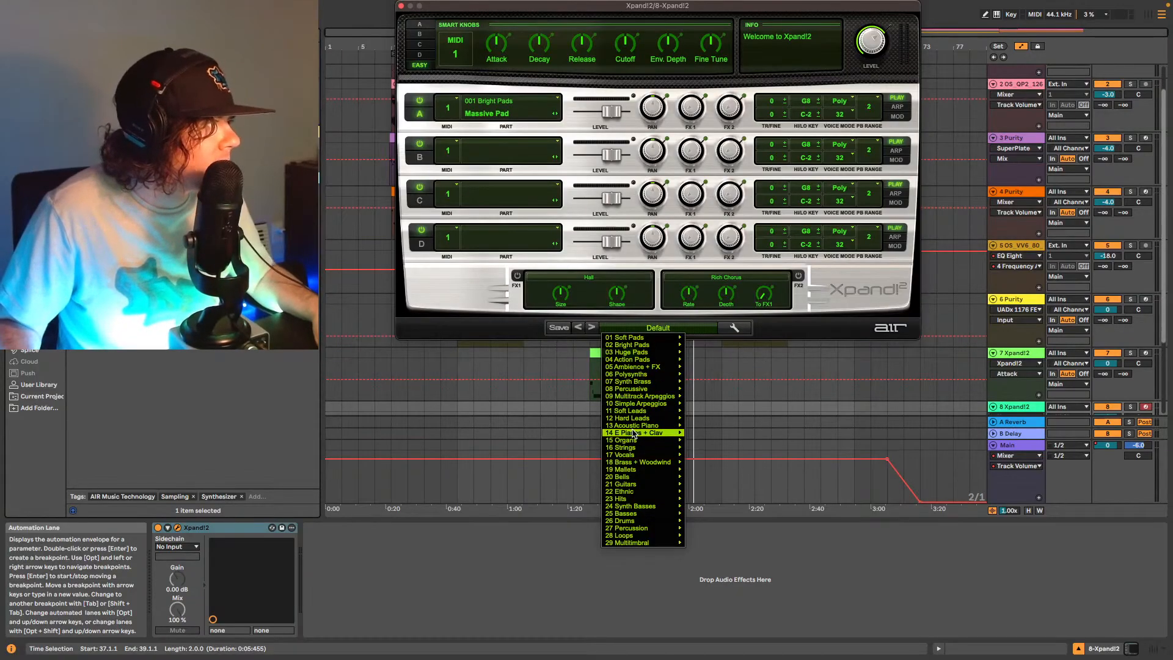
mouse_move(635, 432)
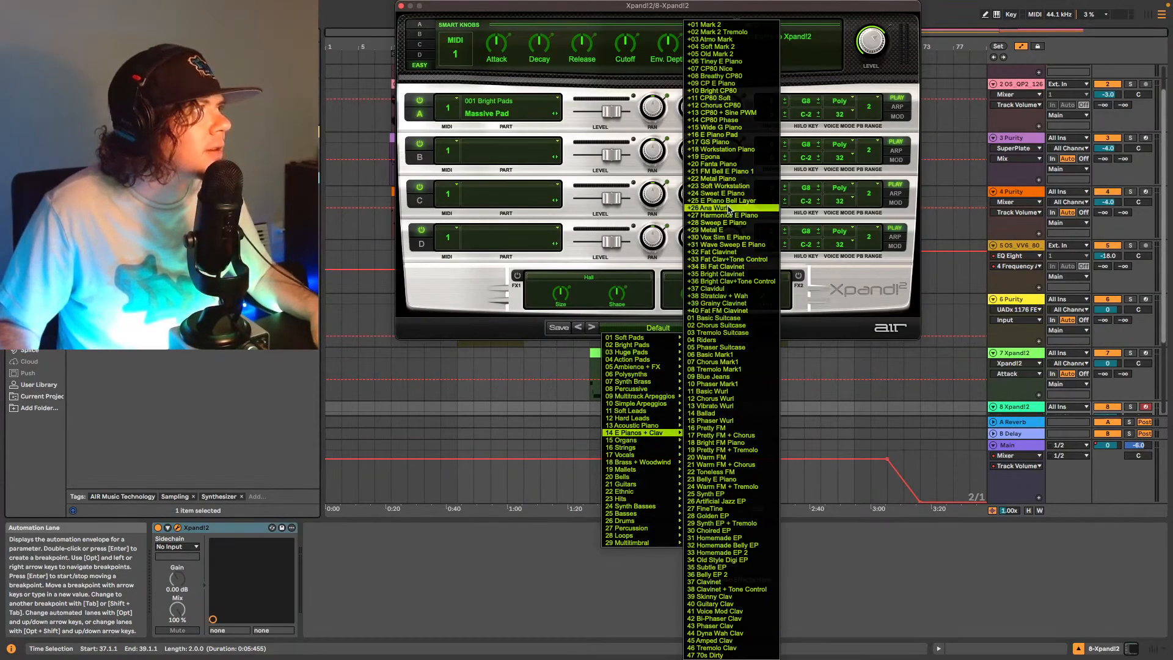
left_click(771, 516)
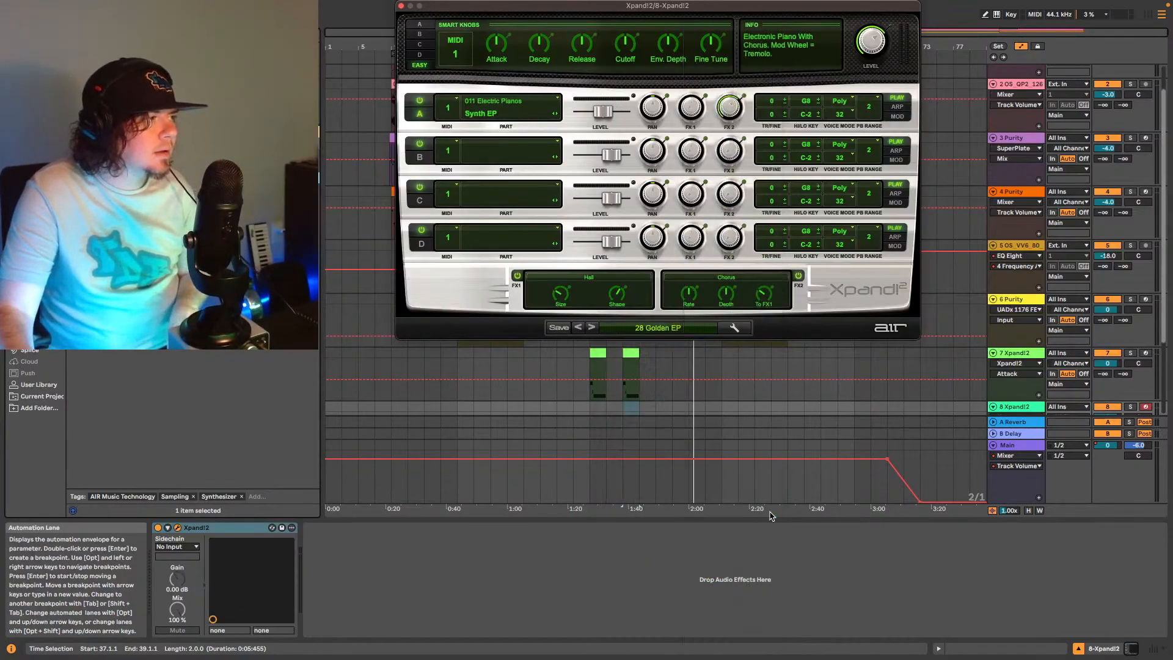
Audition the presets following 28 Golden EP one by one, through the clavinets and on to the organ preset +03 Praise.
left_click(654, 328)
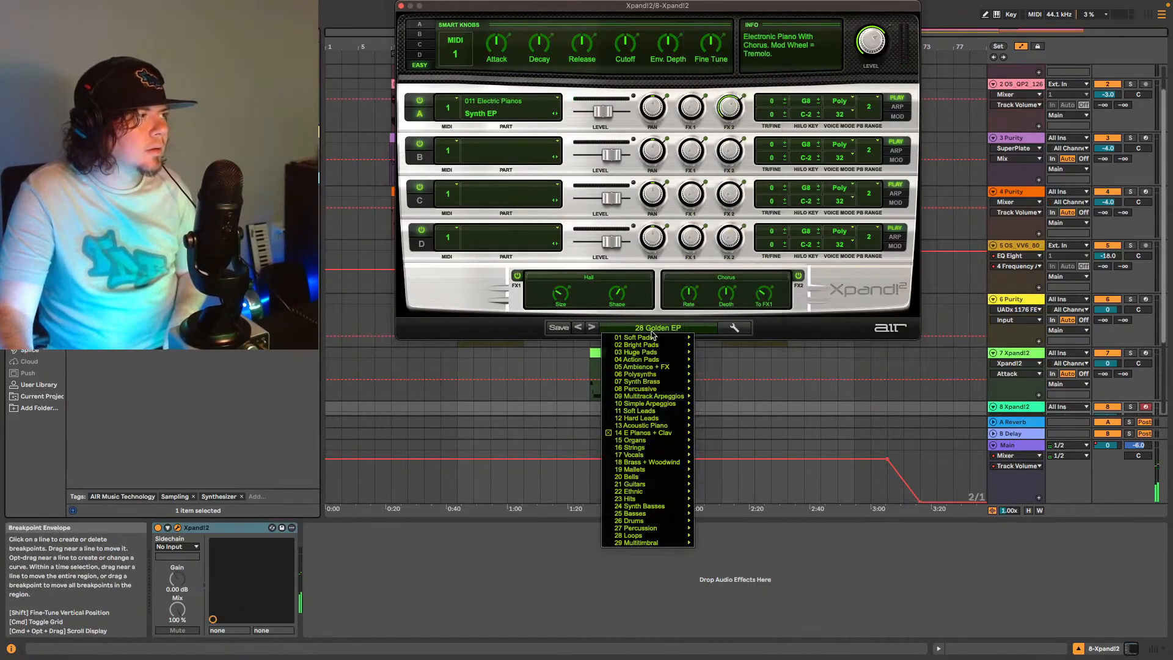
left_click(593, 330)
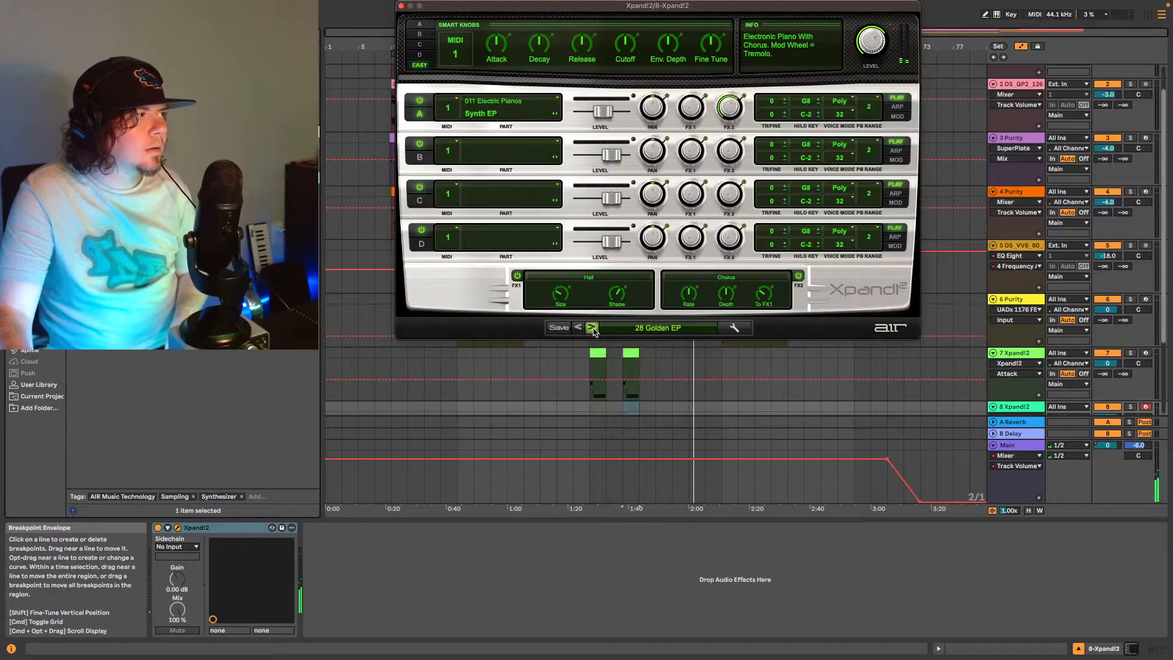
left_click(592, 329)
left_click(592, 329)
left_click(592, 328)
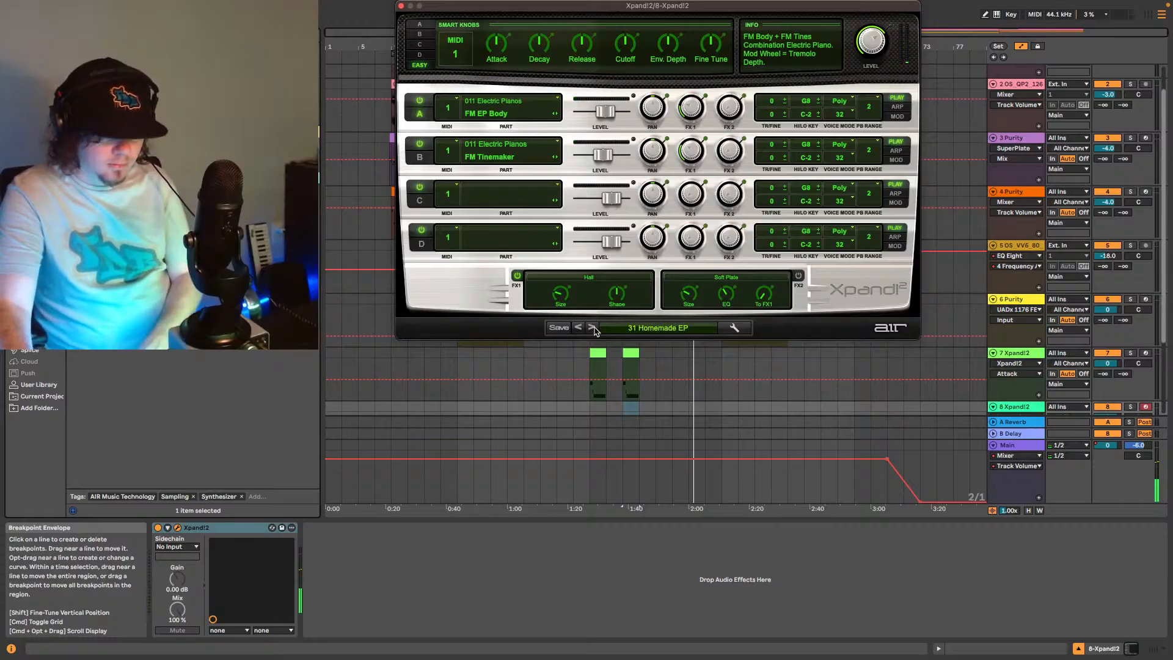
left_click(592, 327)
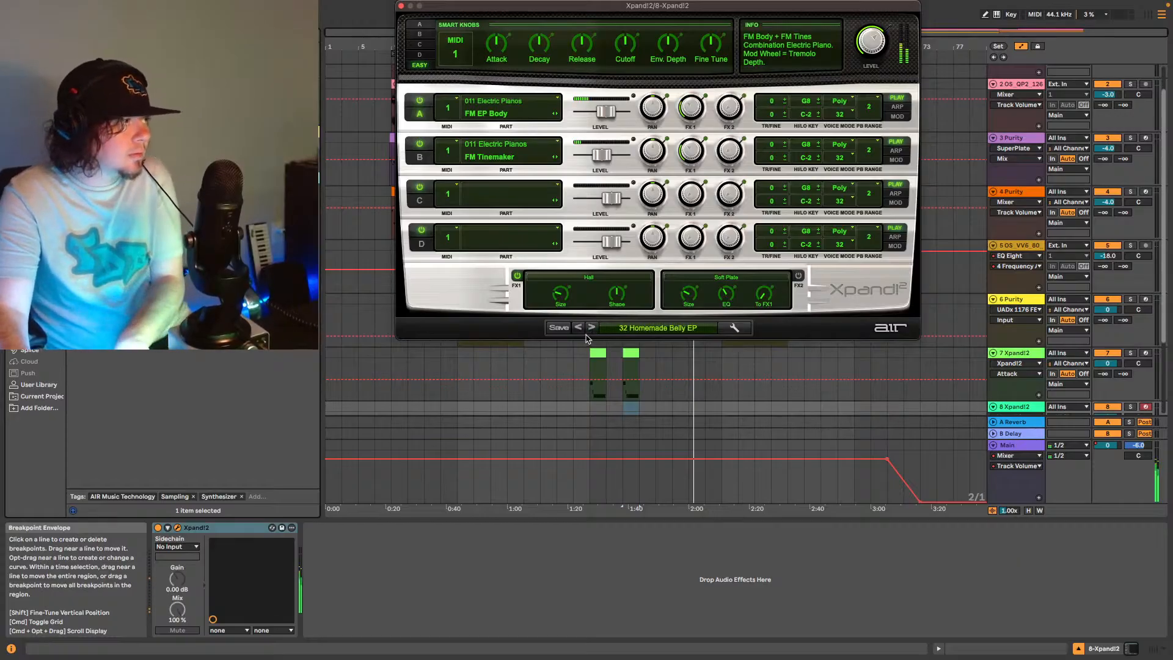
left_click(591, 328)
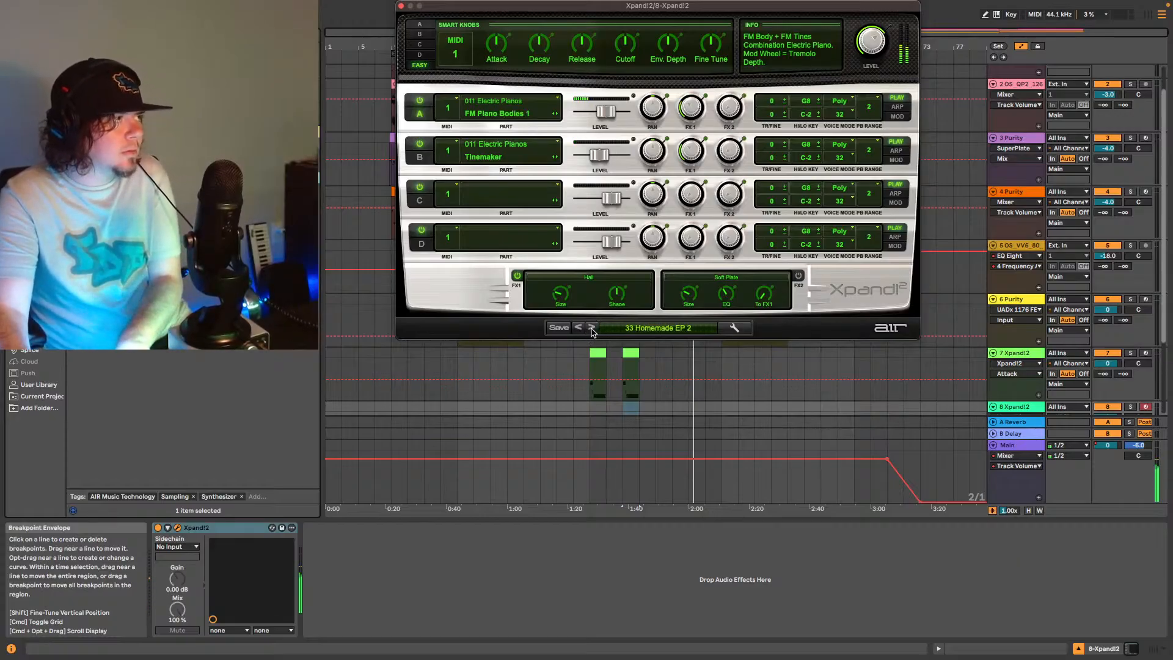
left_click(591, 328)
left_click(591, 328)
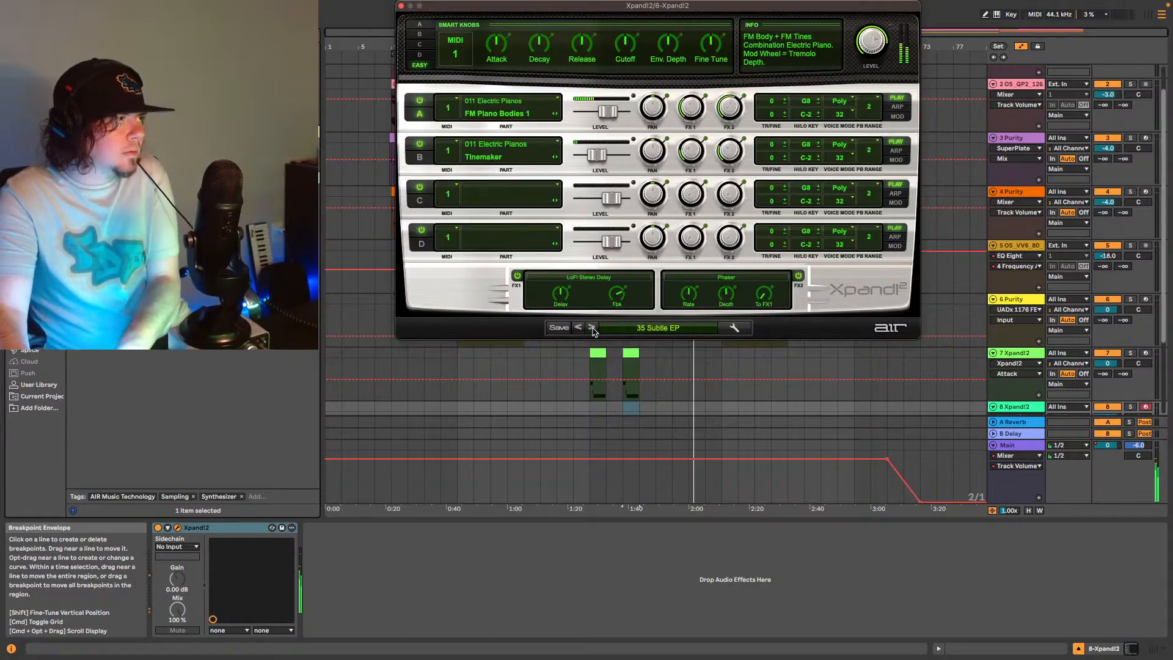
left_click(592, 328)
left_click(592, 328)
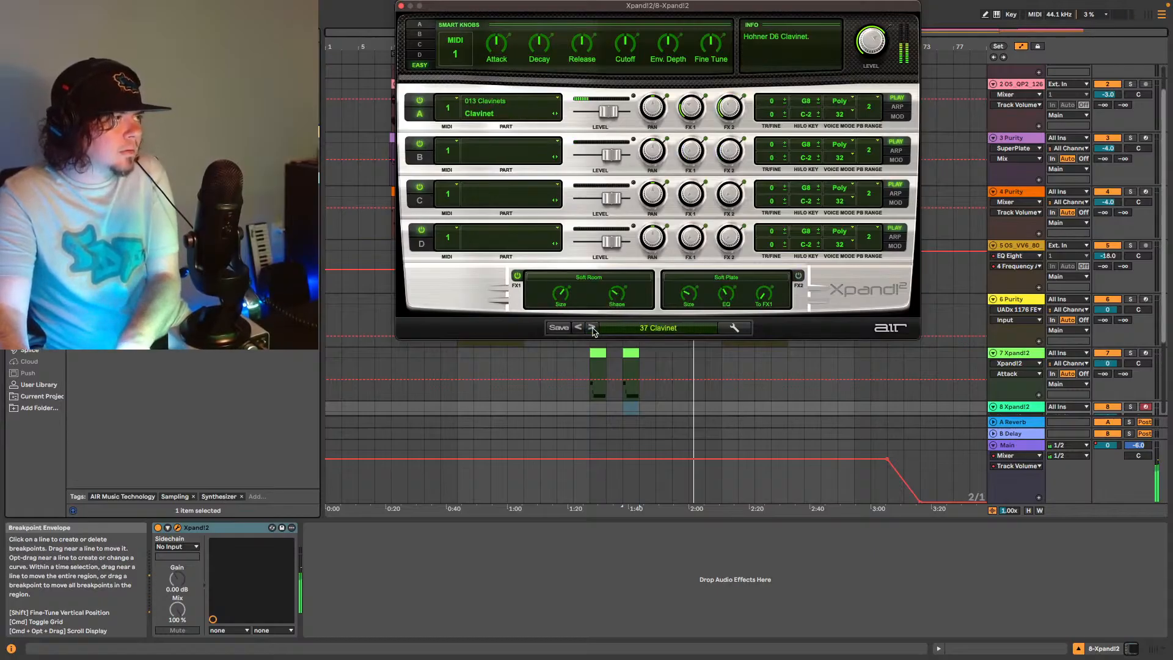
left_click(591, 328)
left_click(591, 328)
left_click(591, 328)
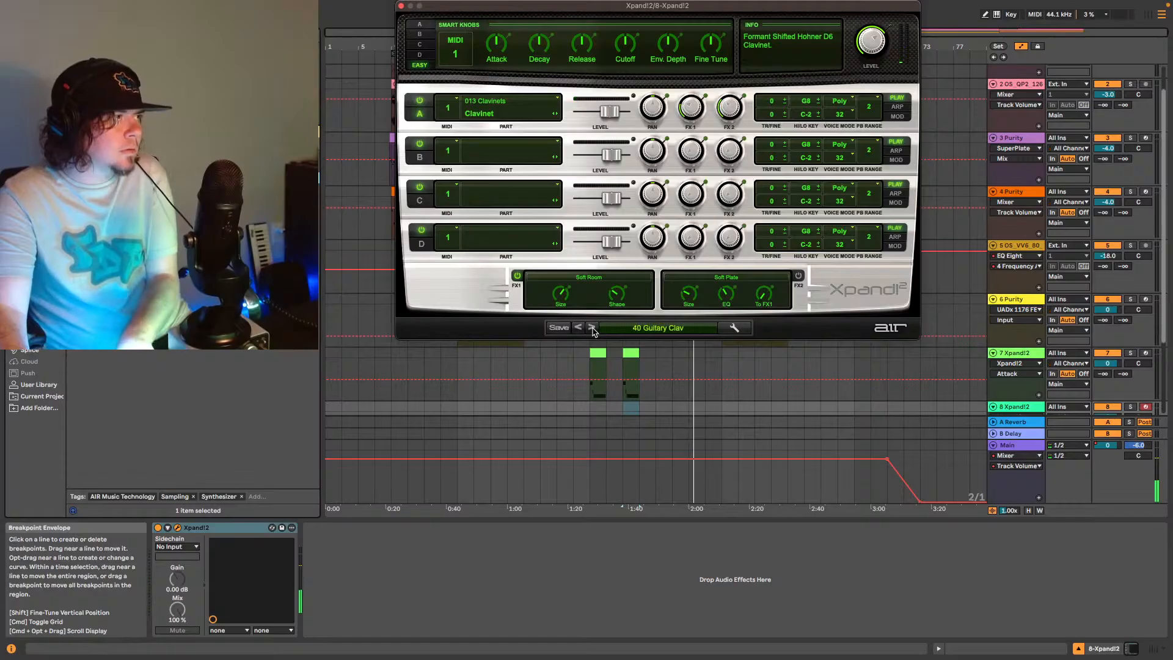
left_click(591, 328)
left_click(591, 328)
left_click(591, 328)
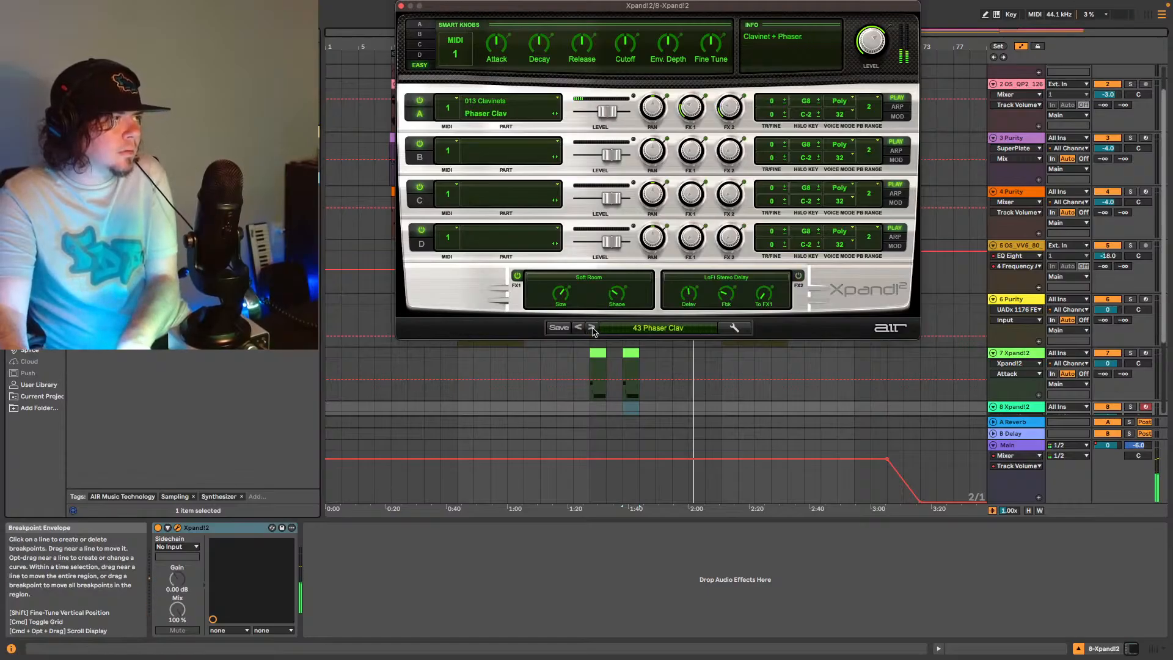
left_click(591, 328)
left_click(592, 328)
left_click(591, 328)
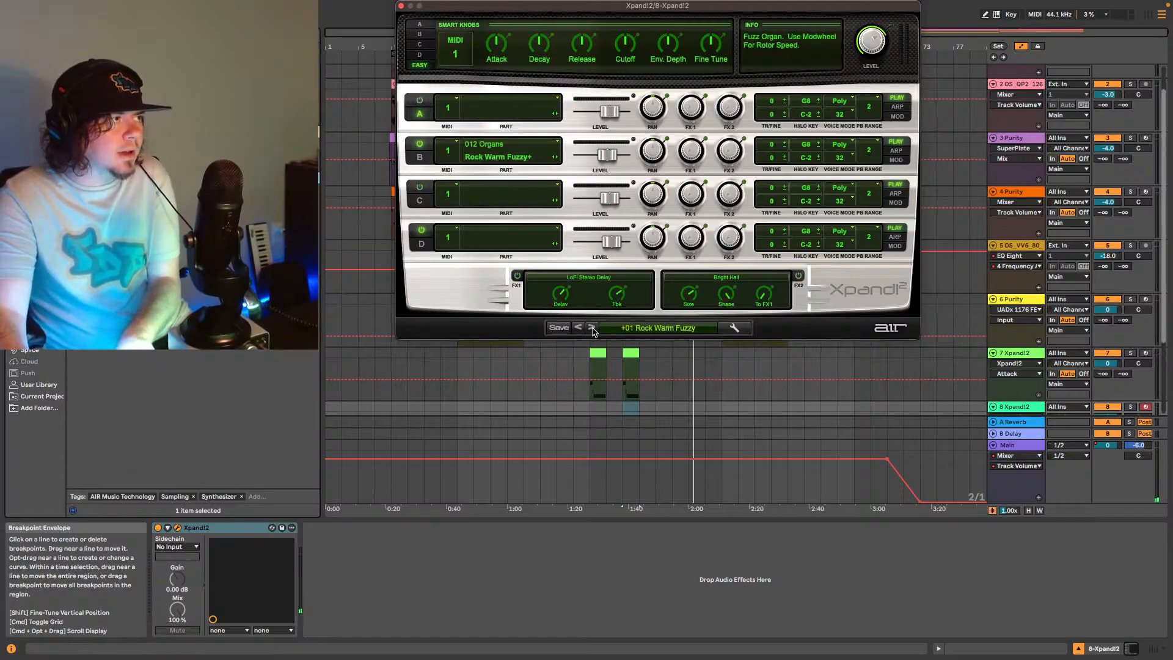
left_click(591, 328)
left_click(591, 328)
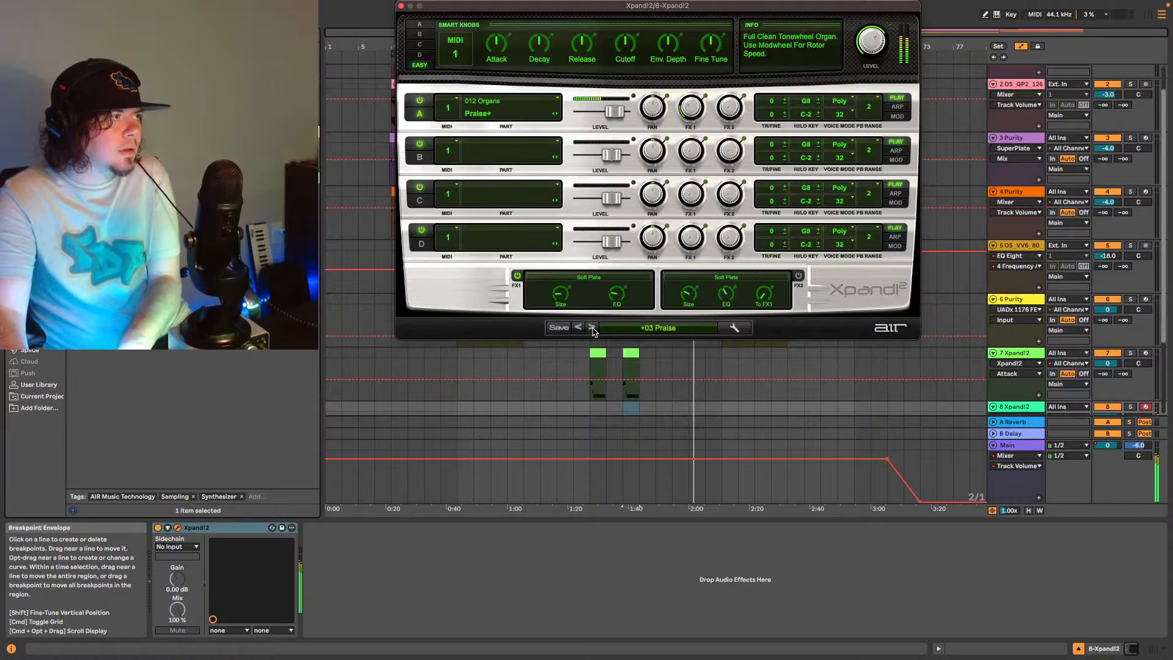
Step back from the organ presets through the clavinets and electric pianos to 23 Belly E Piano.
left_click(579, 328)
left_click(579, 328)
left_click(579, 328)
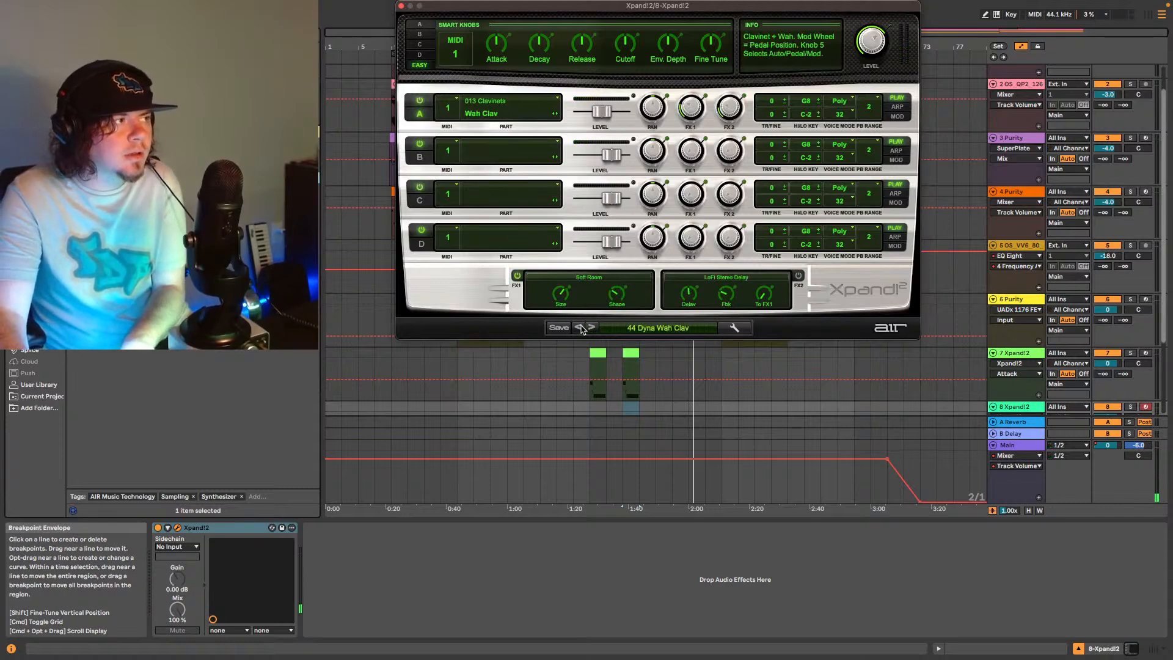
left_click(579, 328)
left_click(579, 328)
left_click(579, 328)
left_click(579, 328)
left_click(579, 328)
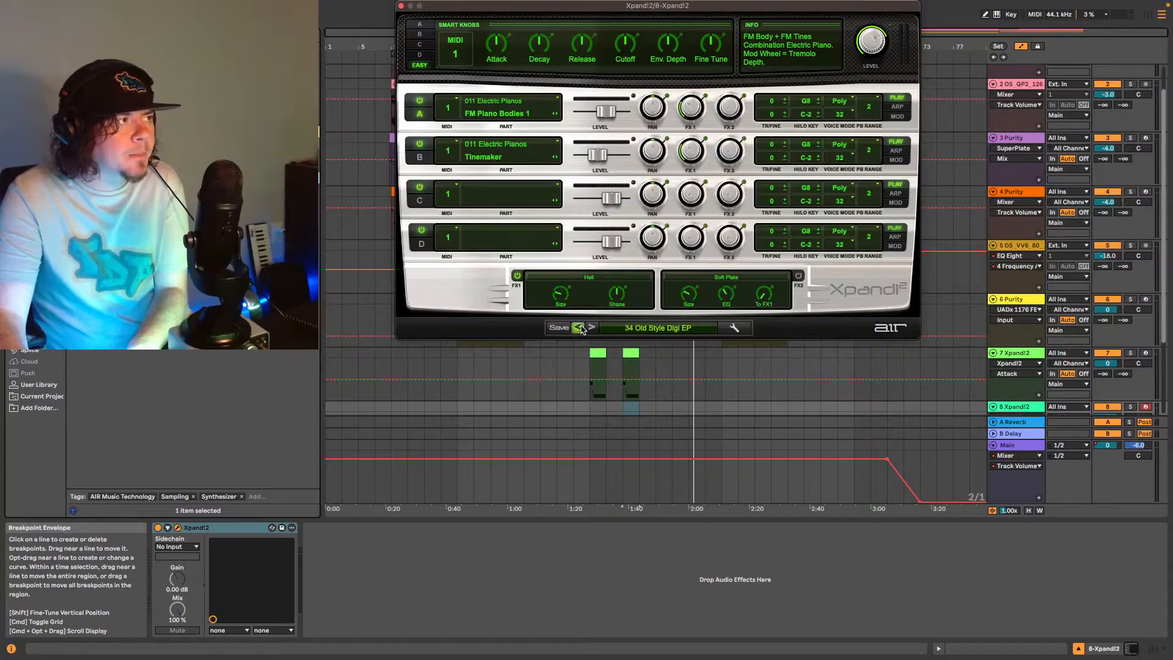
left_click(579, 328)
left_click(579, 328)
left_click(579, 328)
left_click(579, 328)
left_click(579, 328)
left_click(579, 328)
left_click(579, 328)
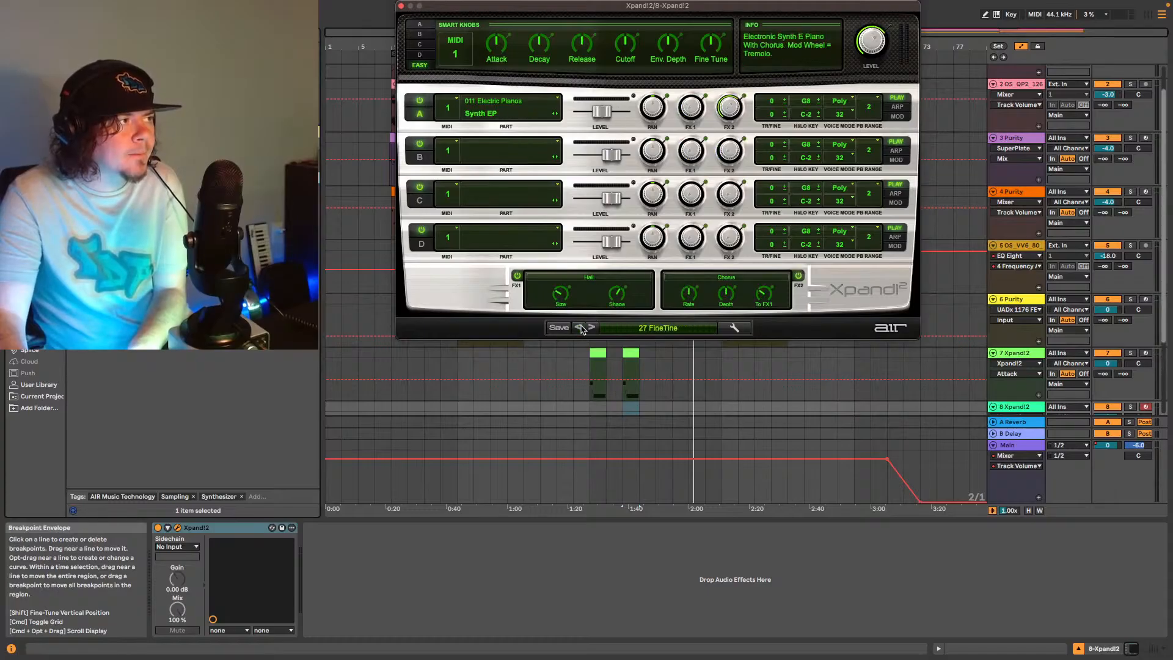
left_click(580, 328)
left_click(579, 328)
left_click(579, 328)
left_click(579, 328)
Audition the electric piano presets around 24 Warm FM + Tremolo and 26 Artificial Jazz EP, then return to 23 Belly E Piano.
left_click(591, 328)
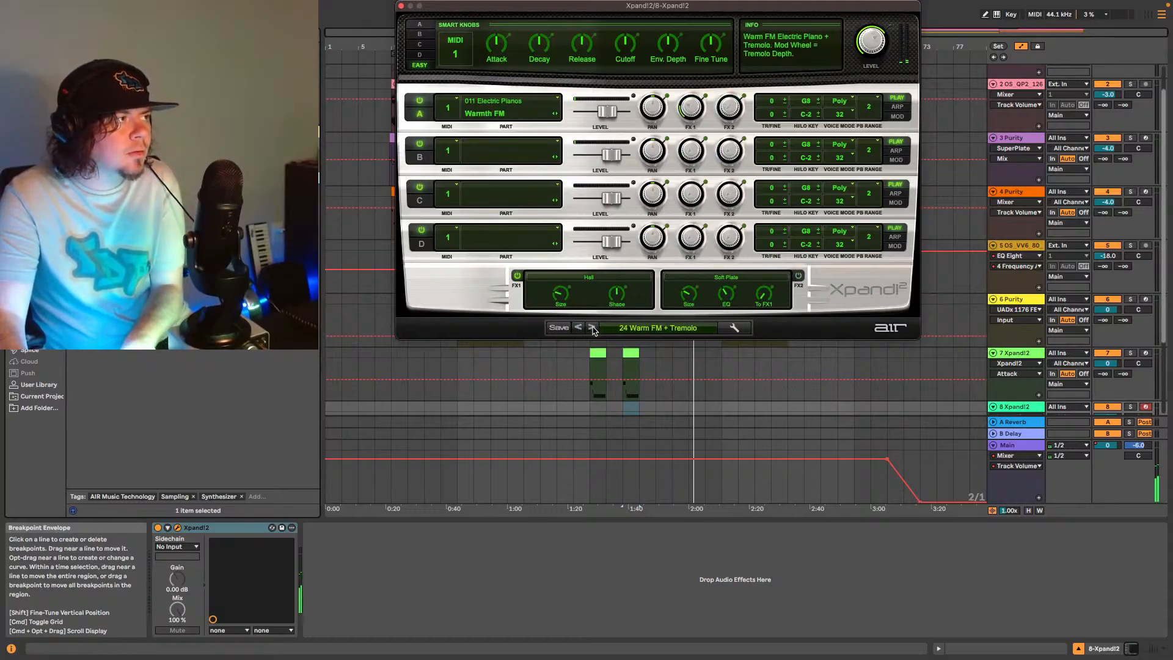
left_click(591, 328)
left_click(592, 329)
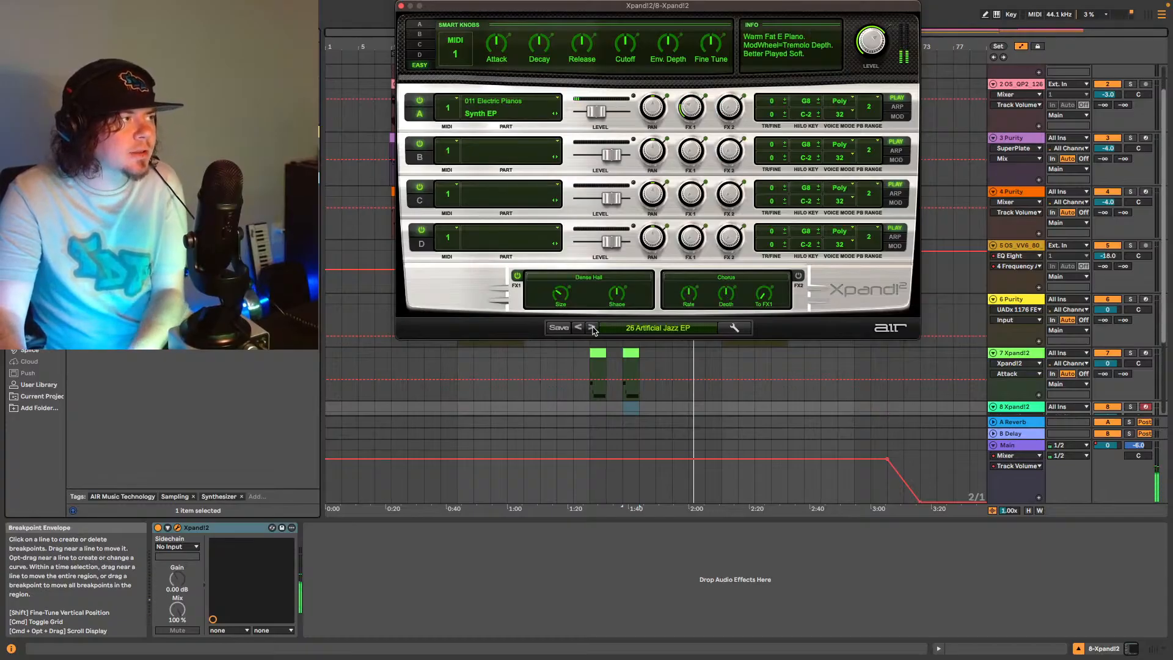
left_click(579, 328)
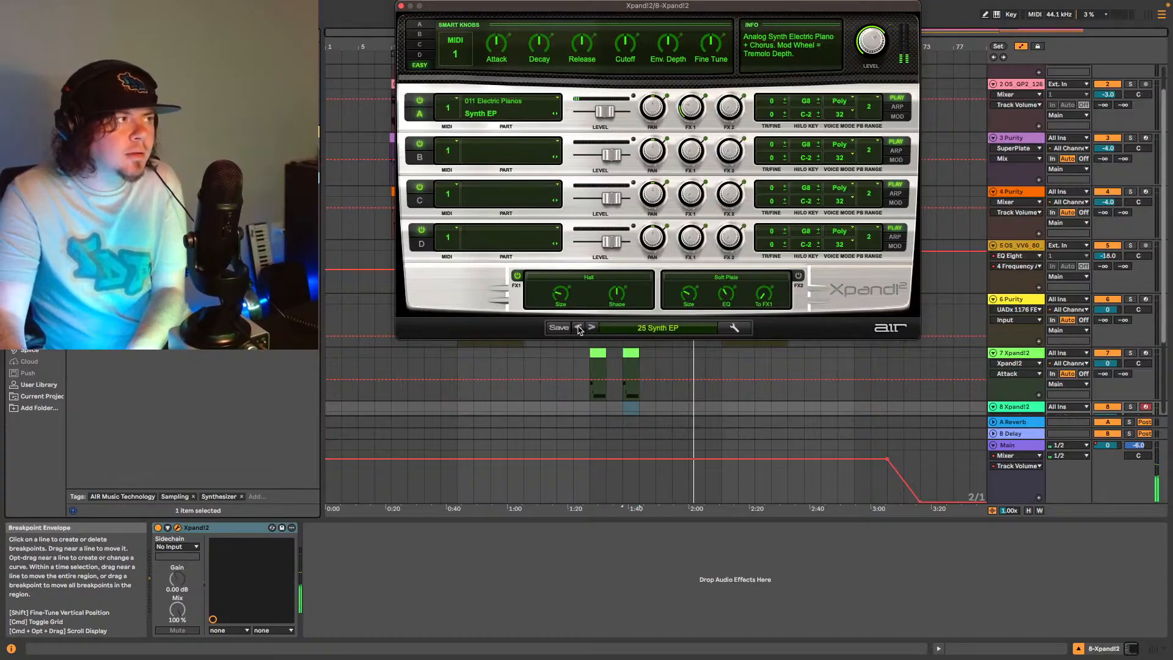
left_click(579, 328)
left_click(578, 328)
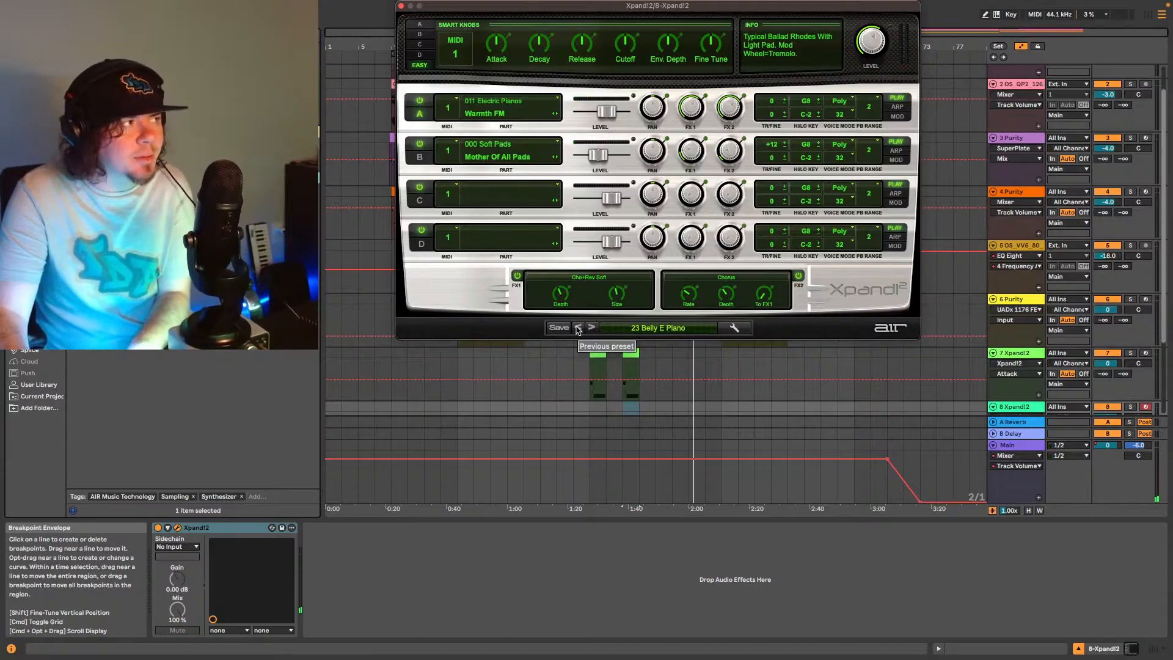
Audition the presets before 23 Belly E Piano one by one, back through the FM pianos to 12 Chorus Wurl.
left_click(578, 328)
left_click(579, 328)
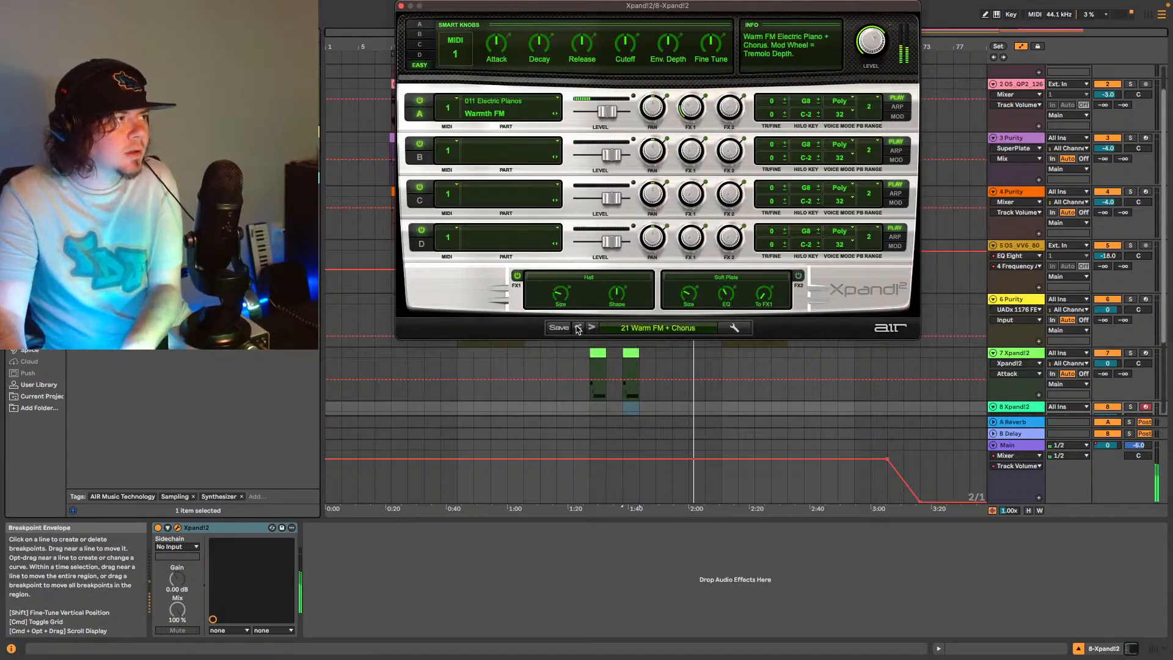
left_click(578, 328)
left_click(579, 328)
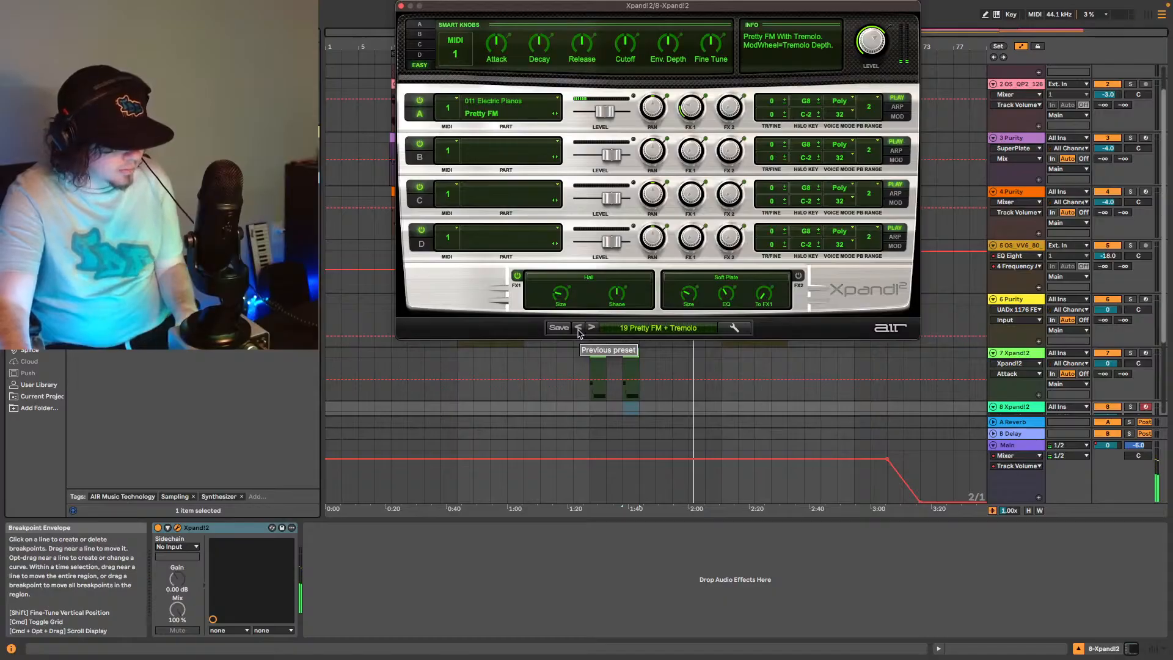
left_click(578, 330)
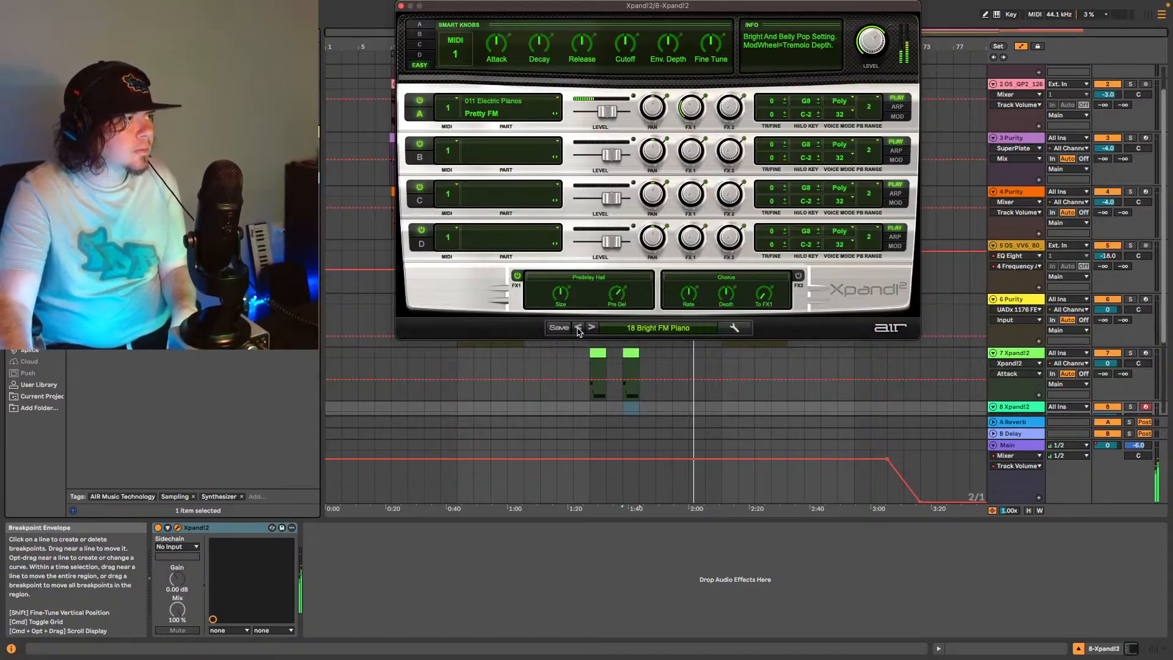
left_click(579, 329)
left_click(578, 330)
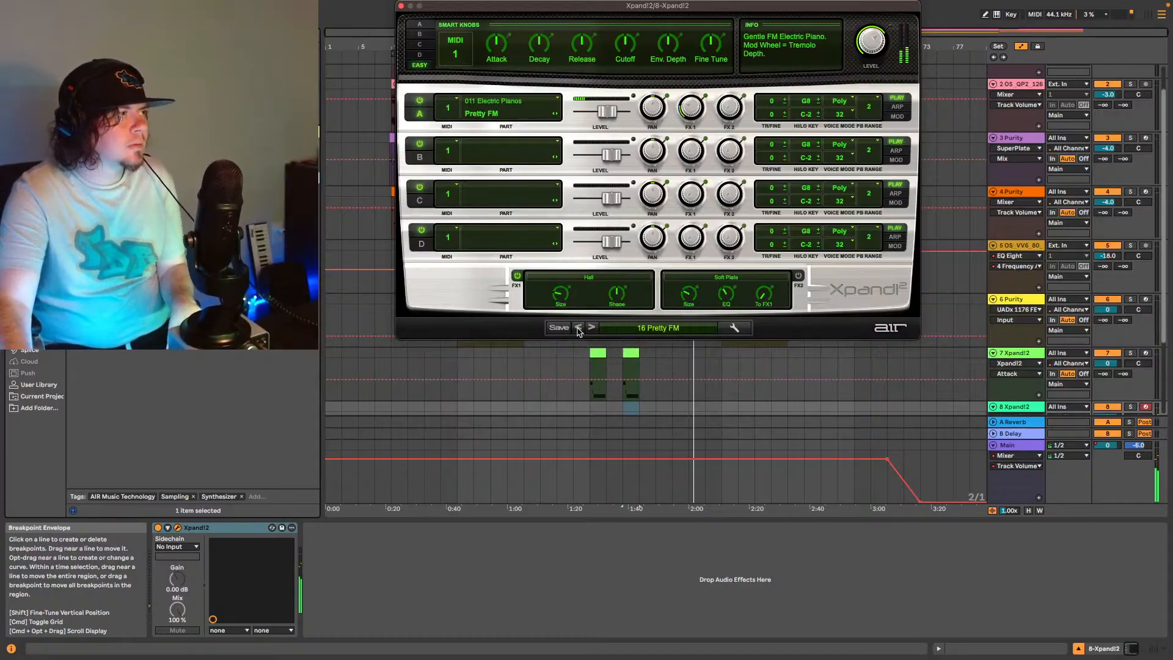
left_click(578, 330)
left_click(578, 330)
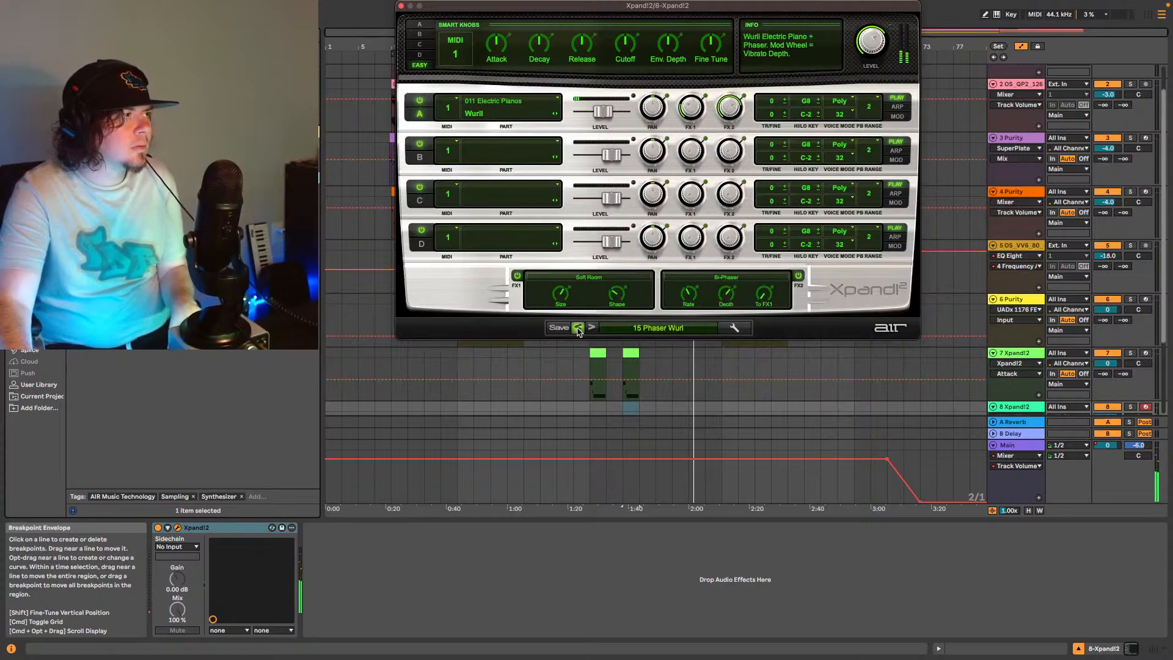
left_click(578, 330)
left_click(578, 330)
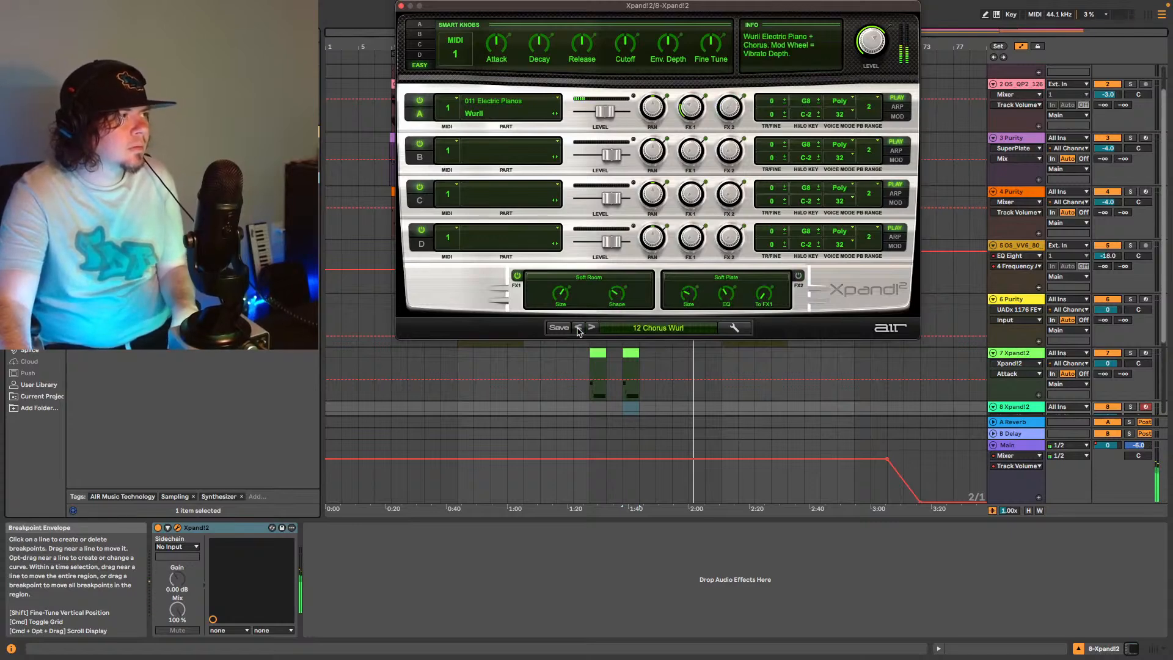
Continue auditioning backwards through the Mark1 electric pianos and 04 Riders to the preset 01 Basic Suitcase.
left_click(579, 330)
left_click(579, 329)
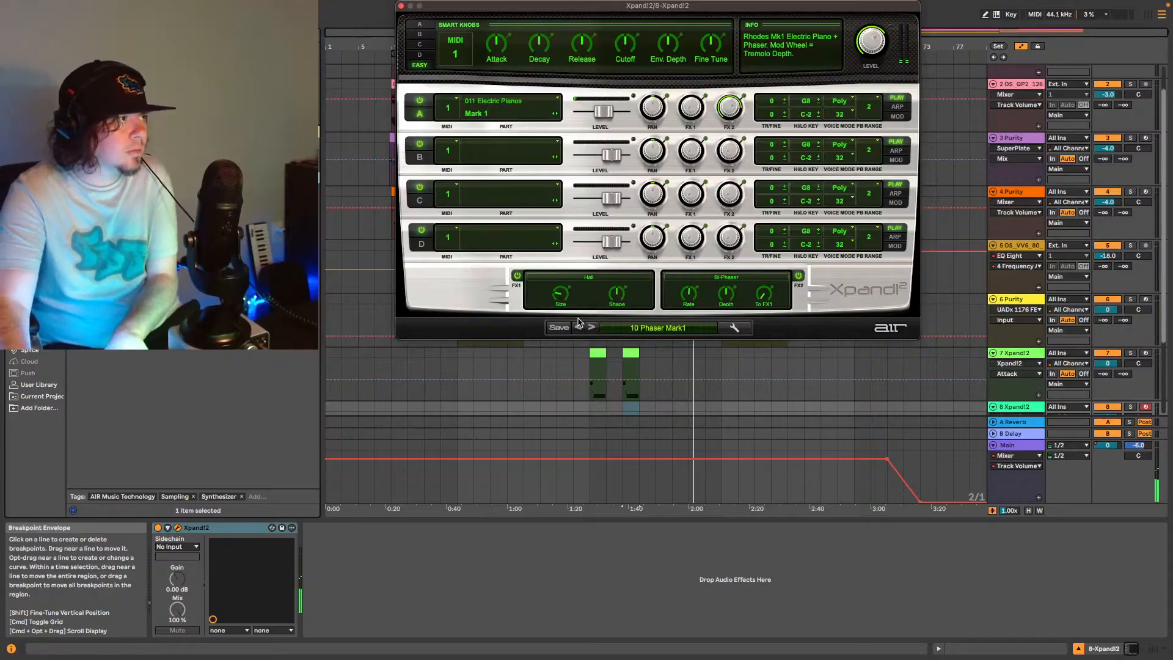
left_click(579, 329)
left_click(579, 328)
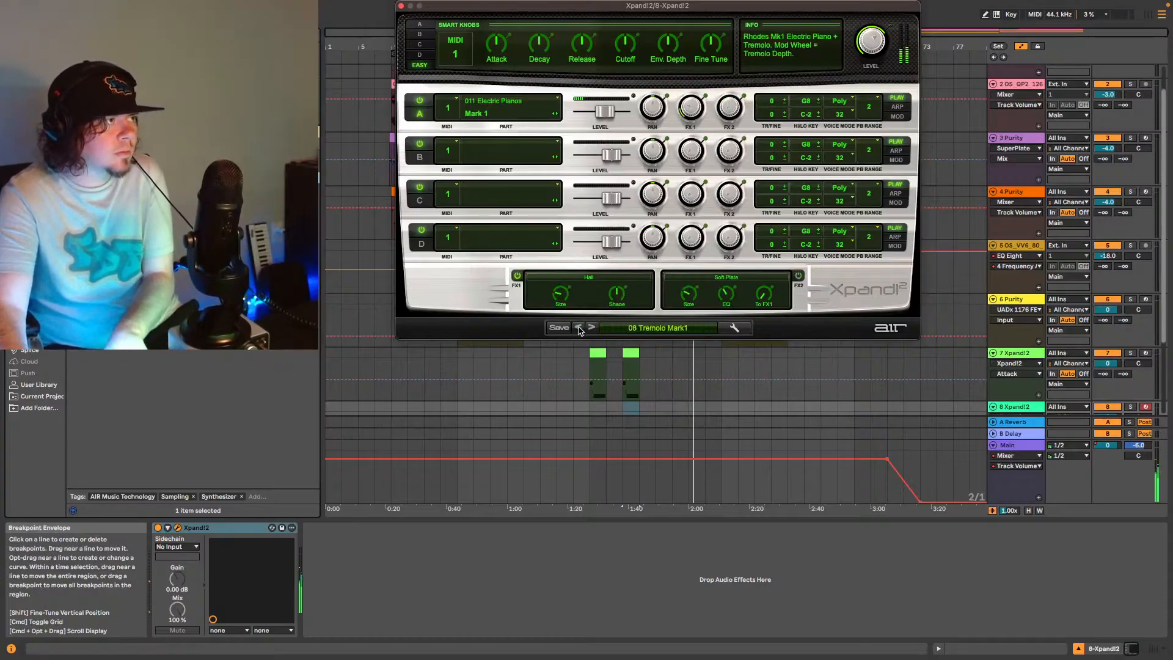
left_click(579, 329)
left_click(578, 329)
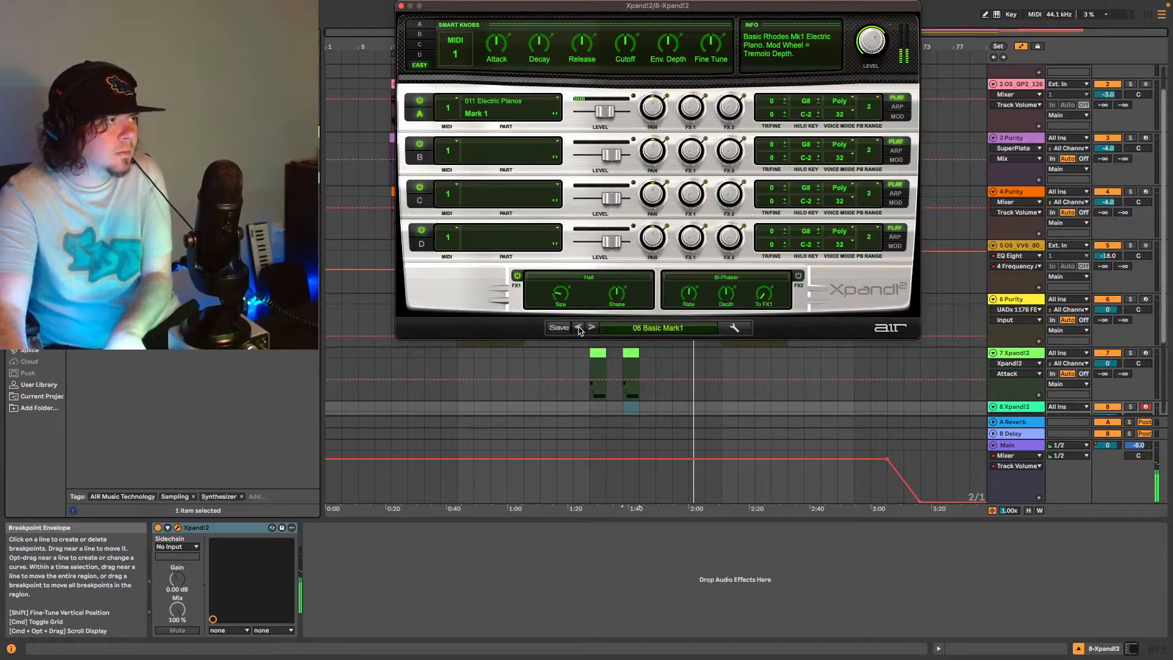
left_click(579, 329)
left_click(579, 329)
left_click(578, 329)
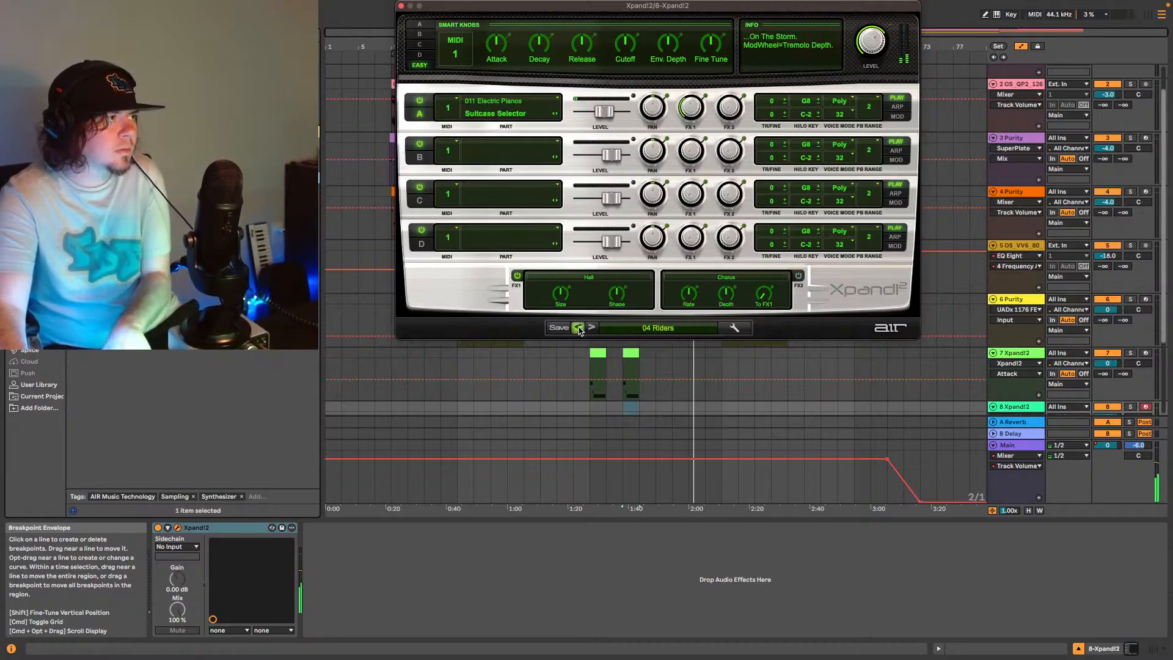
left_click(579, 329)
left_click(578, 328)
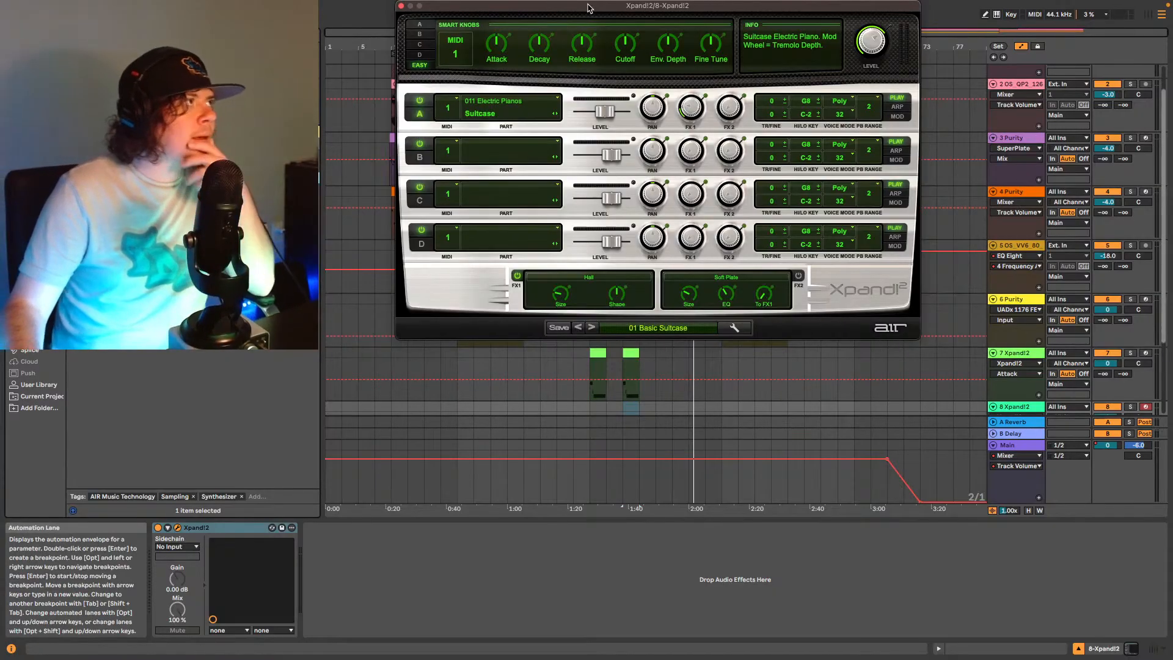
Load the preset +15 Japanese Boy from the 11 Soft Leads category in the 8-Xpand!2 instrument.
left_click_drag(587, 6, 644, 152)
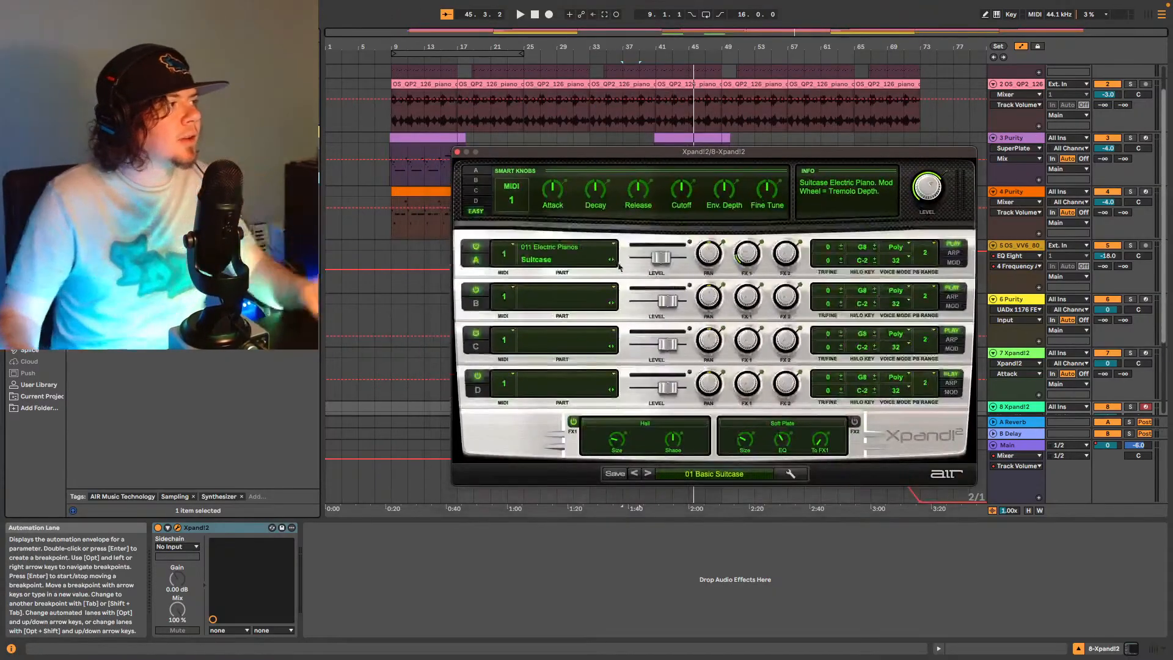
left_click(715, 476)
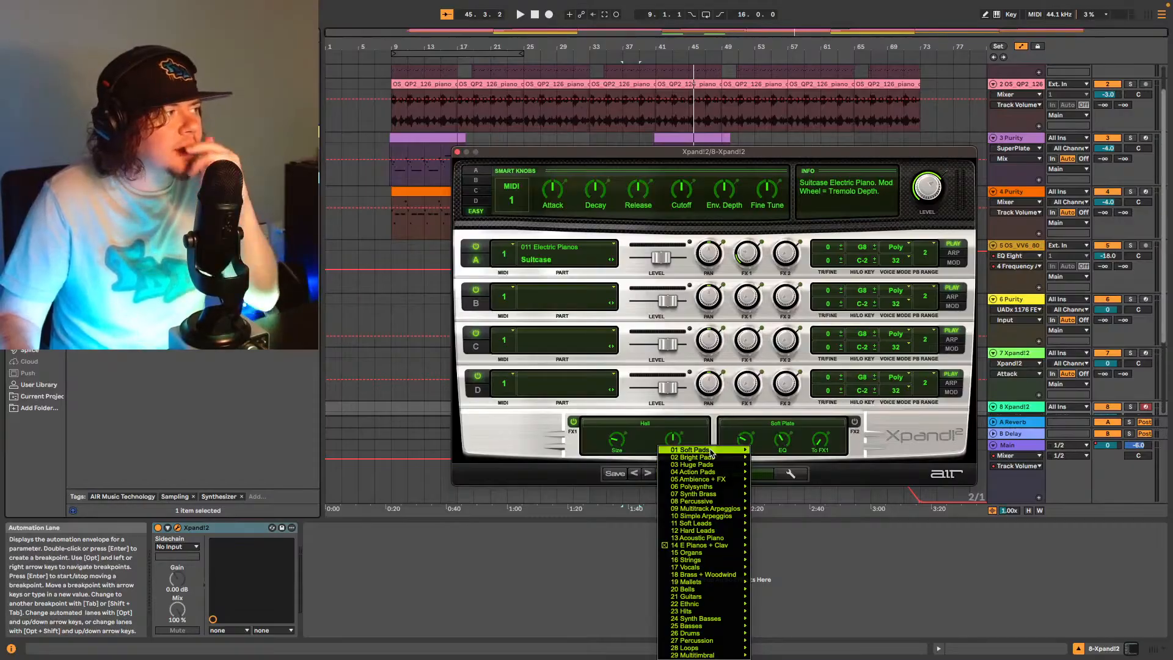
mouse_move(711, 453)
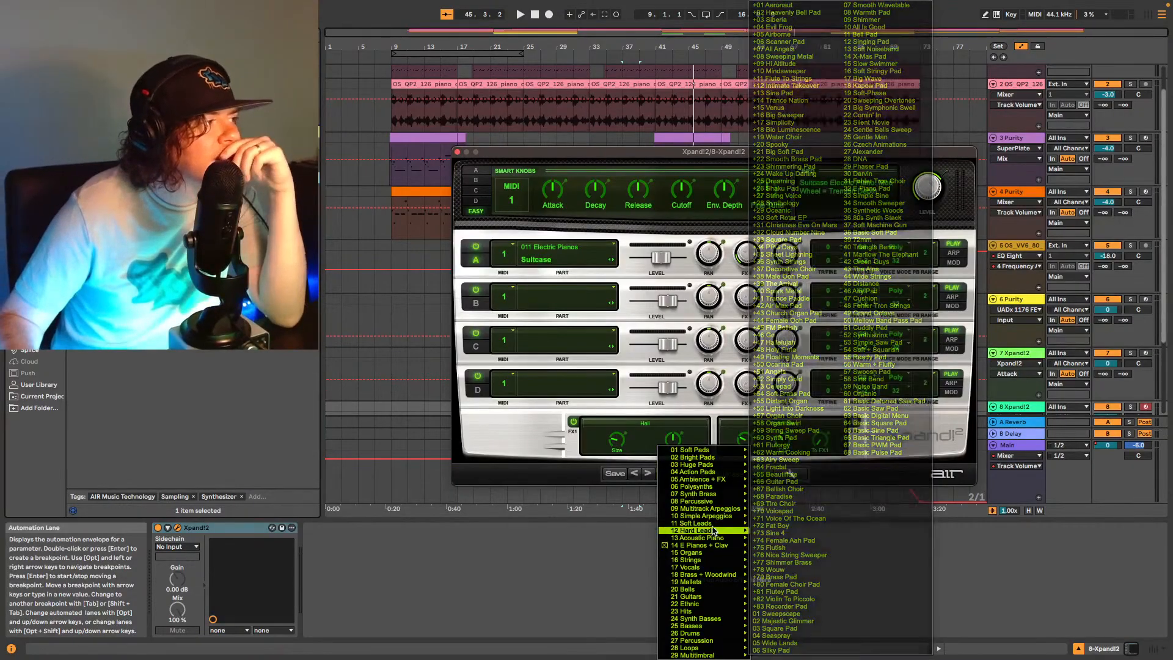
mouse_move(711, 523)
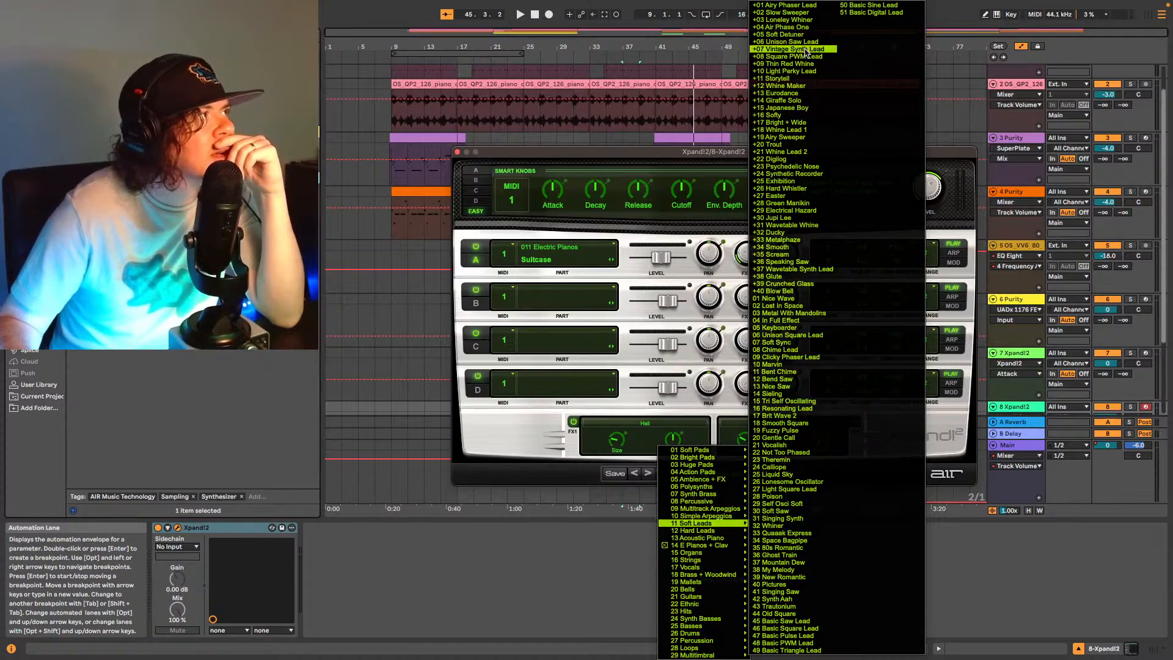
left_click(804, 109)
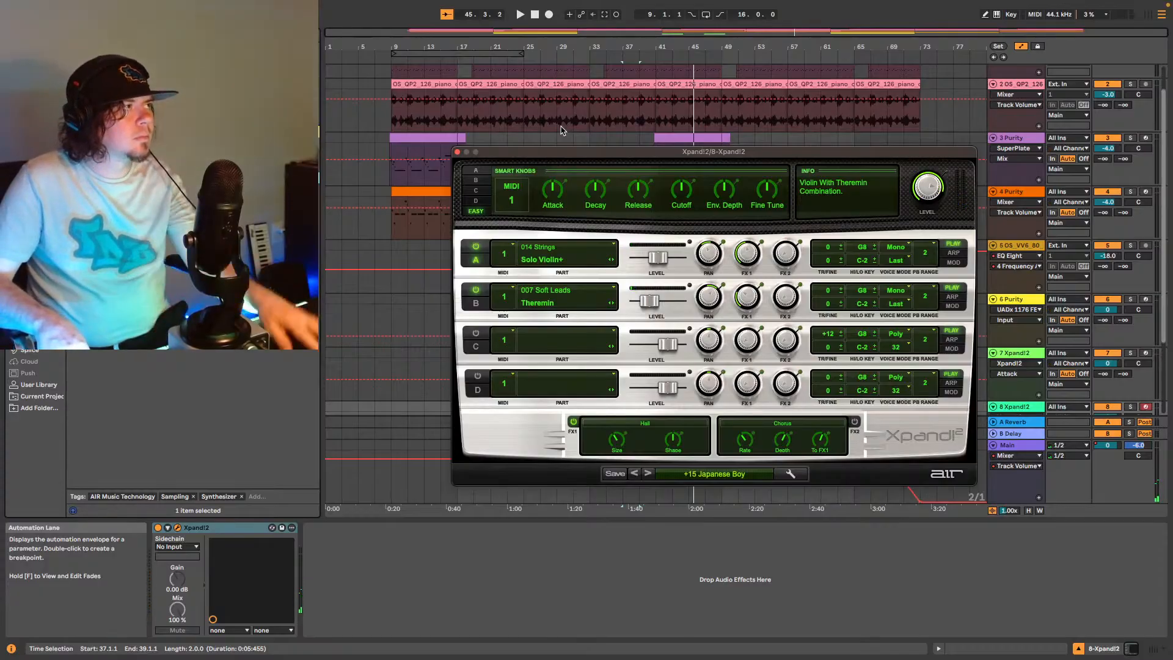
Play the arrangement briefly from bar 37 with the new lead sound, stop it, and close the Xpand!2 window.
key("space")
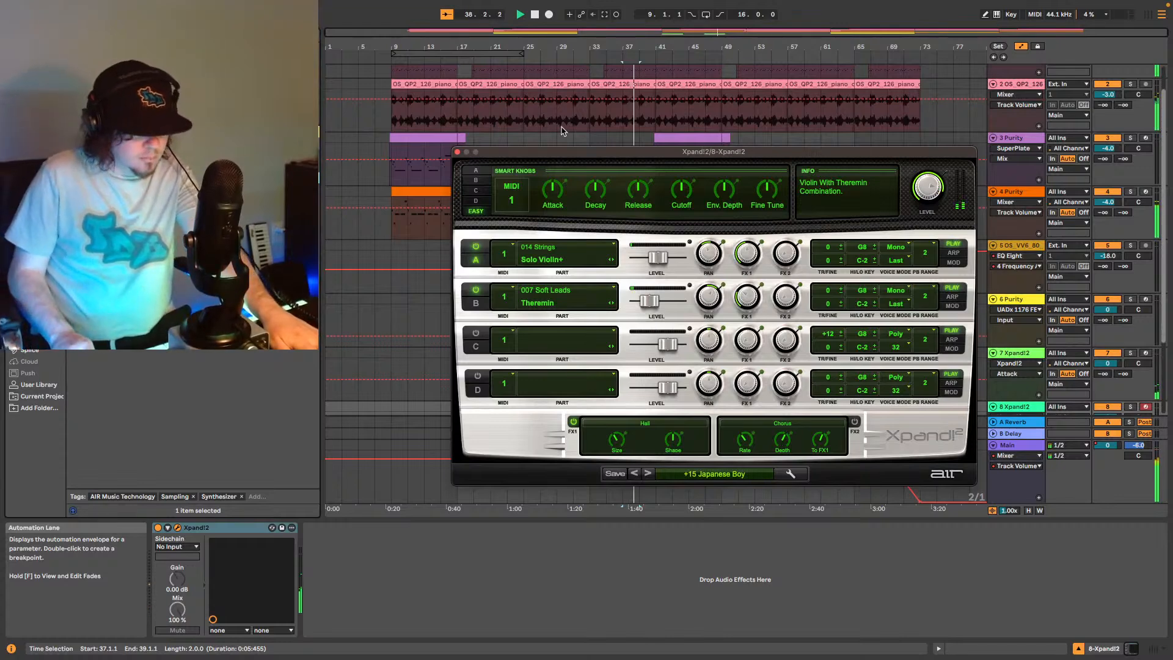
key("space")
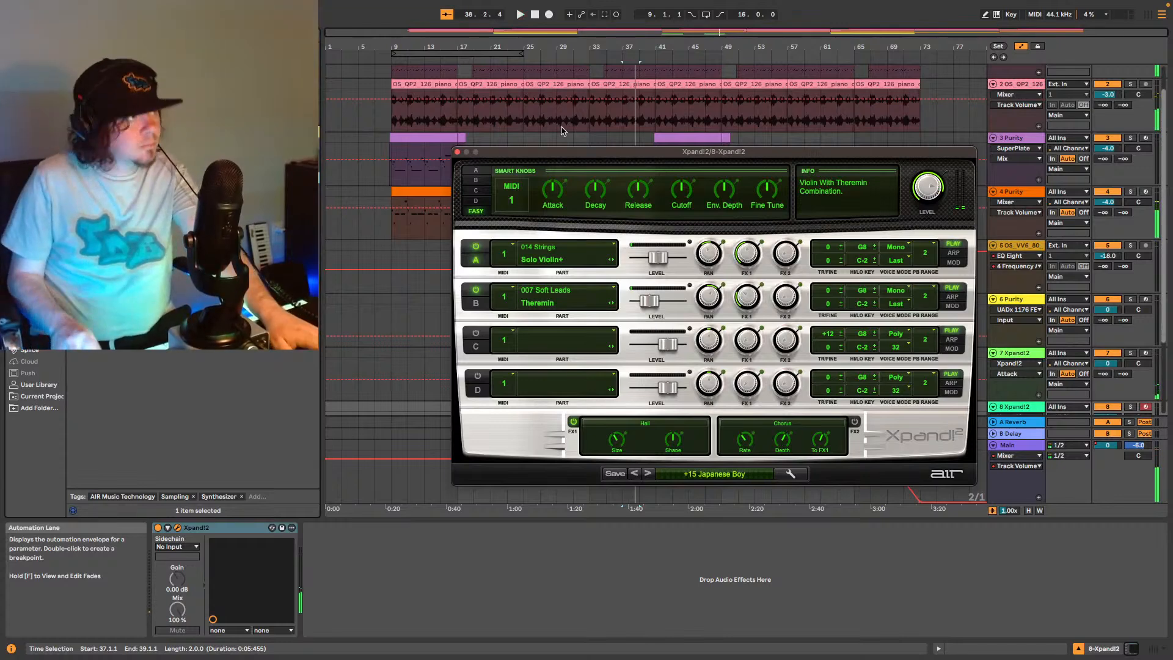
left_click(457, 152)
Place the insert marker at bar 23 on the 8 Xpand!2 track and start playback from there.
left_click(500, 364)
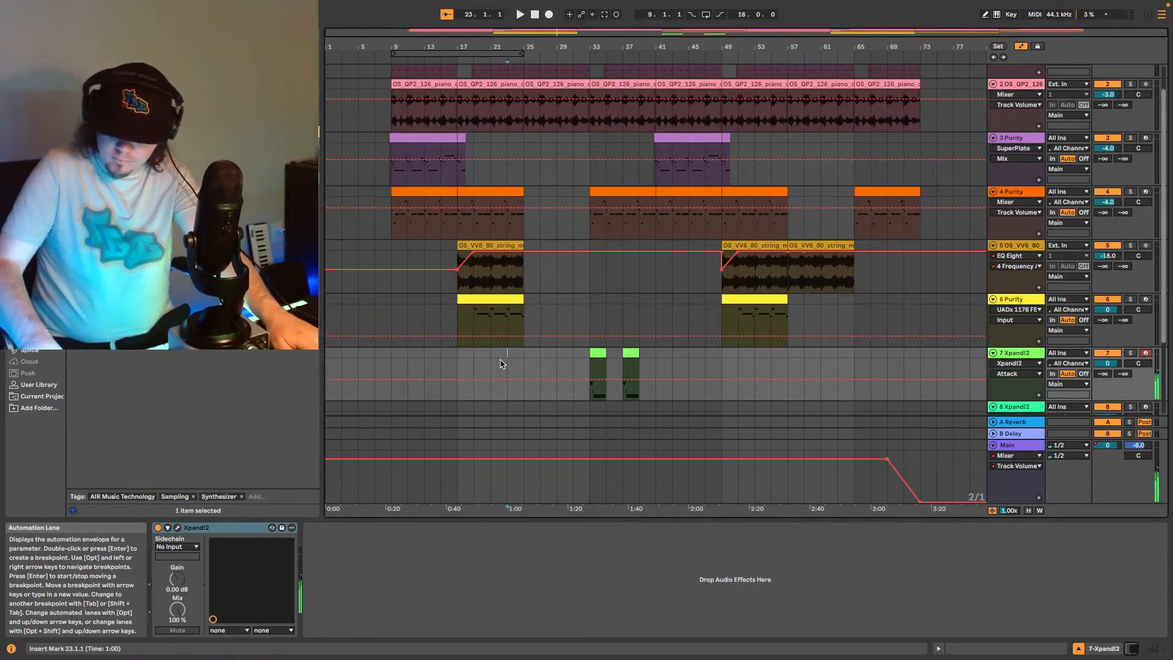
scroll(513, 354, "down", 3)
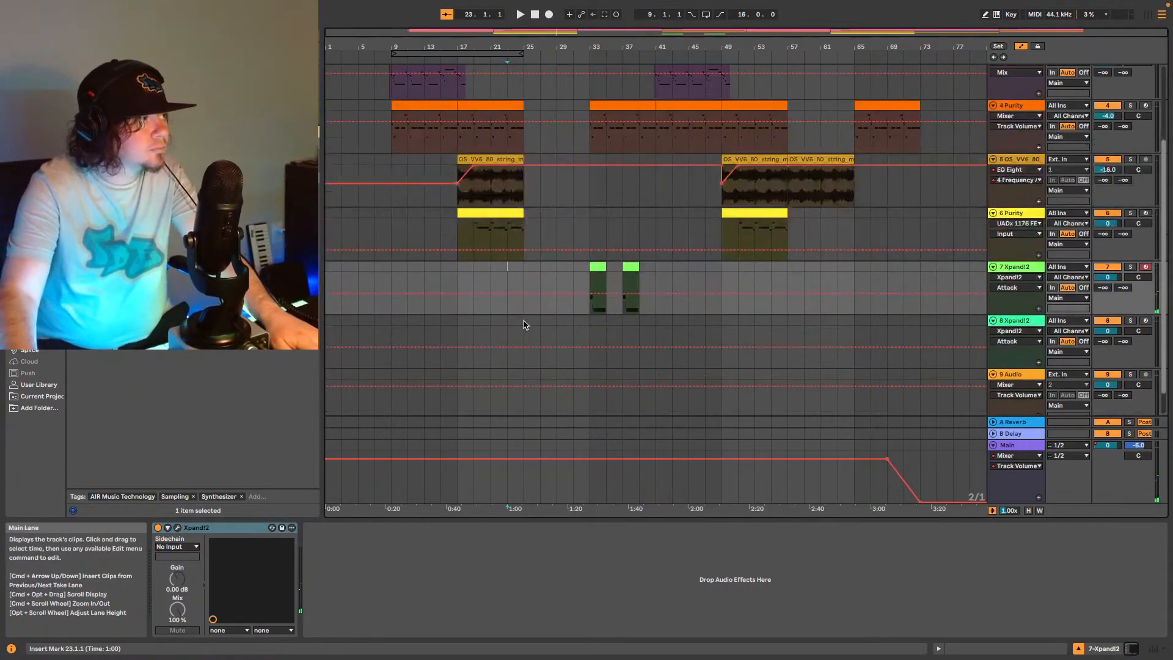
left_click(513, 332)
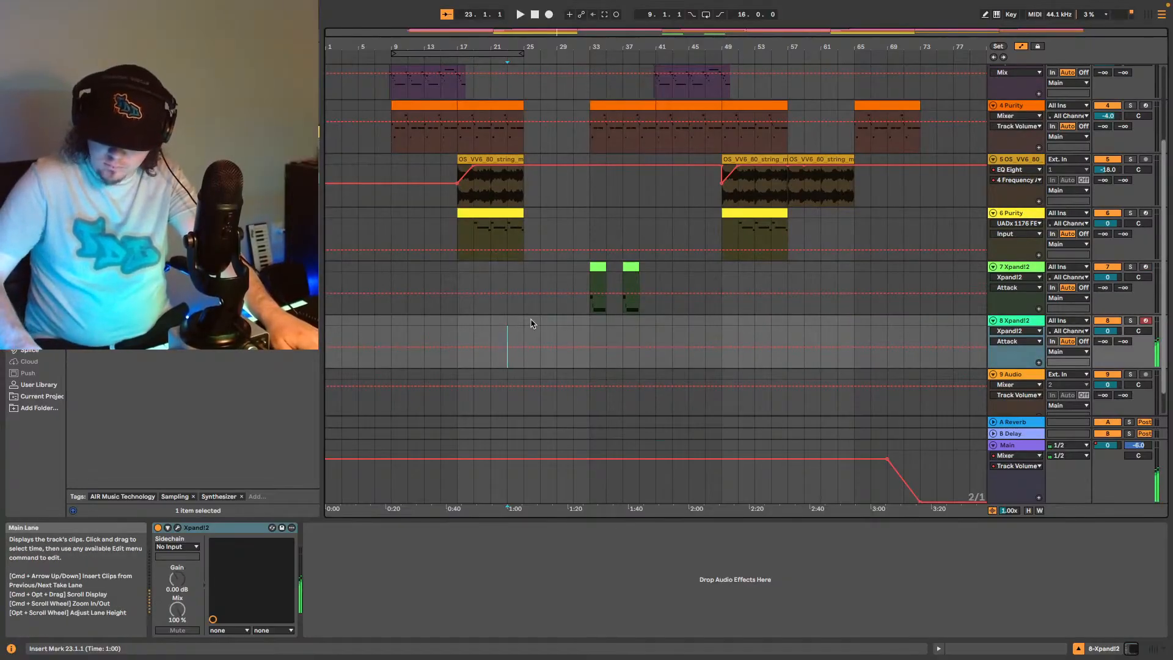
key("space")
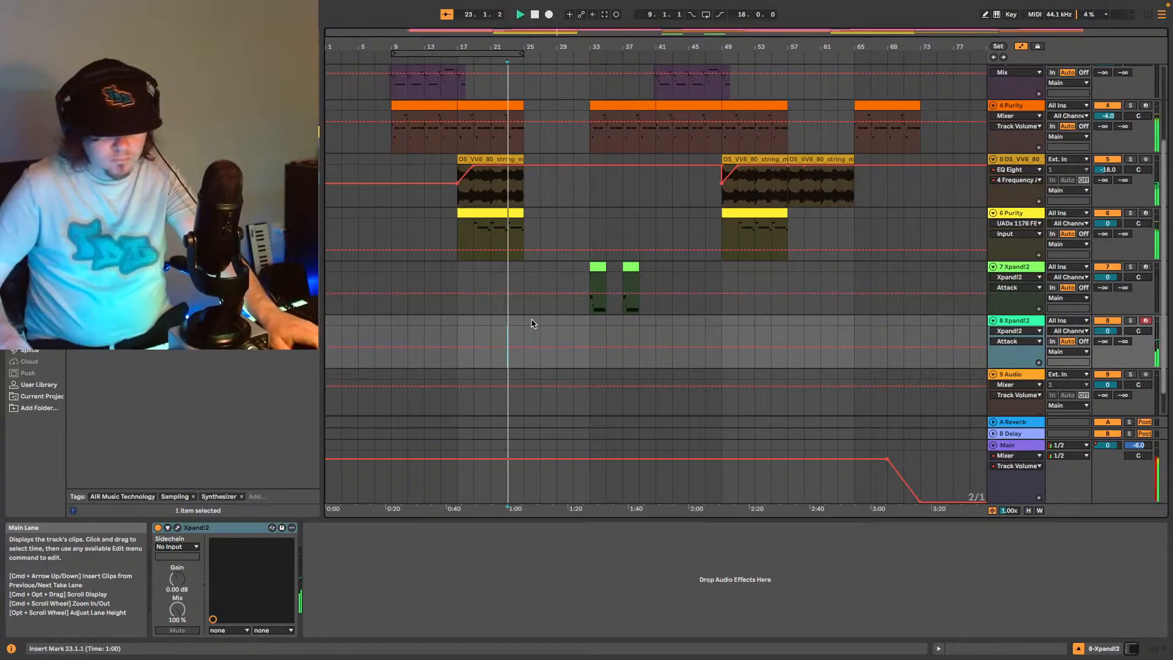
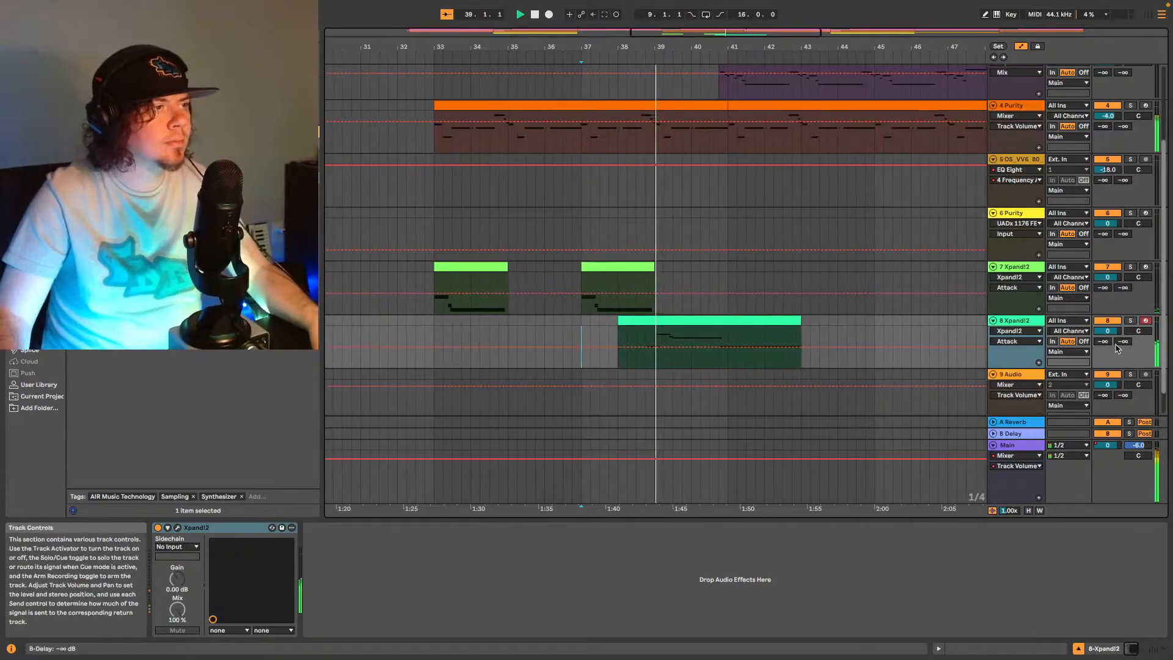
Lower the volume of the 8 Xpand!2 track to -7.0 dB.
left_click(1116, 332)
type("-2")
key("Return")
key("Down")
key("Down")
key("Down")
key("Down")
key("Down")
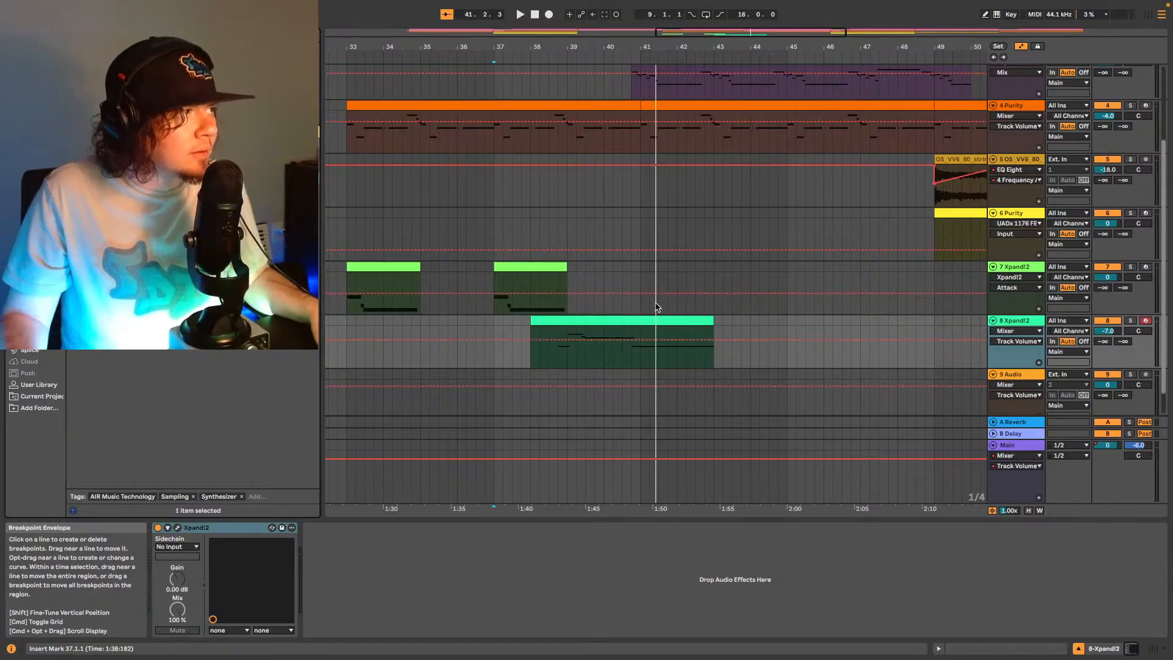
Add a Utility device to the 8 Xpand!2 track and show its Gain automation in the arrangement.
left_click(640, 318)
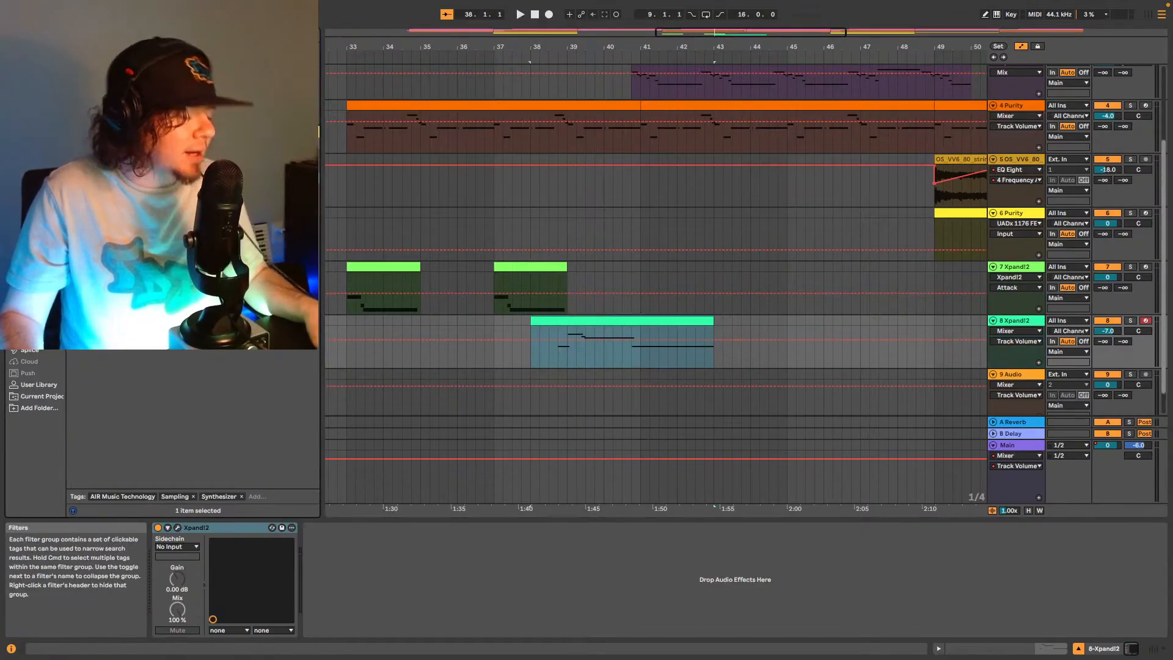
left_click(153, 97)
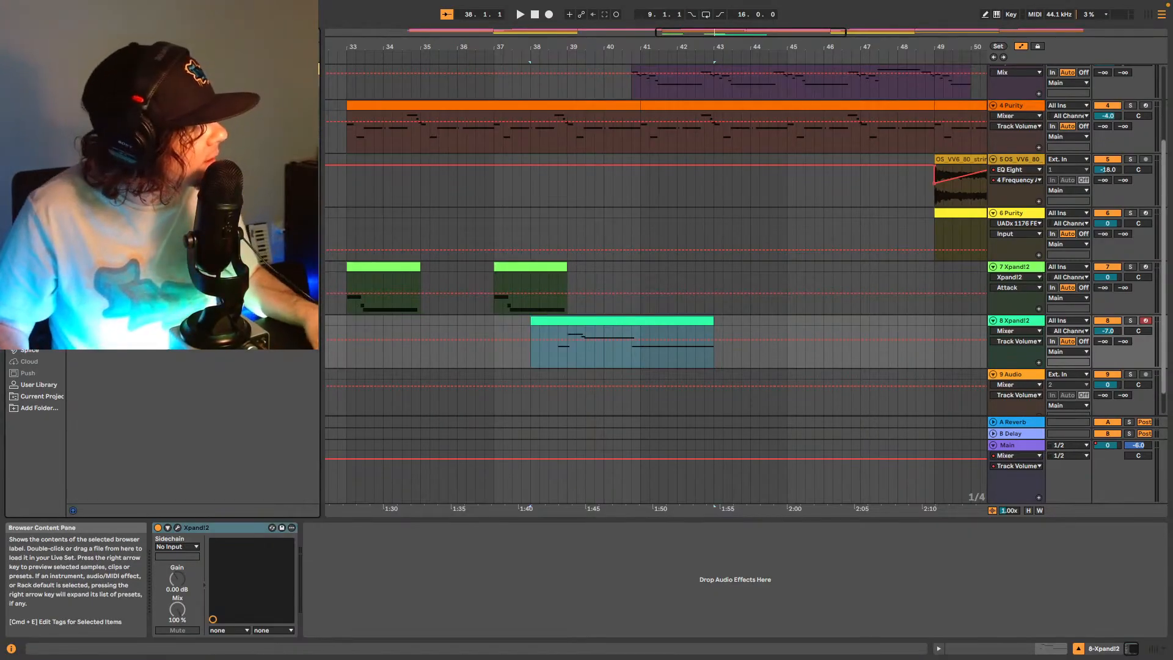
left_click_drag(183, 107, 605, 353)
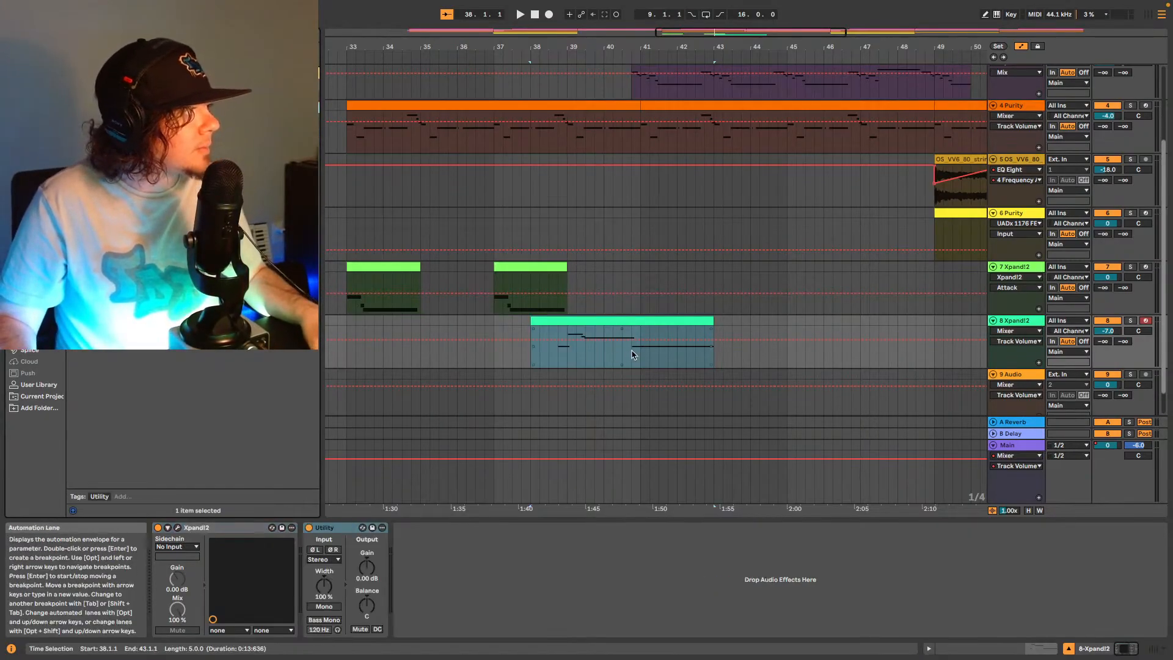
right_click(365, 568)
left_click(404, 575)
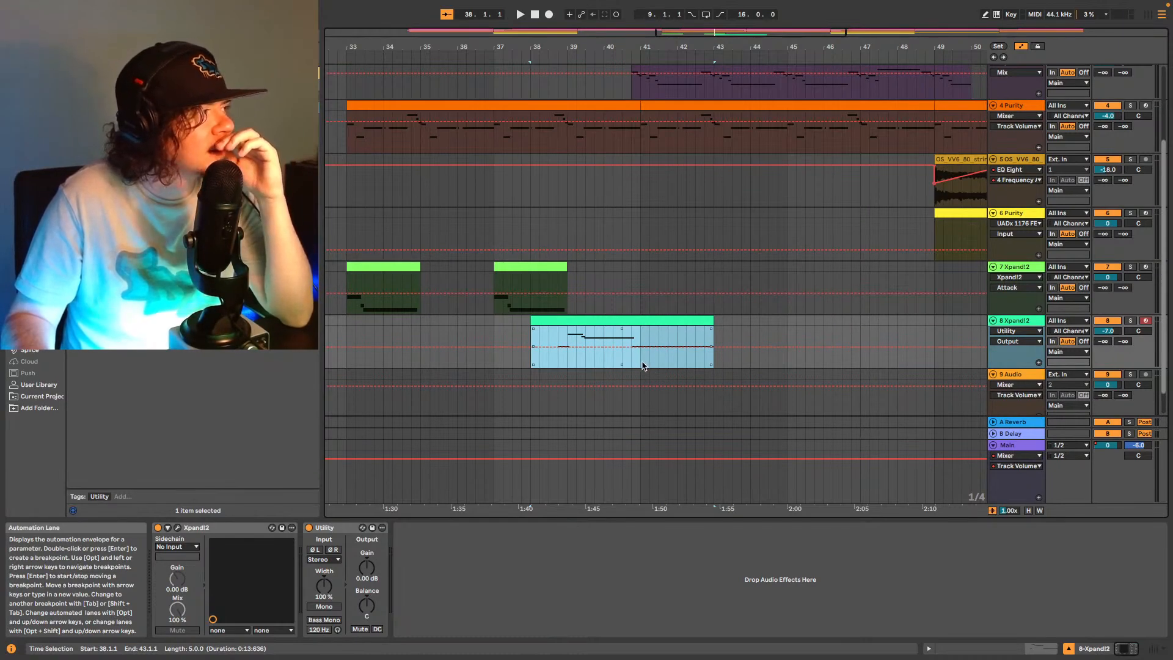
Insert a curved fade-out in the Utility Gain automation from 41.1.1 to 42.3.1 and remove its closing breakpoint so the gain stays down.
left_click_drag(642, 366, 698, 364)
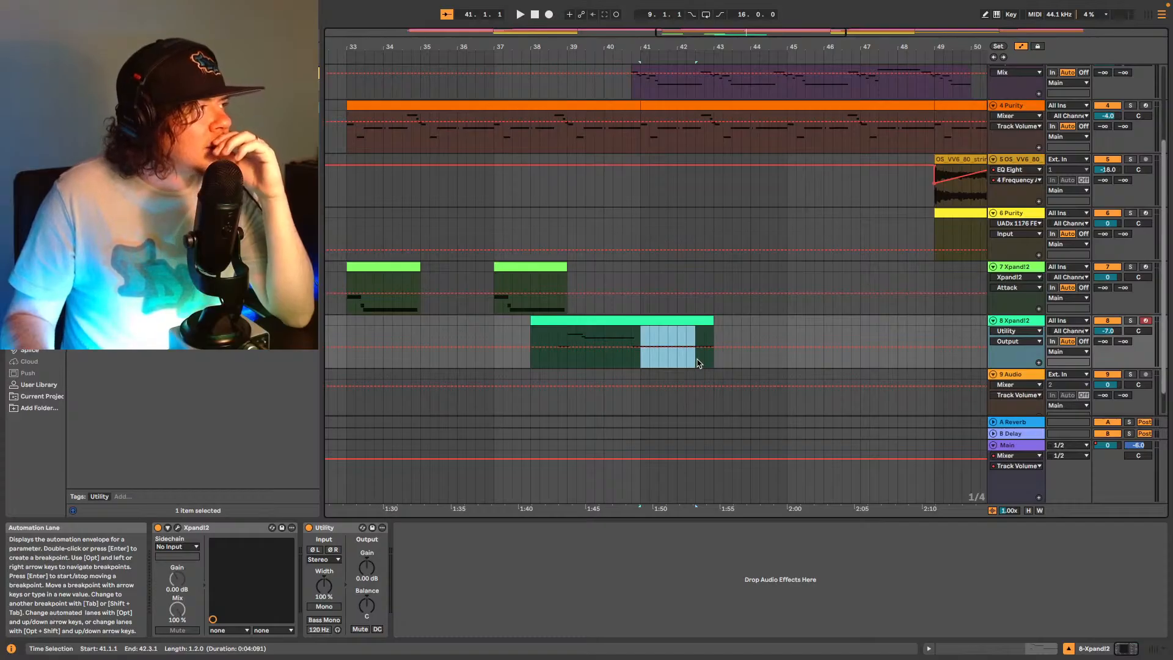
right_click(695, 364)
left_click(814, 359)
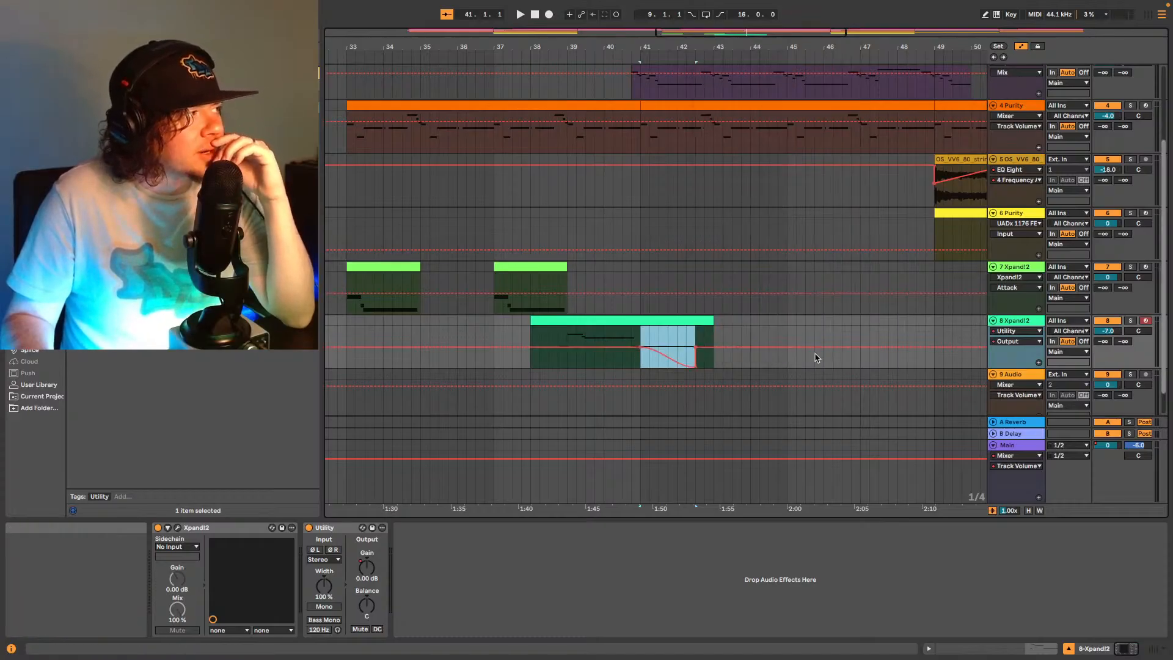
left_click(719, 361)
left_click(694, 347)
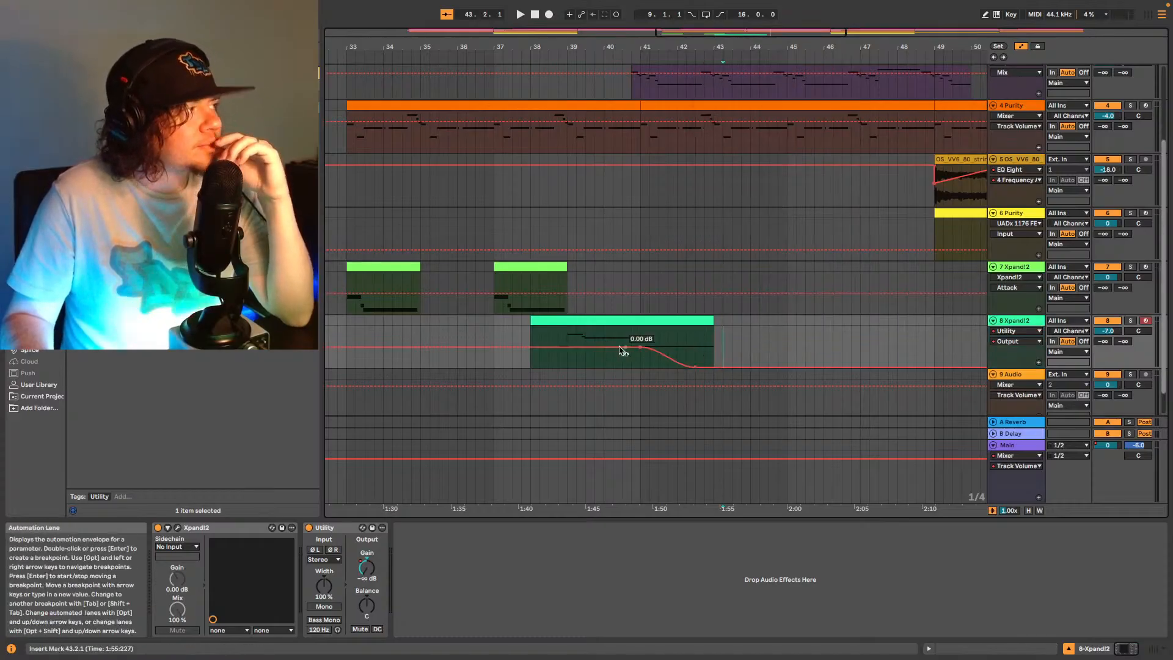
Play the 8 Xpand!2 melody from 38.4.1 and move both Utility Gain fade breakpoints later so the fade ends with the clip.
left_click(560, 361)
key("space")
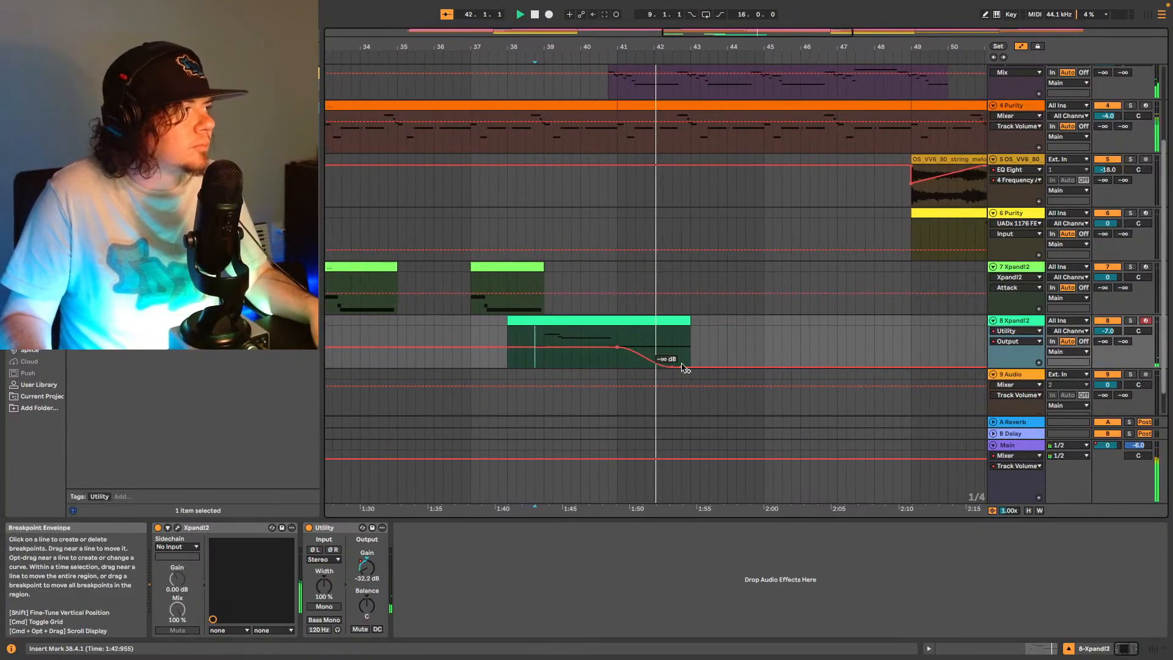
left_click_drag(672, 369, 689, 366)
left_click_drag(616, 347, 634, 347)
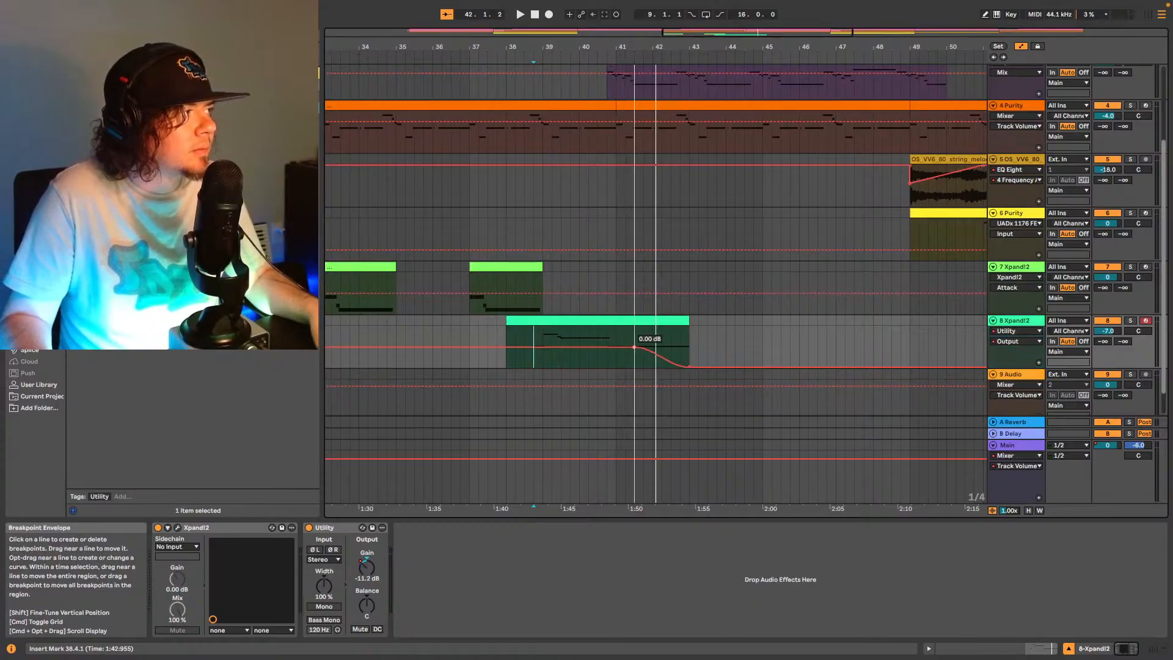
Play the arrangement from about bar 40 on the 8 Xpand!2 track through the closing main volume fade-out, then stop playback.
left_click(588, 362)
key("space")
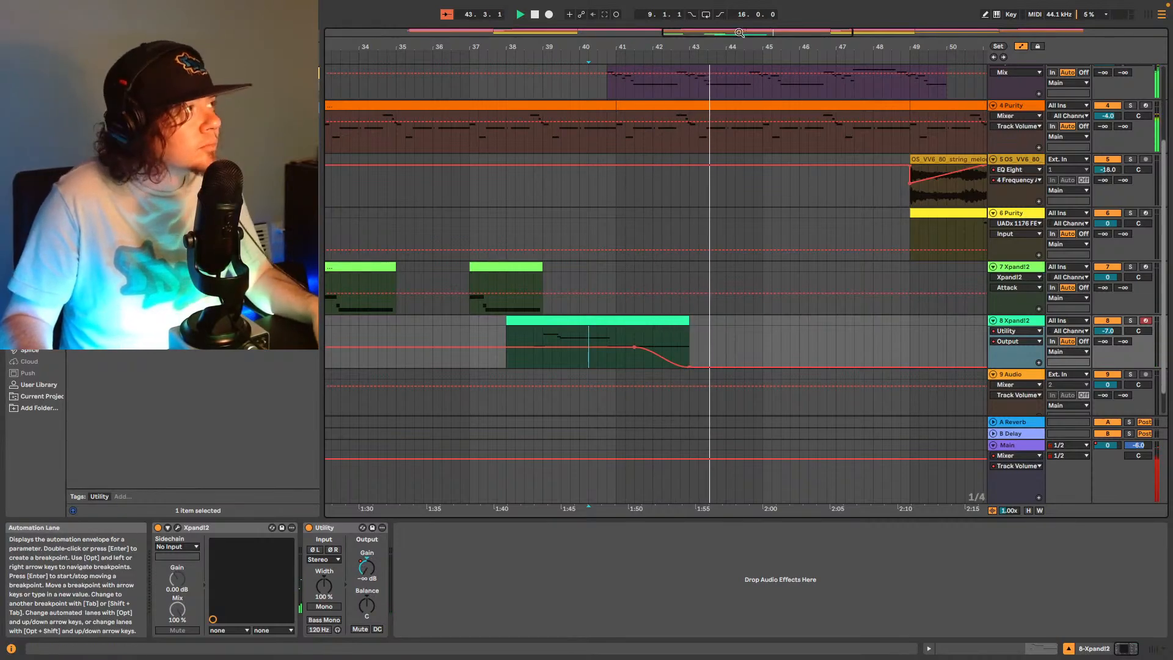
left_click_drag(739, 33, 739, 3)
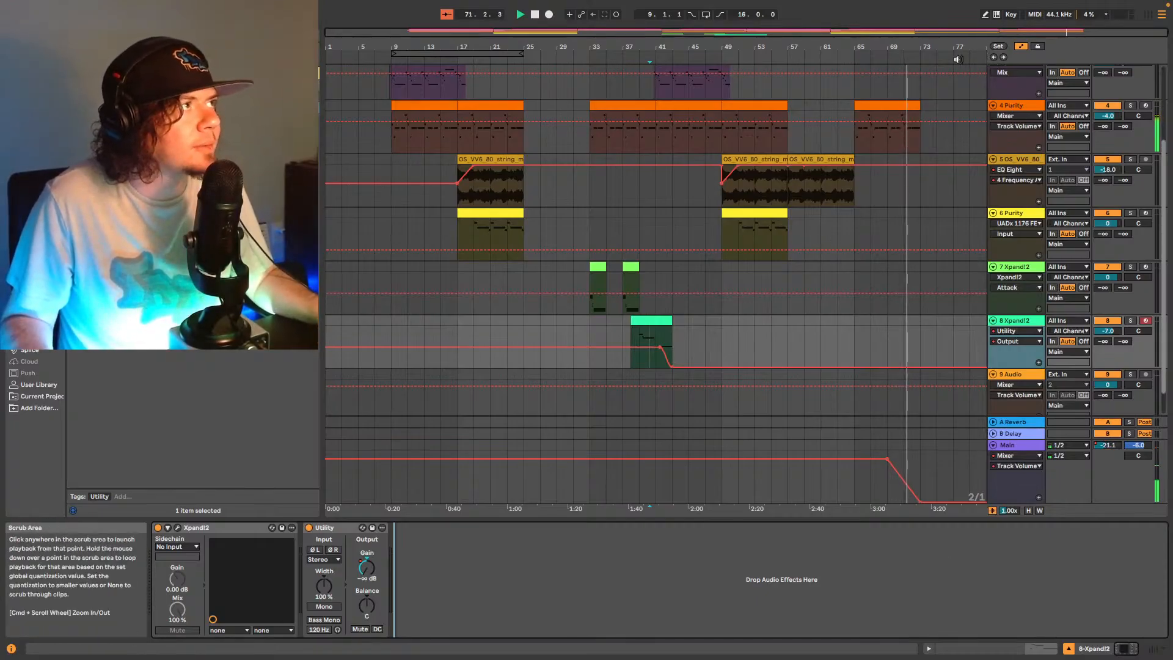
key("space")
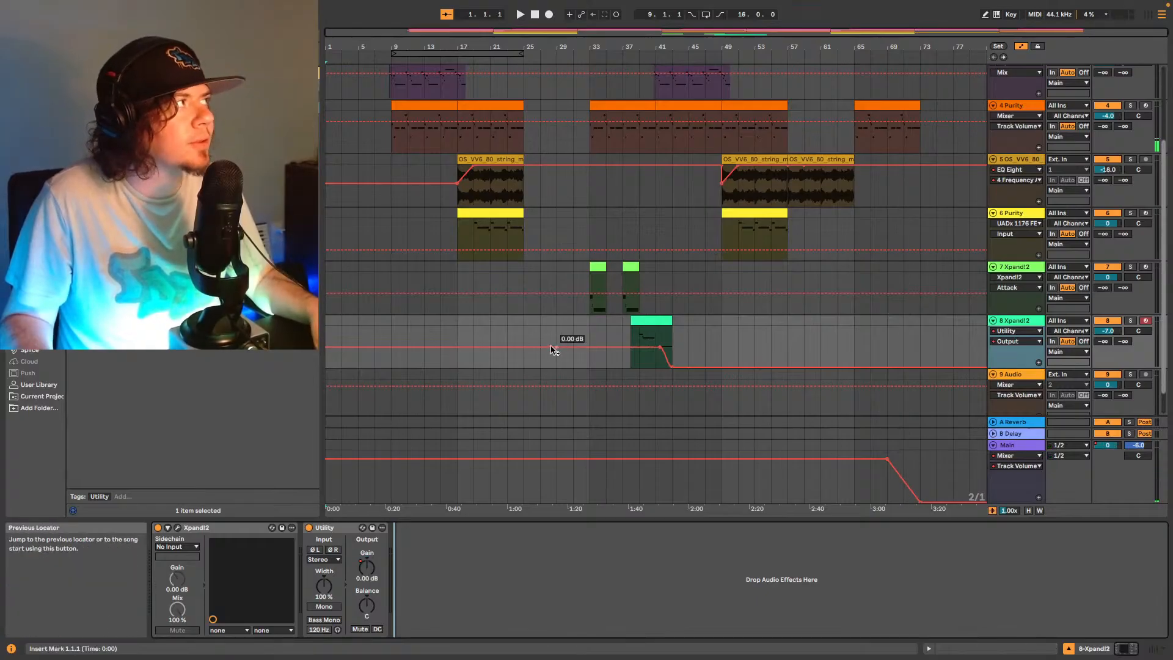
scroll(497, 363, "up", 3)
scroll(498, 363, "up", 2)
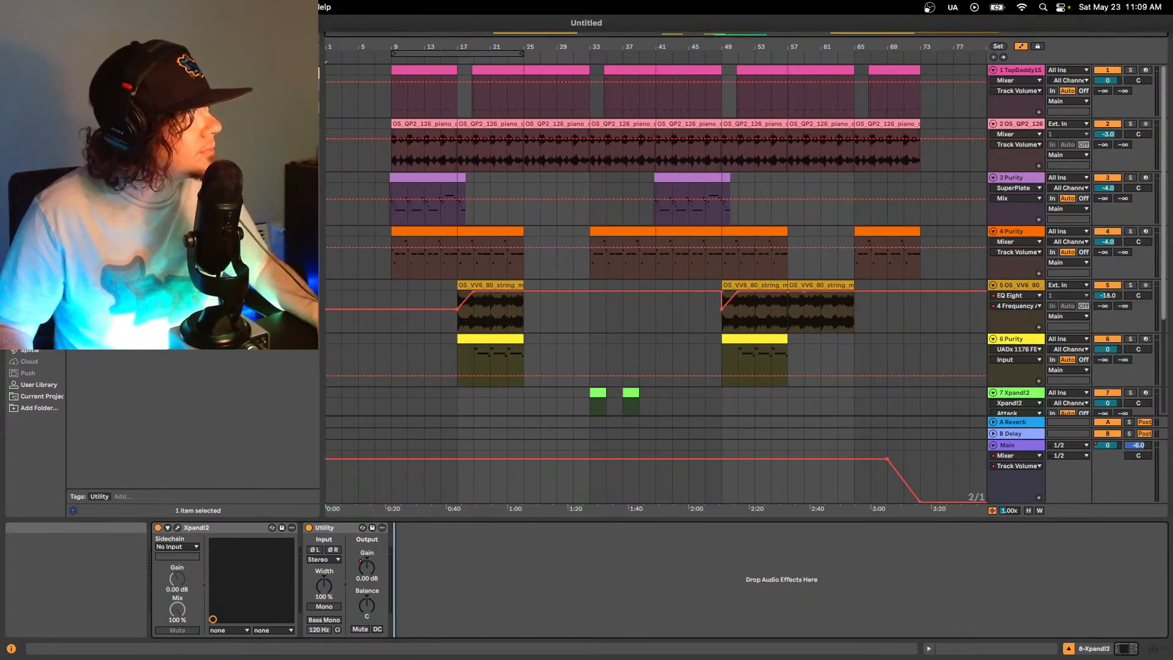
Save the Live Set under the name Song1137.
left_click(65, 7)
mouse_move(98, 51)
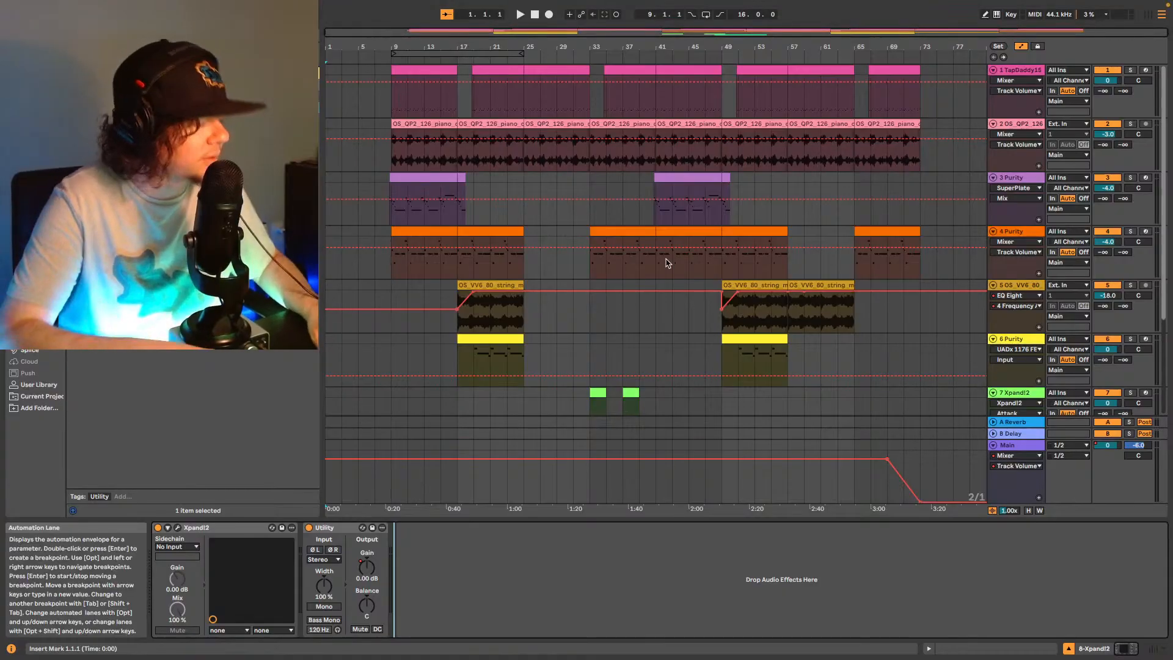
key("super+shift+s")
type("Song")
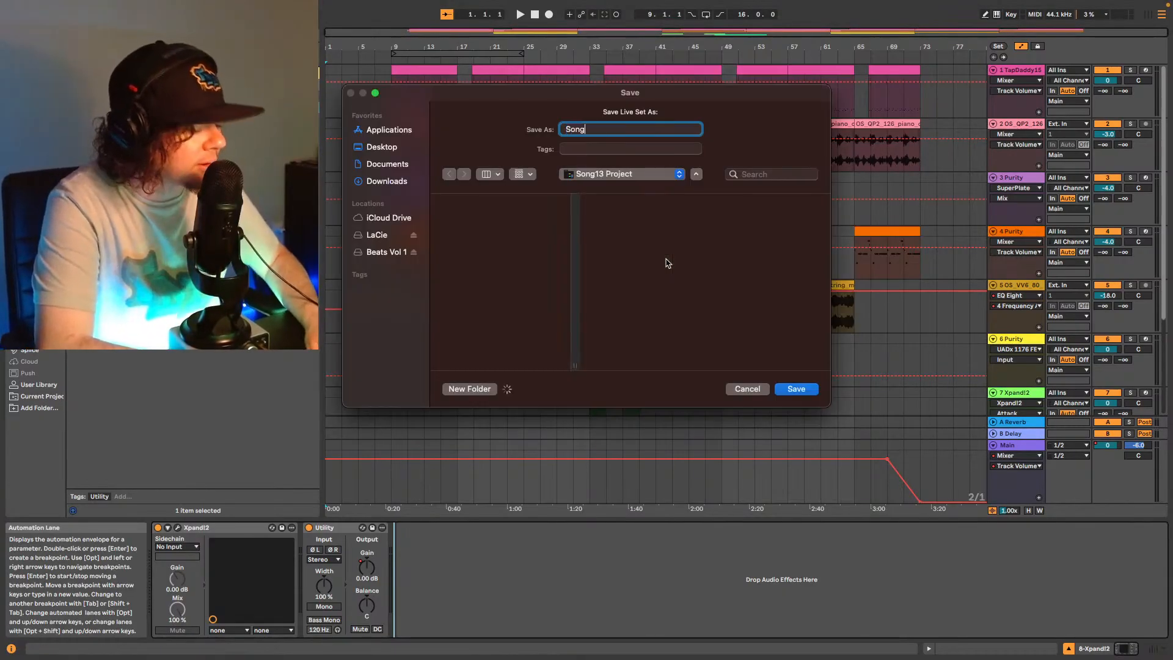
type("1137")
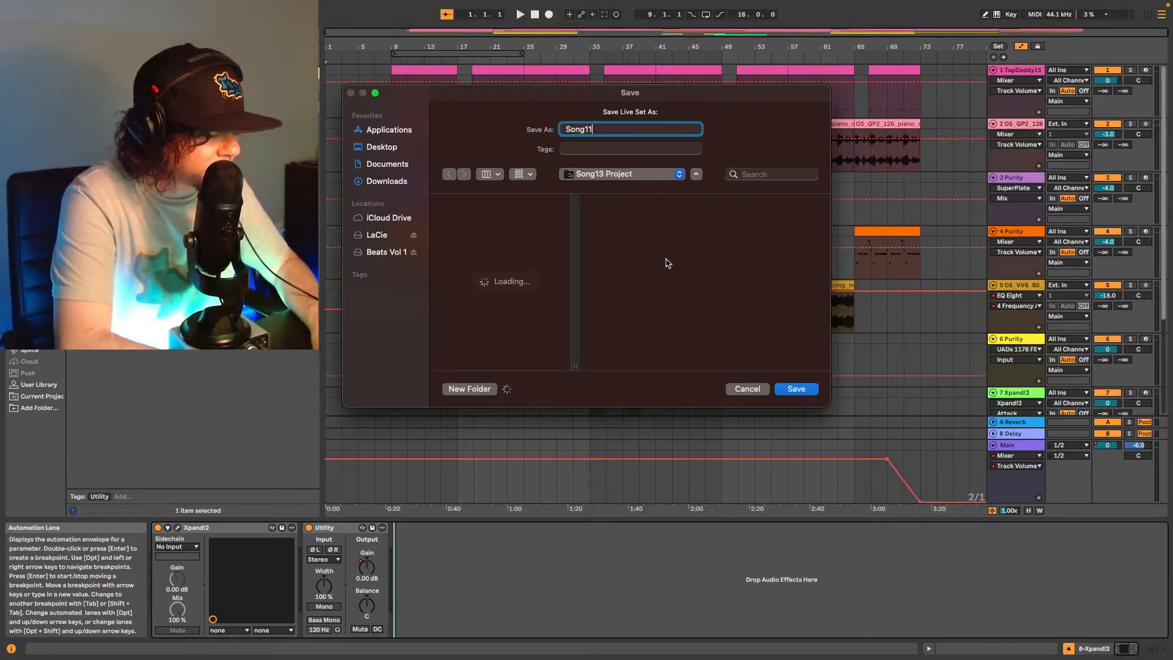
left_click(807, 391)
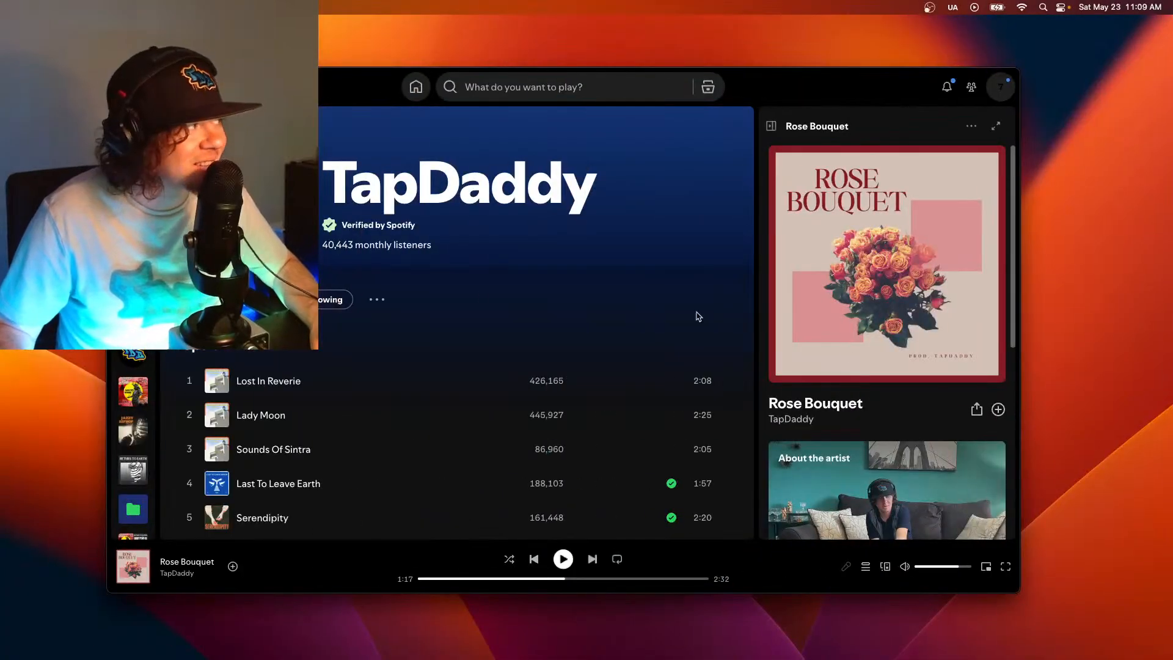
Switch to Spotify and look through the TapDaddy artist page, including its popular tracks, artist pick and discography.
scroll(471, 317, "down", 1)
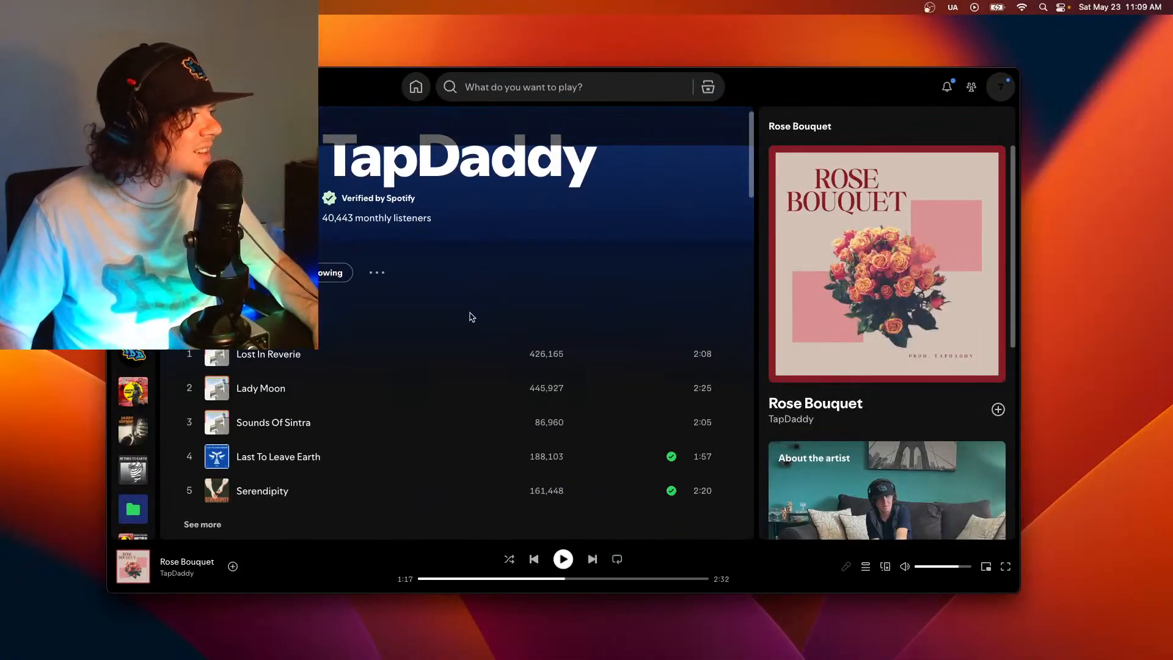
scroll(471, 351, "down", 6)
scroll(648, 349, "up", 4)
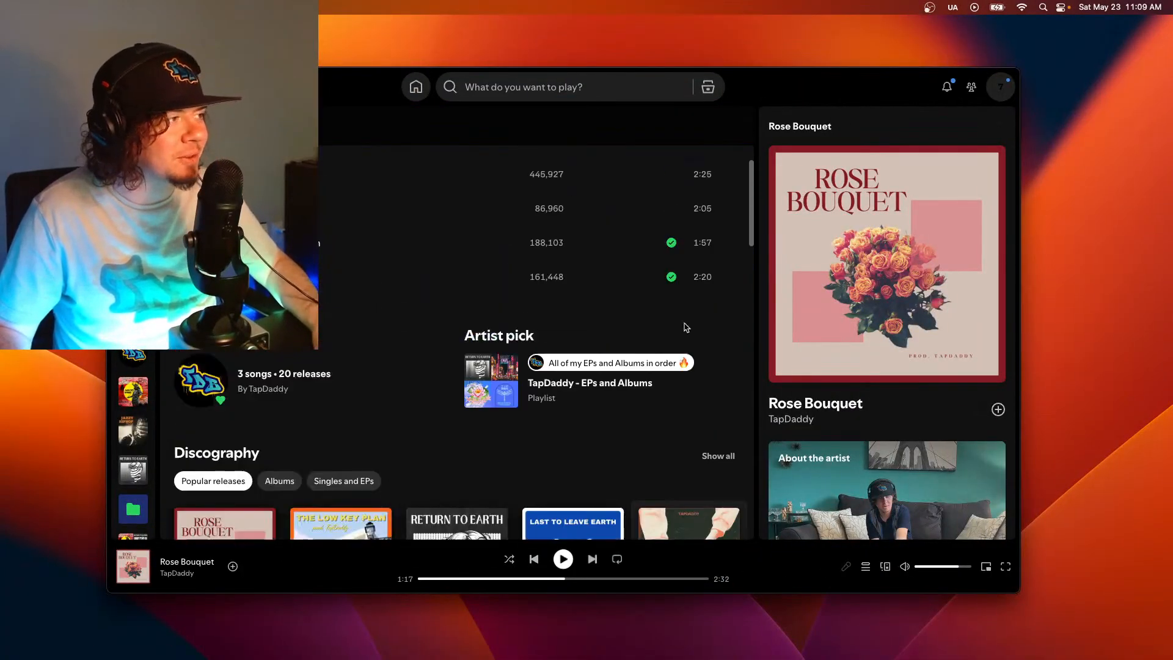
scroll(648, 350, "up", 5)
scroll(605, 366, "down", 8)
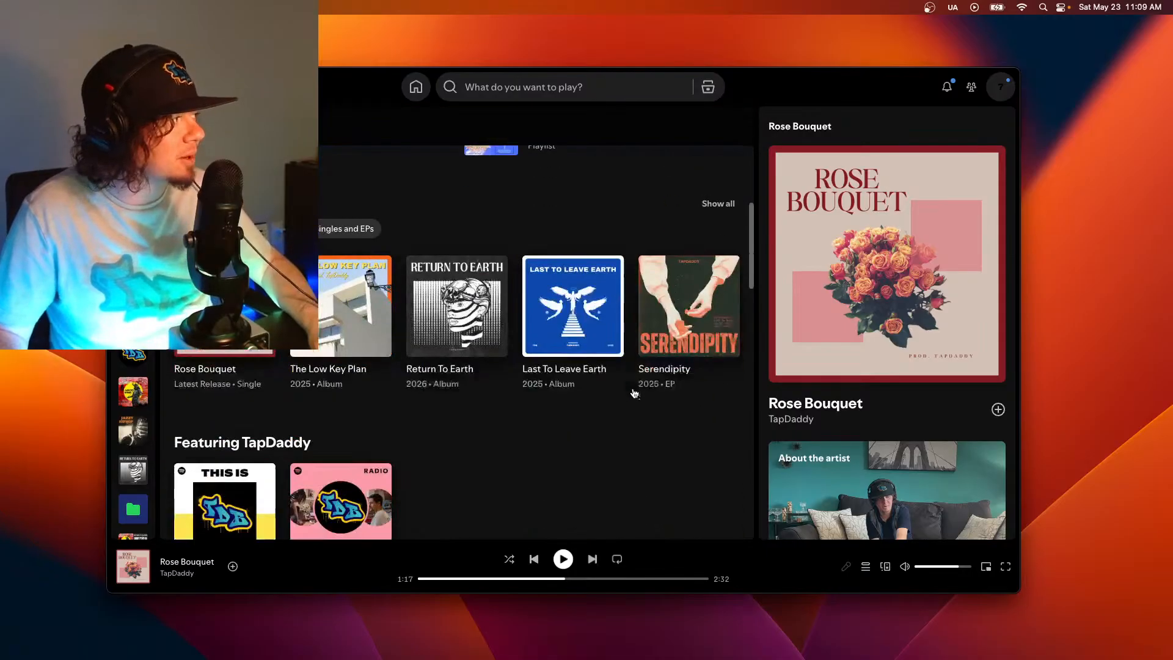
scroll(581, 411, "up", 6)
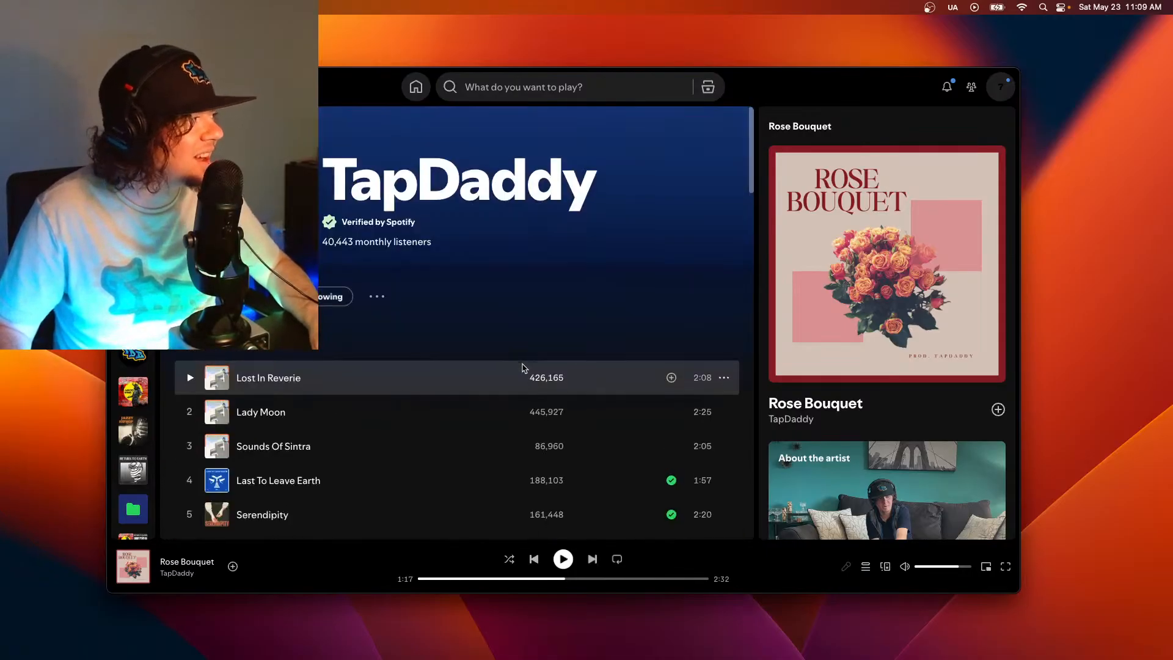
scroll(524, 369, "down", 2)
scroll(523, 364, "up", 2)
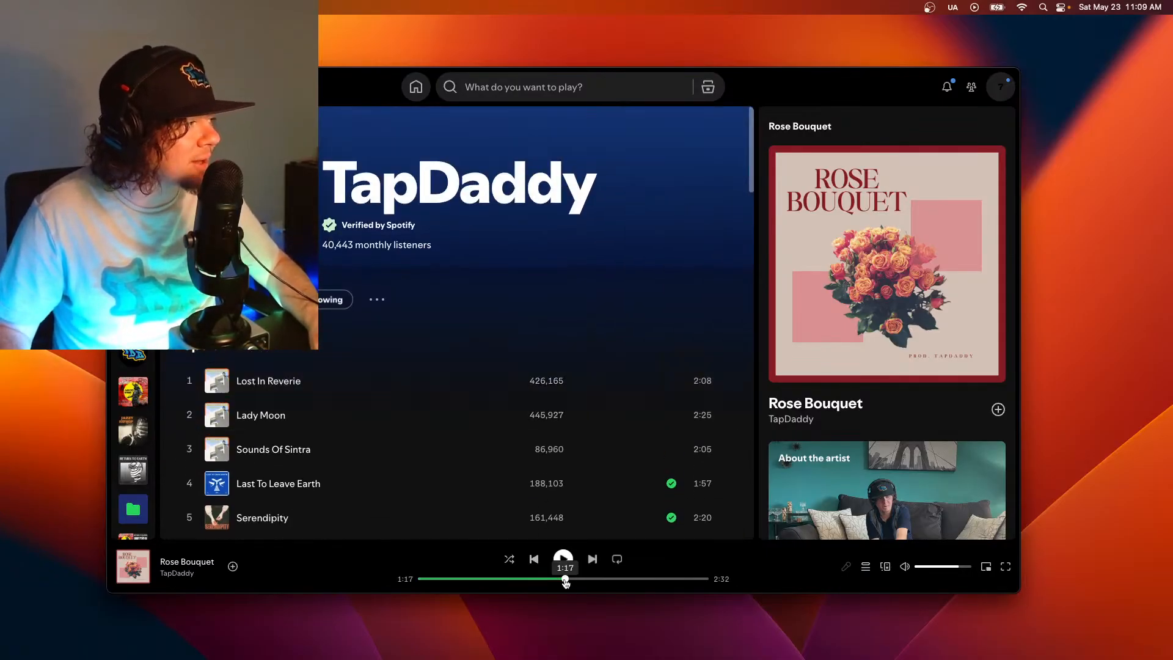
Restart Rose Bouquet from 0:00, play it and raise the player volume to maximum.
left_click_drag(565, 579, 377, 587)
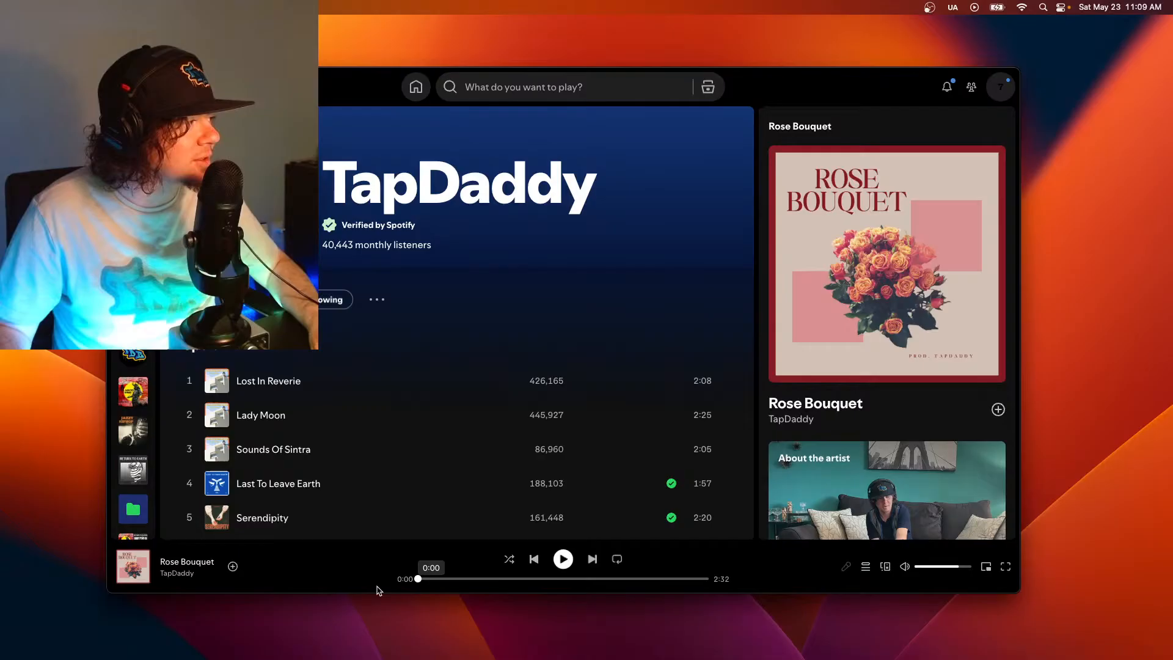
left_click(561, 559)
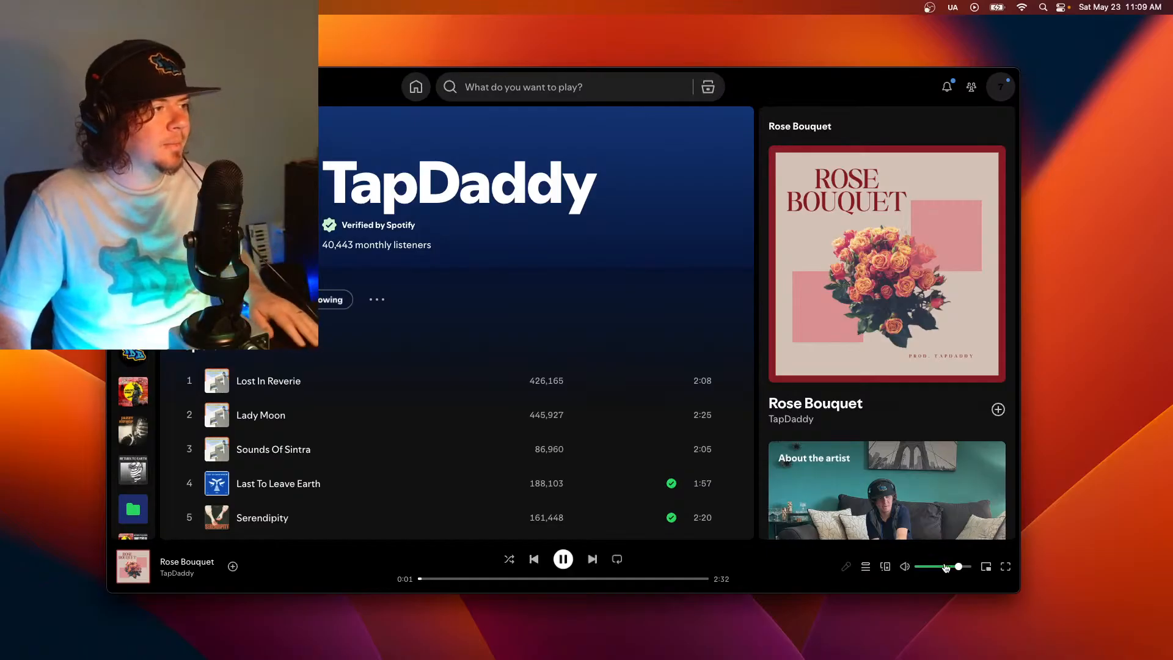
left_click_drag(960, 567, 983, 576)
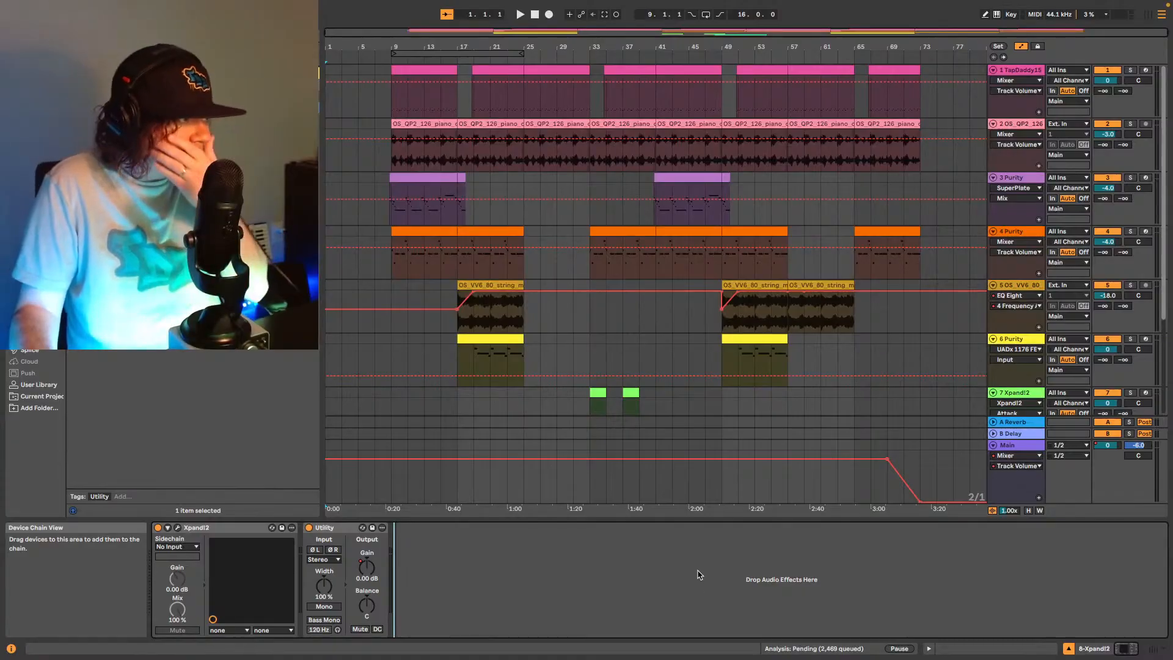
Switch back to Ableton Live, review the arrangement's tracks and play from the first clip on the 3 Purity track.
scroll(666, 351, "down", 3)
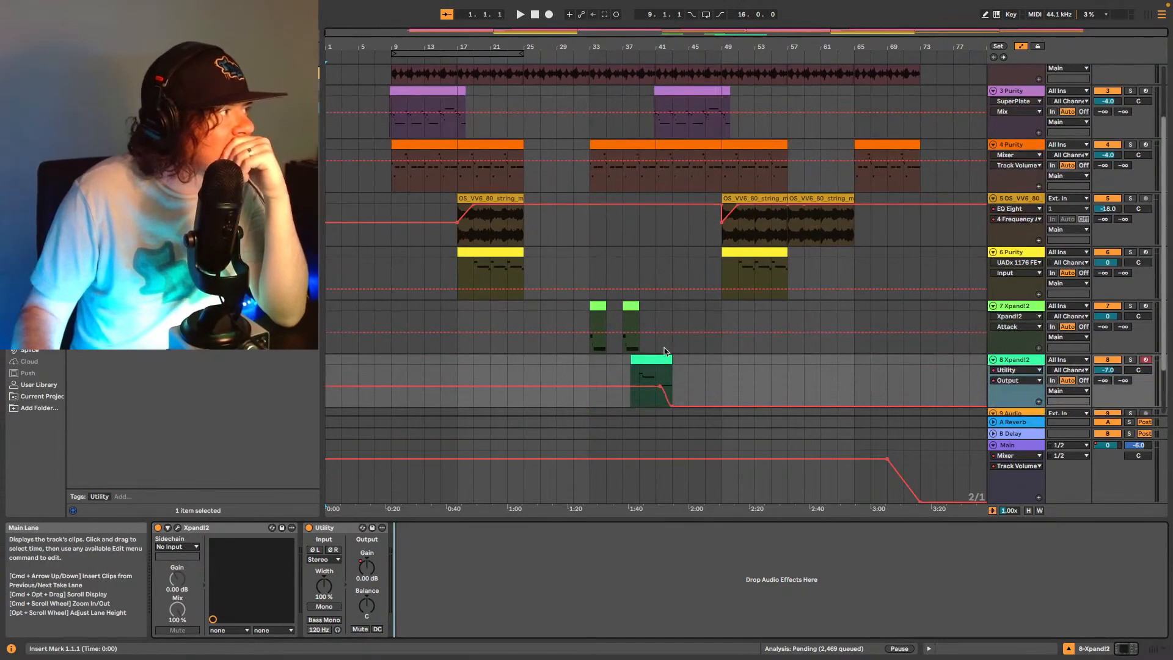
scroll(665, 351, "down", 3)
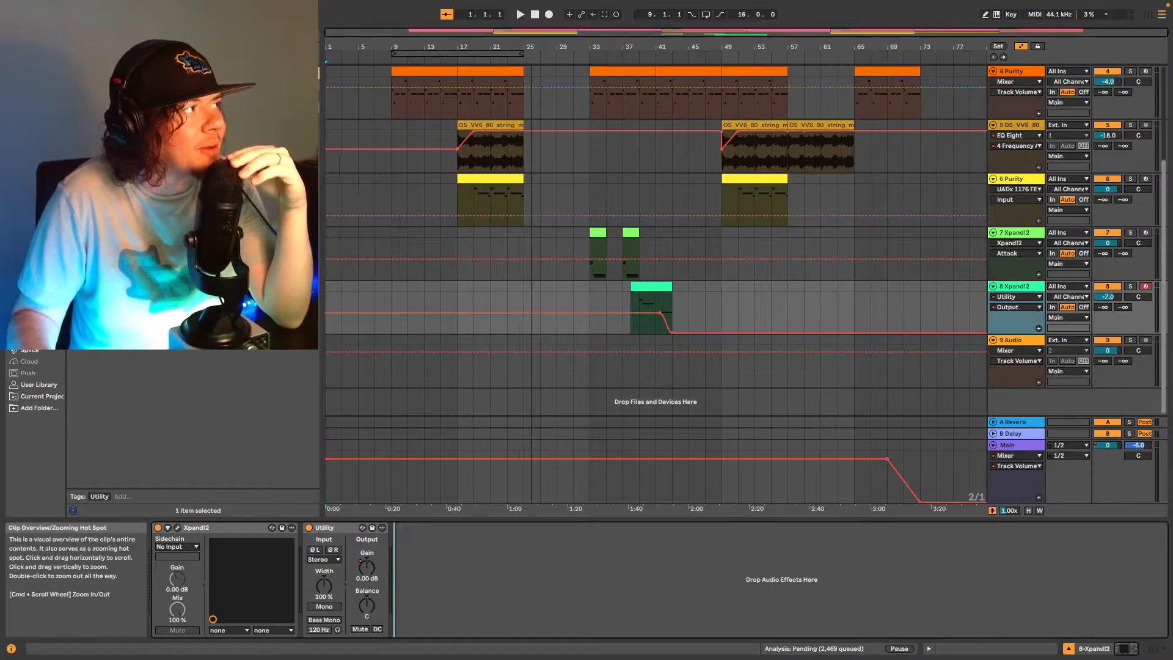
left_click_drag(579, 41, 718, 41)
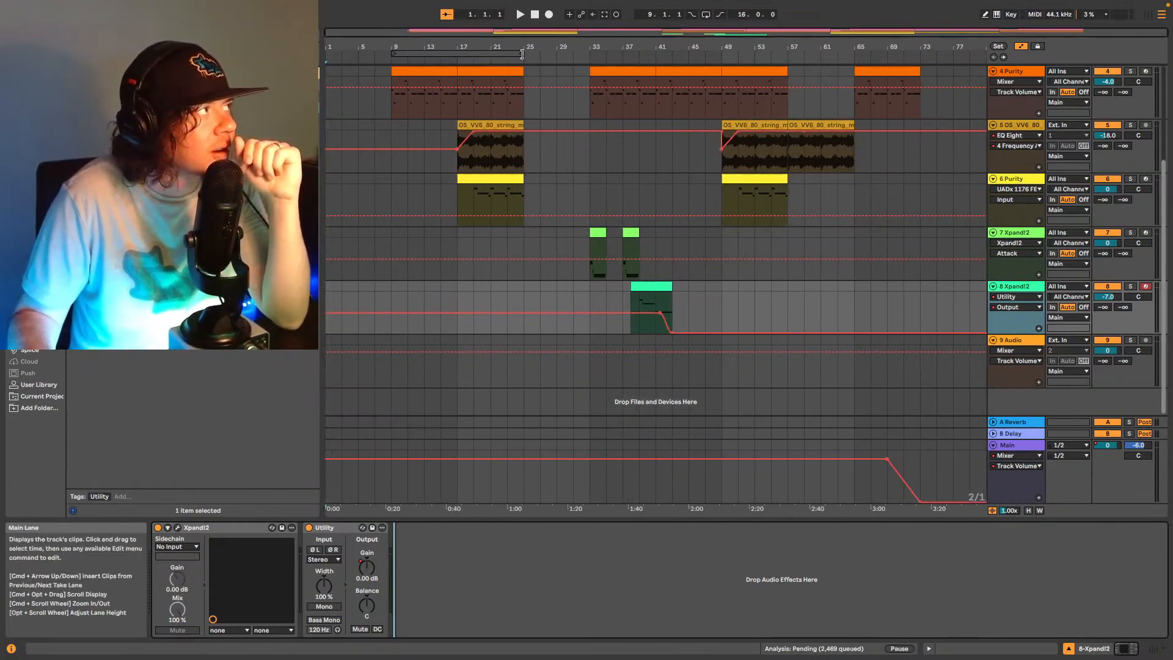
scroll(557, 254, "up", 3)
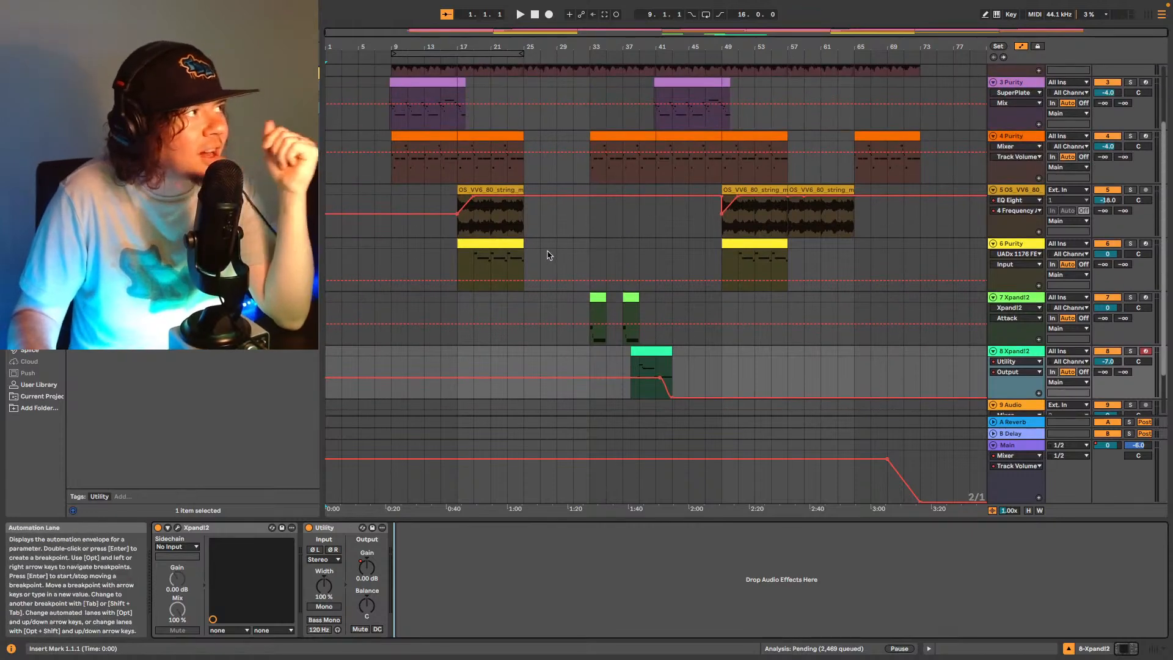
scroll(553, 257, "up", 4)
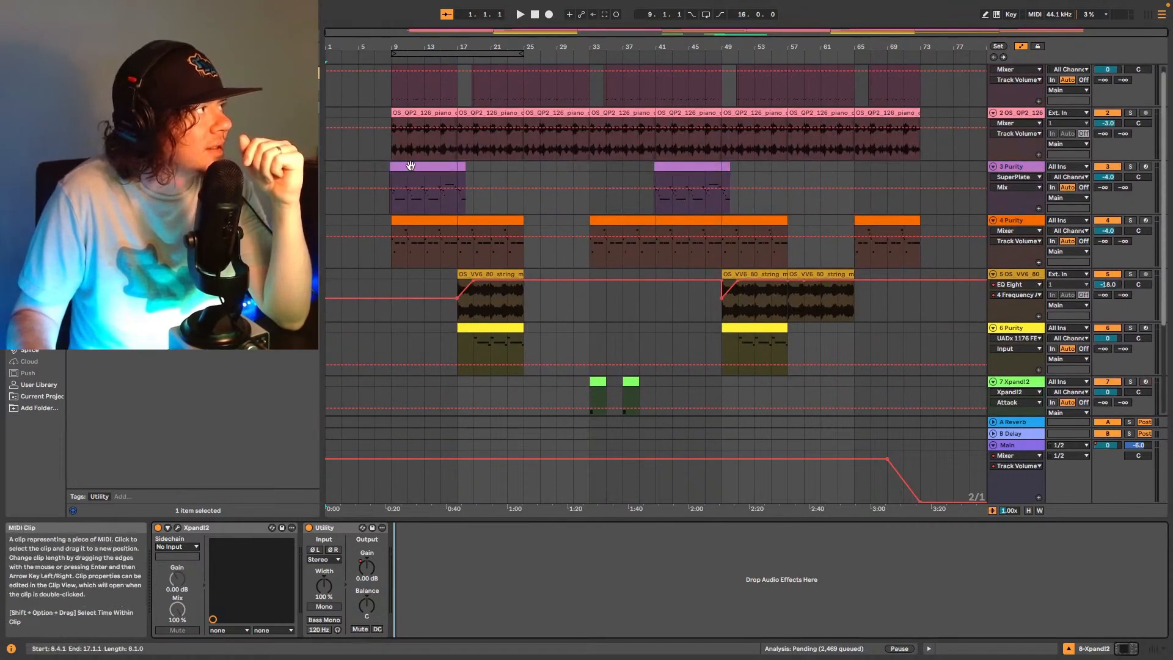
left_click(422, 202)
key("space")
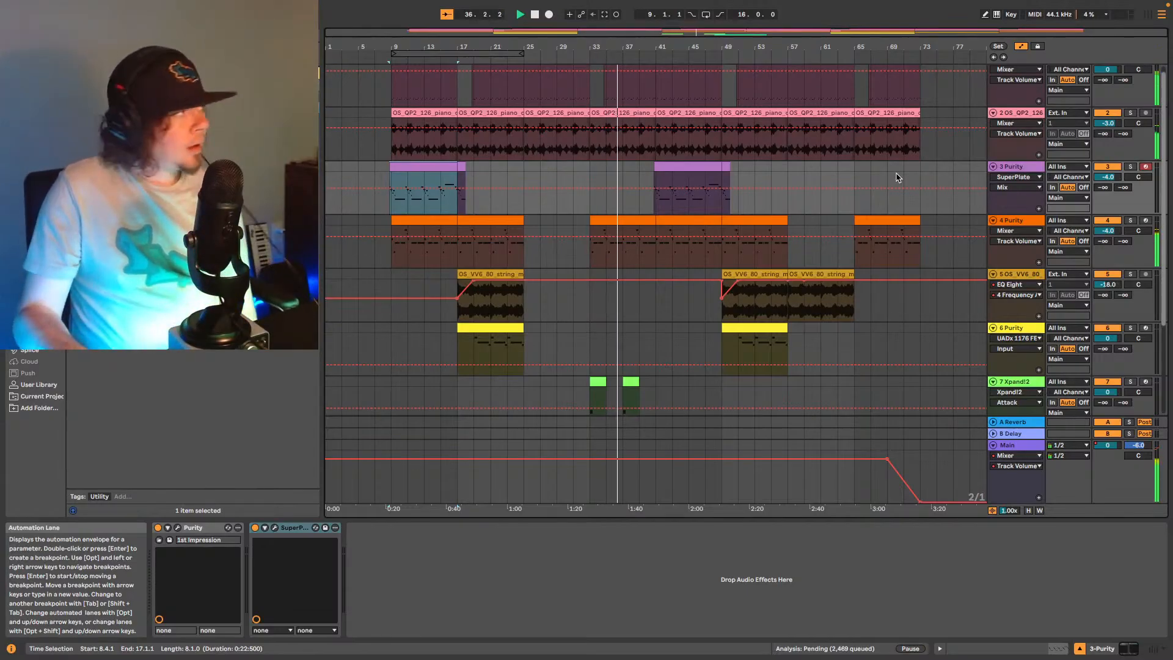
Open Splice in the browser and bring up its Search with Sound page.
left_click(36, 353)
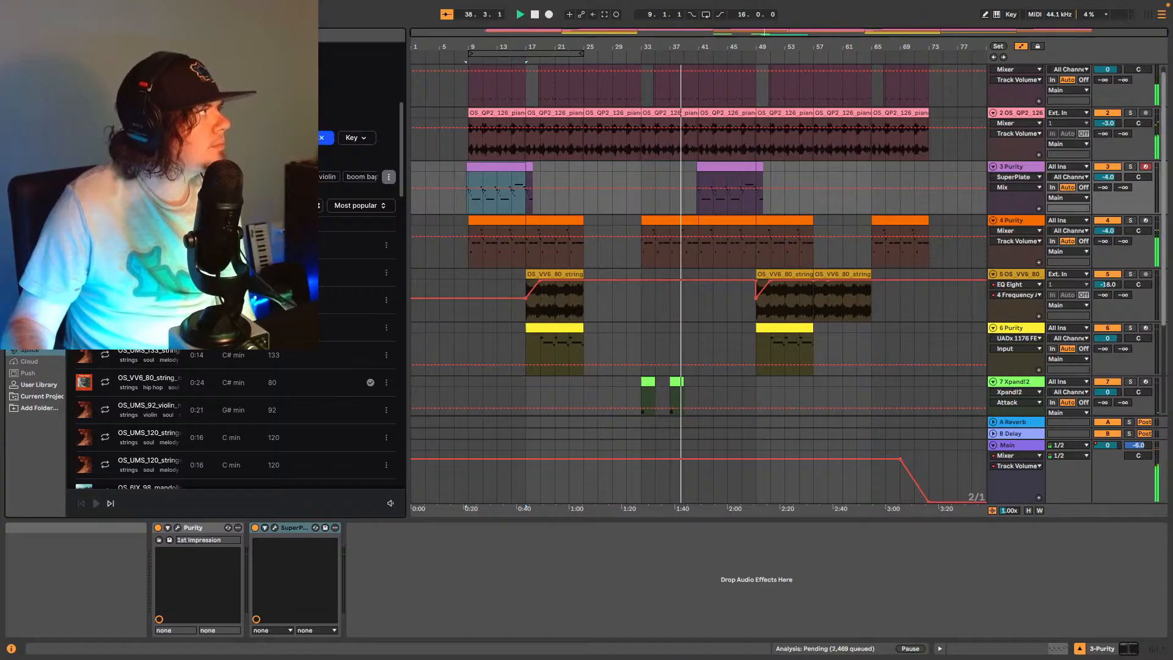
left_click(313, 86)
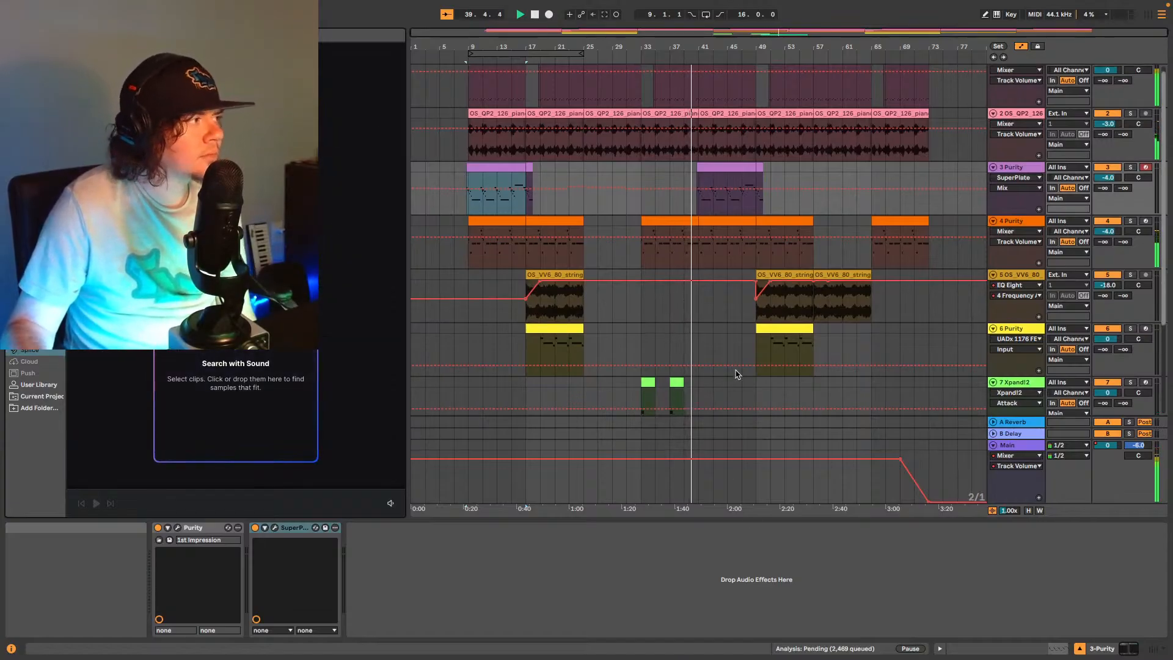
Select the melody clip on the 8 Xpand!2 track and open the track's Xpand!2 instrument window.
scroll(717, 343, "down", 4)
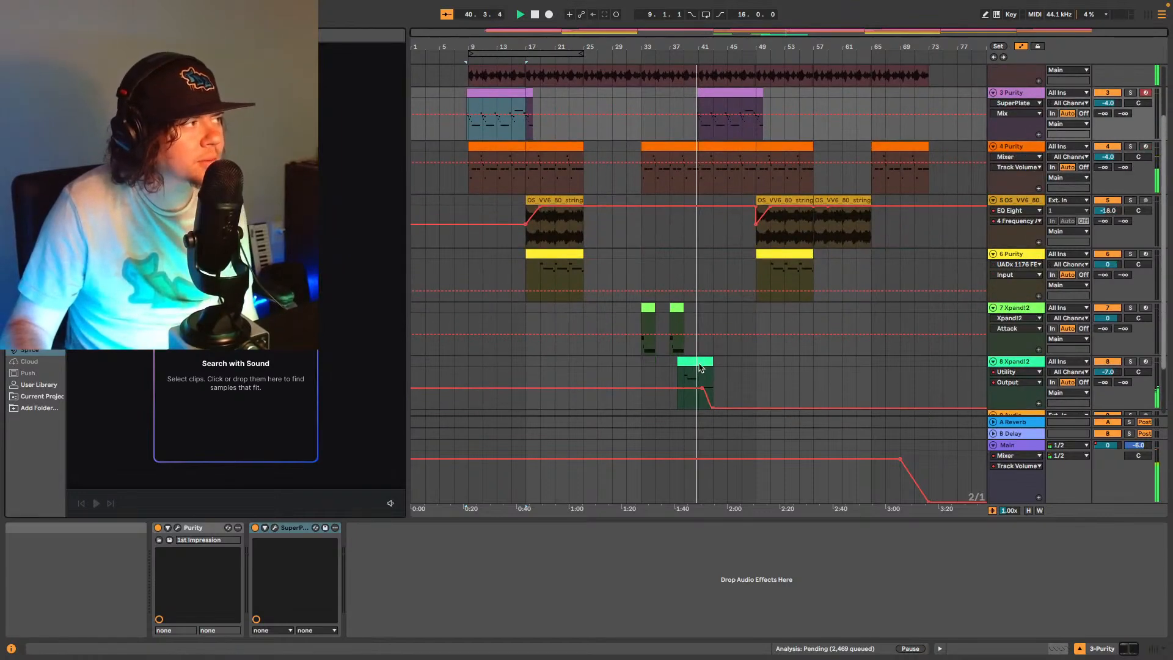
left_click(696, 382)
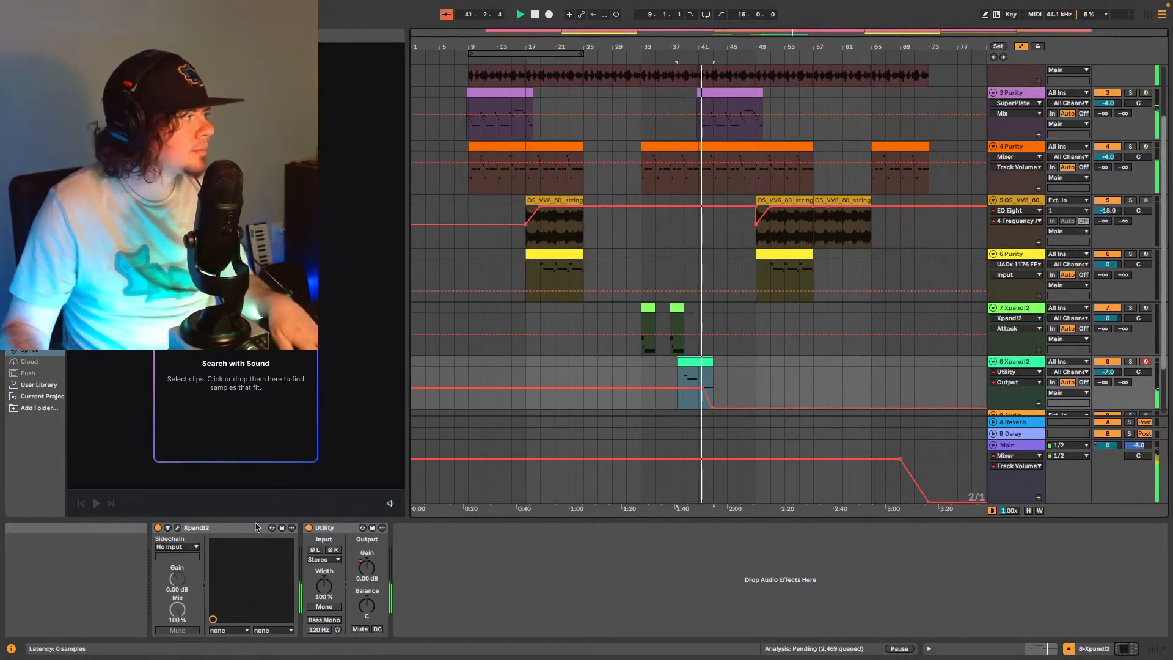
left_click(178, 528)
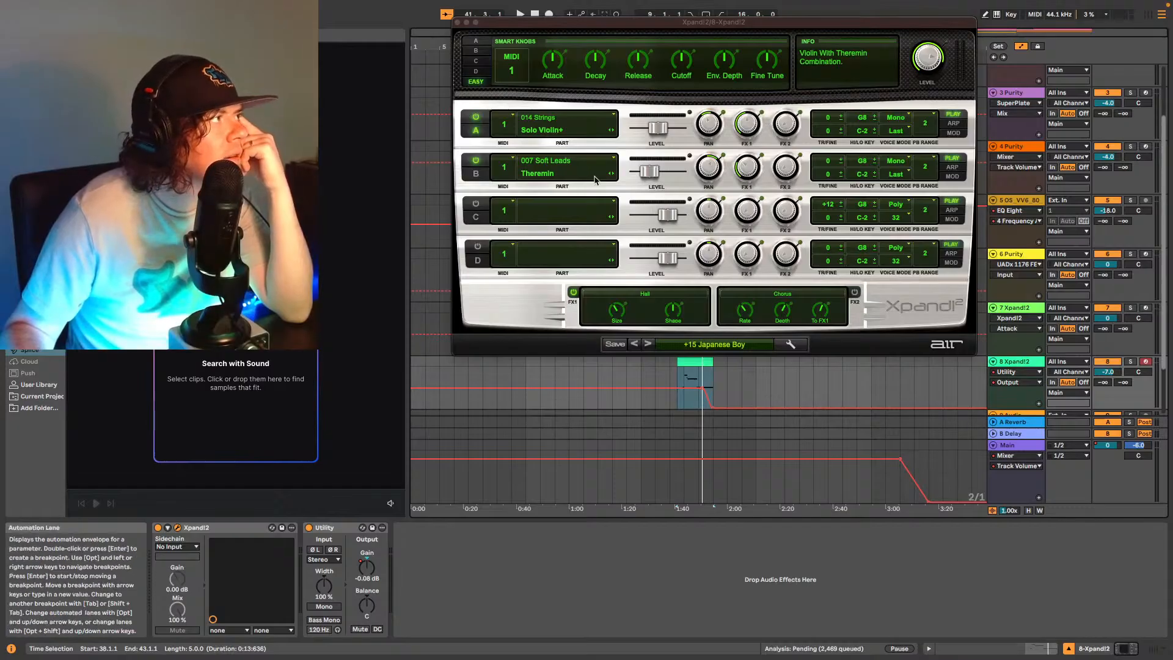
Try lowering the Part B Theremin level to -Inf dB and undo the change.
left_click(628, 184)
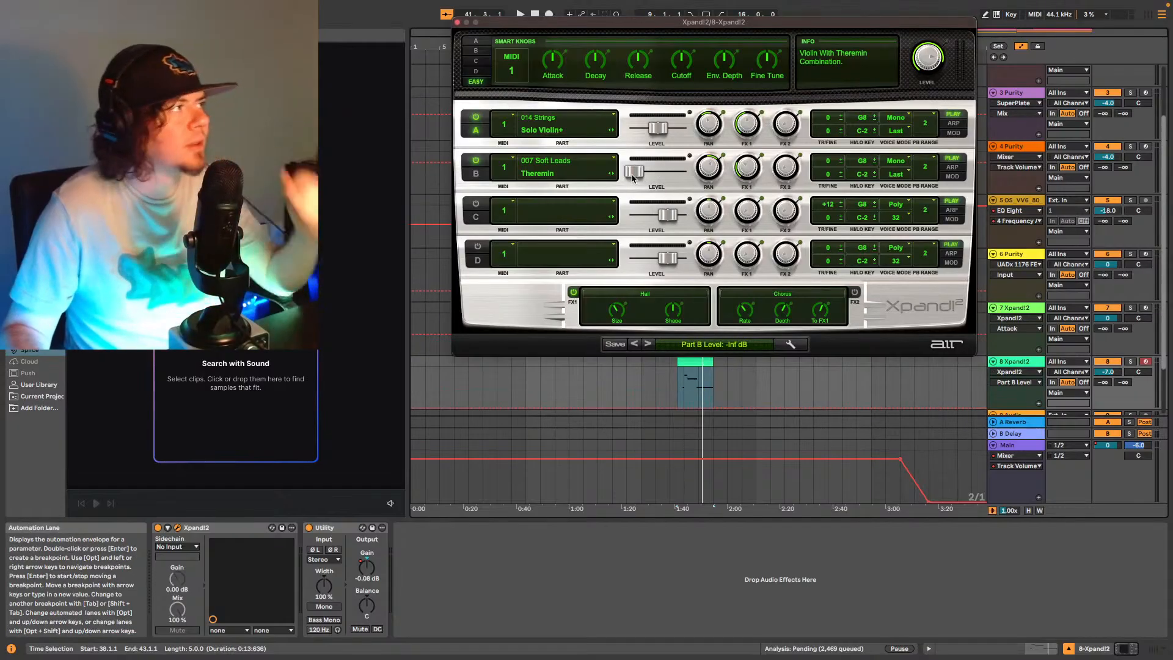
key("super+z")
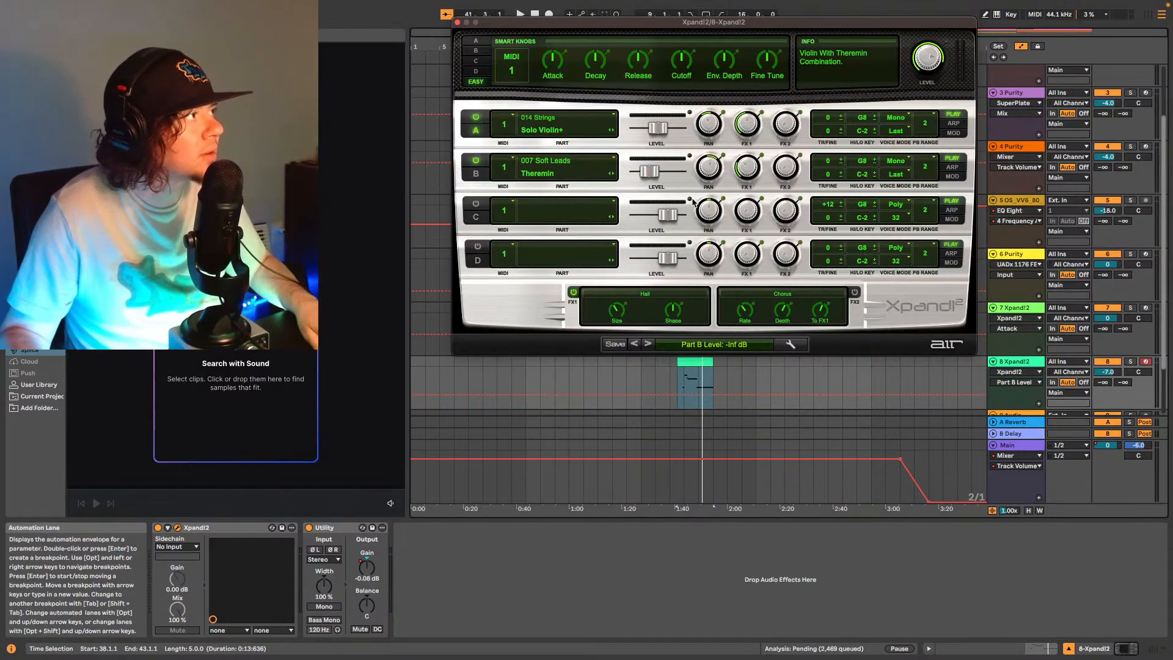
Set the Part B Theremin's FX2 send to -Inf dB while playing the 8 Xpand!2 clip from 38.1.1.
left_click(750, 176)
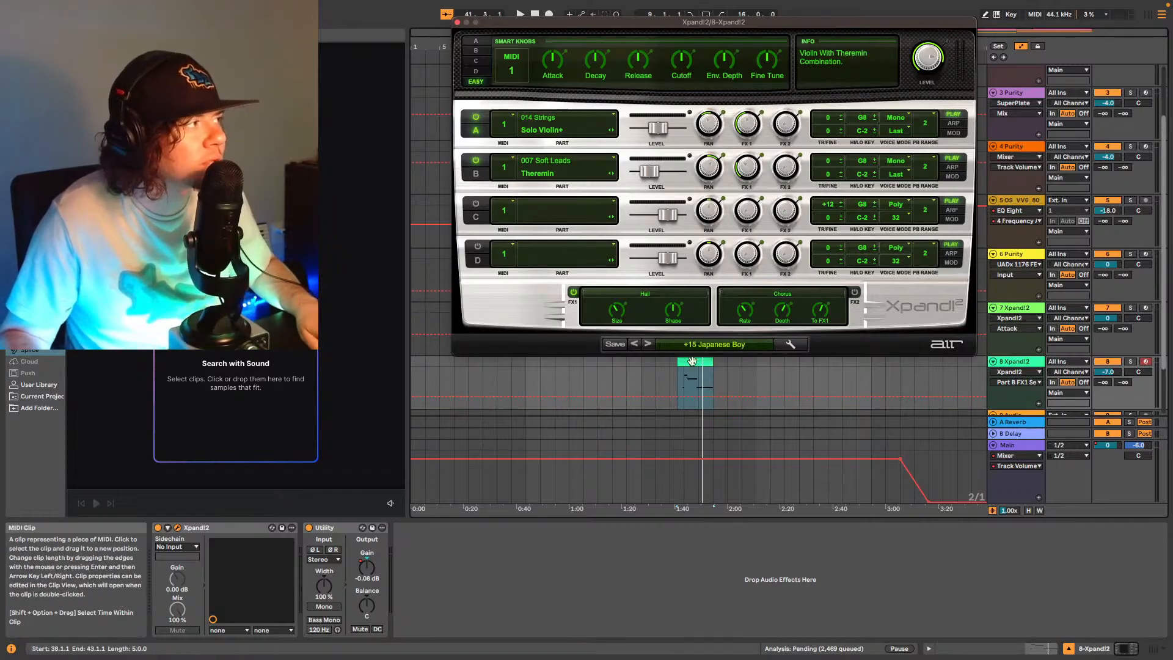
key("space")
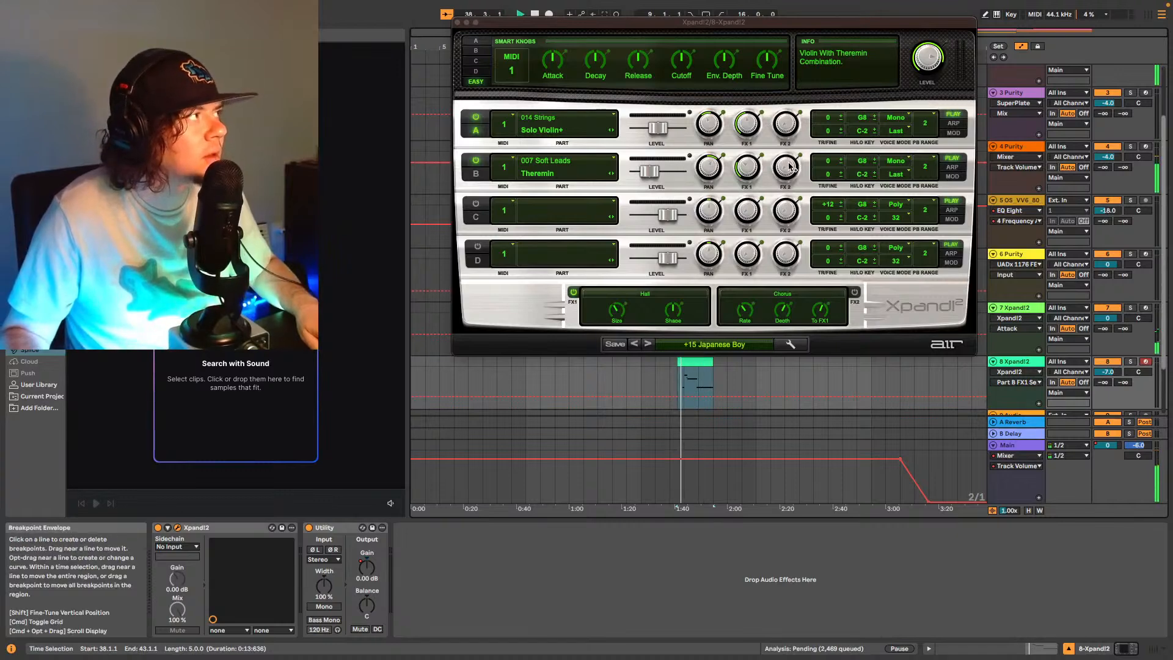
left_click(790, 162)
left_click_drag(789, 154, 760, 300)
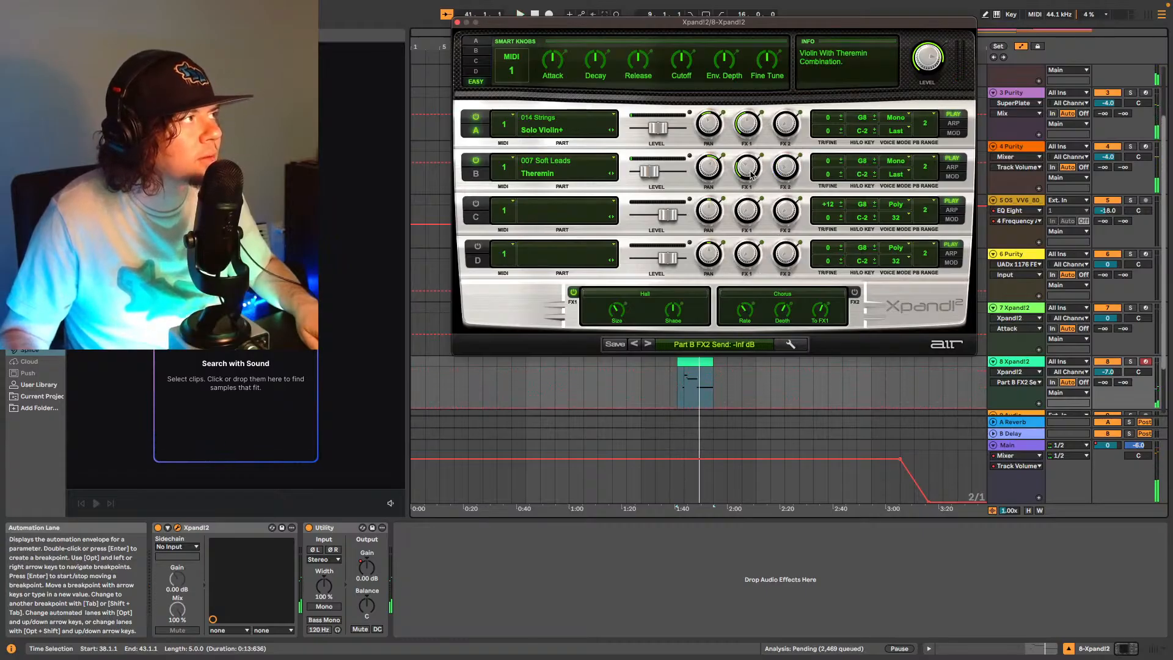
key("space")
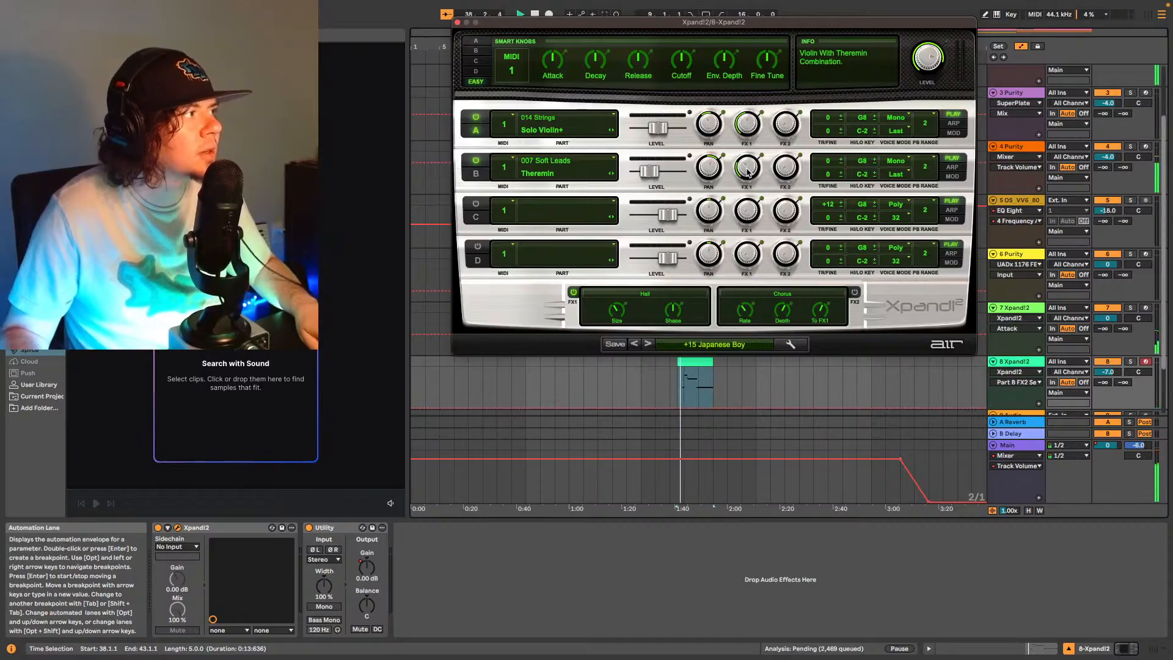
Lower the Part B Theremin's FX1 send slightly and replay the 8 Xpand!2 melody to hear it.
mouse_move(747, 173)
left_mouse_down()
mouse_move(762, 138)
mouse_move(746, 209)
mouse_move(752, 182)
left_mouse_up()
key("space")
key("space")
key("space")
key("space")
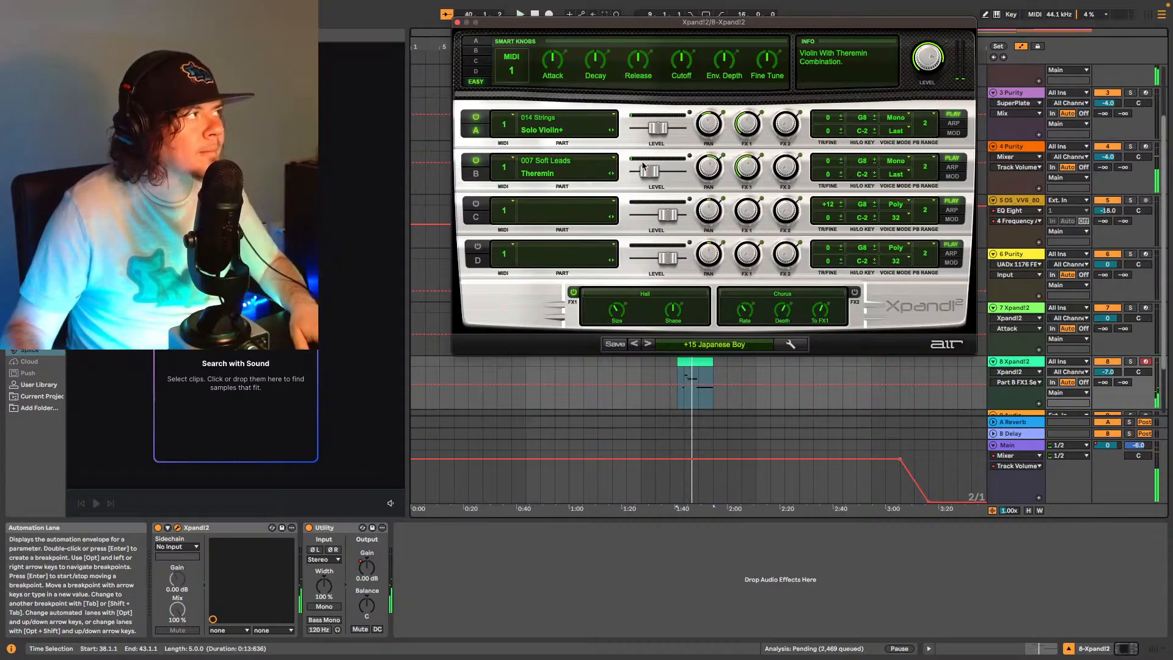
Lower the Part A Solo Violin+ level slightly while playing the 8 Xpand!2 melody.
left_click_drag(656, 131, 654, 135)
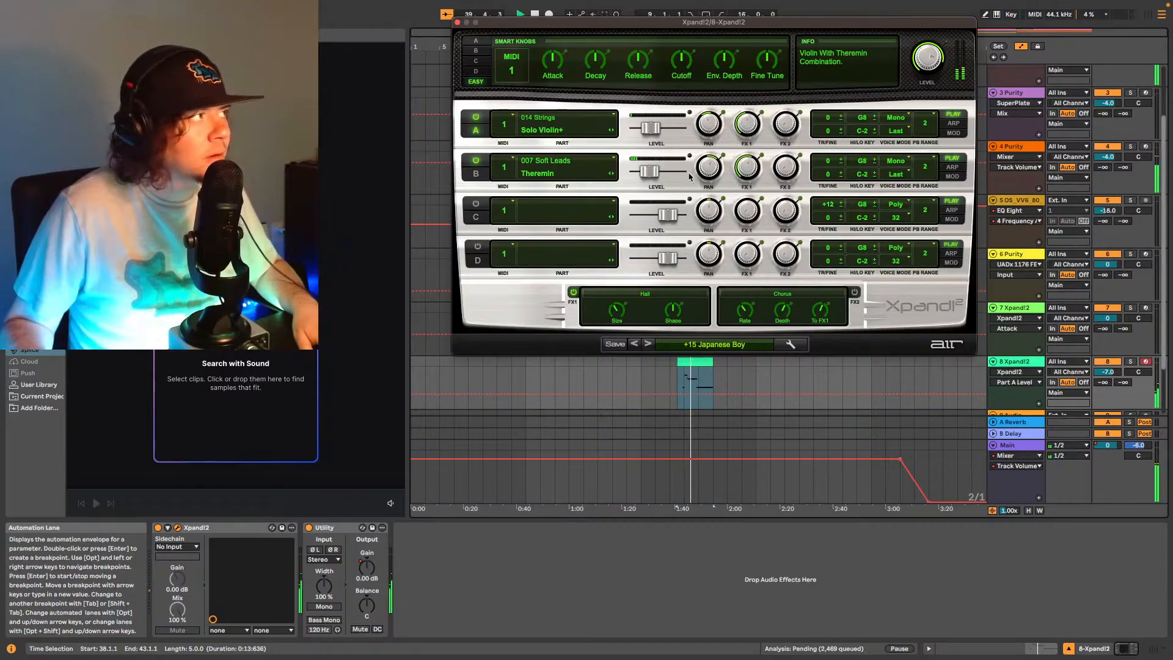
left_click_drag(651, 132, 653, 132)
key("space")
key("space")
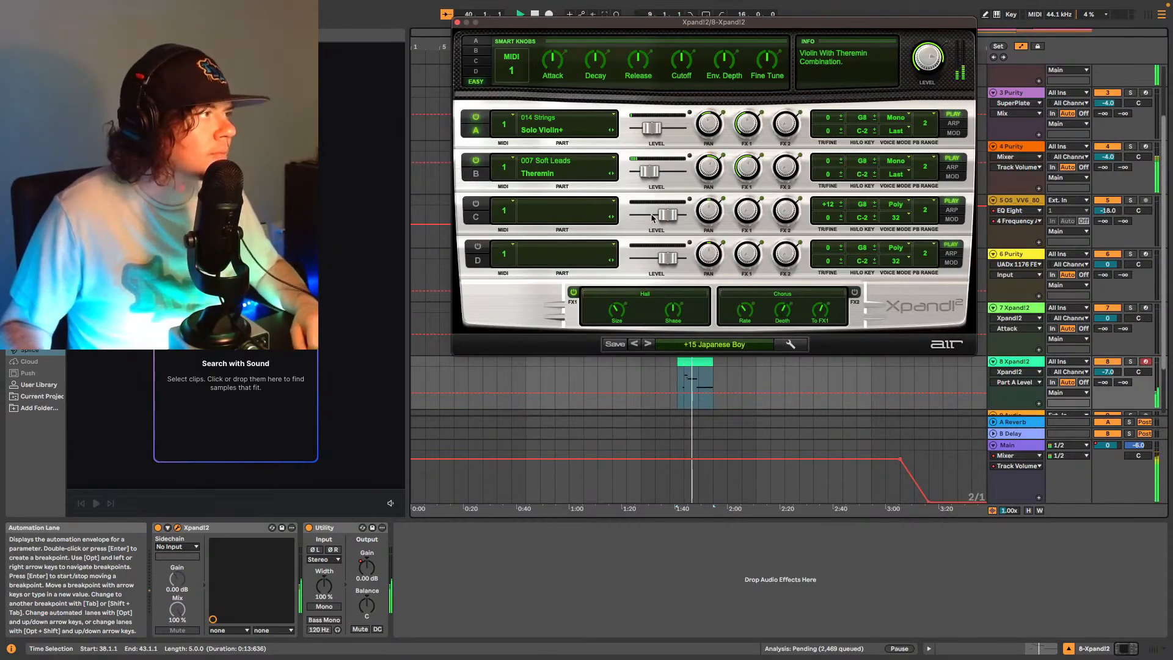
Turn on FX2 in Xpand!2, raise the Part B FX2 send, and set the Part A FX2 send to +6.0 dB during playback.
left_click(855, 293)
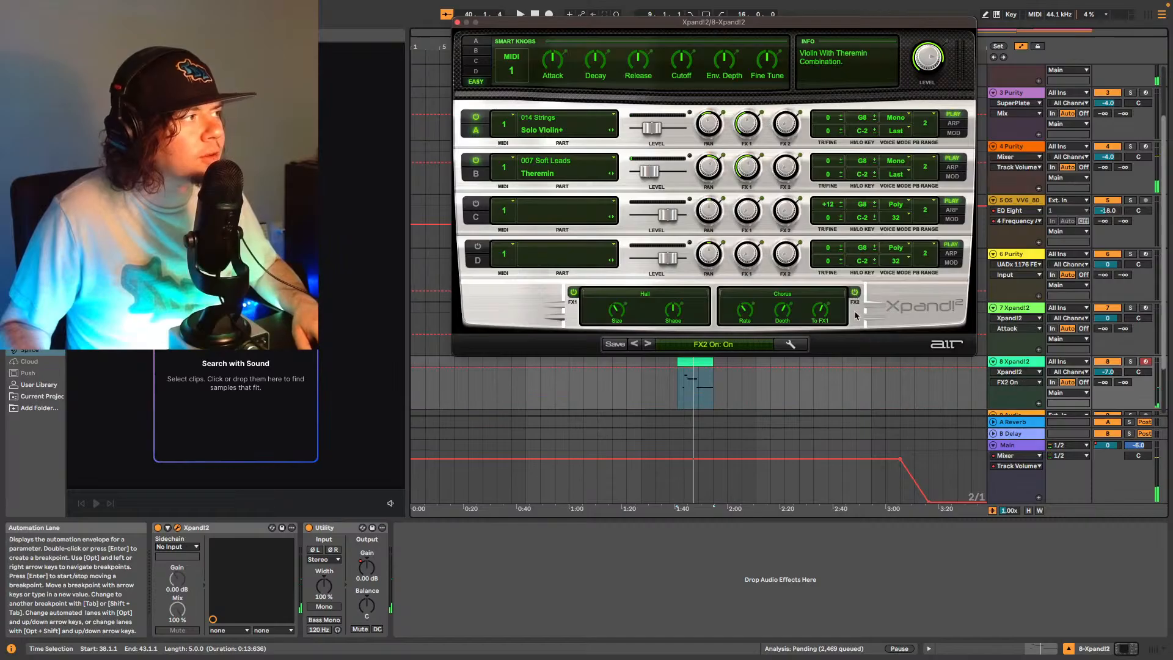
key("space")
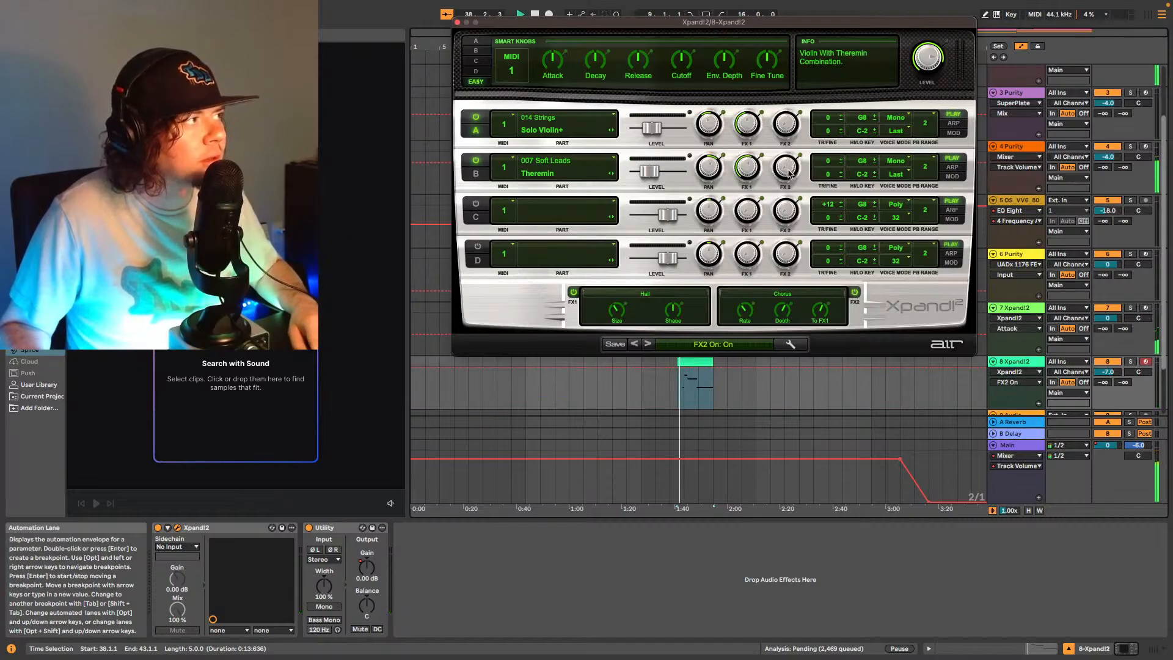
left_click_drag(790, 173, 801, 29)
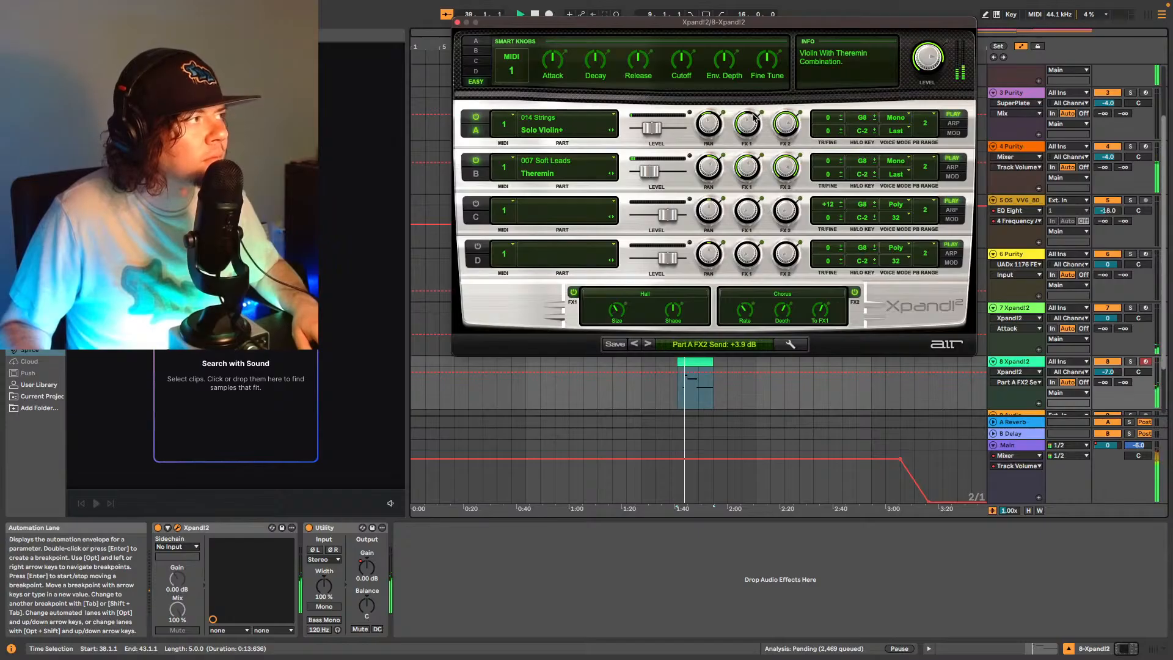
left_click_drag(790, 127, 800, 110)
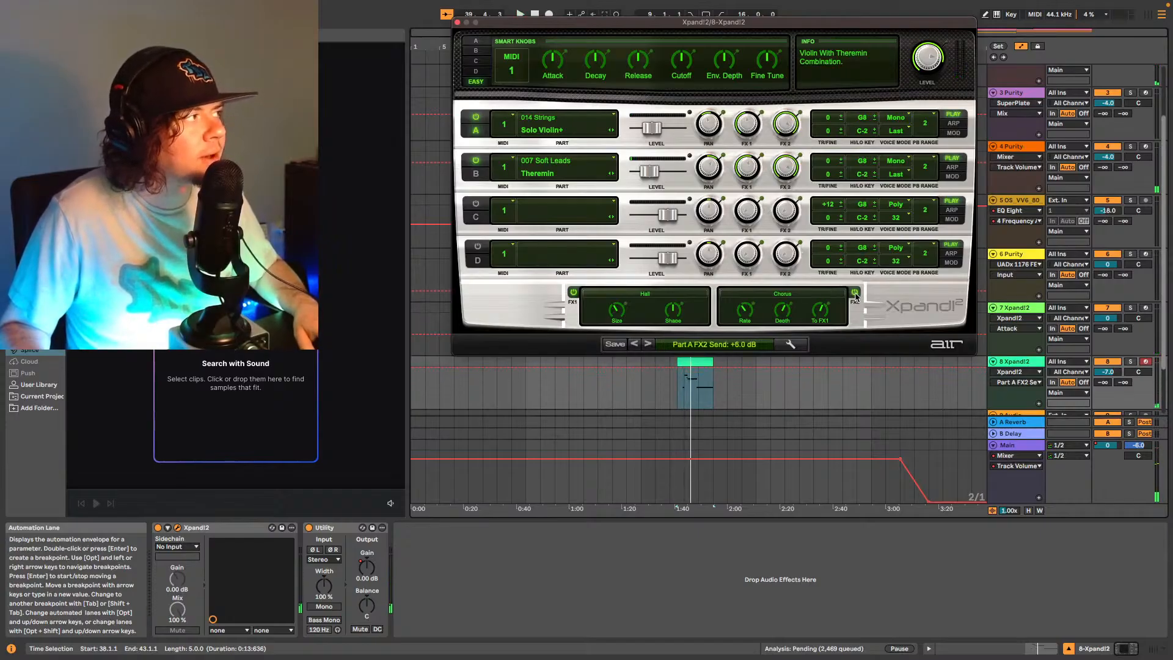
Set the FX2 Chorus to 76 % depth and a 1.23 Hz rate, and adjust its To FX1 amount during playback.
left_click(751, 313)
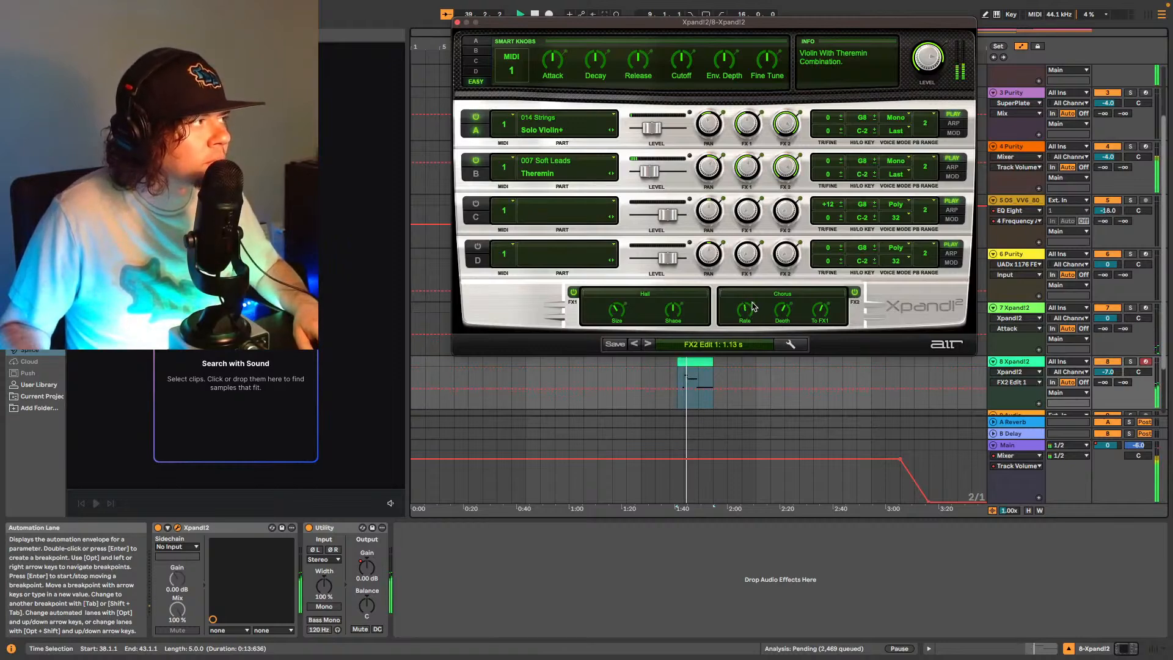
left_click(790, 305)
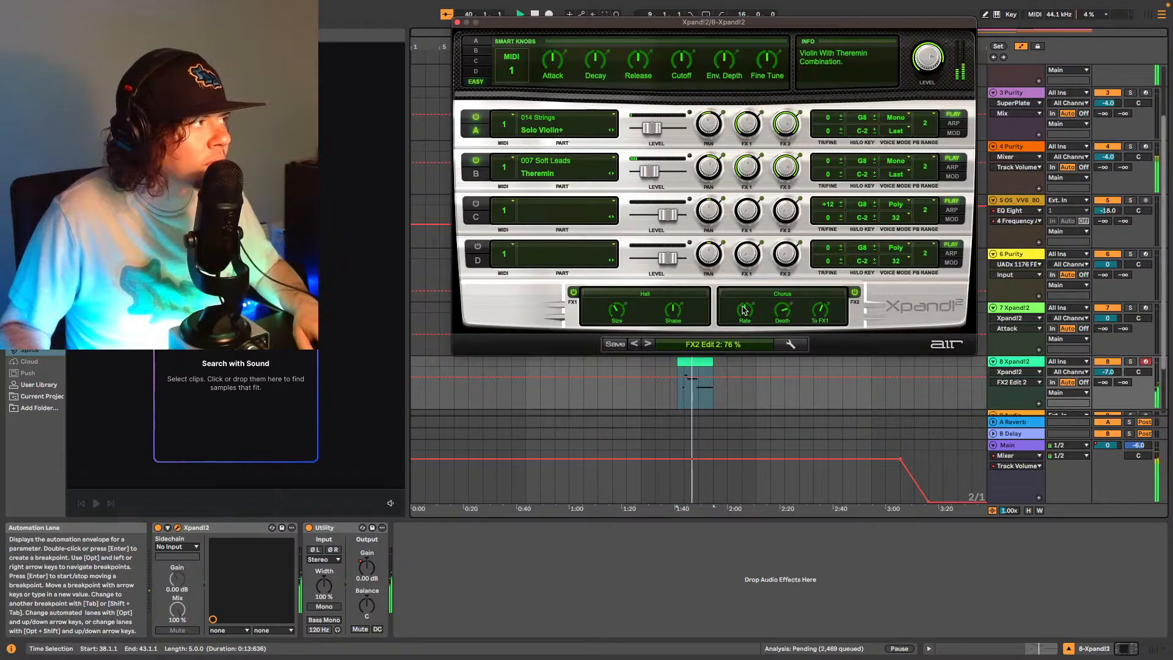
mouse_move(744, 311)
left_mouse_down()
mouse_move(737, 325)
mouse_move(761, 288)
mouse_move(744, 322)
left_mouse_up()
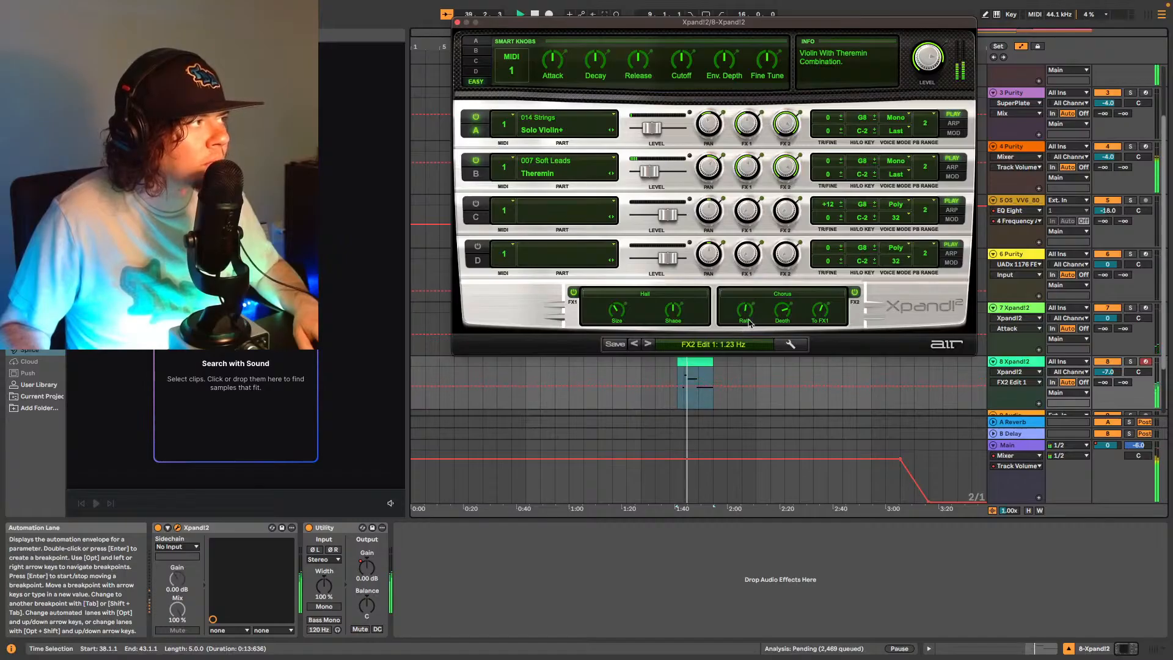
mouse_move(822, 308)
left_mouse_down()
mouse_move(846, 278)
mouse_move(822, 316)
left_mouse_up()
key("space")
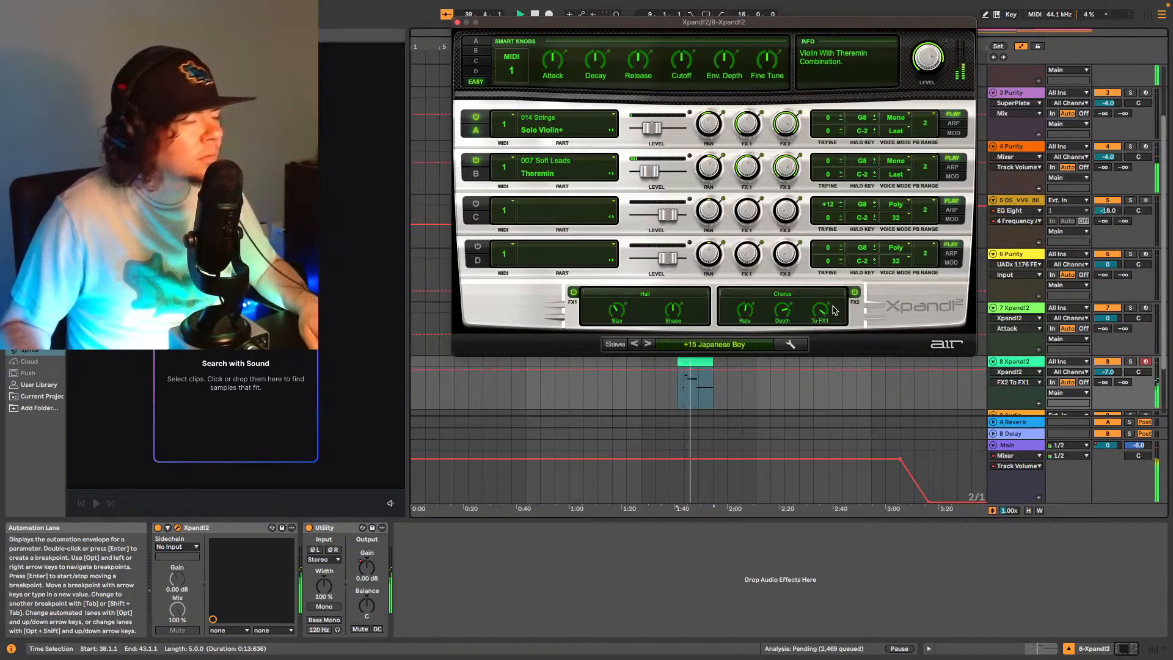
key("space")
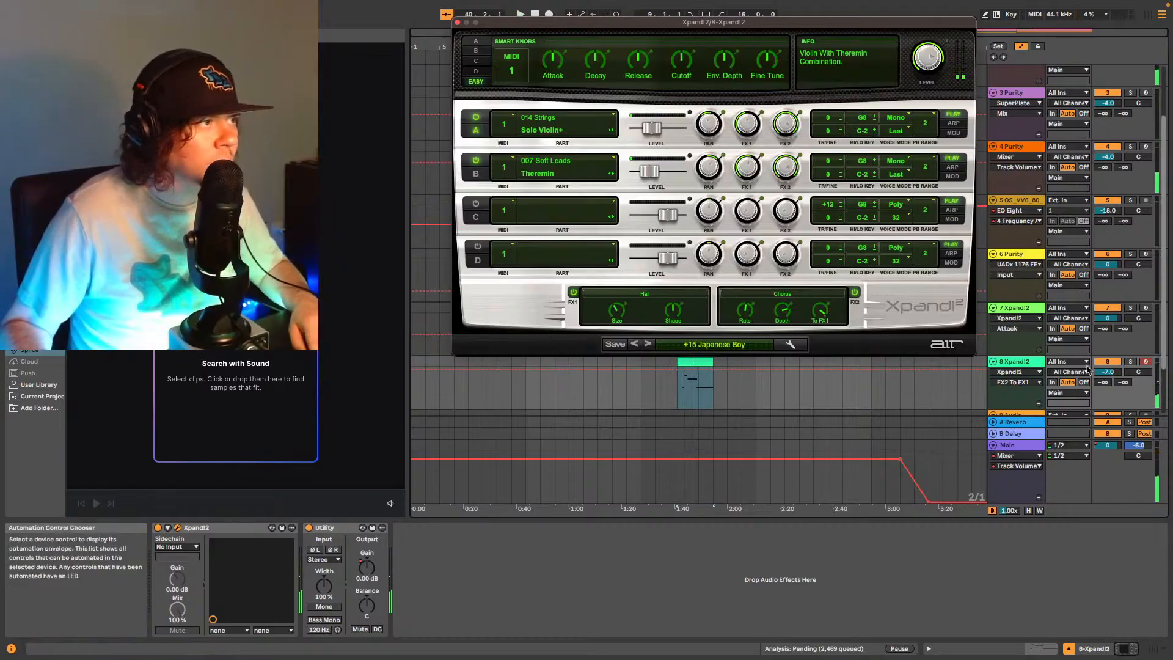
Set the 8 Xpand!2 track volume to -11.0 dB, play the section through, and close the instrument window.
left_click(1107, 372)
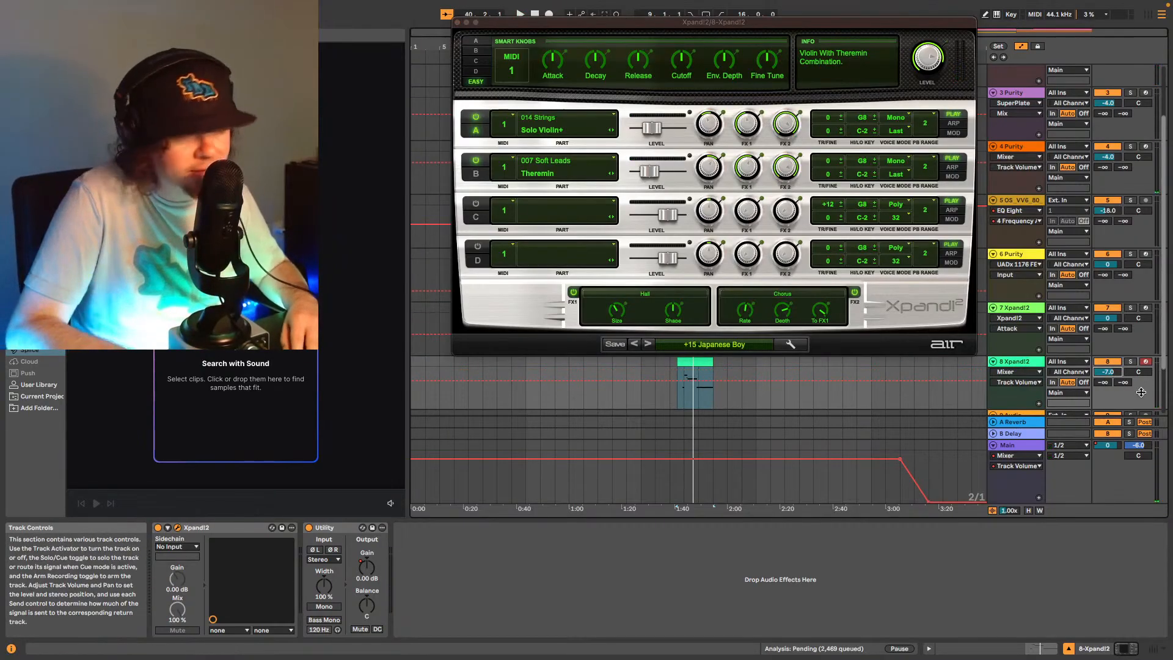
key("Down")
key("space")
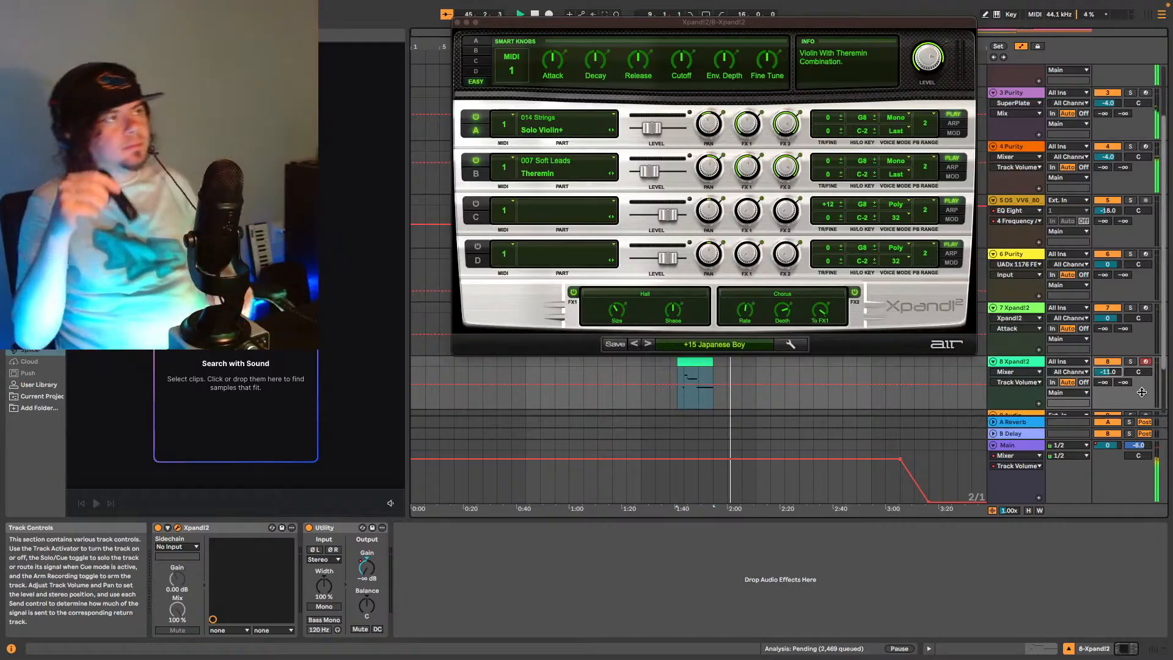
left_click(457, 22)
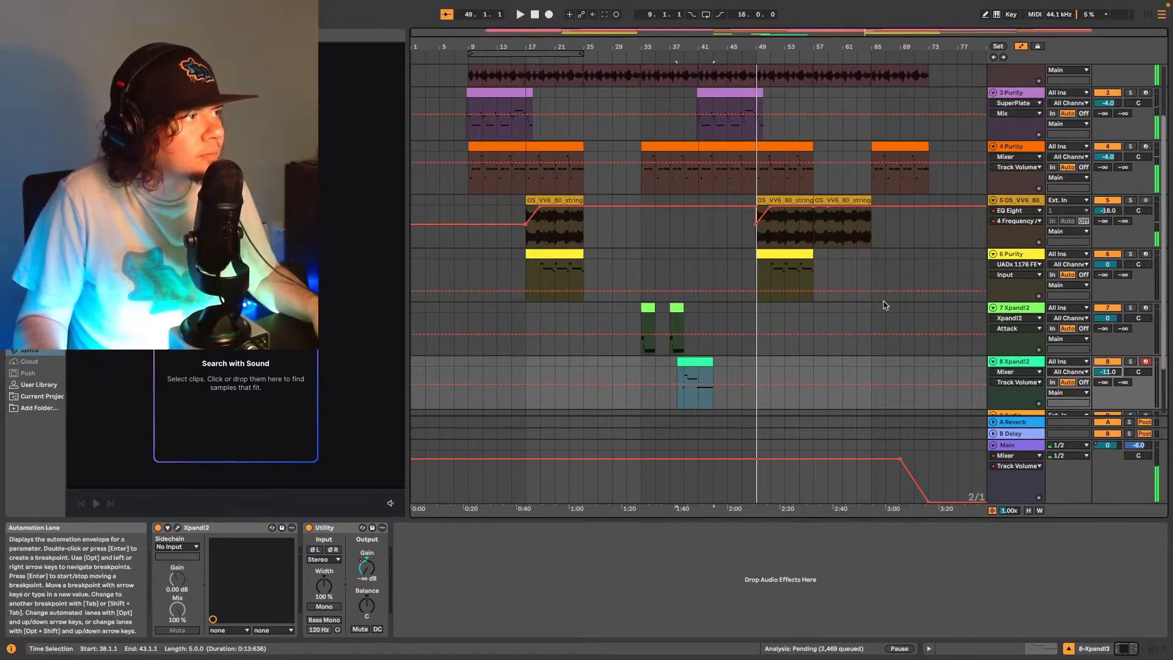
Return to Splice, browse its sample categories and open a list of vocal samples.
scroll(956, 351, "down", 3)
left_click(1003, 289)
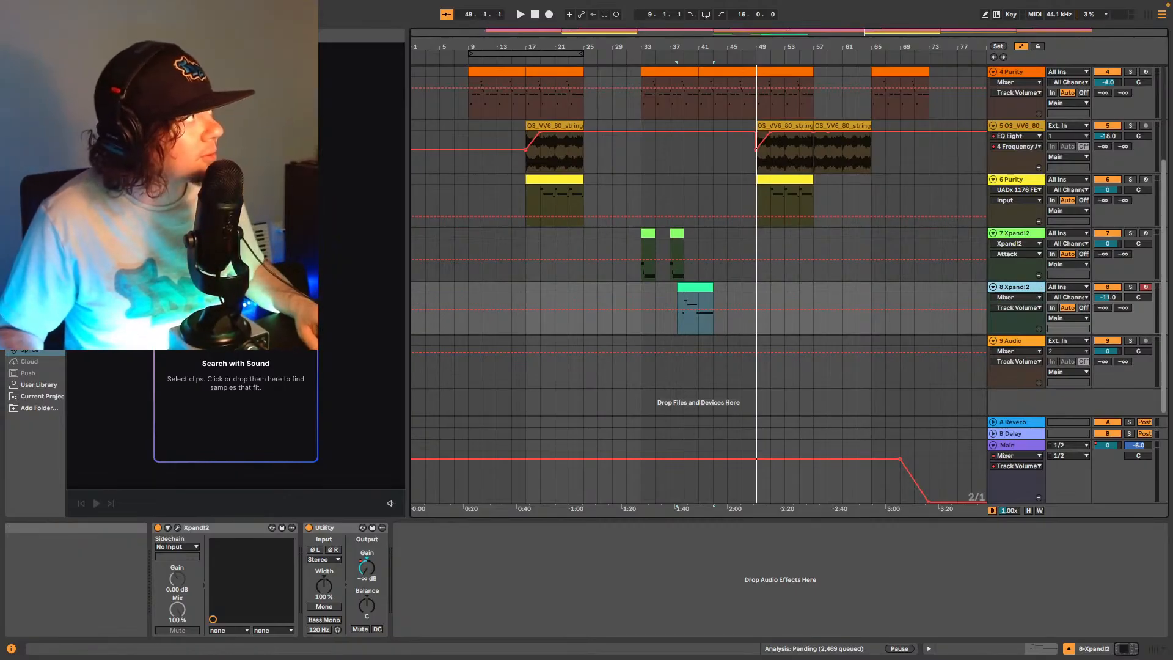
left_click(236, 171)
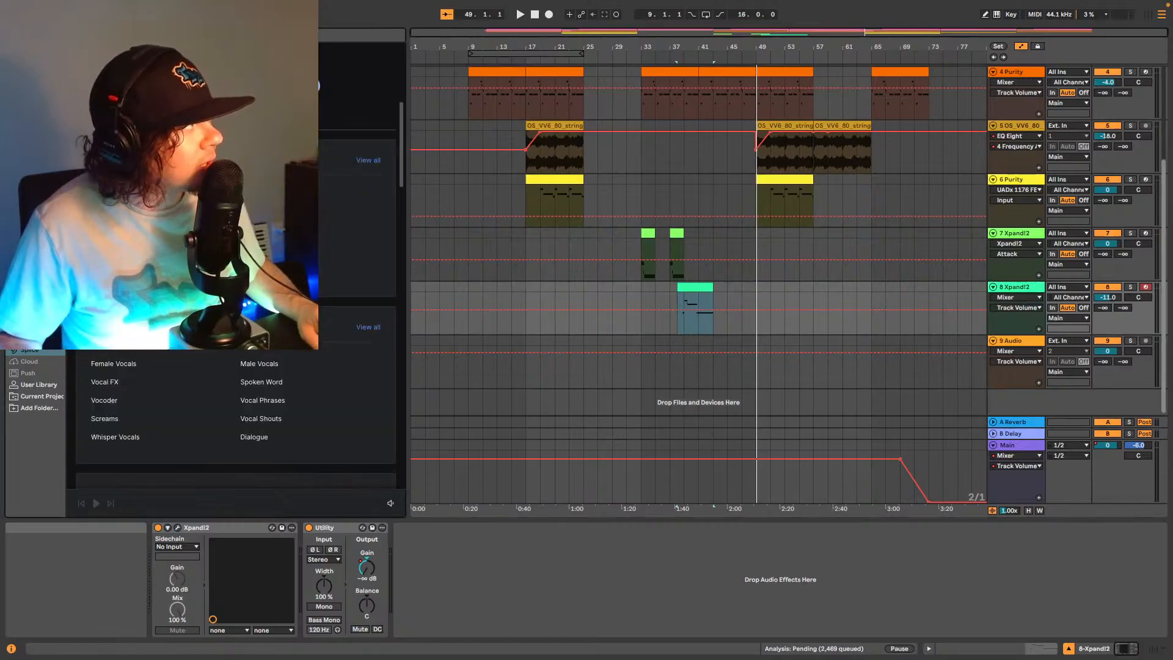
left_click_drag(400, 136, 364, 171)
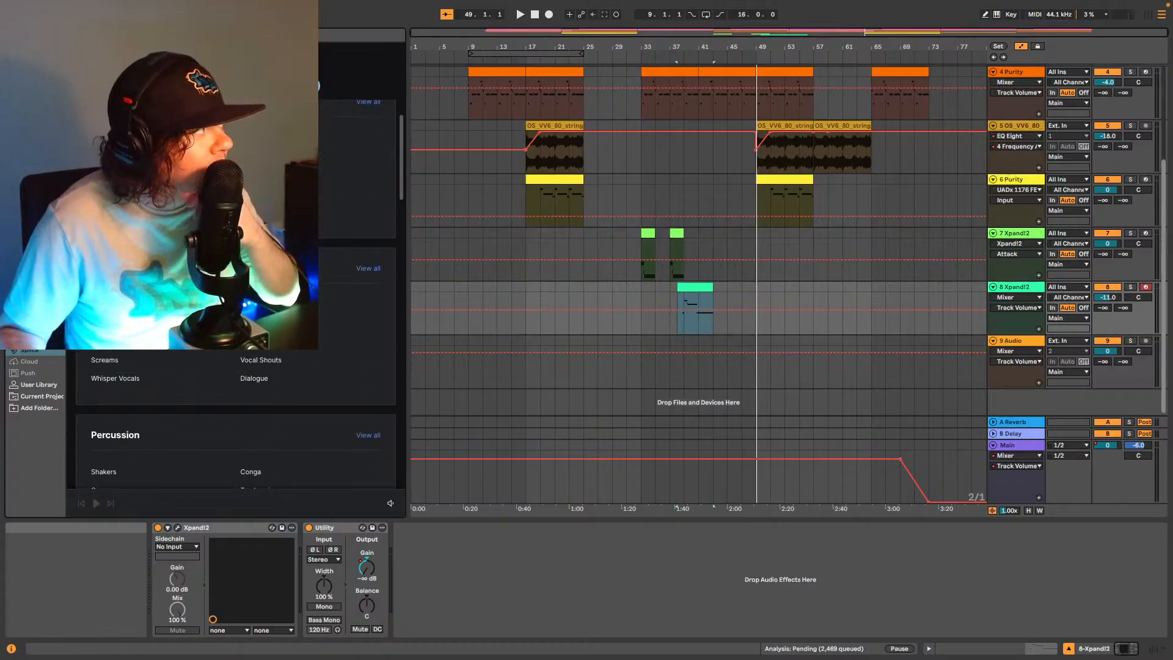
left_click(260, 174)
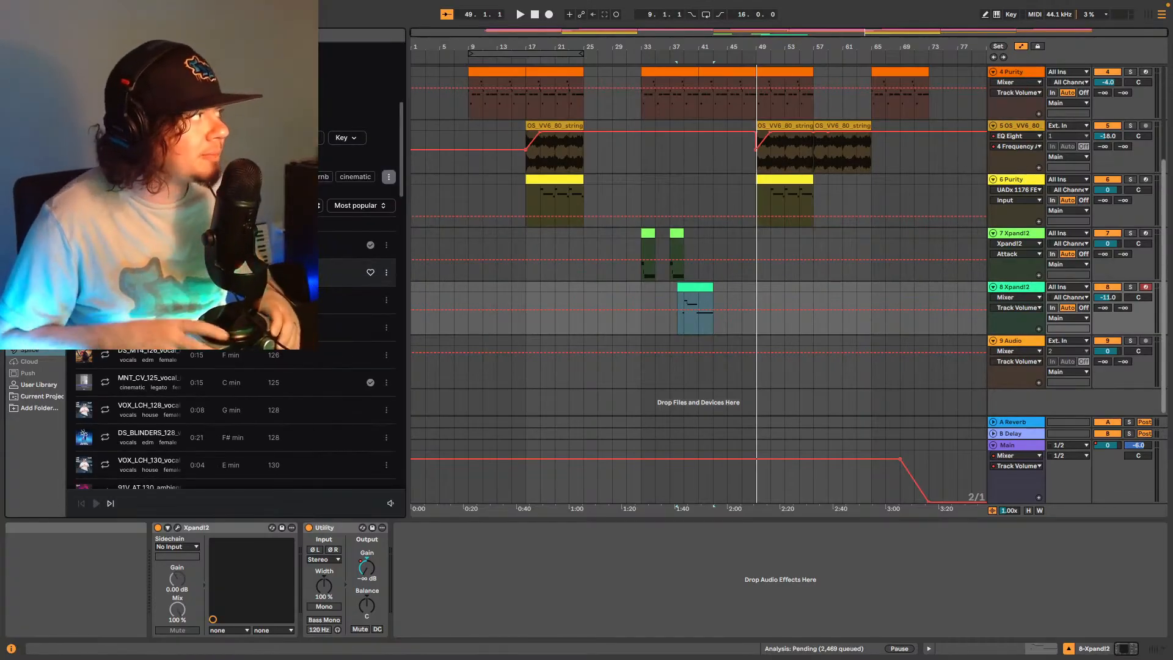
Narrow the Splice vocal samples with a genre filter and close the filter list.
left_click(299, 138)
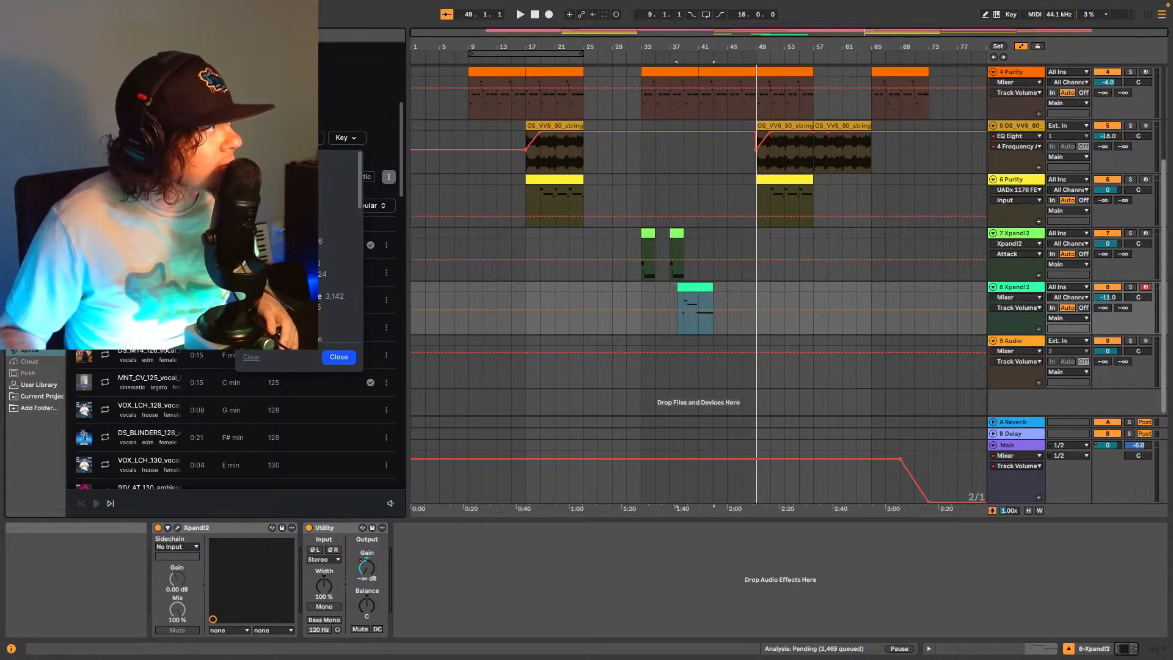
scroll(333, 256, "down", 1)
scroll(319, 236, "down", 10)
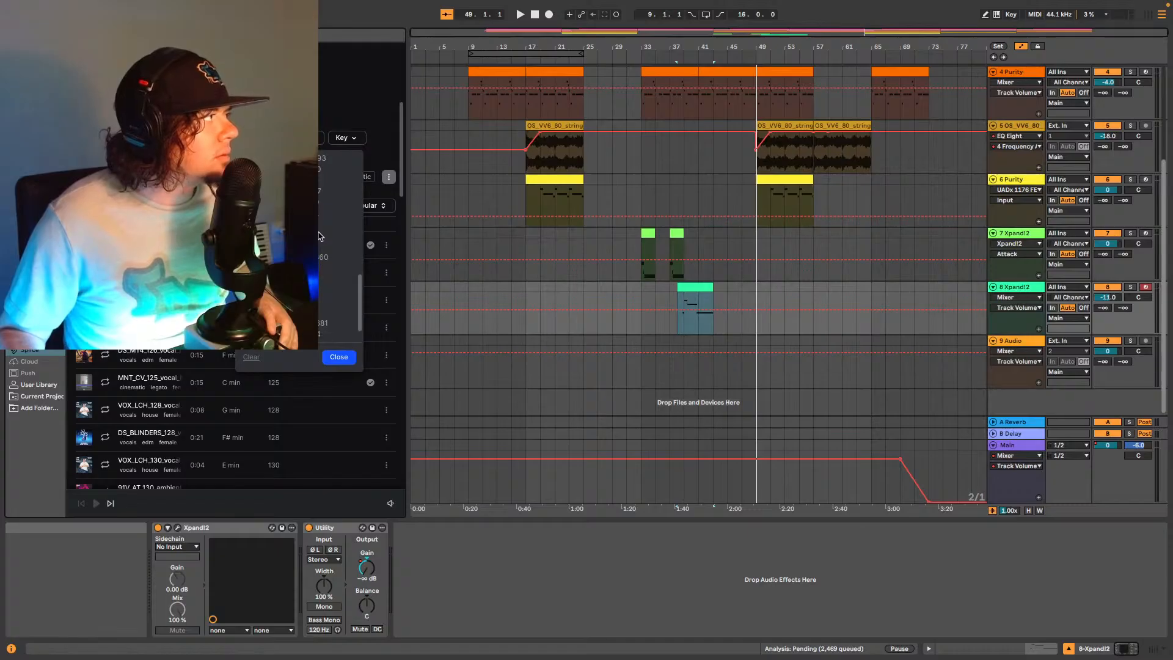
scroll(319, 236, "up", 5)
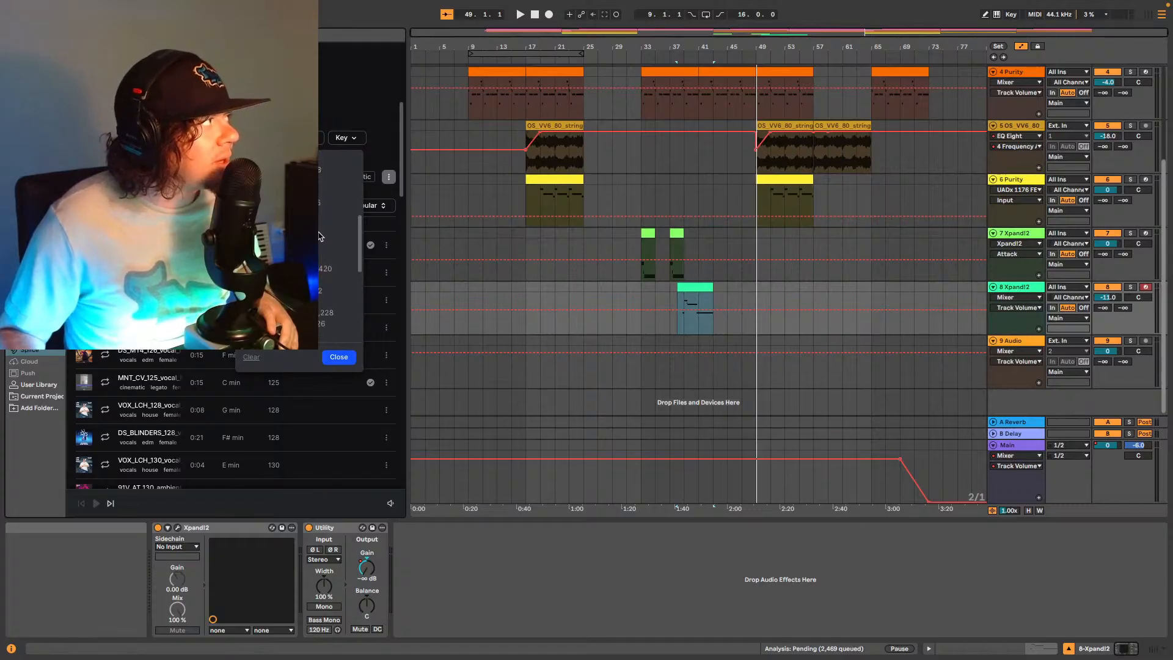
scroll(319, 236, "up", 5)
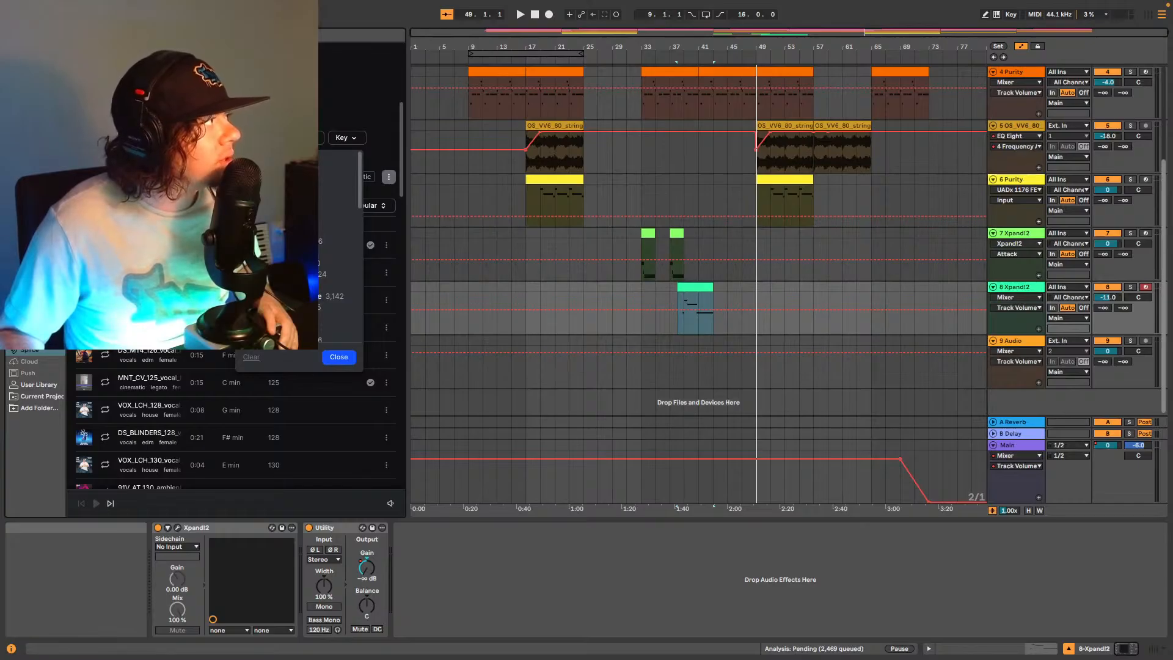
left_click(287, 296)
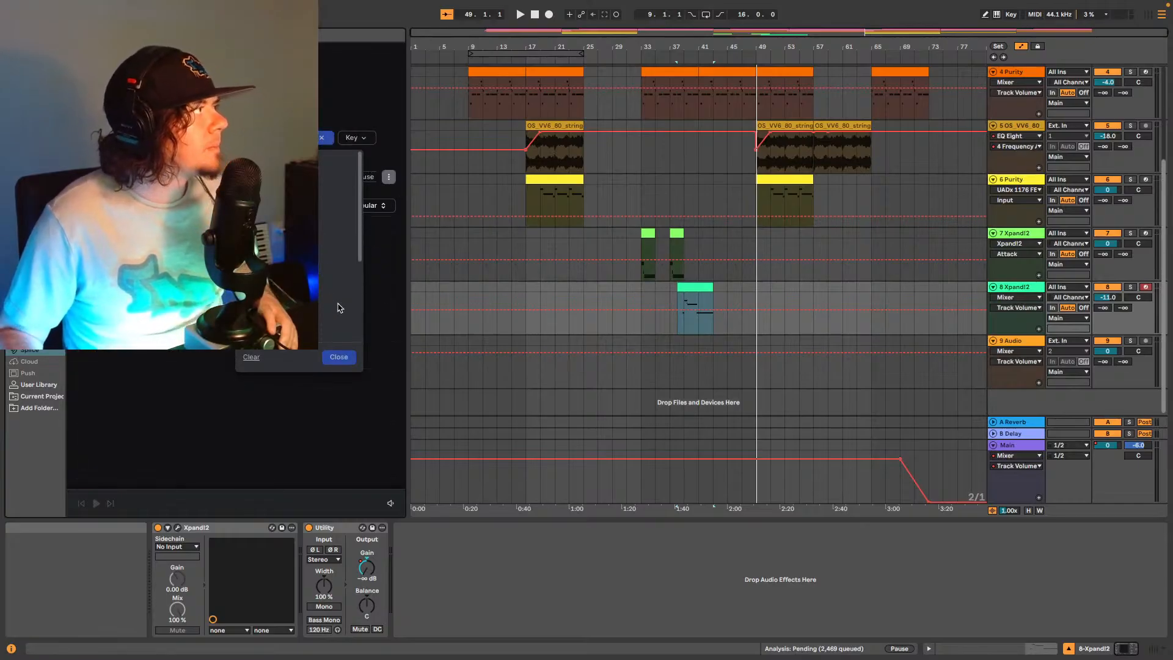
left_click(337, 359)
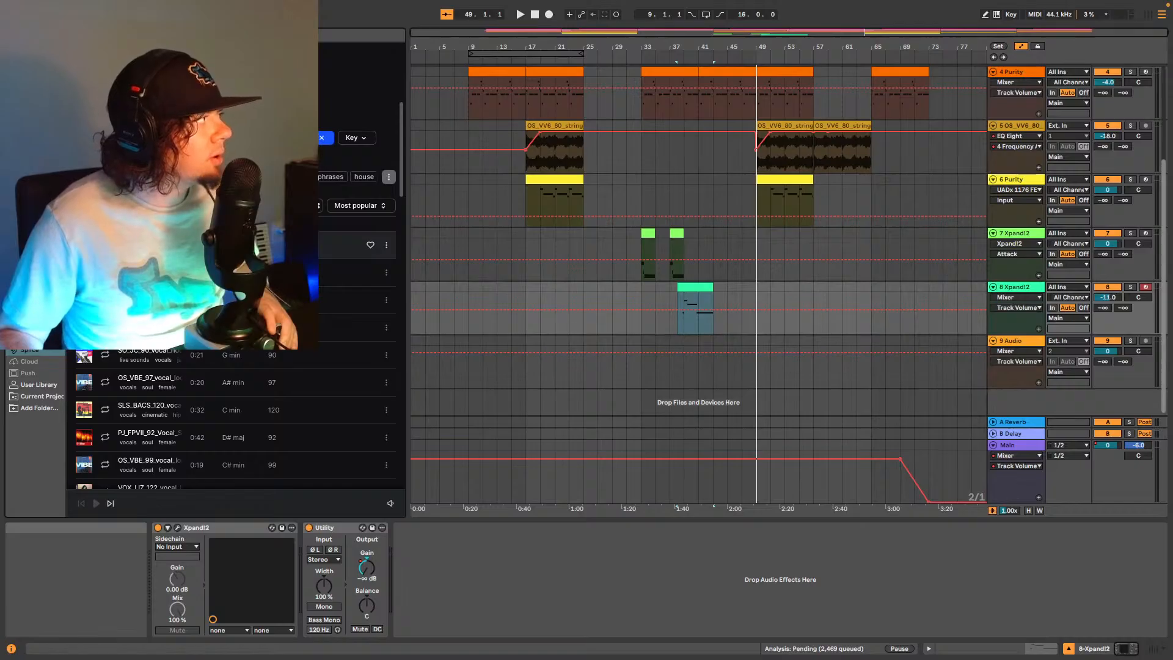
Preview the VOX_LIZ_122 vocal hook against the project and turn off Splice's Timestretch.
left_click(149, 245)
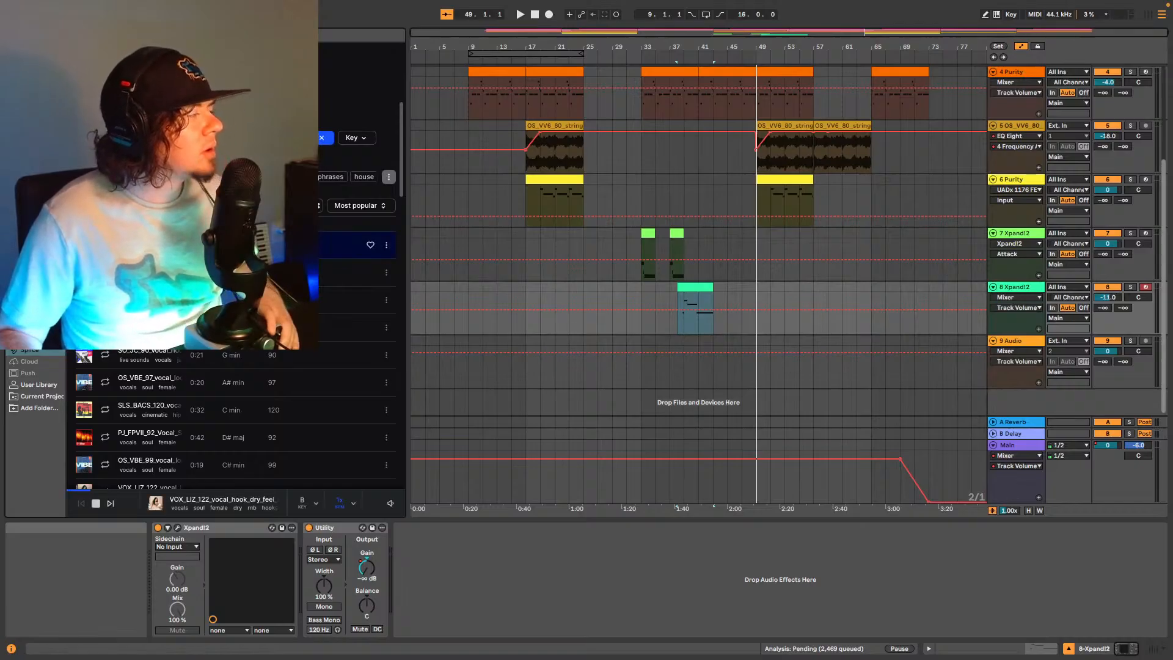
key("space")
left_click(349, 512)
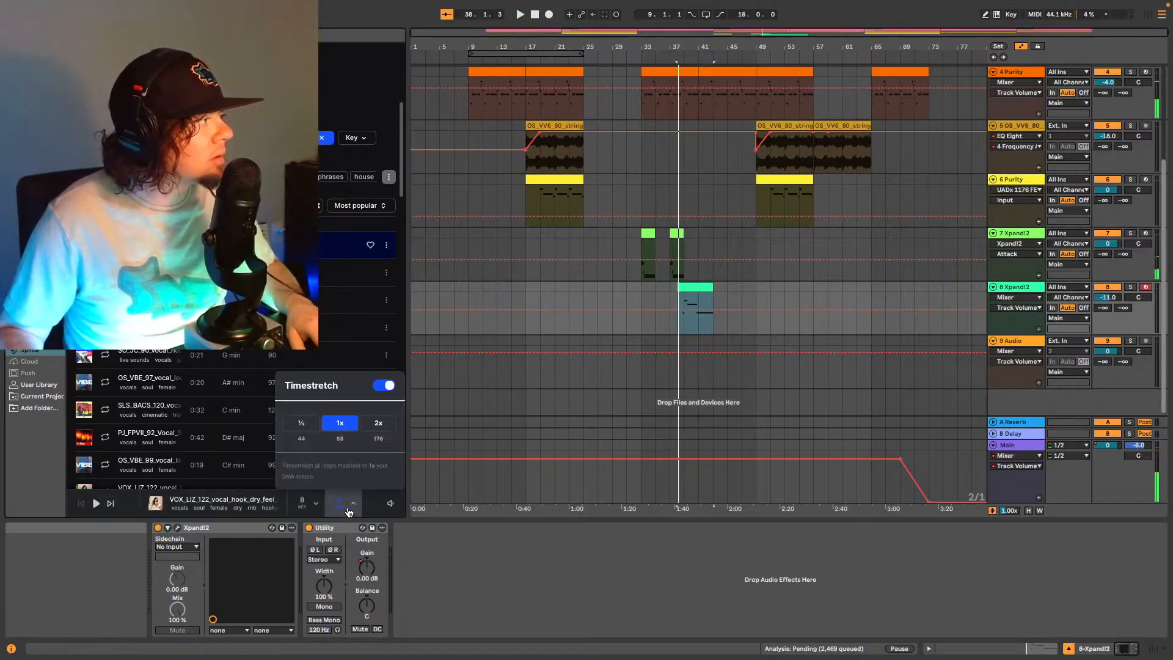
left_click(384, 385)
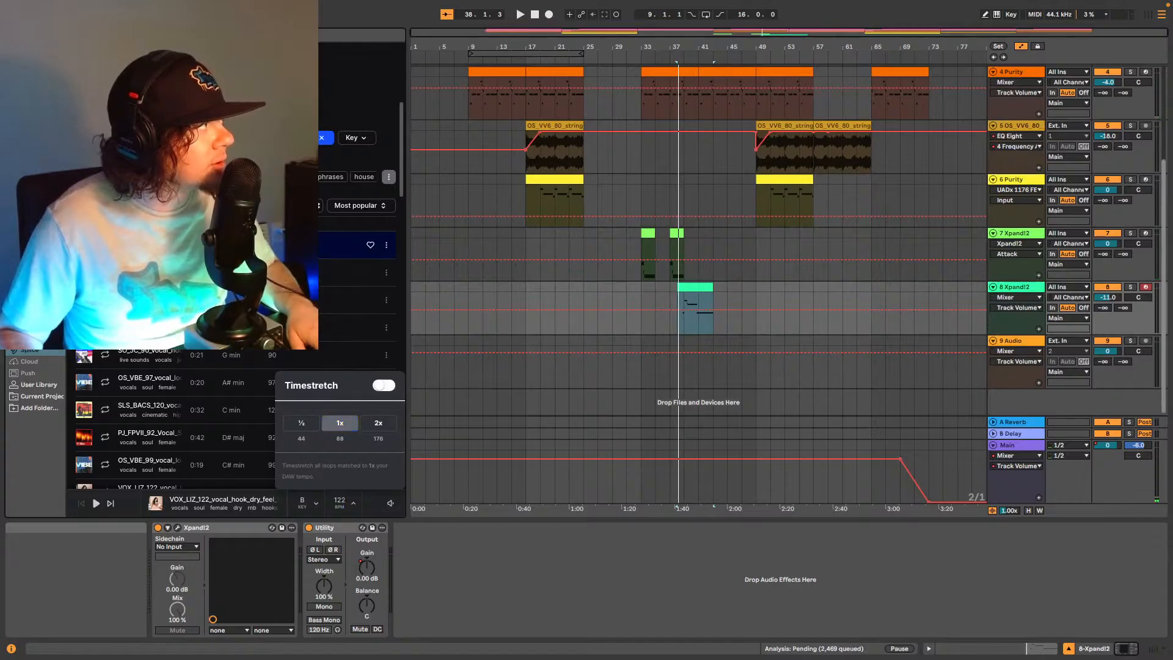
Audition the OS_FLOW_140 vocal, the one below it, and the SO_JC_90 aero riff and lookwhat hook.
left_click(84, 272)
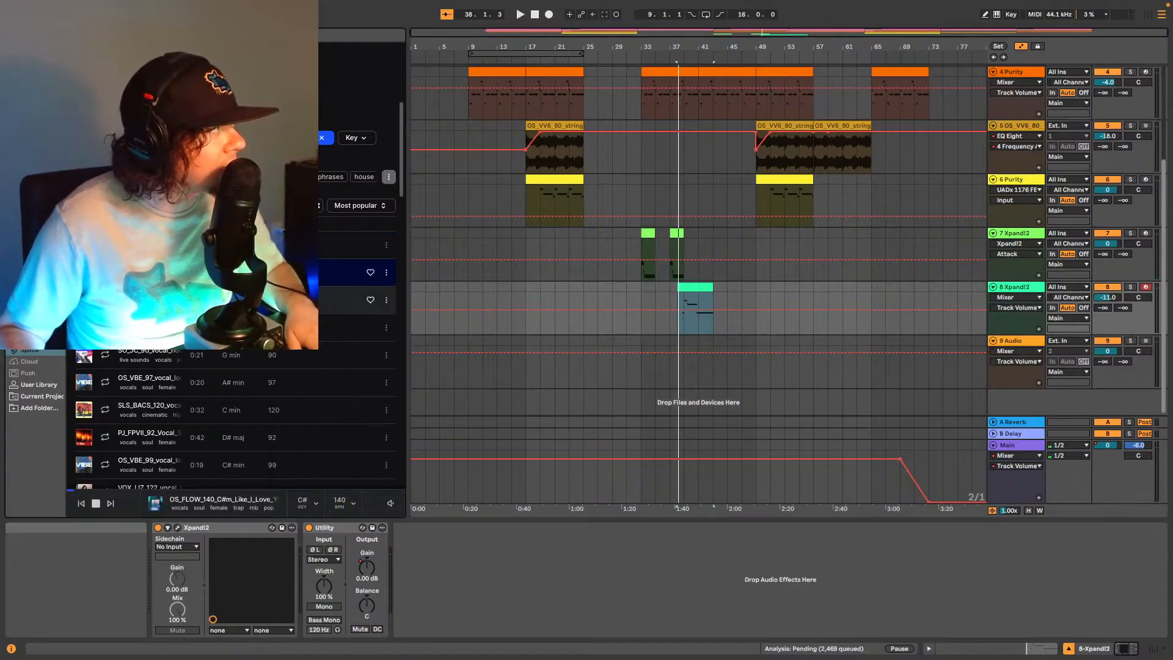
left_click(84, 299)
left_click(84, 327)
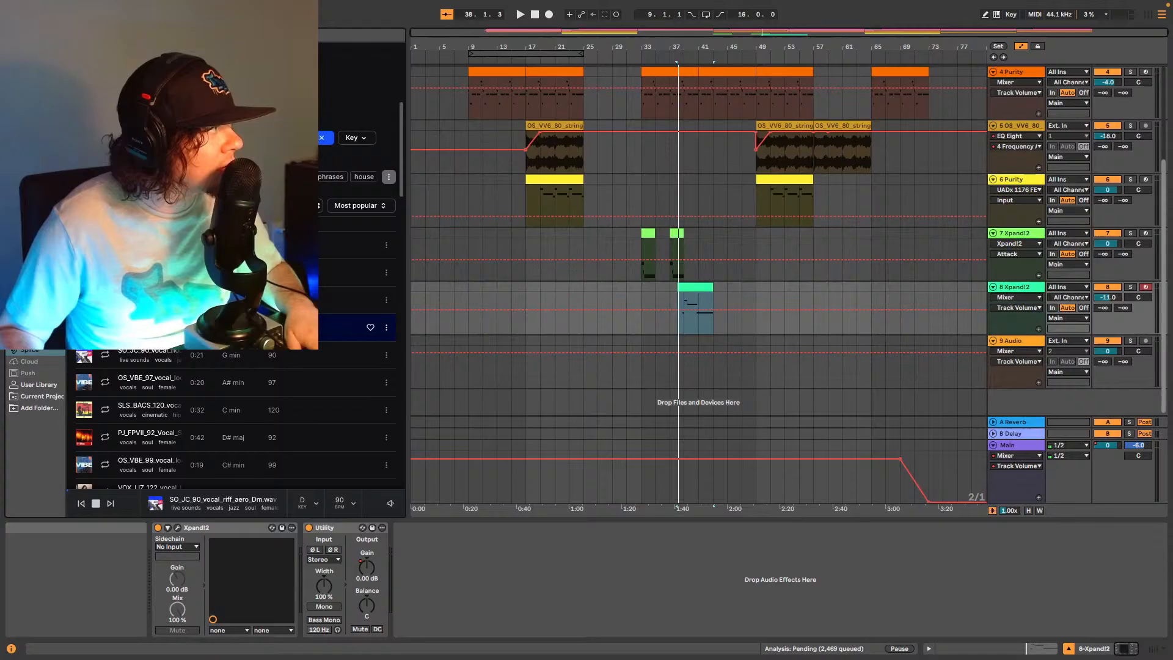
left_click(106, 357)
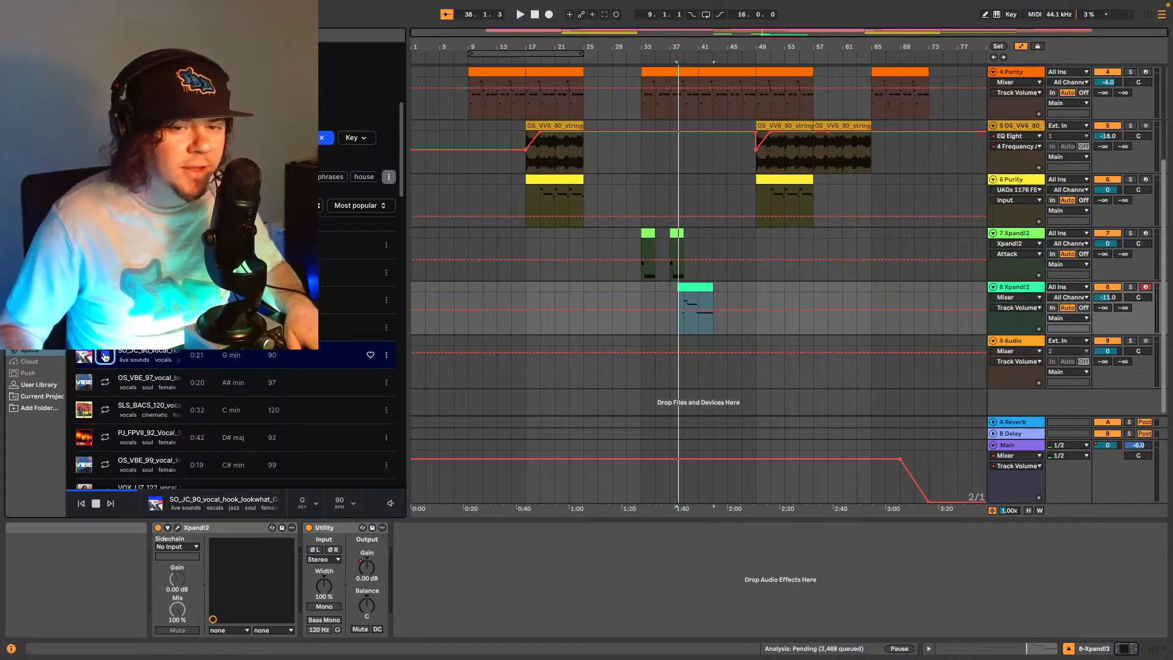
Audition the OS_VBE_97 vocal loop, SLS_BACS_120 vocal group, PJ_FPVII_92 special female vocal and OS_VBE_99 vocal loop.
left_click(105, 383)
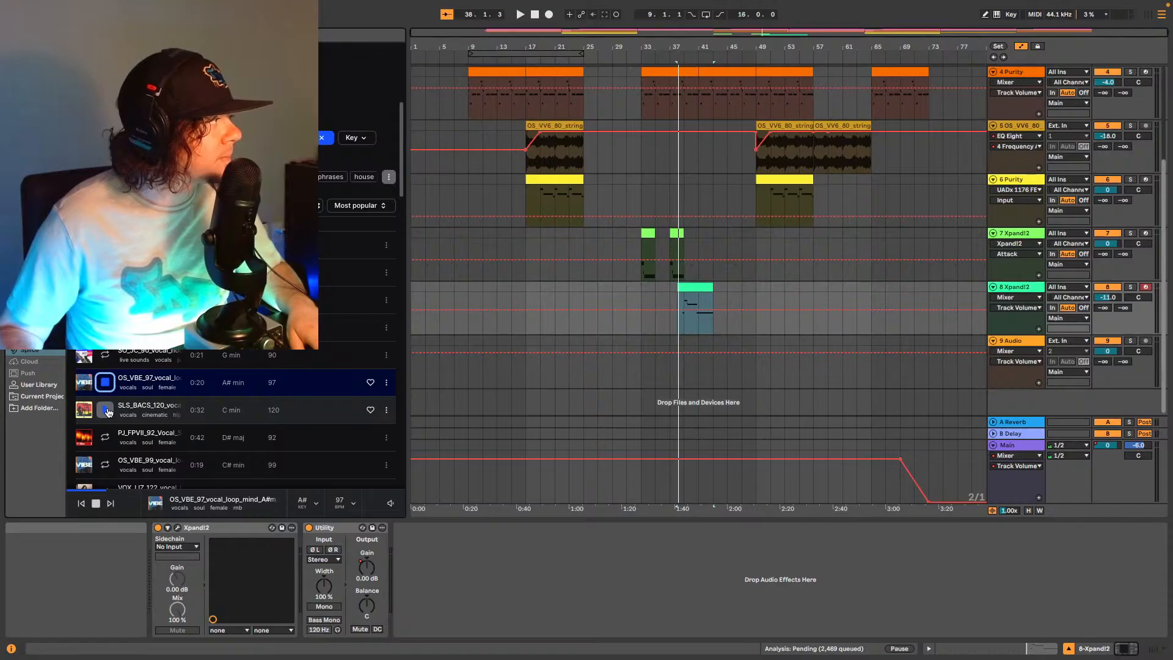
left_click(105, 411)
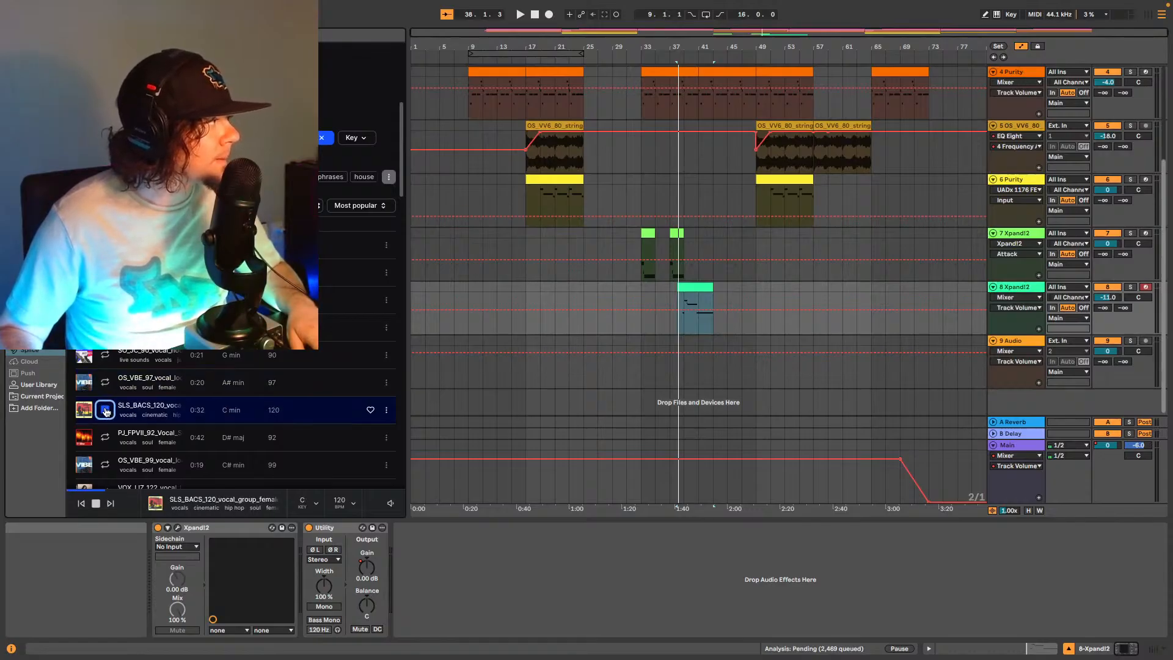
left_click(104, 441)
scroll(107, 440, "down", 1)
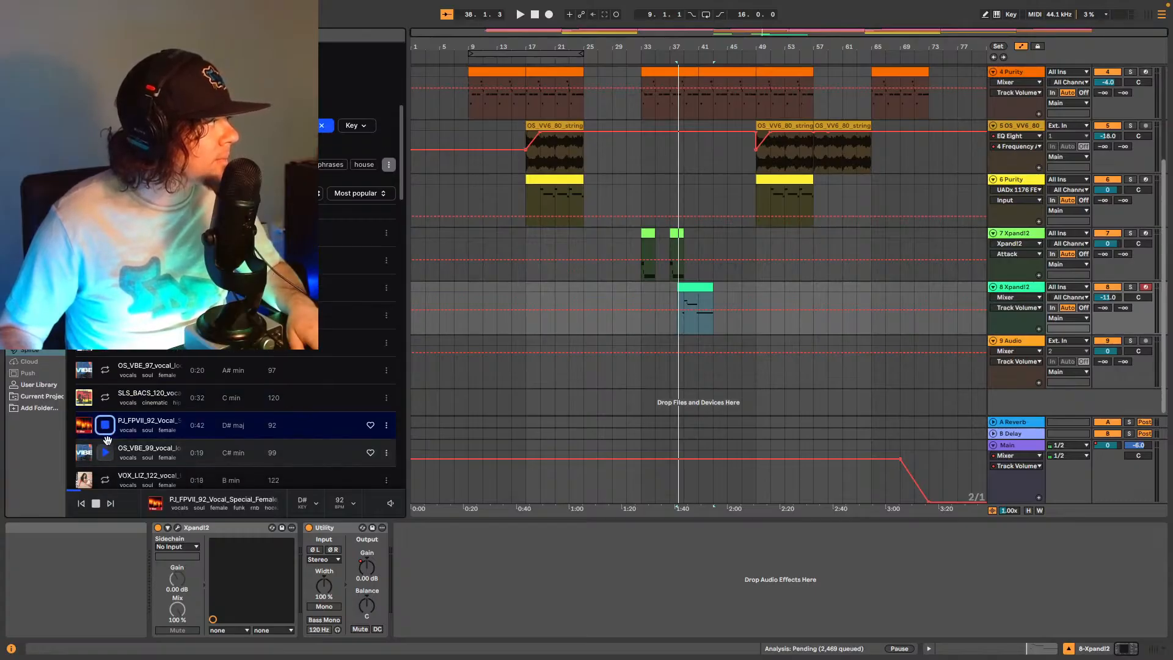
left_click(105, 452)
Audition the next vocals from the VOX_LIZ_122 dry hook through CSR_80, SOUNDDOCTRINE and NOL_143 to the SO_MM_115 arrangement.
scroll(107, 440, "down", 4)
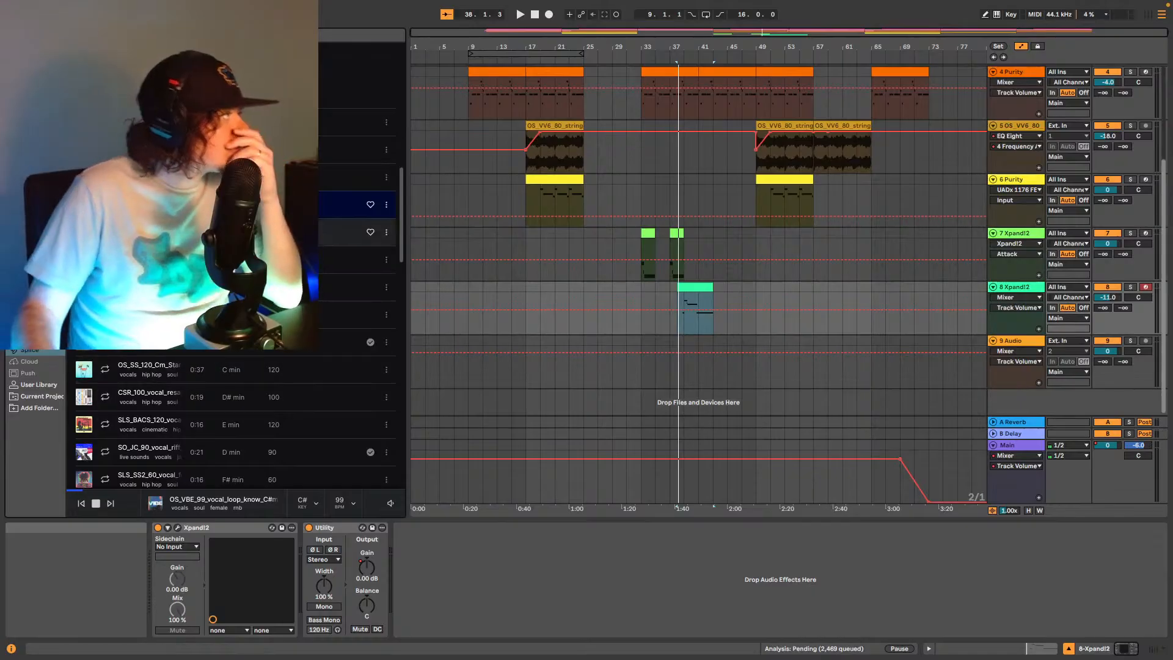
left_click(105, 232)
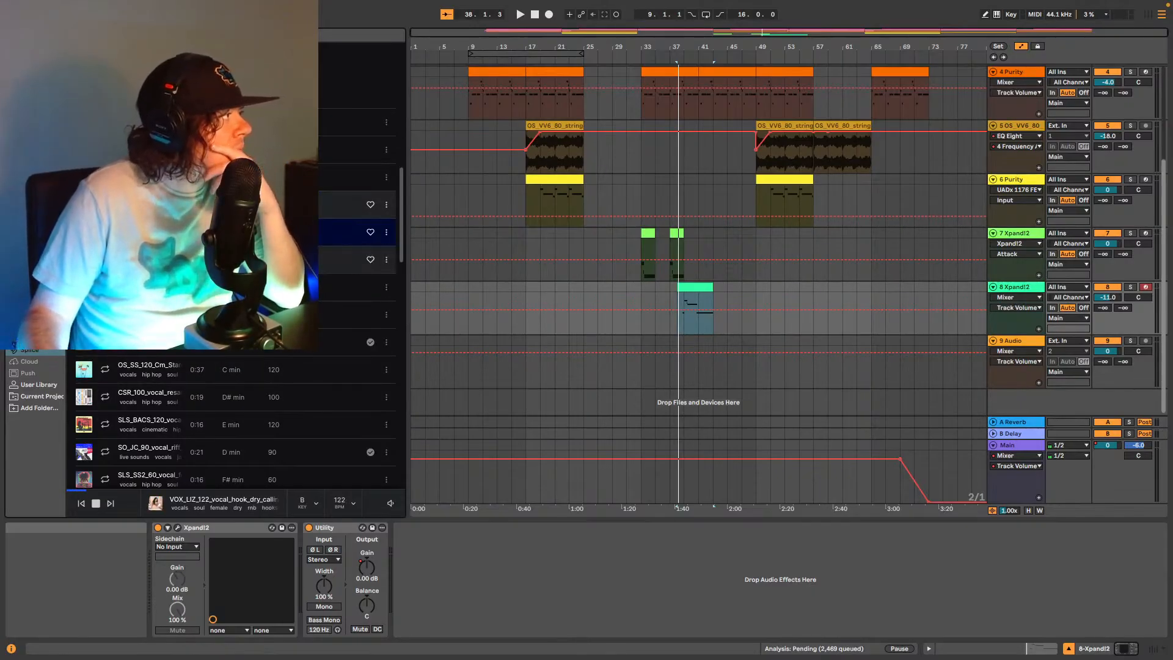
left_click(105, 260)
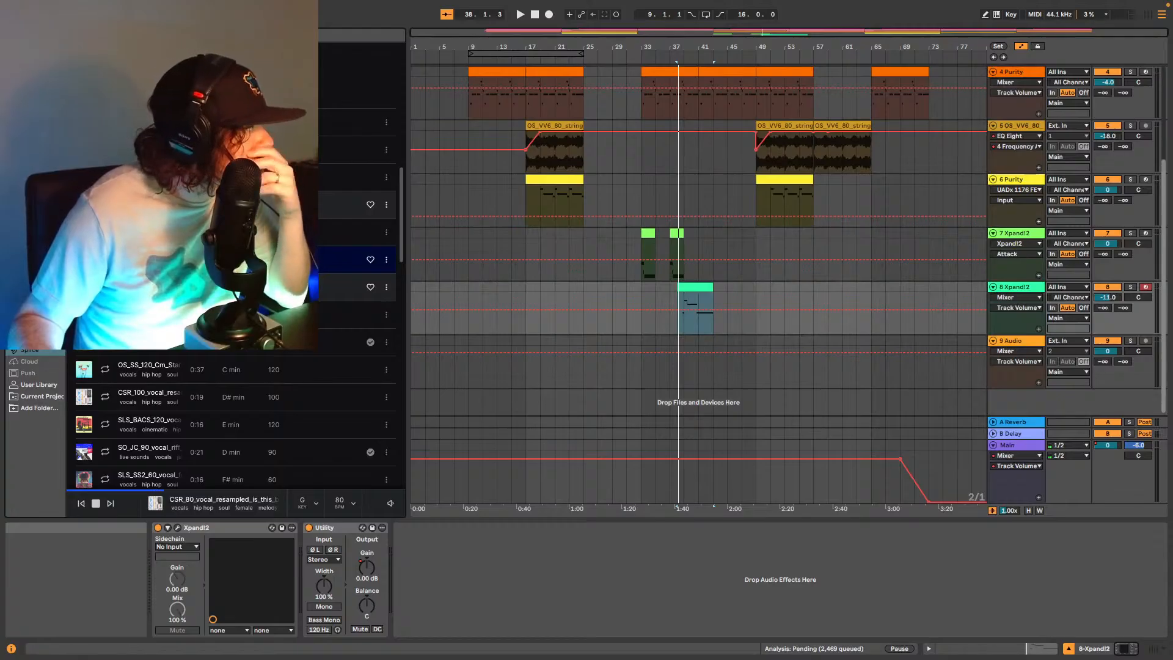
left_click(105, 287)
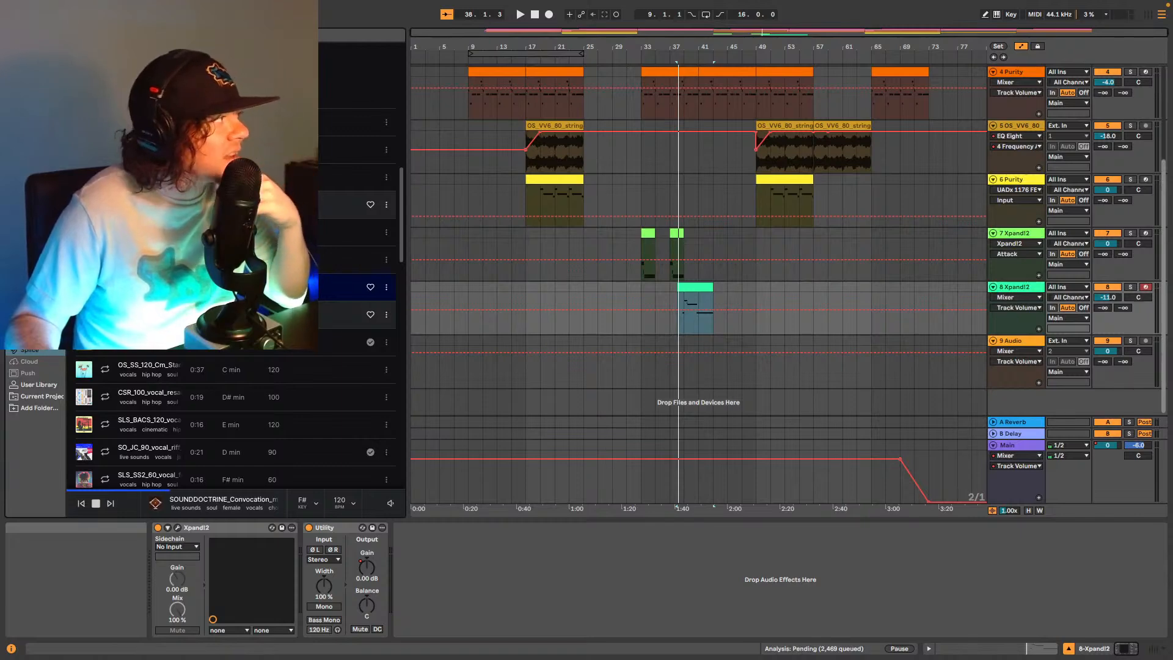
key("Down")
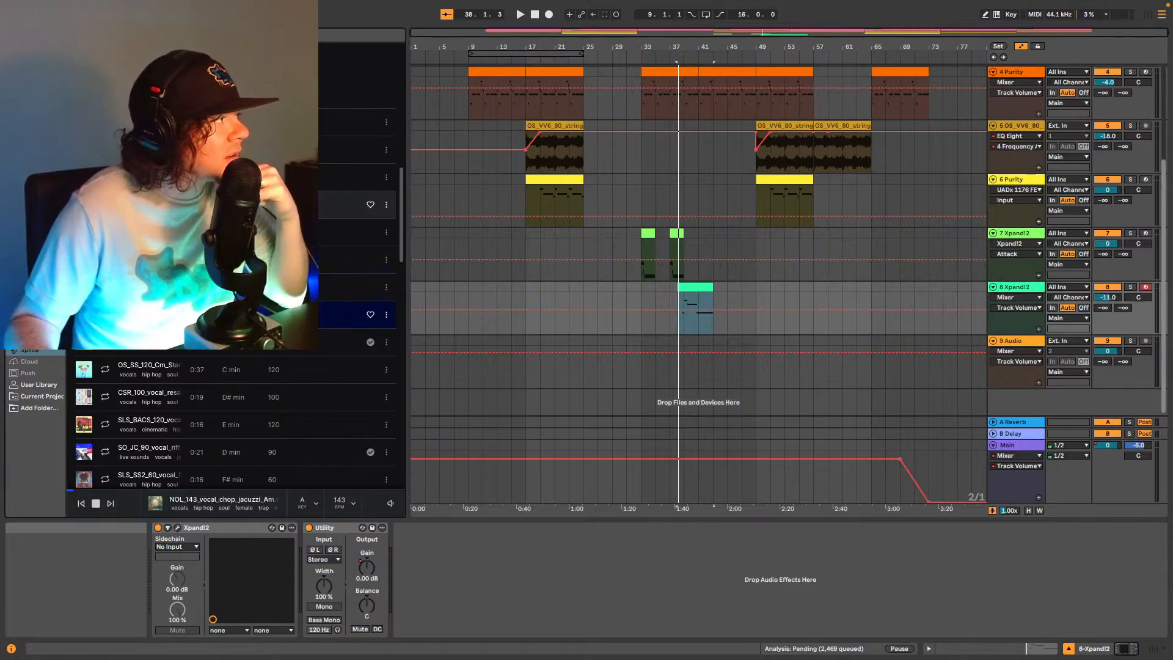
key("Down")
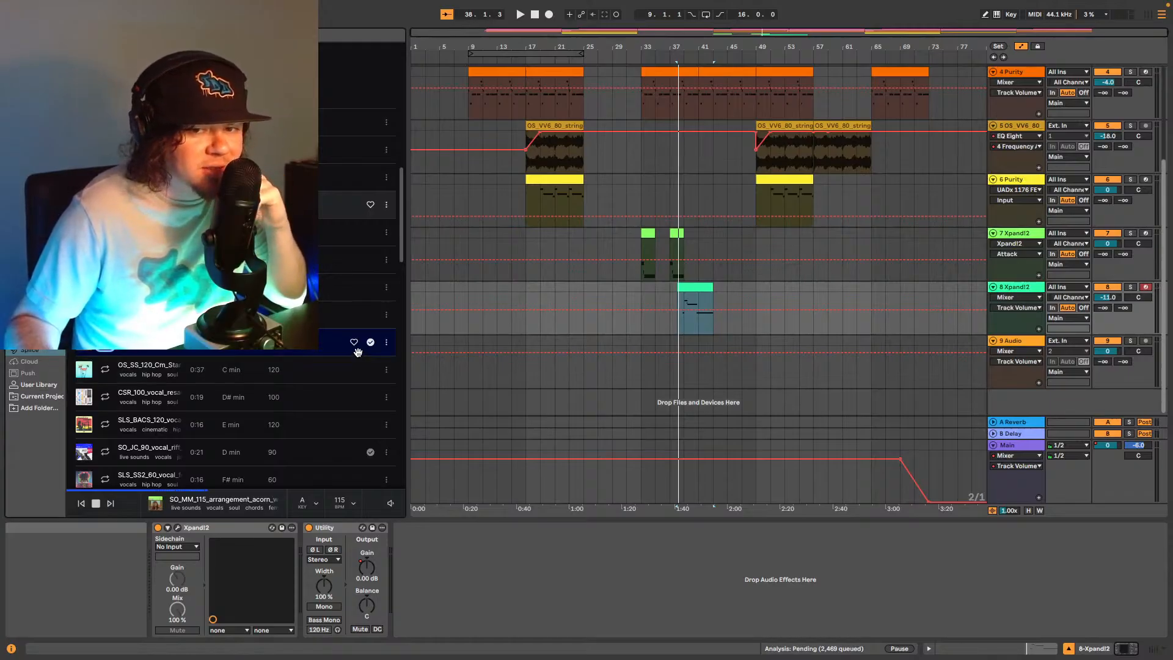
Audition the OS_SS_120 Stardom vocal, CSR_100 resampled vocal, SLS_BACS_120 spoken vocal and SO_JC_90 bronze riff.
left_click(106, 370)
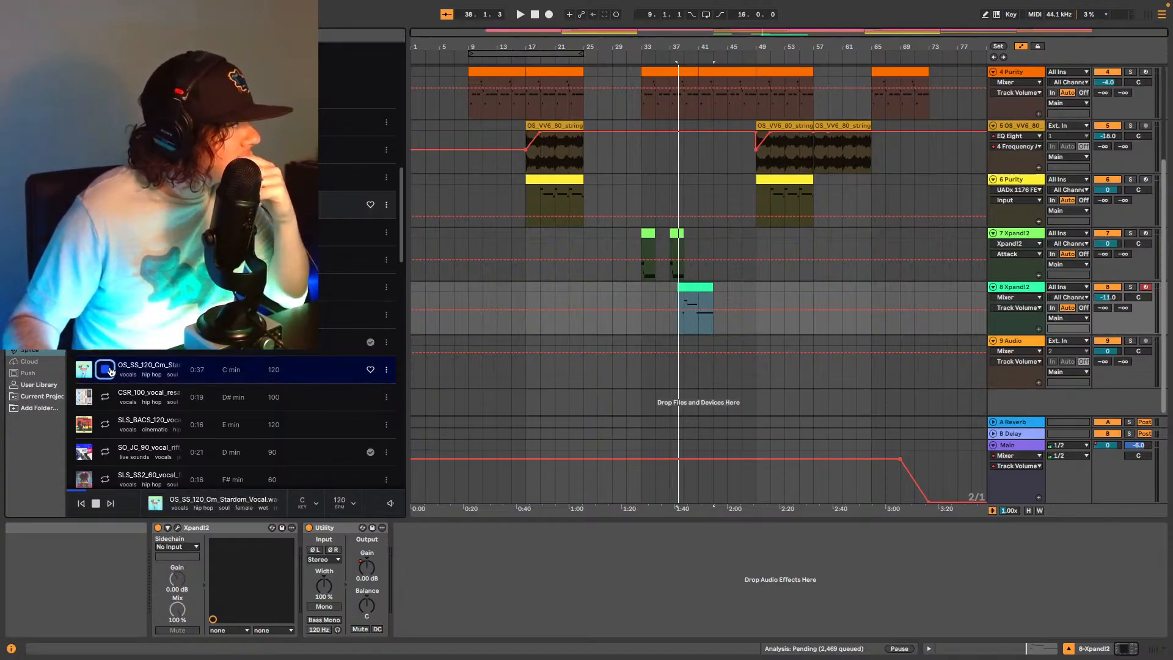
left_click(105, 397)
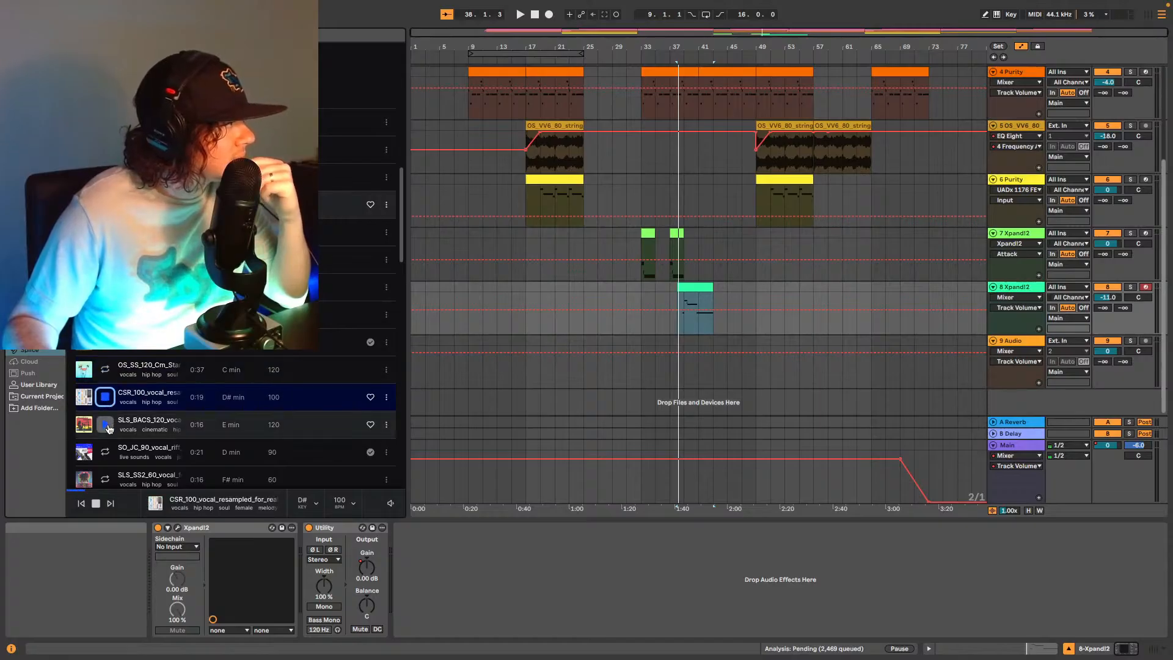
left_click(105, 426)
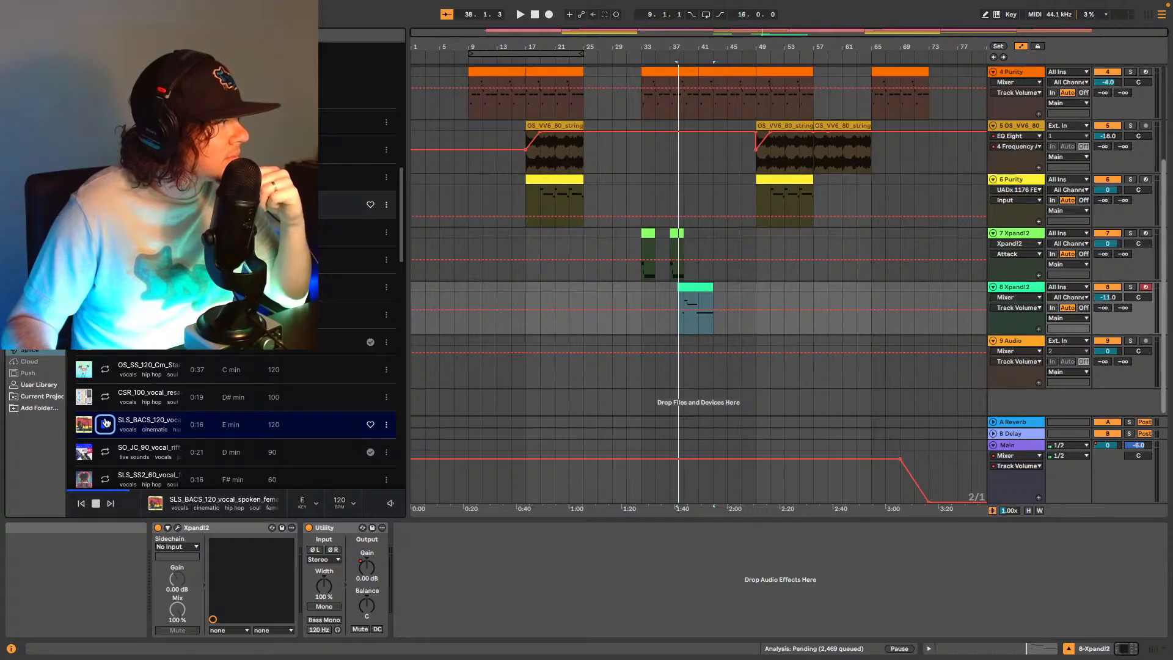
left_click(105, 452)
Audition the vocals further down the list, from the SLS_SS2_60 female harmony to the SLS_BACS_123 spoken French sample.
scroll(105, 452, "down", 5)
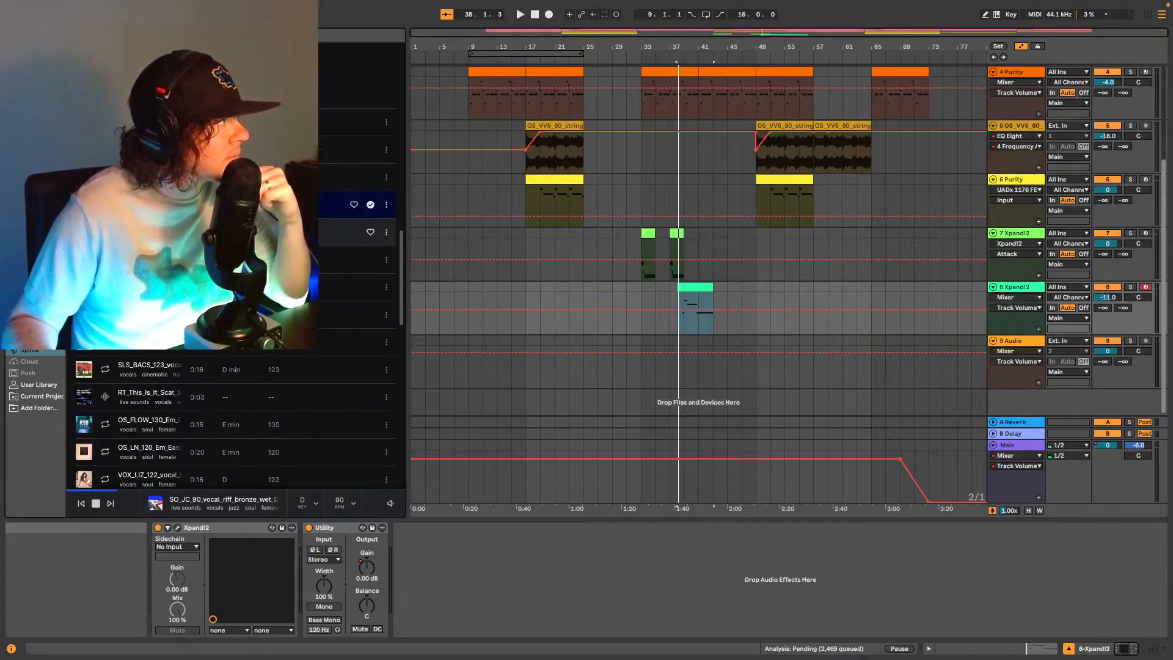
left_click(105, 232)
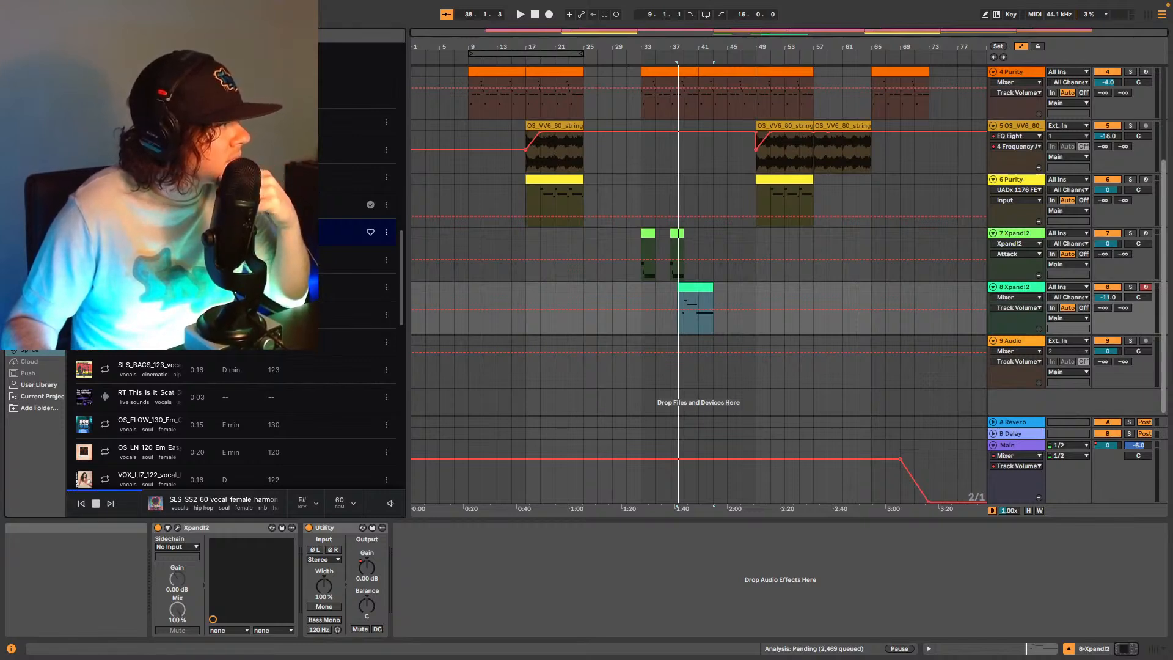
key("Down")
key("Down")
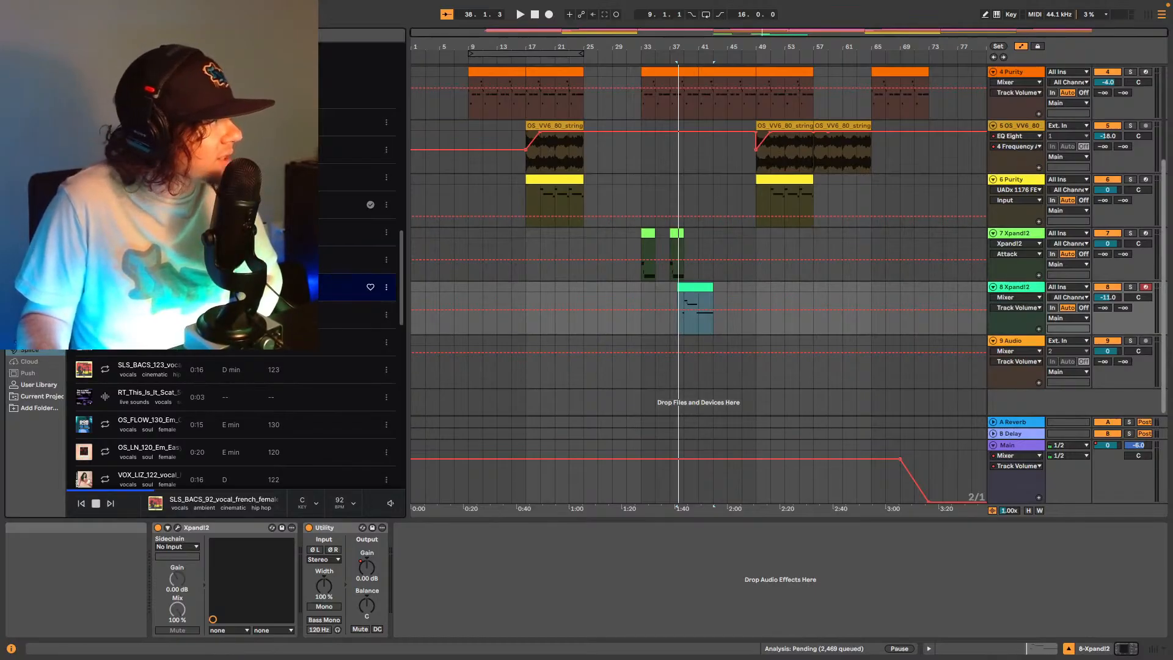
key("Down")
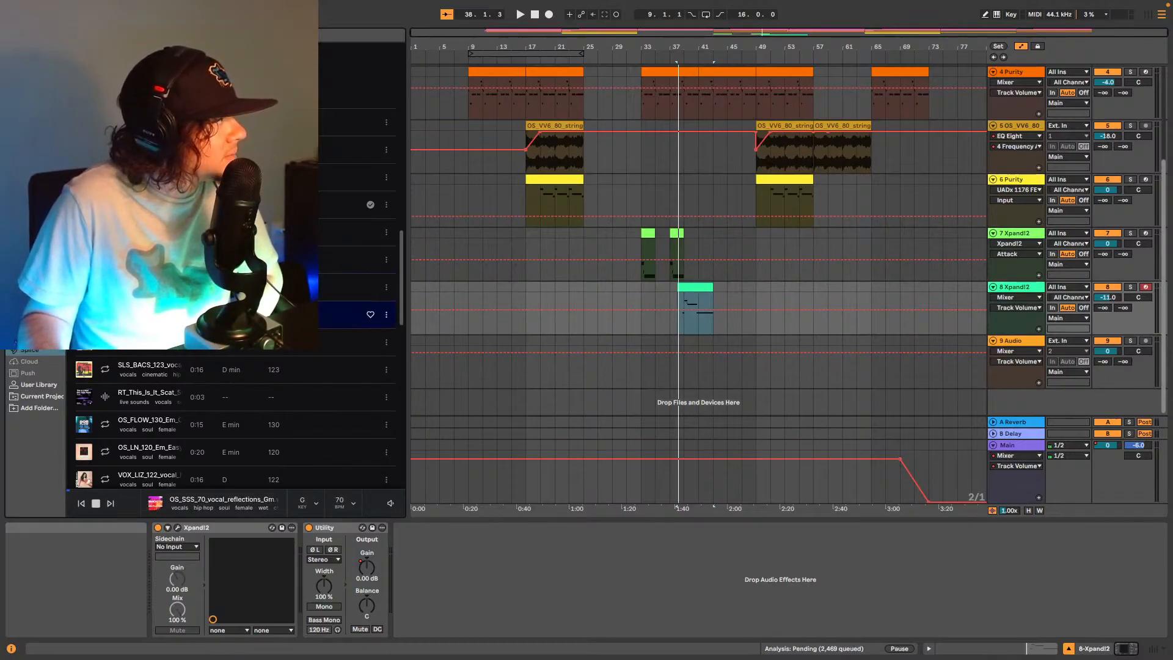
key("Down")
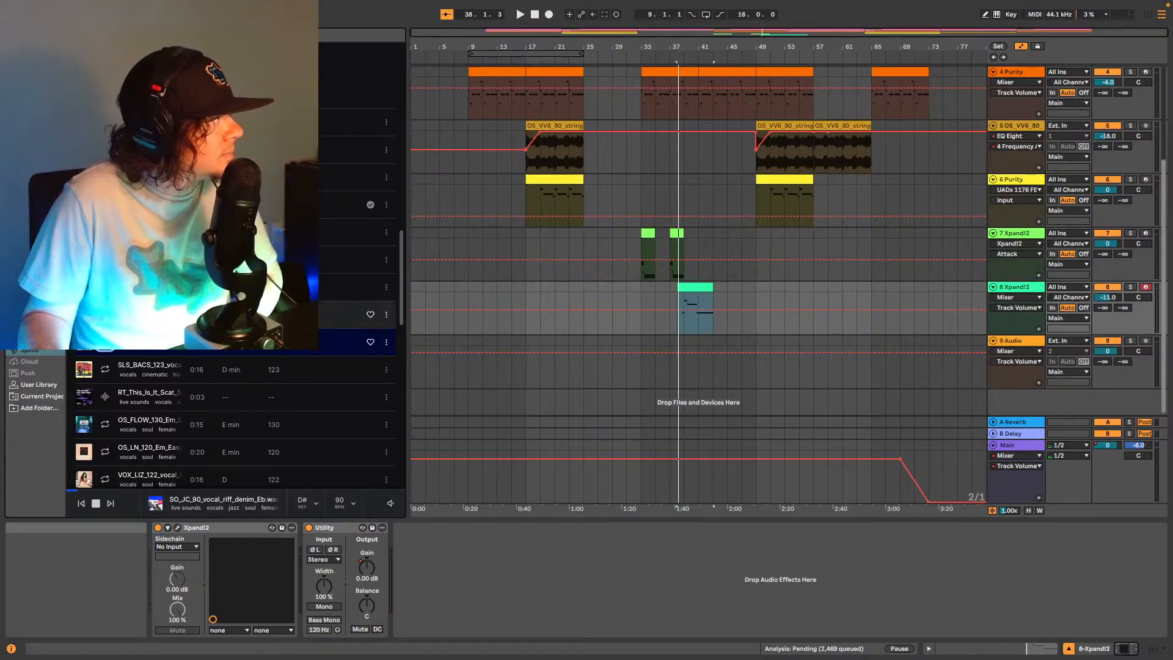
left_click(105, 370)
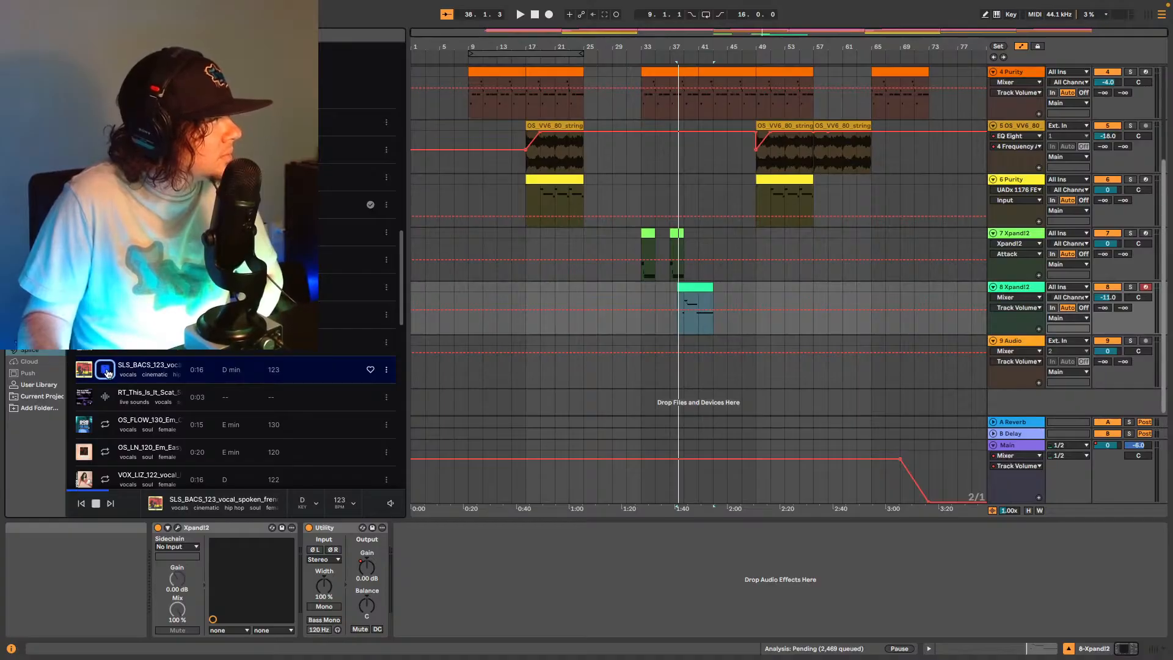
Reopen the genre filter for the vocal samples and remove the selected genre.
scroll(183, 345, "up", 1)
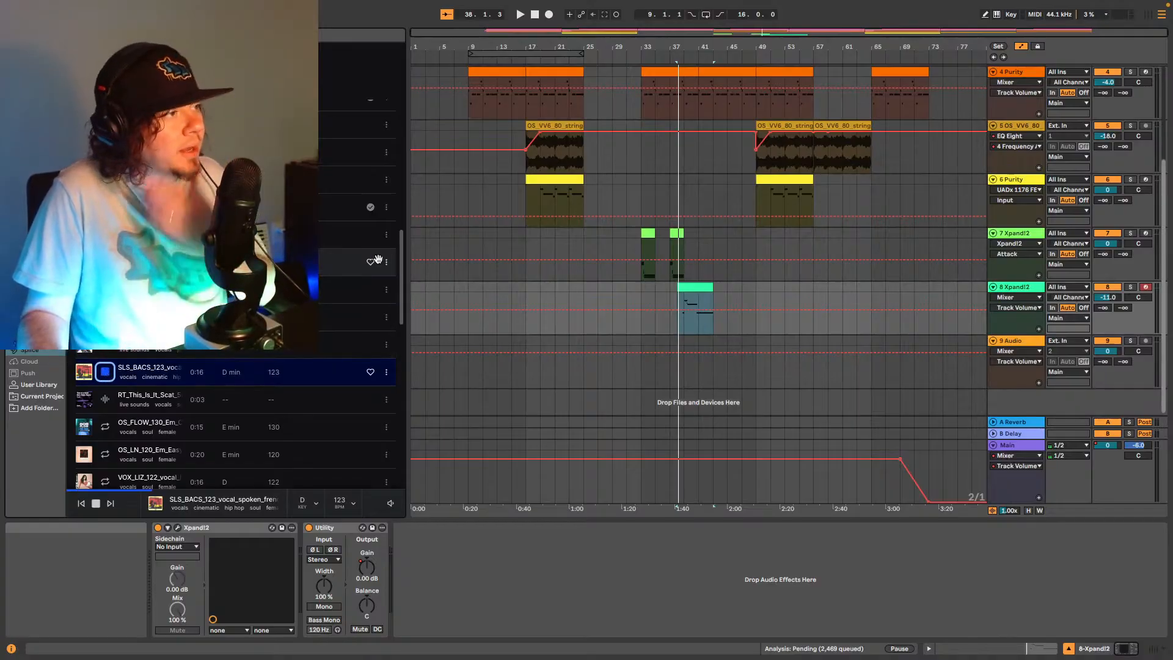
scroll(345, 225, "up", 10)
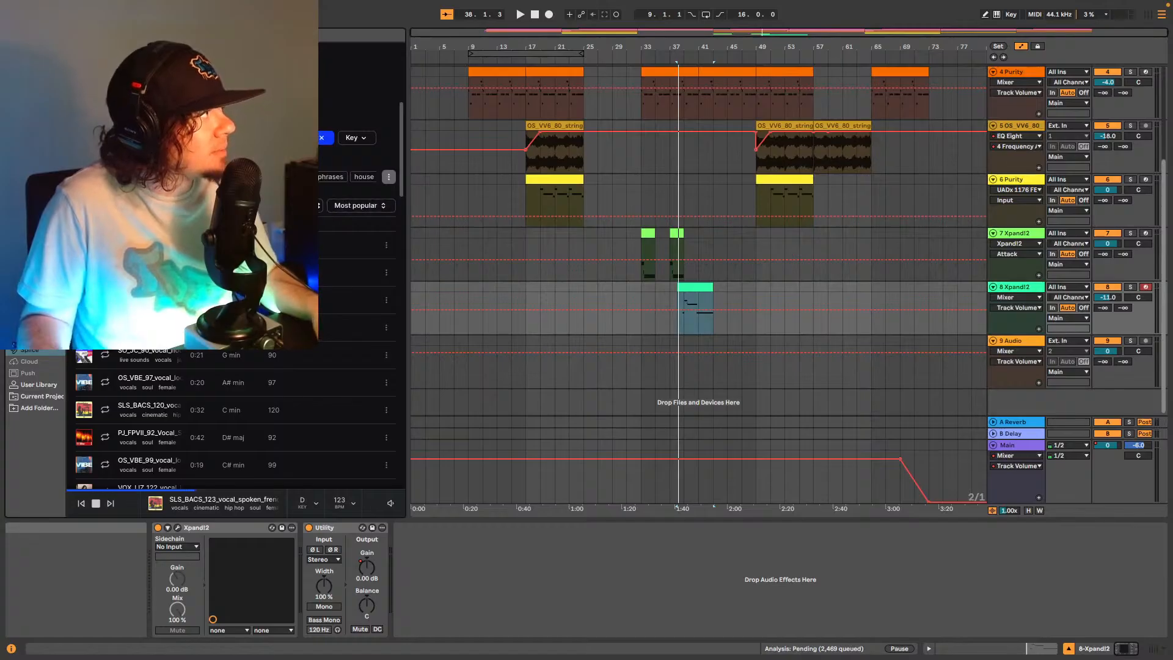
left_click(303, 138)
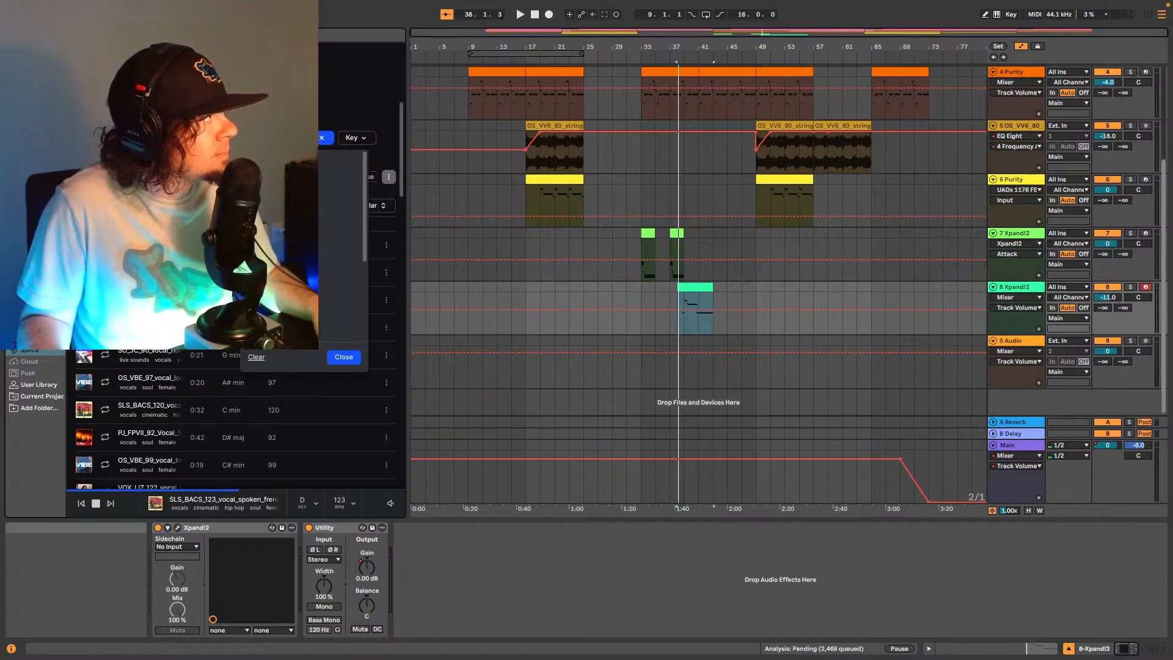
left_click(259, 187)
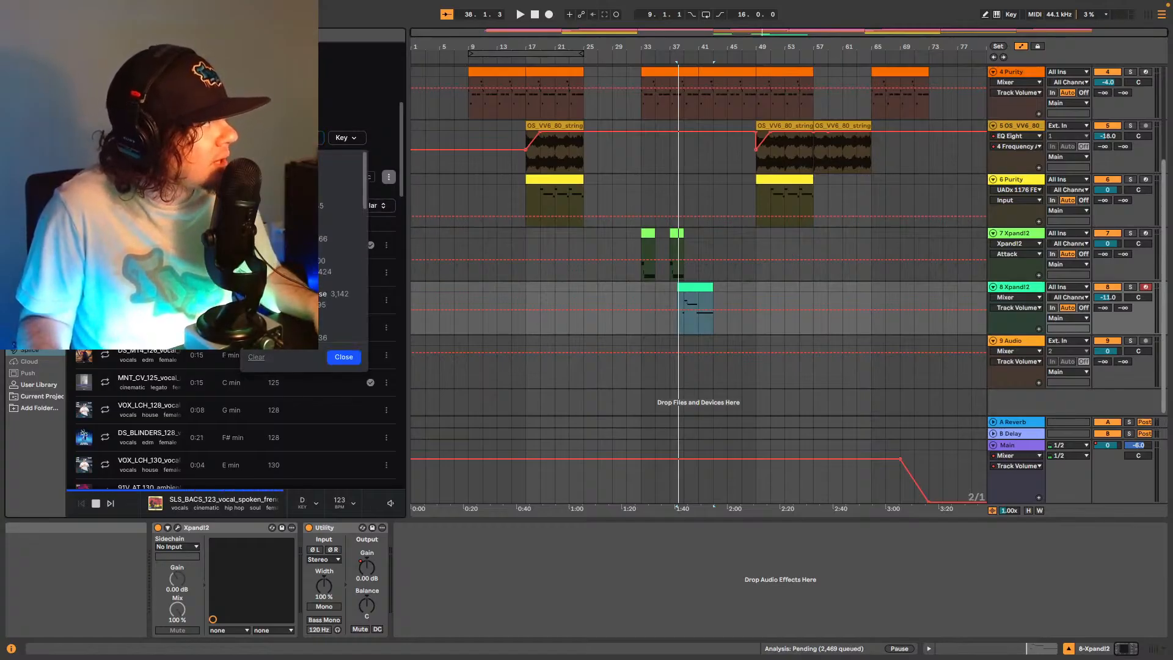
Browse the genre list and filter the vocal samples by the soul genre, closing the filter.
scroll(342, 244, "down", 3)
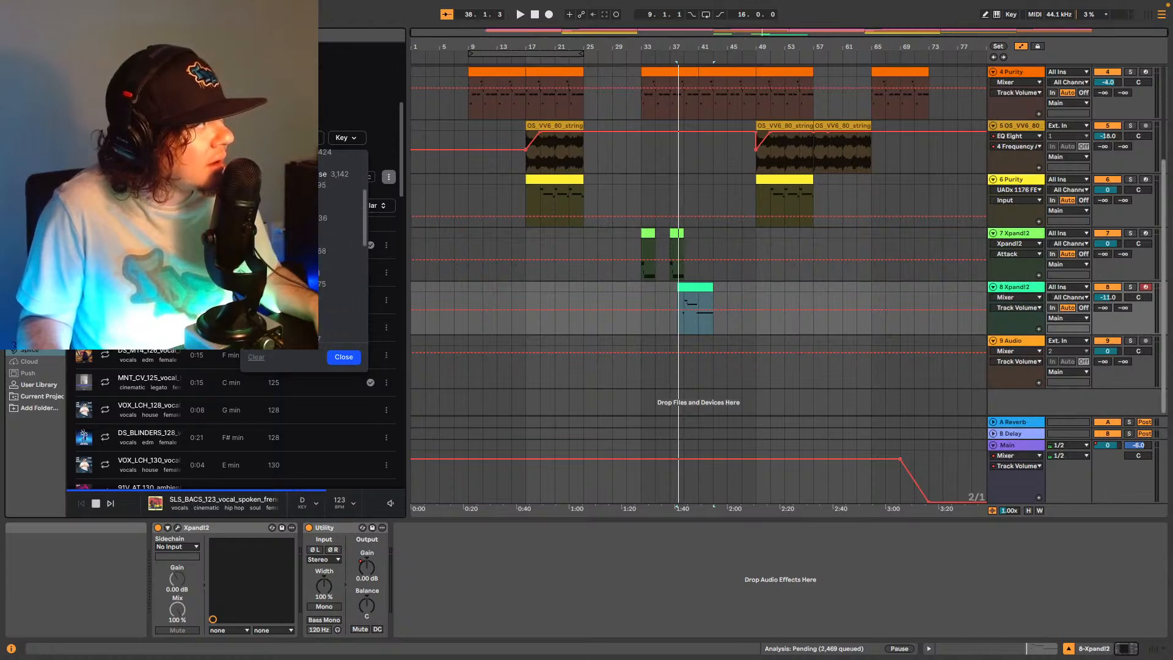
scroll(342, 244, "up", 3)
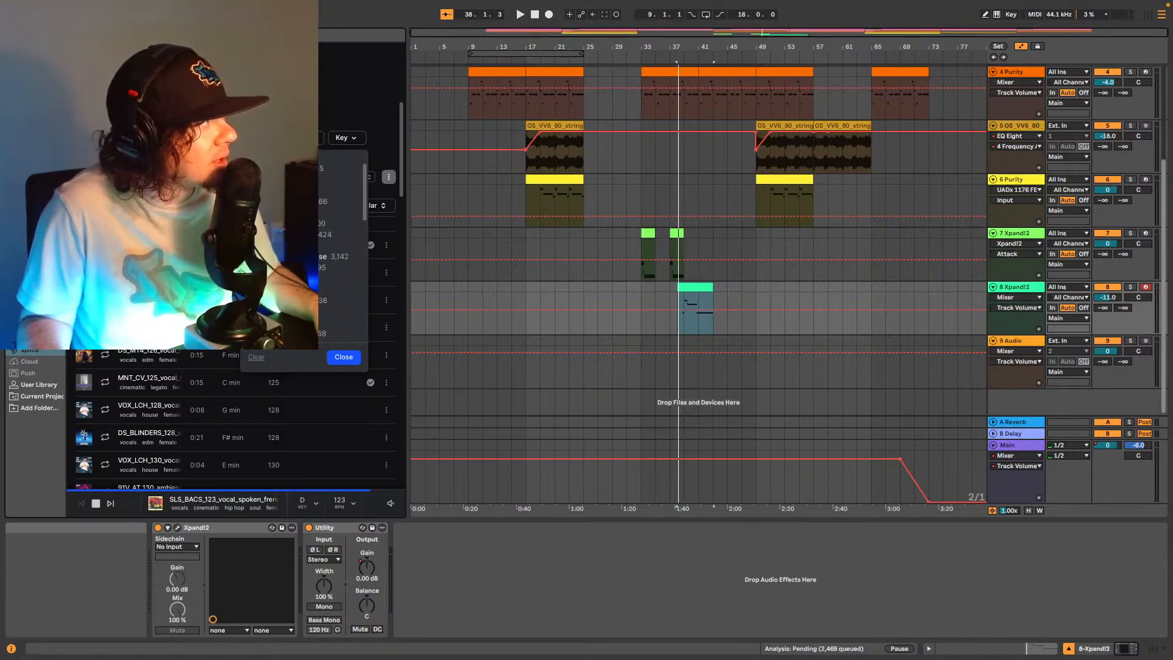
scroll(299, 248, "up", 1)
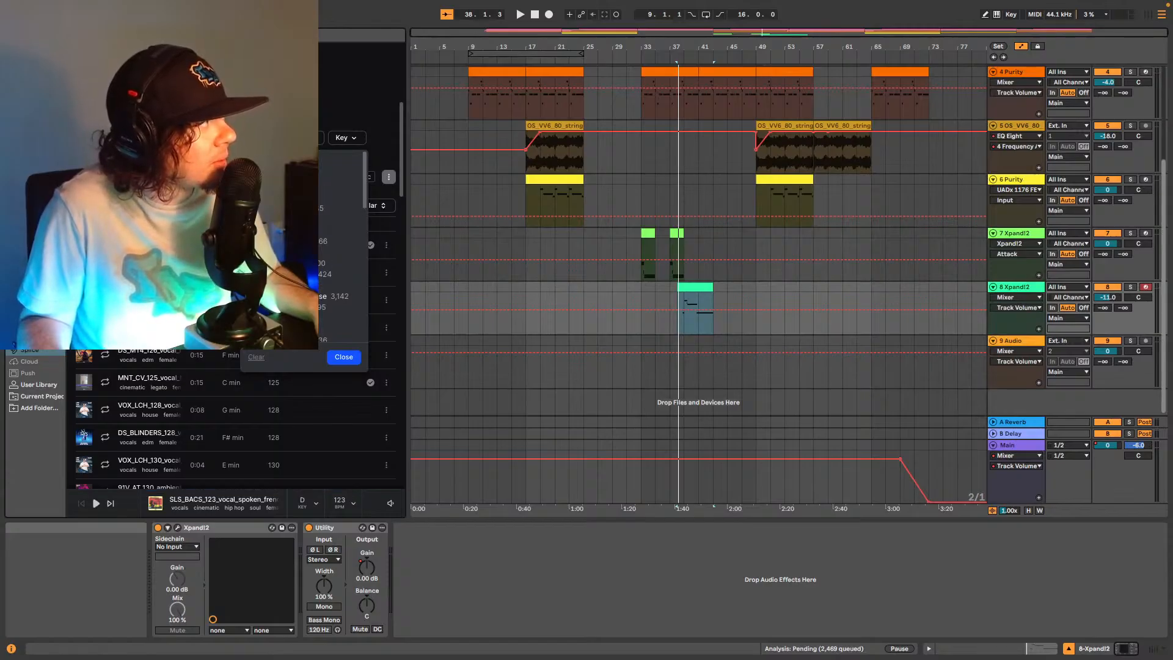
scroll(319, 214, "down", 3)
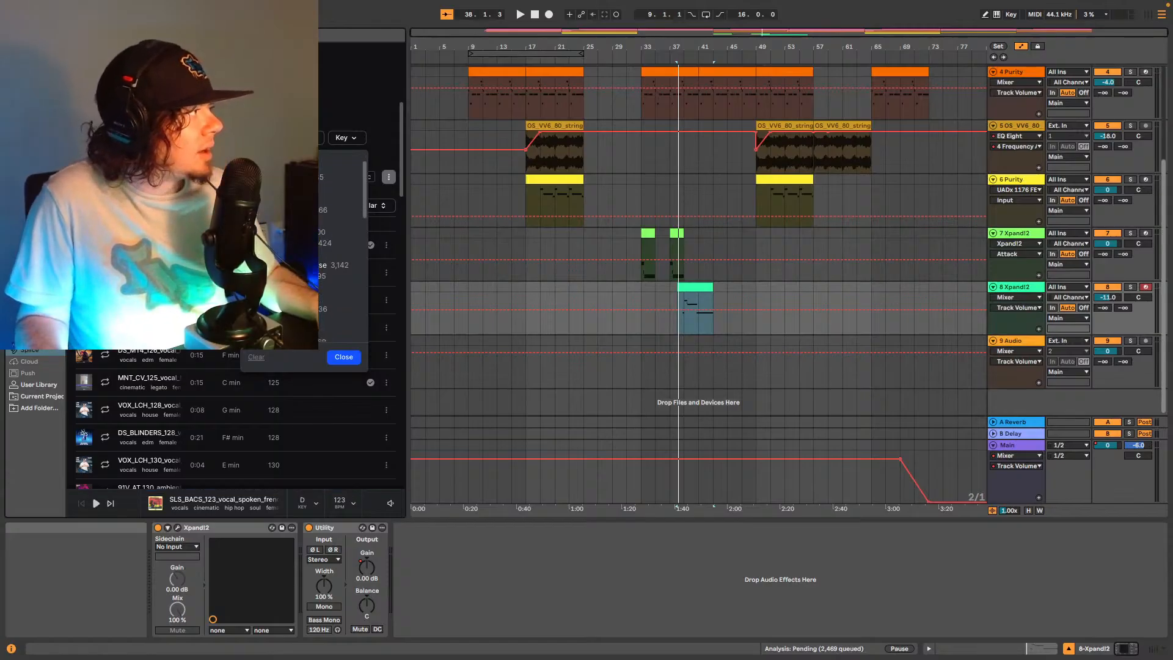
scroll(319, 211, "down", 4)
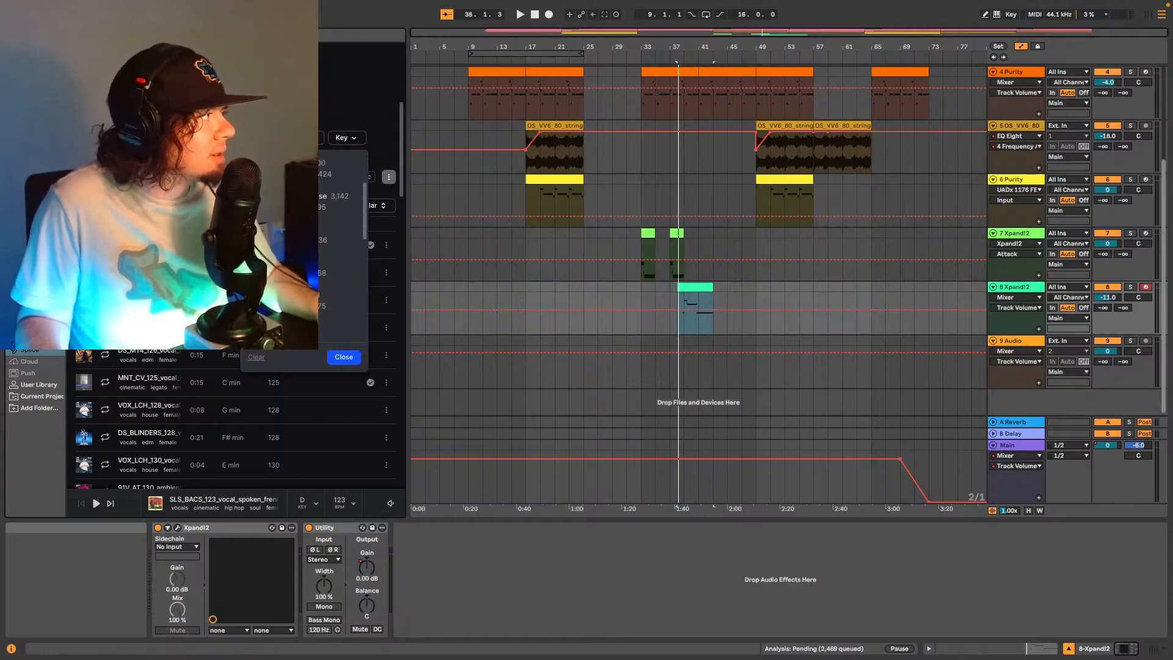
scroll(319, 212, "down", 4)
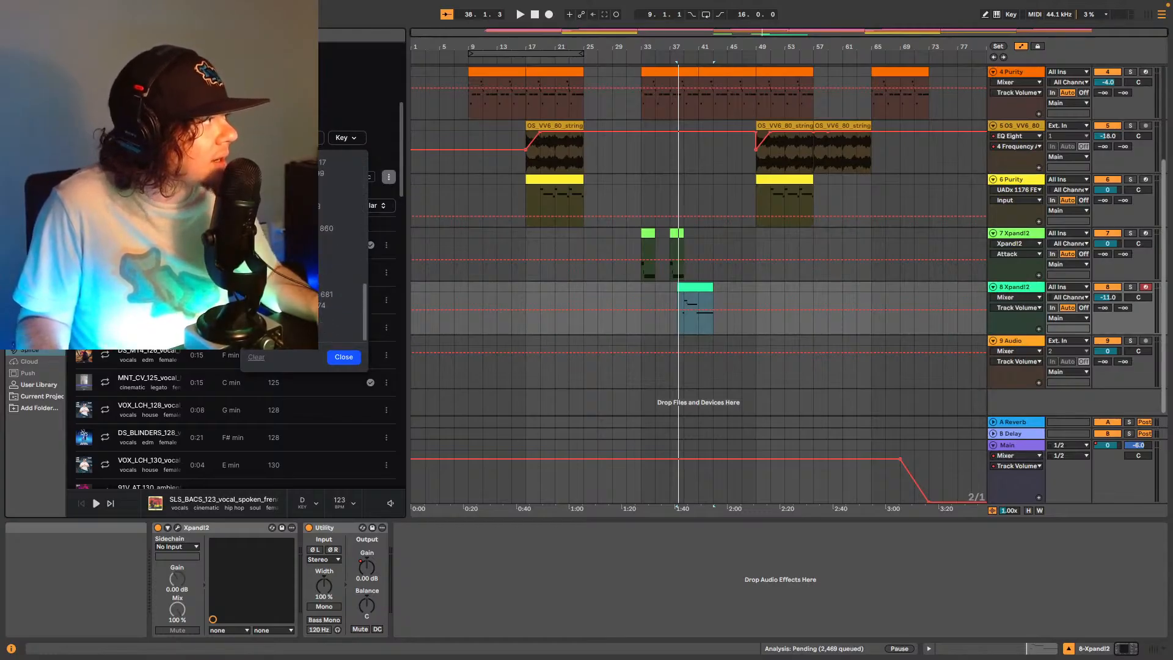
scroll(319, 212, "up", 10)
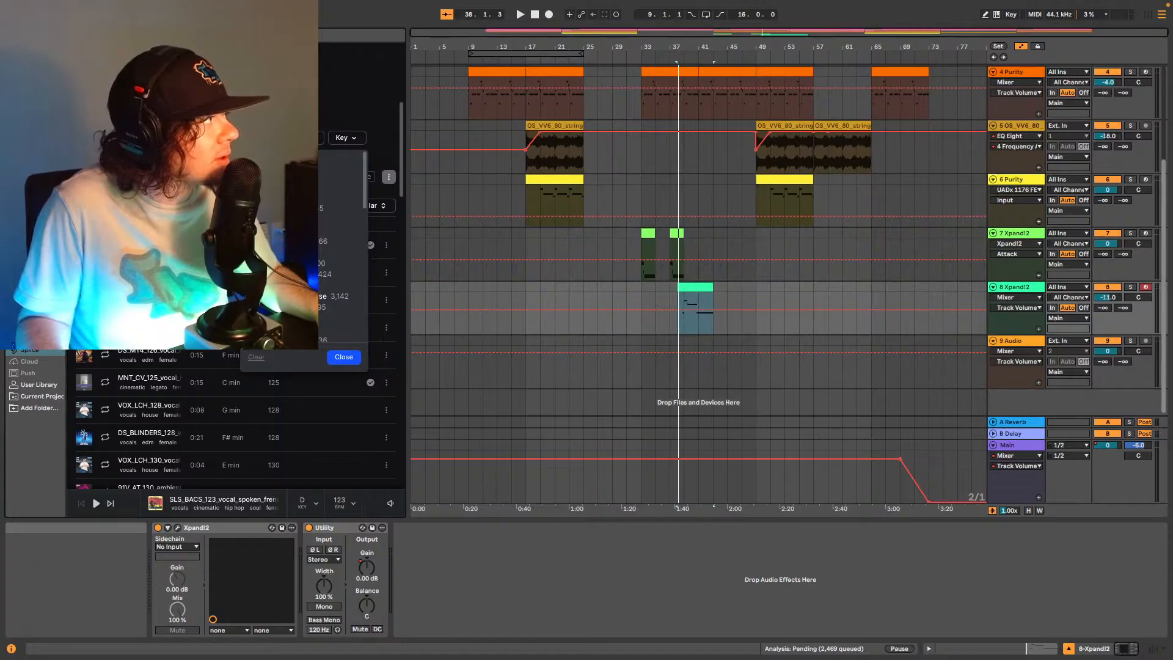
scroll(342, 256, "down", 1)
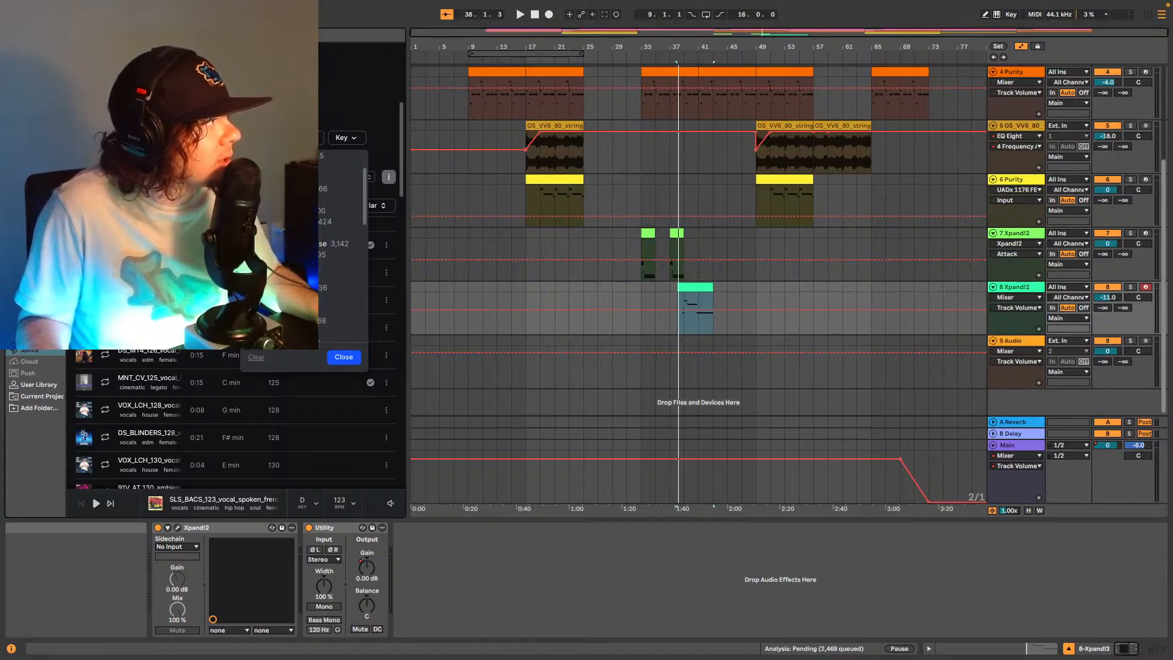
scroll(342, 245, "down", 5)
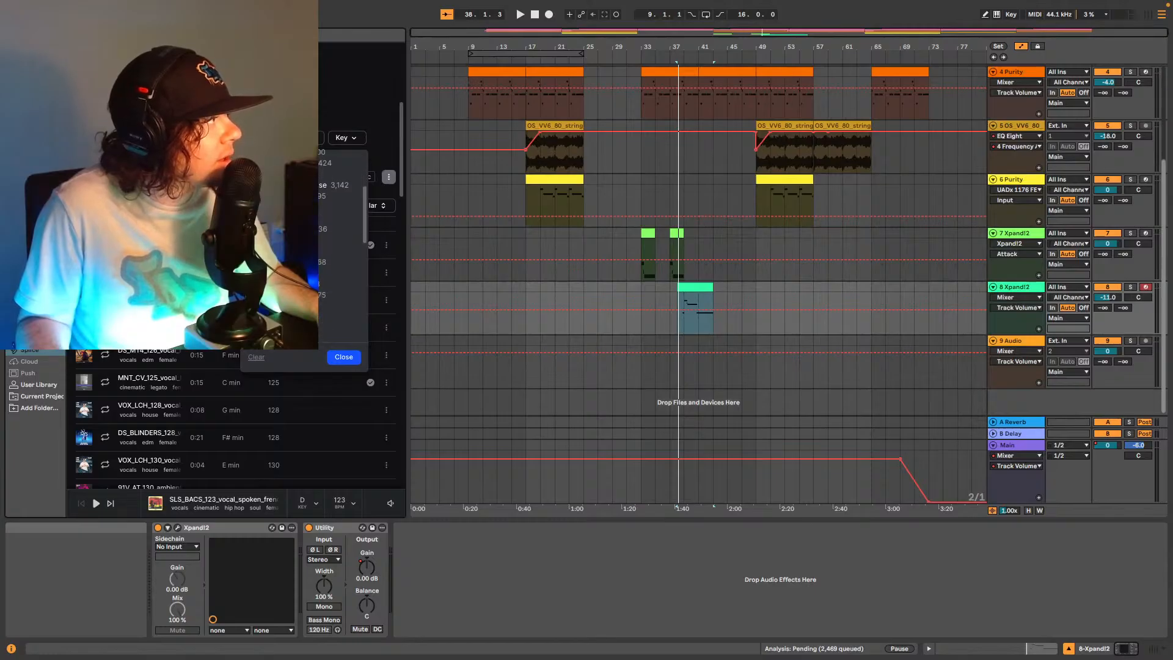
scroll(342, 245, "down", 4)
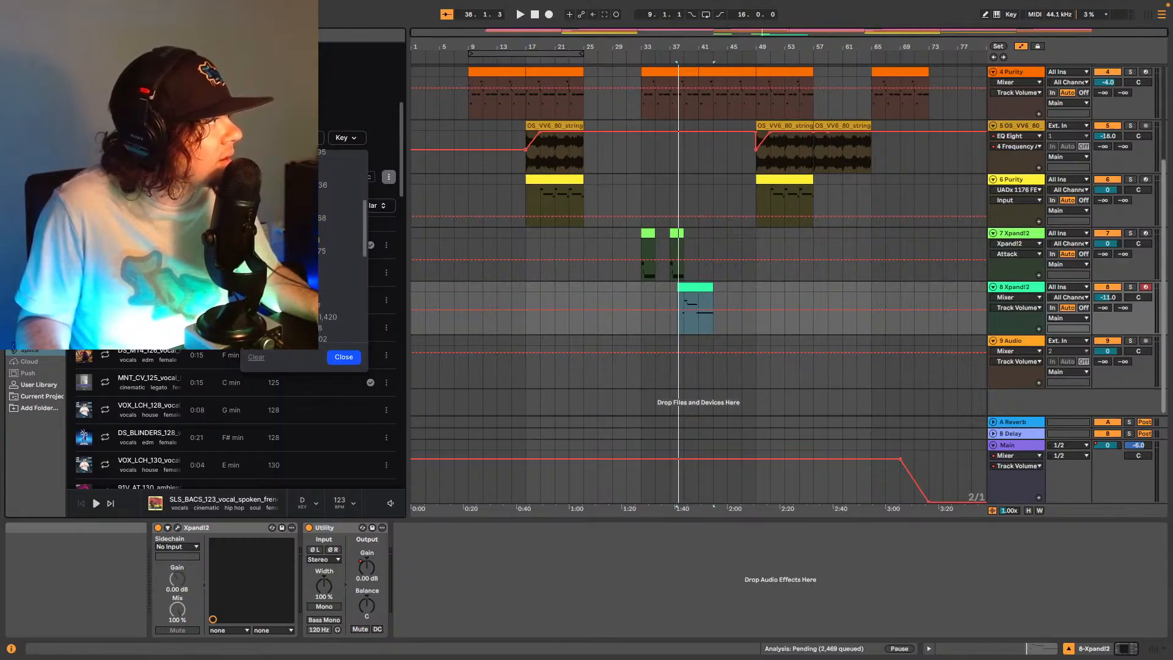
scroll(343, 244, "down", 6)
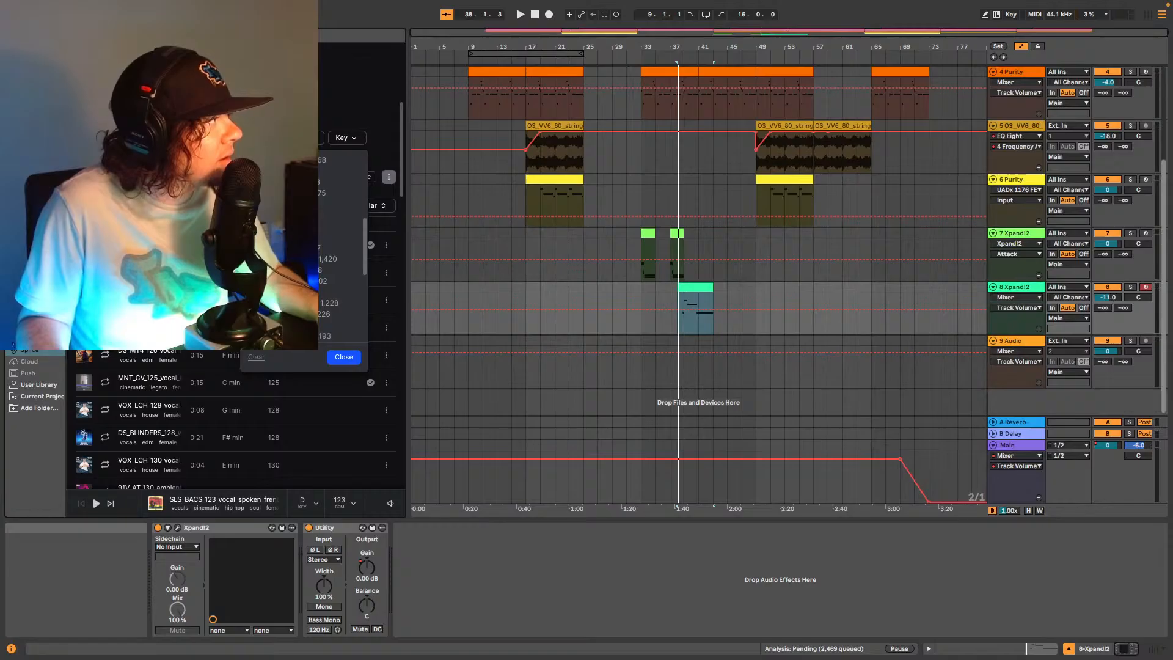
scroll(342, 244, "down", 3)
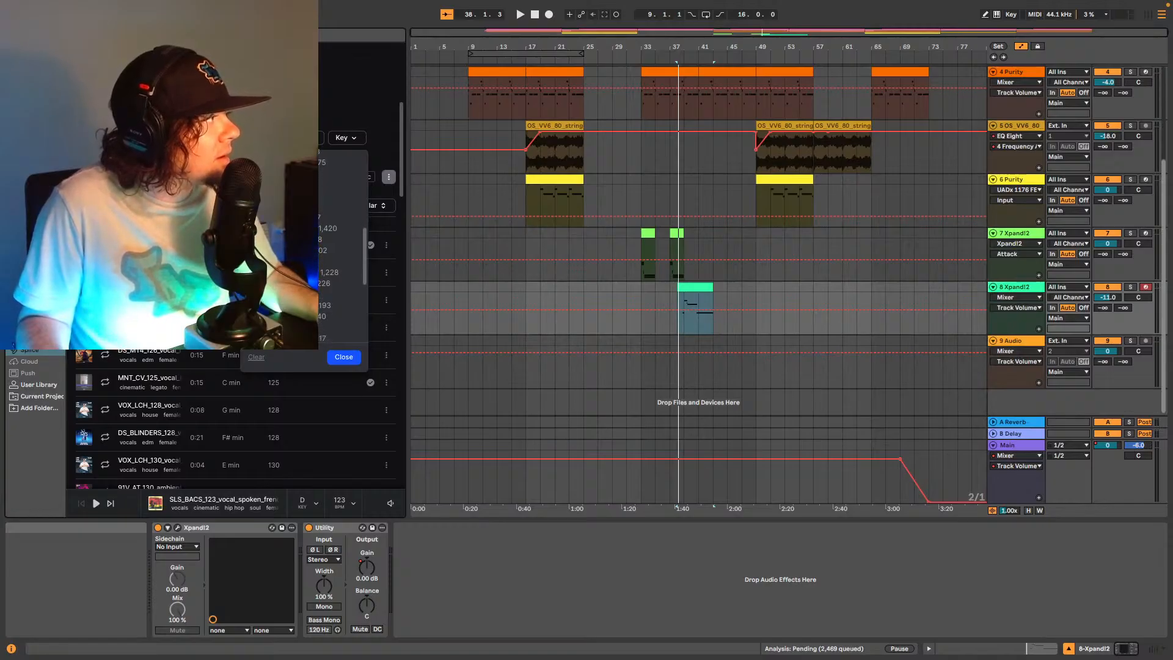
scroll(342, 244, "down", 7)
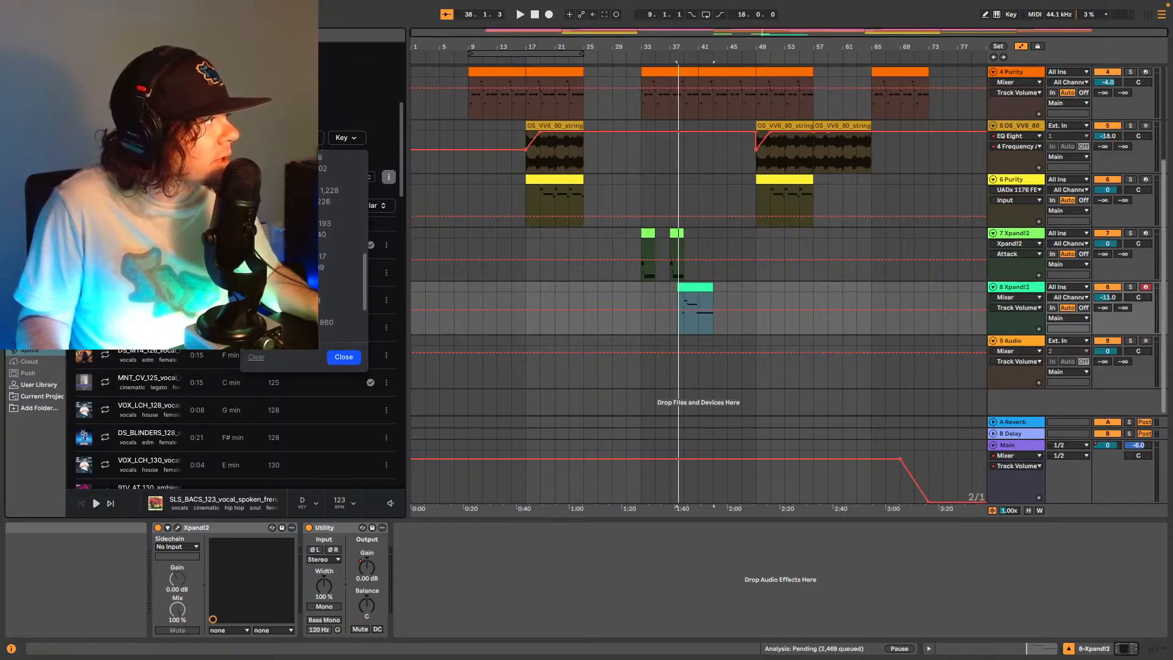
scroll(342, 244, "down", 1)
scroll(342, 245, "up", 1)
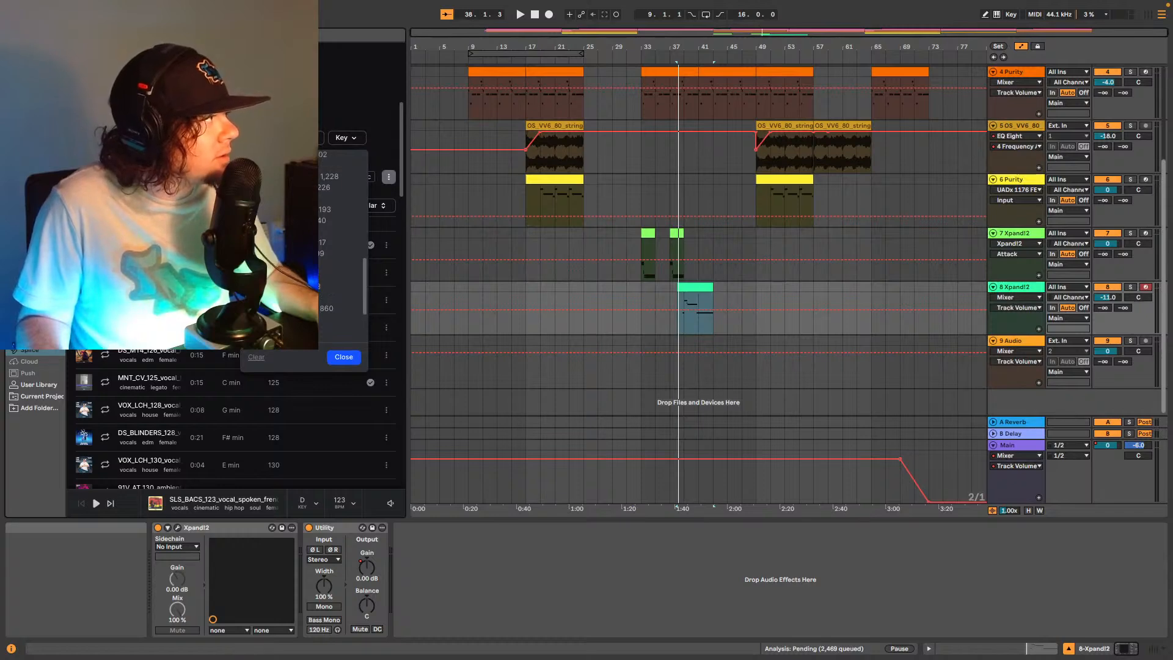
scroll(342, 245, "down", 1)
scroll(342, 244, "down", 2)
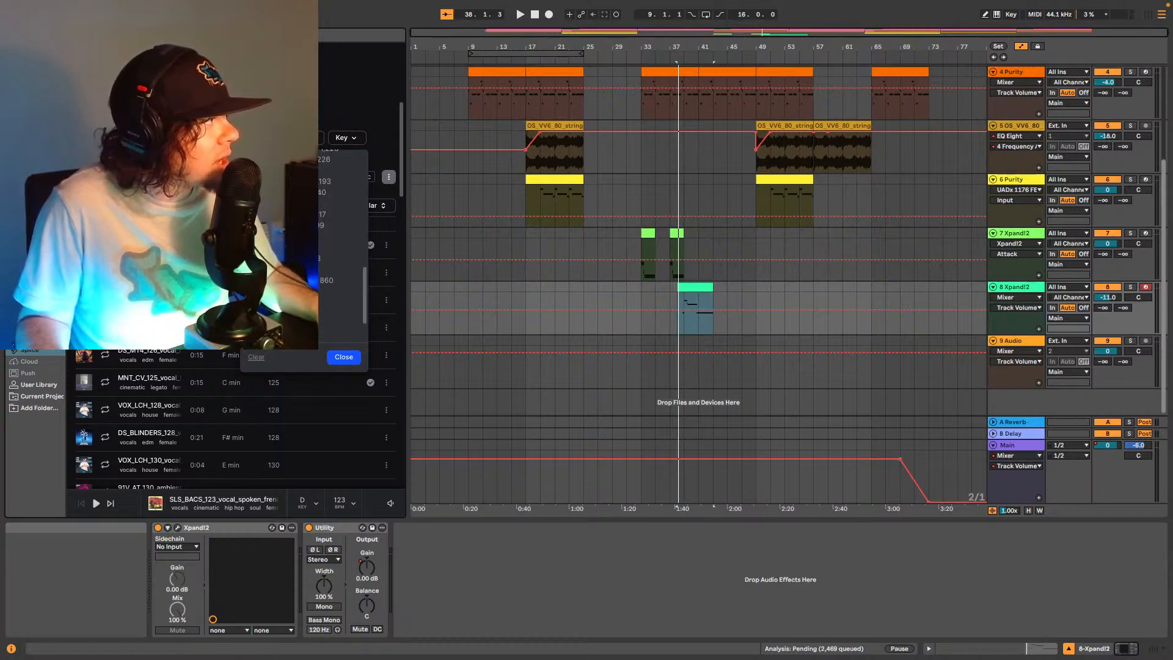
scroll(342, 244, "down", 1)
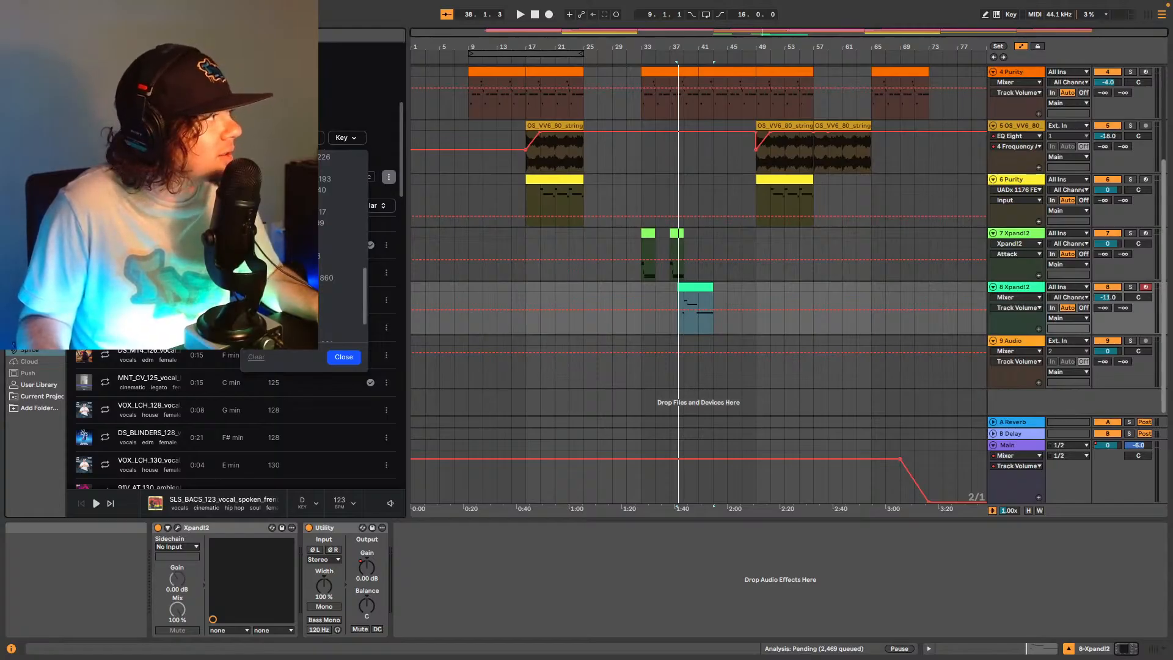
left_click(269, 300)
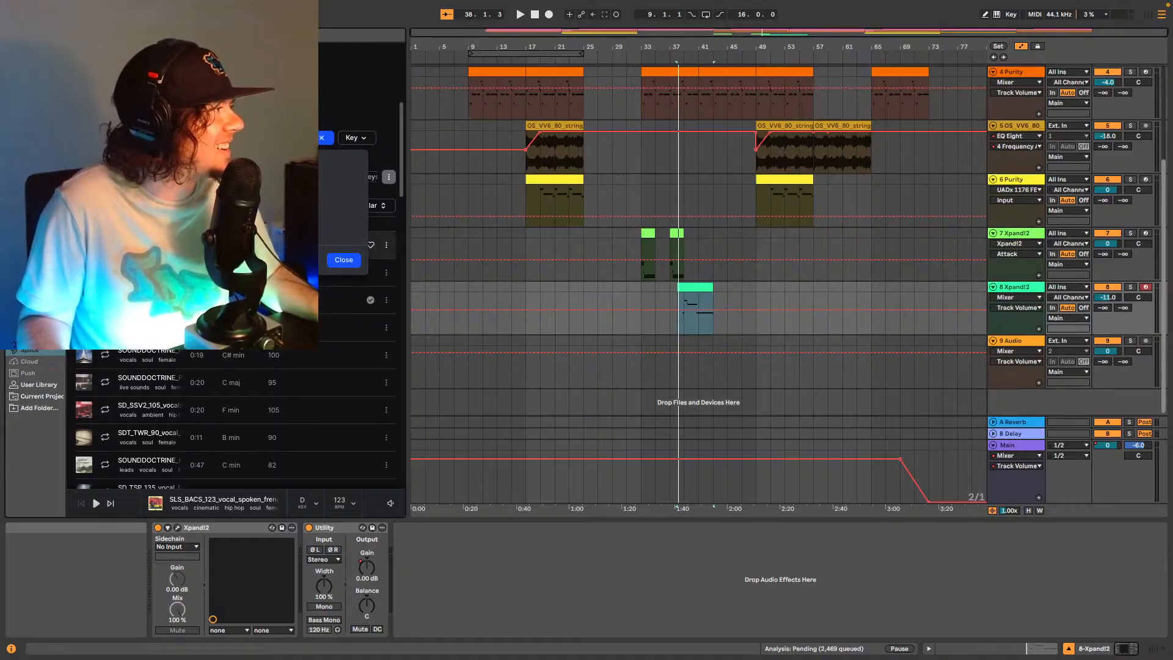
left_click(343, 260)
Audition the first soul vocals, from SOUNDDOCTRINE Convocation and the SDT_TSS_97 ensemble choir to NightService and Remembrance.
left_click(342, 244)
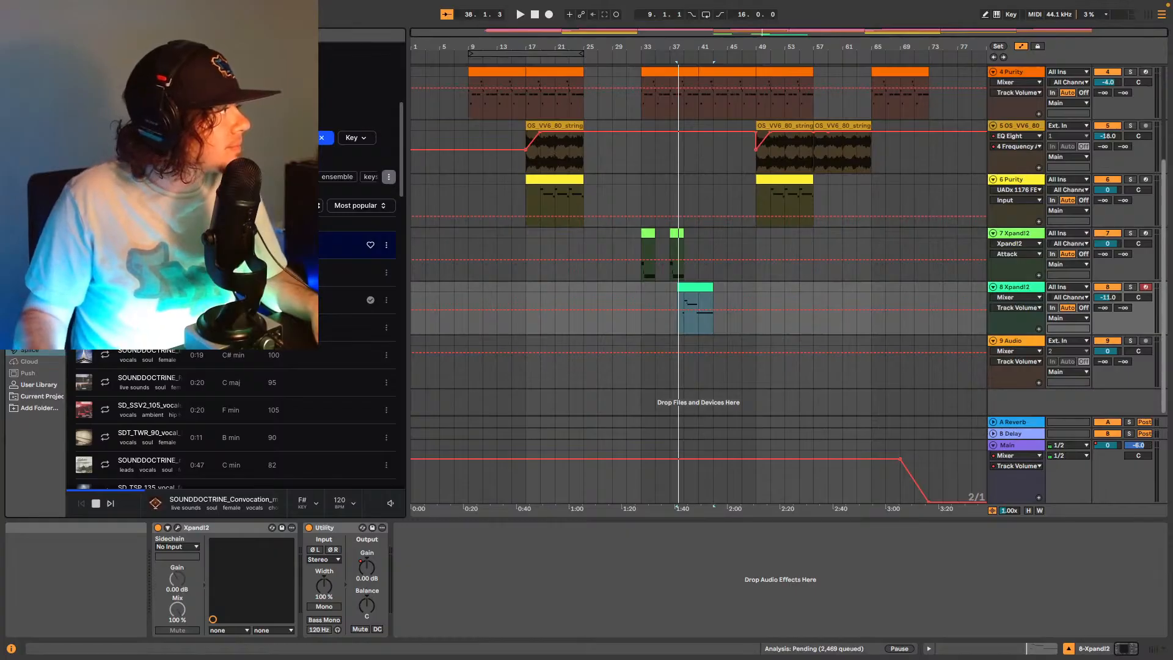
left_click(84, 272)
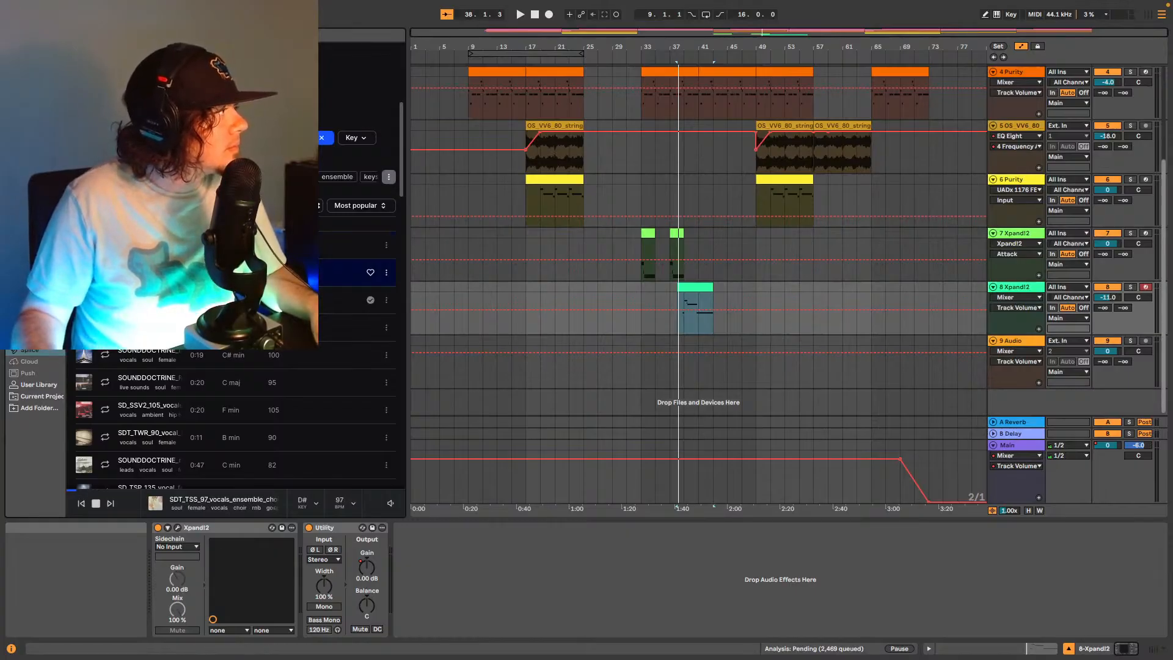
left_click(83, 300)
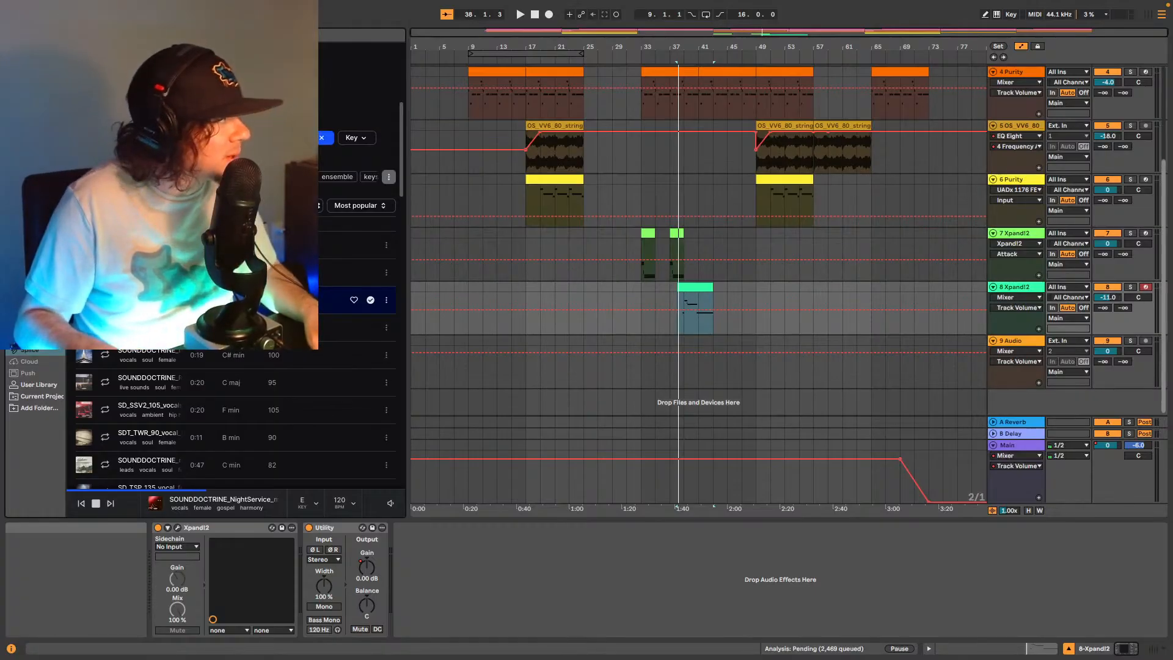
key("Down")
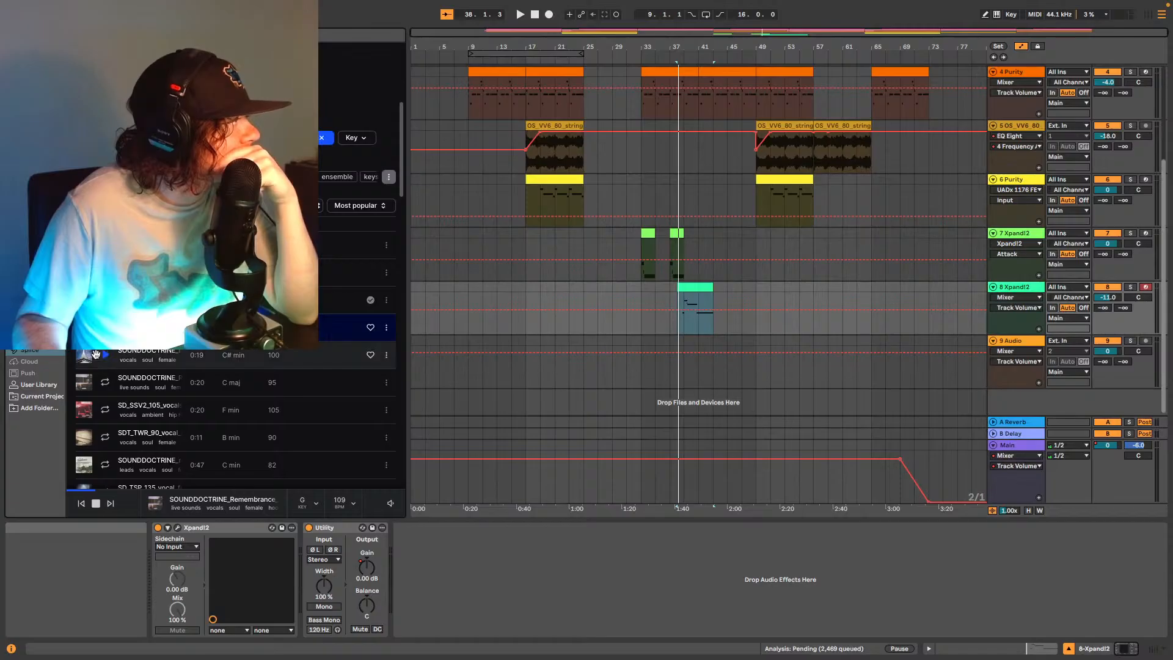
Audition the following soul vocals down to SDT_TWR_90, and replay the SD_SSV2_105 female ambient vocal.
key("Down")
left_click(105, 383)
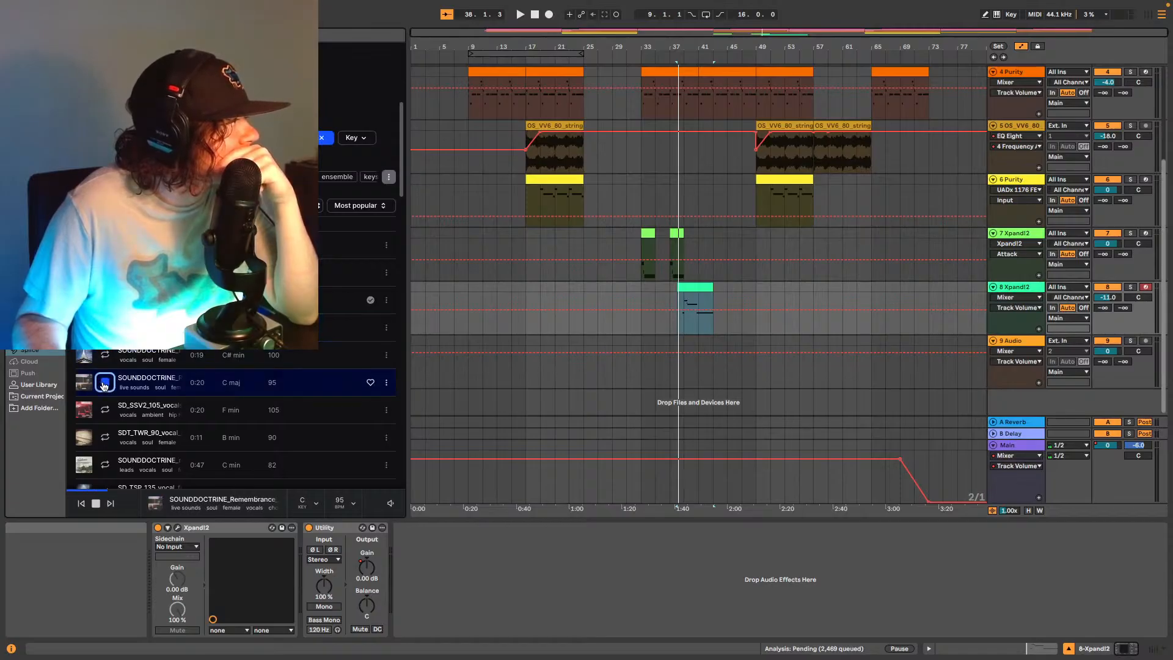
left_click(104, 413)
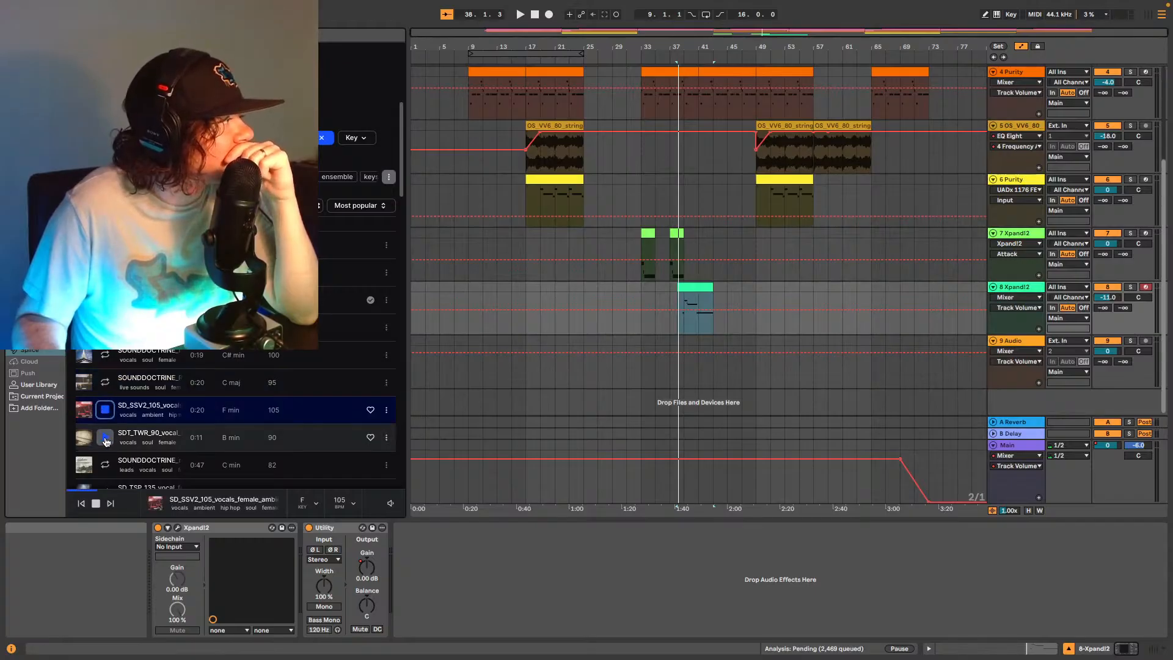
left_click(105, 438)
left_click(102, 413)
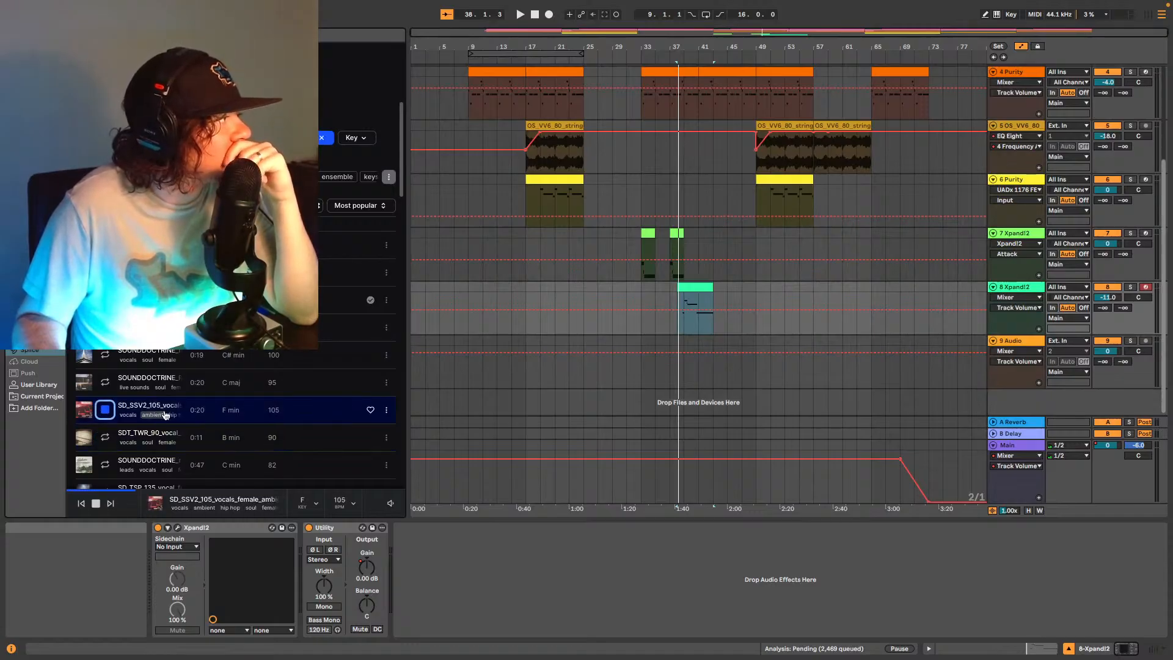
Transpose the Splice samples to the key of C#, using the sharp keys.
scroll(664, 270, "up", 5)
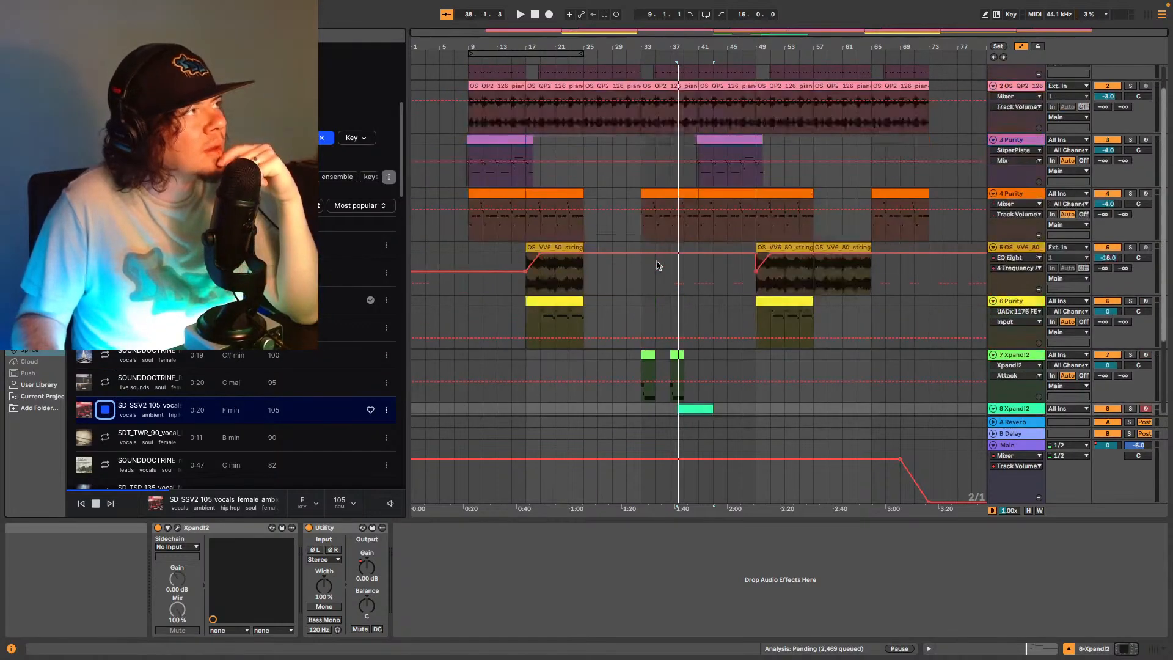
left_click(313, 502)
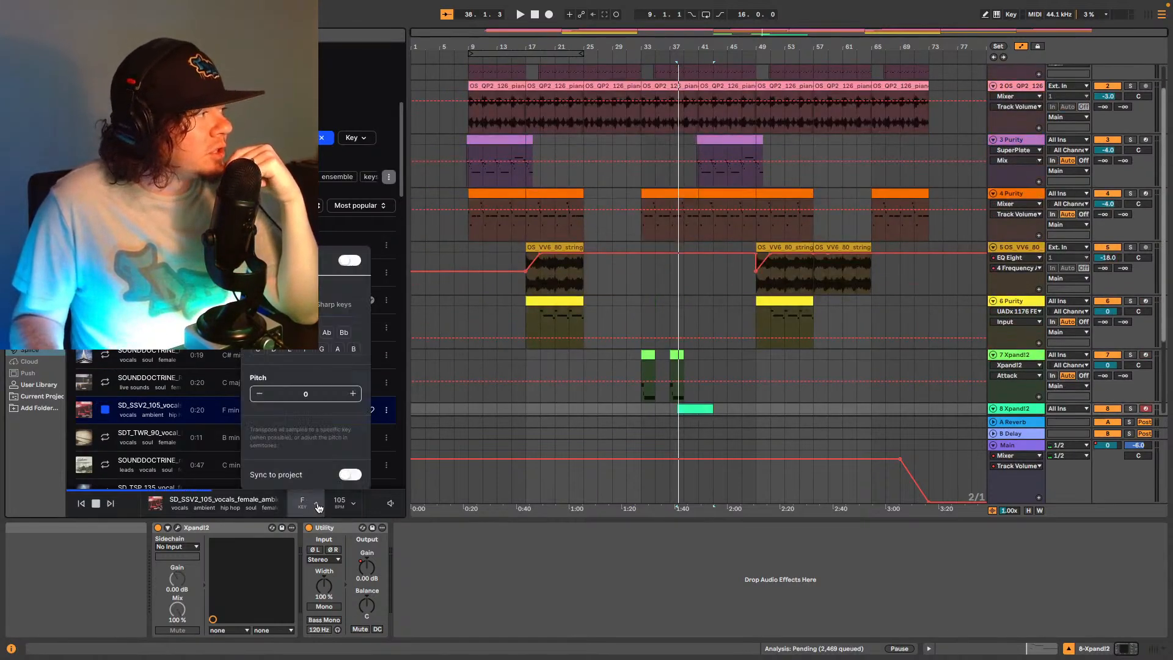
left_click(333, 307)
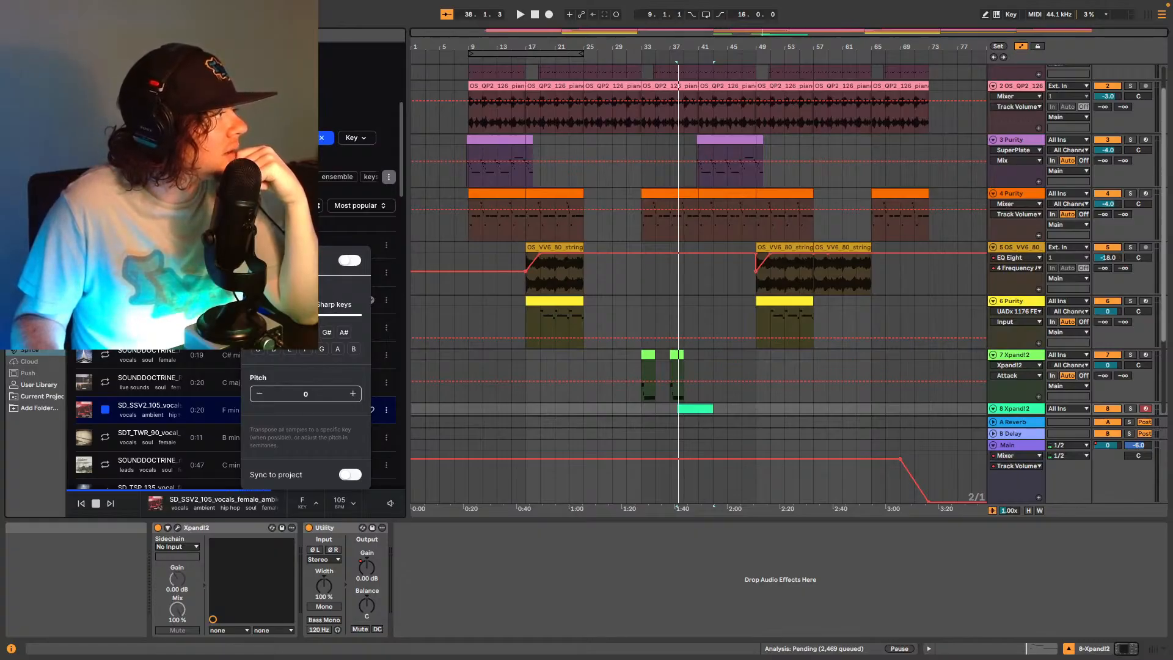
left_click(266, 333)
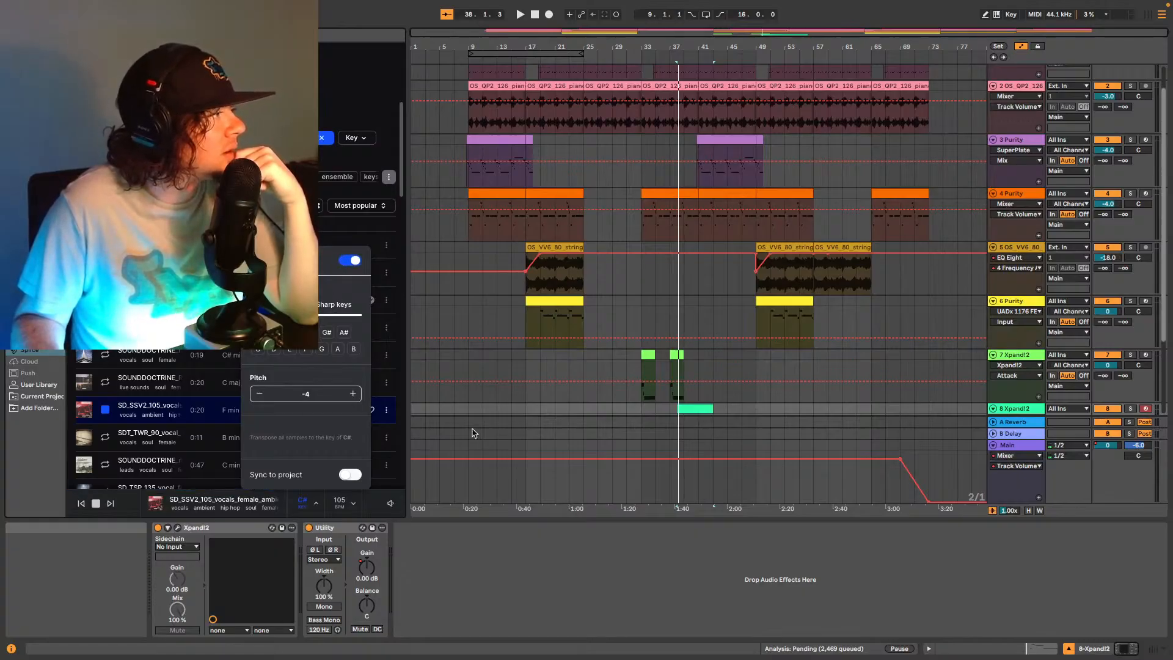
Play the arrangement from bar 25 and audition the transposed SD_SSV2_105 vocal over it.
scroll(611, 317, "down", 3)
scroll(649, 316, "down", 1)
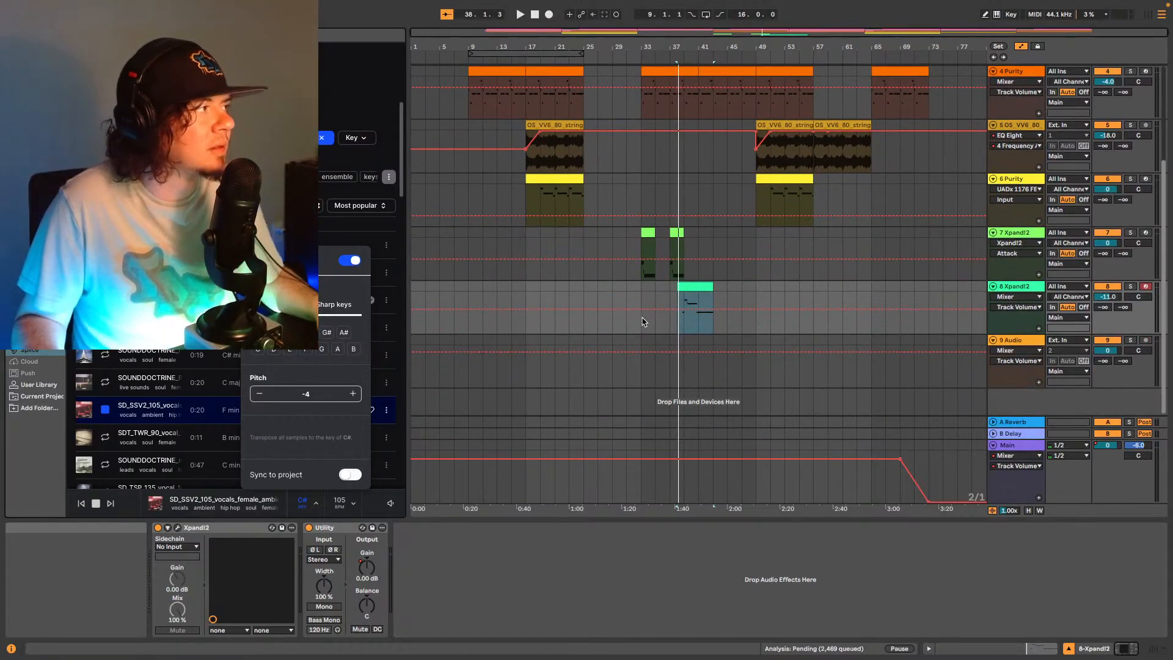
left_click(581, 373)
key("space")
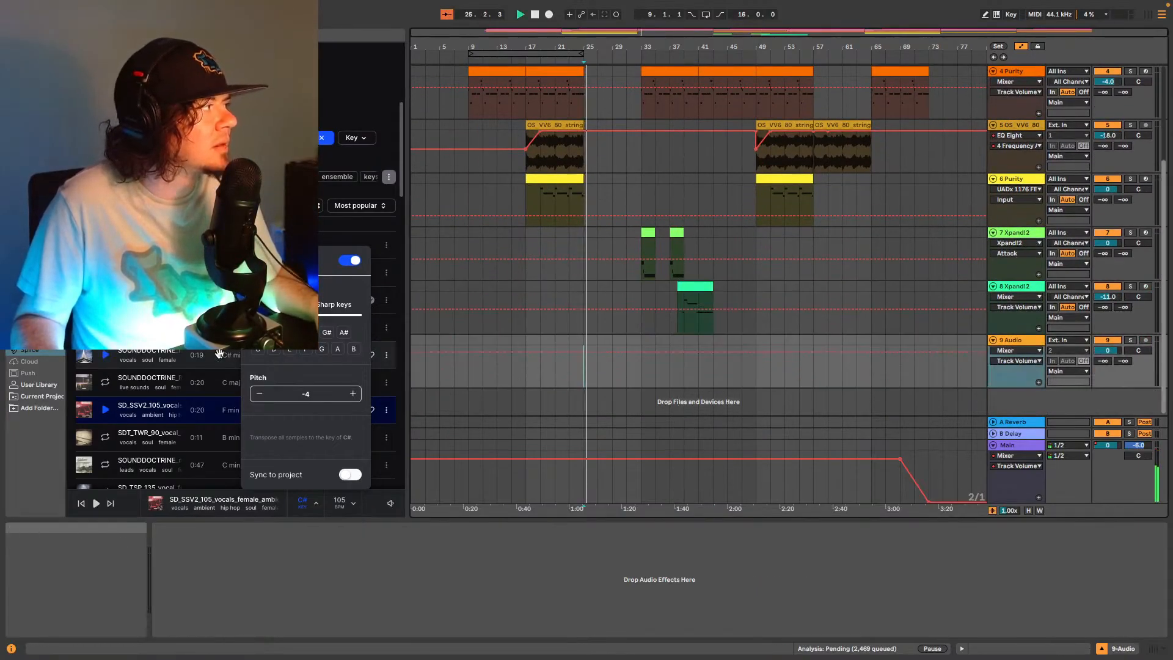
left_click(105, 413)
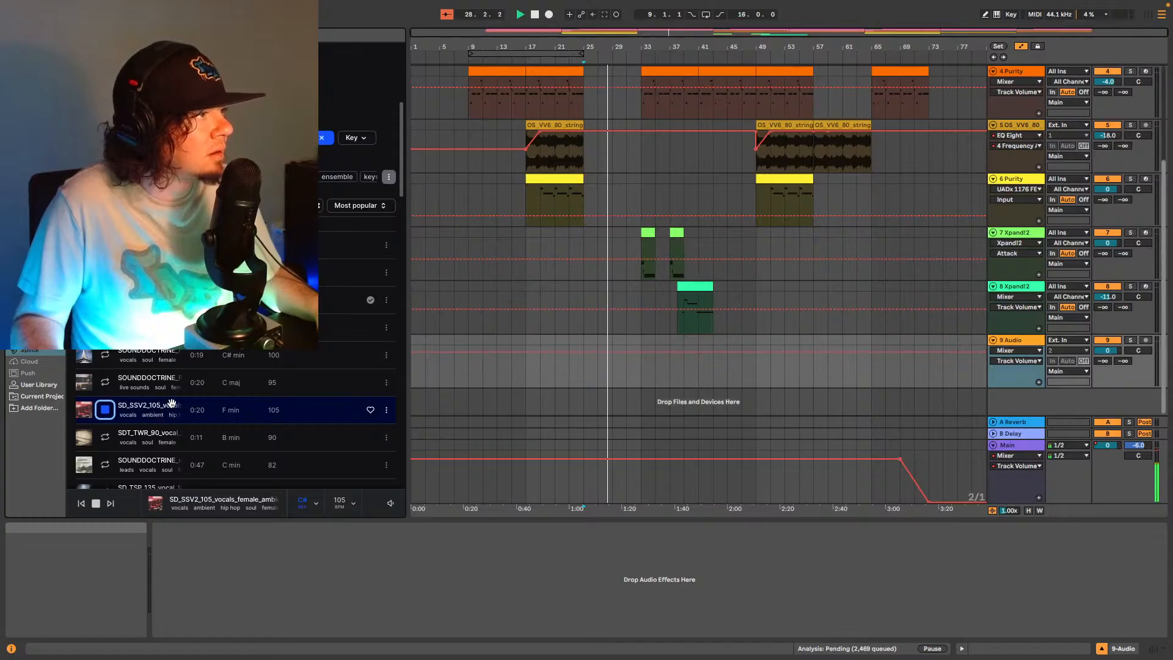
Change the Splice sample tempo and audition the SD_SSV2_105 vocal against the arrangement from bar 33.
left_click(340, 503)
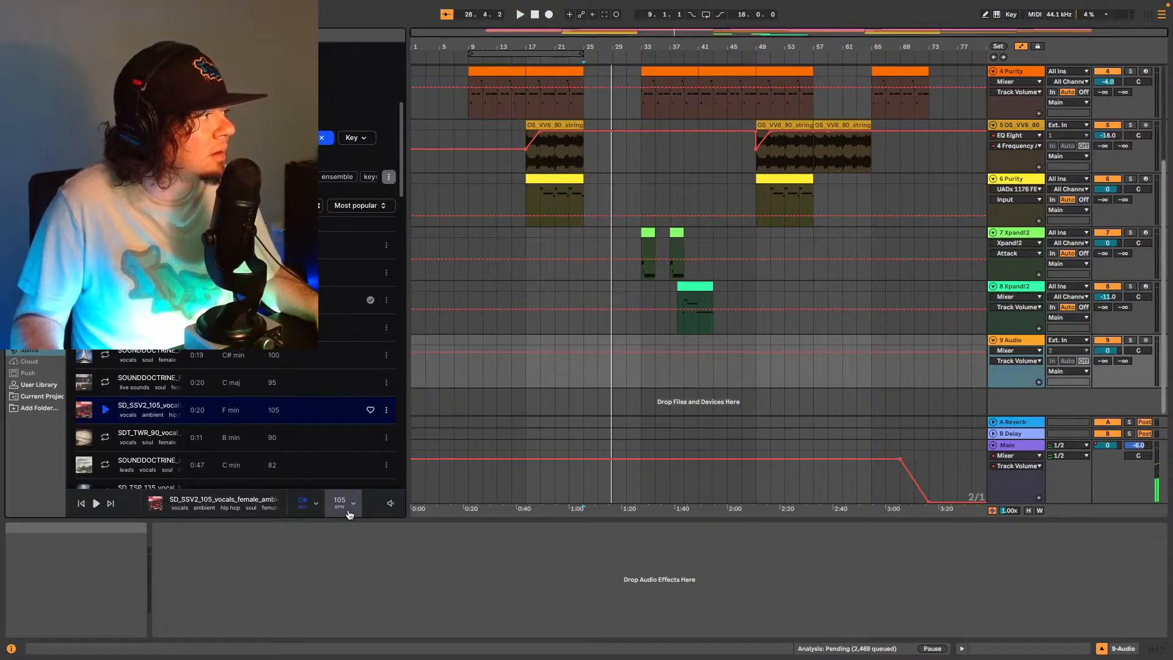
left_click(105, 409)
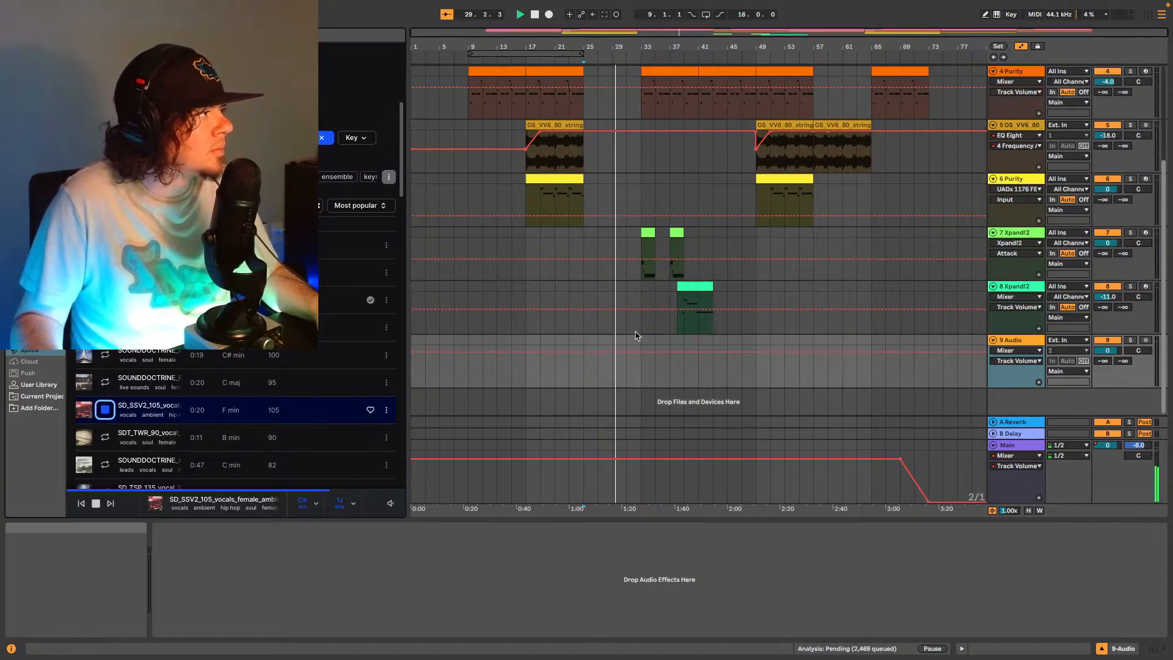
key("space")
left_click(642, 370)
left_click(105, 411)
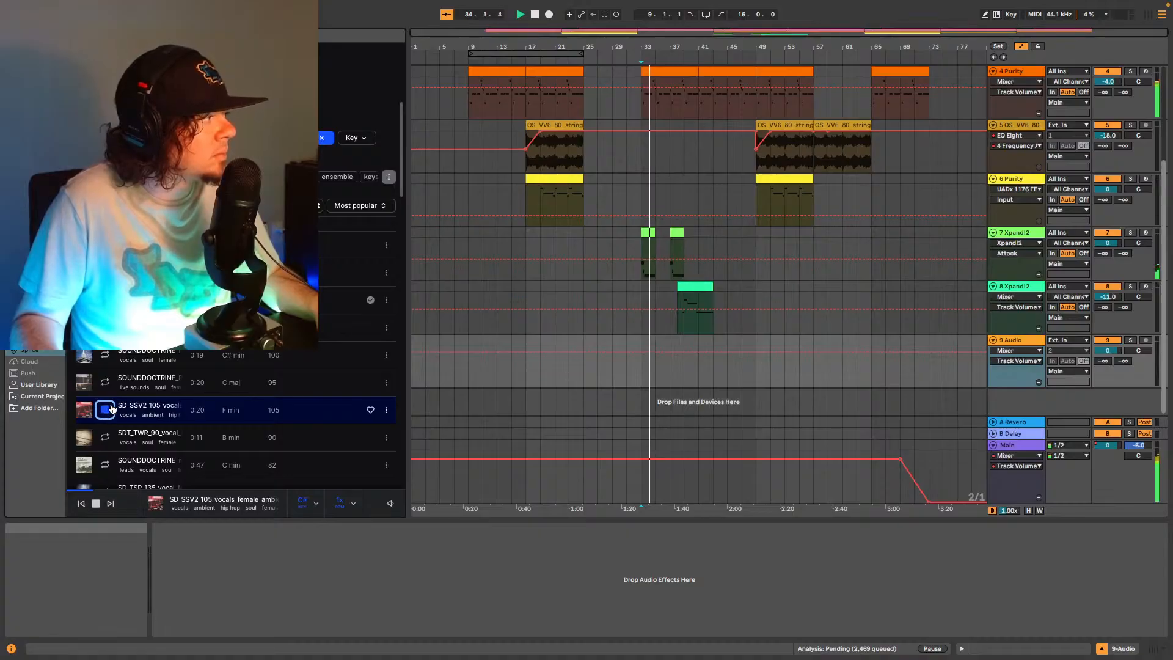
mouse_move(392, 503)
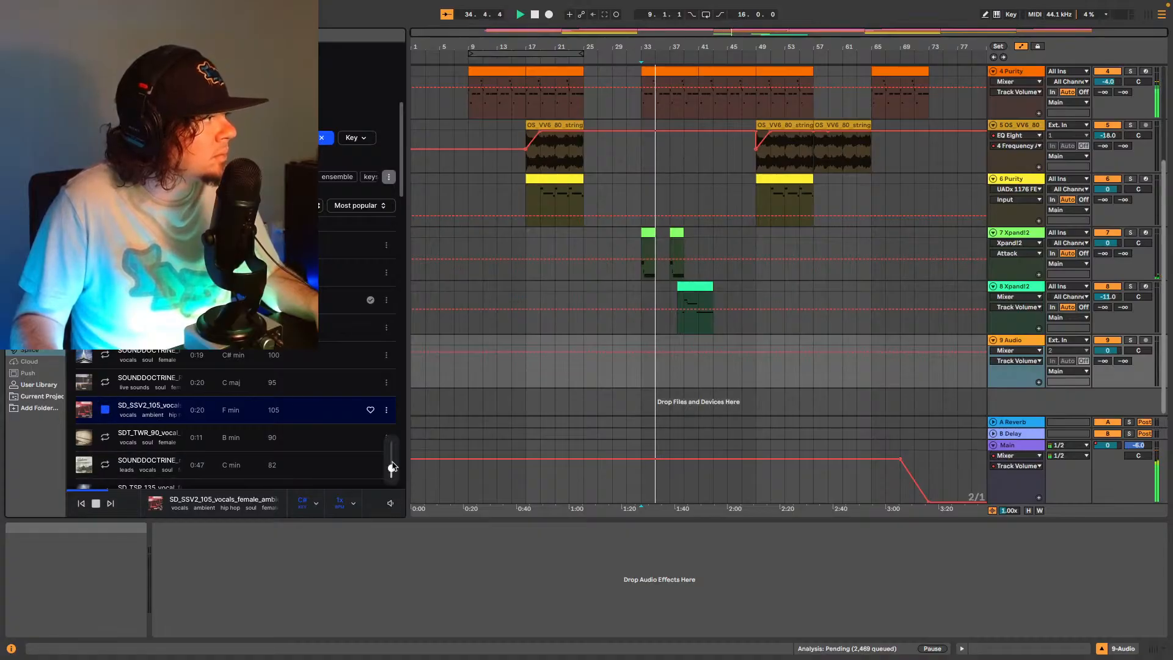
Stop the preview, place the SD_SSV2_105 female ambient vocal on the empty audio track at bar 25, and open its clip settings.
left_click_drag(392, 444, 392, 447)
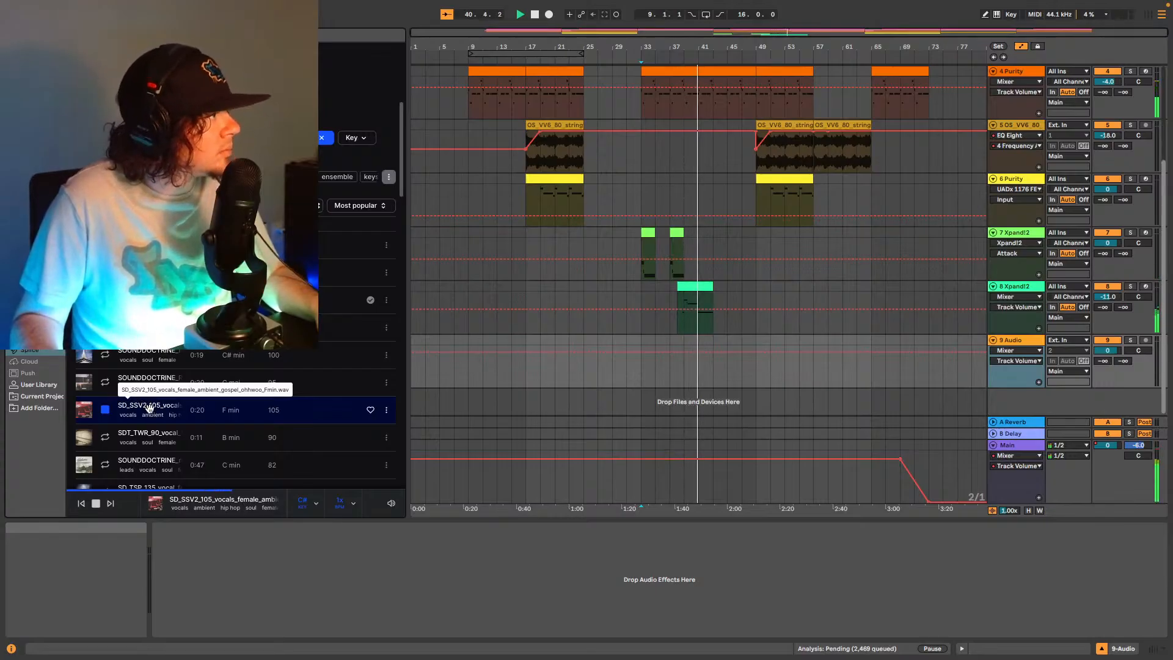
key("space")
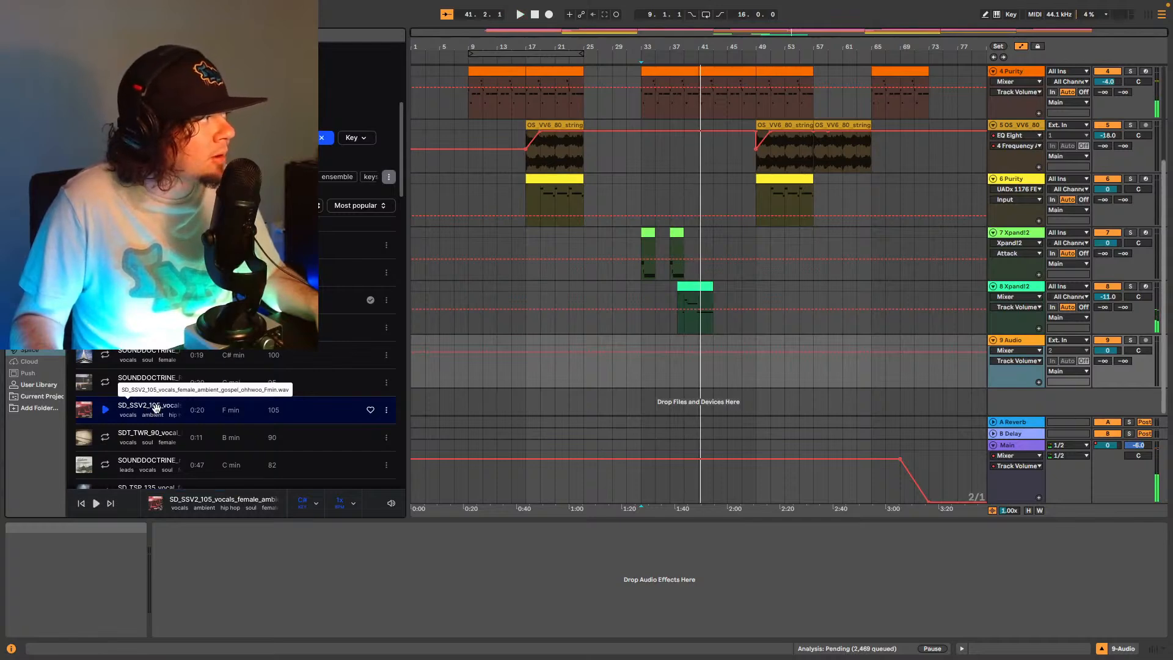
left_click_drag(156, 408, 583, 366)
left_click(925, 647)
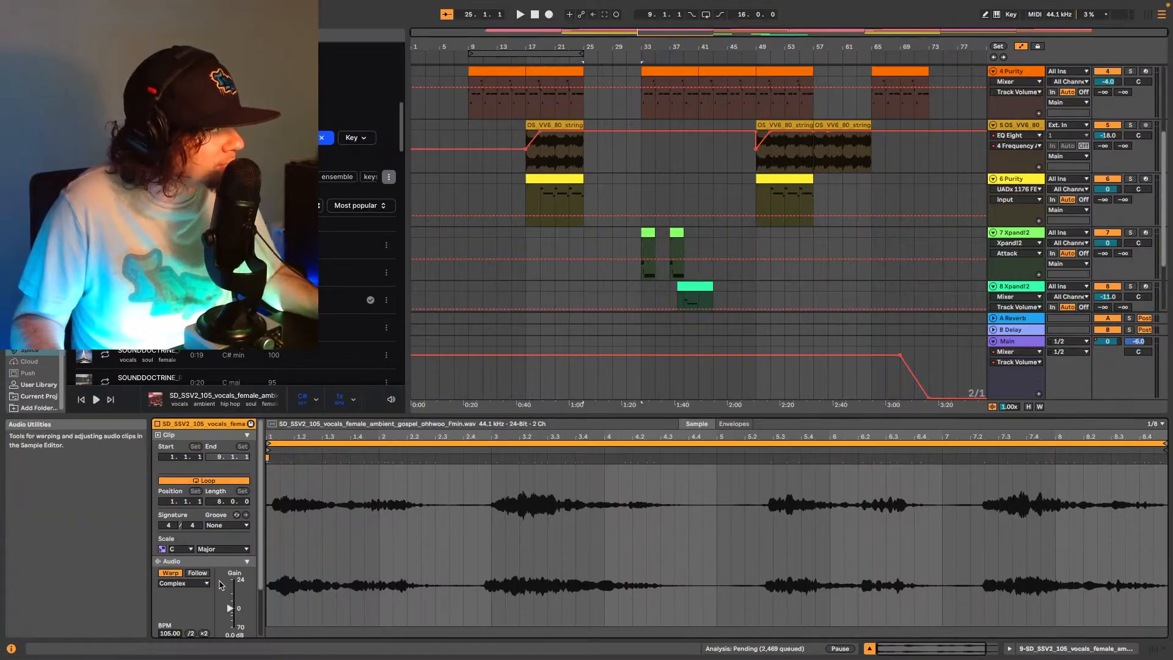
Set the vocal clip's warp mode to Complex Pro and listen to it in the arrangement from bar 25.
scroll(259, 597, "down", 3)
scroll(229, 569, "down", 1)
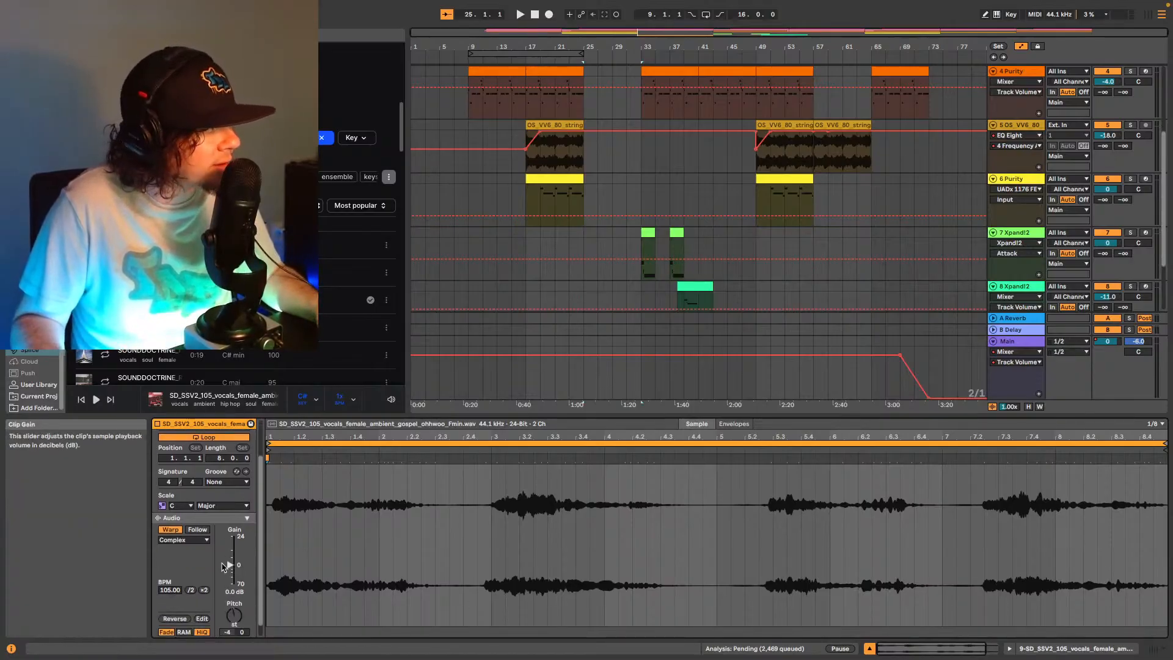
left_click(196, 535)
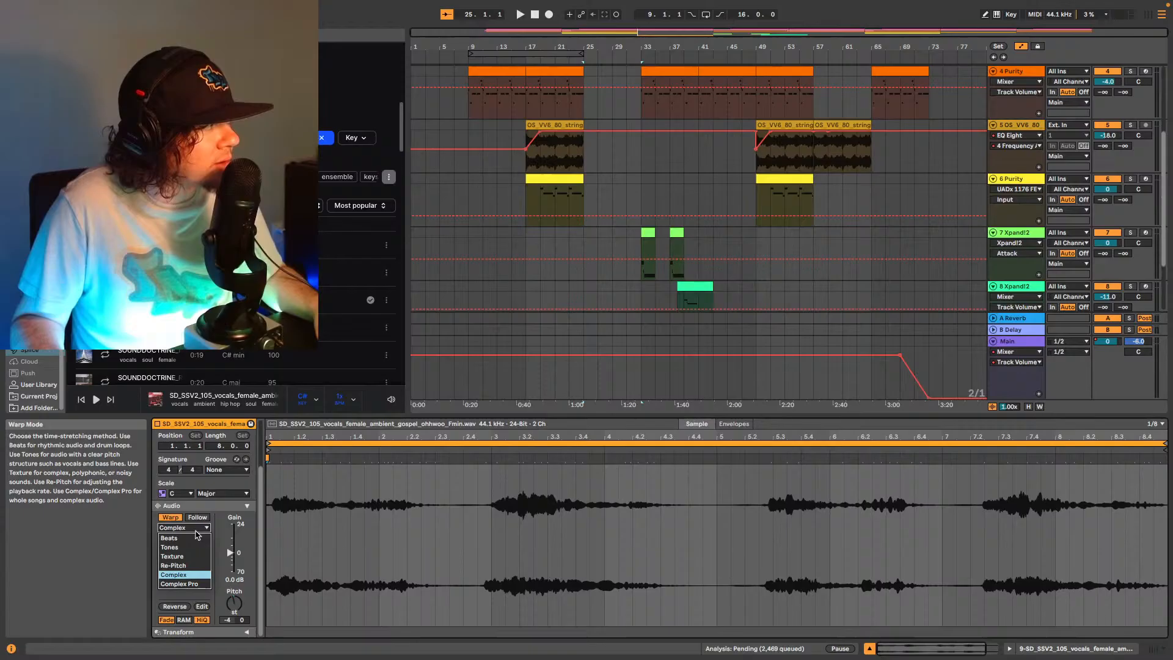
left_click(194, 585)
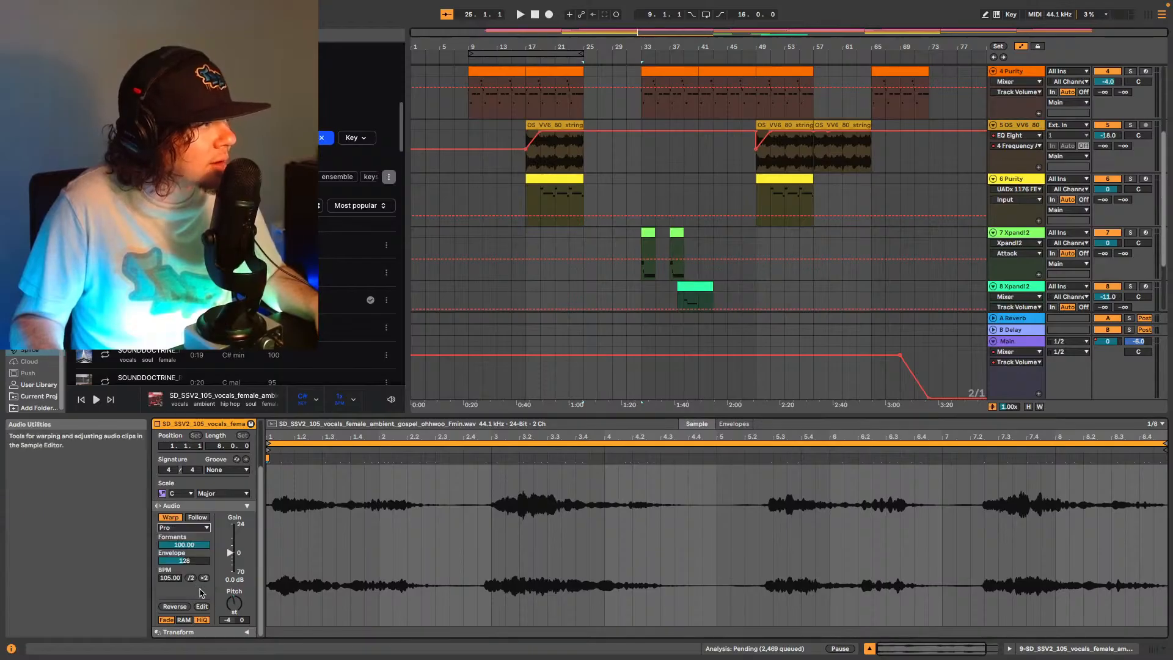
scroll(598, 265, "down", 2)
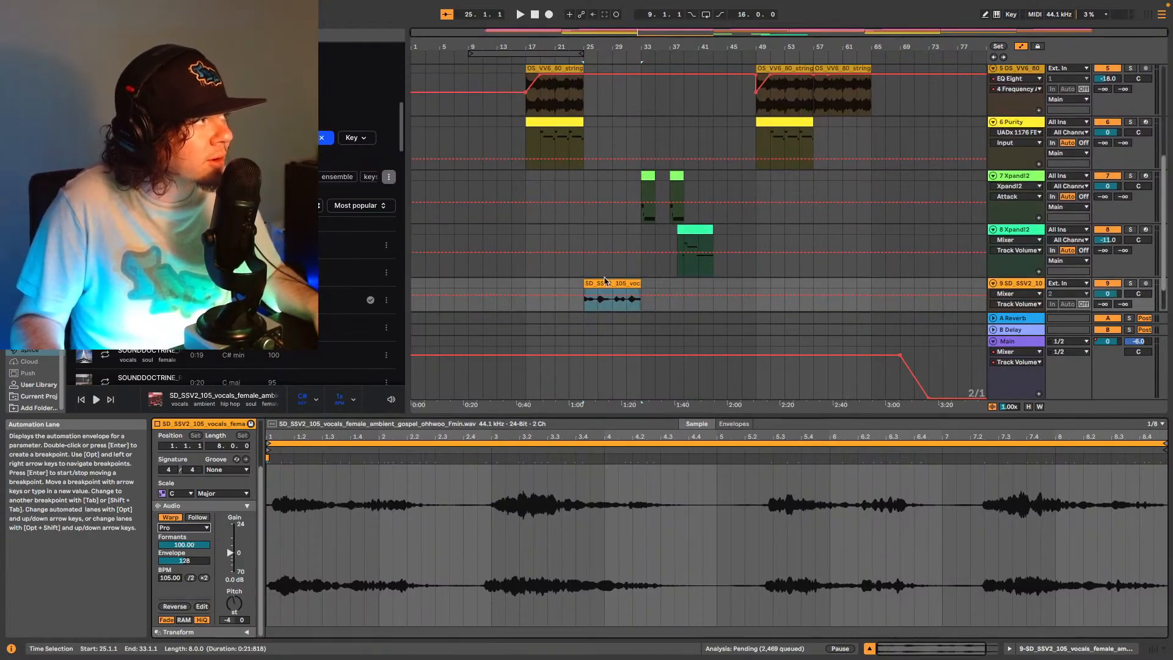
key("space")
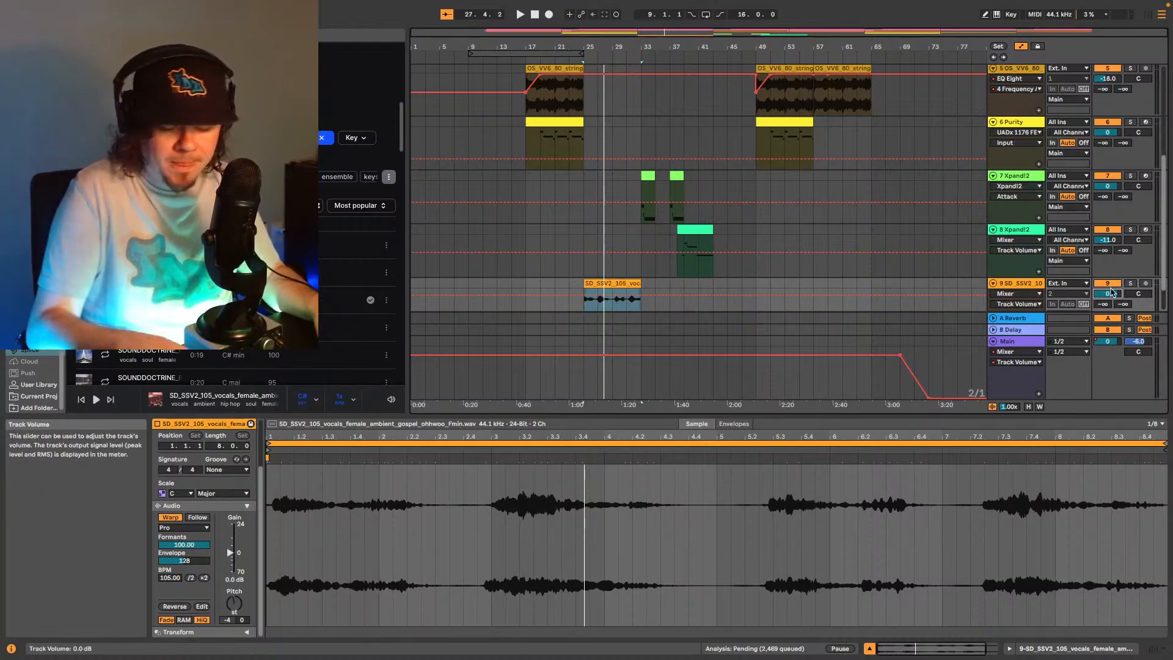
Lower the vocal track's volume to -9 dB while playing the clip from bar 25.
type("-7")
key("Return")
key("space")
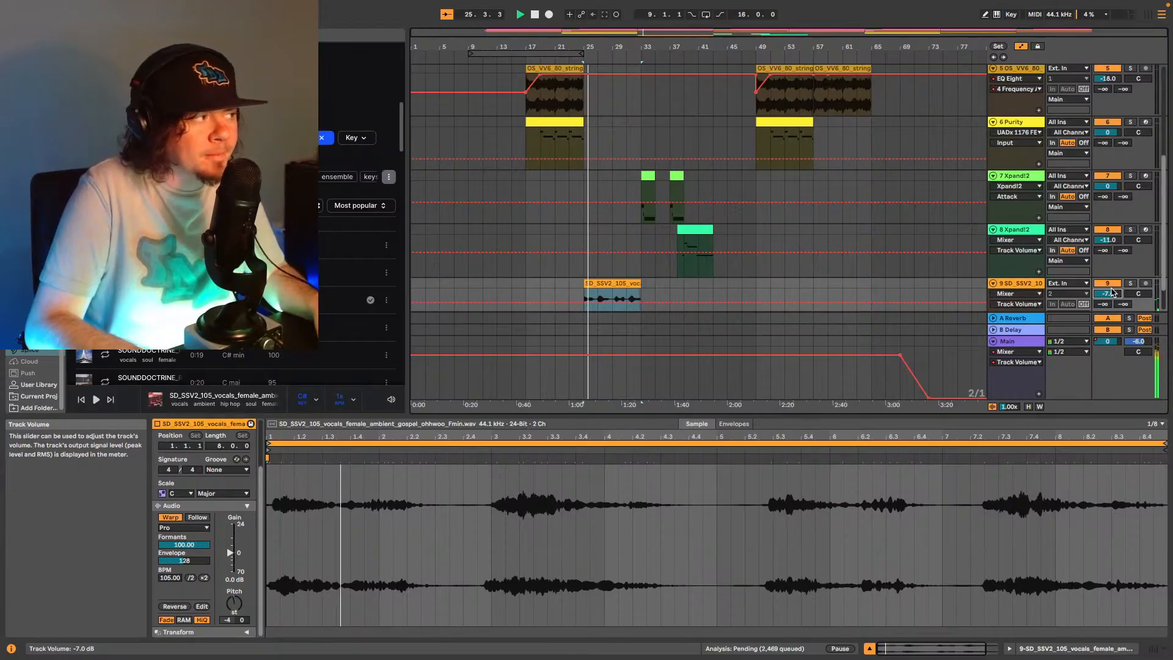
key("Down")
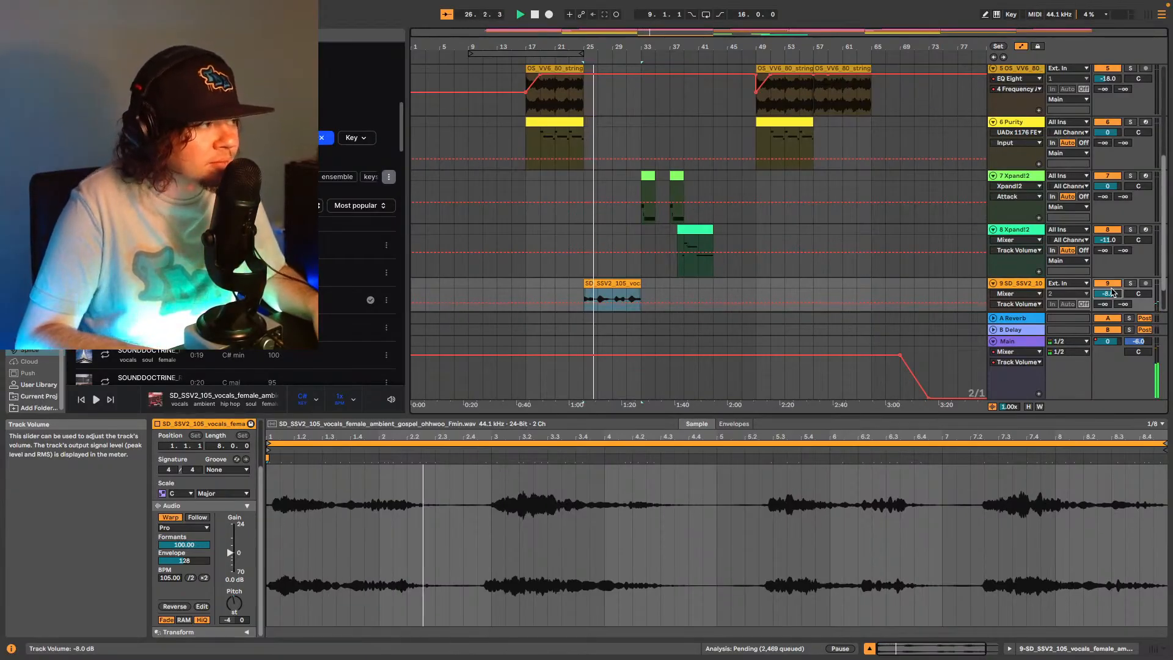
key("Down")
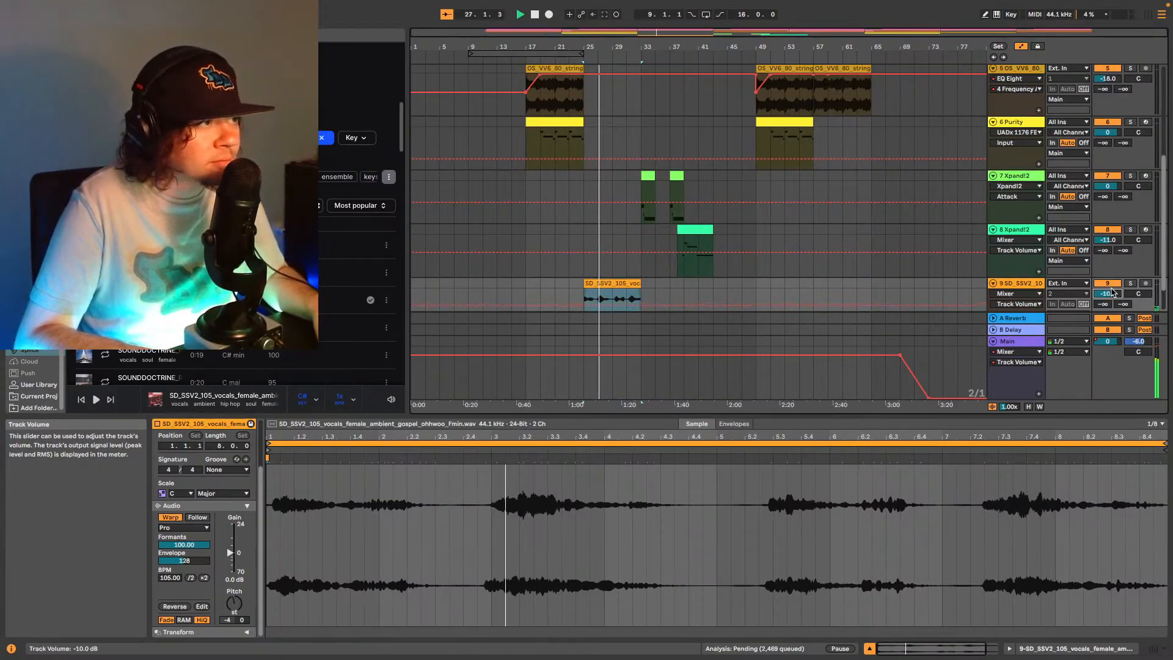
key("Up")
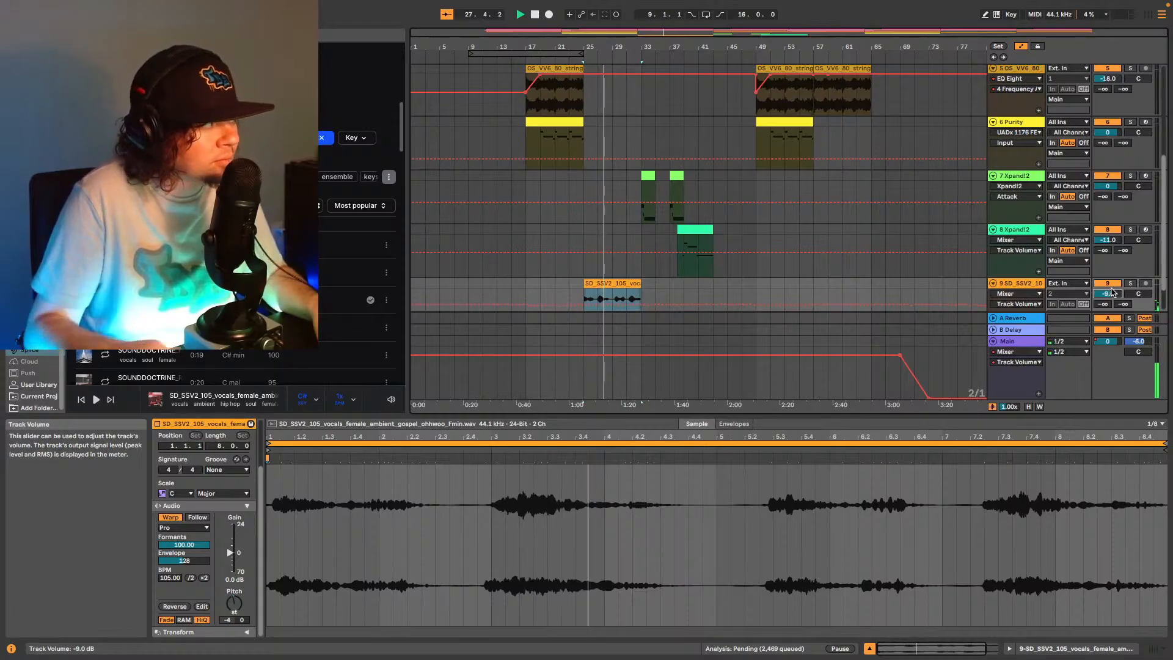
Set the vocal clip's warp mode to Complex while it plays.
left_click(176, 527)
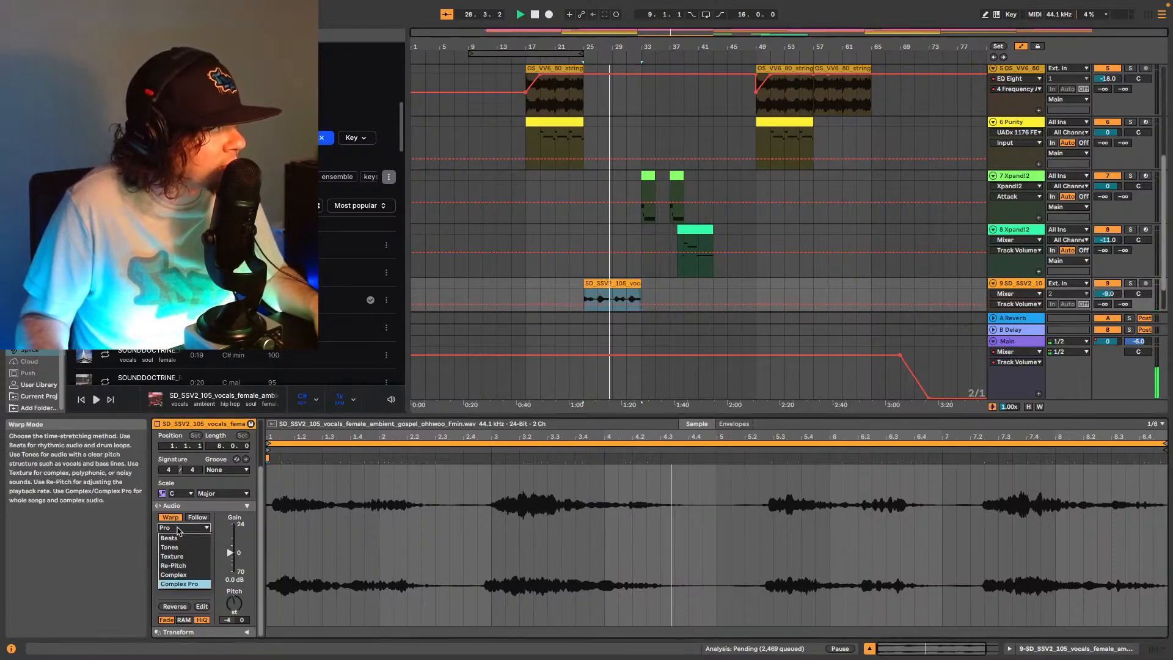
left_click(194, 576)
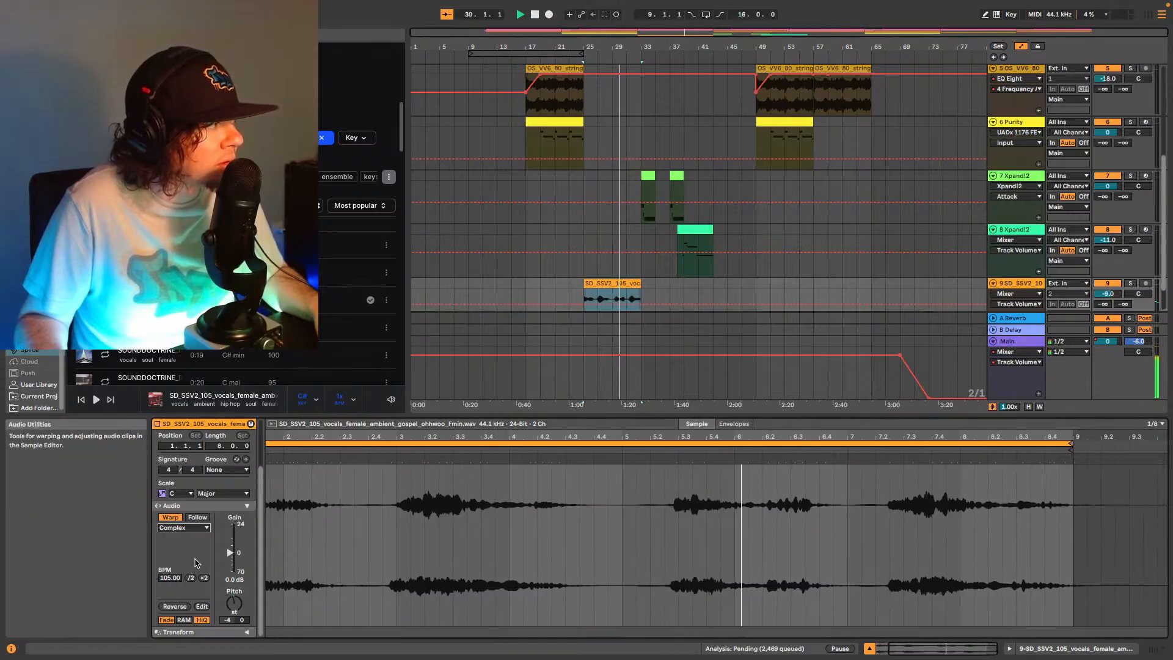
scroll(702, 198, "down", 1)
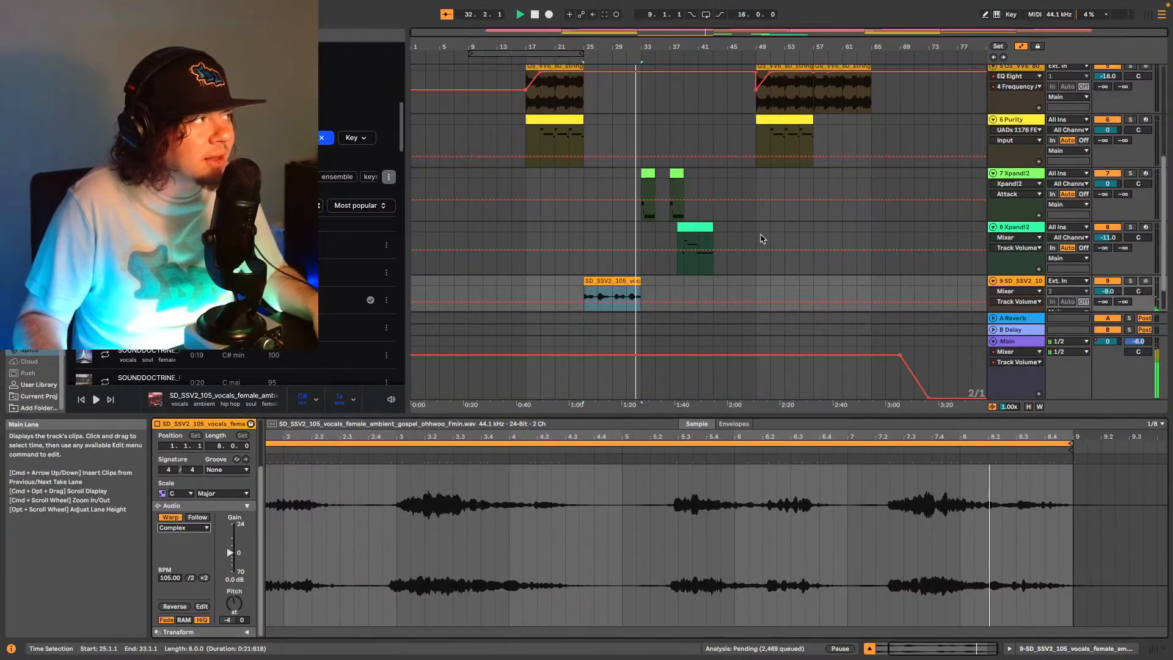
Move the vocal clip from bar 25 to bar 33 and play it with the beat.
scroll(762, 238, "down", 2)
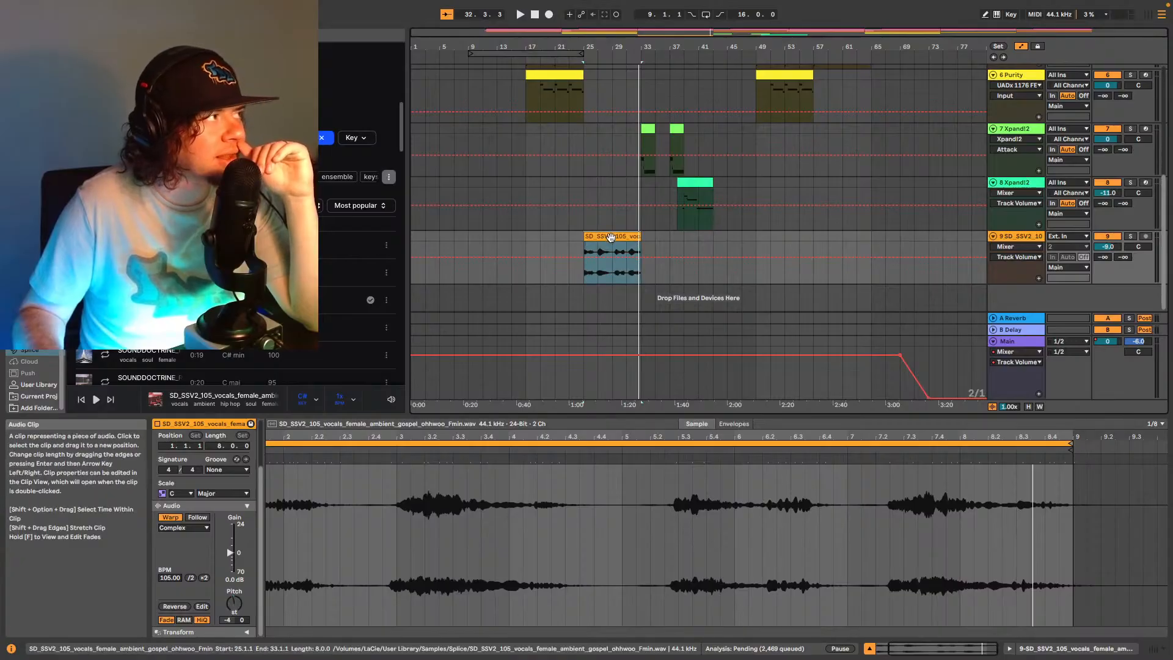
left_click_drag(610, 237, 666, 247)
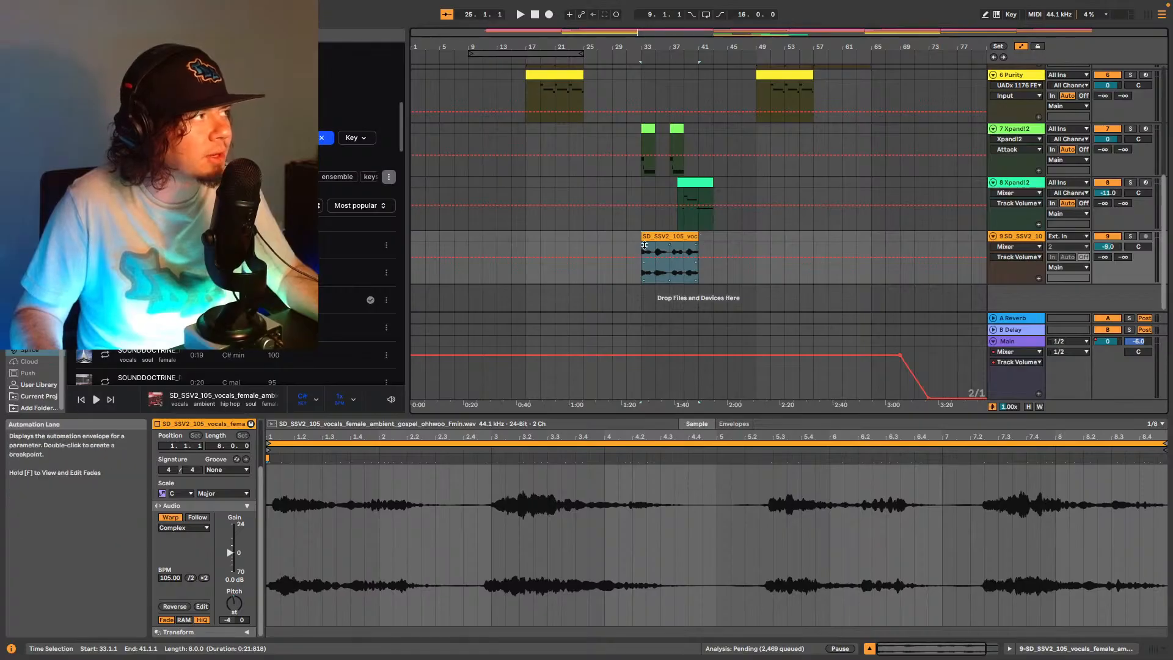
key("space")
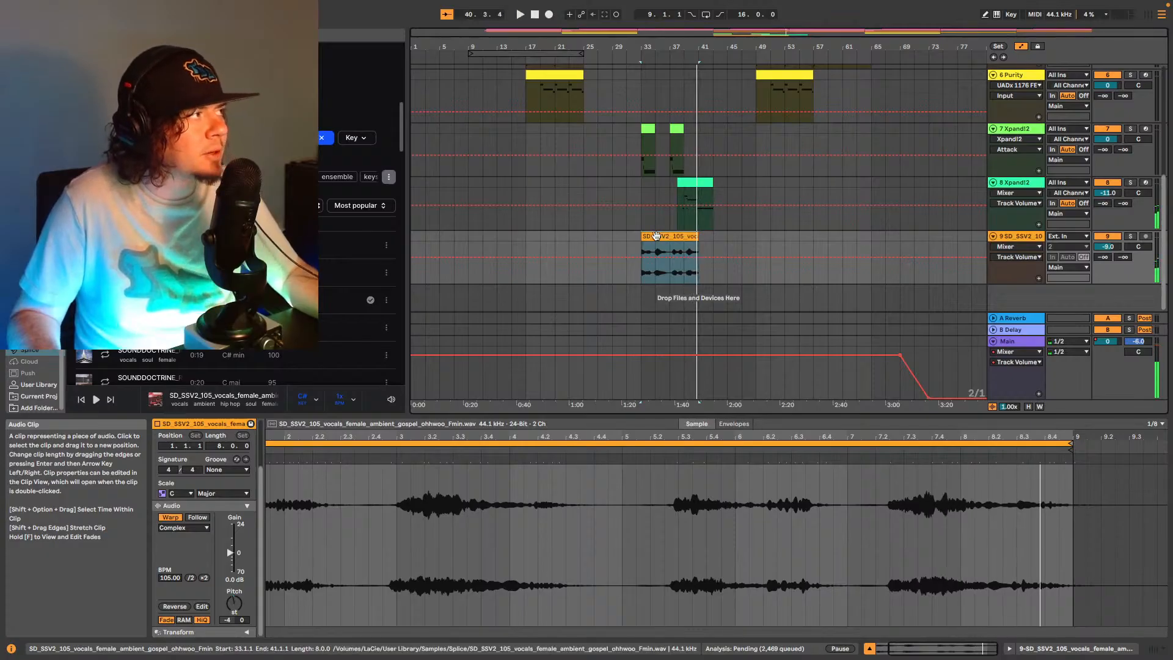
key("space")
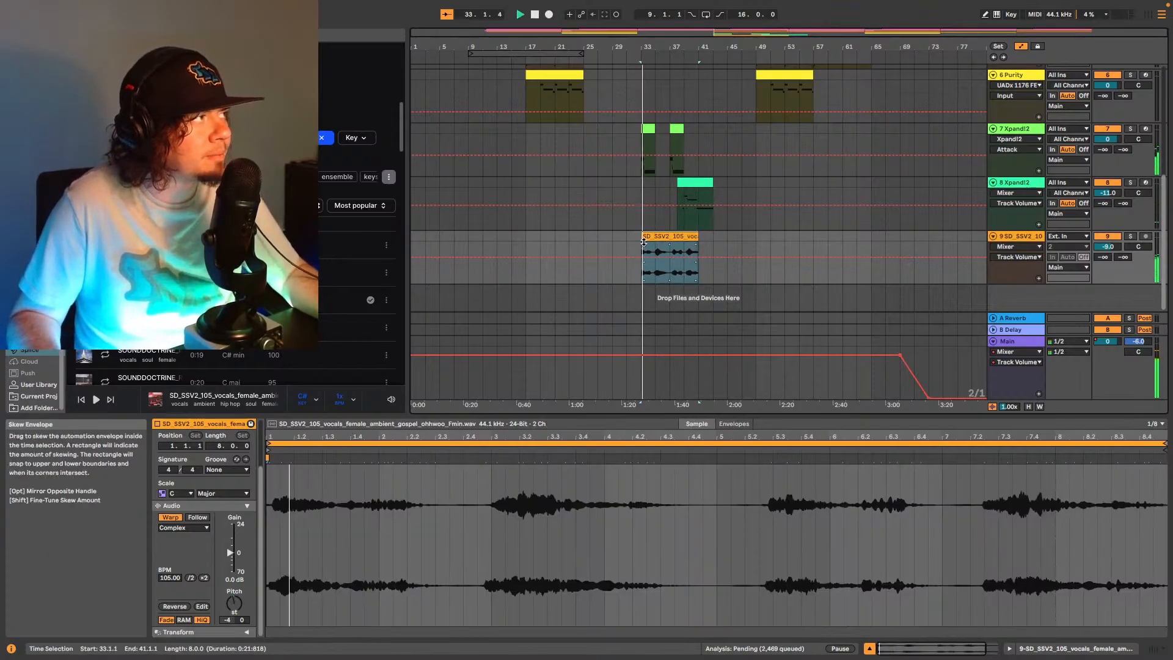
Trim the start of the vocal clip to bar 35 and play the arrangement from bar 33.
left_click_drag(643, 242, 655, 241)
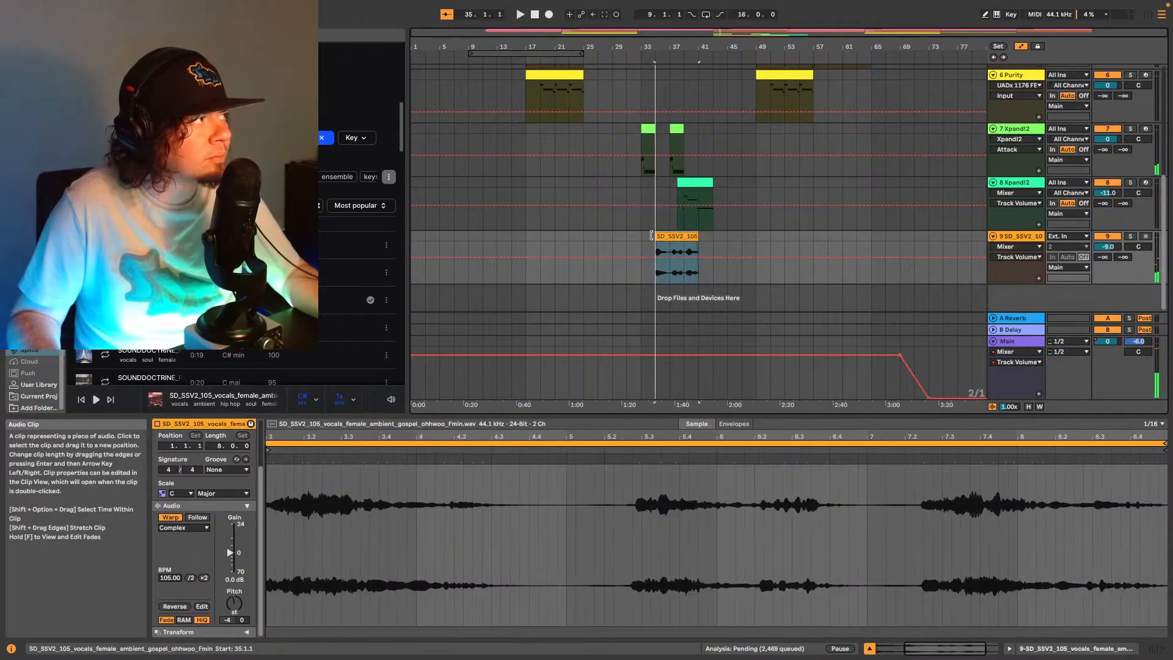
key("space")
left_click(640, 247)
key("space")
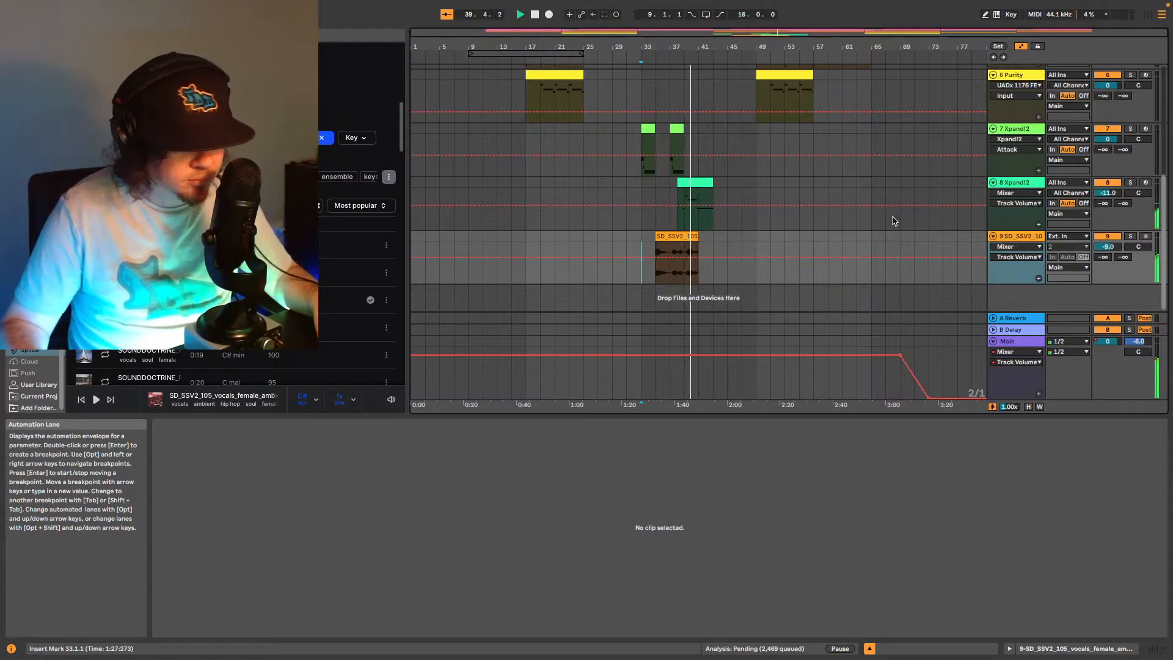
Listen to the arrangement from bar 39 onward and examine which tracks play after the vocal, including the second Purity clip on track 3.
scroll(708, 218, "up", 10)
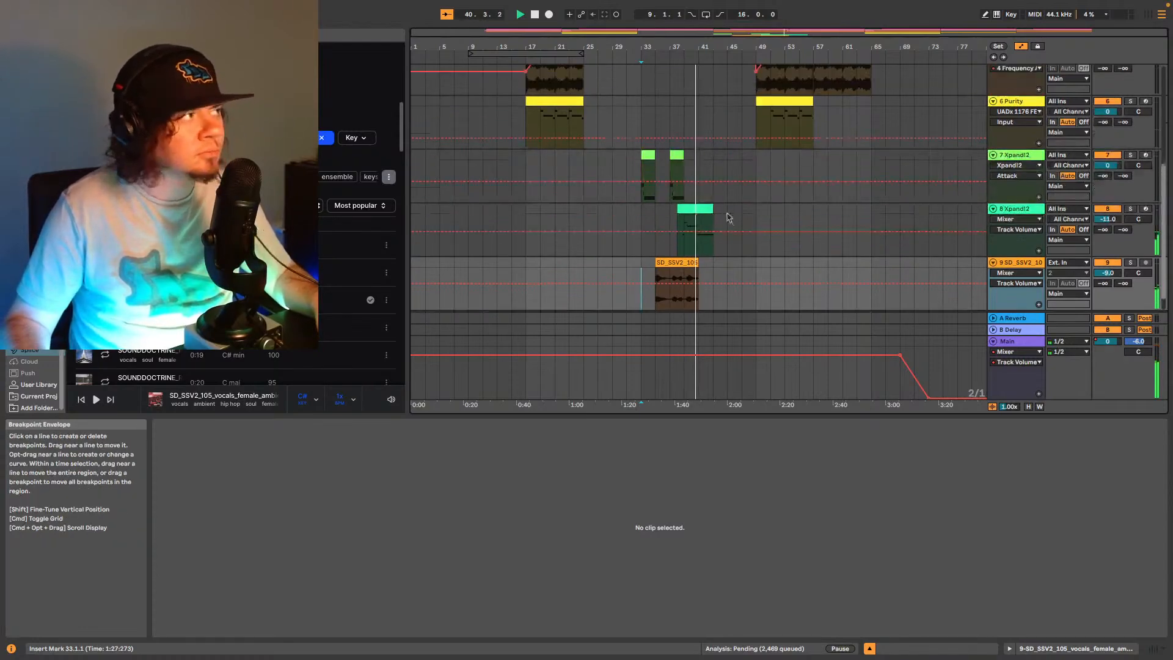
scroll(744, 204, "down", 2)
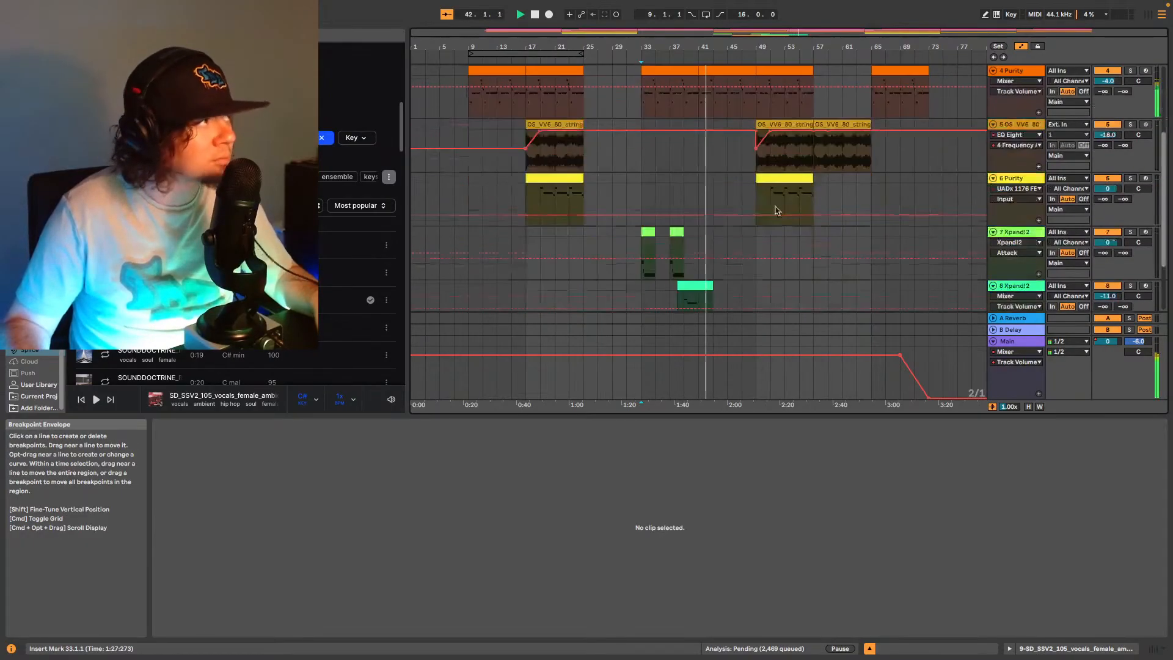
scroll(775, 209, "down", 9)
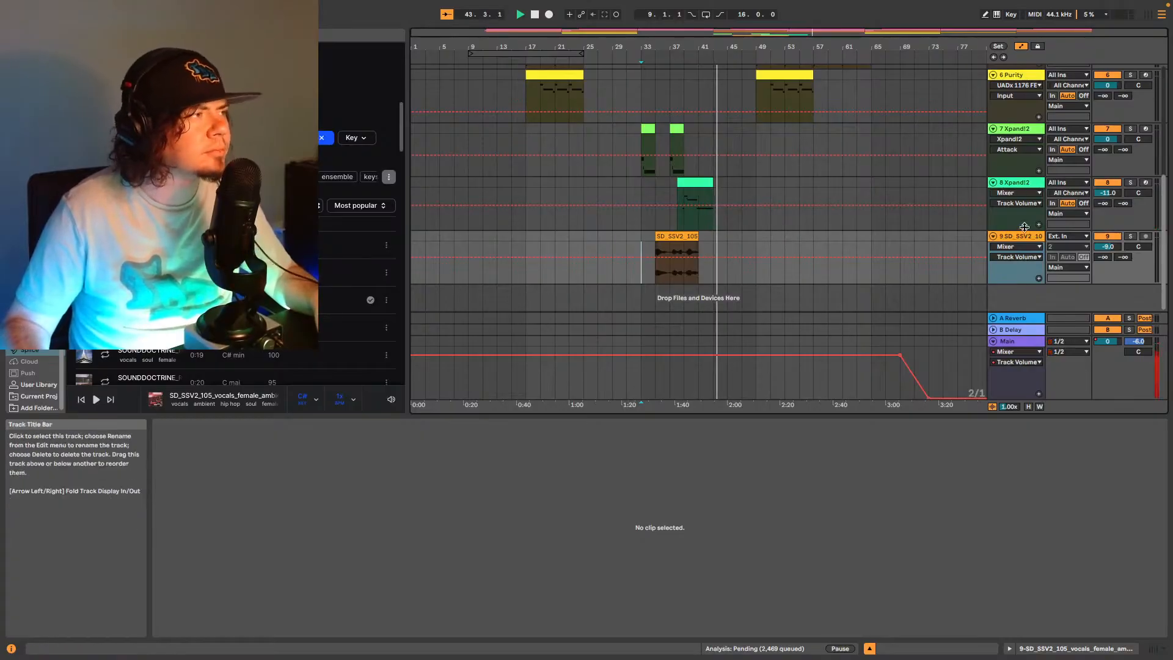
scroll(867, 165, "up", 8)
scroll(867, 165, "up", 5)
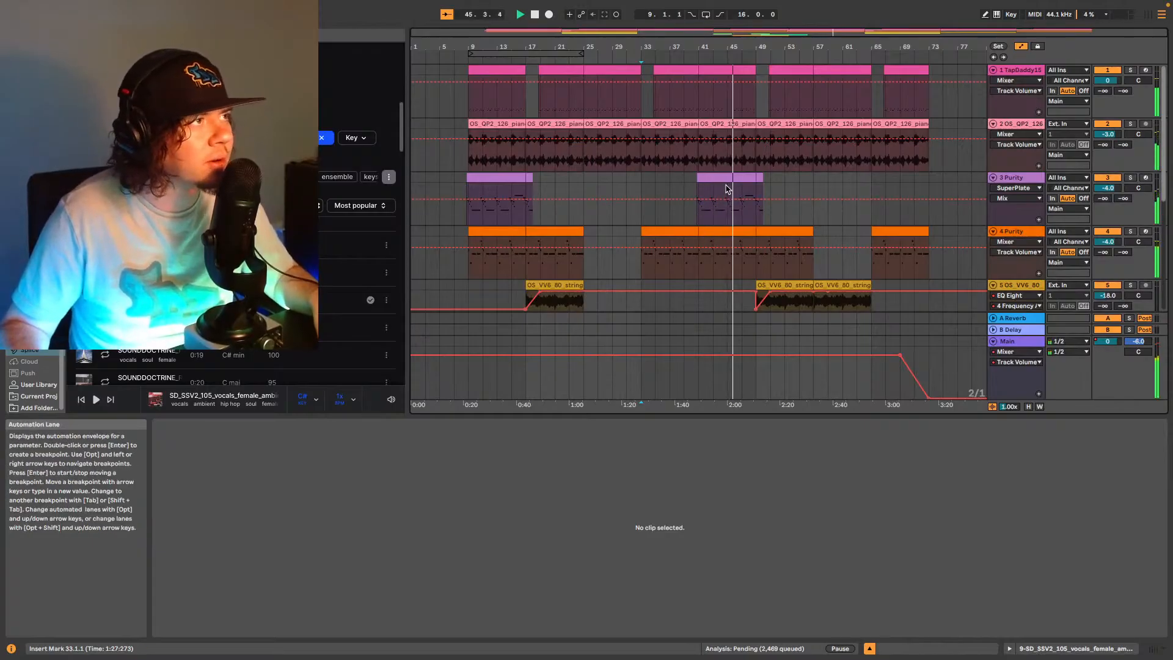
left_click(722, 207)
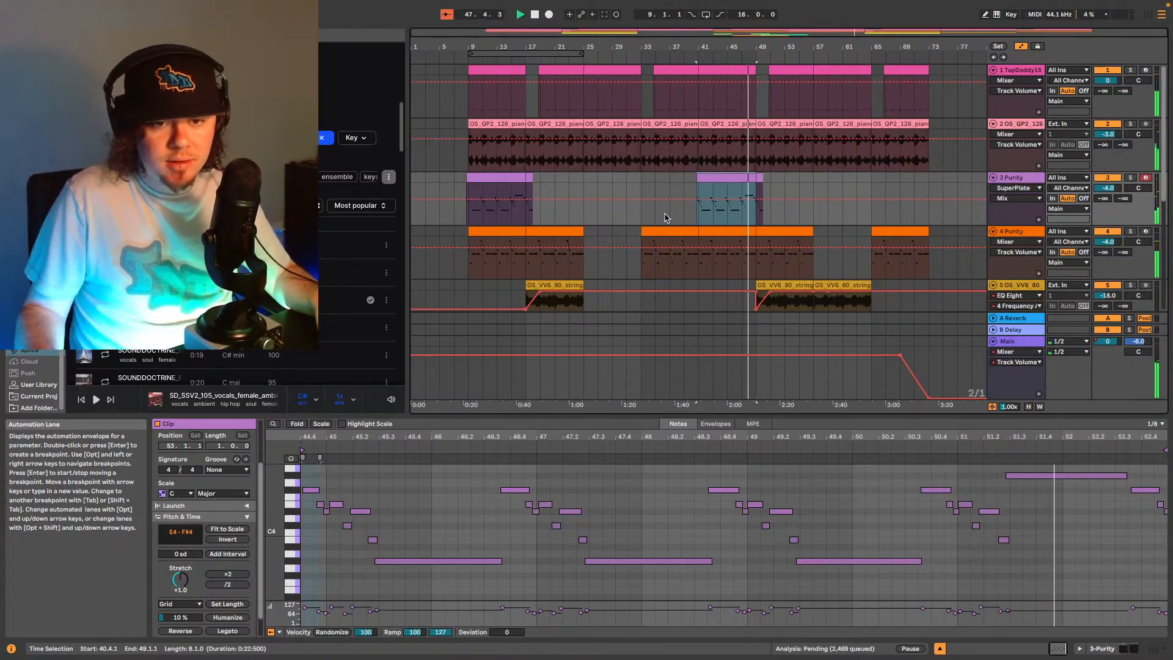
scroll(740, 153, "down", 6)
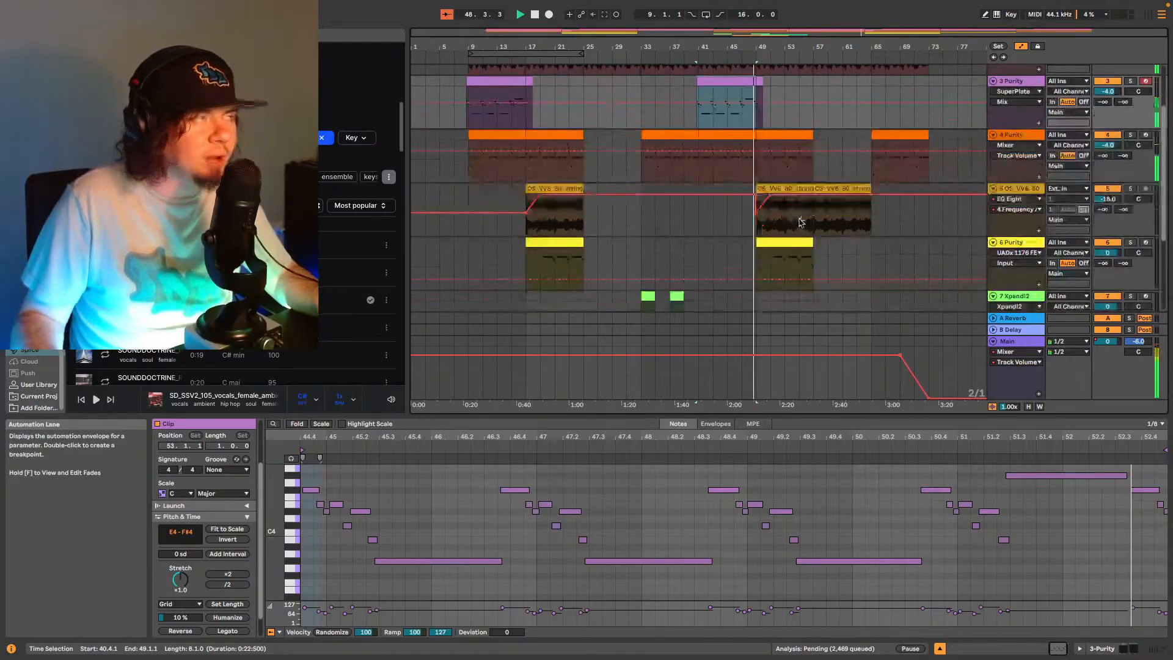
scroll(794, 213, "down", 4)
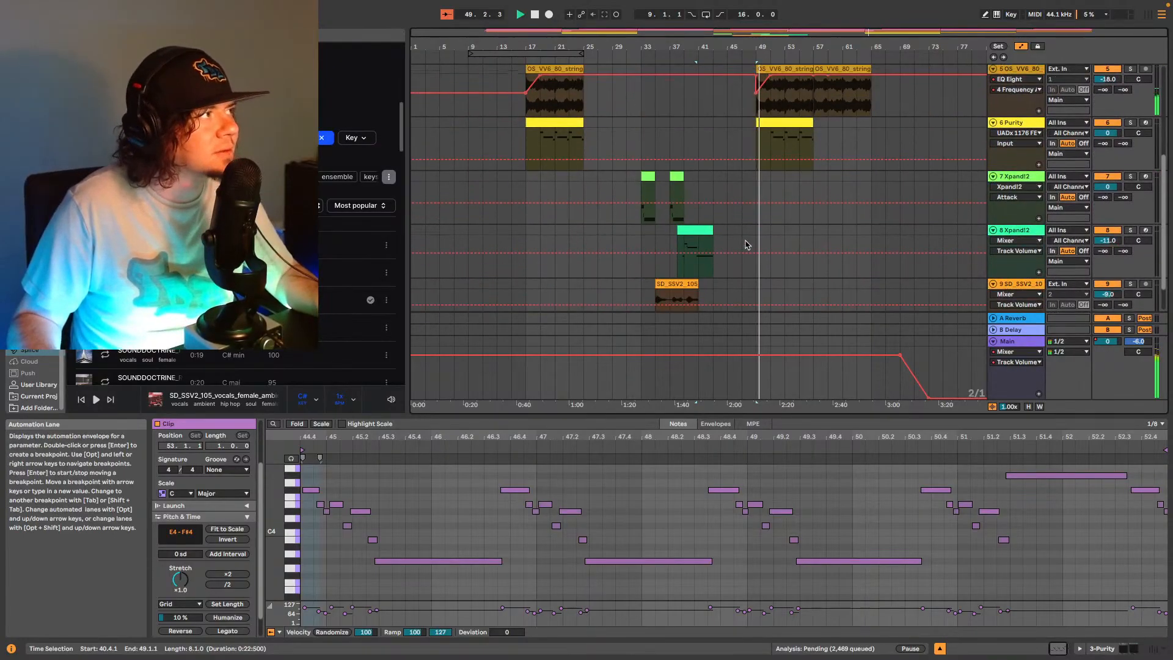
scroll(751, 231, "up", 1)
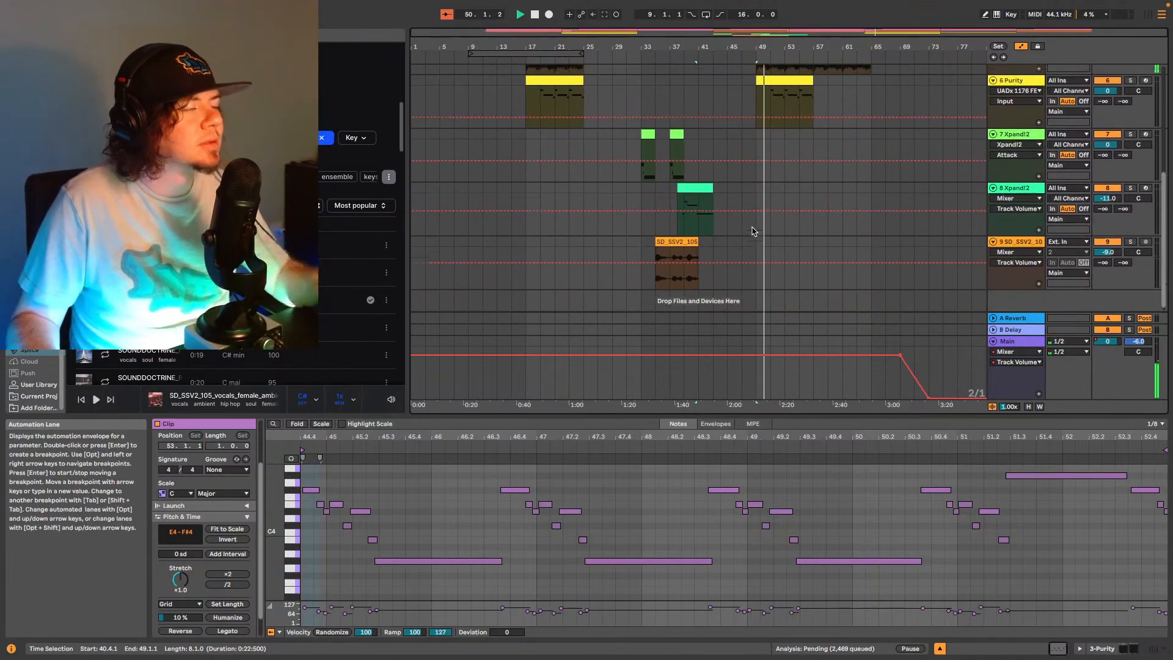
scroll(780, 224, "down", 1)
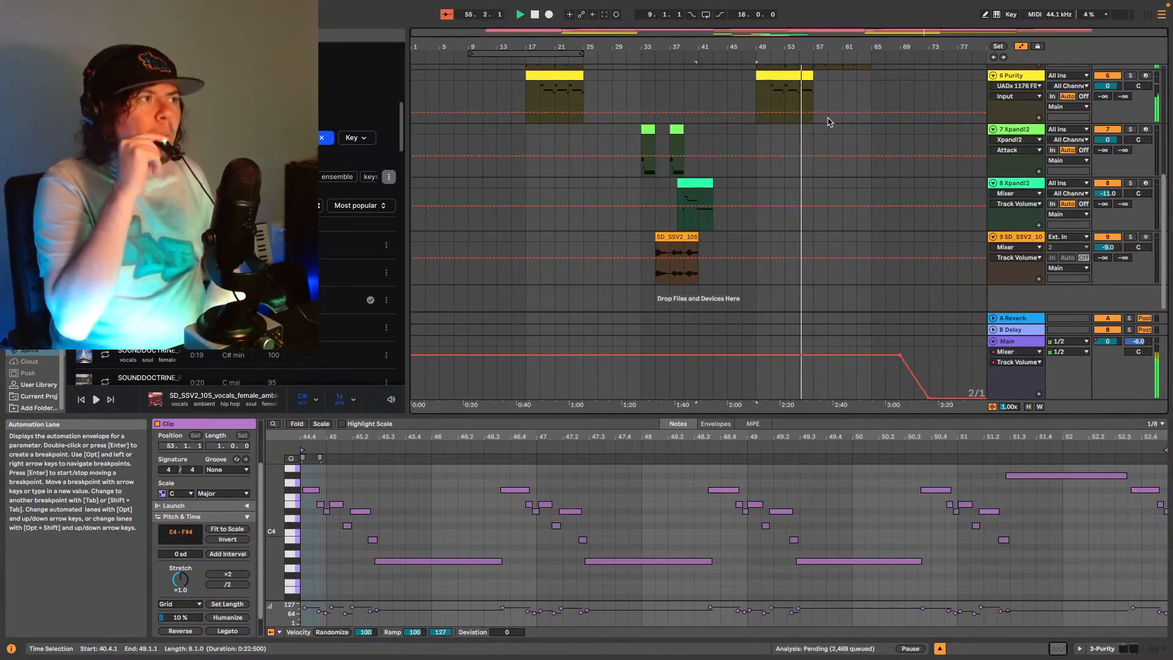
Insert a new MIDI track below the vocal track and load SonicCat's Purity instrument onto it.
left_click(1028, 239)
key("ctrl+shift+t")
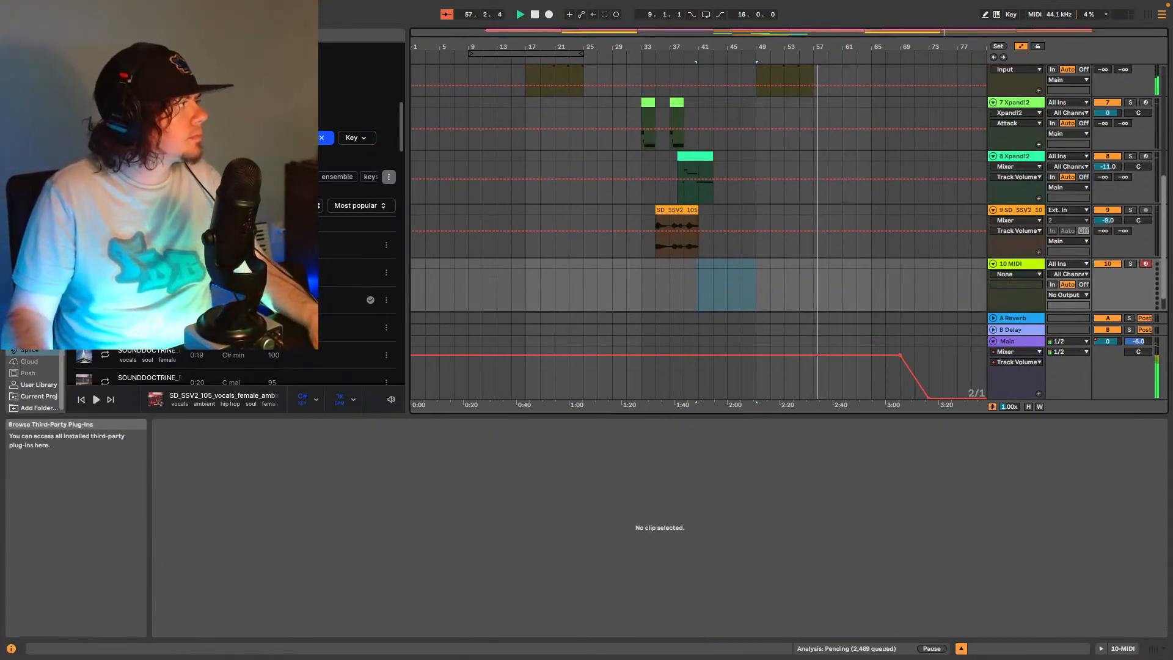
left_click(31, 265)
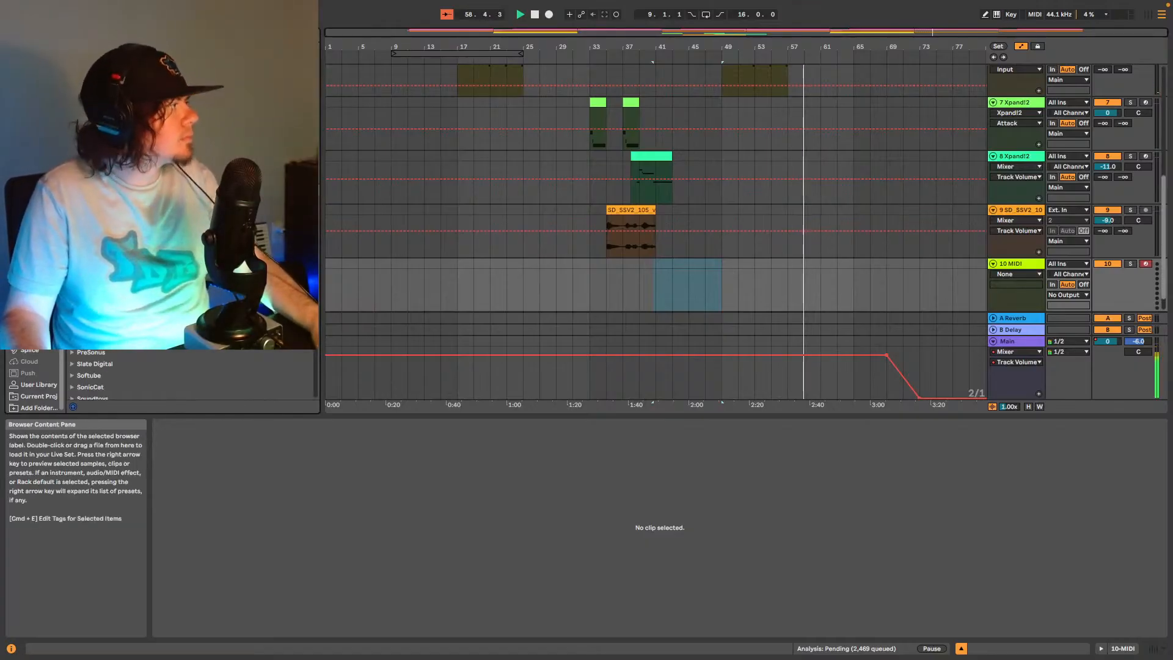
scroll(184, 375, "down", 3)
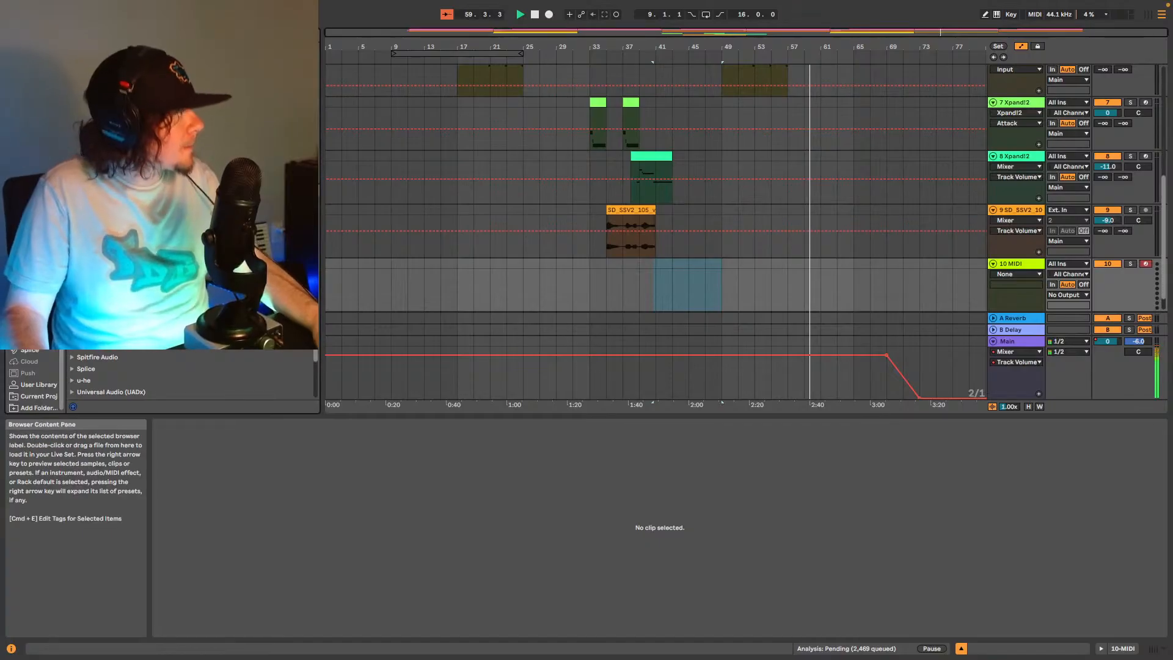
scroll(184, 373, "up", 2)
left_click(105, 356)
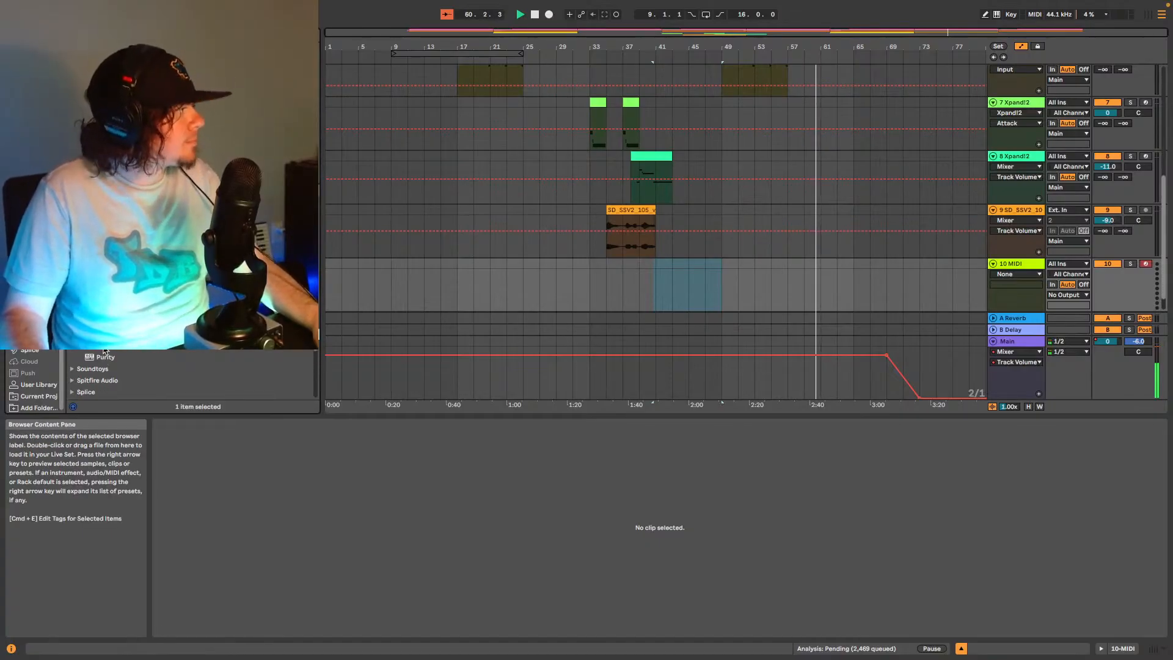
left_click_drag(105, 359, 610, 284)
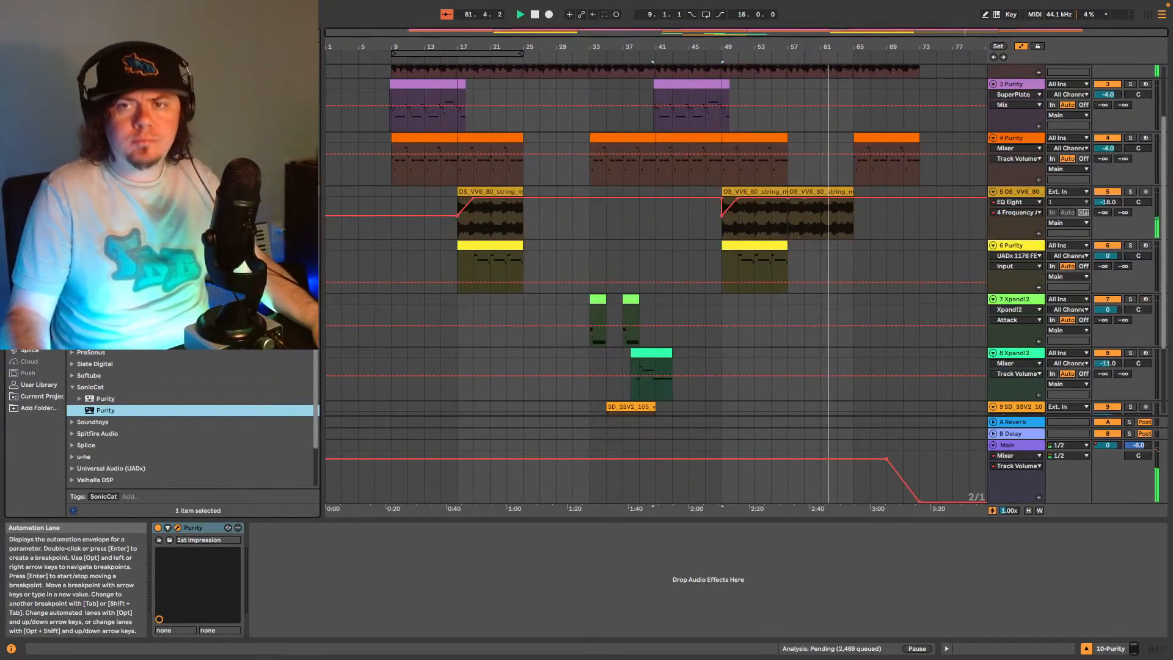
Play the arrangement from the first Purity clip on track 3 near bar 9 and select the new Purity track 10.
left_click_drag(899, 188, 740, 158)
key("space")
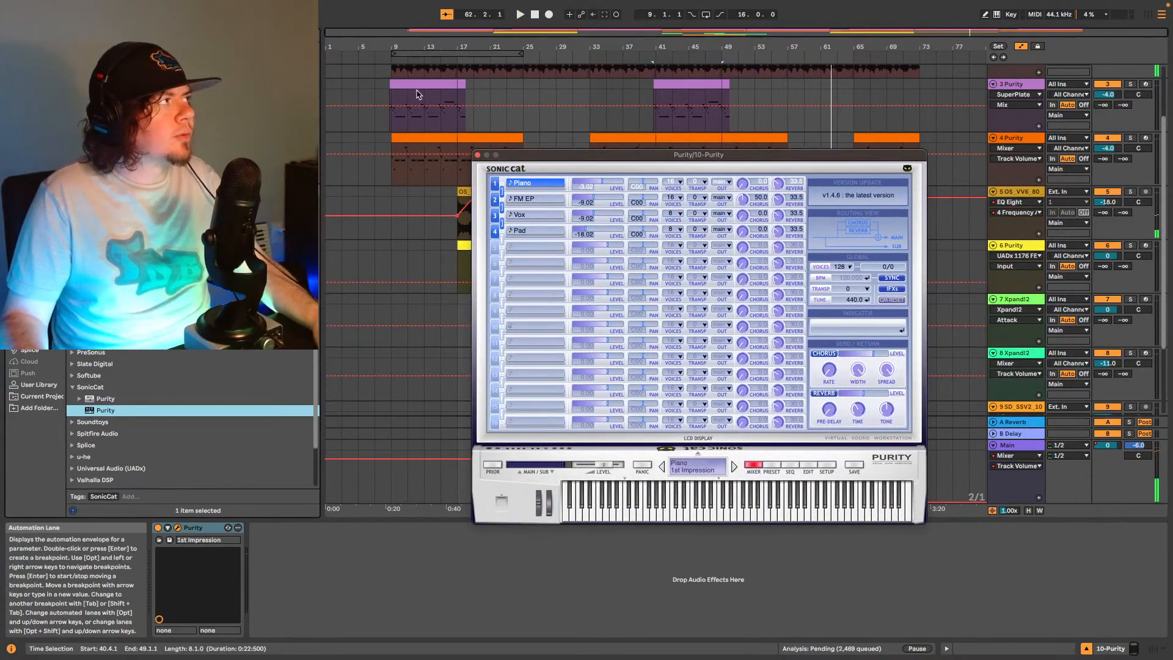
left_click(389, 85)
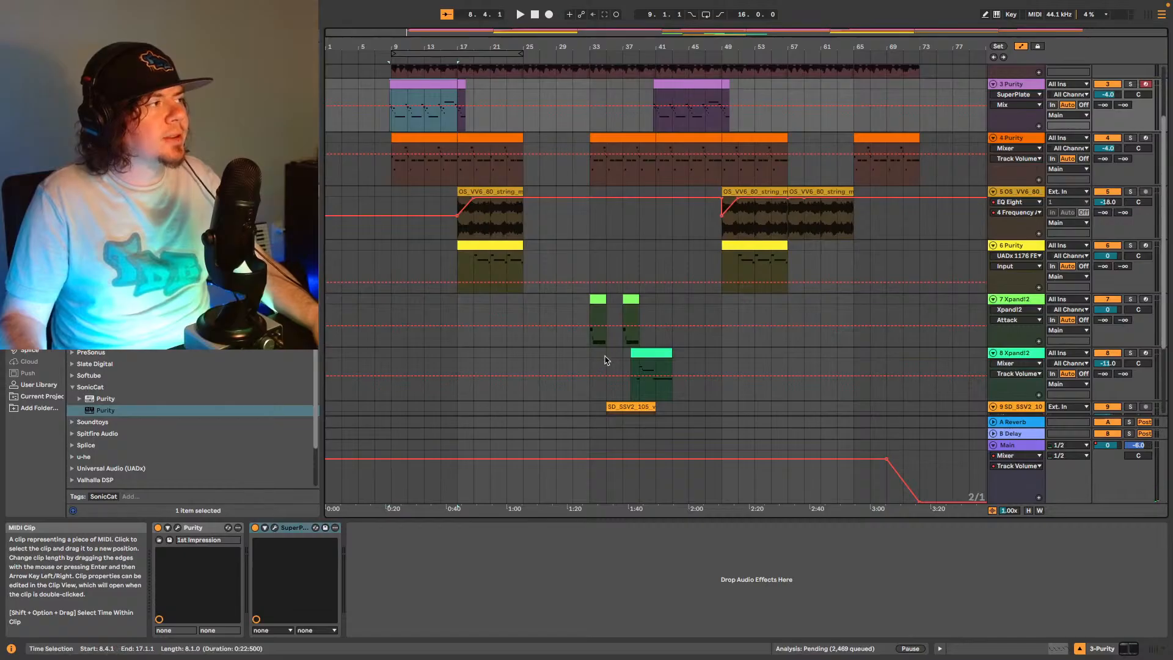
scroll(513, 270, "down", 5)
key("space")
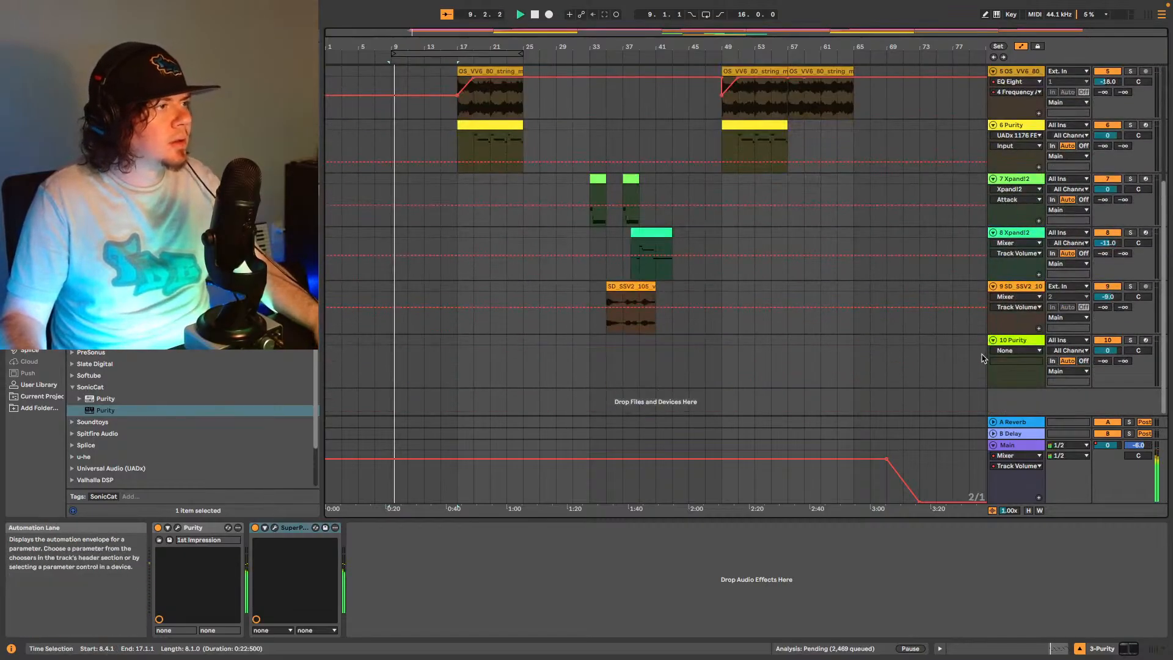
left_click(1014, 341)
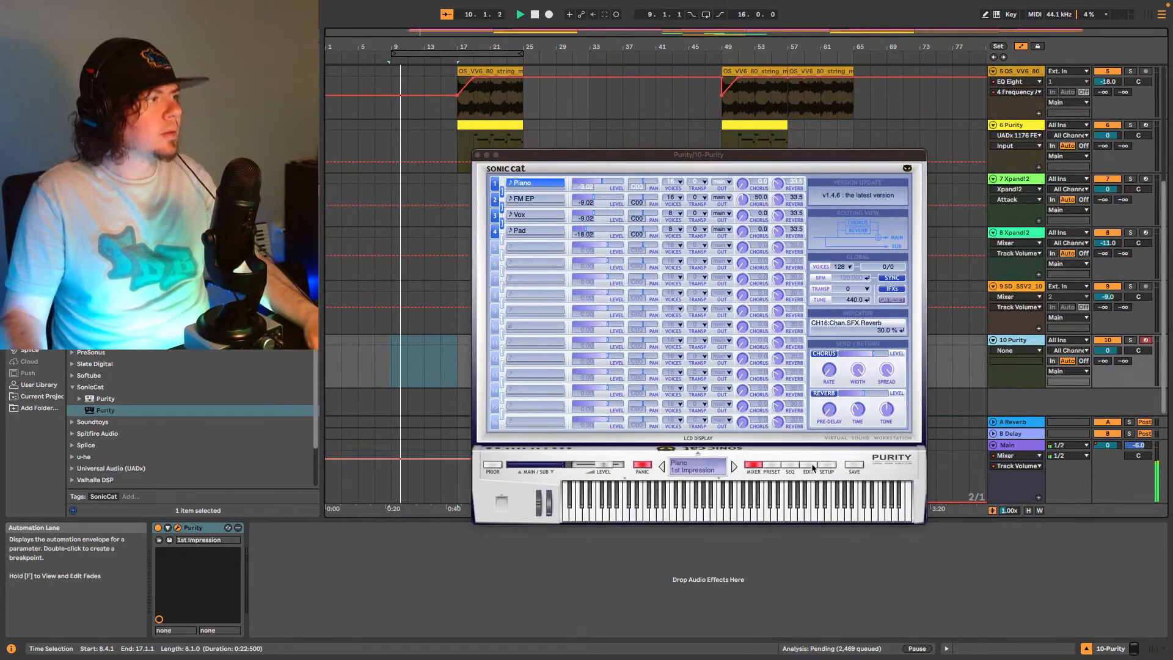
Load the DIGI Choir PAD preset from Purity's GoDam Nostalgia category, view its edit page and close the instrument window.
left_click(771, 464)
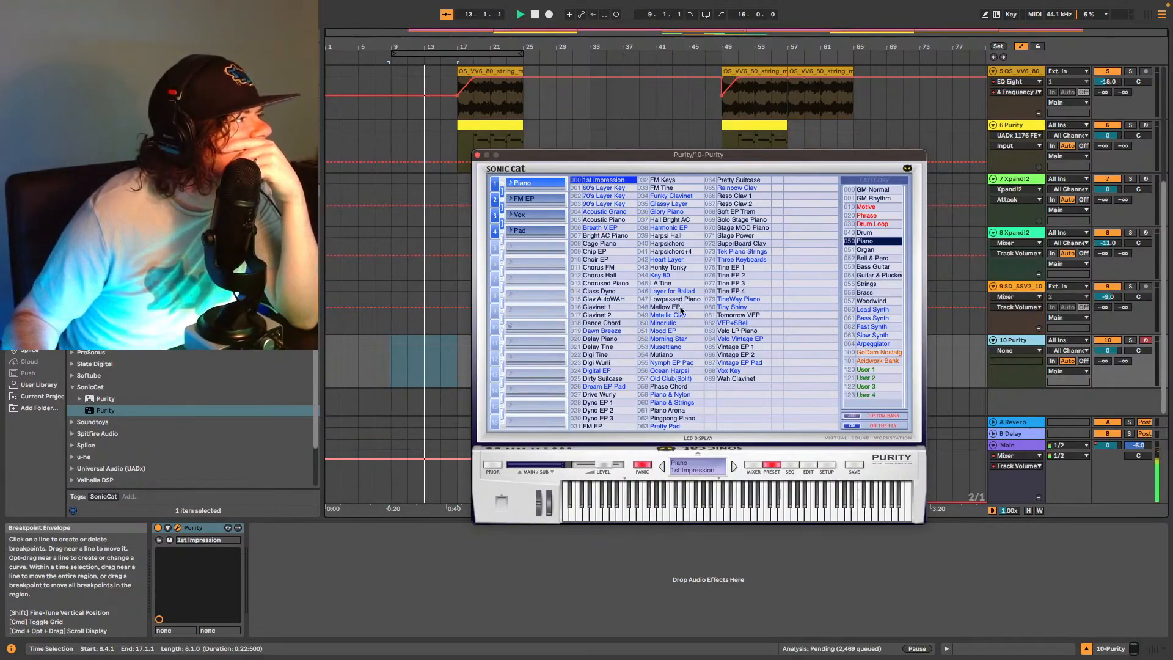
left_click(877, 353)
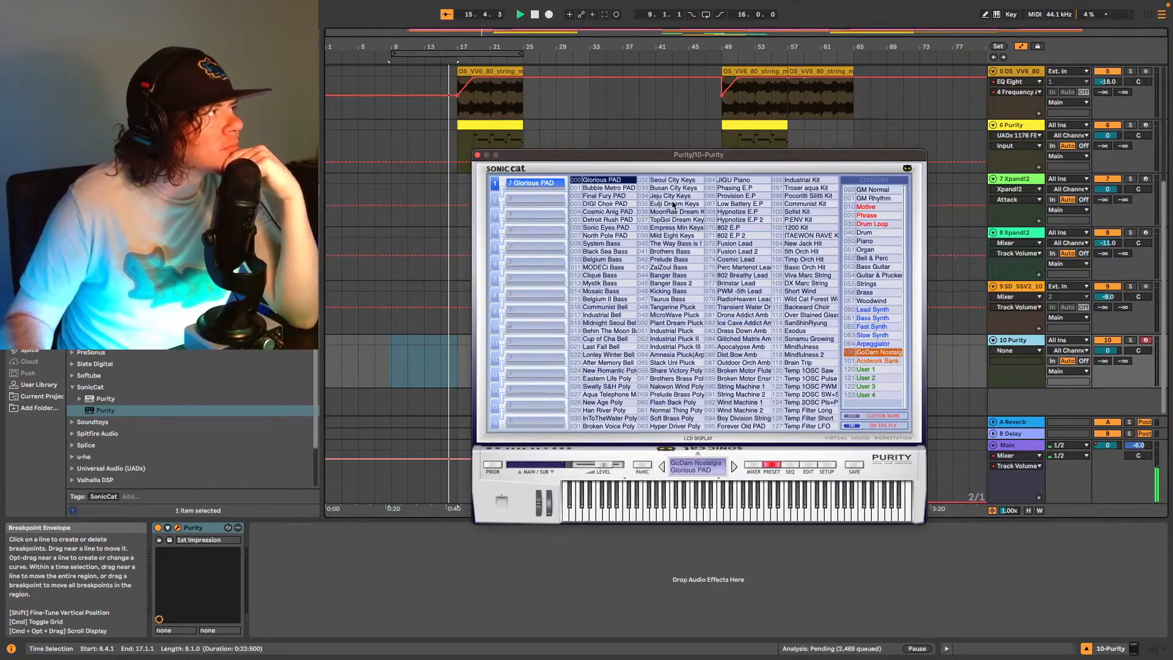
left_click(613, 204)
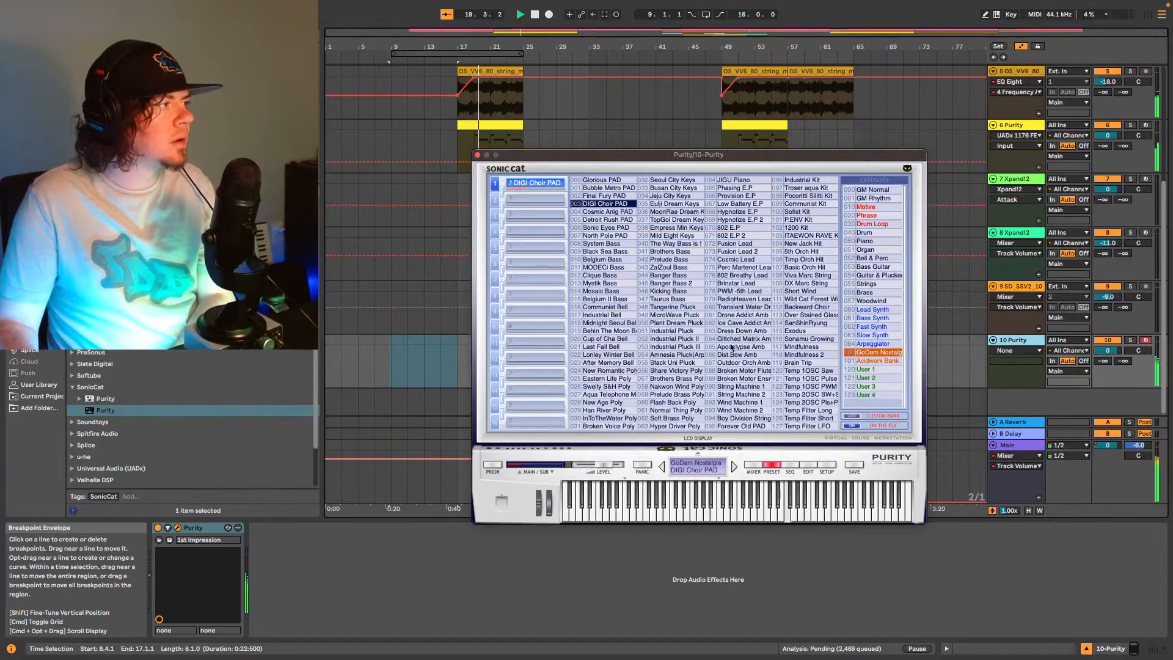
left_click(809, 466)
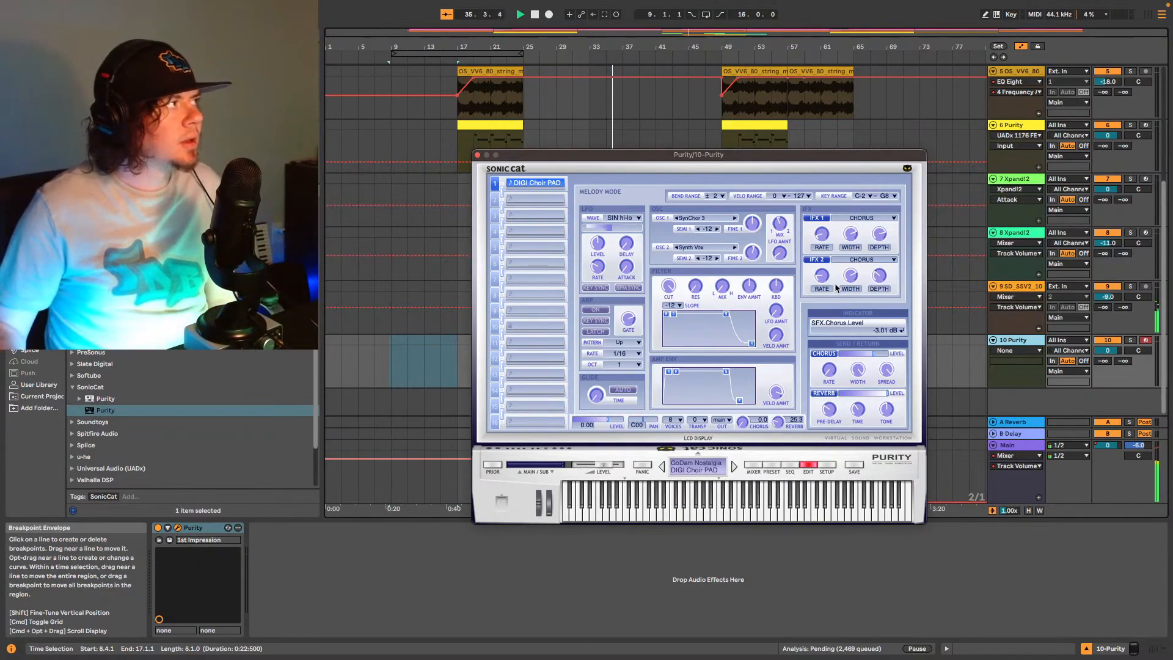
left_click(477, 155)
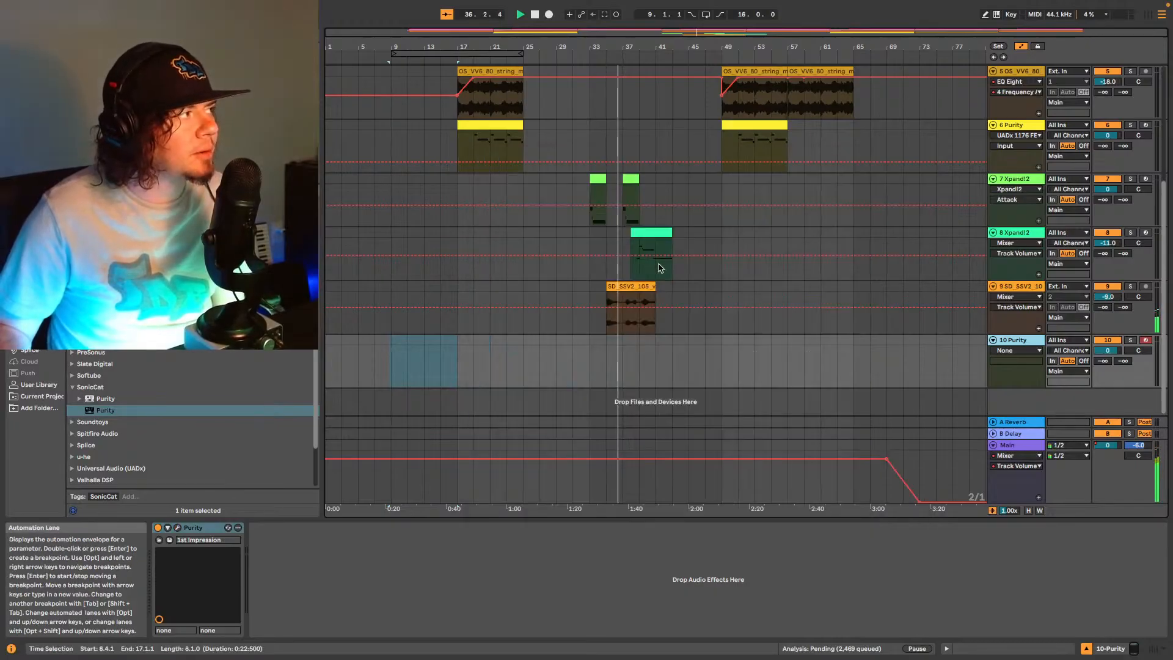
Capture the performed MIDI as a clip on track 10 from bar 25 to bar 33 and play it back.
left_click(606, 14)
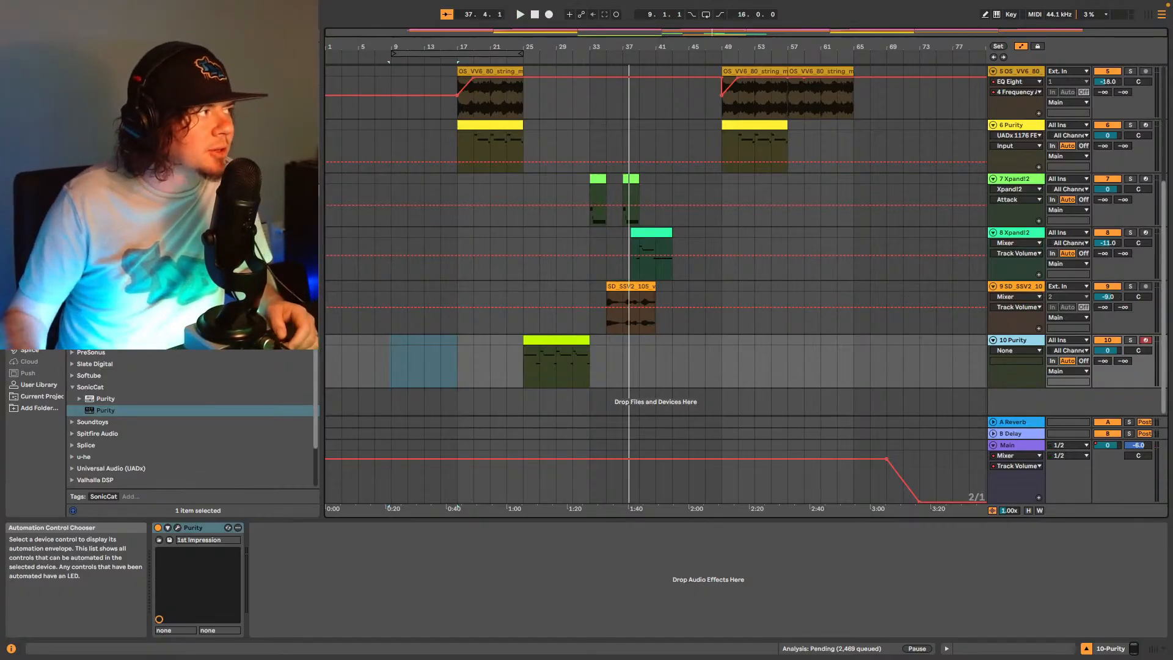
left_click(528, 364)
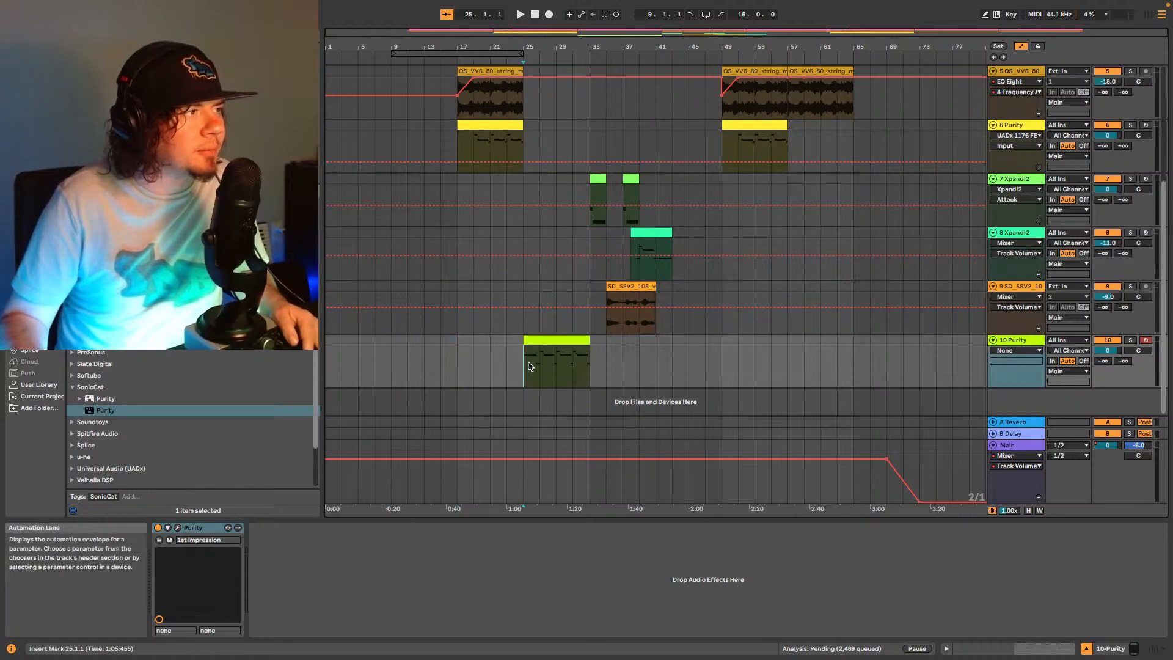
left_click(570, 341)
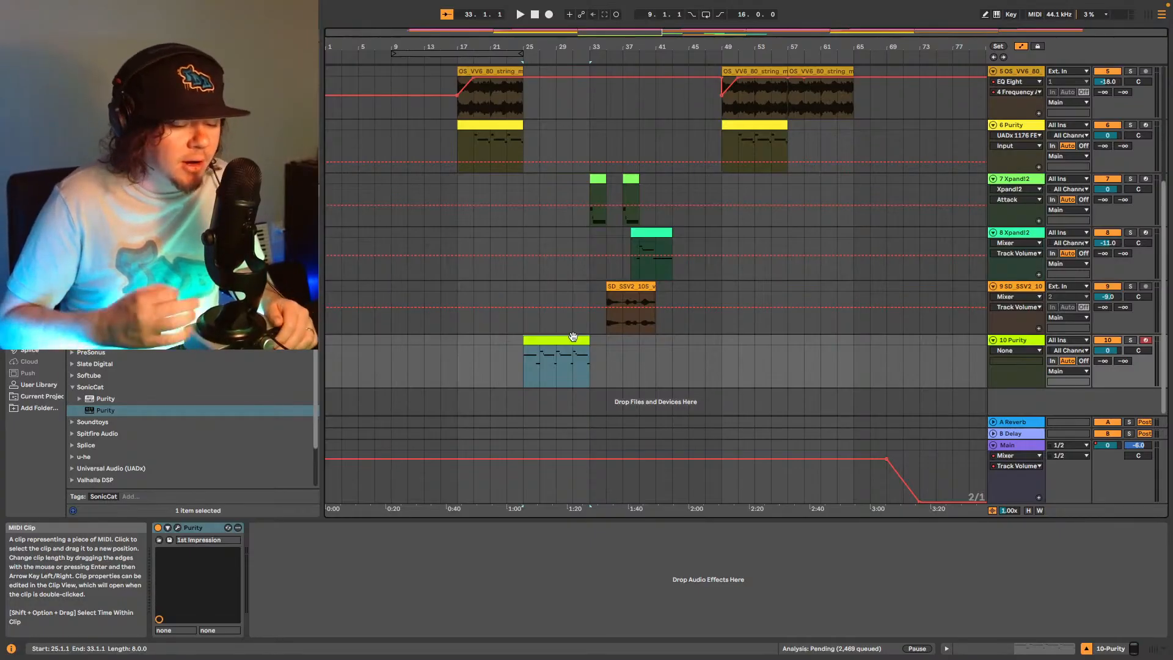
key("space")
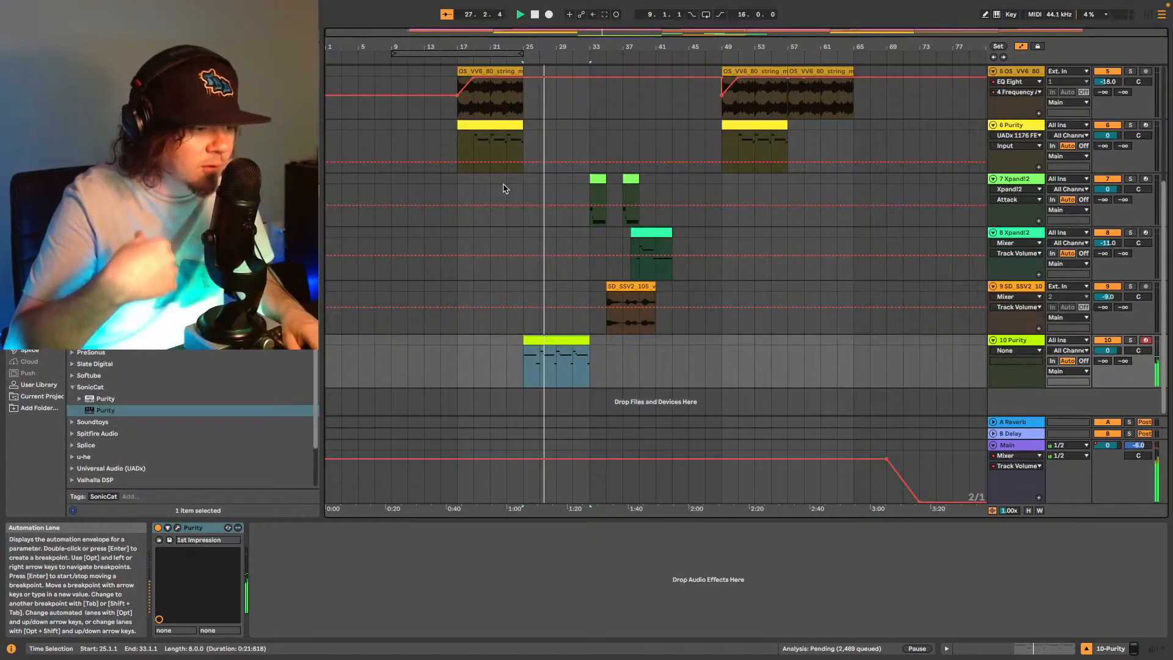
key("space")
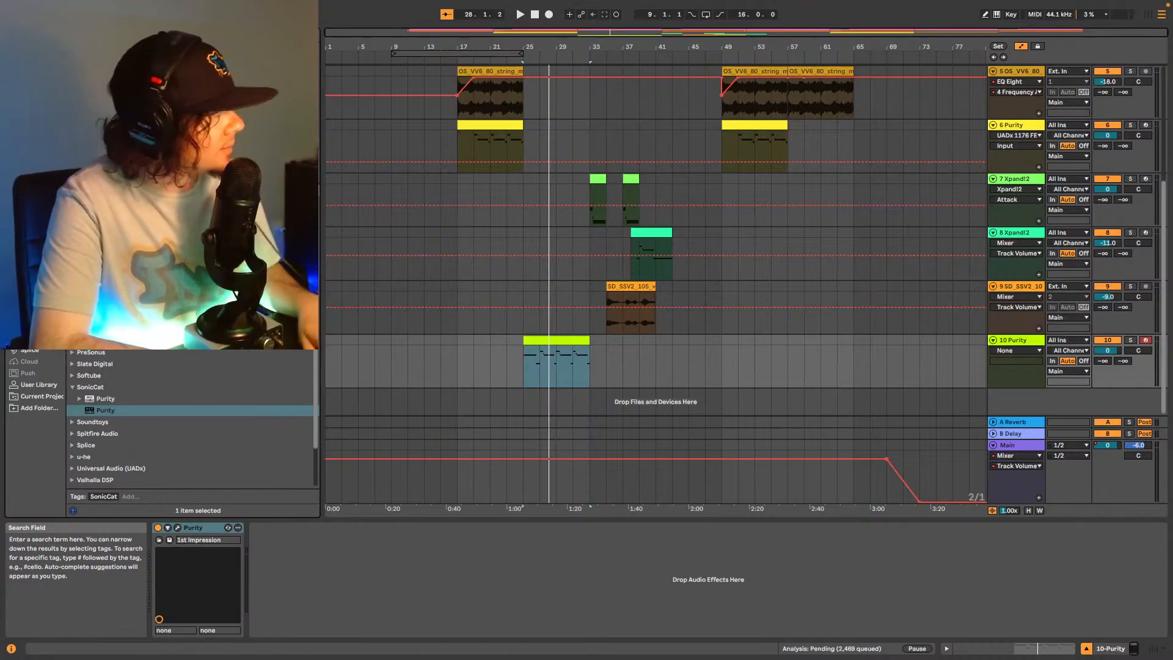
type("xp")
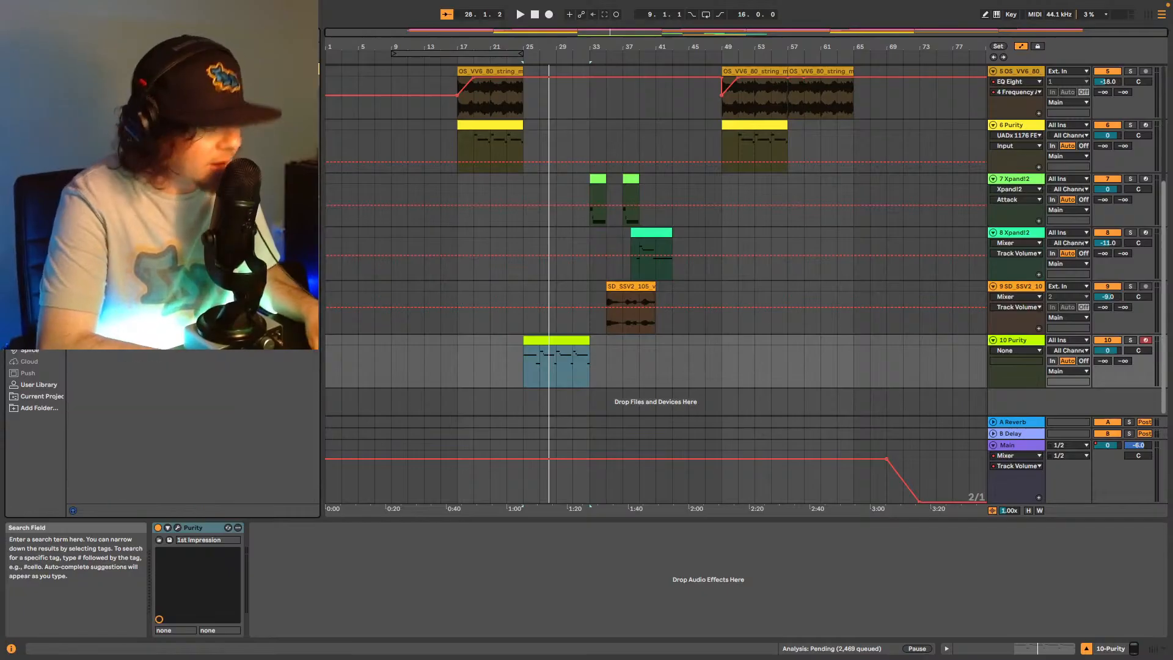
key("BackSpace")
key("BackSpace")
type("xp")
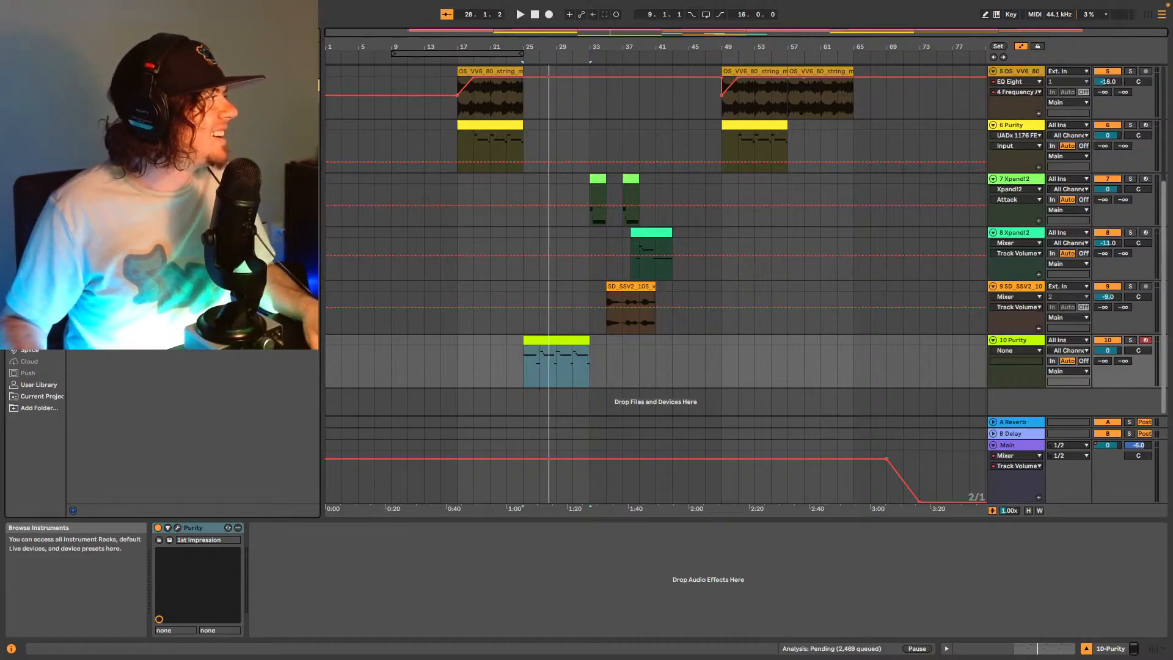
Add an Auto Filter audio effect to Purity track 10 and check its sidechain controls.
left_click(37, 204)
scroll(190, 257, "down", 5)
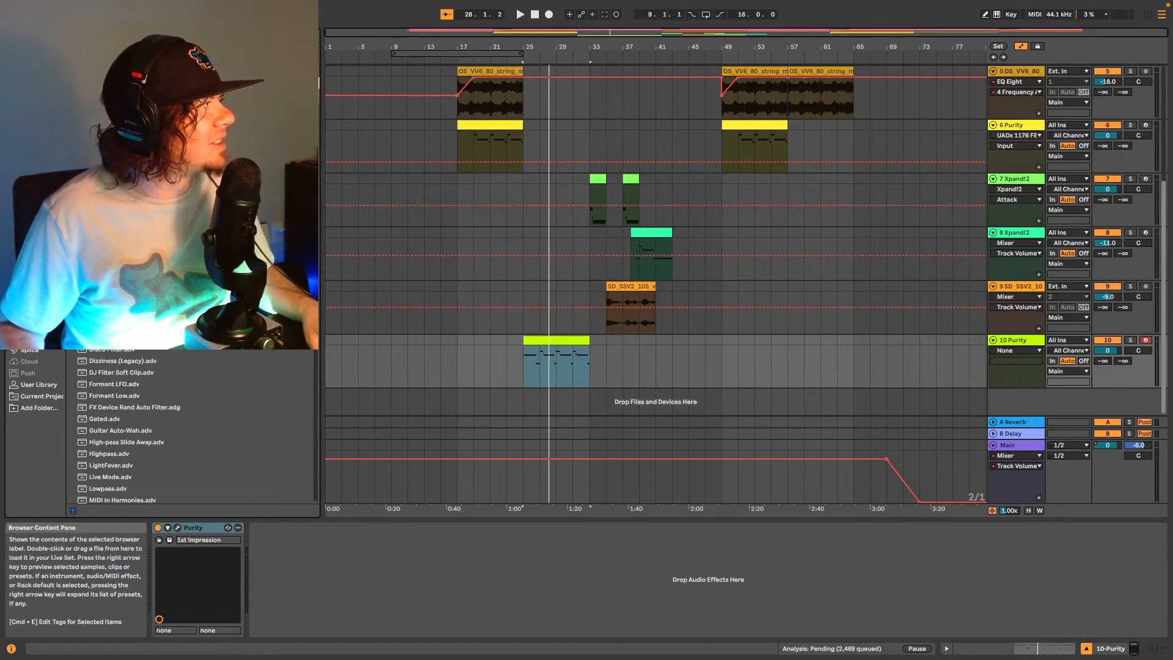
left_click(129, 105)
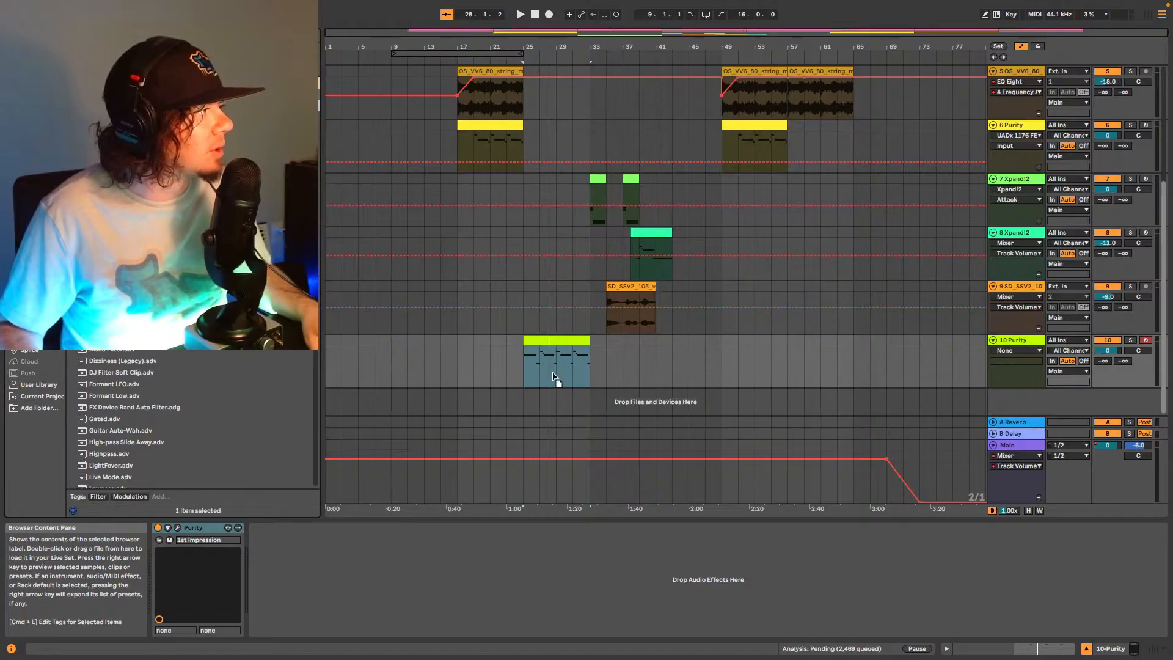
left_click_drag(553, 377, 556, 378)
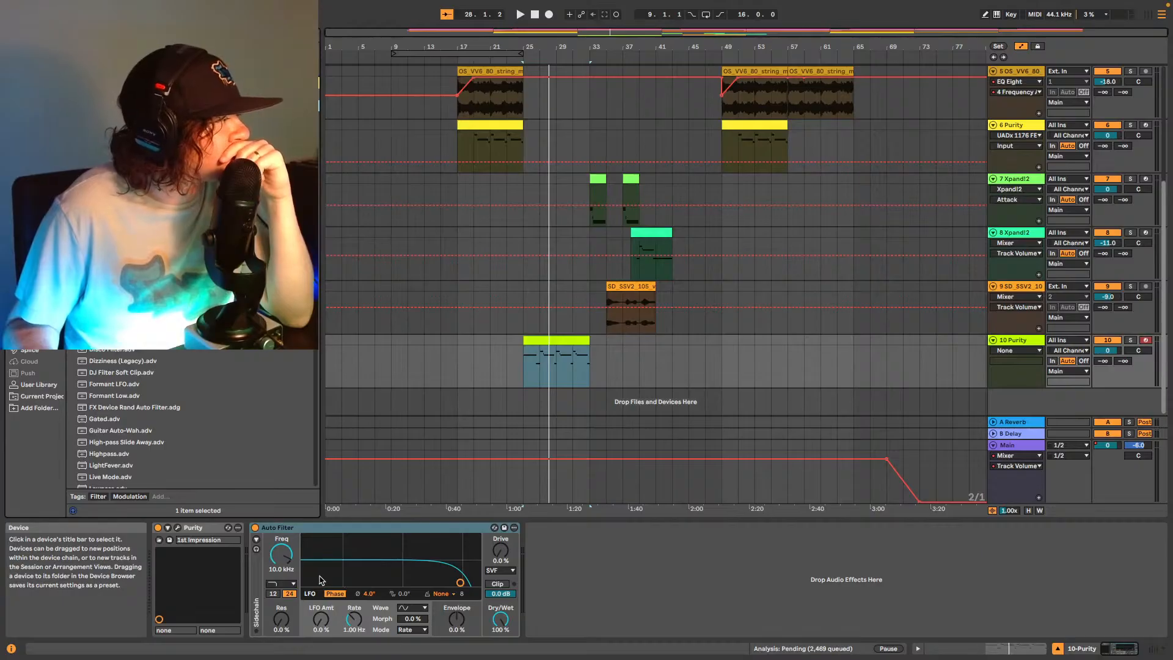
left_click(256, 540)
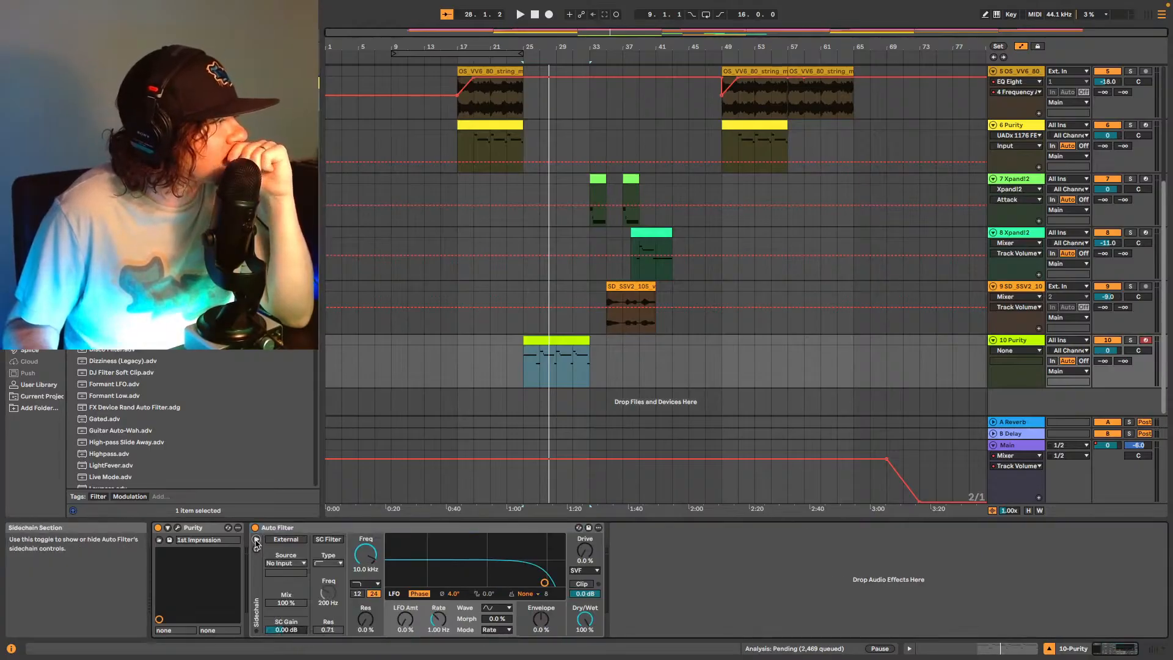
left_click(255, 540)
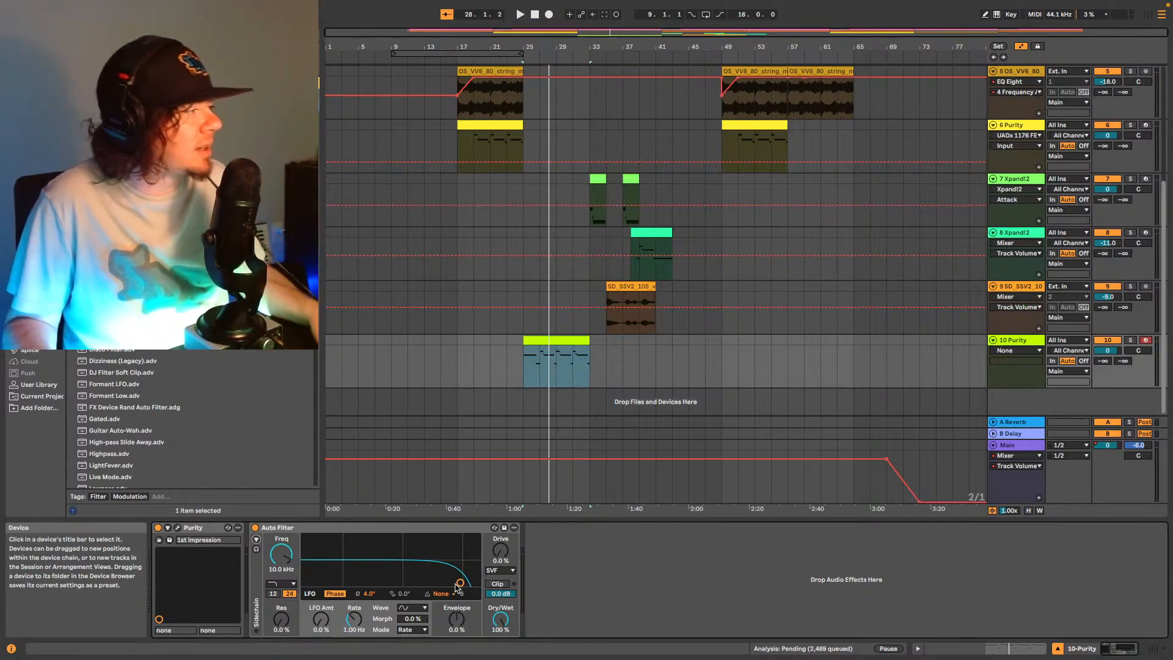
Set the Auto Filter's LFO to Synced mode with a 1/2 rate and 34% amount while auditioning the clip.
key("space")
left_click_drag(321, 619, 321, 602)
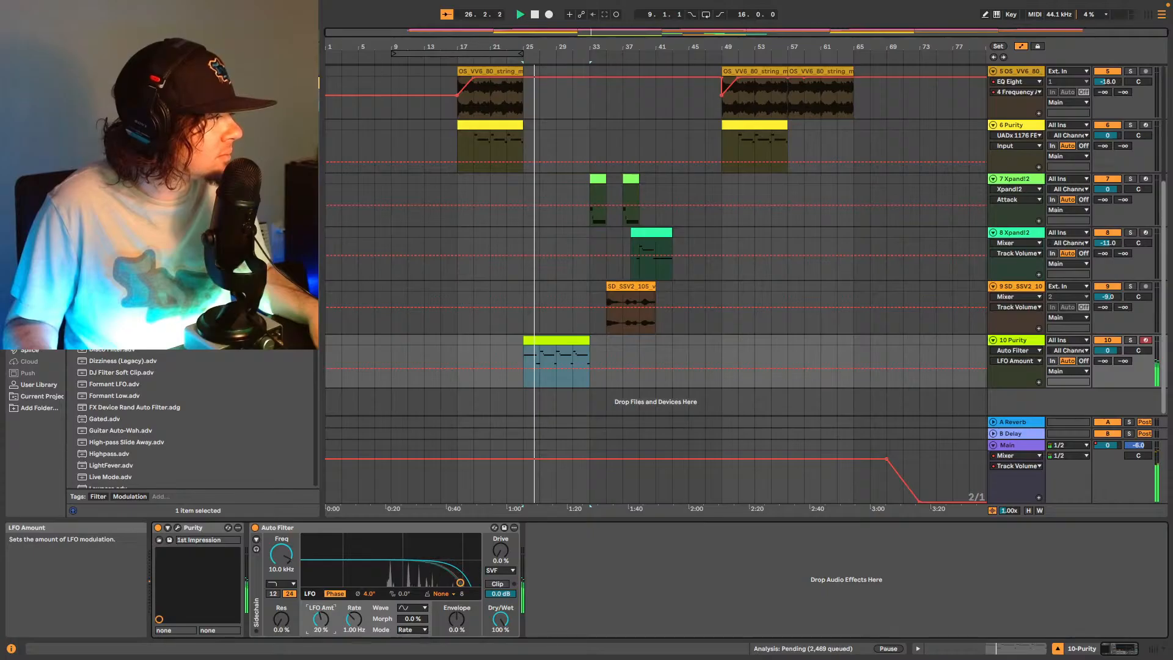
key("space")
left_click(353, 619)
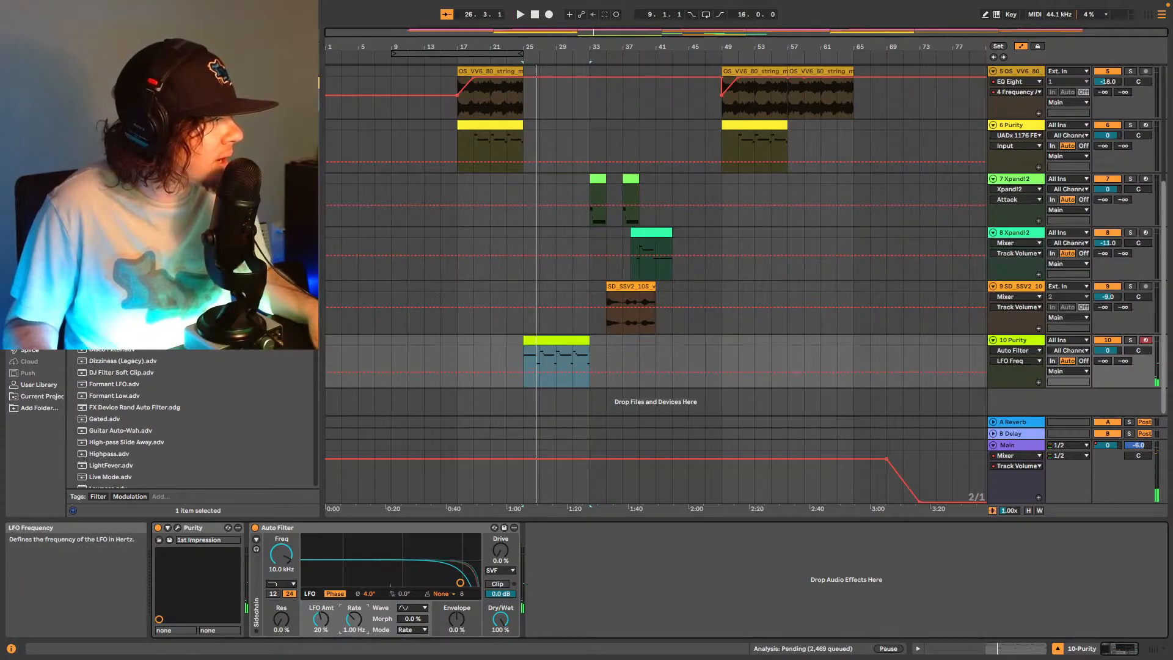
left_click(421, 633)
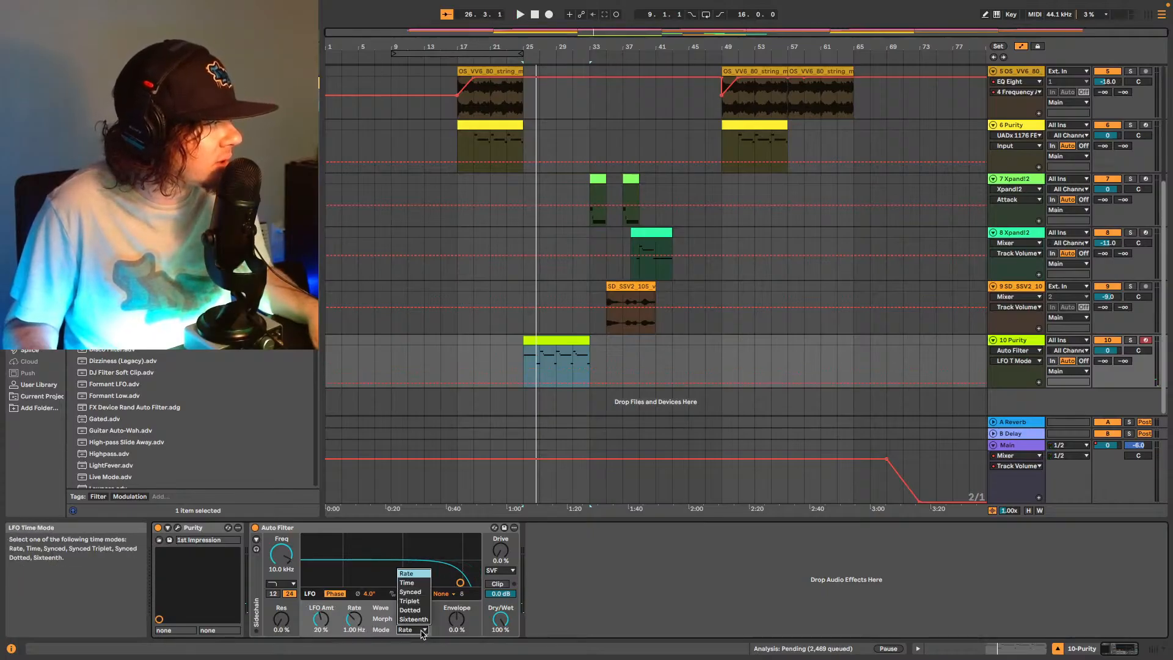
left_click(422, 591)
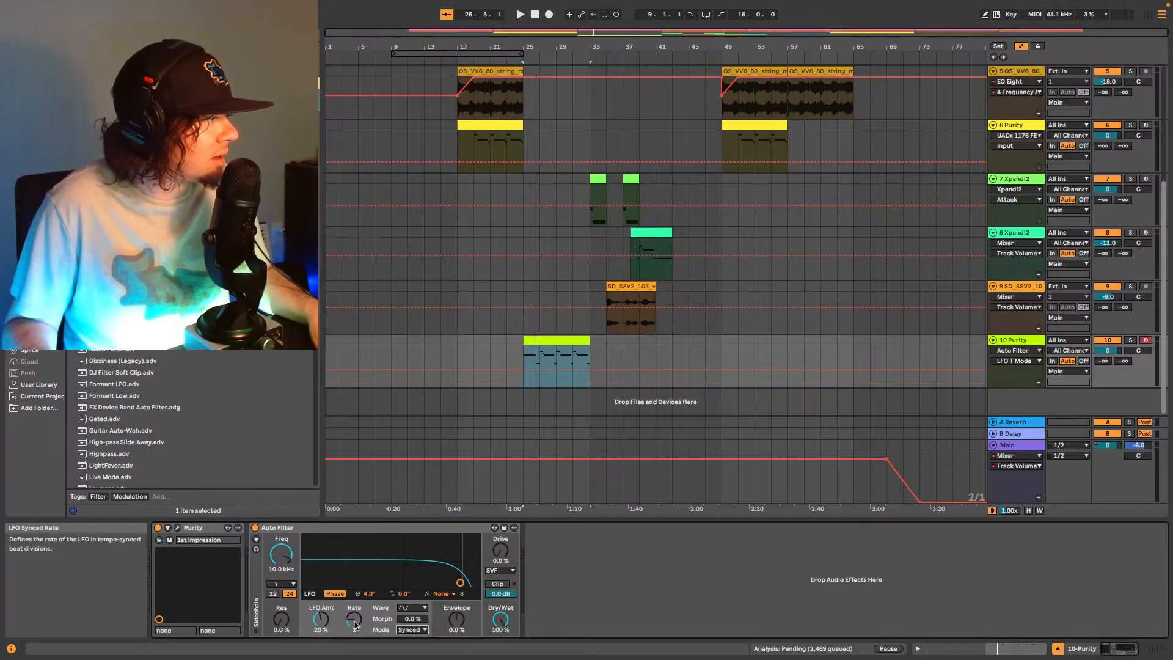
key("space")
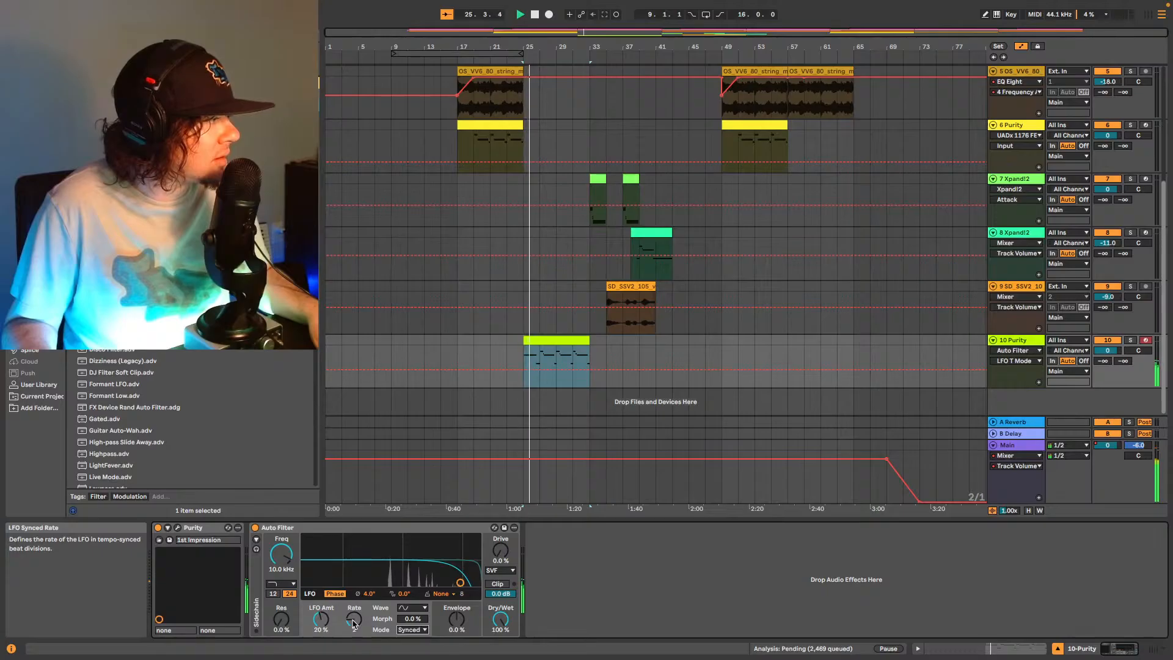
left_click_drag(353, 621, 323, 619)
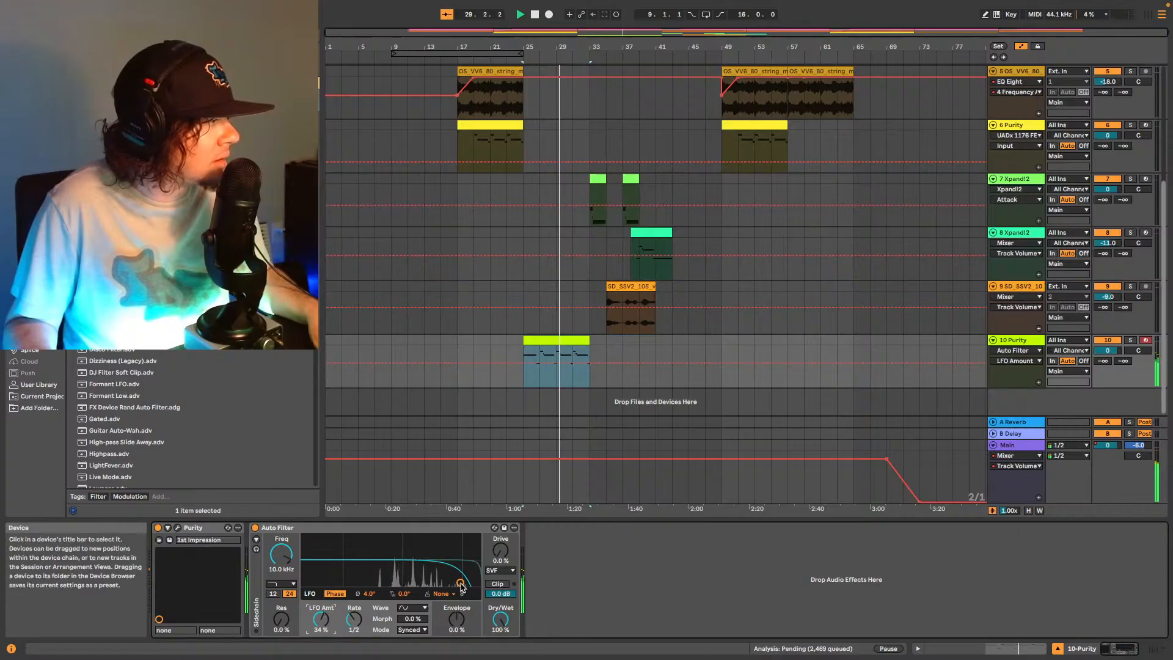
Set the Auto Filter's frequency to 2.51 kHz, resonance to 15% and LFO amount to 21%, and replay the clip.
left_click_drag(460, 582, 425, 575)
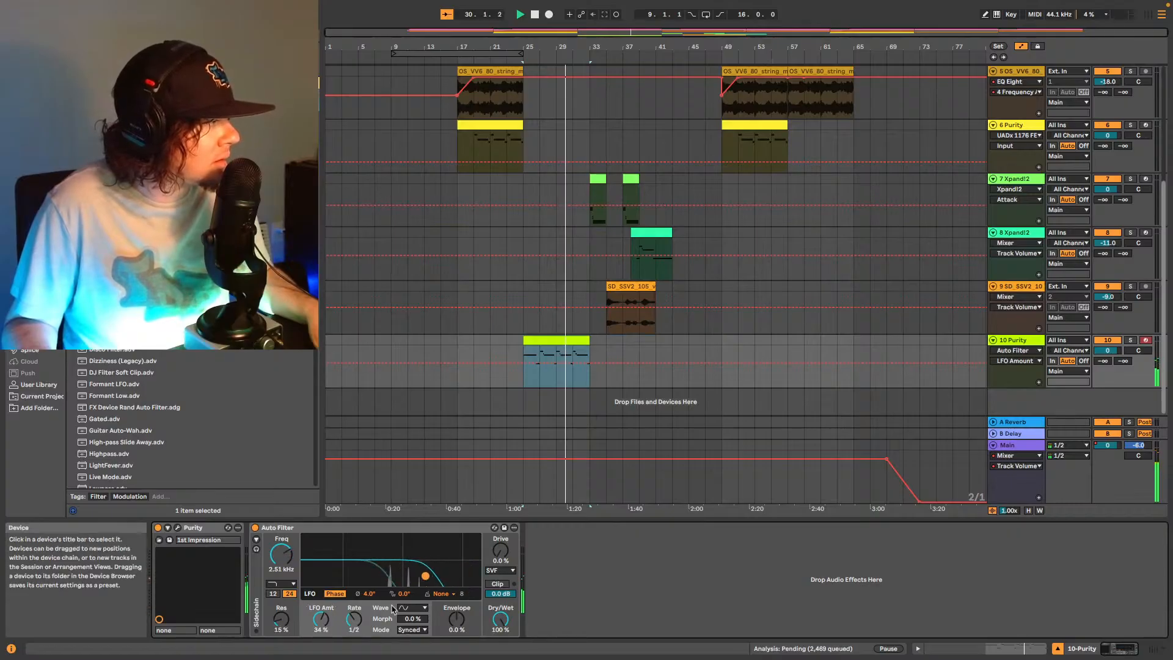
mouse_move(321, 620)
left_mouse_down()
mouse_move(320, 629)
mouse_move(320, 613)
left_mouse_up()
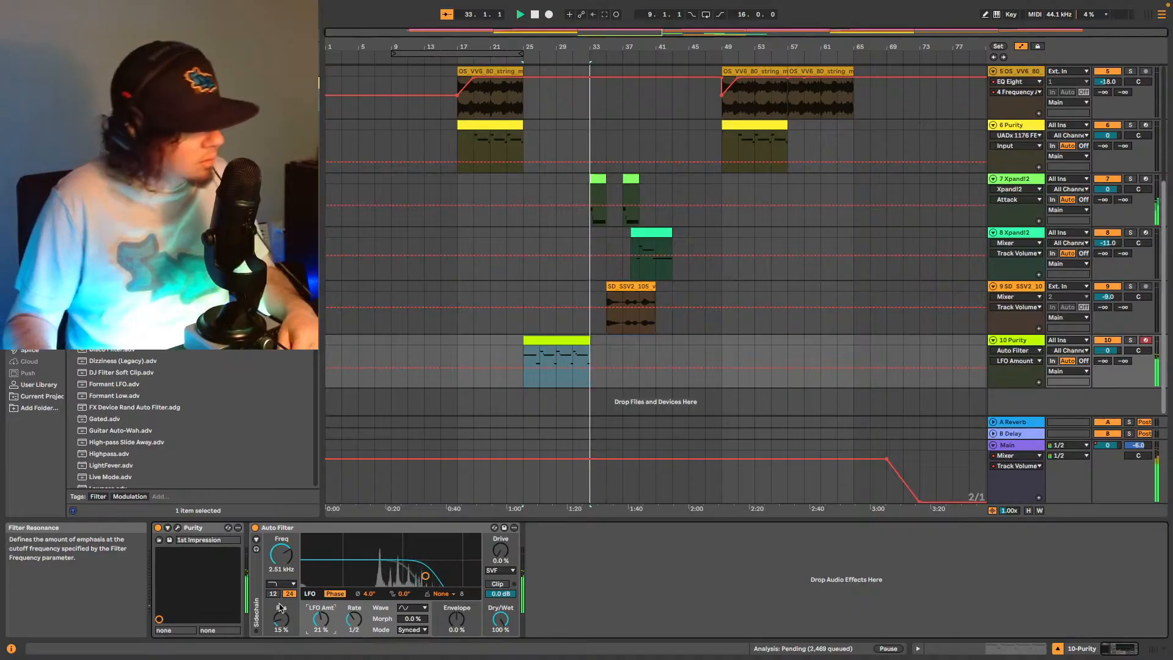
left_click(519, 359)
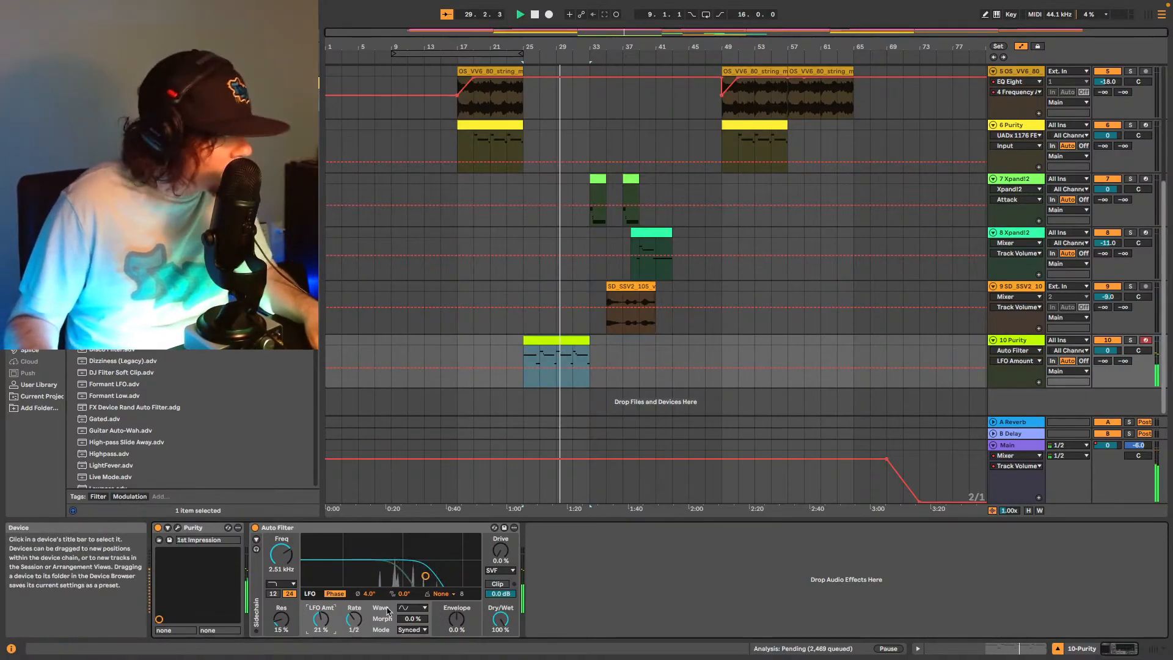
Set the Auto Filter's drive to 10%, audition the DFM, MS2 and PRD circuits during playback, and return to SVF.
left_click_drag(500, 550, 501, 546)
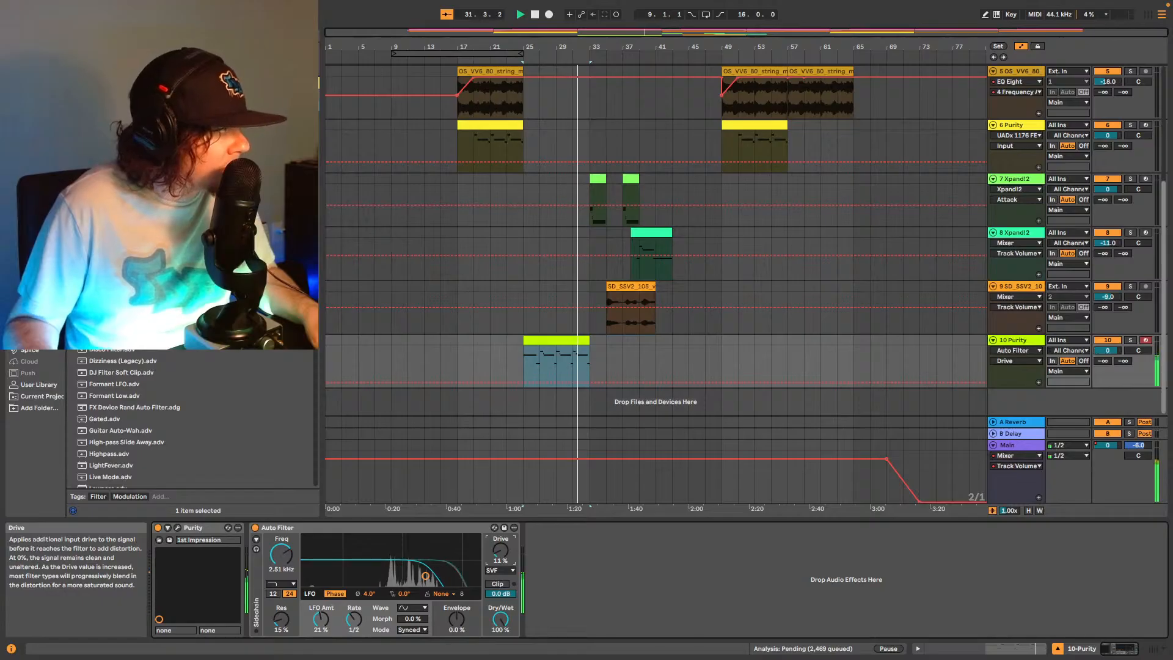
left_click(500, 570)
left_click(503, 577)
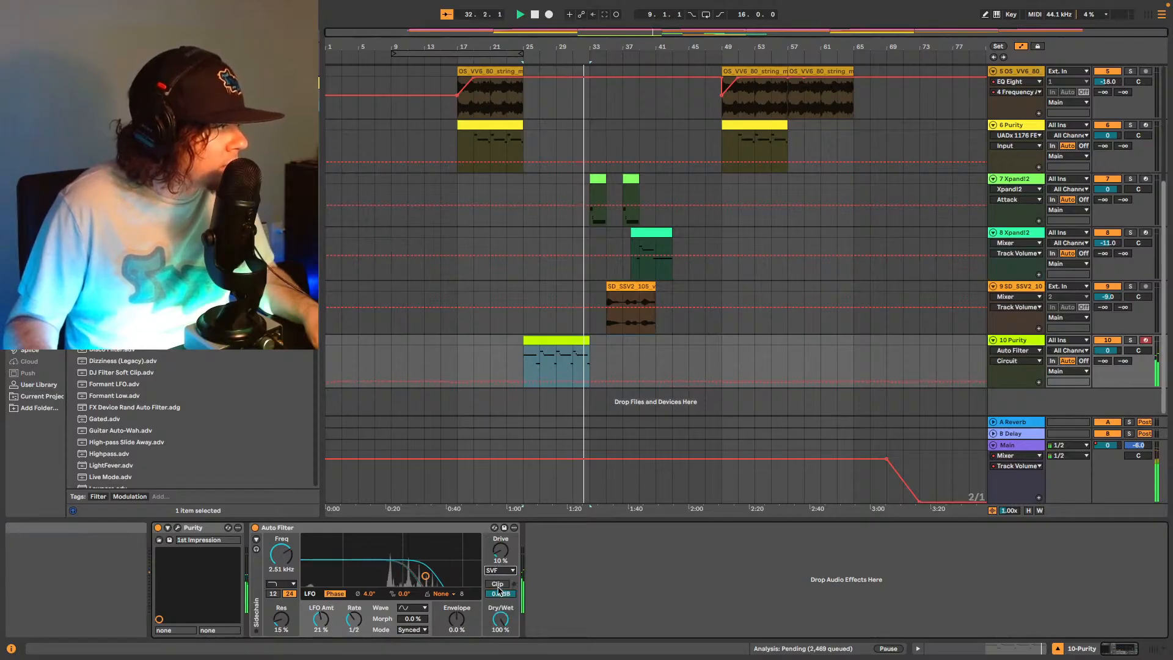
left_click(501, 571)
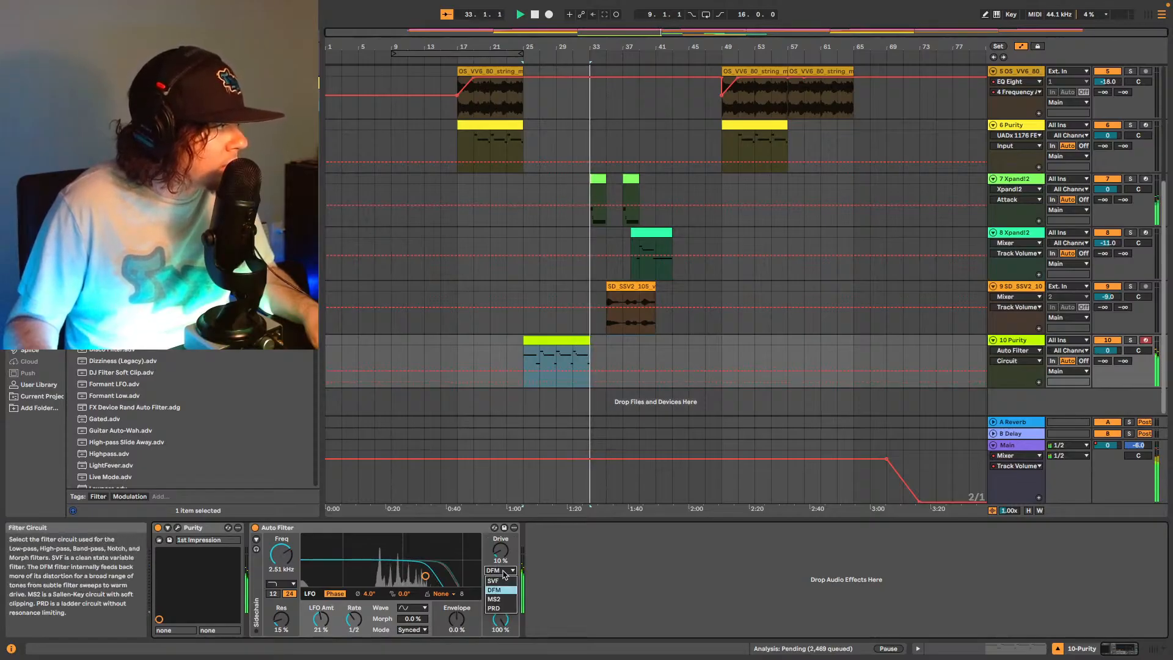
left_click(496, 598)
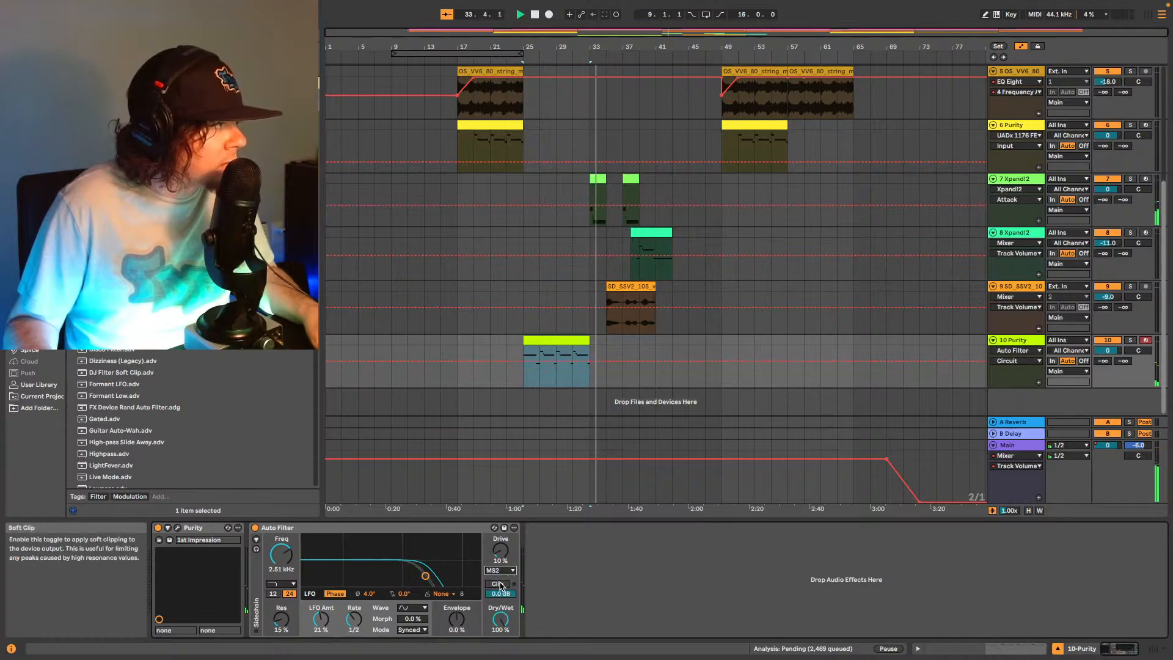
left_click(500, 571)
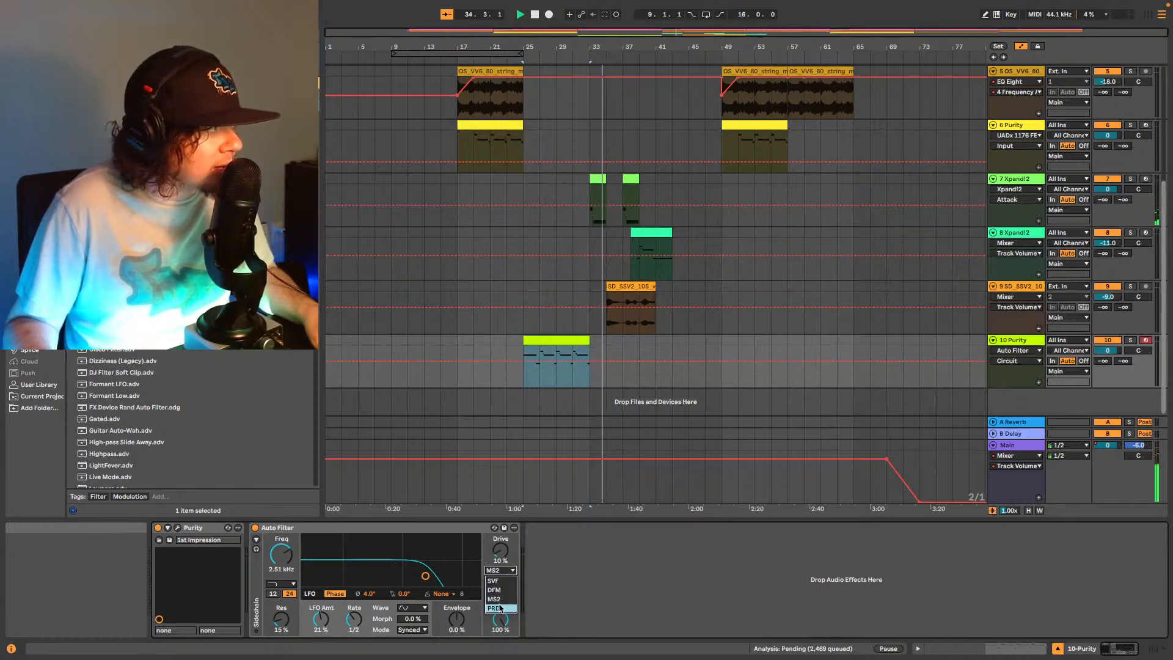
left_click(499, 602)
key("space")
key("space")
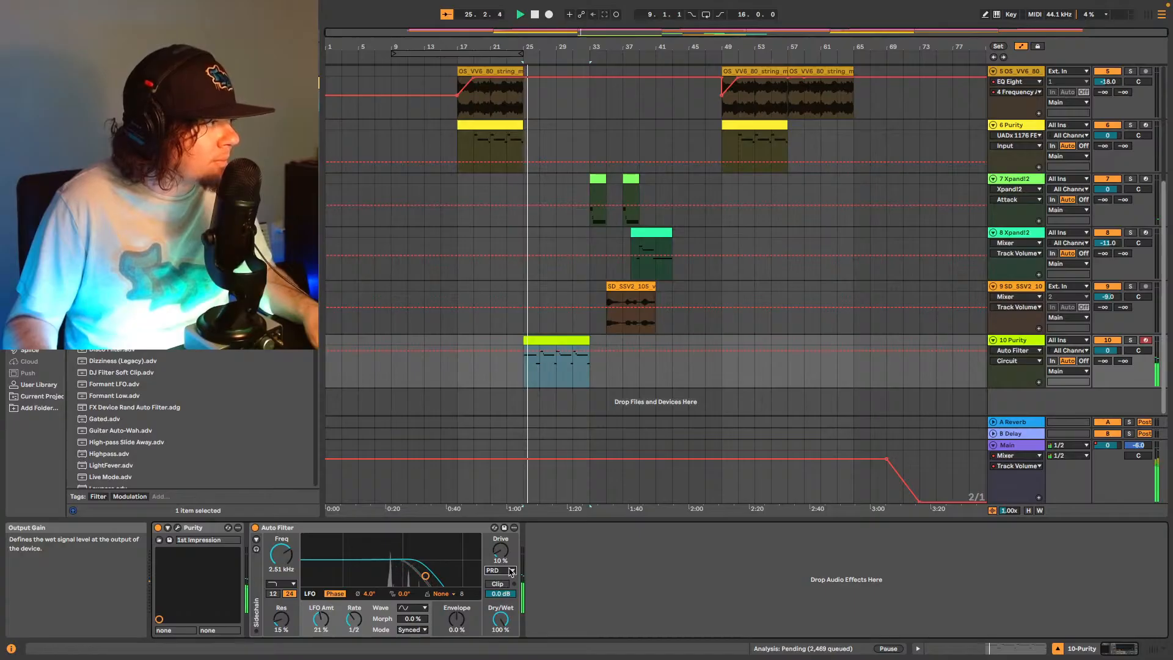
left_click(511, 570)
left_click(496, 578)
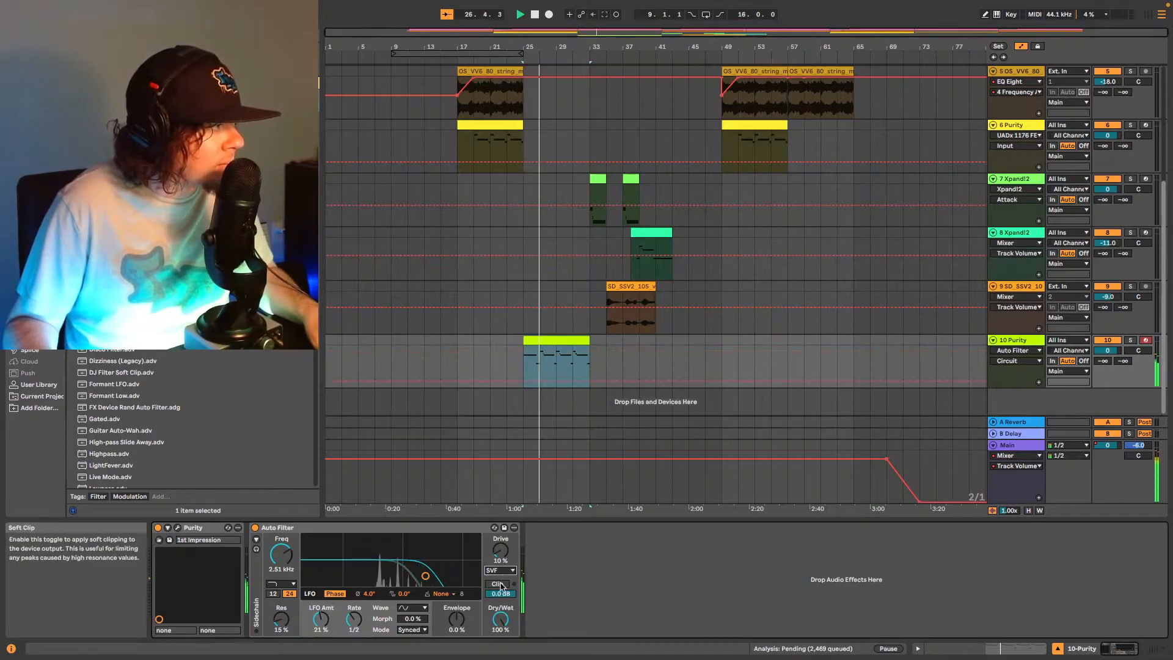
Compare the Auto Filter with and without soft clipping and set its resonance to 46%.
left_click(501, 584)
left_click(500, 583)
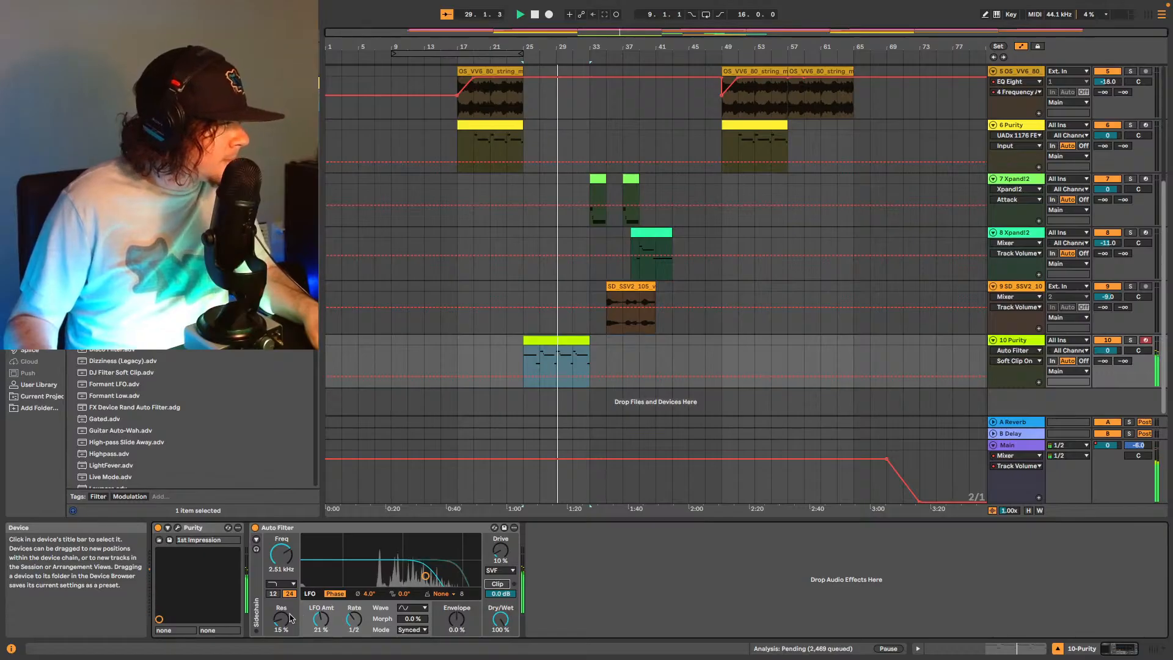
left_click(424, 576)
left_click_drag(425, 577, 425, 561)
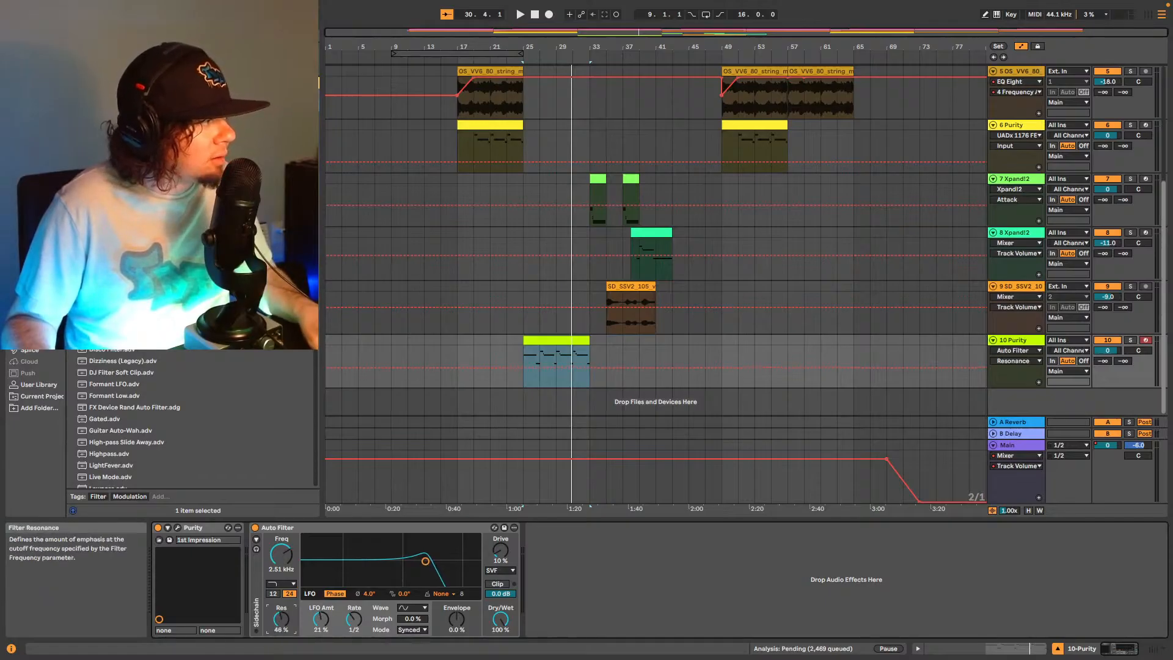
Play the pad clip from bar 25 and set track 10's volume to -6.0 dB.
key("space")
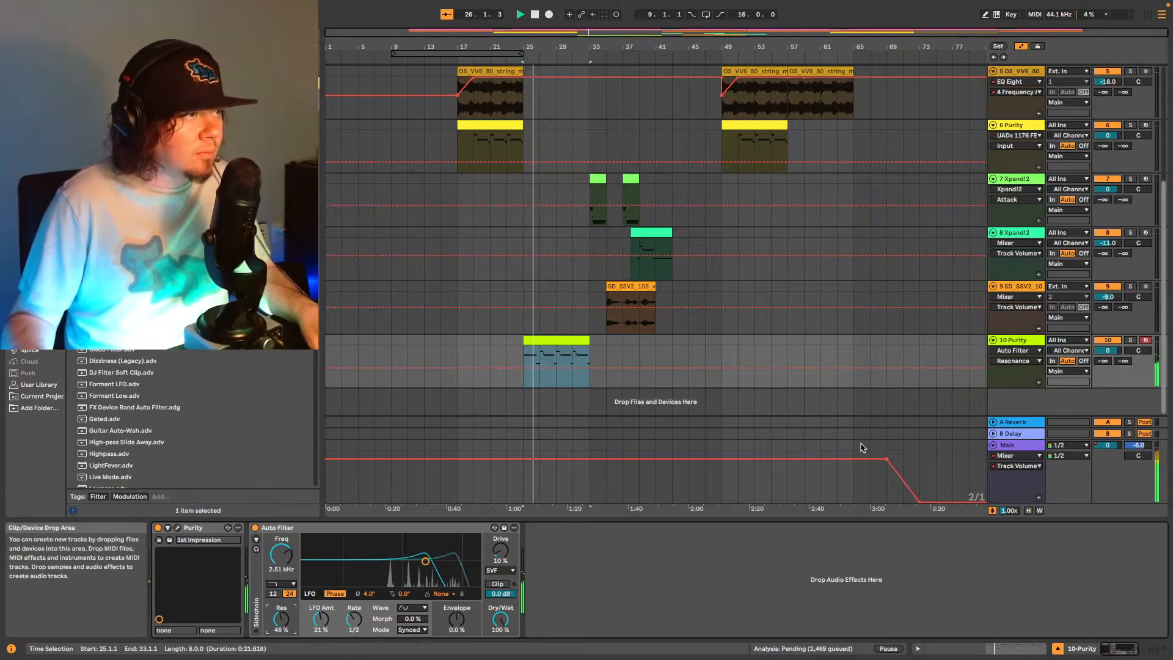
left_click_drag(1107, 350, 1106, 354)
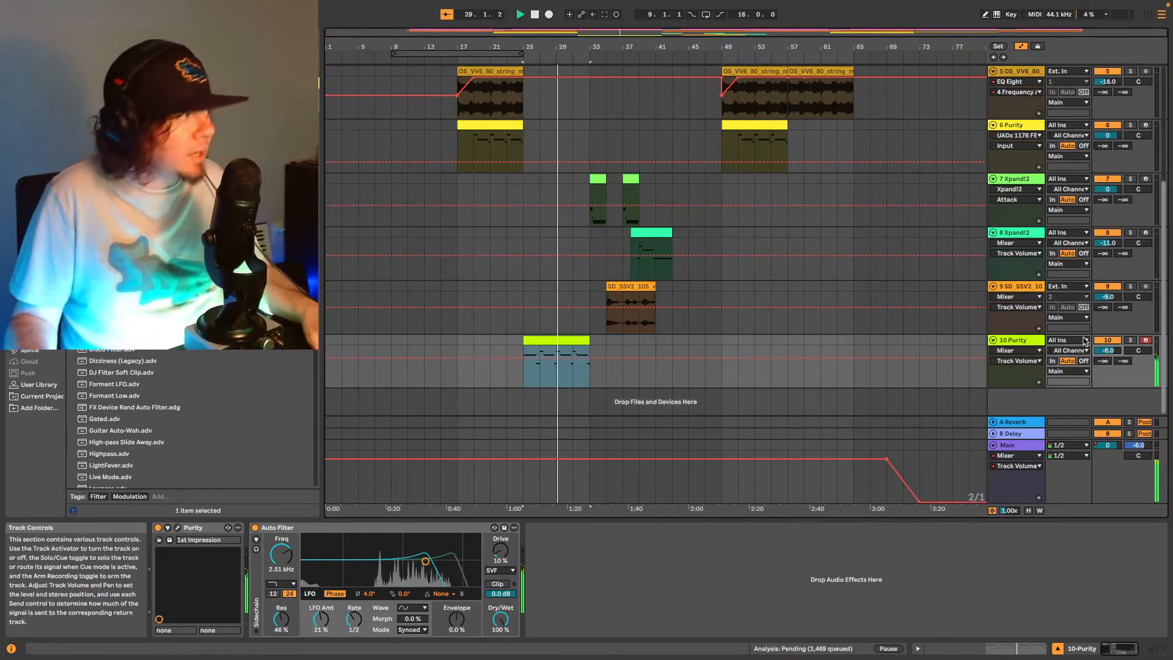
key("space")
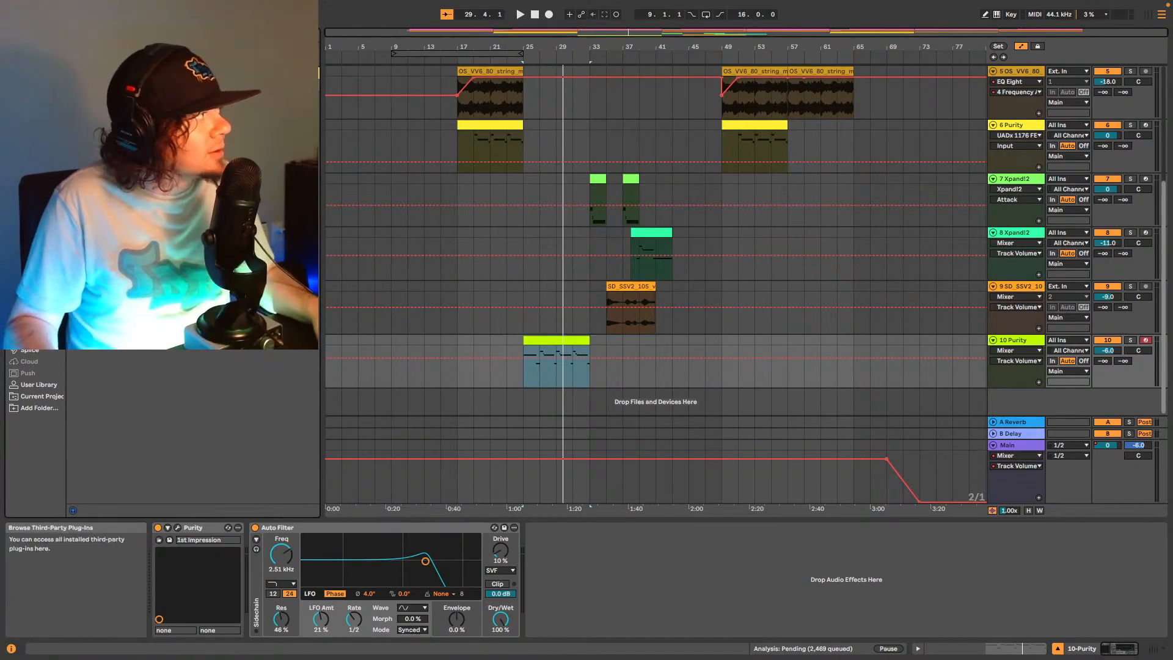
Add PhaseMistress after the Auto Filter on track 10, choose the 11 Stereo preset and play the clip.
left_click_drag(324, 309, 631, 641)
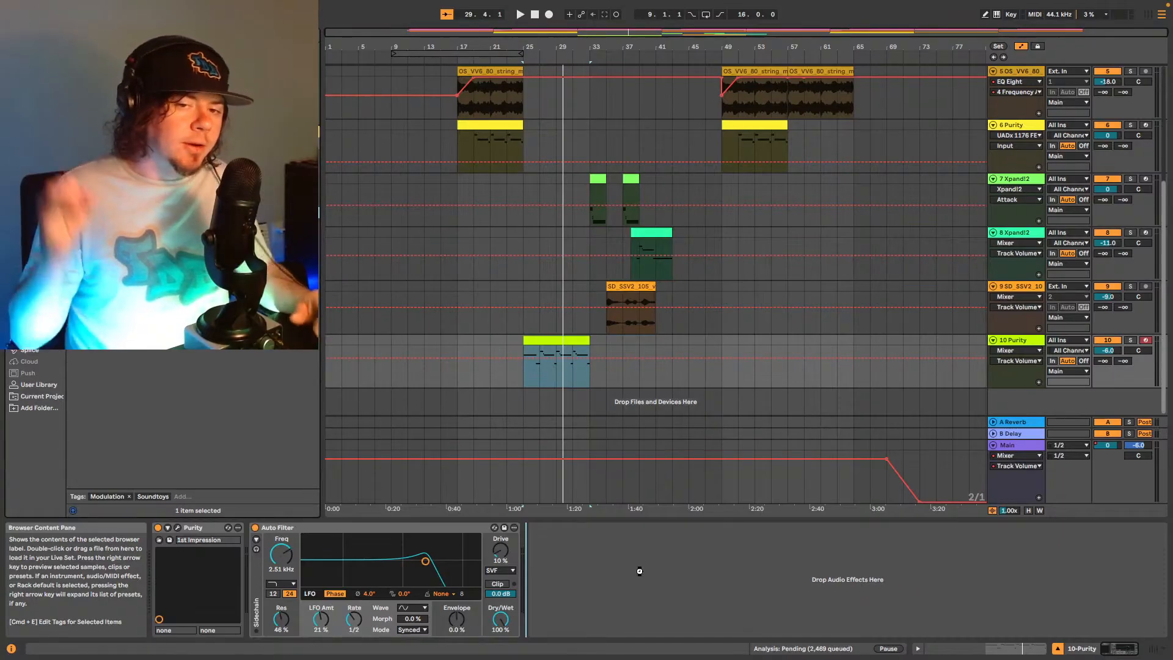
left_click_drag(640, 572, 639, 571)
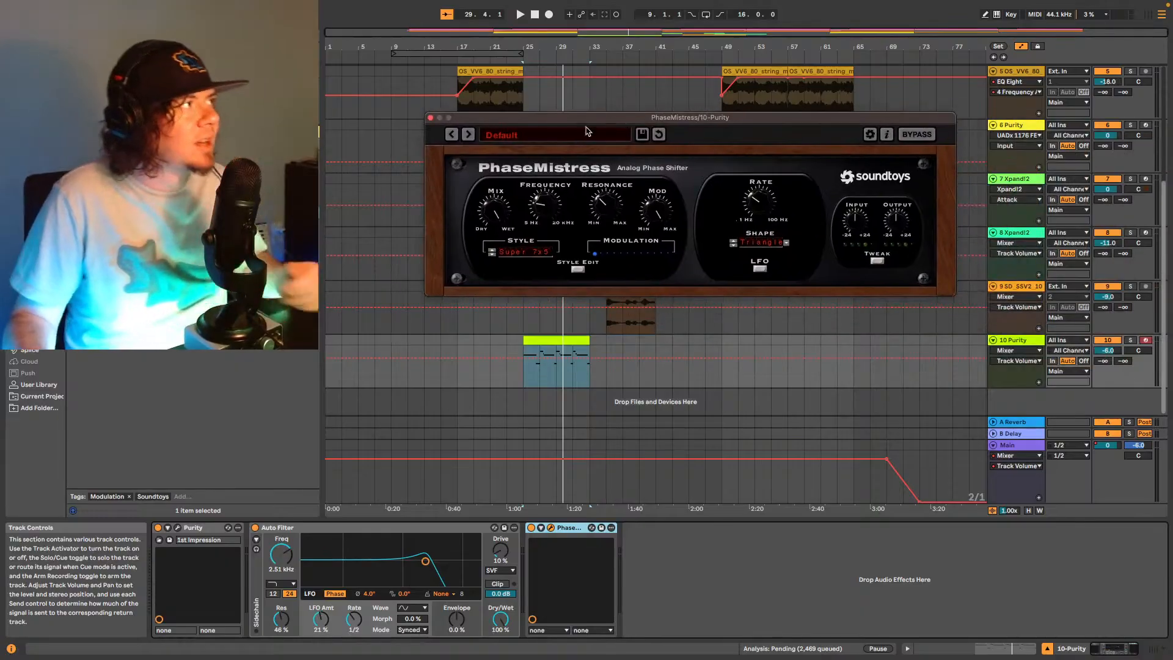
left_click(469, 134)
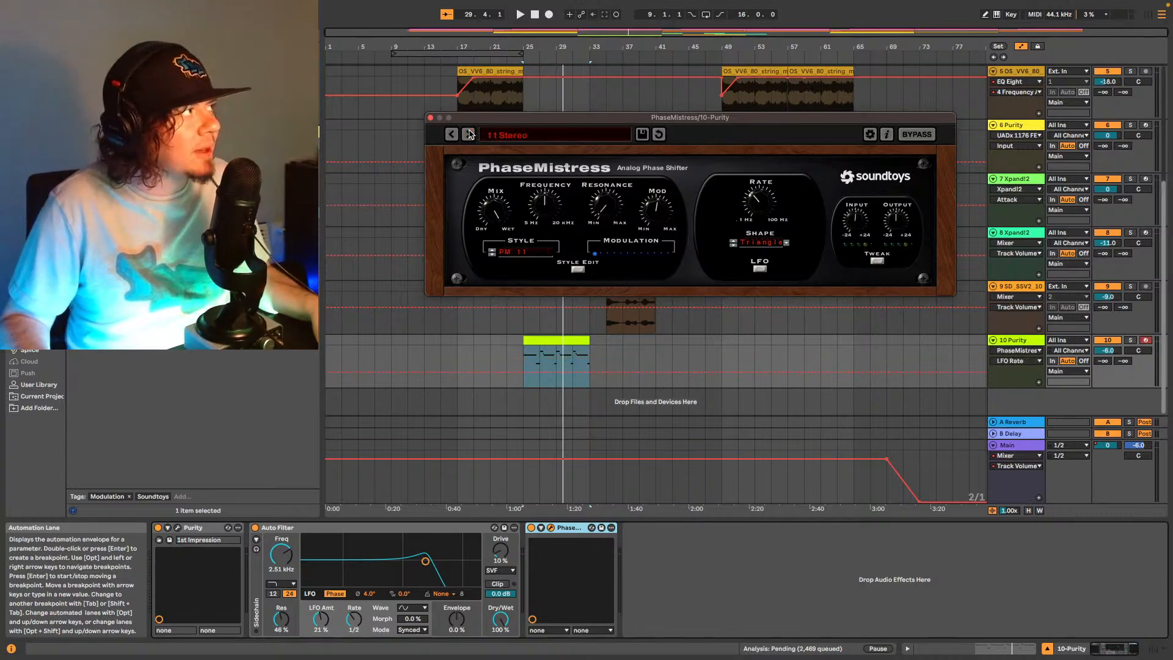
key("space")
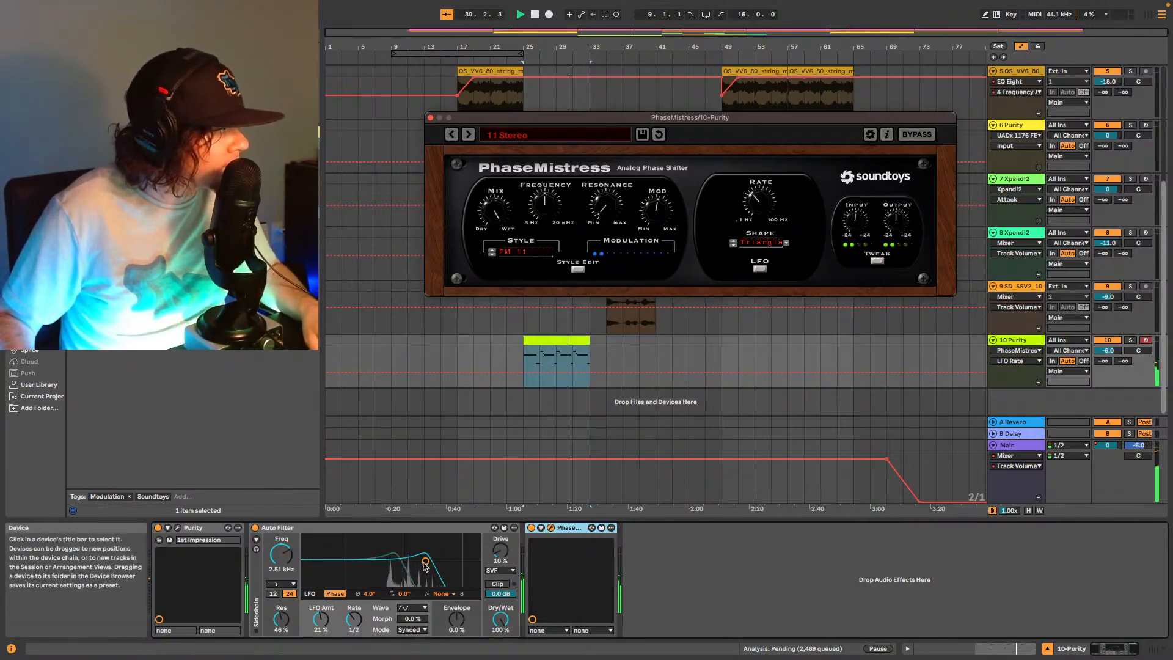
Set the Auto Filter's frequency to 1.97 kHz, resonance to 44%, LFO amount to 29% and envelope amount to -75% while auditioning.
left_click_drag(425, 563, 419, 564)
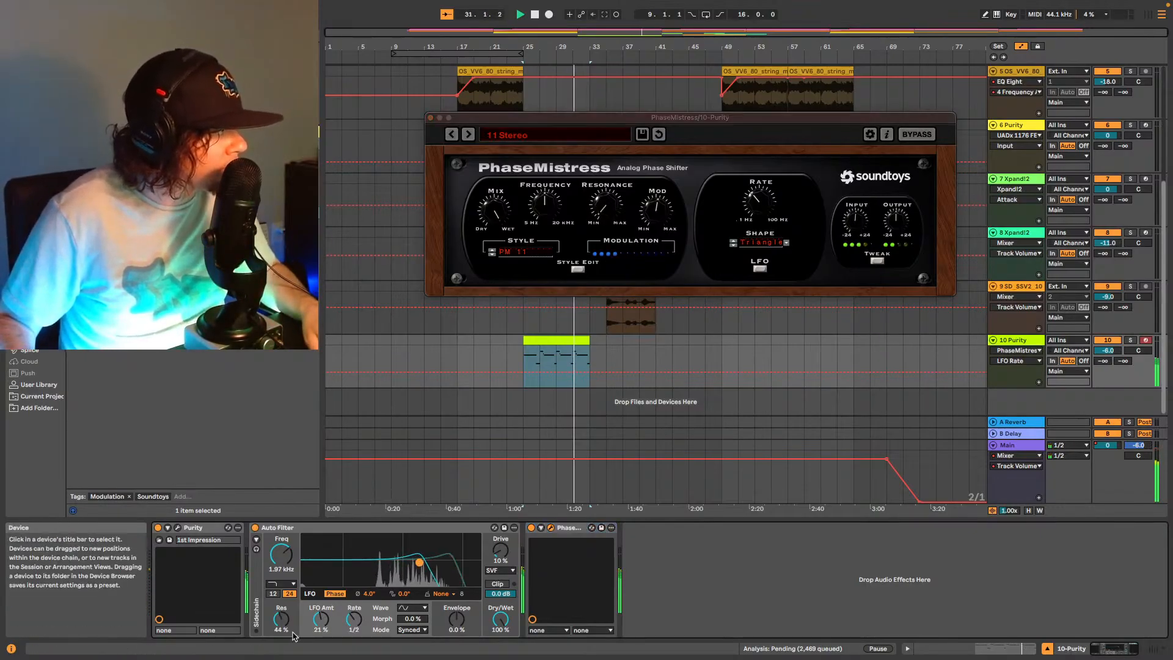
left_click_drag(320, 620, 320, 614)
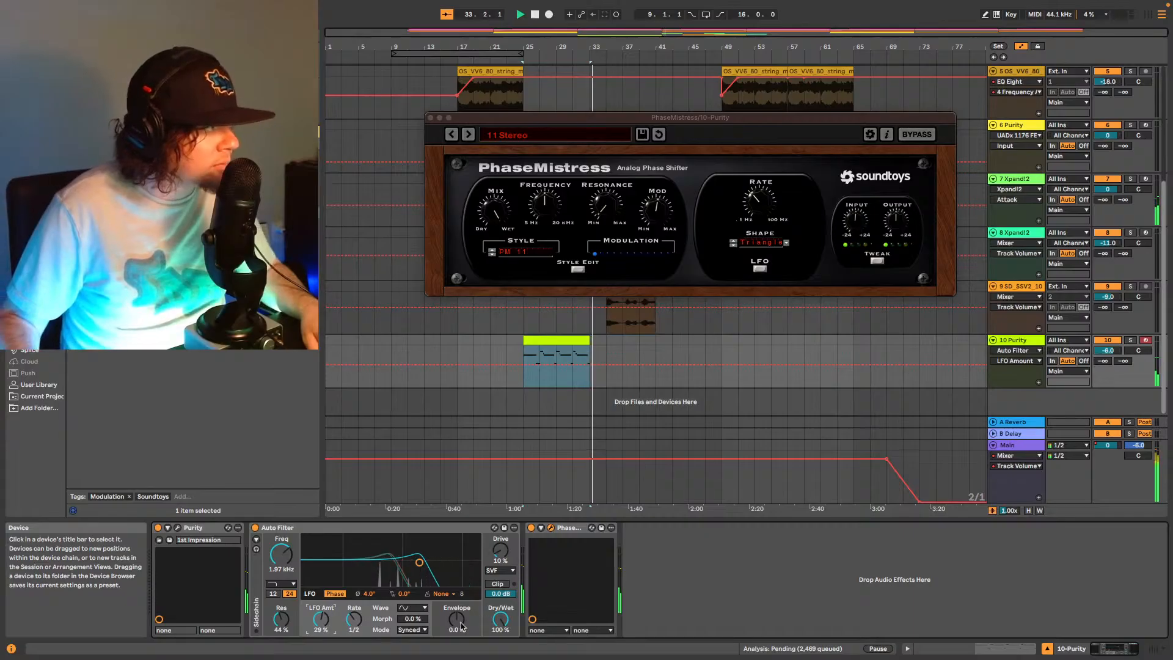
left_click_drag(457, 618, 458, 599)
key("space")
key("space")
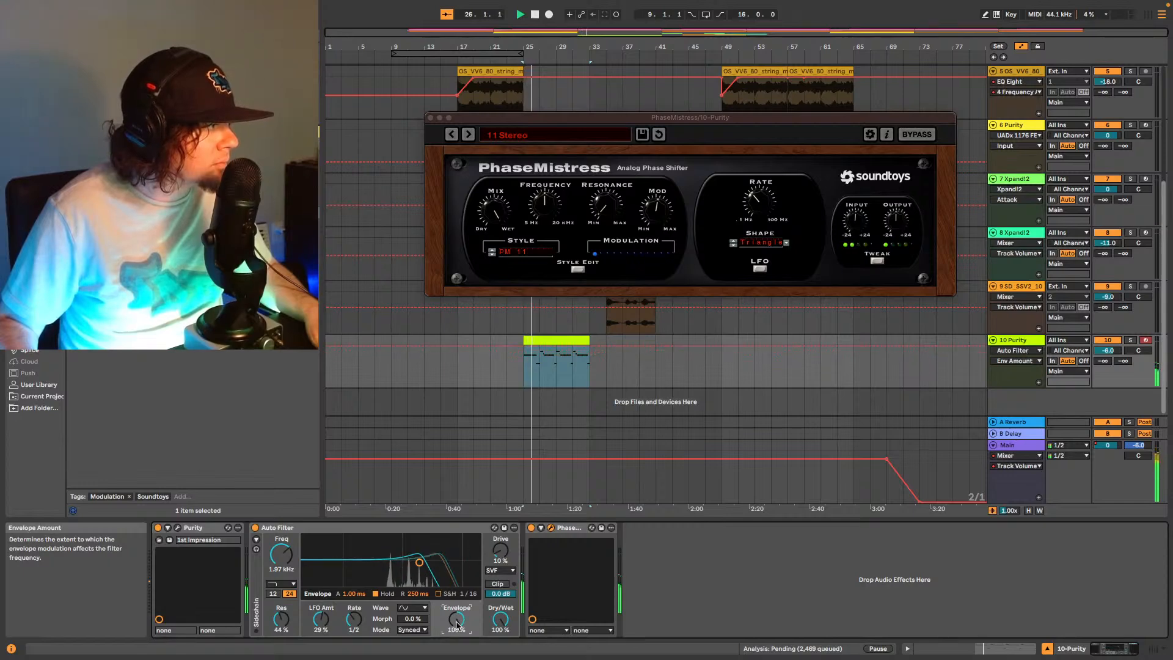
left_click_drag(457, 623, 457, 656)
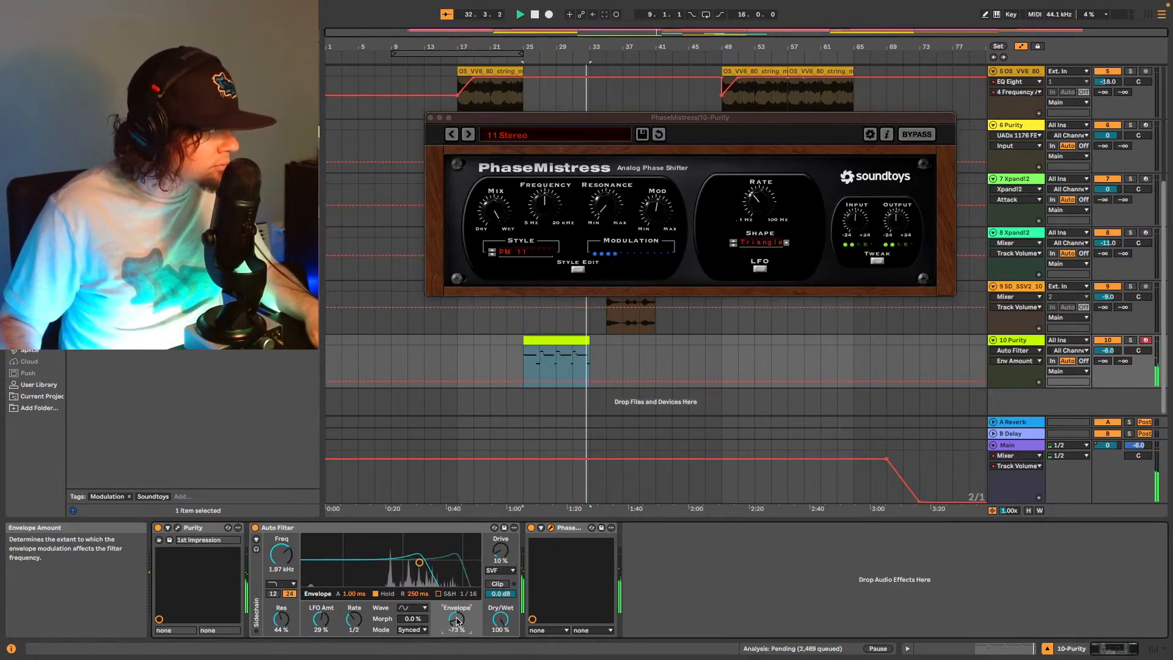
left_click_drag(456, 619, 456, 585)
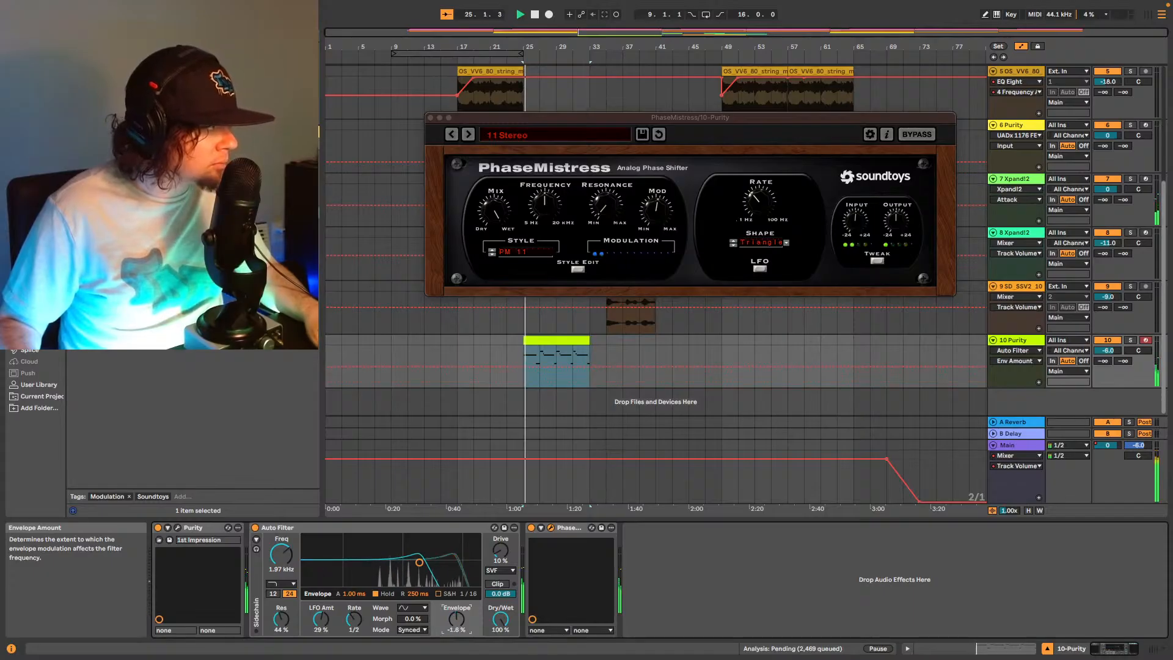
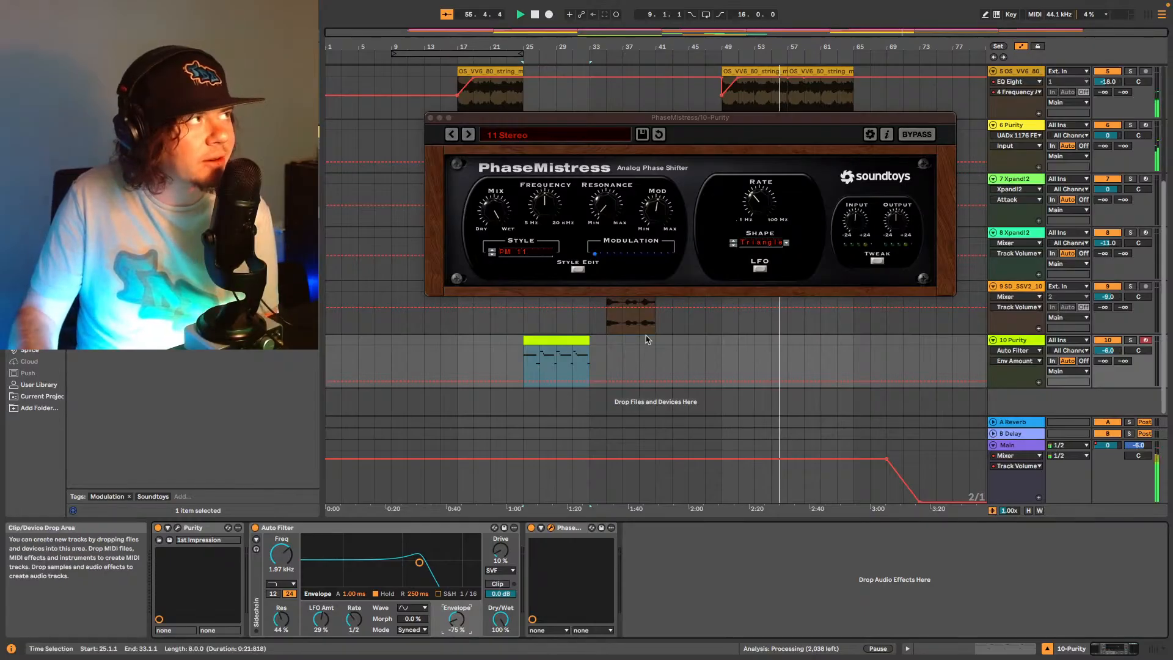
Move the PhaseMistress window off the upper tracks and audition track 4 Purity from bar 49, soloed and with the mix.
scroll(648, 339, "up", 6)
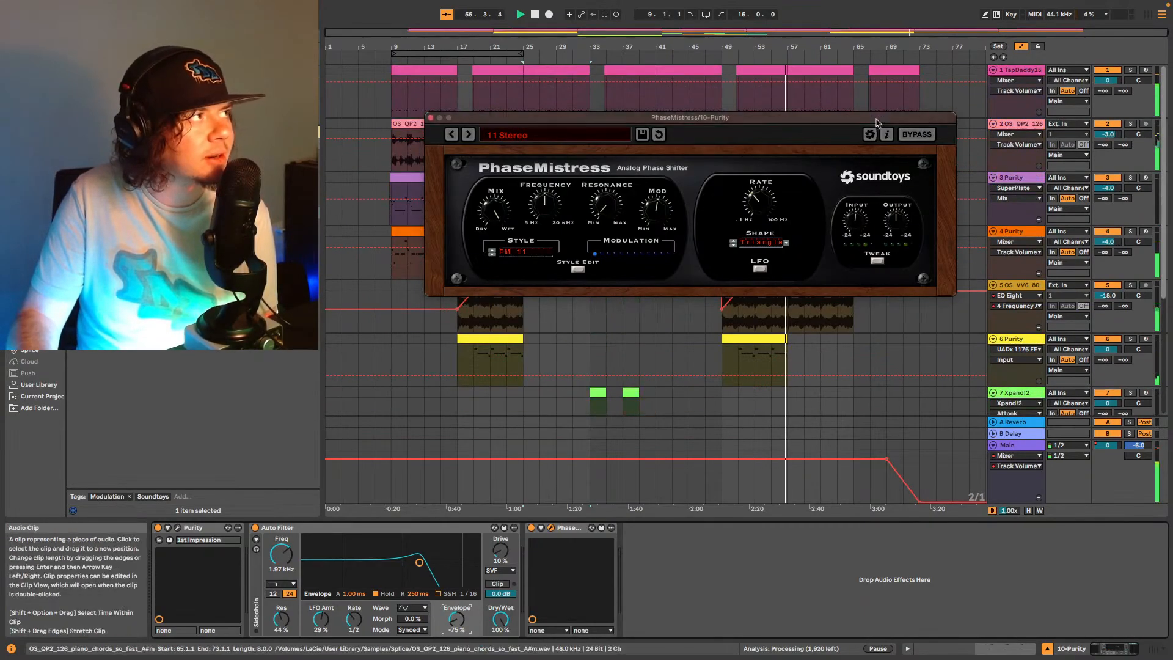
left_click_drag(876, 122, 865, 305)
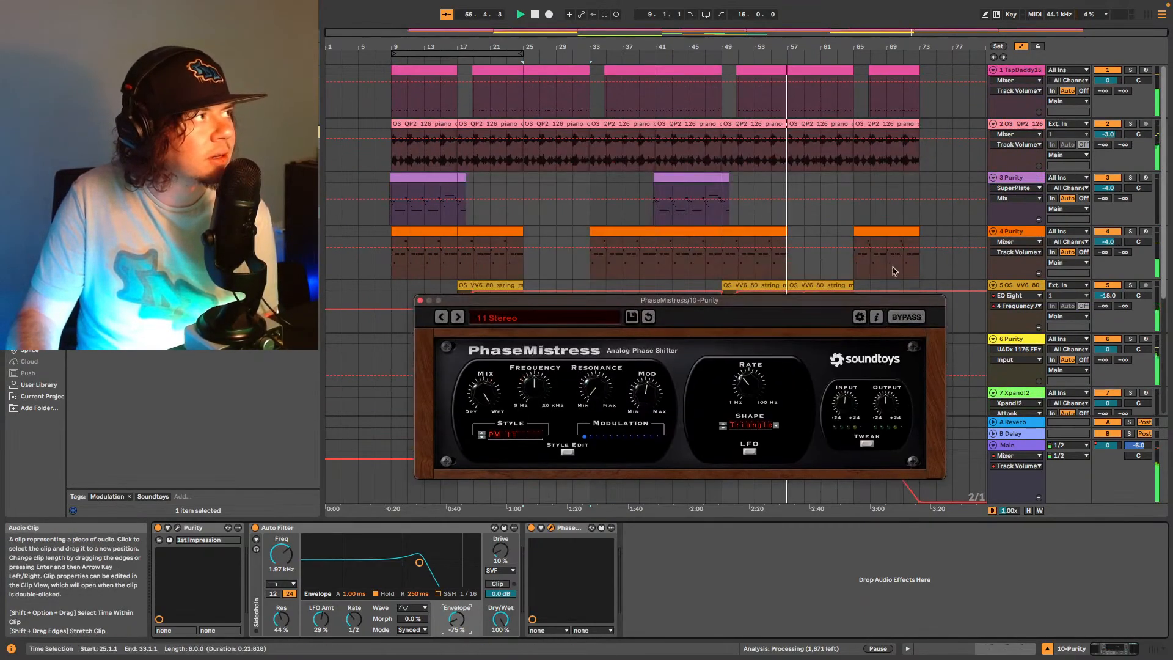
left_click(749, 232)
key("space")
key("space")
left_click(1130, 232)
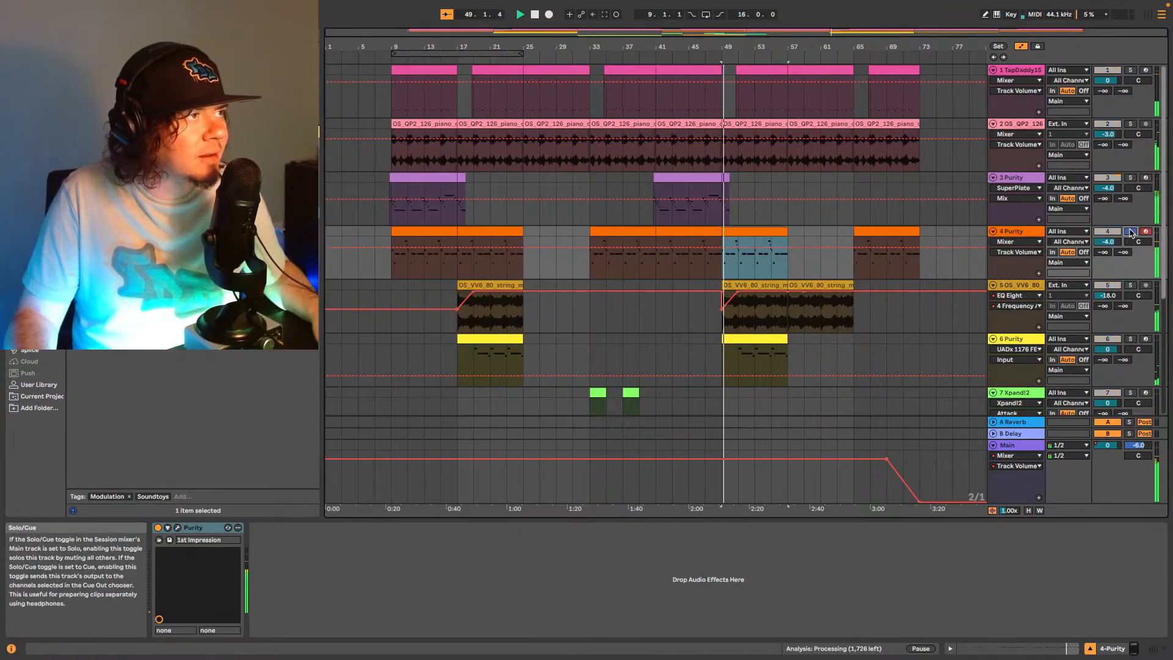
left_click(1130, 232)
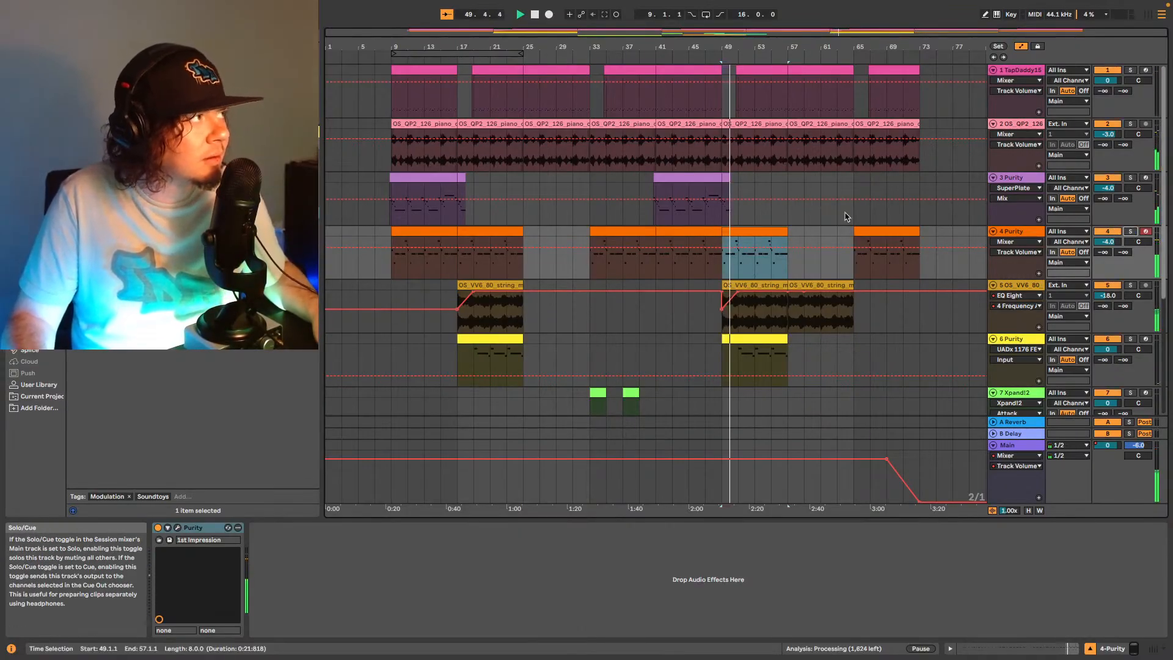
key("space")
Audition the second clip on track 3 Purity around bar 41, first soloed and then within the full mix.
left_click(676, 181)
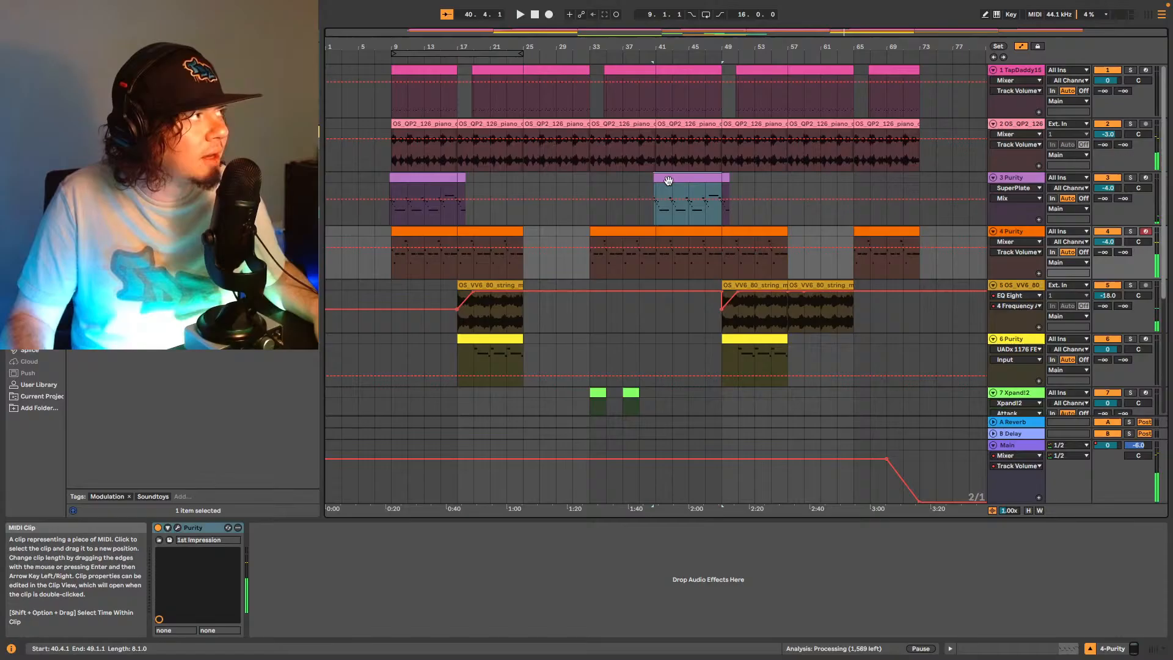
left_click(1130, 177)
key("space")
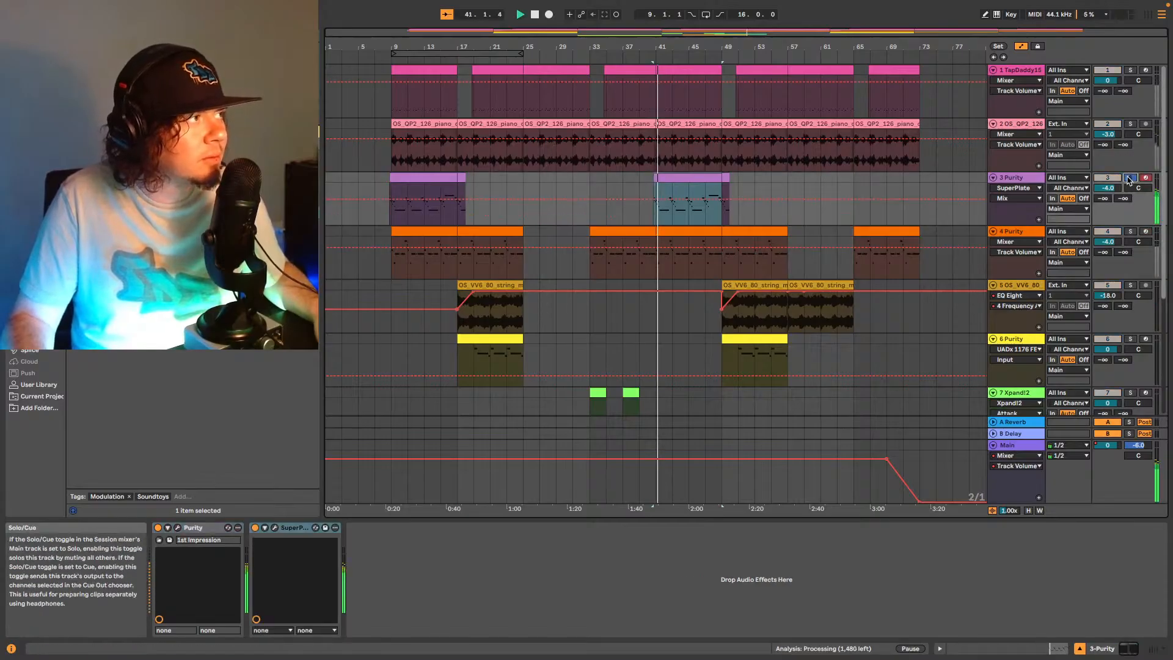
left_click(1129, 178)
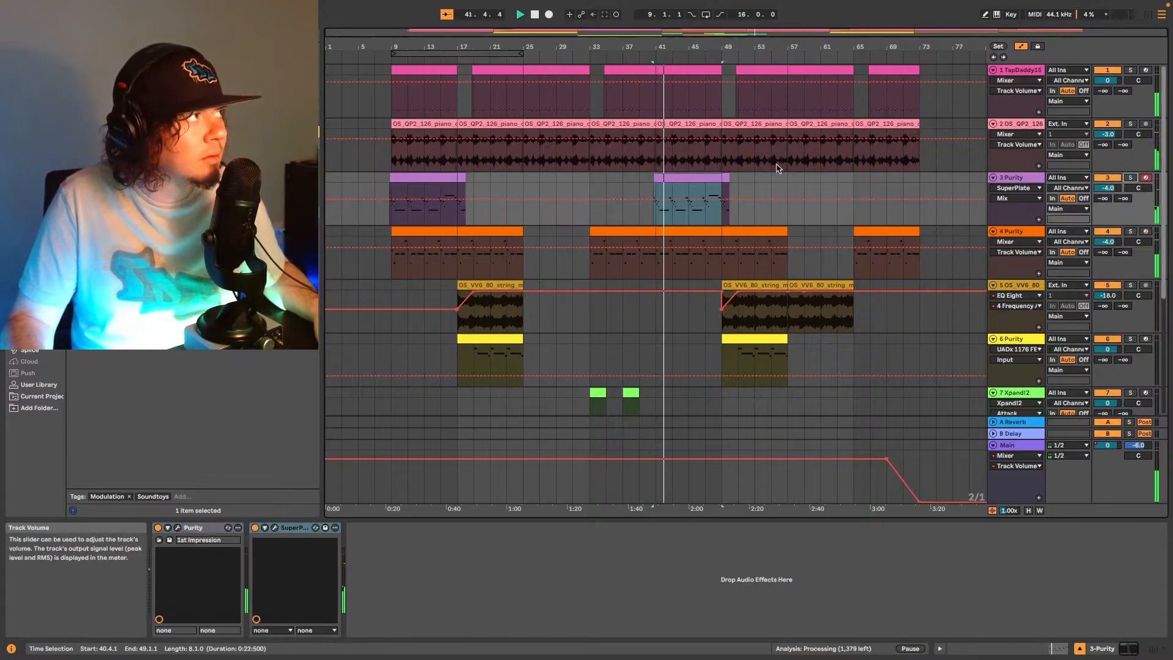
Close the PhaseMistress window and insert a new MIDI track directly below track 10.
scroll(764, 174, "down", 4)
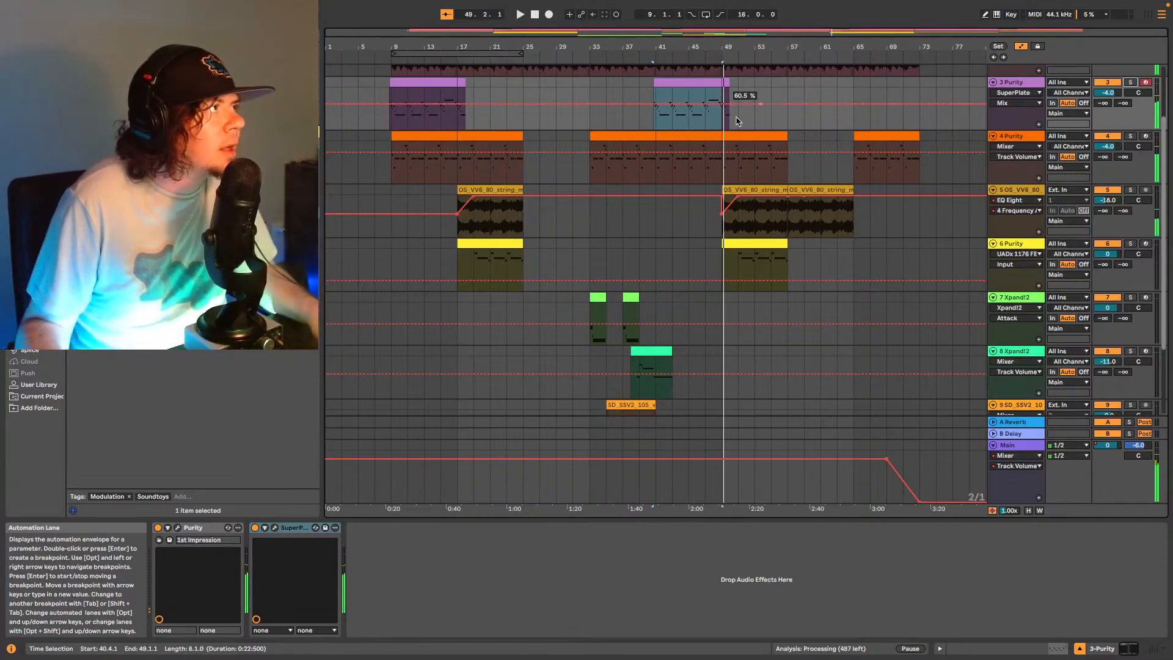
scroll(702, 153, "down", 5)
left_click(1026, 341)
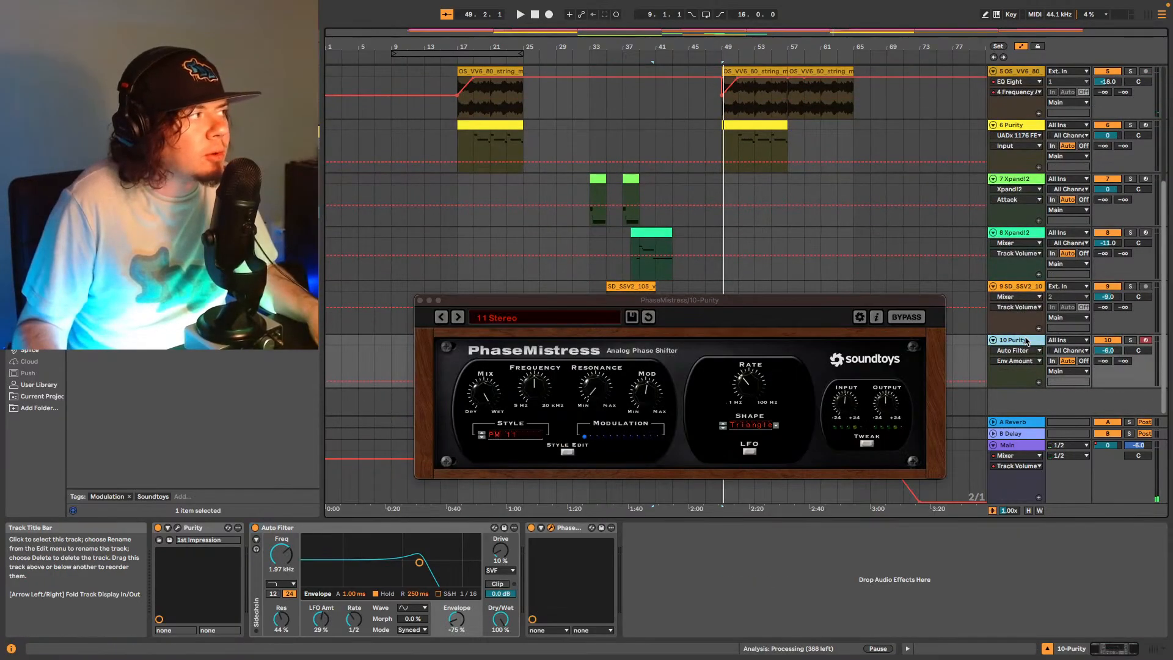
left_click(420, 301)
key("super+shift+t")
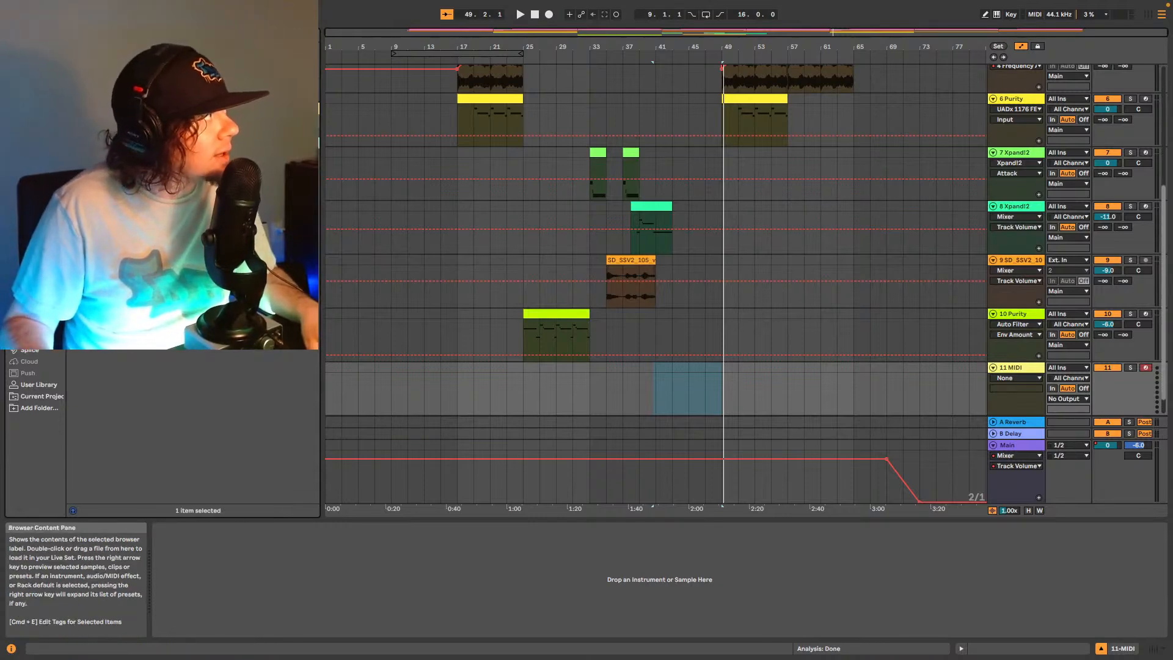
Load the Purity instrument onto MIDI track 11 and open its preset list.
left_click_drag(183, 213, 533, 387)
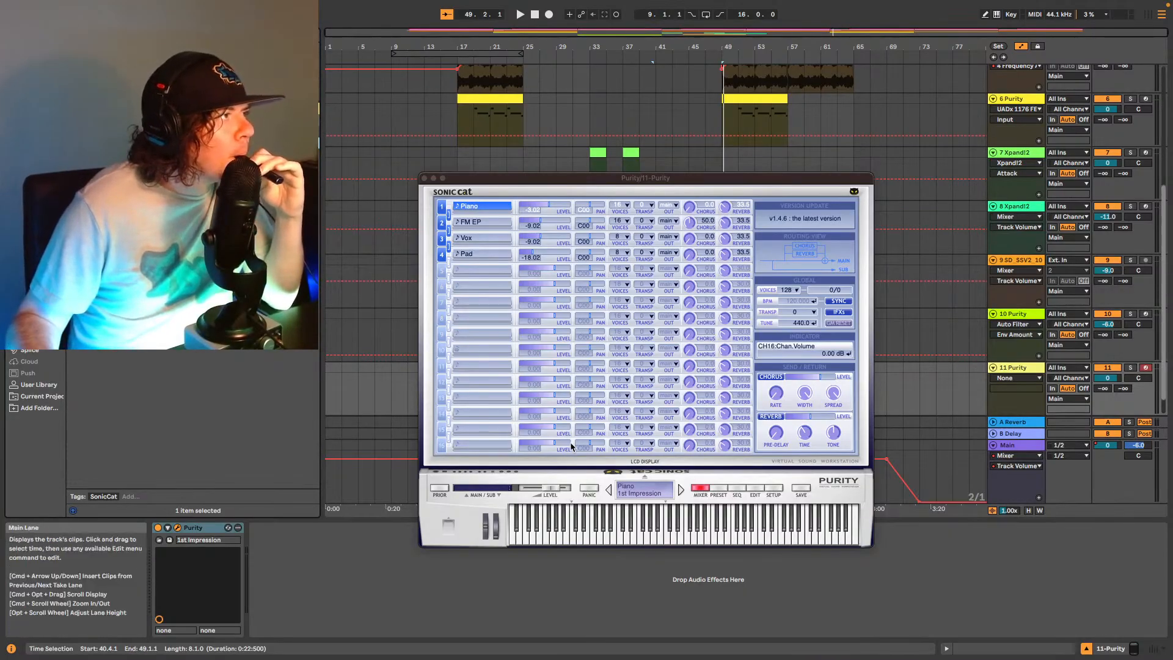
left_click(804, 219)
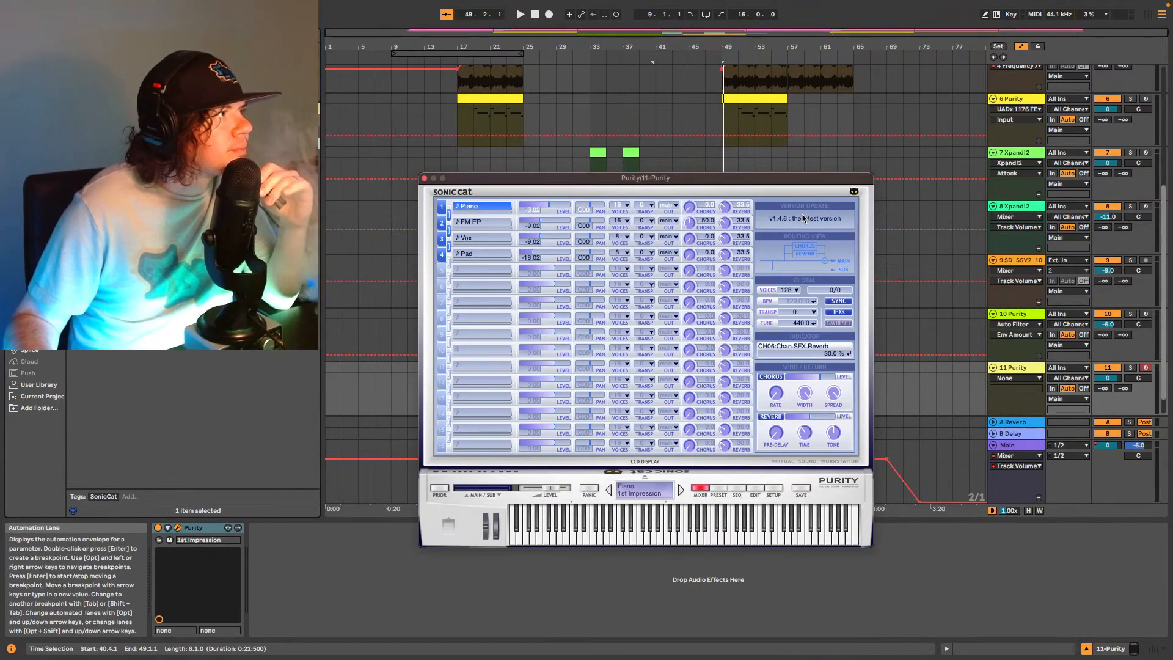
left_click(719, 489)
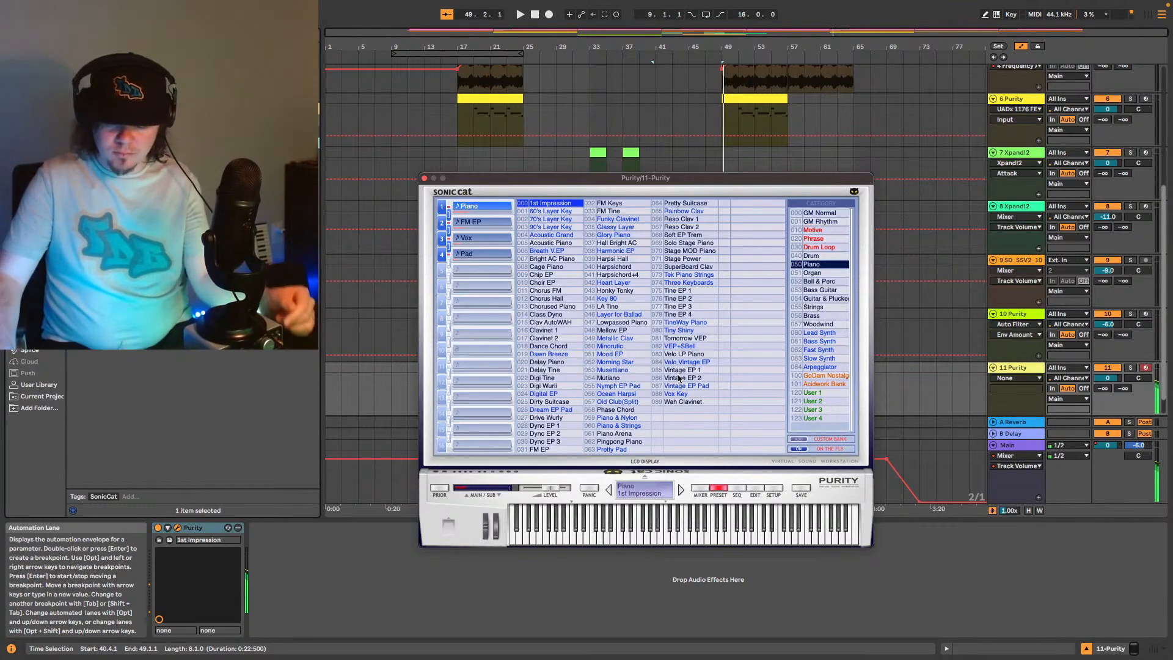
Audition the arrangement around bar 41 and the first clip on track 3 Purity from about bar 9.
key("space")
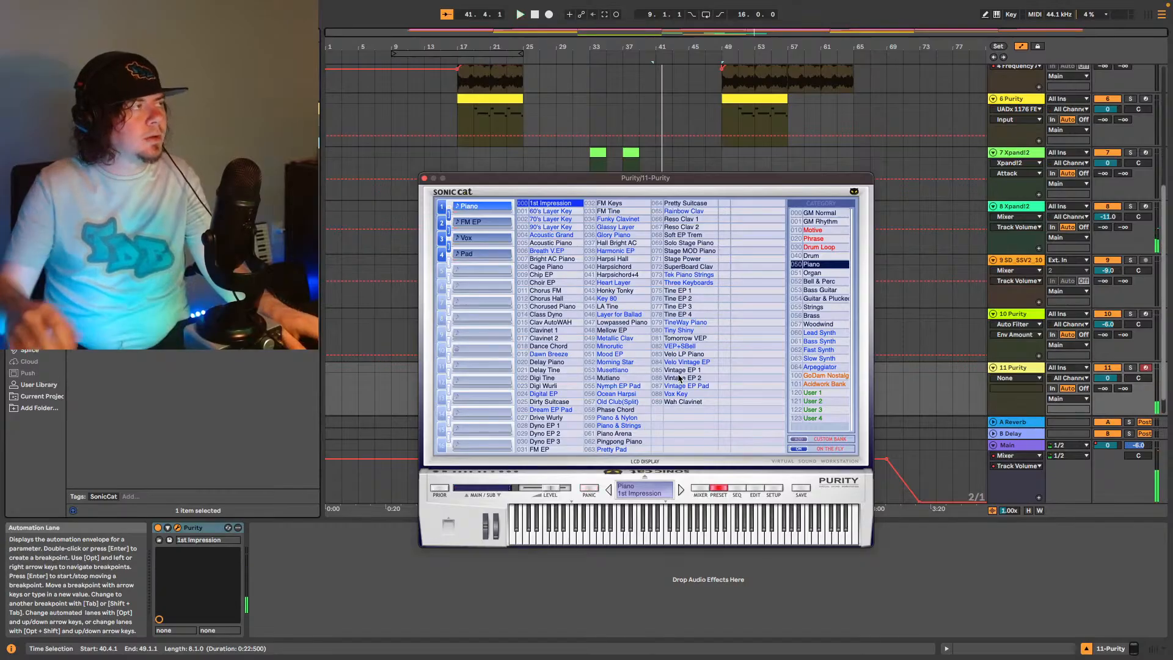
scroll(391, 151, "up", 5)
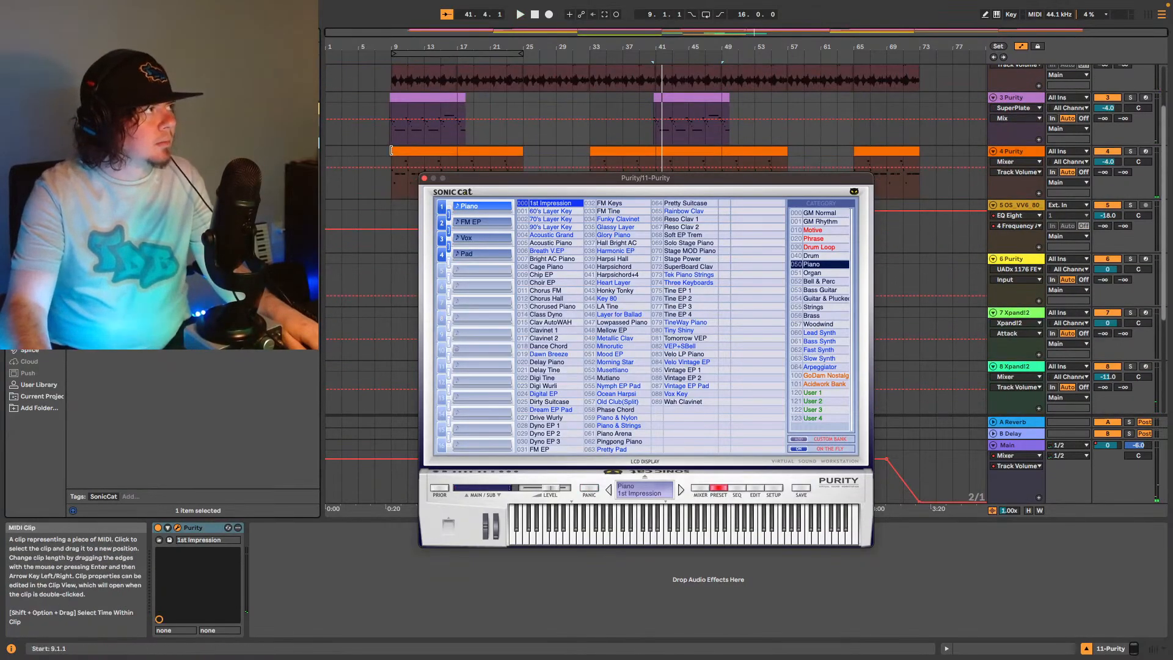
left_click(416, 100)
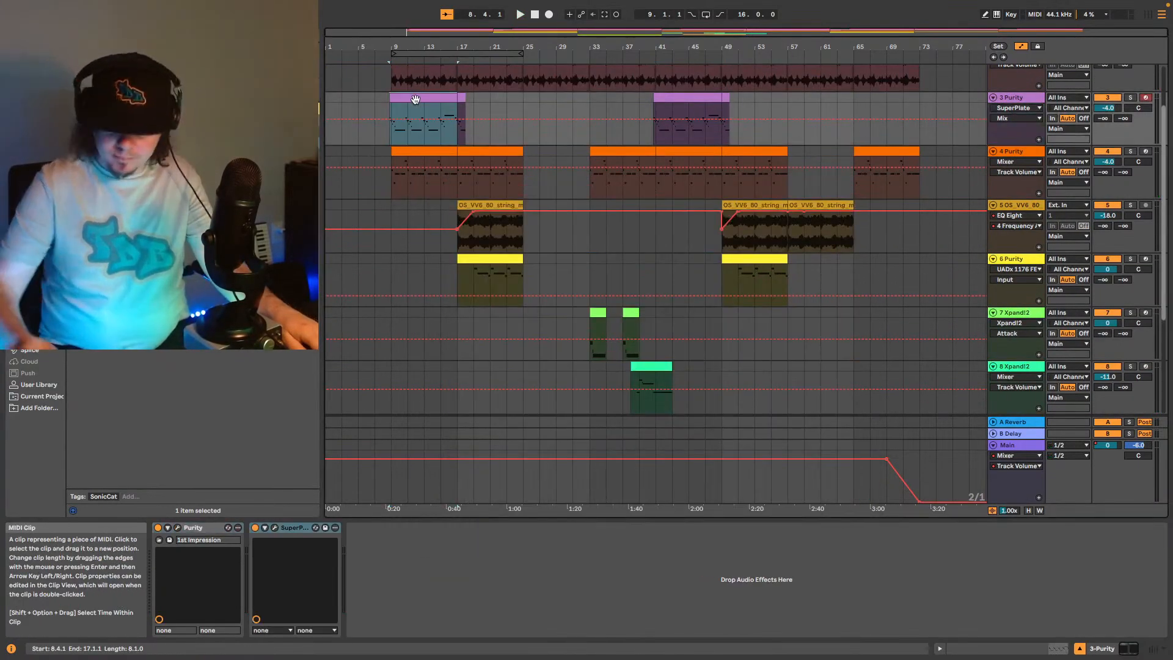
key("space")
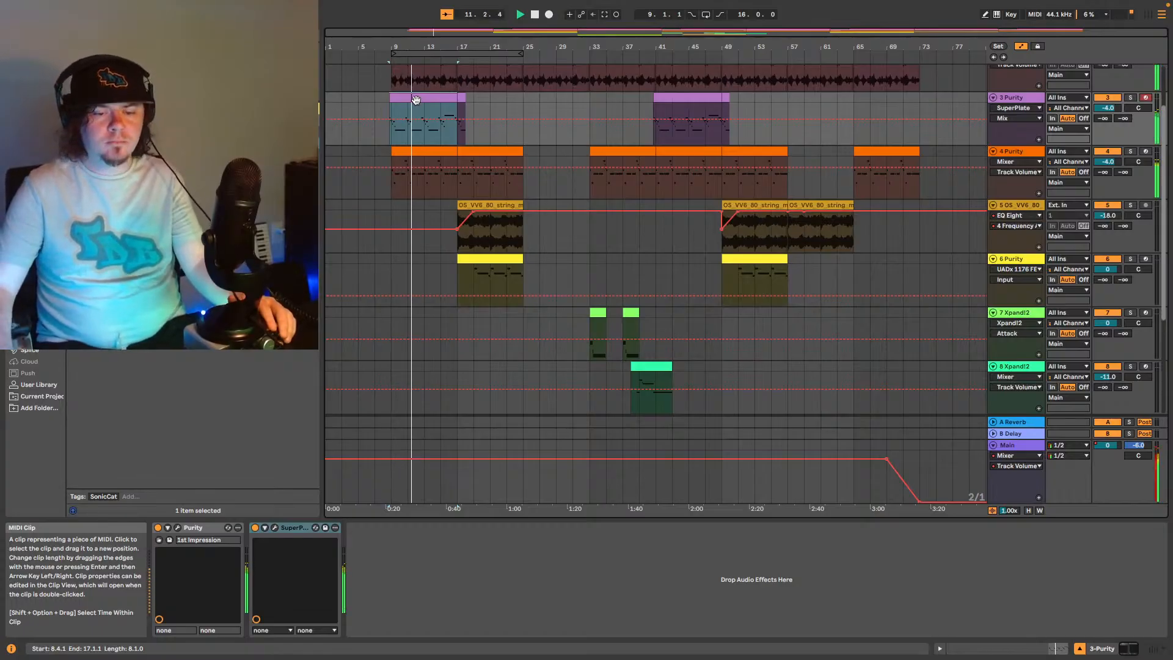
scroll(562, 301, "down", 5)
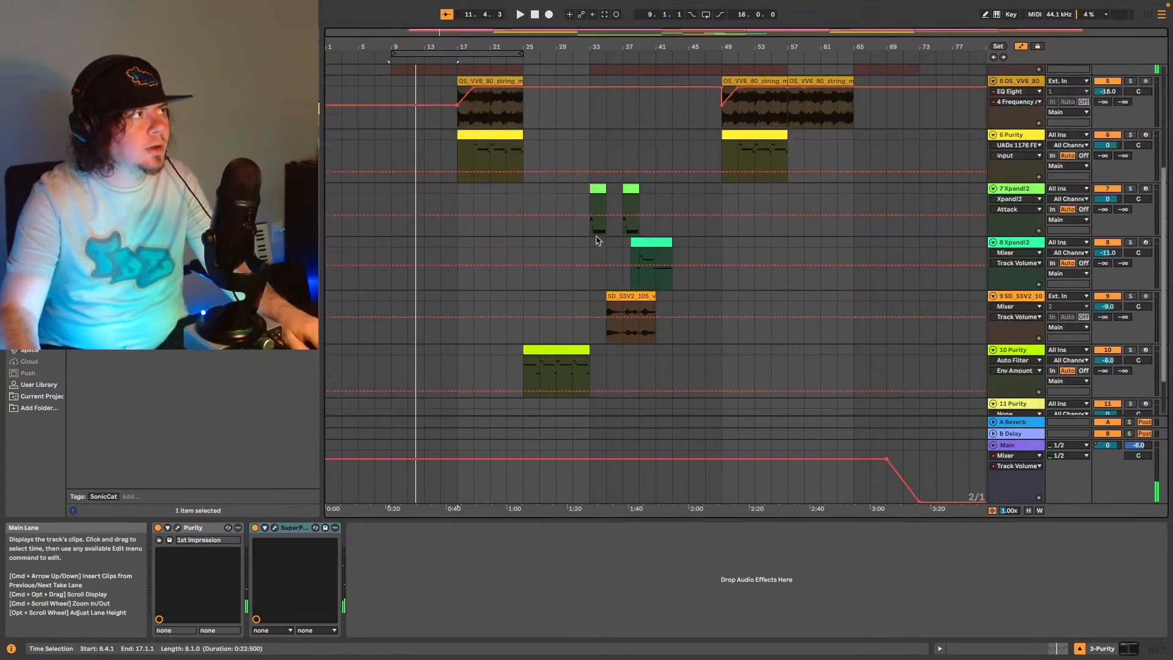
Start playback from bar 9 with track 11 Purity armed and perform the new part up to about bar 17.
left_click(406, 371)
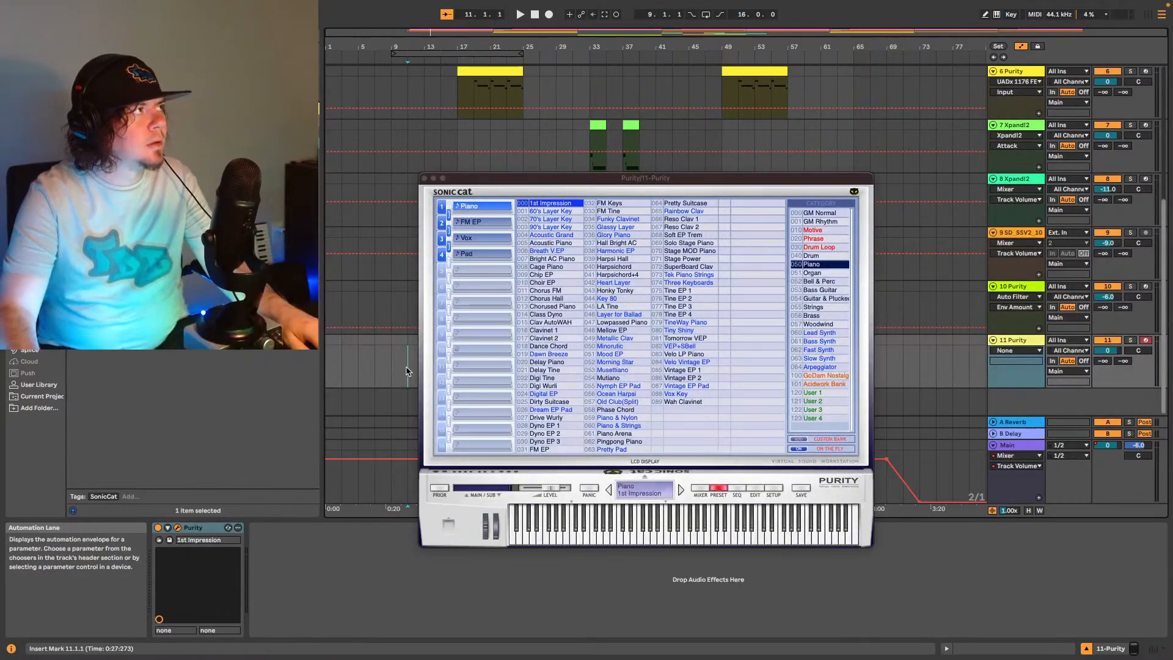
key("space")
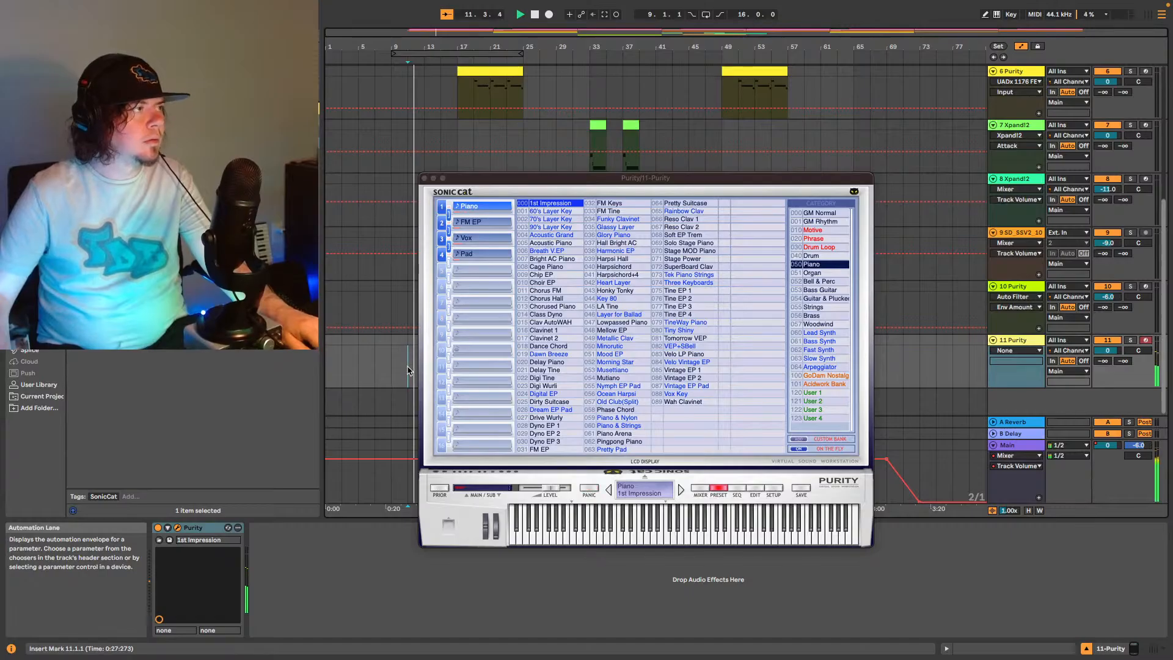
key("space")
left_click(388, 366)
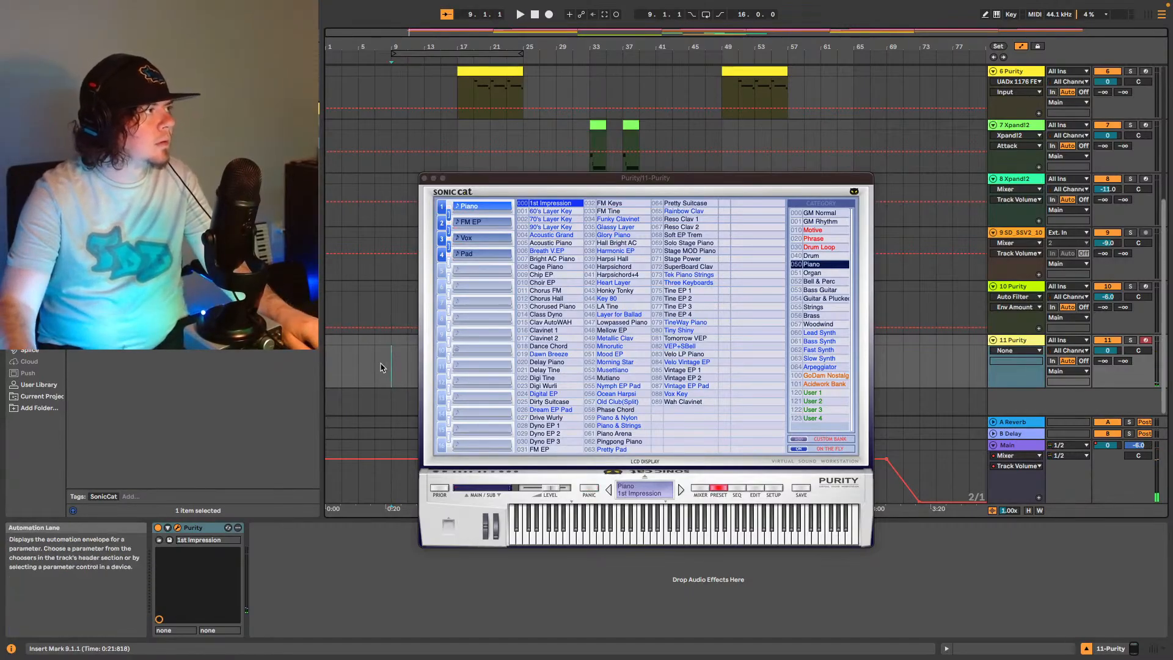
key("space")
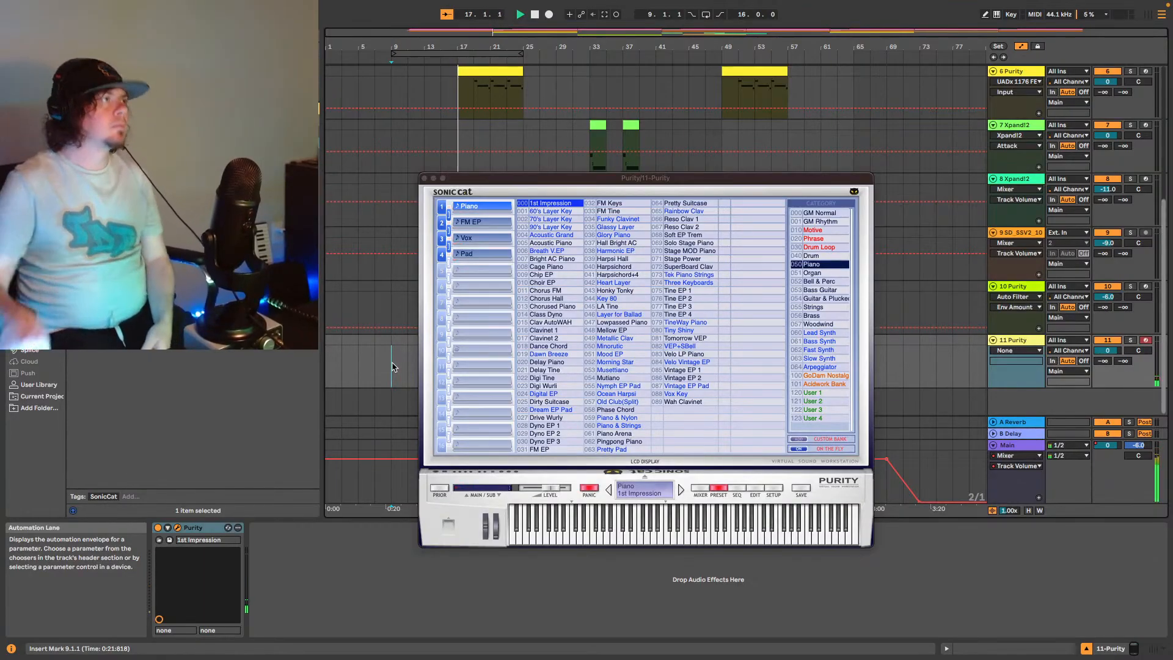
Close the Purity window, capture the played notes as a clip on track 11, and trim it to span bars 9 to 17.
left_click(425, 178)
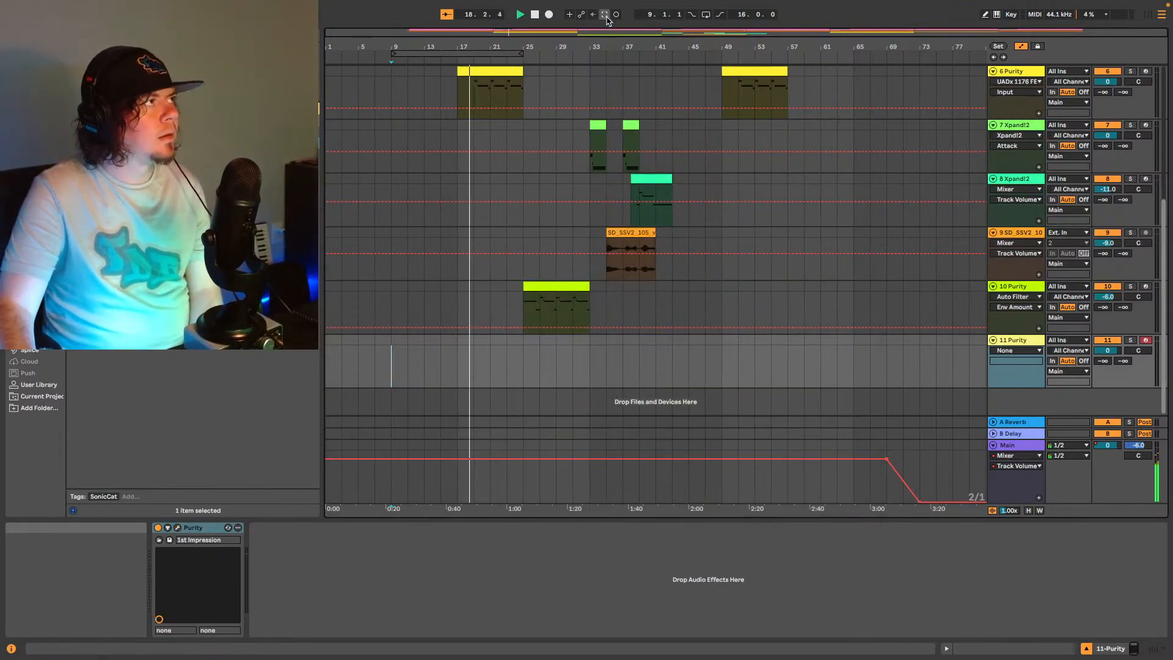
left_click_drag(441, 345, 396, 345)
key("space")
key("space")
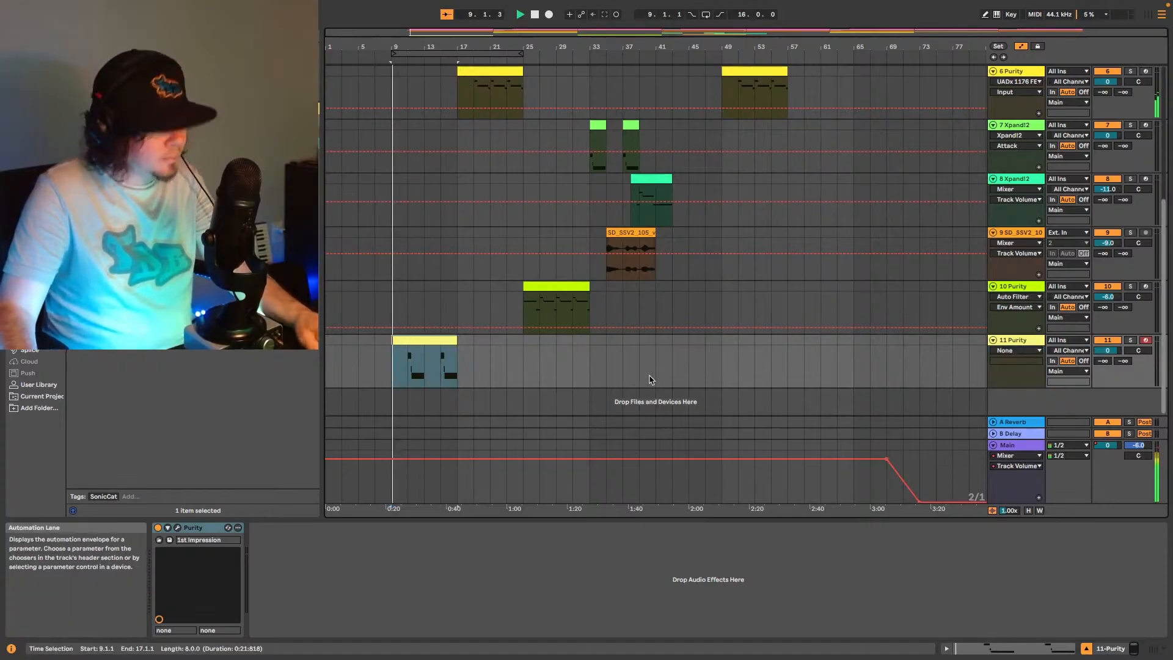
Tighten the timing of the clip's first F#5, E5 and D#5 notes, starting F#5 at 1.1.1, and play it back.
key("shift+Tab")
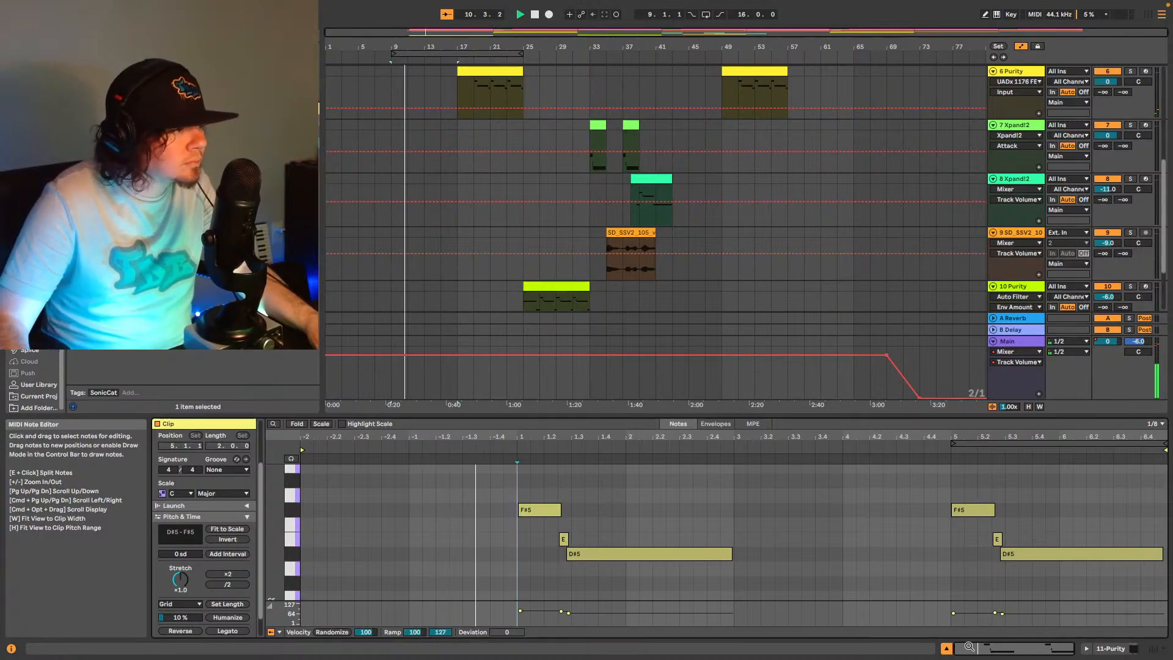
left_click_drag(985, 649, 986, 659)
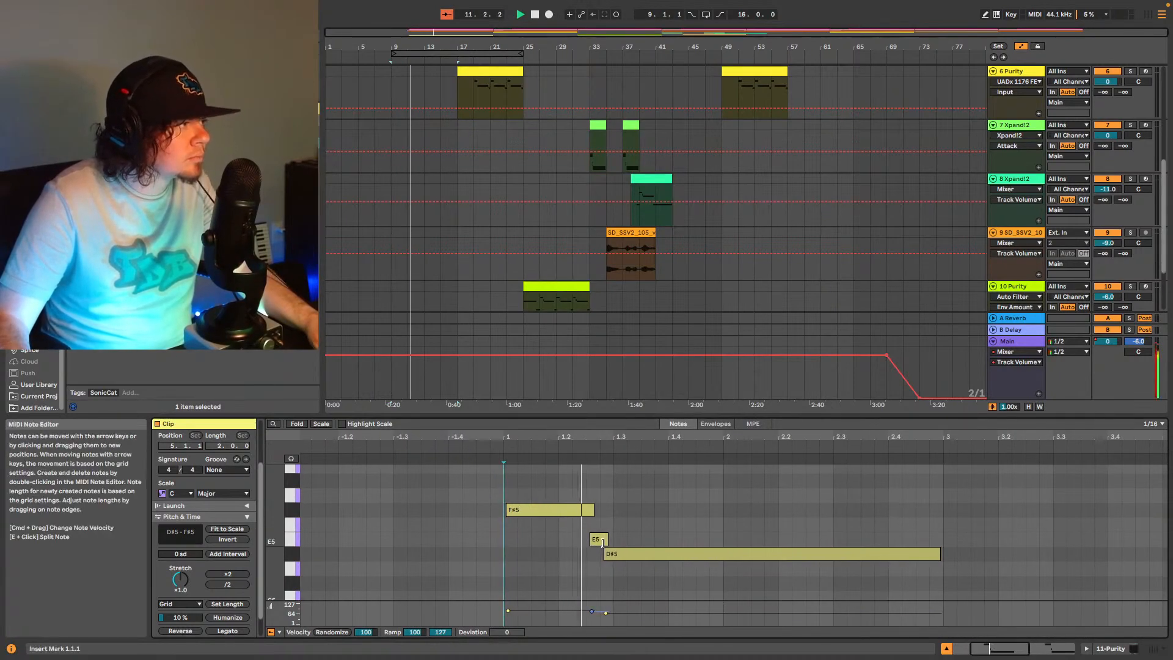
key("space")
left_click_drag(541, 514, 538, 515)
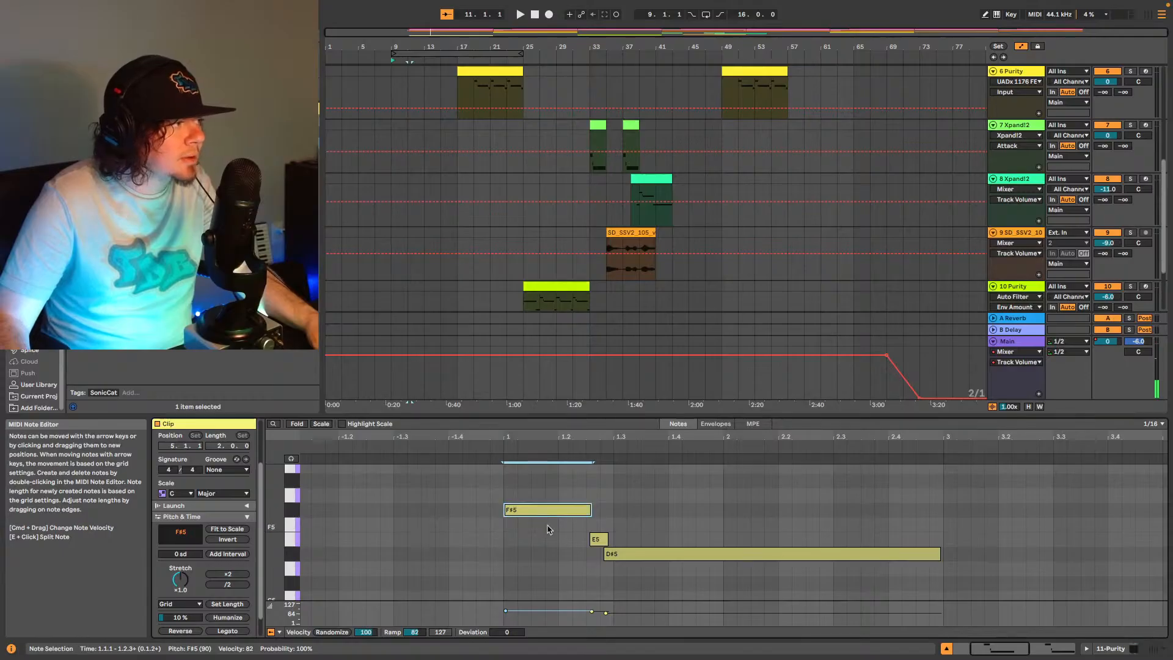
left_click(598, 541)
left_click(617, 554)
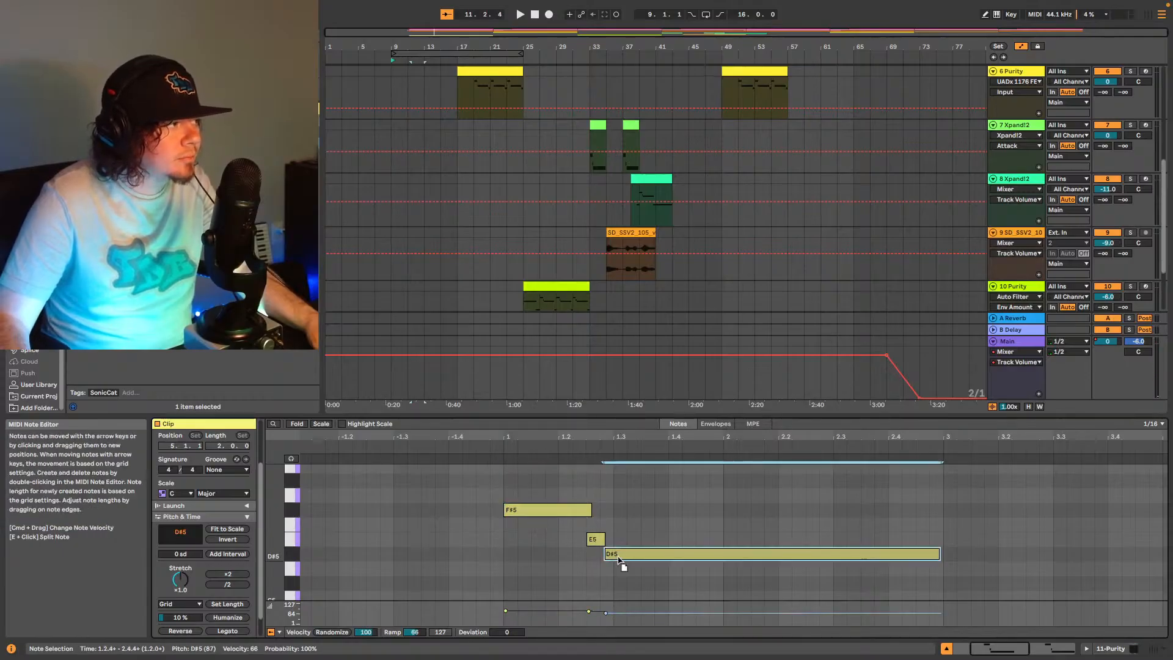
key("space")
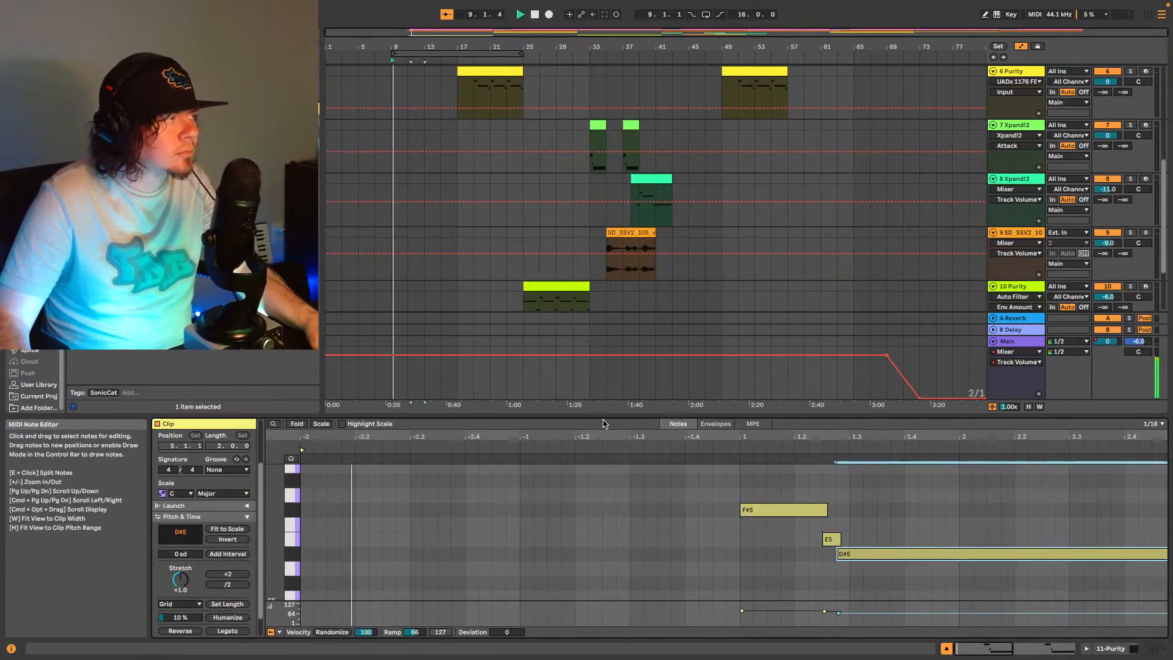
Shorten the track 11 clip to bars 9 to 13 and duplicate it to fill bars 13 to 17.
scroll(538, 250, "down", 3)
scroll(435, 259, "down", 2)
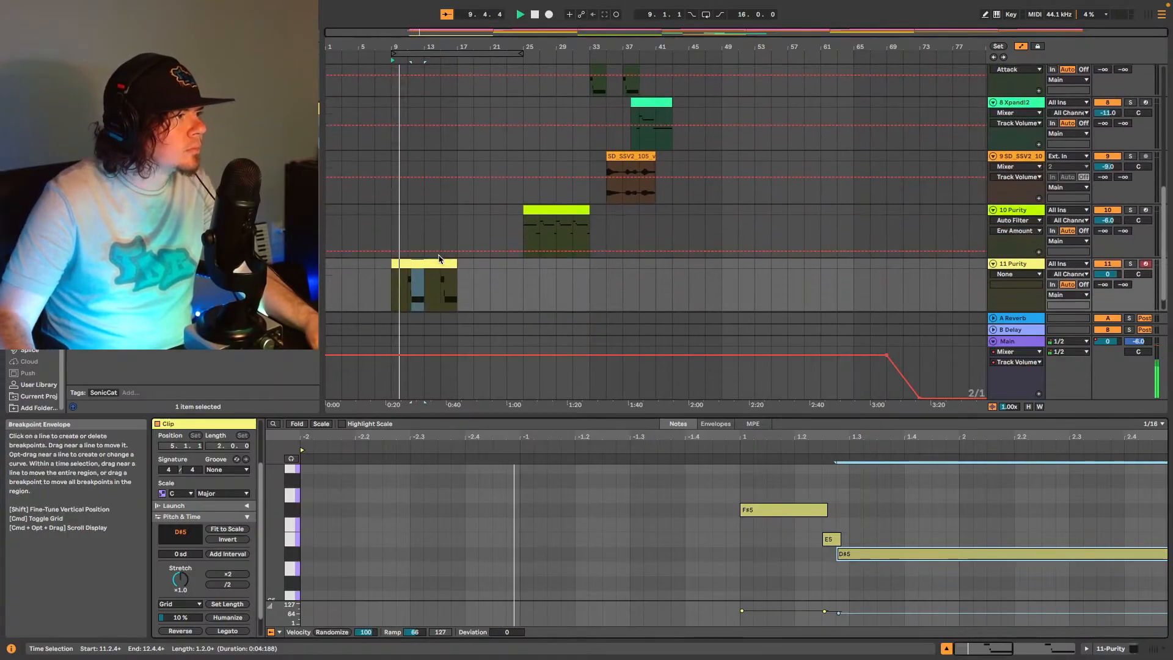
left_click(452, 249)
left_click_drag(452, 248, 424, 249)
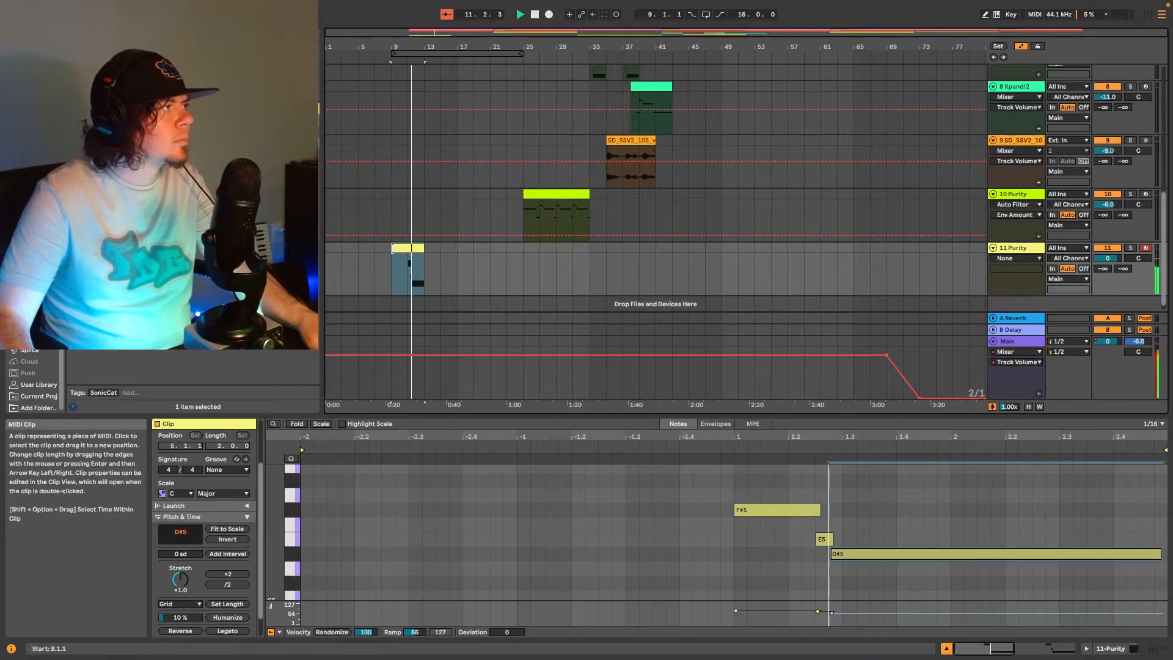
key("ctrl+d")
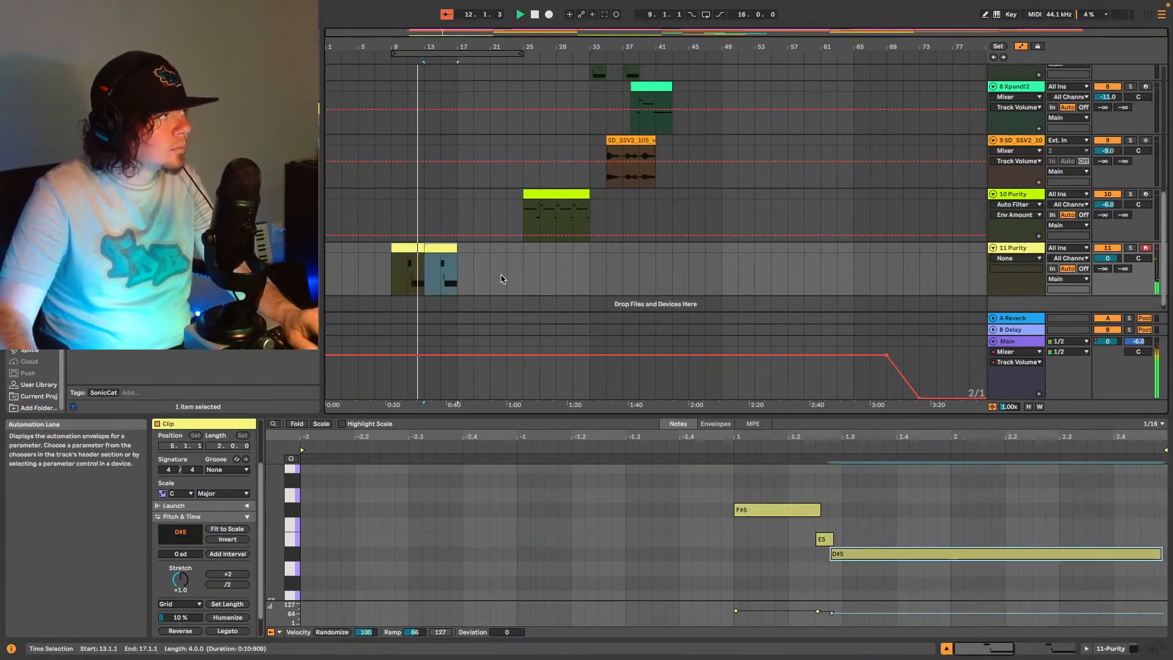
Find the OTT compressor in the browser and add it after Purity on track 11.
left_click(1116, 645)
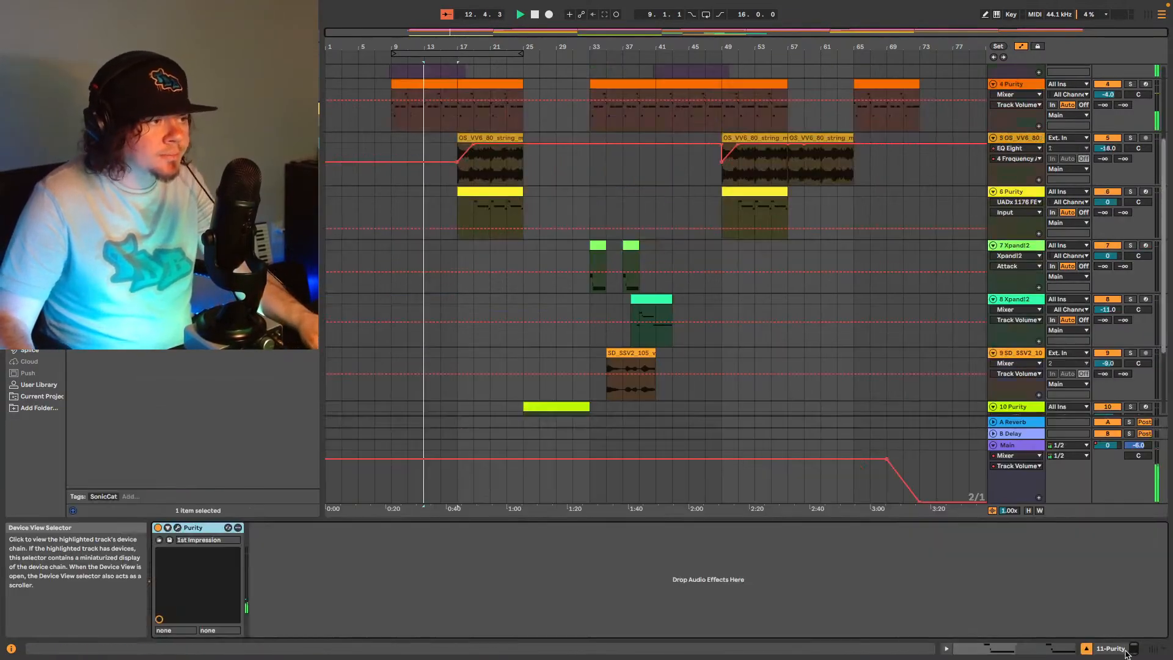
key("space")
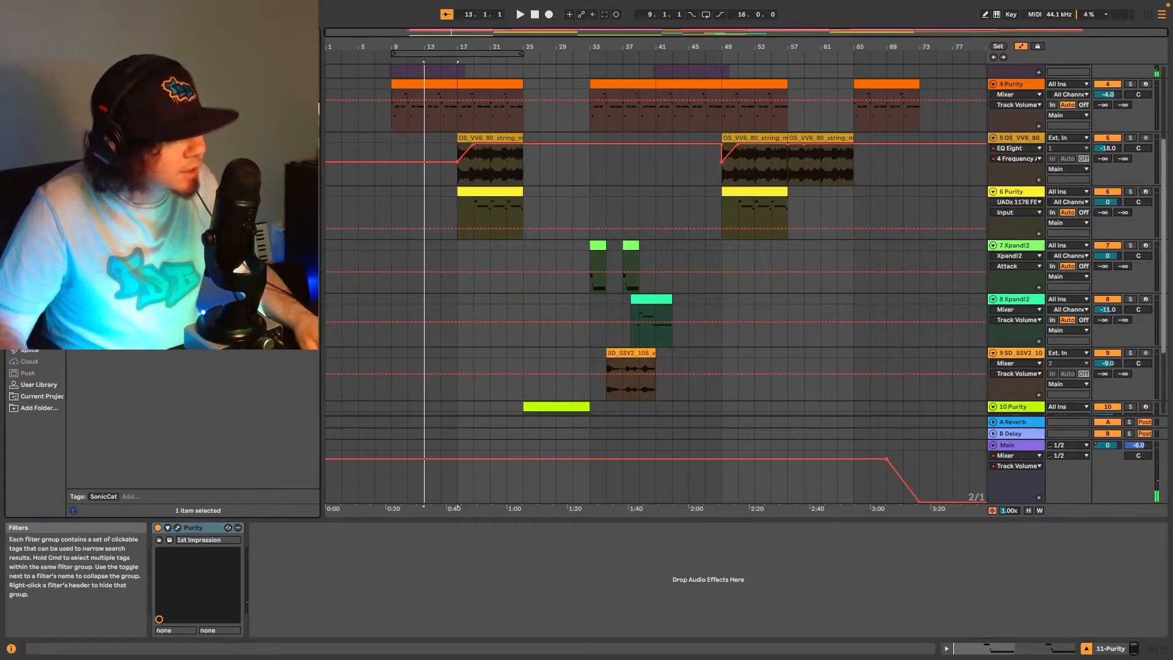
left_click(305, 132)
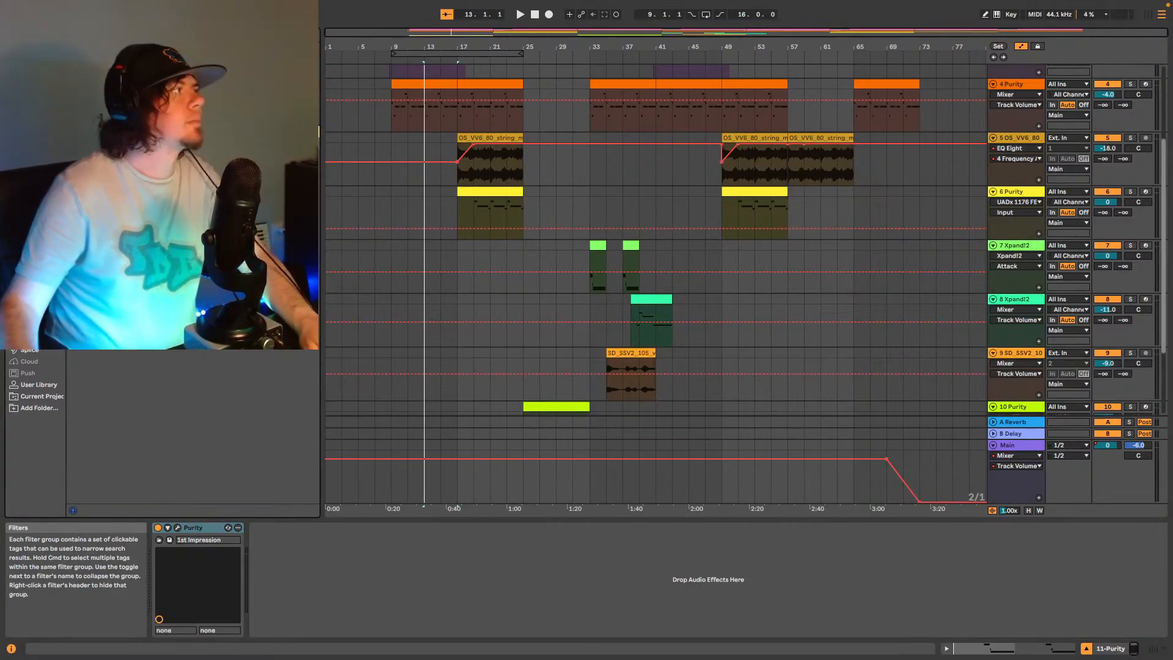
scroll(490, 248, "down", 3)
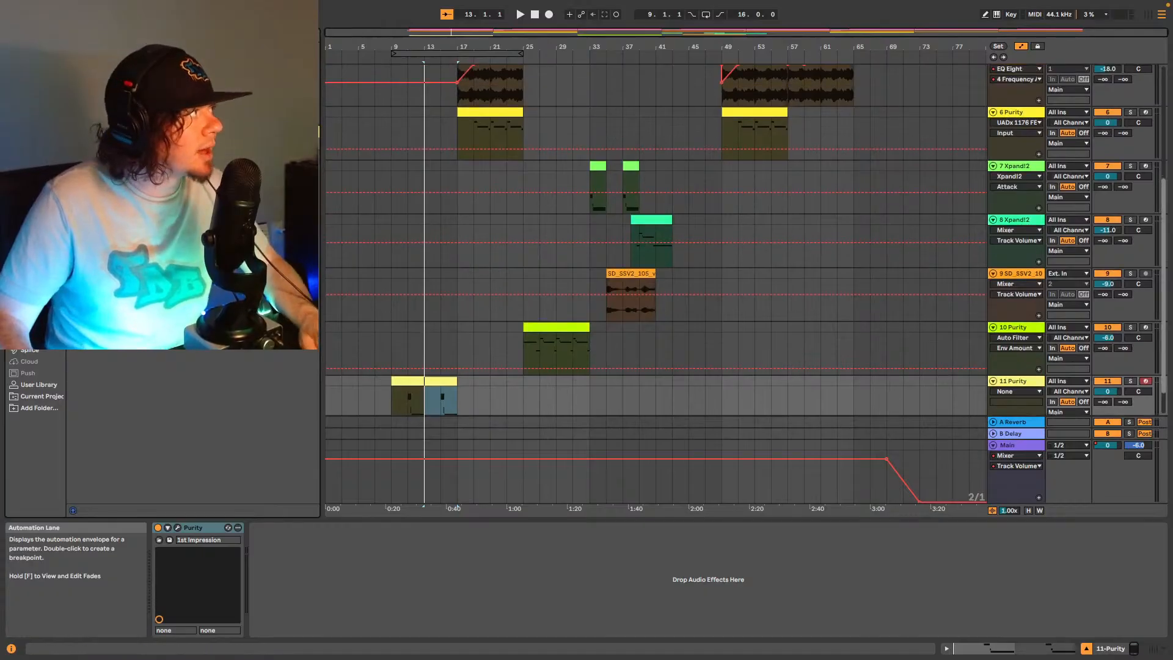
left_click_drag(183, 178, 354, 577)
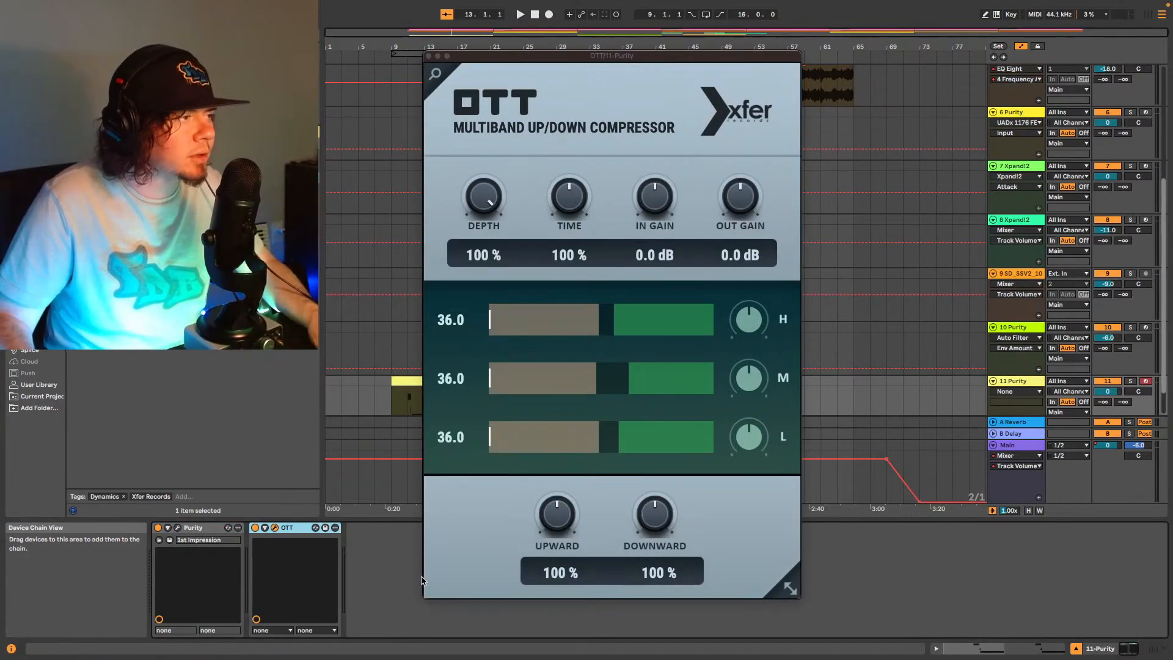
Audition the first track 11 clip from bar 9 with OTT applied.
key("space")
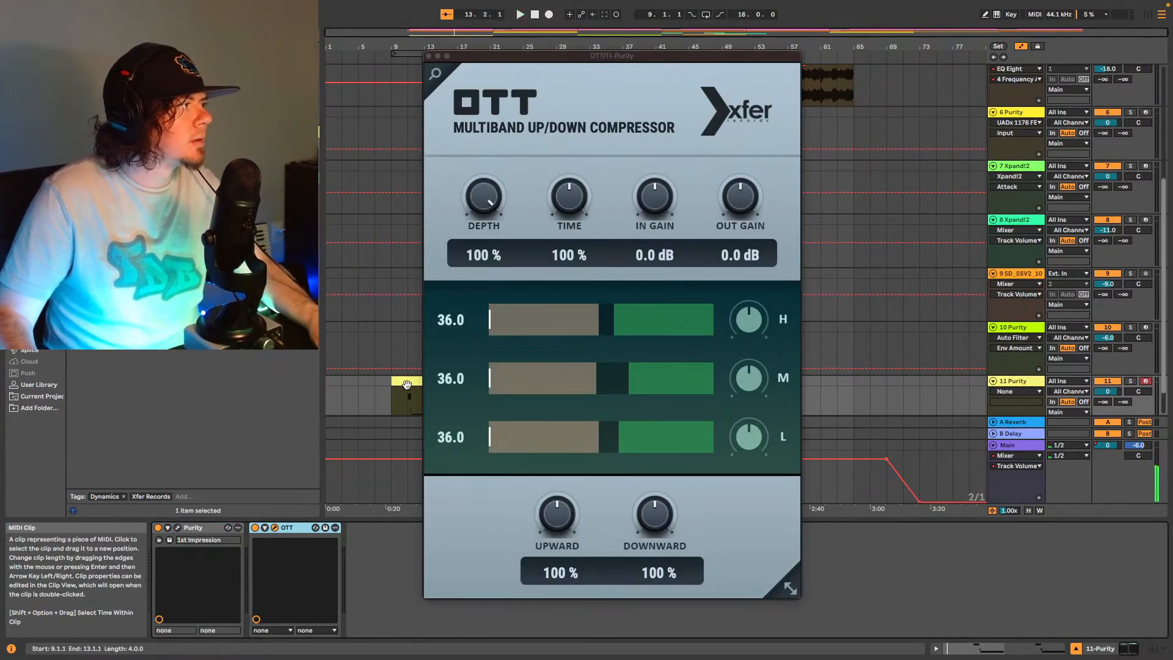
left_click(405, 381)
key("space")
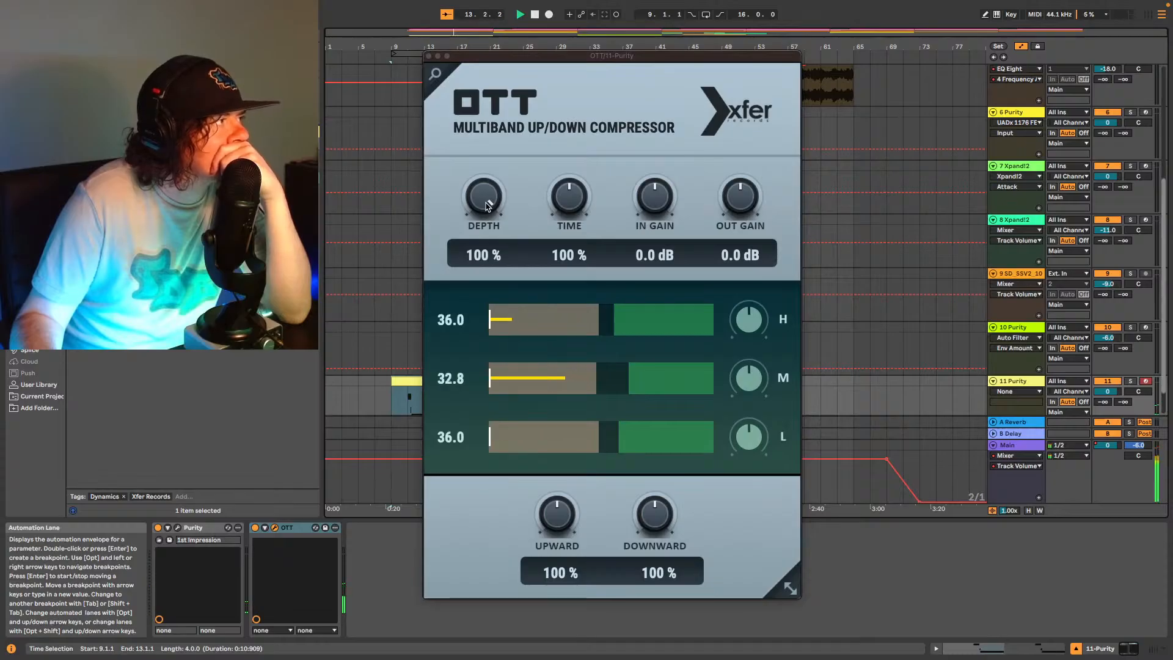
Lower the track 11 Purity volume to -12 dB.
scroll(929, 361, "down", 1)
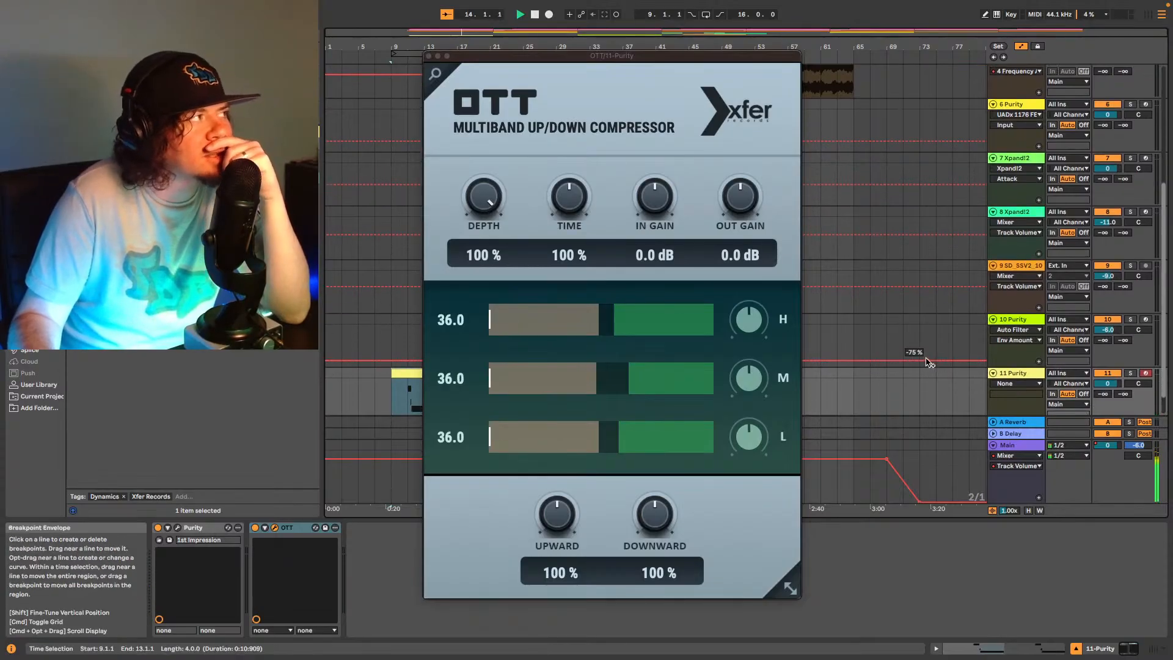
scroll(807, 267, "down", 3)
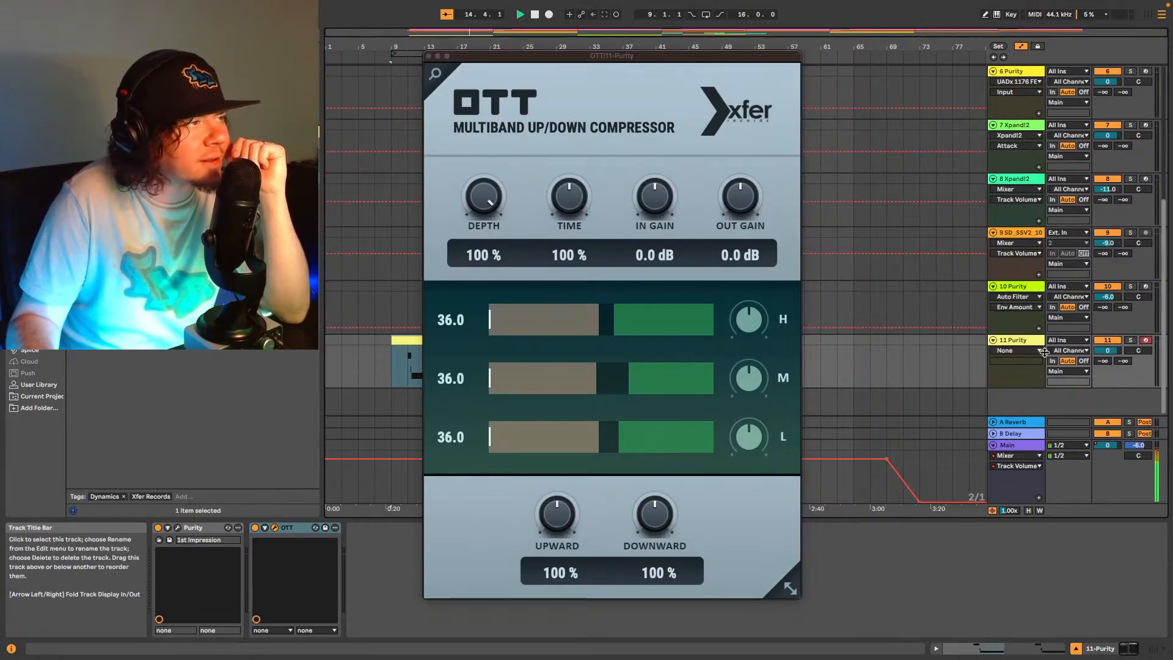
left_click(1117, 353)
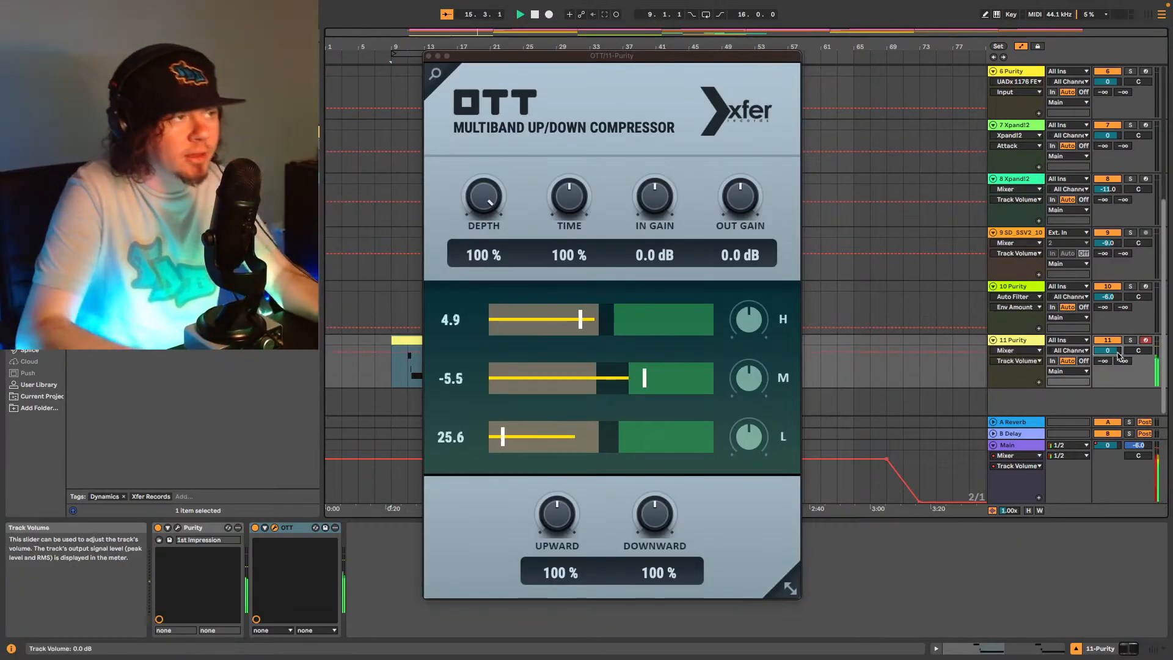
key("Down")
key("Down")
key("Down")
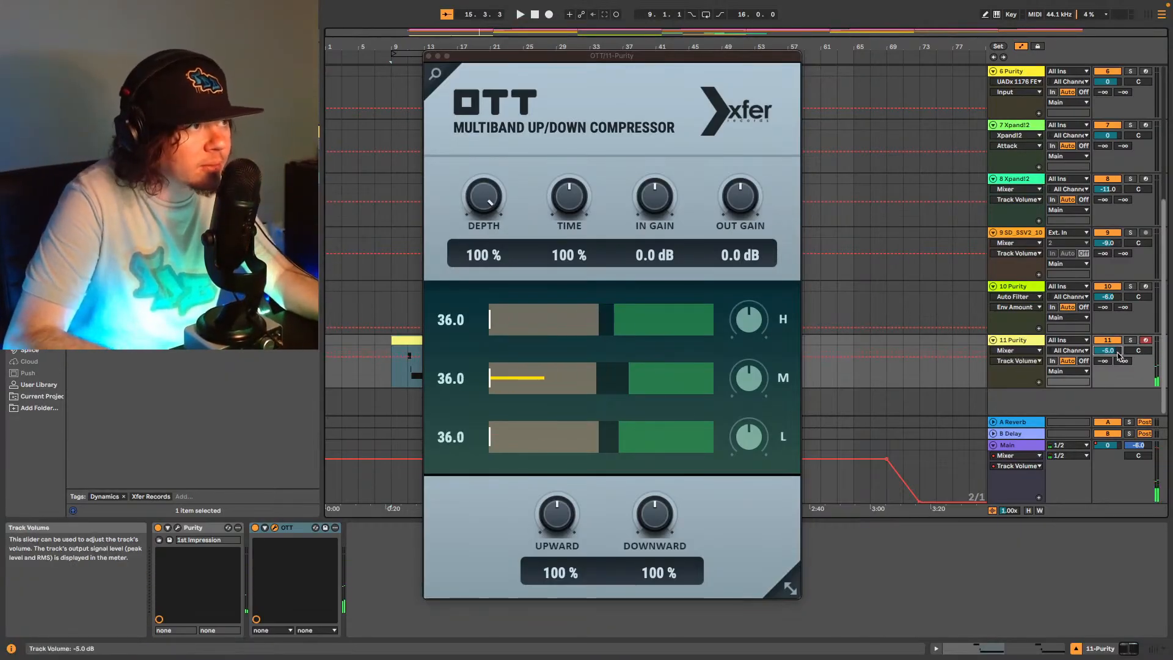
key("Down")
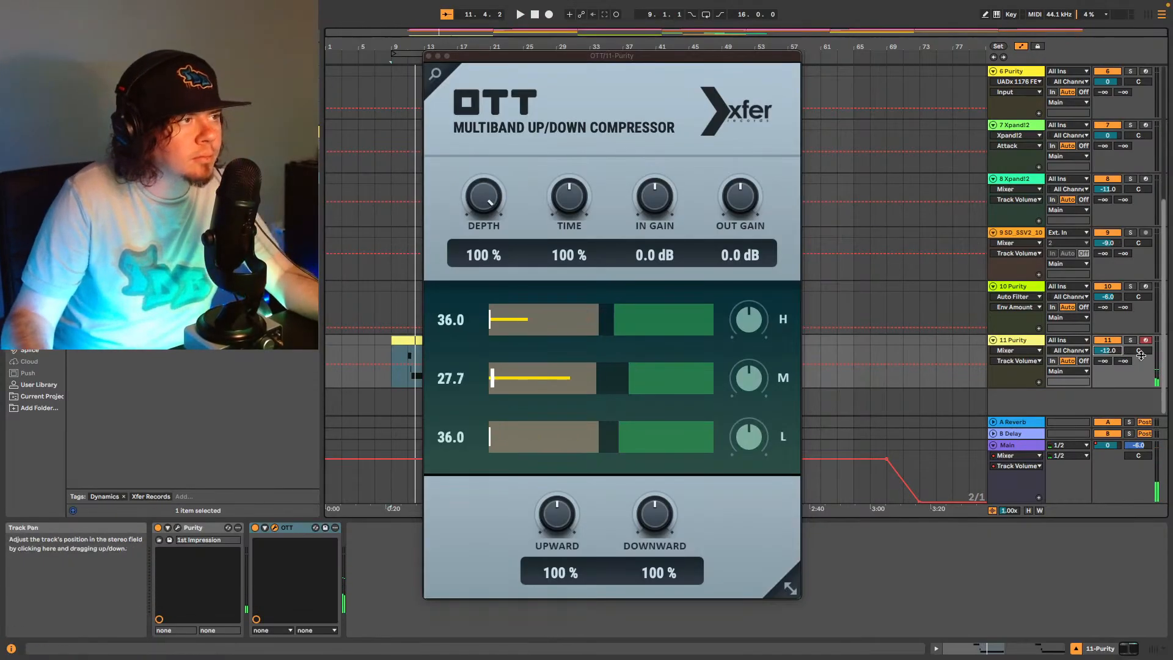
Compare panning positions for track 11 Purity during playback, trying 20R and settling on 18L.
key("space")
left_click_drag(1138, 350, 1138, 339)
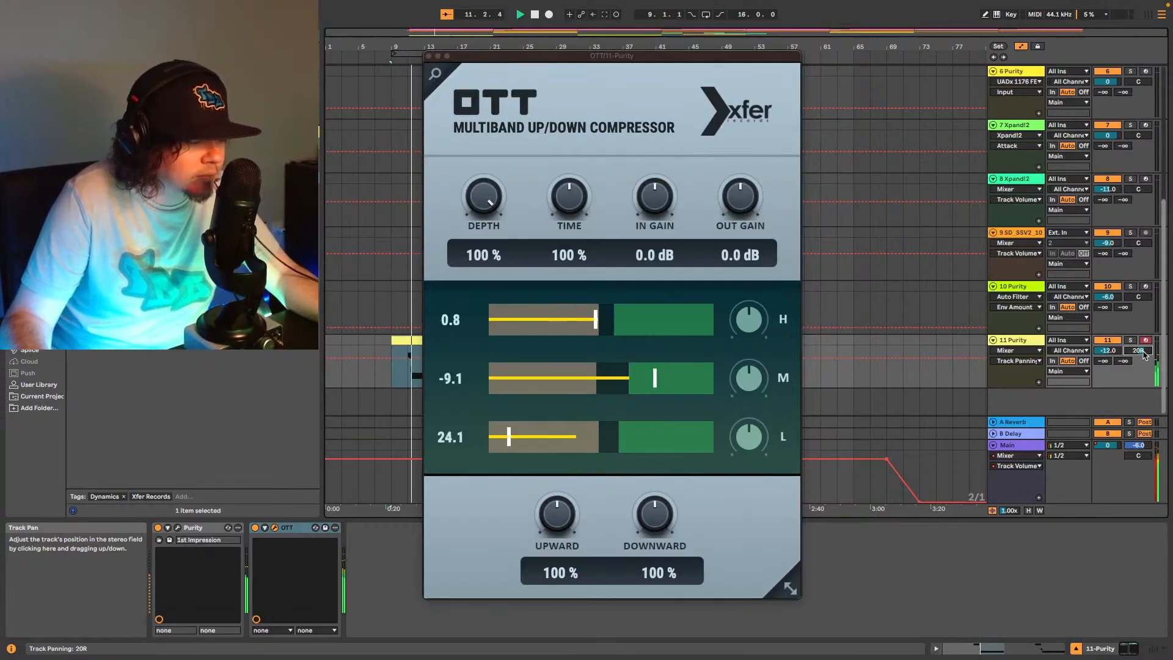
left_click_drag(1143, 352, 1143, 386)
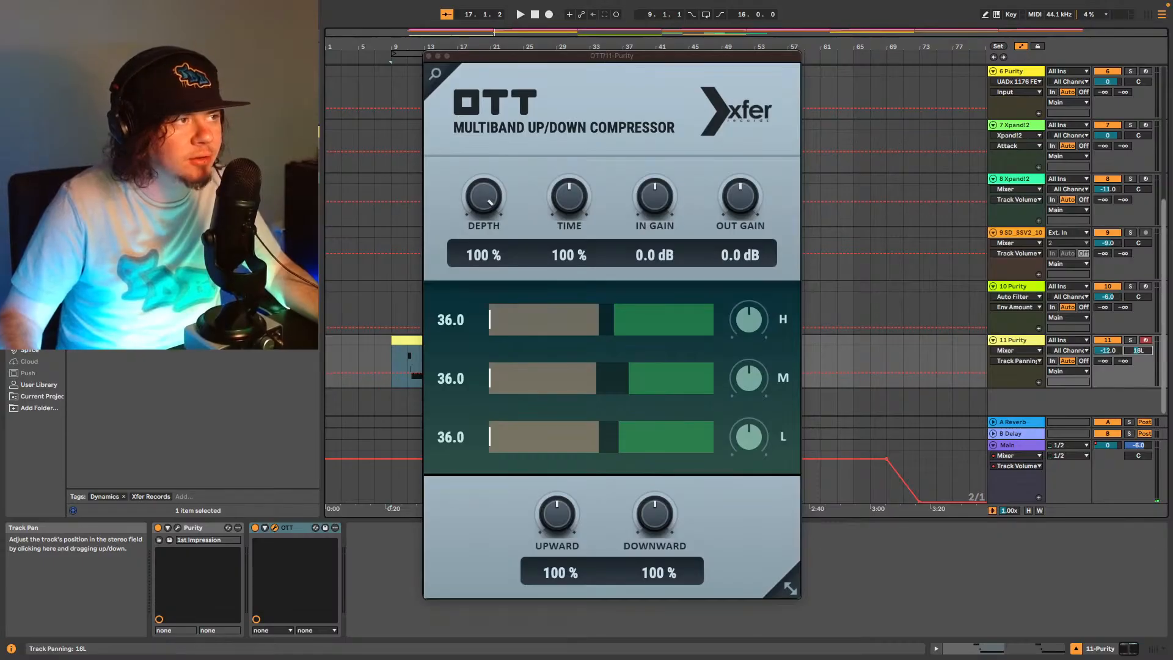
Play the panned track 11 part from bar 9 and close the OTT window while listening.
key("space")
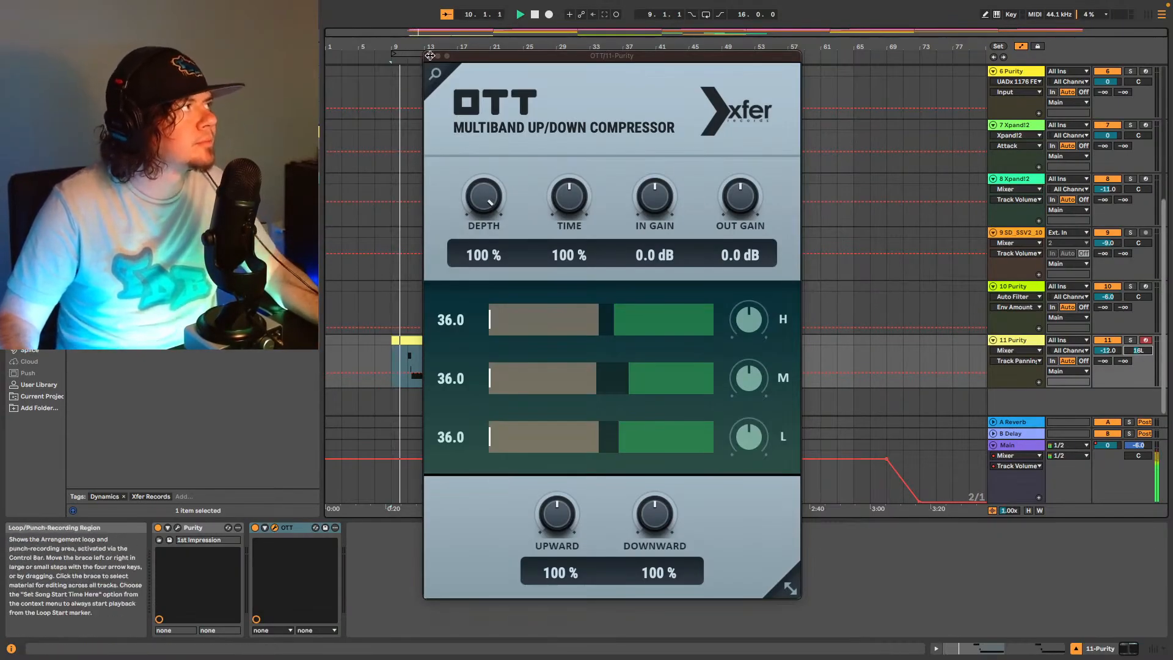
left_click_drag(428, 56, 437, 115)
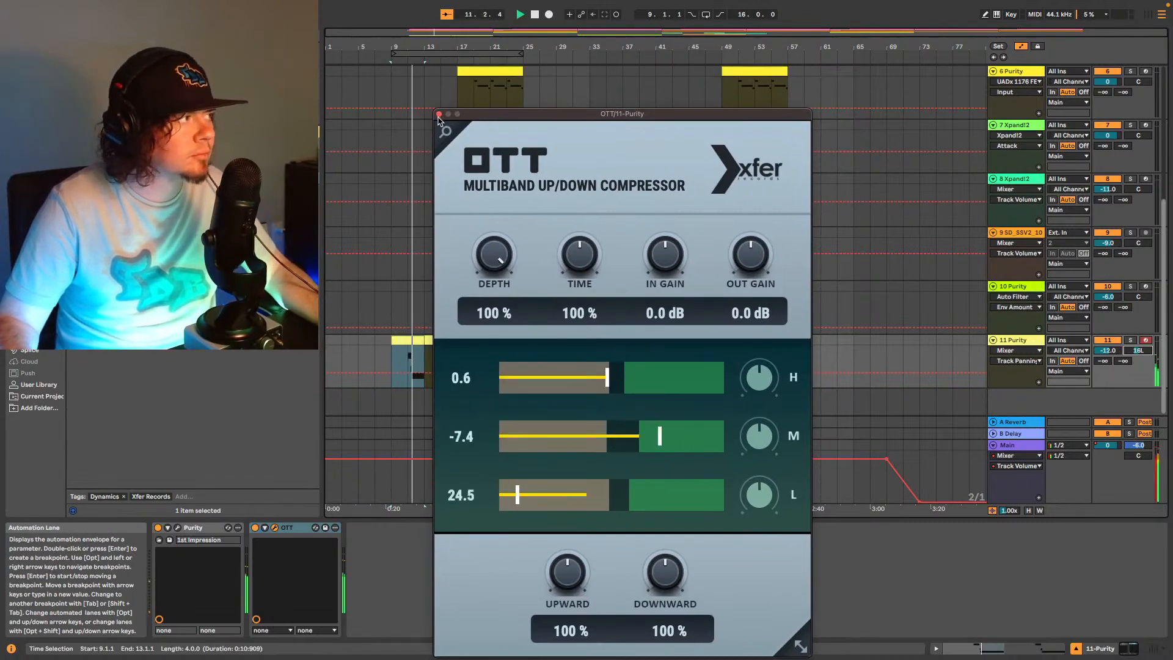
left_click(438, 114)
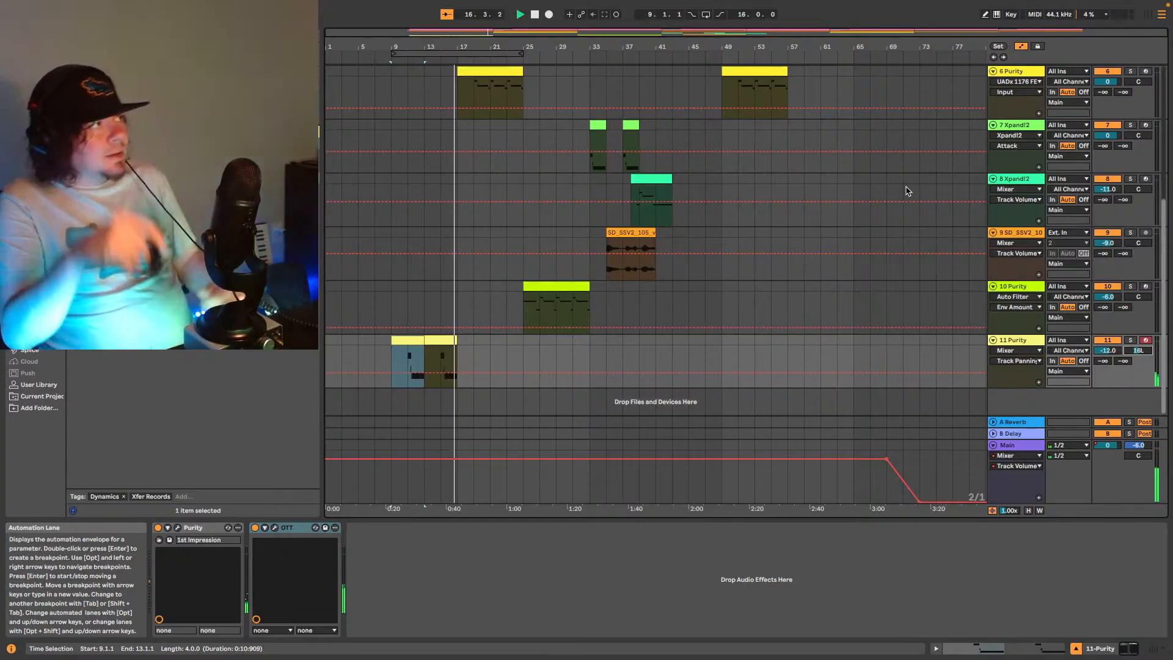
key("space")
Play the first track 3 Purity clip from bar 9 while adjusting that track's panning around the centre.
scroll(794, 245, "up", 4)
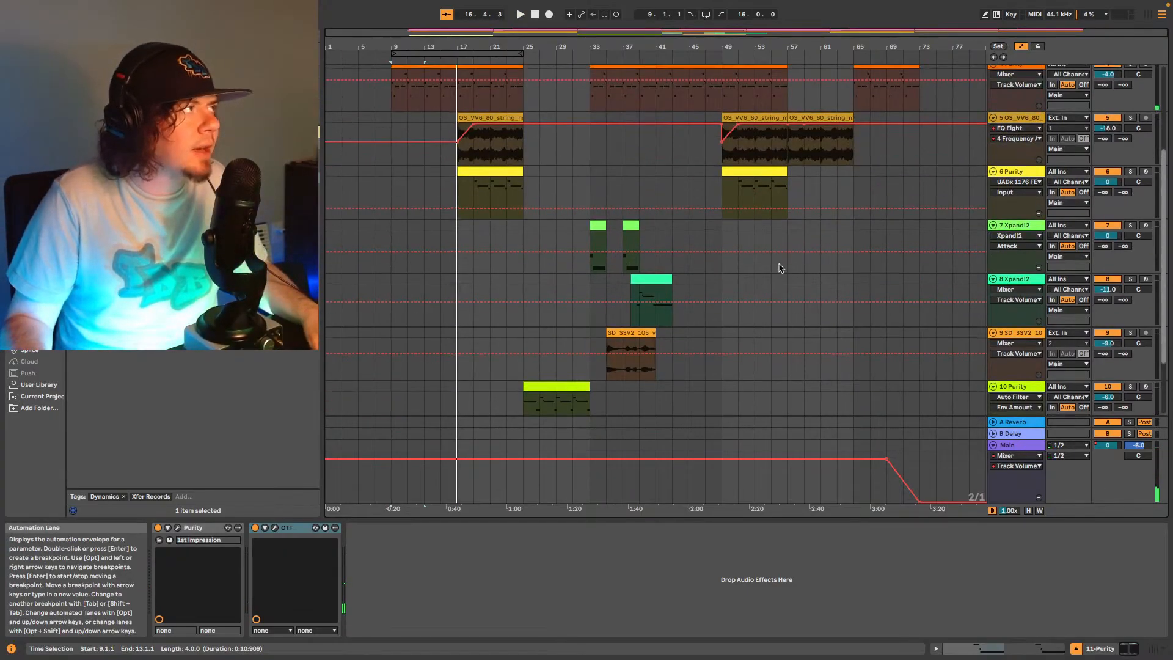
scroll(779, 267, "up", 3)
left_click(423, 135)
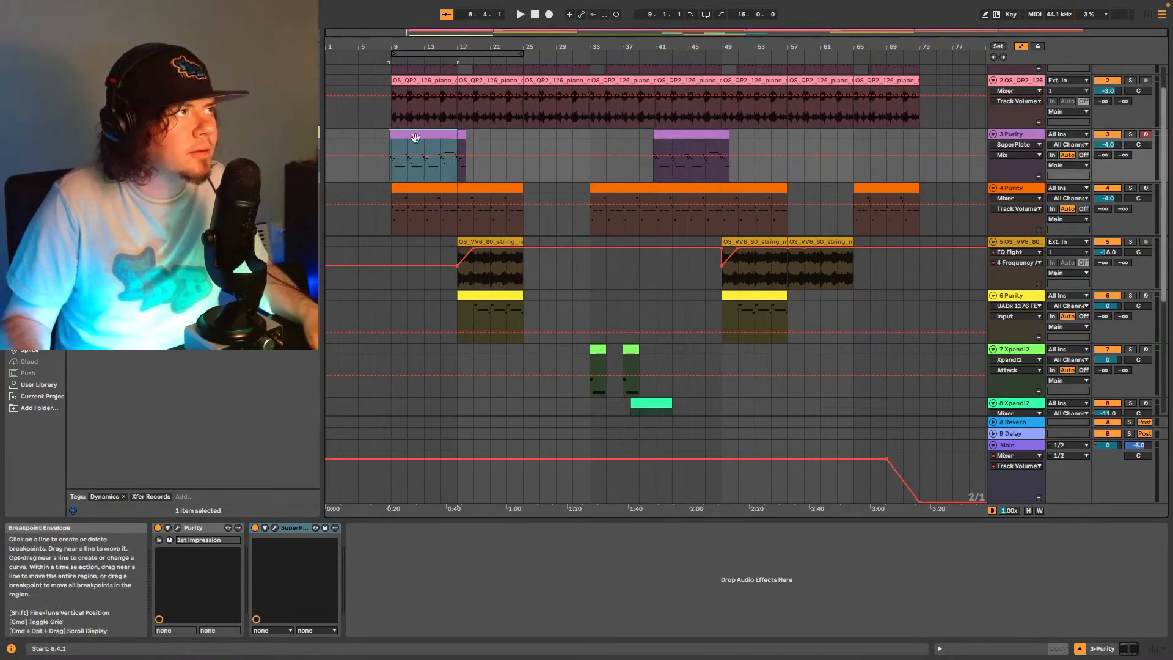
left_click(1138, 144)
key("space")
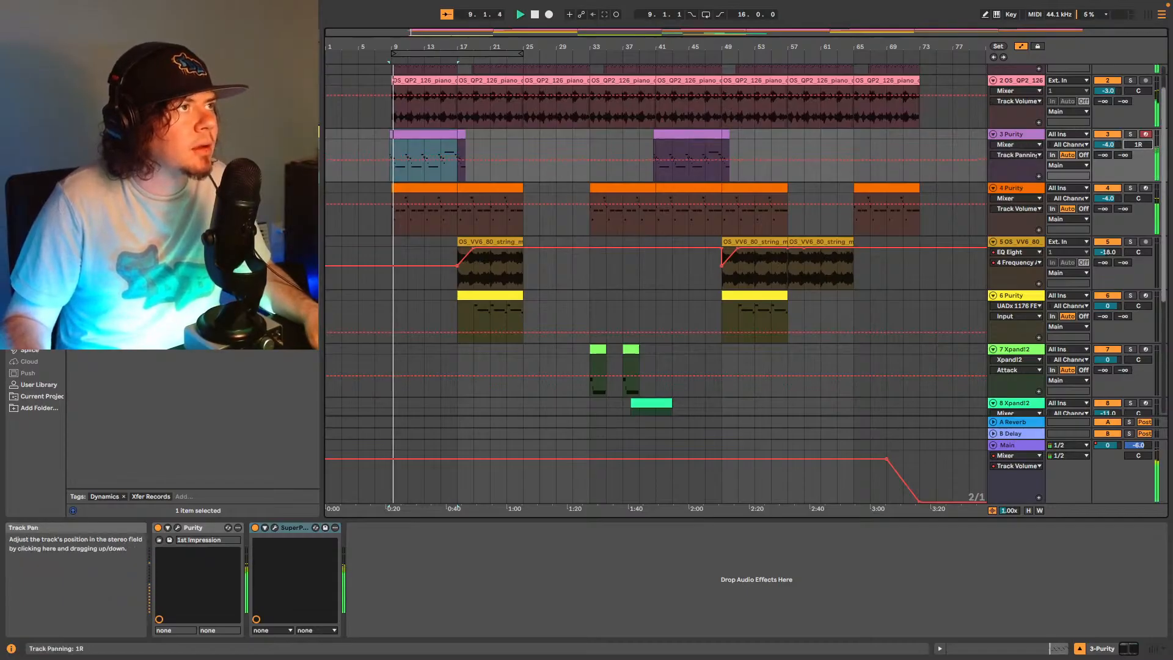
left_click_drag(1138, 144, 1138, 143)
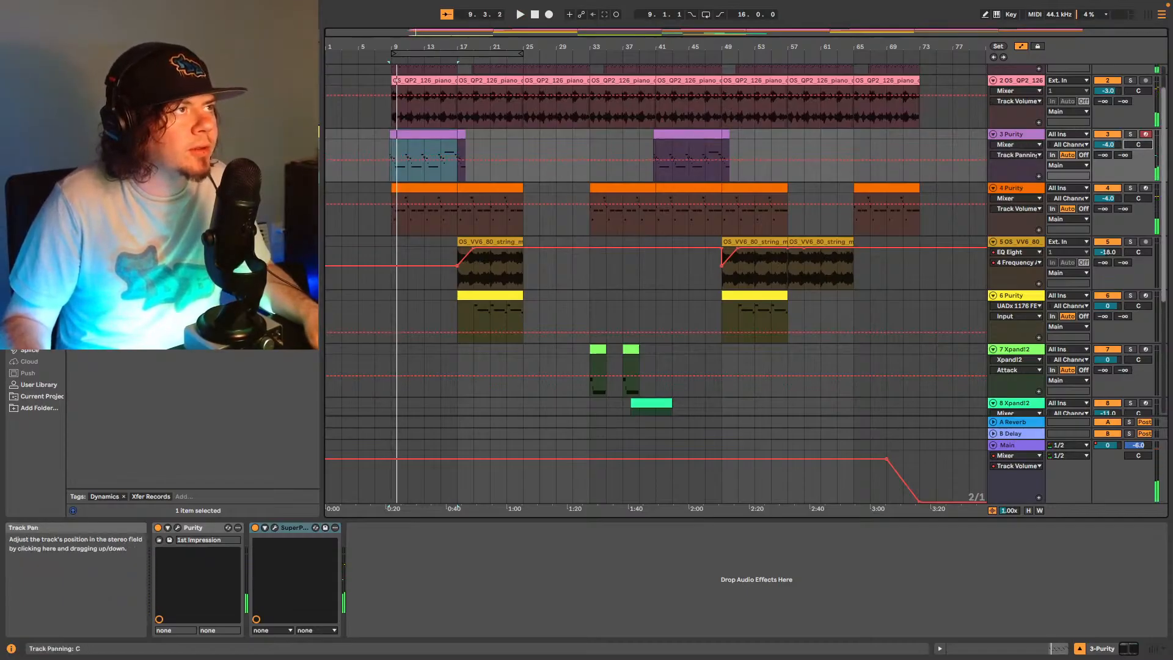
Solo the 3 Purity track and add a Utility with channel mode Swap at the end of its device chain.
left_click(1130, 134)
key("space")
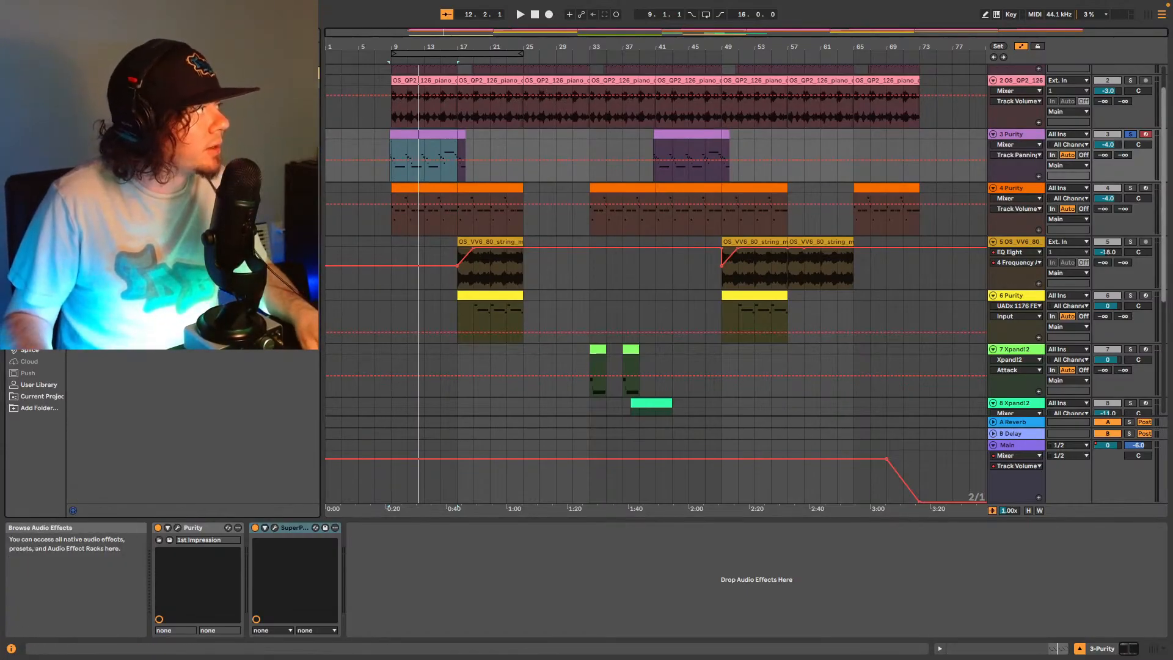
left_click_drag(265, 483, 247, 580)
left_click(269, 559)
left_click(274, 598)
key("space")
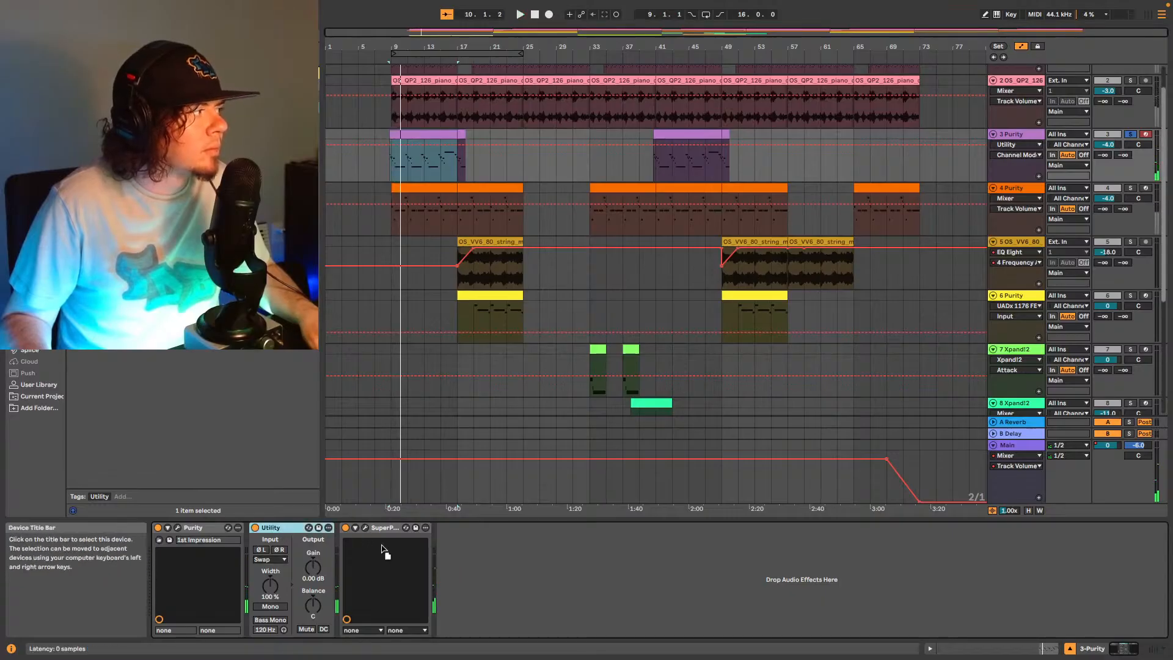
left_click_drag(382, 549, 455, 563)
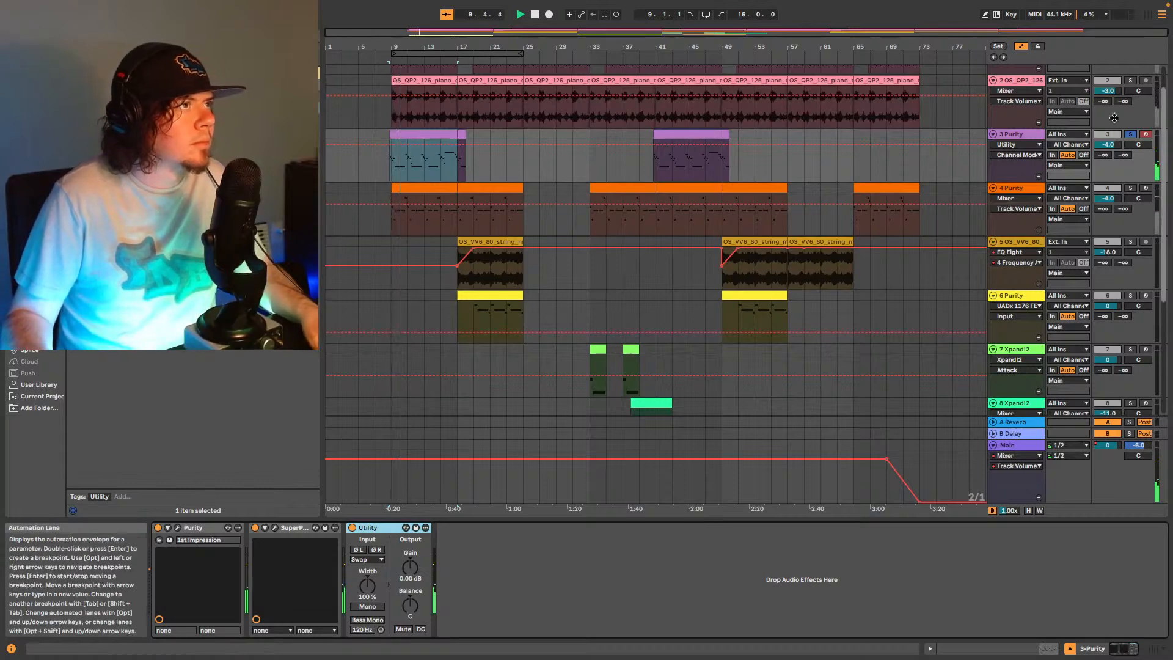
Pan the 3 Purity track to 6R, turn its solo off and play the arrangement.
left_click_drag(1138, 144, 1138, 141)
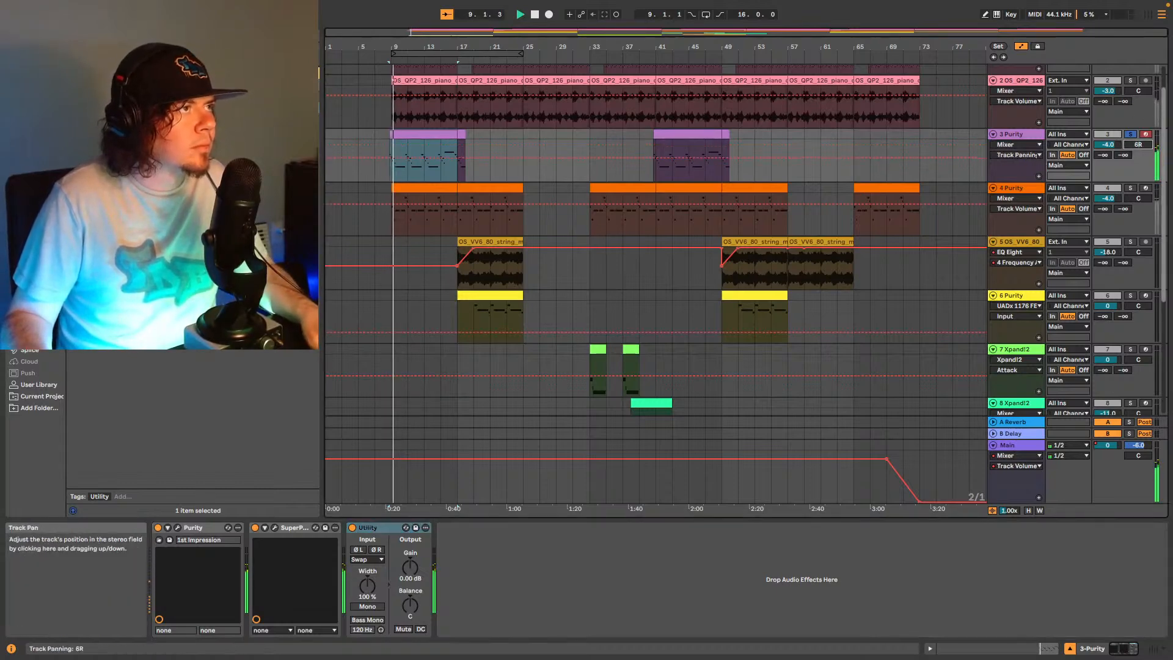
left_click(1131, 134)
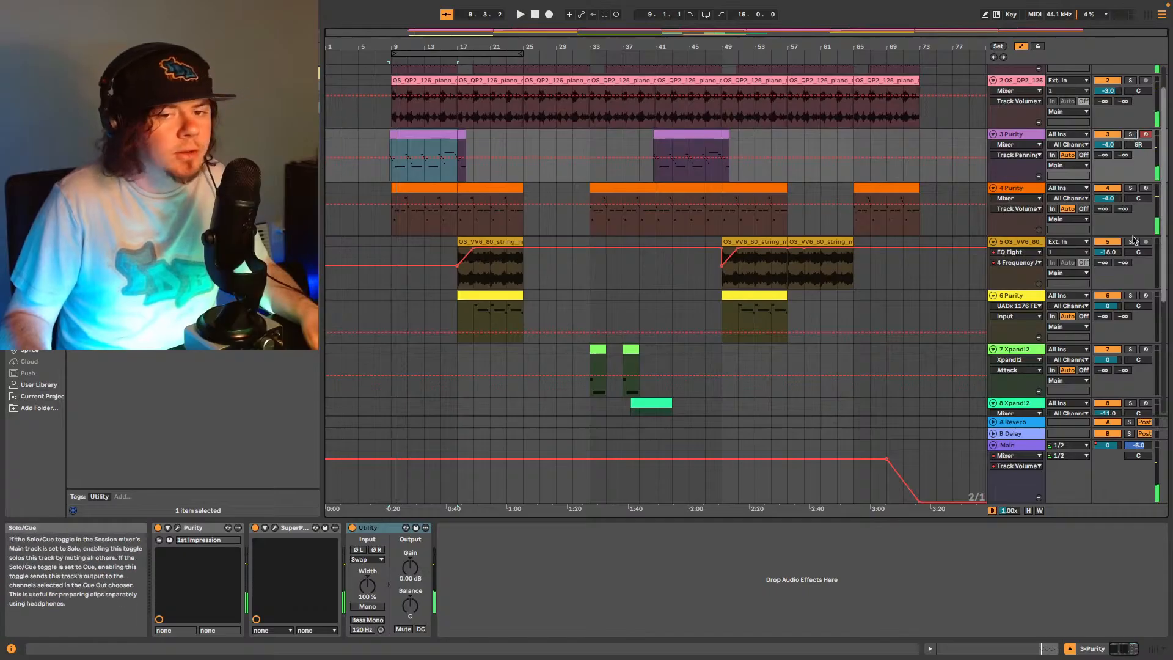
key("space")
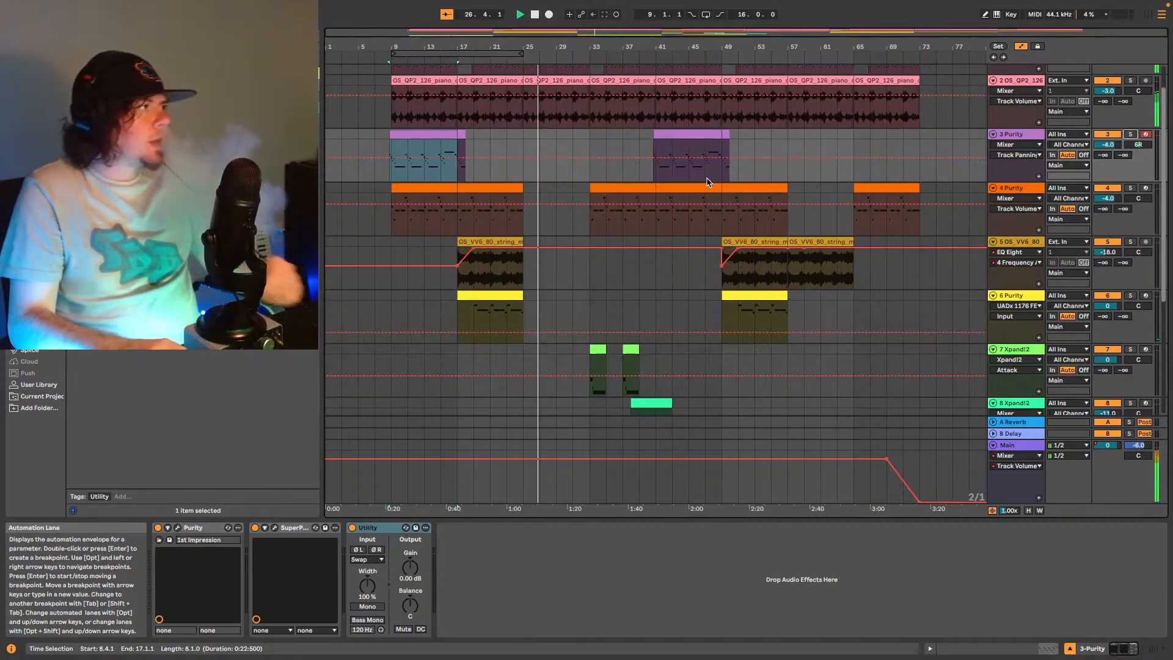
Add a Utility at the end of the 10 Purity track's device chain and show its output gain automation.
scroll(673, 243, "down", 5)
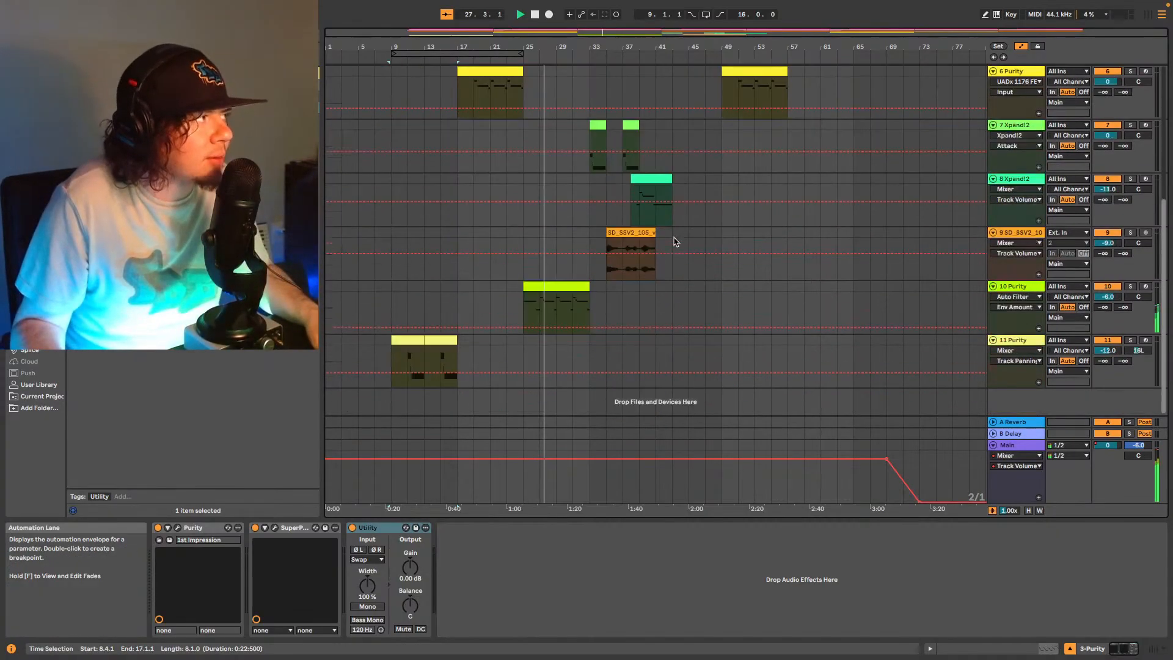
left_click(548, 295)
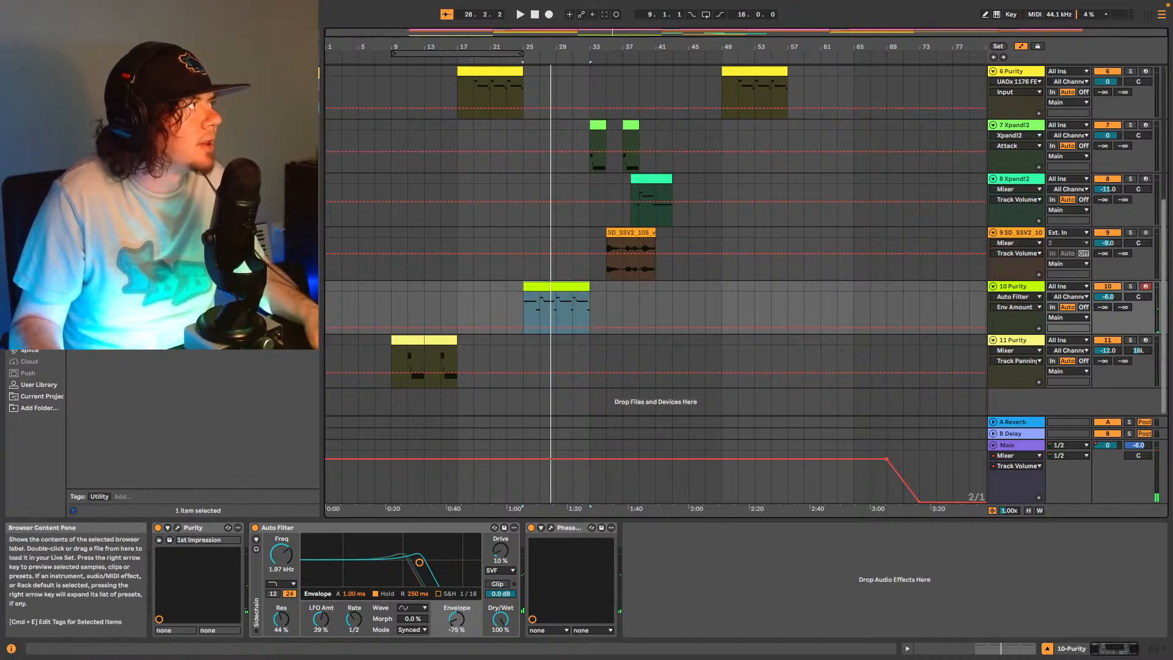
key("Return")
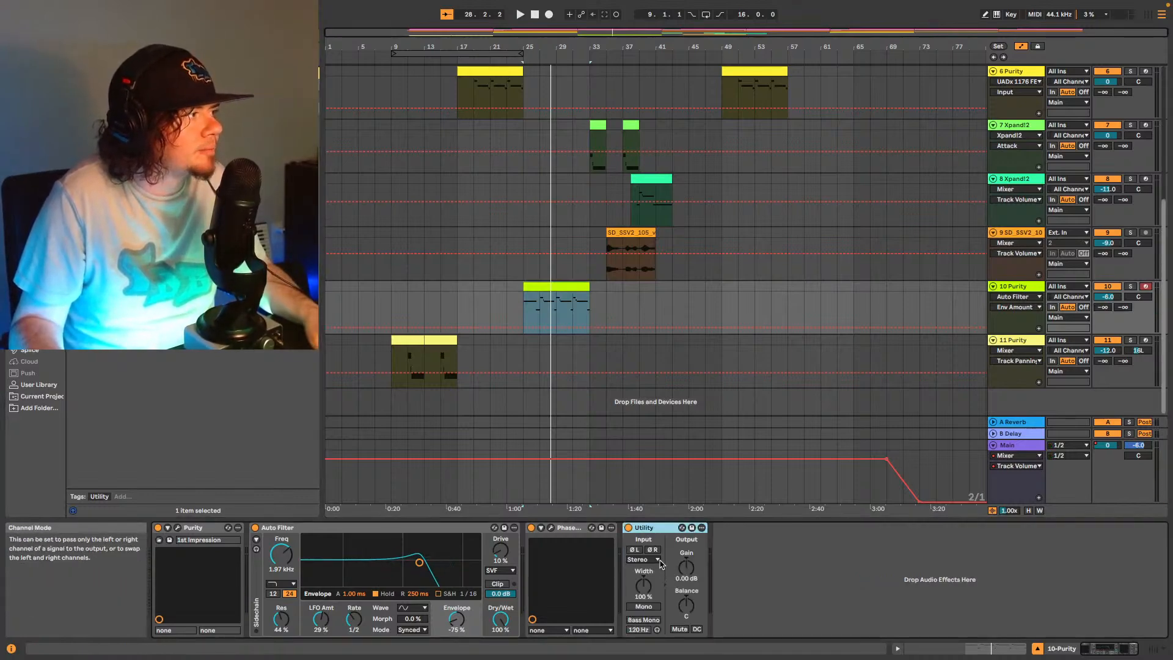
right_click(691, 567)
left_click(712, 577)
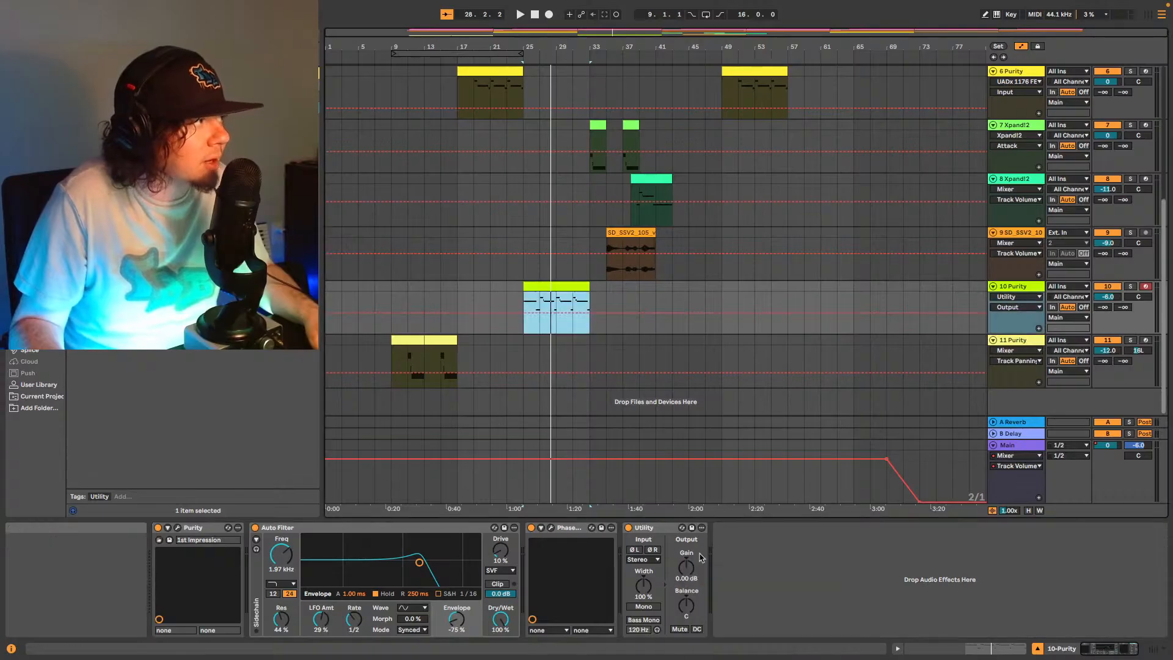
Insert a rising S-curve in the 10 Purity track's Utility gain automation from bar 25.1.1 to 27.3.1.
left_click_drag(518, 47, 516, 86)
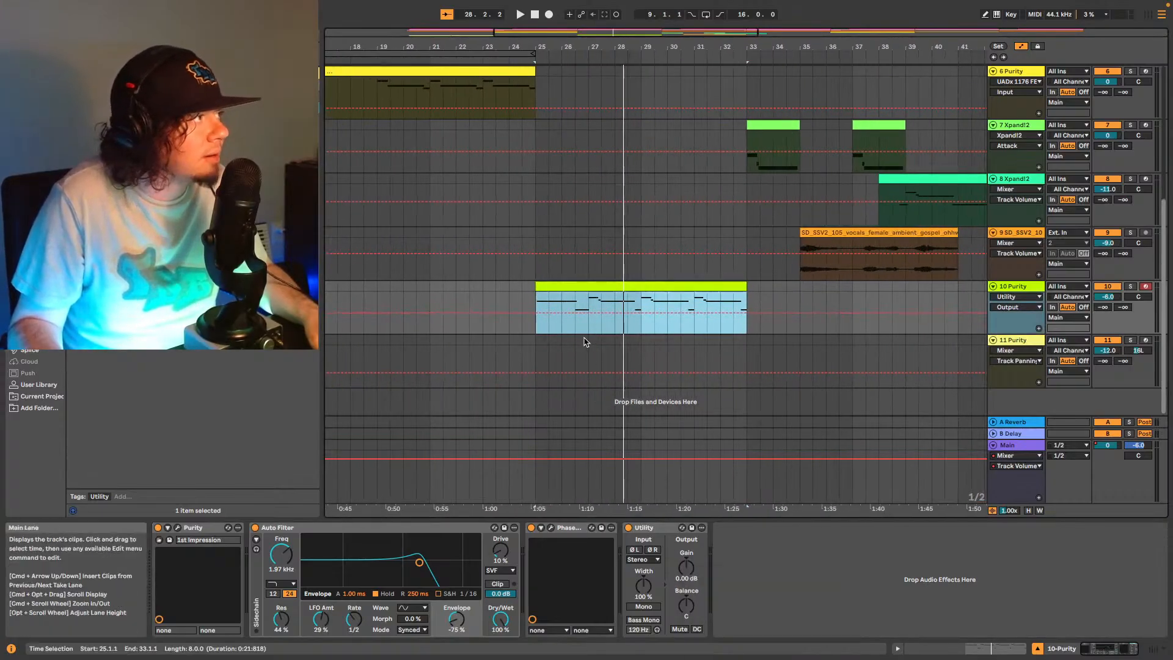
left_click(607, 274)
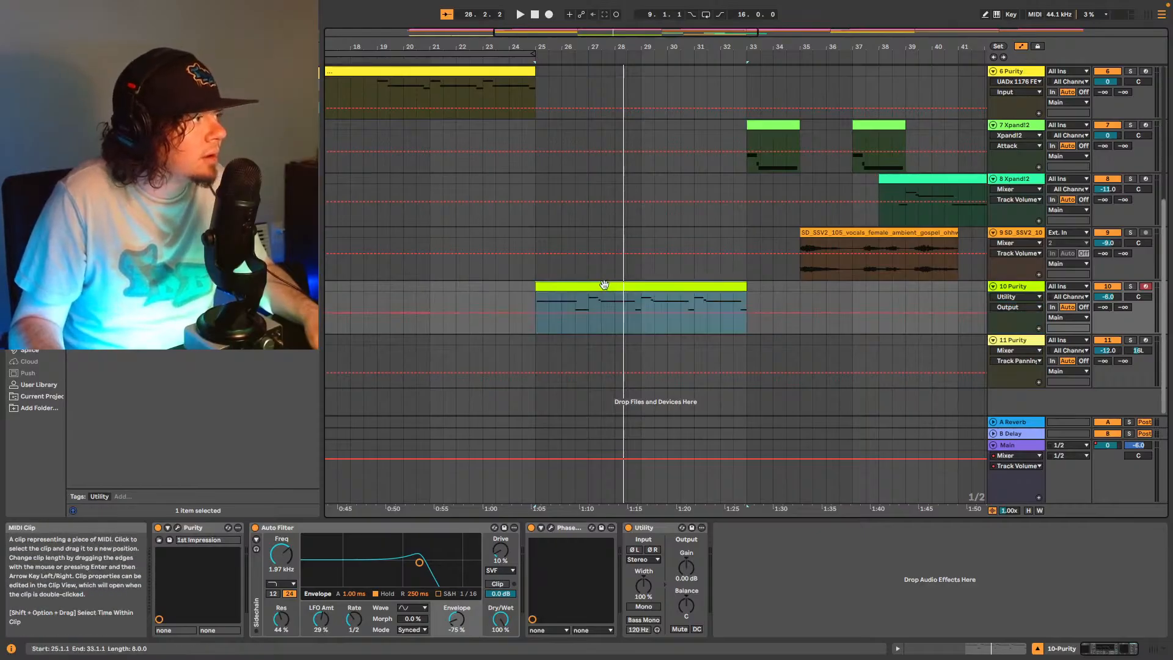
right_click(700, 578)
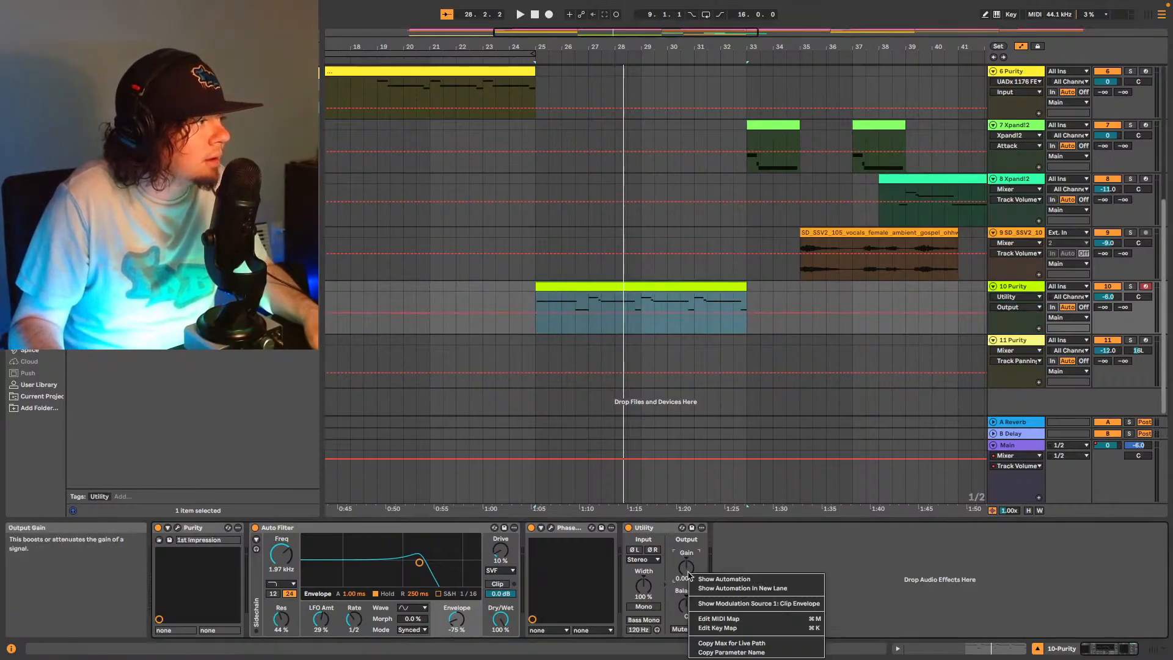
left_click(710, 581)
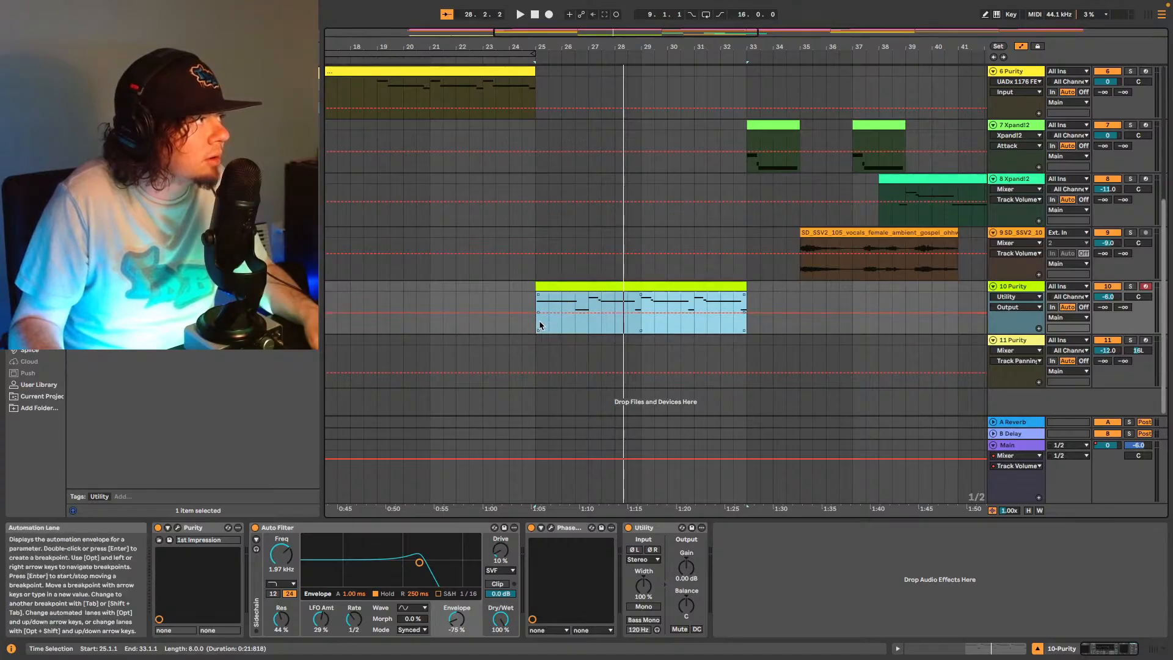
left_click_drag(539, 329, 580, 322)
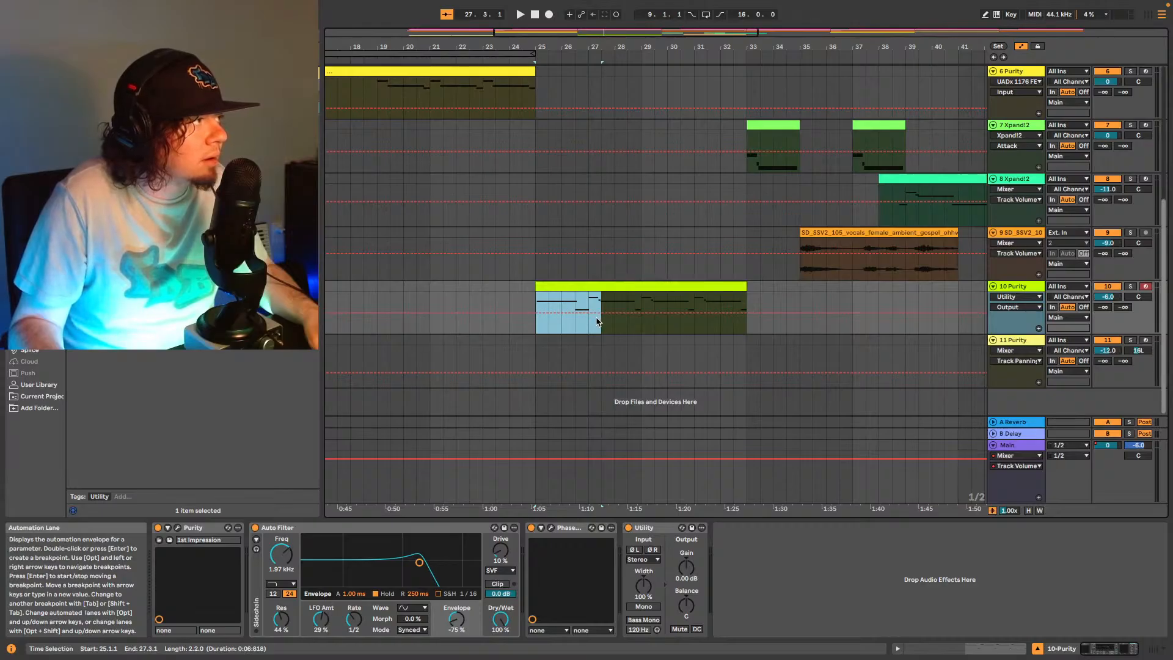
left_click_drag(597, 322, 596, 322)
right_click(593, 328)
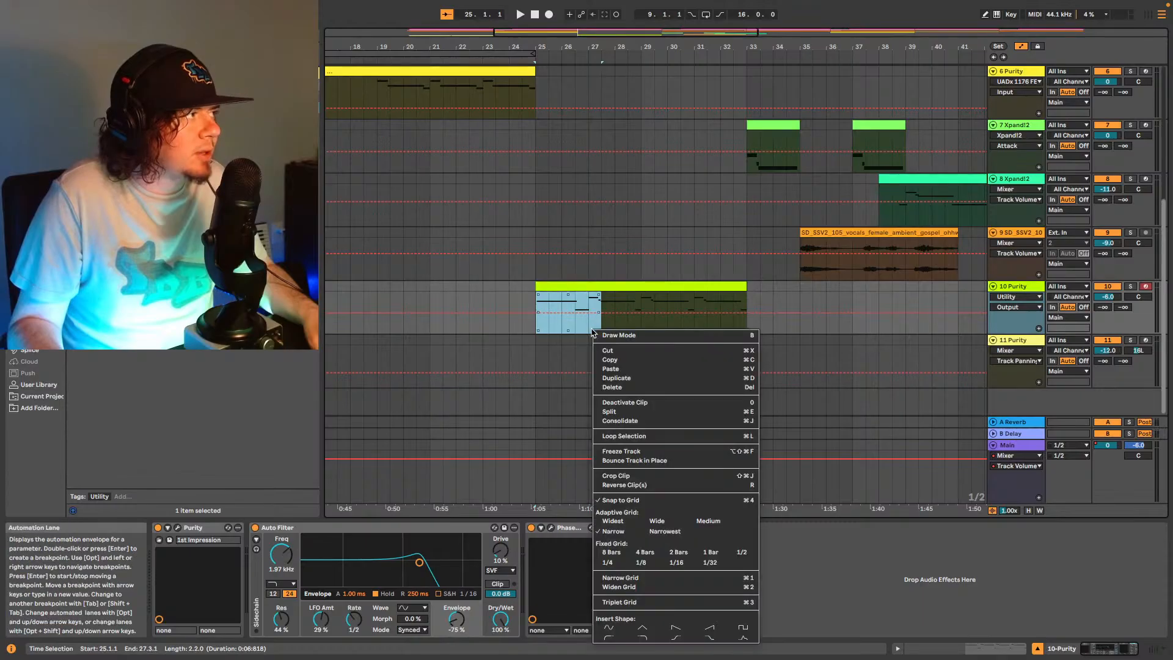
left_click(677, 637)
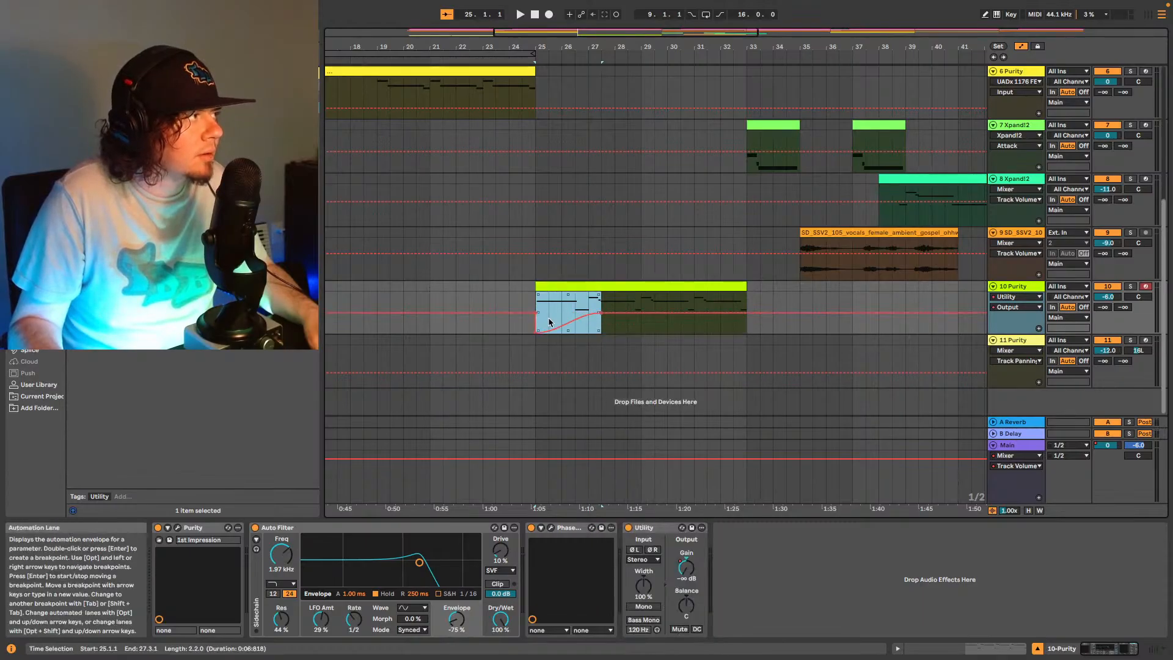
Insert a falling S-curve in the 10 Purity gain automation from bar 27.3.1 to 29.1.1.
left_click_drag(602, 331, 652, 332)
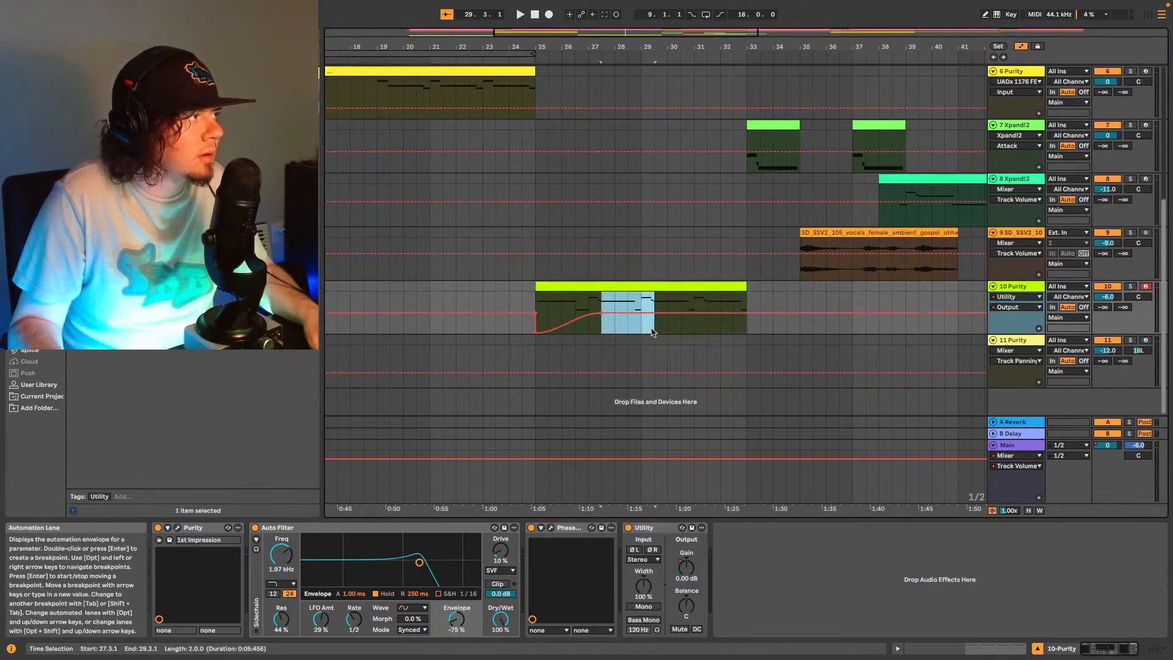
right_click(641, 330)
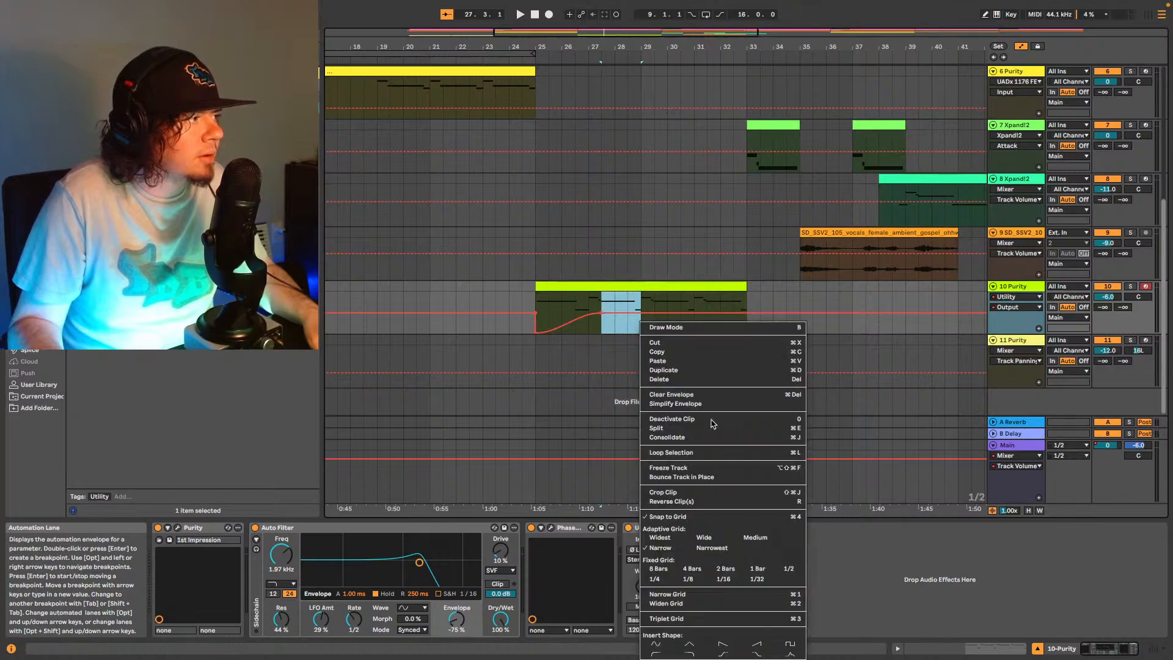
left_click(758, 654)
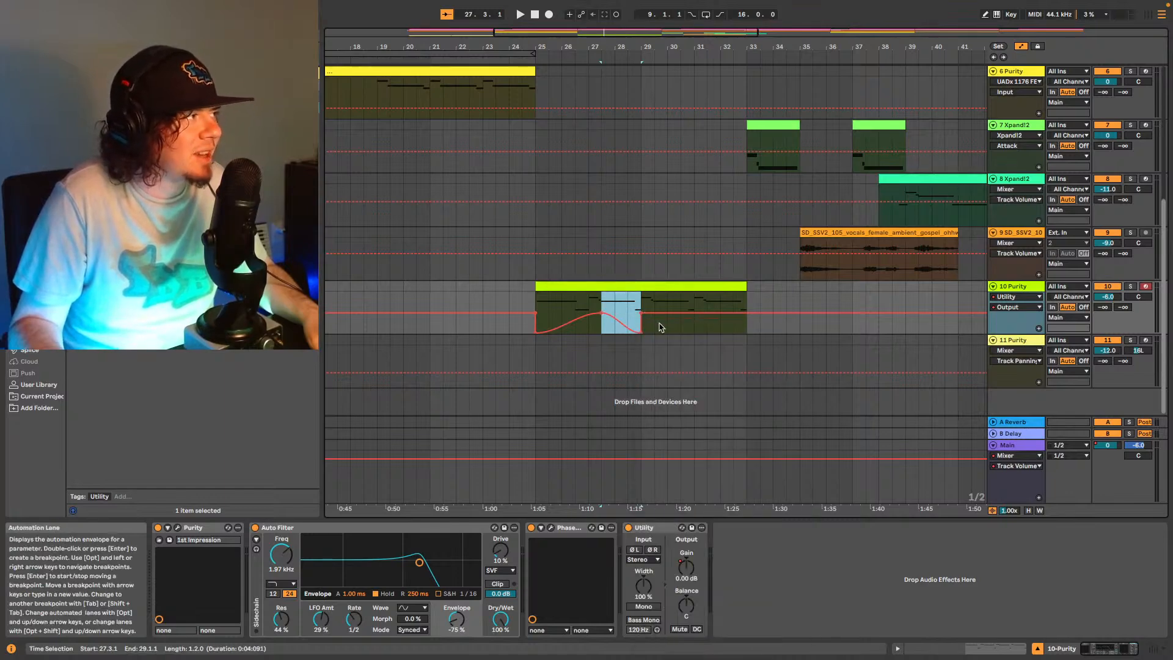
Extend the gain dip to bar 30.1.1 and insert a rising S-curve from there to the clip's end at bar 33.1.1.
left_click_drag(645, 332, 665, 326)
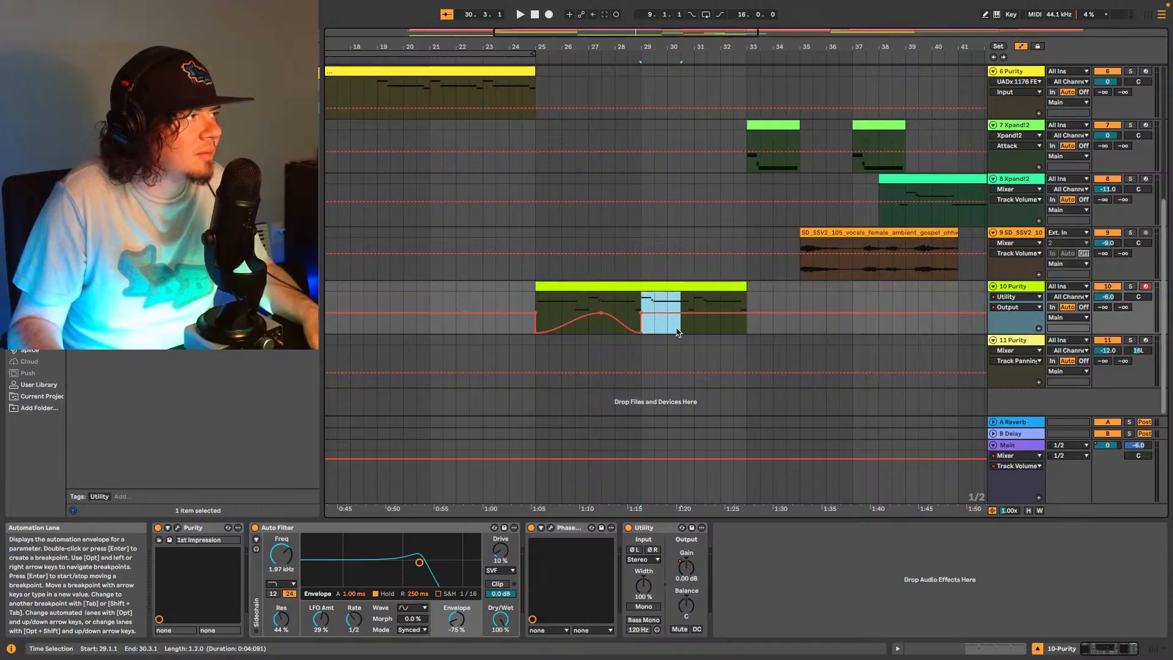
left_click(681, 320)
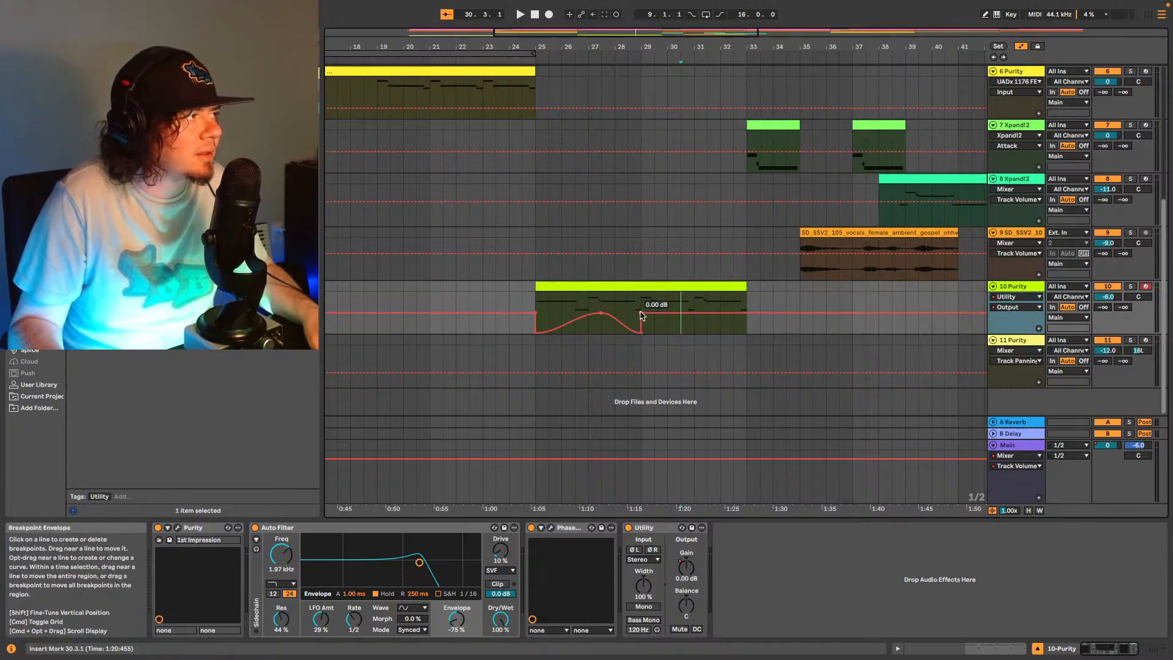
left_click_drag(642, 324, 667, 333)
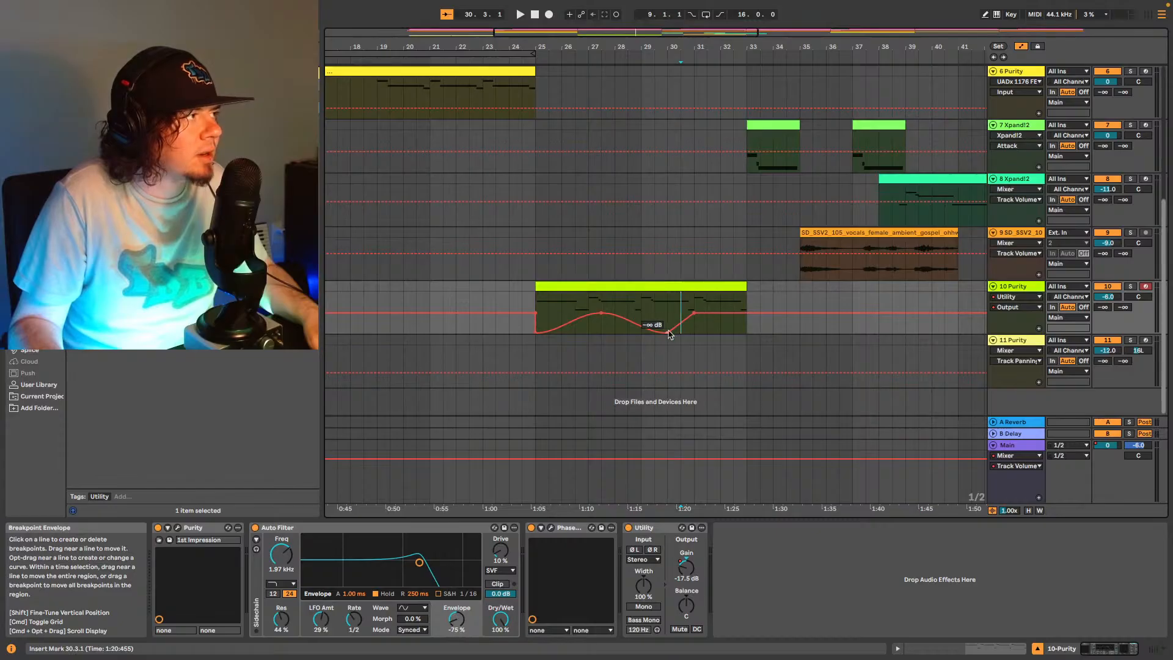
left_click_drag(707, 313, 746, 312)
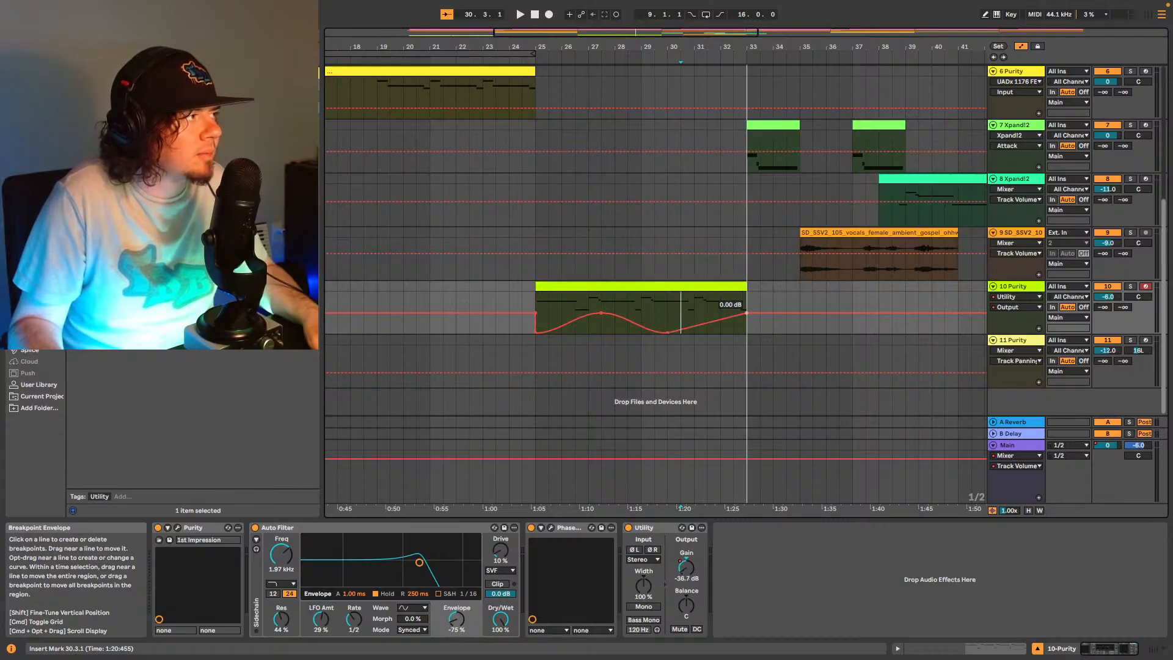
left_click_drag(666, 320, 746, 311)
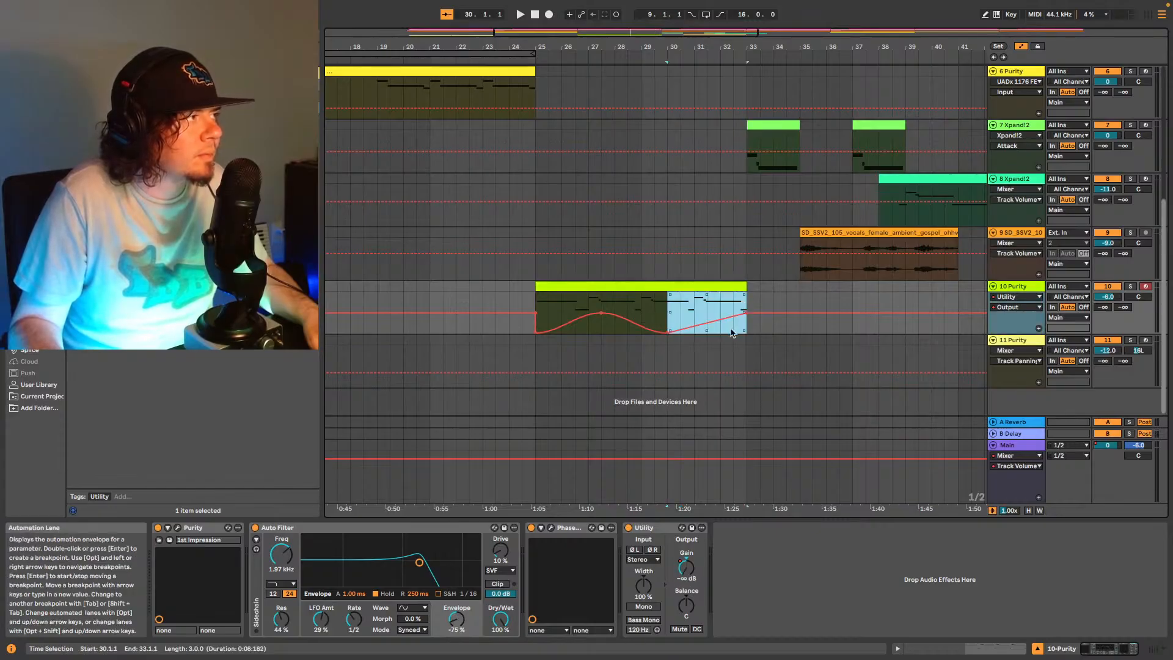
right_click(738, 307)
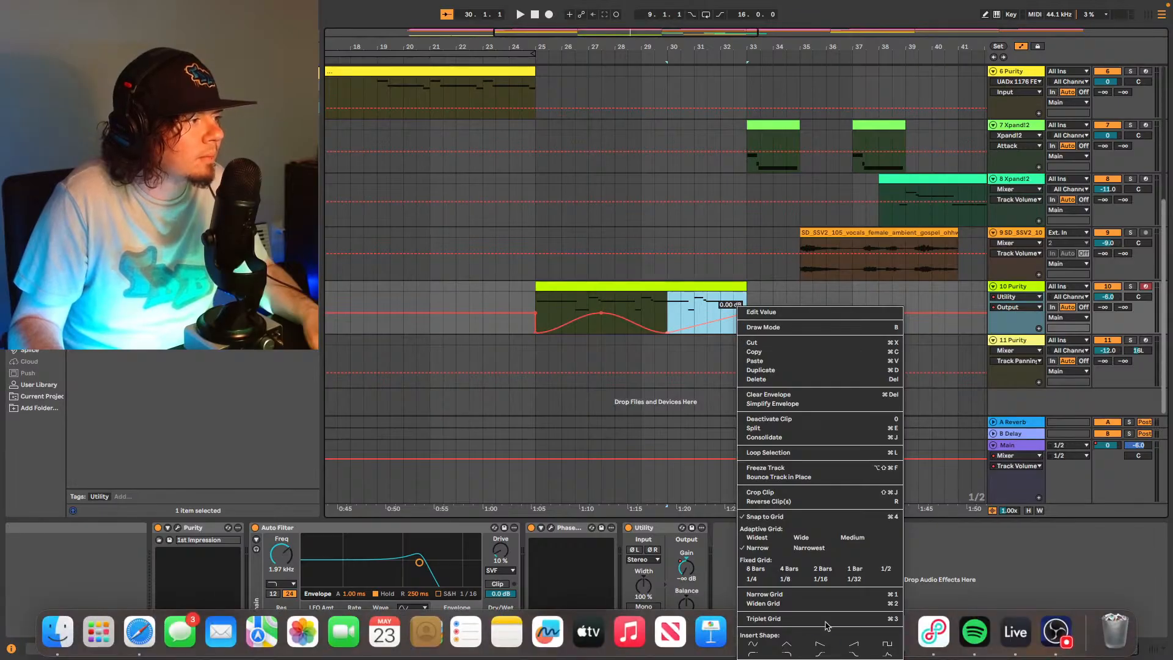
left_click(825, 656)
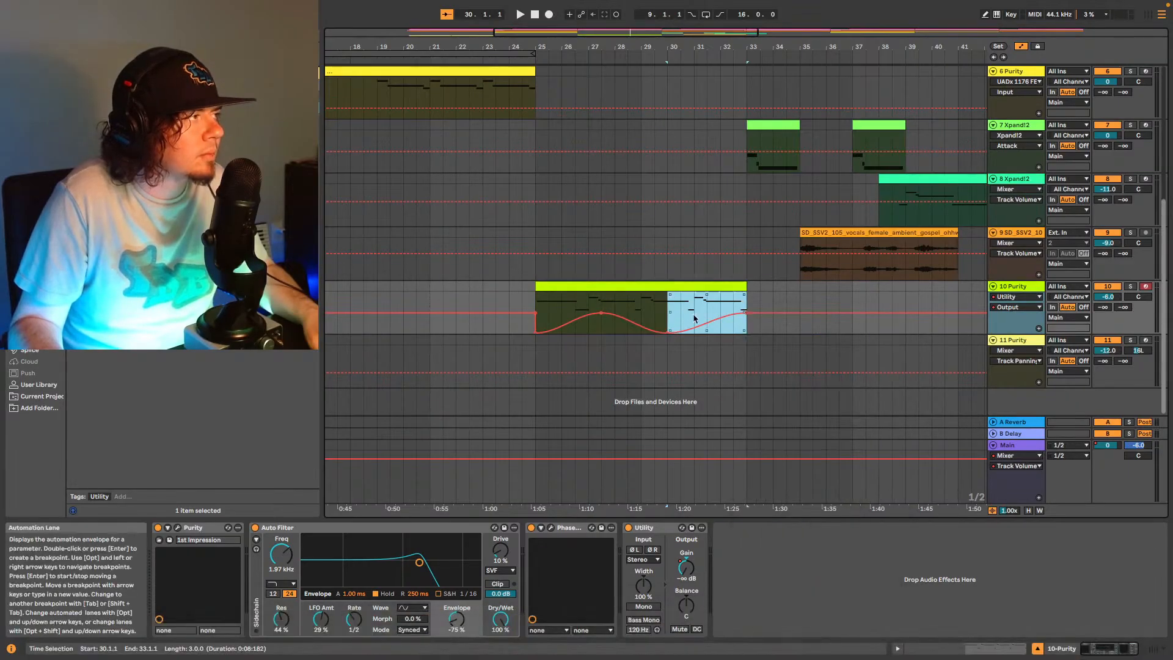
Audition the 10 Purity section and shift the gain dip to about bar 29.3 and the second peak to about bar 31.3.
key("space")
left_click(514, 301)
key("space")
key("space")
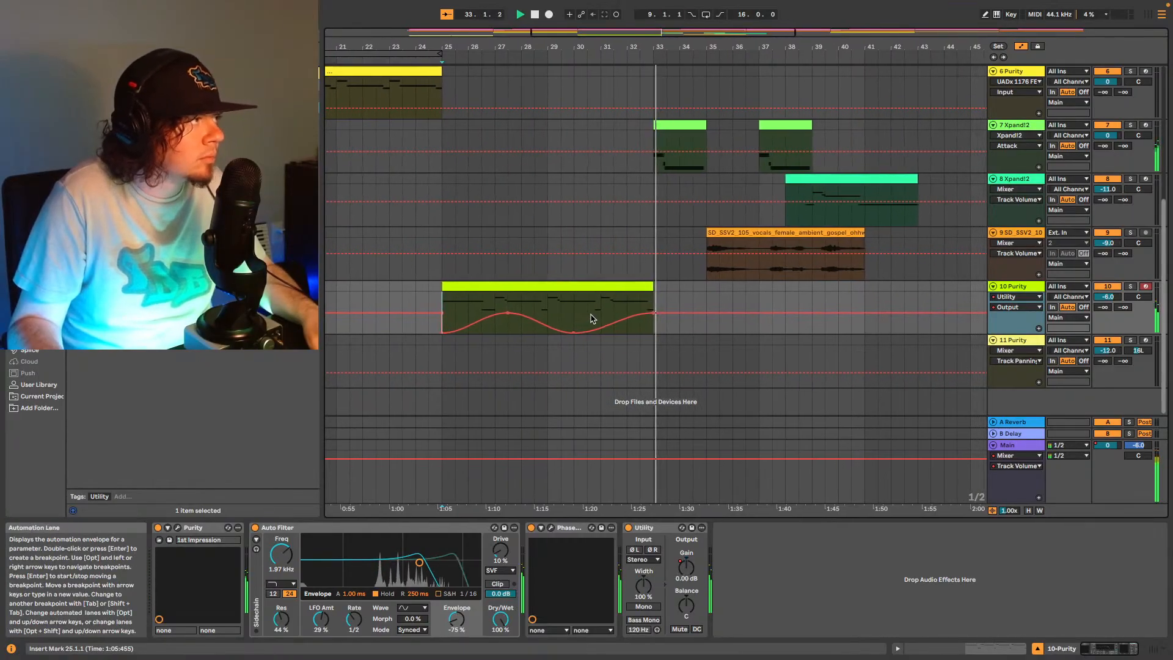
left_click(644, 313)
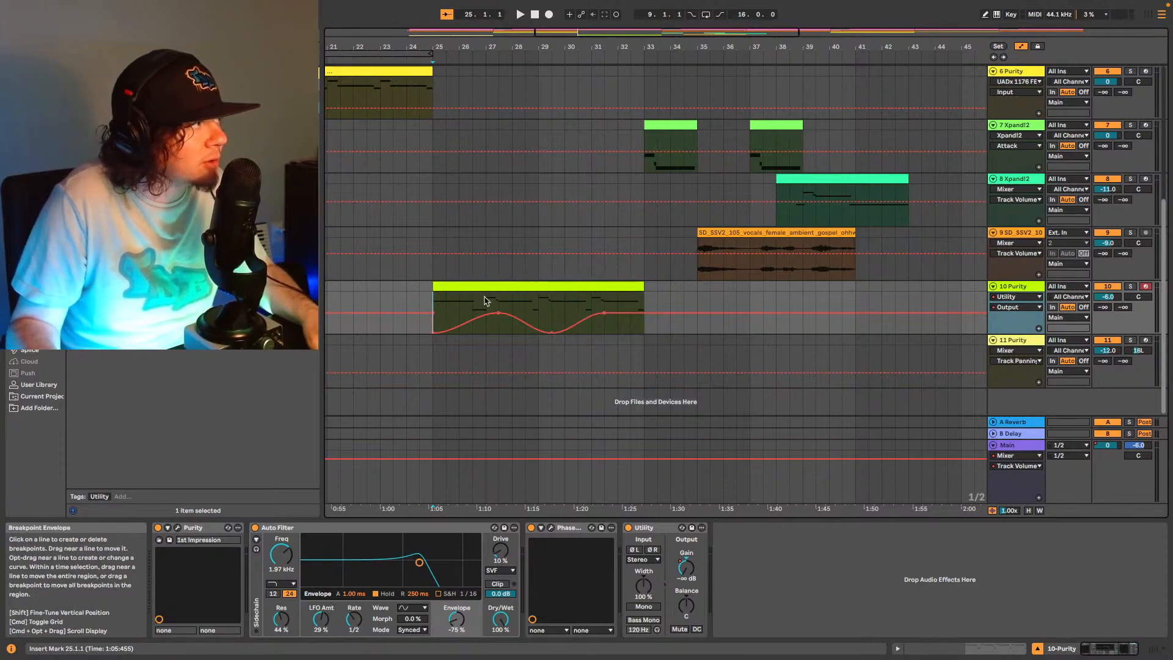
key("space")
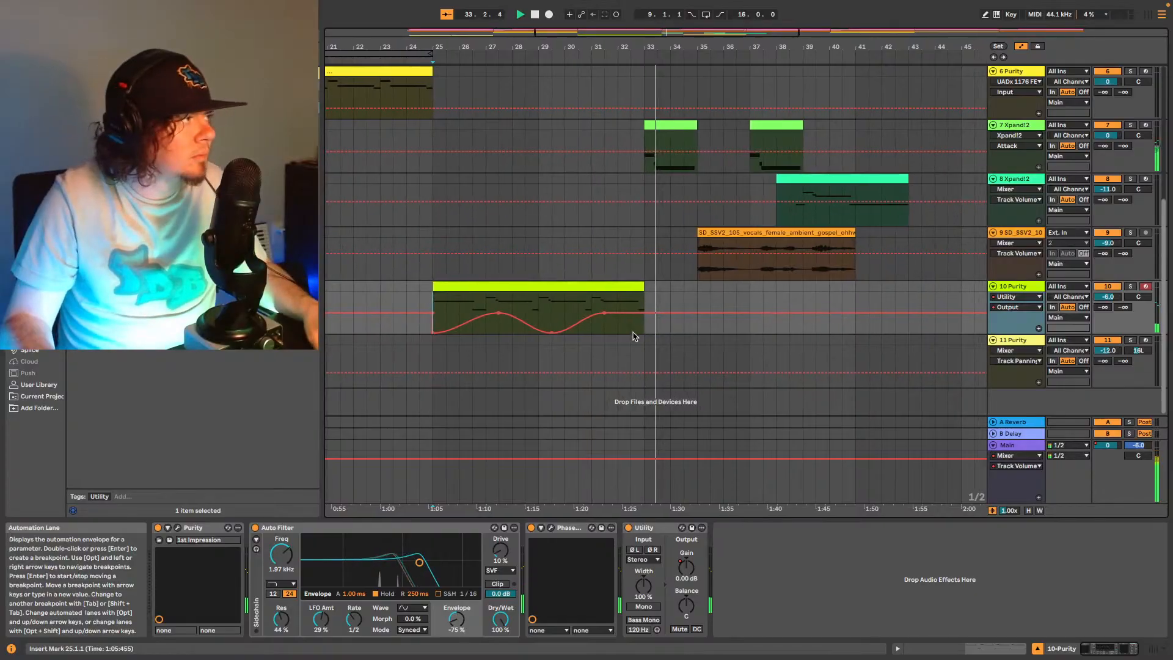
Insert a falling S-curve from bar 31.3.1 to 35.1.1 and remove the breakpoint that raises the gain again after it.
left_click_drag(596, 332, 607, 330)
key("space")
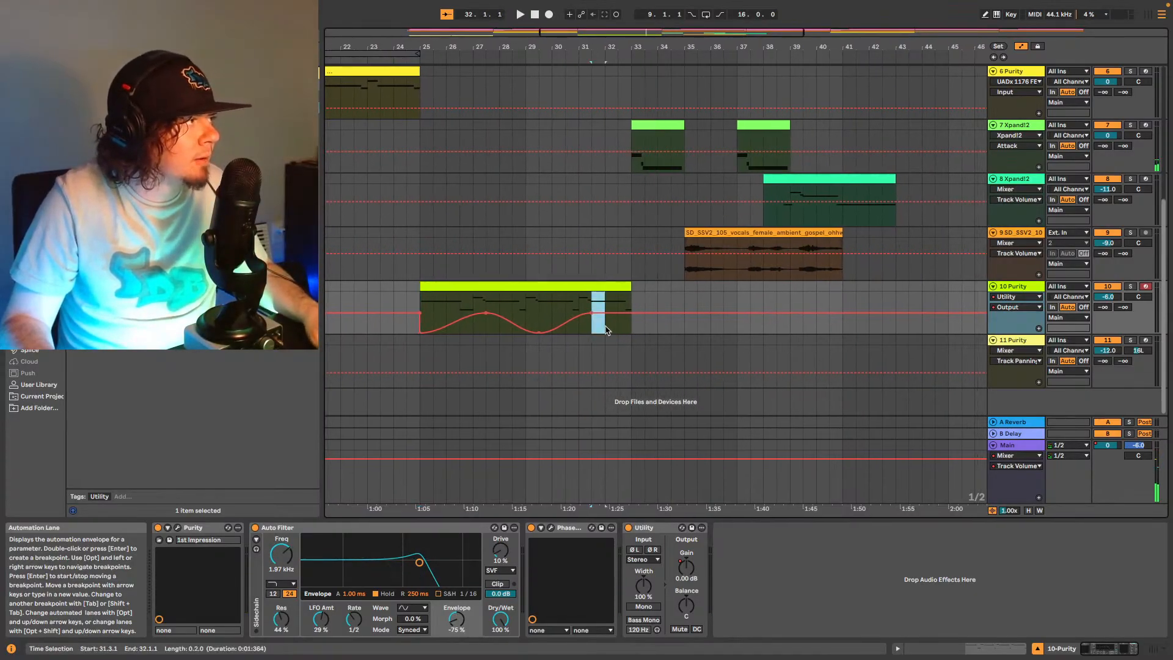
right_click(669, 330)
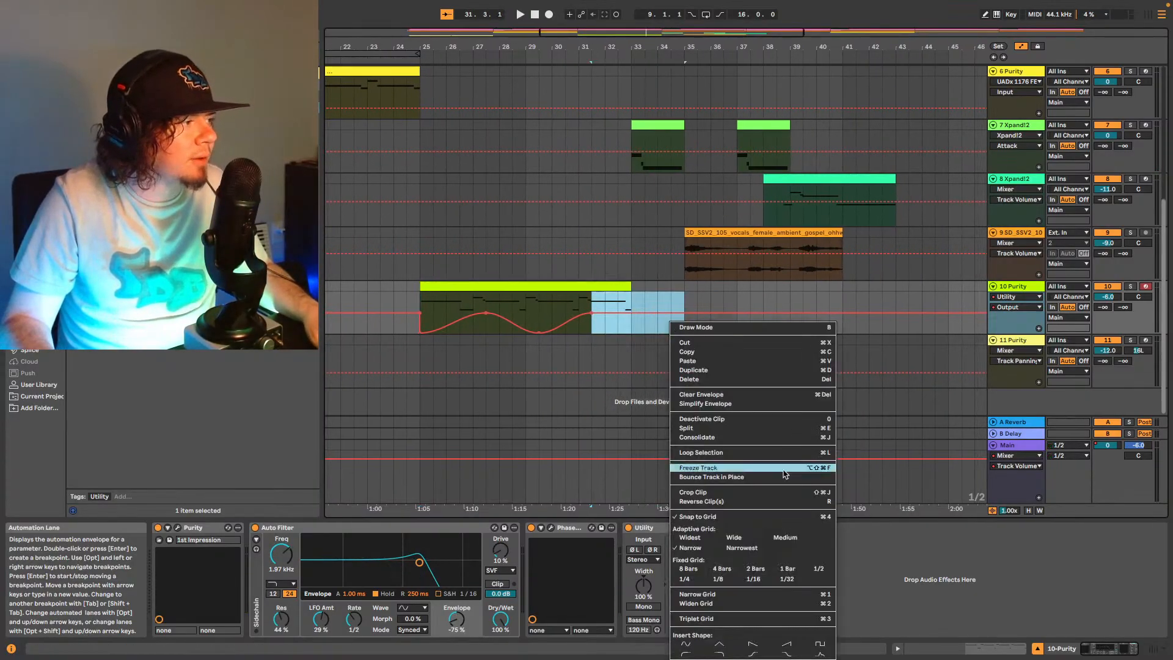
left_click(788, 655)
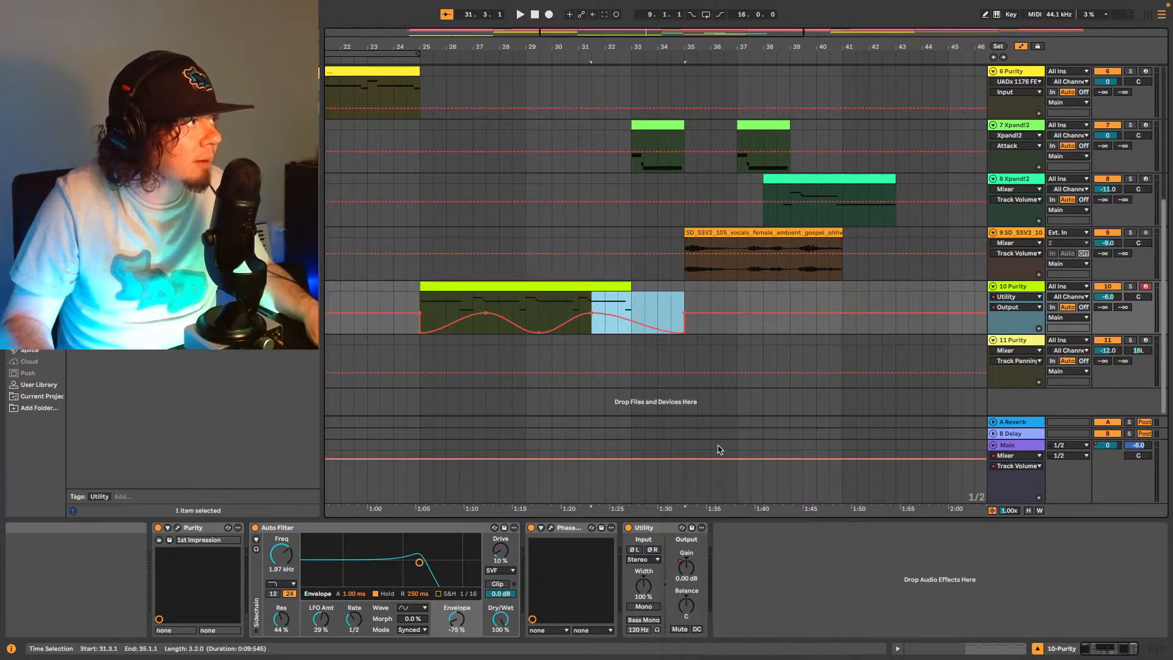
left_click(710, 315)
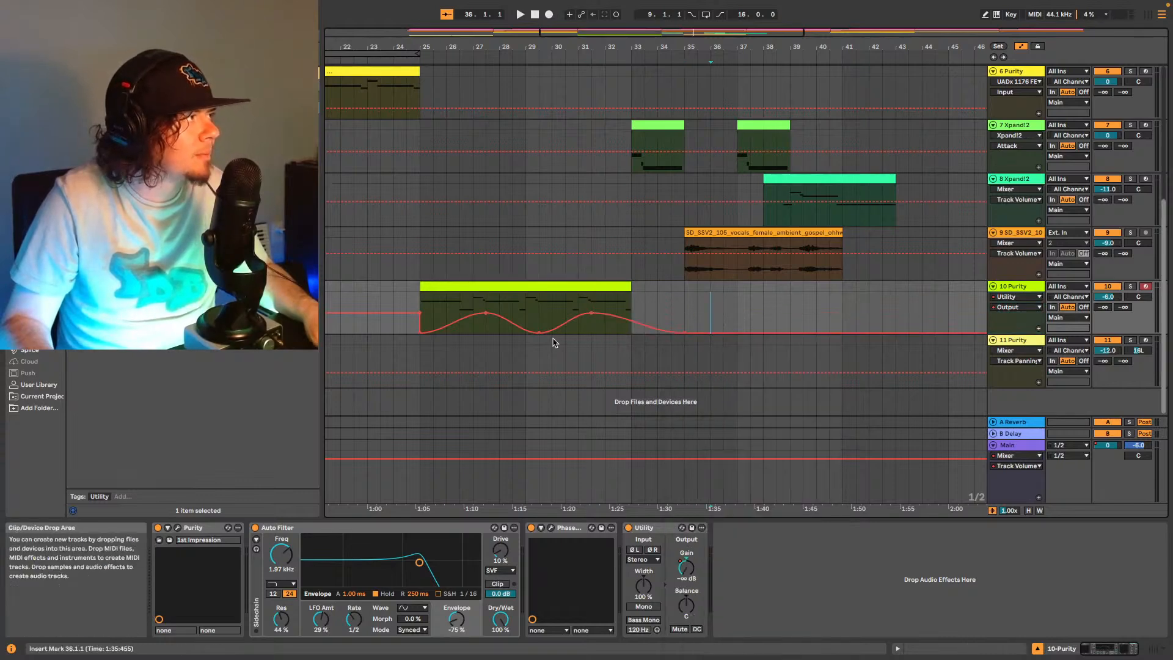
Play the arrangement through its closing fade-out to check the mix.
left_click(572, 310)
key("space")
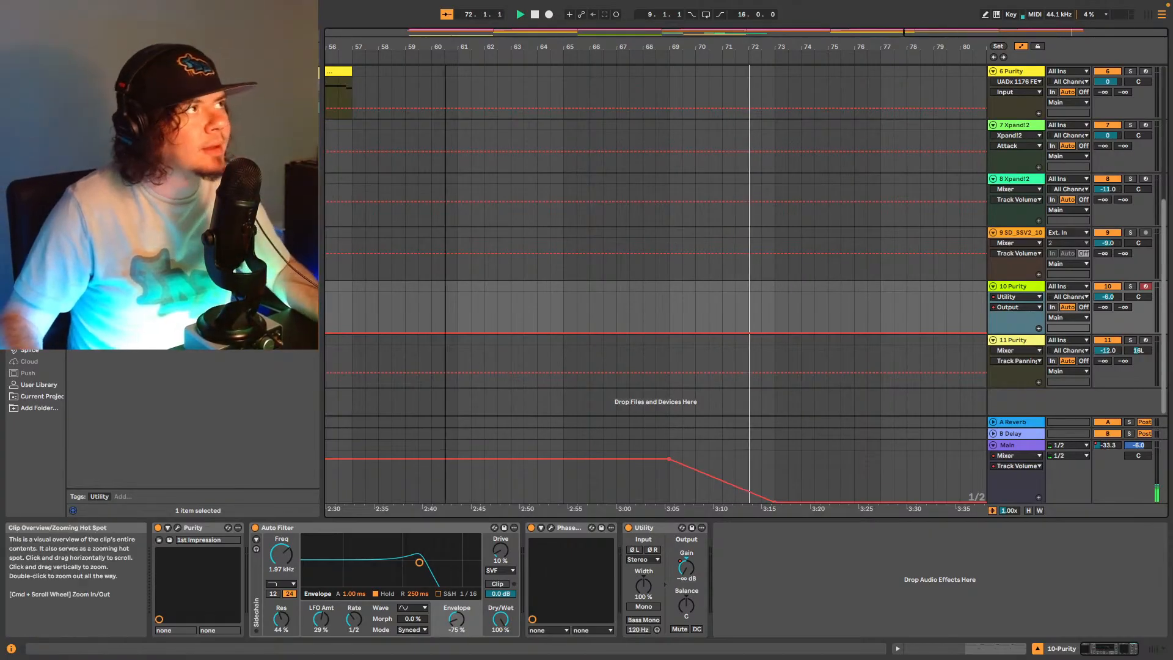
Show the whole arrangement and play it from the start of the first clip on the 3 Purity track.
double_click(698, 29)
key("space")
left_click(563, 229)
scroll(564, 229, "up", 5)
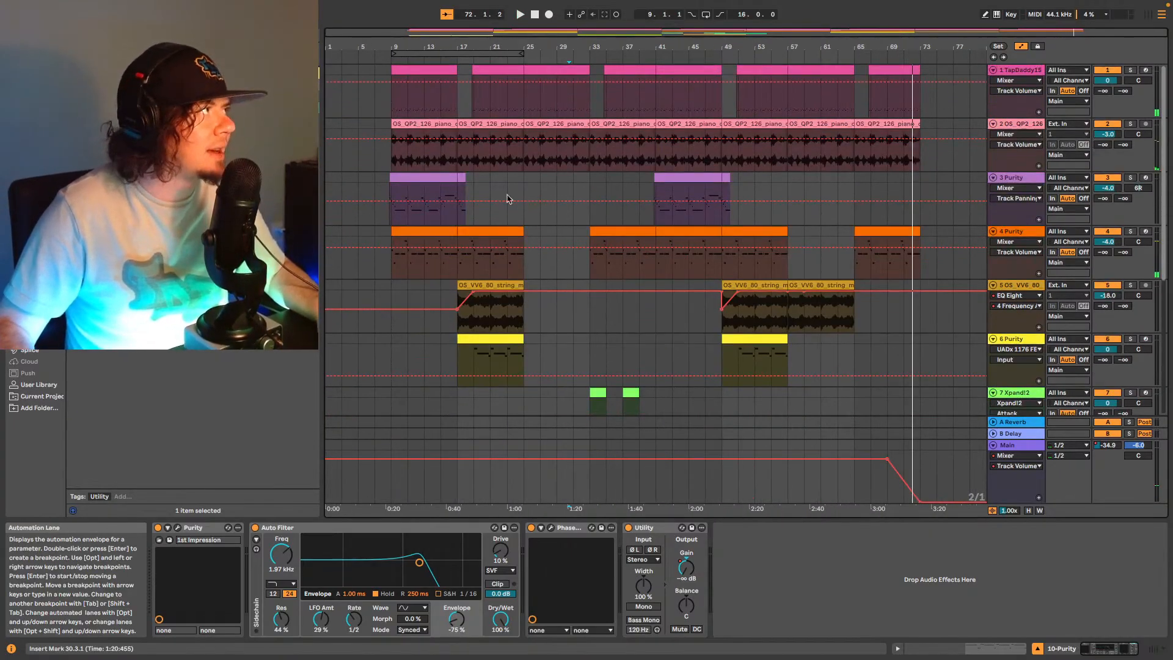
left_click(401, 193)
key("space")
scroll(563, 282, "down", 3)
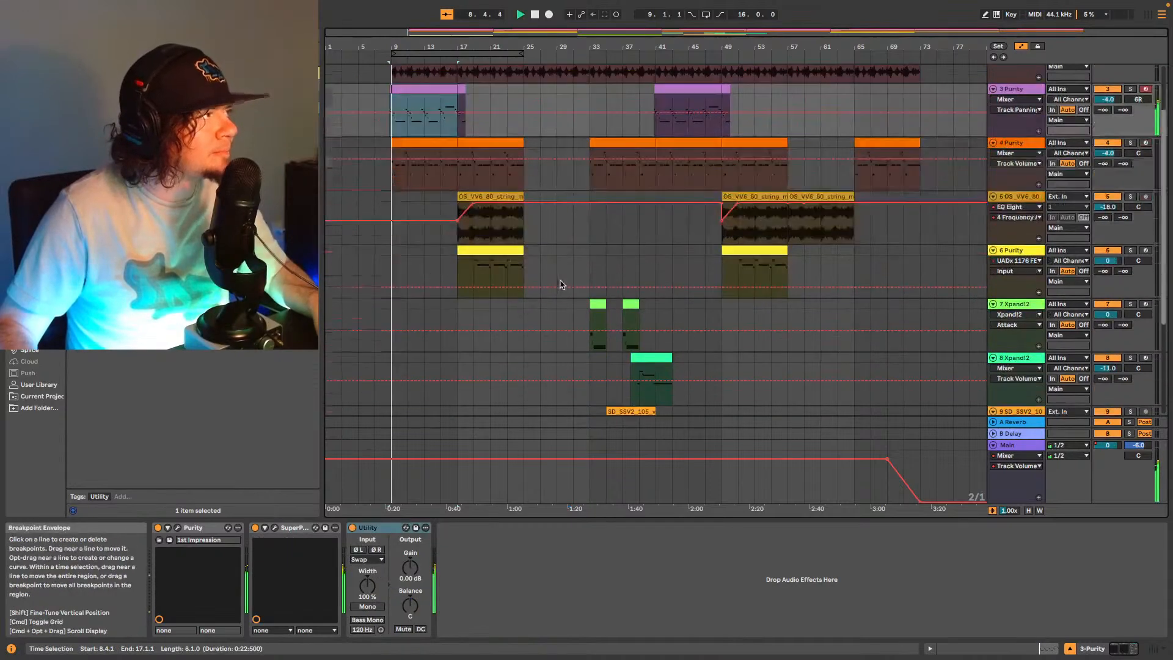
scroll(563, 282, "down", 5)
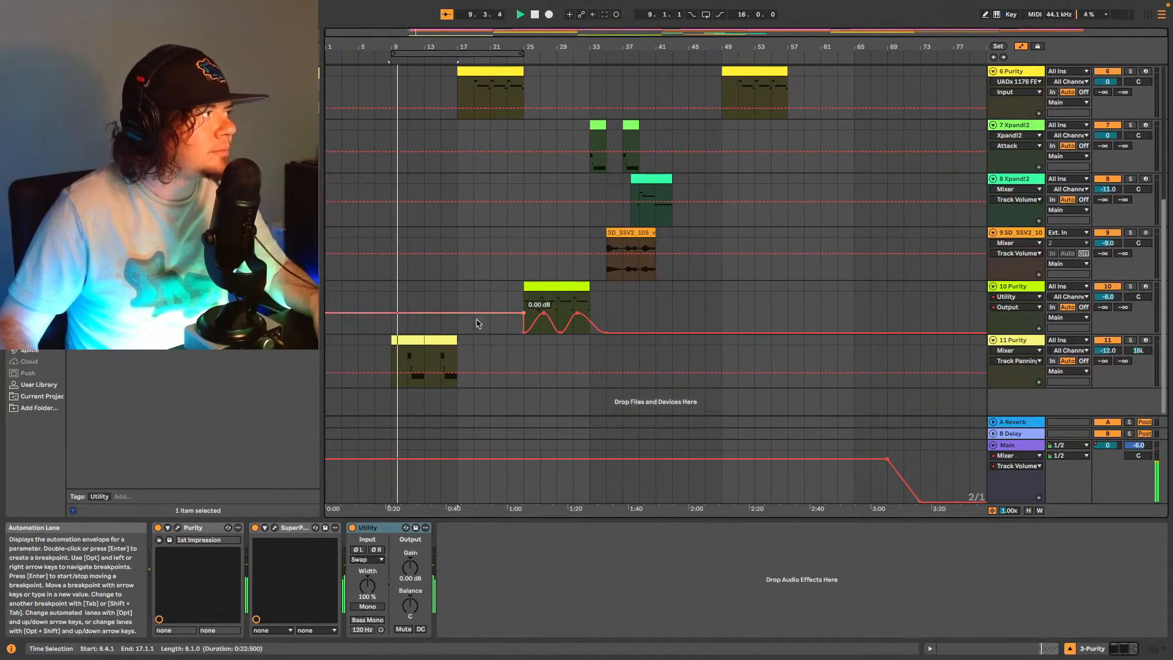
Duplicate the 11 Purity clips spanning bars 9 to 17 to bar 41.1.1 on the same track.
left_click(396, 365)
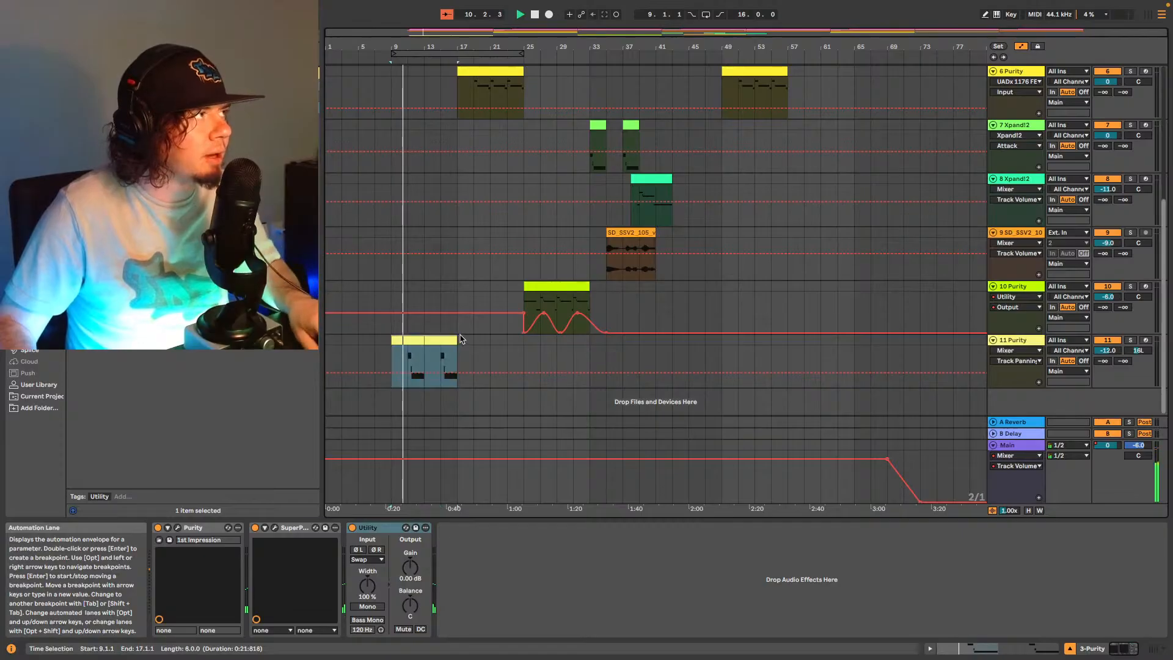
scroll(666, 299, "up", 5)
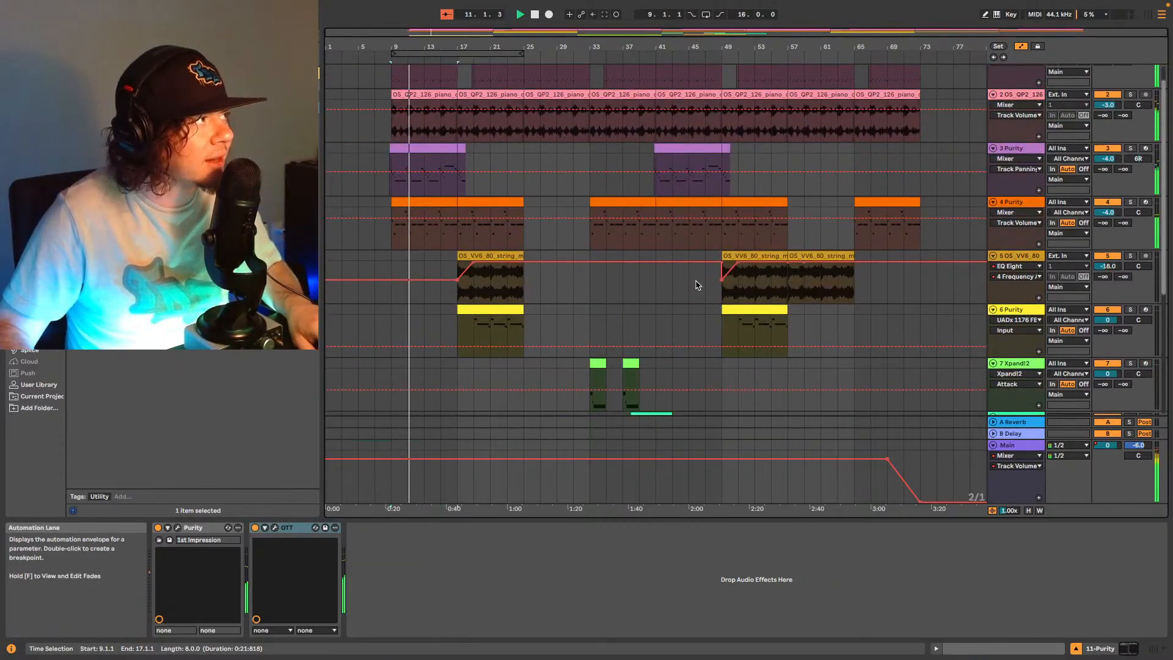
scroll(592, 270, "down", 5)
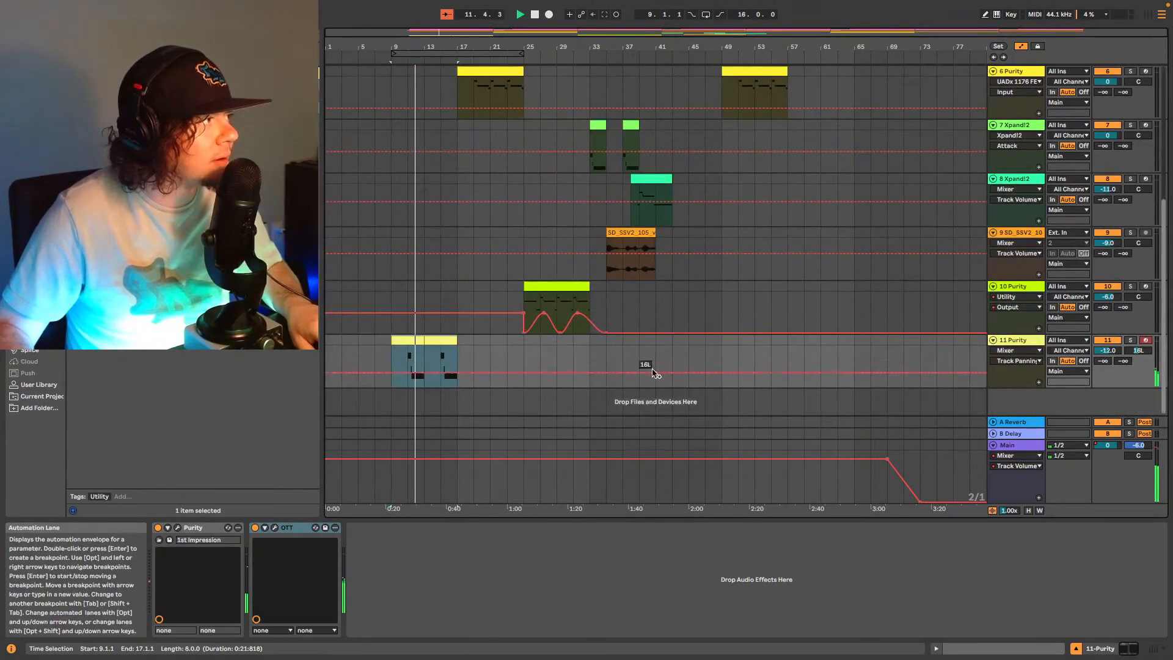
left_click(656, 359)
key("super+v")
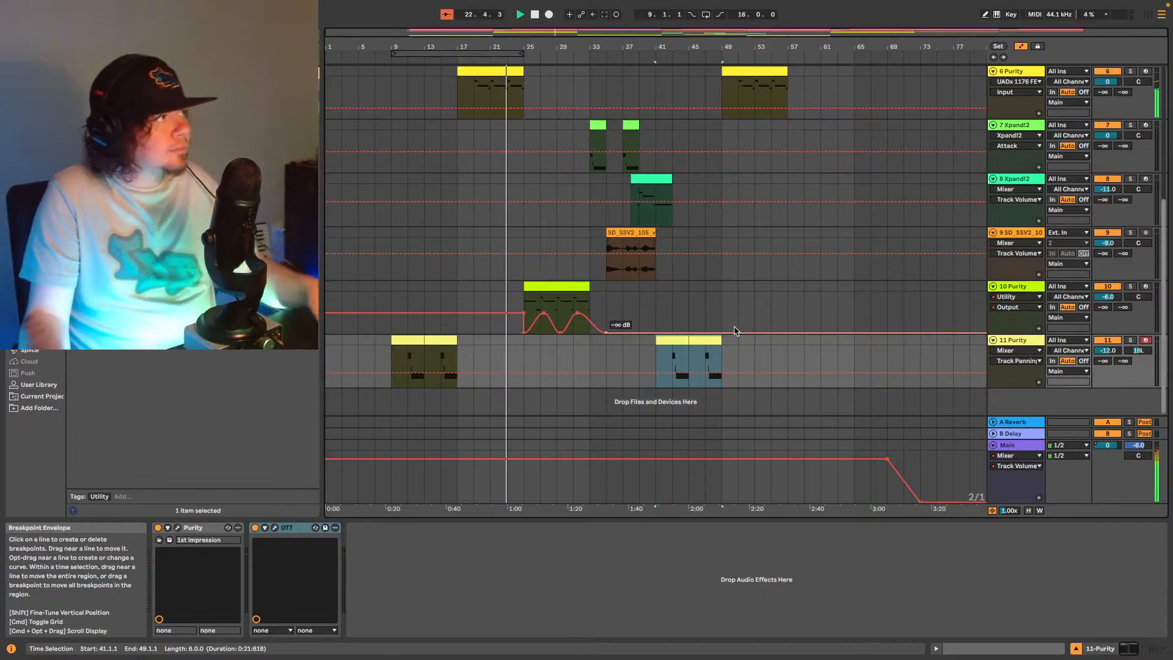
Set the 6 Purity track volume to -4.0 dB and play the section from bar 19.1.1.
scroll(739, 309, "up", 5)
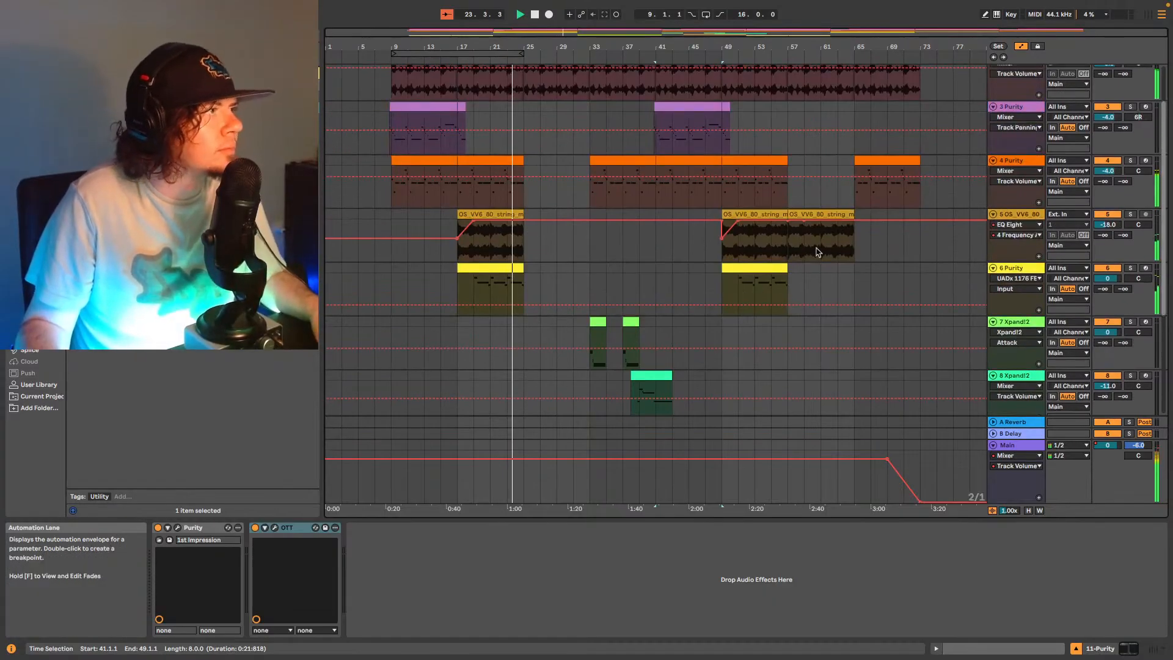
left_click(1028, 271)
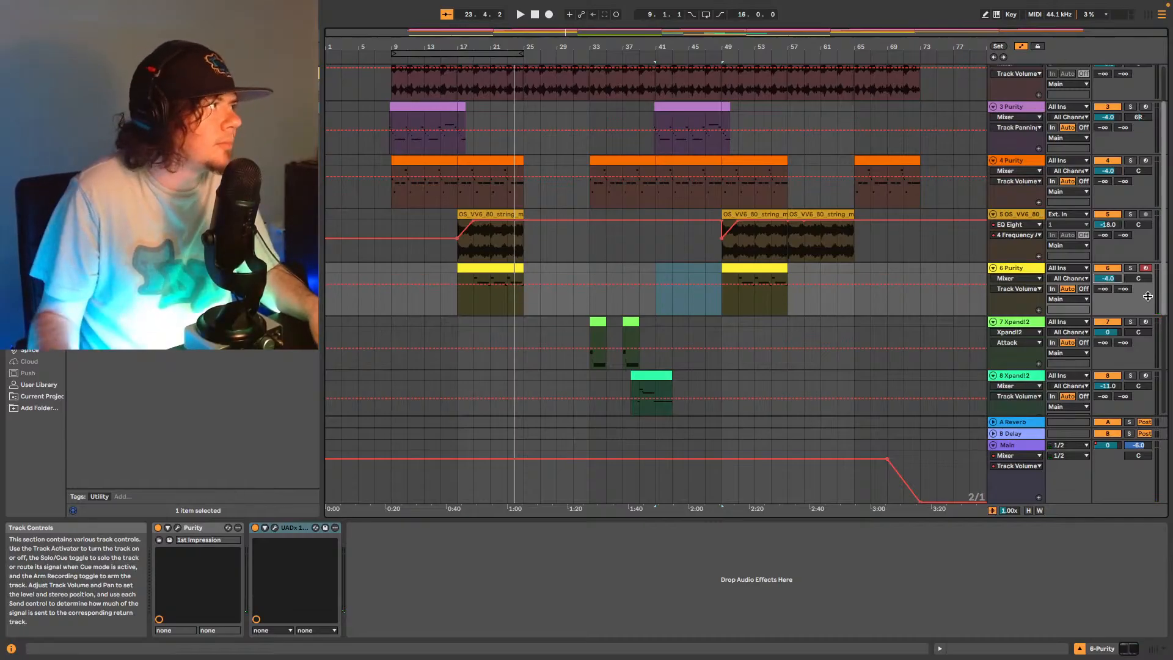
left_click(474, 301)
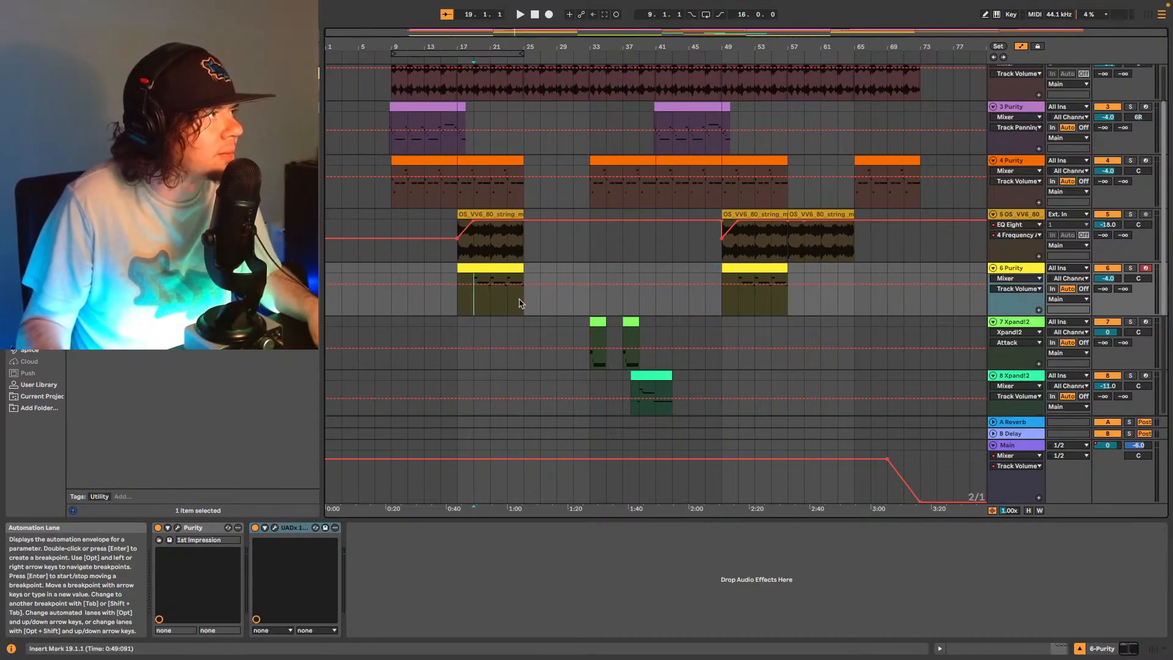
key("space")
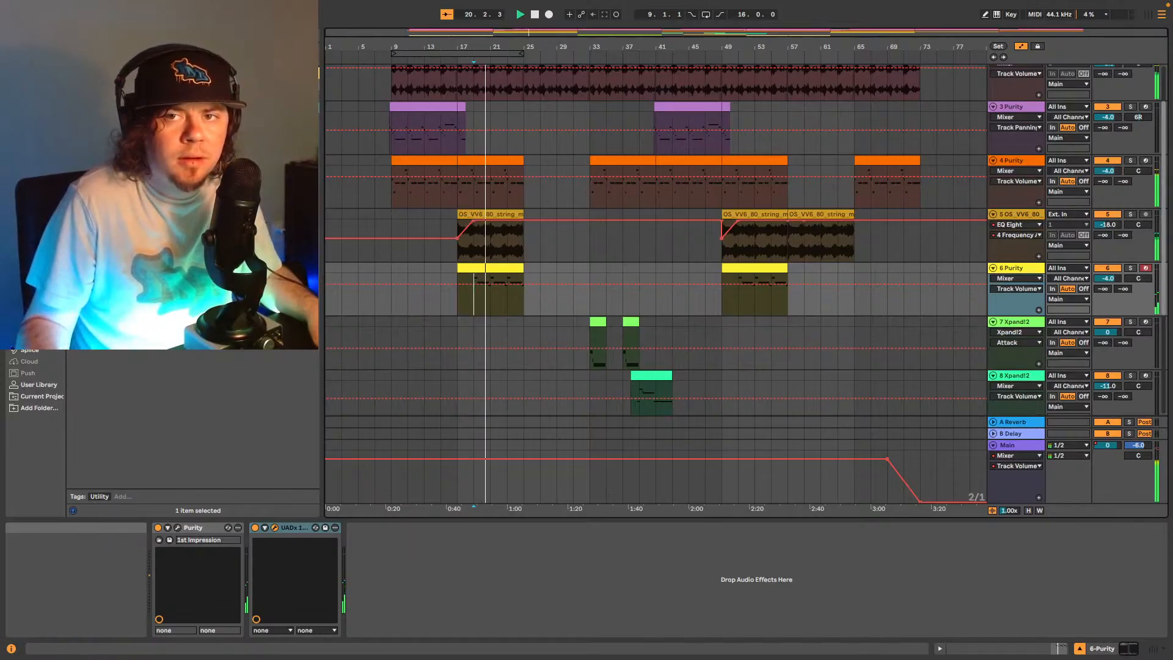
Set the UADx 1176 compressor on 6 Purity to a ratio of 4 and turn its output down slightly.
left_click_drag(568, 659, 698, 164)
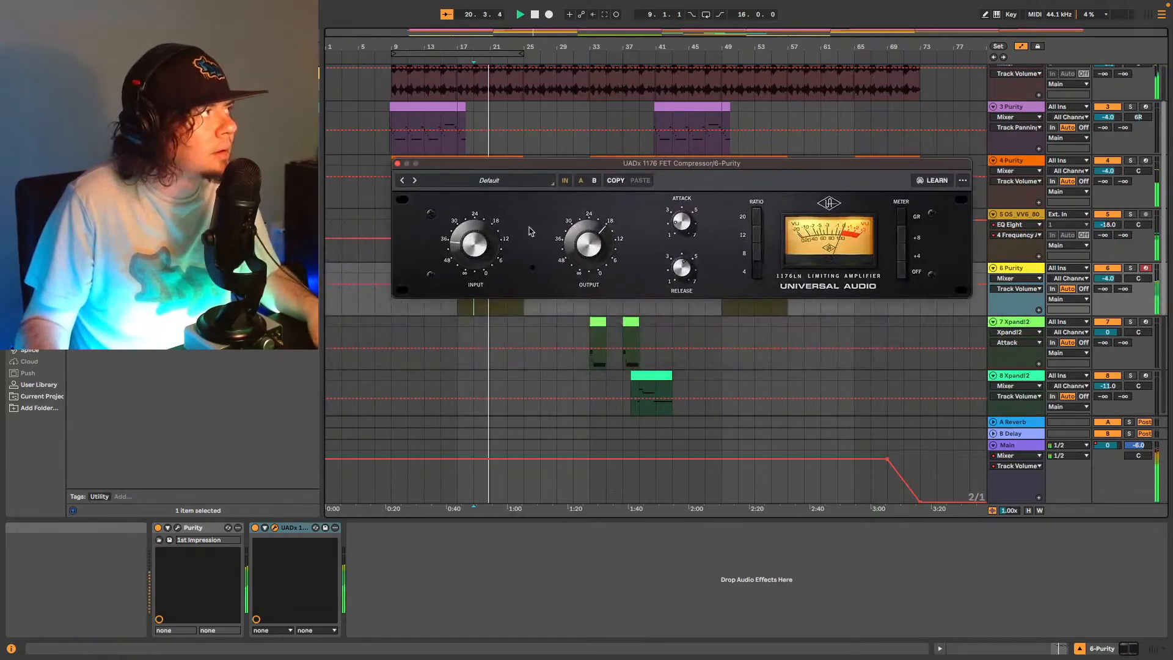
left_click(464, 243)
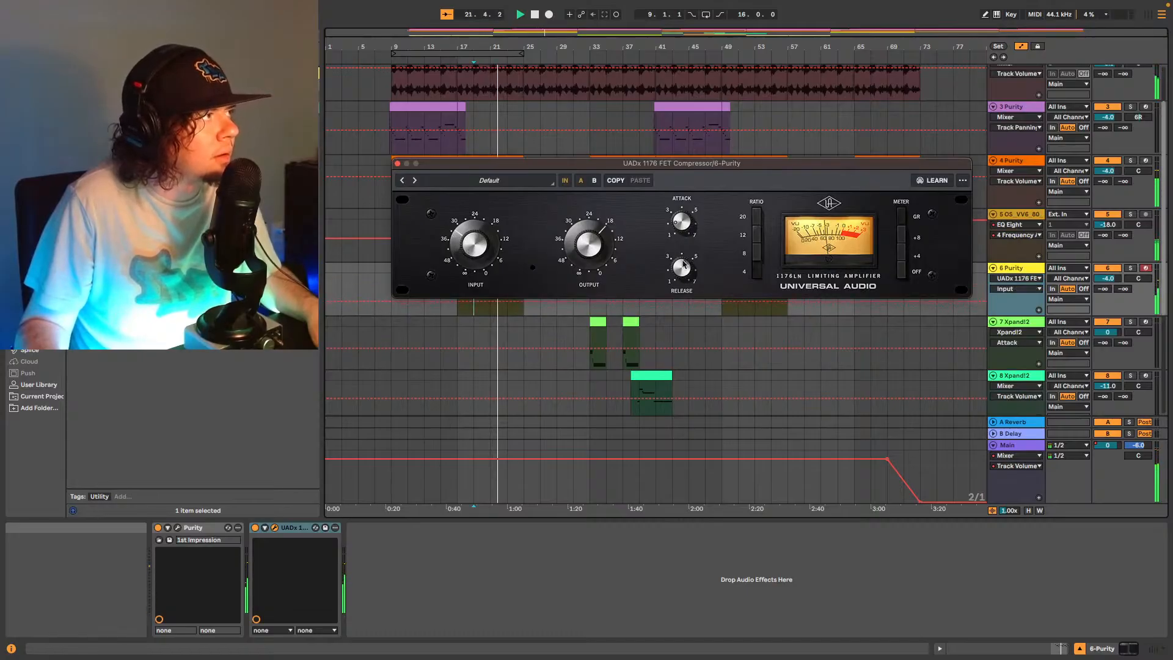
left_click(757, 255)
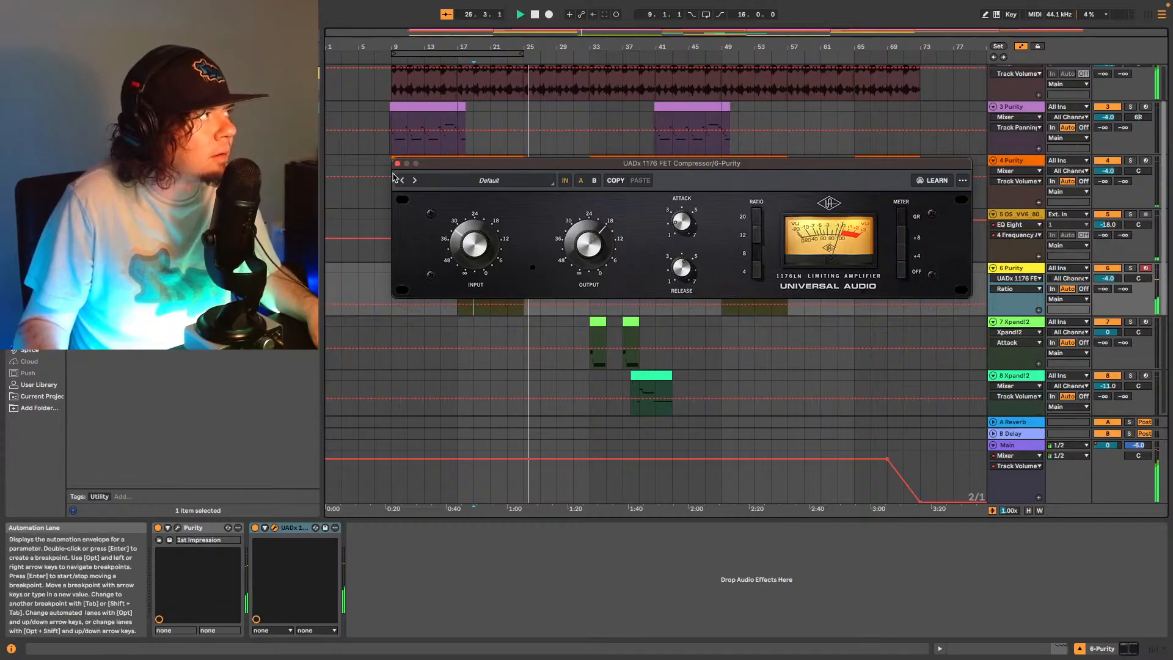
left_click(592, 245)
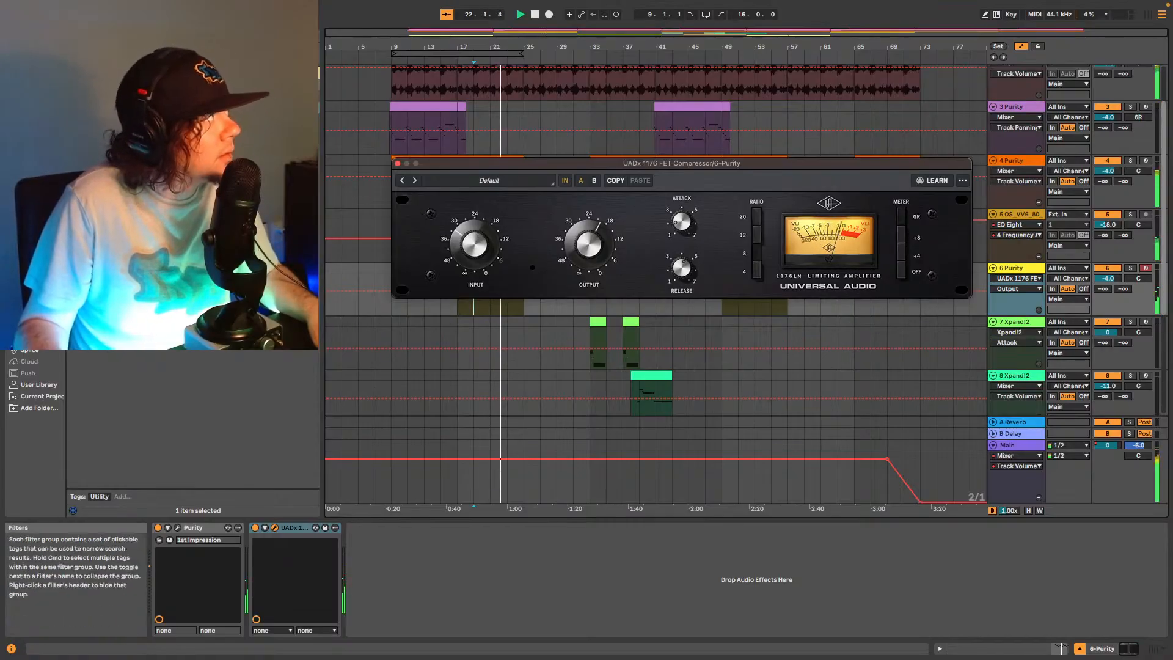
Add an EQ Eight after the compressor on 6 Purity and dip band 3 by 2.85 dB at 639 Hz with a Q of 1.46.
left_click(183, 35)
type("eq")
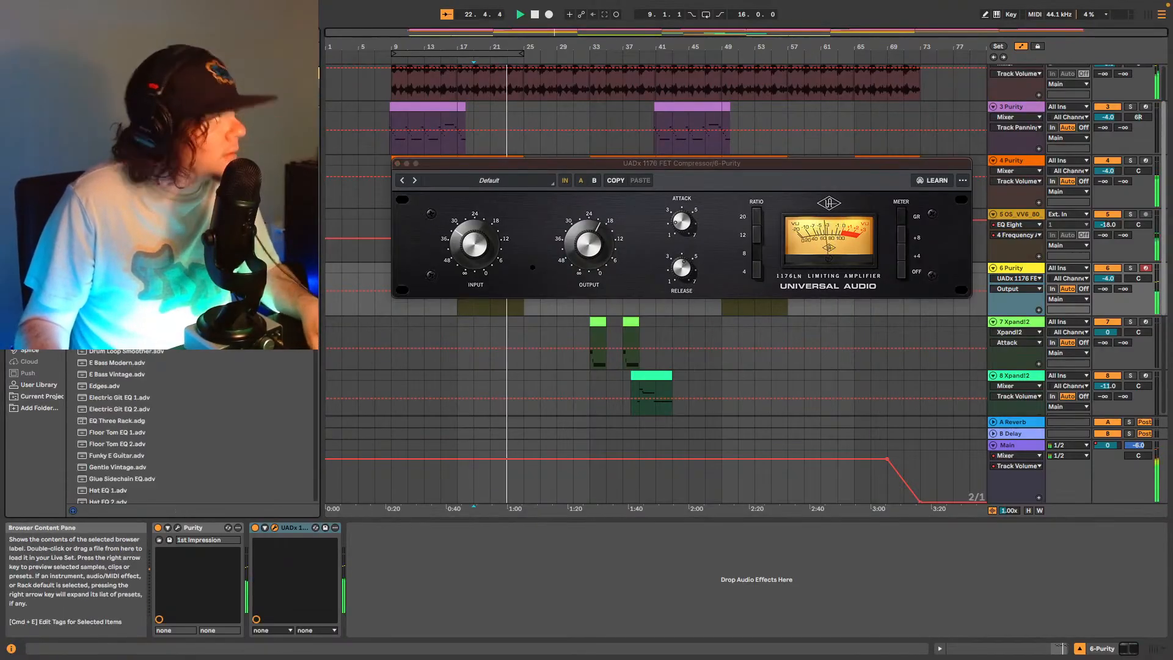
left_click_drag(116, 213, 415, 572)
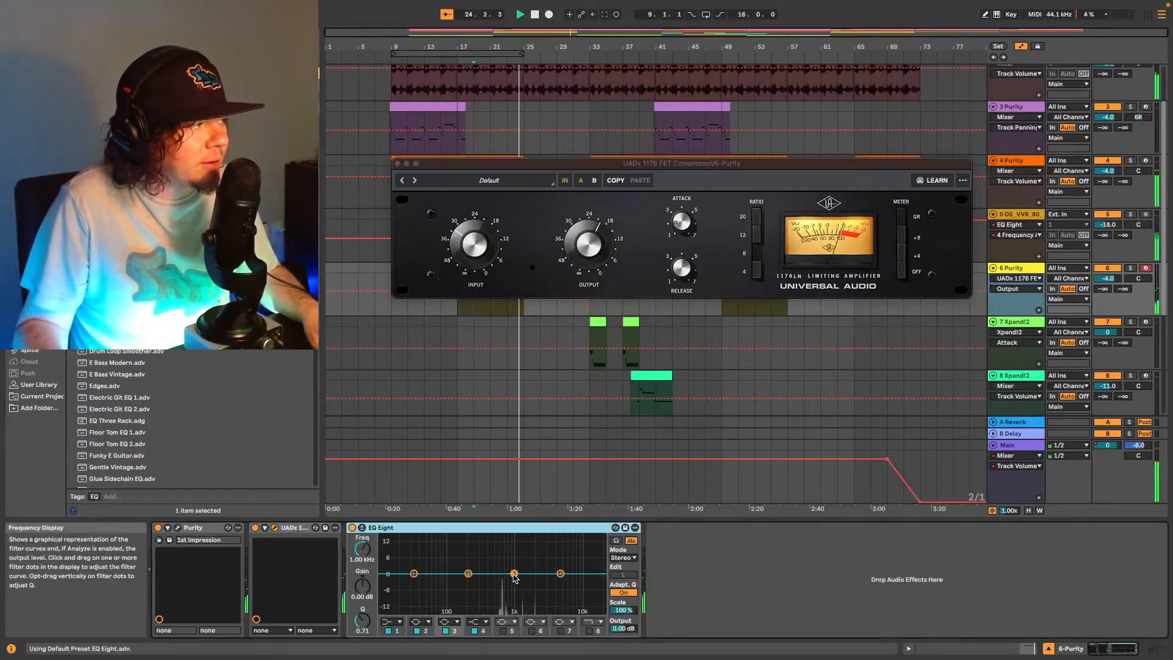
left_click_drag(513, 573, 509, 576)
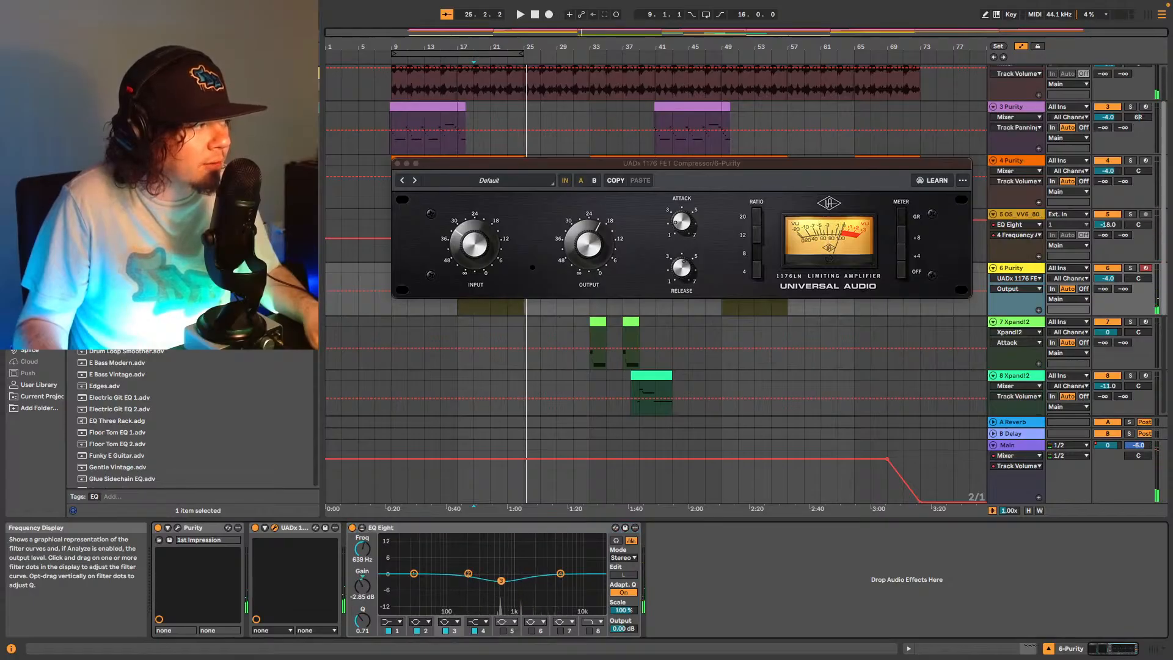
left_click(362, 619)
left_click_drag(362, 620, 362, 616)
key("space")
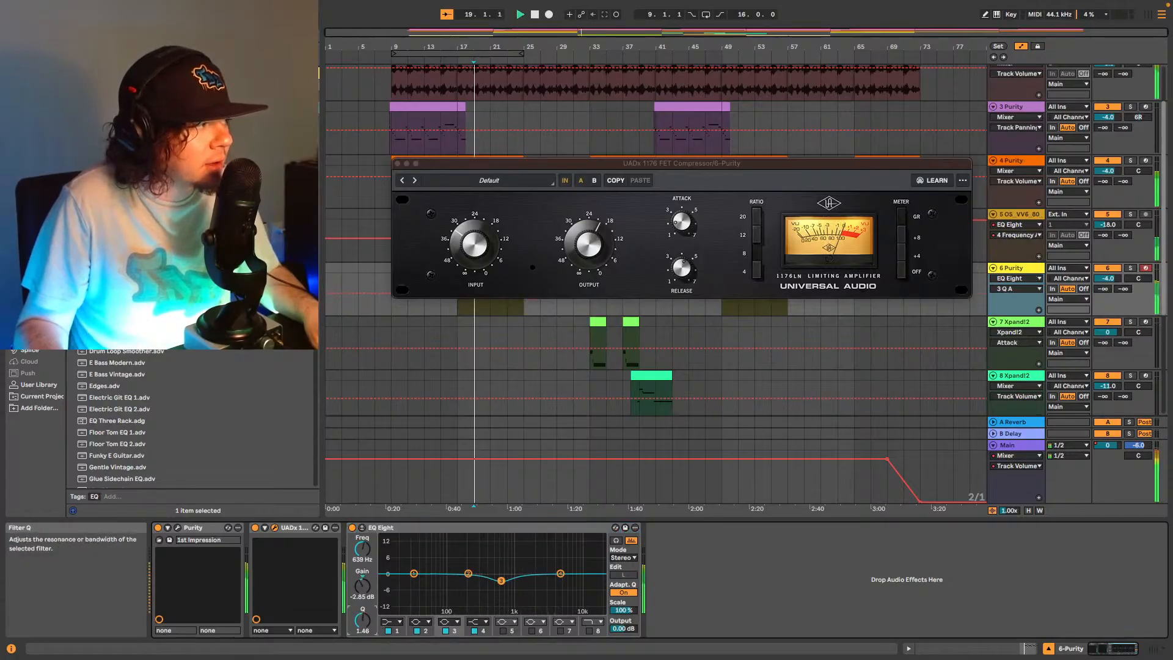
Move EQ Eight's band 3 to 711 Hz at -2.36 dB, set the EQ's output to 3.00 dB, and close the compressor window.
left_click(501, 579)
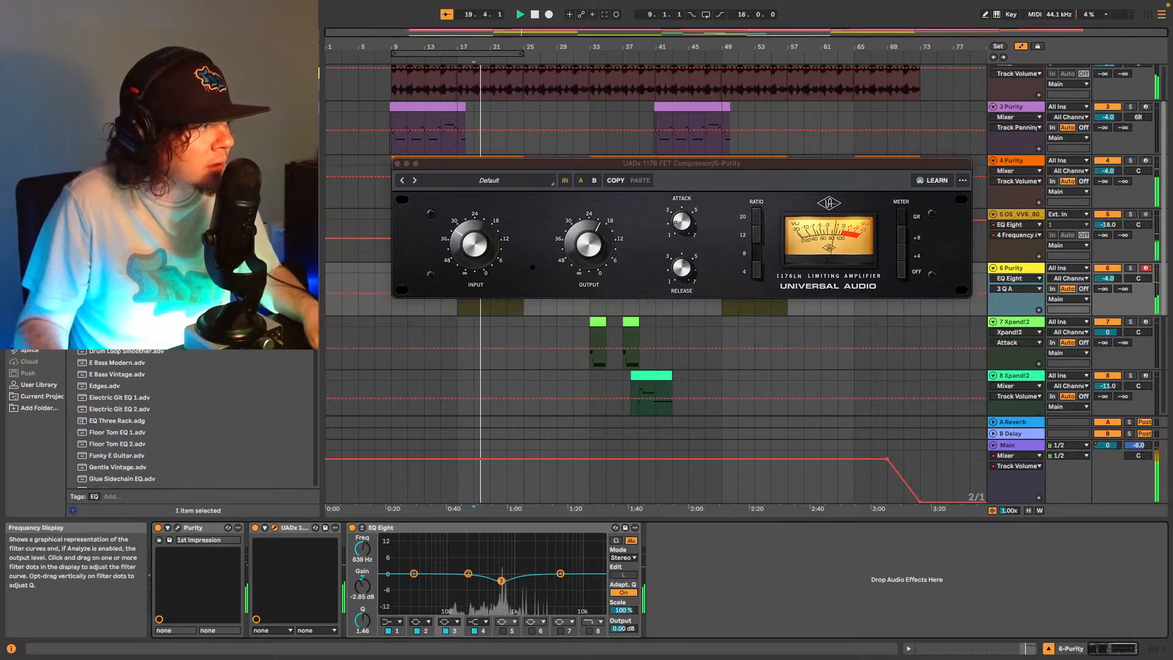
left_click_drag(504, 576, 504, 579)
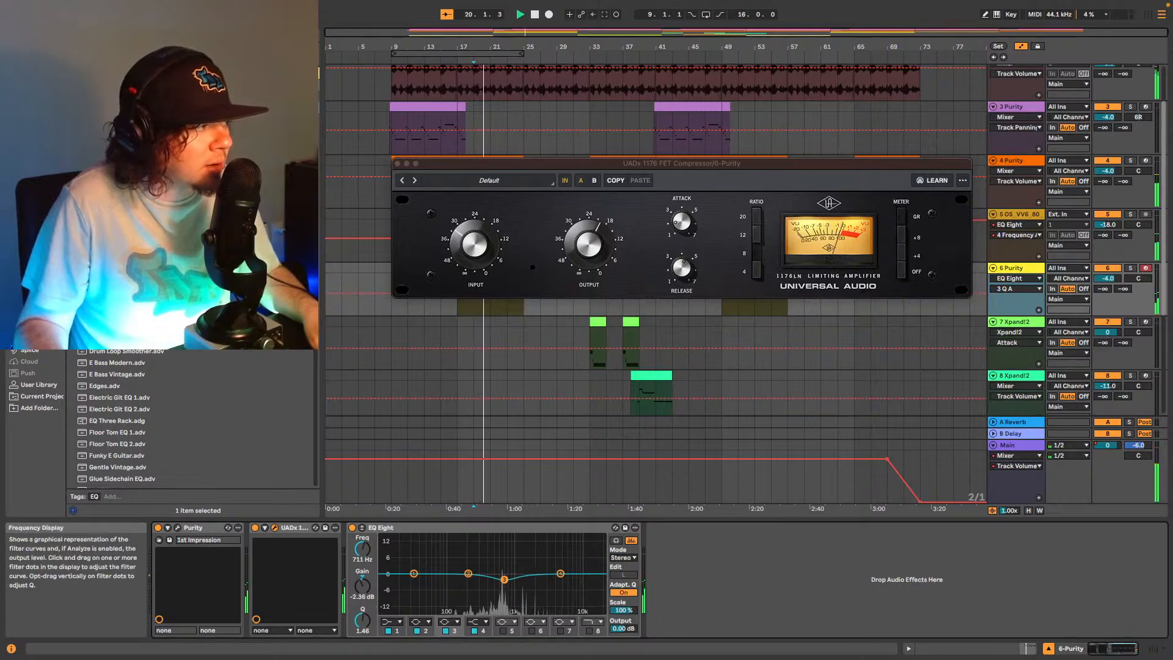
left_click(626, 628)
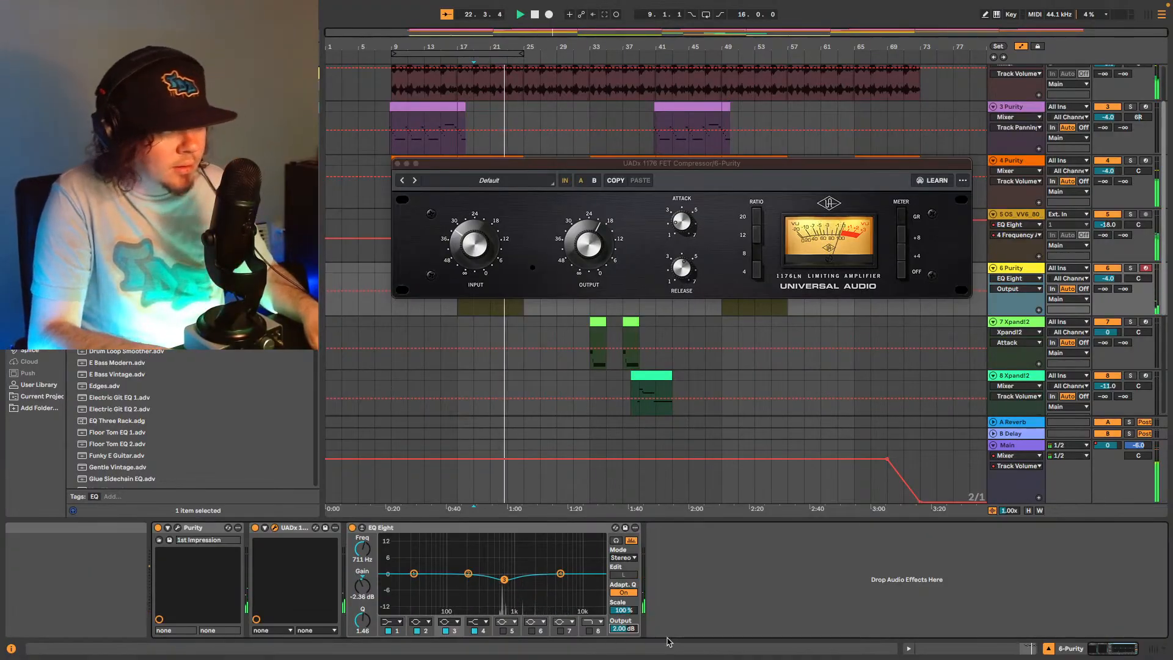
key("Up")
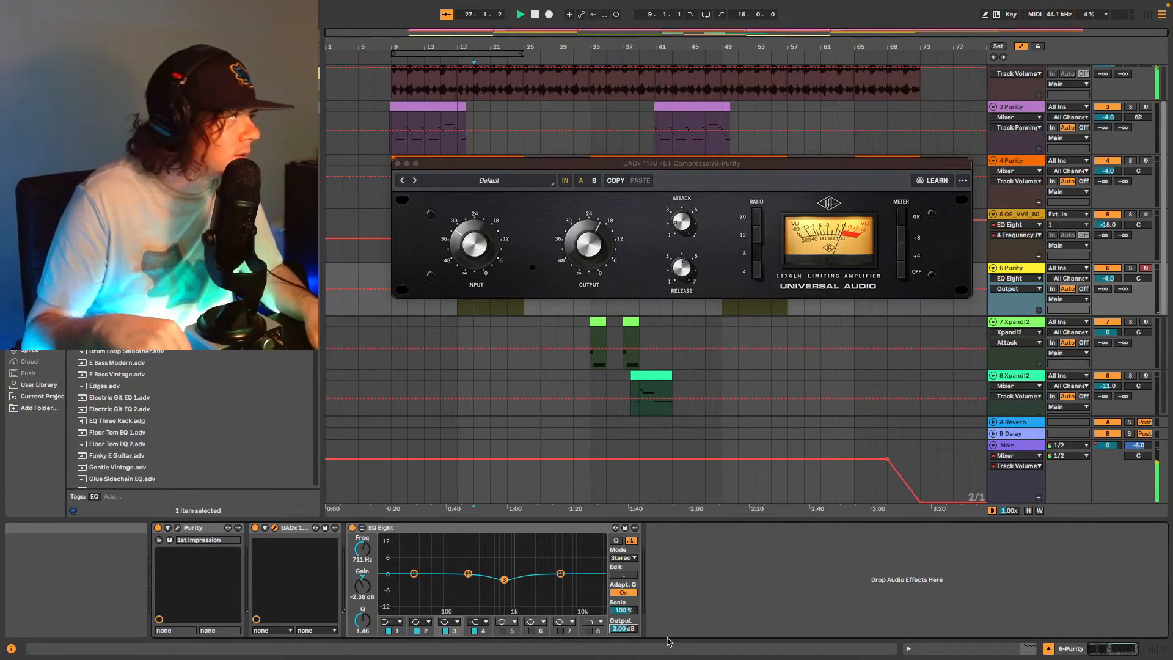
left_click(398, 163)
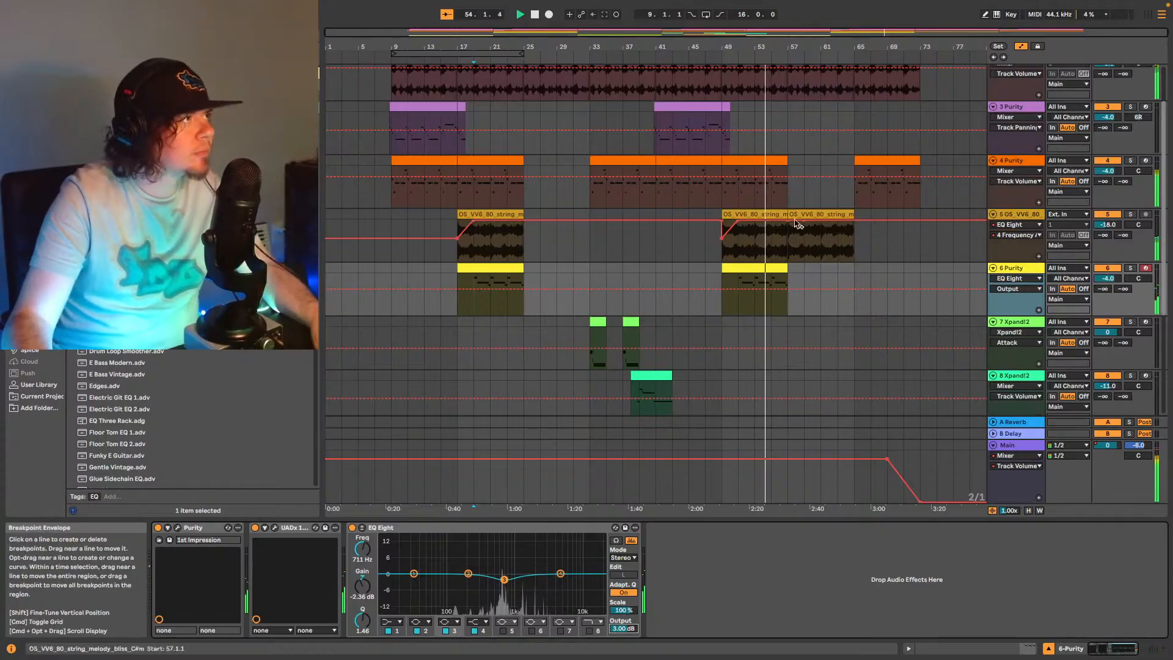
Review the arrangement's tracks and check which preset the Purity instrument on track 4 uses.
scroll(797, 257, "down", 6)
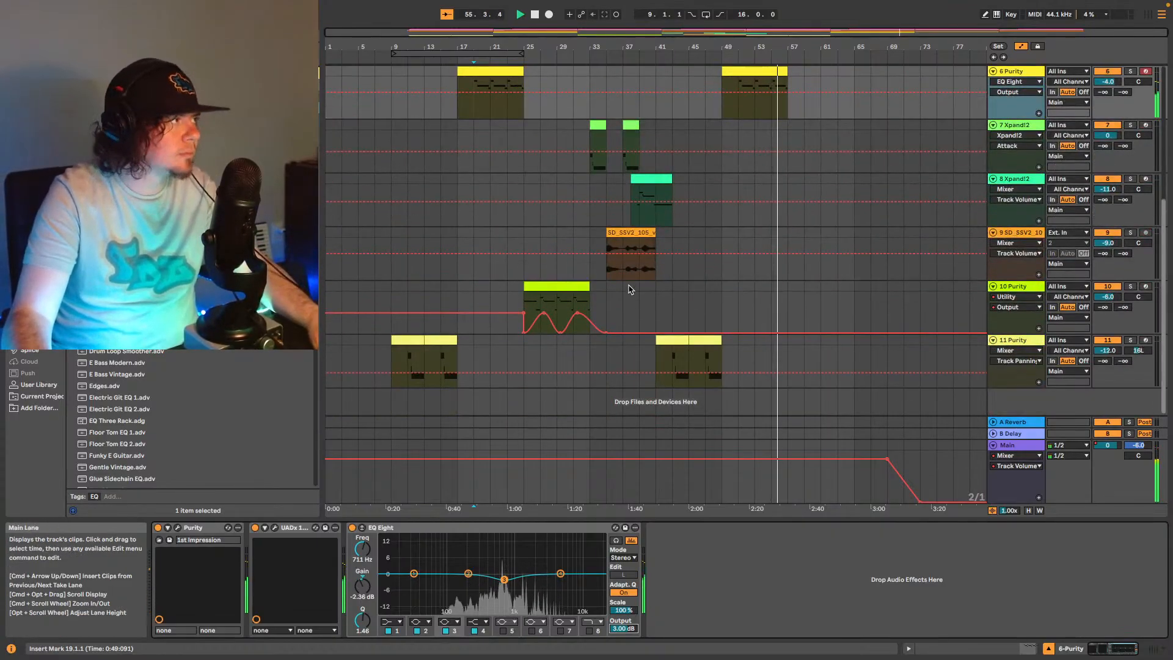
scroll(719, 300, "up", 7)
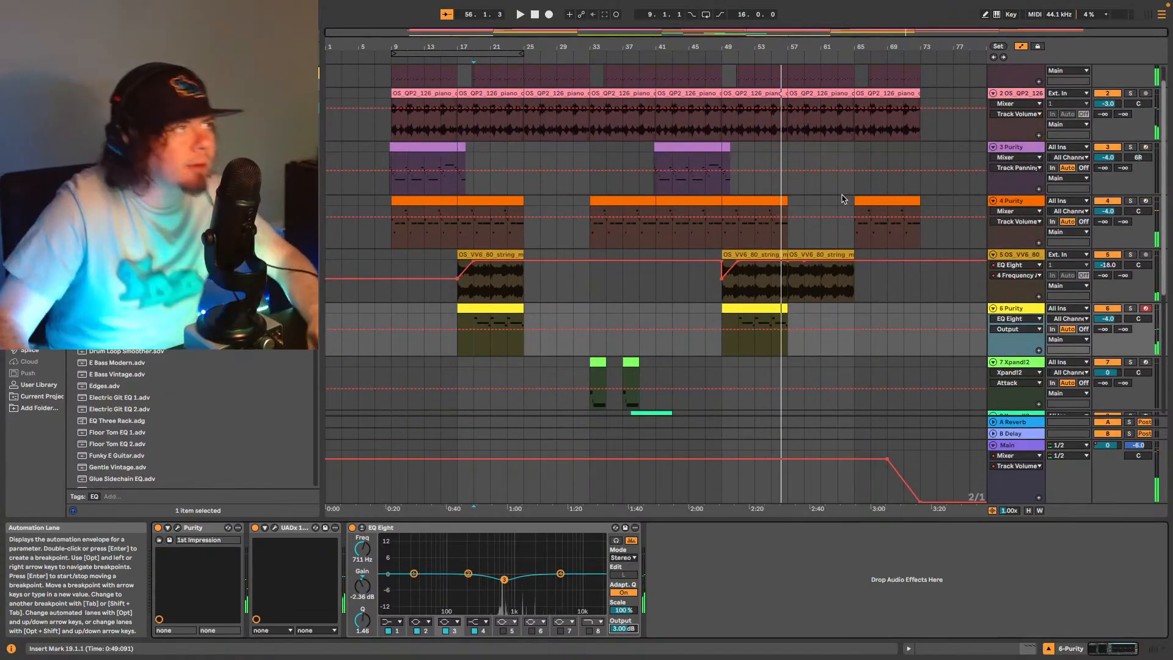
left_click(1021, 201)
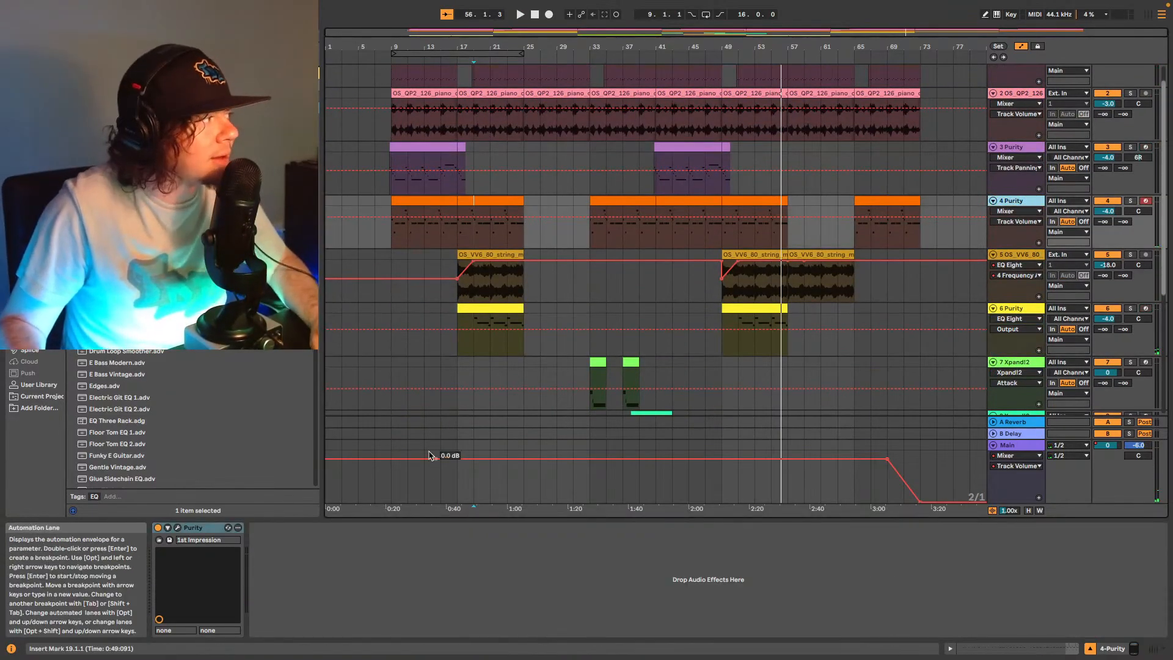
left_click(177, 527)
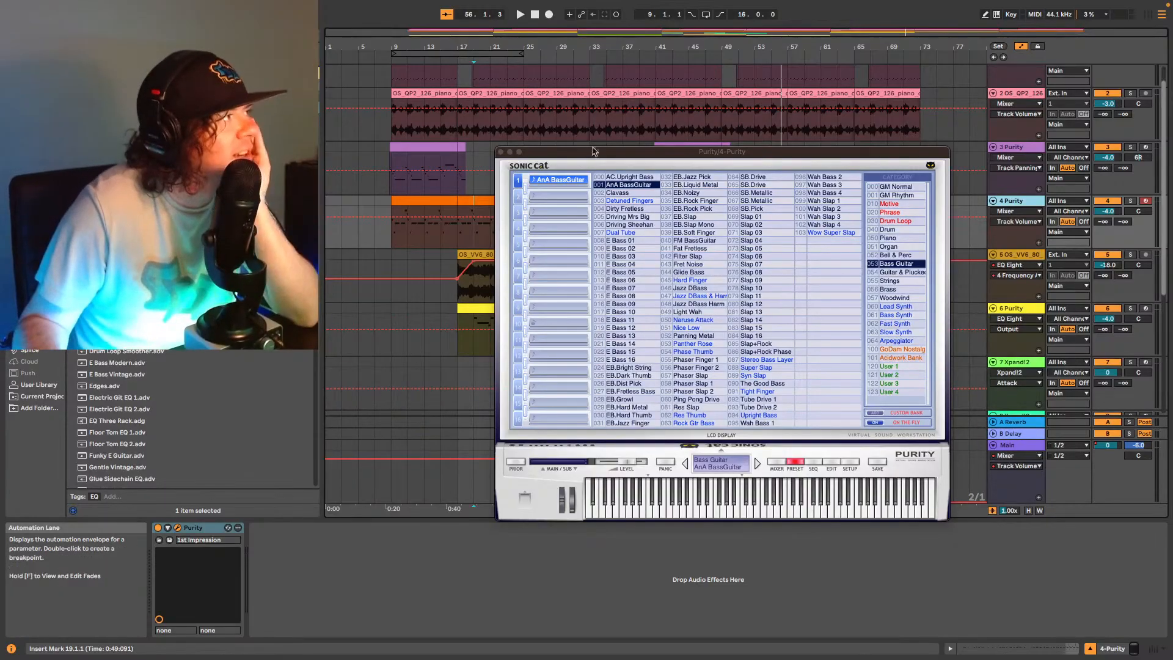
left_click(501, 152)
scroll(680, 256, "down", 6)
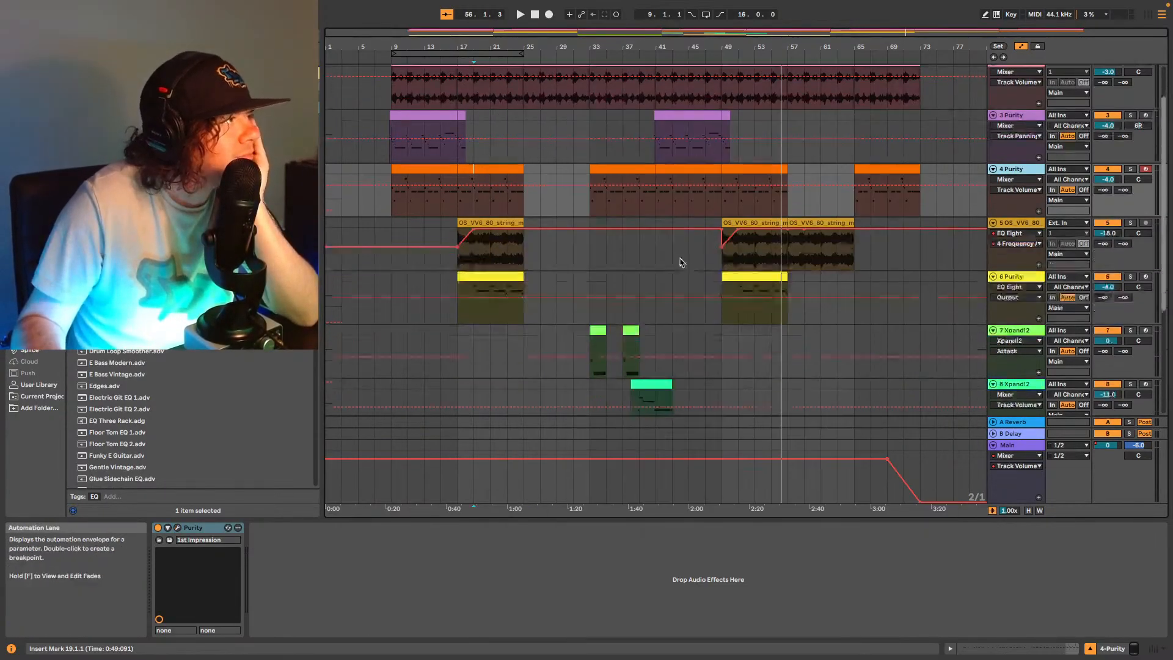
scroll(840, 347, "down", 2)
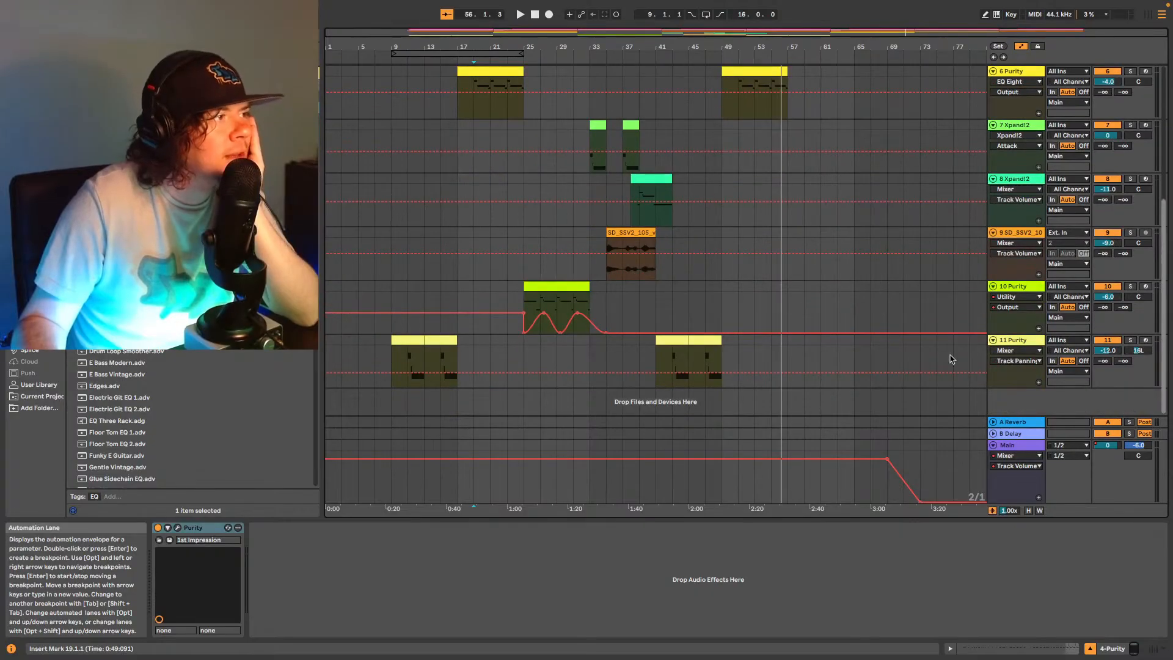
Insert a new MIDI track below 11 Purity and load the Purity plug-in onto it.
left_click(1011, 342)
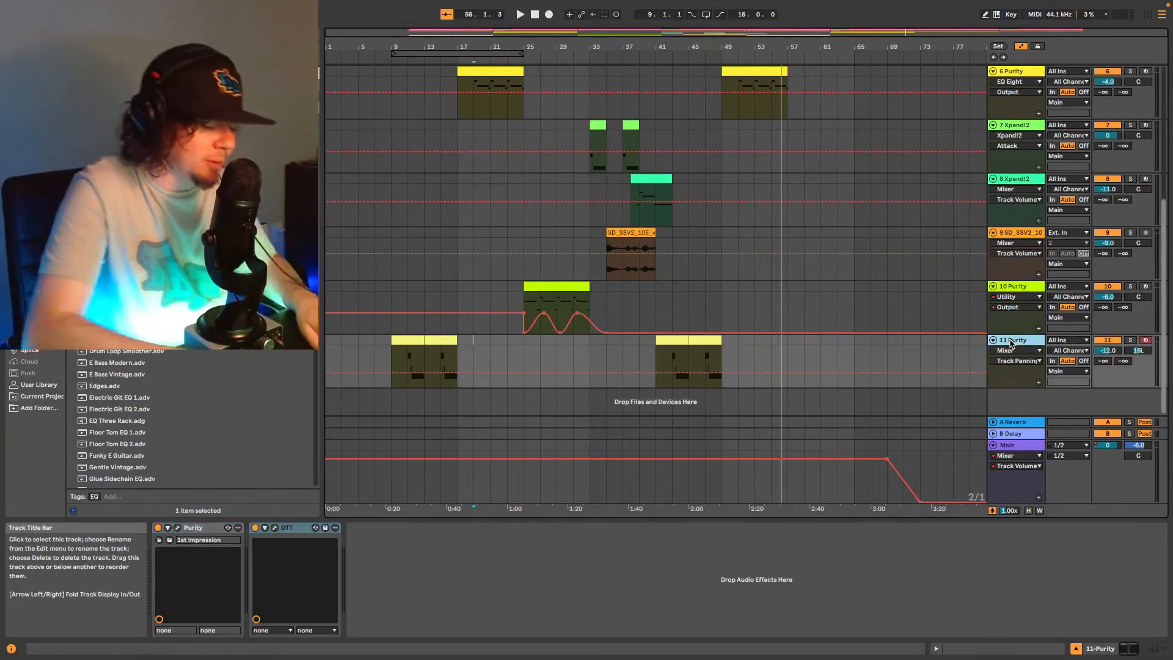
key("ctrl+shift+t")
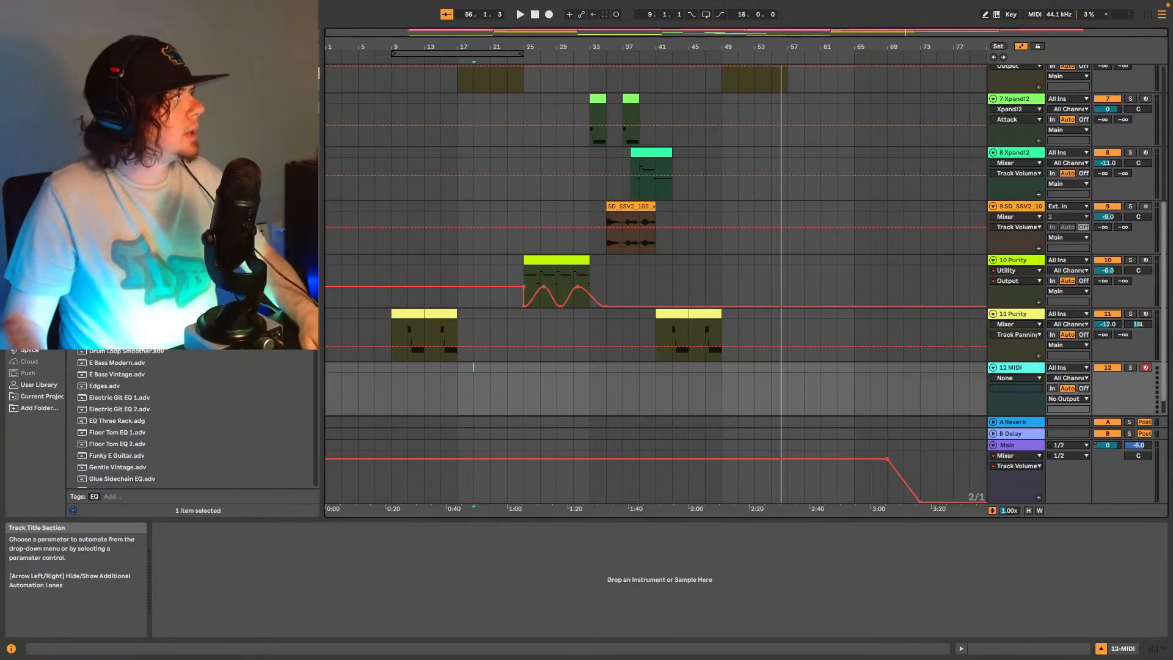
left_click(159, 32)
type("pu")
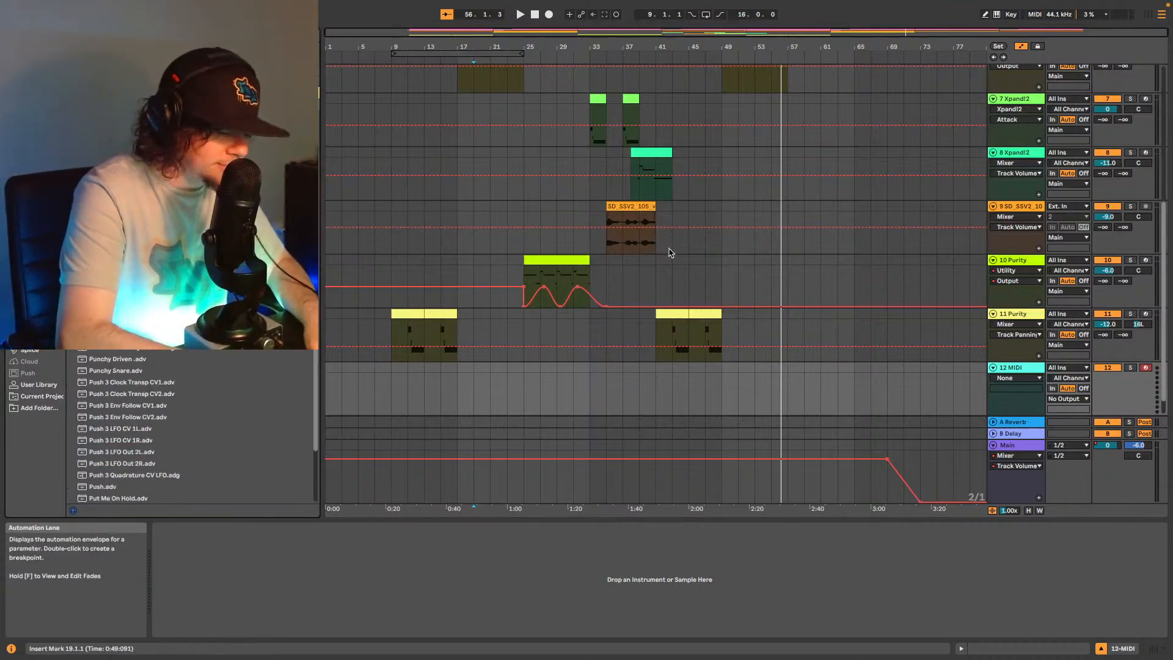
type("rity")
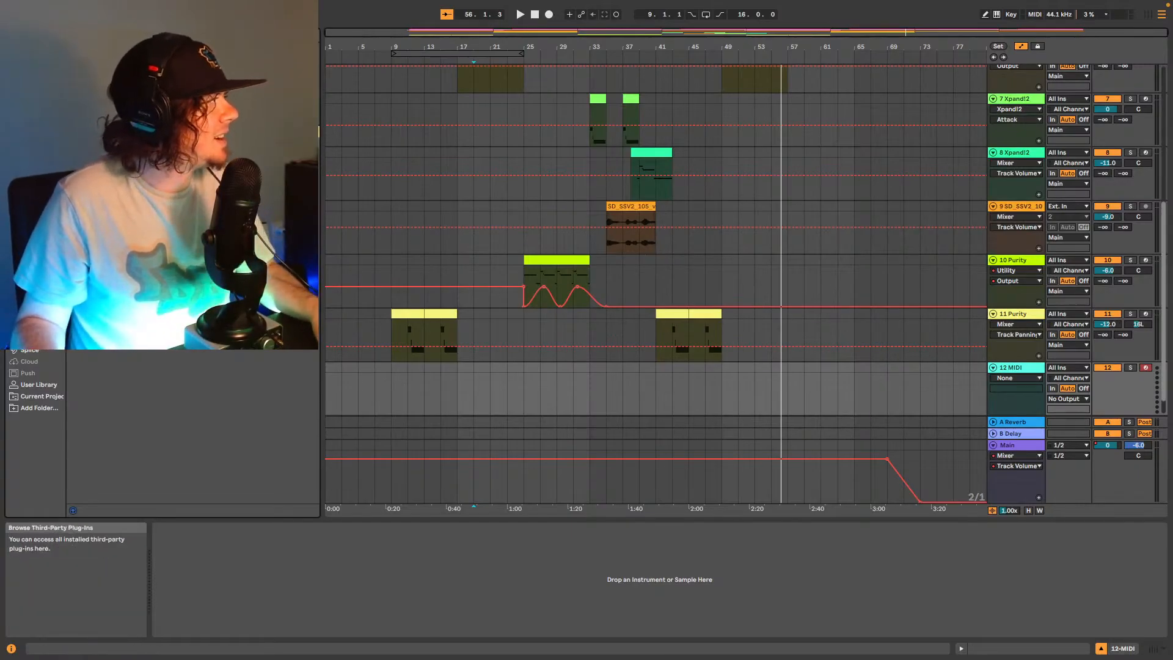
left_click_drag(183, 256, 423, 373)
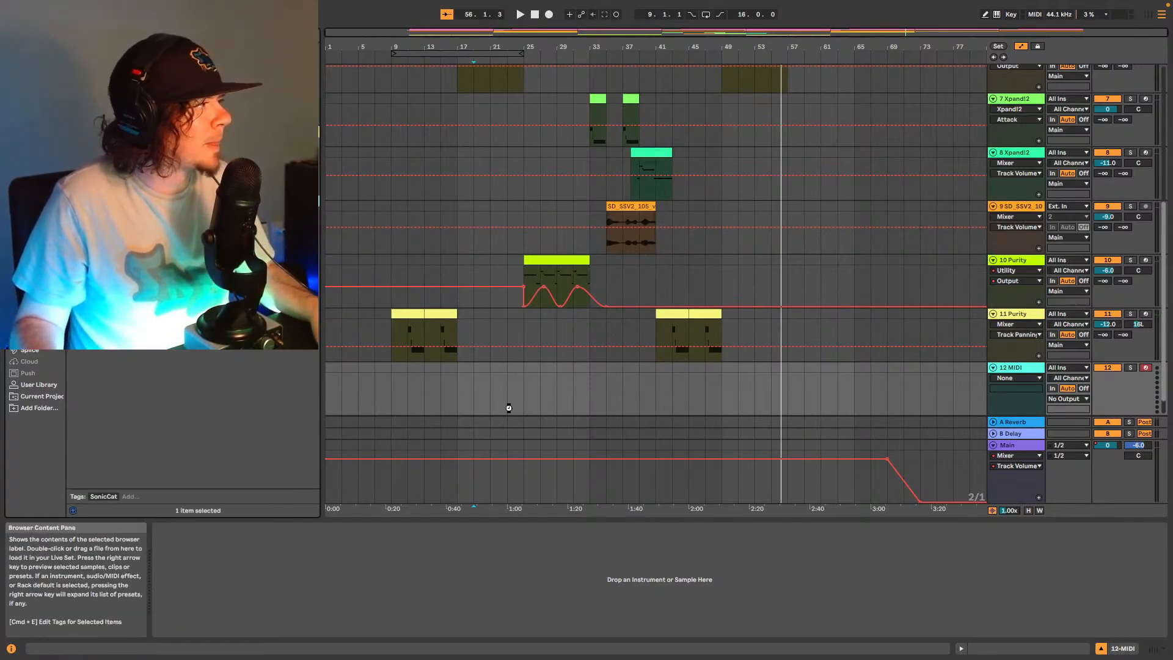
Load the Busan City Keys preset from the GoDam Nostalgia bank into Purity on track 12.
left_click_drag(509, 408, 510, 407)
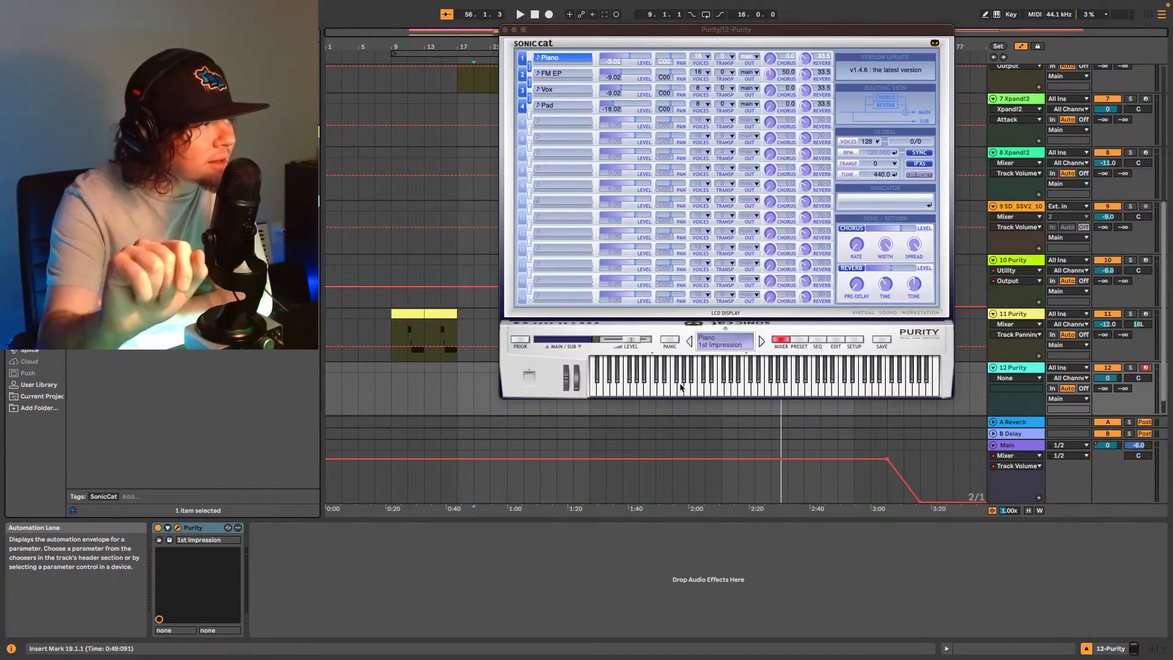
left_click(799, 339)
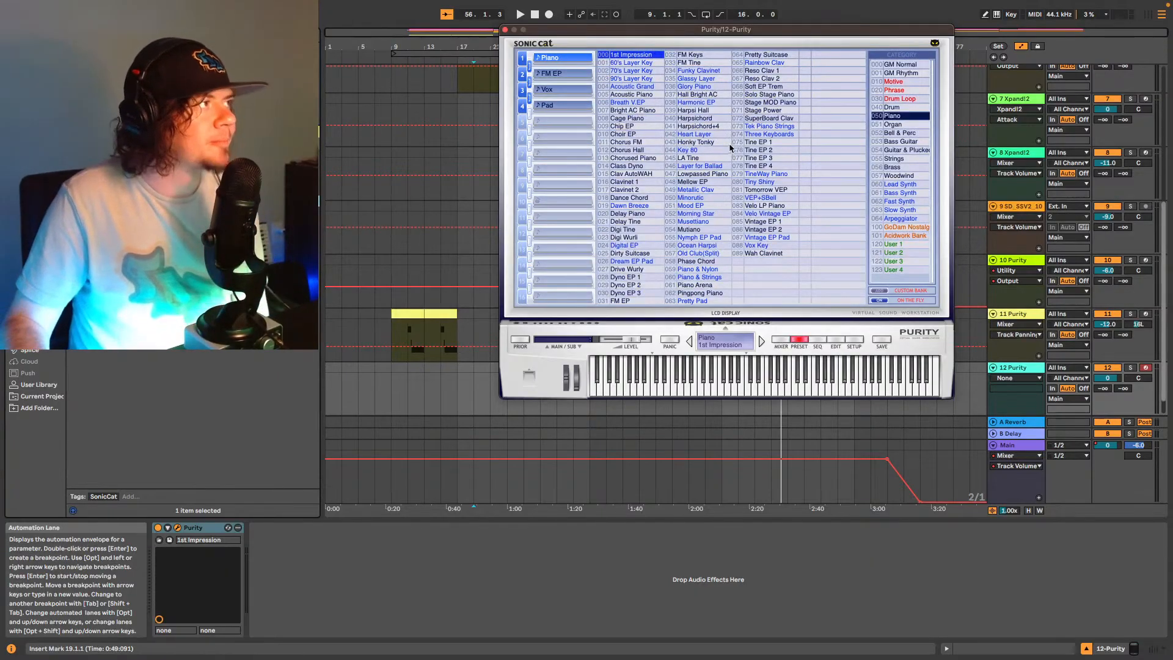
left_click(912, 227)
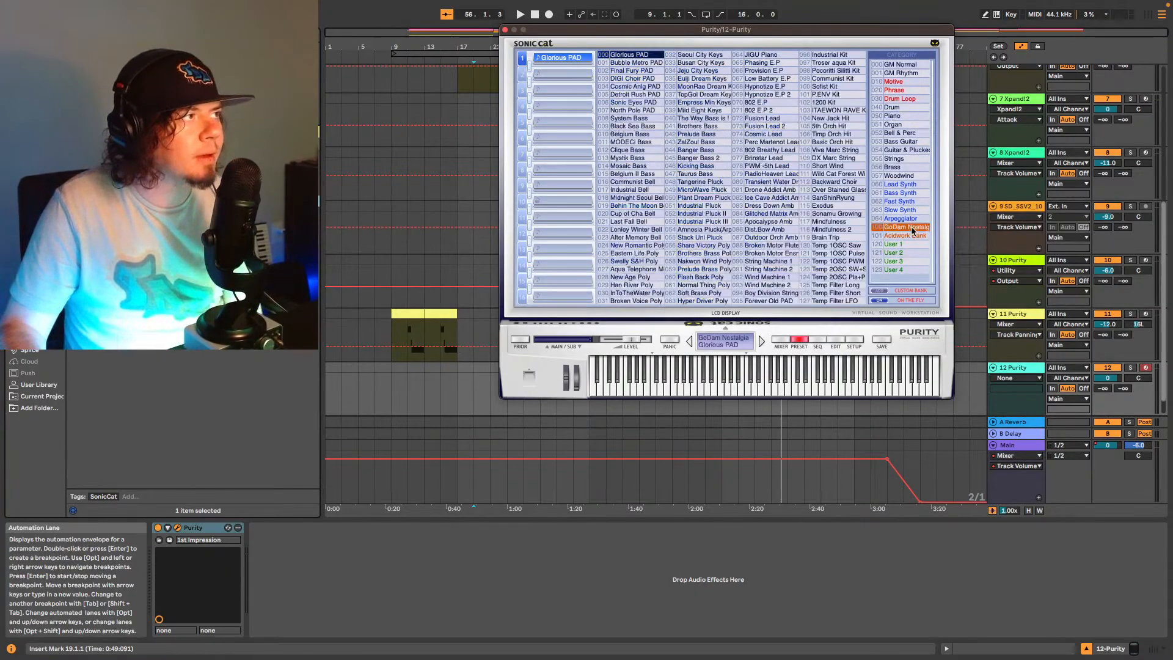
left_click(709, 63)
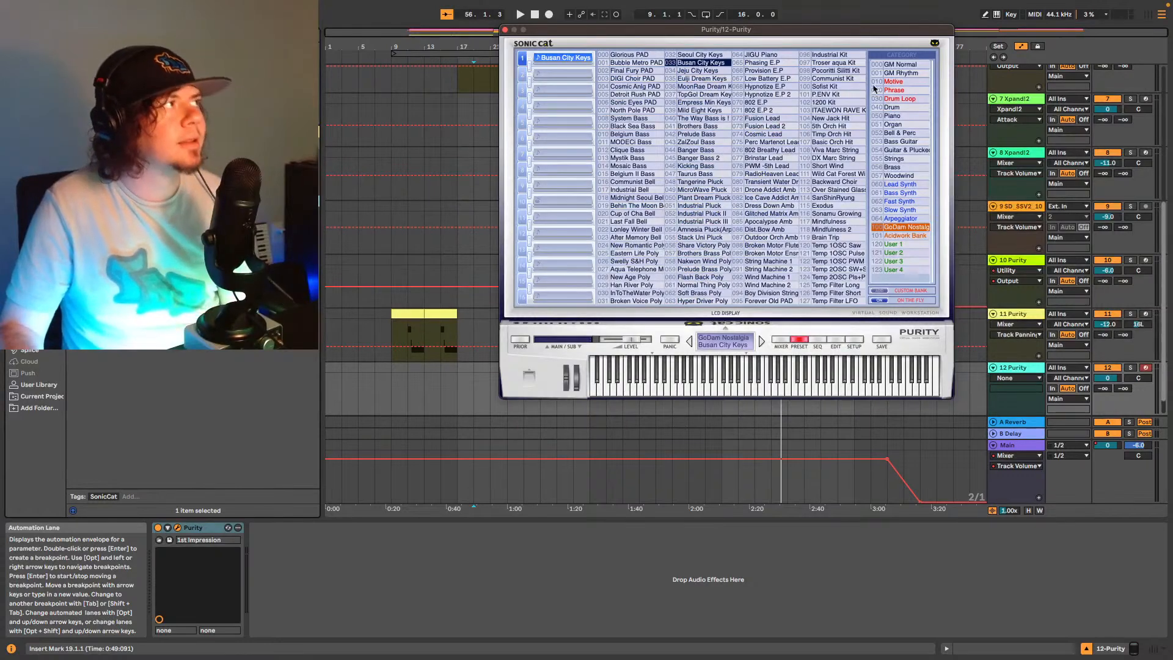
Play a new part on 12 Purity along with the song from bar 9, capture it as a MIDI clip, and extend the clip's start to 9.1.1.
left_click(390, 397)
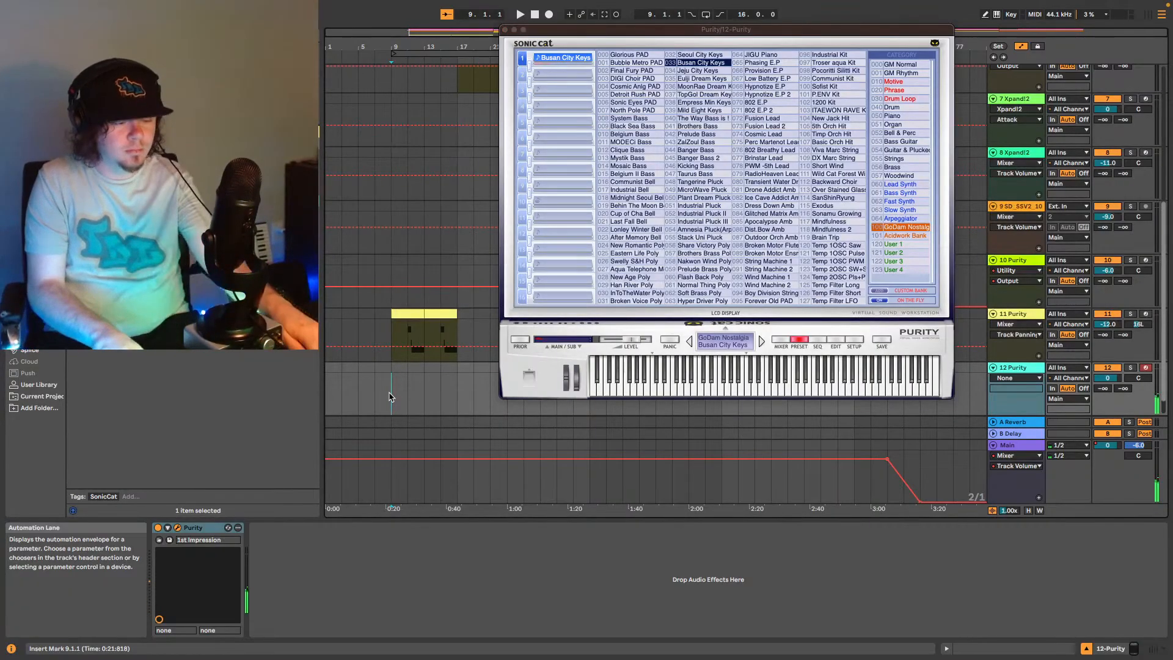
key("space")
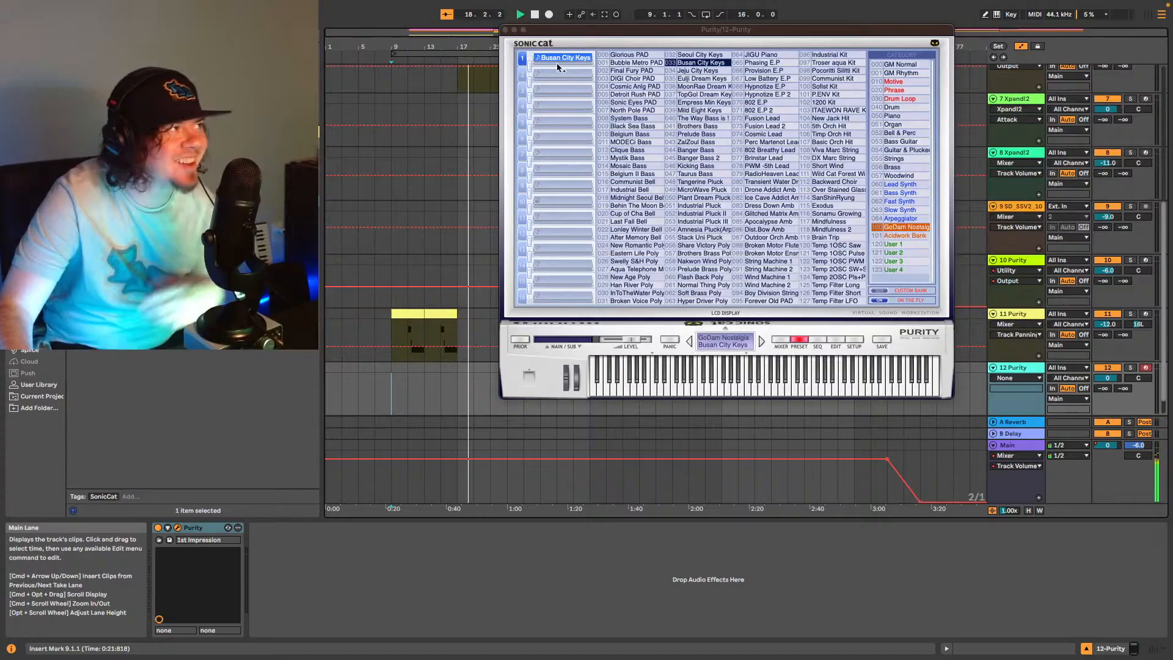
left_click(505, 29)
left_click(605, 17)
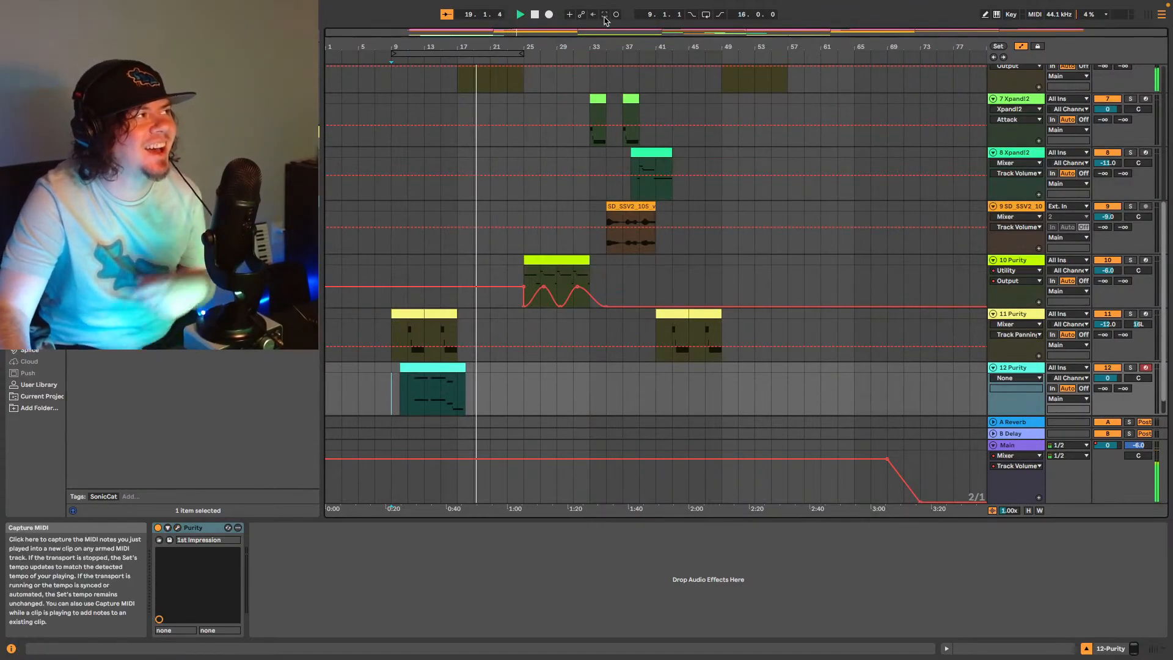
key("space")
mouse_move(401, 369)
left_mouse_down()
mouse_move(378, 369)
mouse_move(392, 369)
left_mouse_up()
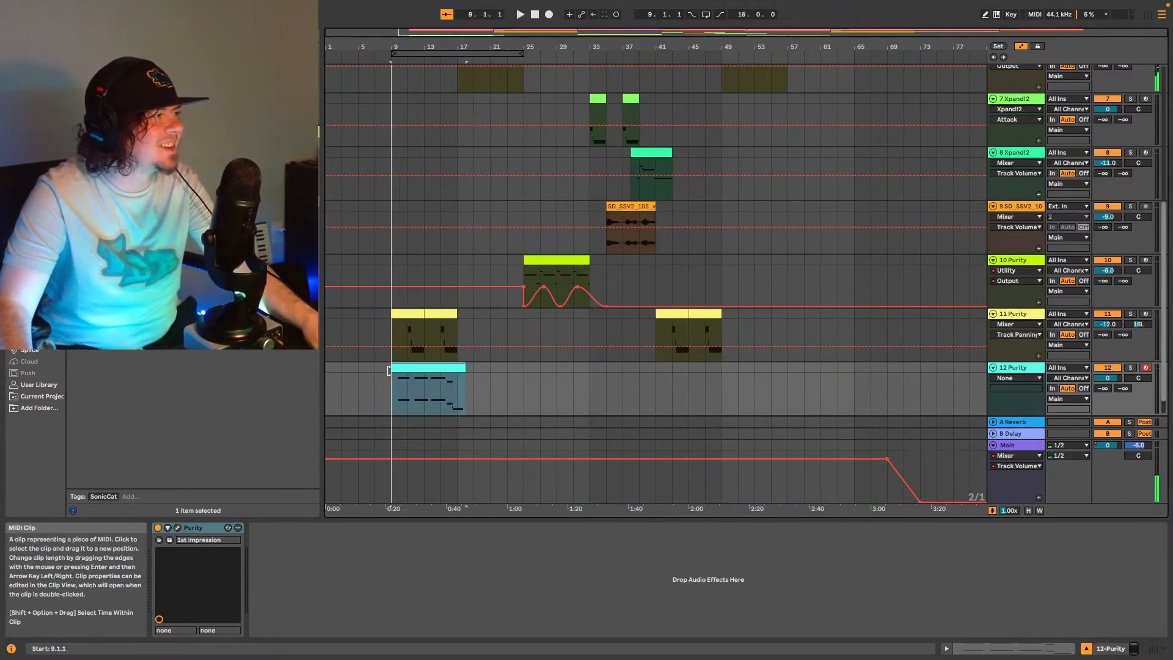
Play back the new 12 Purity clip and paste copies of it on the same track at bars 41 and 25.
key("space")
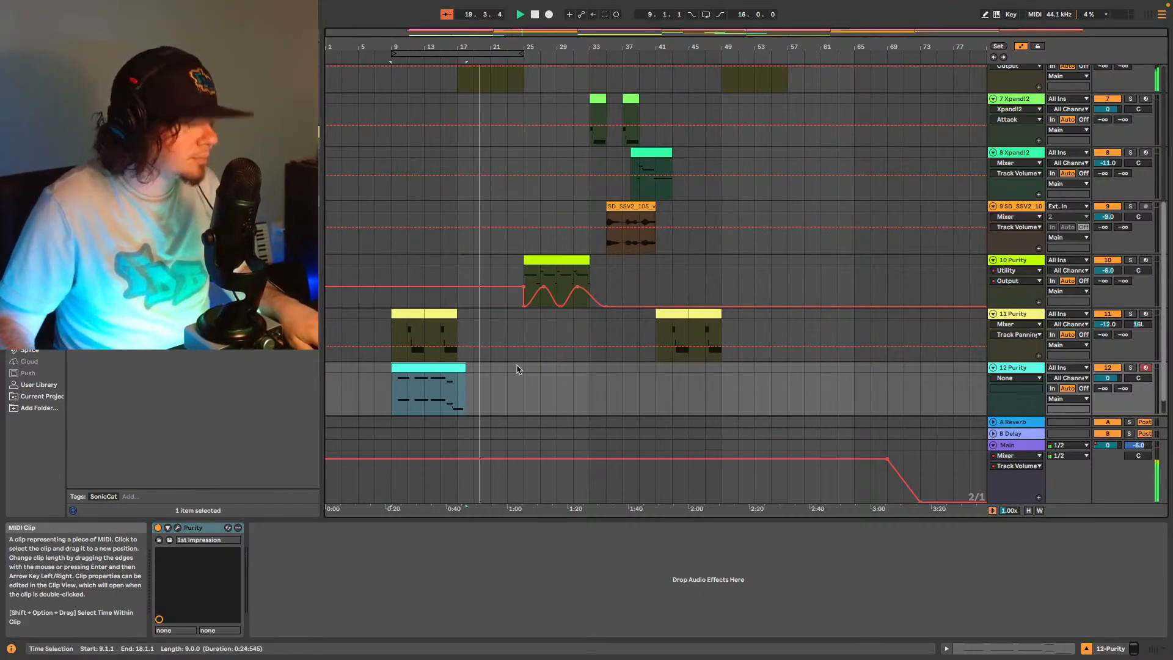
left_click(656, 385)
key("ctrl+v")
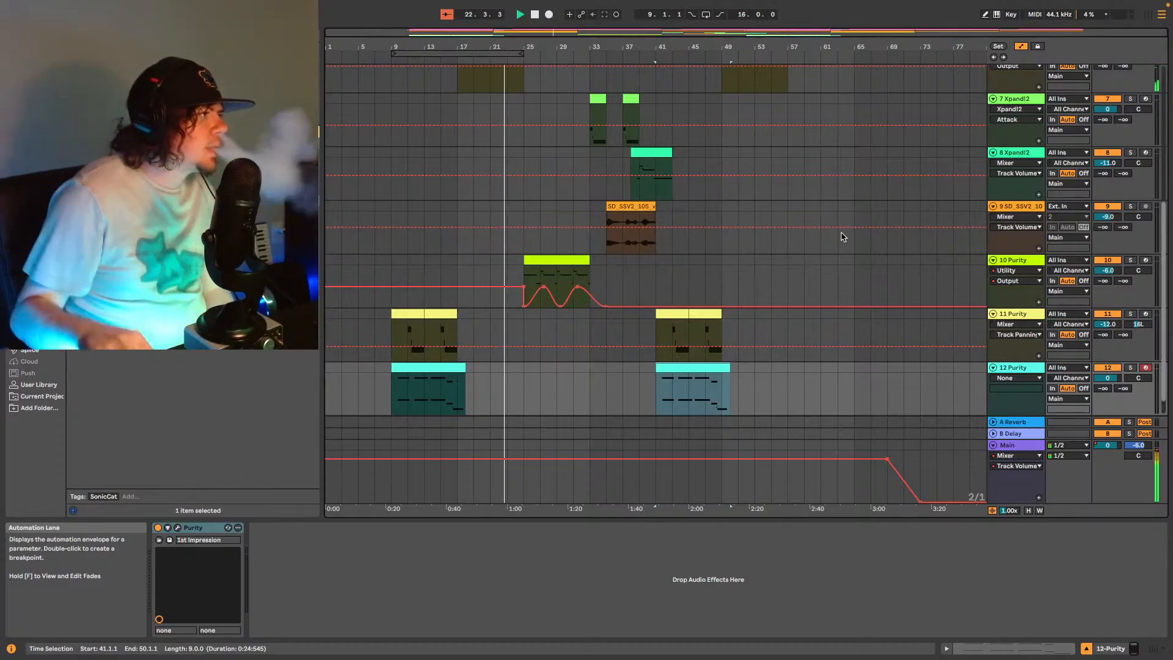
left_click(449, 368)
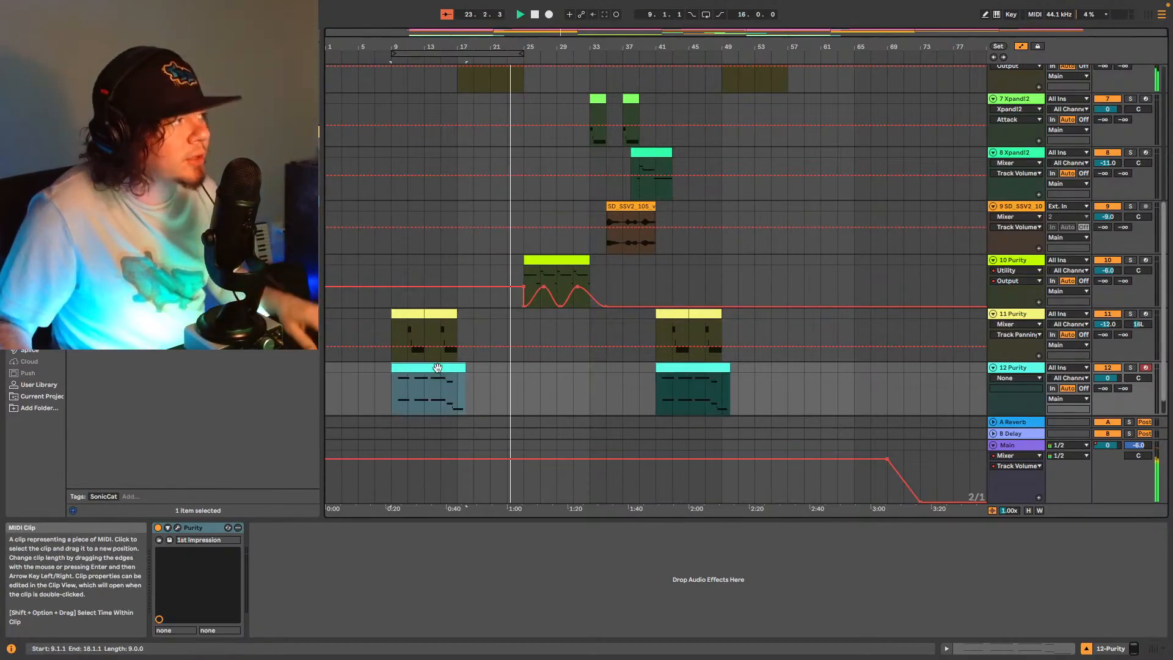
left_click(532, 382)
key("super+v")
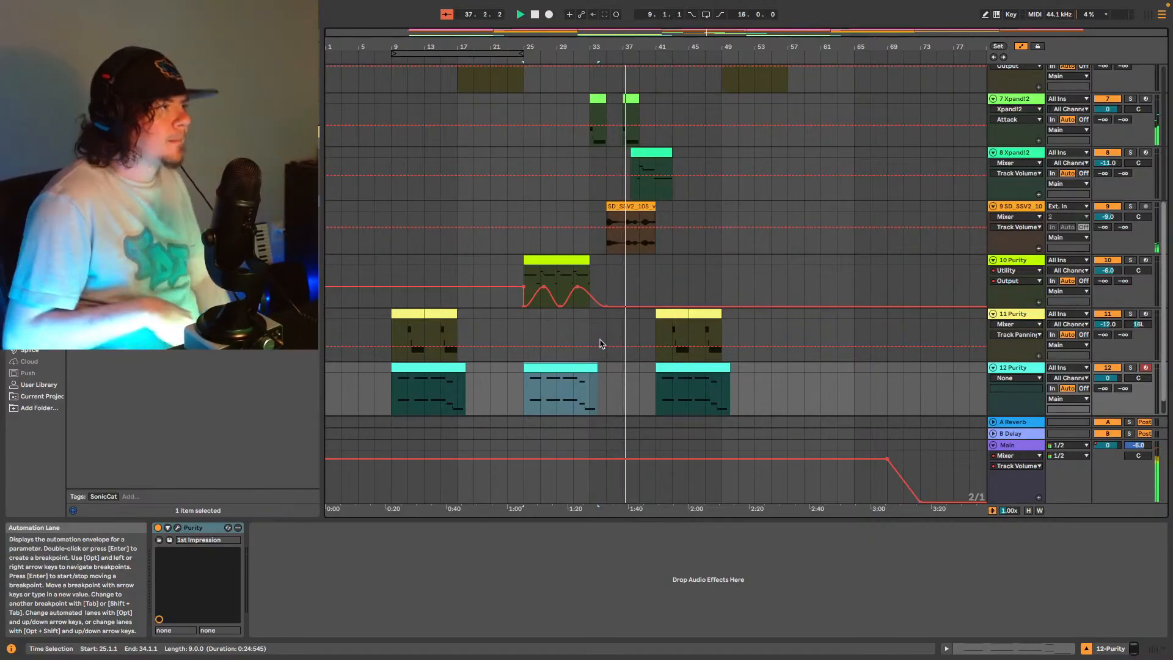
Paste another copy of the 12 Purity clip at bar 57, move it to bar 65, and play the song from there.
scroll(703, 296, "up", 5)
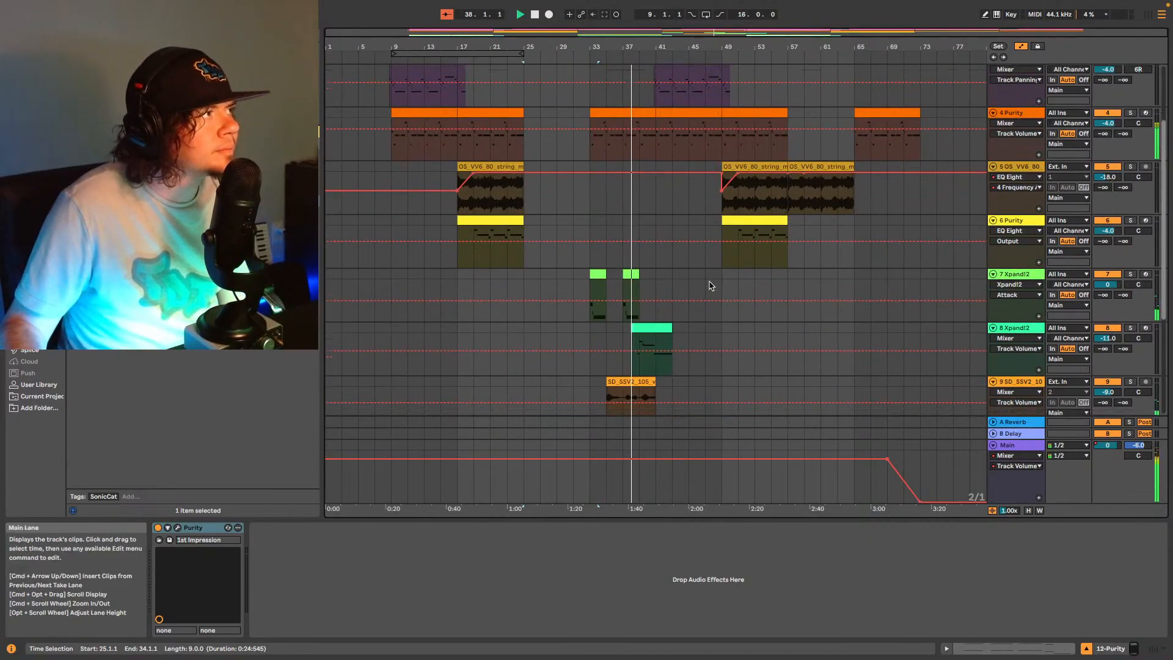
scroll(710, 285, "down", 5)
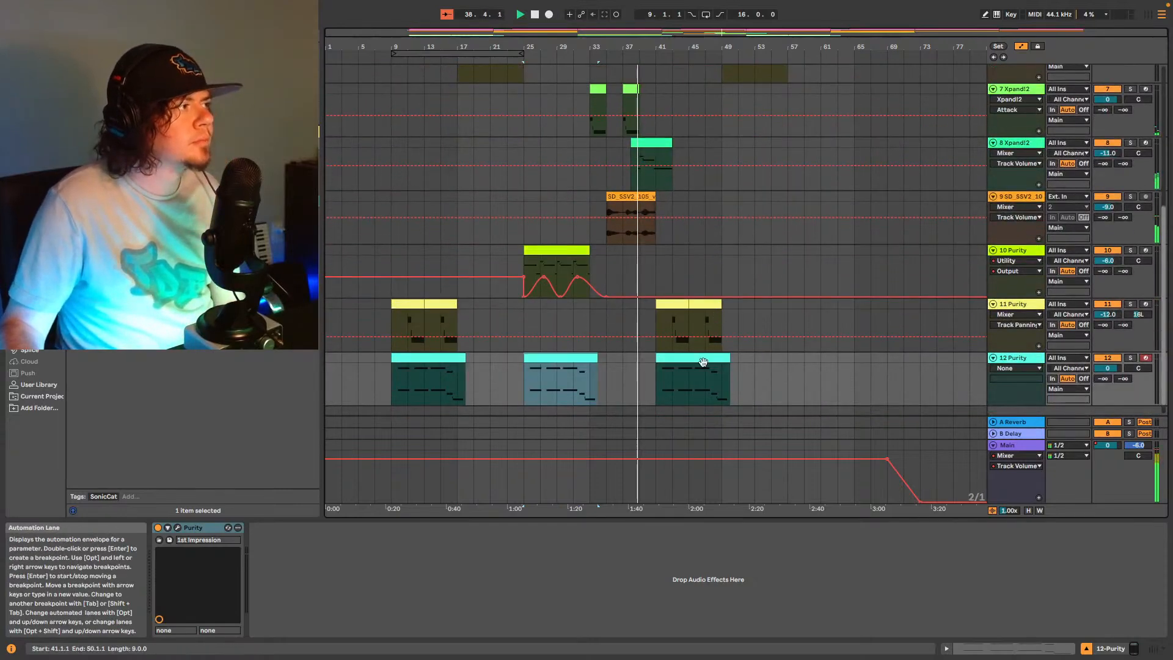
left_click(703, 362)
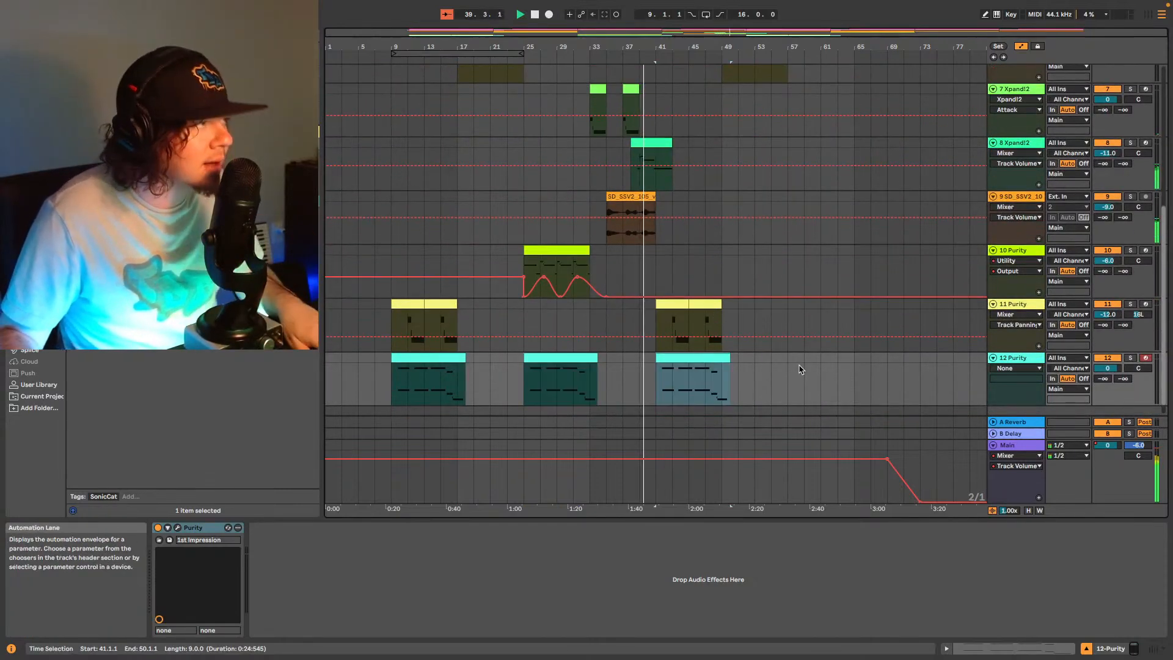
scroll(800, 342, "up", 8)
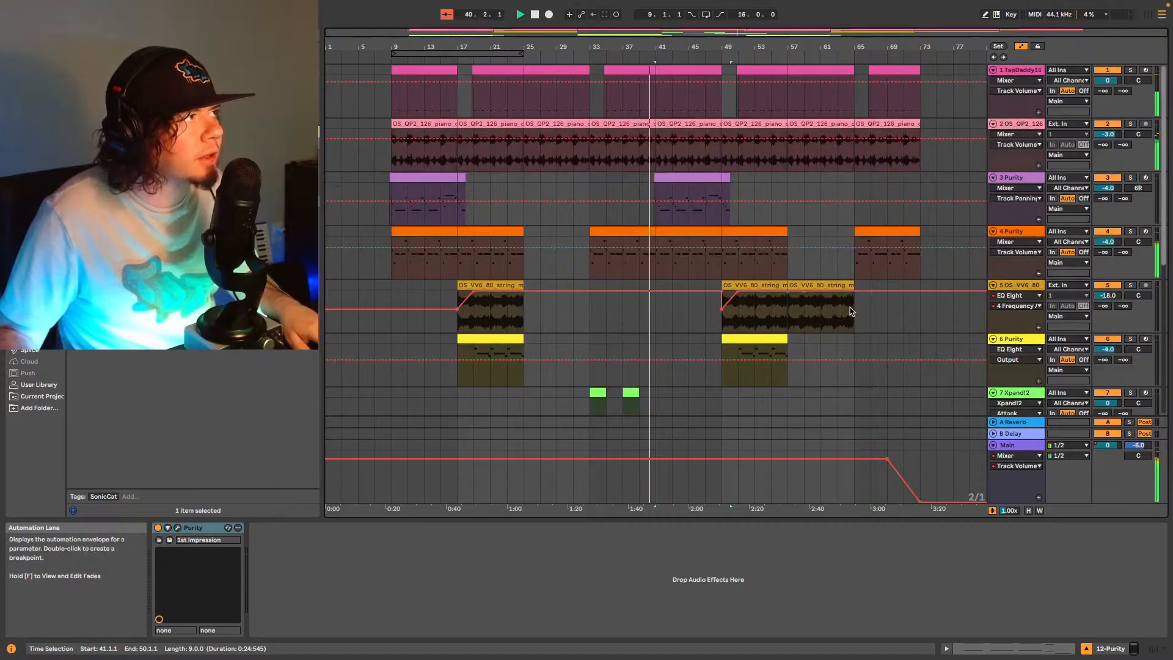
scroll(806, 335, "down", 5)
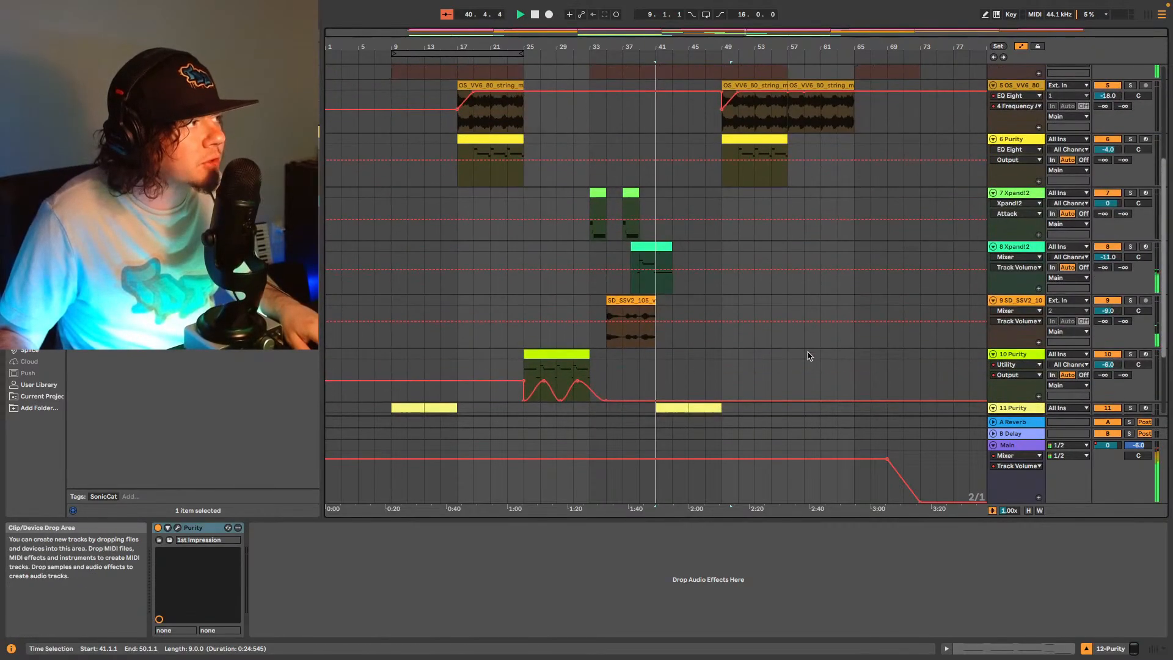
scroll(808, 356, "down", 3)
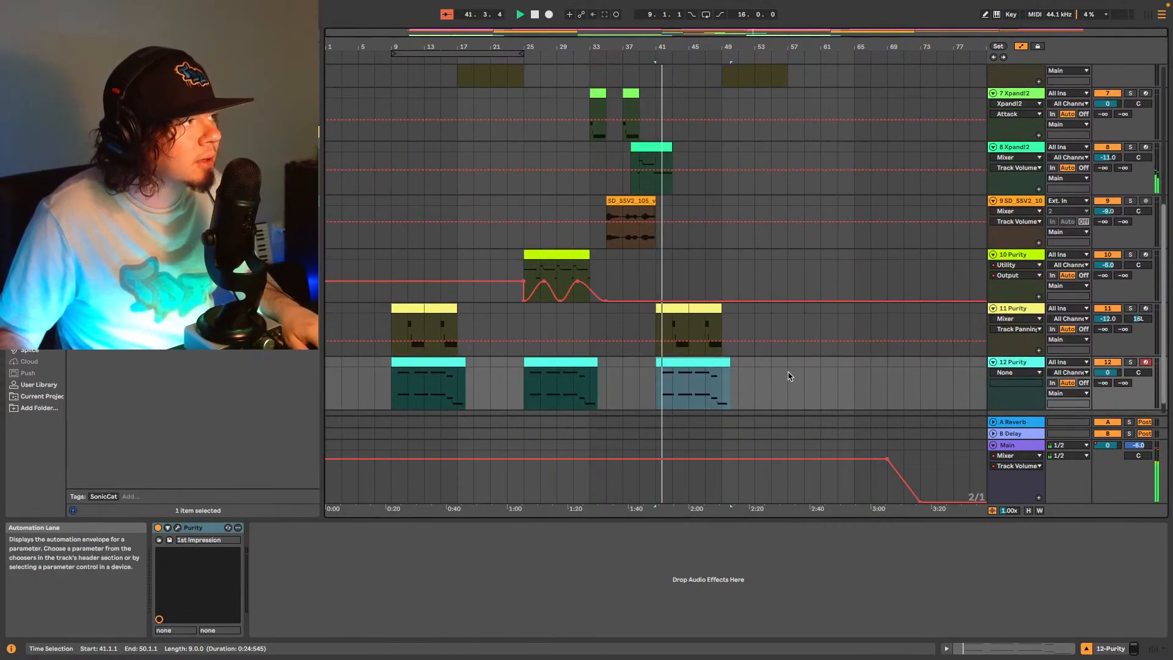
left_click(788, 375)
key("super+v")
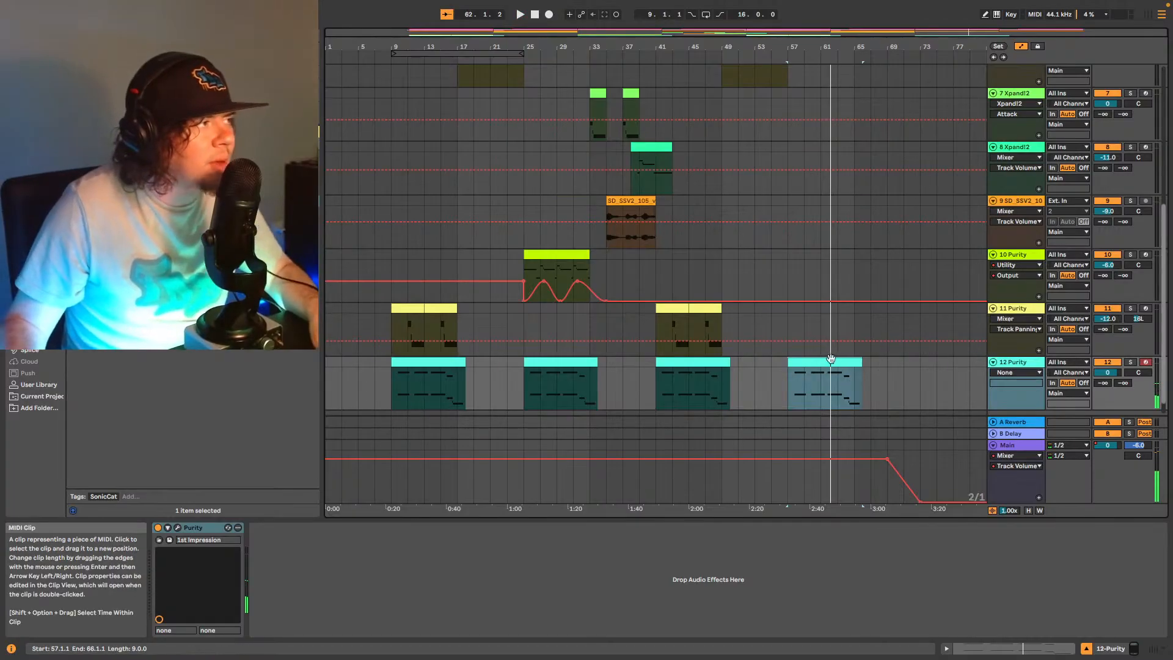
left_click_drag(829, 360, 891, 365)
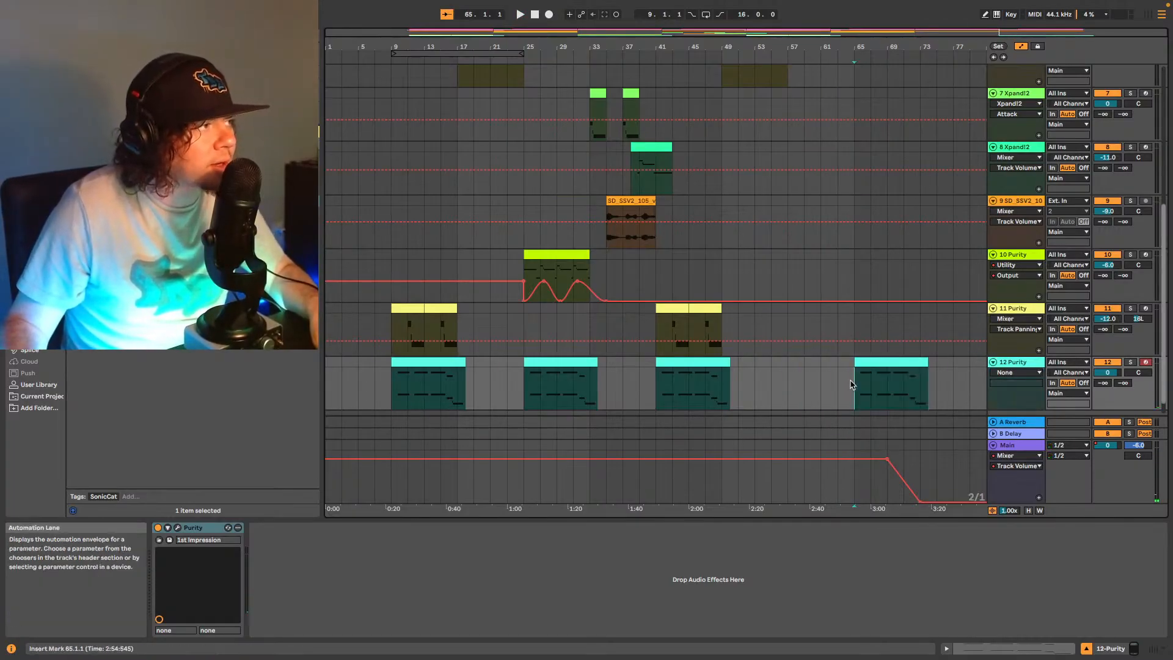
key("space")
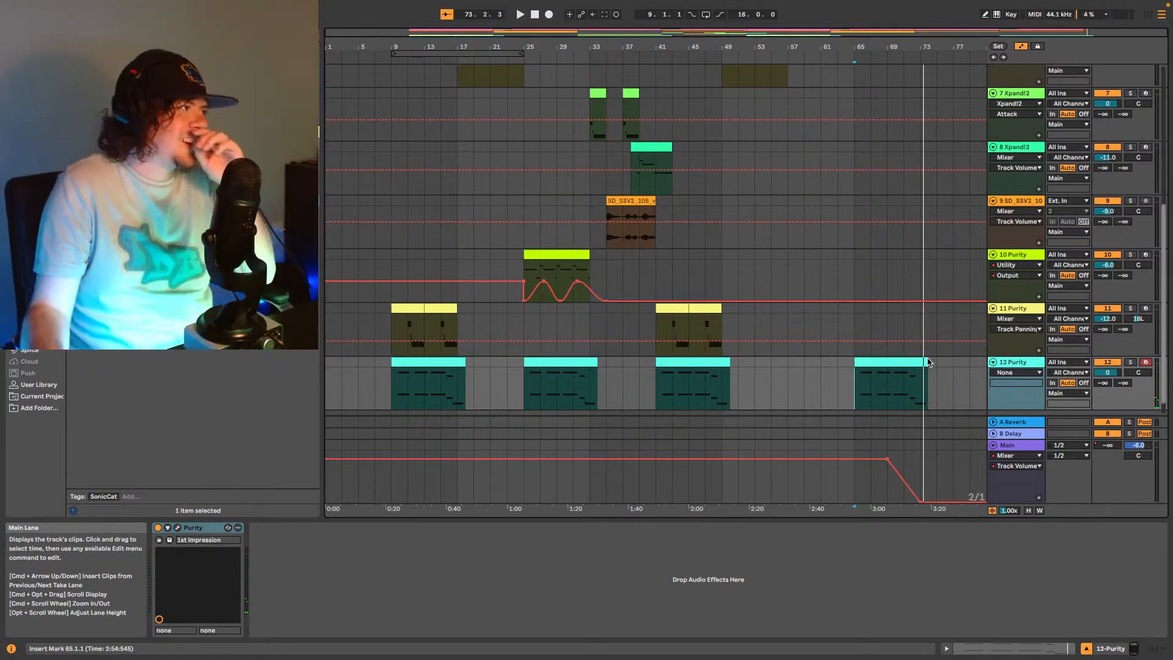
Select bars 8.4.1 to 17.1.1 on 3 Purity and listen to that section of the song.
scroll(497, 365, "up", 3)
scroll(504, 322, "up", 2)
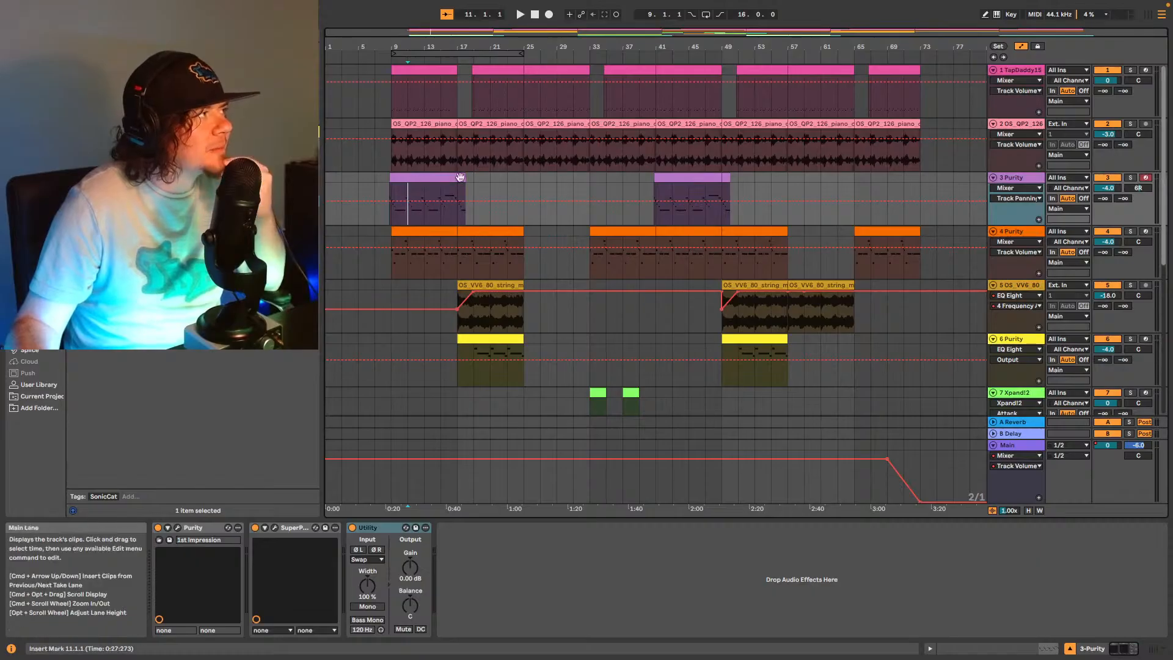
left_click(410, 186)
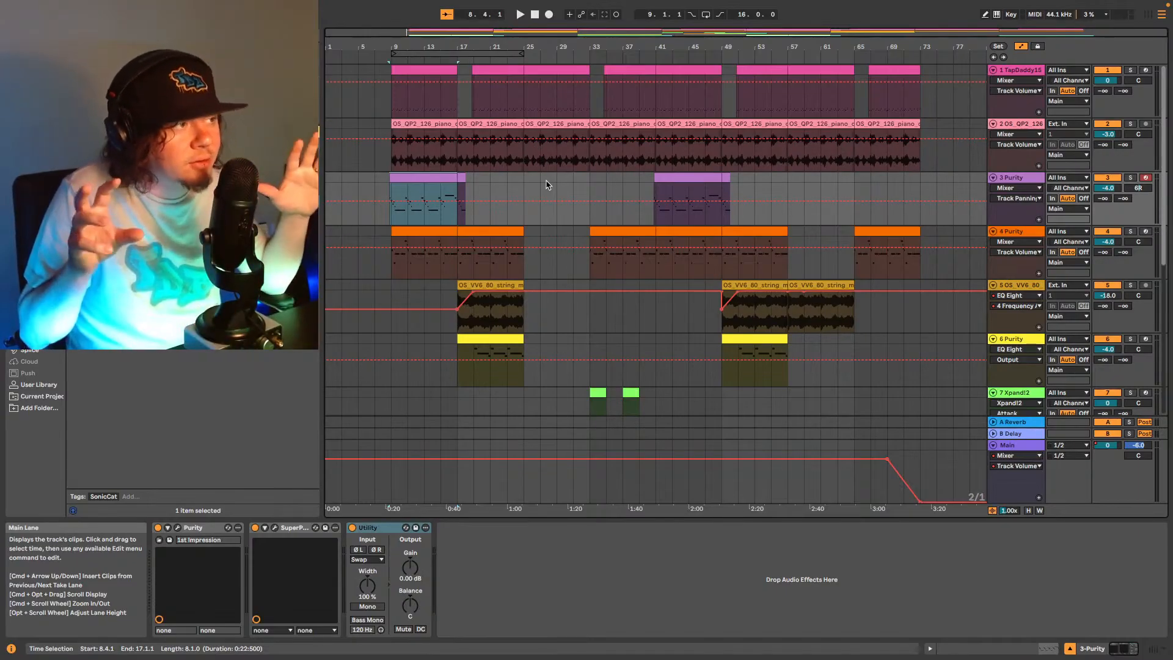
key("space")
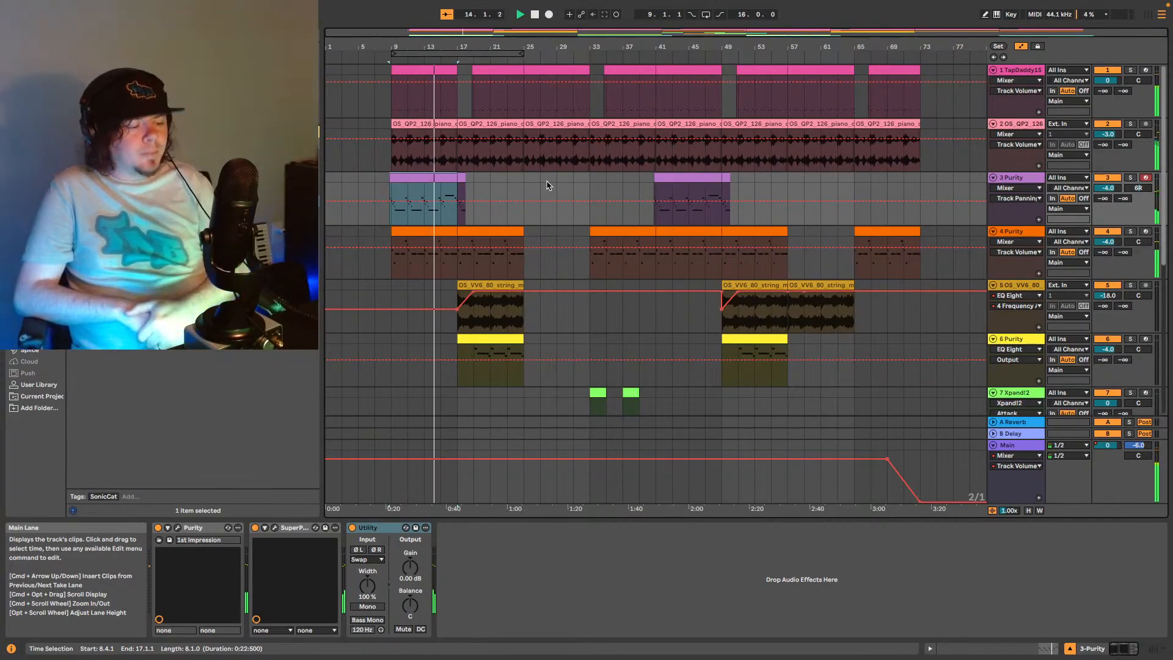
key("space")
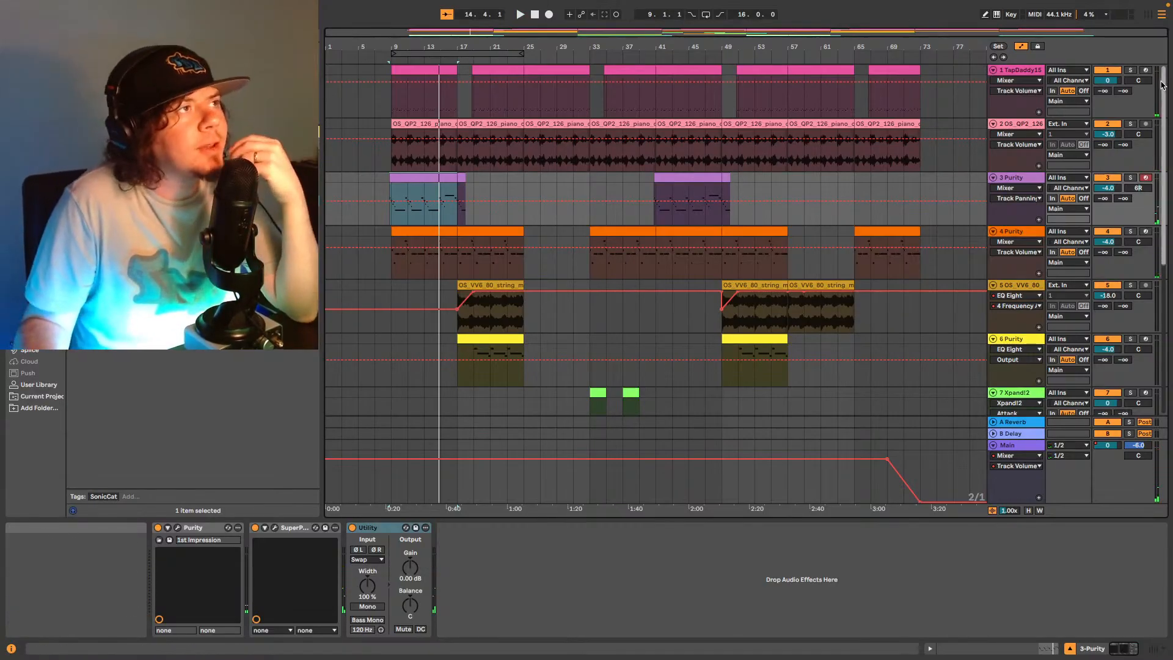
Insert a new audio track below 12 Purity.
scroll(1158, 245, "down", 10)
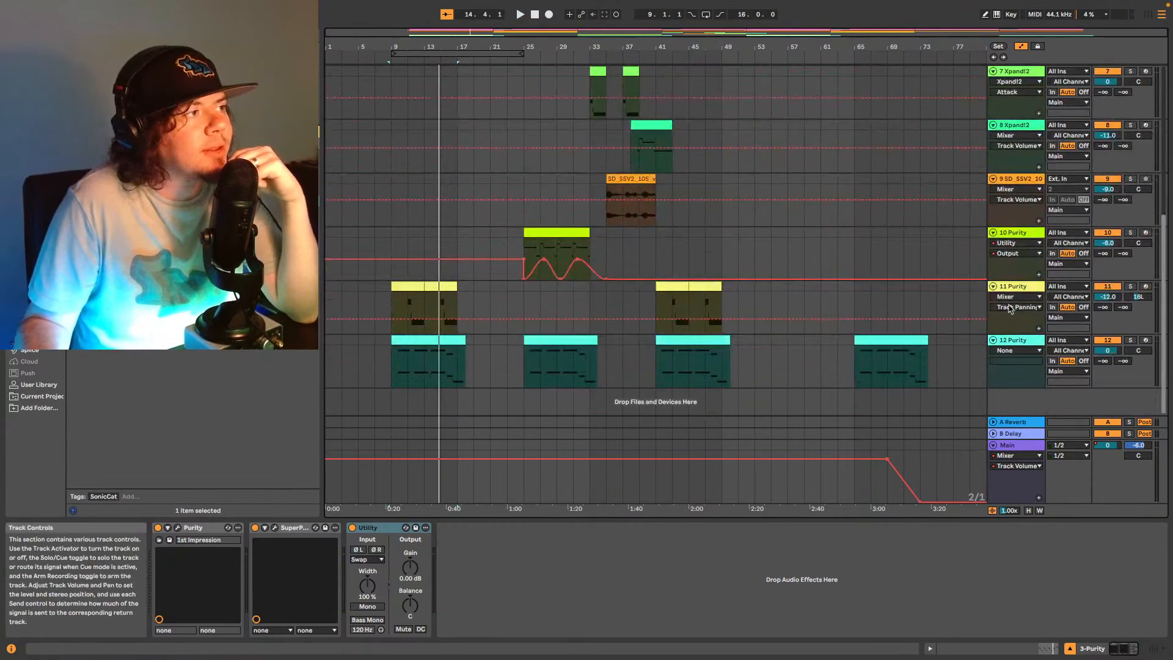
left_click(1014, 346)
key("super+t")
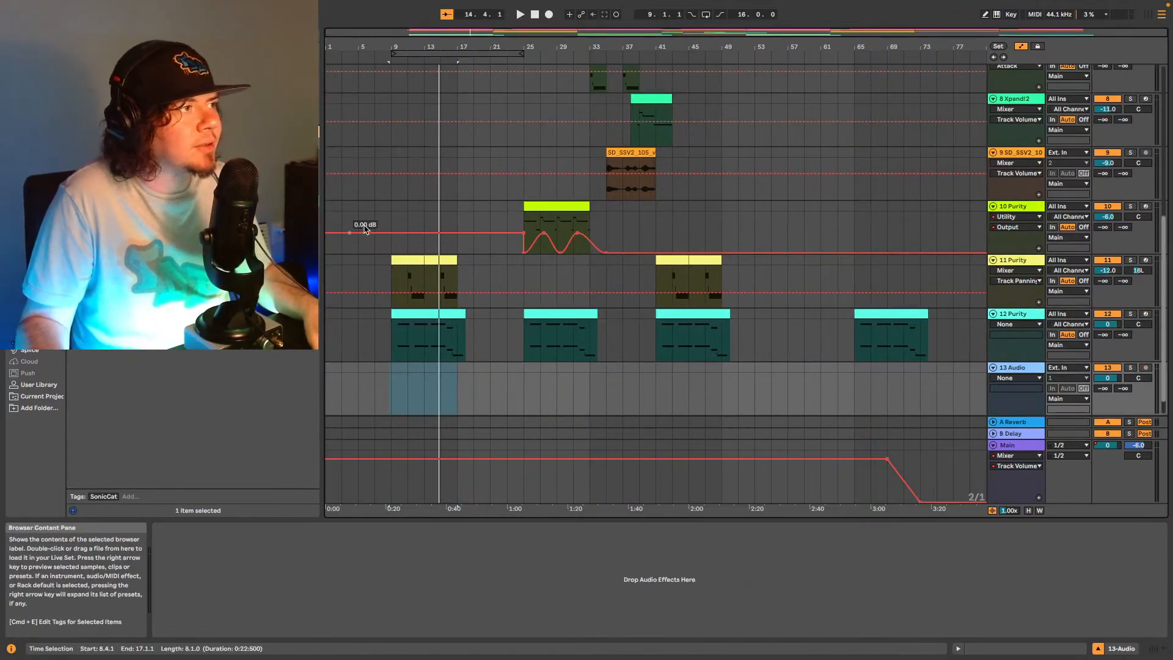
Browse the User Library samples and audition Field & Foley loops for a background ambience.
scroll(571, 257, "down", 2)
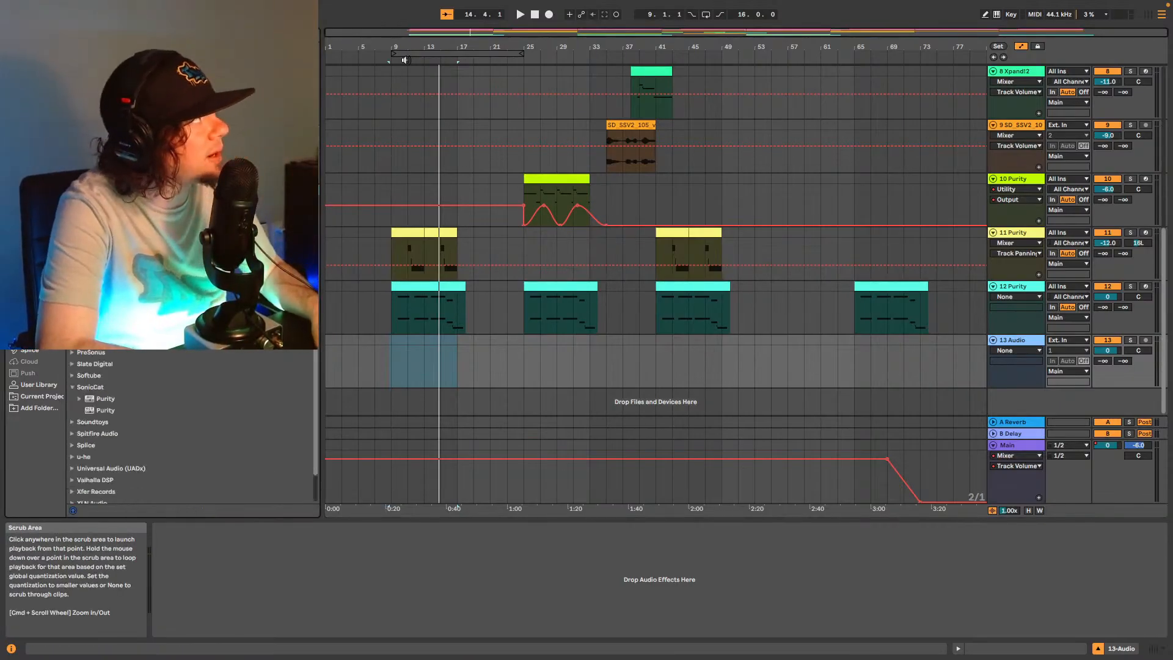
left_click(44, 383)
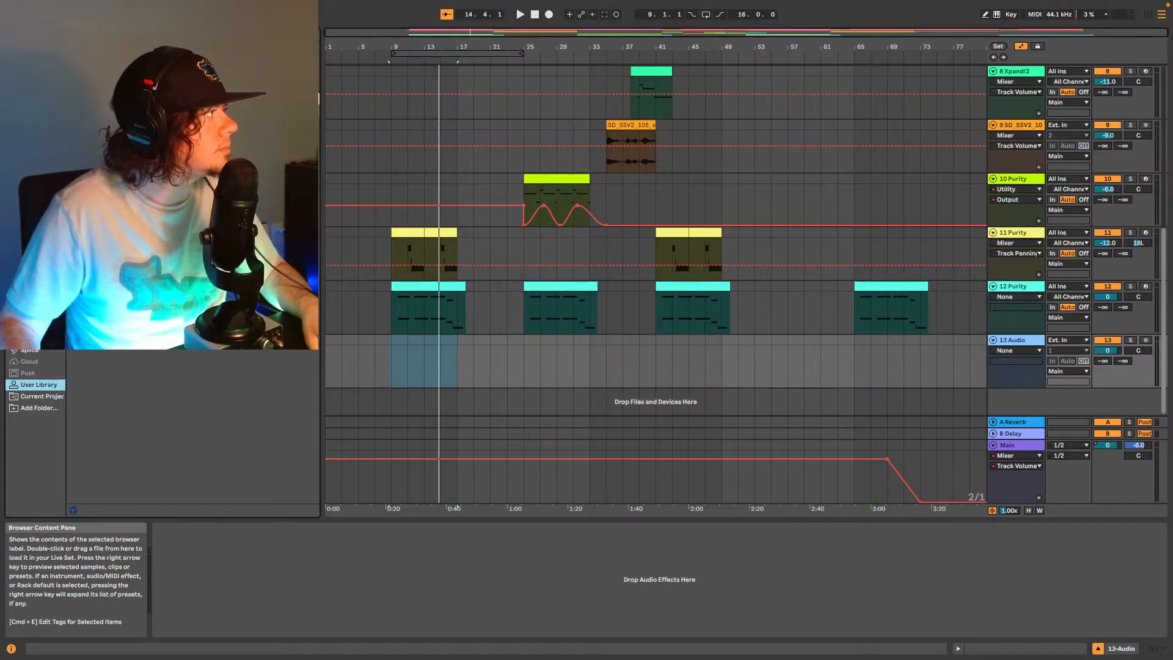
left_click(184, 145)
left_click(183, 168)
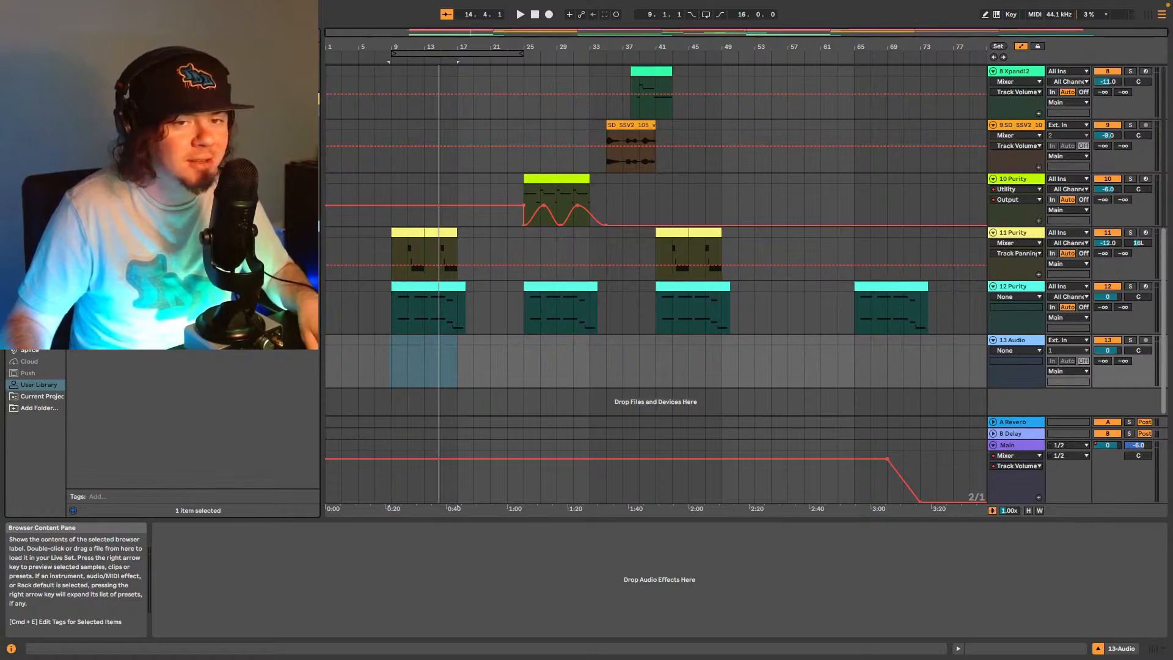
left_click(183, 249)
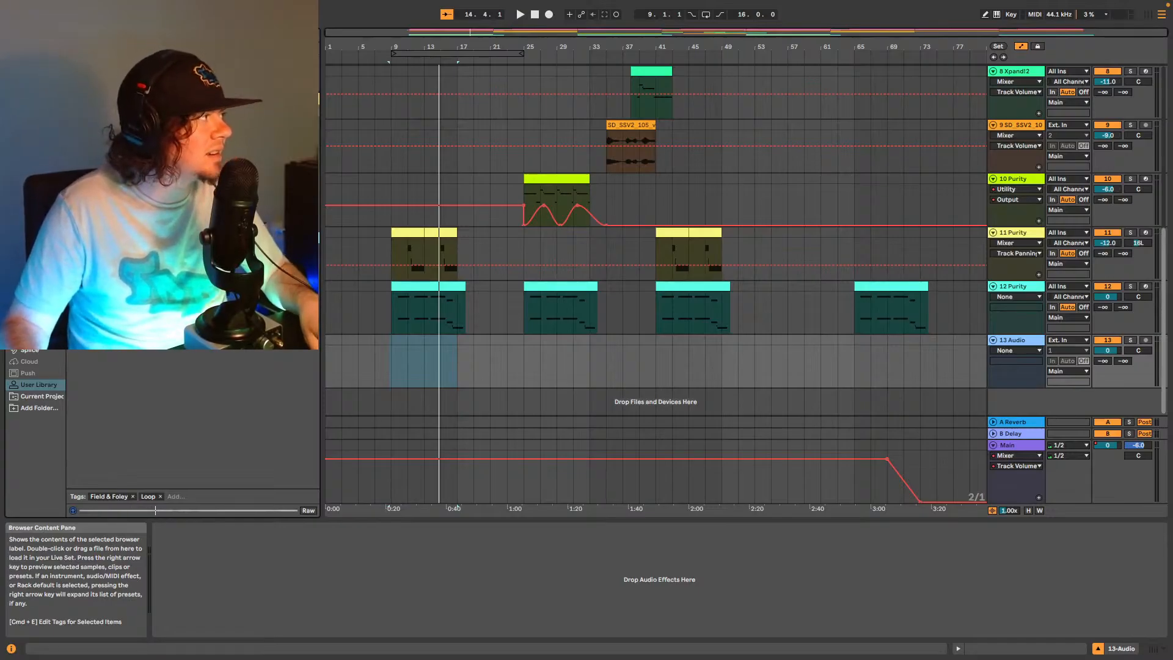
key("Down")
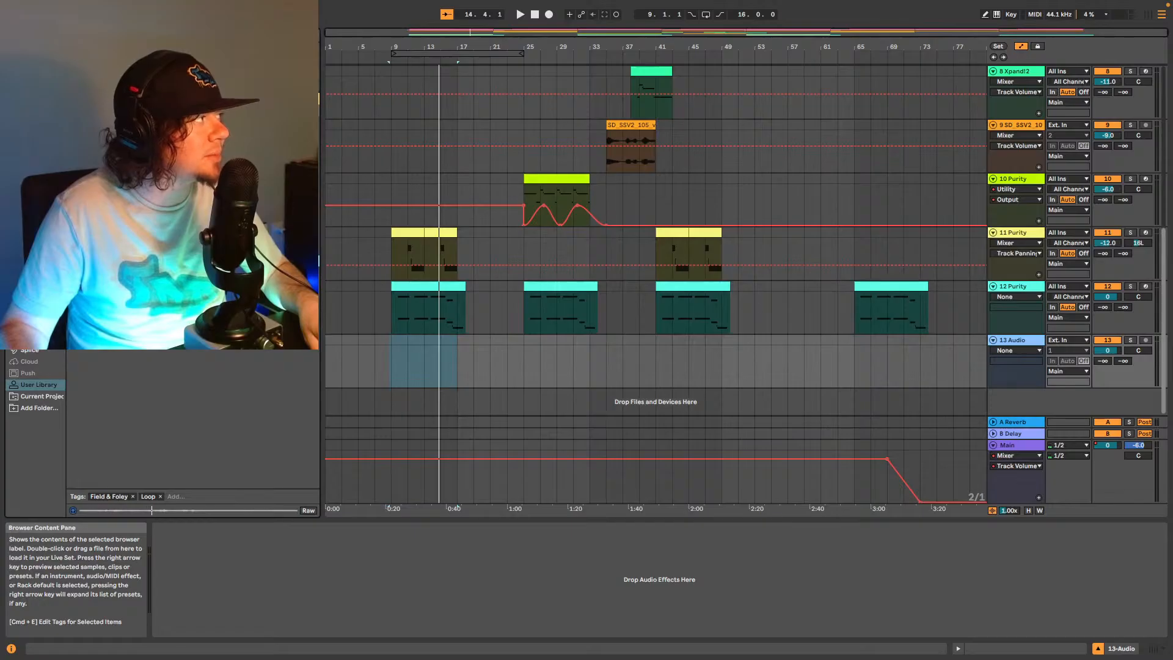
key("Left")
key("Left")
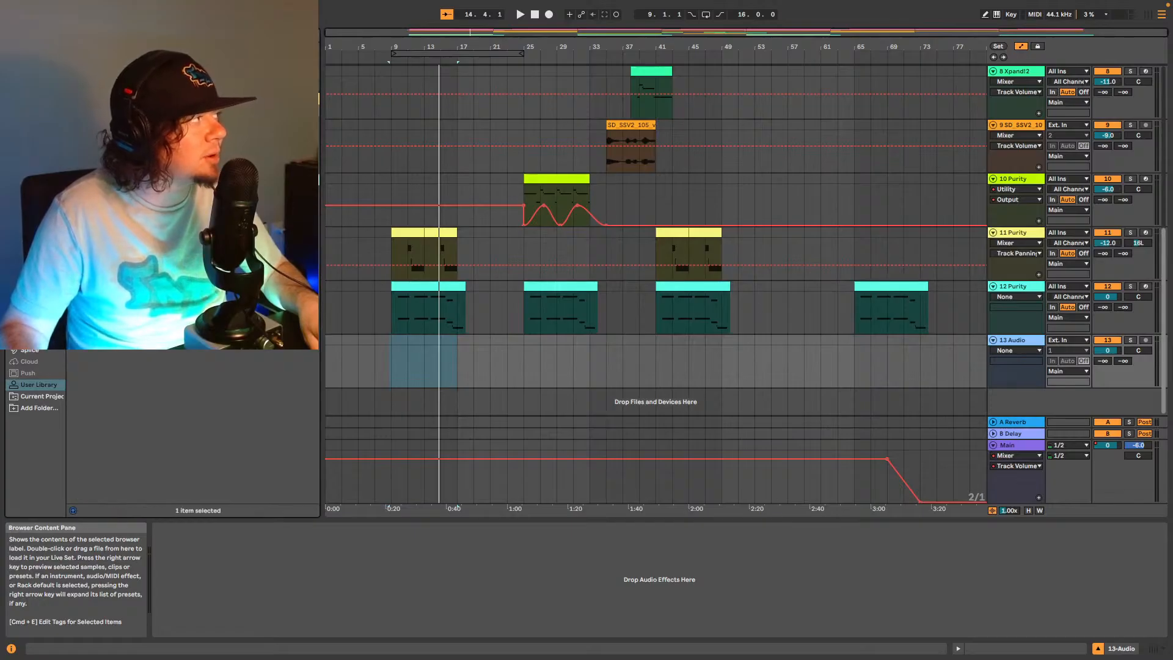
key("Down")
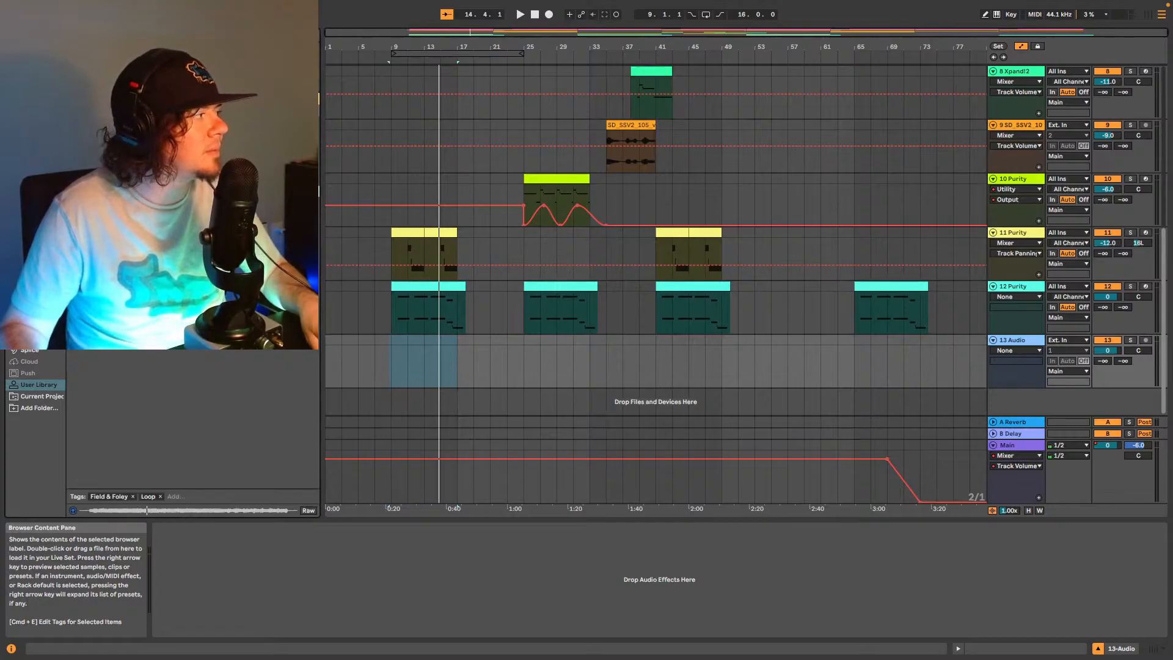
key("Down")
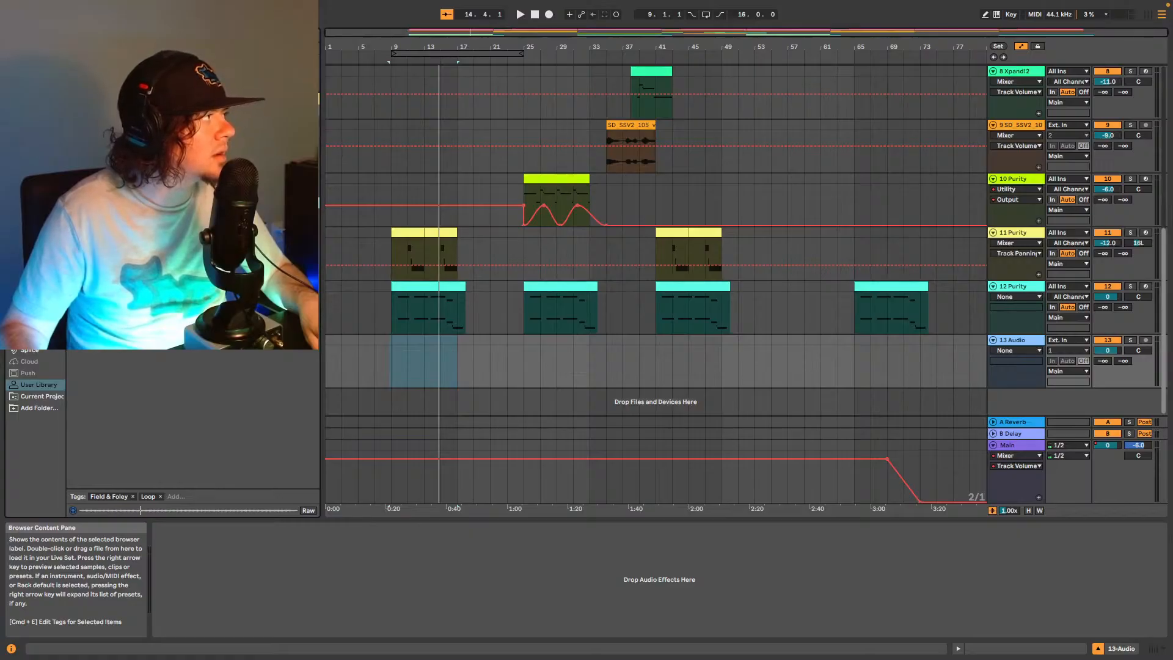
key("Down")
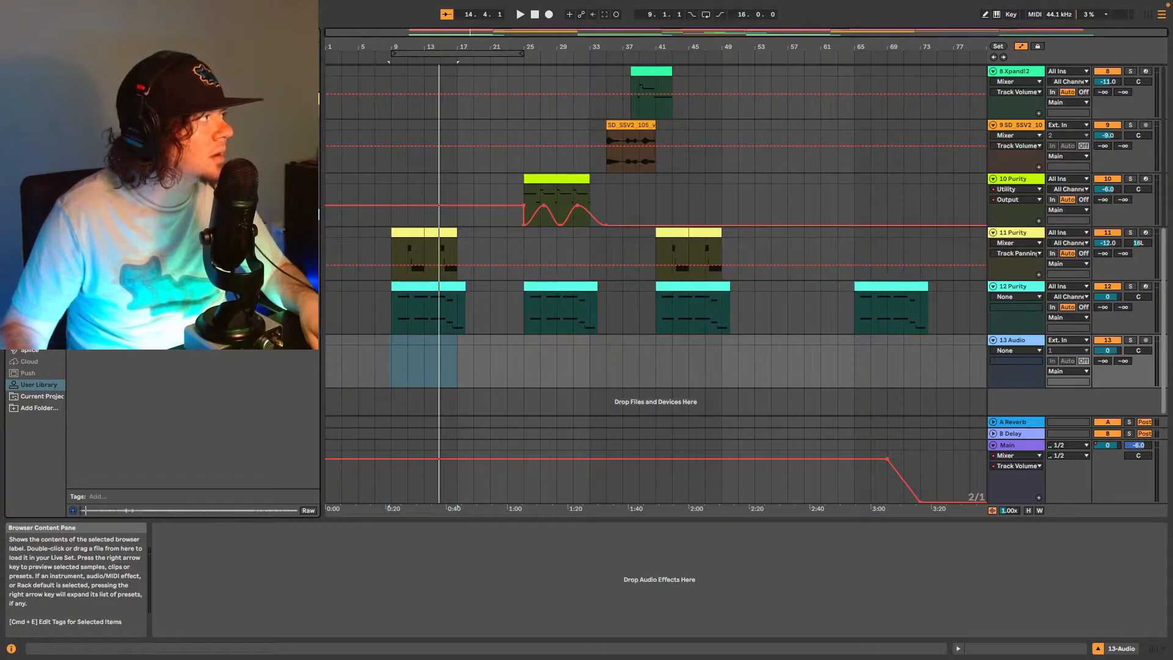
key("Up")
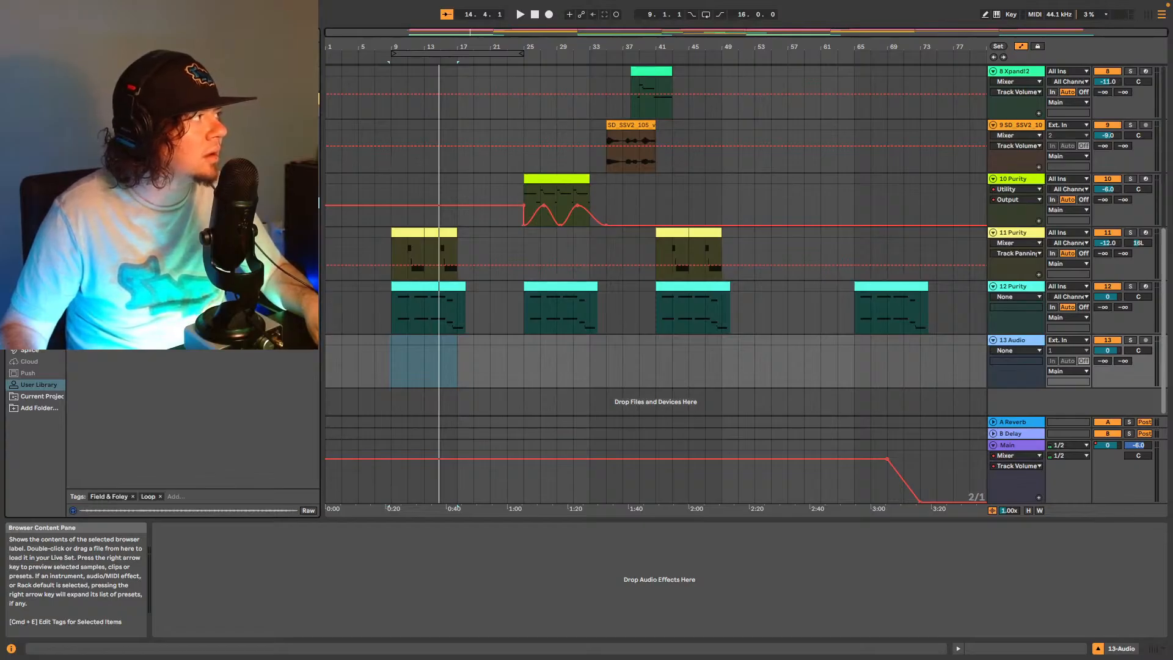
Place mixkit-night-crickets-near-the-swamp-1782 on the 13 Audio track at bar 9 and turn off its warping.
left_click_drag(244, 202, 390, 350)
left_click(984, 648)
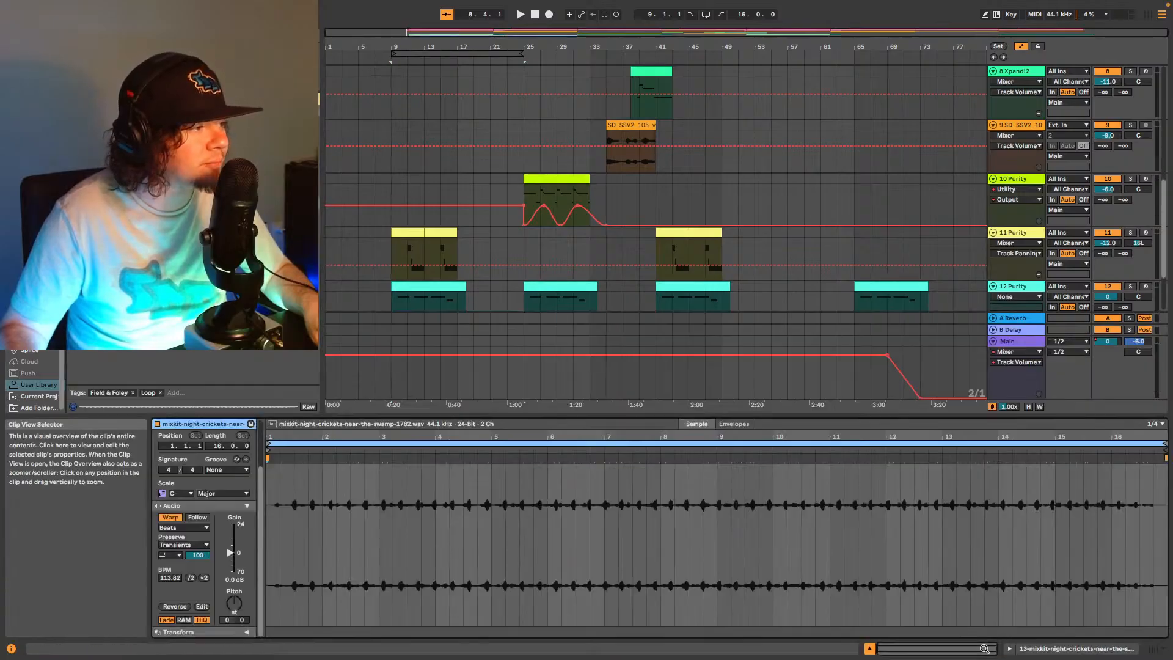
left_click(171, 516)
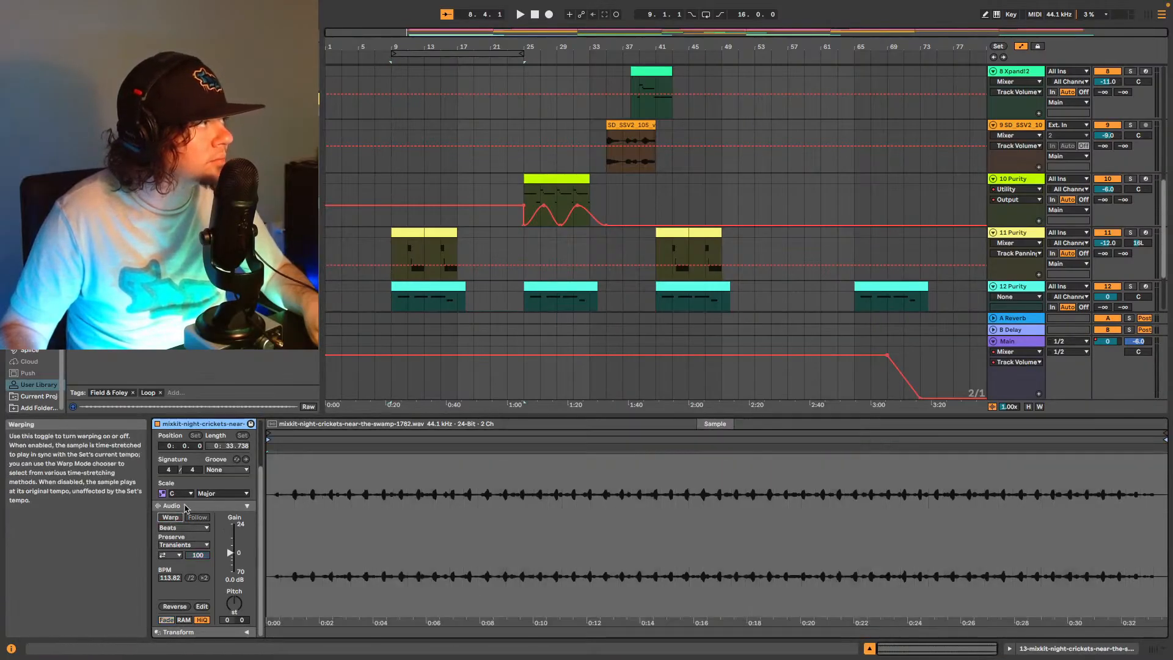
scroll(478, 264, "down", 1)
scroll(478, 264, "down", 5)
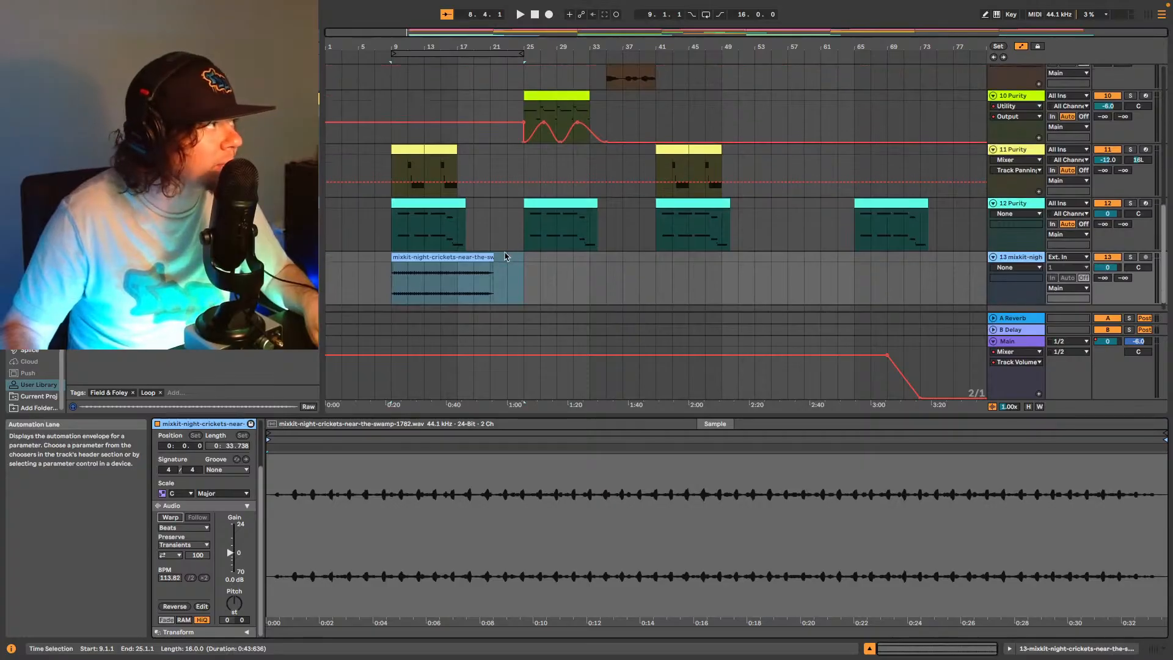
Play the song from bar 9 and lower the crickets track's volume to -20 dB.
key("space")
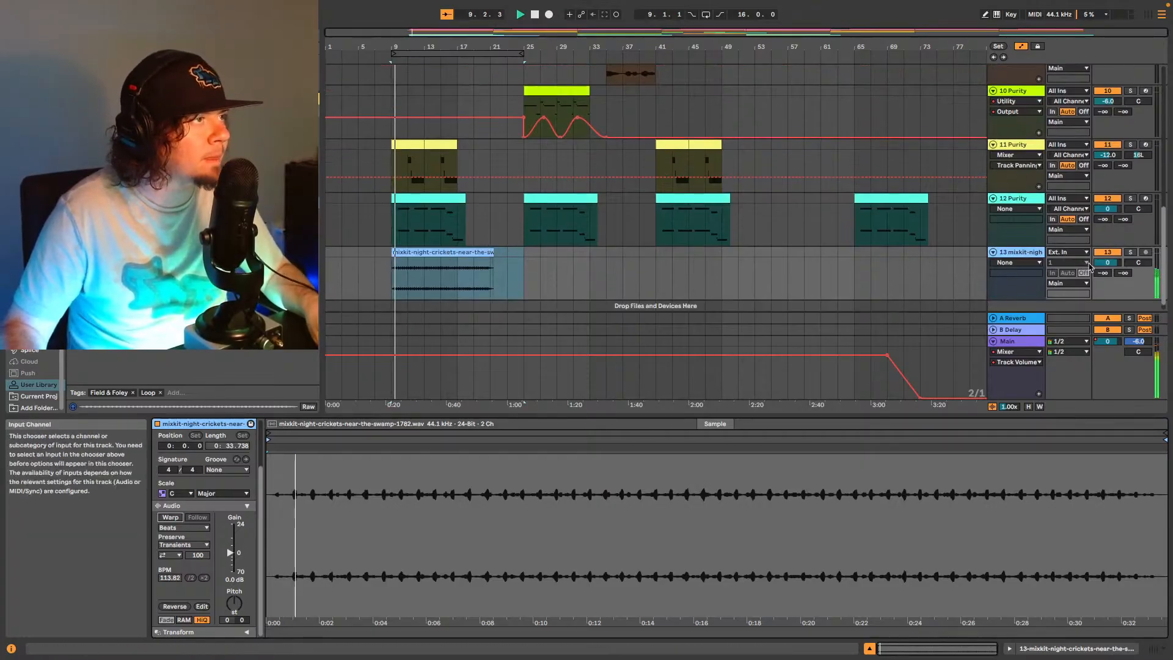
left_click(1104, 264)
type("-7")
key("Return")
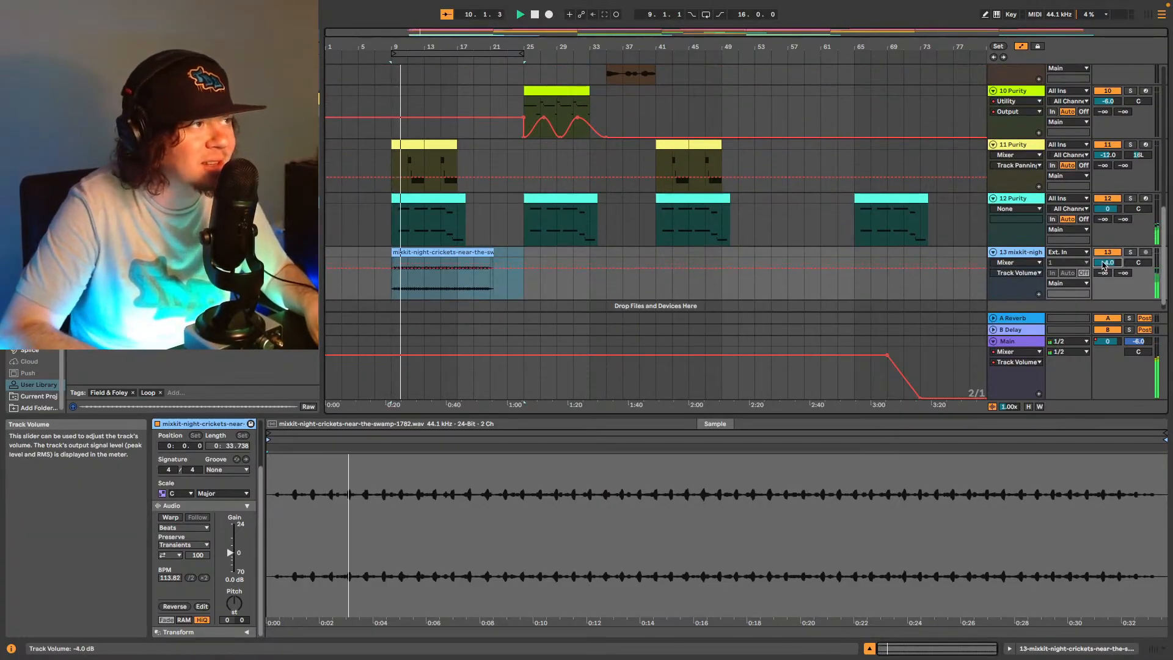
type("-17")
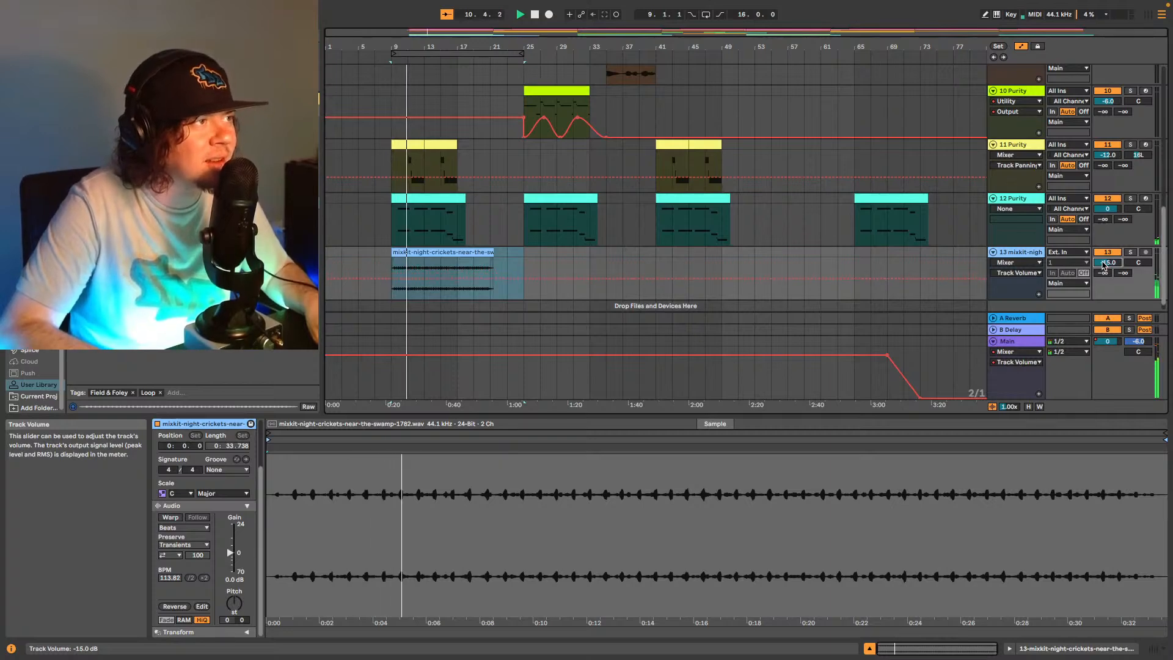
key("Return")
key("Down")
key("Down")
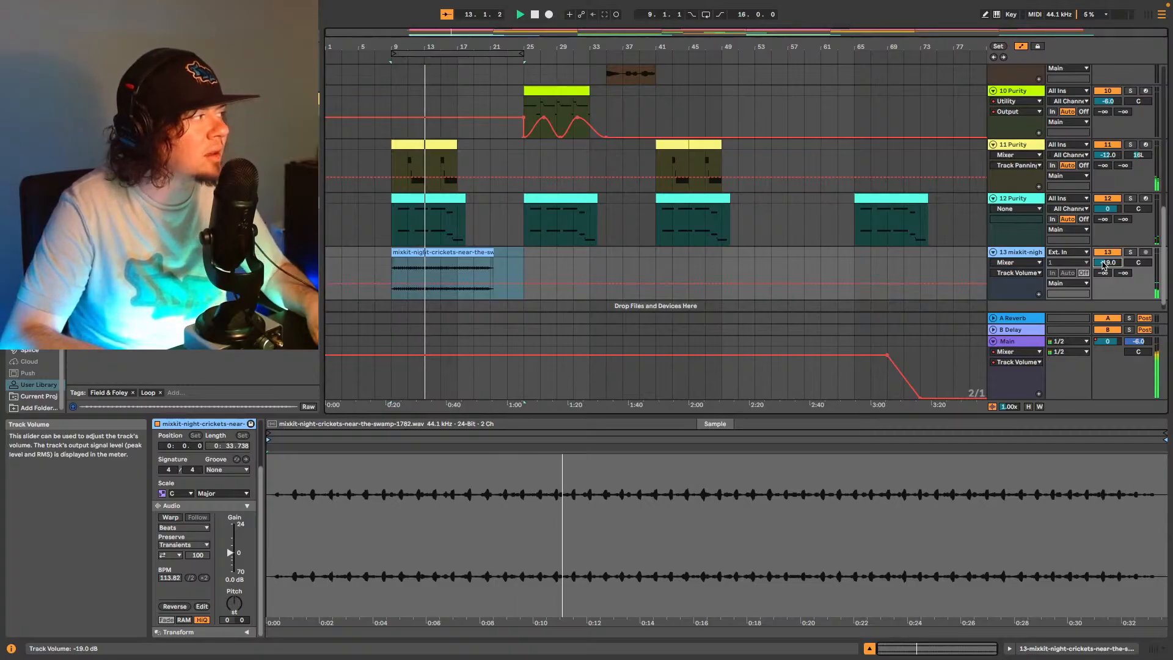
key("space")
key("Down")
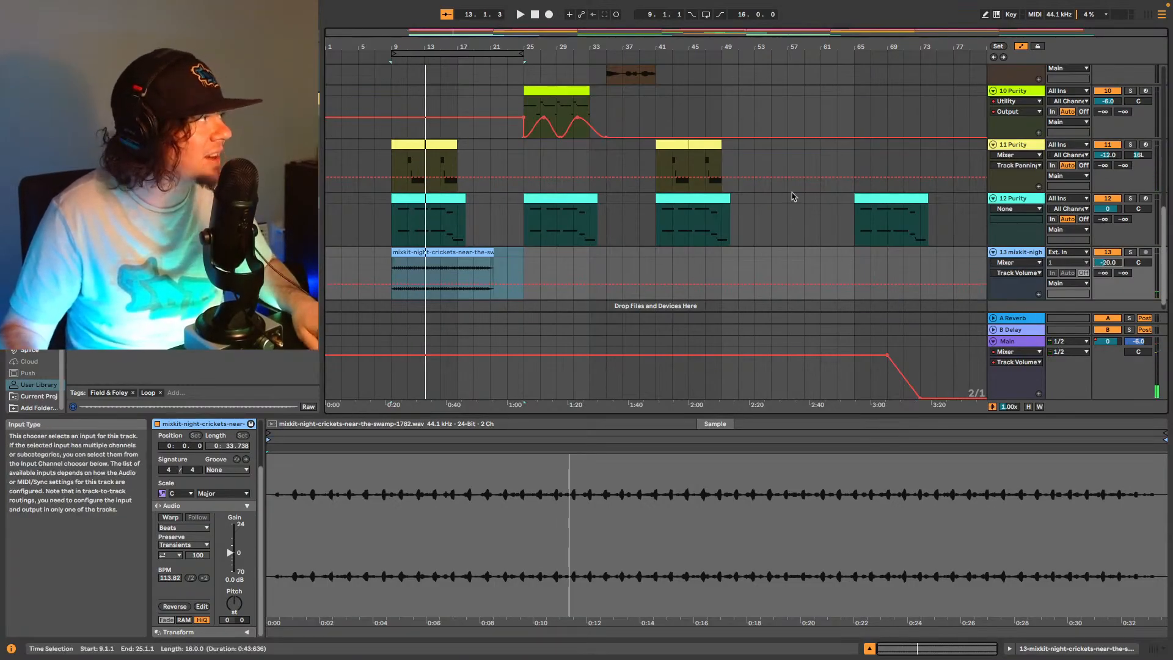
Undo the crickets track's volume reduction and the switching off of the clip's warping.
left_click(507, 261)
left_click(477, 252)
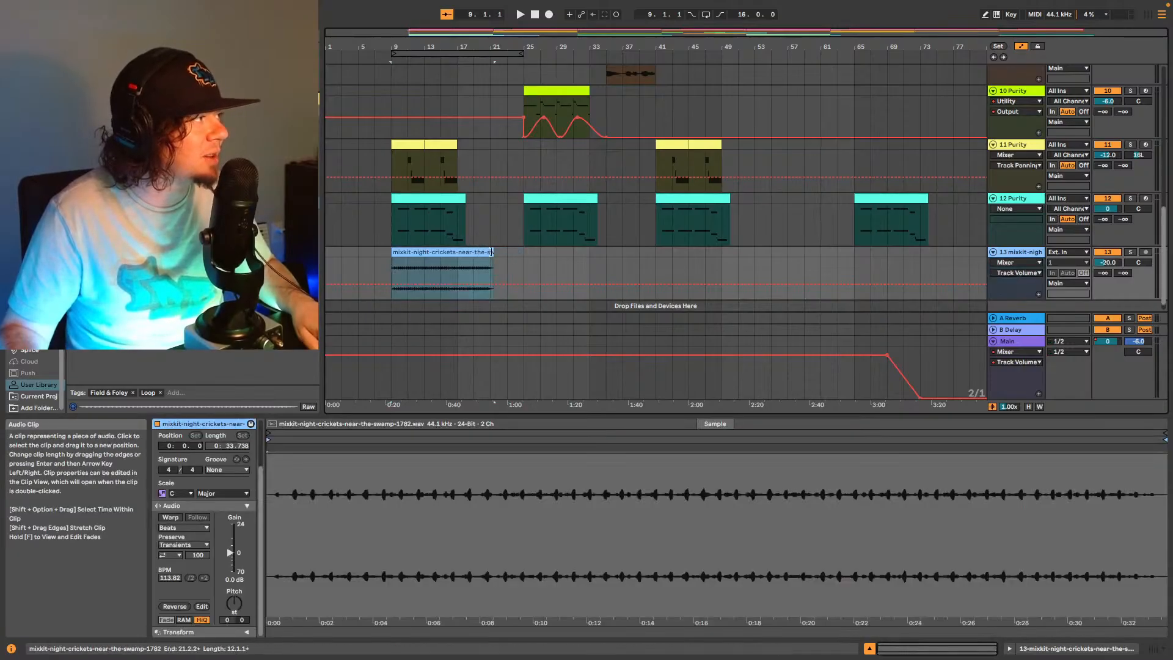
key("Up")
key("Up")
key("Up")
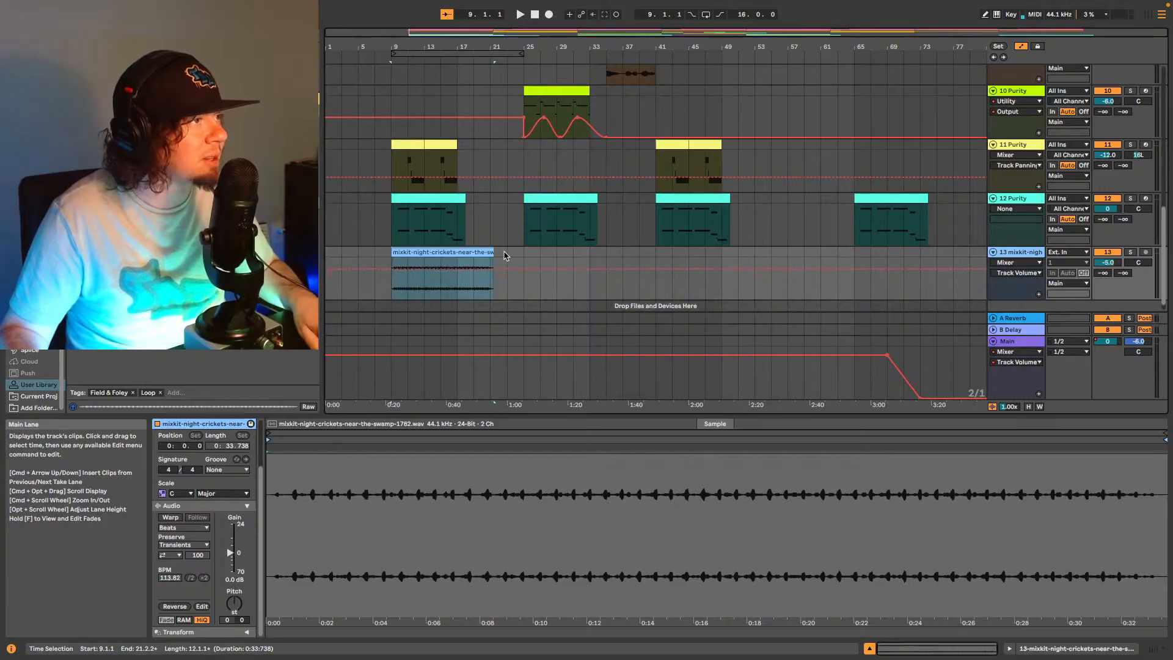
key("Up")
key("Up")
key("super+z")
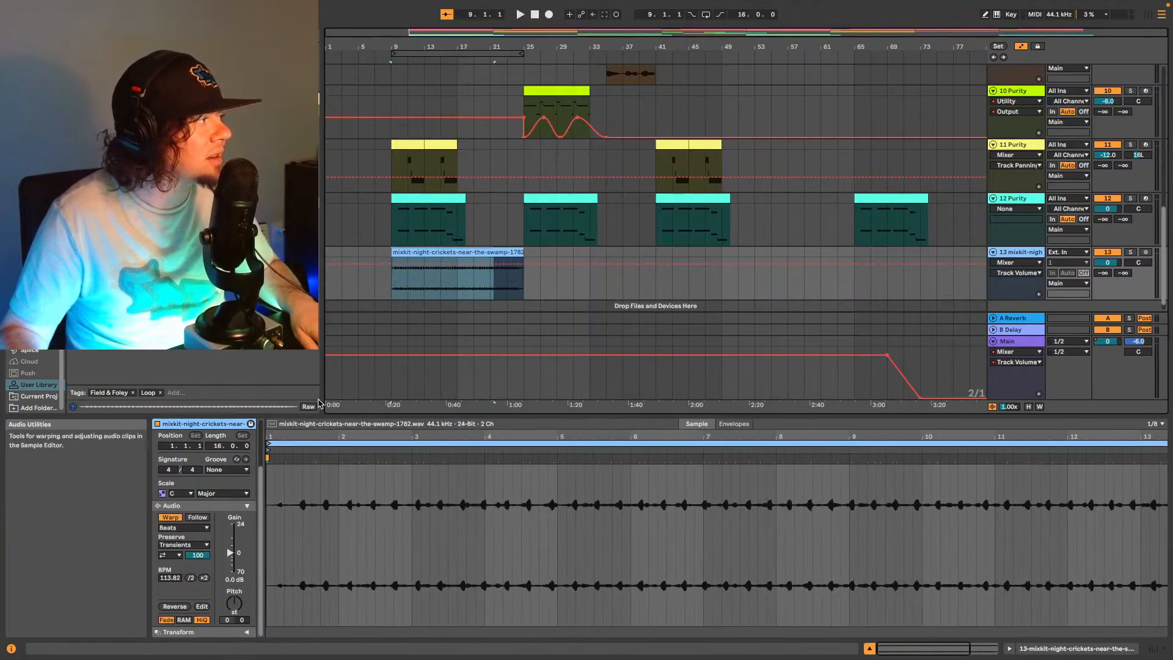
Set the crickets clip's warp mode to Complex and lower its track volume to -9 dB during playback.
key("space")
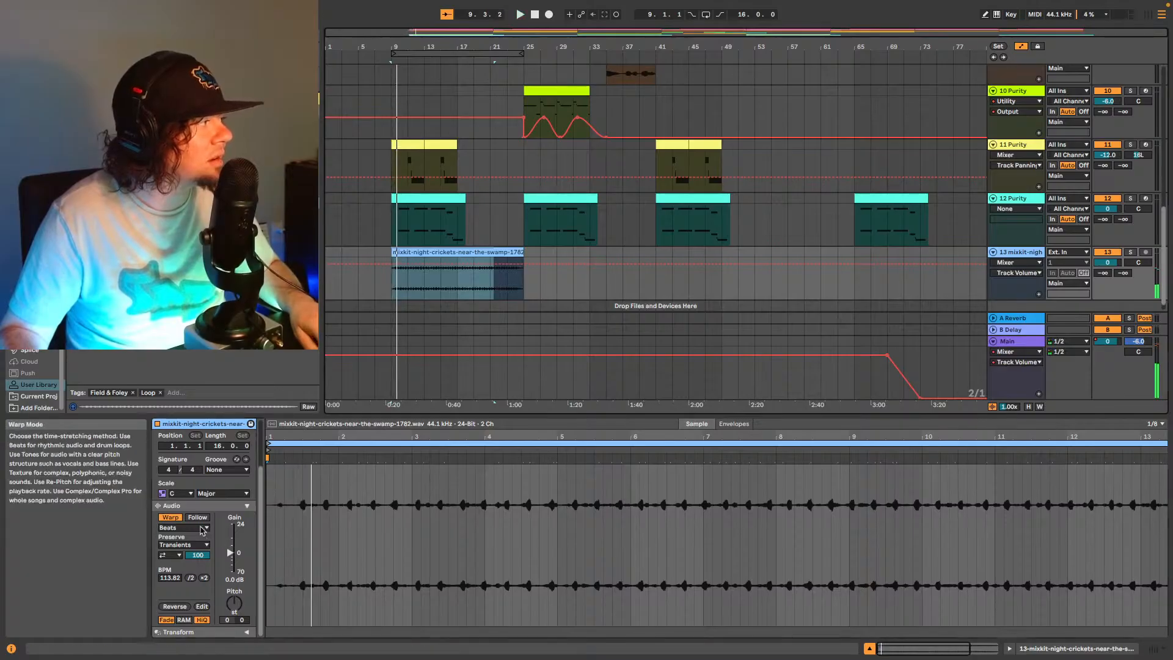
left_click(184, 527)
left_click(195, 575)
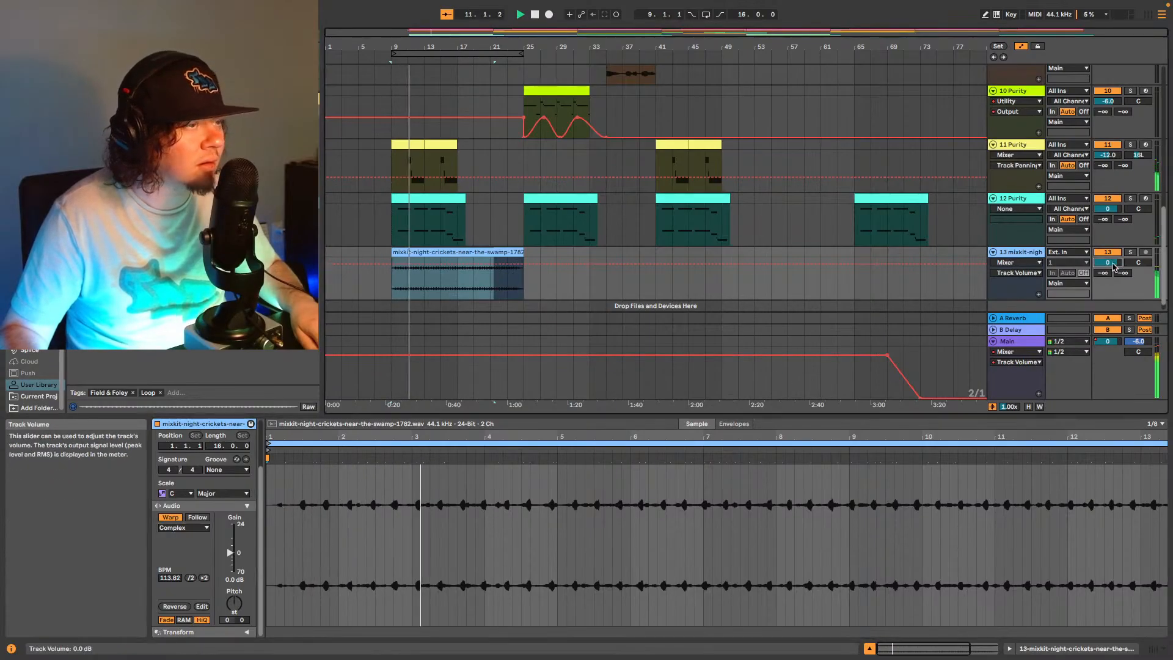
left_click_drag(1107, 263, 1113, 272)
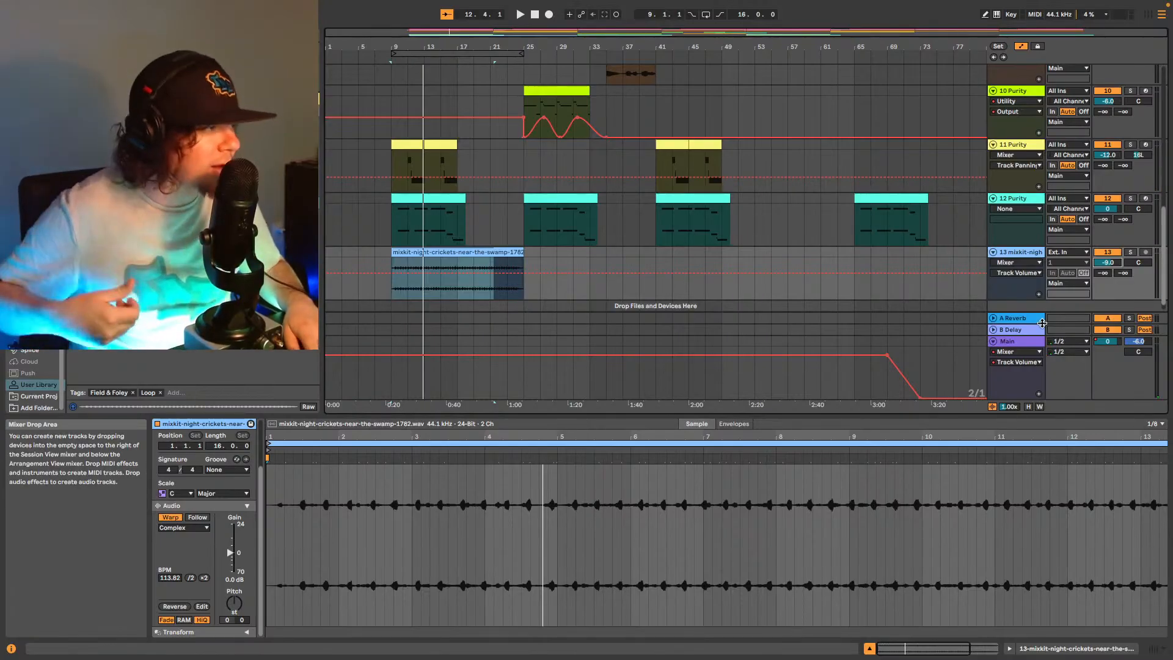
Set the crickets clip's segment BPM to 75 and listen to it with the song.
left_click(516, 253)
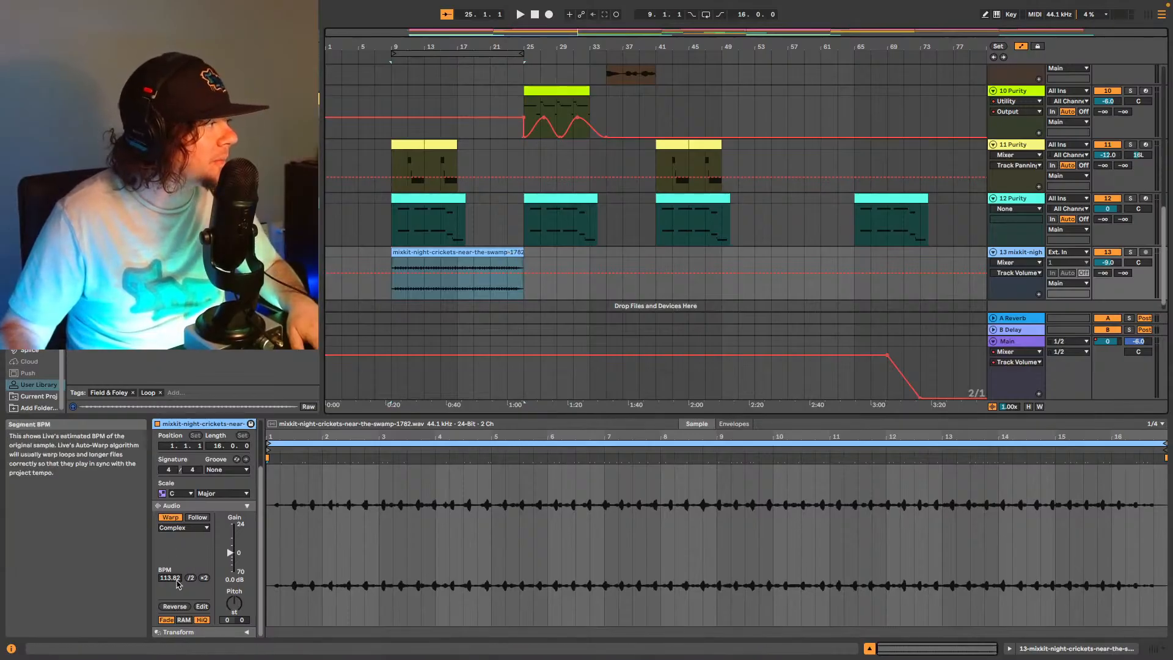
mouse_move(170, 578)
left_mouse_down()
mouse_move(169, 638)
mouse_move(169, 620)
left_mouse_up()
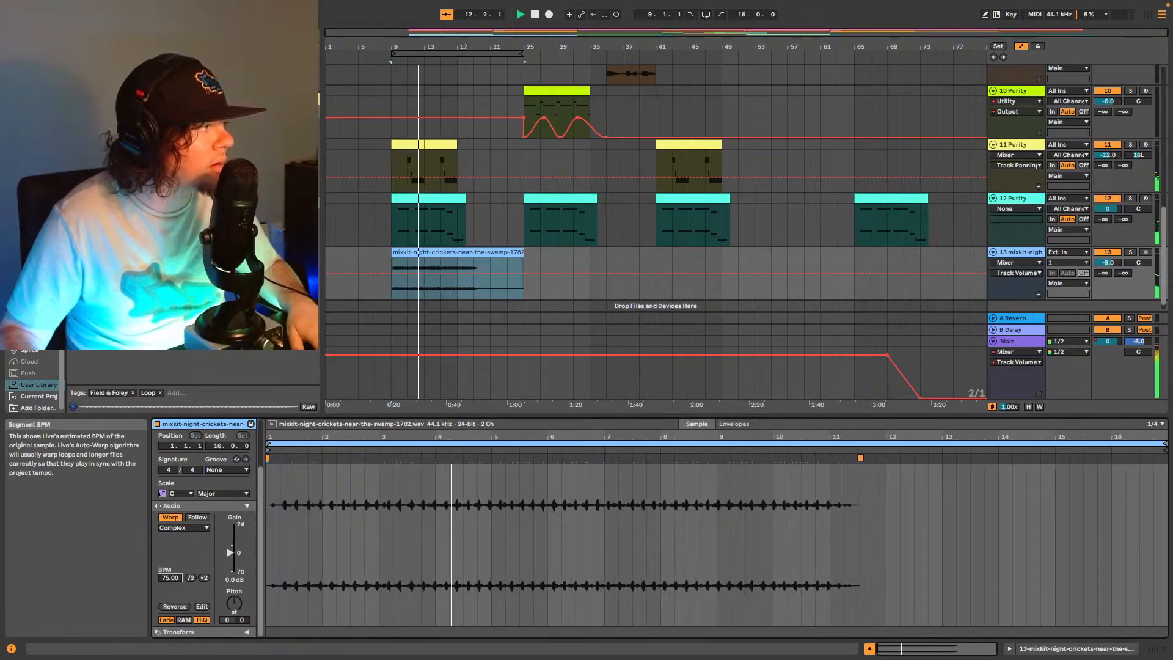
key("space")
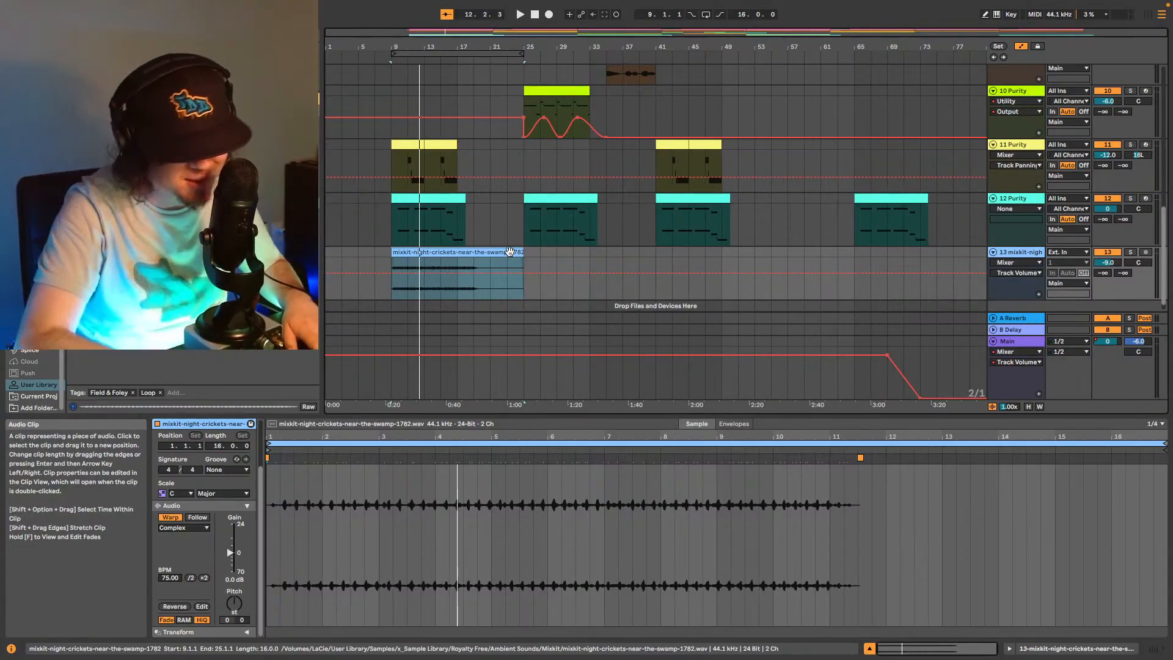
Replace the crickets clip with mixkit-pond-ambience-with-crickets-1783 at bar 9 on track 13 and turn off its warping.
key("Delete")
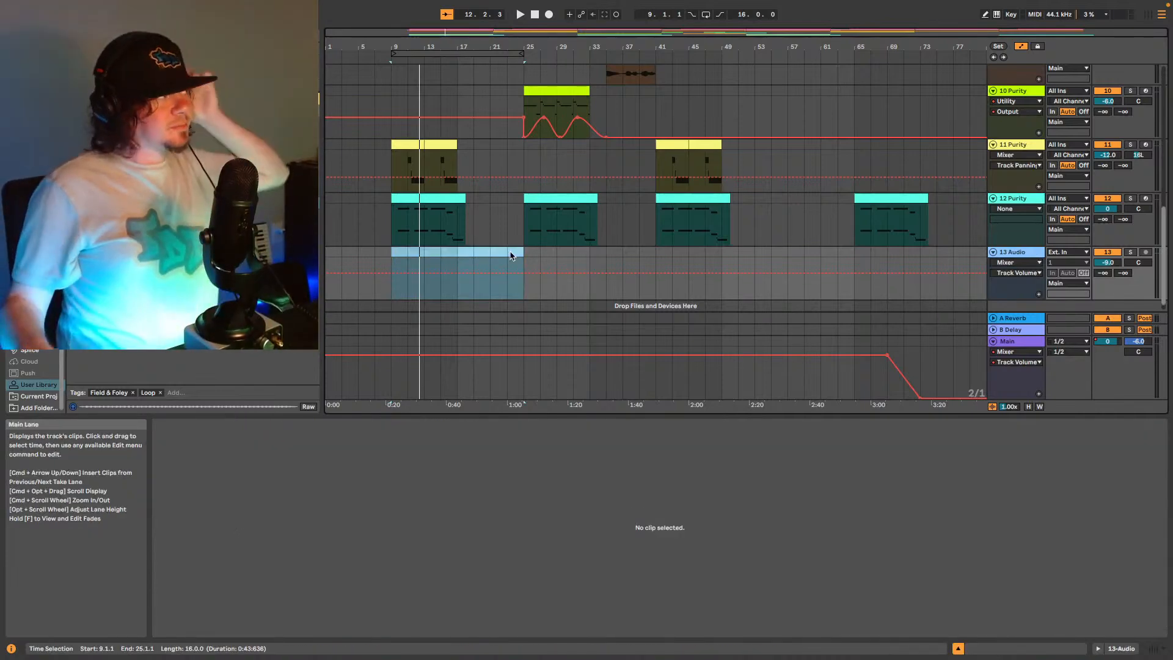
left_click(192, 215)
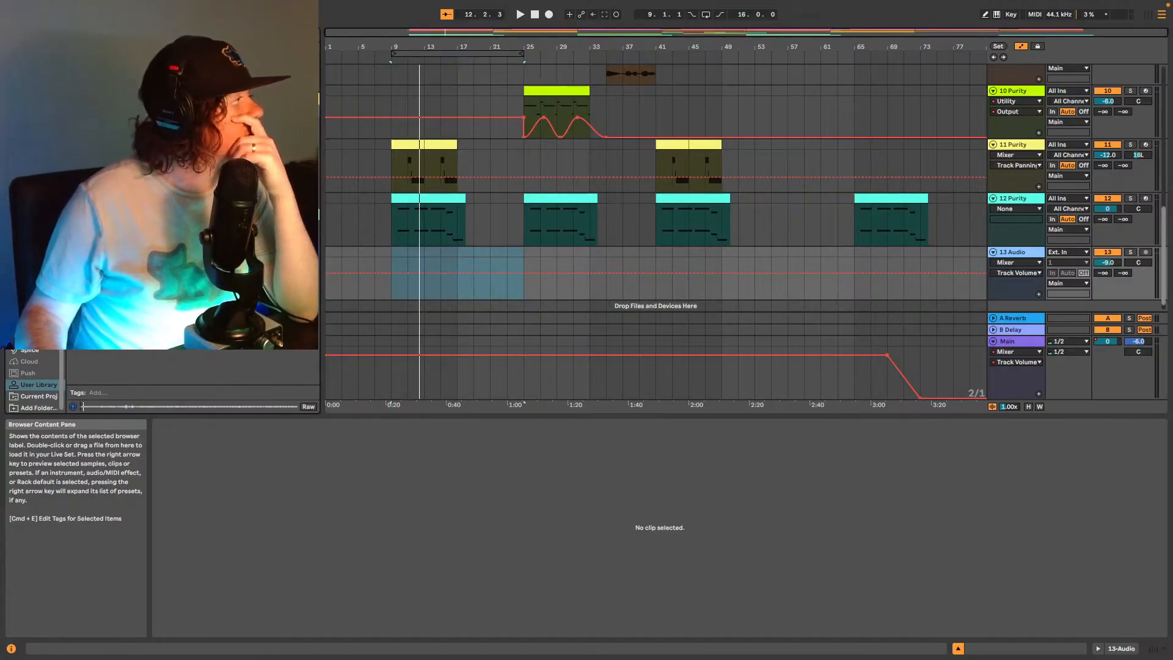
mouse_move(391, 271)
left_mouse_down()
mouse_move(380, 264)
mouse_move(393, 270)
left_mouse_up()
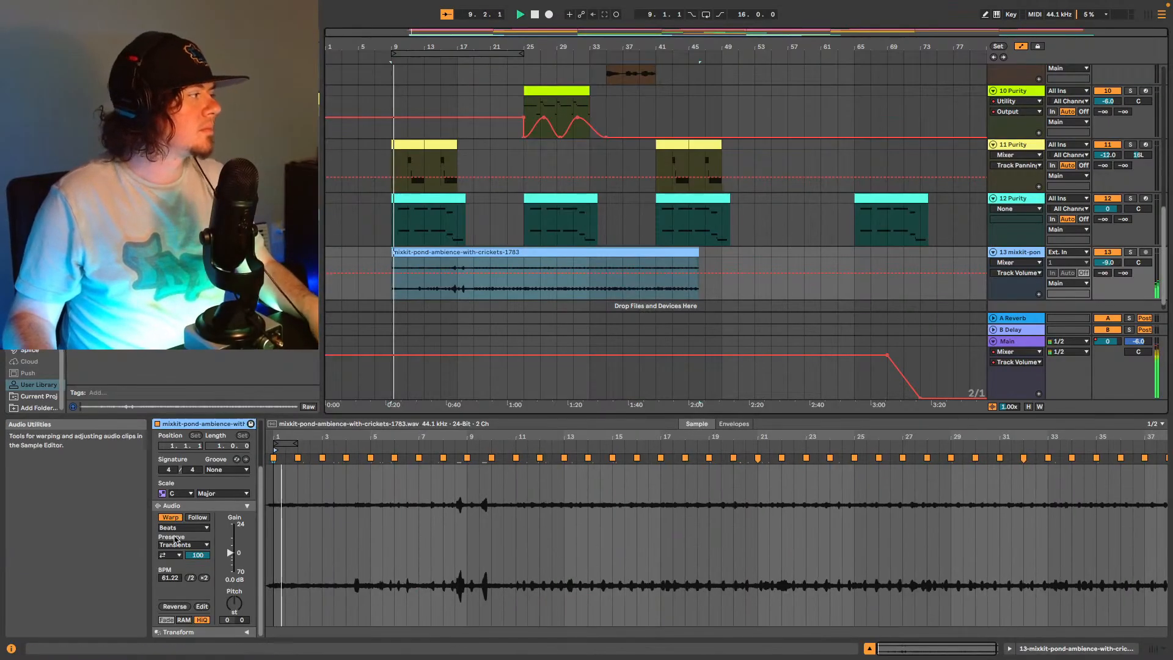
left_click(181, 518)
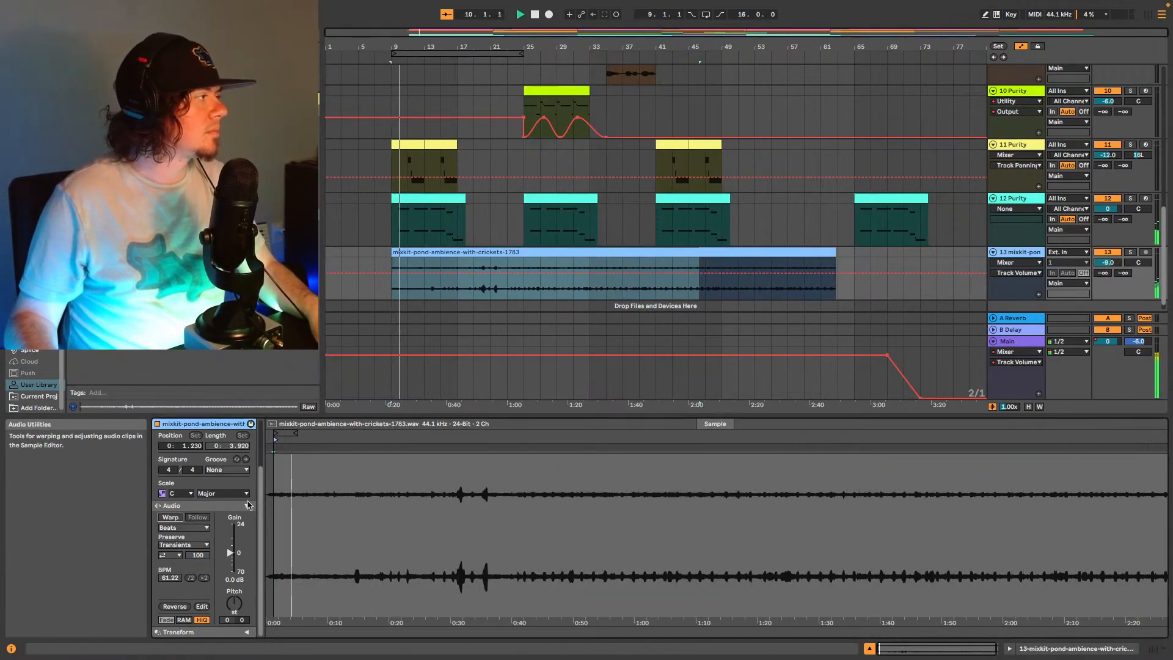
Lower the pond ambience track's volume to -22 dB while listening to the song.
scroll(1102, 266, "down", 6)
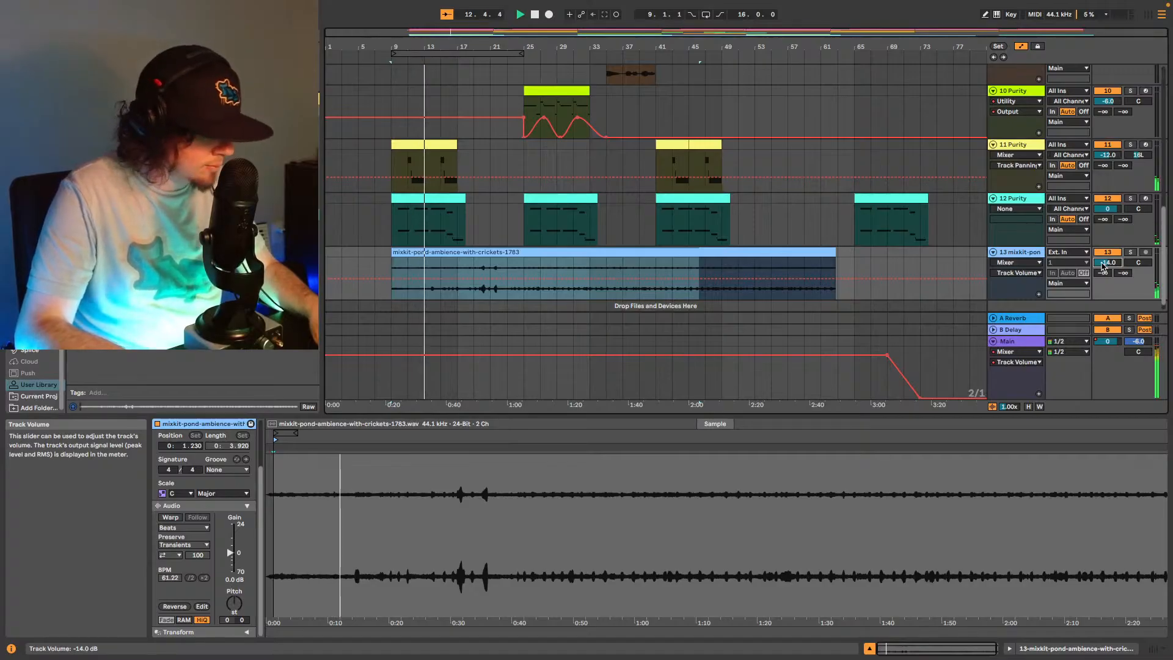
scroll(1102, 265, "down", 2)
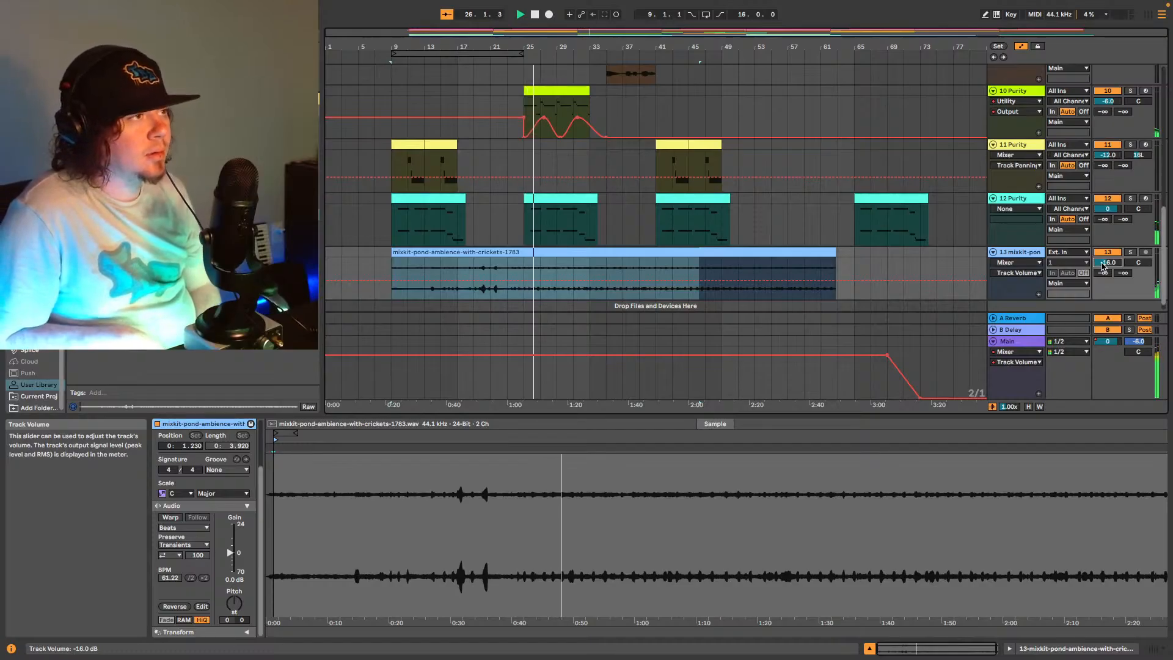
type("-20")
key("Return")
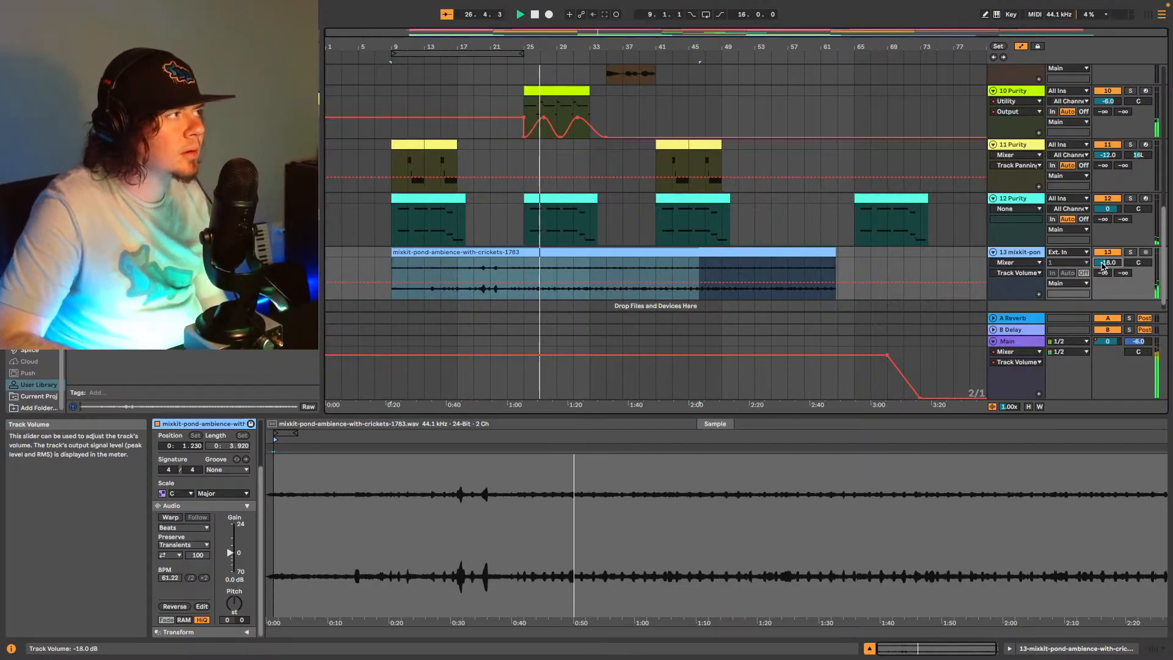
key("Down")
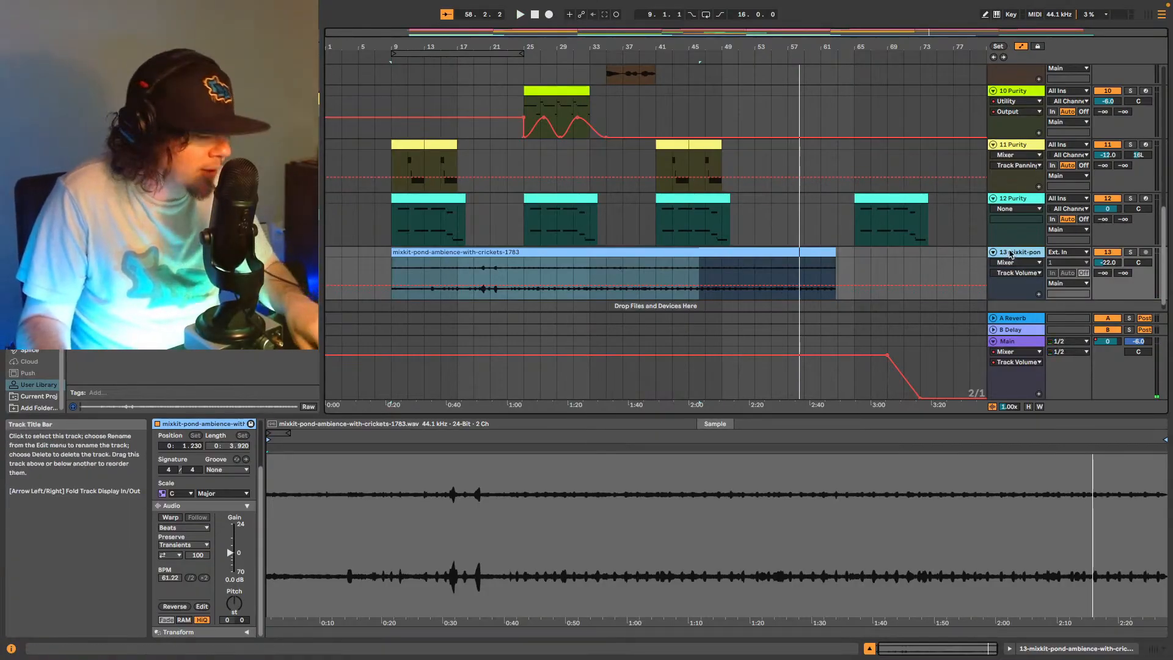
Insert a new audio track below the pond ambience track and turn the pond ambience track off.
key("space")
key("space")
key("ctrl+t")
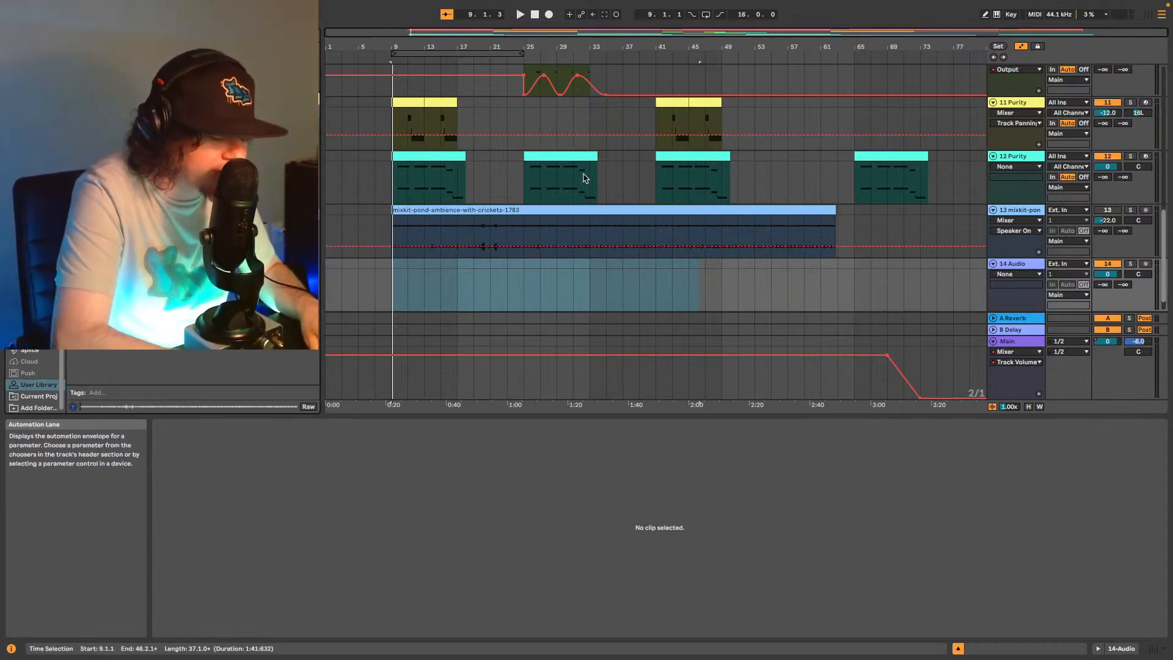
Open the Splice library in the browser and search it for rain sounds.
key("super+f")
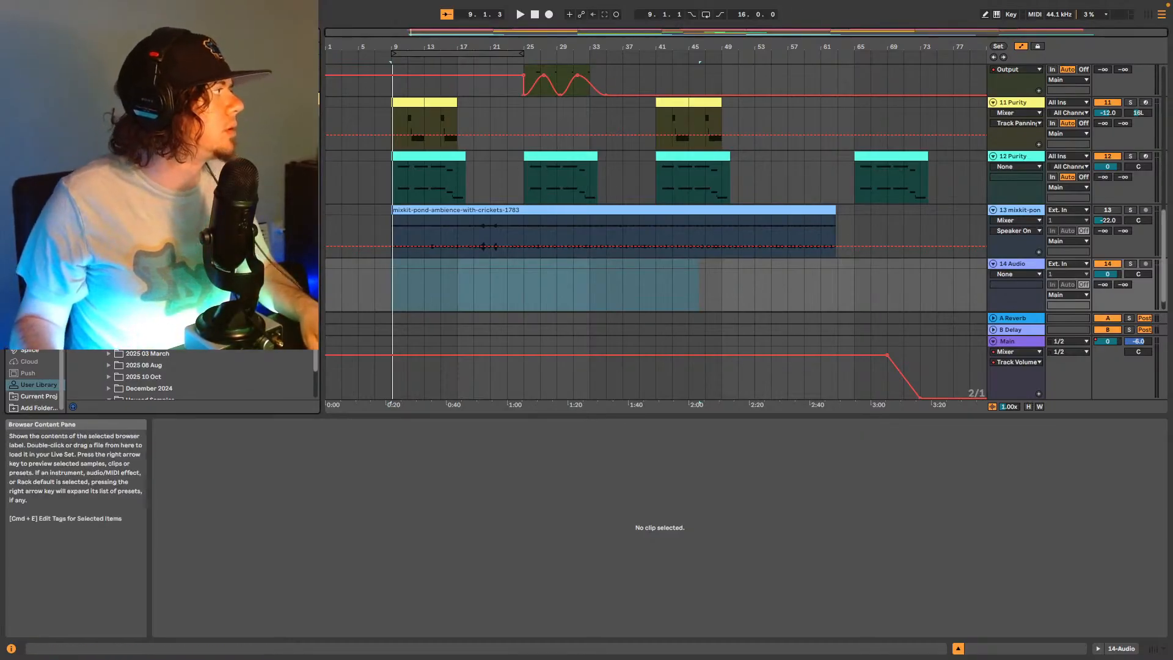
scroll(34, 313, "down", 1)
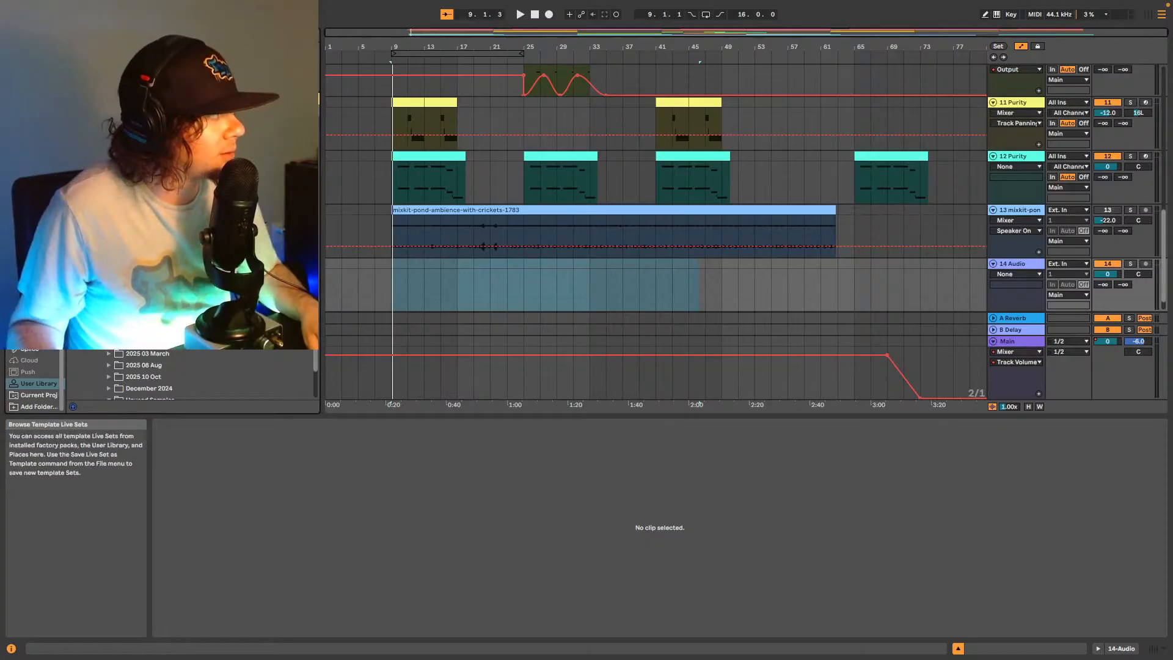
left_click(29, 348)
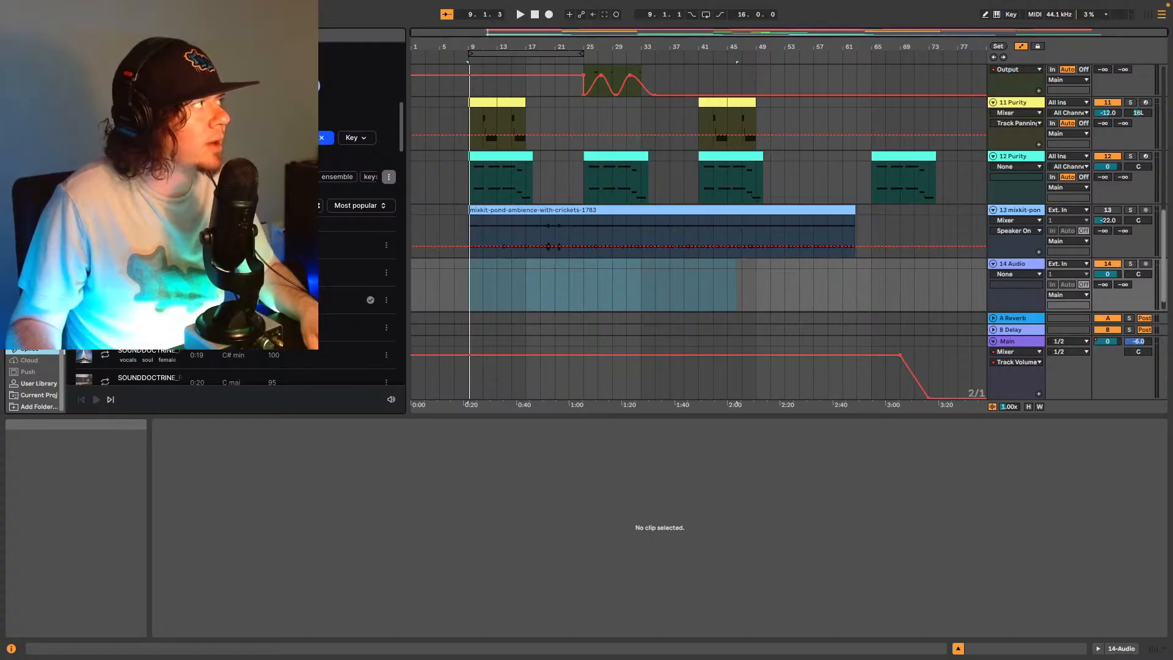
left_click(236, 85)
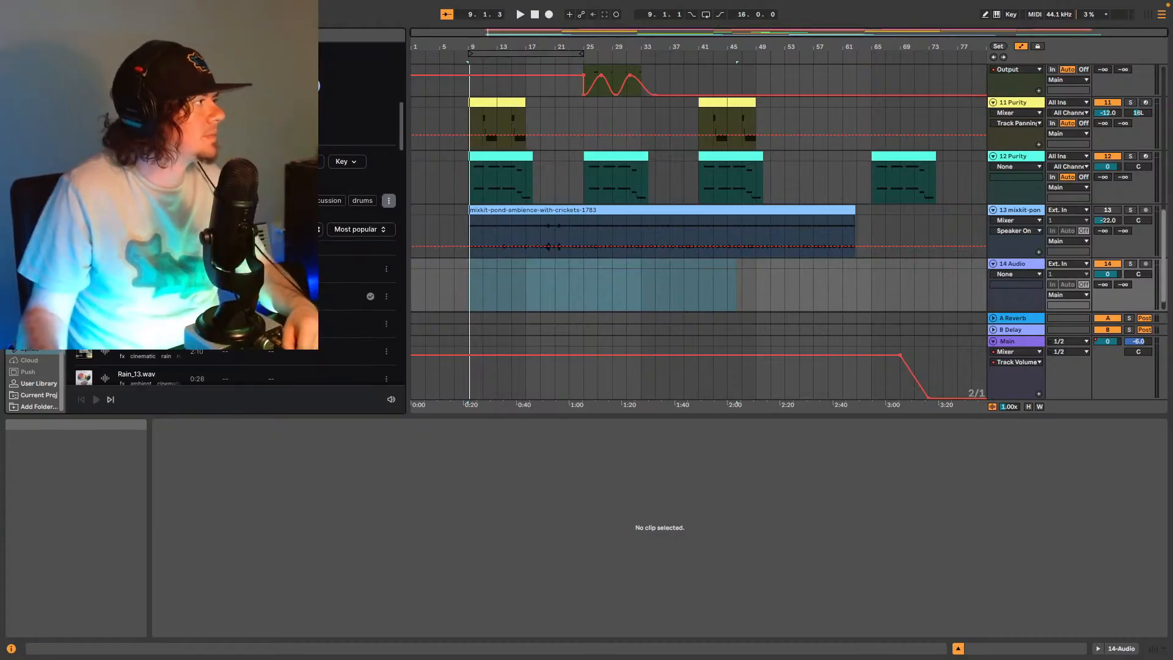
Preview the thunderstorm and rain samples in the Splice results, including ForestRain_S08AM.37, Rain_13 and BRS_Rain_Street_Neighborhood.
left_click(141, 296)
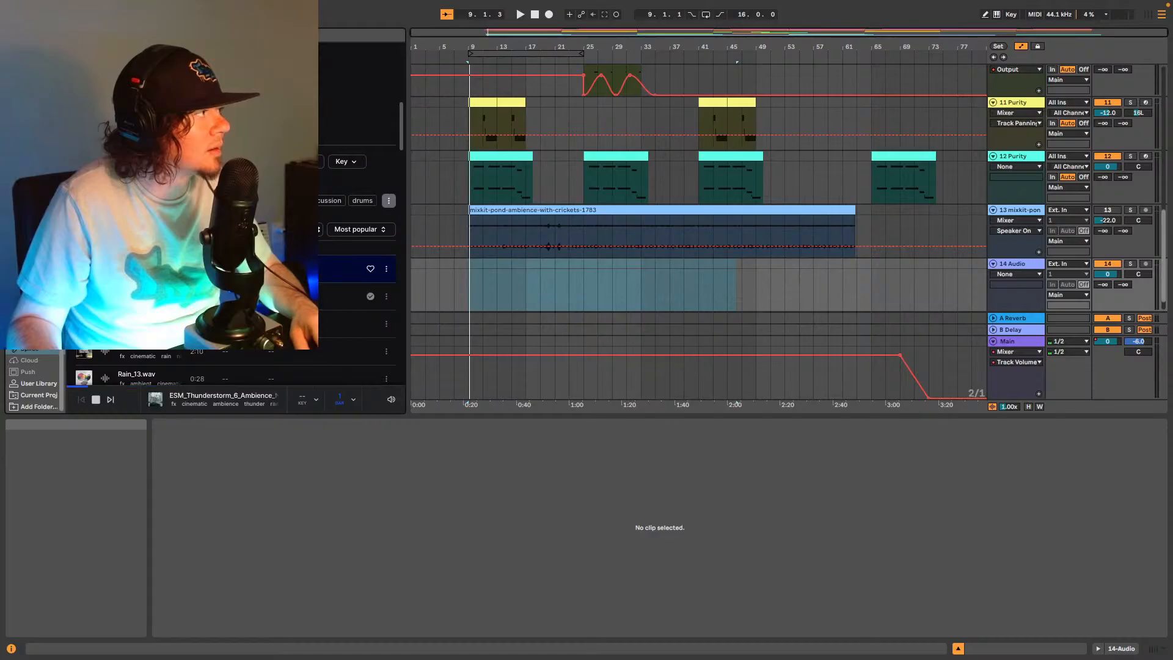
left_click(106, 324)
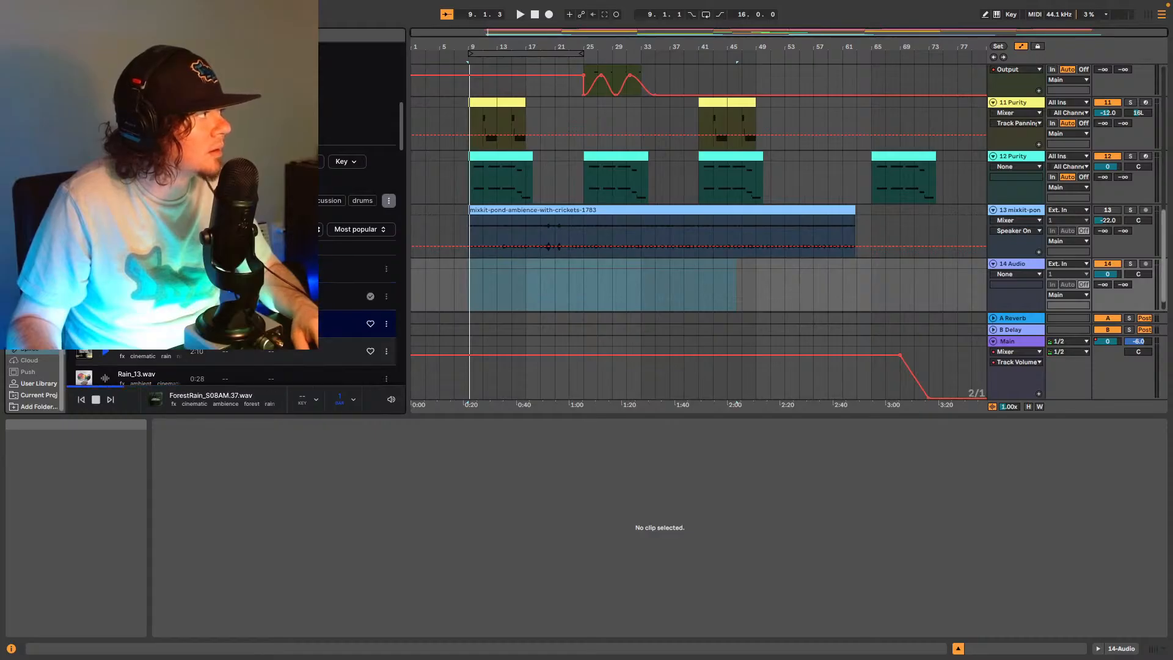
left_click(108, 353)
scroll(108, 342, "down", 5)
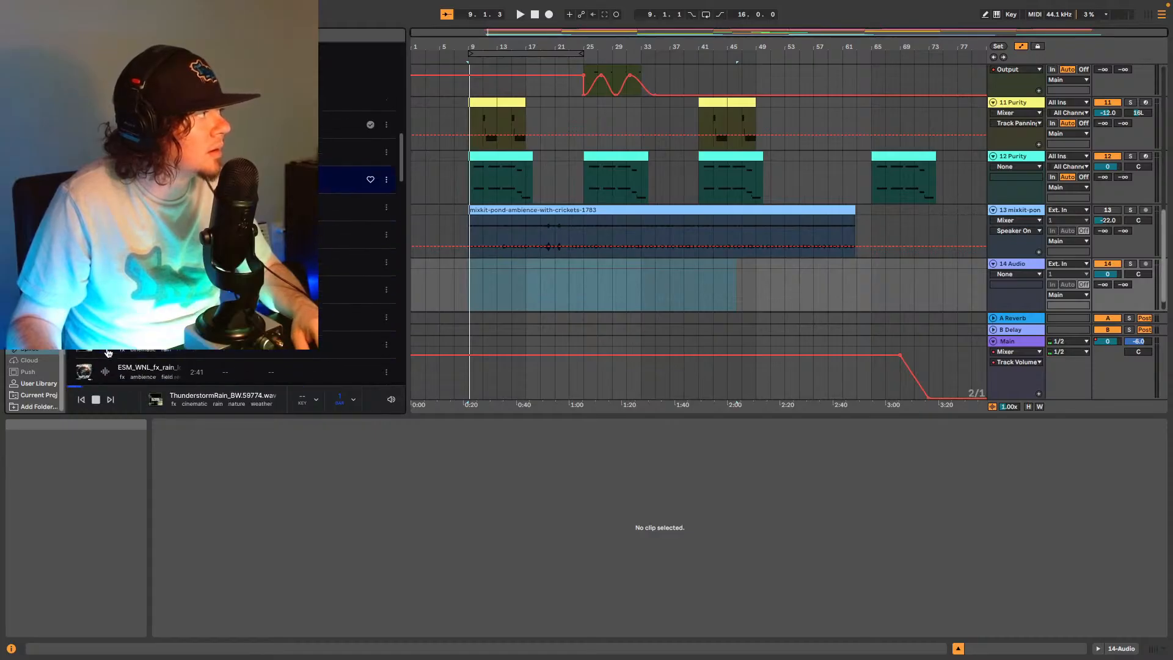
left_click(107, 209)
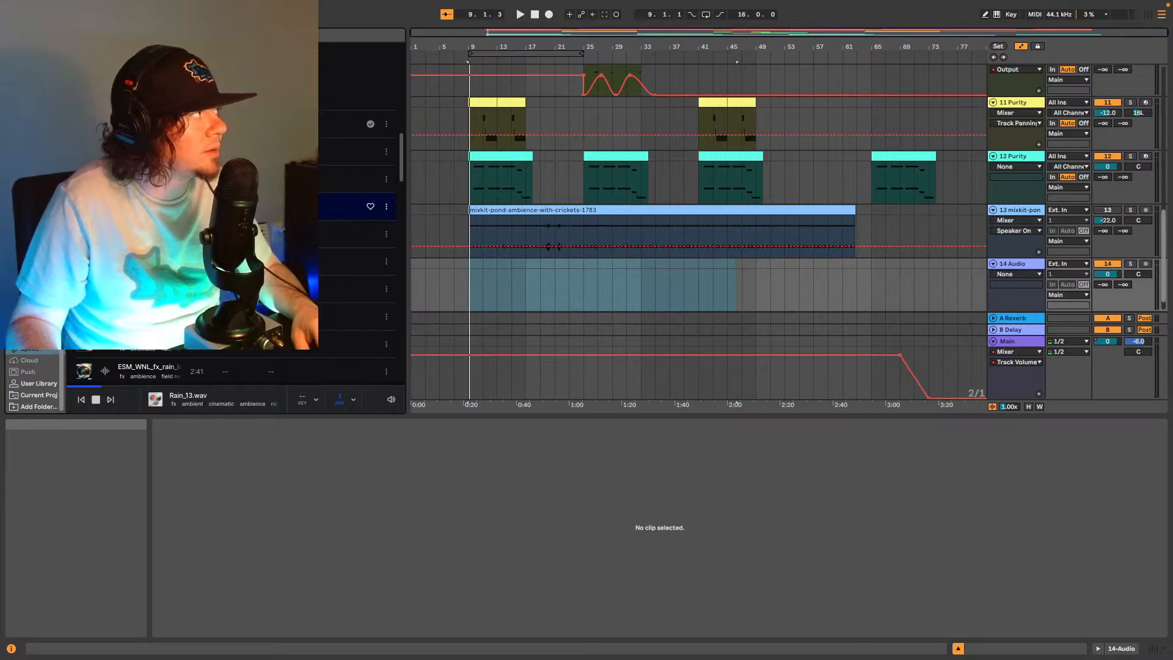
scroll(107, 211, "up", 1)
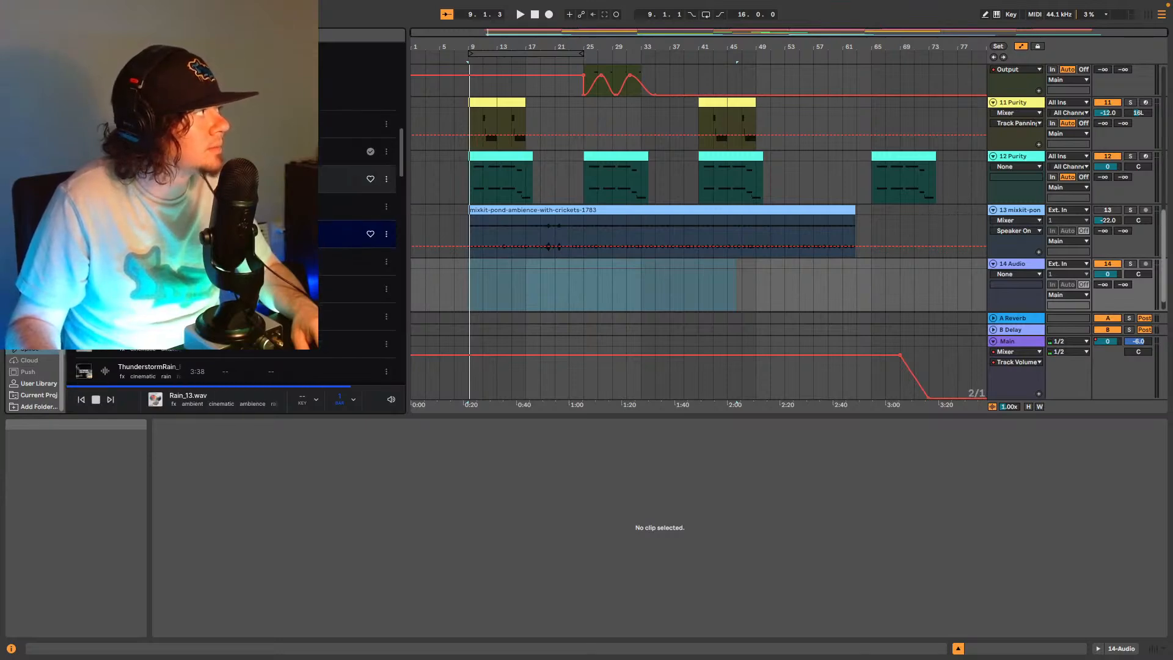
left_click(107, 179)
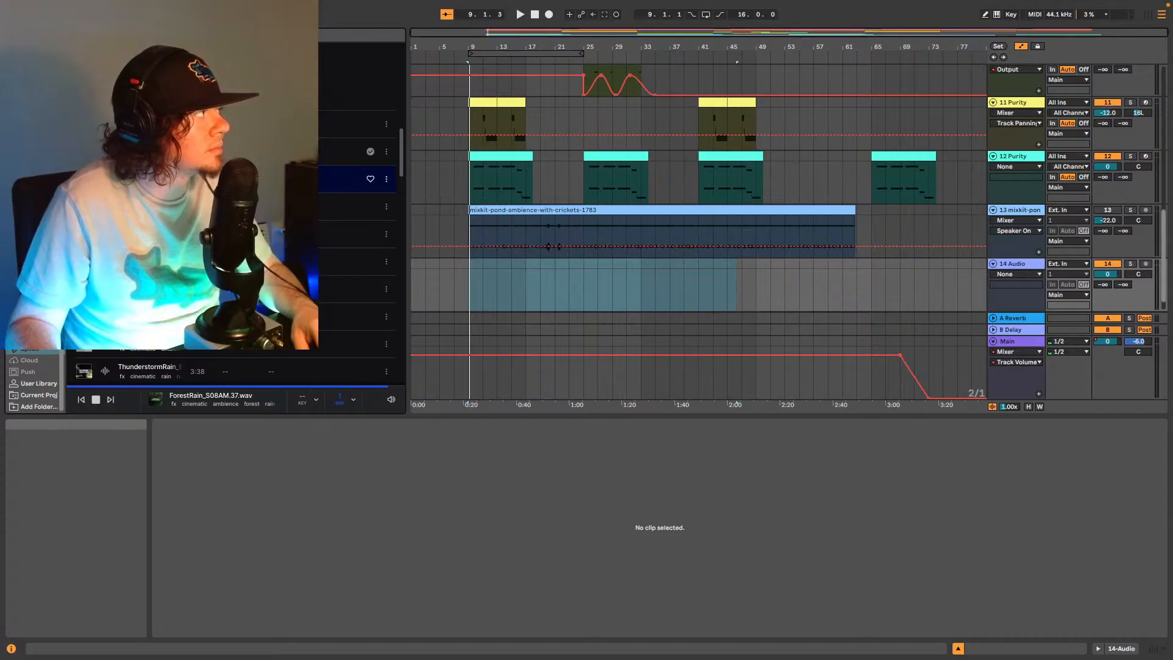
left_click(107, 151)
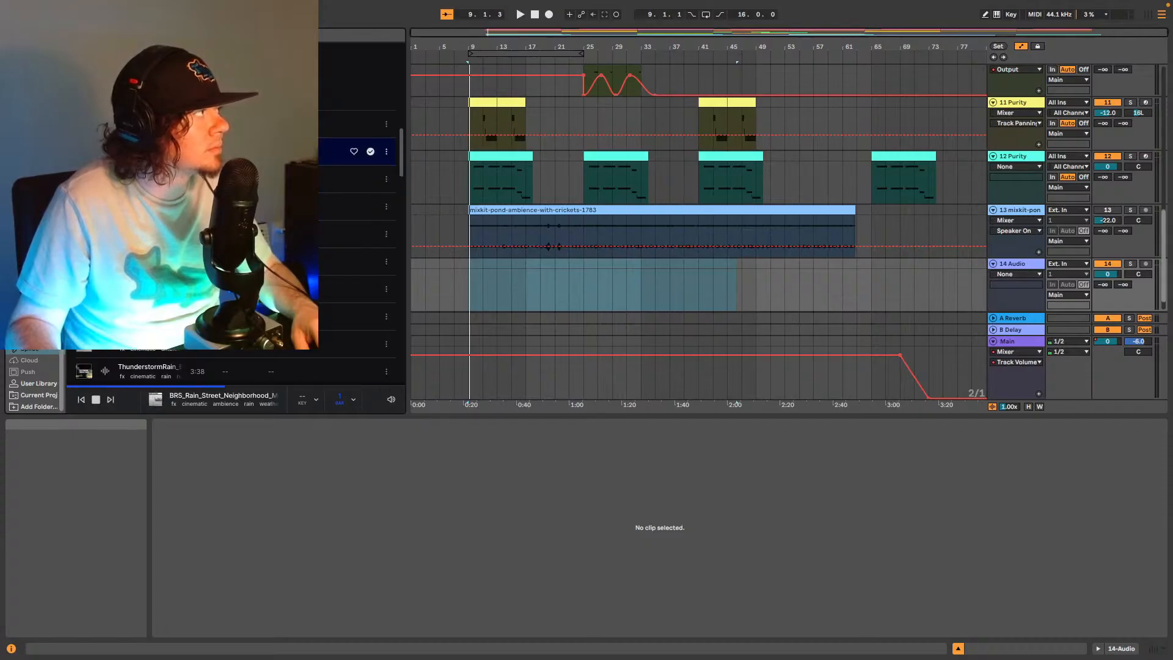
key("space")
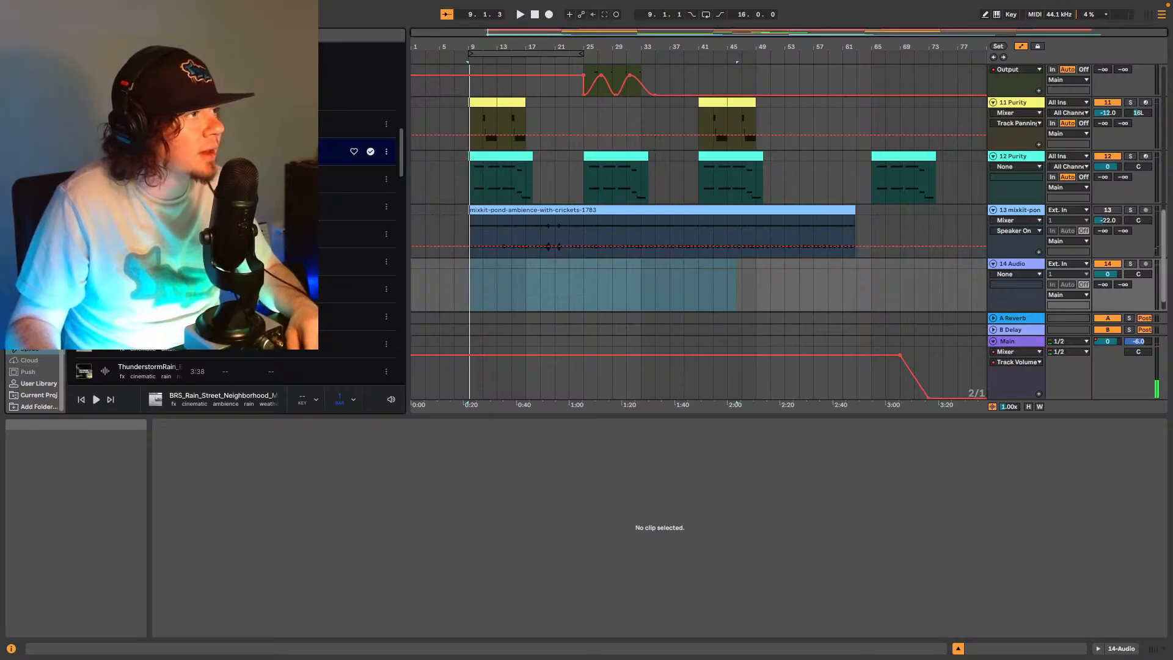
Place the BRS_Rain_Street_Neighborhood_Med_2 sample at bar 9 on track 14 and play it with the song.
left_click_drag(425, 273, 473, 289)
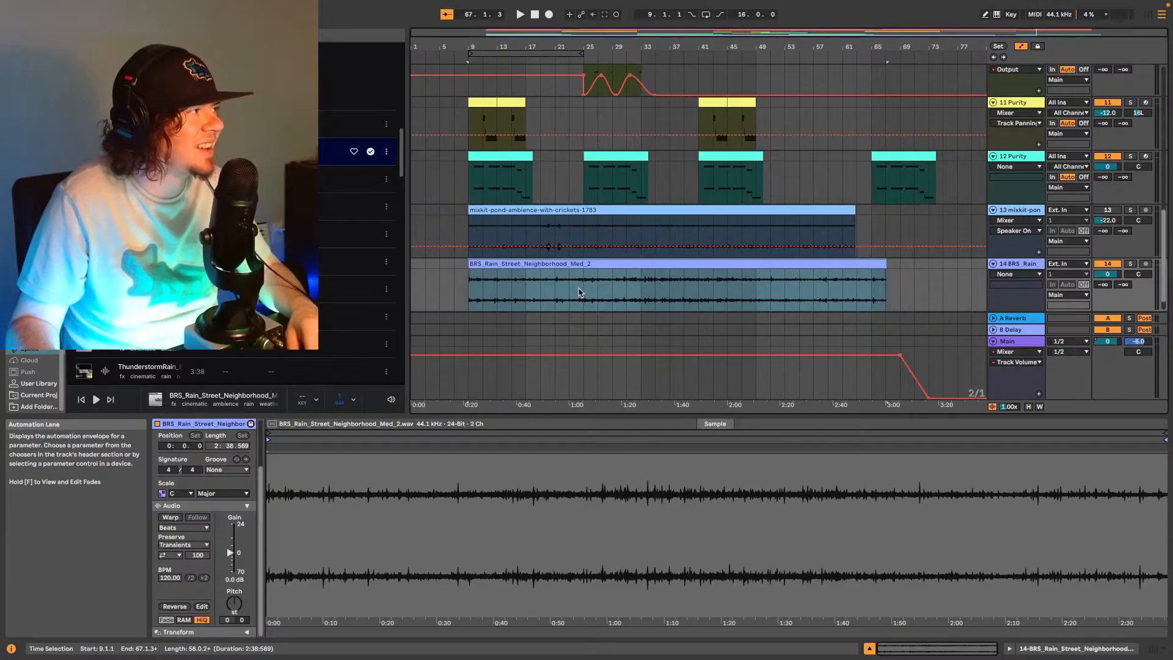
left_click(468, 265)
key("space")
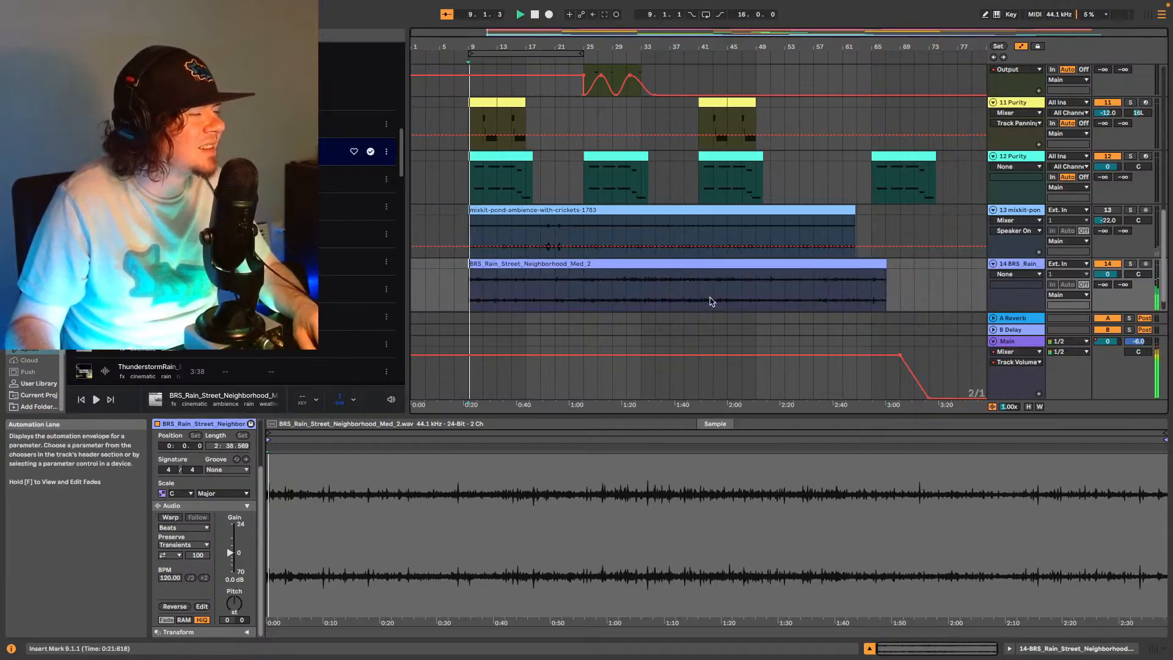
Lower the rain track's volume to -16 dB during playback.
mouse_move(1100, 275)
left_mouse_down()
mouse_move(1100, 294)
mouse_move(1099, 276)
left_mouse_up()
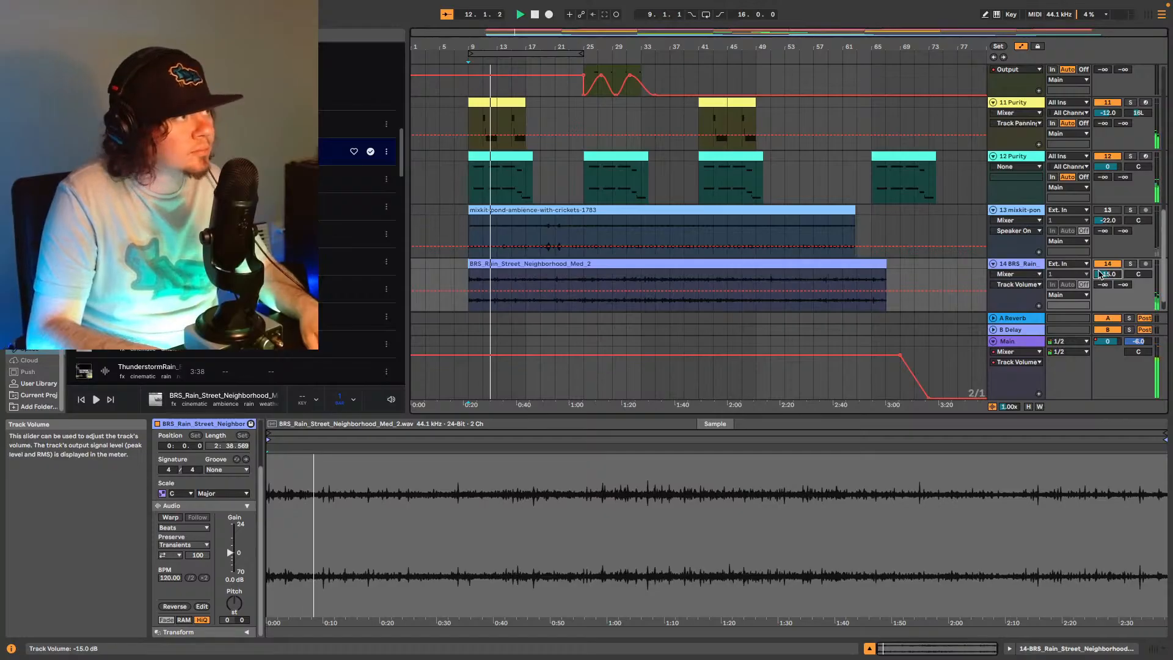
left_click_drag(1099, 274, 1099, 275)
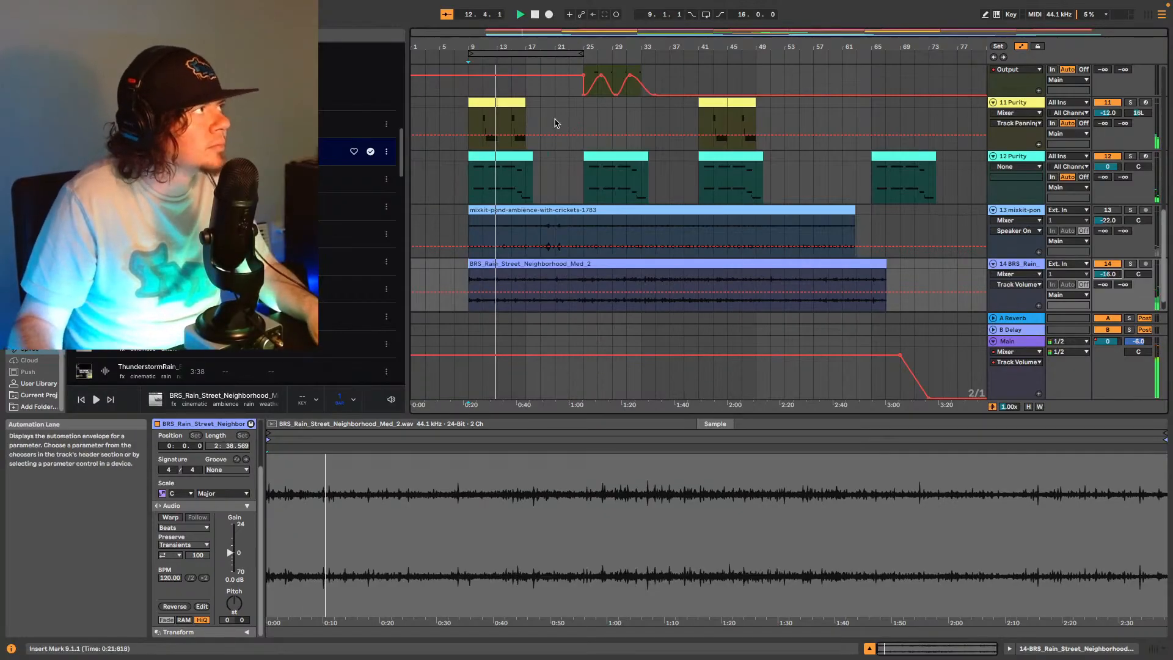
key("space")
Try starting the rain clip one beat earlier at 8.4.1, listen, and compare it with the clip back at bar 9.
mouse_move(465, 32)
left_mouse_down()
mouse_move(465, 80)
mouse_move(474, 32)
left_mouse_up()
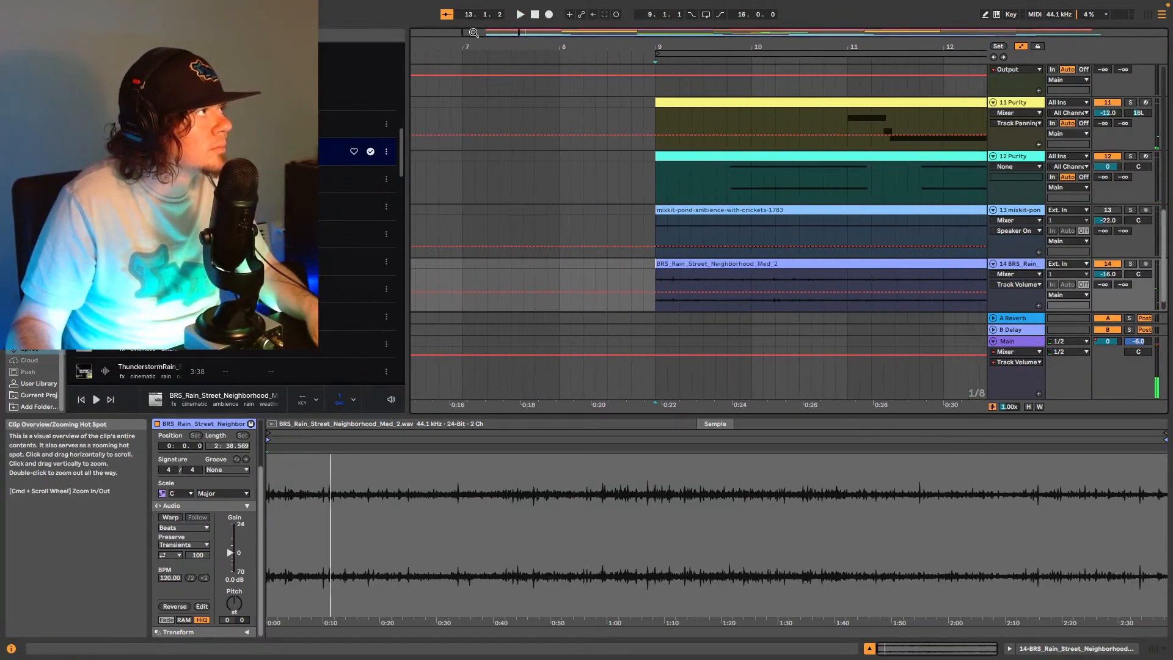
left_click(632, 284)
key("space")
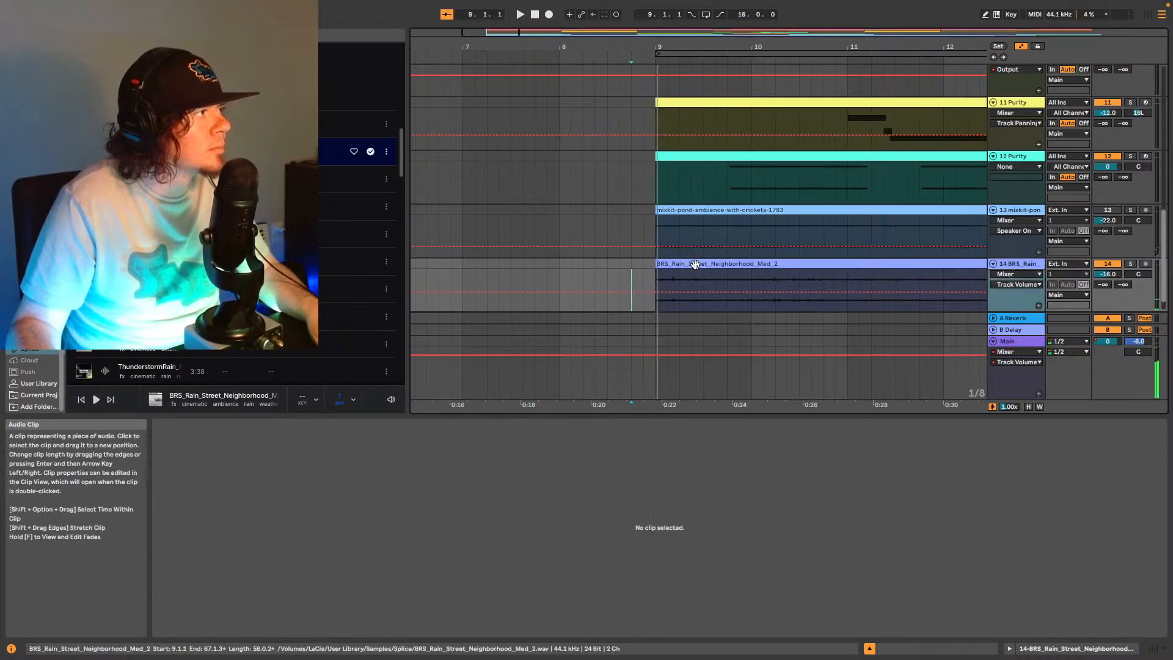
left_click_drag(676, 273, 669, 273)
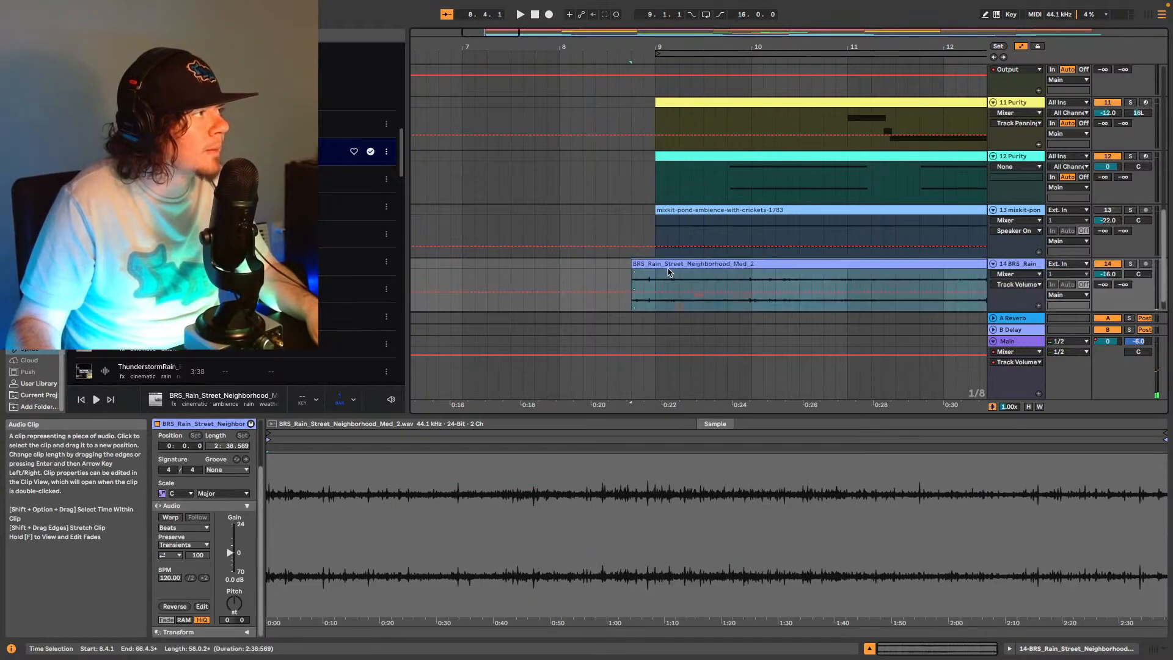
key("space")
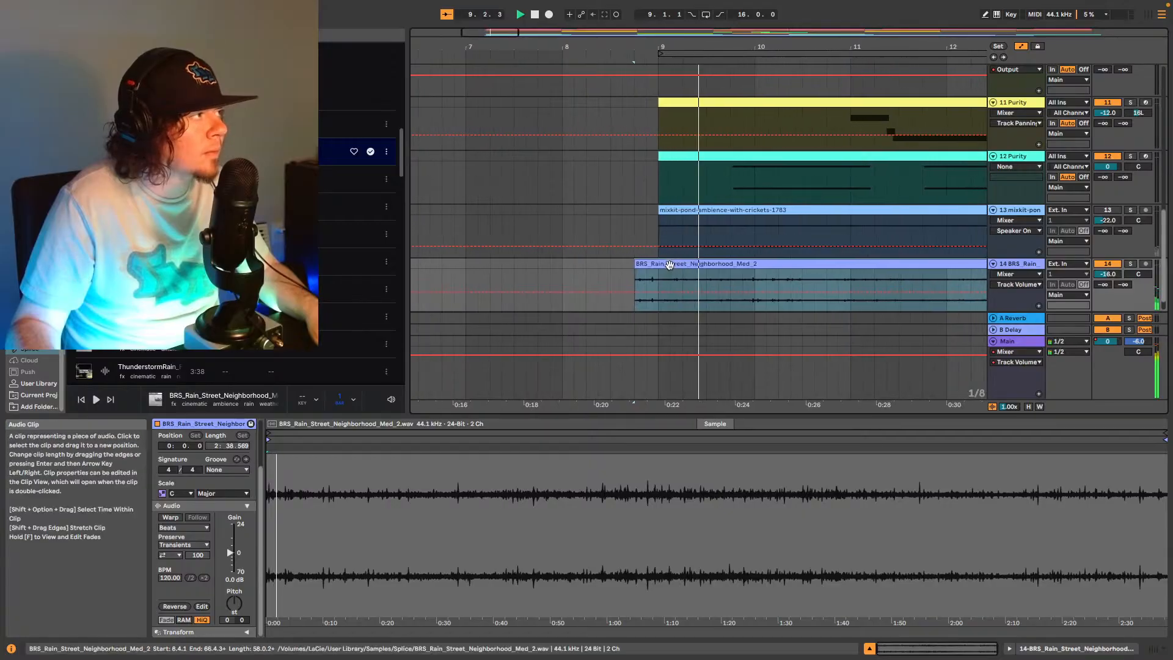
key("space")
left_click_drag(675, 264, 695, 264)
left_click(625, 278)
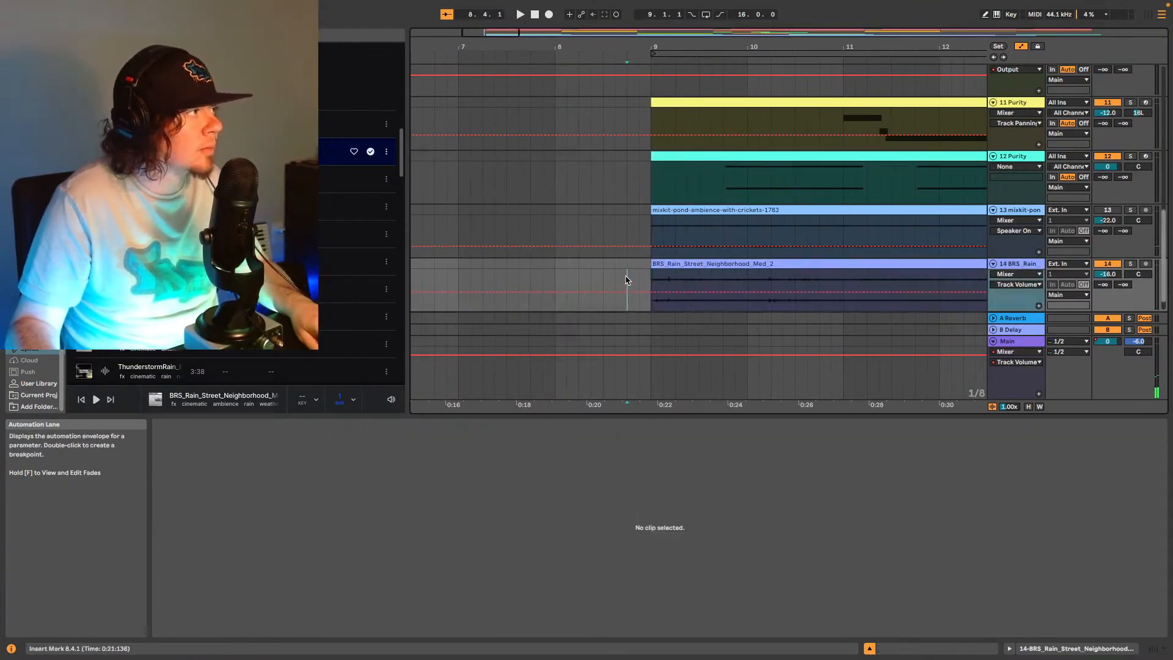
key("space")
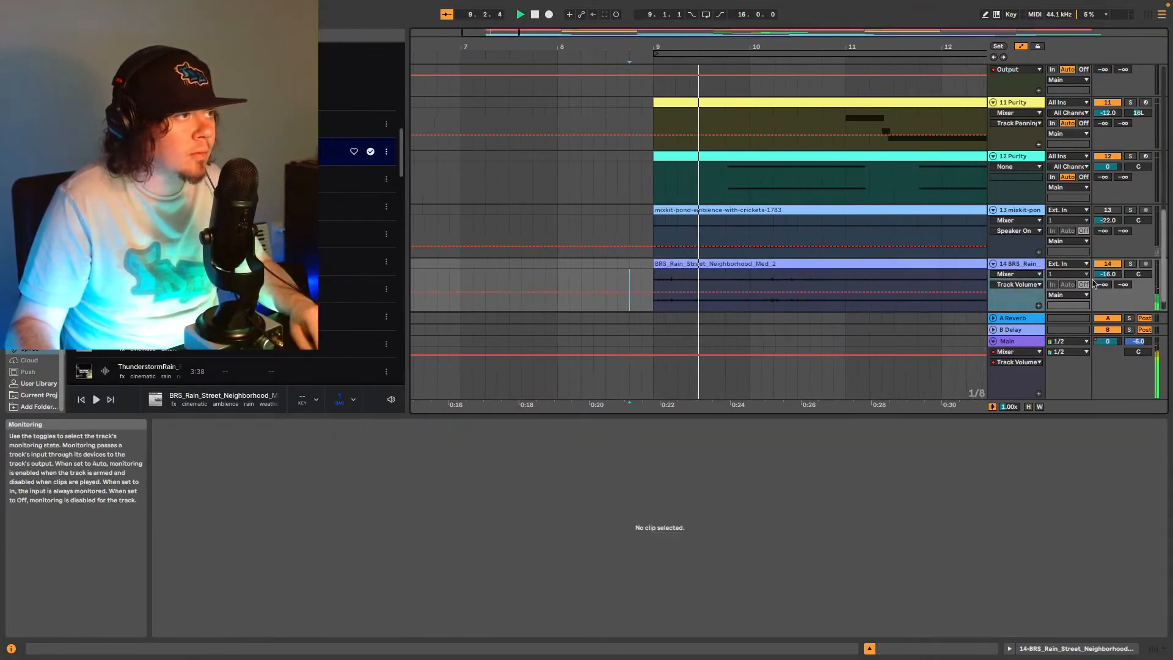
key("space")
Move the rain clip's start to 8.4.1, give it a fade-in of about one beat, and play it with the song.
left_click_drag(744, 268, 718, 272)
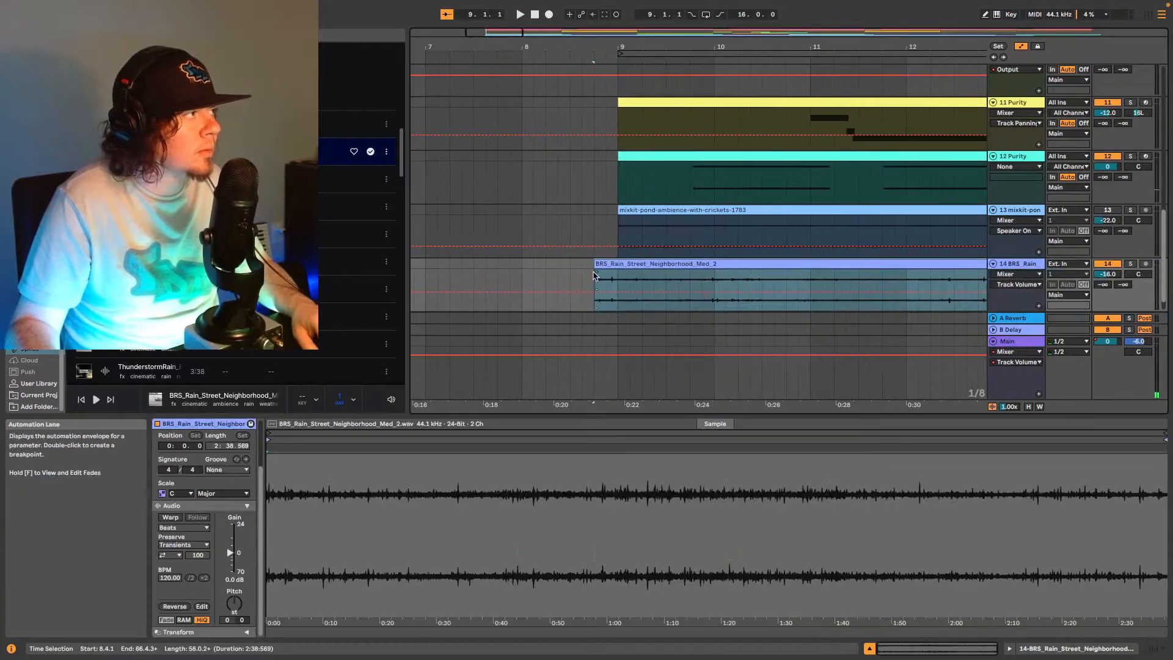
left_click(1020, 46)
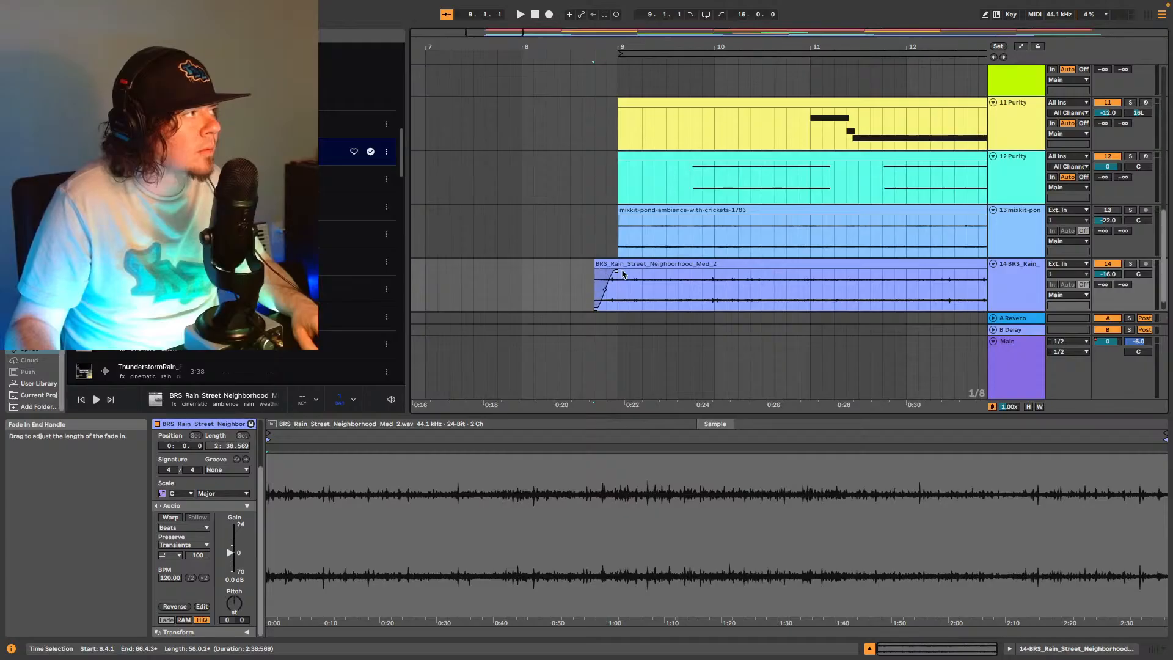
left_click(586, 281)
key("space")
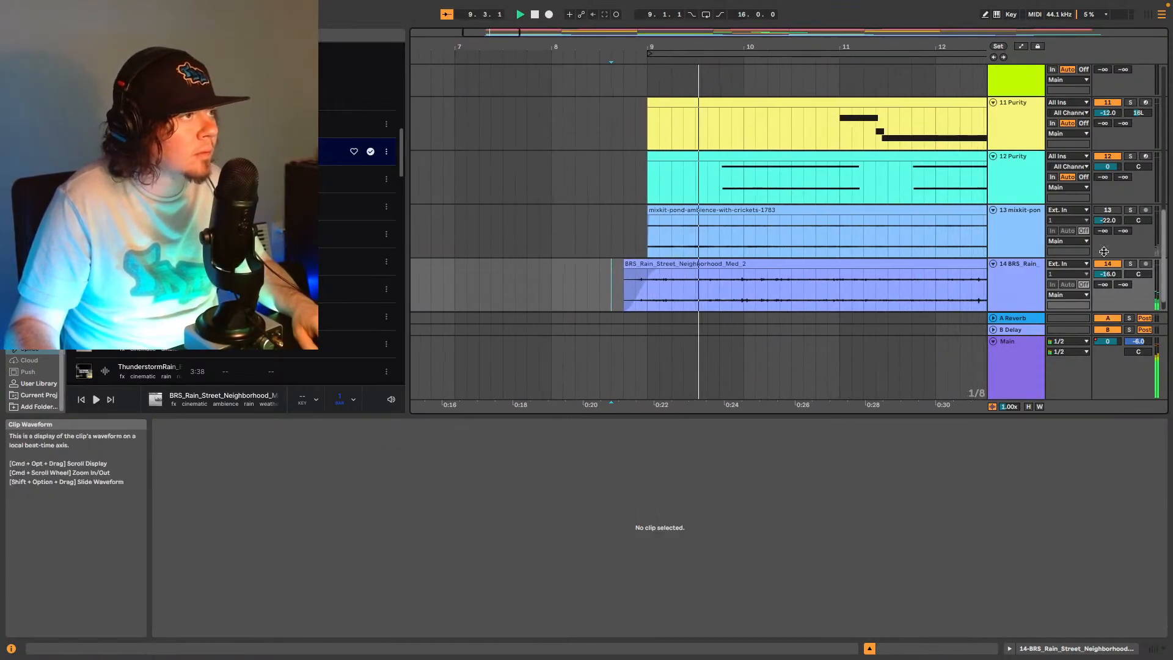
Lower the rain track's volume to -20 dB while listening to the song.
left_click(1108, 275)
type("-19")
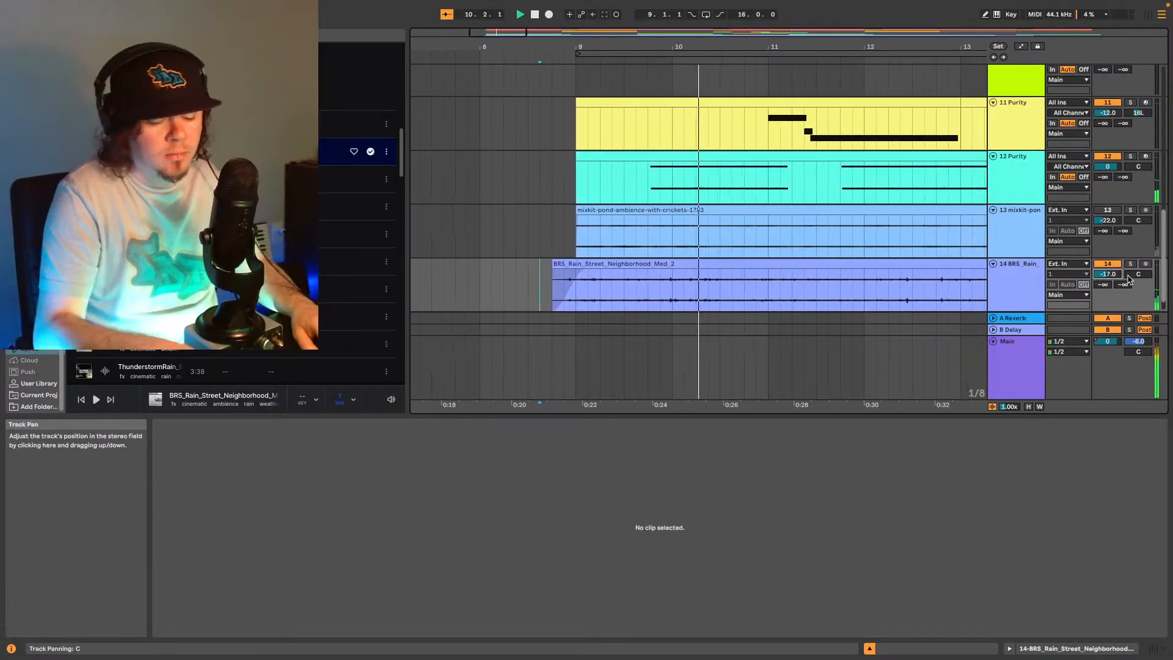
key("Return")
key("Down")
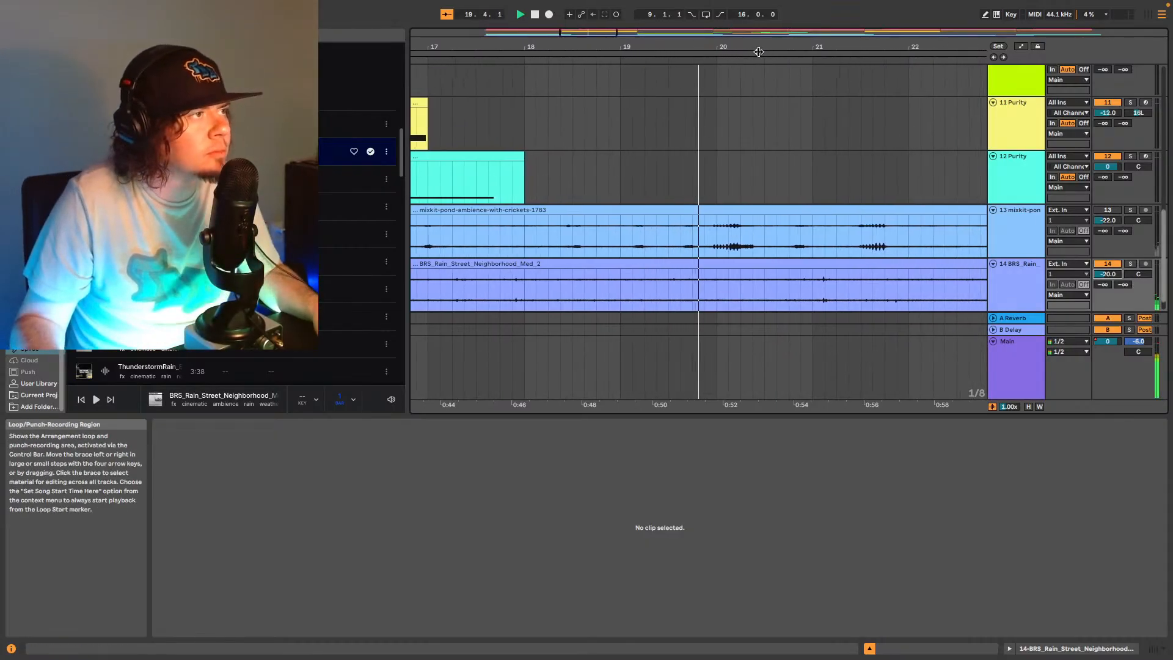
Switch the pond ambience track on and the rain track off, and play the song from 8.4.1.
double_click(868, 31)
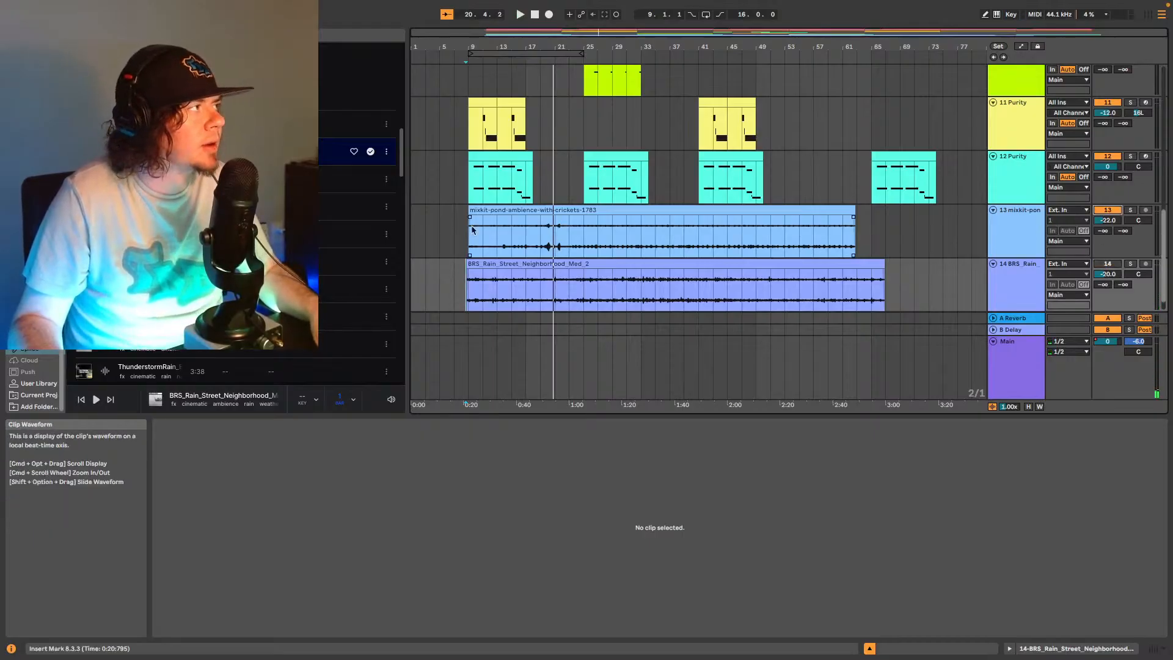
left_click(496, 221)
key("space")
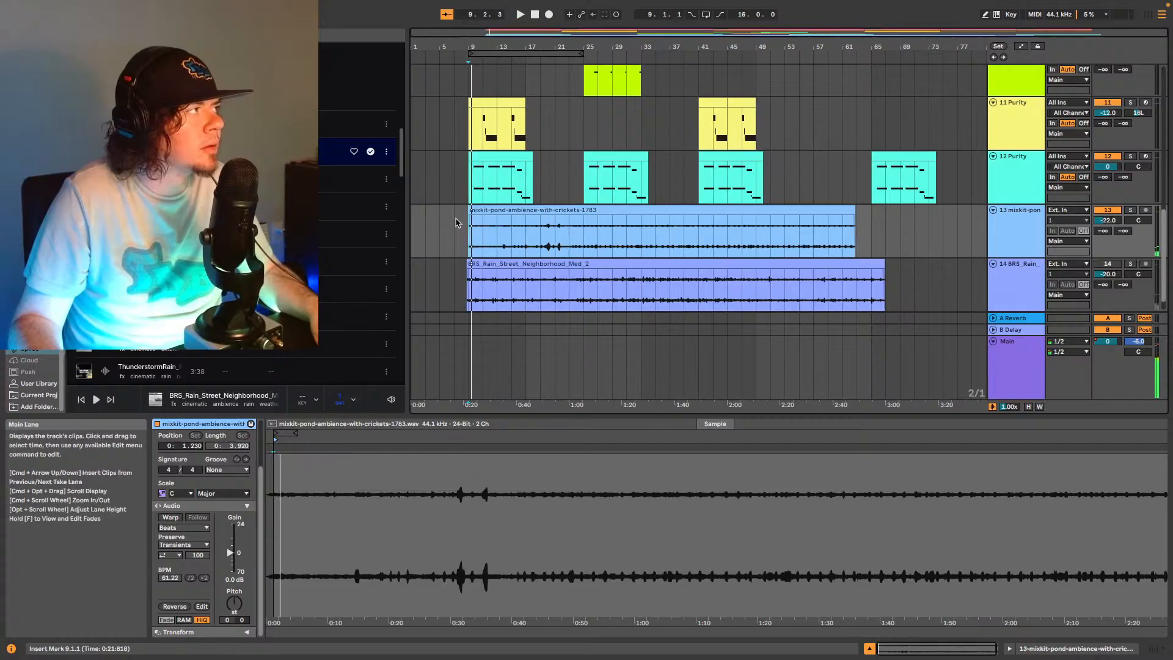
left_click(456, 224)
scroll(485, 187, "up", 4)
scroll(483, 223, "down", 4)
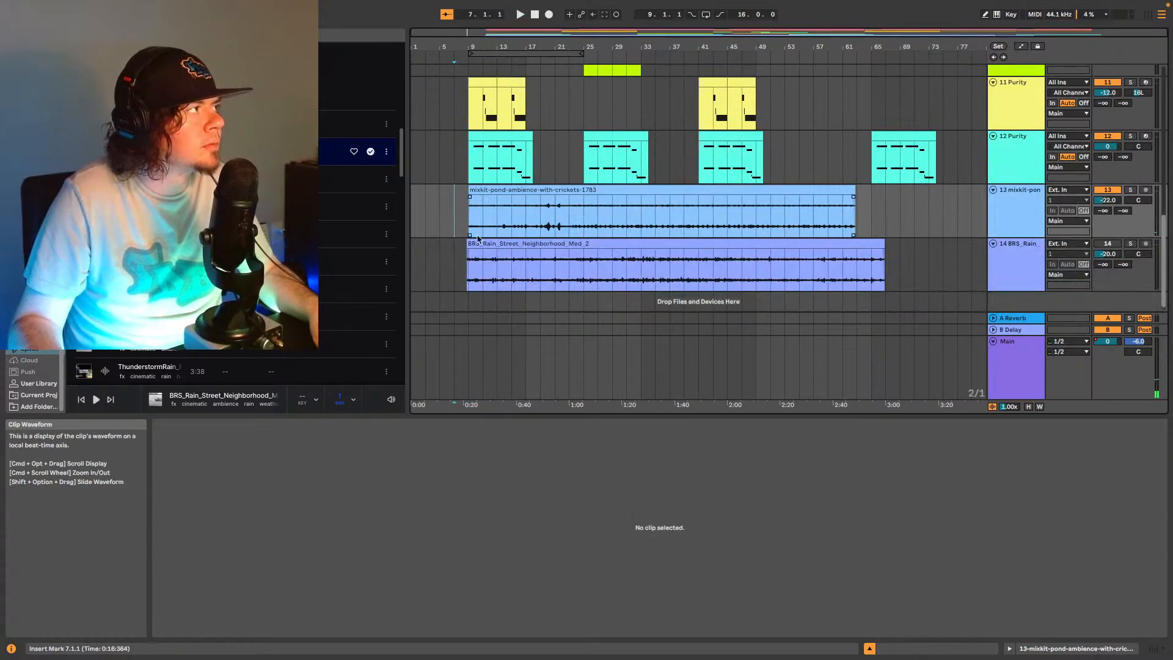
left_click(480, 243)
key("space")
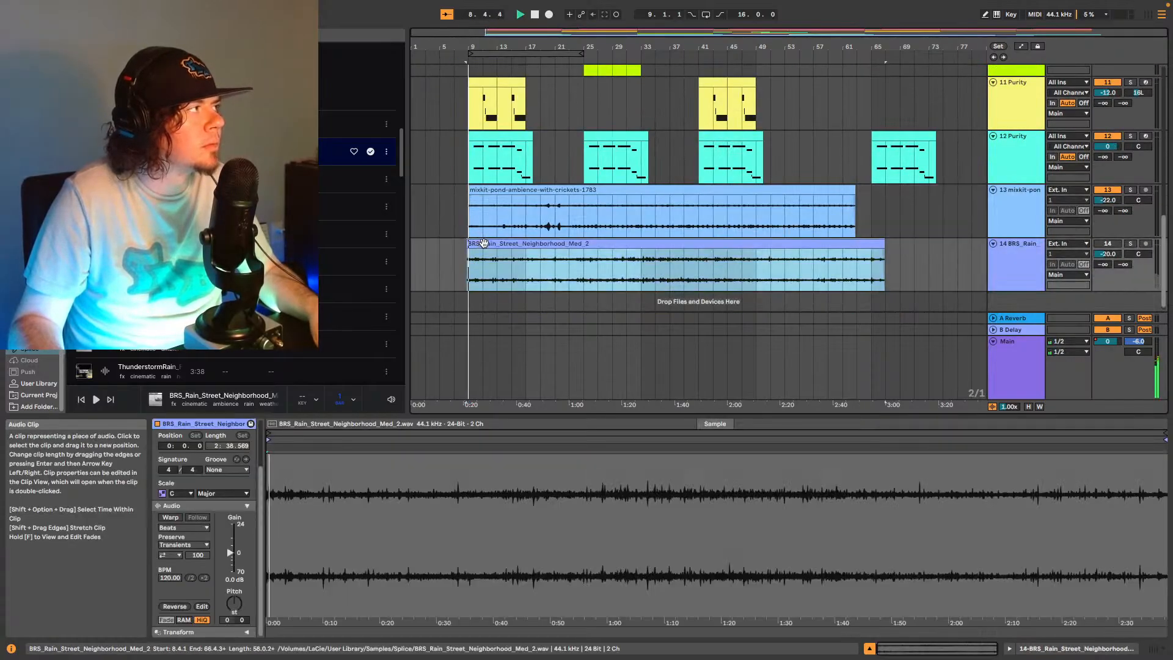
Lower the pond ambience track's volume to -24 dB while listening to the song from bar 9.
left_click(538, 188)
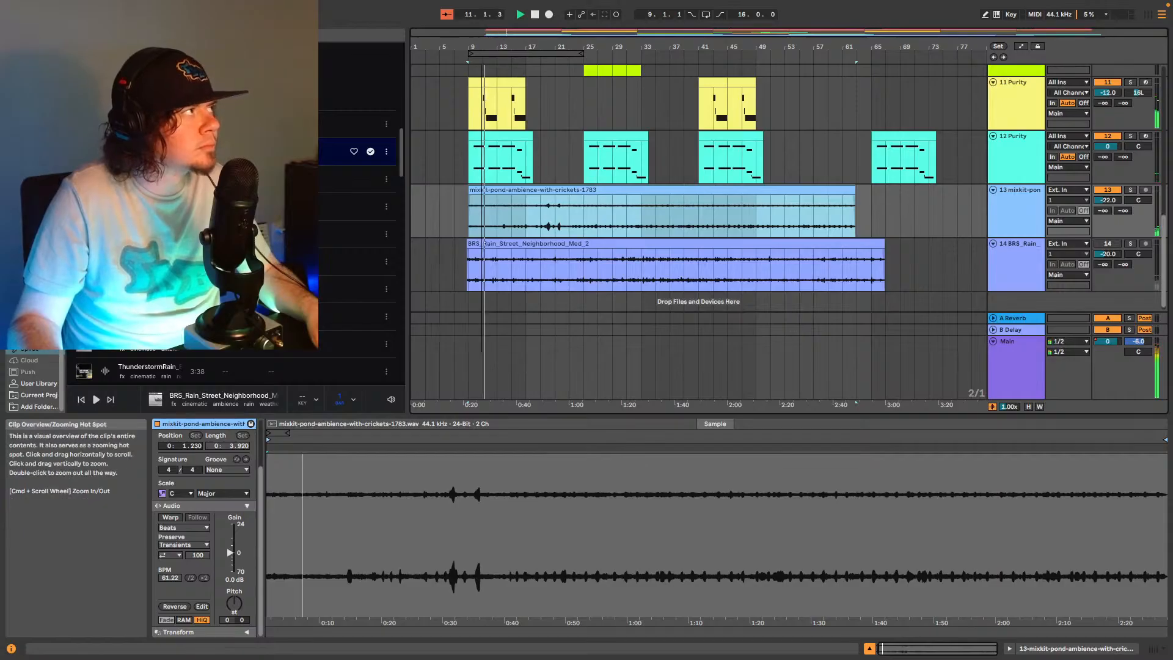
left_click_drag(499, 38, 482, 67)
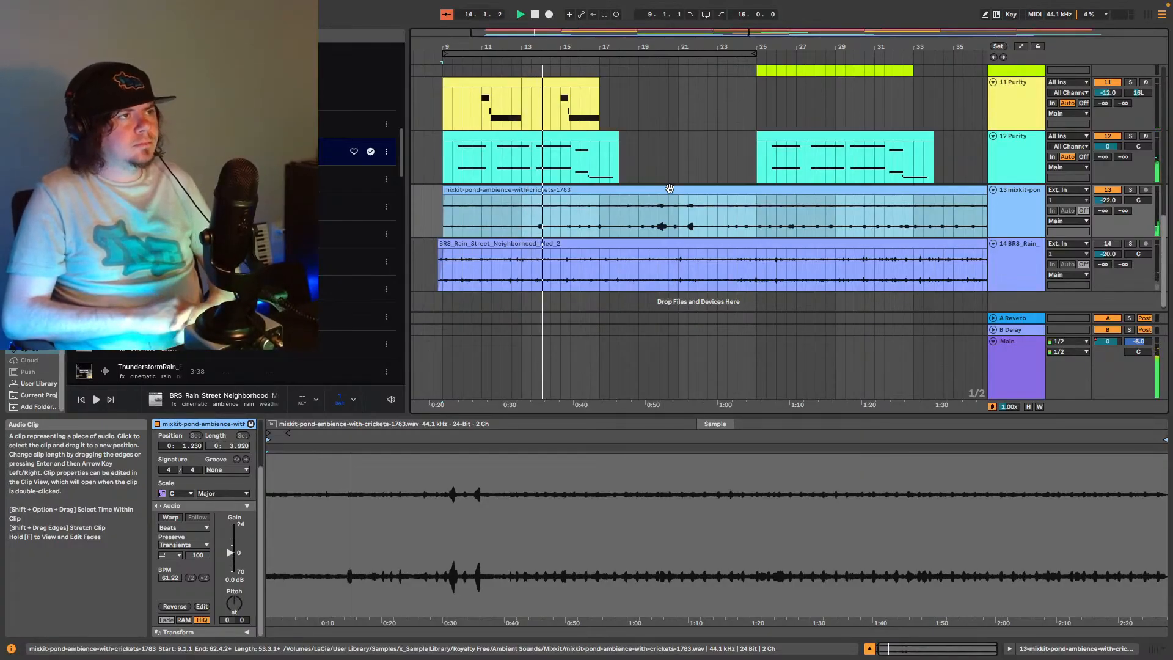
left_click(1111, 201)
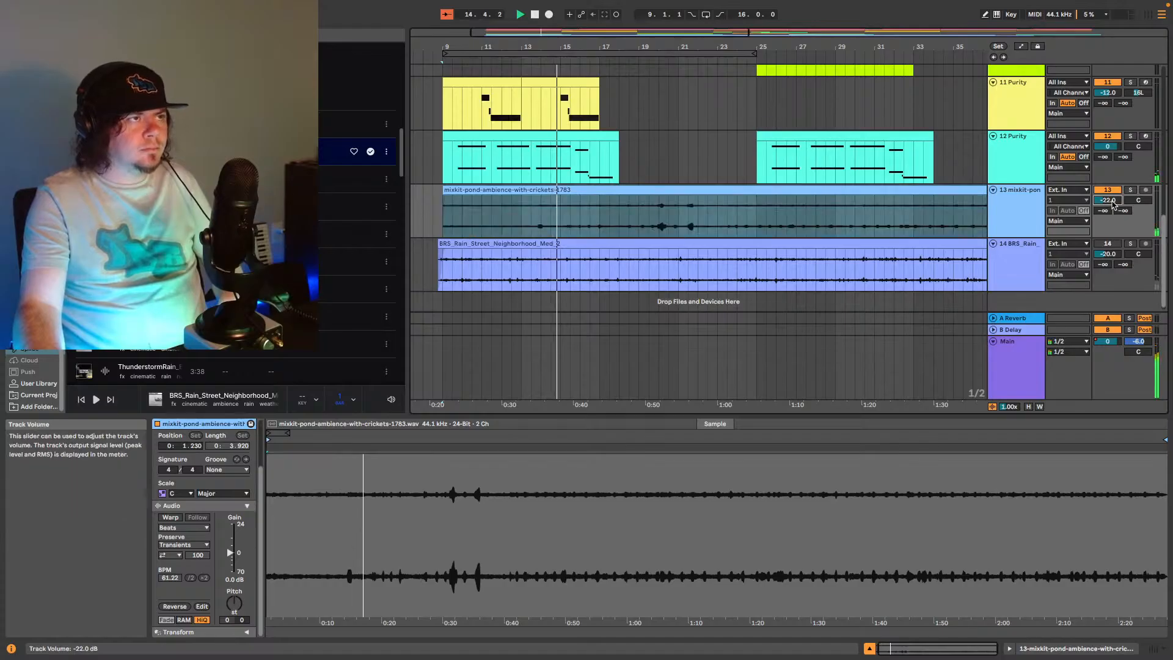
key("Down")
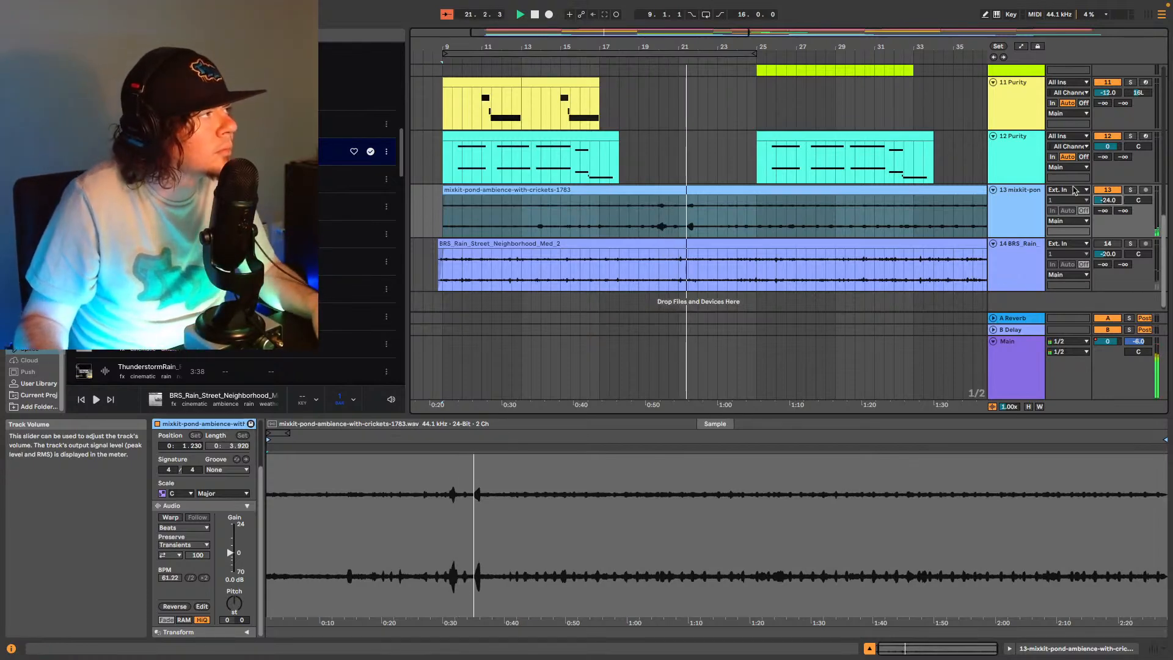
Copy the quiet pond ambience from 17.3.1 to 19.1.1 over the loud chirps at 19.4.1 and play the edited passage.
left_click(685, 216)
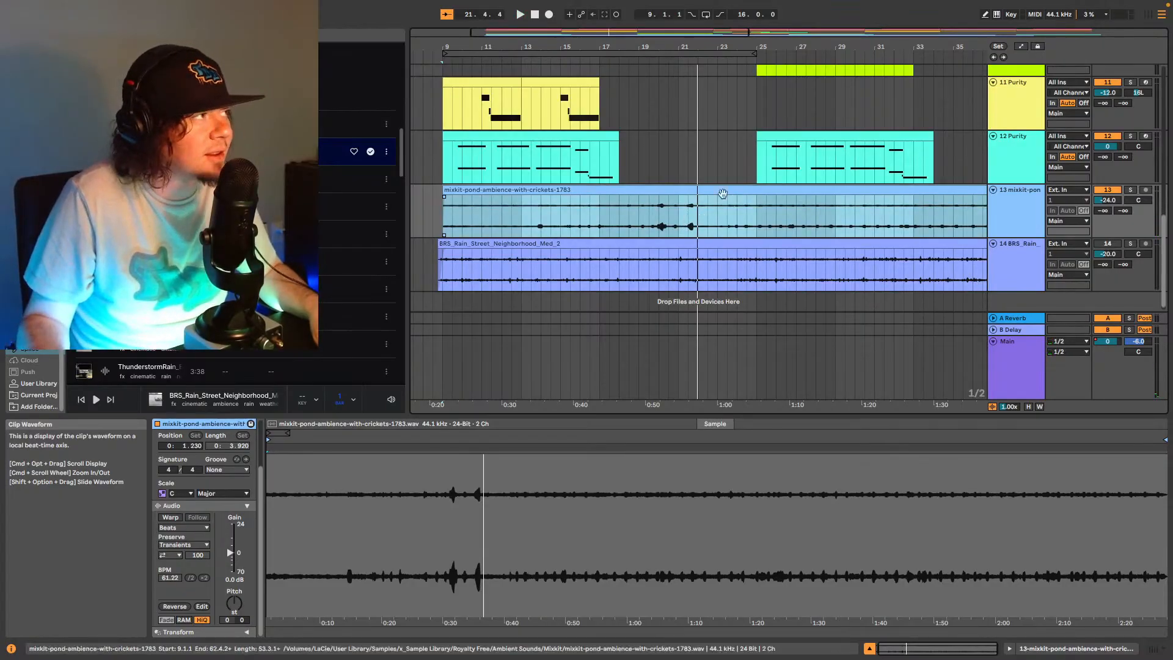
left_click_drag(634, 32, 634, 91)
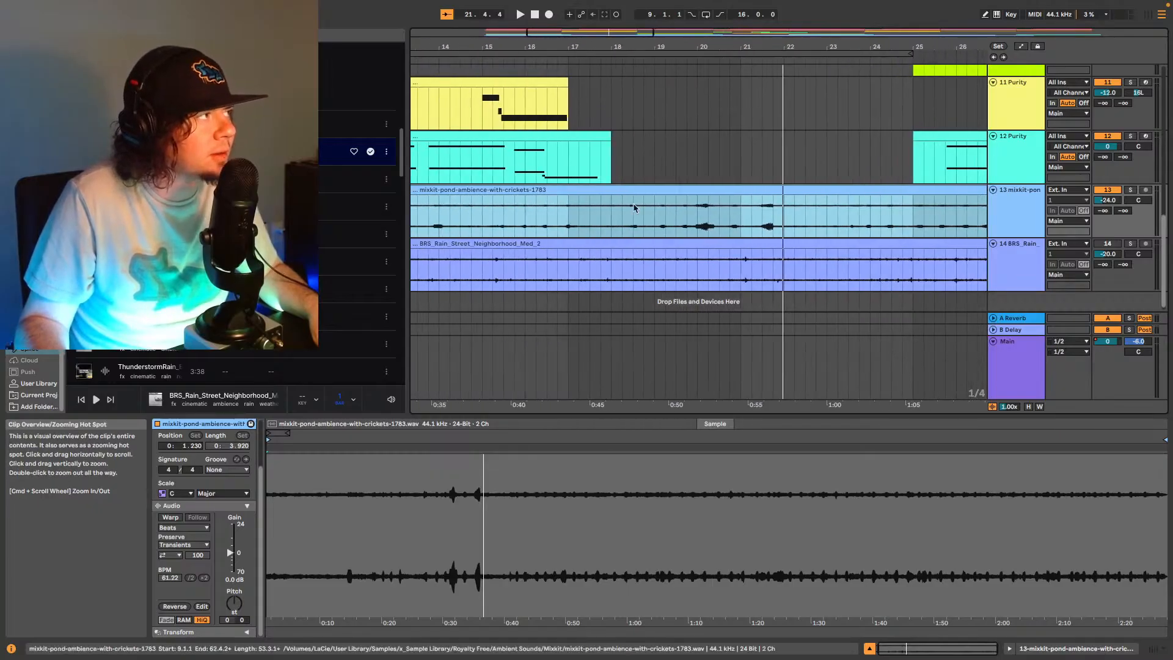
left_click_drag(592, 223, 655, 224)
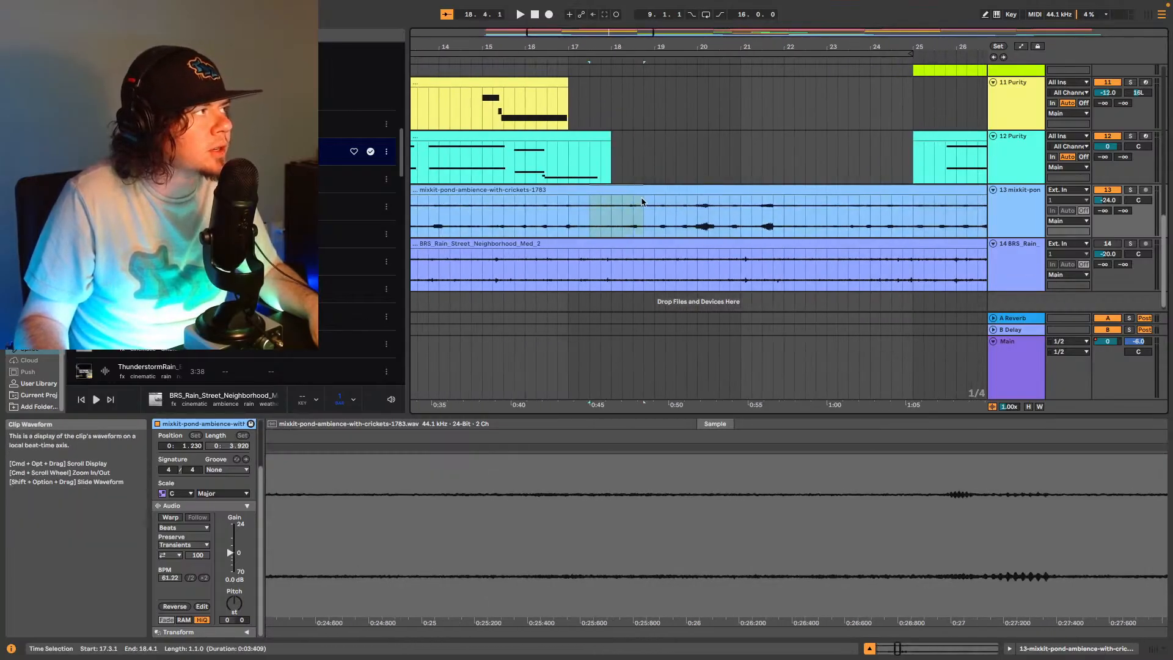
left_click(688, 210)
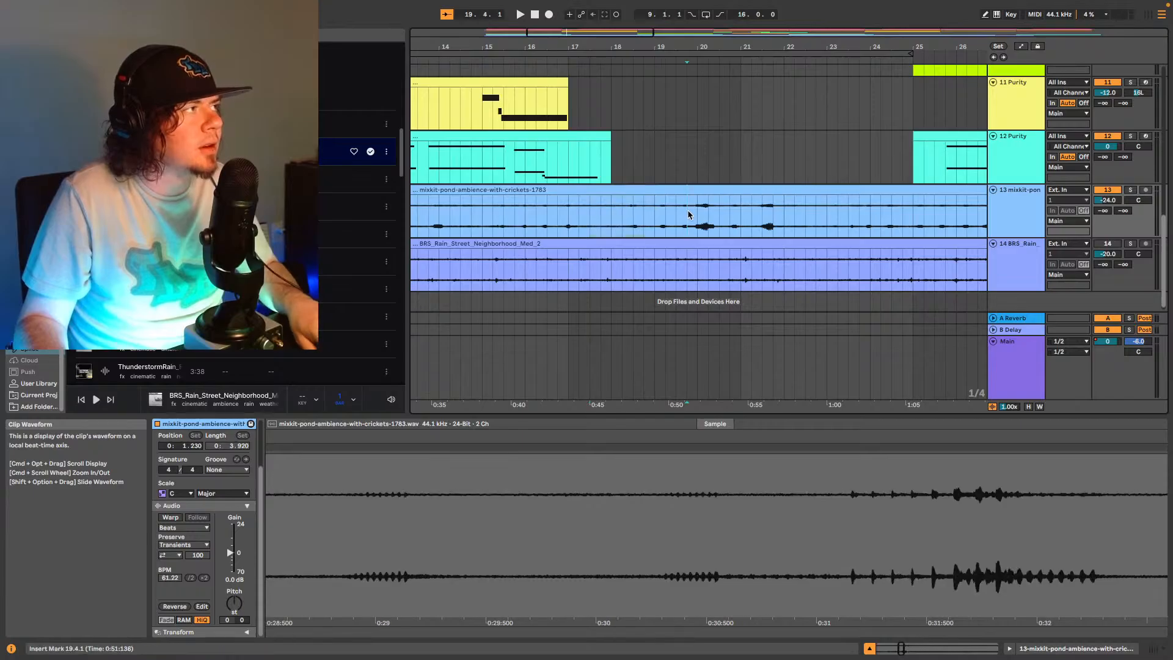
key("super+v")
left_click(665, 222)
key("space")
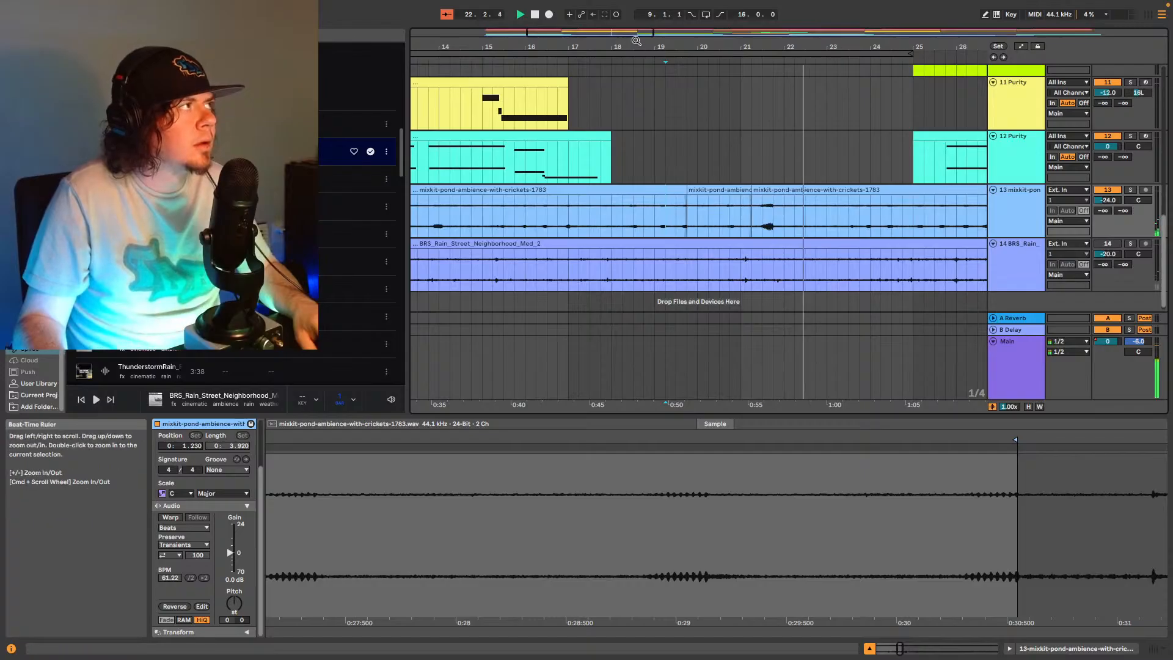
Lower the pond ambience track's volume to -25 dB as the song plays, looking over the other tracks.
left_click_drag(636, 33, 662, 20)
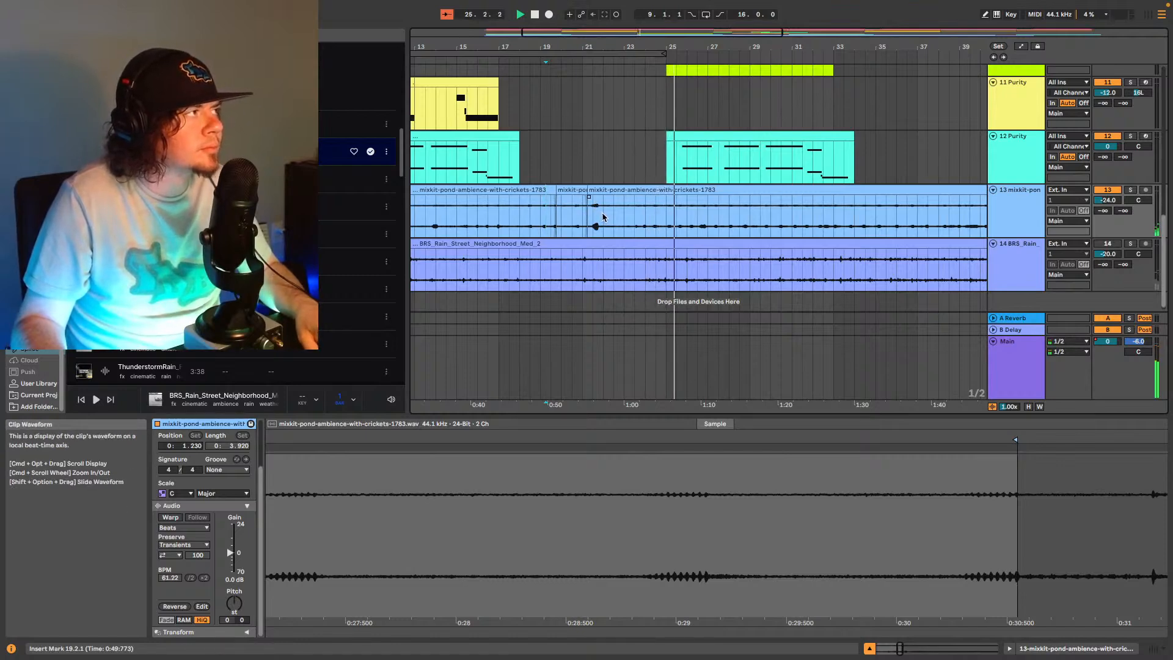
left_click_drag(1107, 200, 1108, 202)
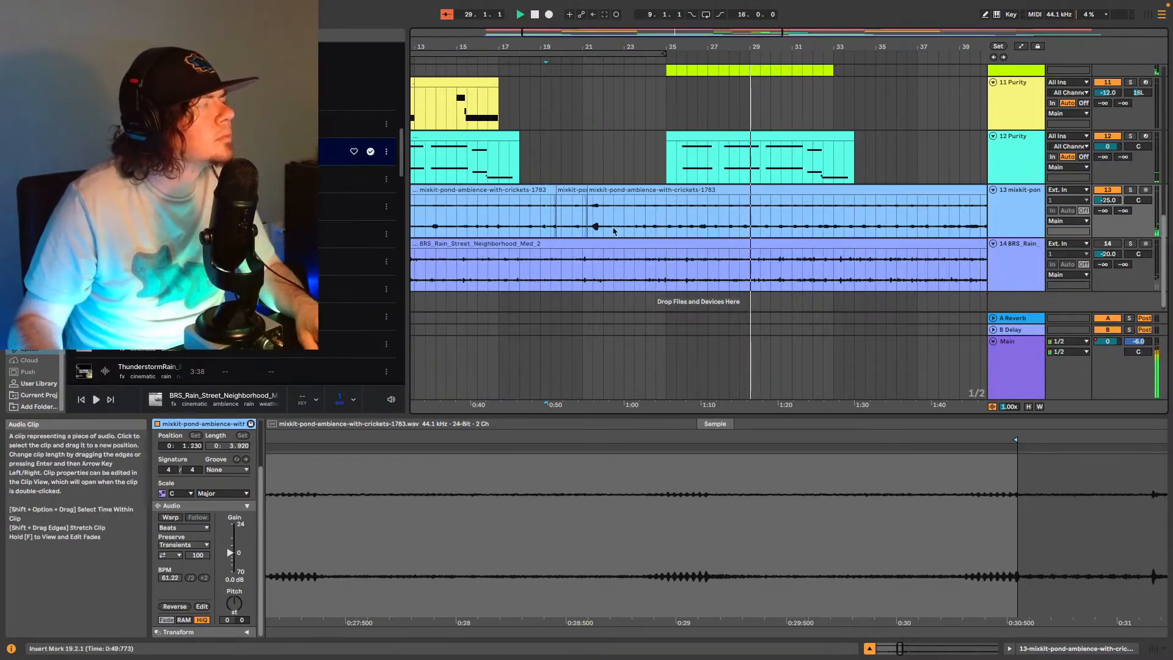
scroll(617, 187, "up", 6)
scroll(618, 186, "up", 4)
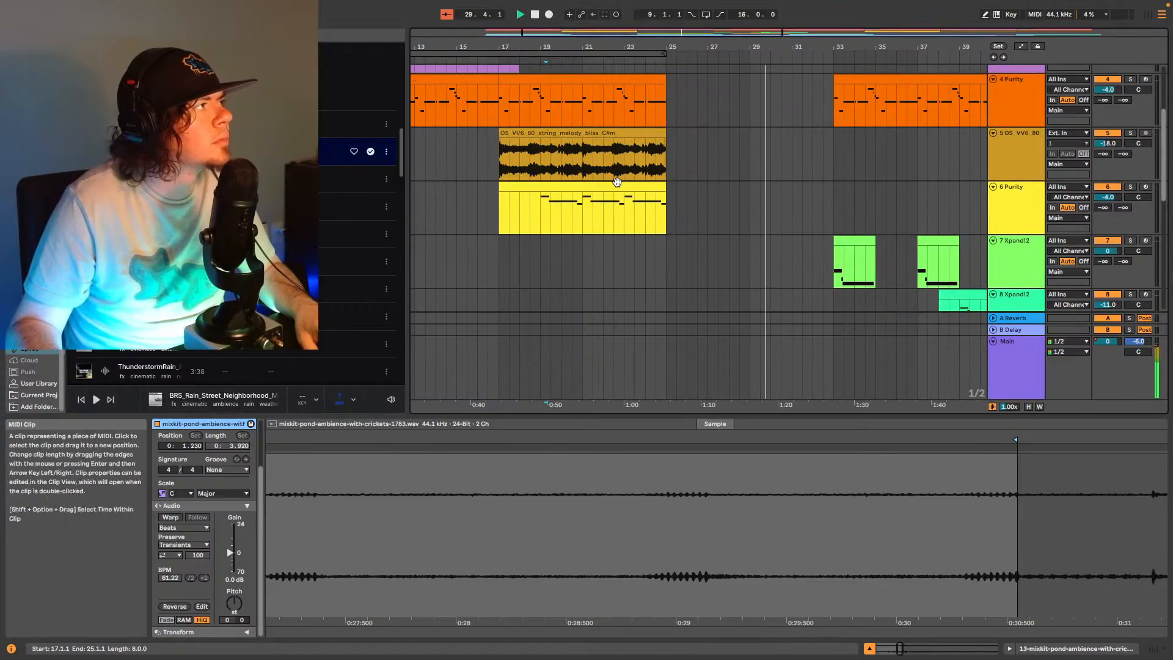
scroll(618, 186, "down", 4)
scroll(621, 221, "down", 5)
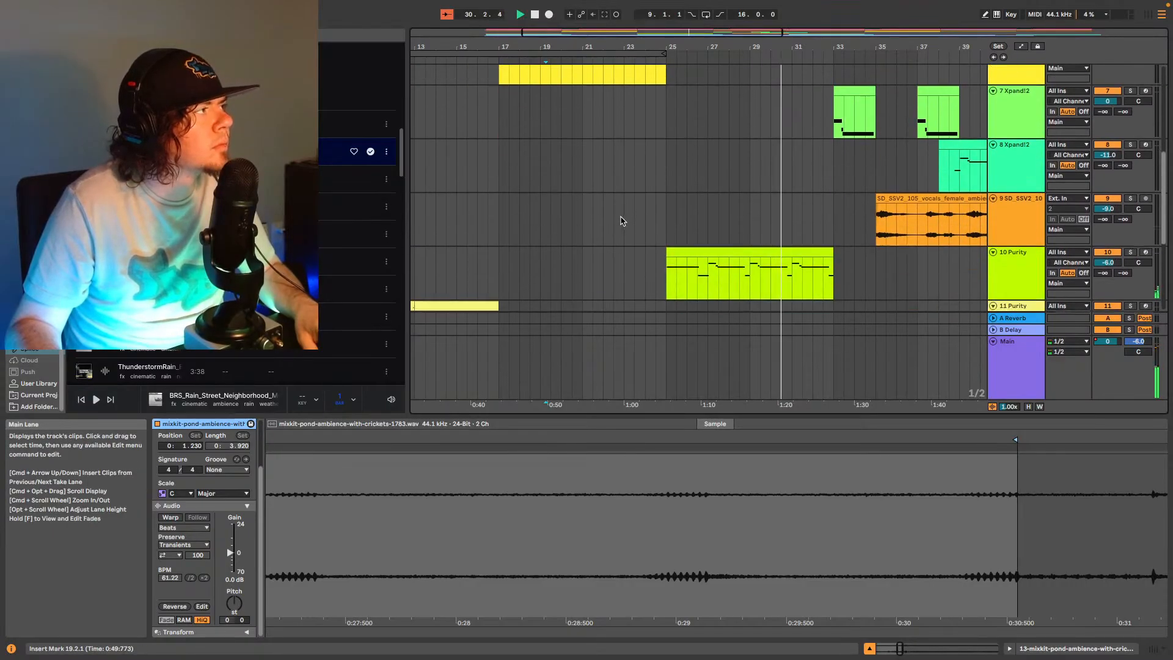
scroll(618, 223, "down", 4)
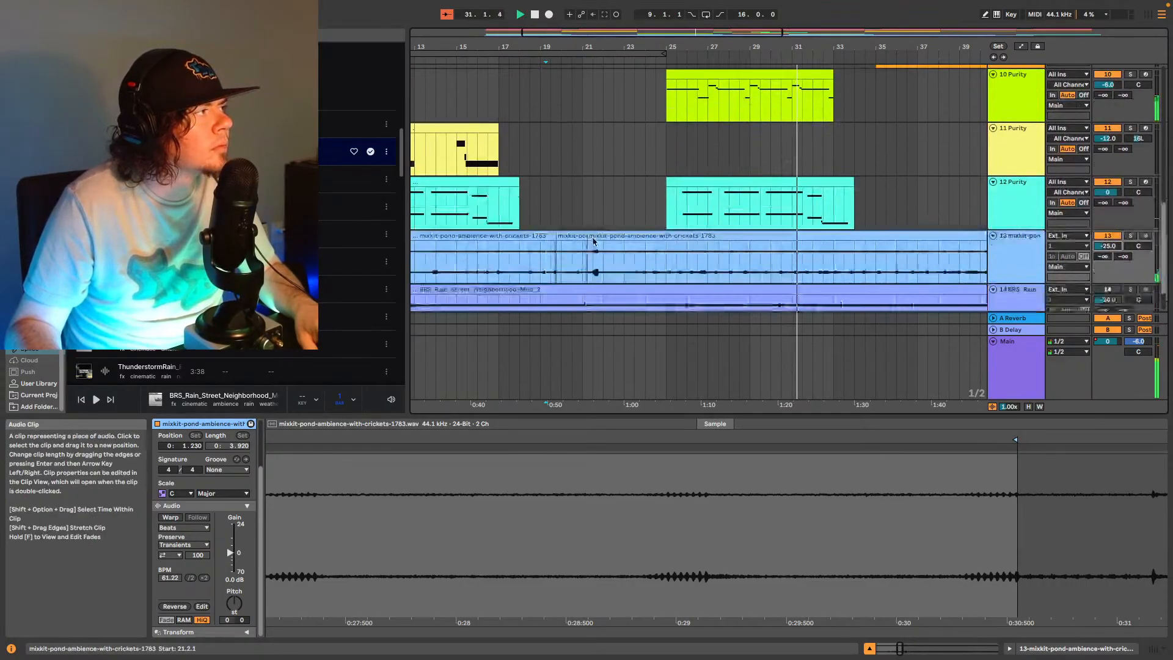
Extend the third pond clip's start back to 21.1.1 and copy its one-bar chirp section from there to 53.1.1.
left_click_drag(589, 221, 605, 225)
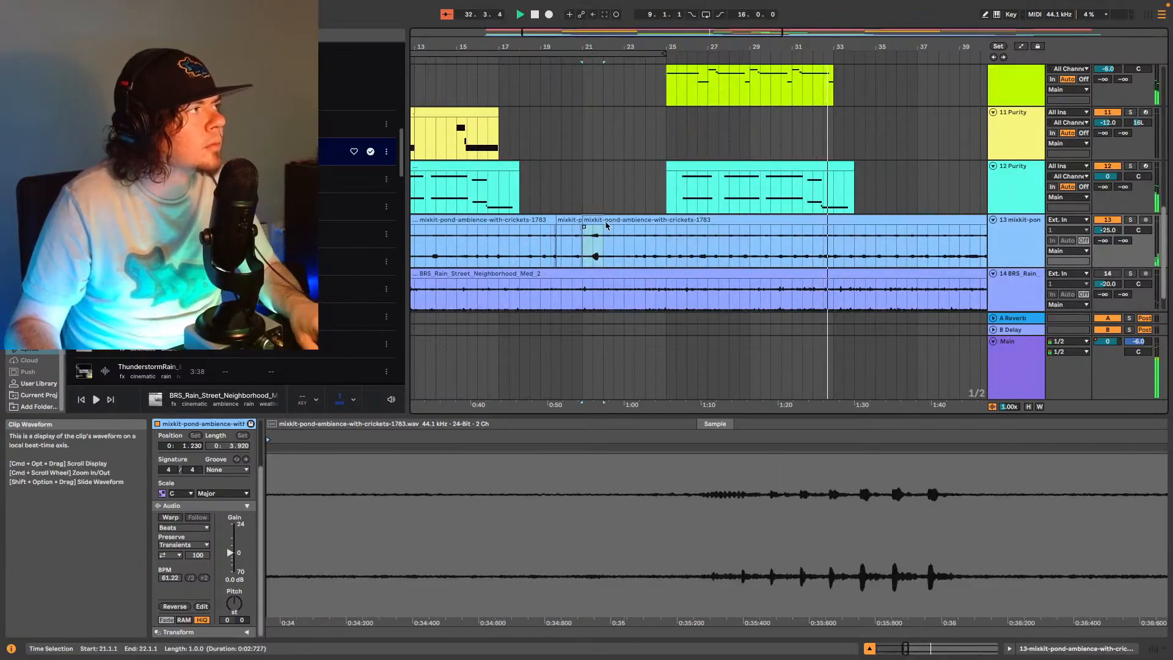
left_click_drag(704, 32, 915, 20)
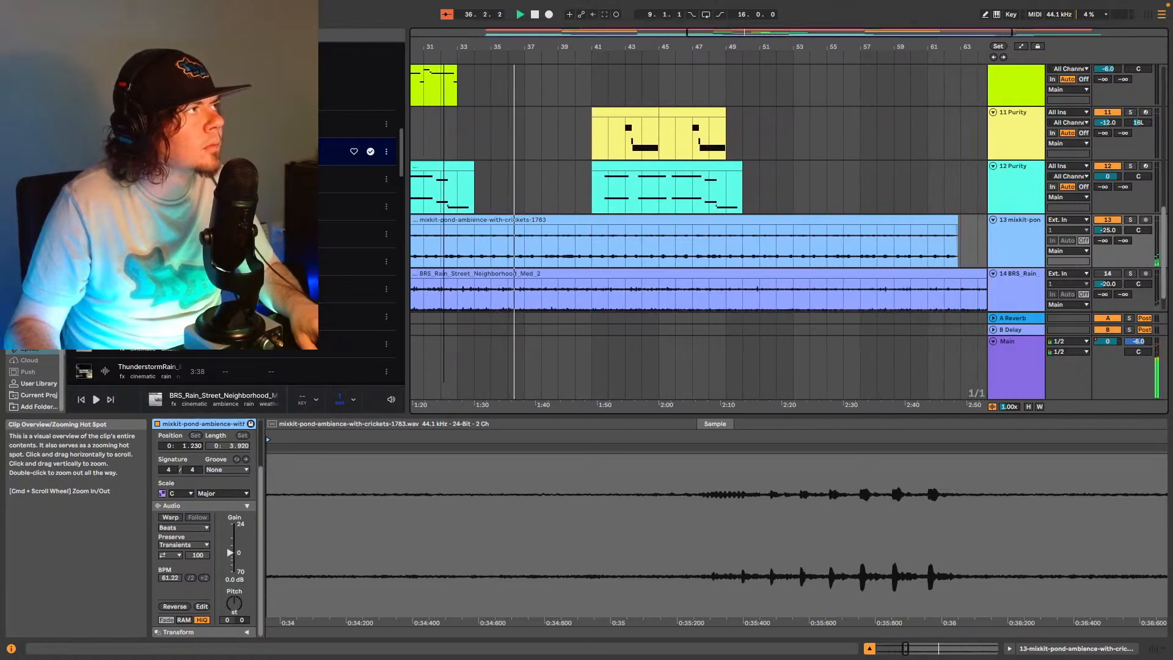
left_click(728, 58)
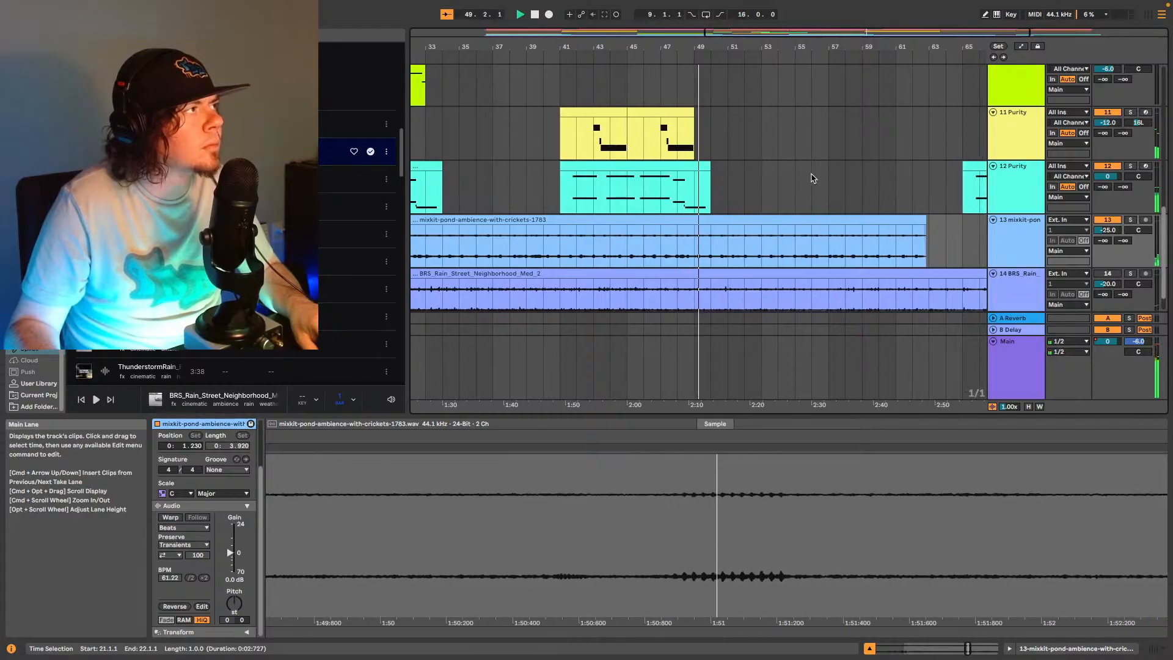
left_click(773, 257)
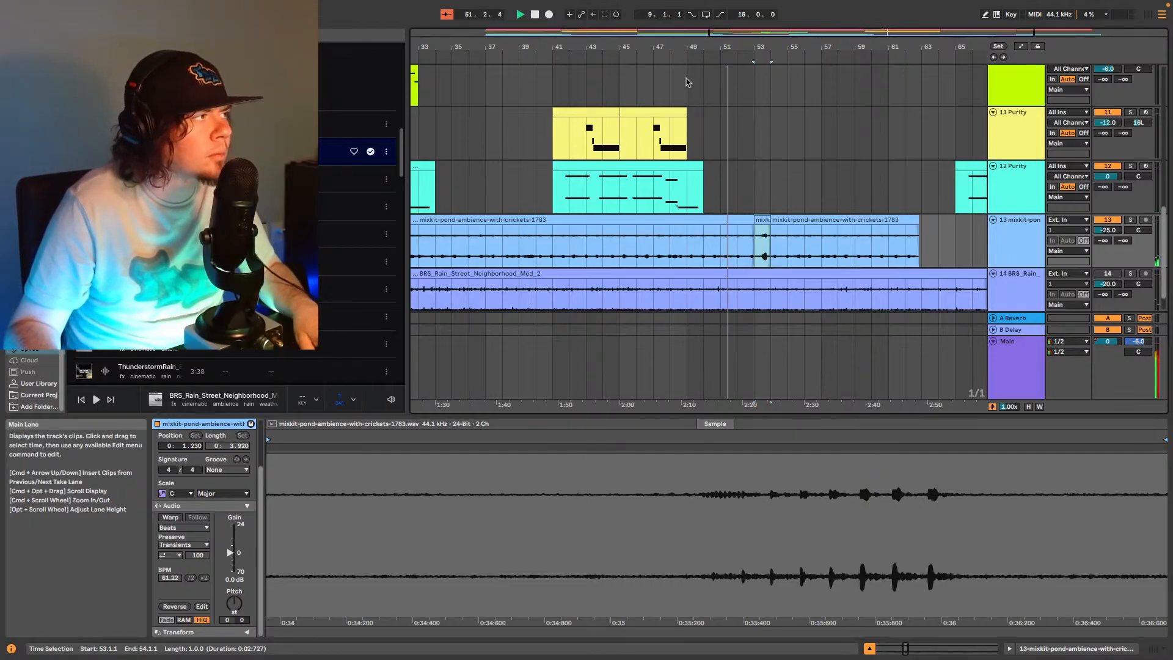
Copy about 20 bars of pond ambience starting at 23.1.1 and paste them at 62.1.1 to lengthen the background.
left_click_drag(686, 33, 685, 5)
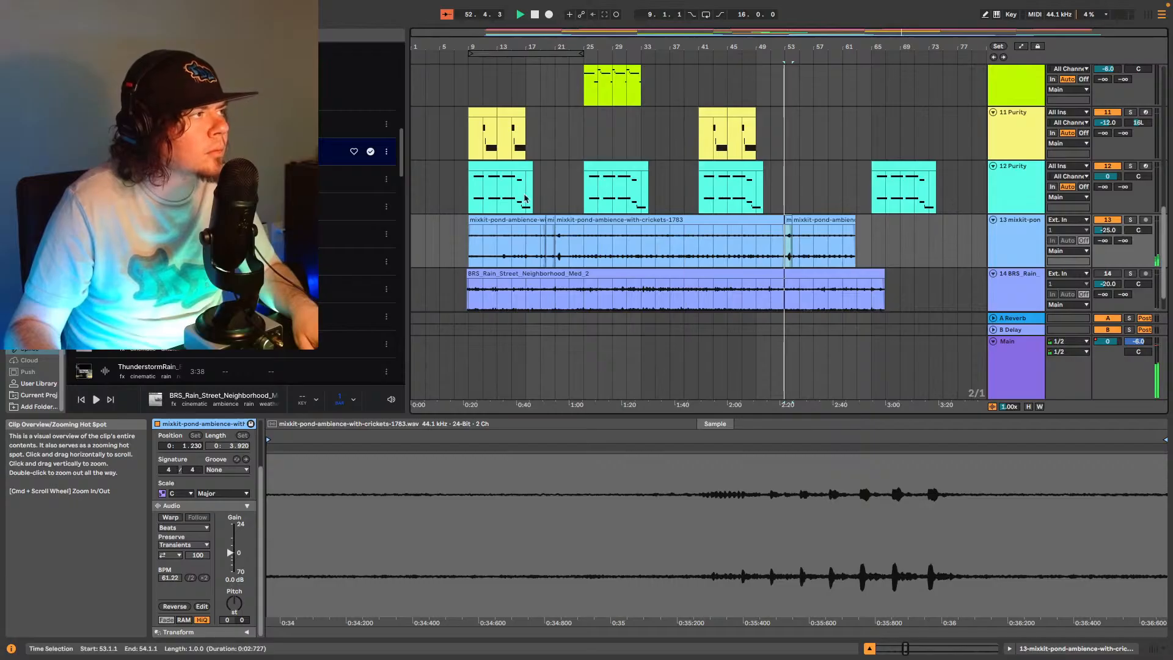
left_click_drag(570, 241, 717, 224)
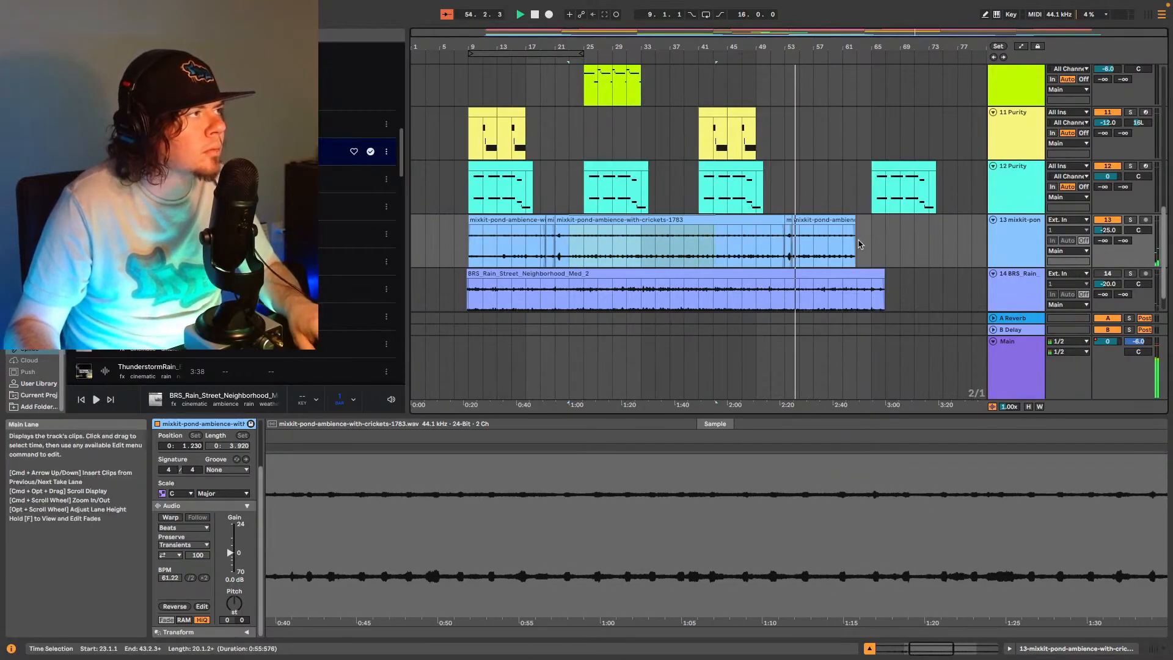
left_click_drag(815, 32, 969, 54)
left_click(700, 242)
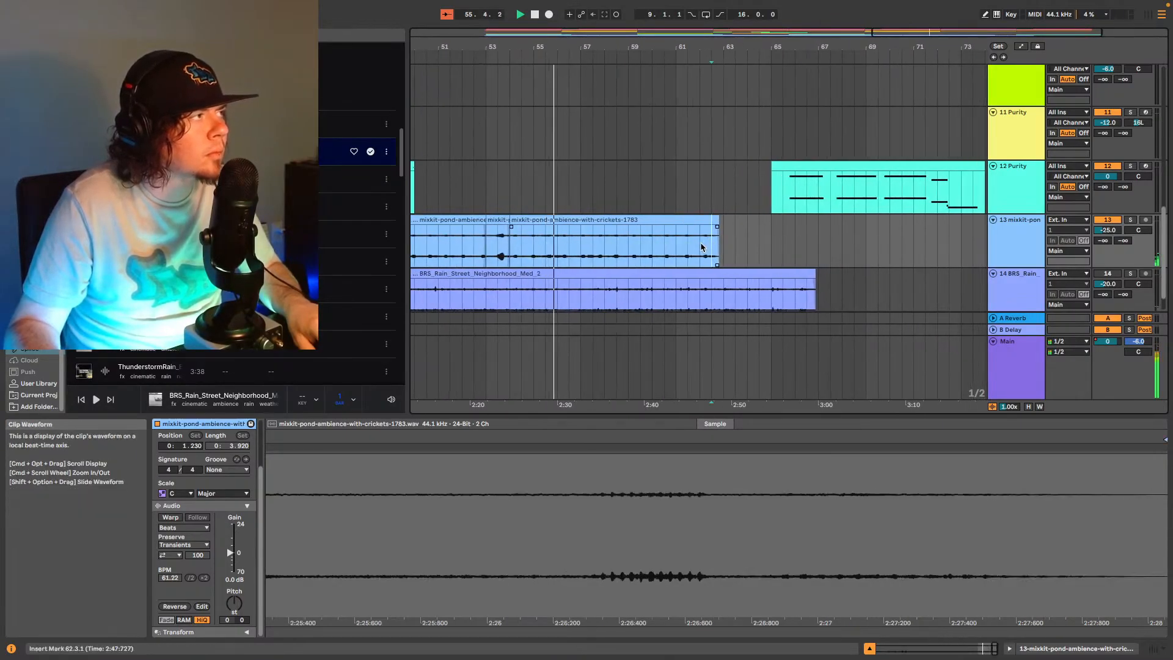
key("super+v")
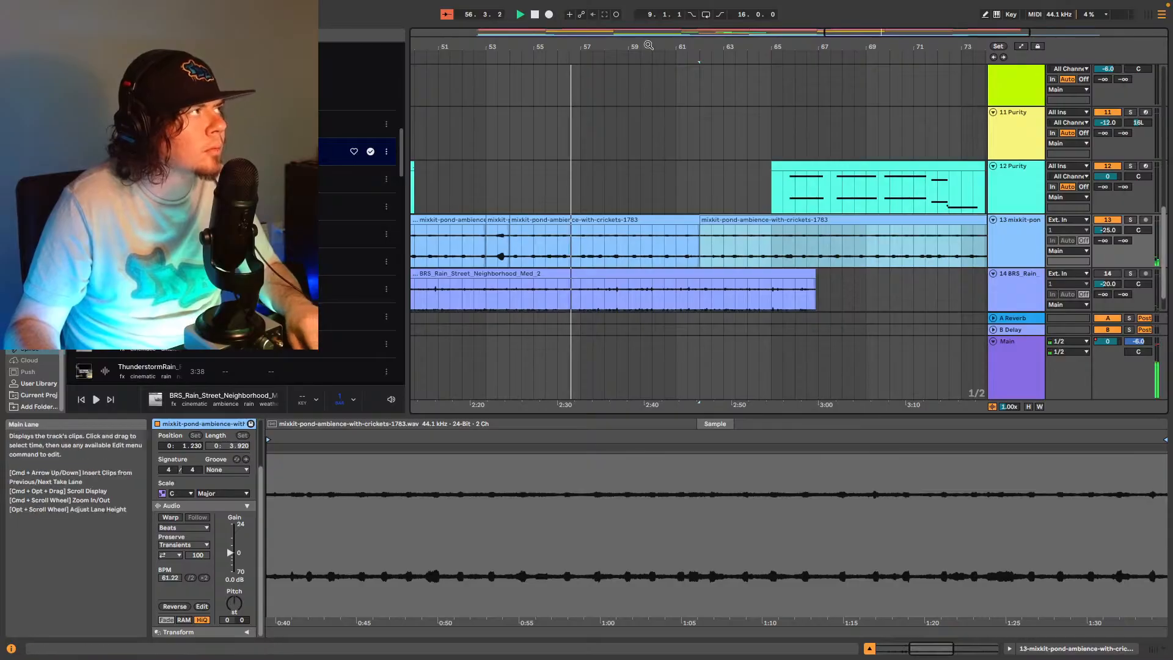
left_click_drag(757, 32, 792, 33)
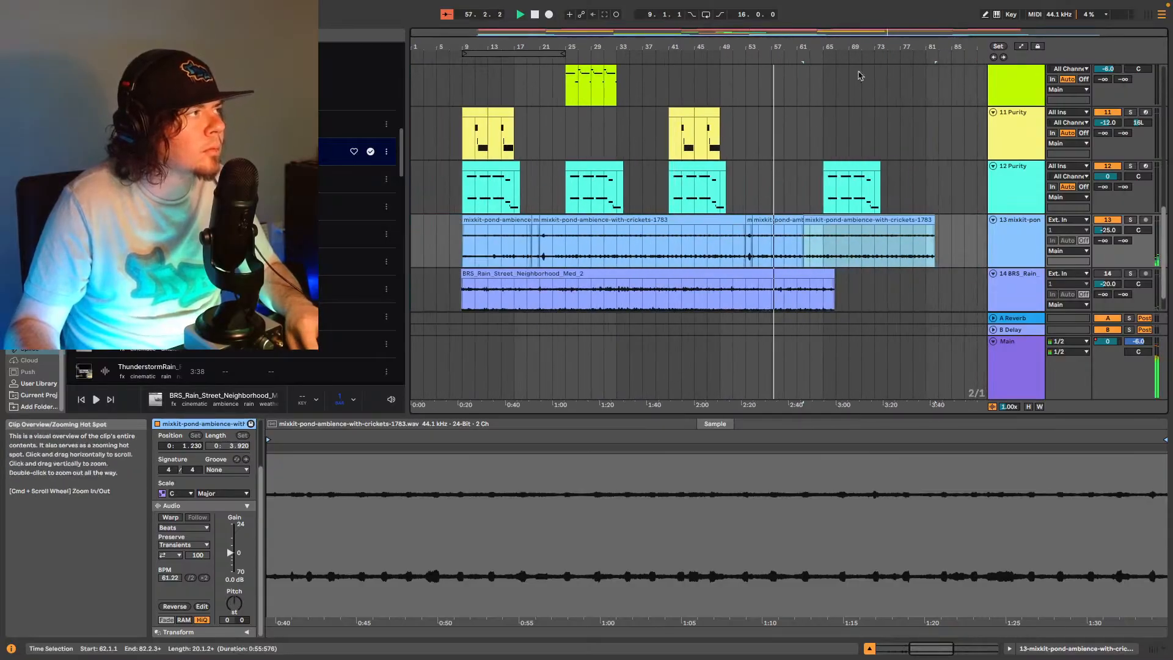
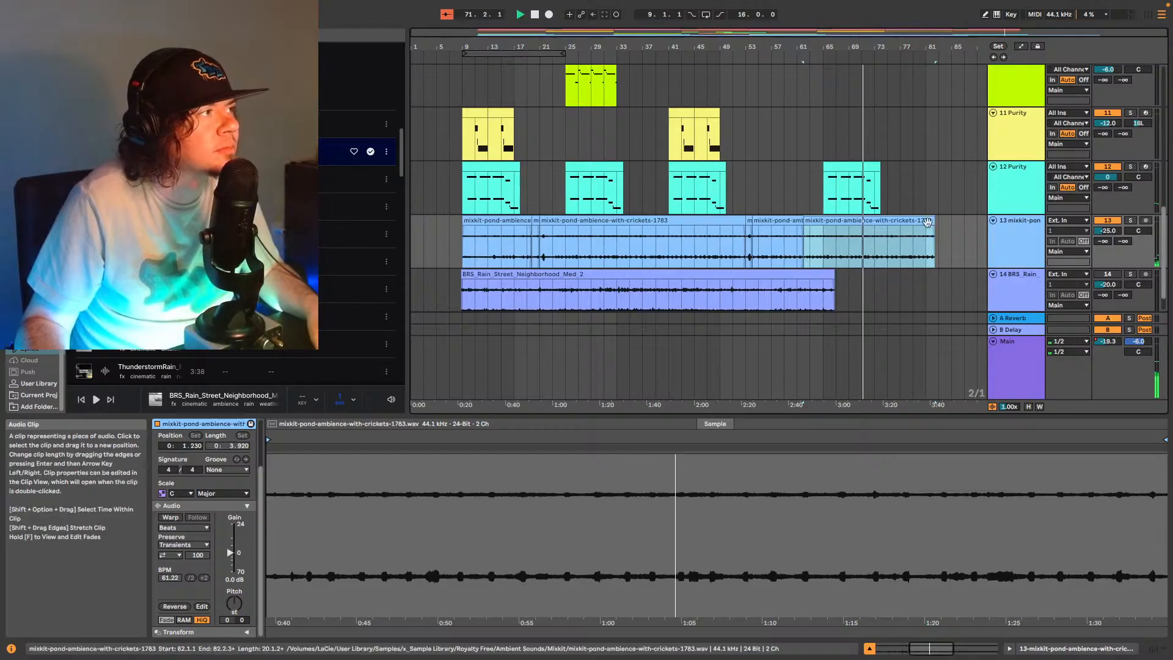
Trim the ends of the last pond ambience clip and the last clip on track 12 Purity to 73.1.1.
left_click_drag(929, 220, 874, 220)
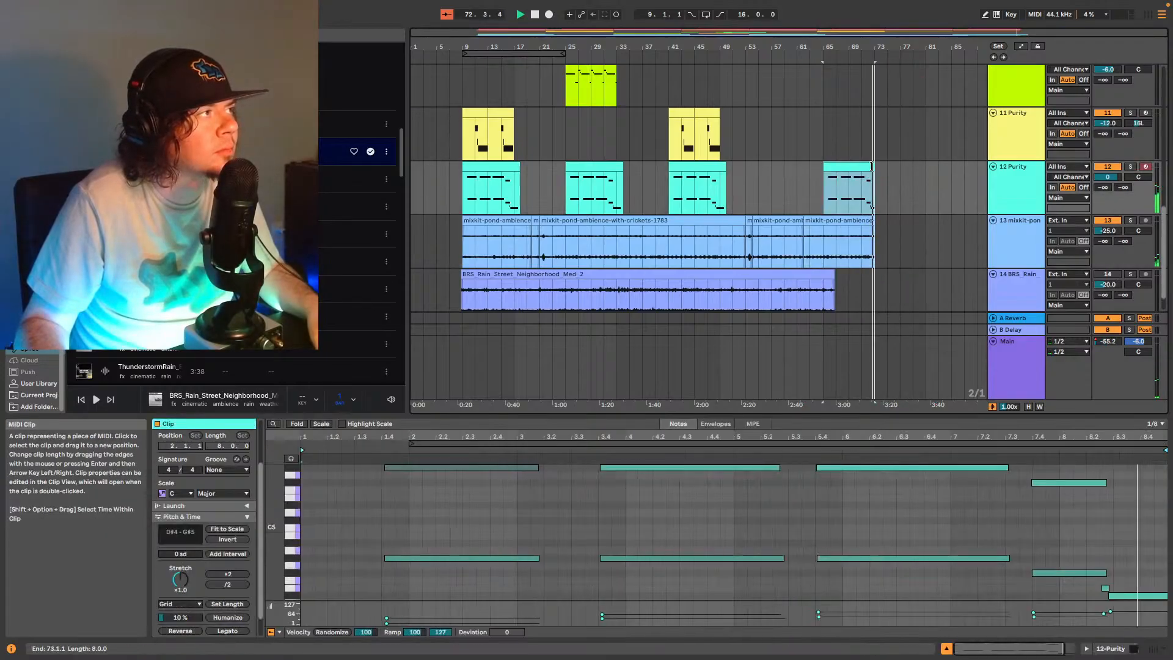
left_click(874, 171)
scroll(824, 160, "up", 4)
scroll(827, 157, "up", 5)
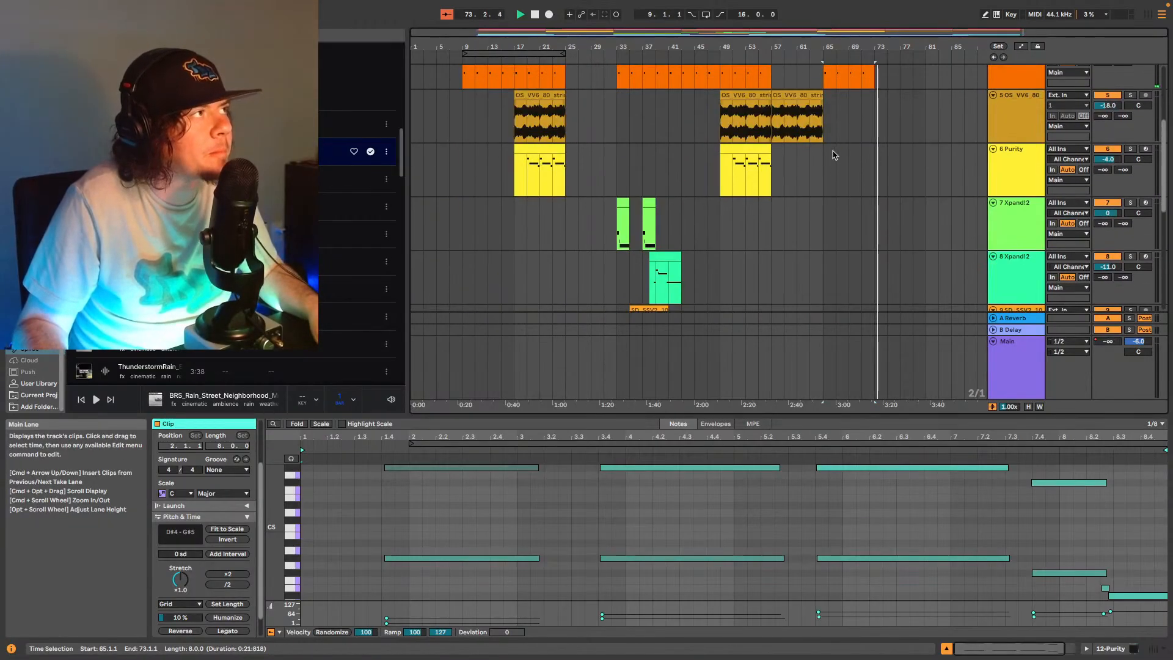
Delete the rain ambience track, number 14, from the arrangement.
scroll(842, 145, "down", 9)
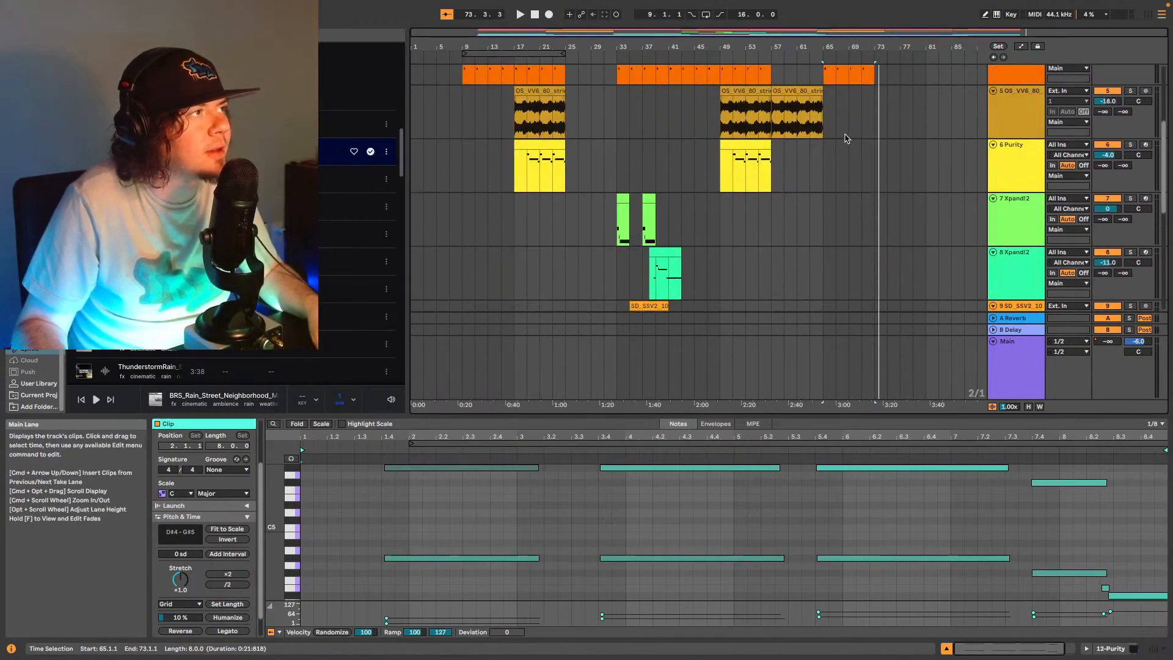
scroll(843, 144, "down", 2)
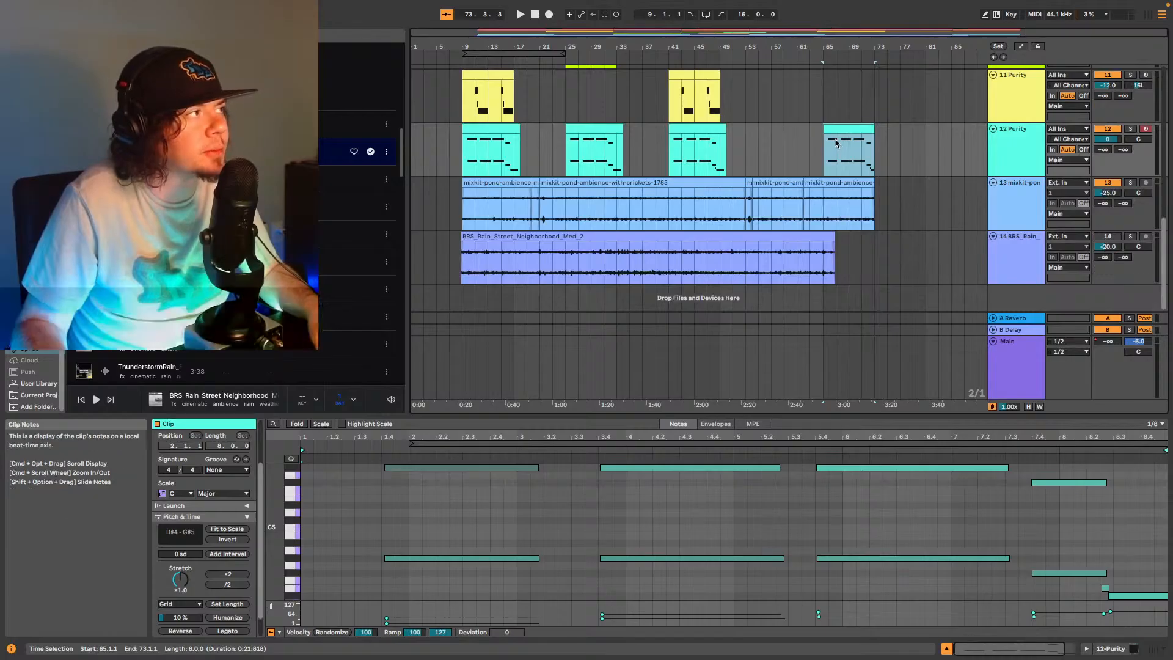
left_click(1016, 249)
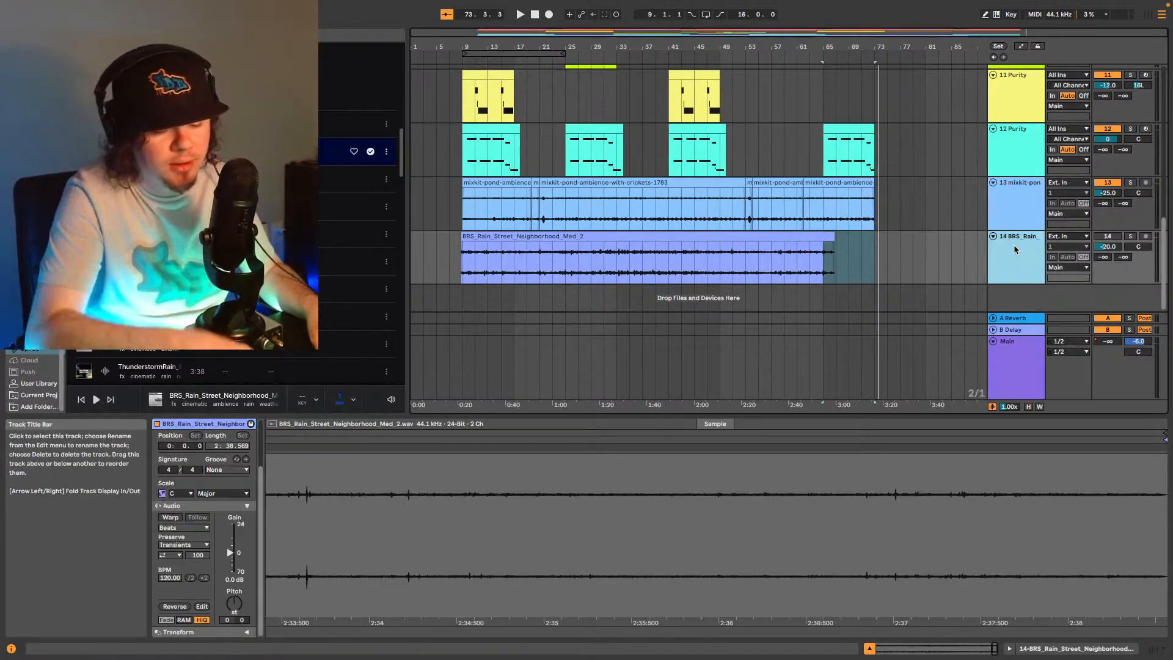
key("Delete")
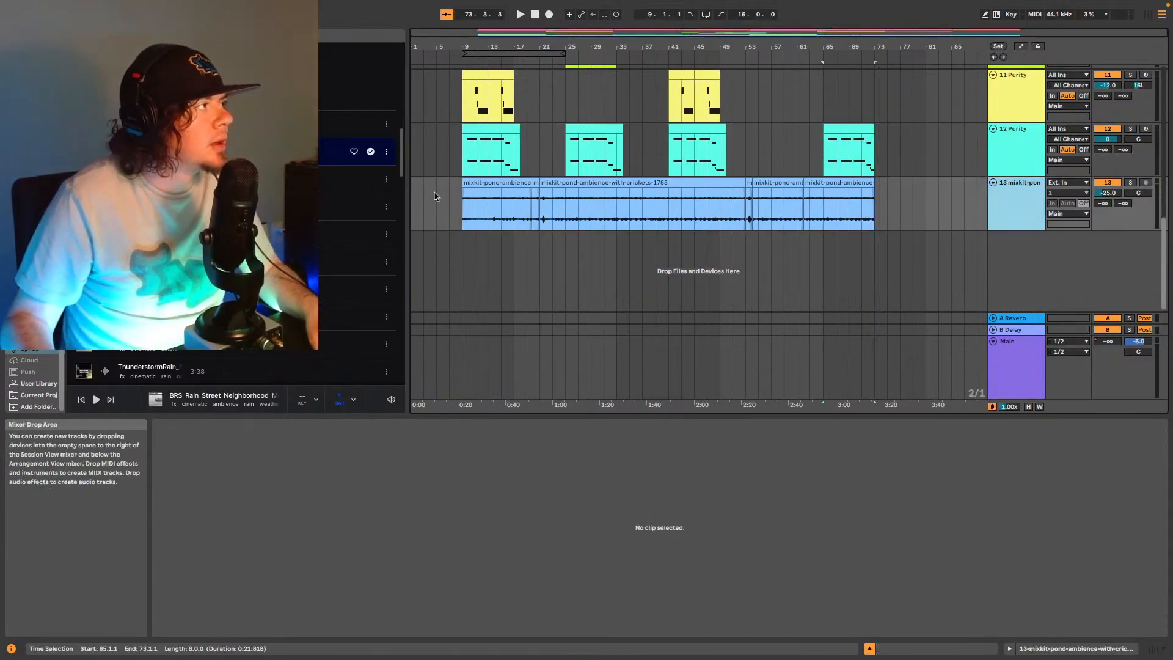
Try extending the first pond ambience clip's start back to about 8.3.1 and listen to the lead-in.
left_click(463, 183)
left_click_drag(463, 183, 433, 184)
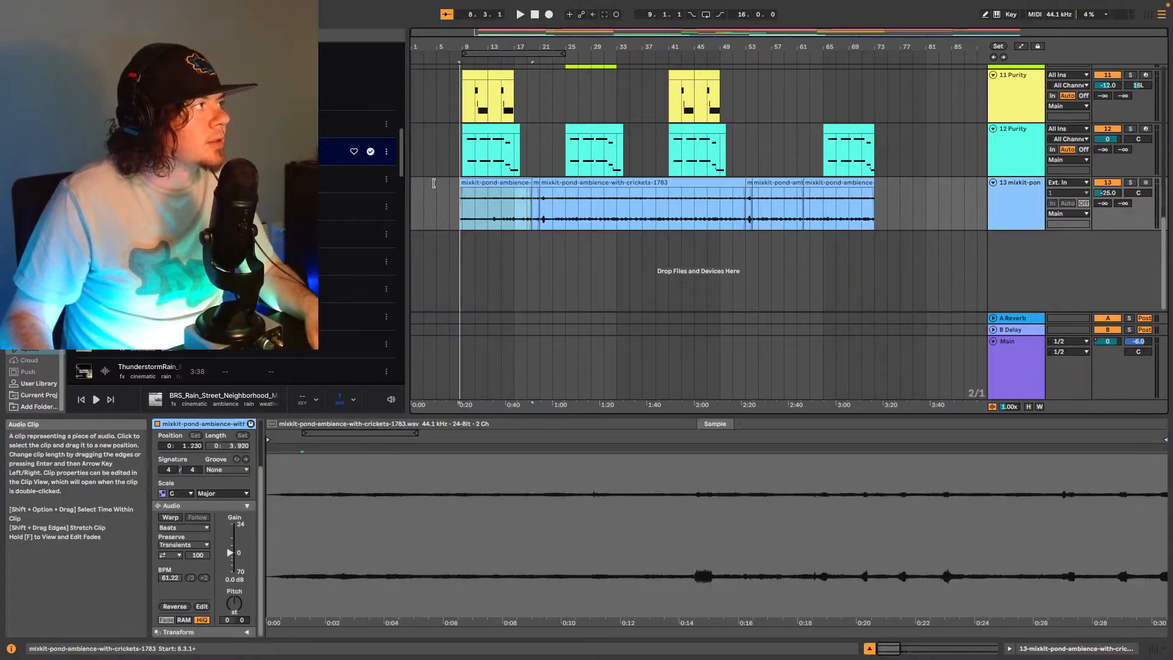
left_click_drag(452, 46, 453, 141)
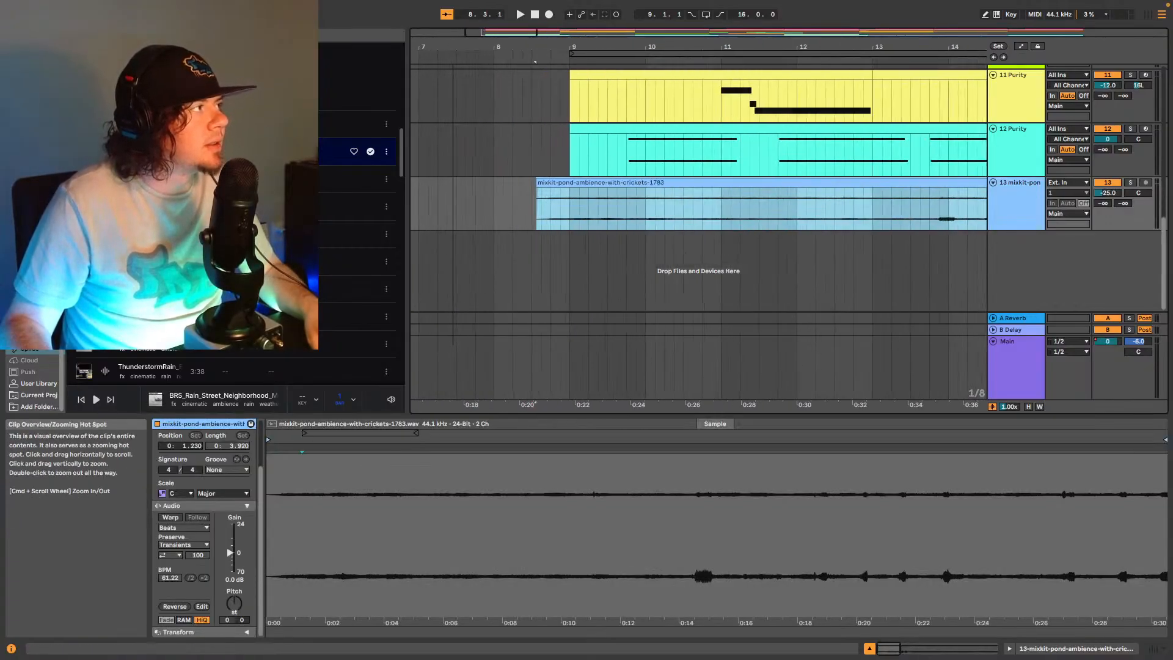
left_click(535, 210)
key("space")
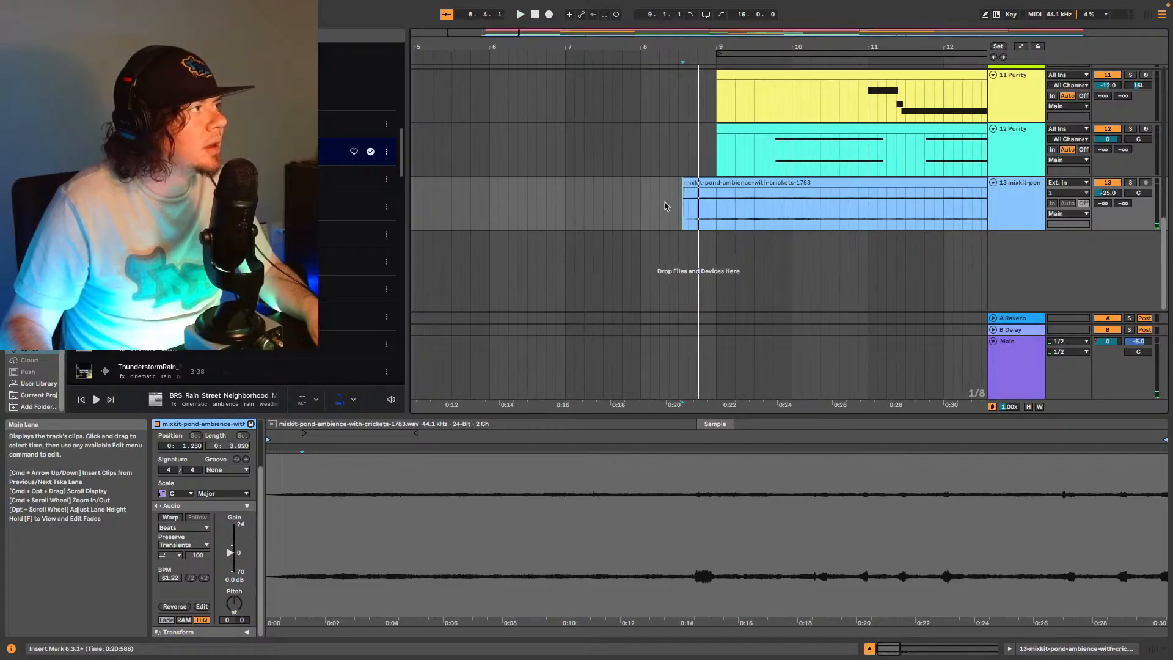
Stop playback and set the first pond ambience clip's start to 8.4.1.
left_click(674, 204)
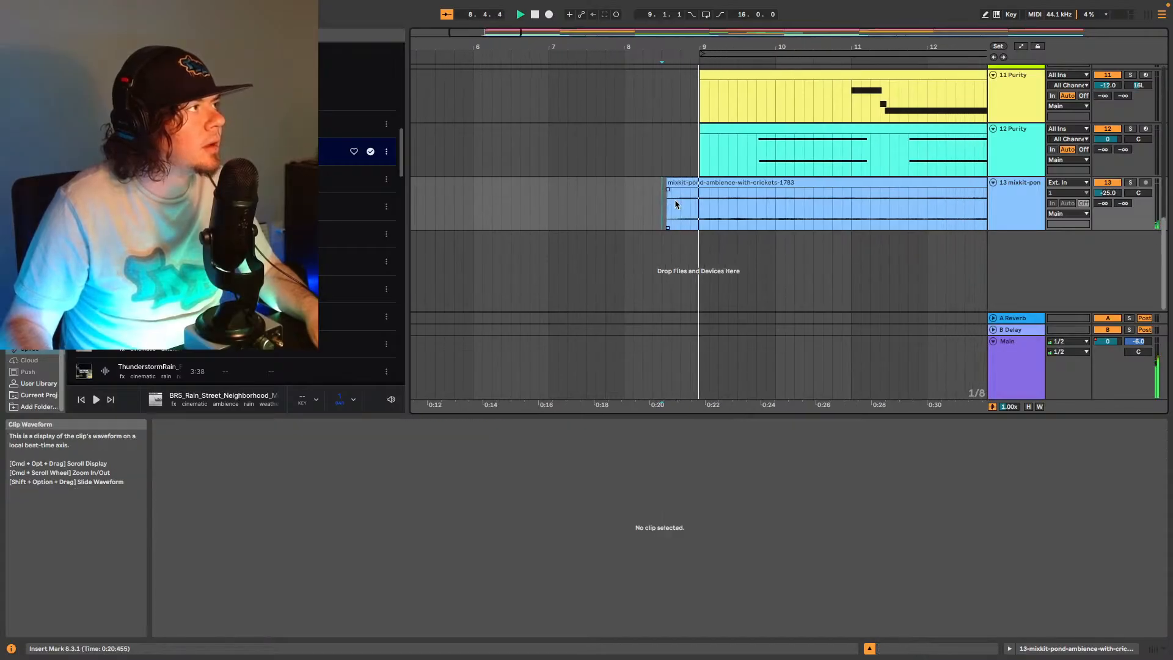
key("space")
left_click_drag(641, 184, 655, 183)
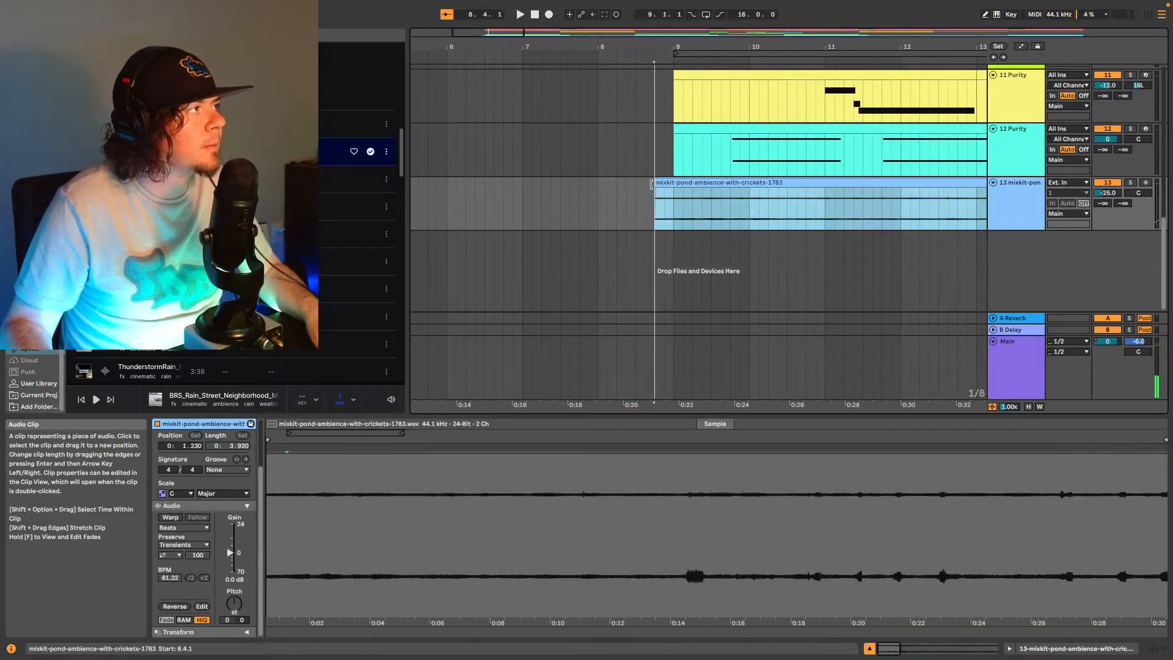
Play the song from 8.4.1 to check how the pond ambience leads into bar 9 and blends with the mix.
left_click(647, 204)
left_click(670, 204)
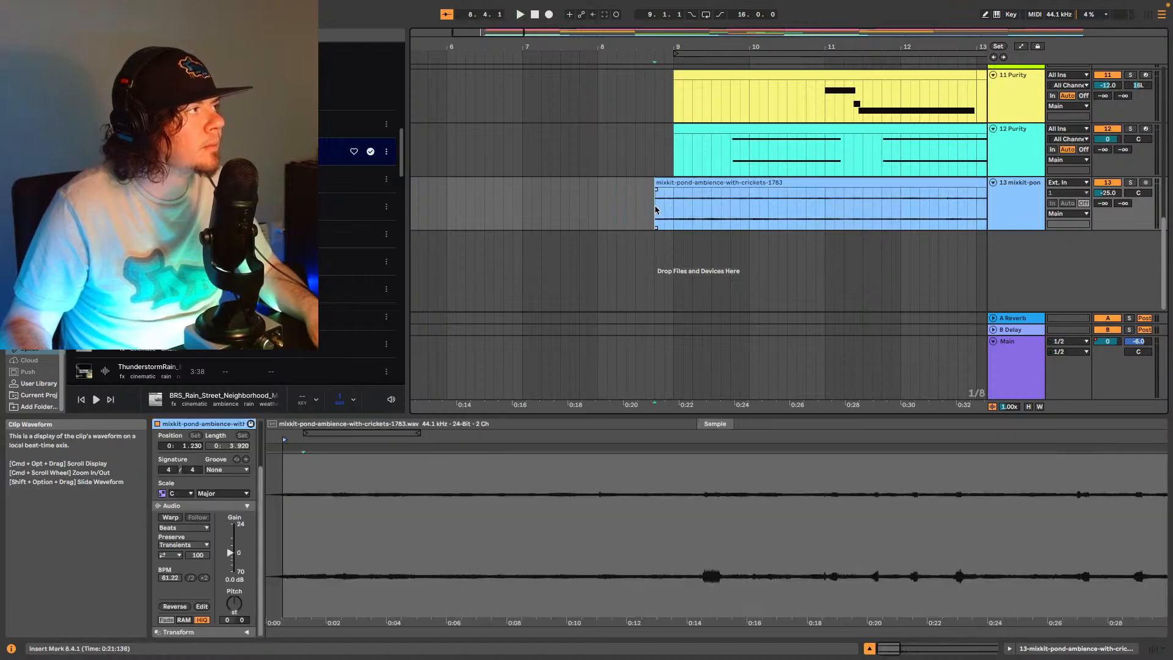
key("space")
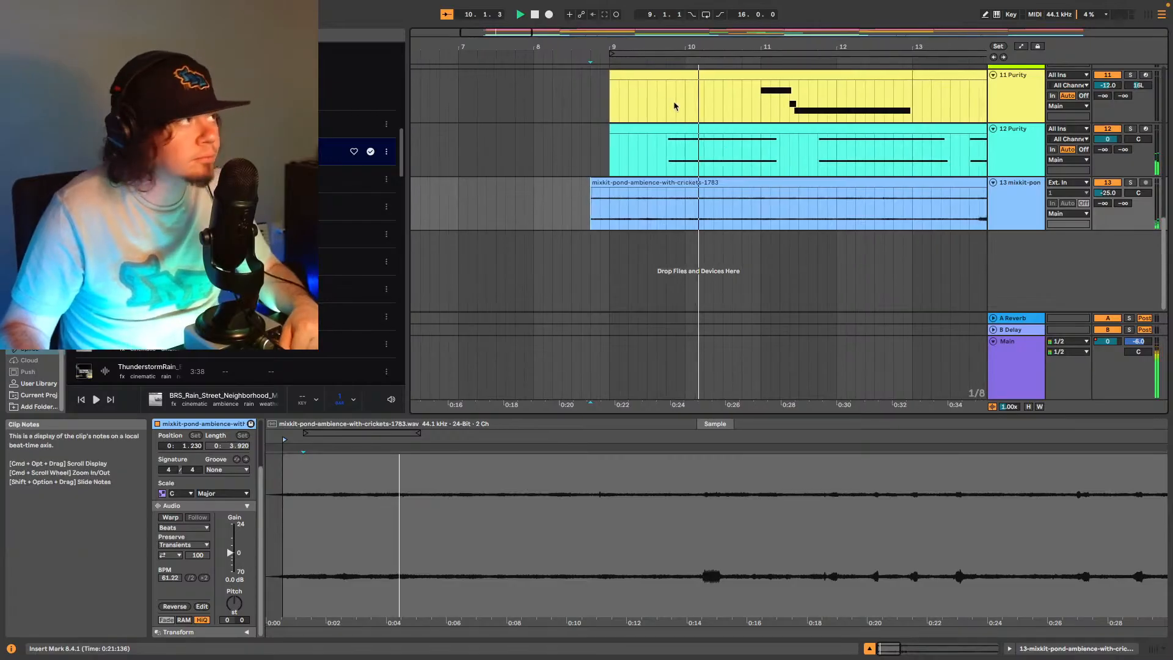
left_click_drag(533, 33, 866, 39)
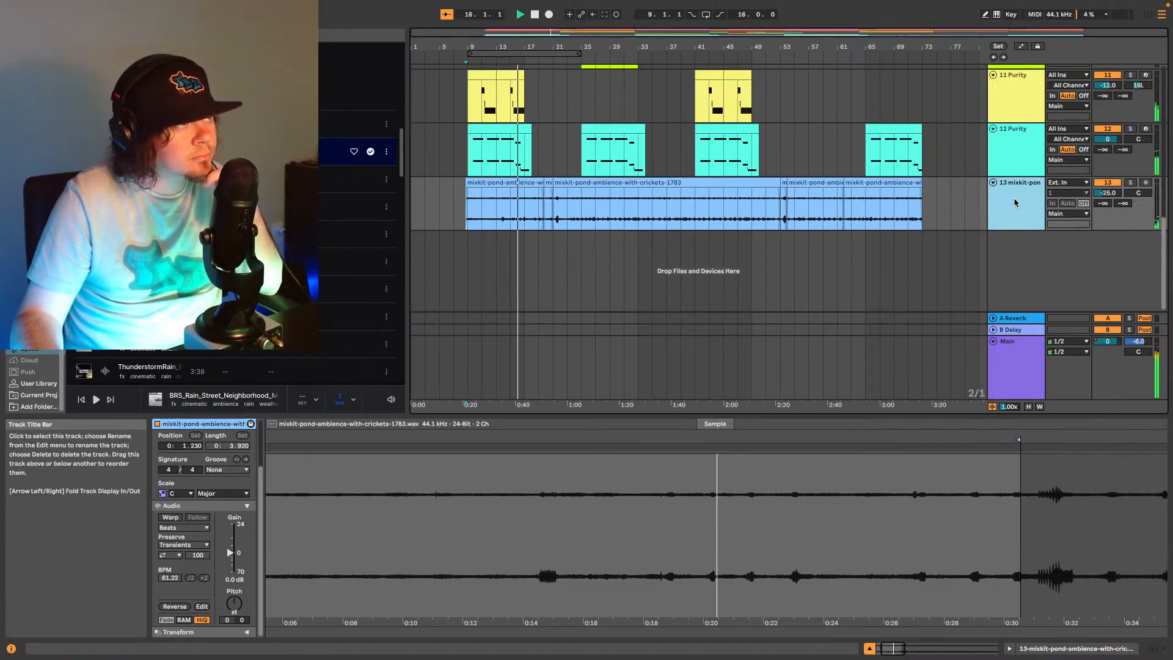
Add an audio track below the pond ambience track and look through the User Library sample folders for a transition effect.
key("ctrl+t")
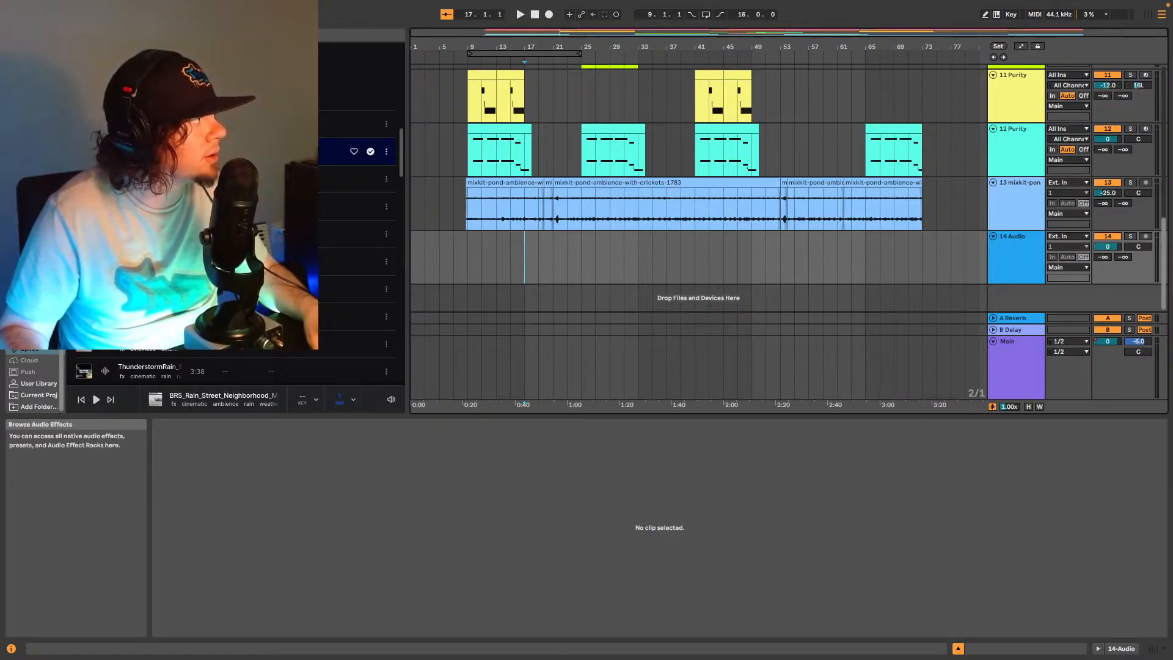
left_click(38, 383)
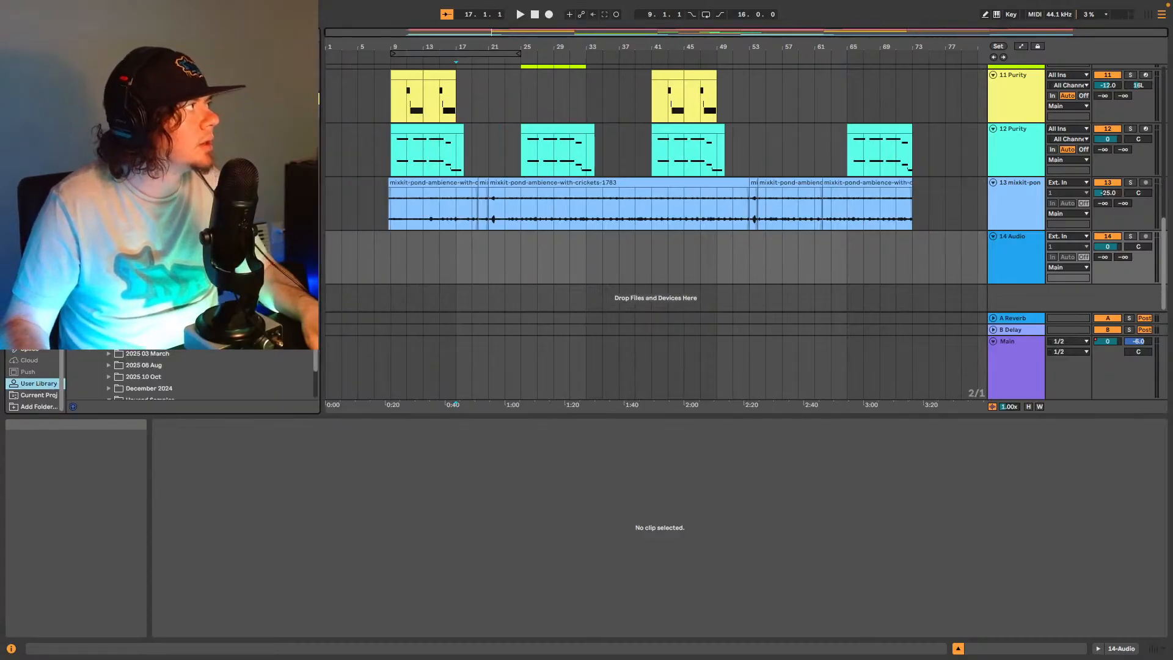
left_click(162, 33)
type("rain")
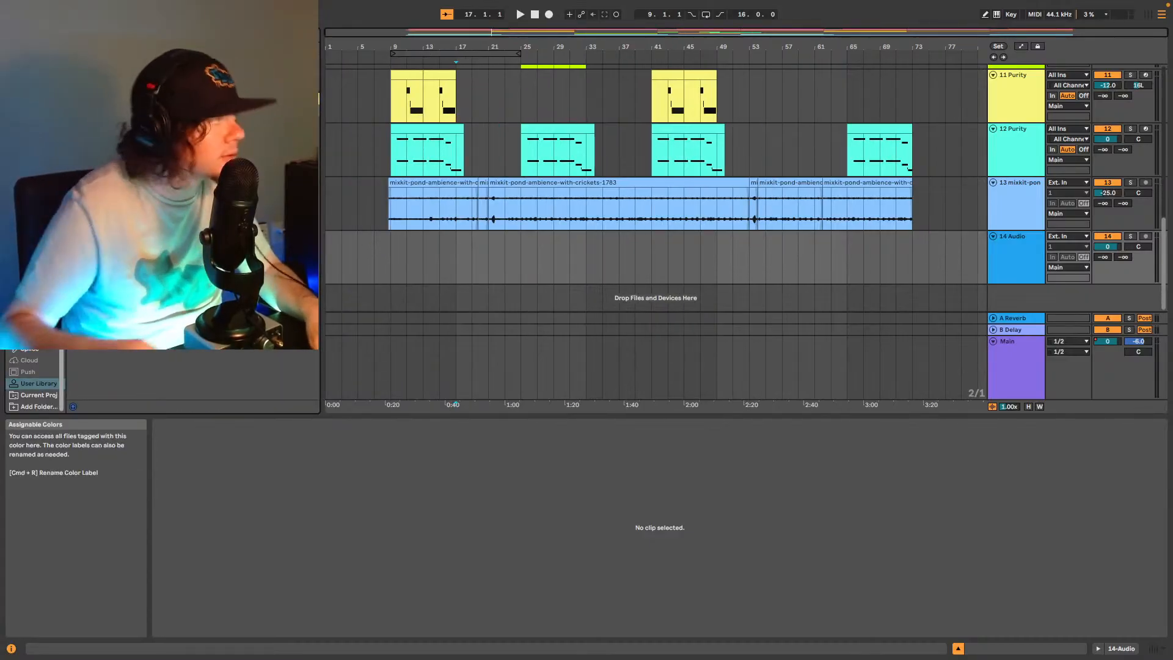
left_click(183, 134)
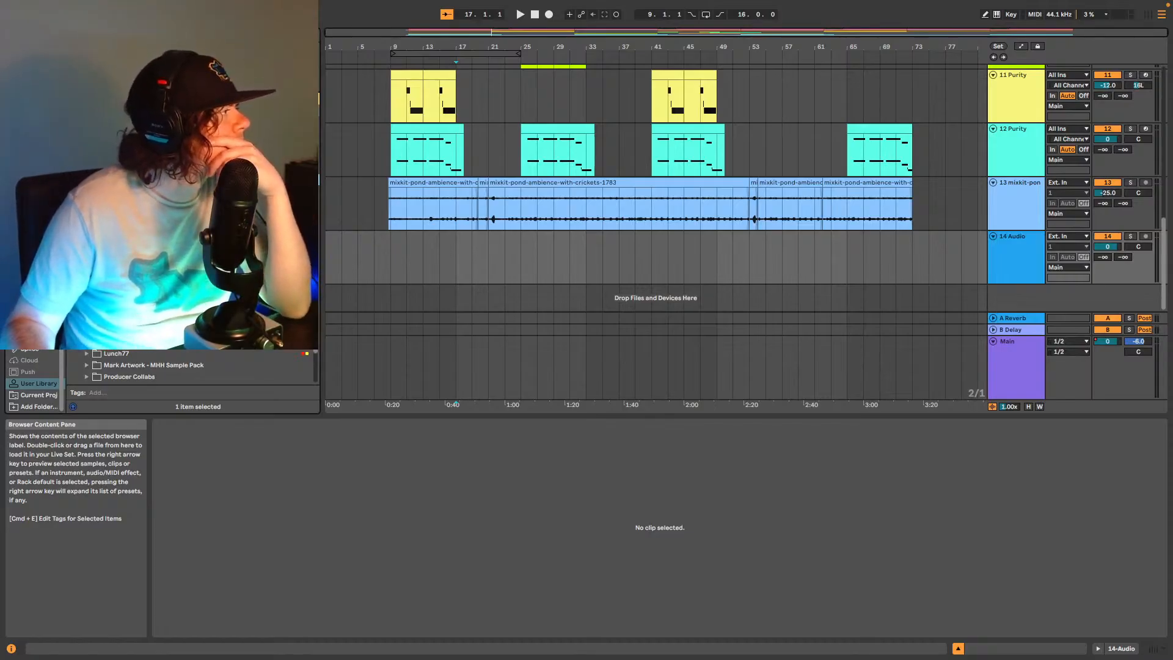
scroll(195, 365, "up", 1)
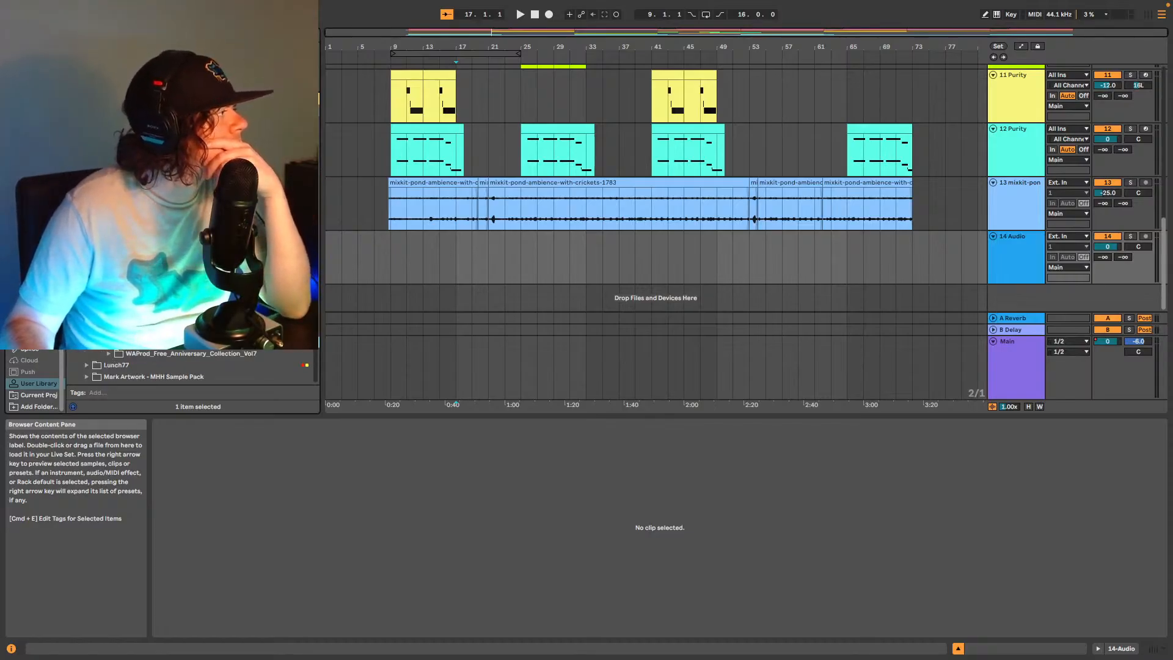
Browse the WAV folder of WAProd_FX_Essentials_3_DEMOPack and place WAFXE3_Riser_01 on track 14 at 15.1.1.
left_click(110, 354)
left_click(116, 364)
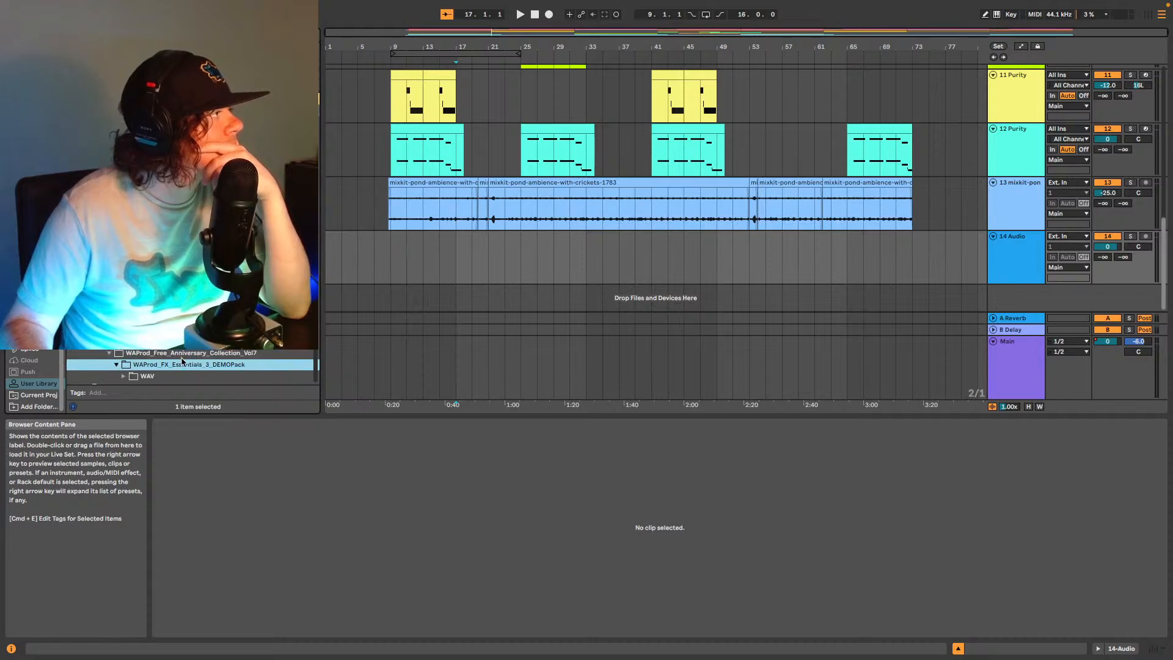
scroll(190, 366, "down", 1)
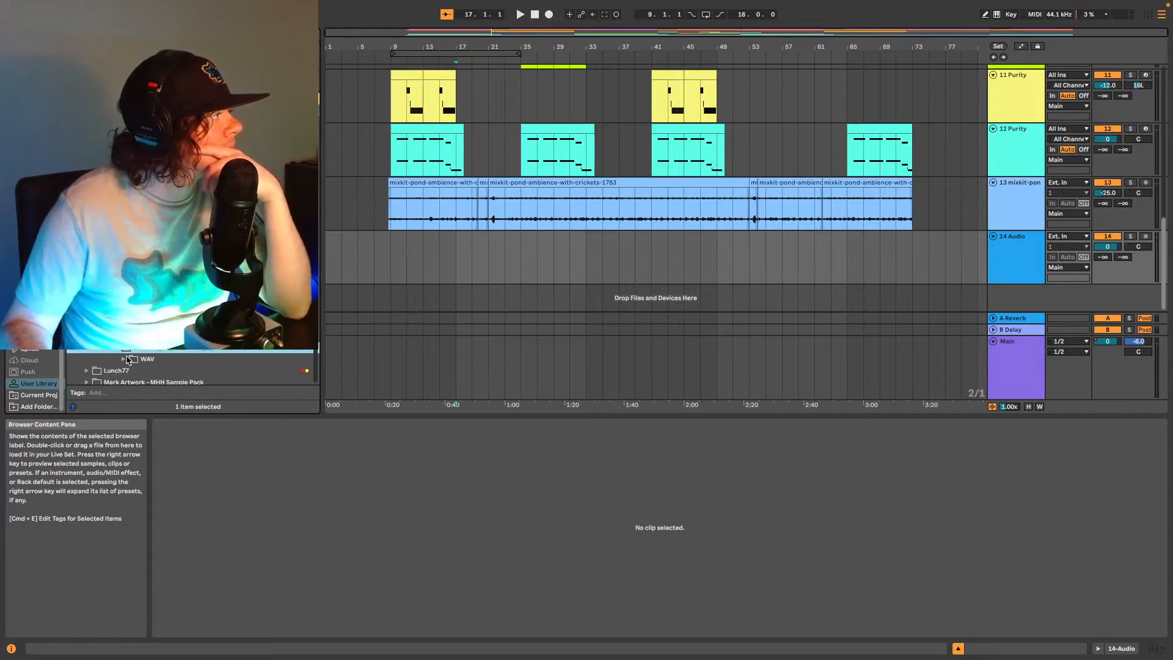
left_click(128, 360)
left_click(165, 341)
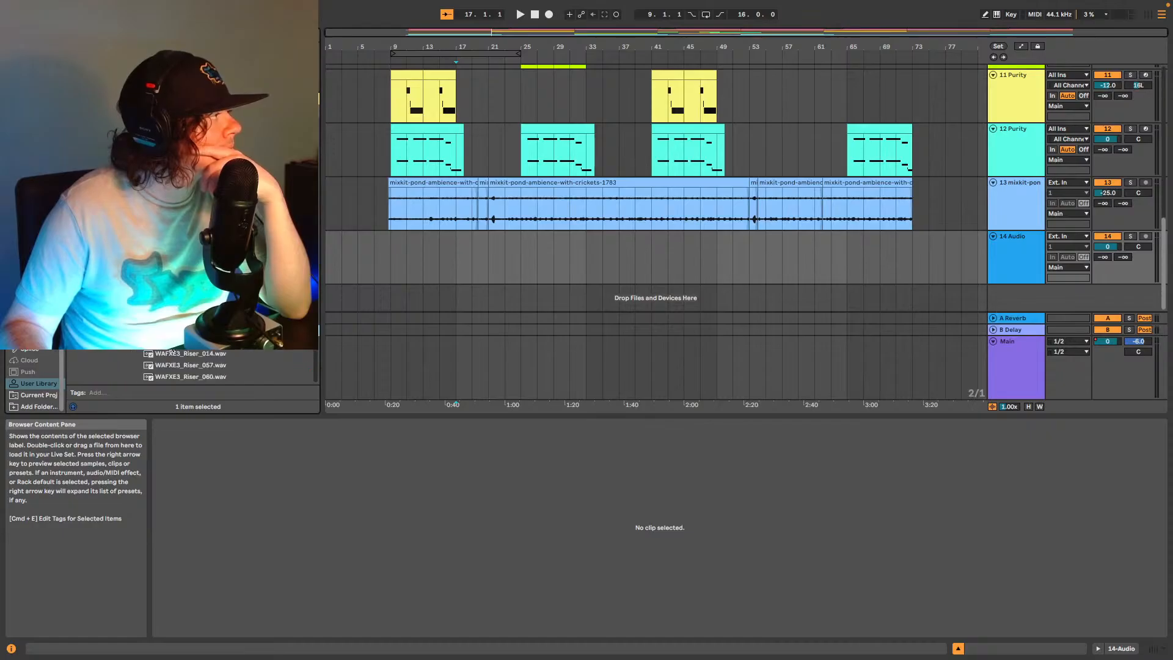
scroll(165, 341, "down", 3)
left_click(177, 330)
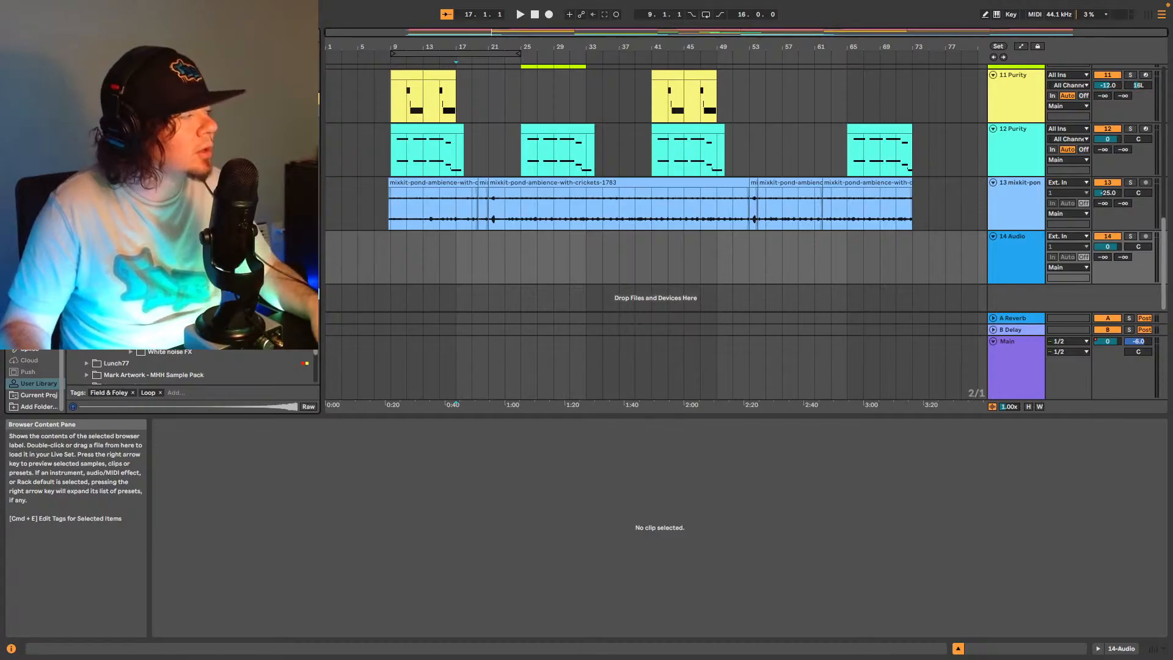
left_click_drag(373, 256, 441, 257)
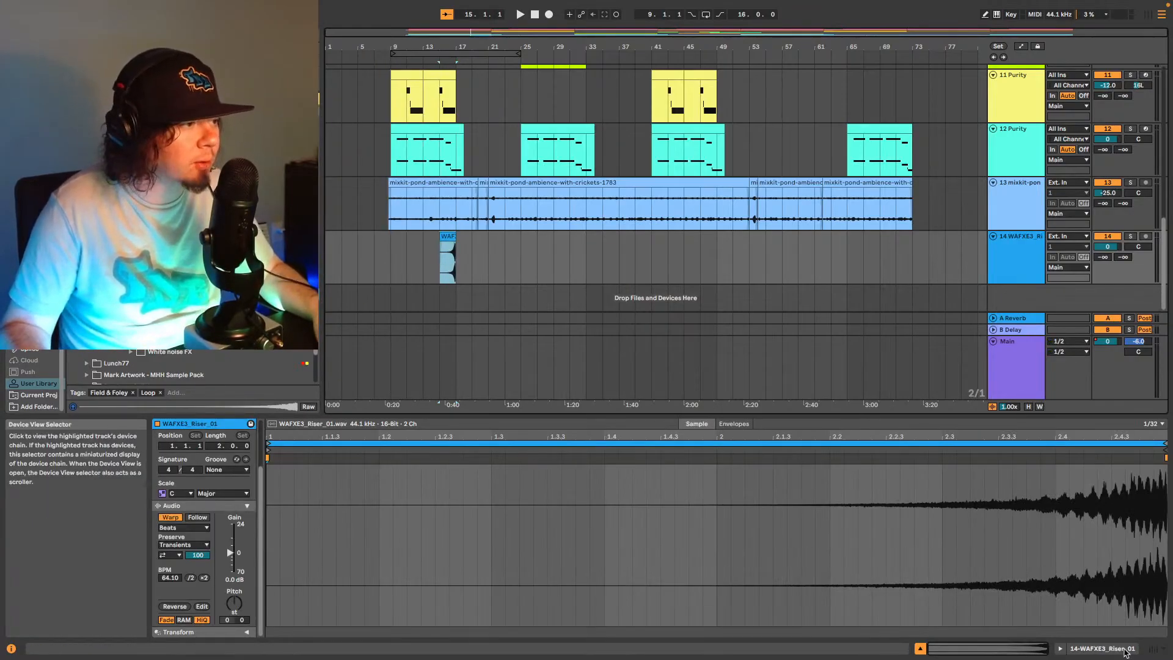
Turn off Warp for the WAFXE3_Riser_01 clip and move it so that it ends exactly at 17.1.1.
left_click(179, 518)
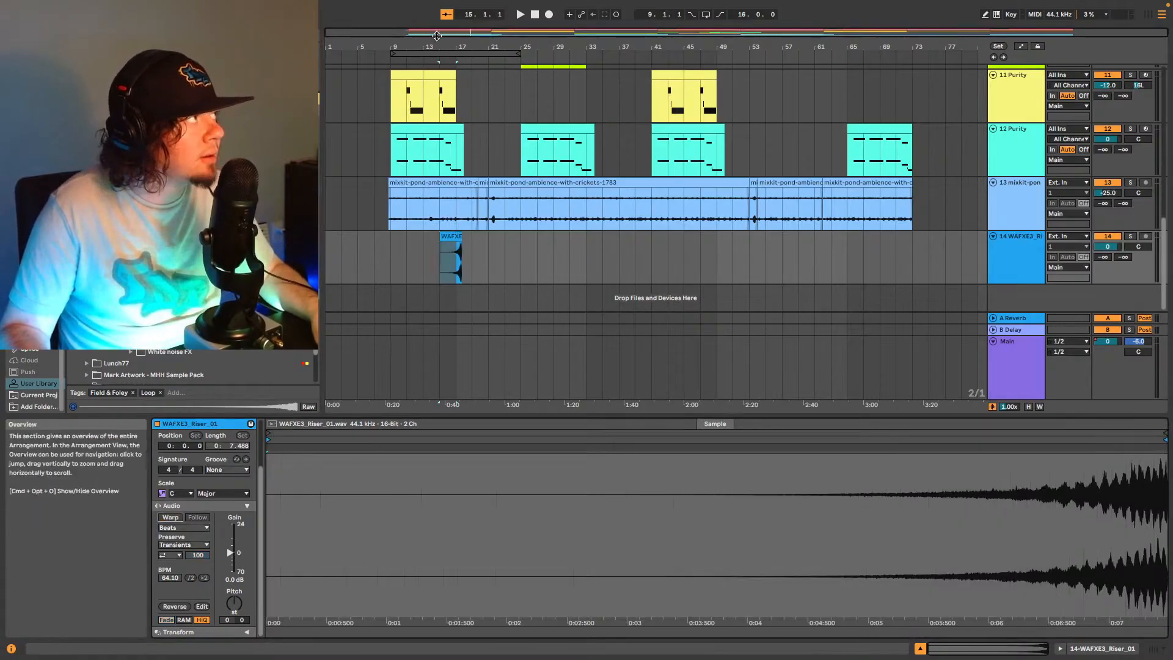
left_click_drag(438, 37, 680, 239)
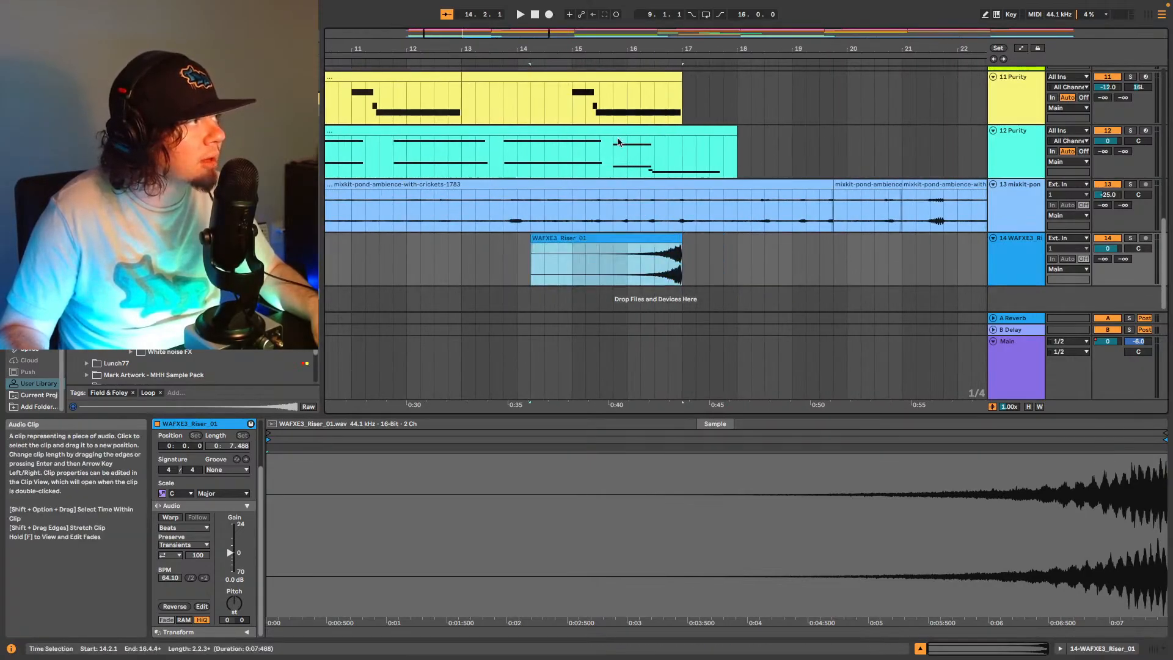
left_click_drag(519, 36, 494, 44)
left_click_drag(637, 238, 649, 236)
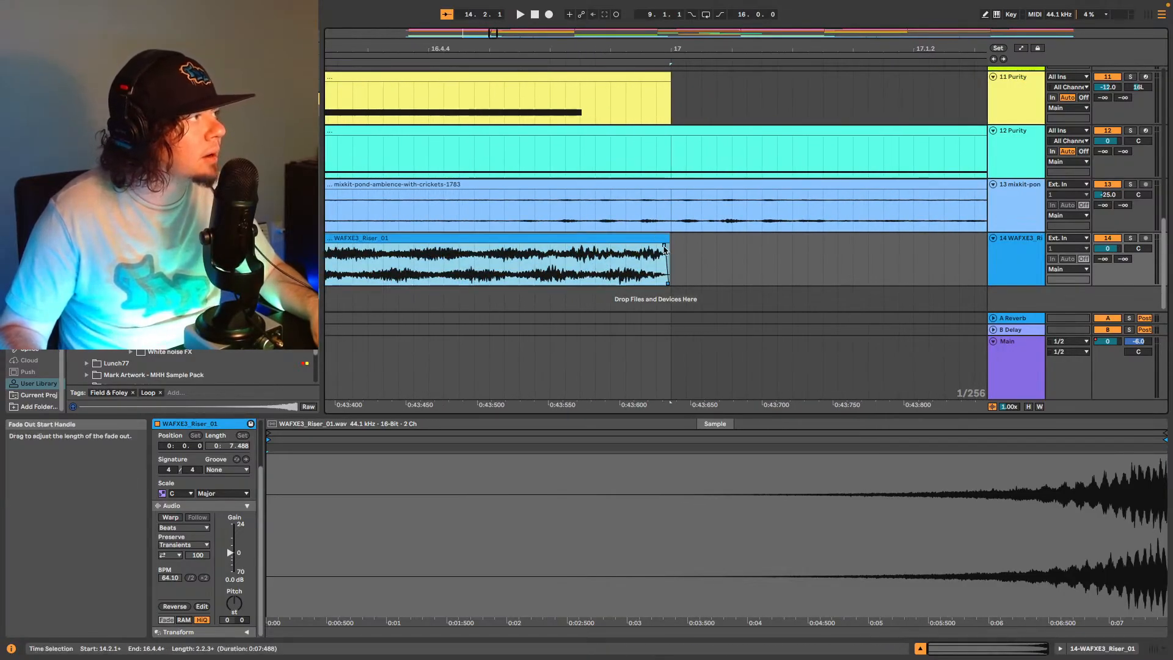
left_click(663, 245)
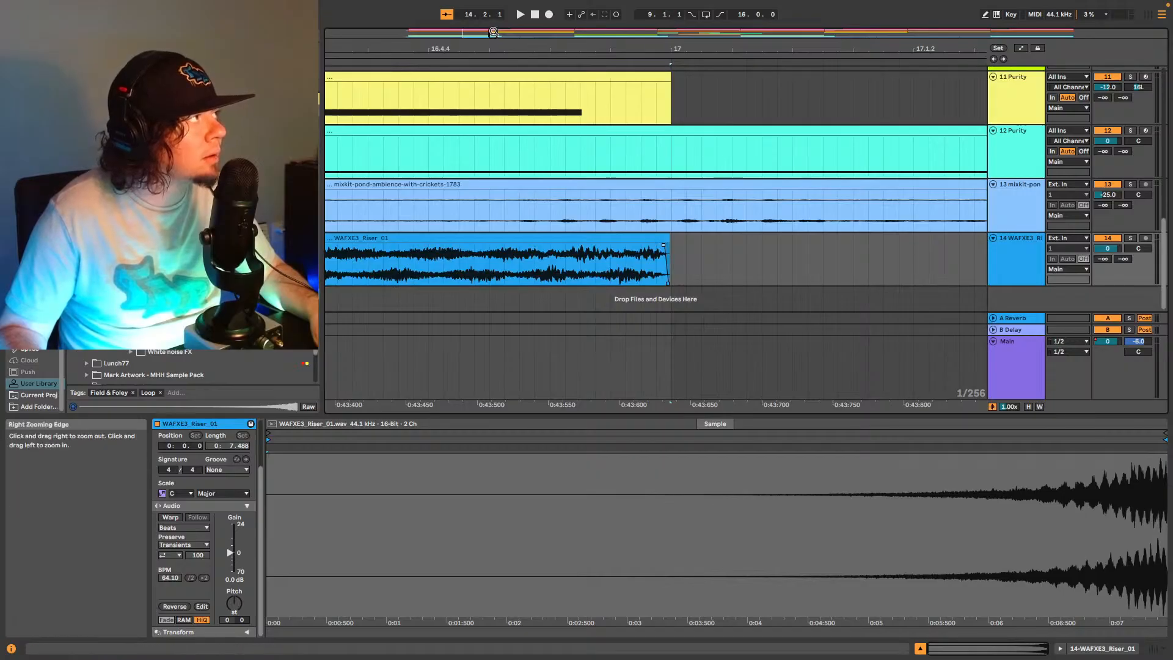
left_click_drag(493, 35, 491, 47)
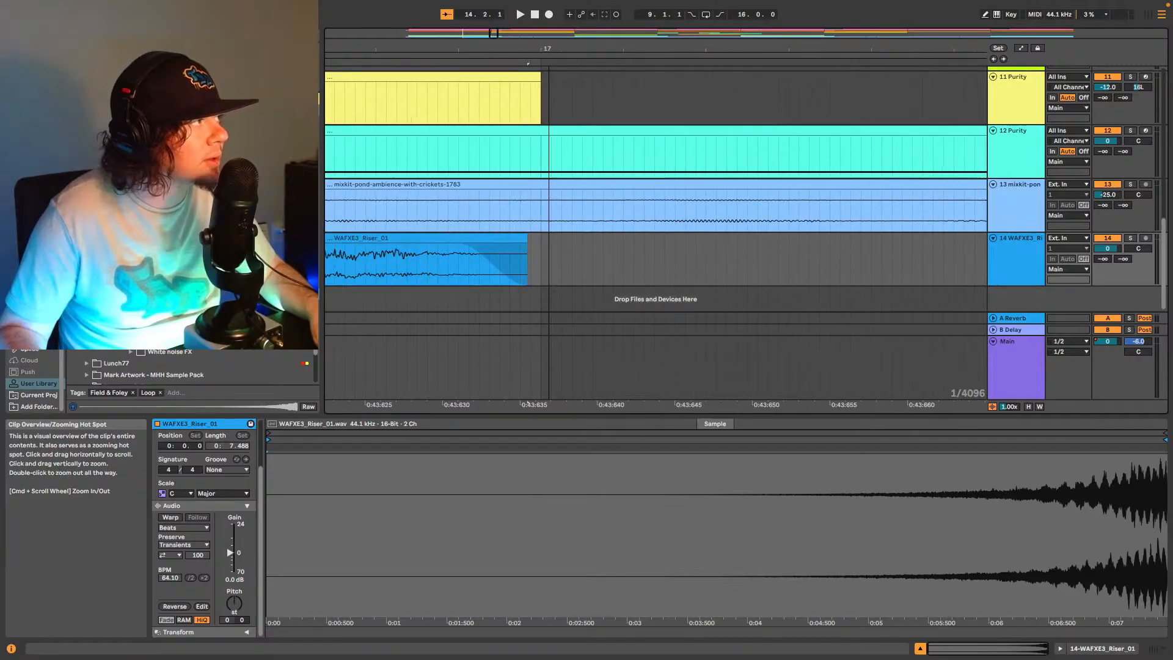
left_click(518, 241)
left_click_drag(518, 241, 527, 241)
double_click(495, 37)
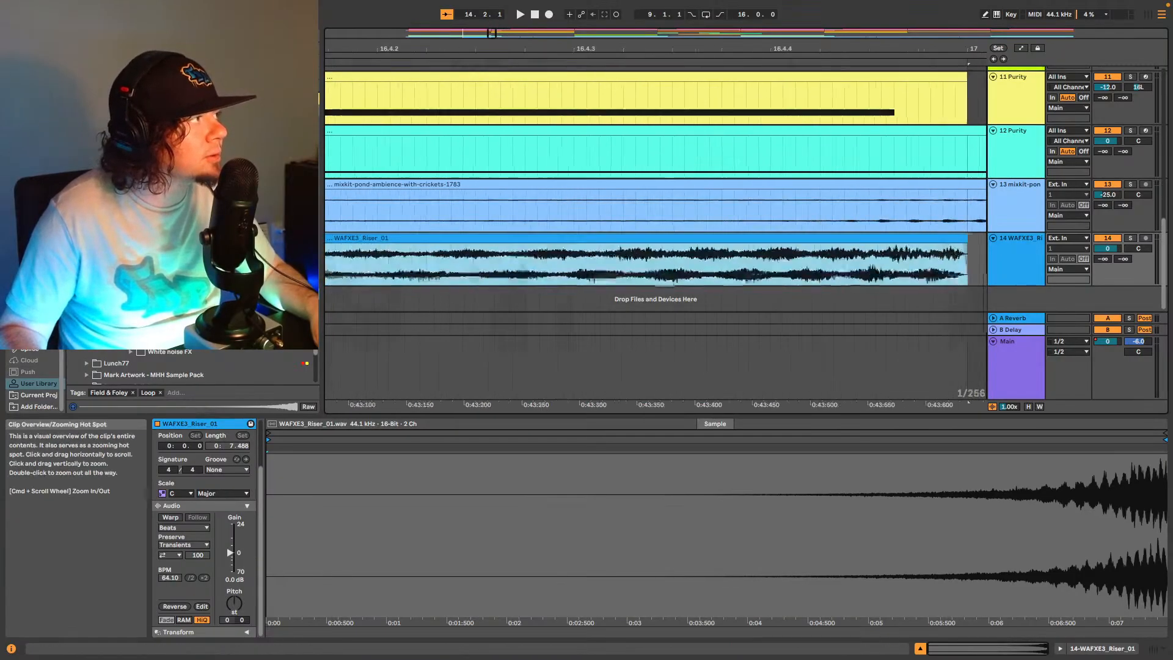
Play the riser in the mix and set the volume of track 14 to -8 dB.
key("space")
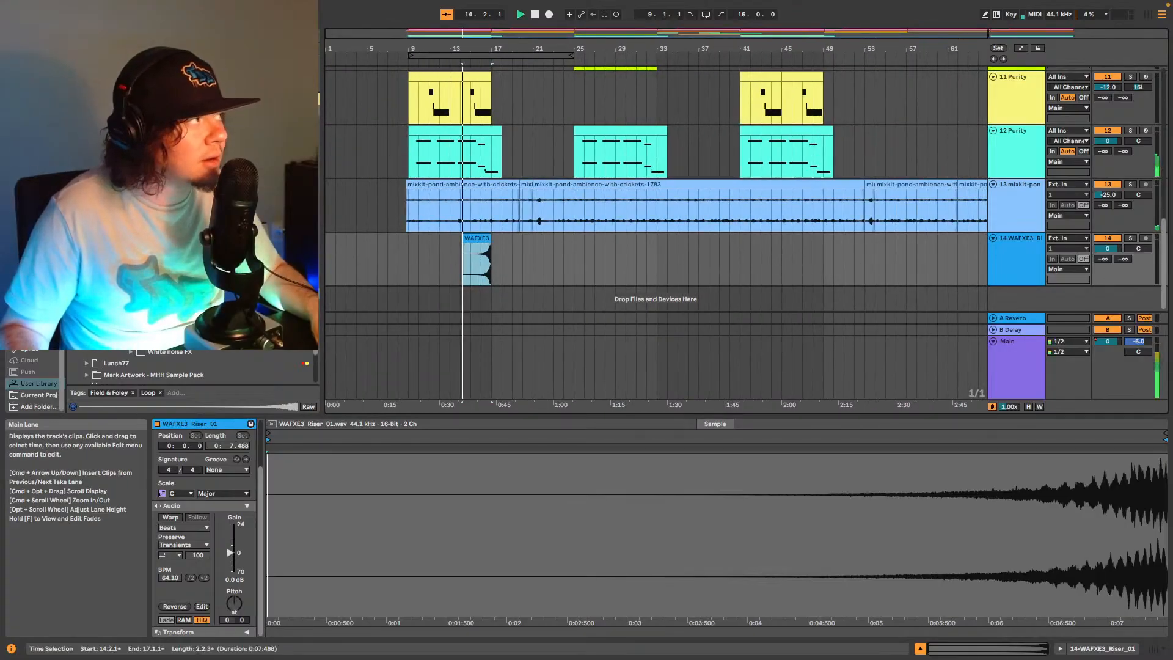
left_click(1117, 251)
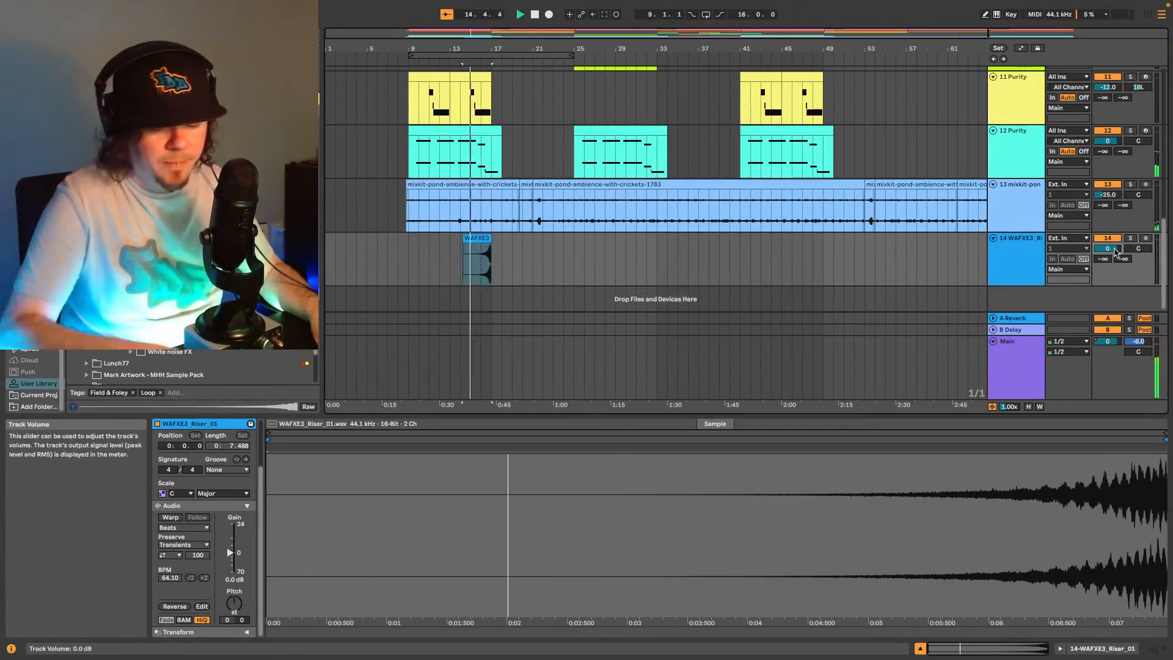
type("-6")
key("Return")
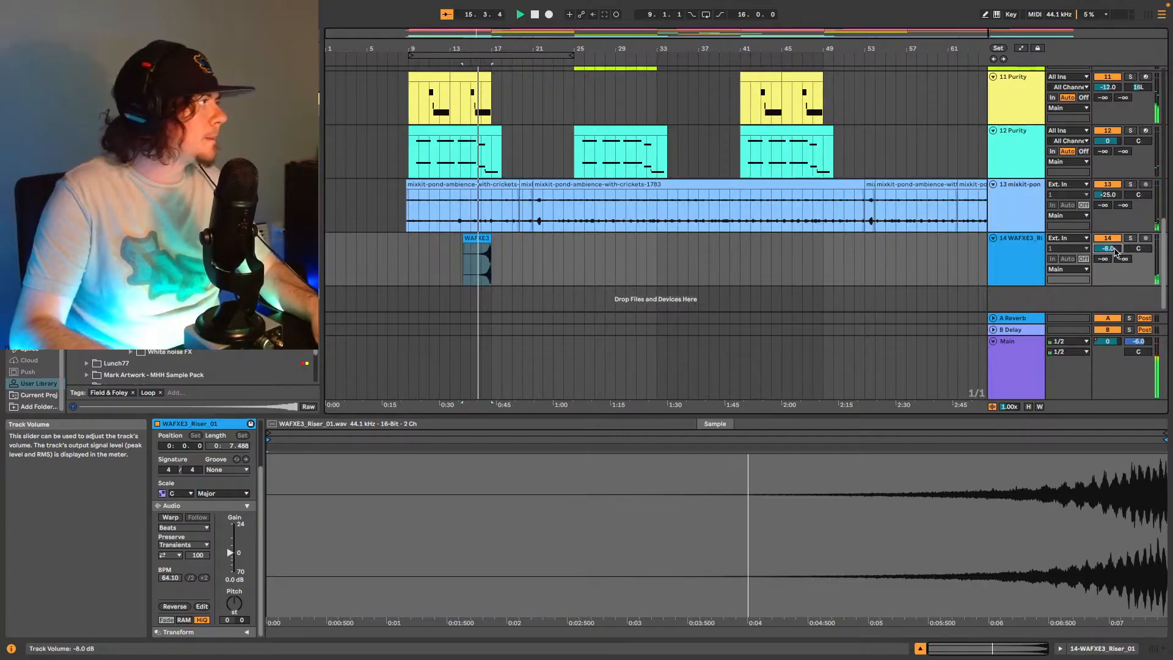
type("-8")
key("Return")
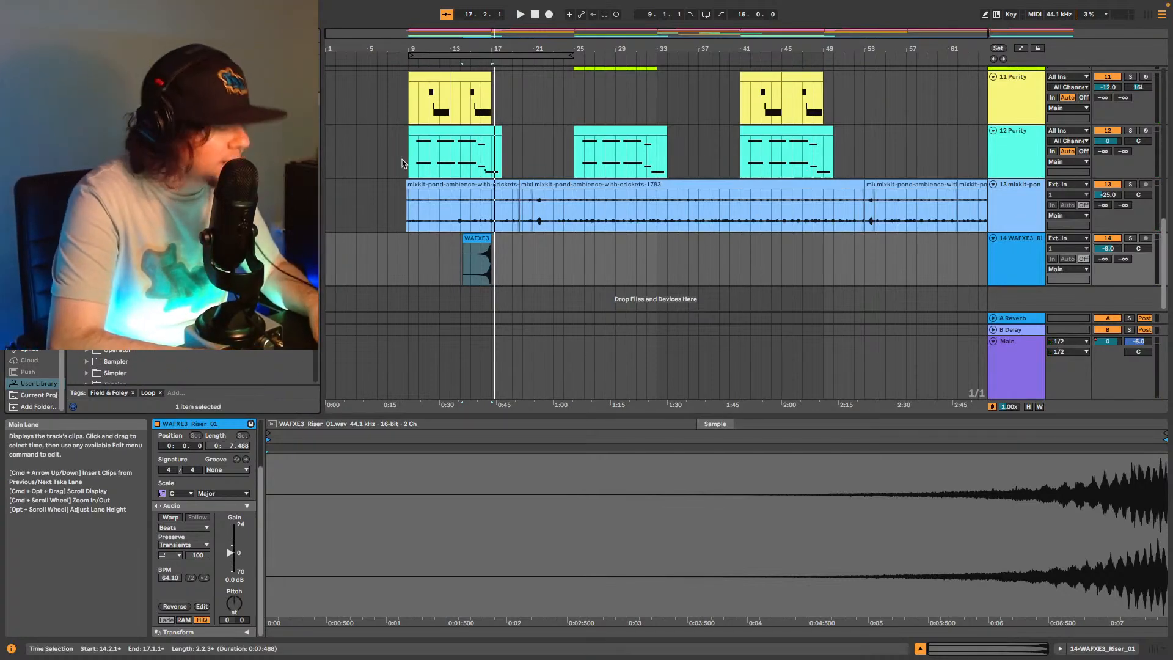
Find the Valhalla DSP effects and add ValhallaSupermassive with its default preset to the riser track.
type("i")
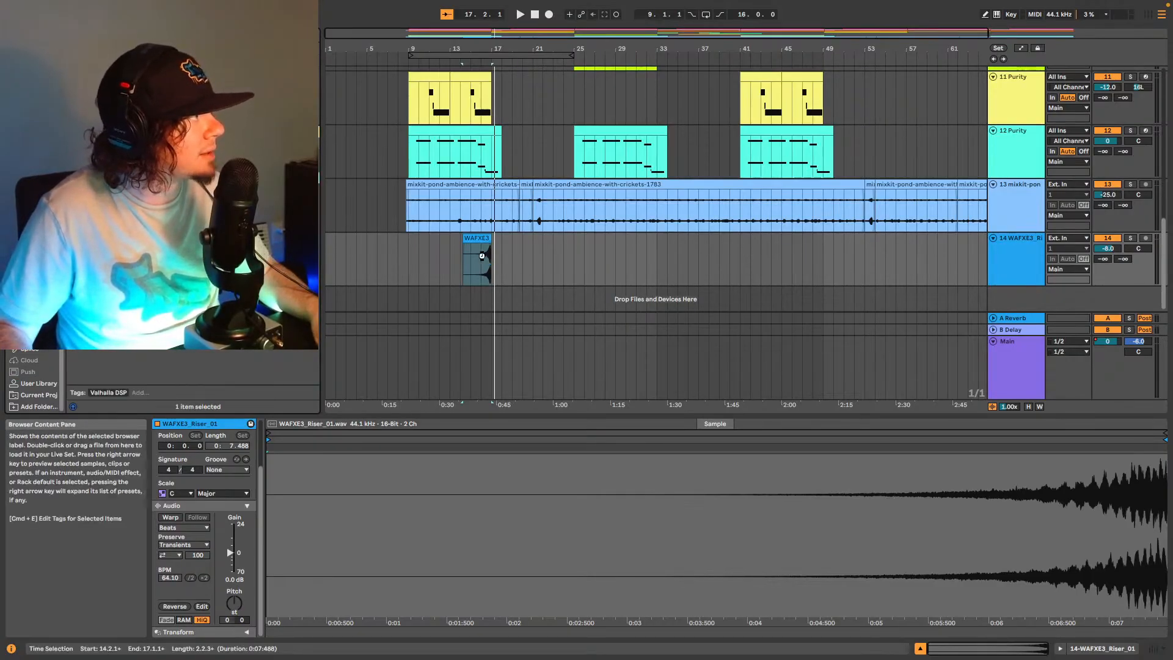
left_click_drag(551, 279, 484, 256)
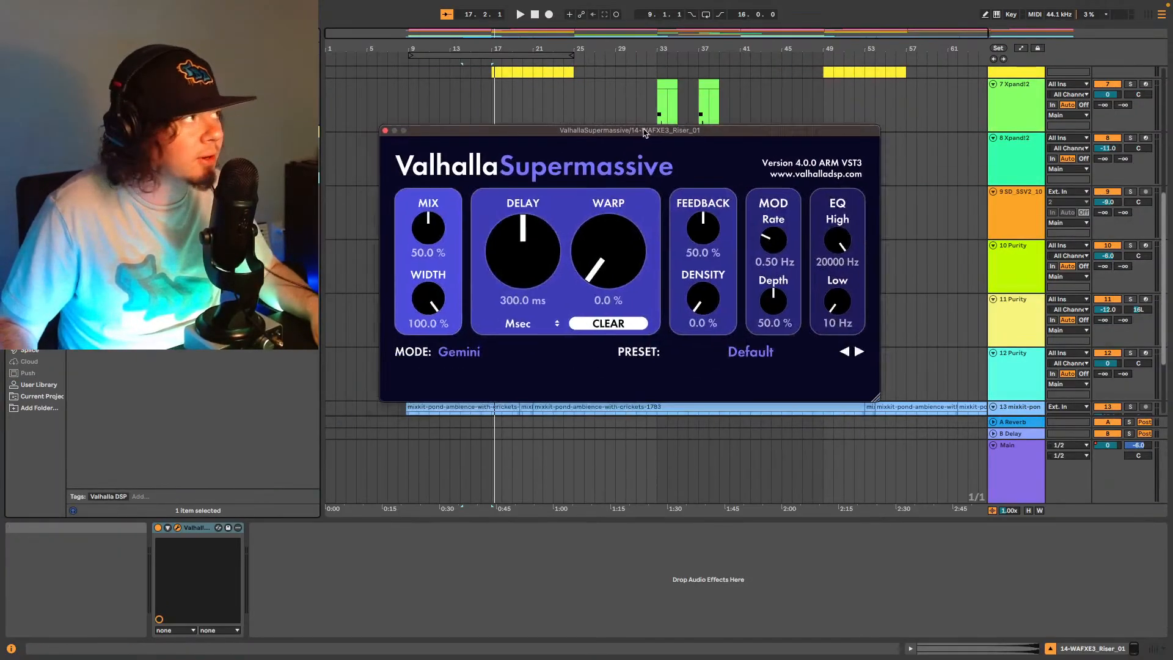
scroll(475, 337, "down", 4)
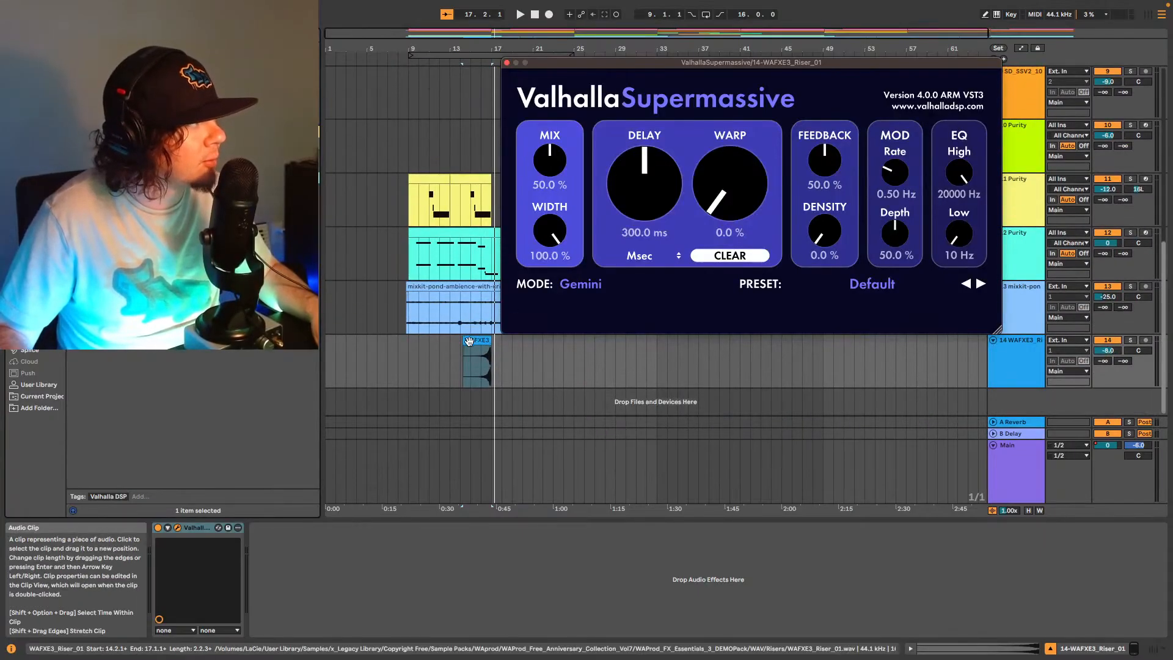
Play the riser with ValhallaSupermassive in the mix and lower the volume of track 14 to -15 dB.
left_click(474, 340)
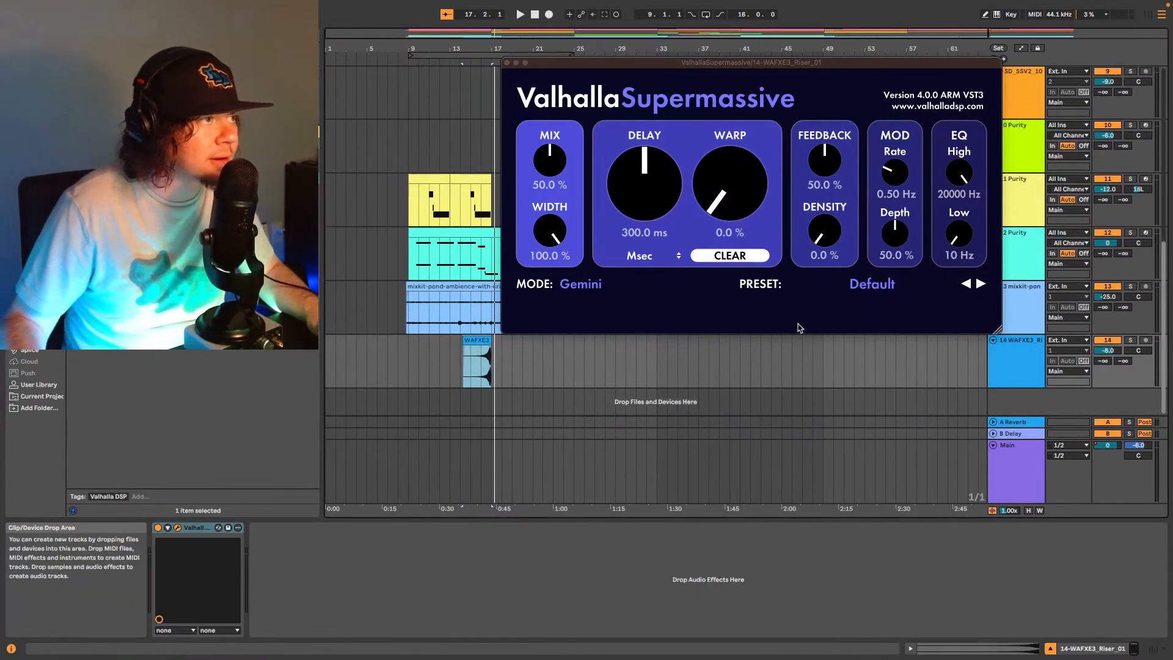
key("space")
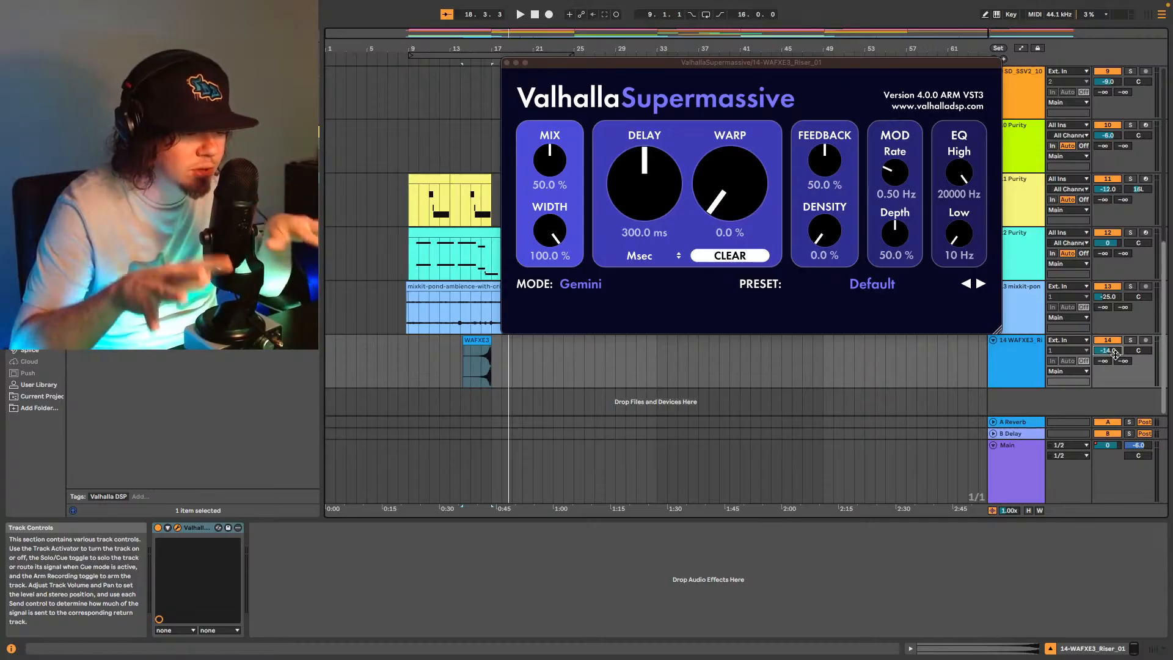
key("space")
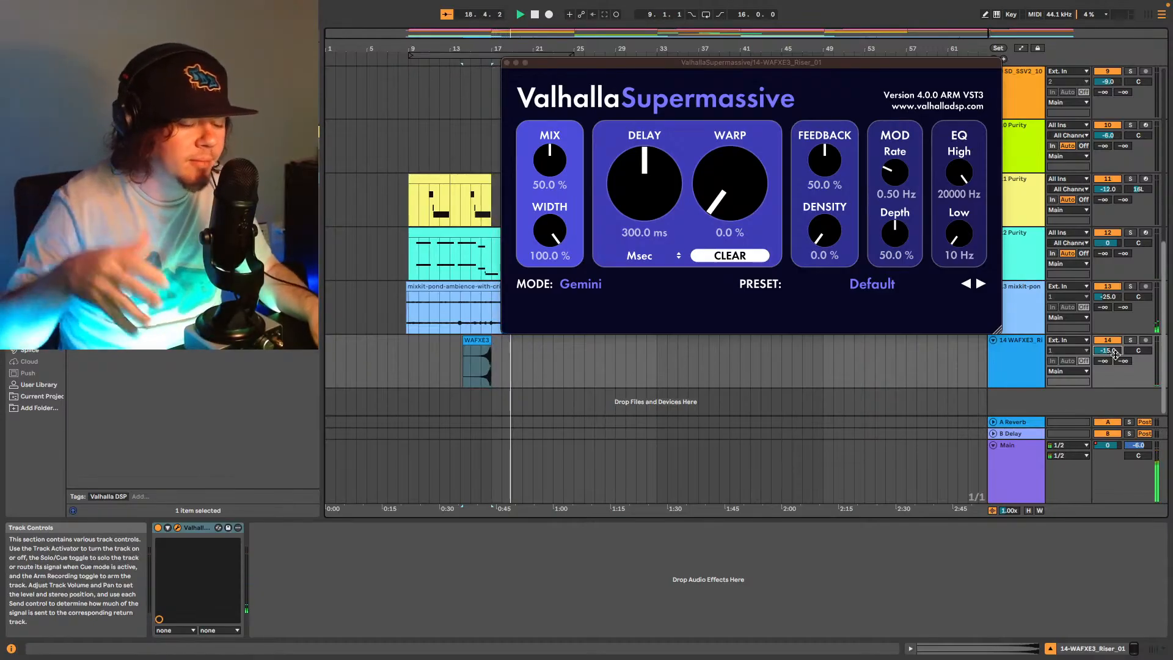
key("space")
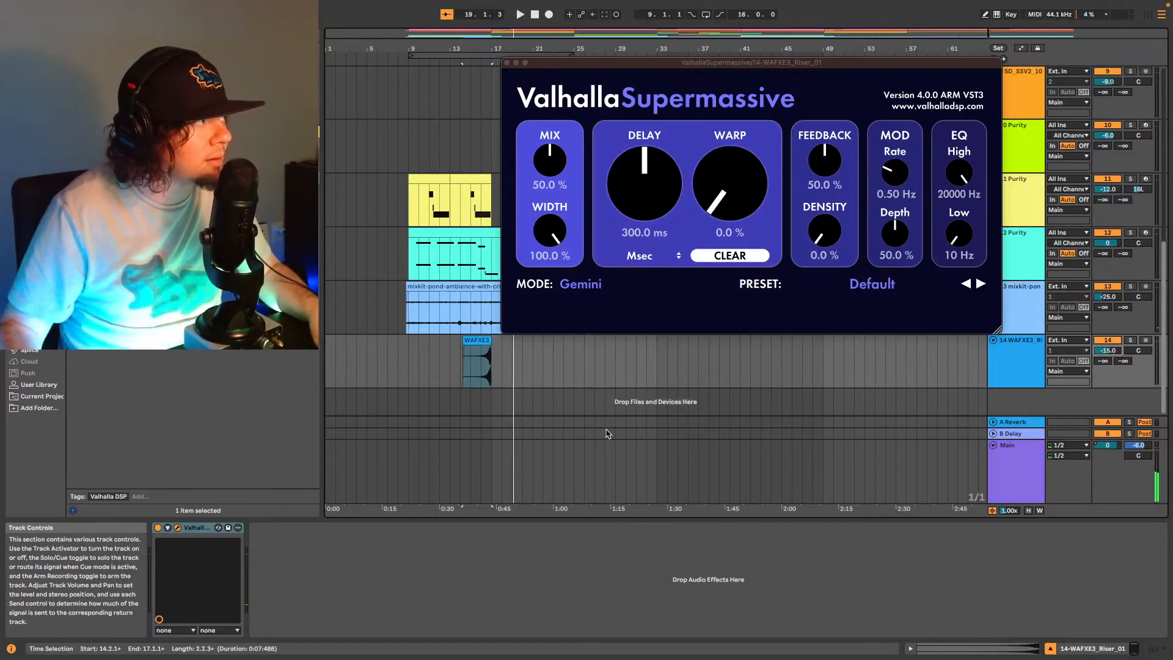
Place the insert marker at the riser's end at 17.1.1, close the ValhallaSupermassive window, and add an audio track below the riser track.
left_click(492, 361)
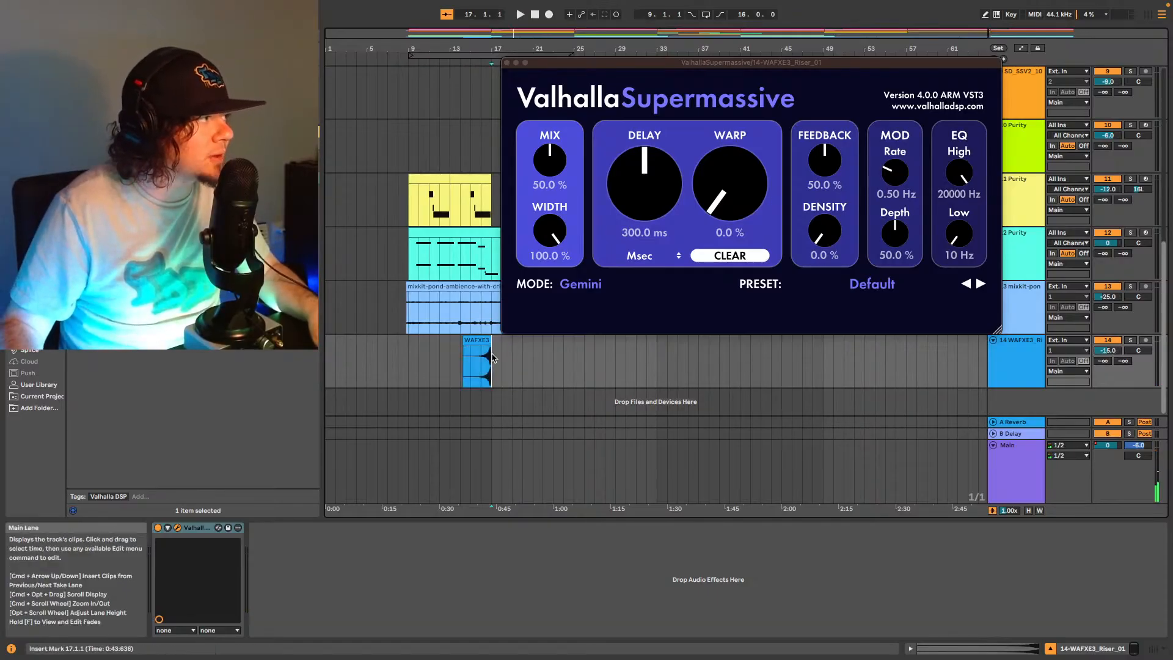
left_click(507, 63)
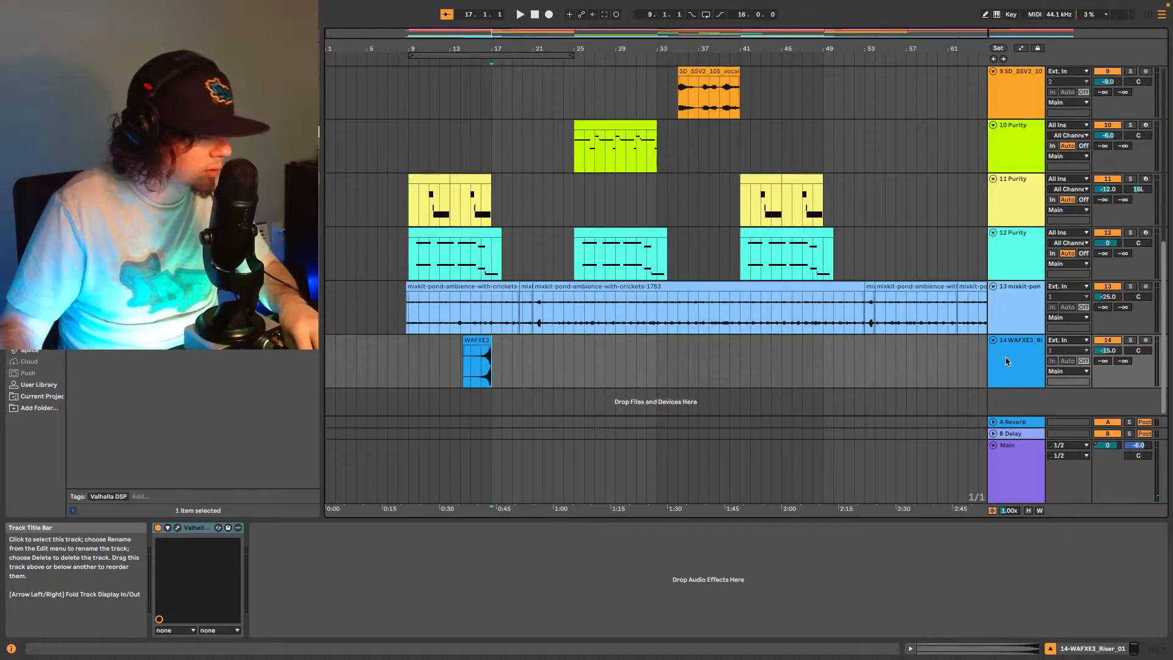
key("super+t")
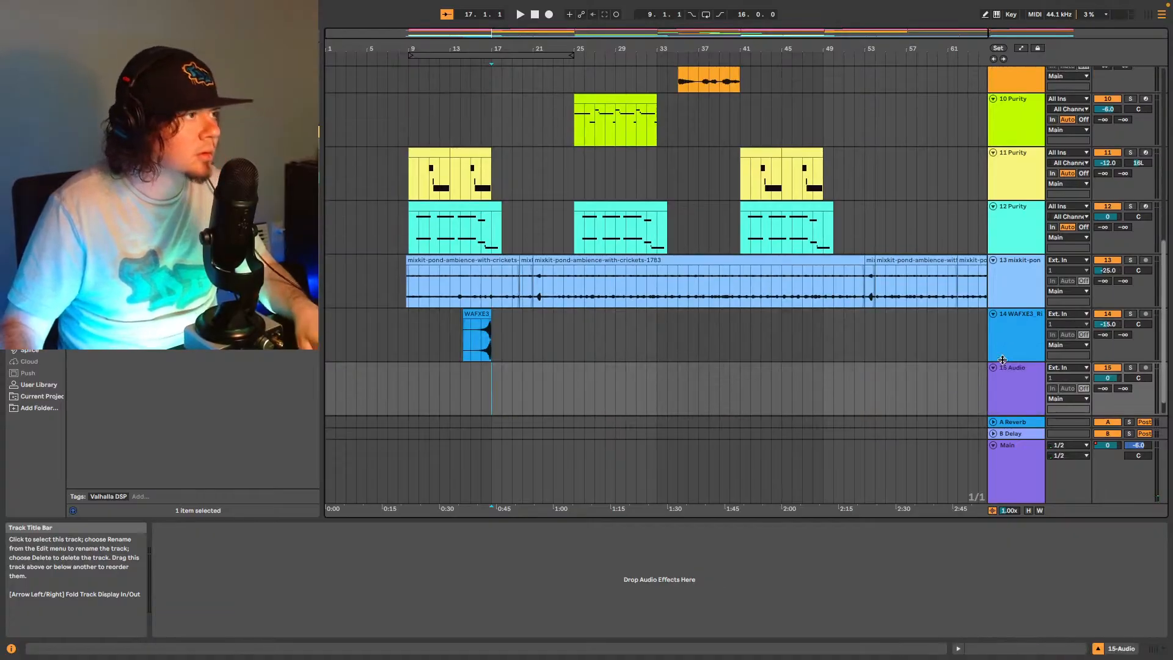
Play the song from 16.1.1 and listen to the riser's transition into bar 17.
left_click(489, 394)
key("space")
left_click(481, 339)
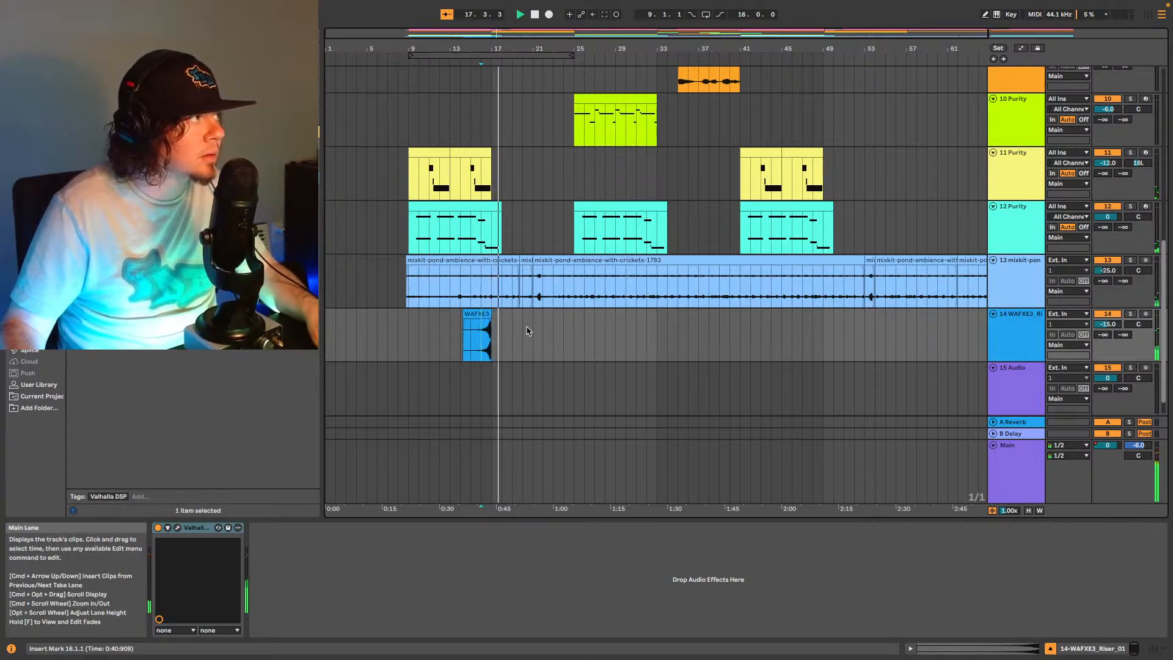
scroll(531, 327, "down", 3)
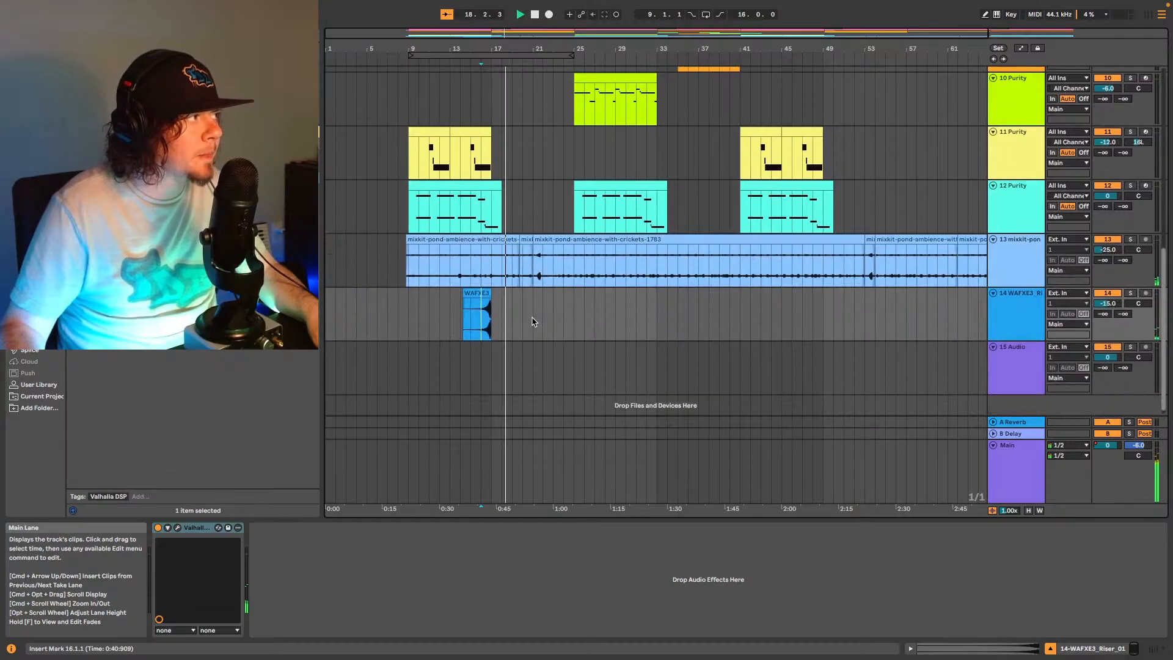
Add a MIDI track below the riser track and load the Spitfire Audio LABS instrument onto it.
left_click(1023, 328)
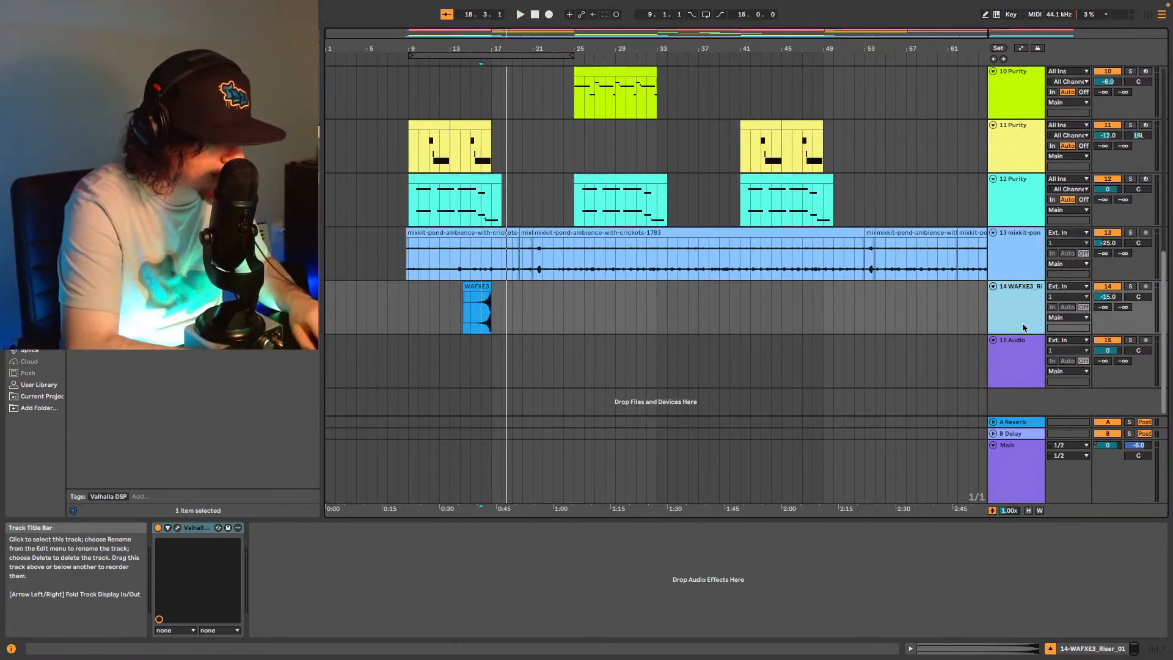
key("ctrl+shift+t")
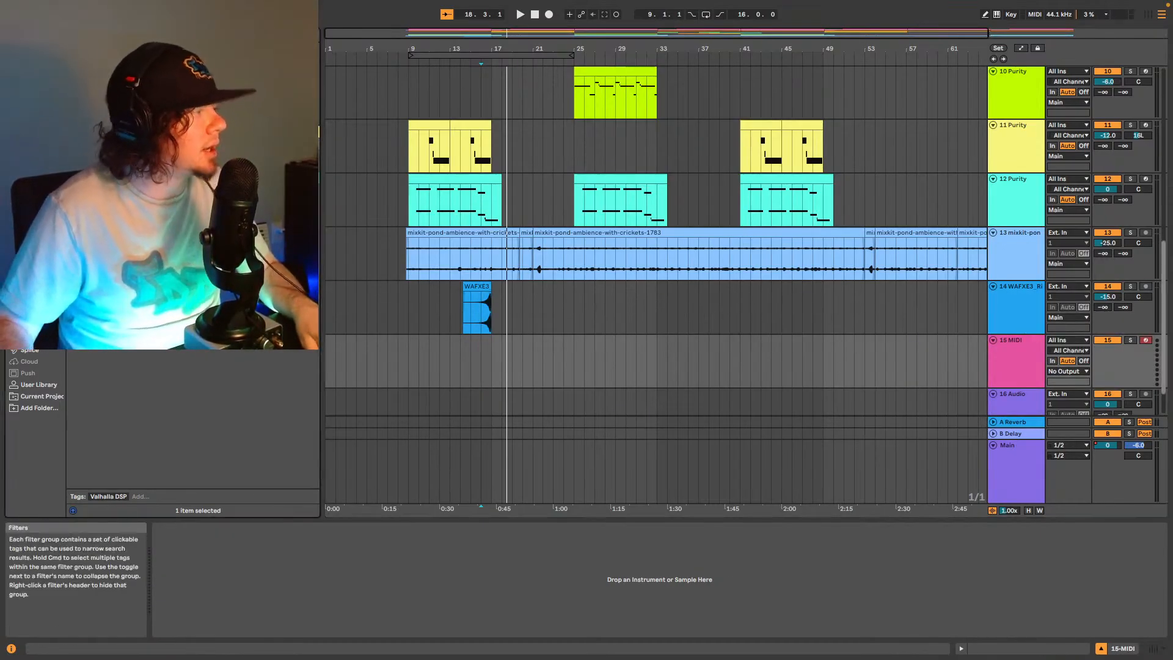
key("super+f")
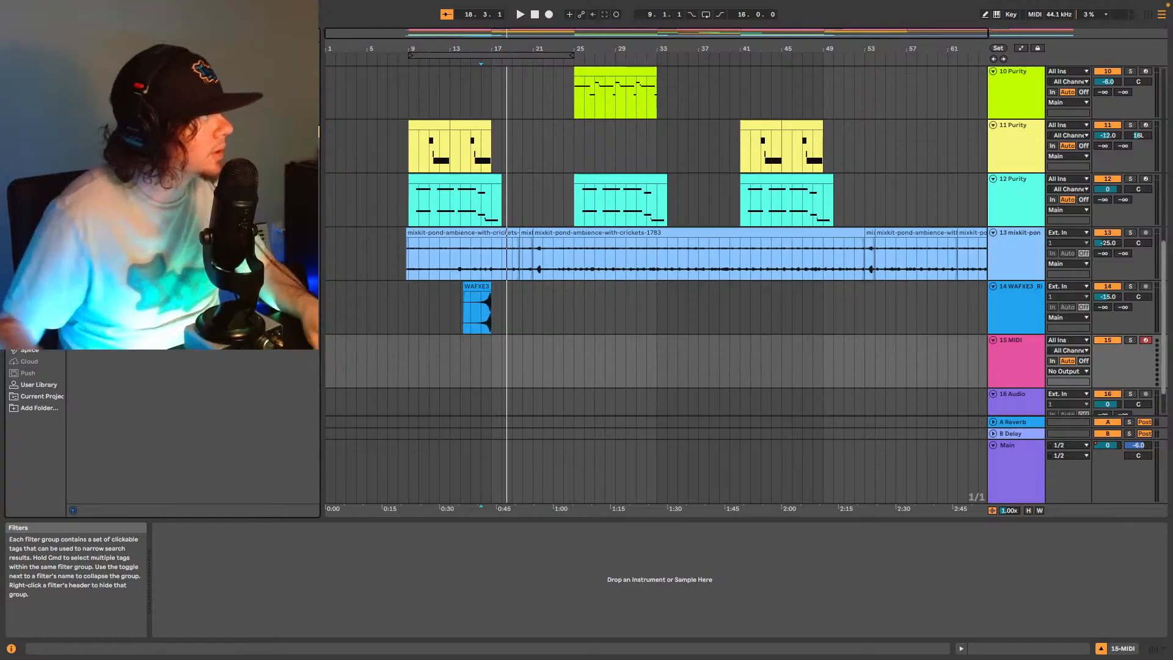
left_click_drag(153, 177, 505, 355)
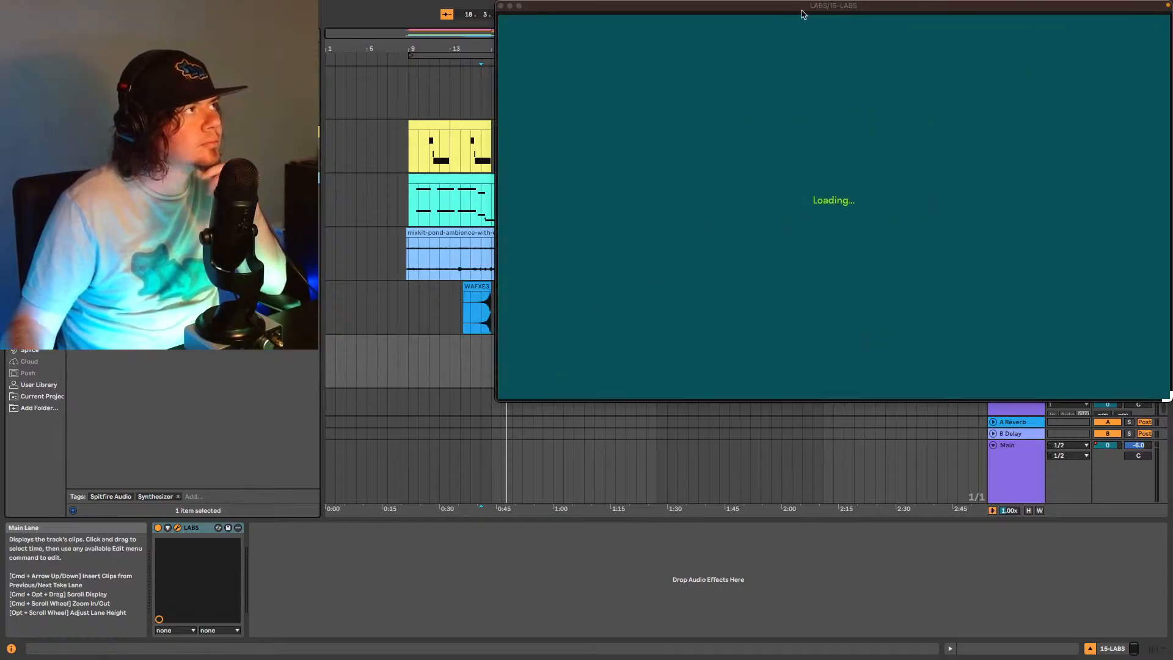
left_click_drag(804, 9, 707, 38)
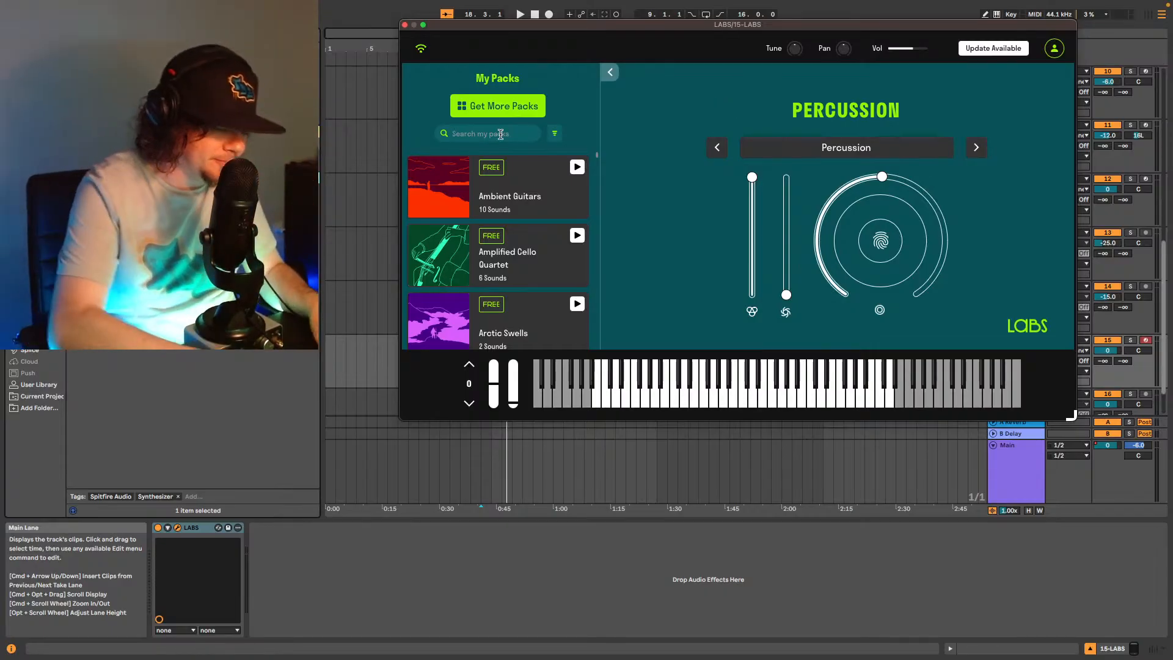
Search the LABS packs for "choir", load the Choir pack's Long sound, and close the instrument window.
type("choir")
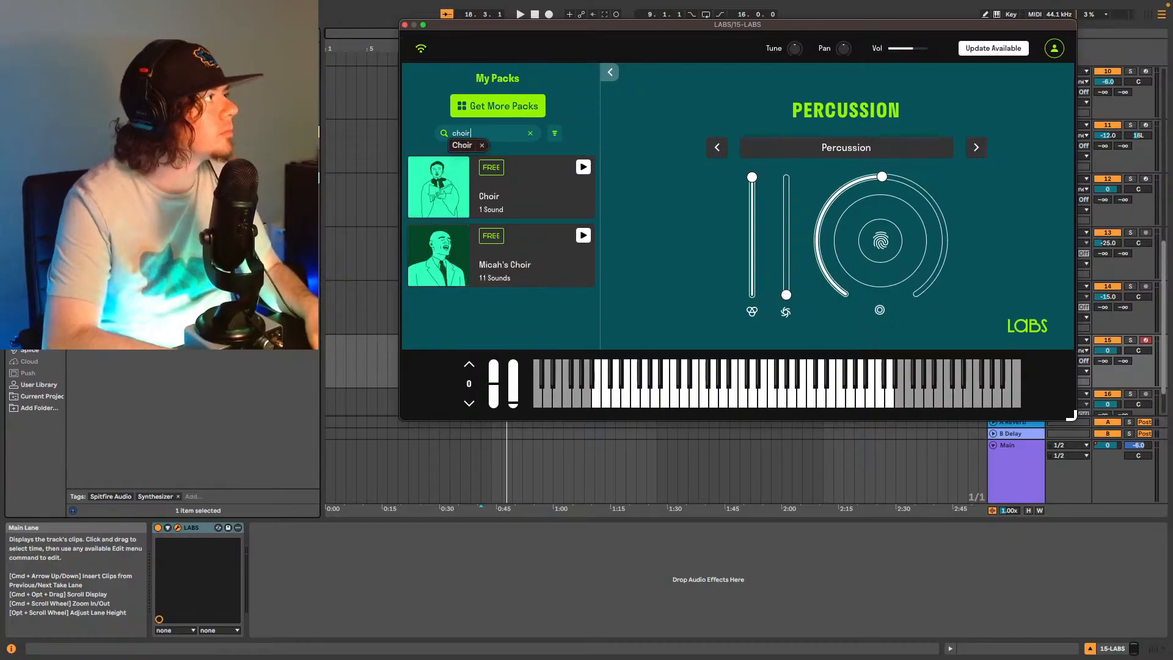
type("e")
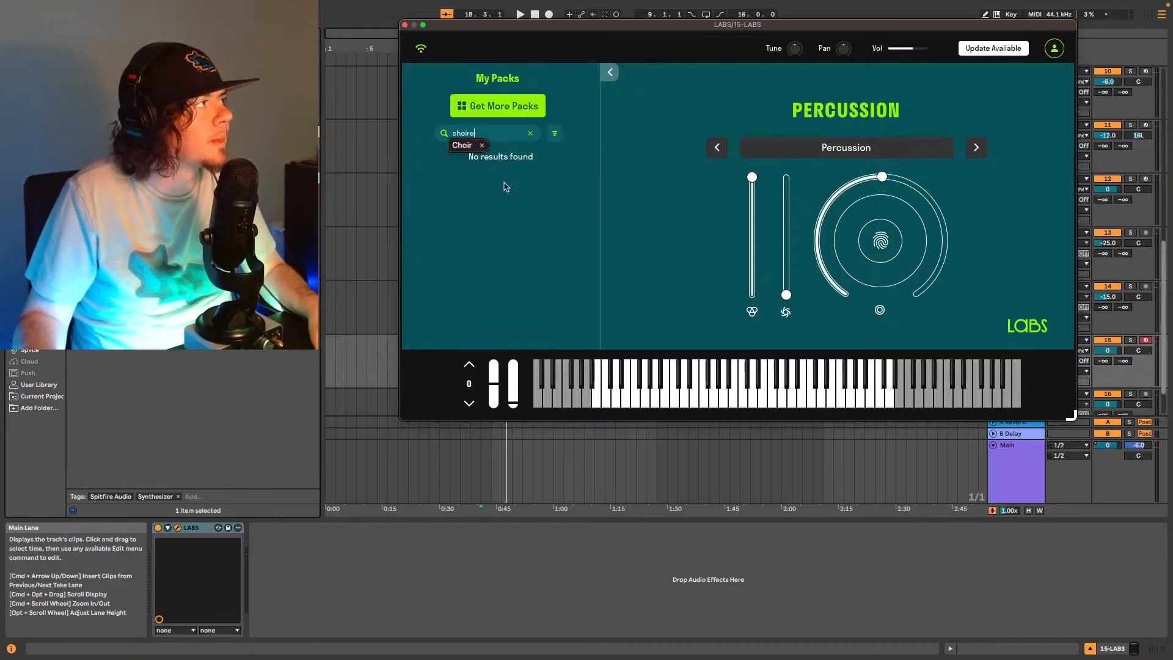
key("BackSpace")
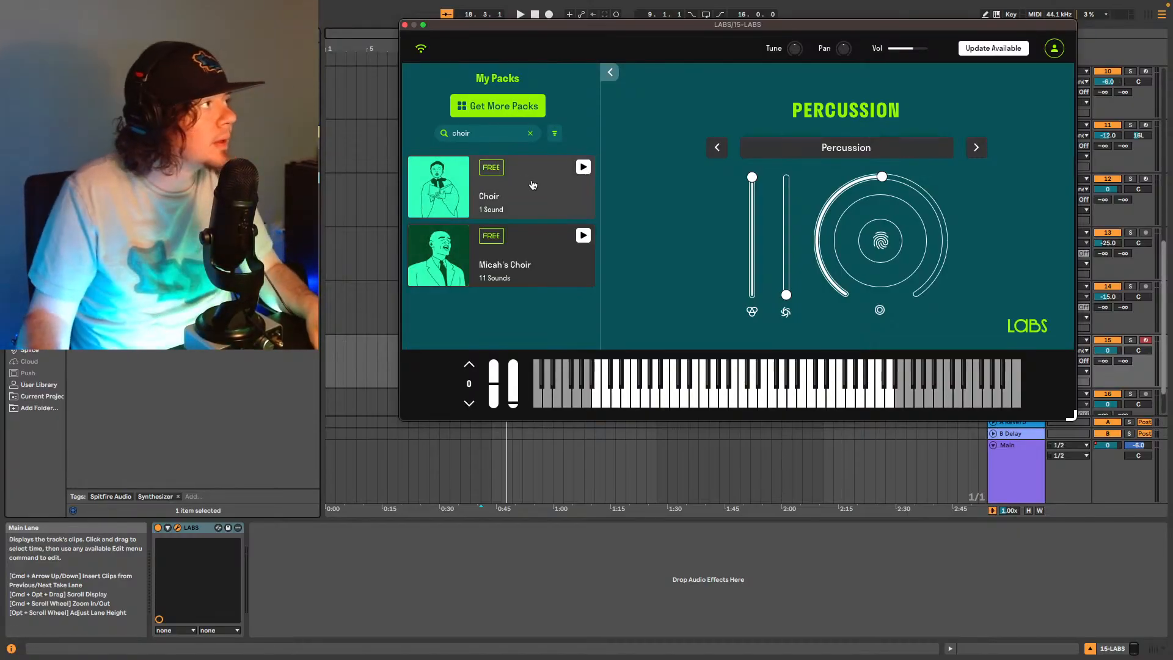
left_click(494, 182)
left_click(453, 236)
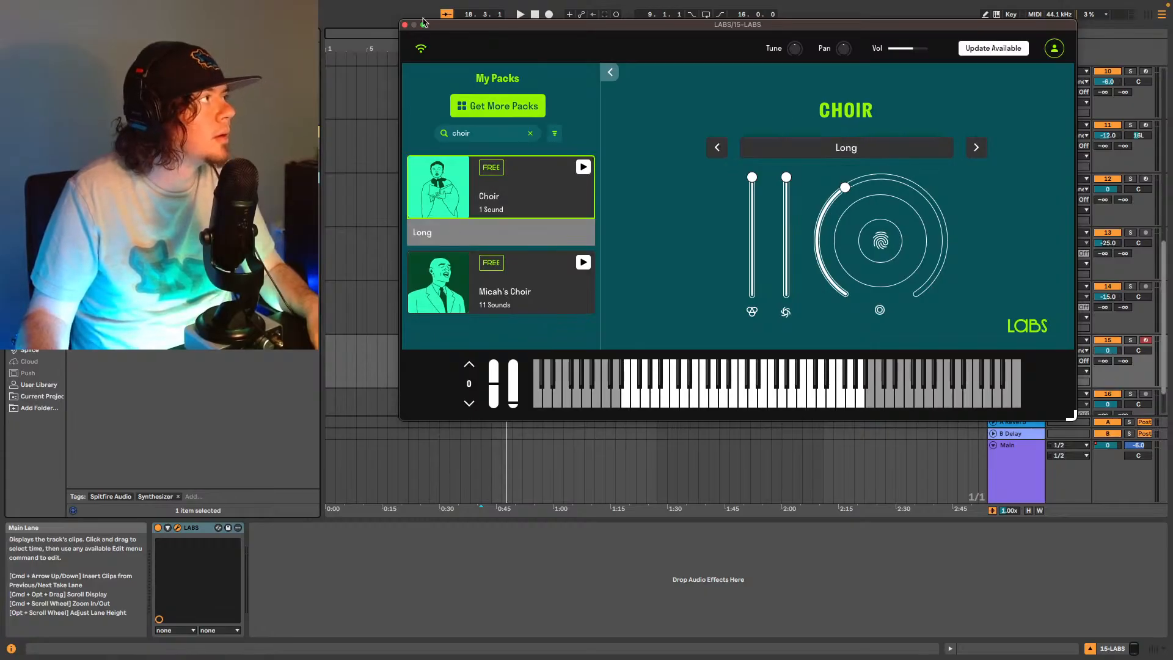
left_click(405, 25)
scroll(547, 357, "down", 2)
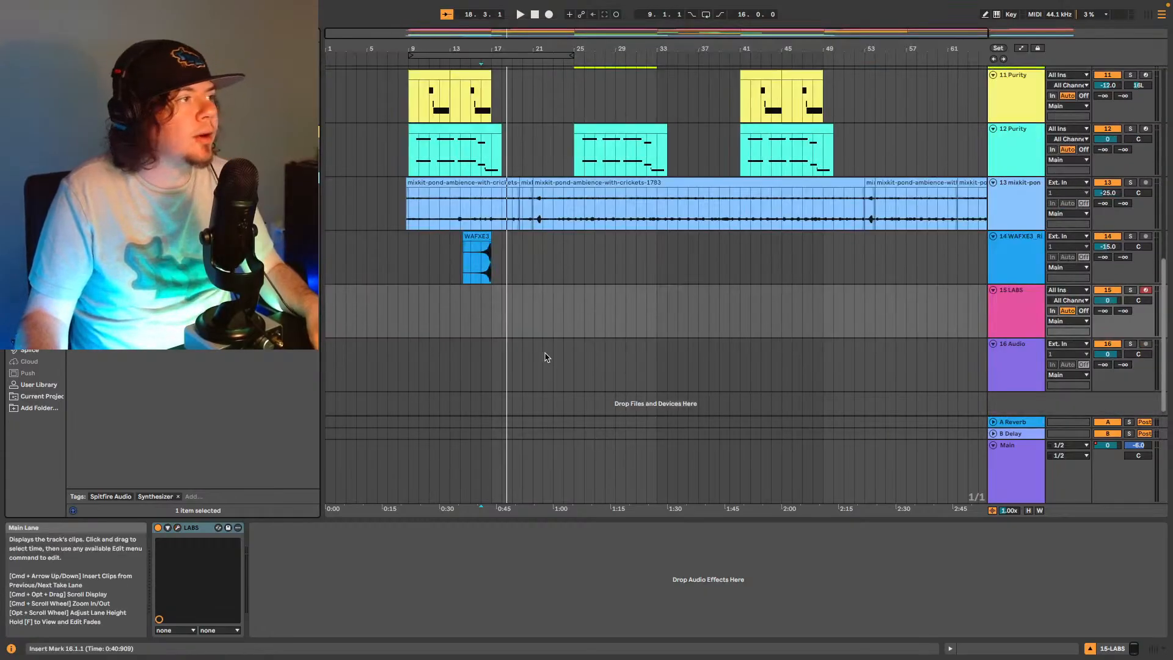
Play the song from 17.1.1 to try choir notes against the start of the new section.
left_click(529, 336)
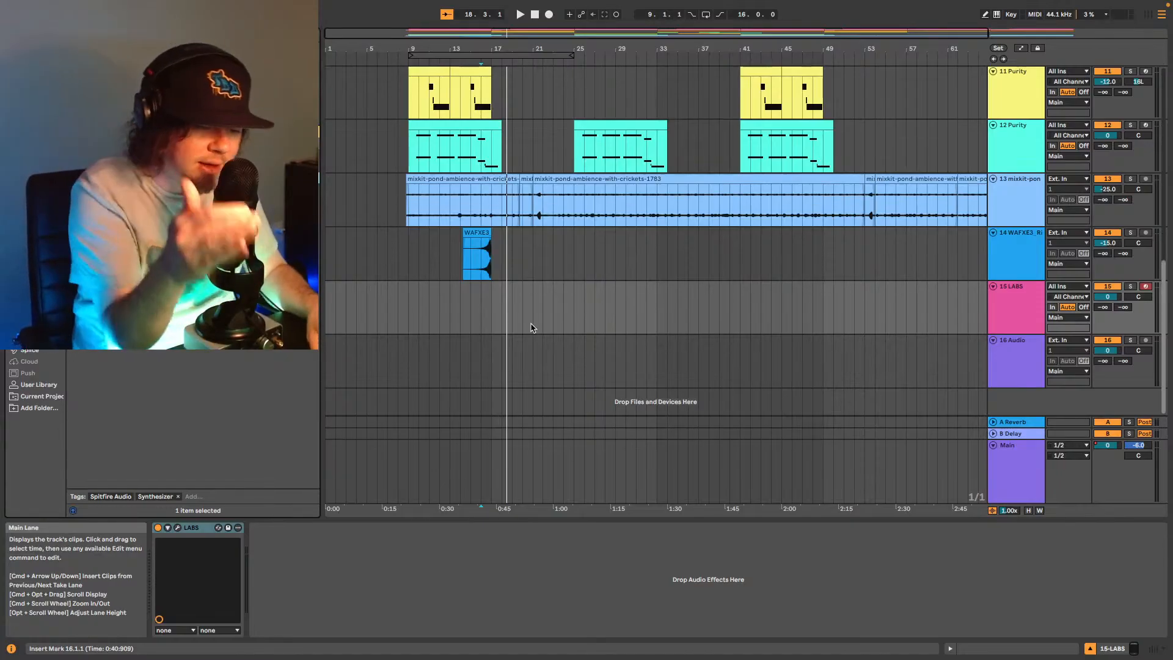
key("space")
left_click(495, 306)
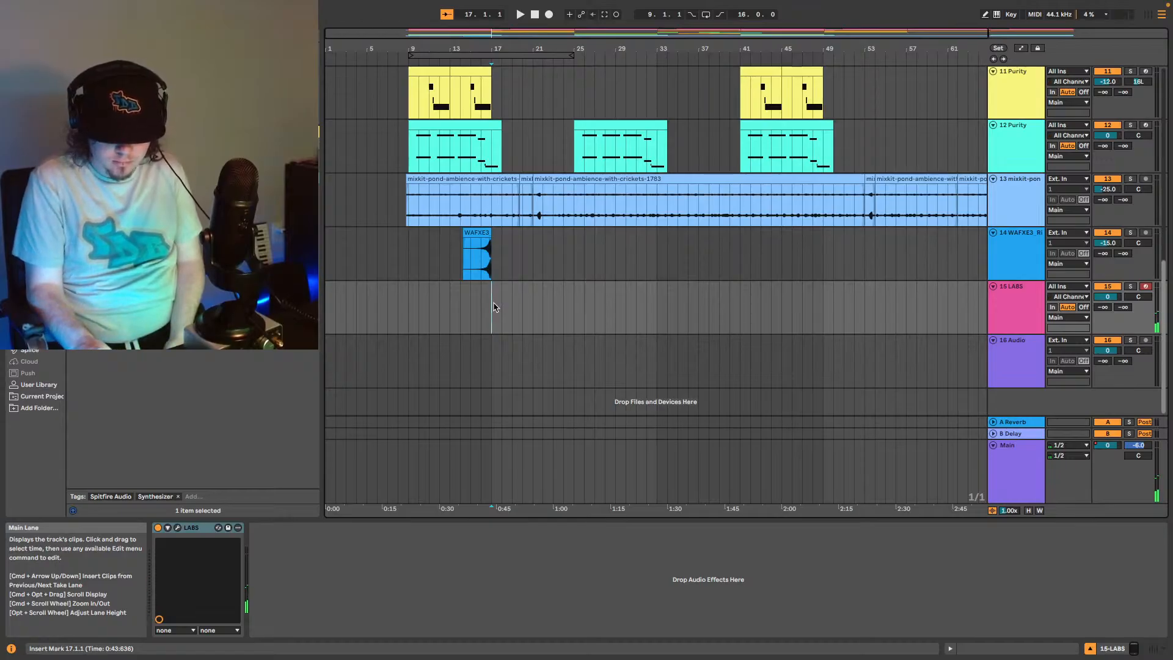
key("space")
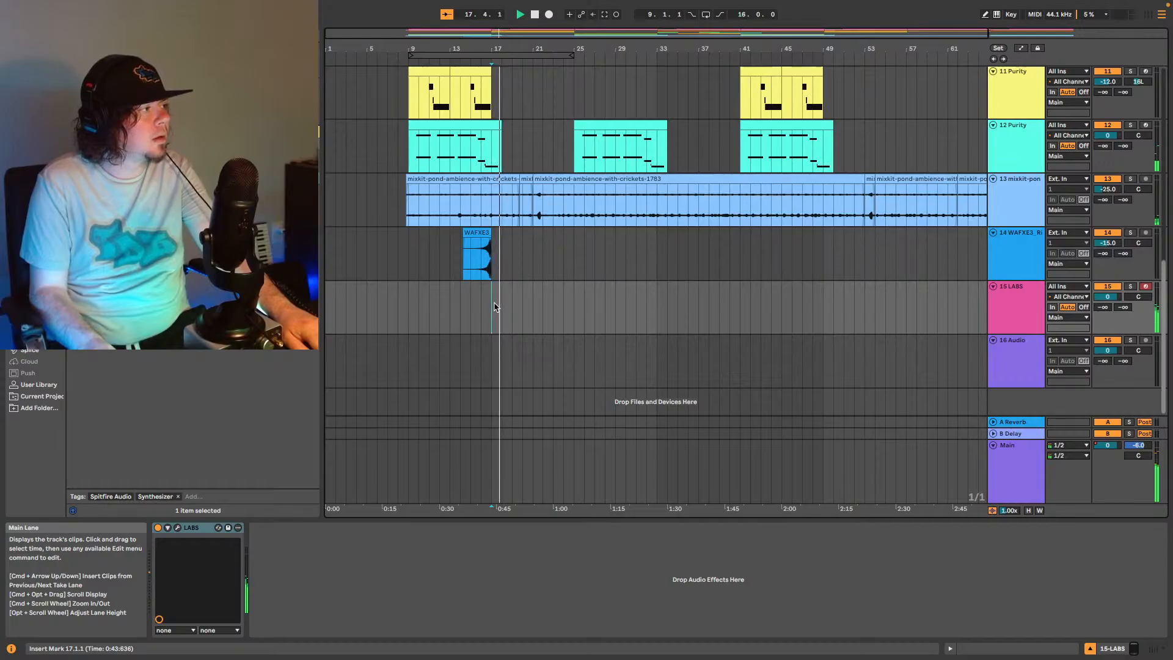
key("space")
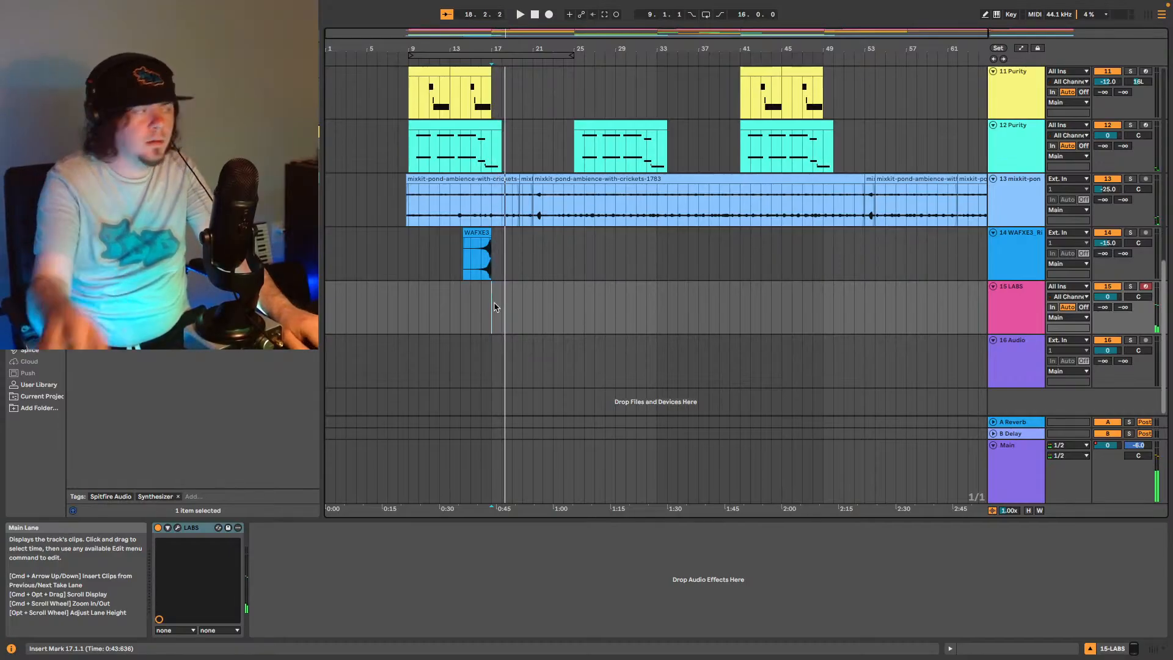
Play the song from 15.1.1 to rehearse the choir chord over the riser transition.
left_click(471, 312)
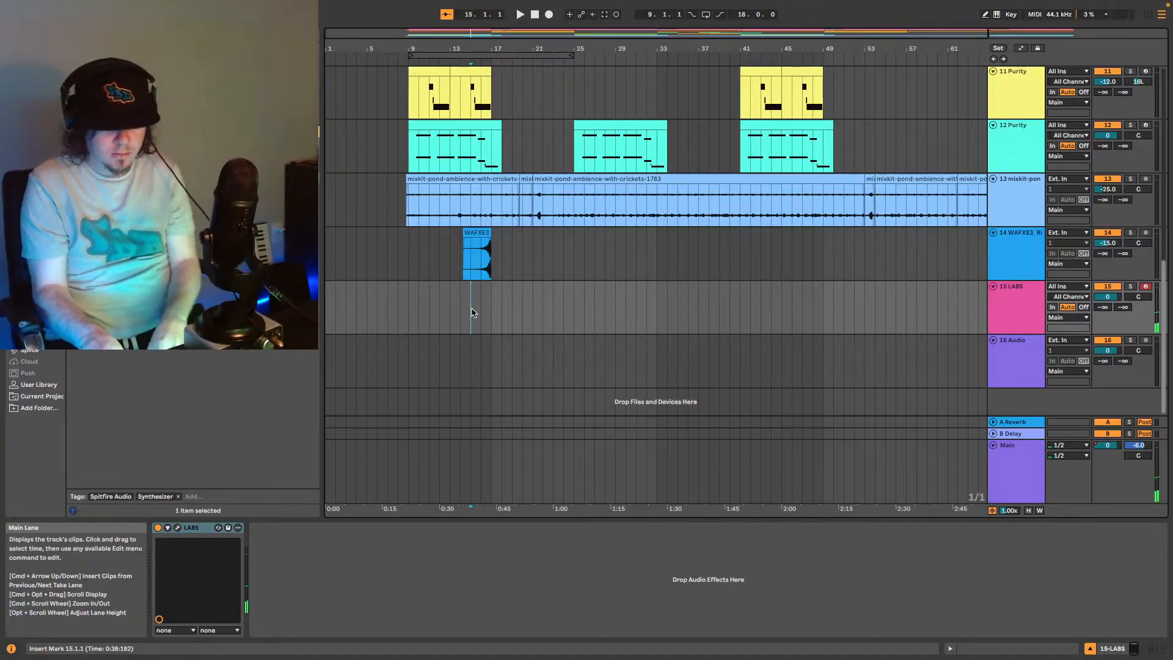
key("space")
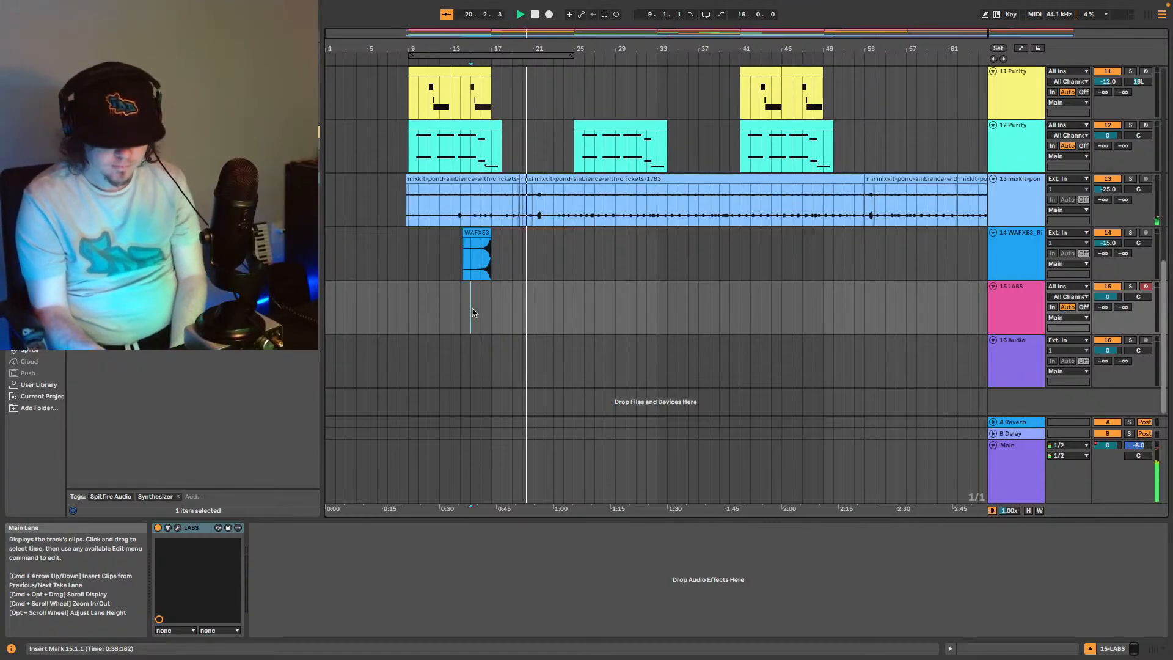
key("space")
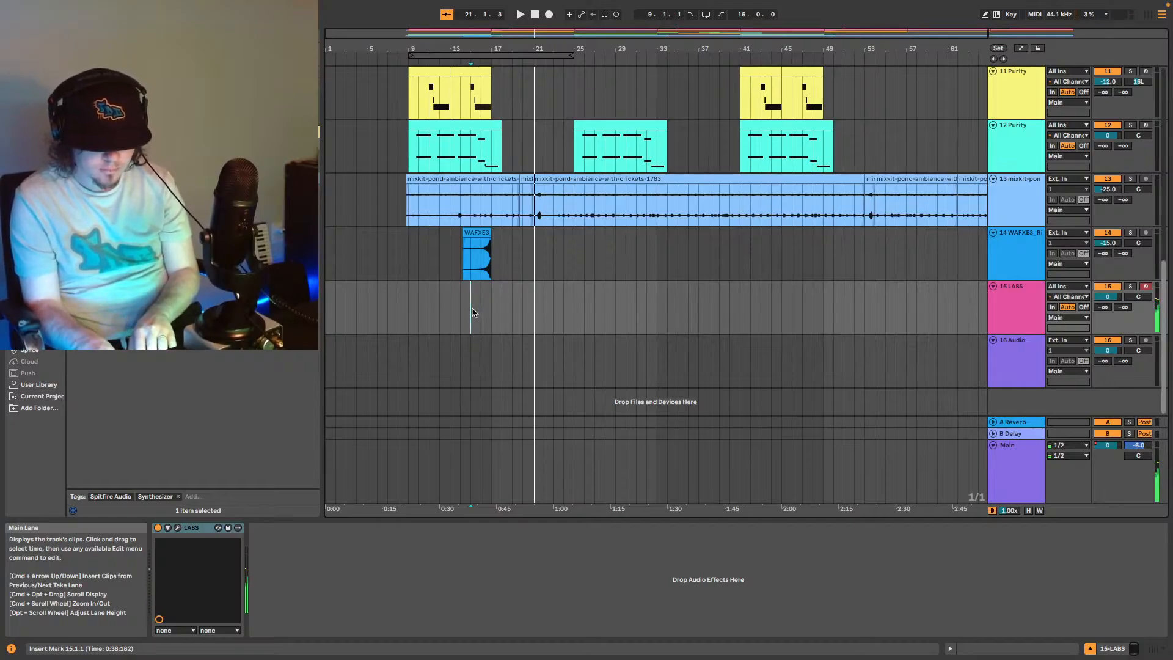
key("space")
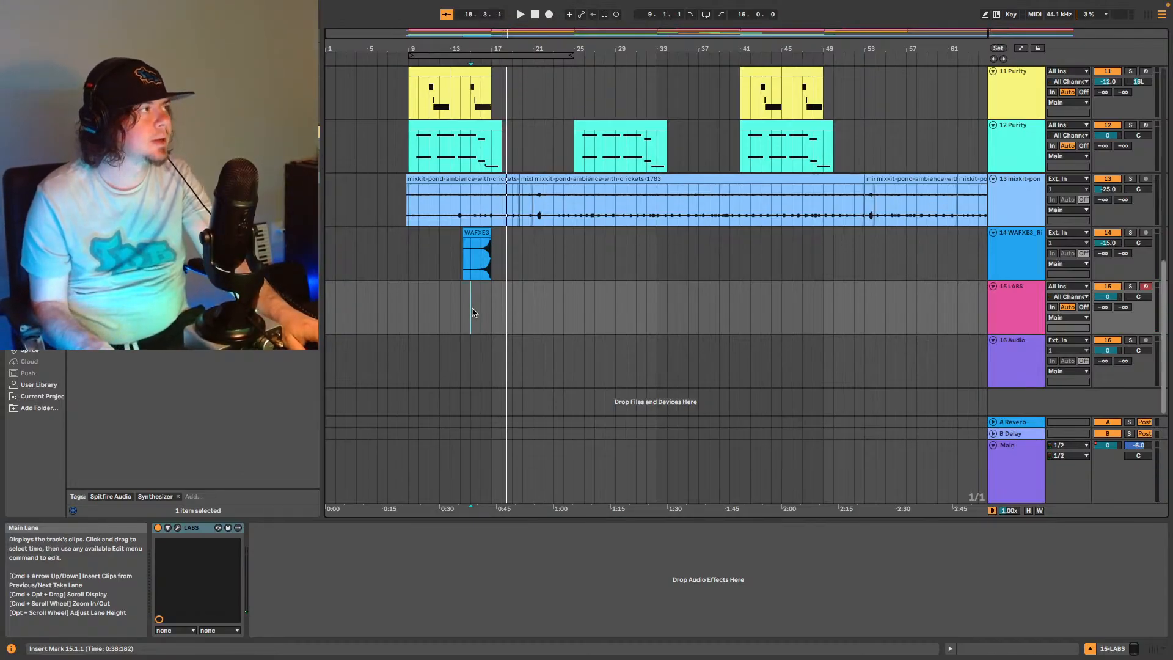
Perform the choir chord over the transition and capture it as a four-bar MIDI clip starting at 16.1.1 on the LABS track.
key("space")
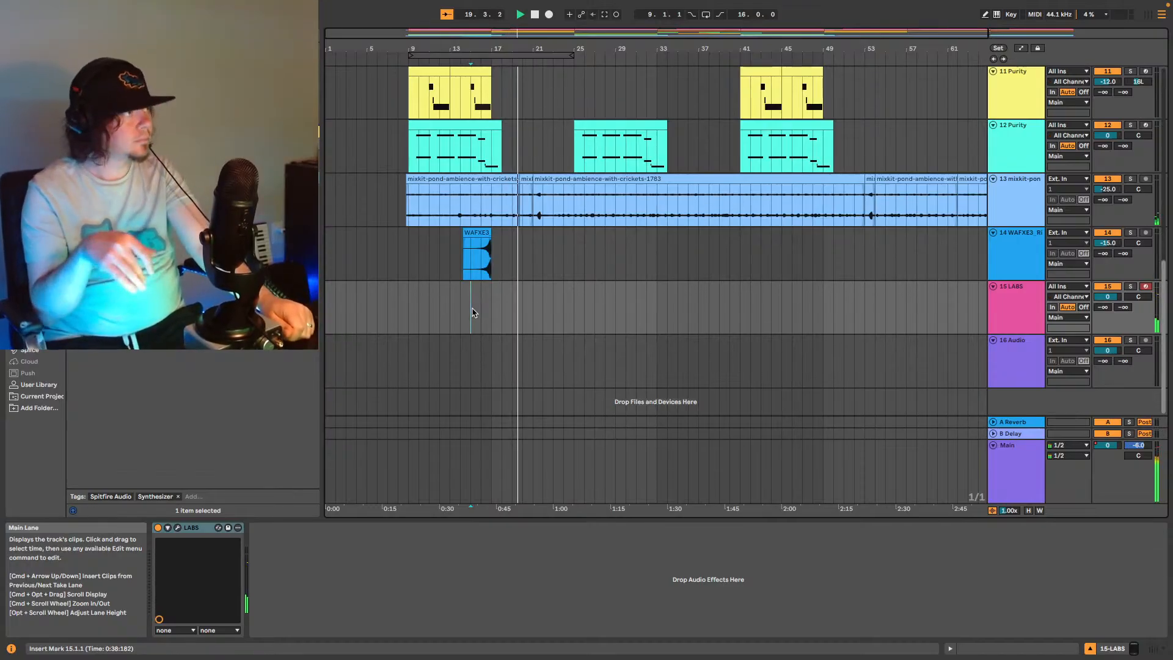
left_click(604, 14)
left_click(485, 287)
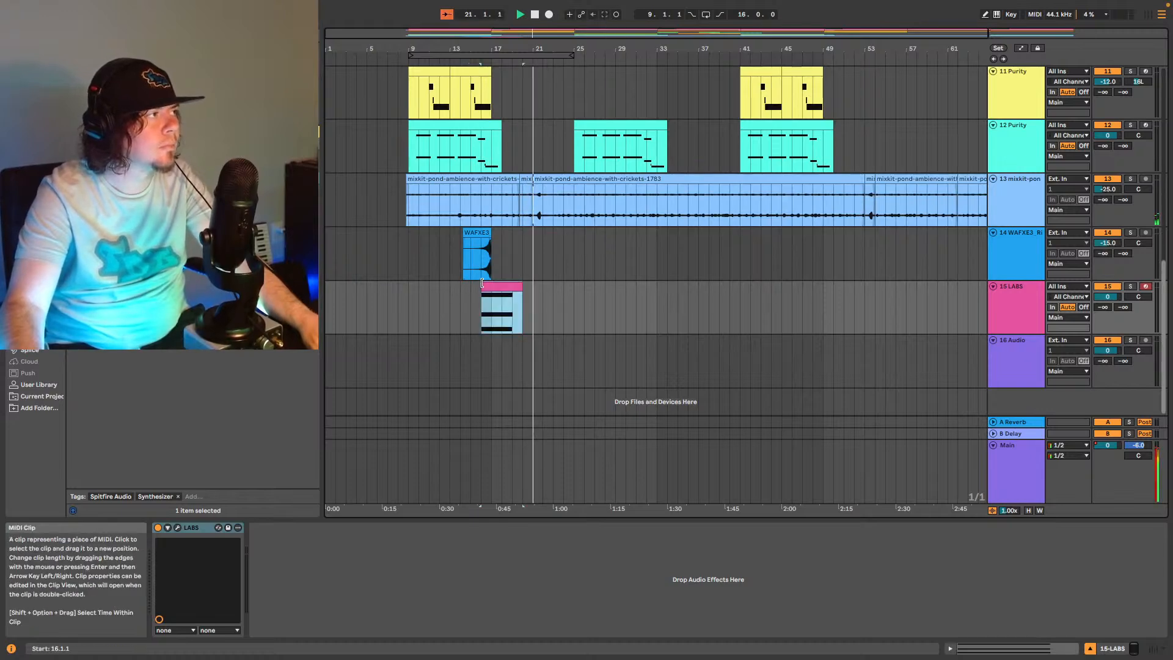
Bounce the choir MIDI clip to a new audio track and deactivate the original LABS track.
right_click(499, 310)
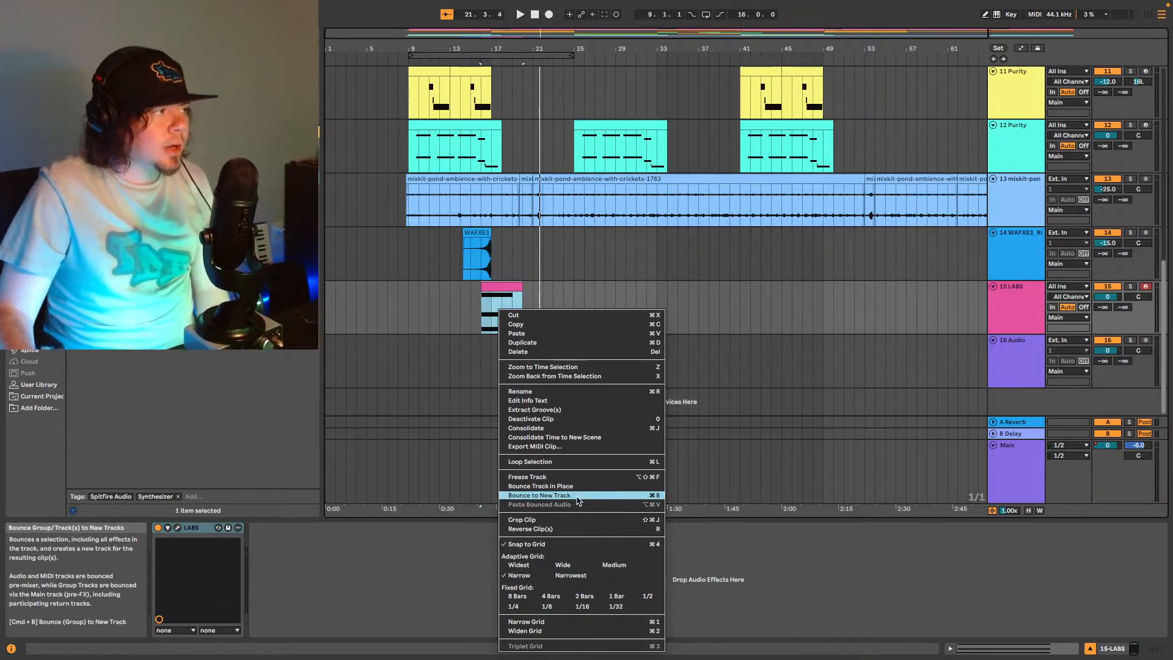
left_click(578, 500)
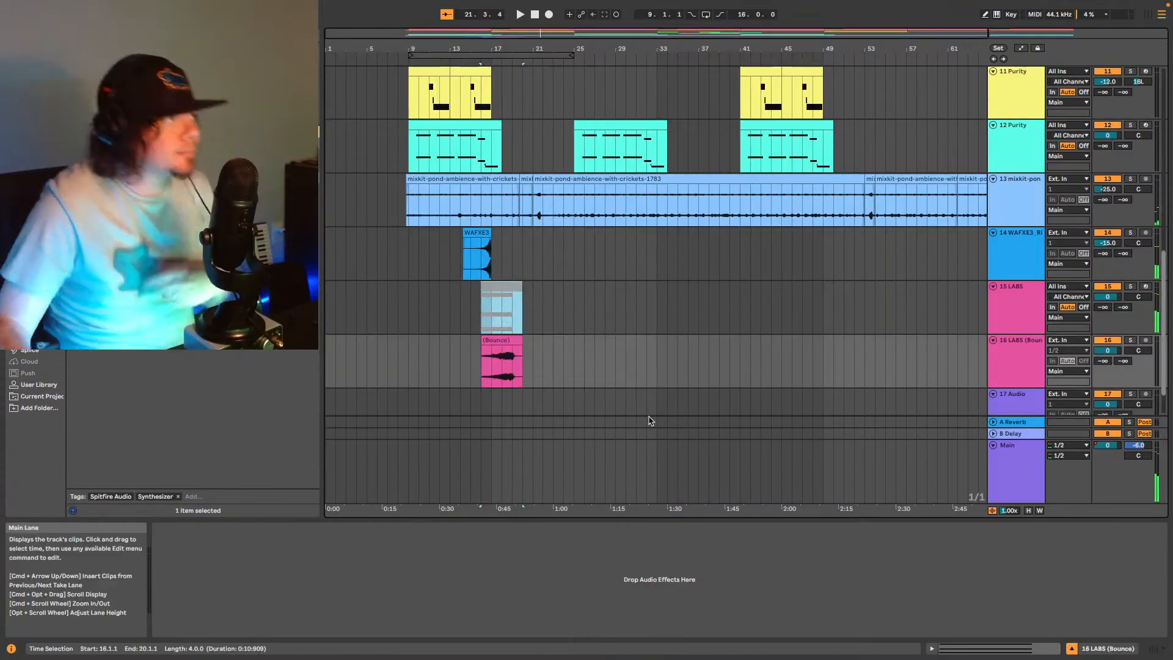
left_click(1113, 287)
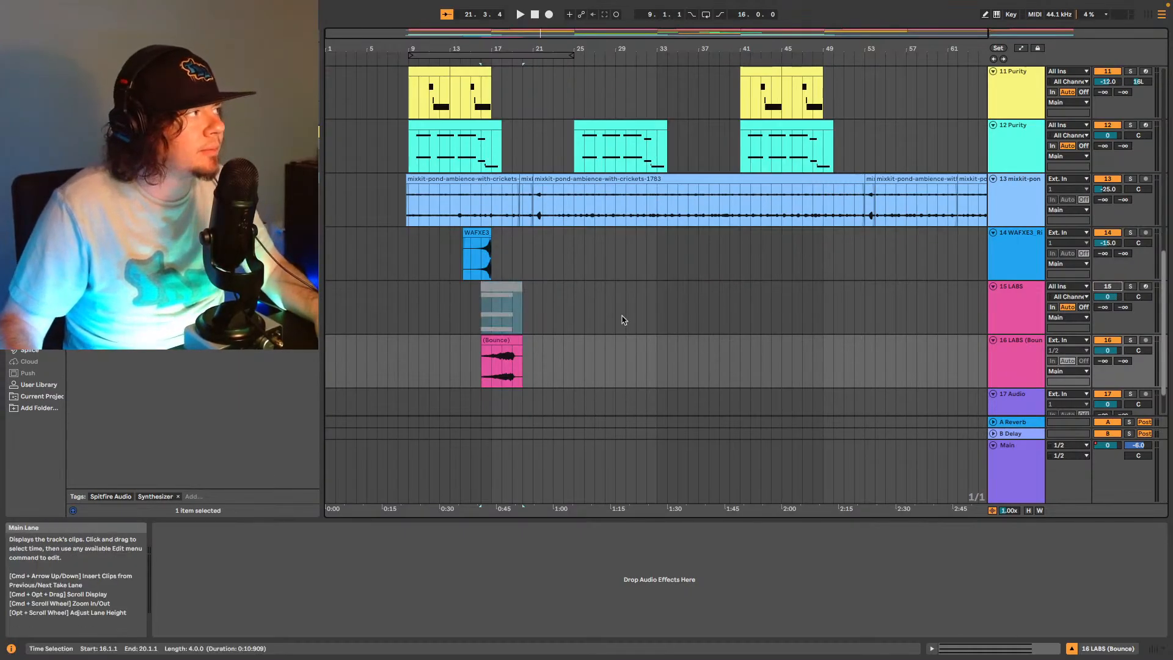
Listen to the bounced choir clip, shorten it to end at 19.1.1, and add a long fade-out starting early in bar 17.
left_click(1023, 350)
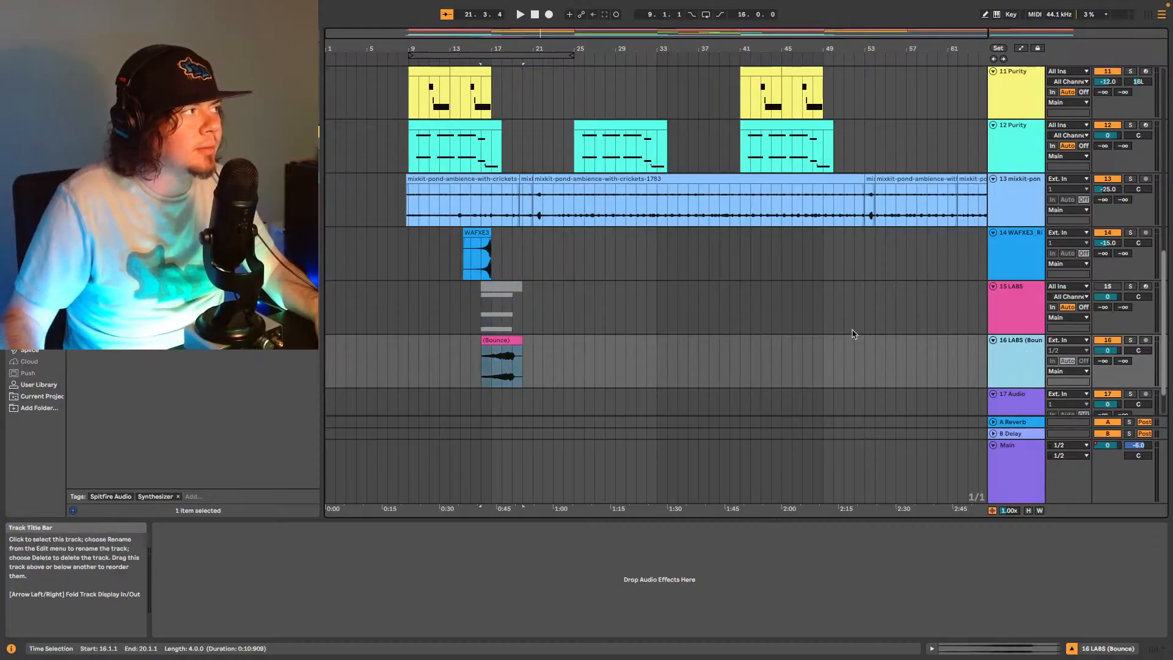
left_click_drag(489, 48, 458, 46)
left_click(705, 376)
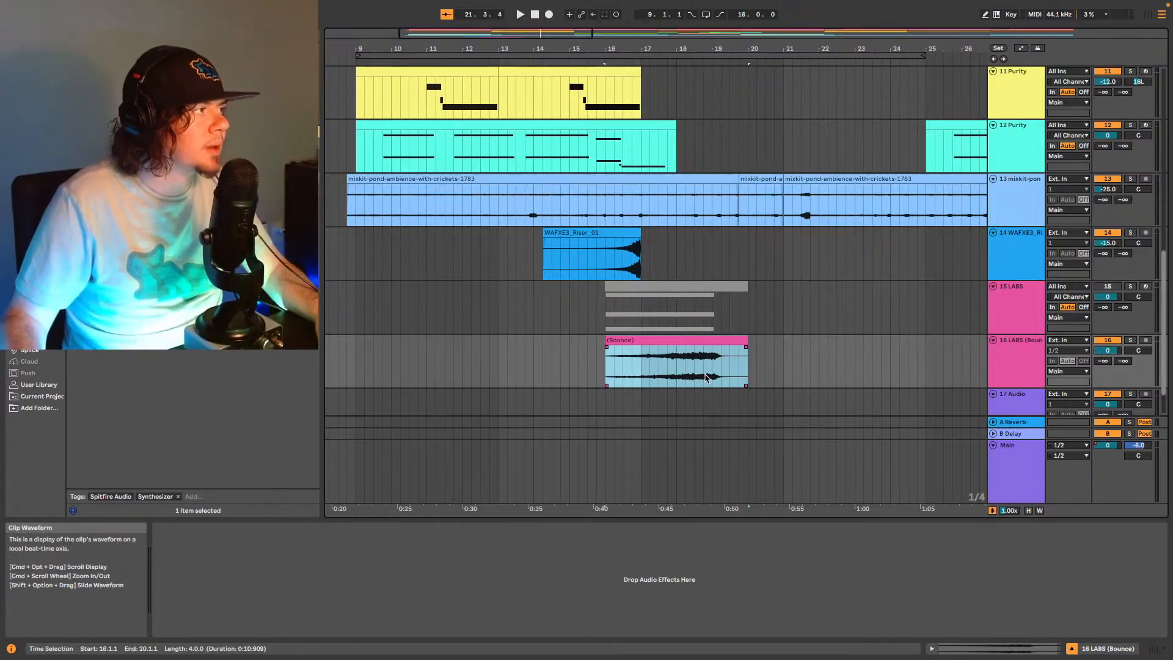
key("space")
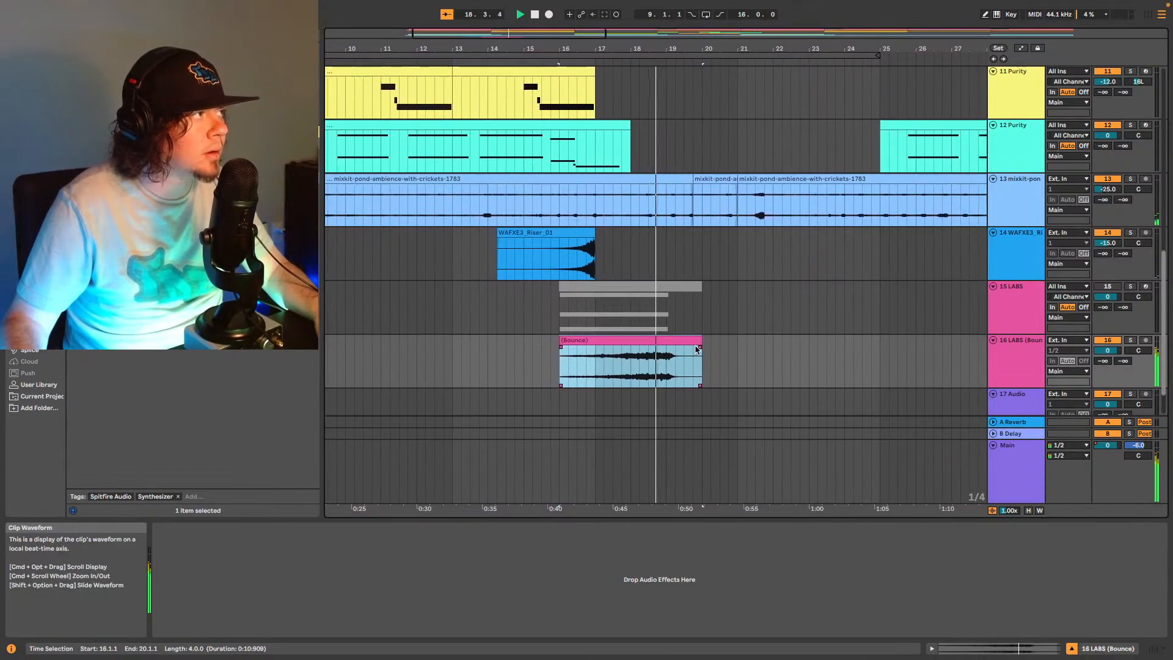
key("space")
left_click_drag(696, 350, 594, 353)
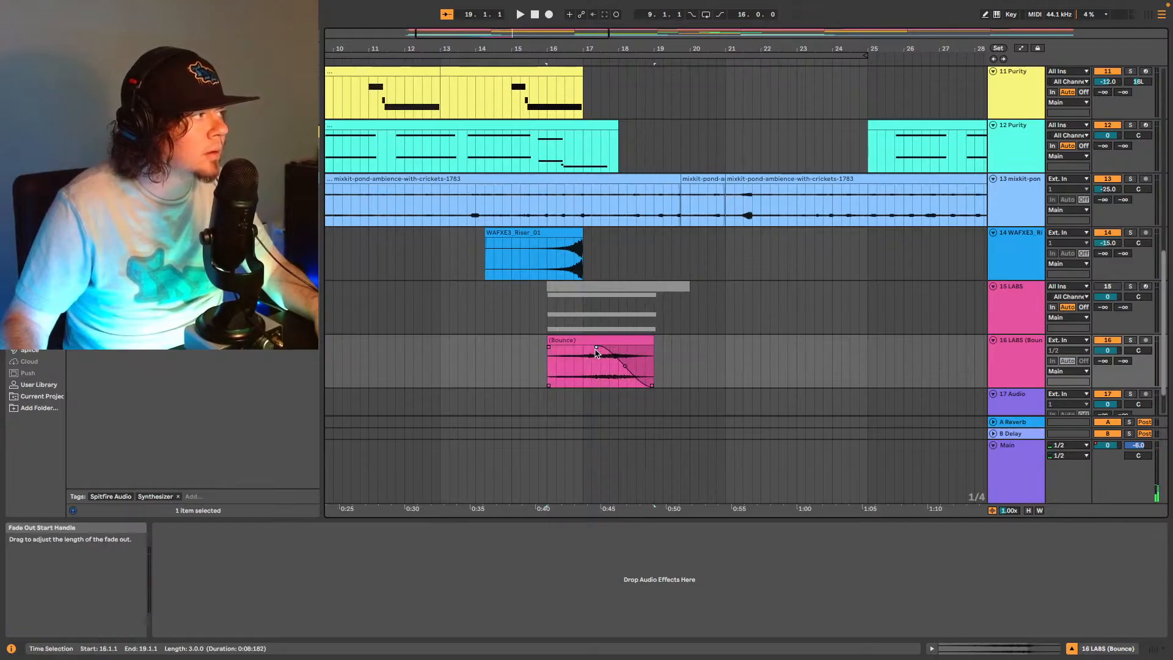
Extend the bounced choir clip to end at 19.2.1 and set track 16's volume to -3 dB.
key("space")
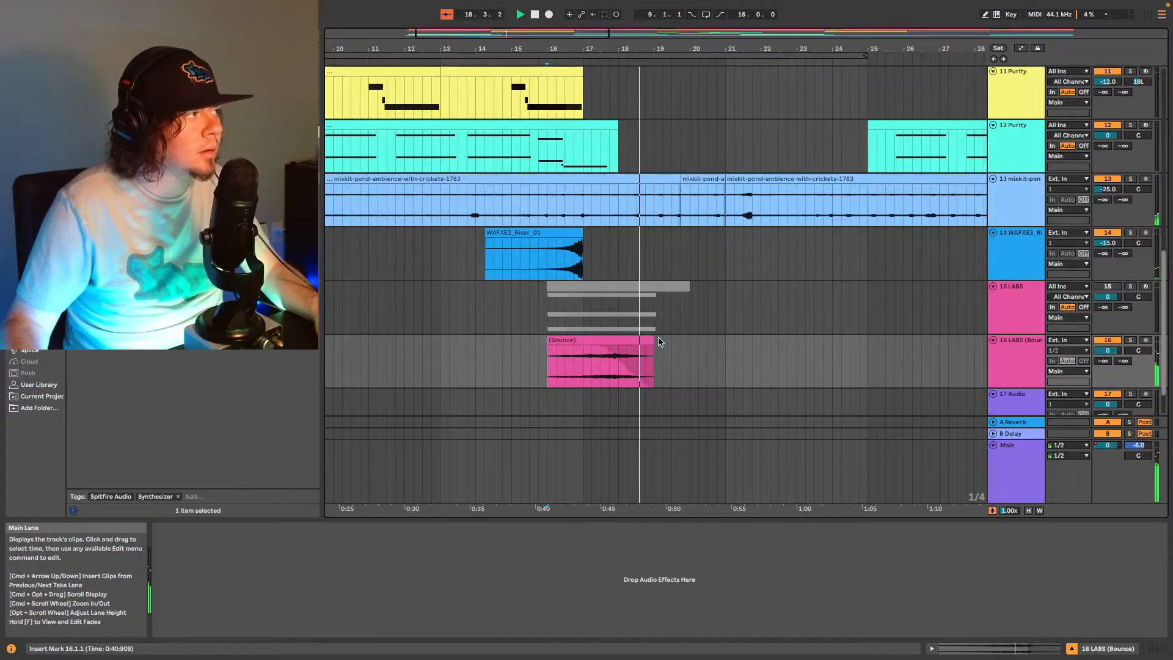
key("space")
left_click(654, 341)
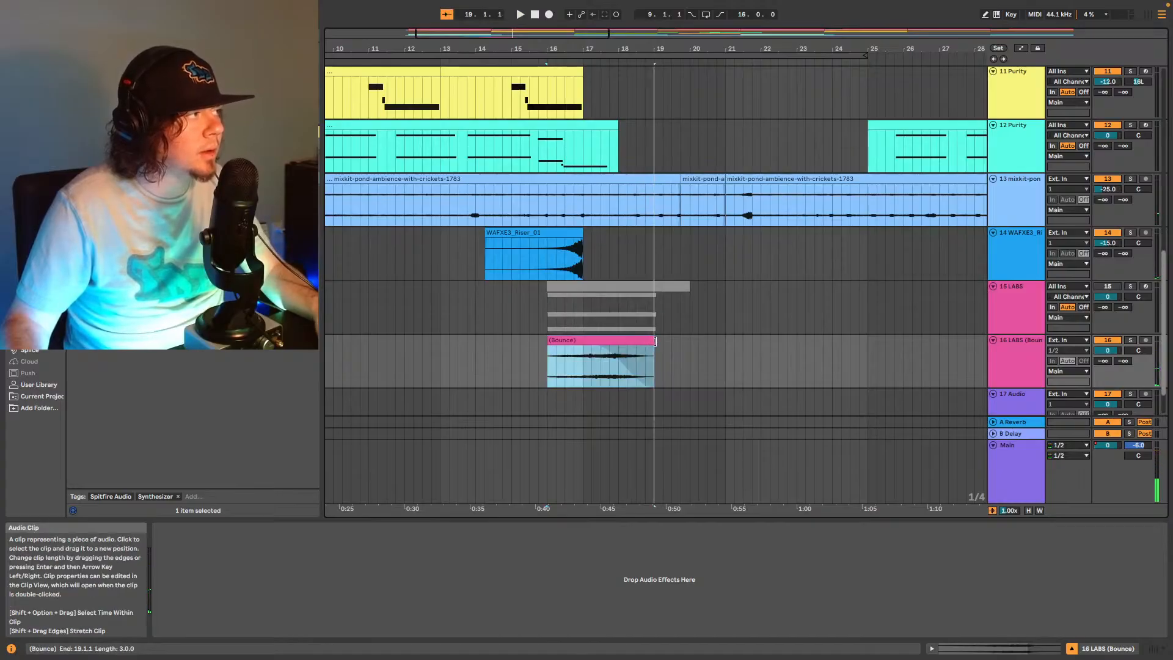
left_click_drag(655, 341, 664, 341)
left_click(1119, 352)
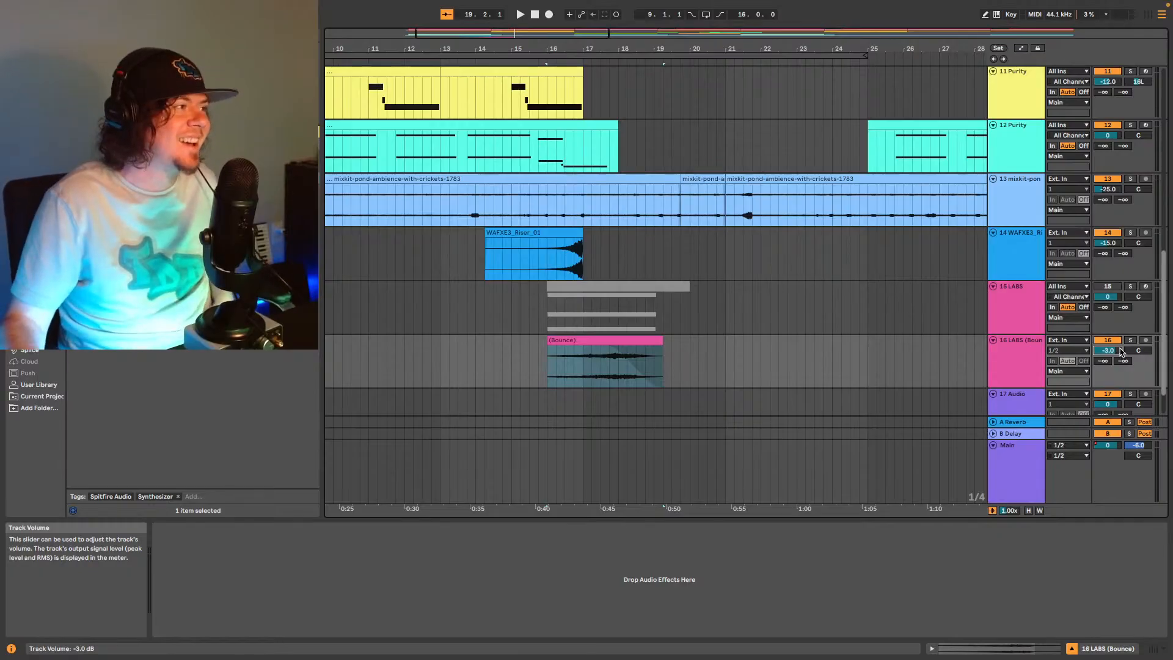
Reopen LABS on track 15 to review the Choir Long sound's settings, and close its window.
left_click(1043, 345)
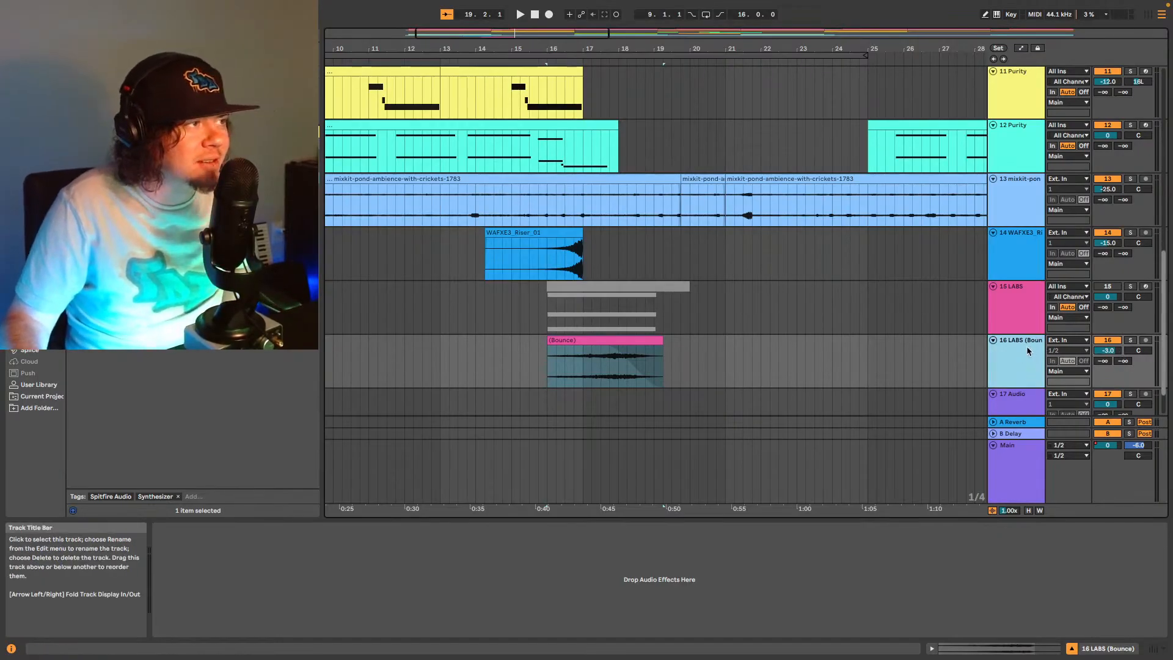
left_click(1026, 304)
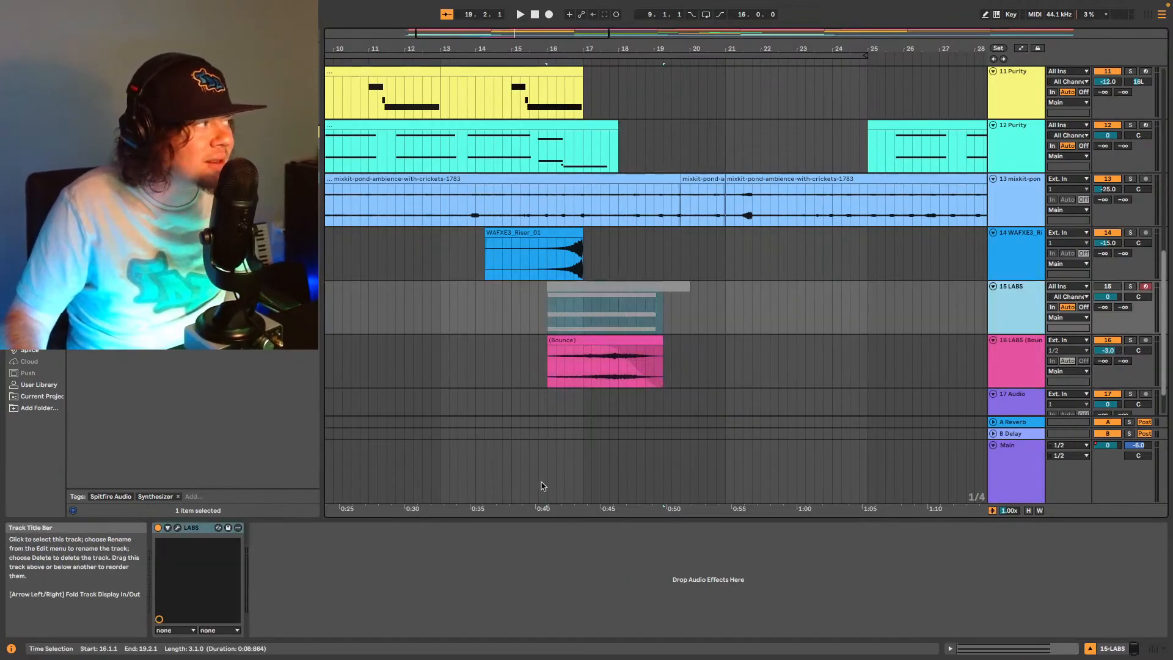
left_click(178, 528)
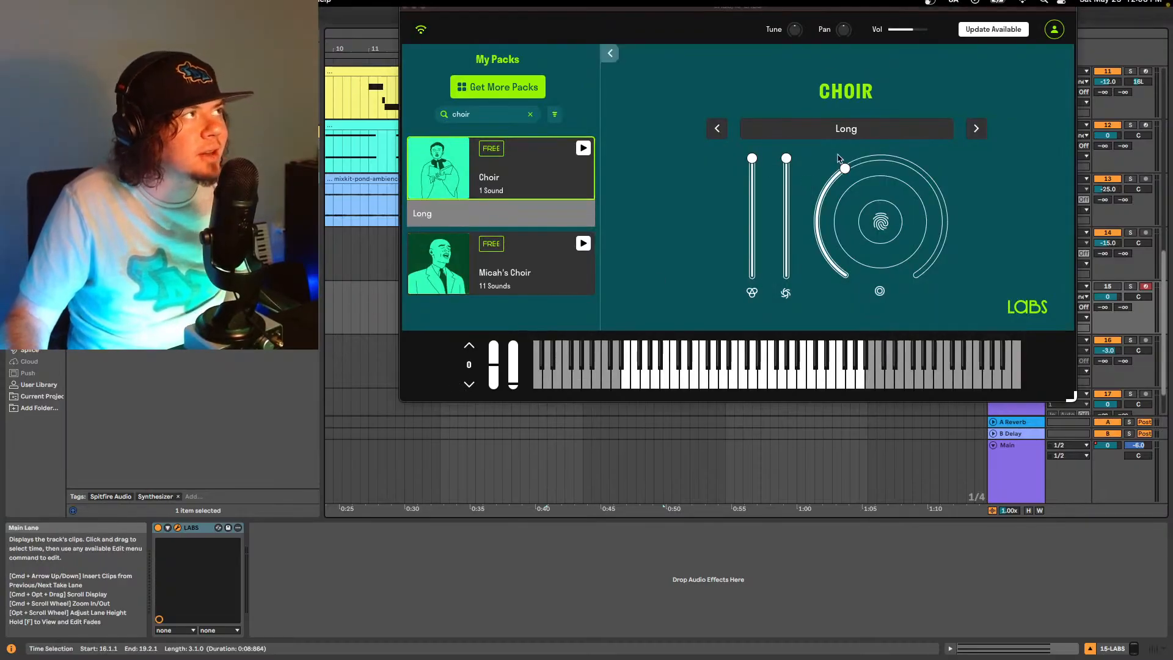
left_click_drag(812, 11, 787, 112)
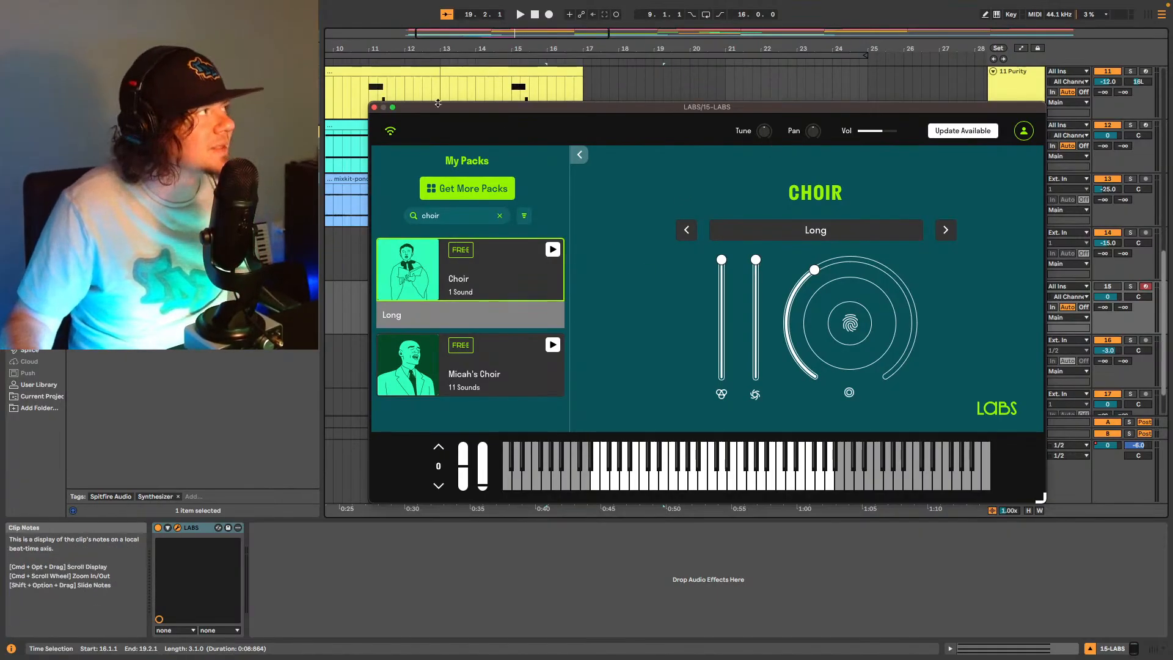
left_click(374, 108)
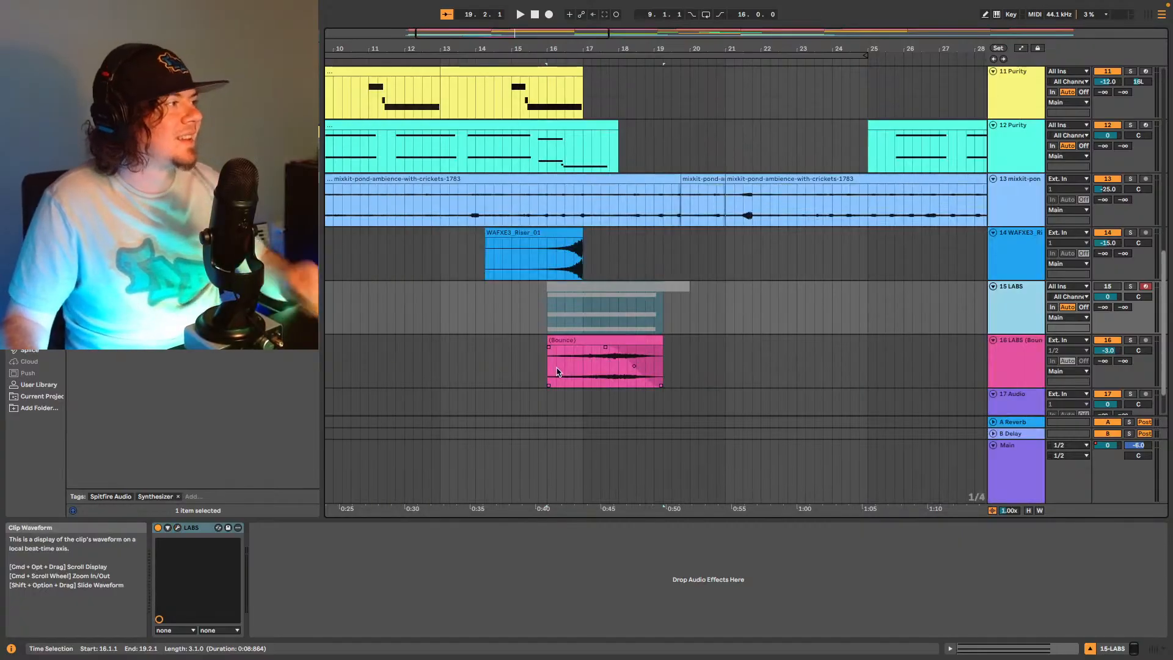
Play back the choir transition around bars 15 to 19 and lower track 16's volume to -6 dB.
left_click(671, 363)
key("space")
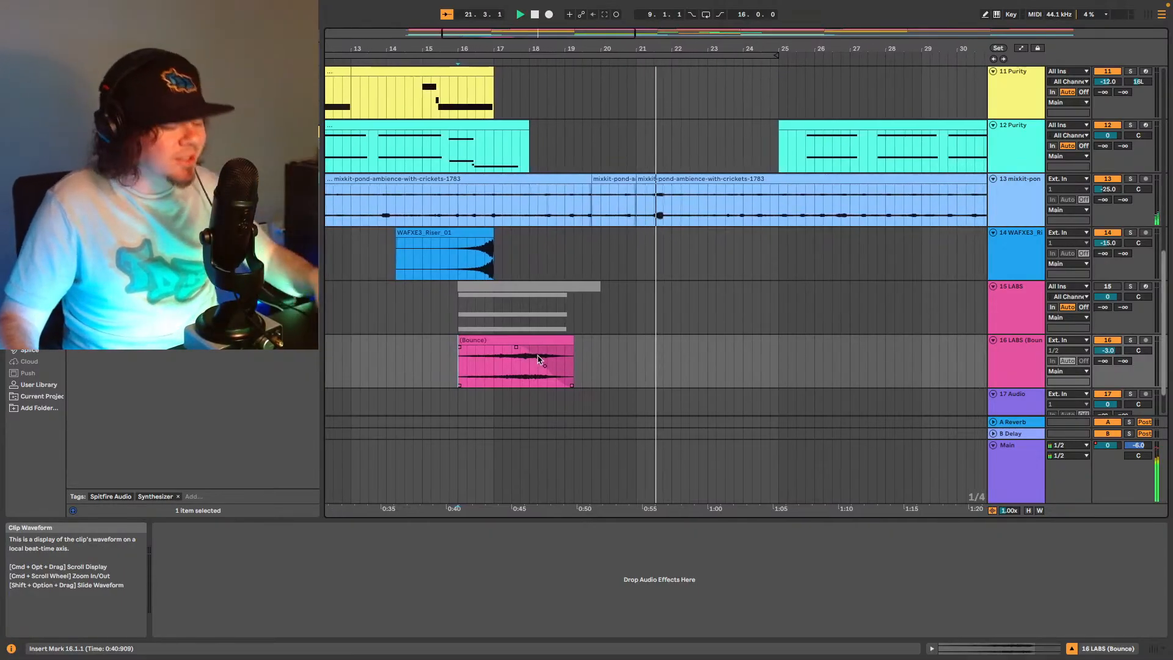
left_click(436, 364)
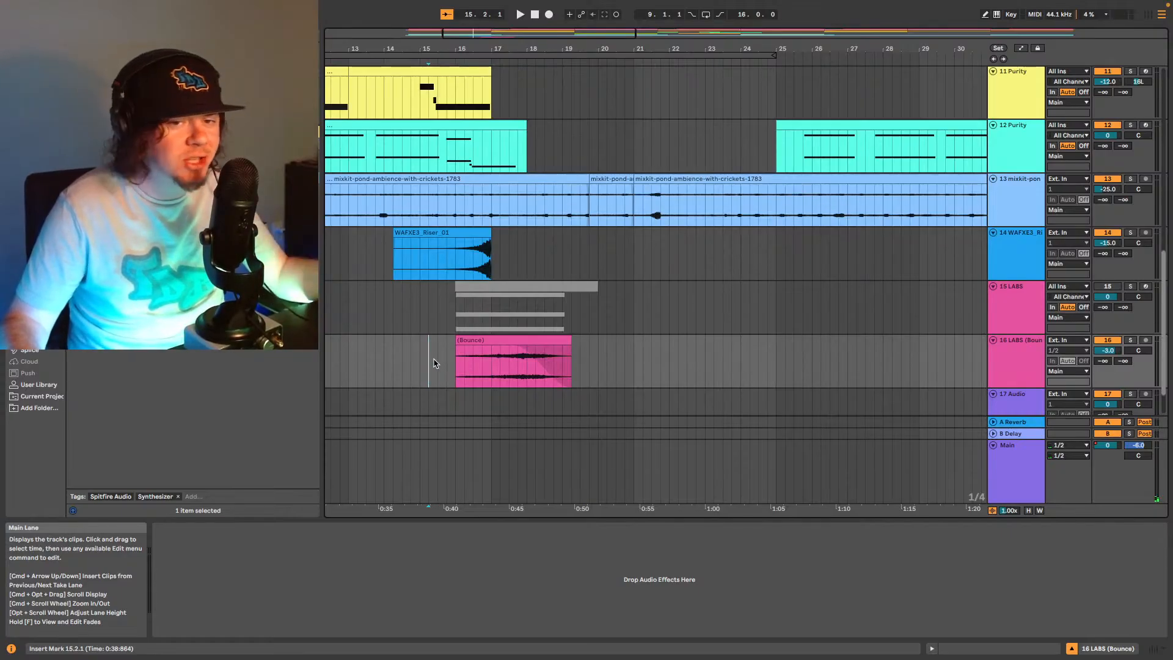
key("space")
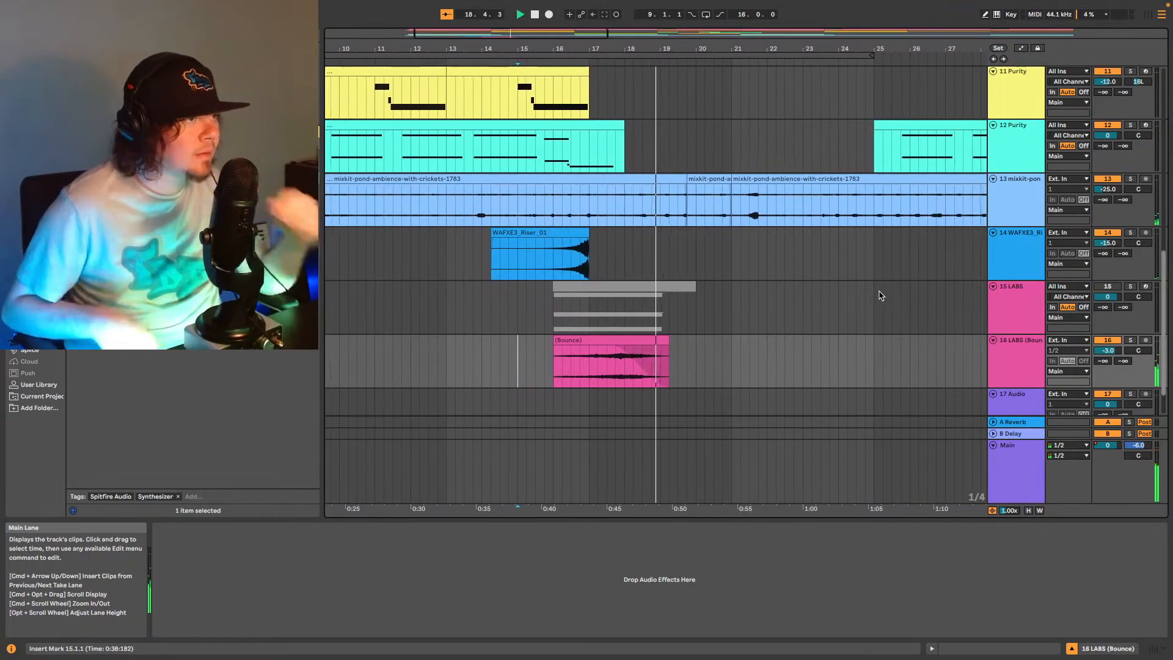
key("space")
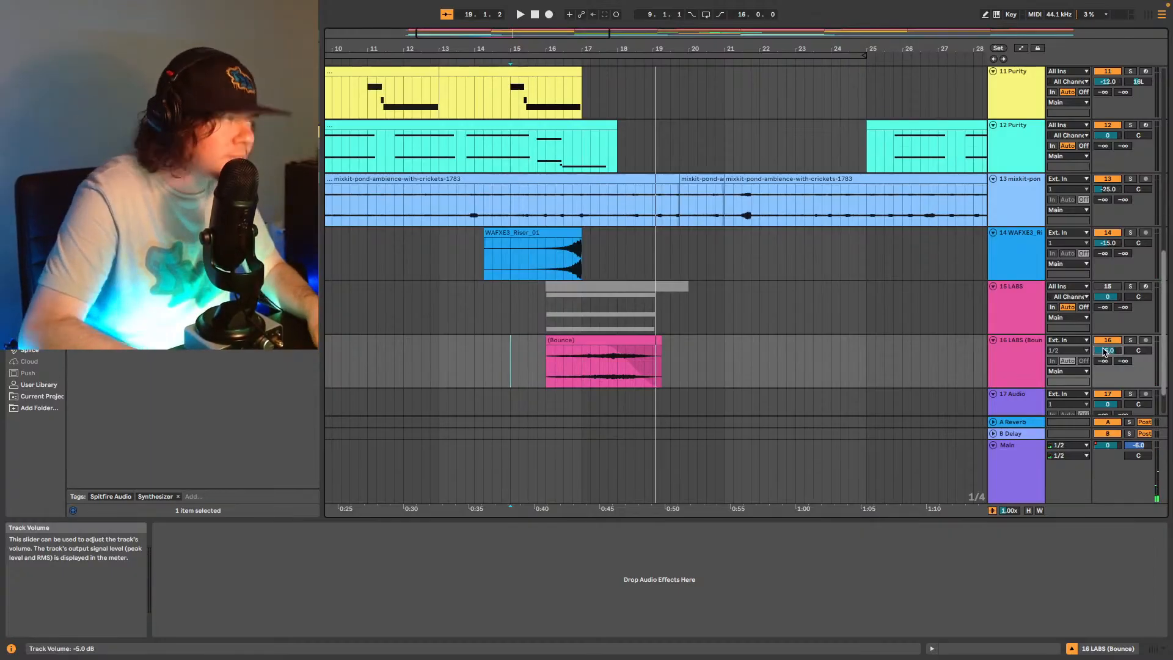
key("space")
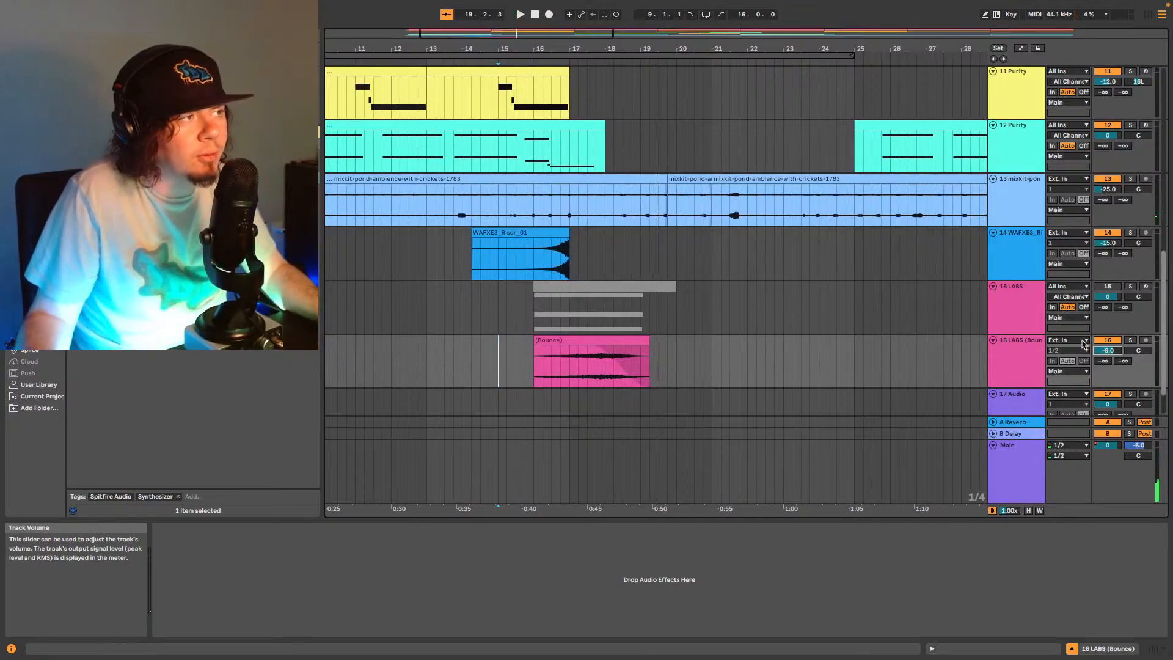
Insert a MIDI track below the bounced LABS track and load BBC Symphony Orchestra on it.
left_click(1035, 365)
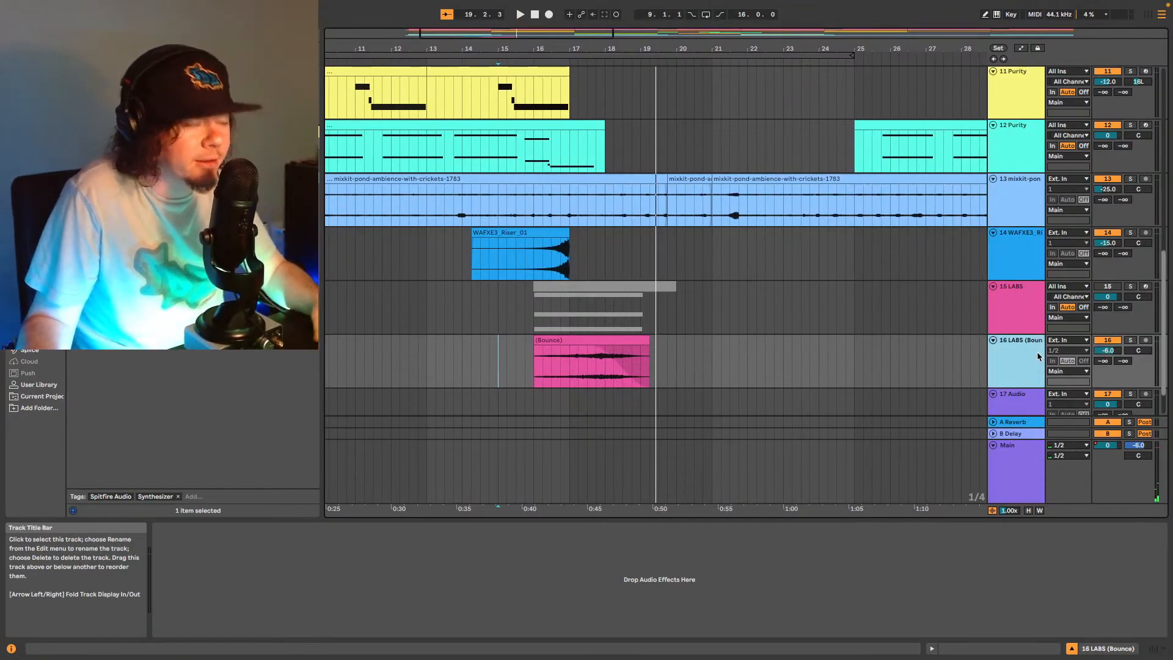
scroll(1002, 349, "down", 2)
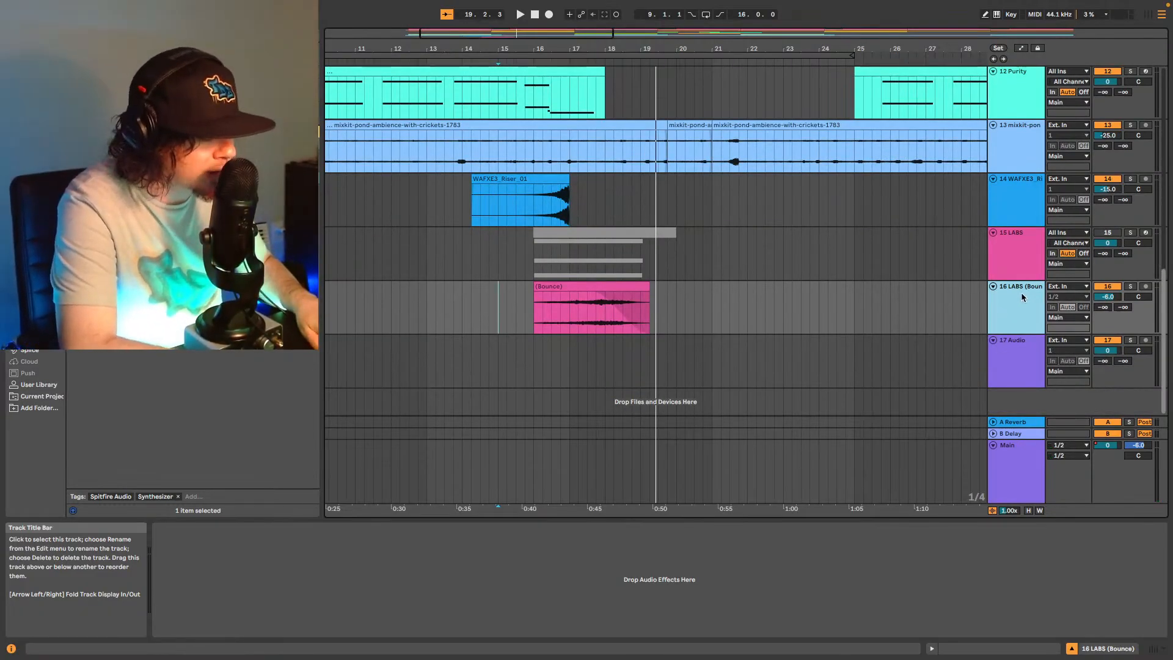
key("ctrl+shift+t")
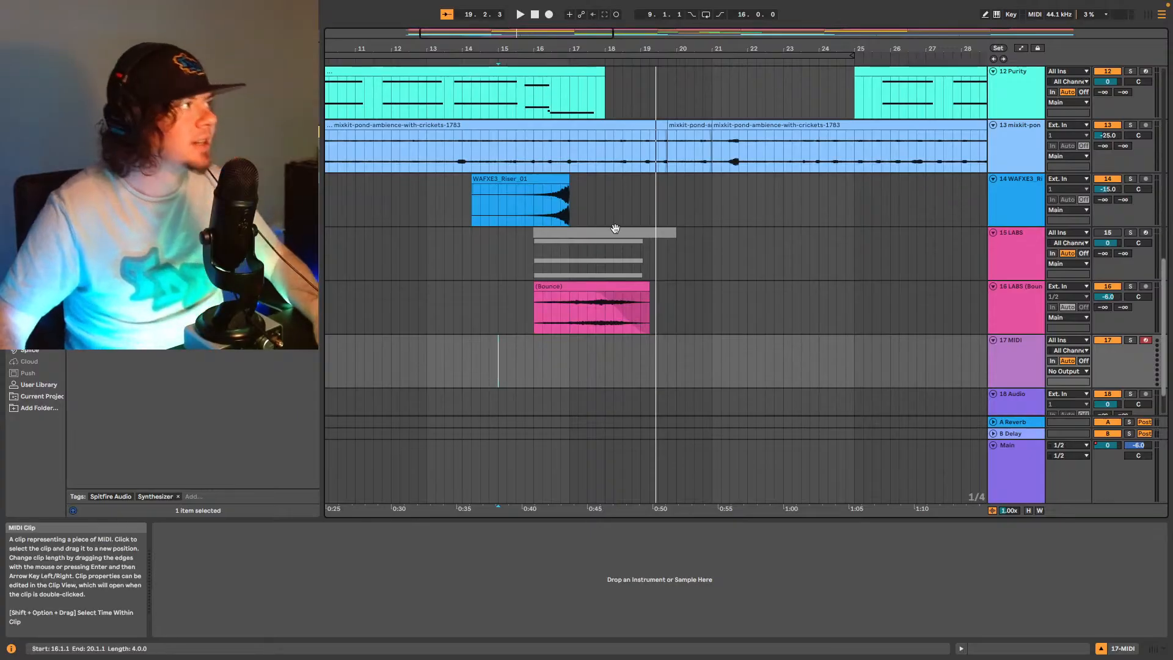
scroll(627, 208, "up", 5)
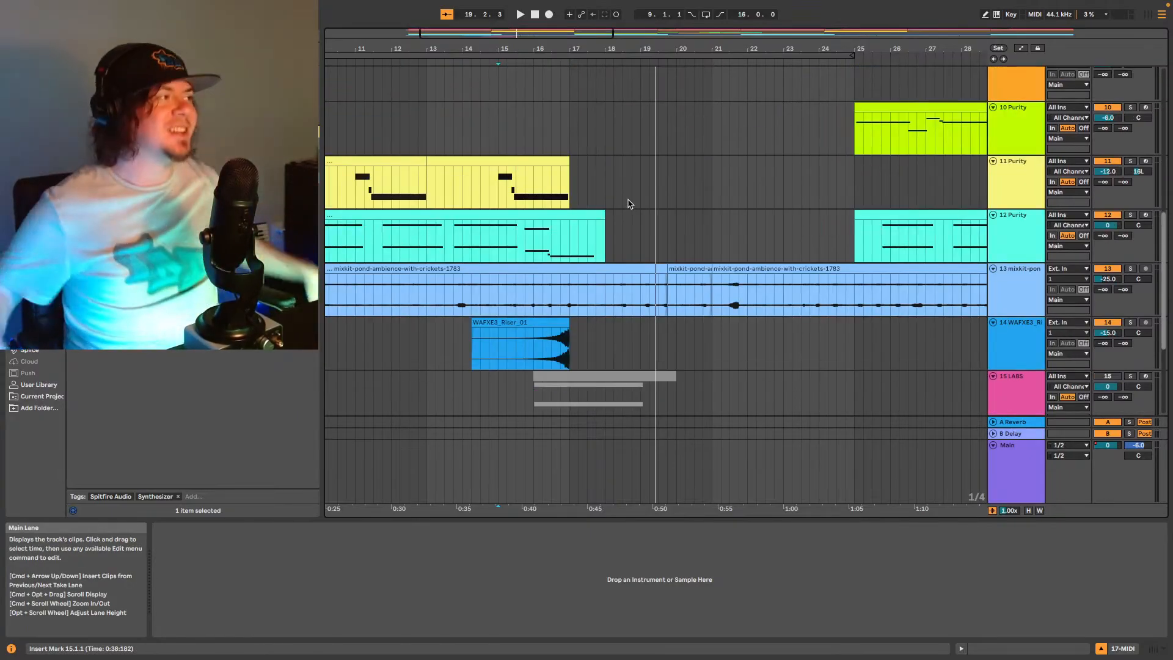
scroll(628, 203, "down", 7)
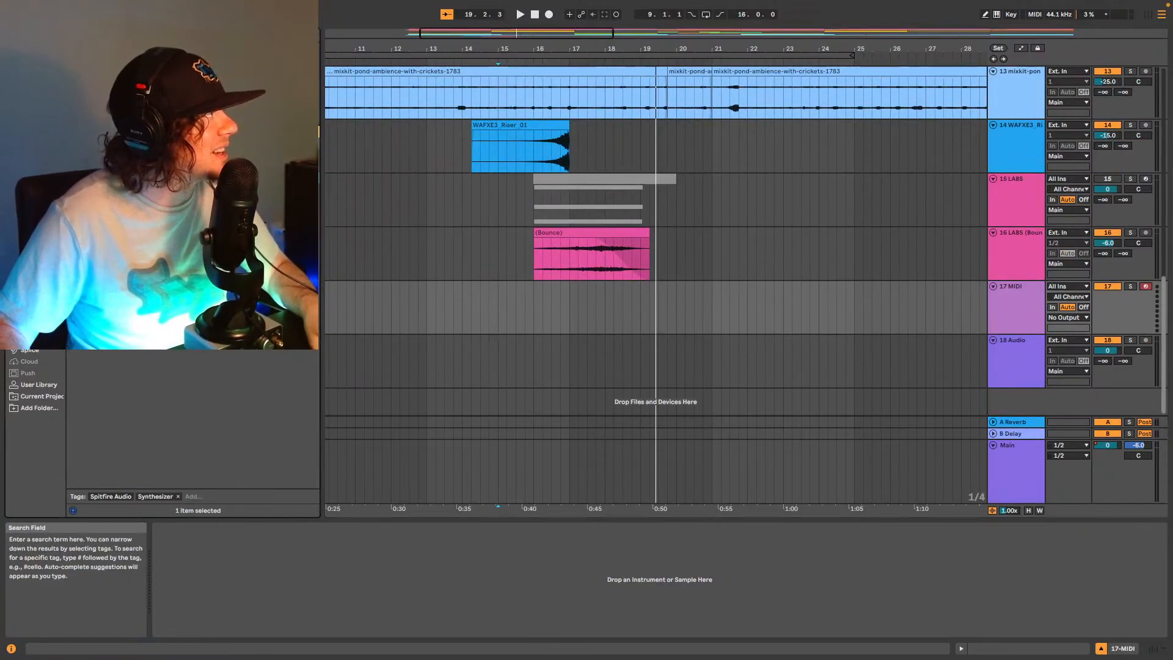
left_click(183, 91)
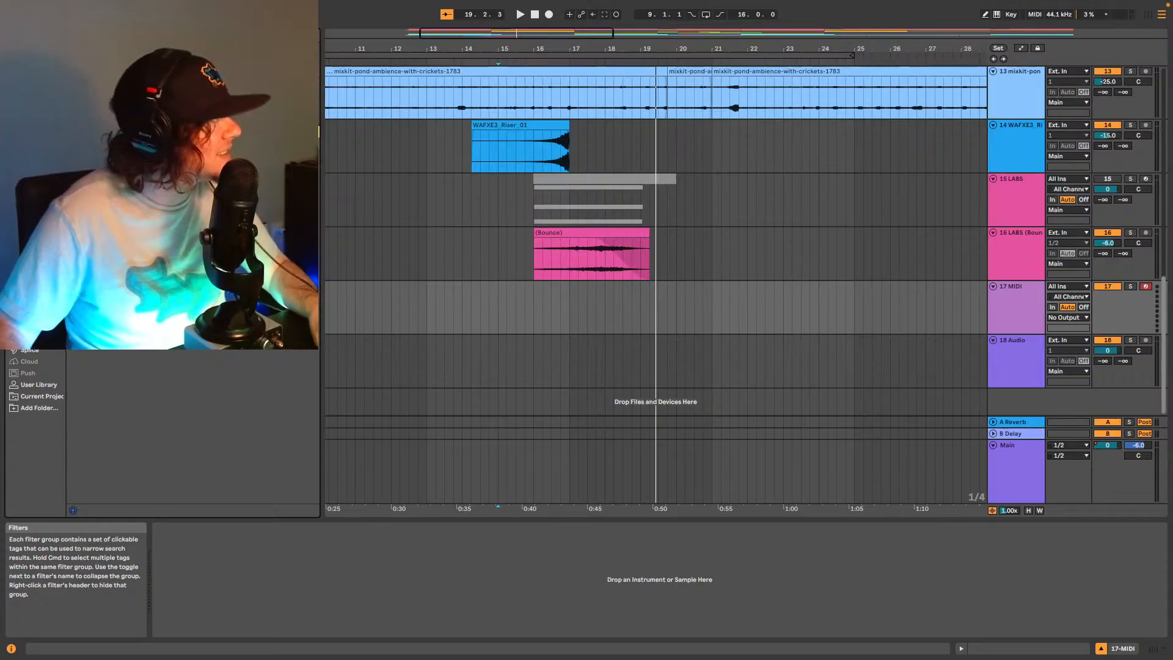
left_click_drag(578, 307, 610, 305)
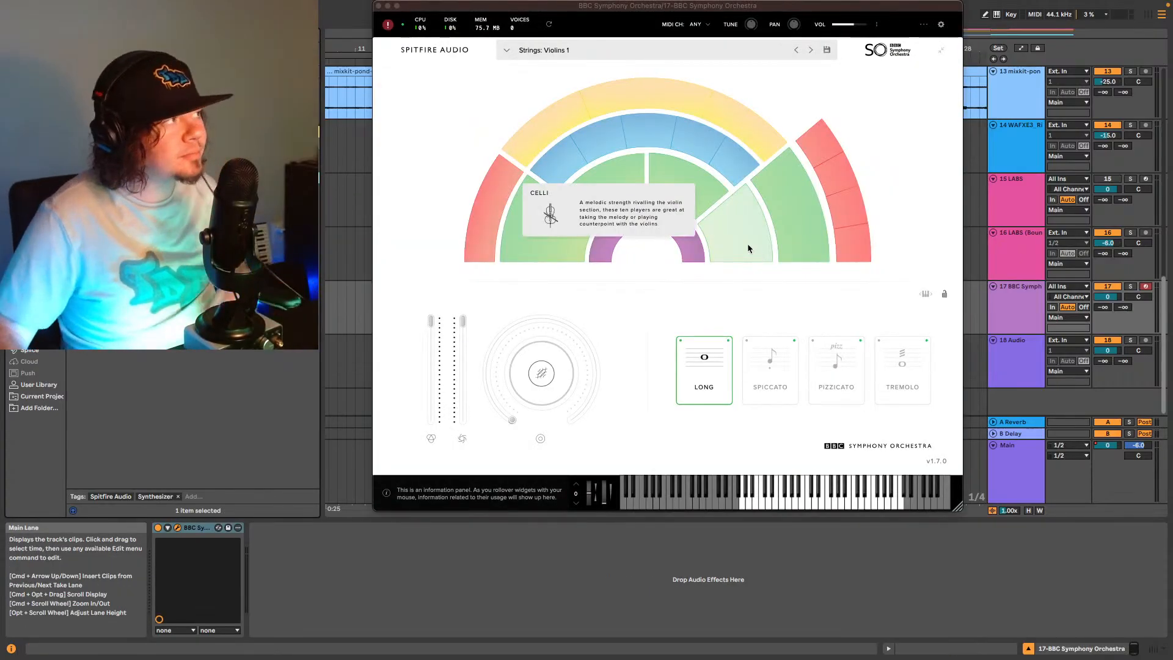
Select the Celli in BBC Symphony Orchestra, play a part along with the song, and capture it as a MIDI clip on track 17.
left_click(748, 248)
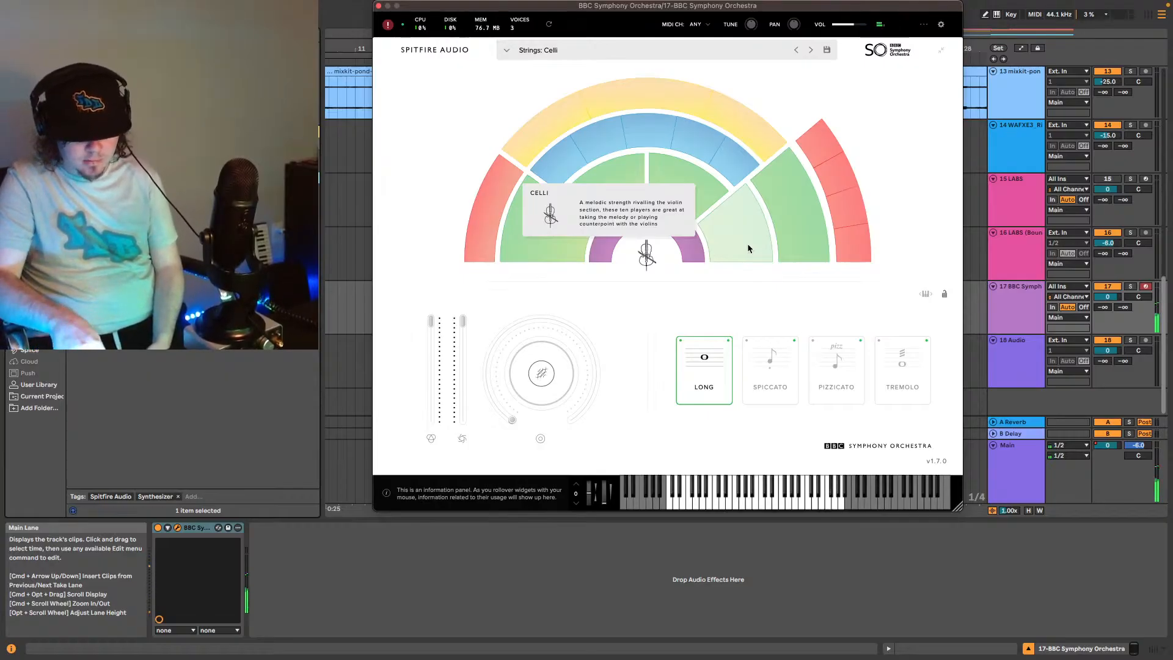
key("space")
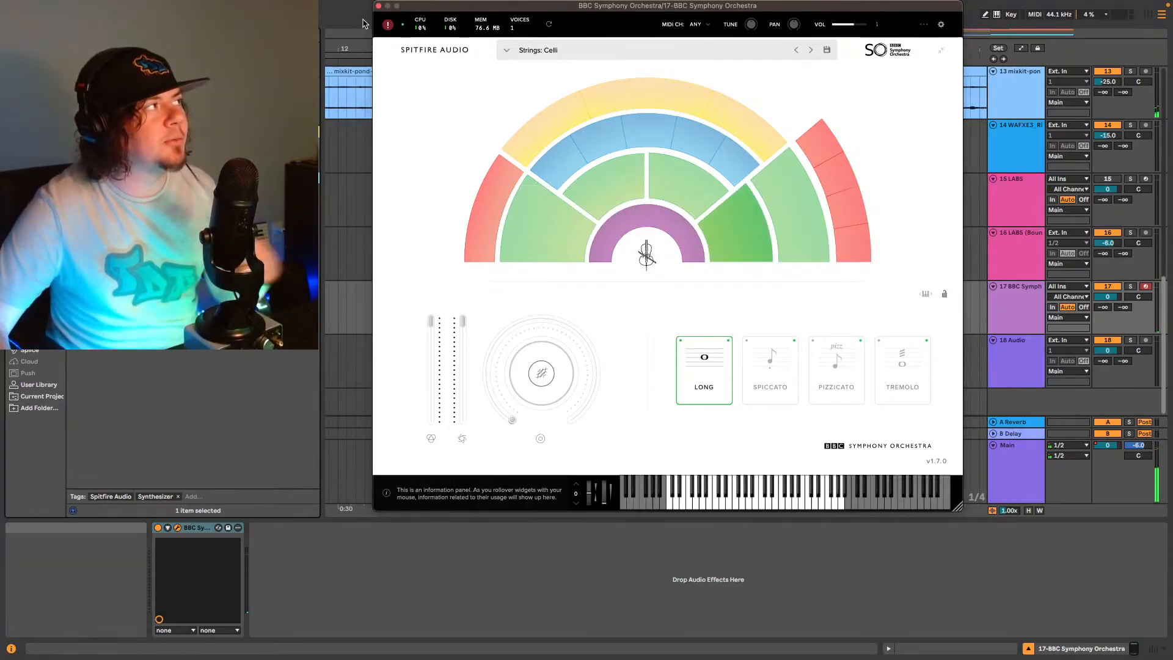
left_click(378, 6)
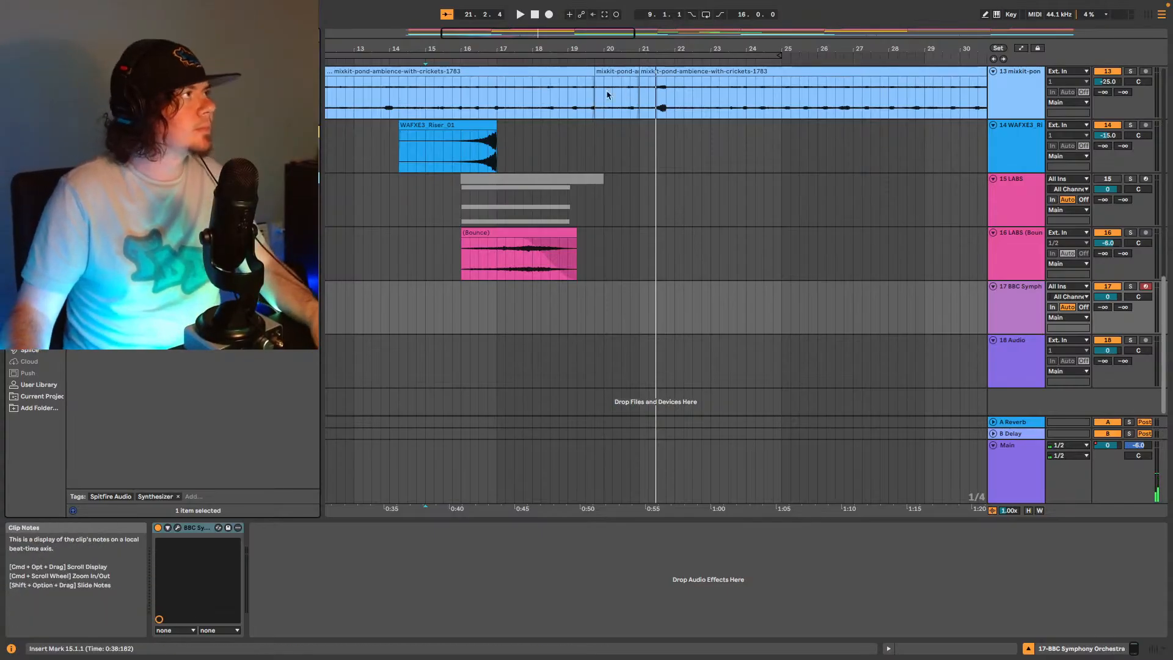
left_click(605, 15)
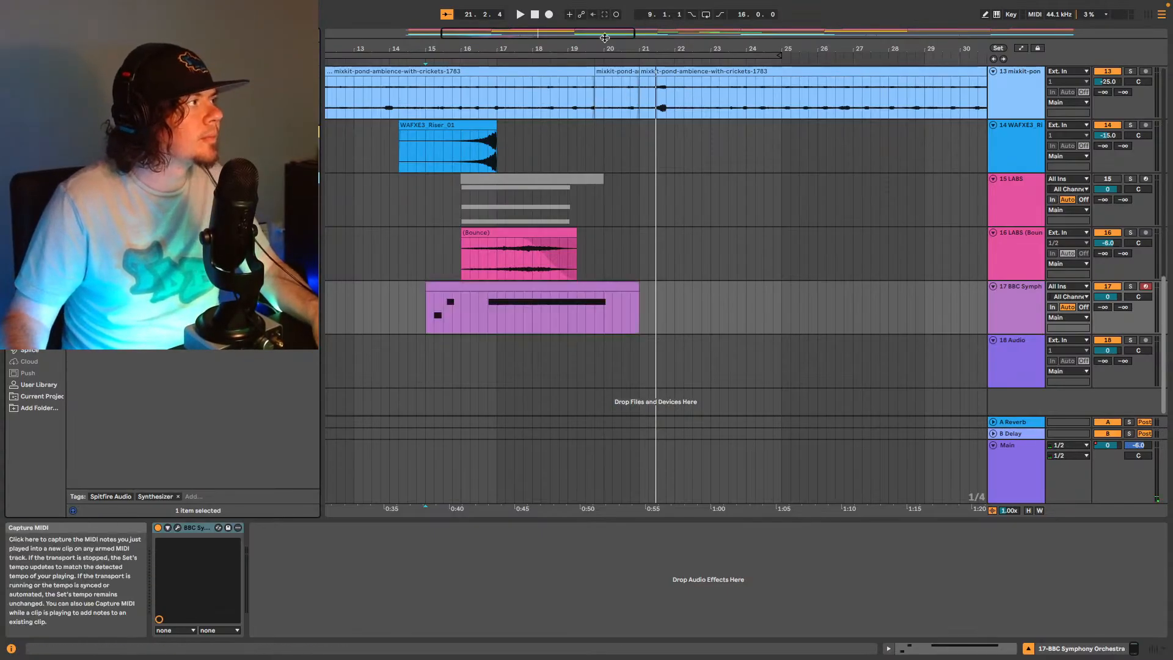
Trim the captured cello clip to start at 16.1.1, removing its early notes, and listen to it in context.
left_click_drag(428, 287, 461, 300)
left_click(458, 315)
key("space")
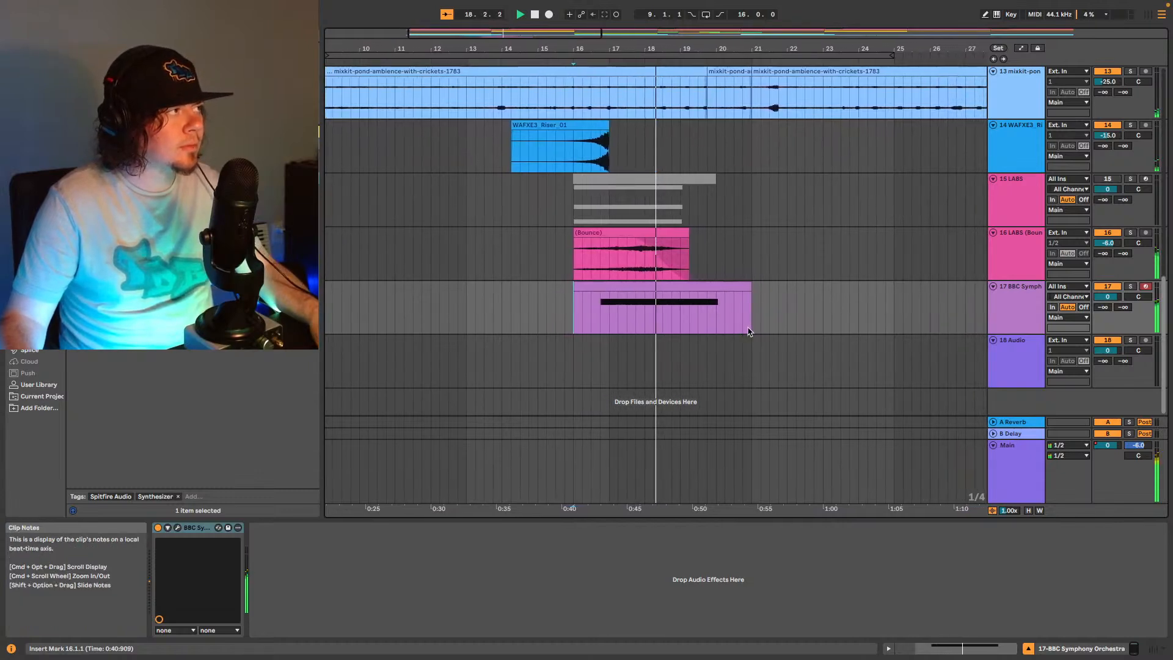
key("space")
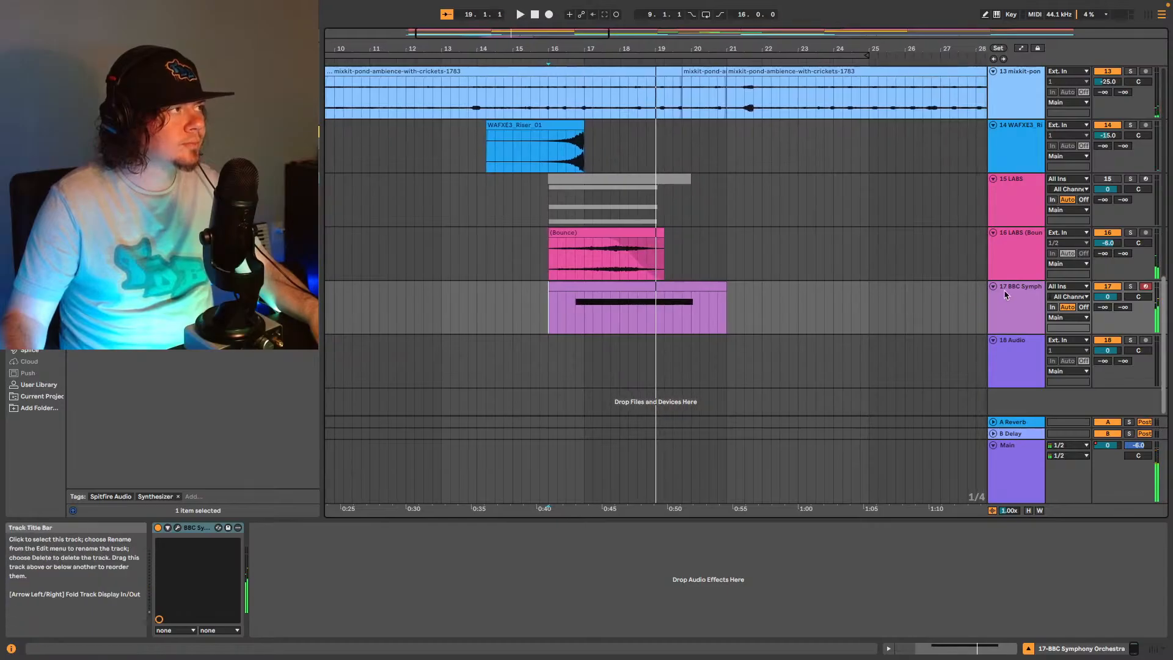
Bounce the cello MIDI clip to a new audio track and deactivate the original track 17.
right_click(1017, 308)
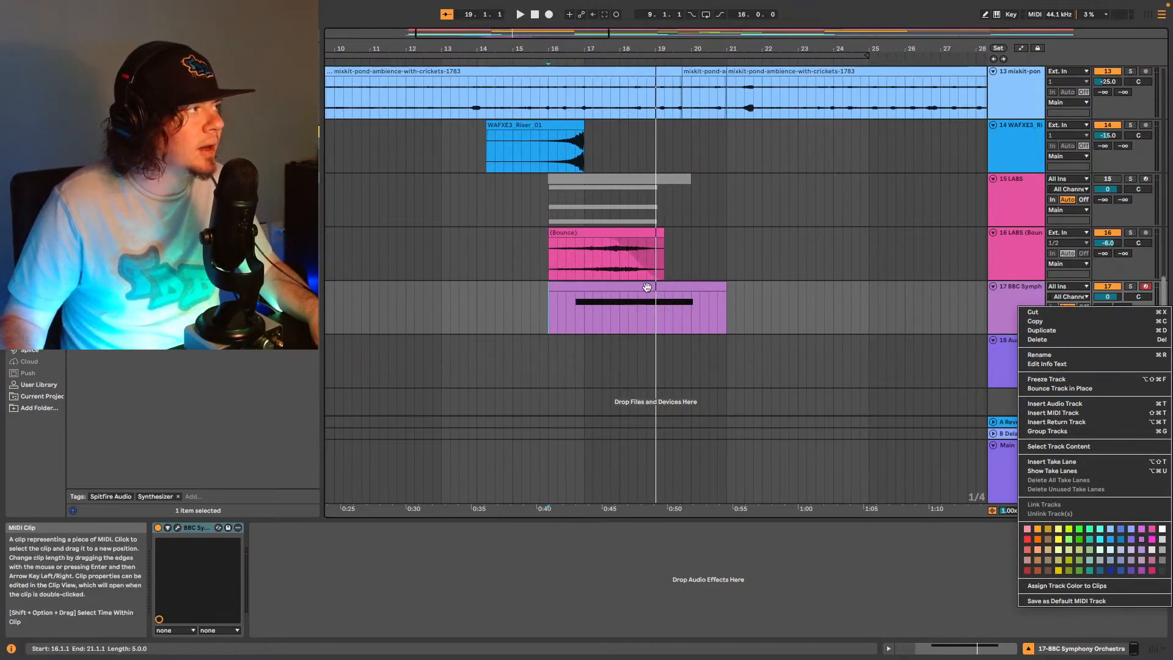
left_click(635, 306)
left_click(637, 304)
right_click(636, 303)
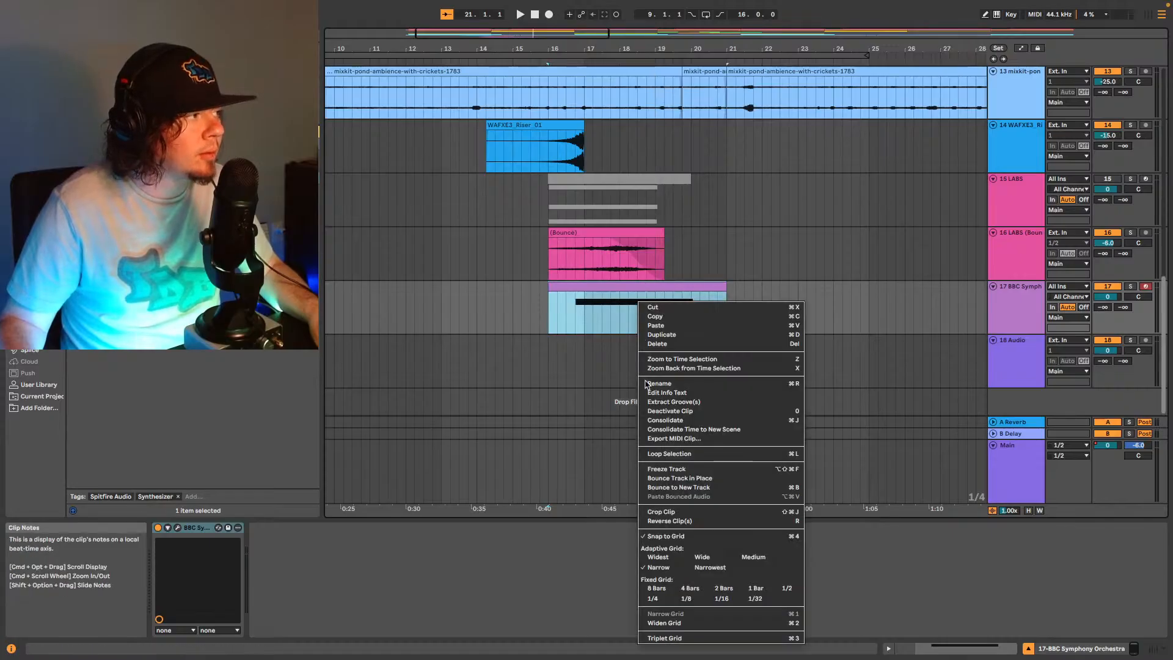
left_click(712, 489)
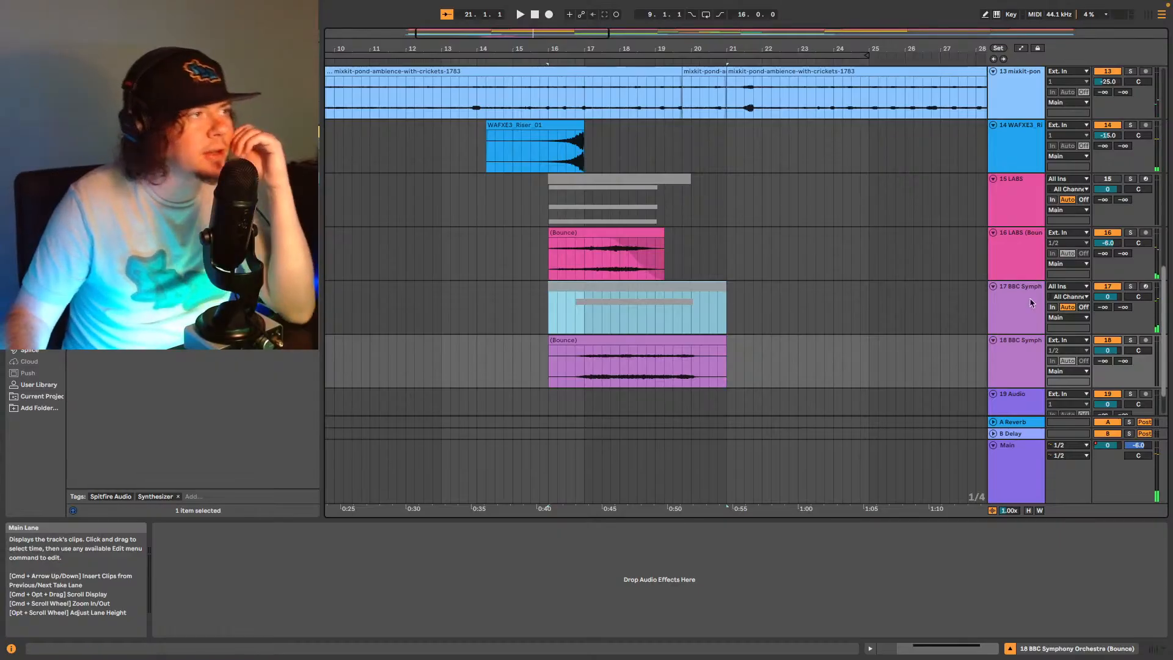
left_click(1107, 286)
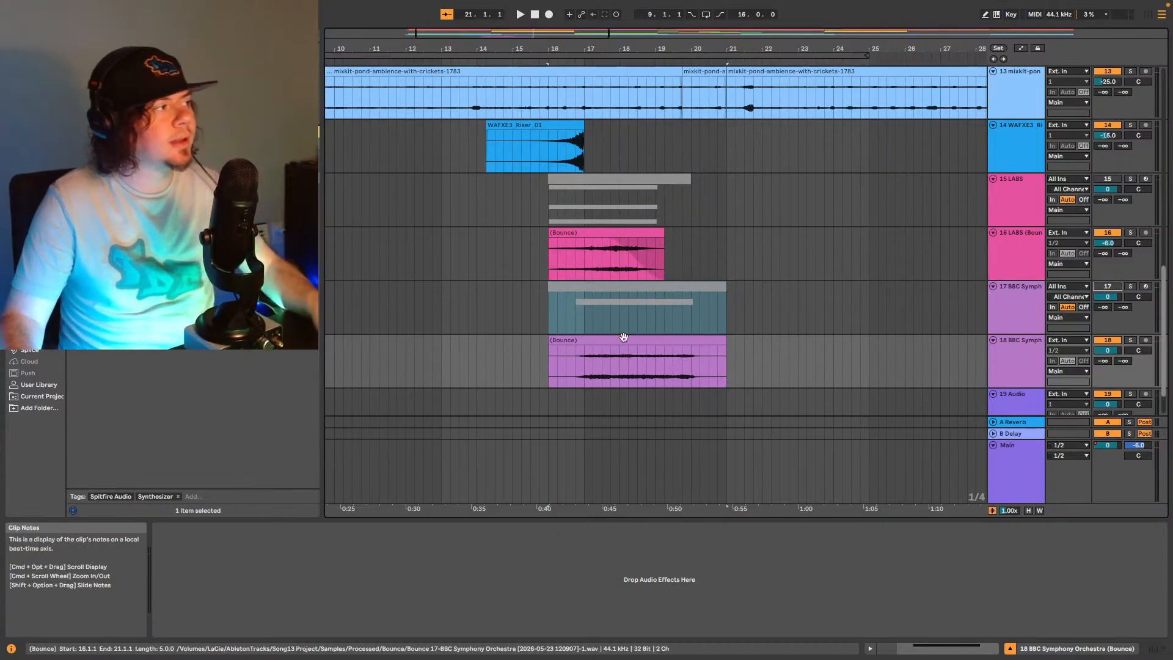
Shorten the bounced cello clip to end at 20.1.1 and add a fade-out at its end.
left_click(593, 340)
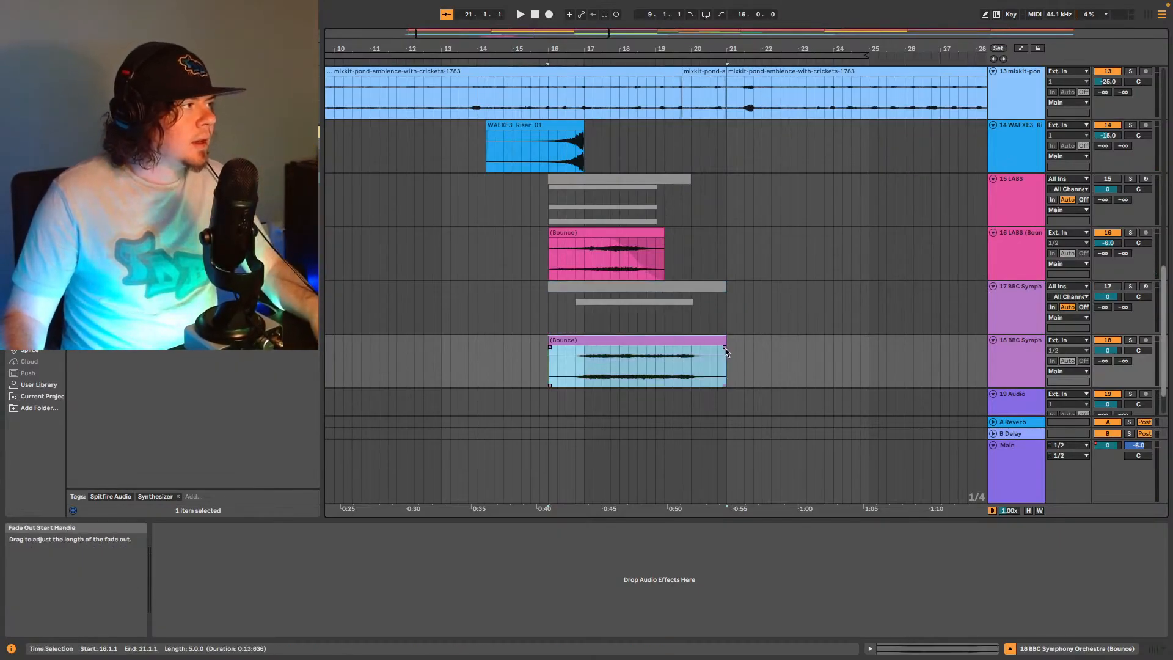
left_click_drag(726, 342, 674, 347)
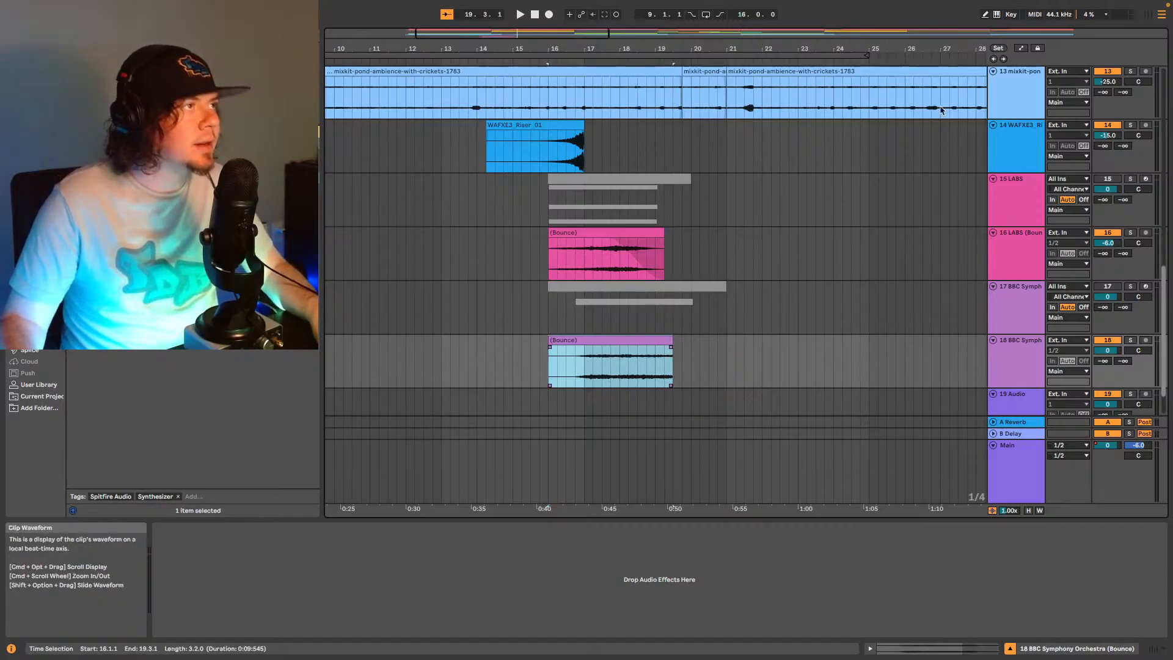
left_click(1021, 49)
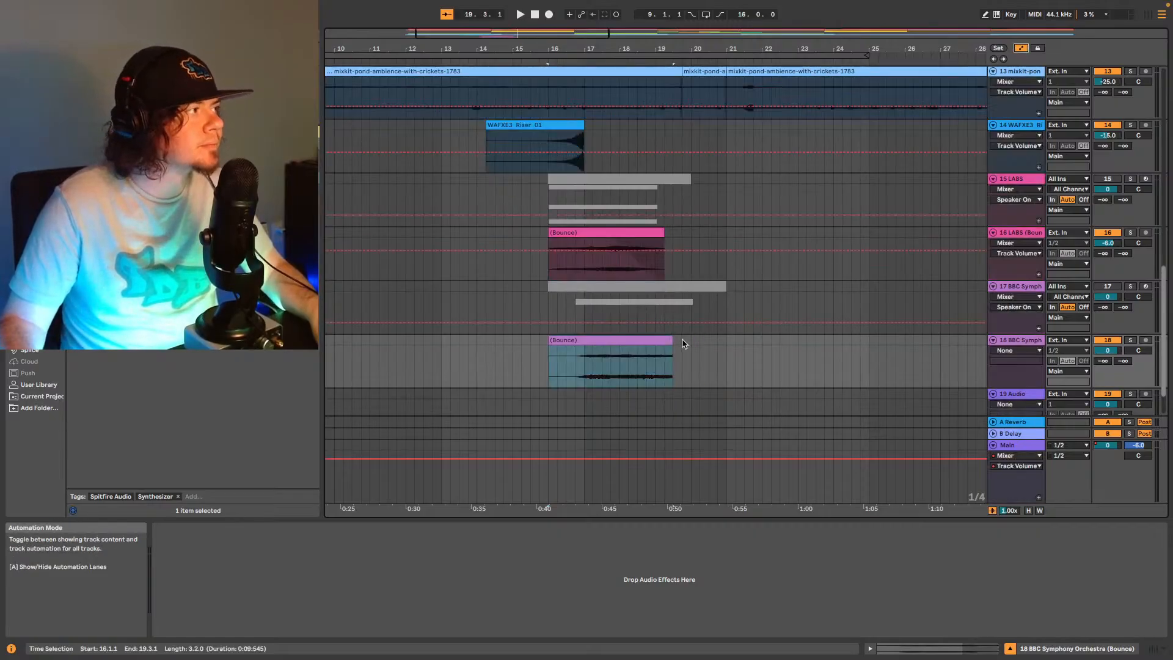
key("a")
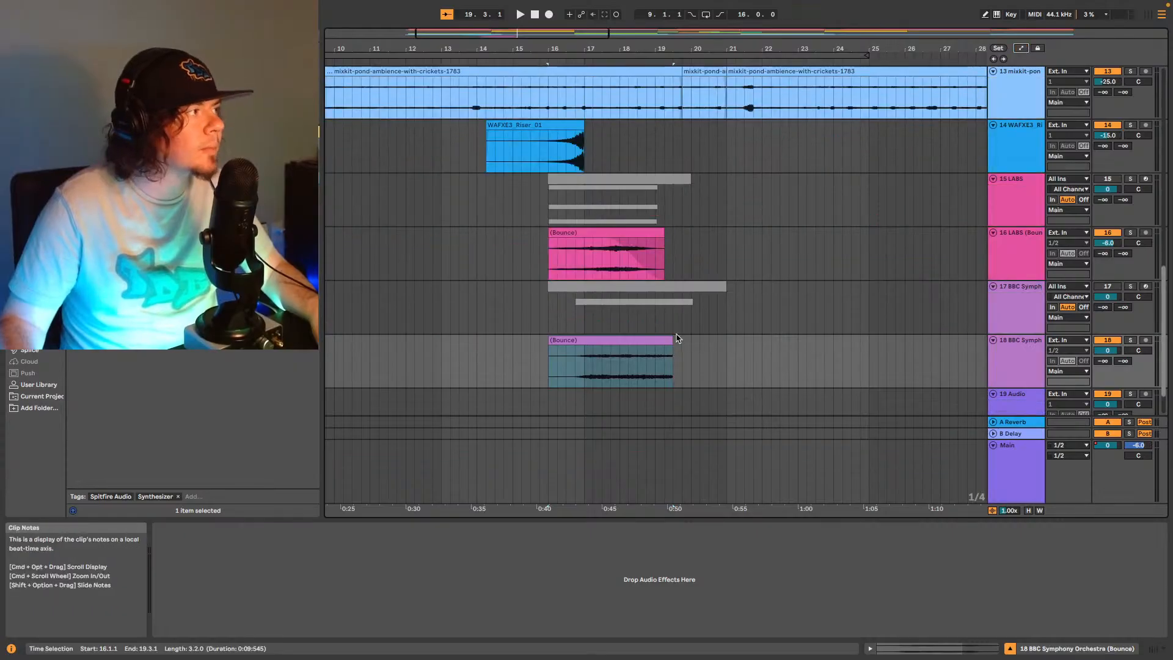
left_click_drag(671, 349, 641, 352)
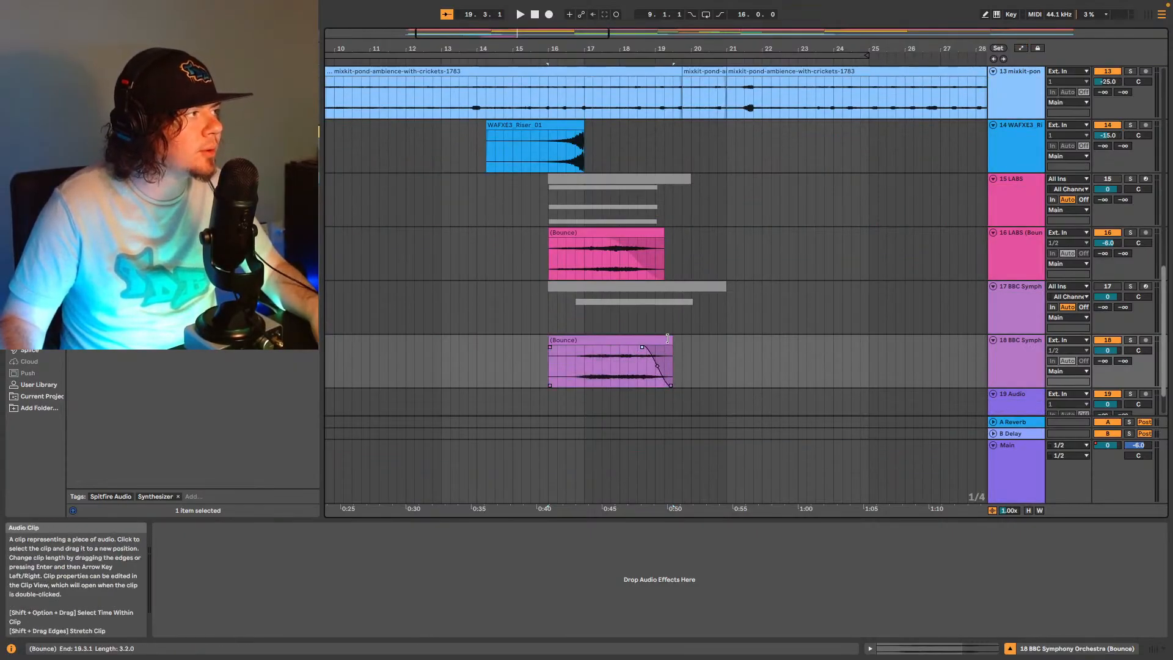
left_click_drag(666, 341, 691, 340)
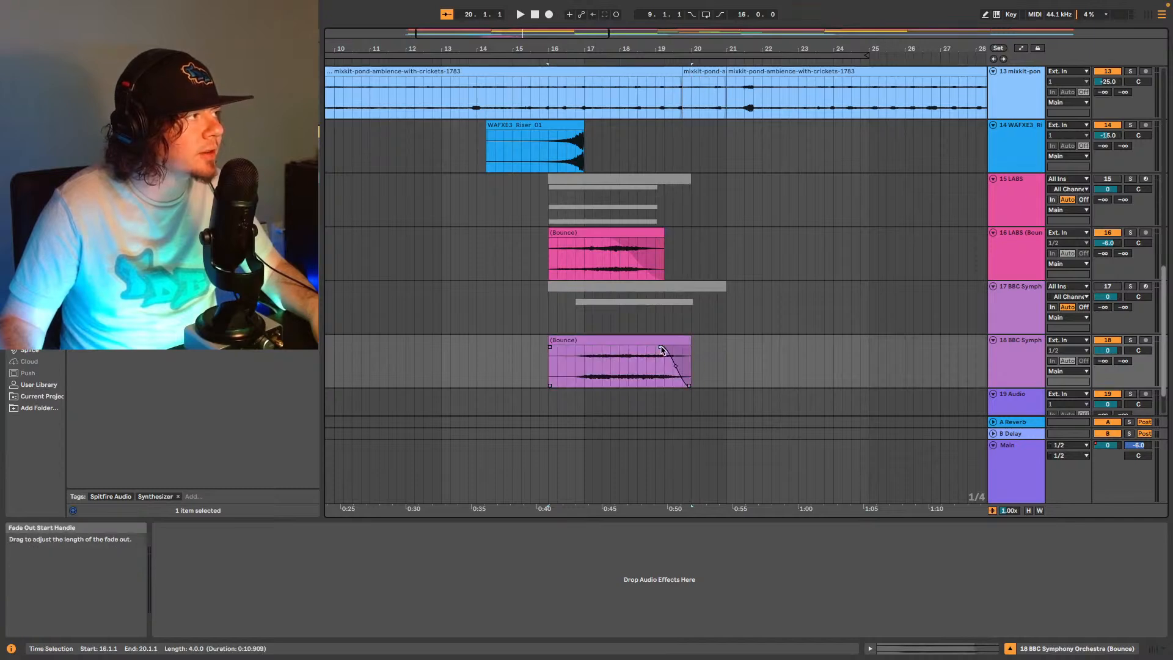
Trim the bounced cello clip to start at 17.1.1, add a fade-in reaching early bar 18, and play the result.
left_click_drag(551, 346, 614, 348)
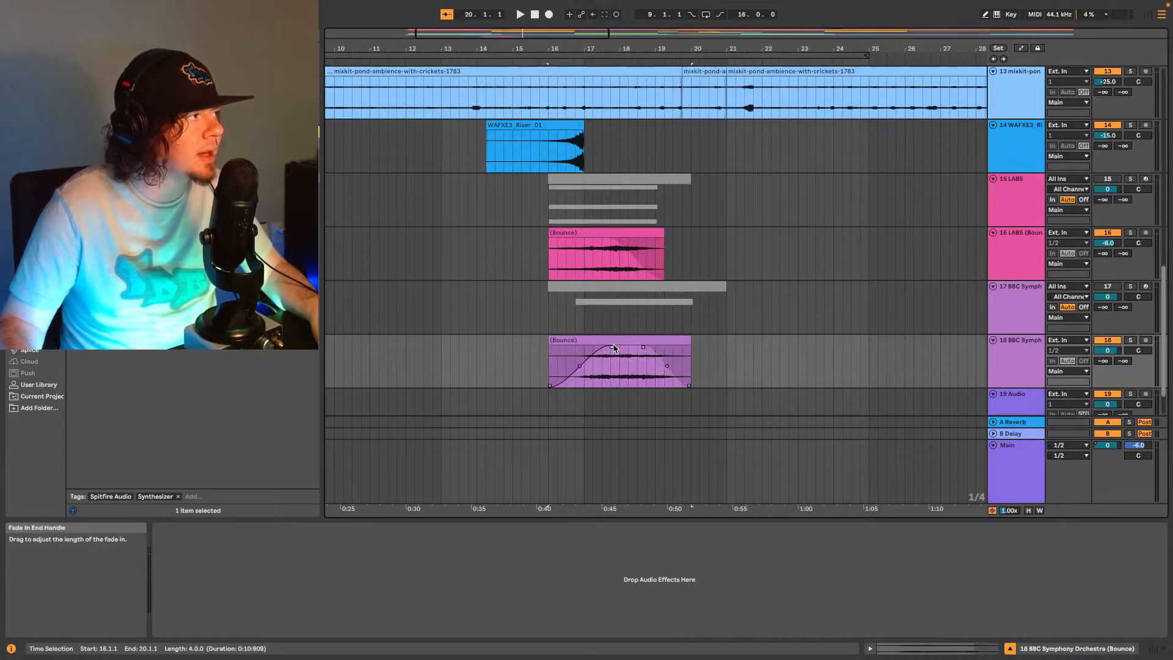
left_click_drag(549, 367, 585, 367)
left_click(628, 348)
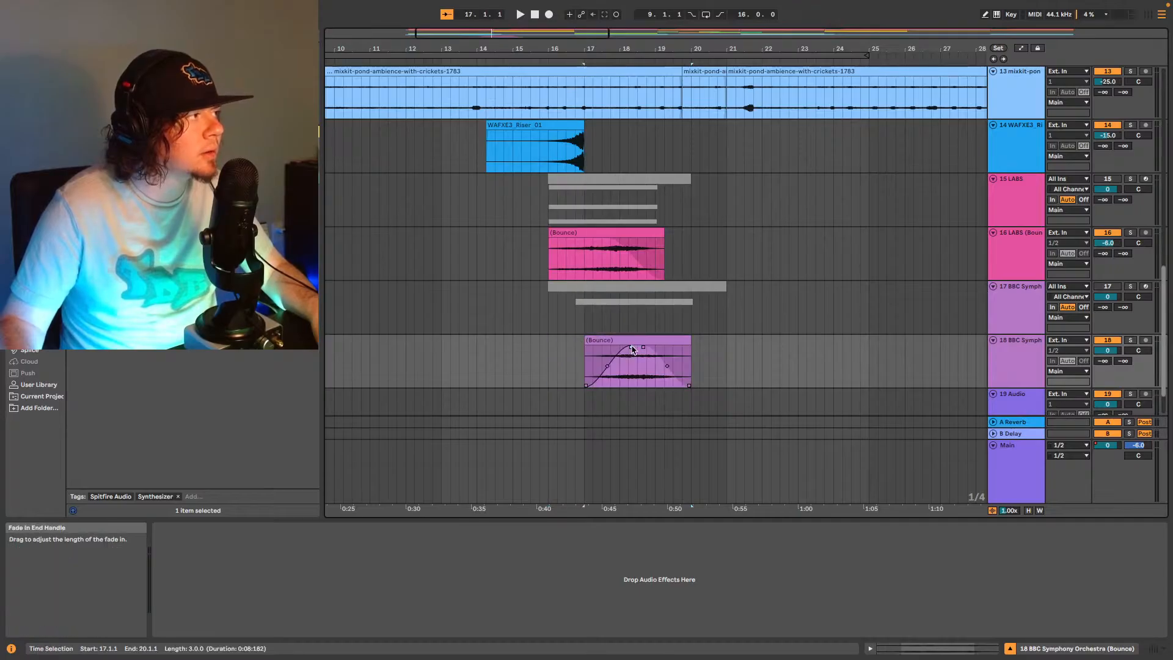
key("space")
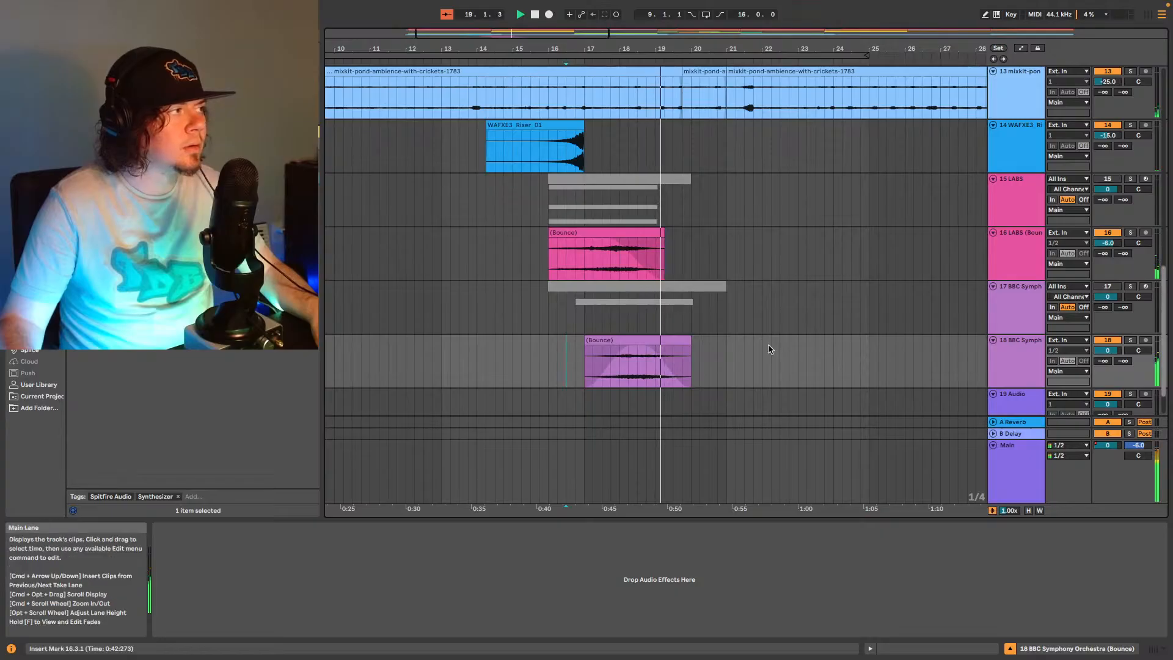
key("space")
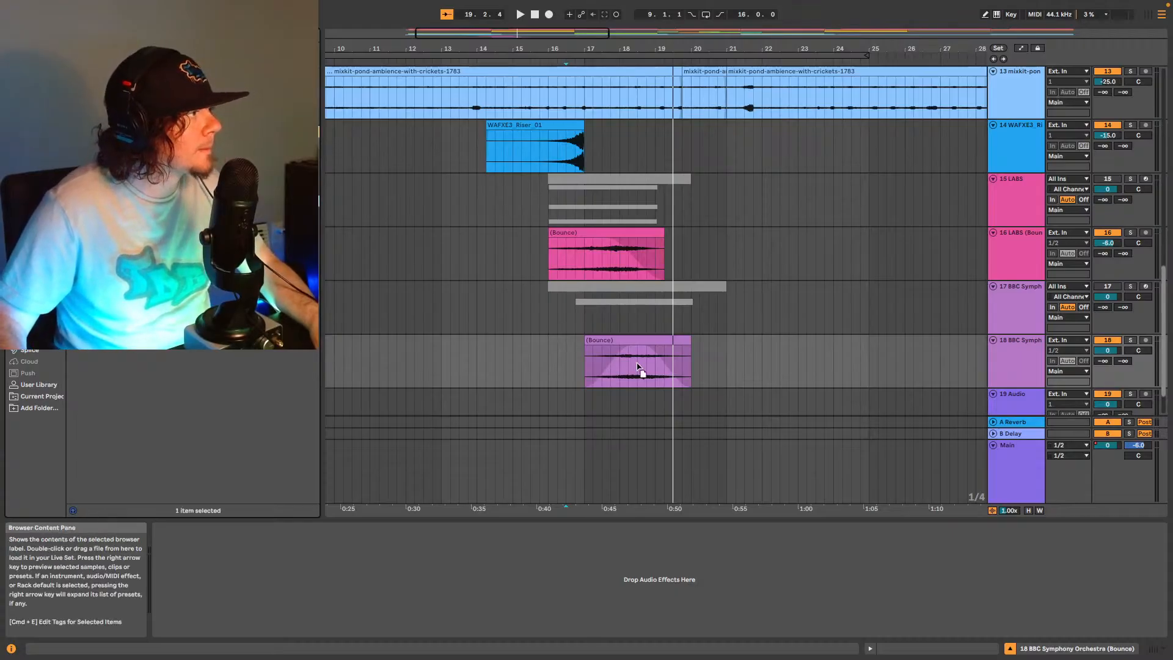
Load the Soundtoys SuperPlate reverb on track 18 and adjust its dry/wet mix during playback.
key("space")
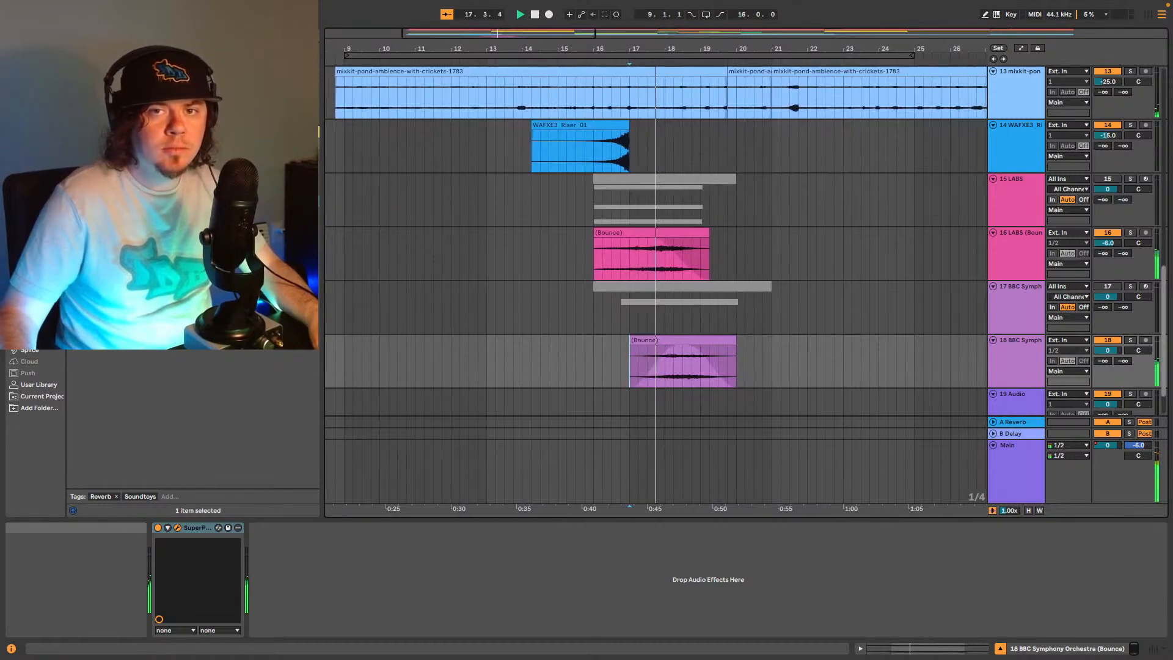
left_click_drag(496, 139, 433, 122)
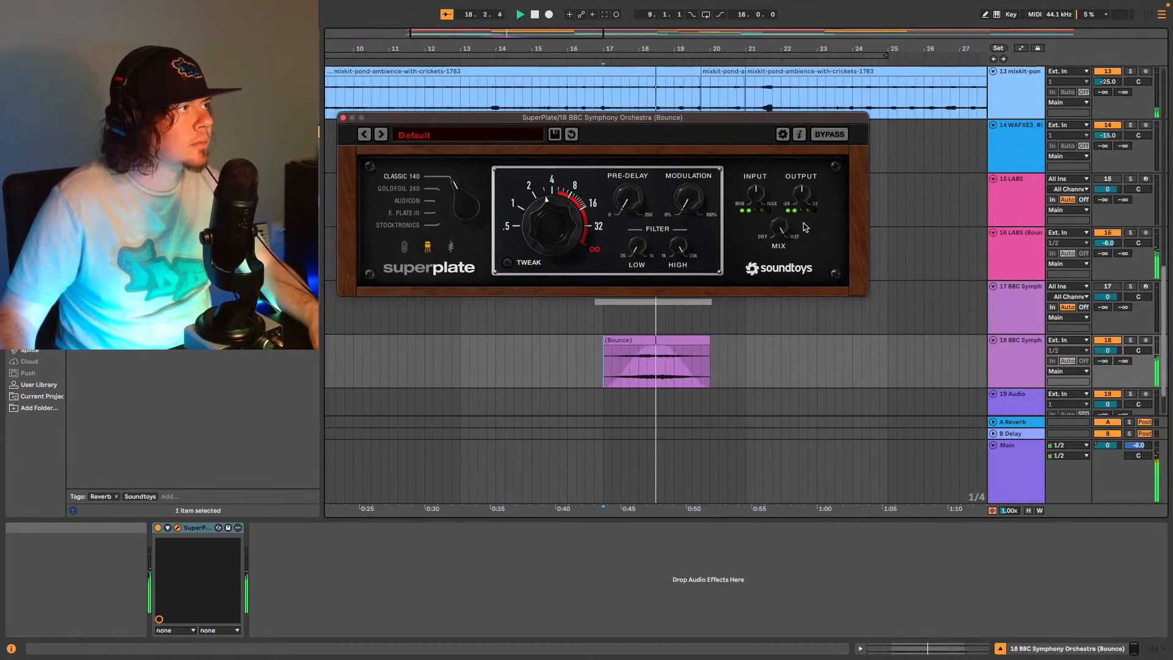
left_click_drag(781, 230, 782, 236)
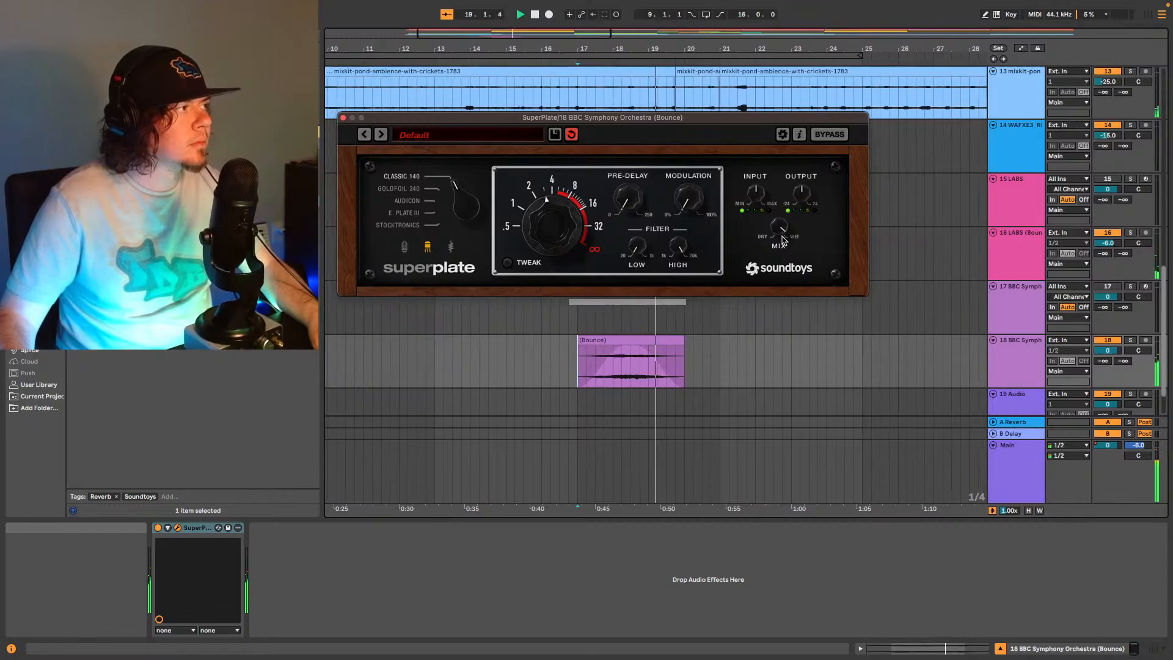
Close the SuperPlate reverb window and move the bounced cello clip to start at 16.3.1.
key("space")
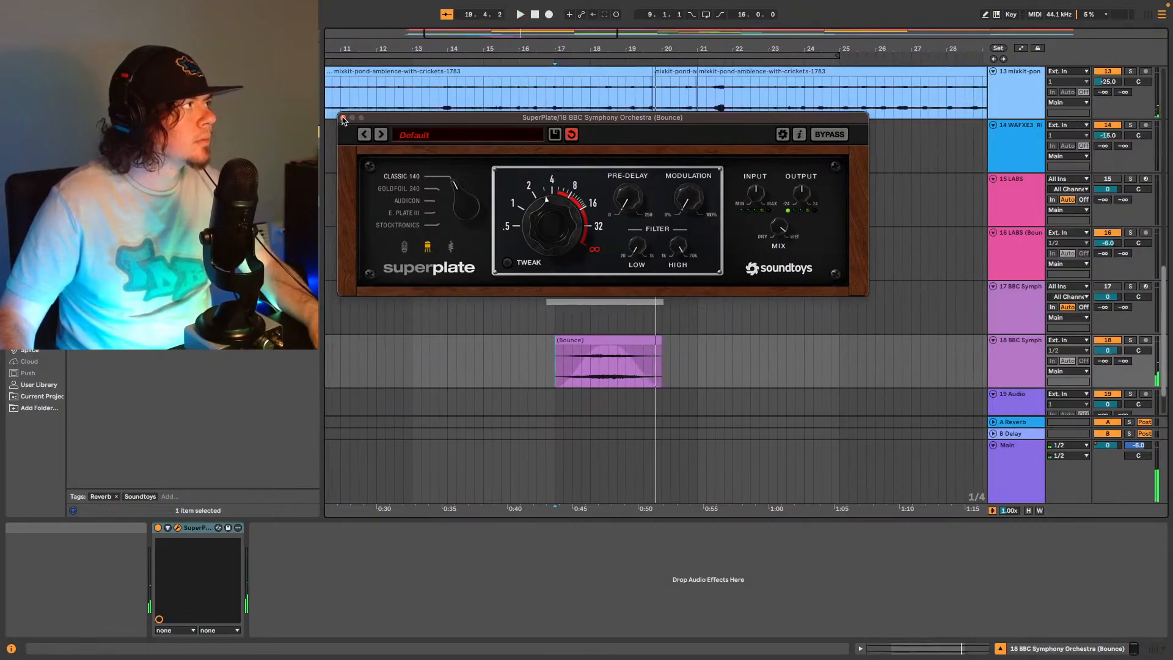
left_click(343, 118)
left_click_drag(607, 339, 616, 340)
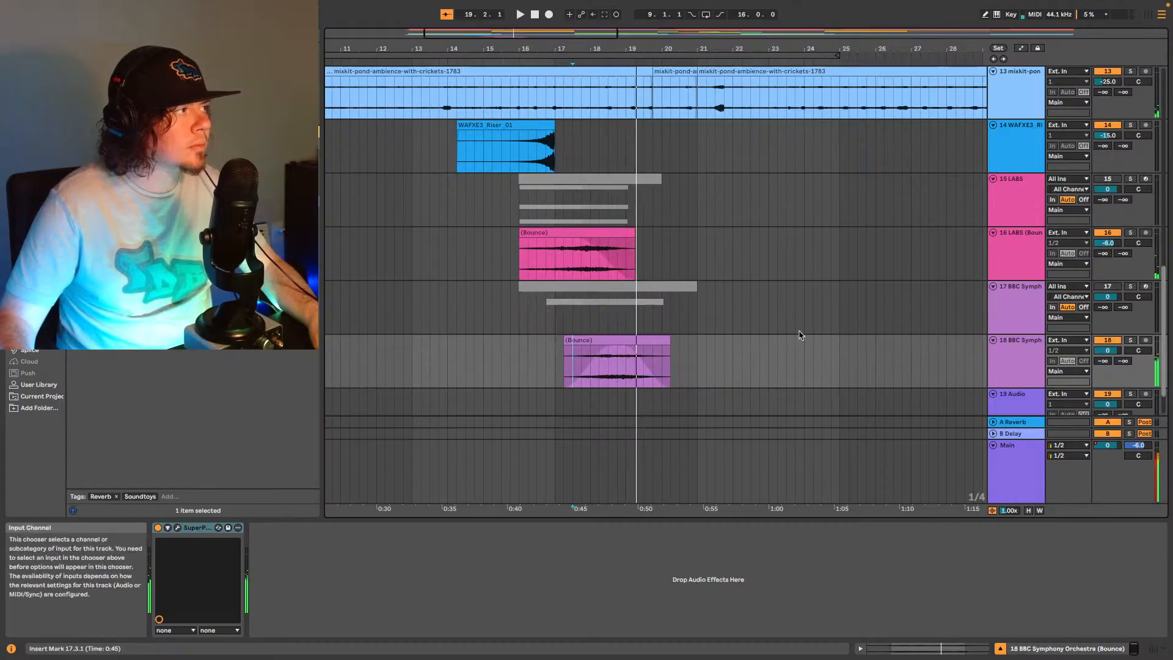
mouse_move(624, 349)
left_click_drag(654, 340, 628, 344)
Play from just before the bounced cello clip and lower track 18's volume to -7.0 dB.
left_click(530, 366)
key("space")
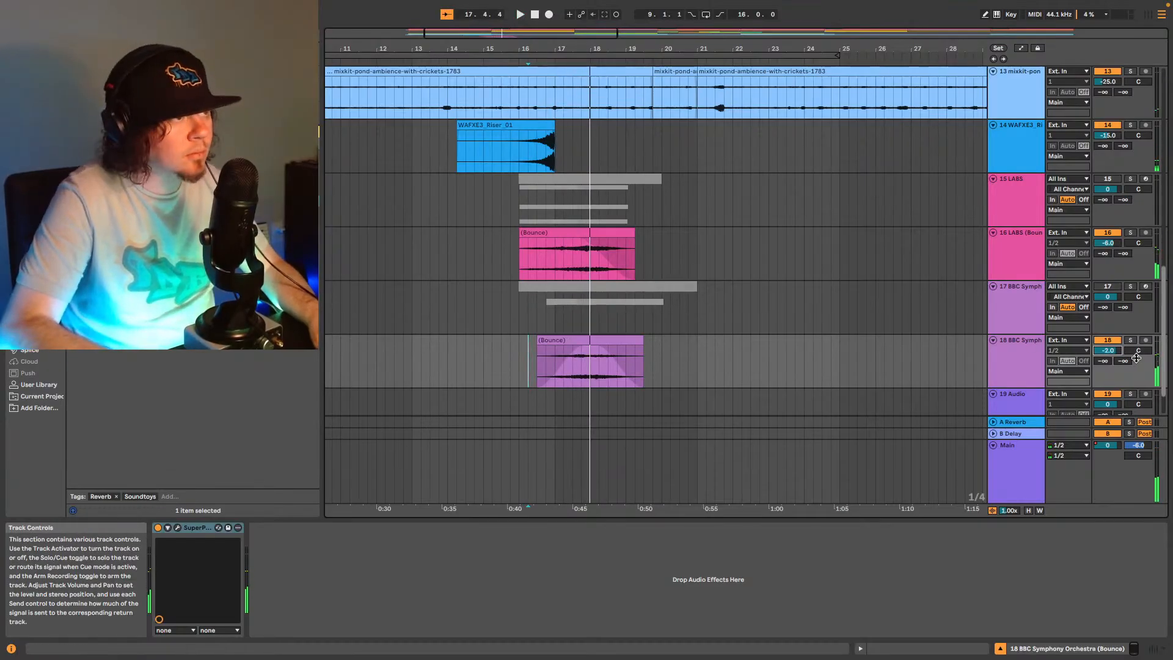
key("space")
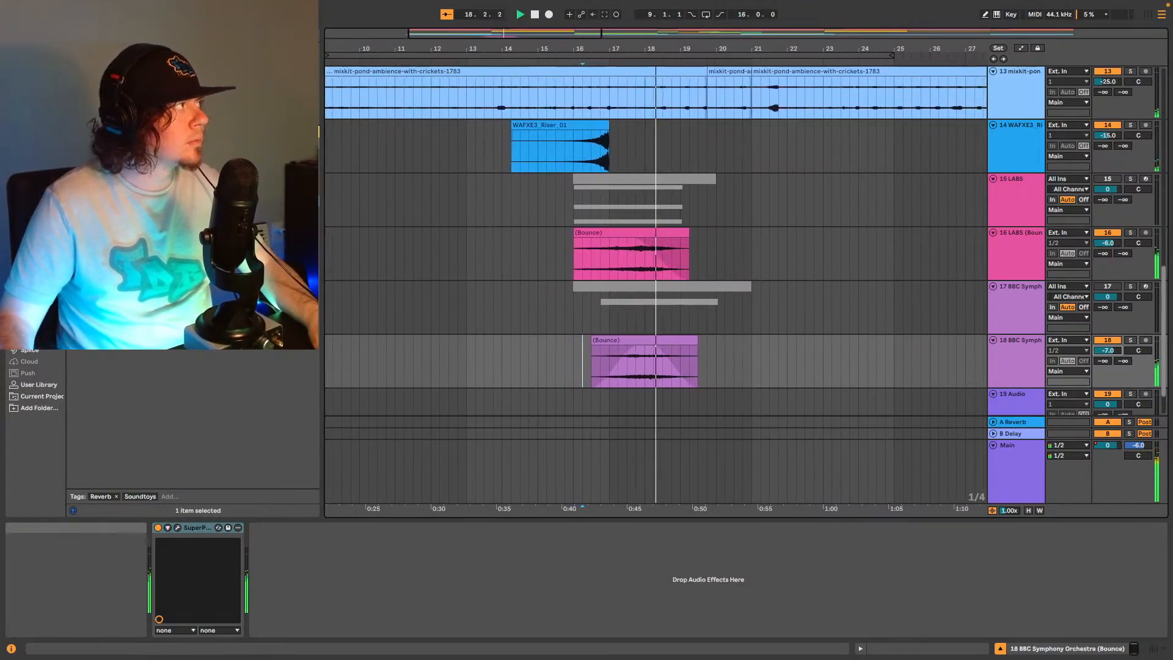
key("space")
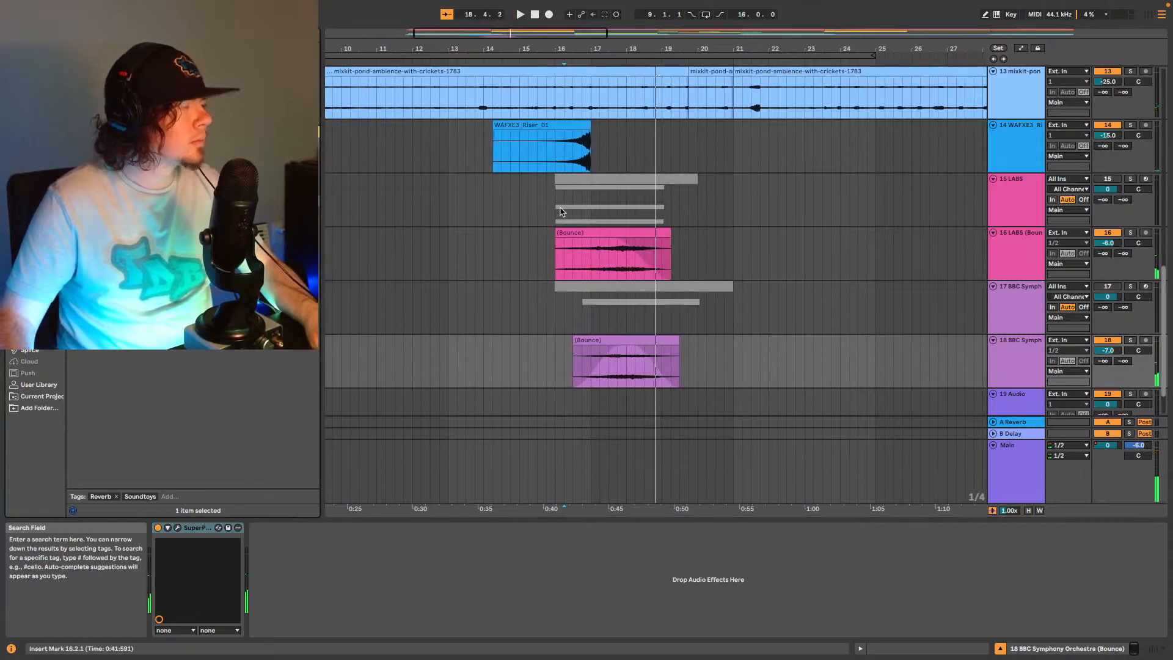
Add a Utility device after the reverb on track 18, set its channel mode to Swap, and play the result.
key("super+f")
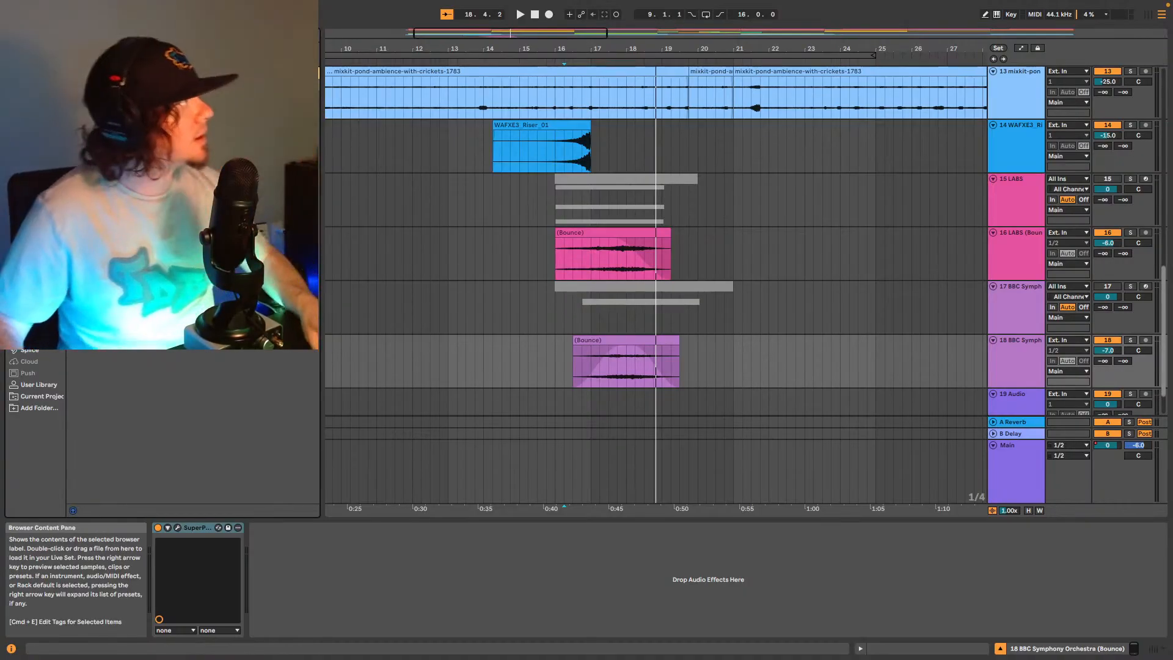
left_click_drag(317, 538, 319, 540)
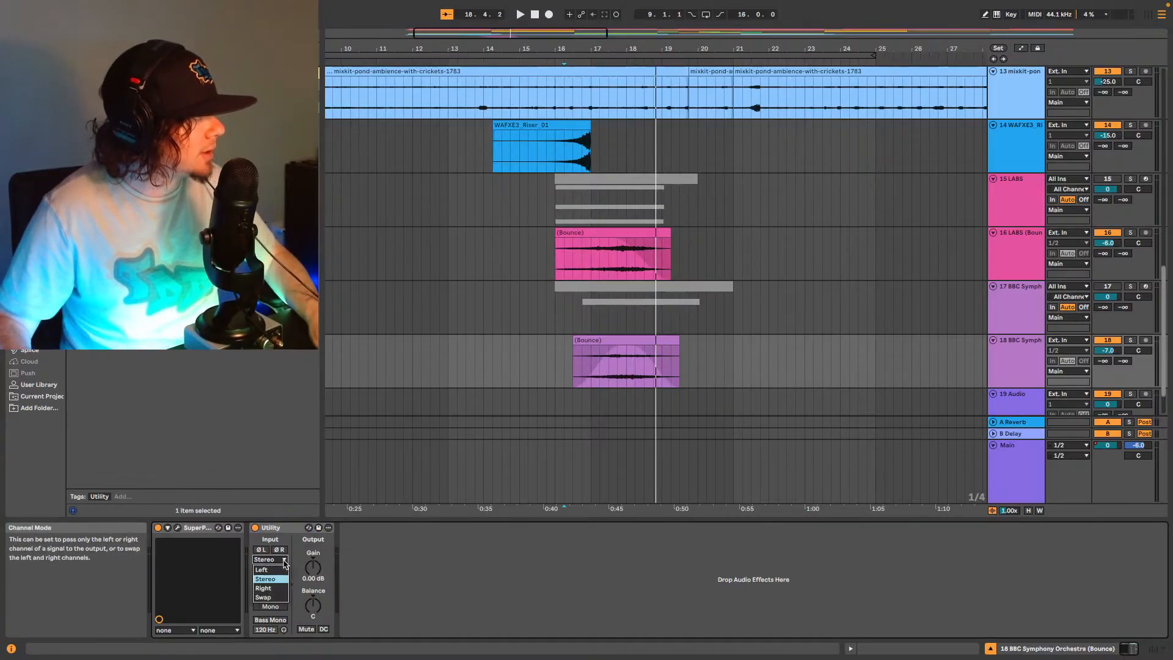
left_click(263, 597)
key("space")
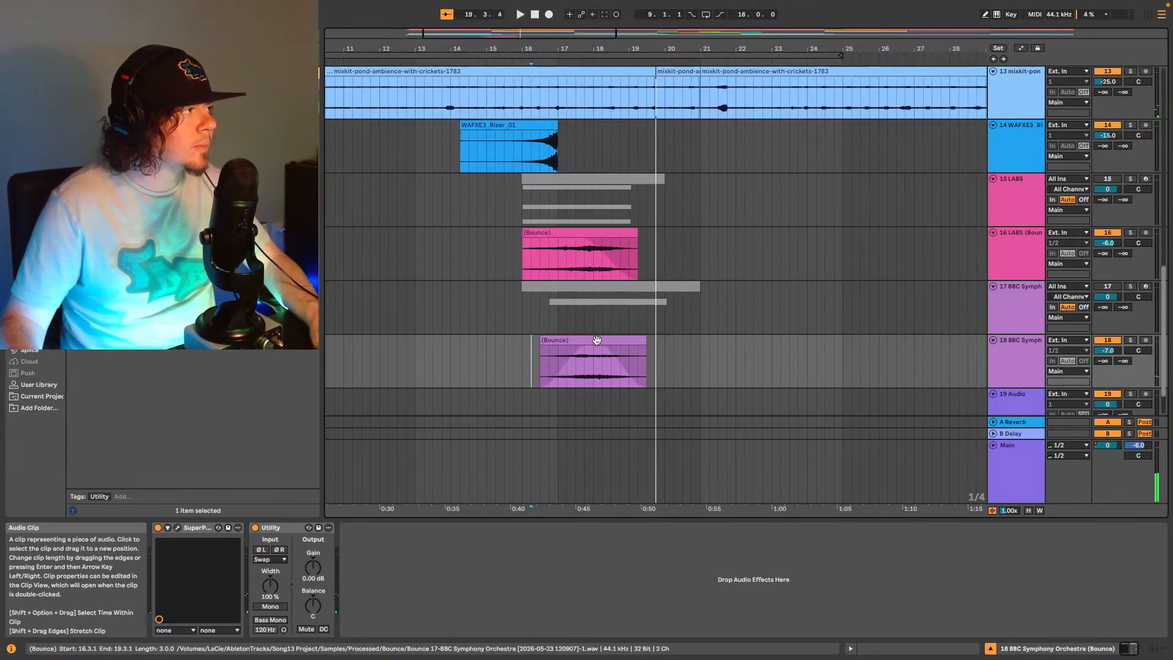
Move the bounced cello clip to start at 18.1.1 and lower track 18's volume to -10.0 dB while playing the section.
left_click_drag(597, 340, 589, 341)
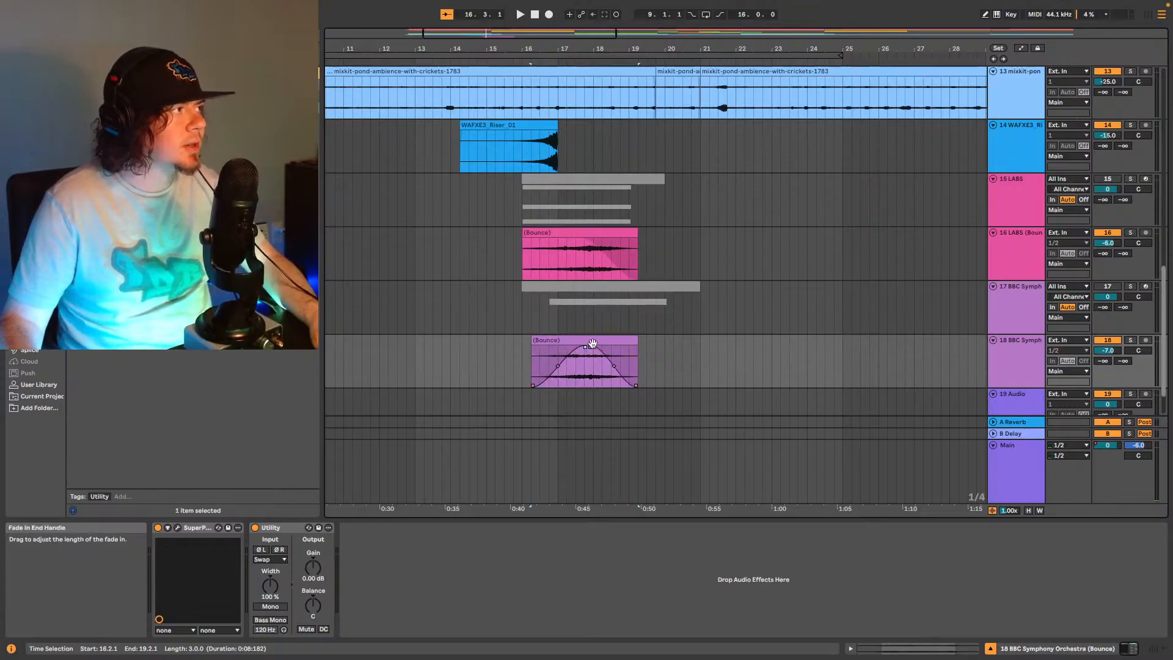
left_click_drag(594, 345, 633, 347)
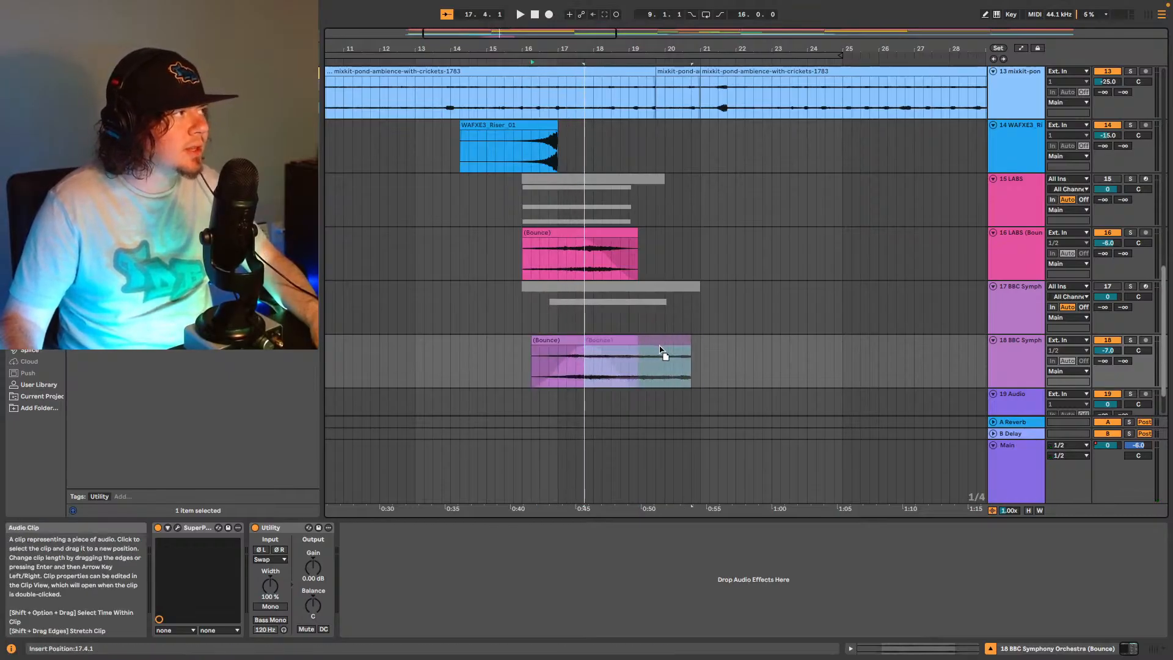
left_click(557, 369)
key("space")
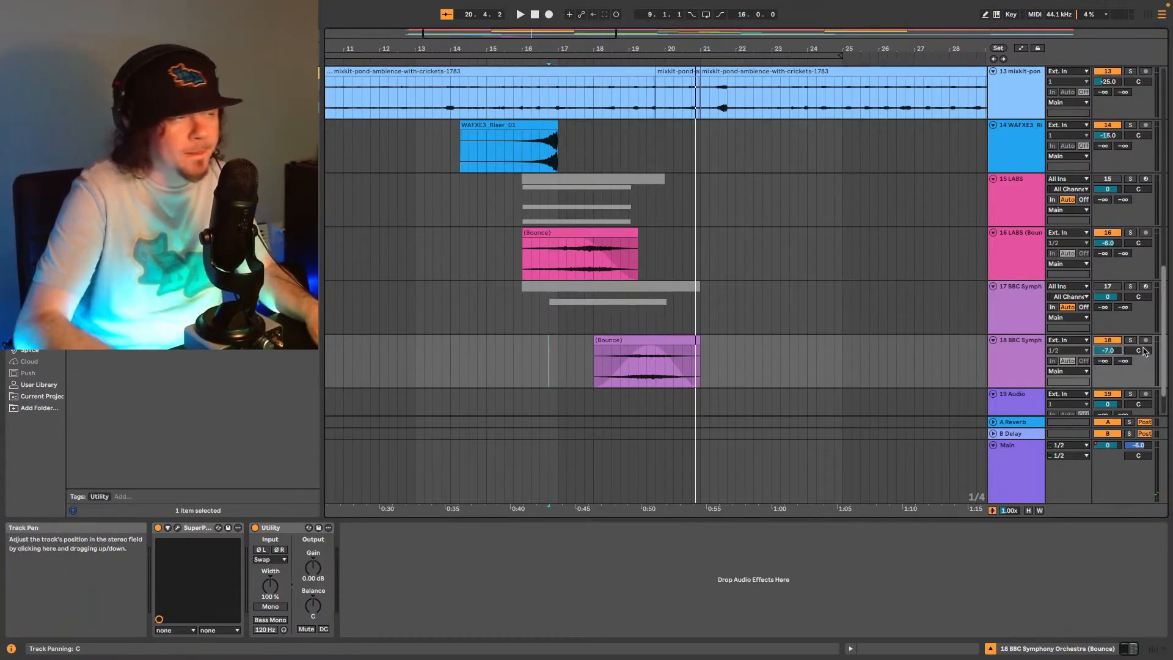
key("space")
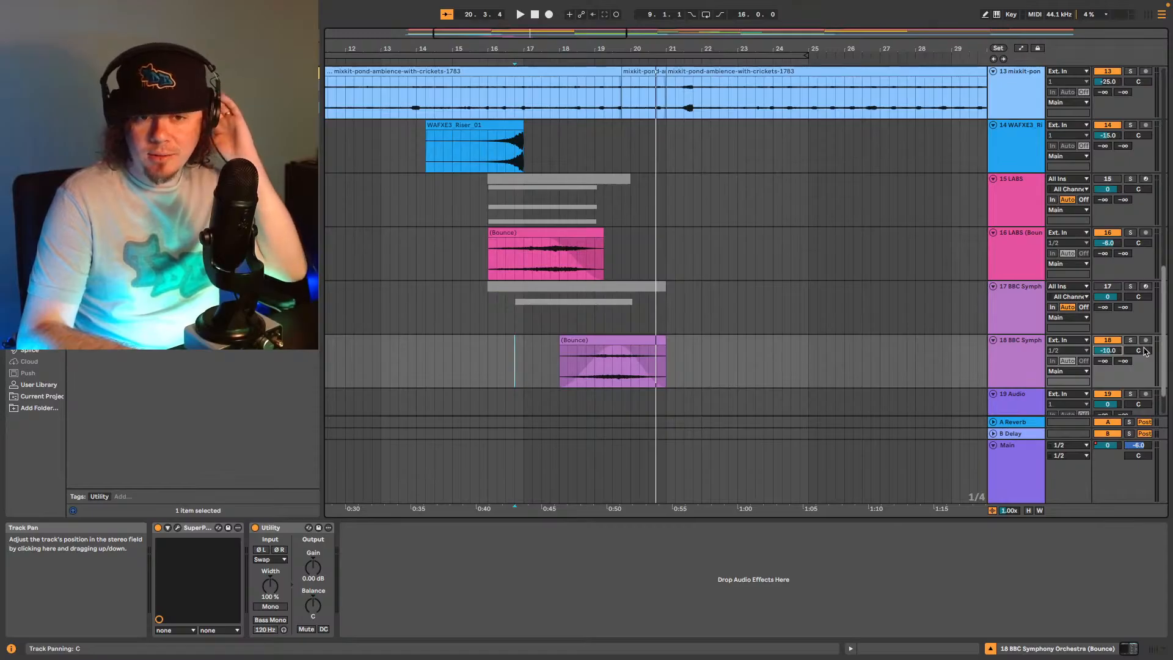
Compare the original cello track 17 with the bounced track 18 by activating one at a time and playing the transition.
left_click(1109, 286)
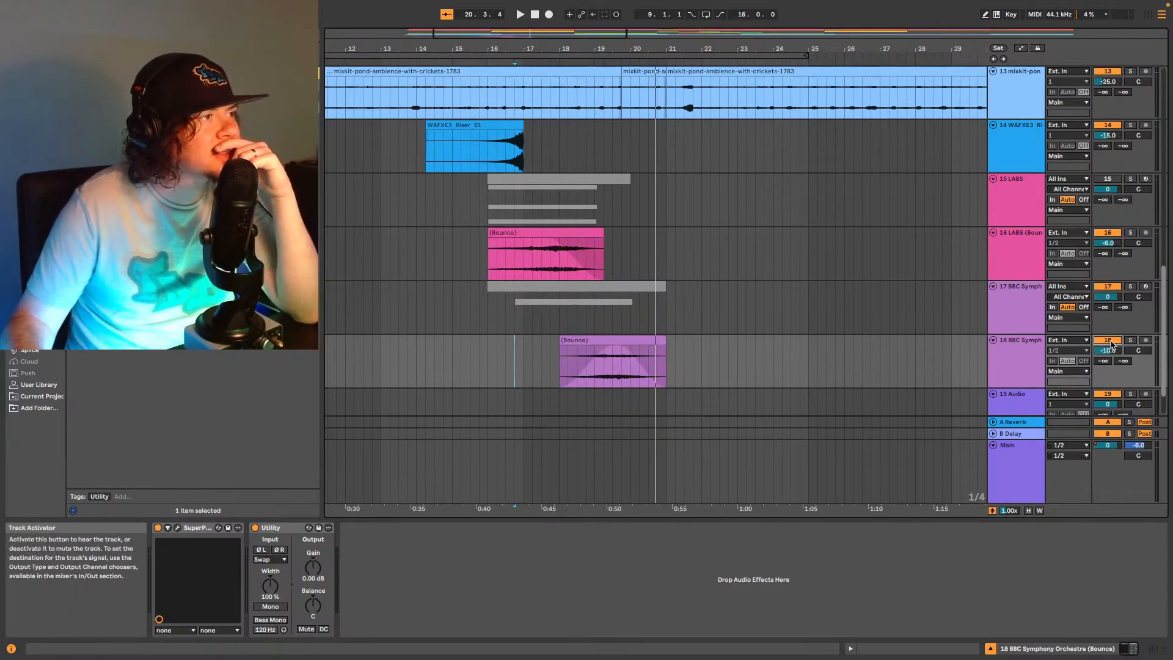
left_click(509, 285)
key("space")
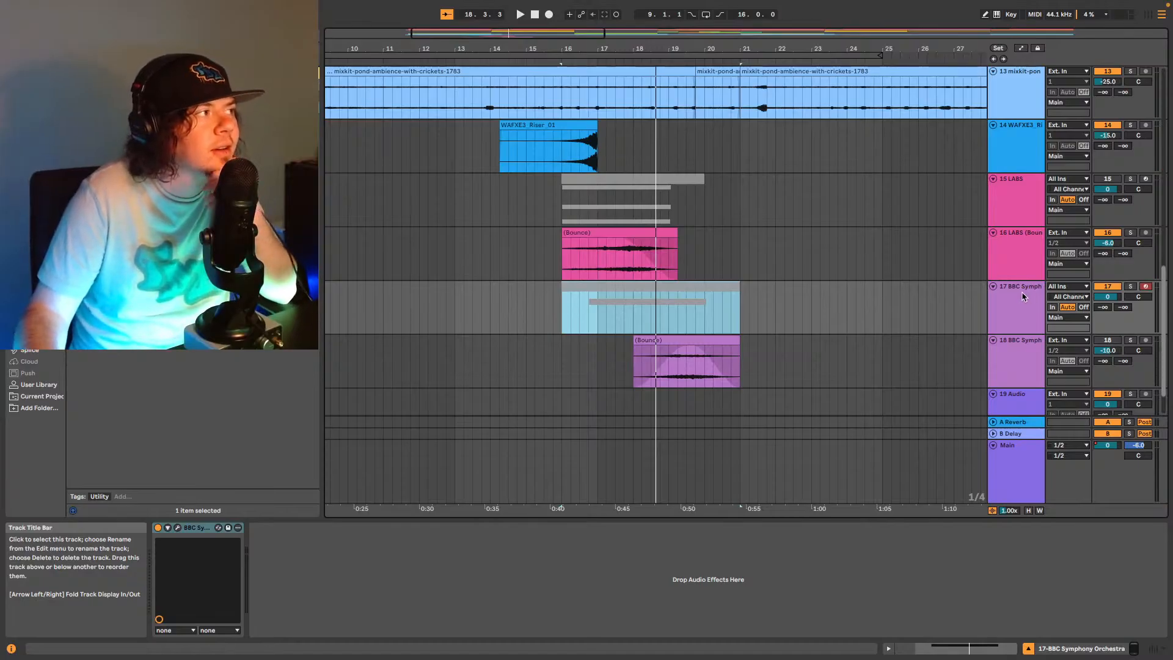
scroll(1007, 309, "down", 2)
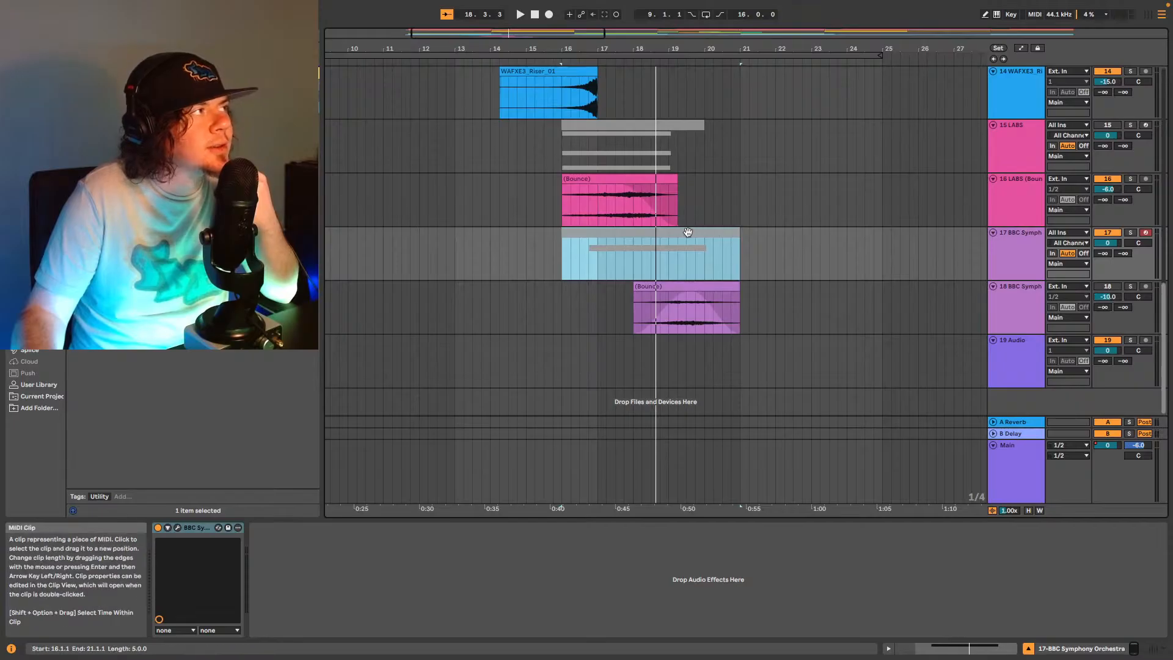
left_click(1018, 138)
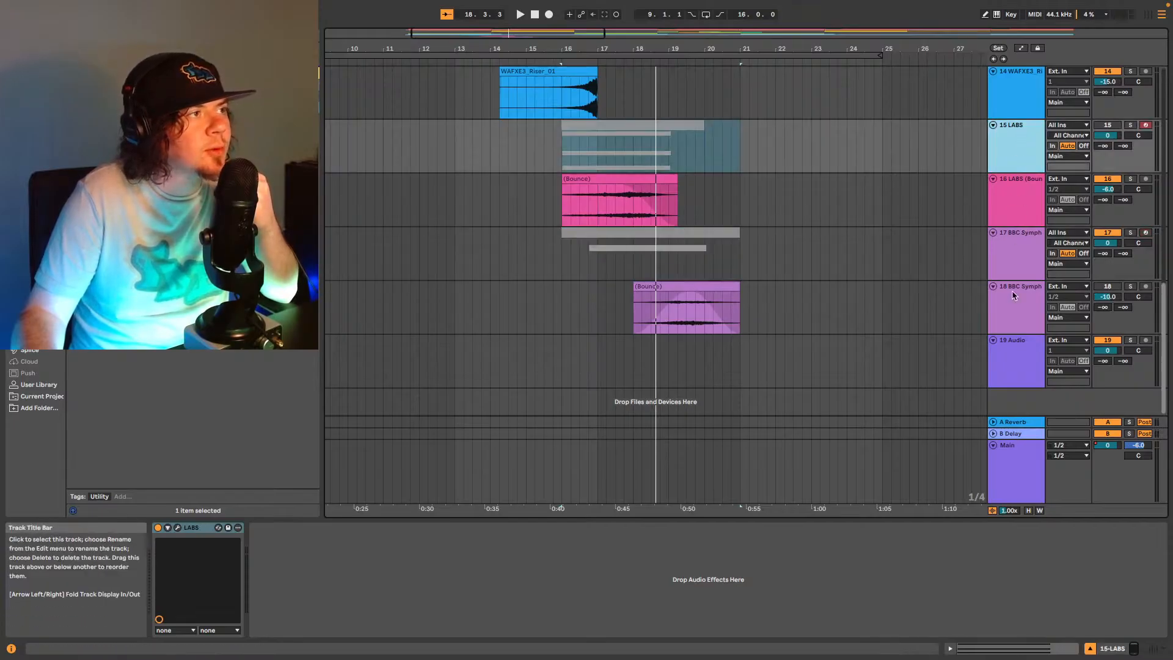
left_click(1013, 245)
left_click(704, 235)
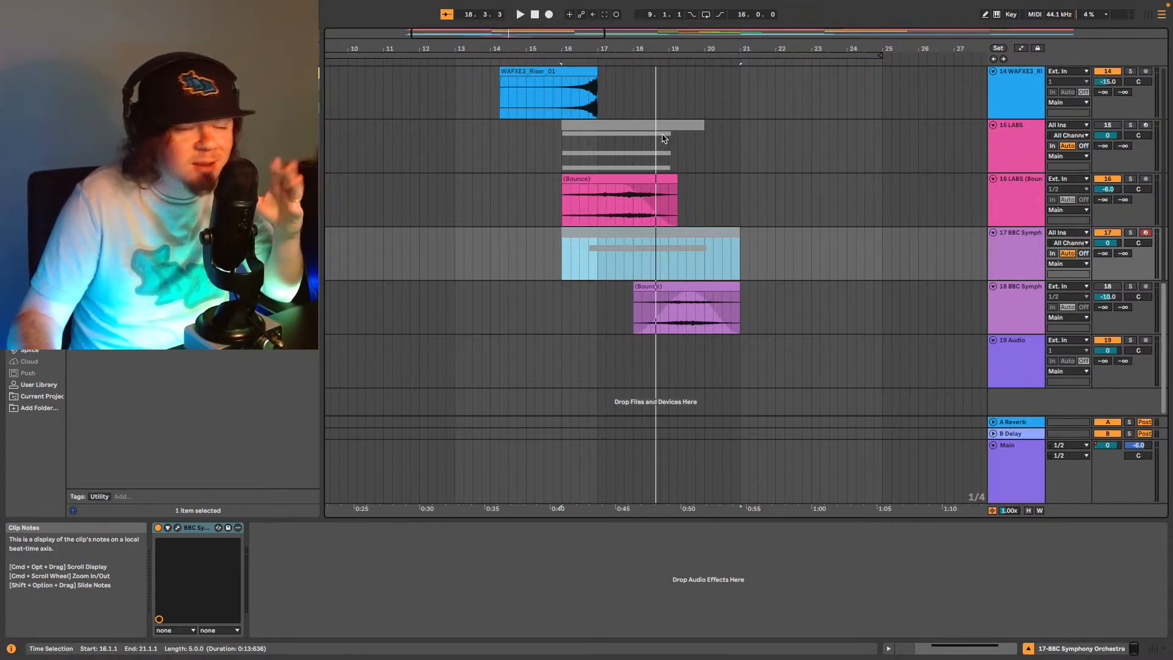
key("space")
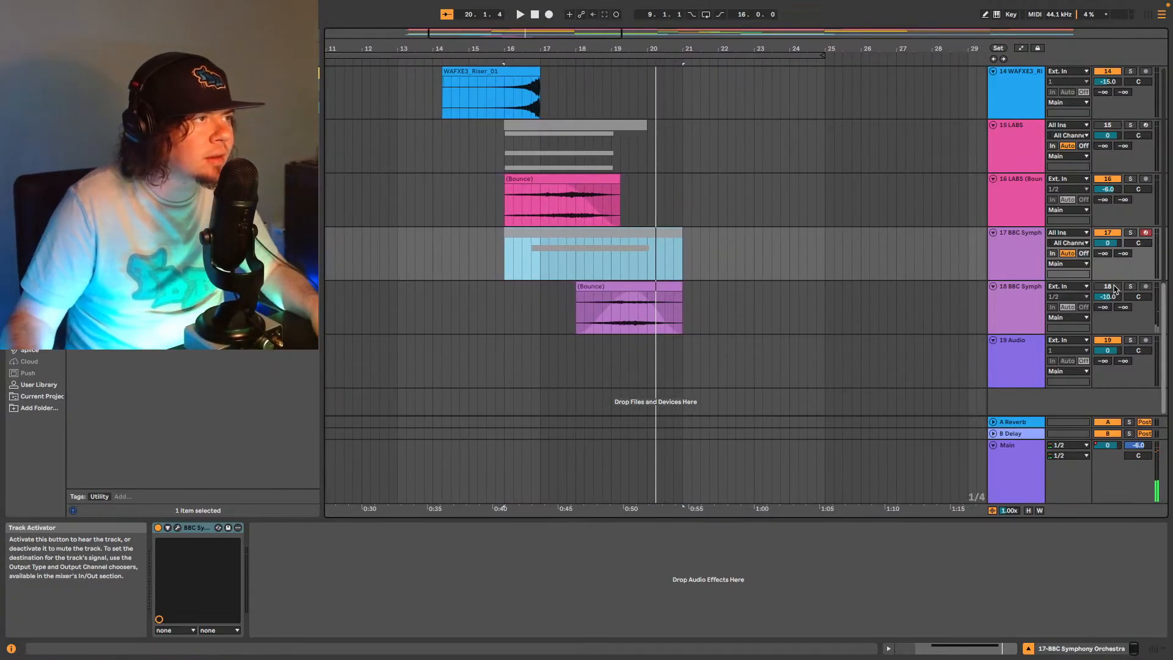
left_click(581, 312)
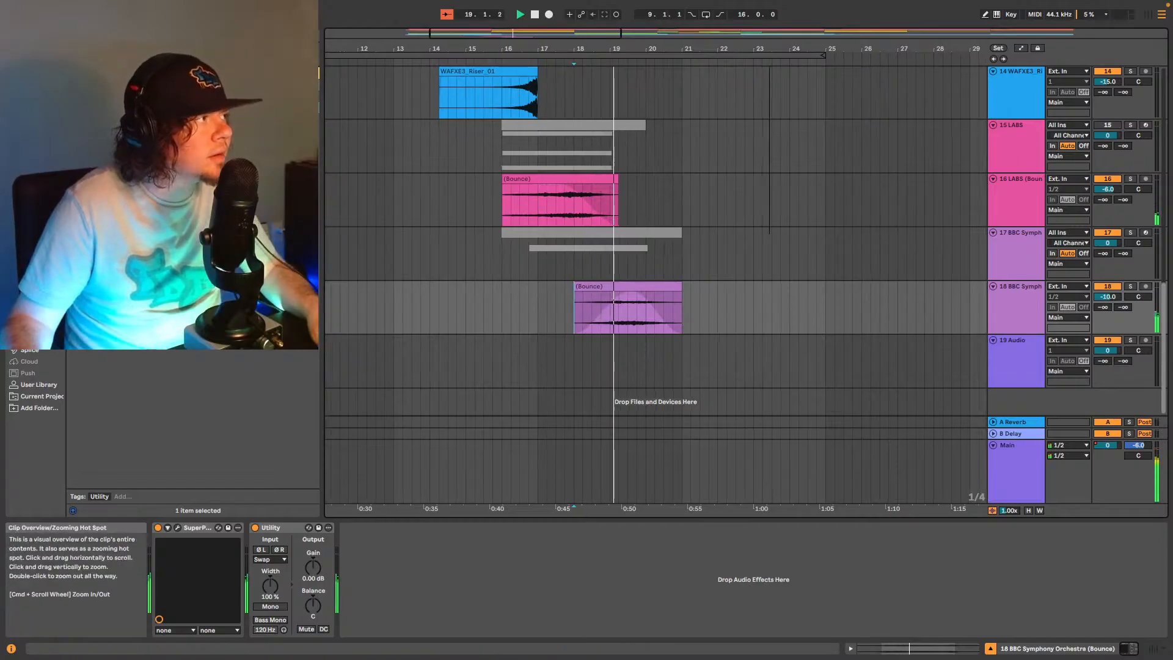
Split the bounced cello clip at 19.3.1 and open the second half's sample settings.
left_click_drag(513, 33, 521, 61)
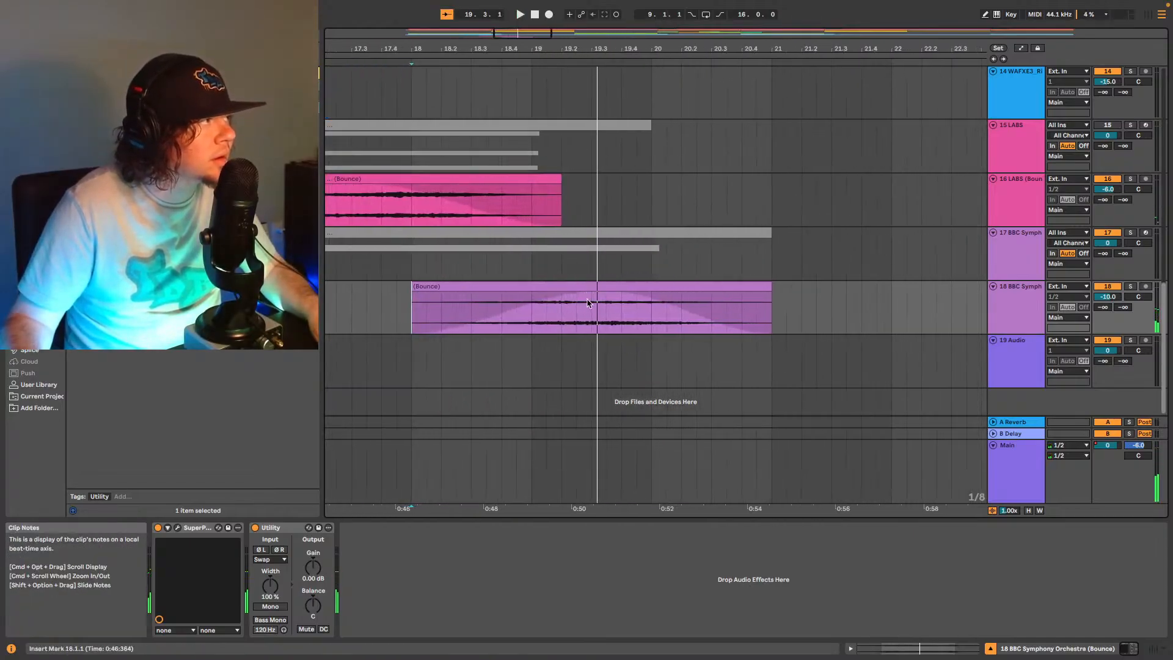
key("super+e")
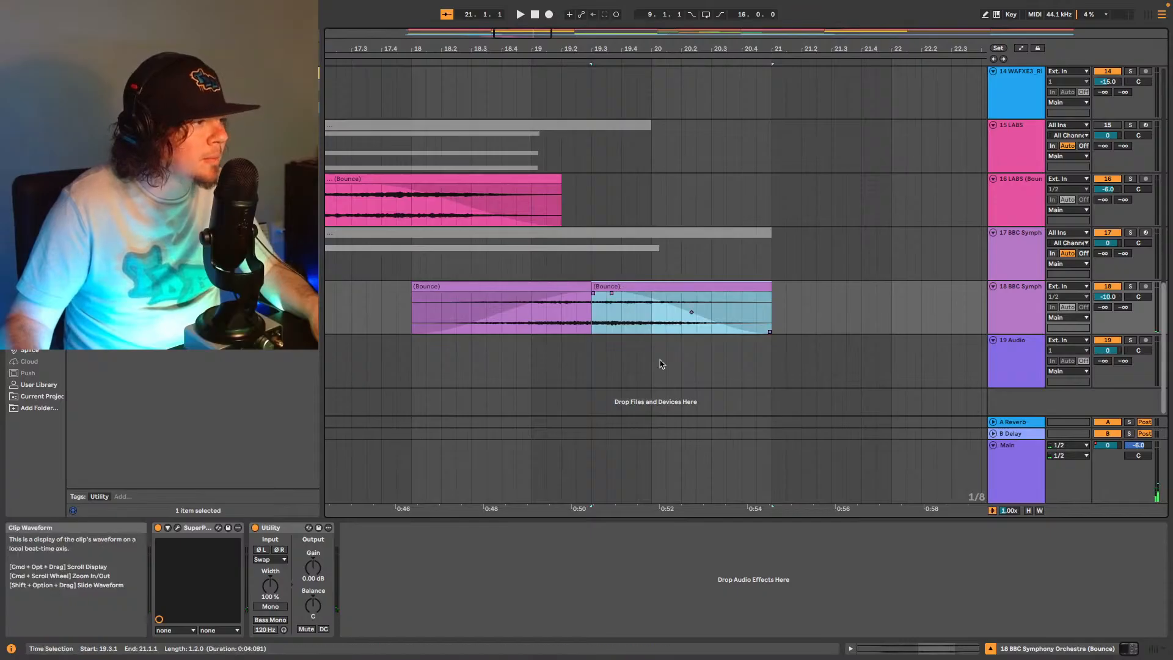
left_click(936, 649)
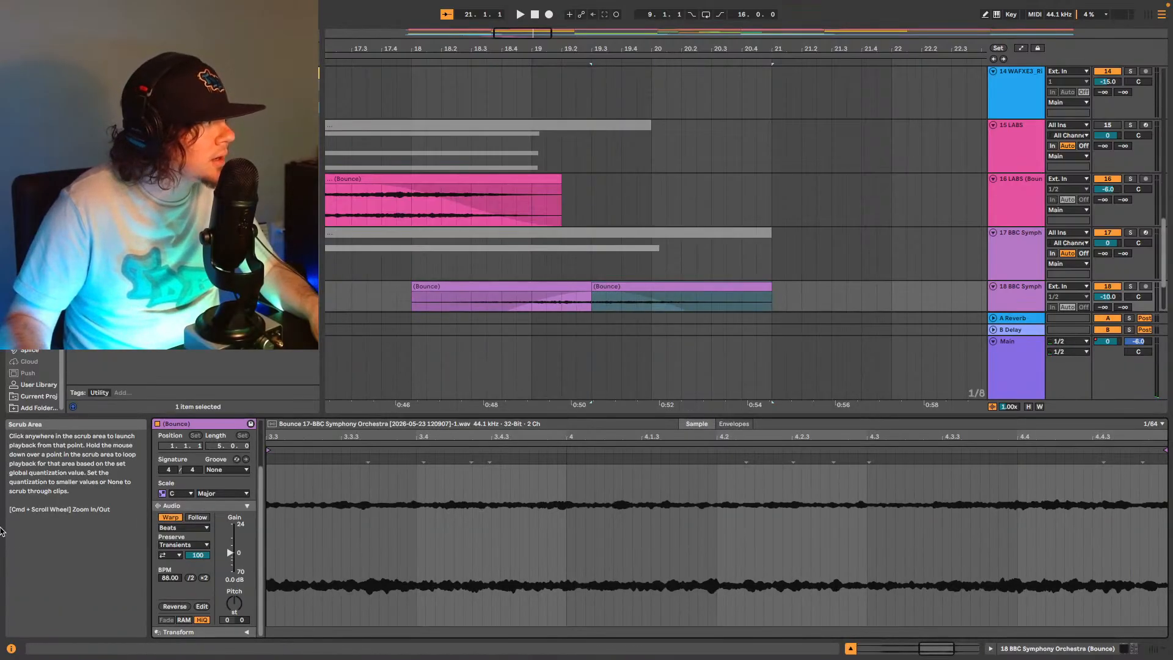
scroll(675, 230, "down", 3)
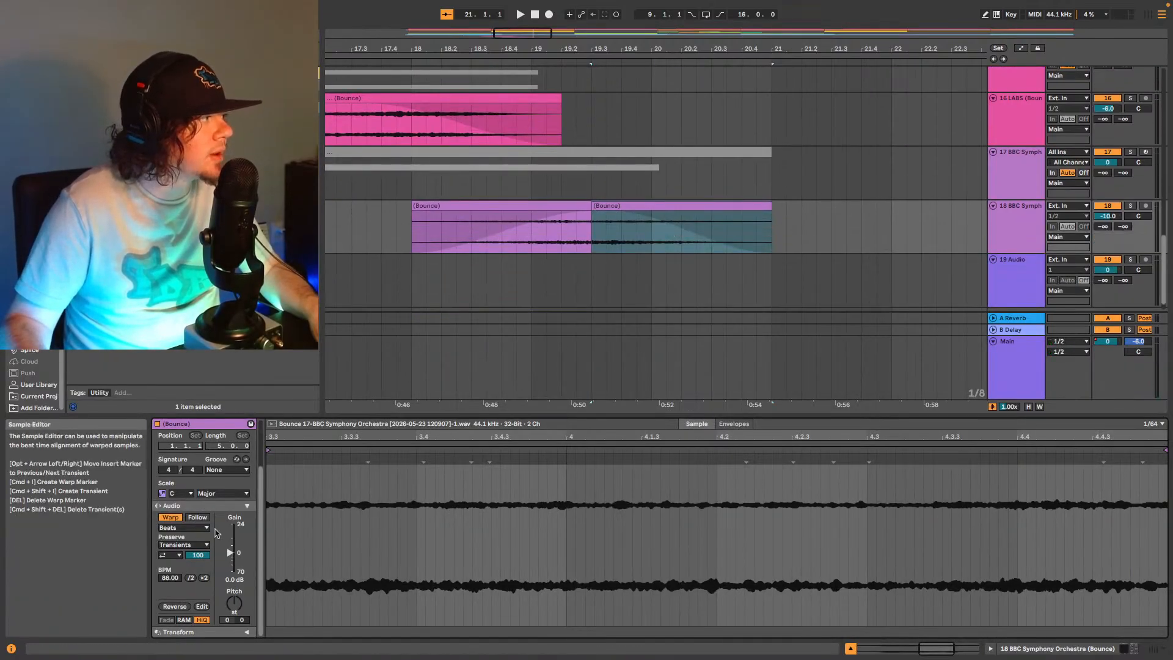
Turn off warping for the two bounced audio clips on the BBC Symphony track.
left_click(479, 206)
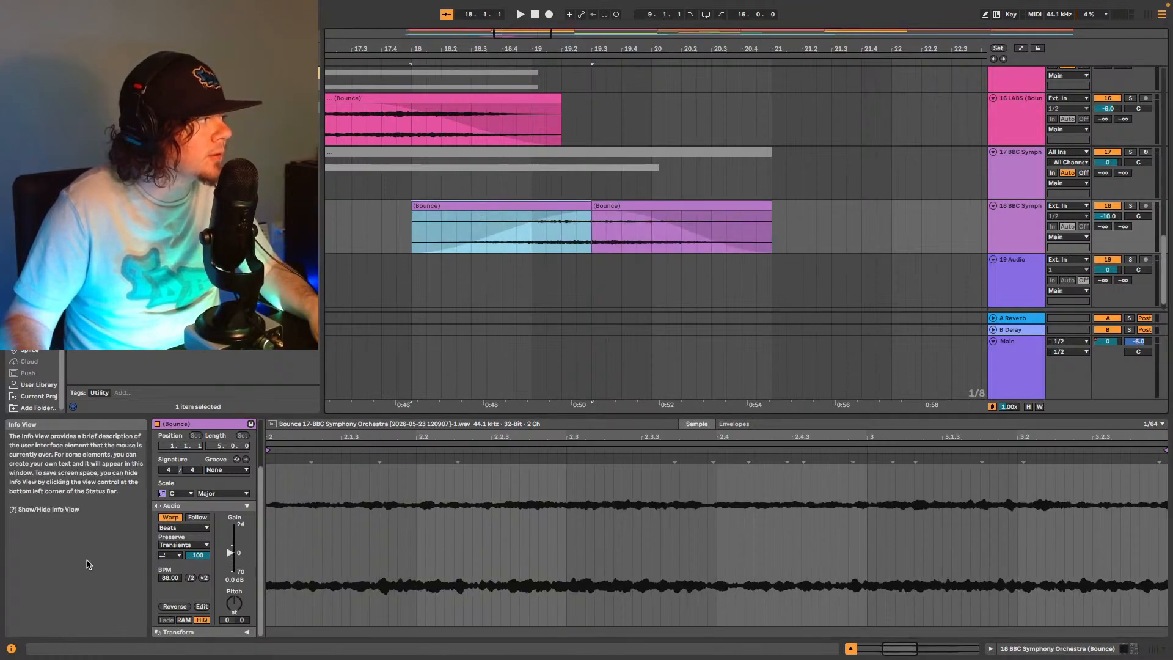
left_click(183, 527)
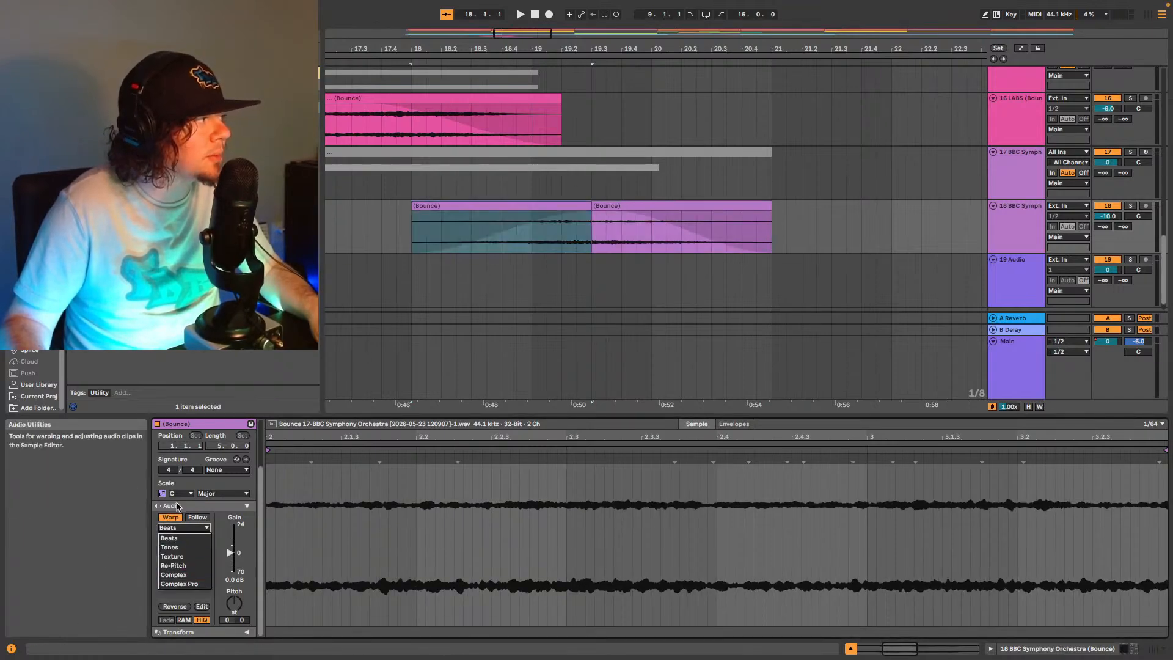
left_click(179, 527)
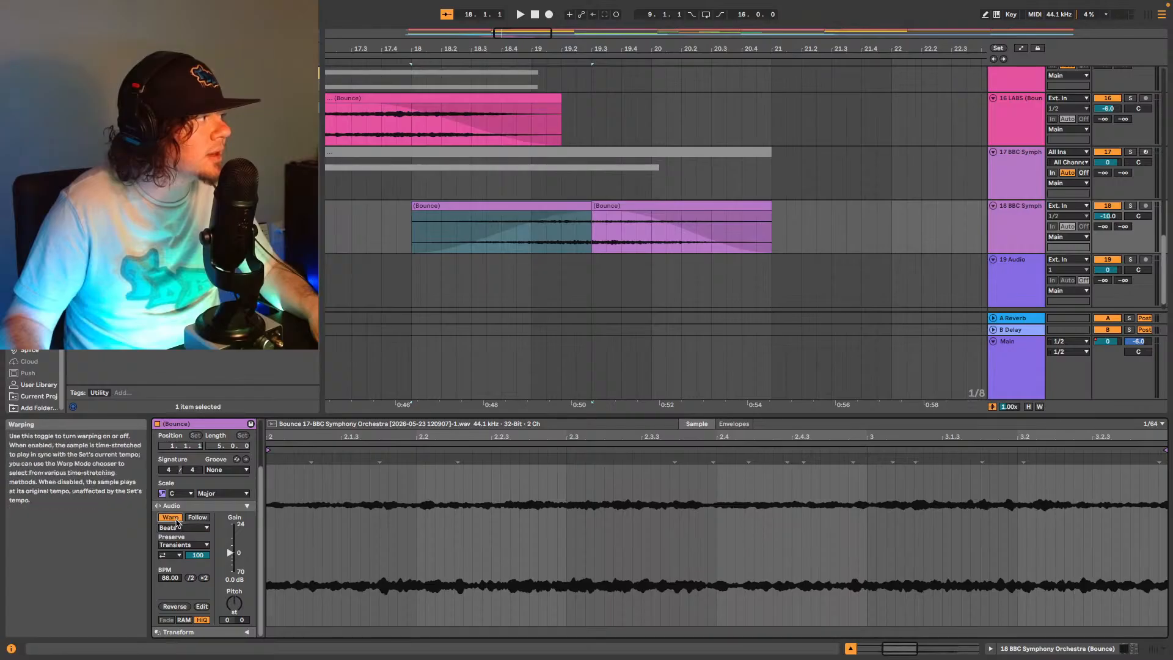
left_click(610, 208)
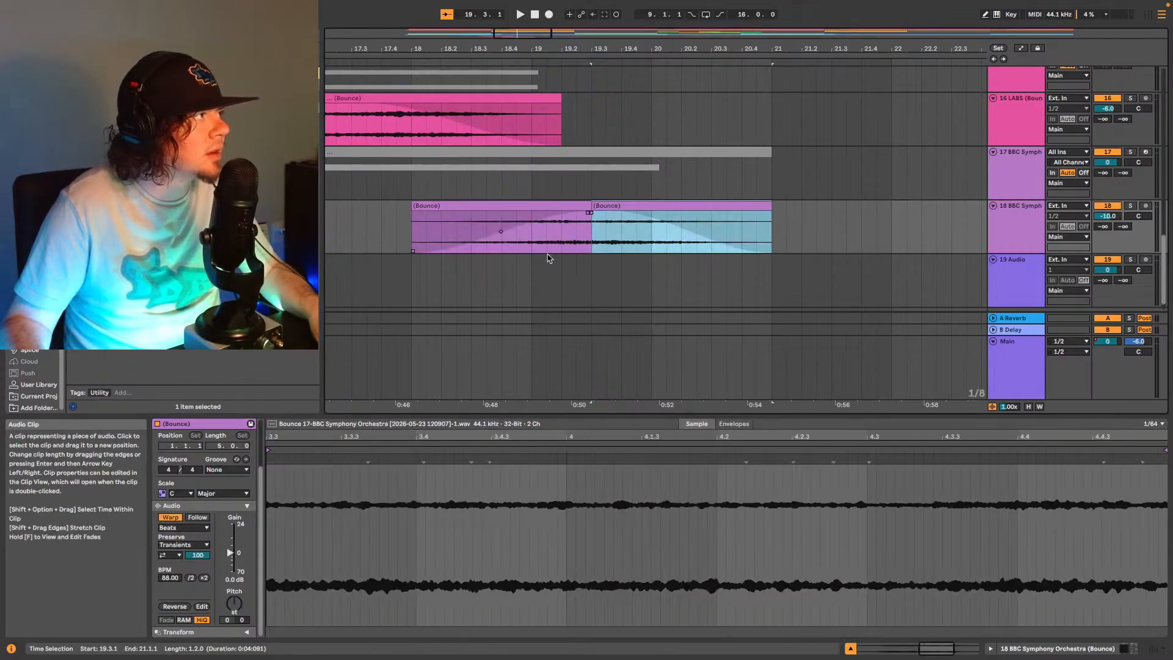
left_click(169, 517)
left_click(642, 204)
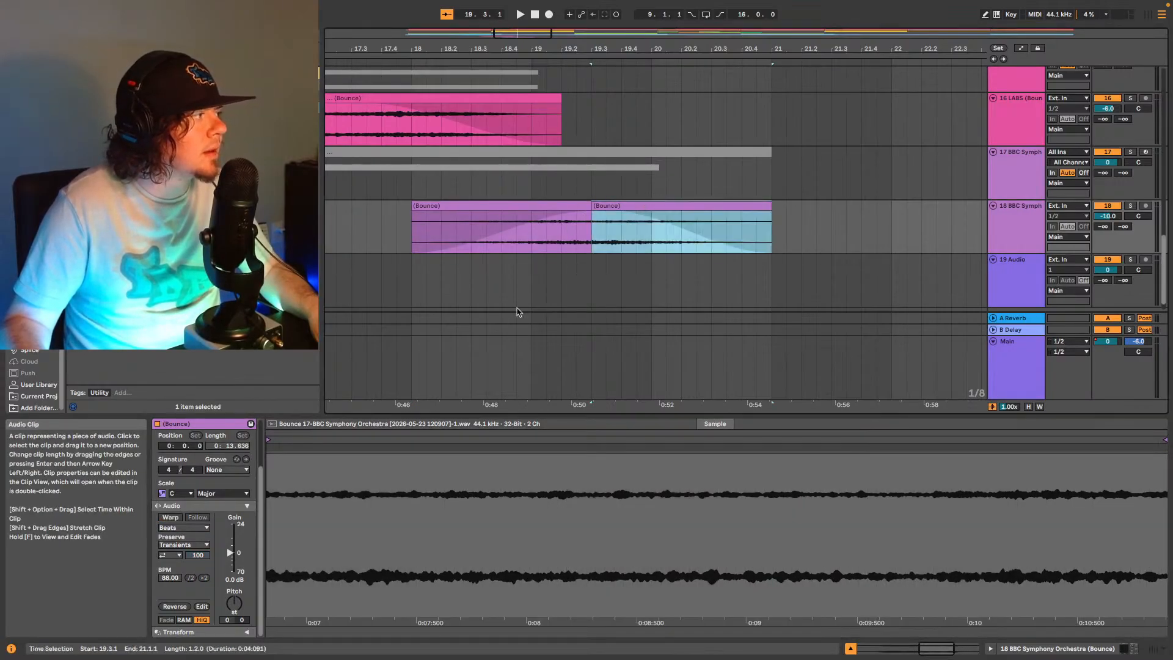
Transpose the second BBC Symphony bounce clip down to -2 semitones and play it back.
left_click(234, 603)
key("Down")
key("space")
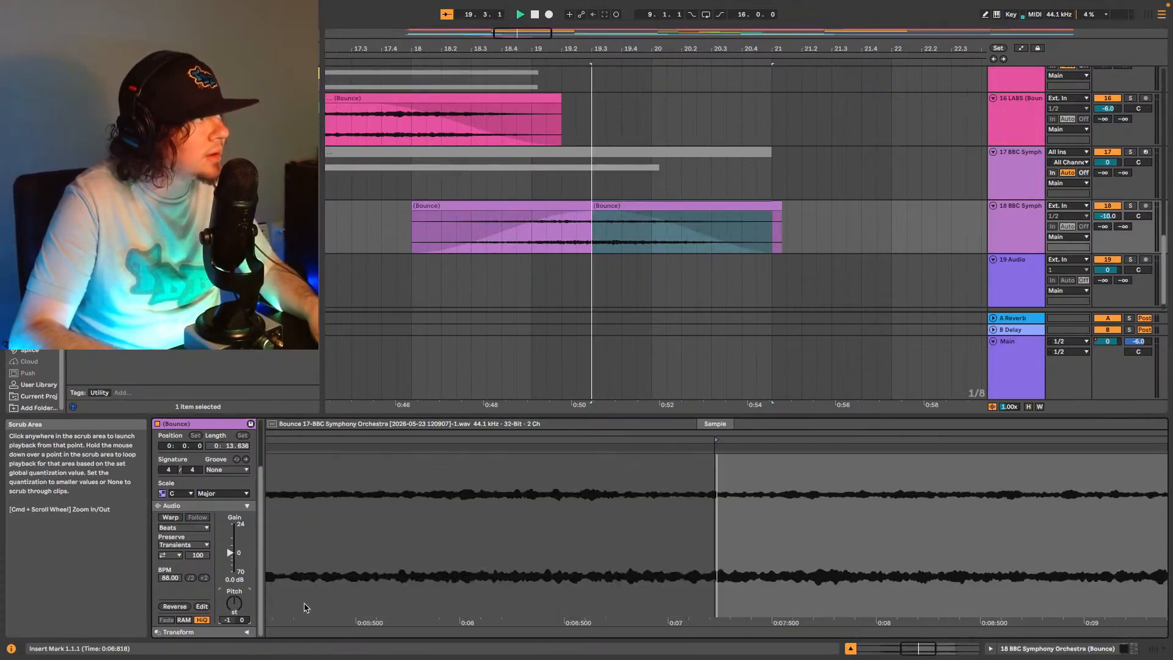
key("space")
key("Down")
key("space")
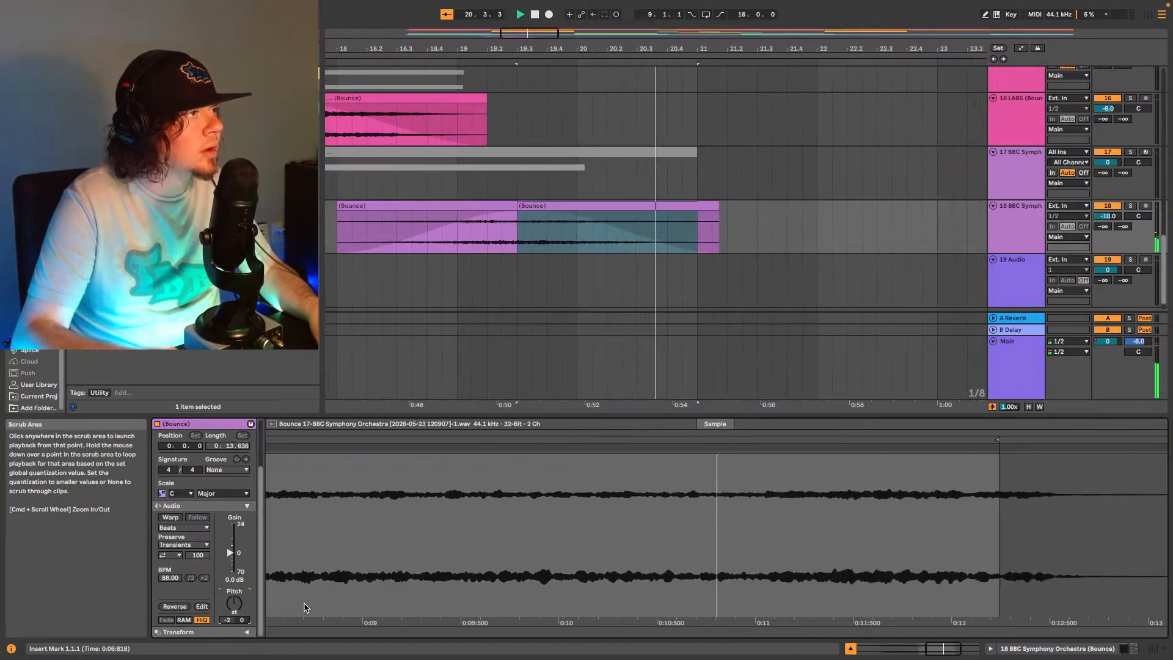
Set the BBC Symphony bounce track's volume to -8 dB and audition the arrangement from the riser clip.
left_click(354, 227)
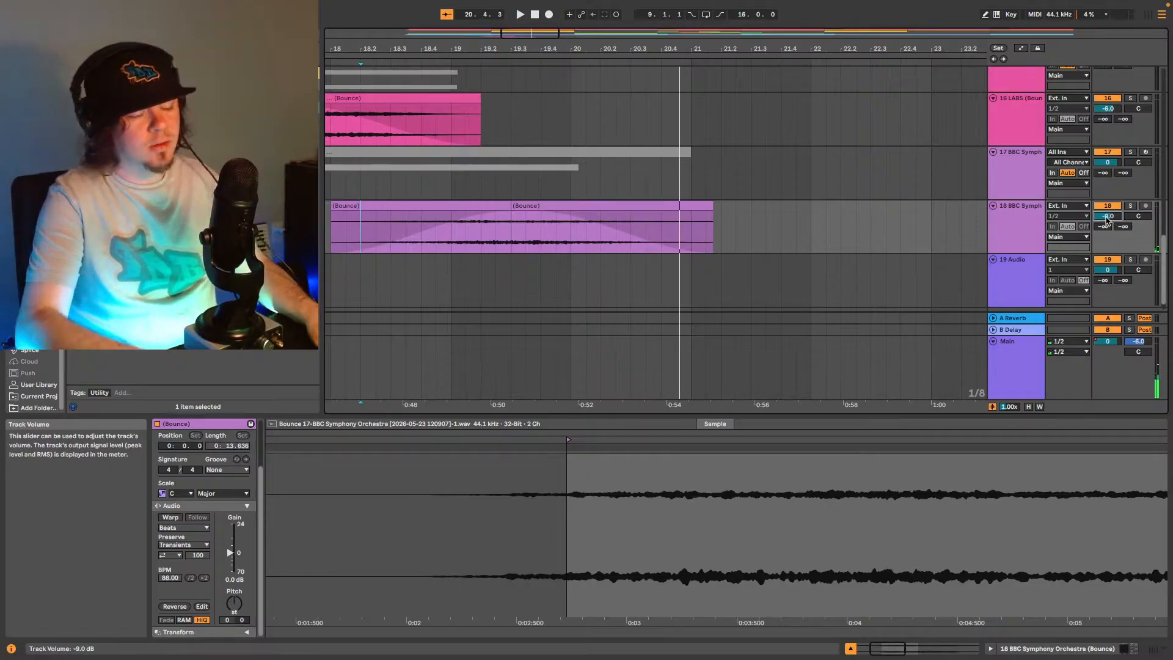
key("space")
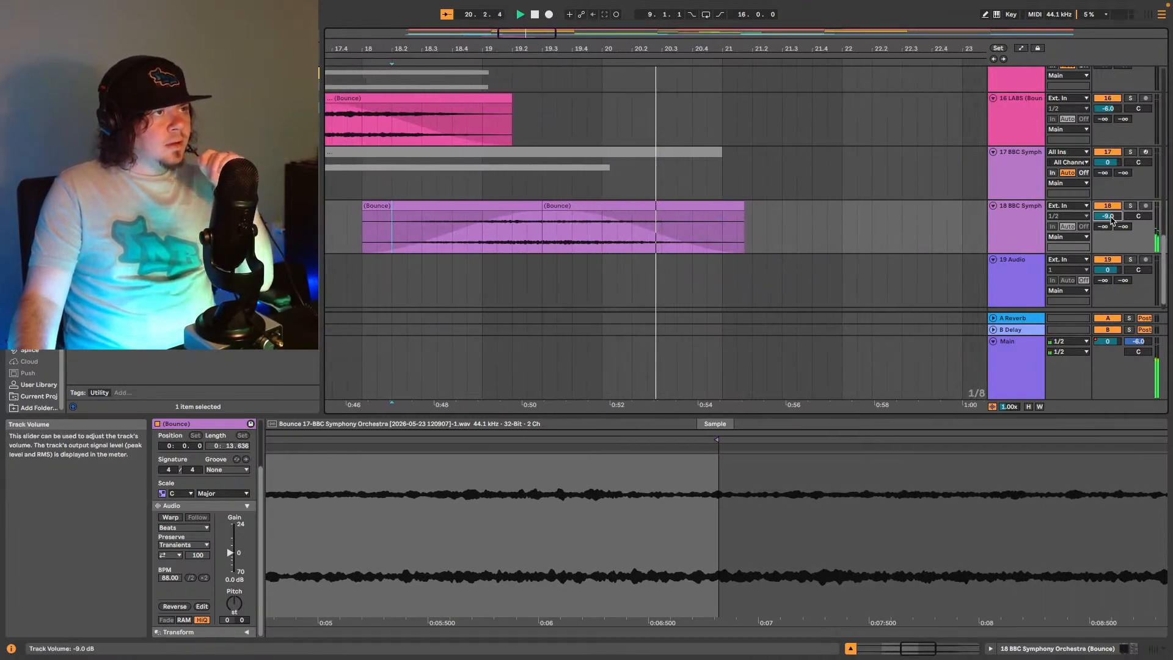
left_click_drag(1114, 221, 1114, 219)
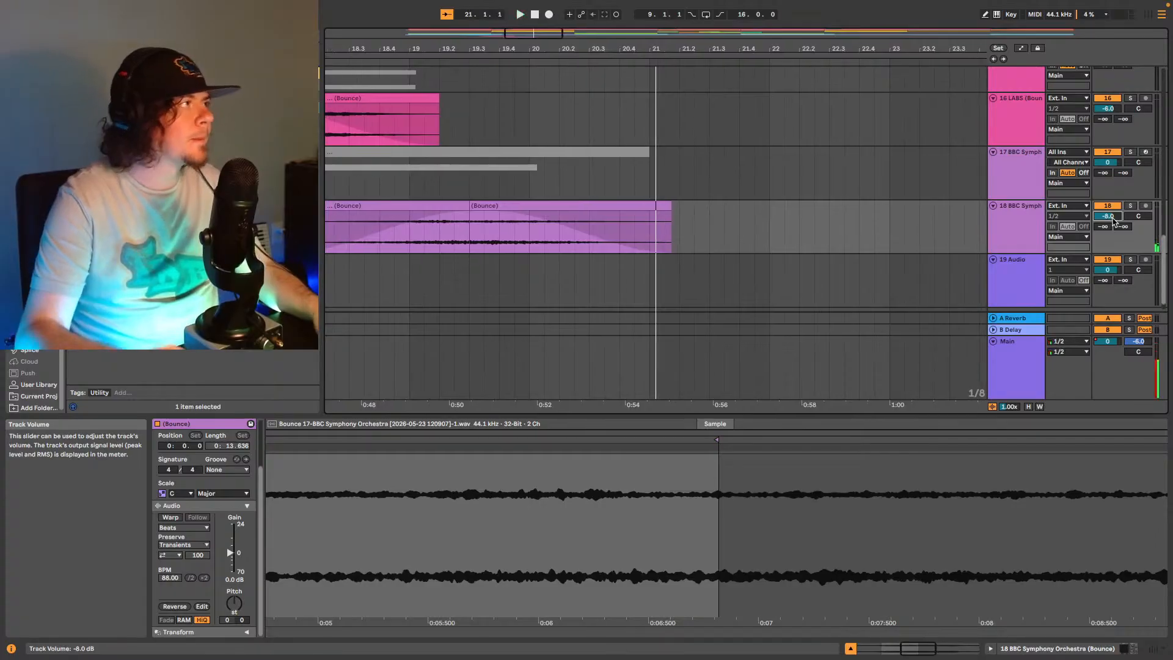
scroll(566, 120, "down", 5)
scroll(526, 195, "up", 5)
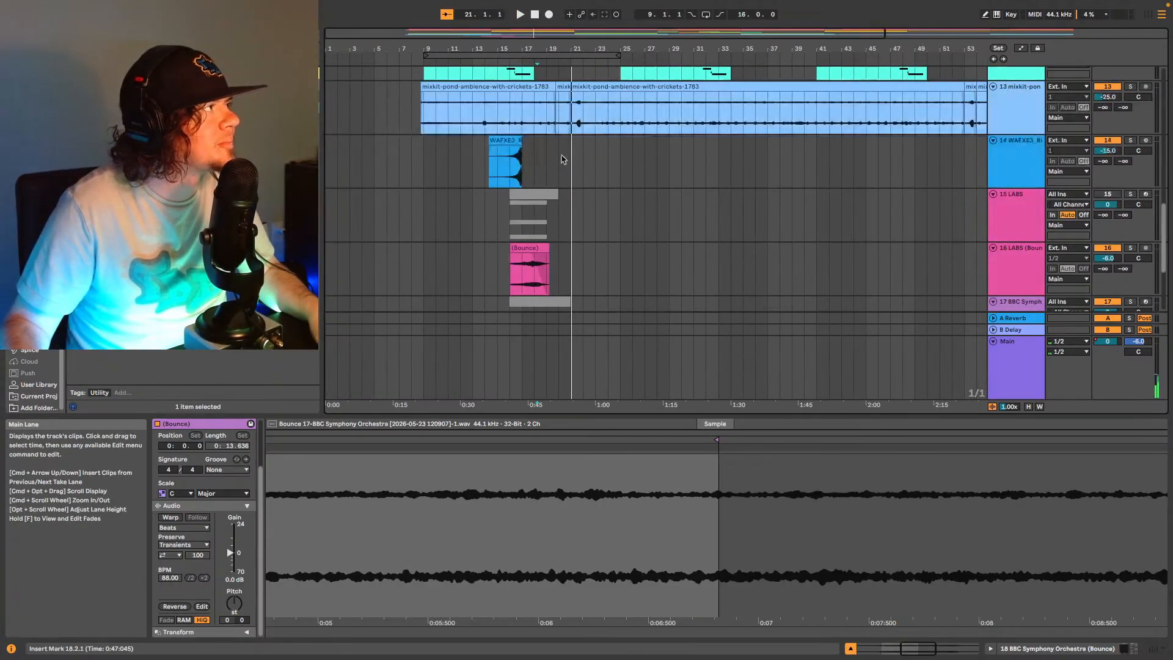
left_click(504, 166)
key("space")
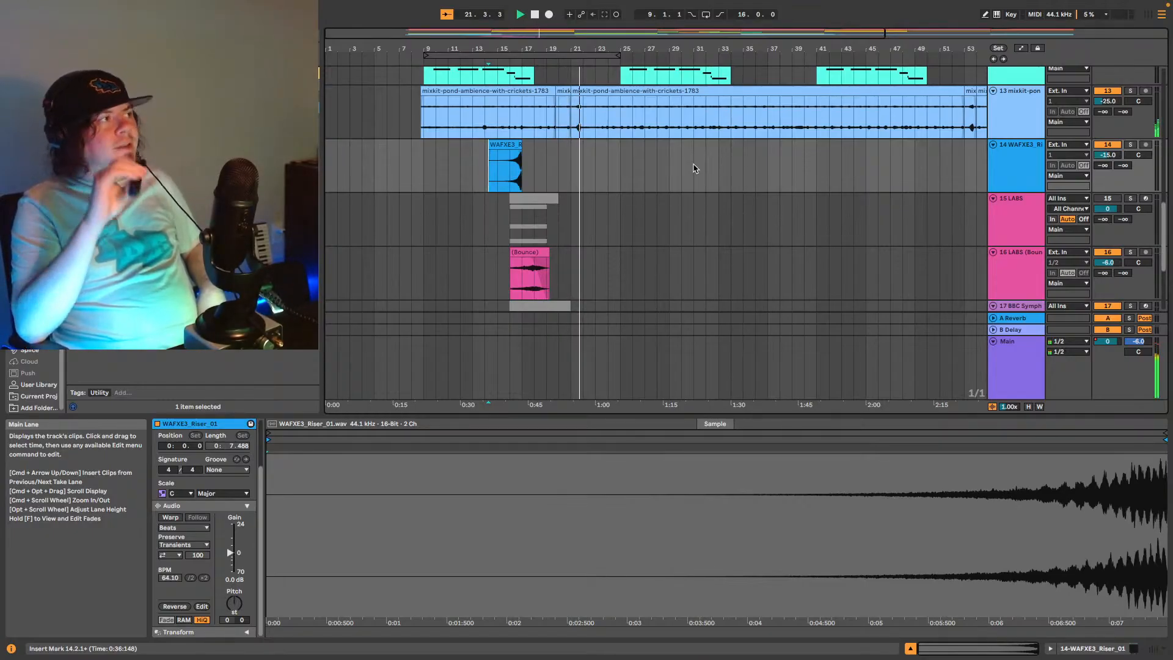
Copy the BBC Symphony bounce clips from bar 17 onward, paste them at bar 21 and play the result.
scroll(651, 191, "down", 5)
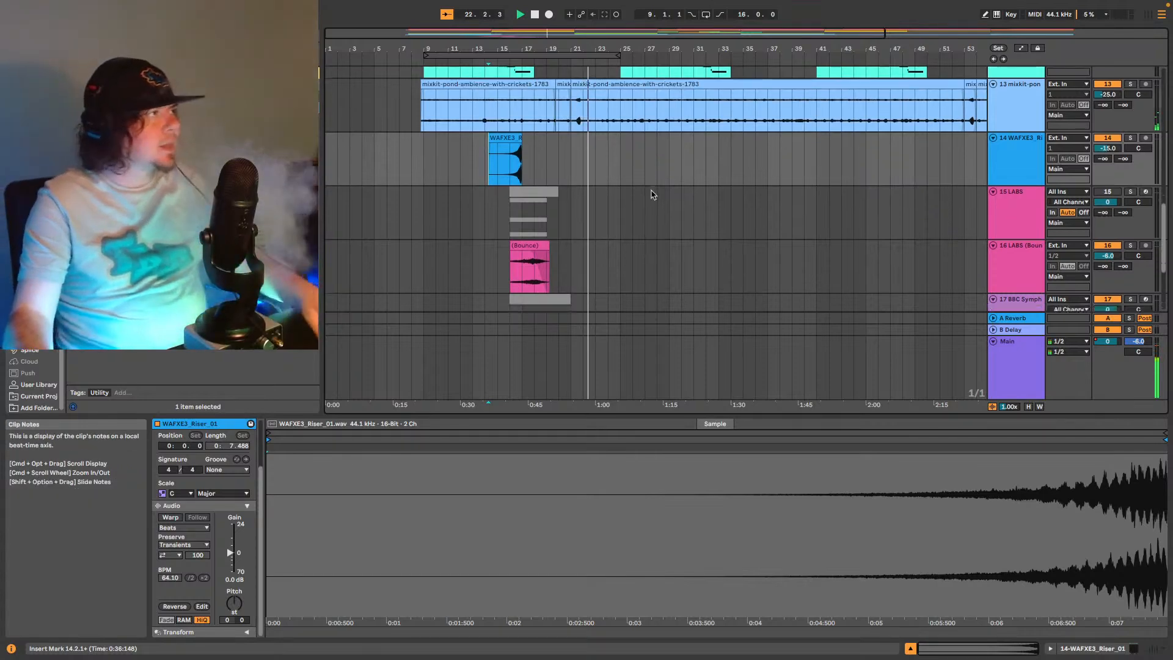
left_click_drag(522, 206, 579, 198)
key("super+c")
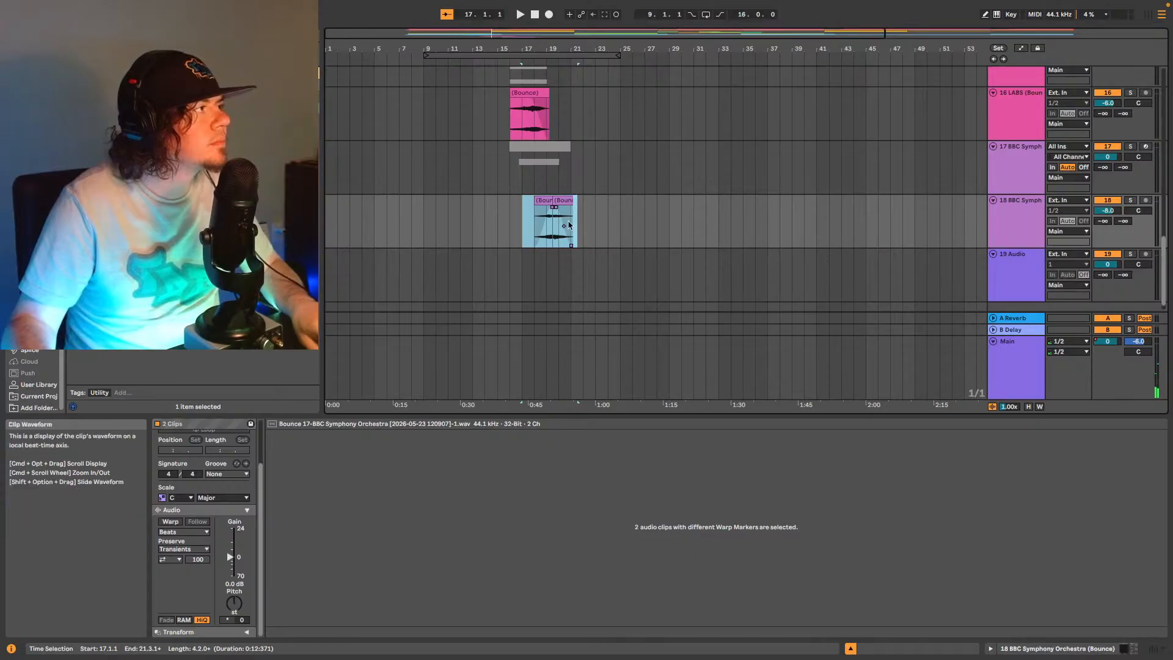
left_click(569, 222)
key("super+v")
key("space")
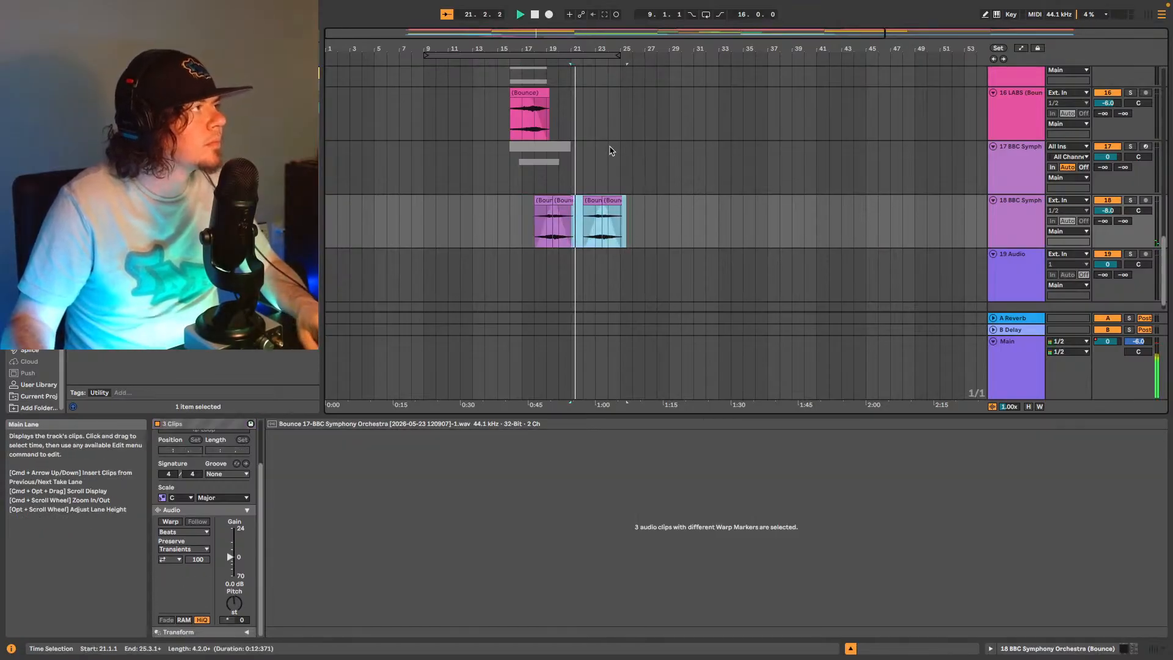
Play through the whole arrangement in a full-length view and examine where each track's clips enter and drop out.
scroll(610, 157, "up", 3)
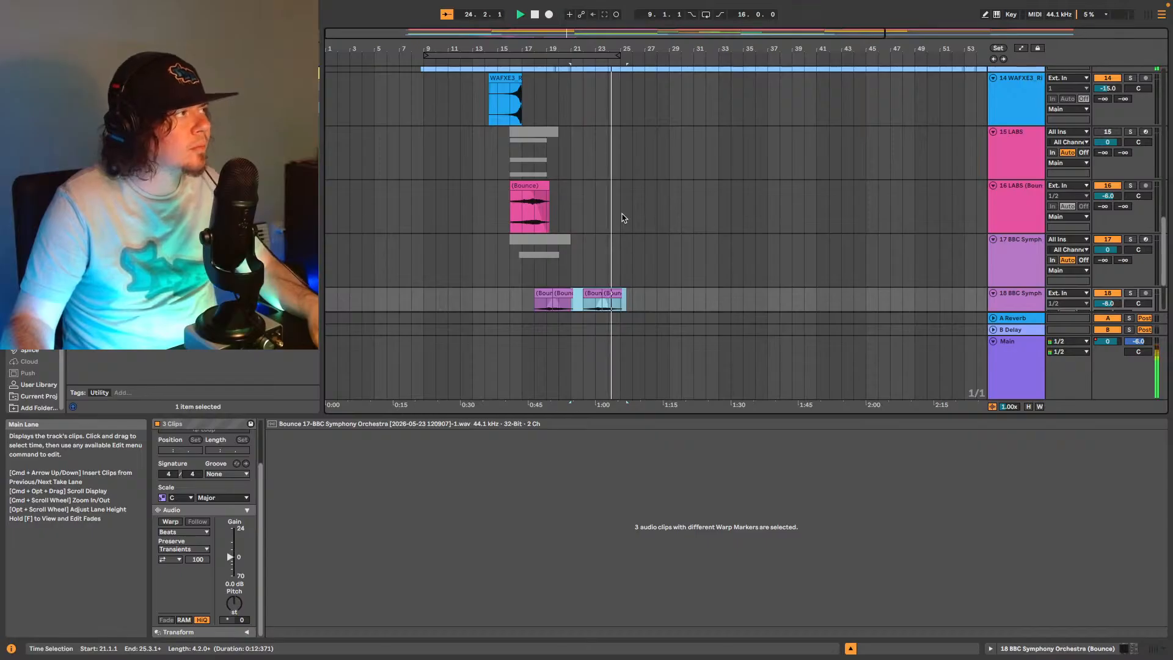
scroll(623, 219, "down", 3)
scroll(623, 218, "down", 2)
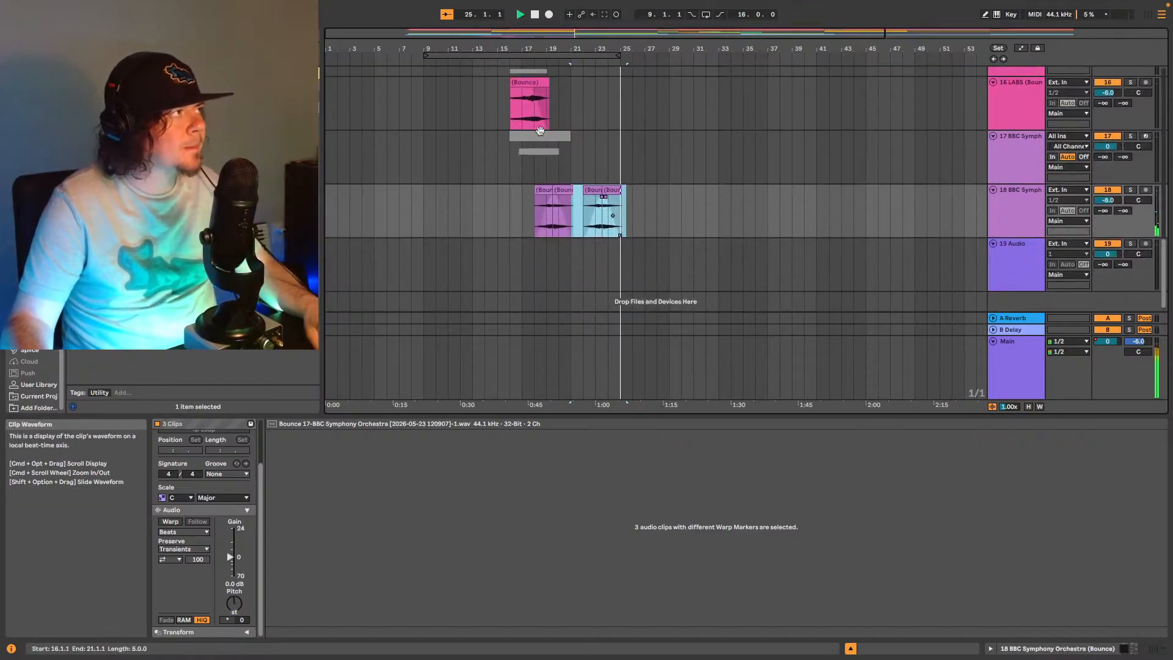
scroll(579, 107, "up", 3)
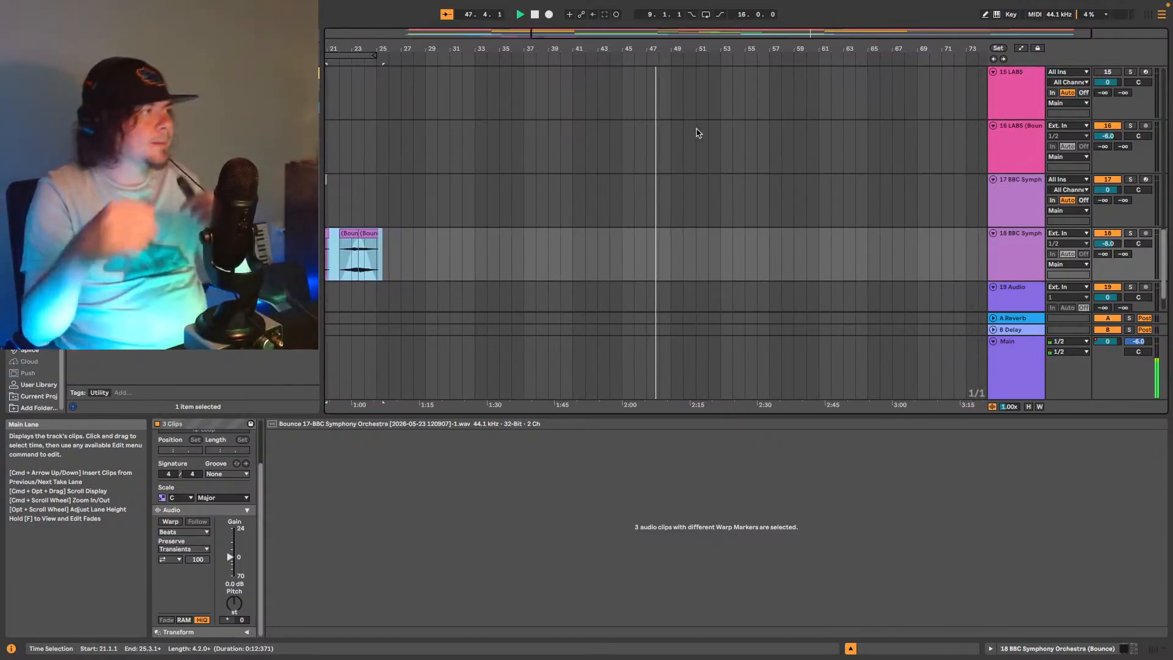
left_click_drag(757, 417, 759, 500)
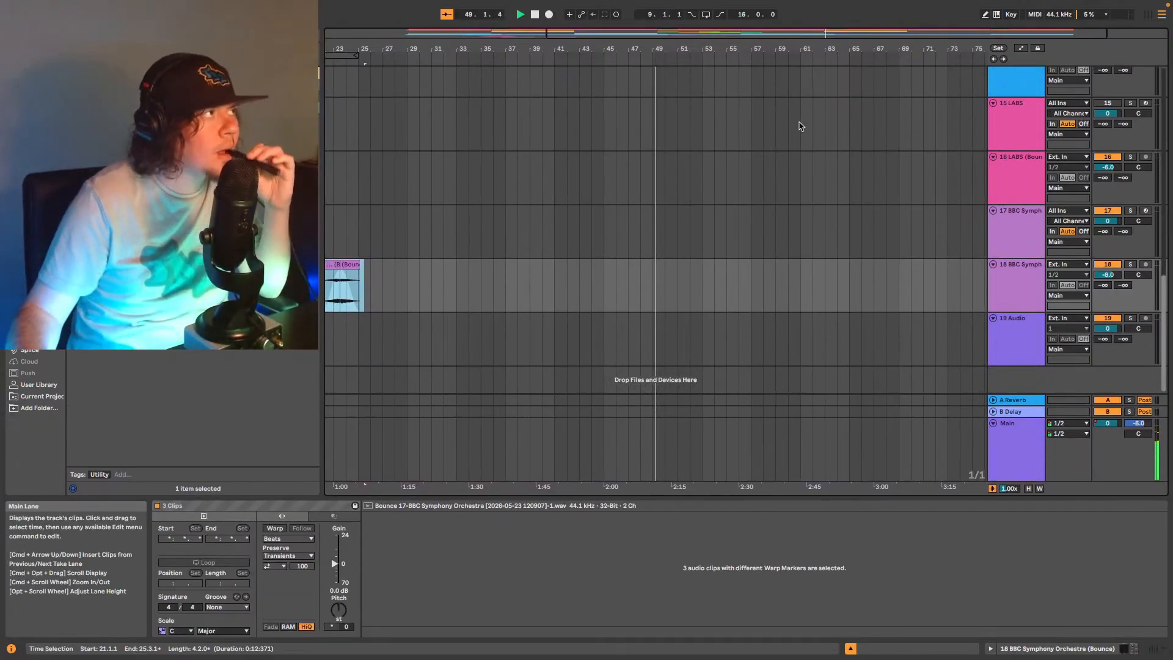
double_click(617, 35)
scroll(649, 184, "up", 6)
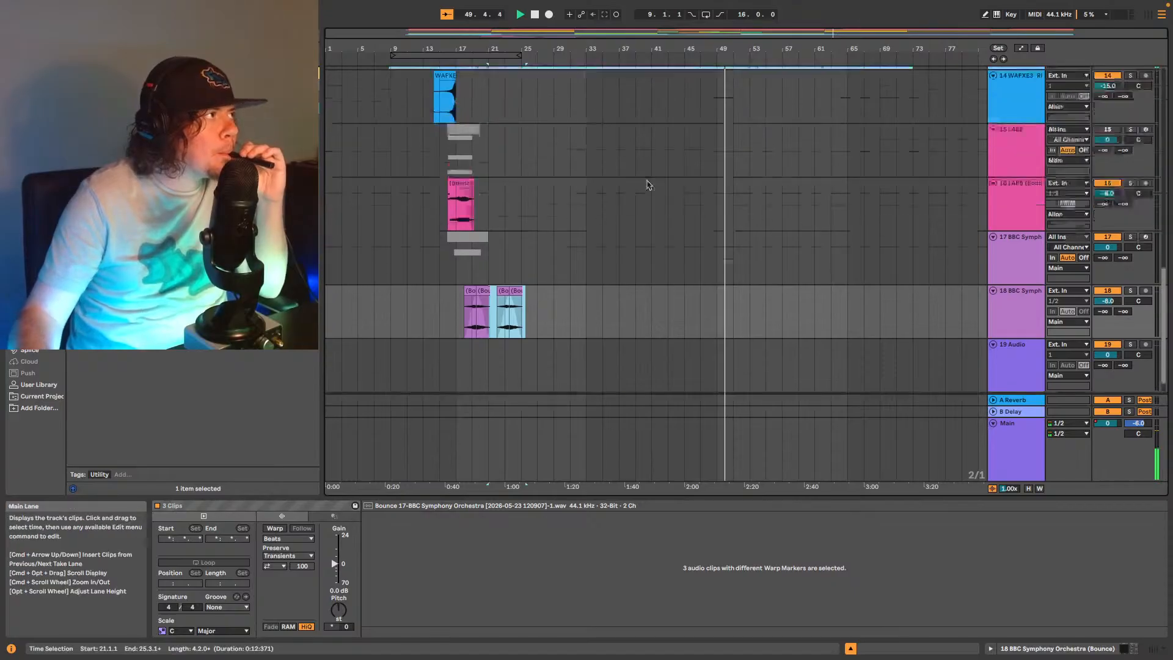
scroll(682, 188, "up", 8)
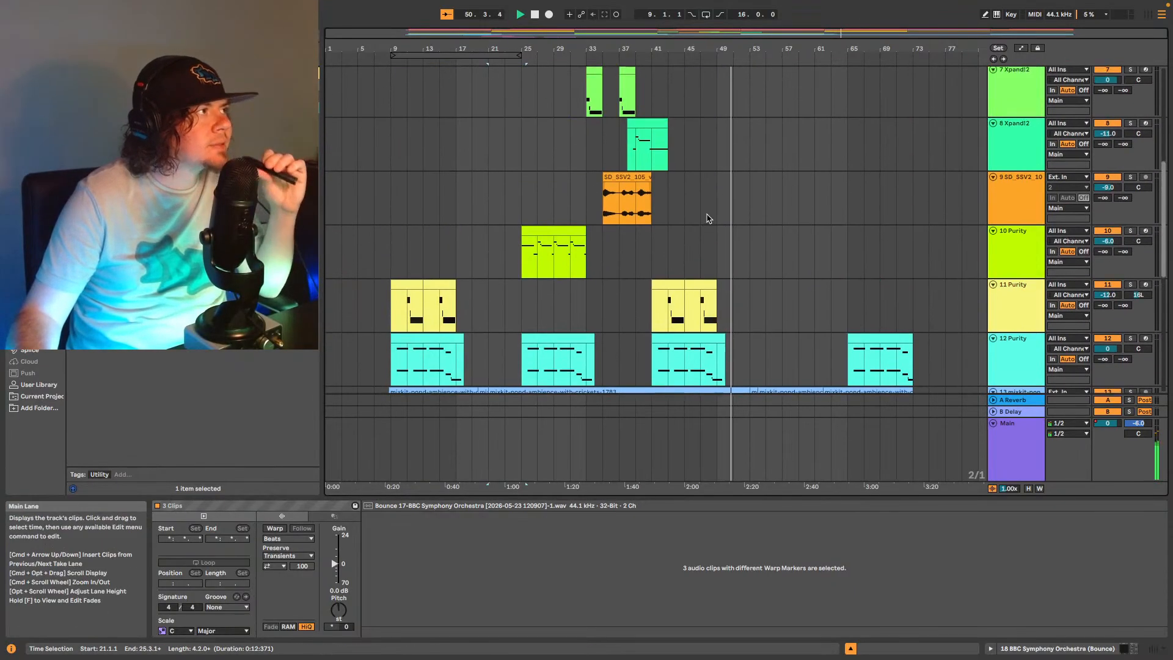
scroll(708, 221, "up", 2)
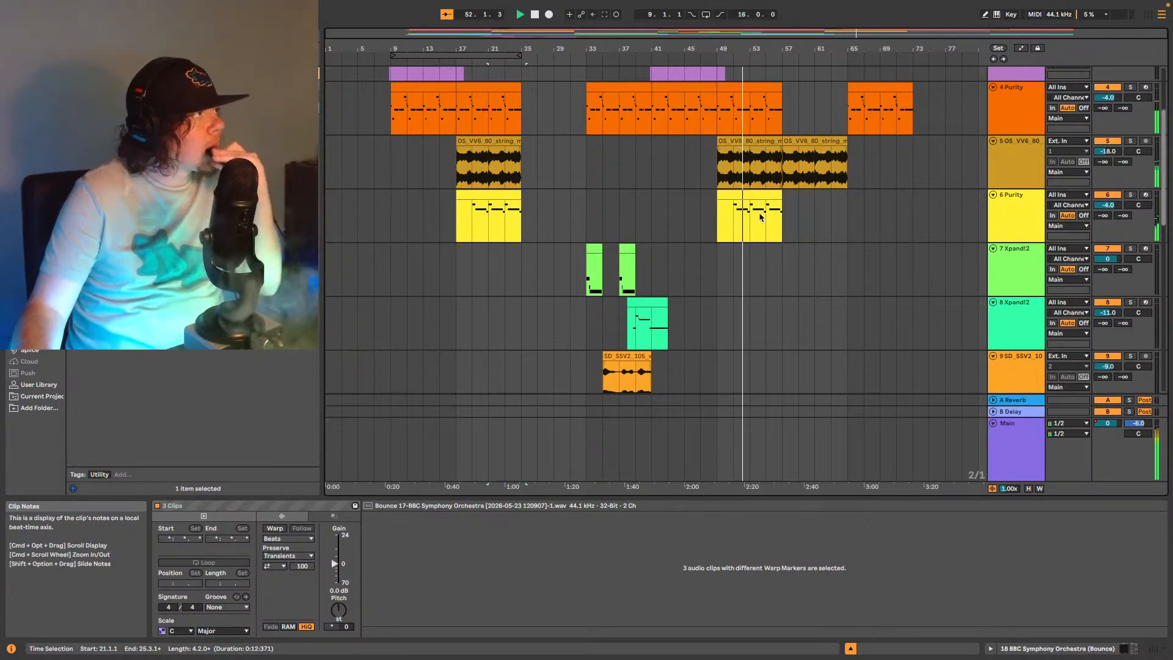
scroll(835, 261, "down", 1)
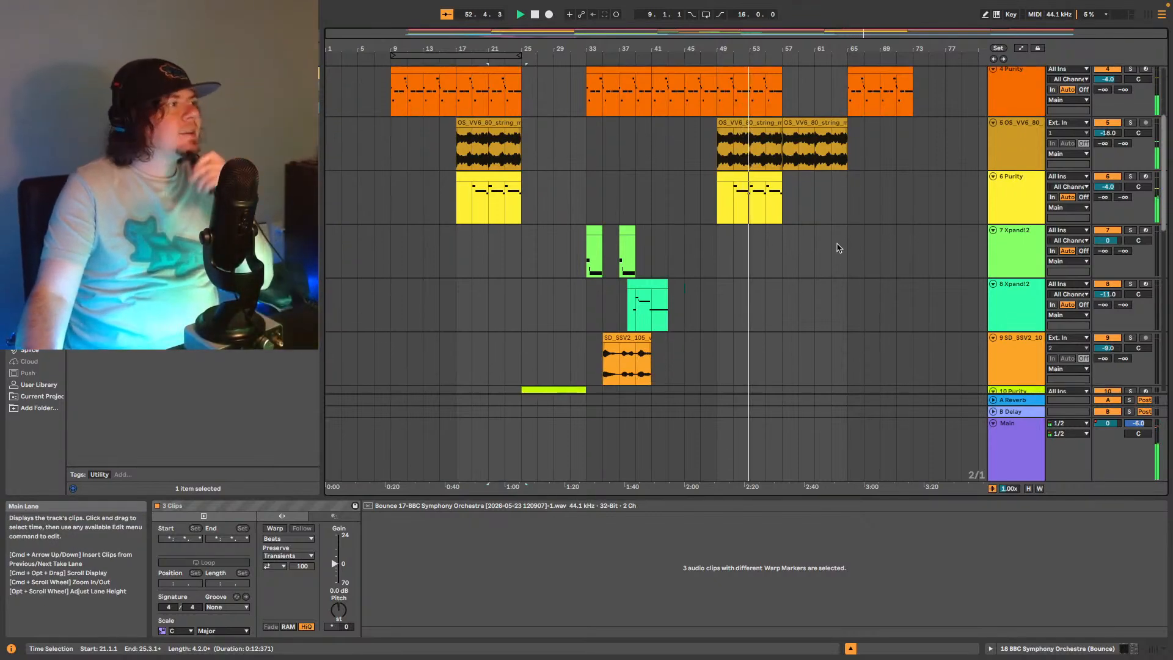
scroll(806, 246, "up", 3)
scroll(767, 227, "up", 4)
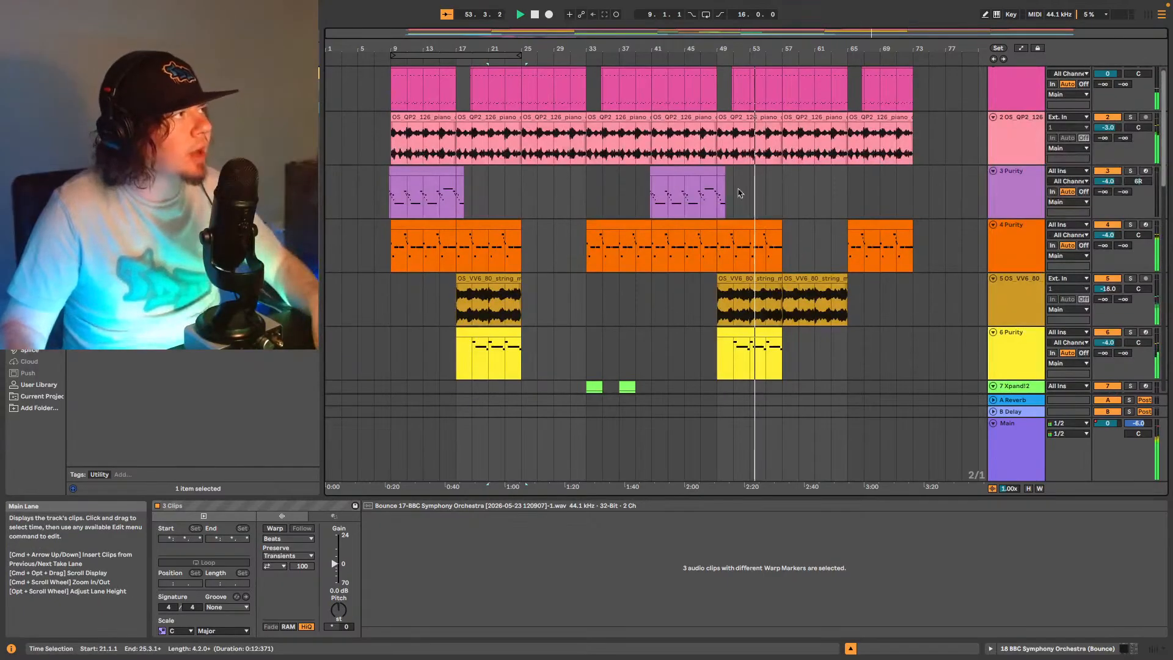
scroll(709, 202, "down", 10)
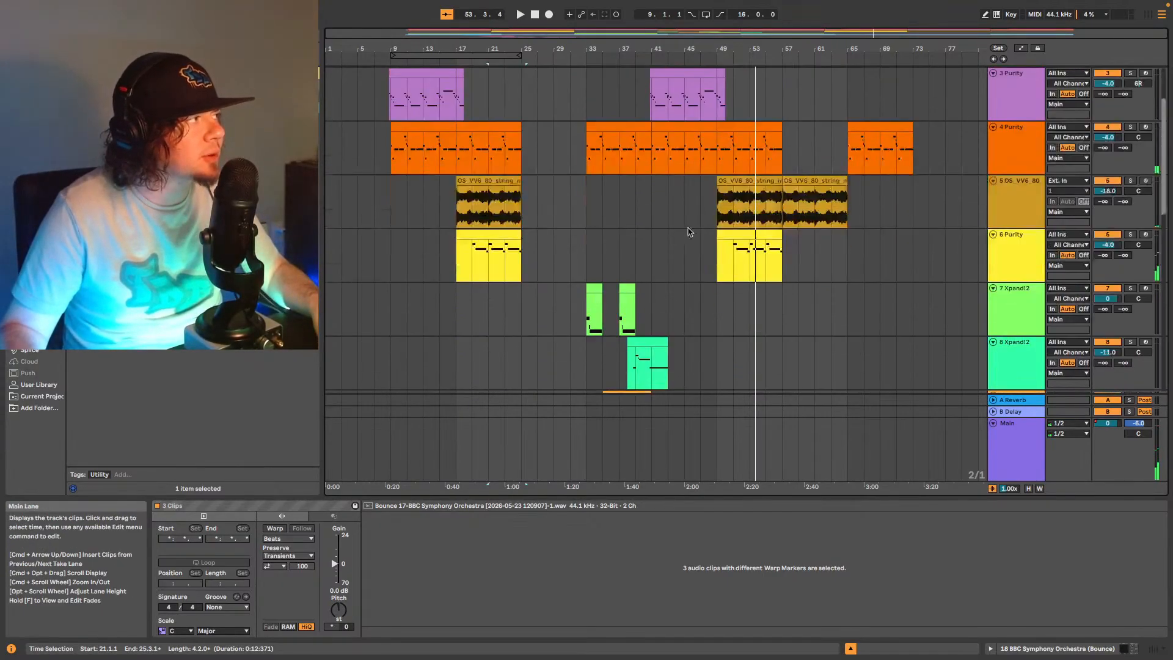
Delete the original LABS and BBC Symphony MIDI tracks, keeping their bounced audio tracks.
scroll(745, 187, "down", 14)
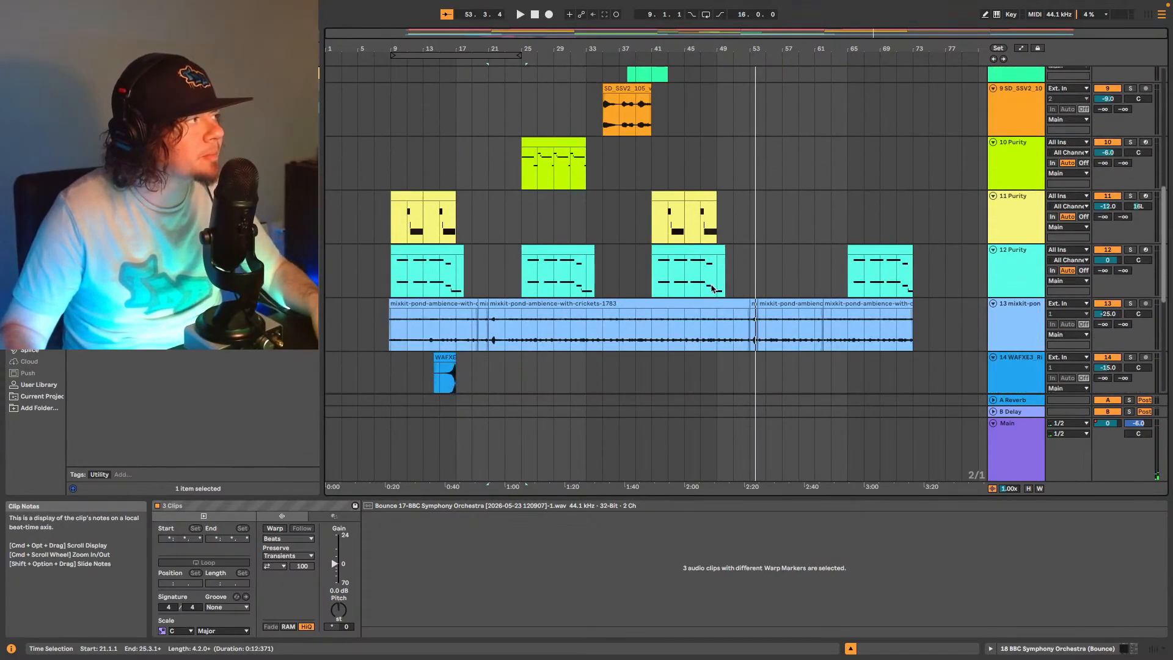
left_click(1029, 249)
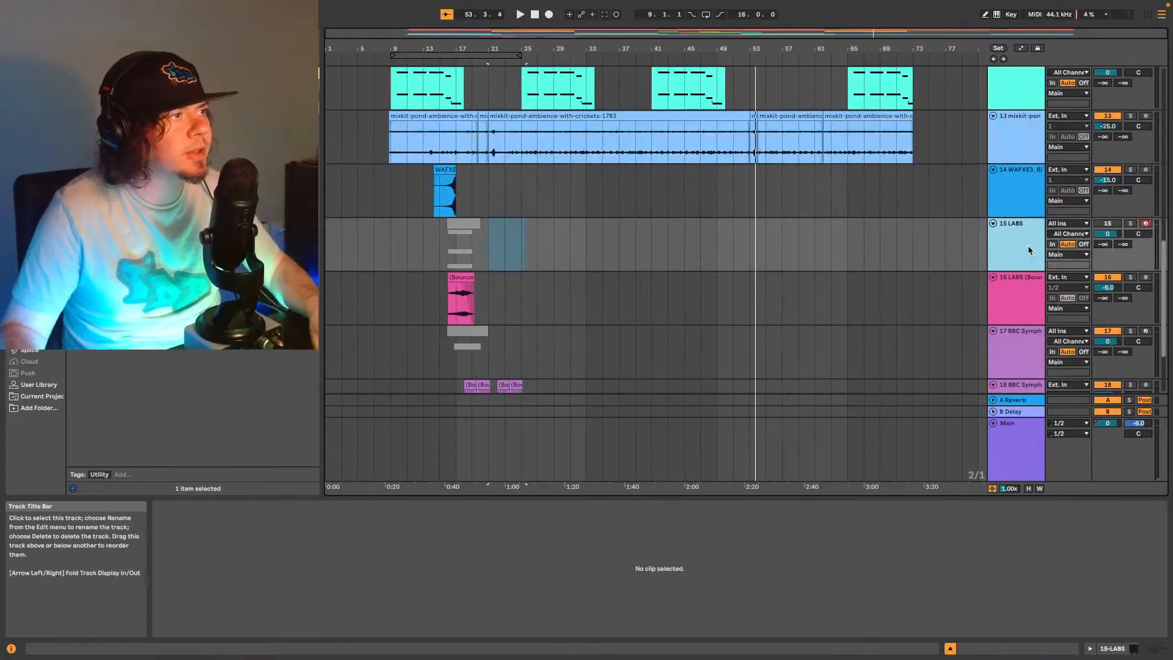
key("Delete")
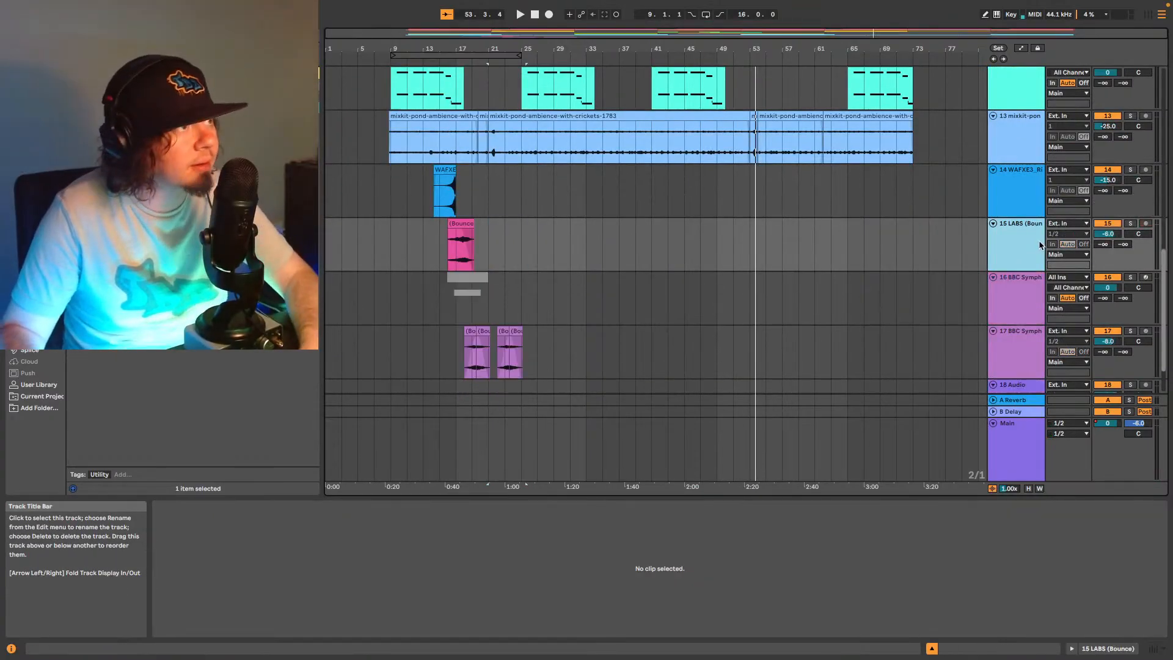
left_click(1025, 301)
key("Delete")
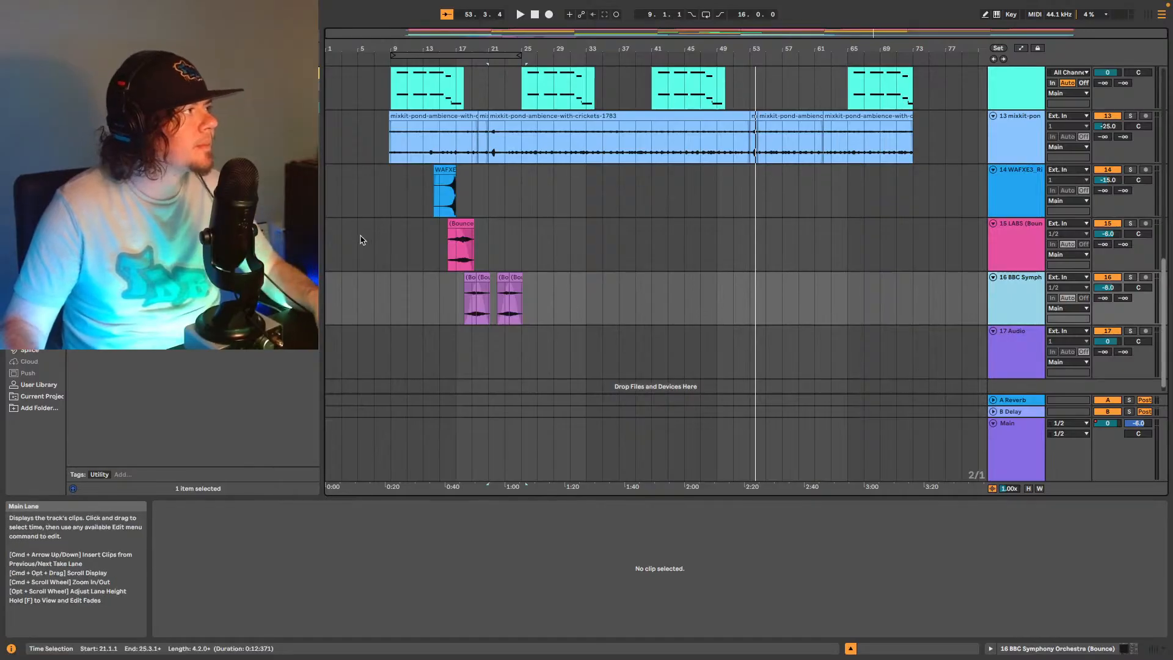
left_click_drag(426, 307, 547, 189)
scroll(616, 216, "up", 12)
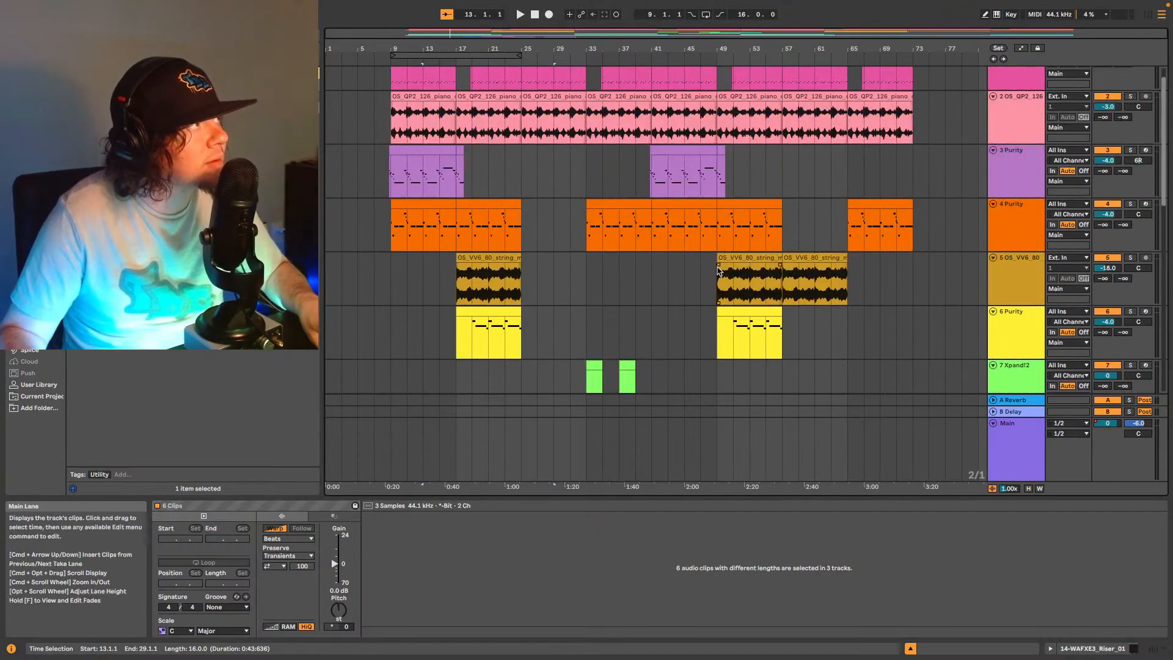
scroll(690, 250, "down", 8)
scroll(707, 271, "down", 10)
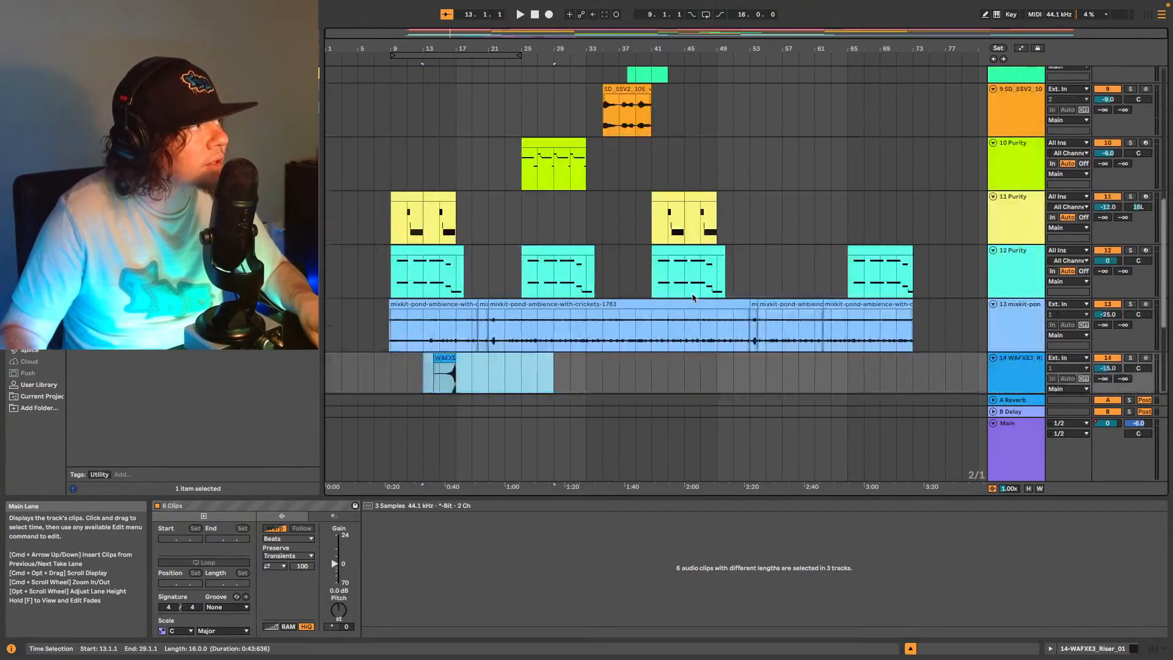
left_click(701, 184)
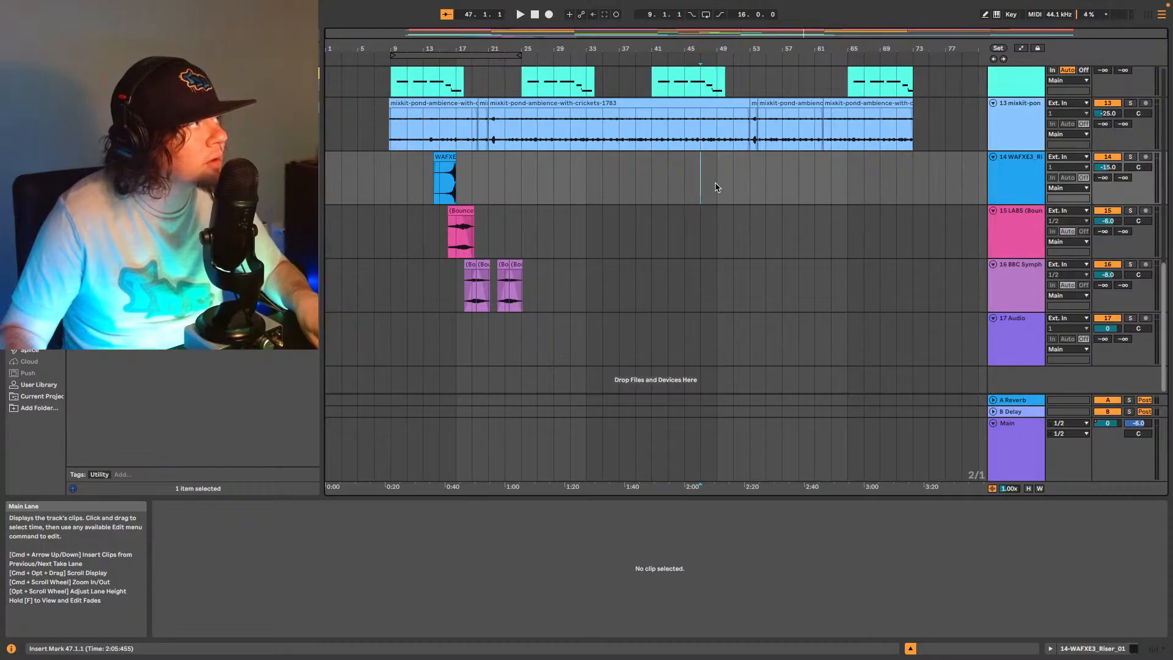
Copy the riser, LABS and BBC Symphony clips from bars 13 to 27, paste them at bar 45 and audition them.
left_click_drag(423, 293, 538, 171)
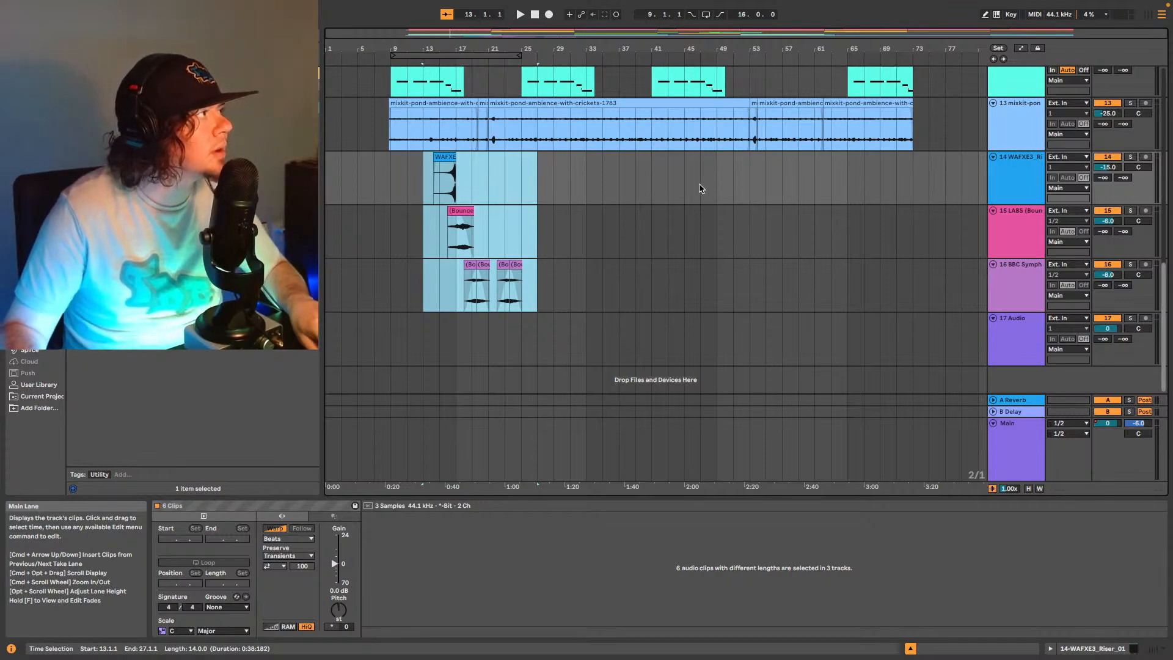
left_click(690, 188)
key("super+v")
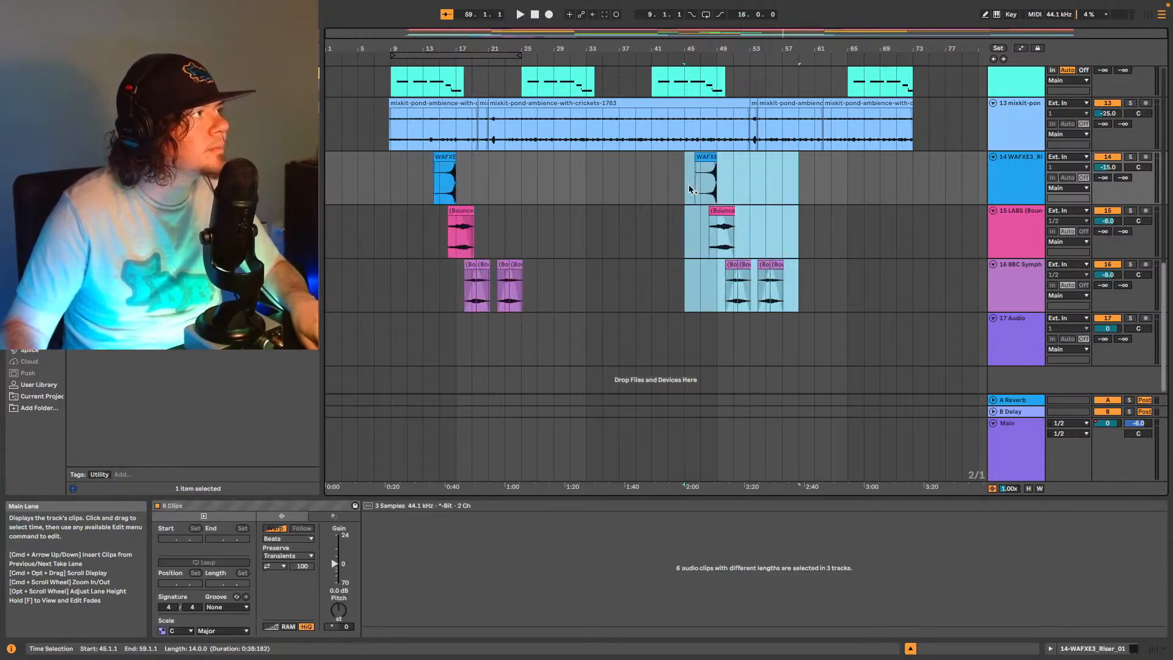
left_click(692, 194)
key("space")
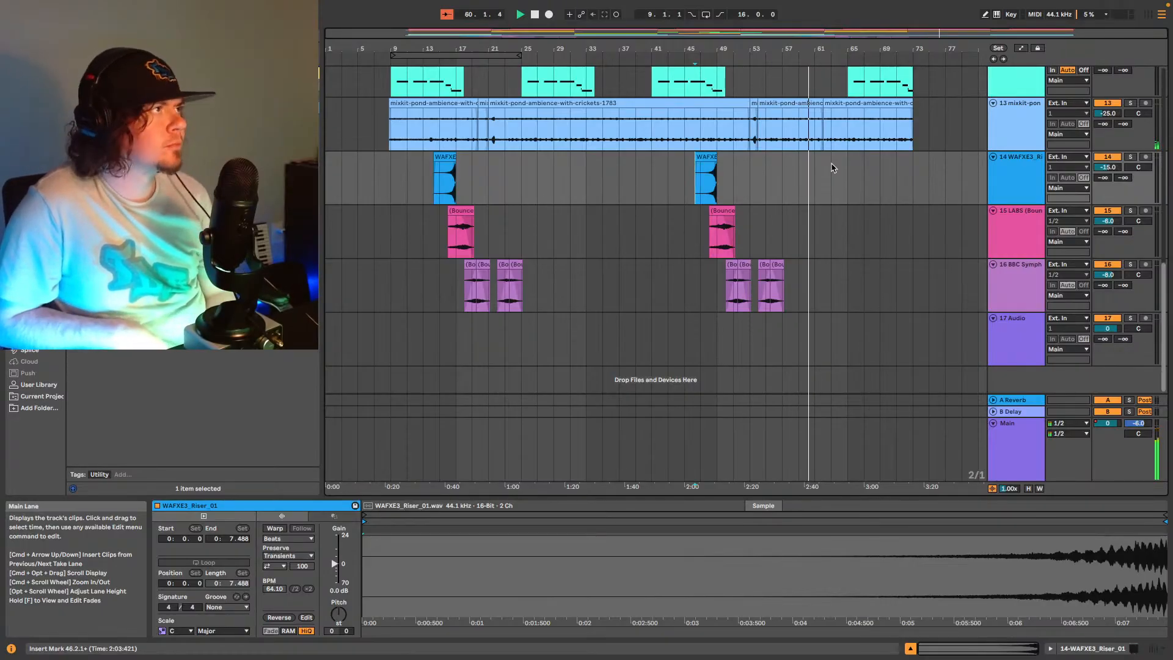
Play the whole arrangement from just before bar 9 through to its end and save the set.
scroll(831, 169, "up", 8)
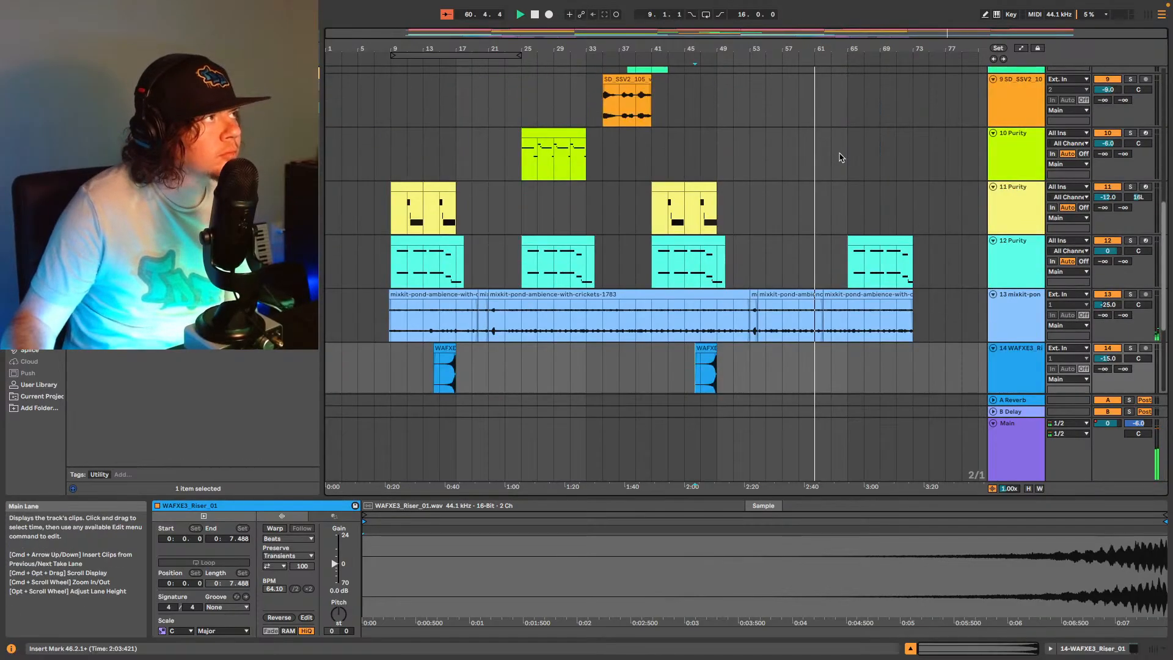
scroll(831, 171, "up", 2)
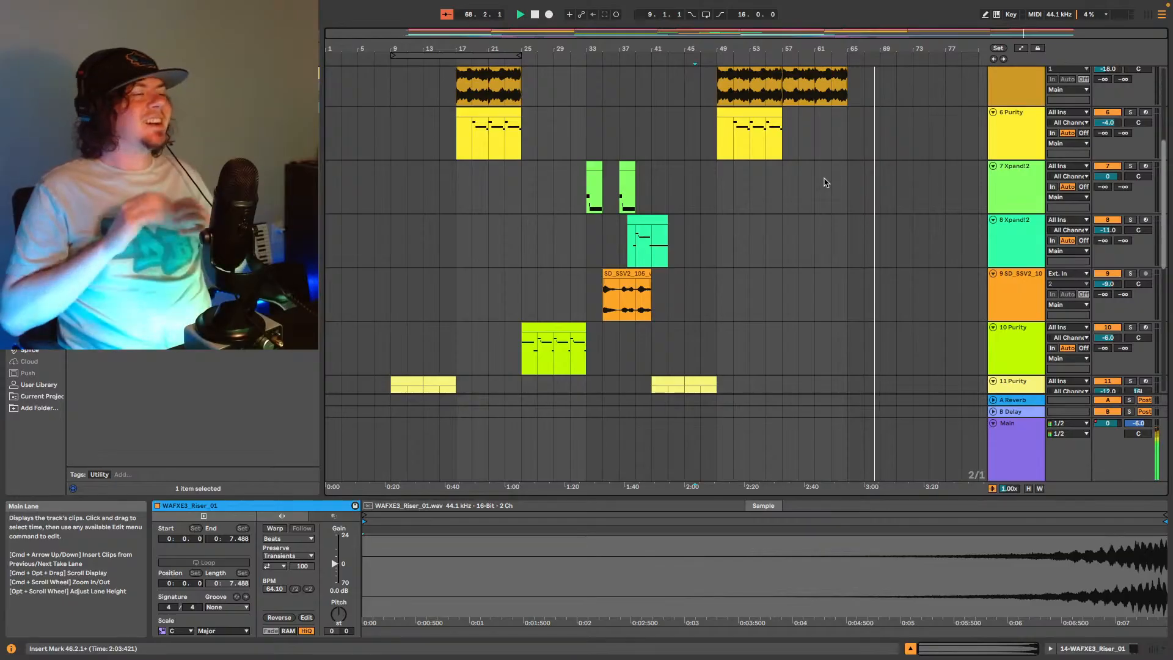
scroll(824, 182, "up", 5)
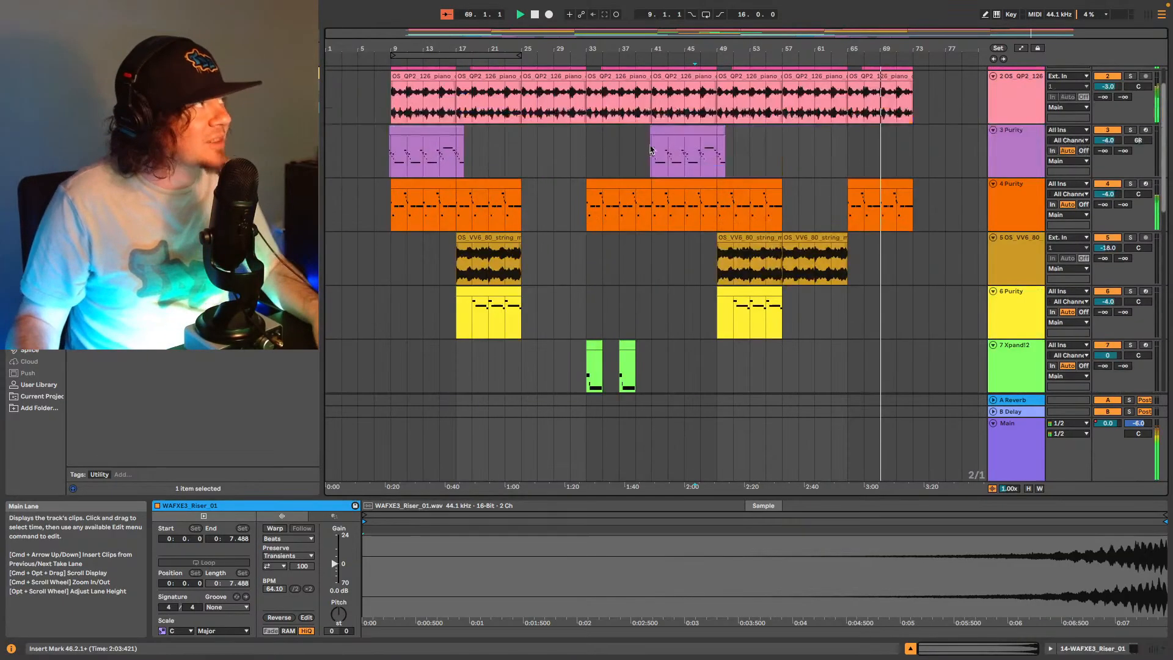
scroll(655, 144, "up", 1)
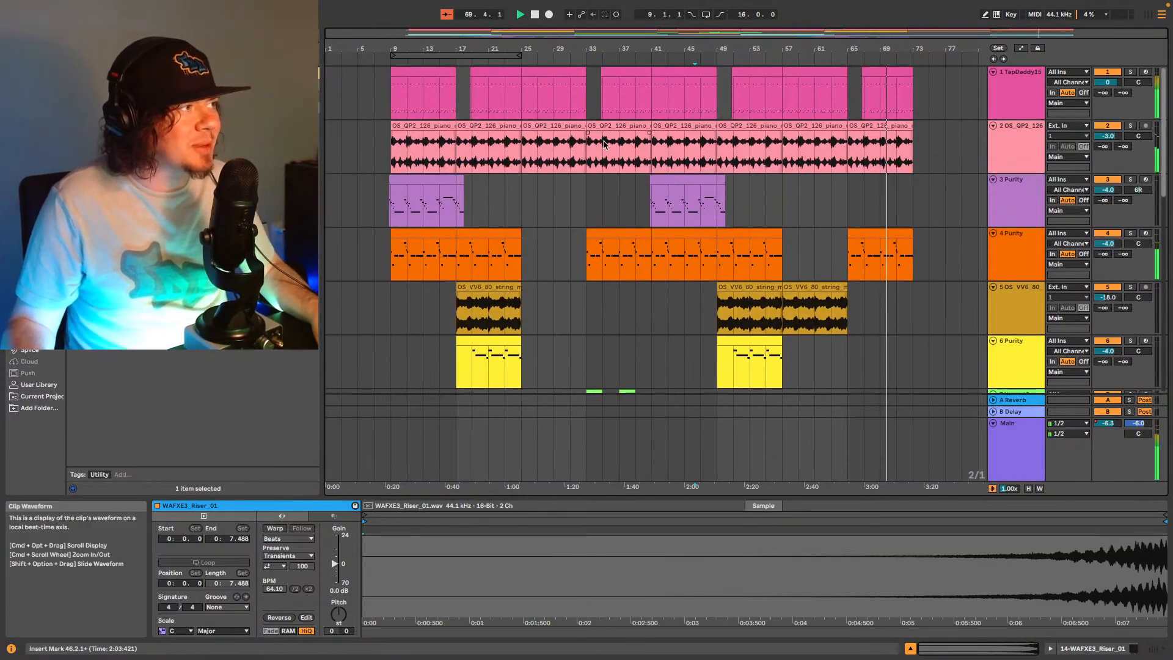
left_click(404, 183)
key("space")
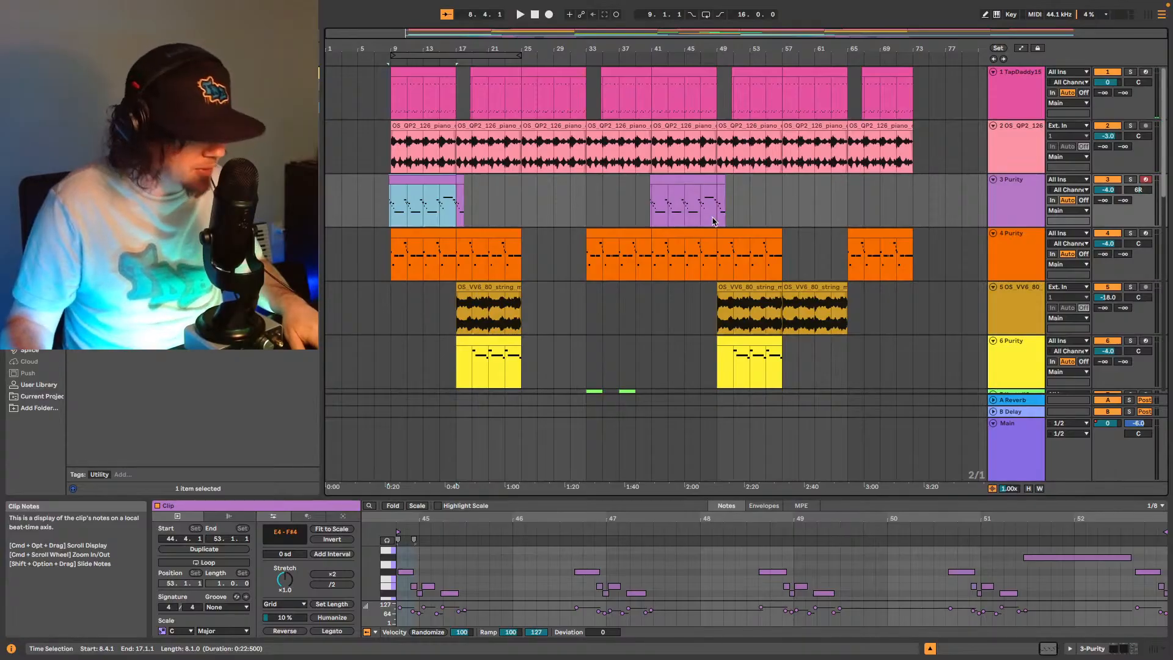
key("space")
key("super+s")
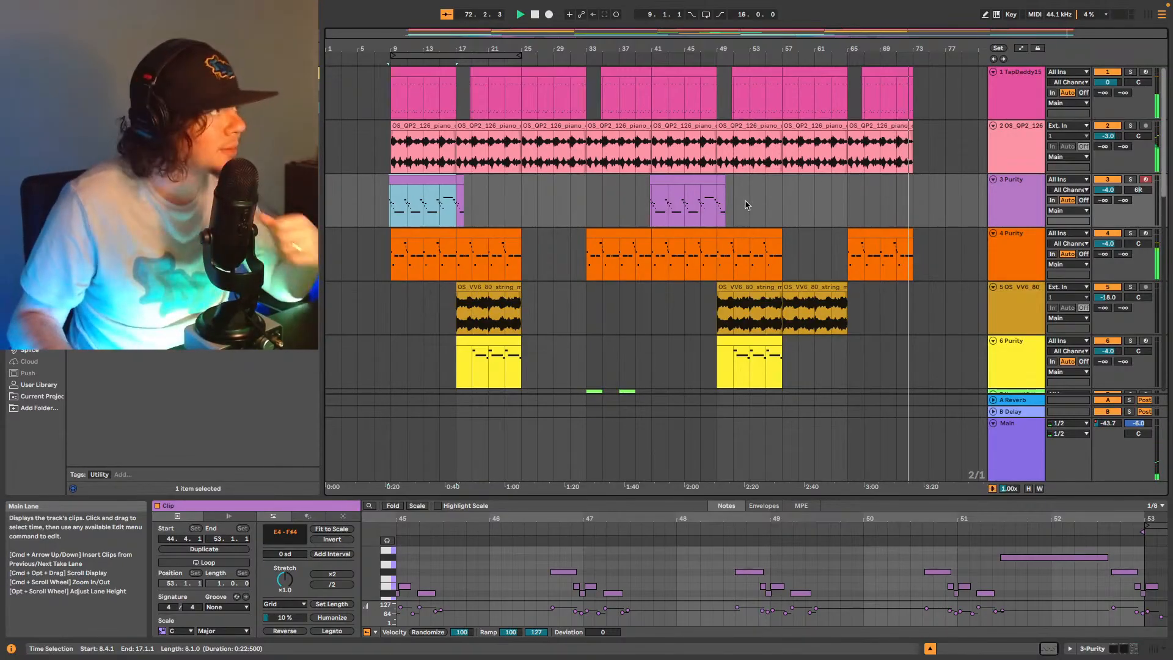
key("space")
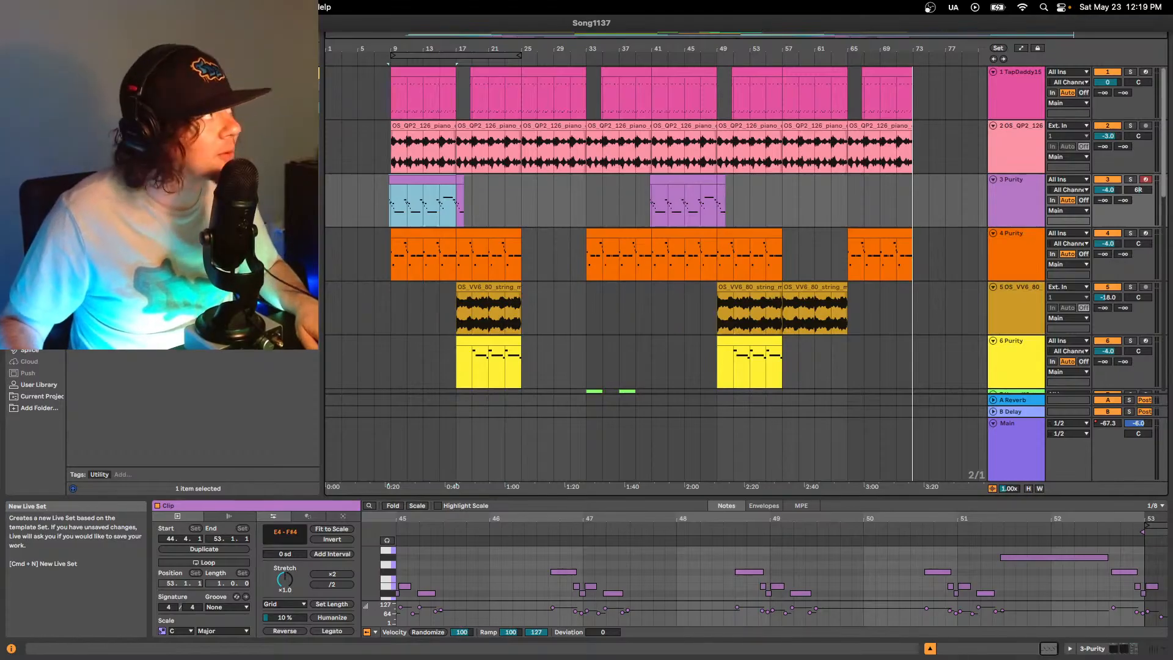
Create a new Live Set and show it in Arrangement View.
left_click(85, 25)
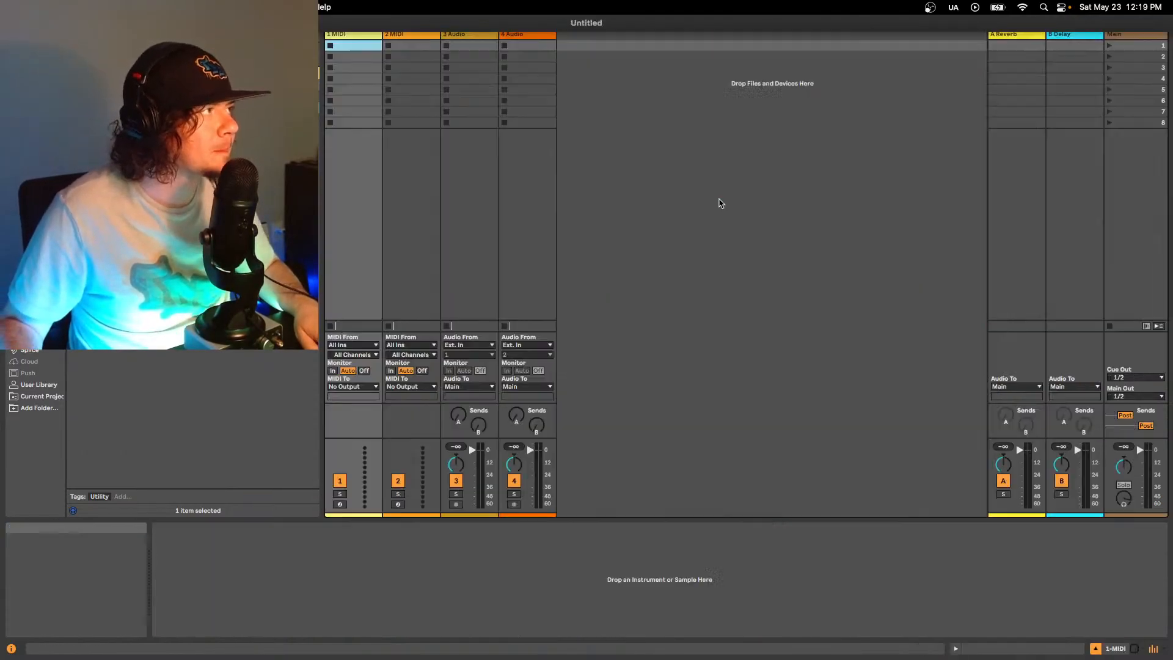
left_click(1162, 14)
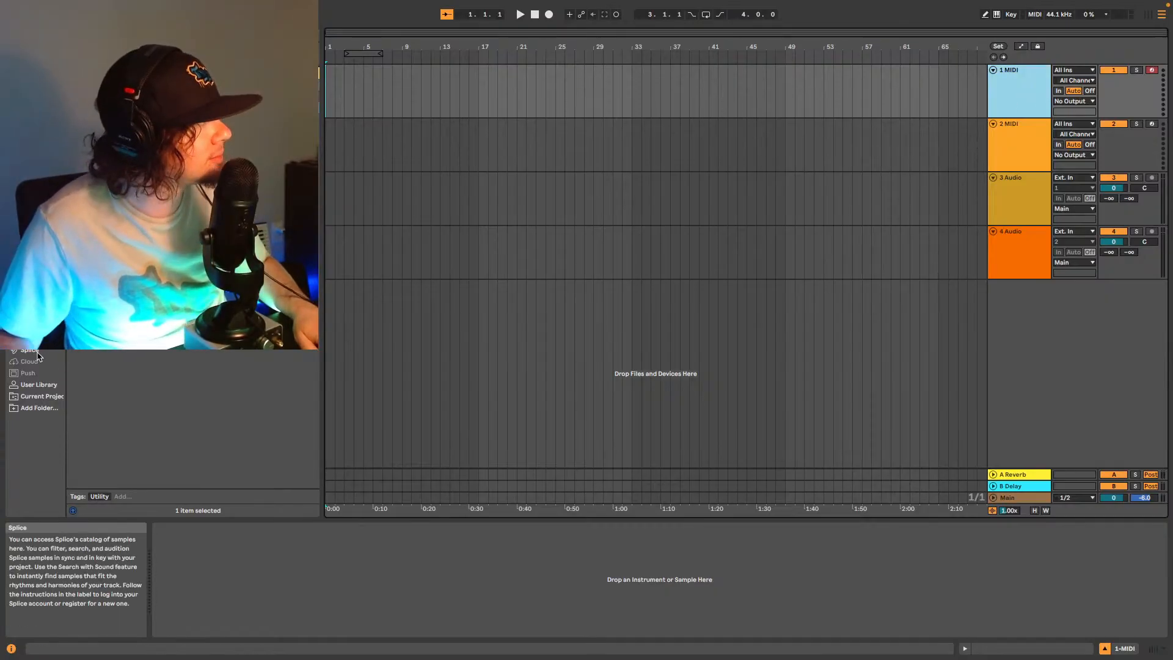
Open the Splice sample library and browse its instrument categories down to a filtered list of piano loops.
left_click(41, 385)
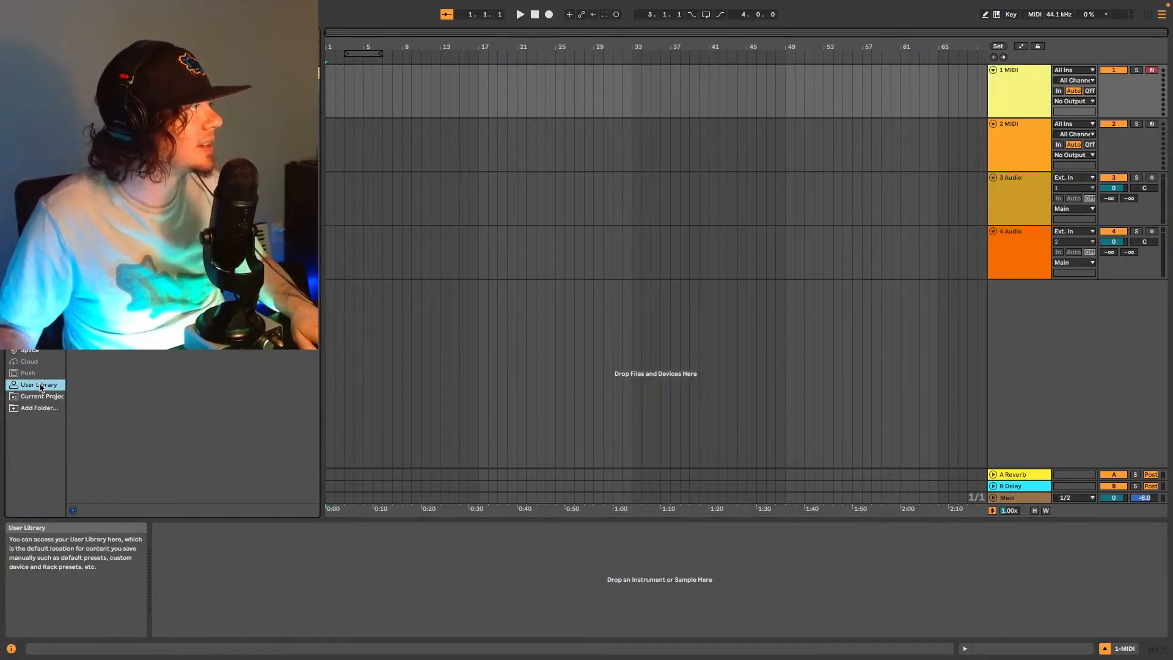
left_click(29, 351)
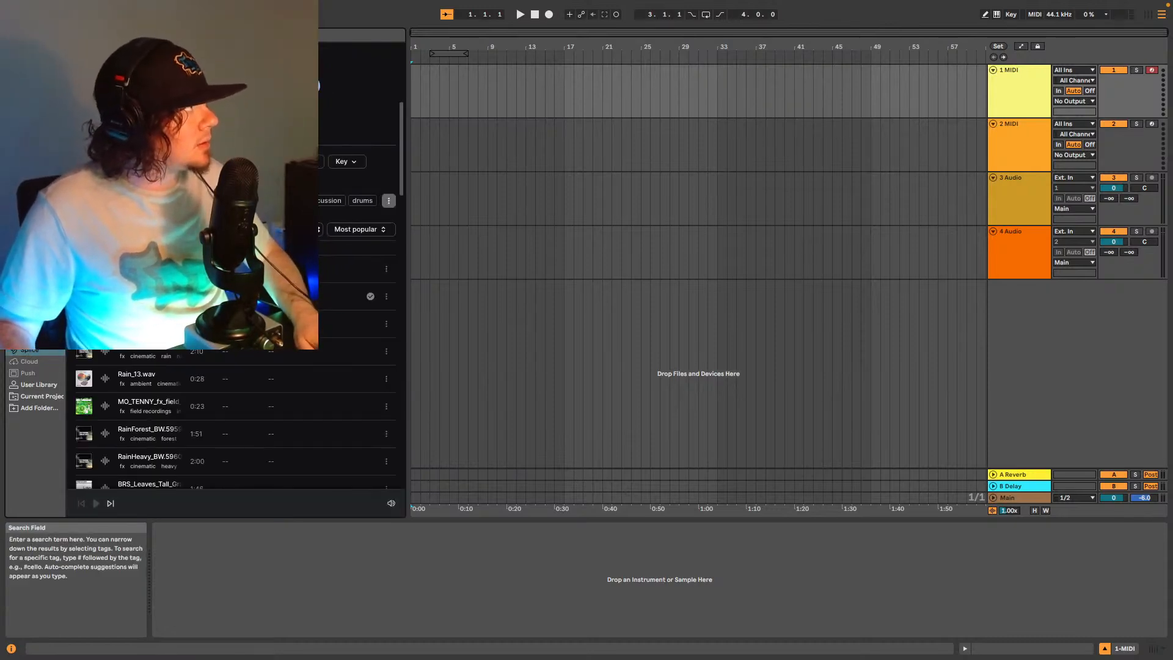
key("Return")
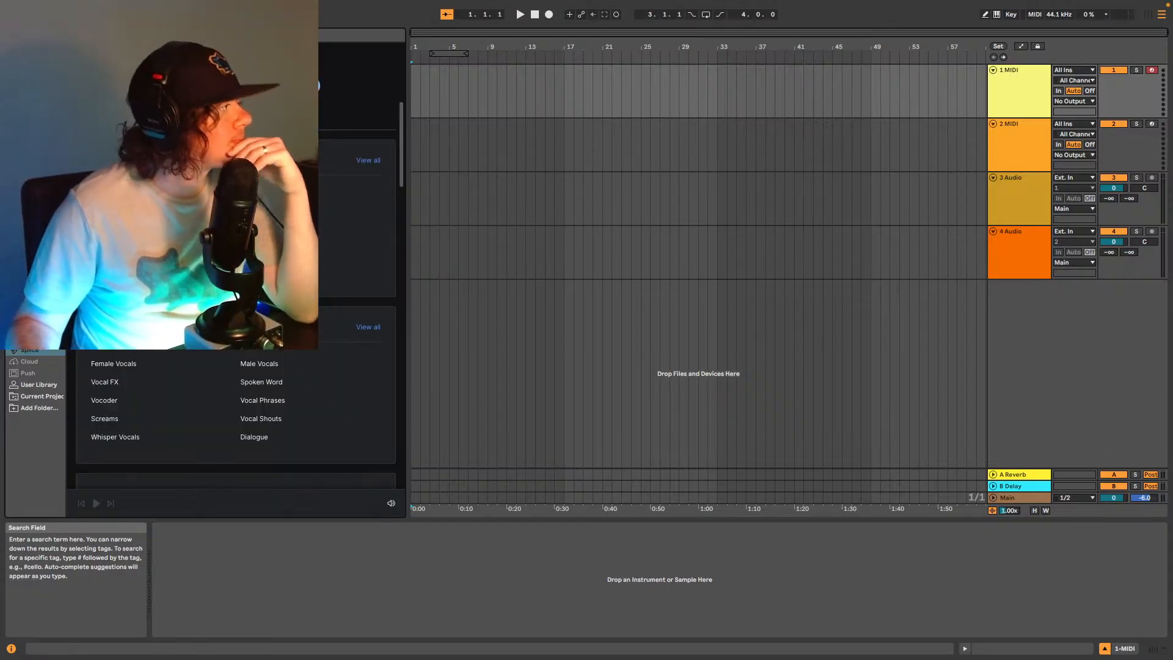
scroll(236, 397, "down", 10)
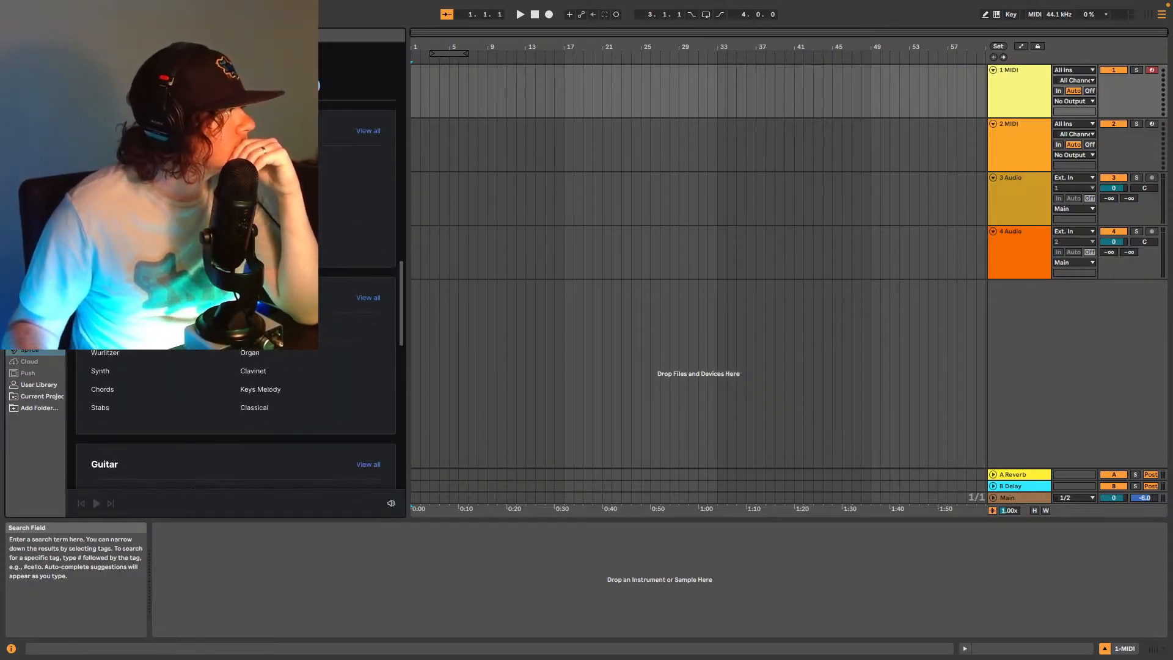
left_click(100, 331)
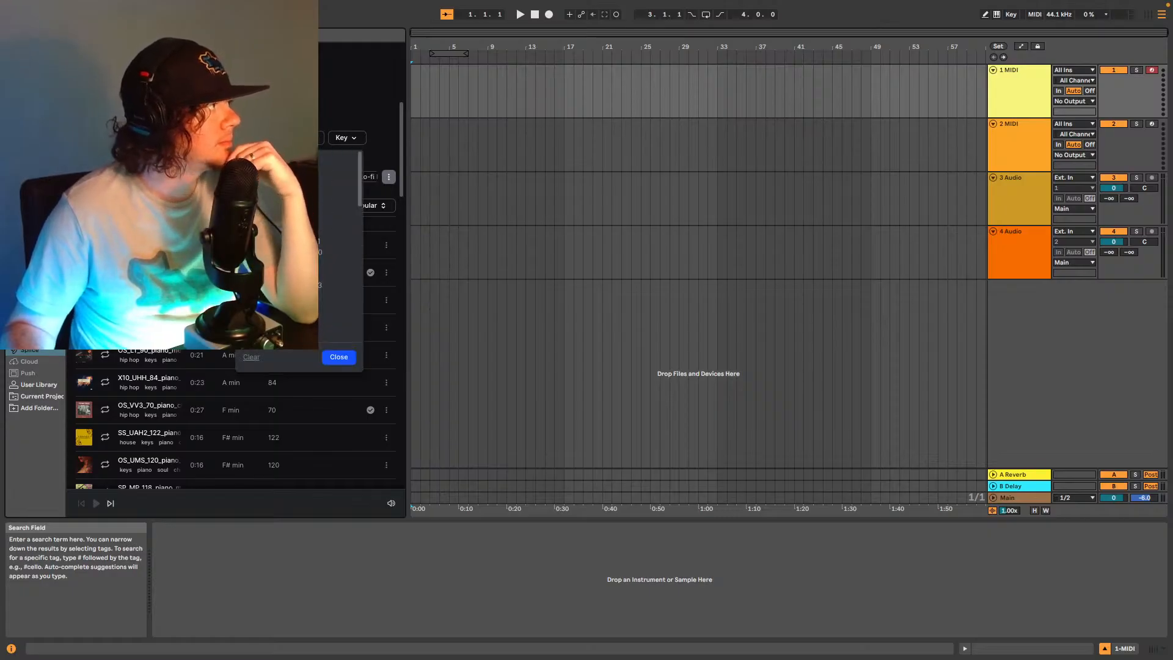
left_click(338, 356)
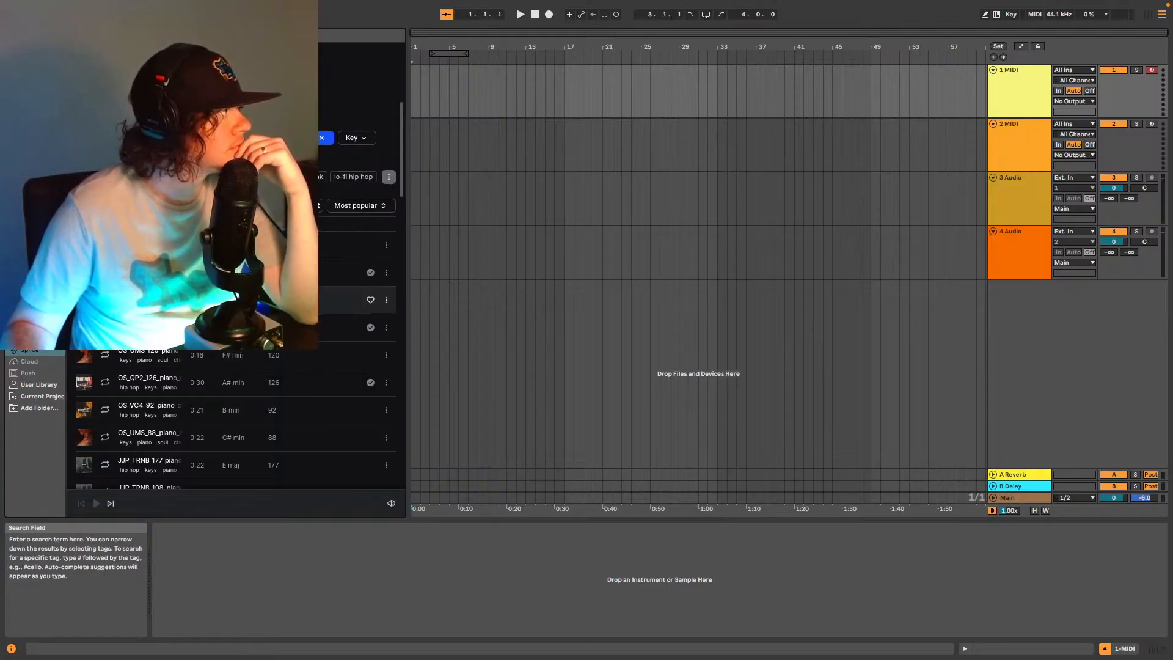
Audition the 98 BPM and 134 BPM OS_6IX piano melody loops and turn off Timestretch for previews.
left_click(147, 300)
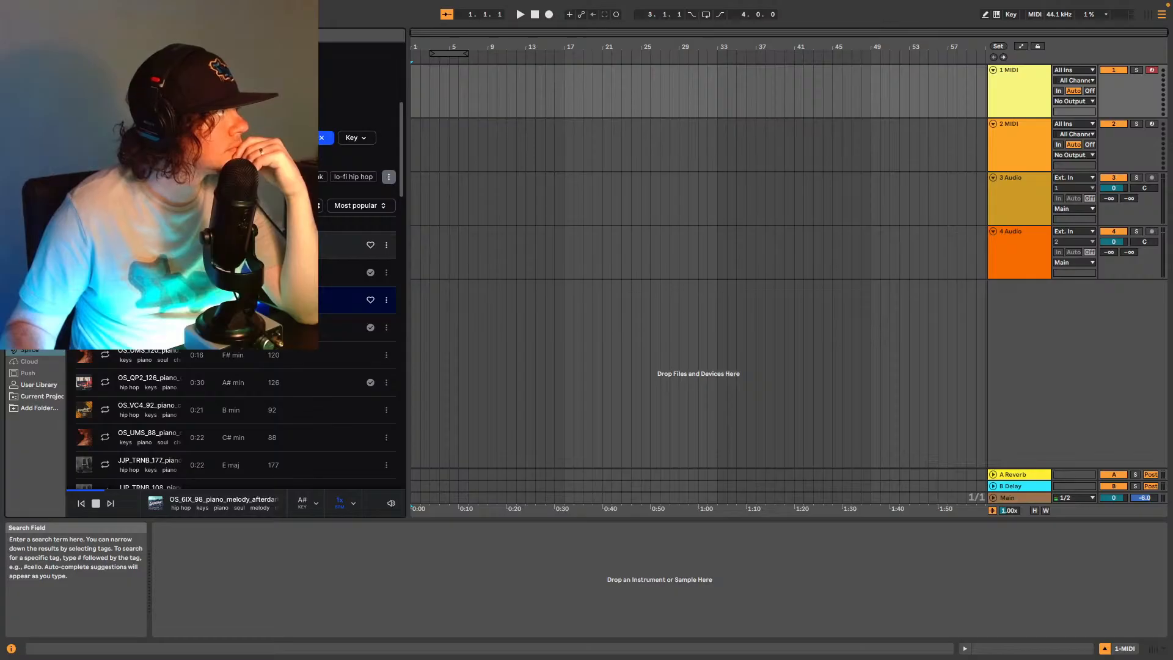
left_click(146, 245)
left_click(340, 503)
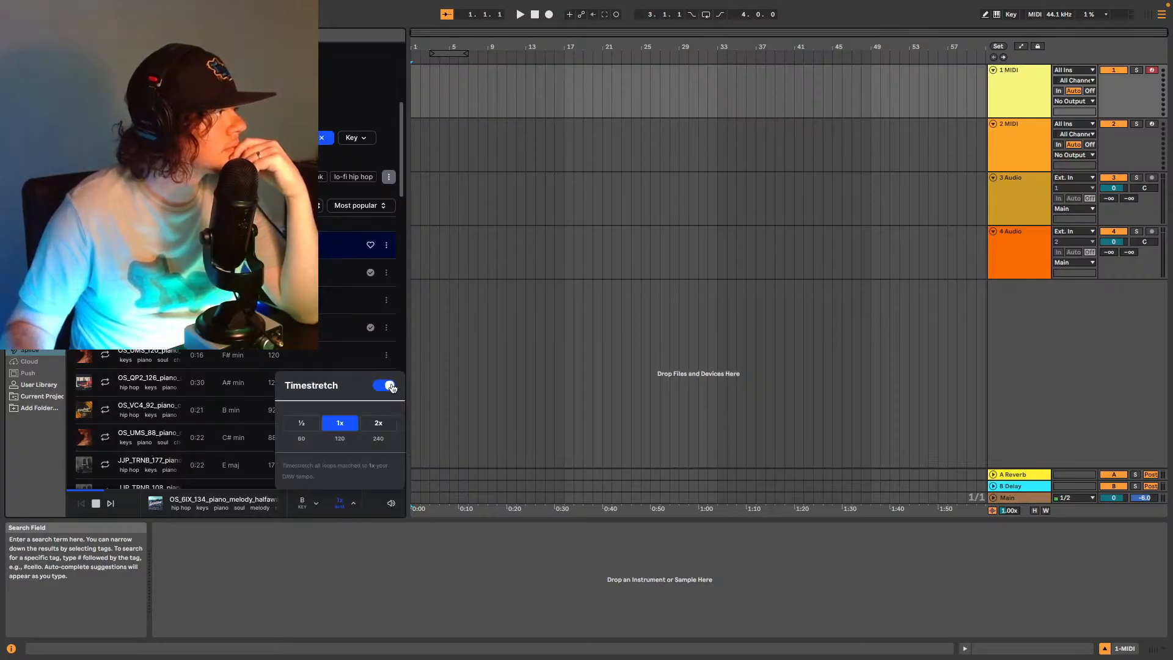
left_click(388, 385)
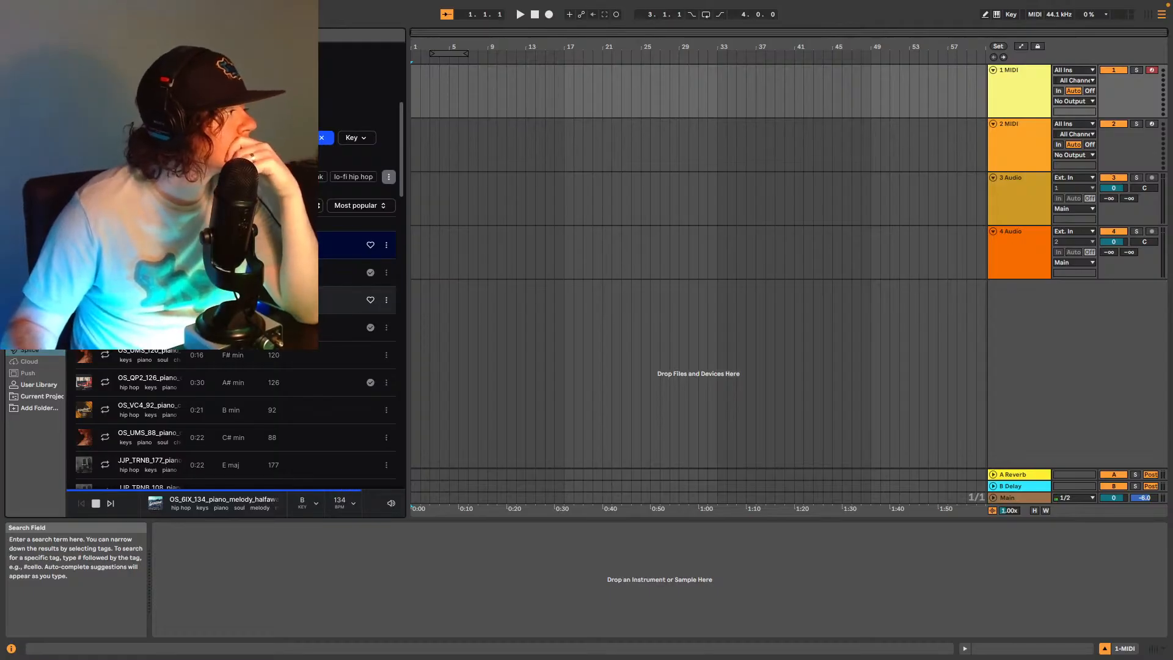
Audition further piano loops at their original tempo, including OS_UMS_88_piano_chords and the JJP_TRNB 177, 108 and 118 BPM loops.
left_click(348, 299)
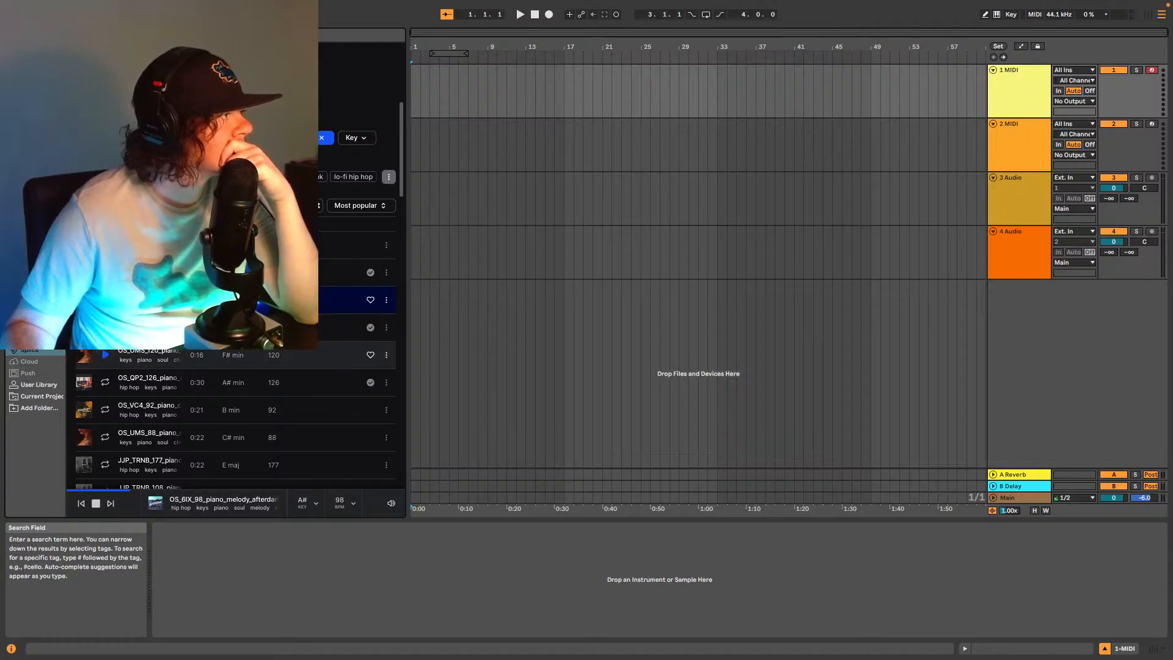
scroll(235, 305, "down", 5)
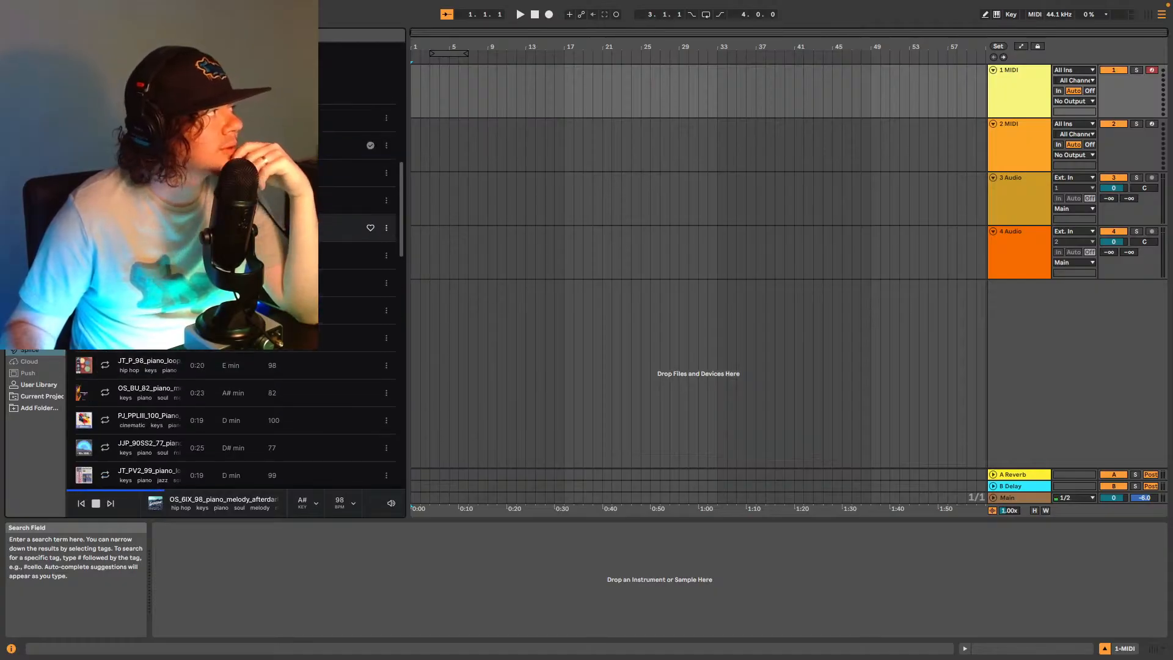
left_click(105, 200)
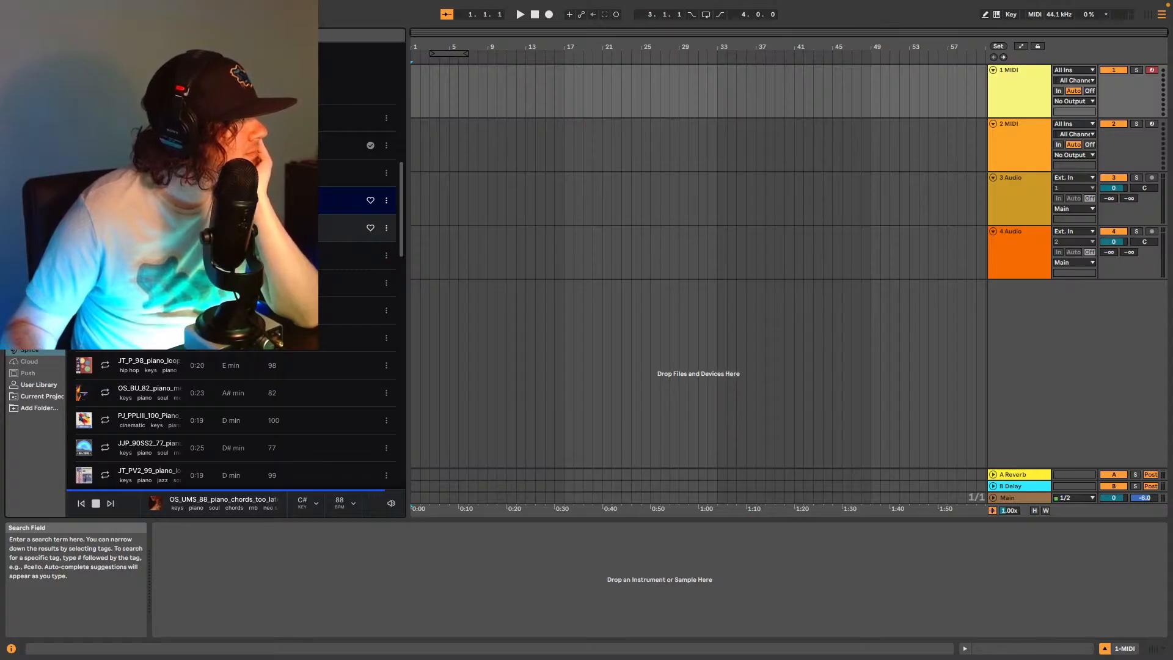
key("Down")
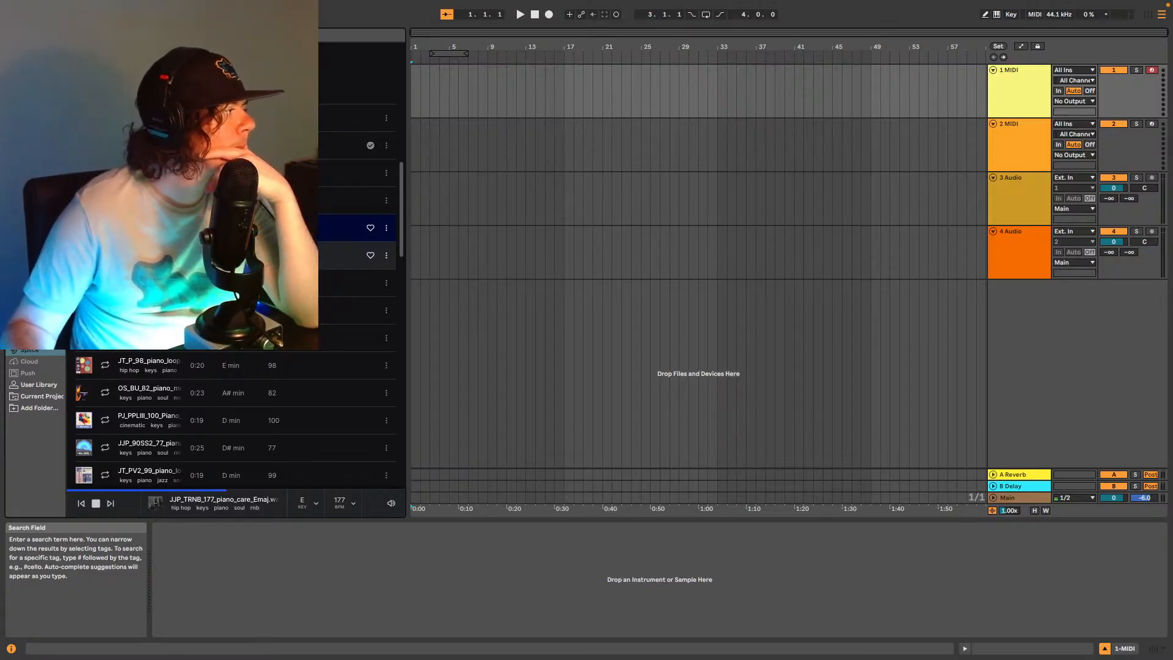
left_click(84, 256)
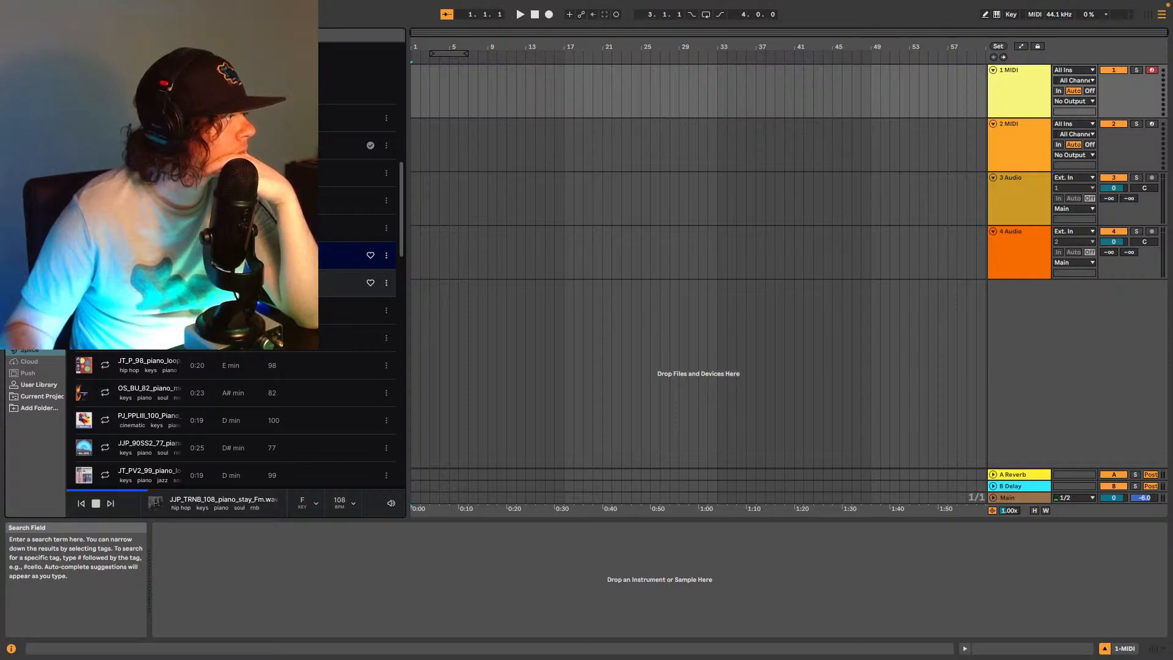
key("Down")
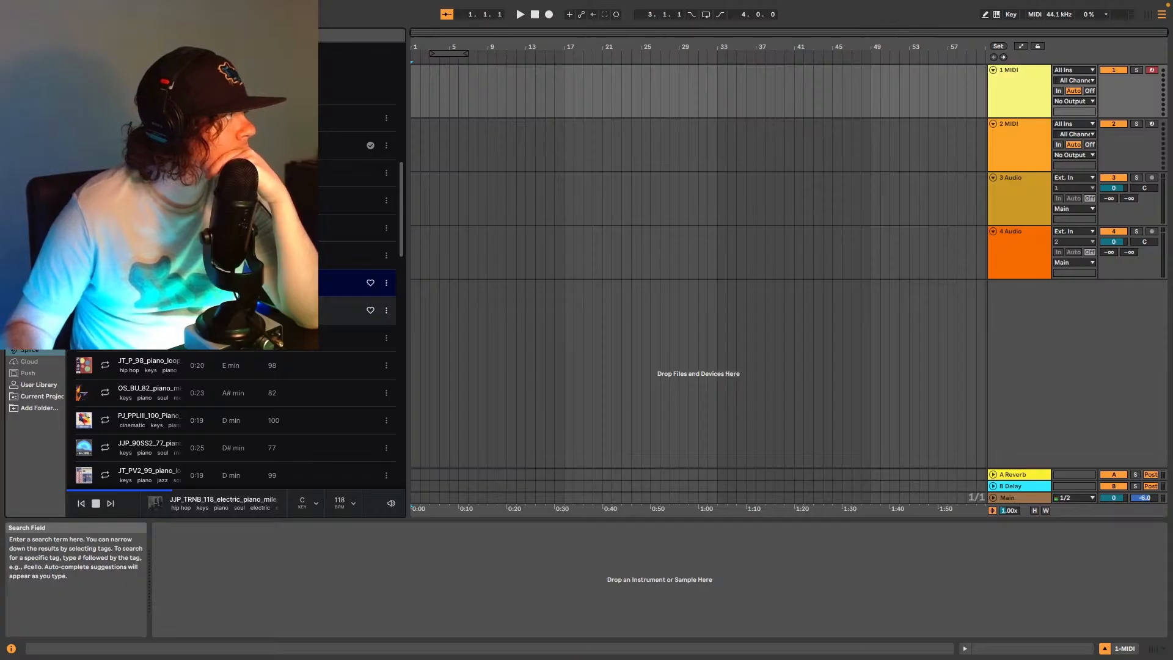
Load the drum rack TapDaddy151 BoomBap J Dilla.adg onto the first MIDI track.
left_click(34, 93)
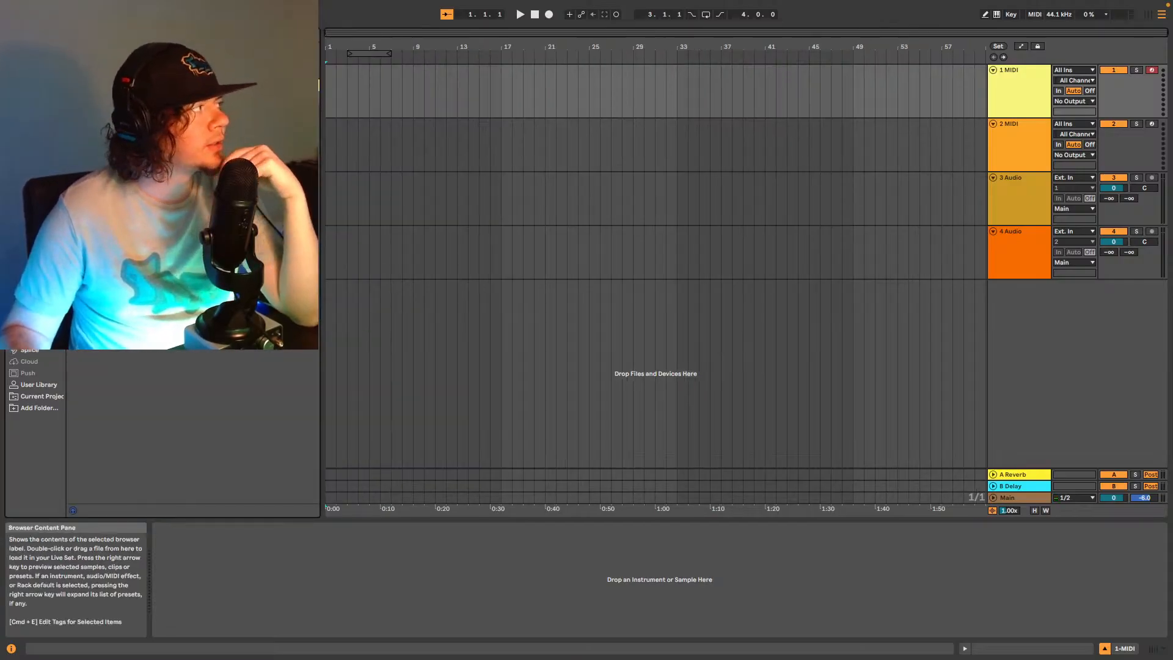
left_click(73, 141)
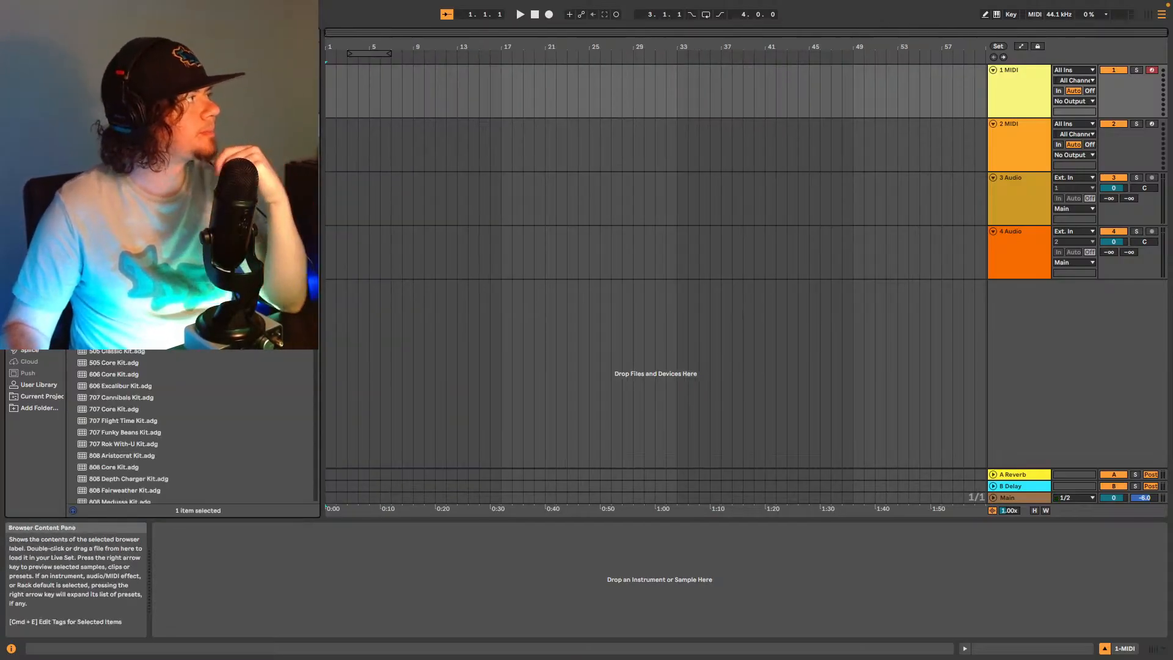
scroll(152, 421, "down", 3)
left_click_drag(314, 130, 336, 415)
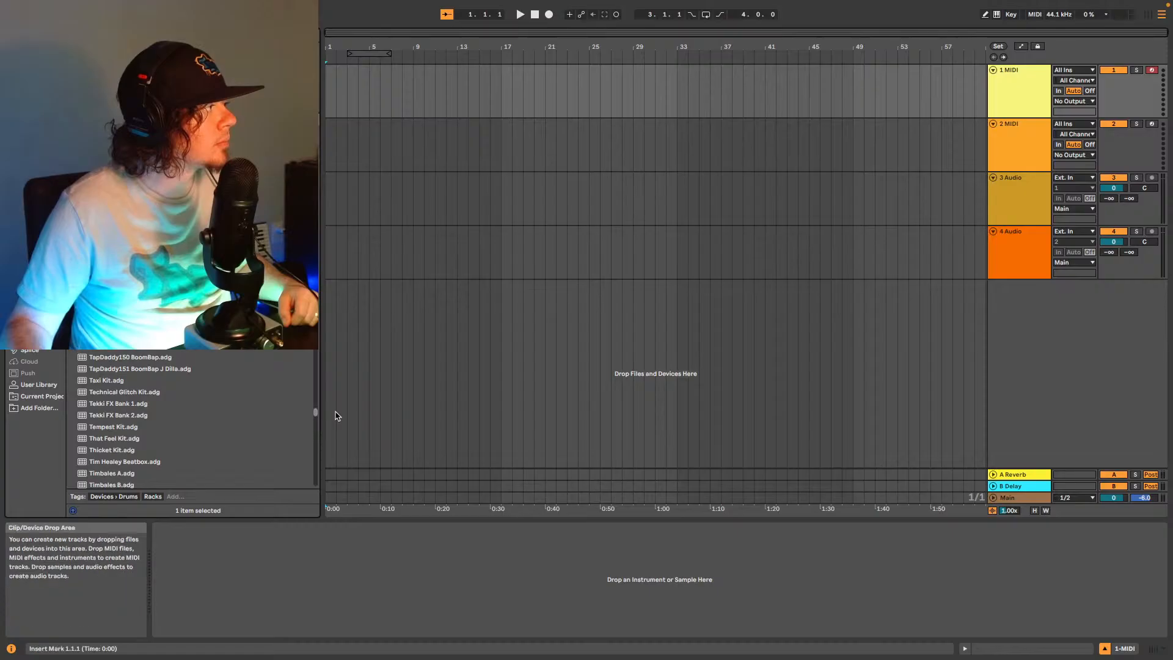
double_click(147, 369)
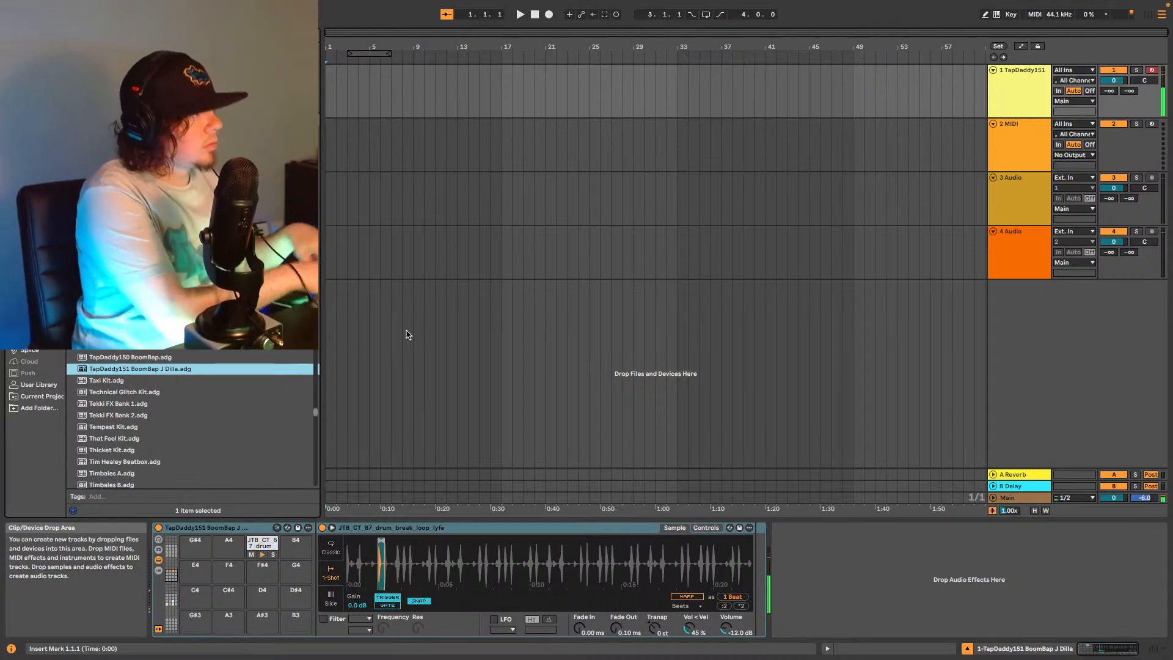
Capture the played drum pattern as a MIDI clip on the TapDaddy151 track and audition its opening.
left_click(614, 14)
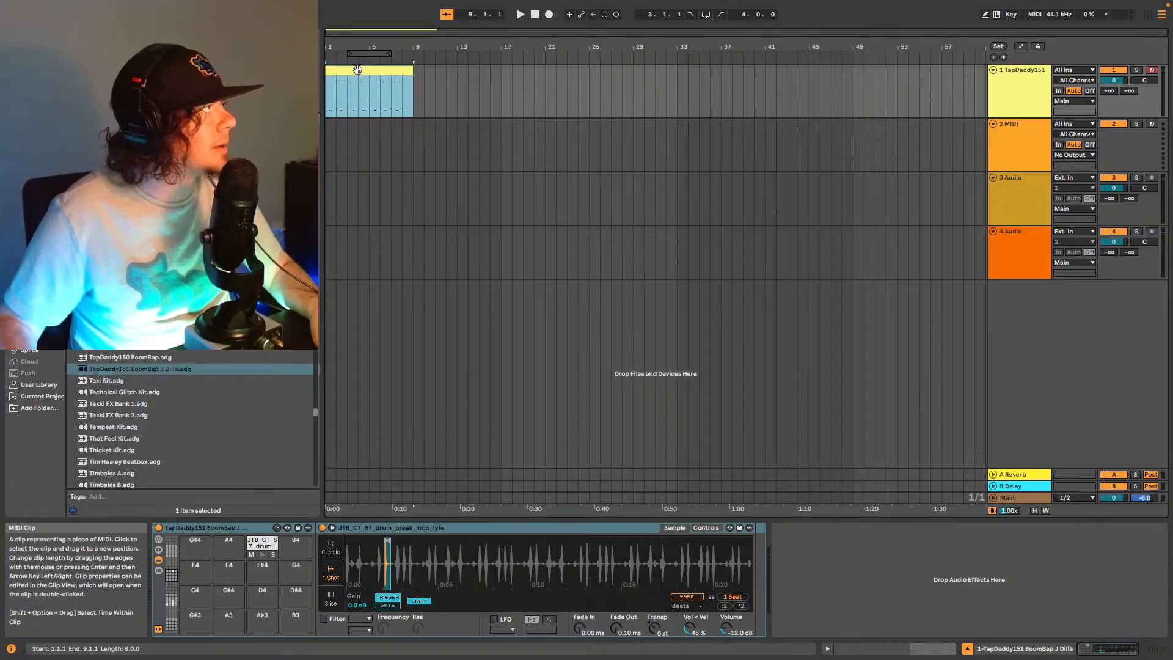
left_click_drag(357, 69, 328, 67)
key("space")
key("space")
key("space")
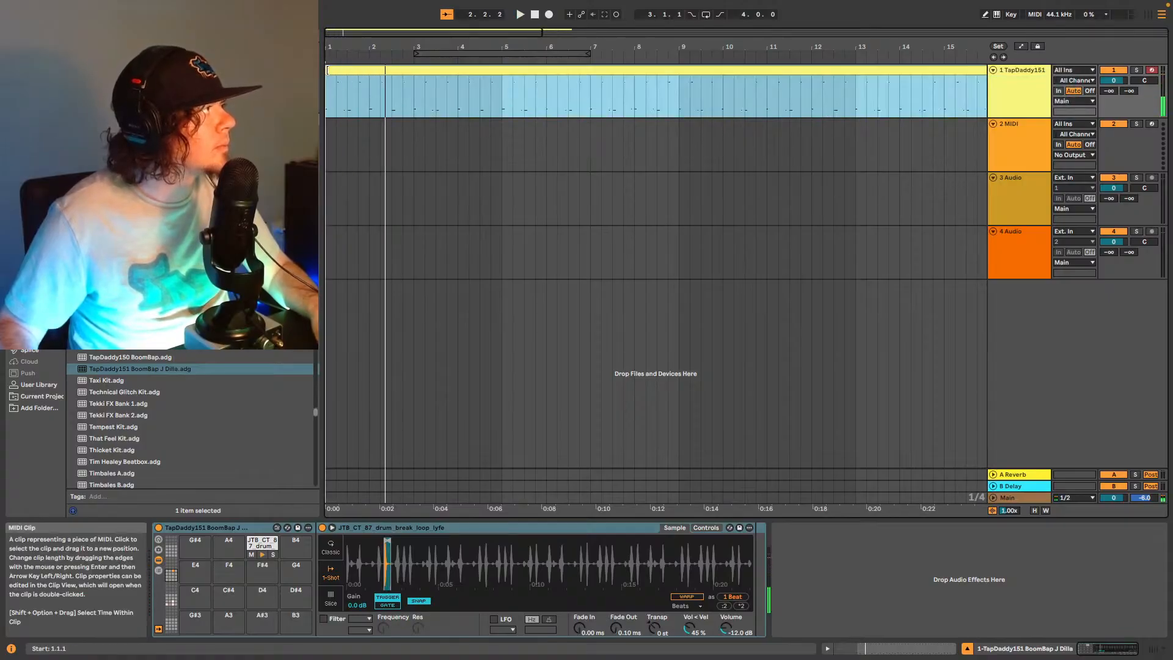
Adjust the start of the drum clip, place it at bar 1 and audition the result.
left_click_drag(327, 72, 347, 71)
key("space")
key("space")
mouse_move(535, 47)
left_mouse_down()
mouse_move(535, 13)
mouse_move(535, 34)
left_mouse_up()
key("space")
left_click_drag(413, 47, 452, 50)
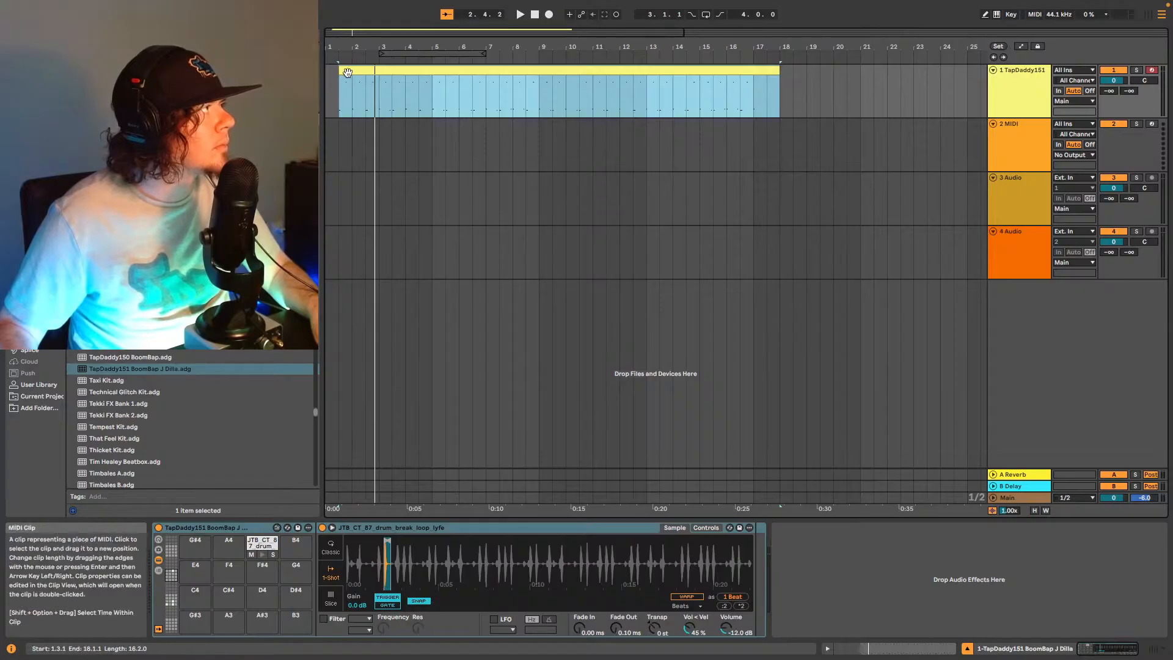
mouse_move(341, 71)
left_mouse_down()
mouse_move(326, 71)
mouse_move(396, 78)
mouse_move(326, 70)
left_mouse_up()
key("space")
key("space")
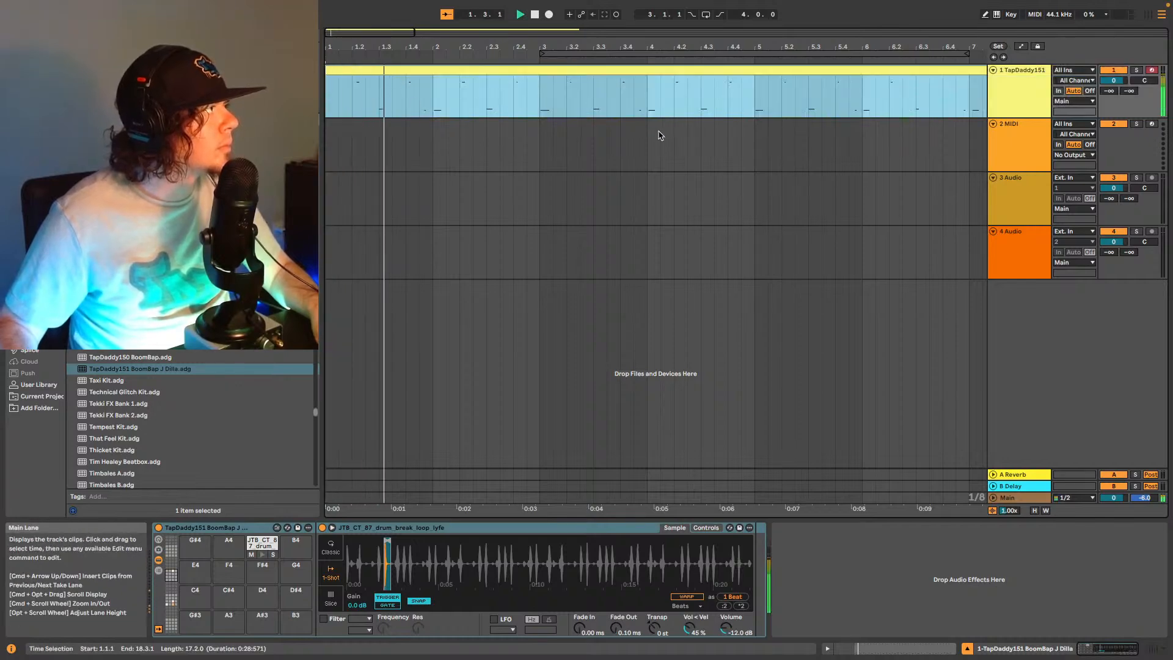
Open the drum clip in the note editor, select the hit at its start and play the pattern.
key("shift+Tab")
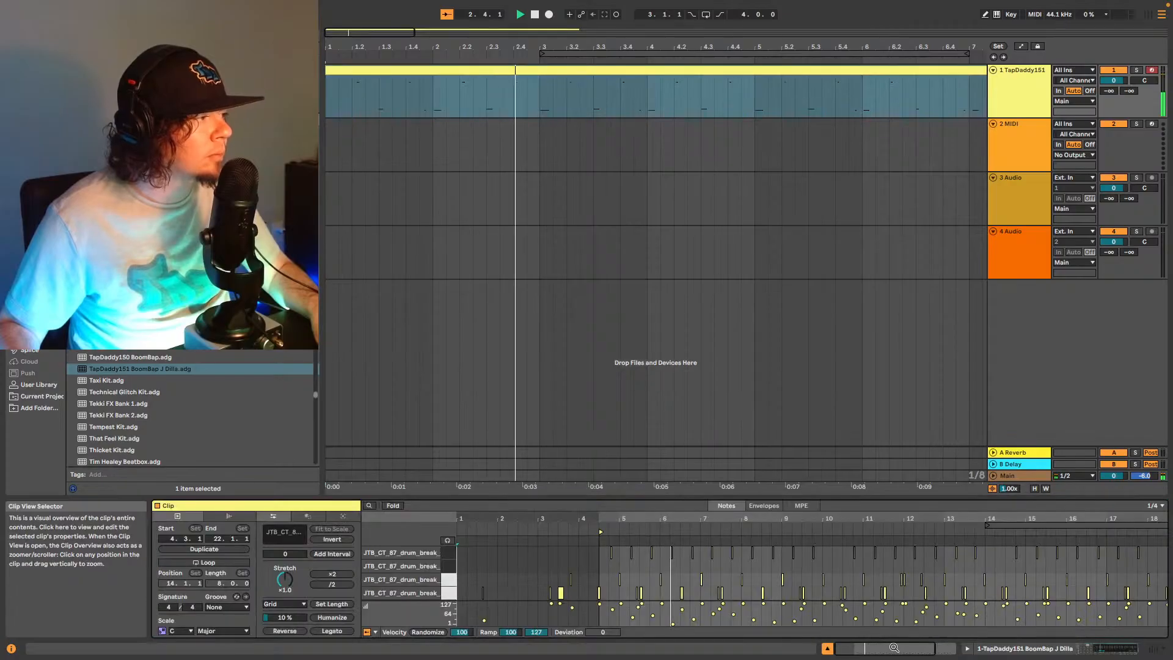
left_click(598, 593)
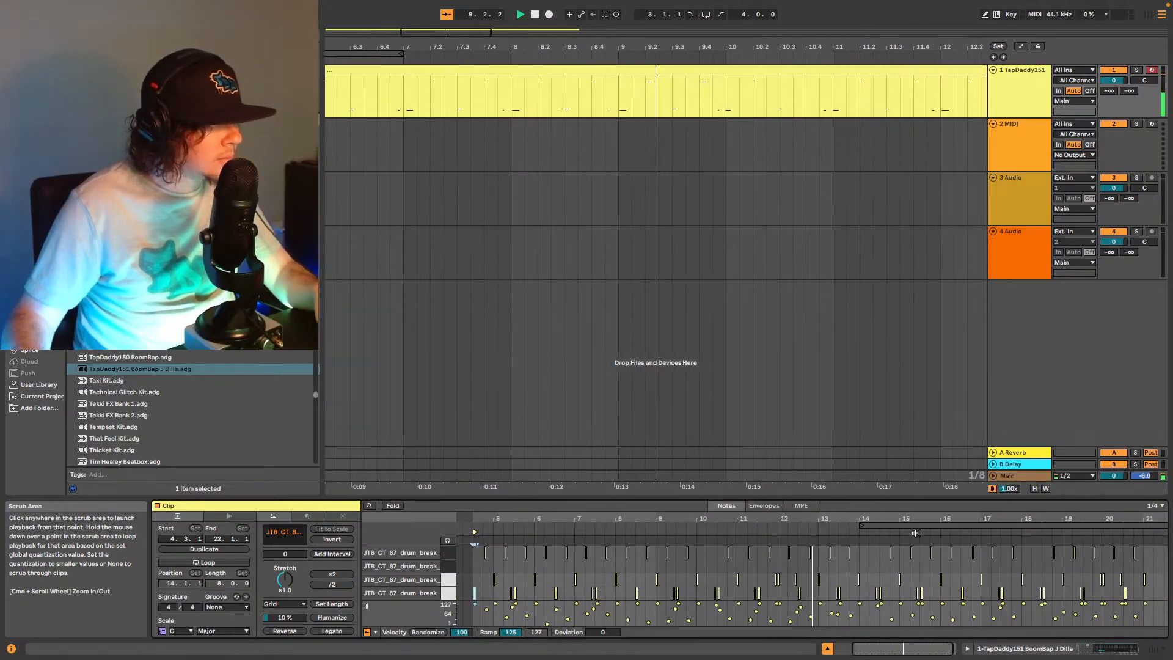
key("space")
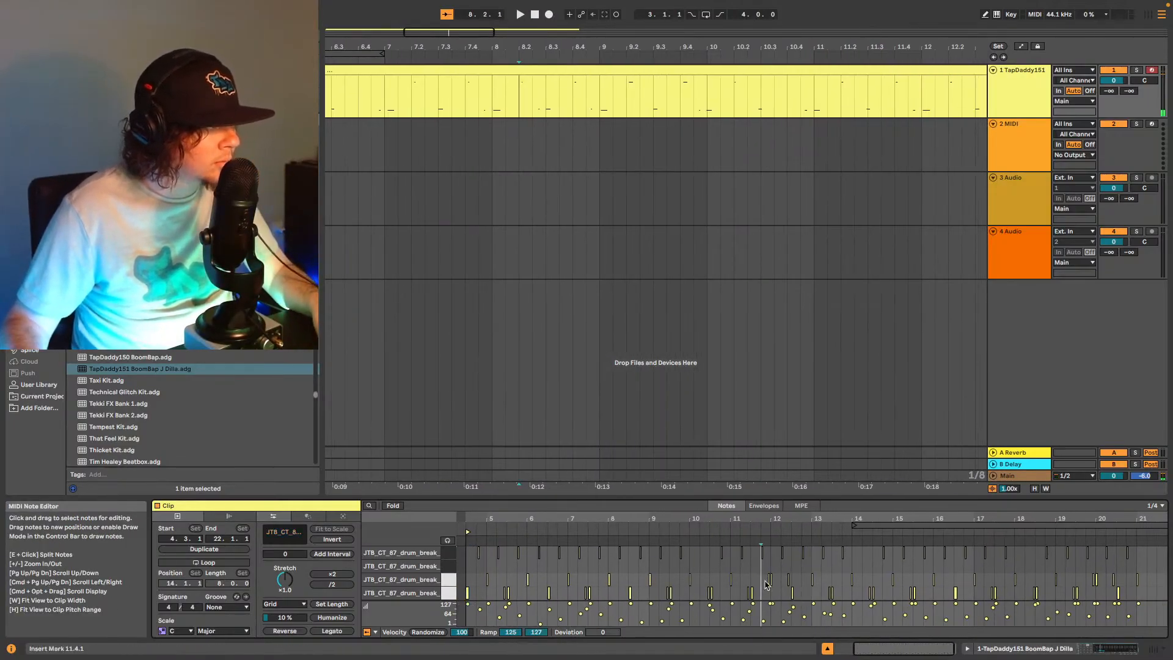
Raise the quiet D1 hit near 12.2 in the drum clip to velocity 127 and play the pattern from there.
key("space")
left_click(837, 541)
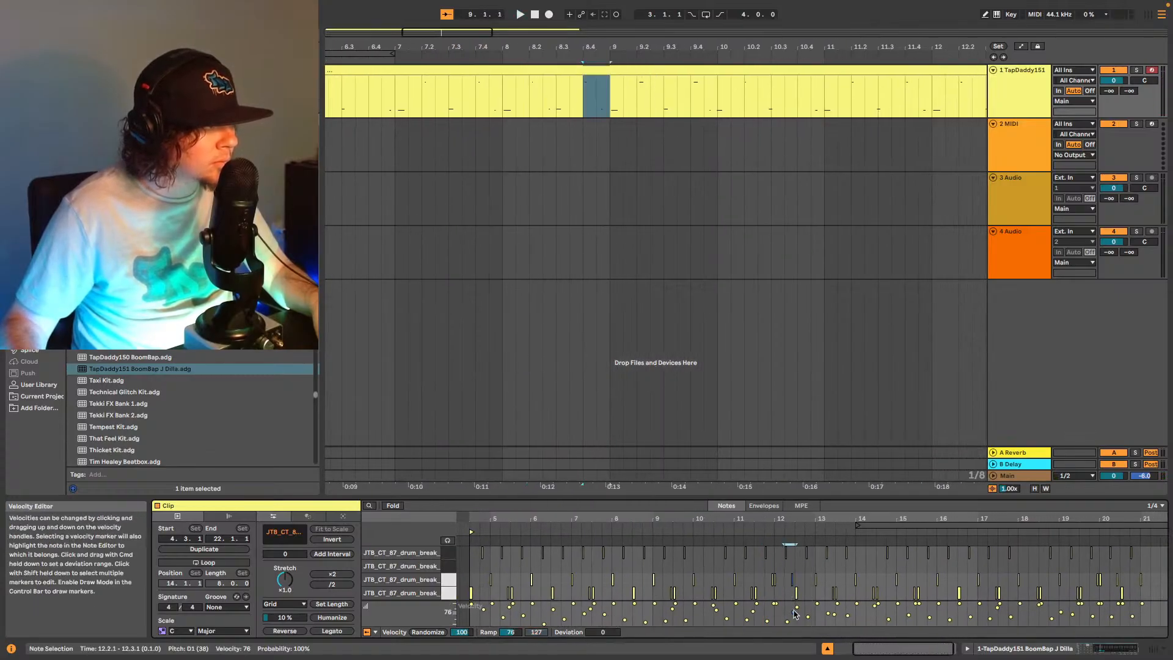
left_click(787, 528)
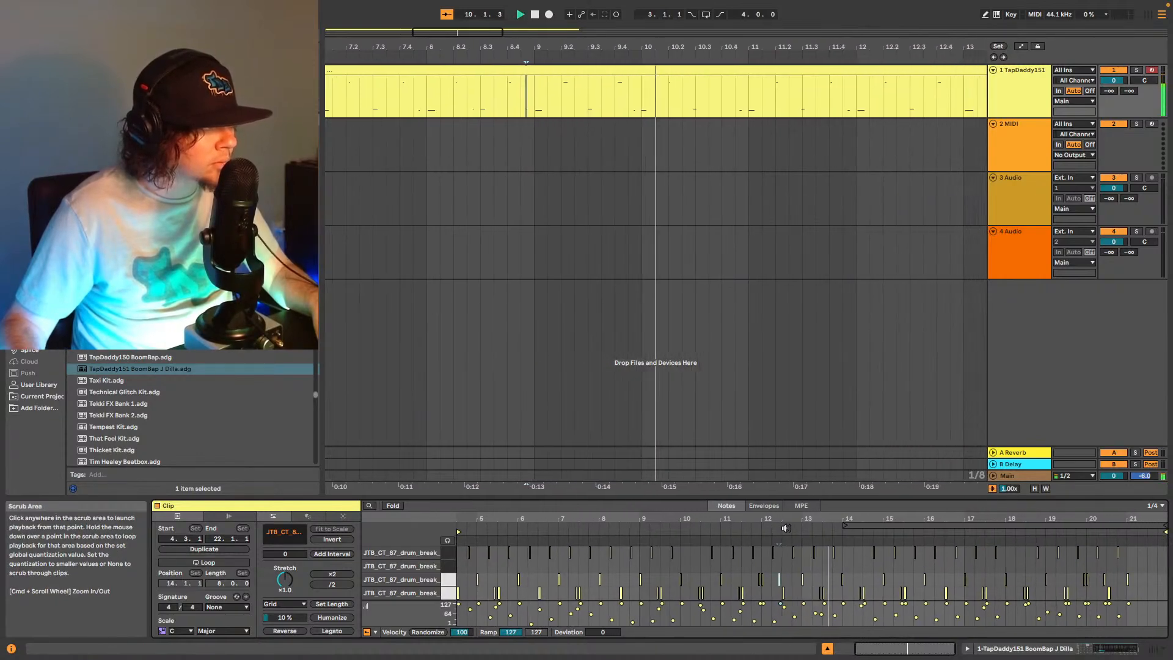
mouse_move(1038, 602)
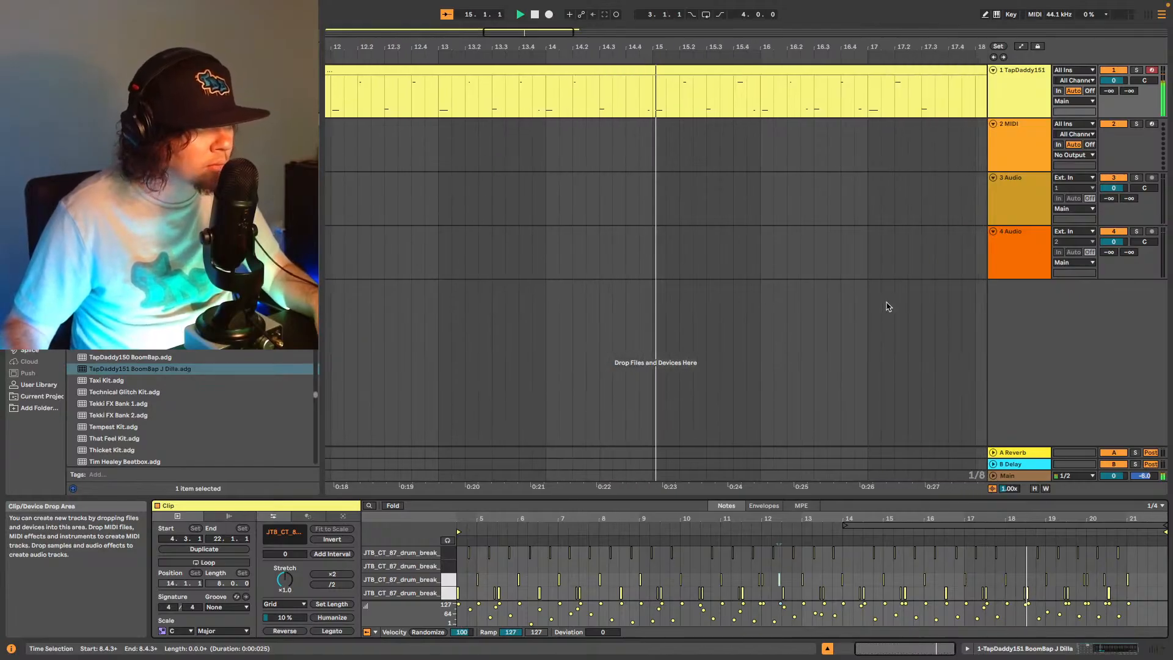
Set the velocity of the D1 hit at bar 19 of the drum clip to 127 and audition the clip's ending.
key("space")
left_click(1038, 578)
left_click(1048, 610)
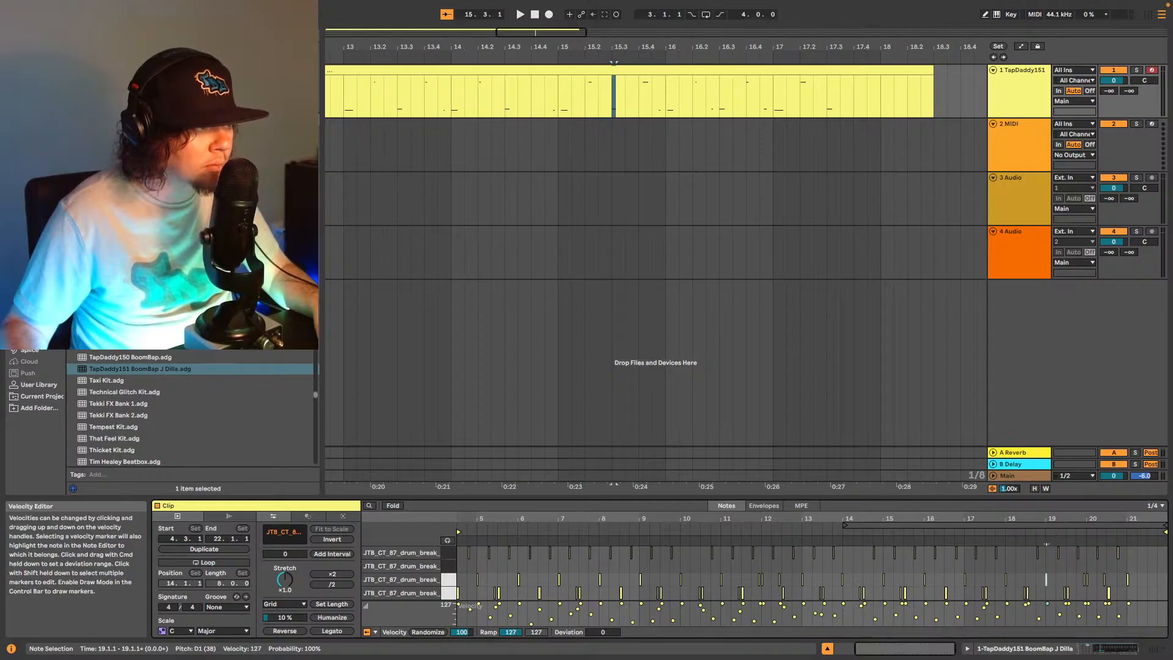
left_click(1028, 531)
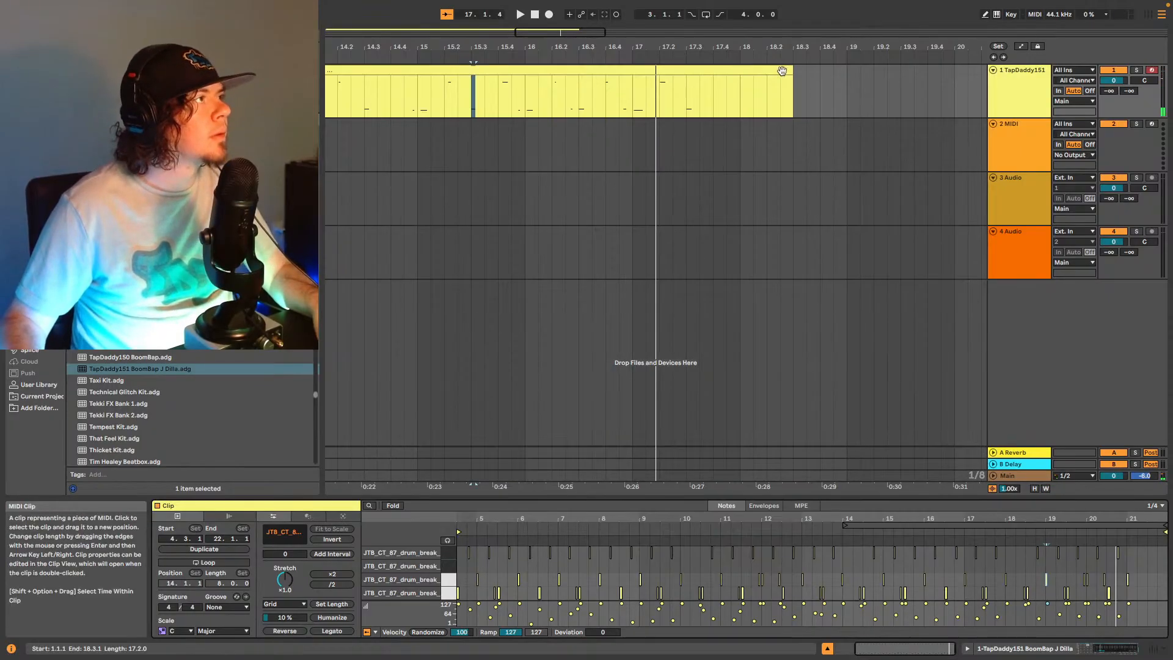
Trim the drum clip to end at bar 17 and enable a 16-bar arrangement loop starting at bar 1.
left_click_drag(789, 71, 633, 75)
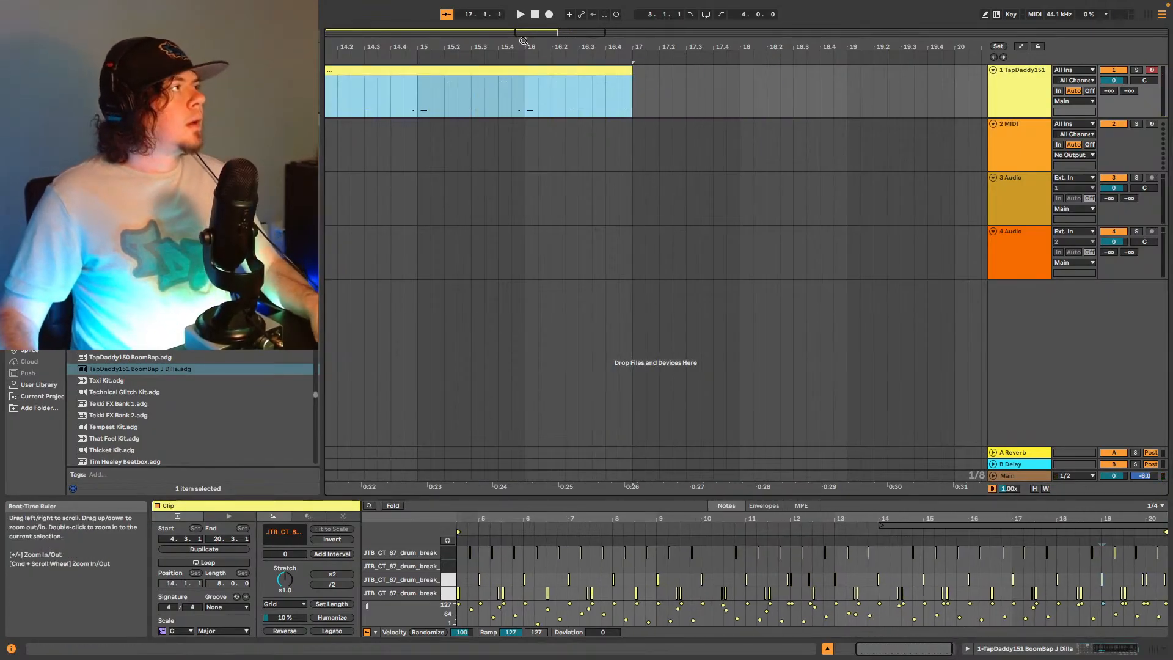
left_click_drag(441, 46, 486, 42)
left_click_drag(348, 54, 506, 58)
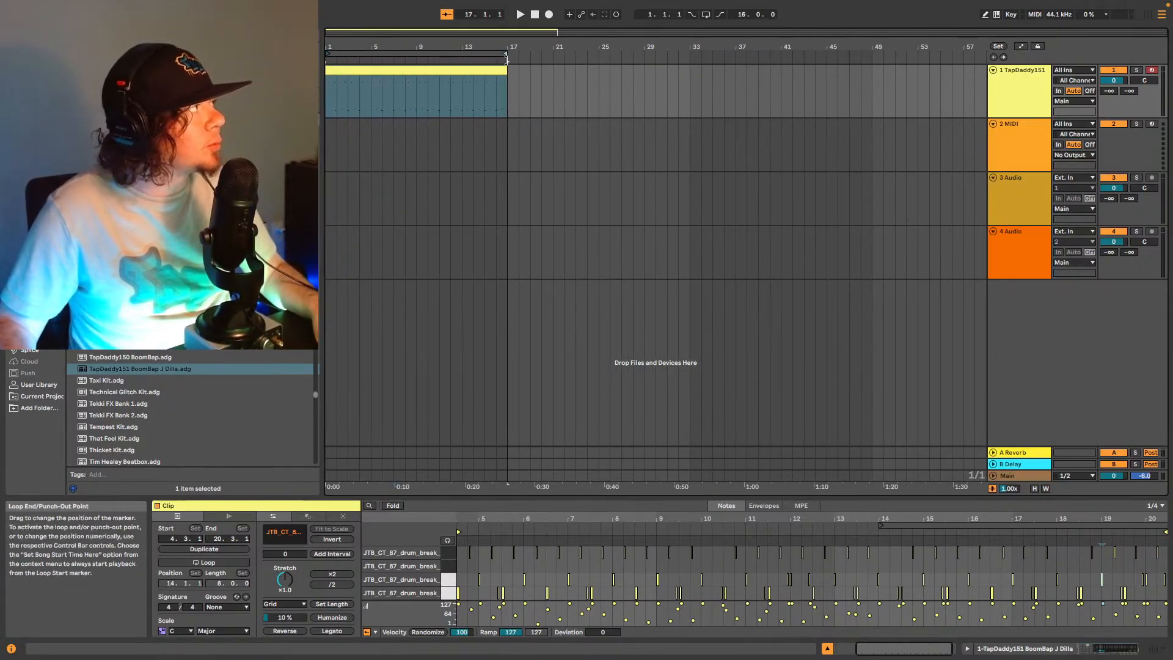
left_click(706, 14)
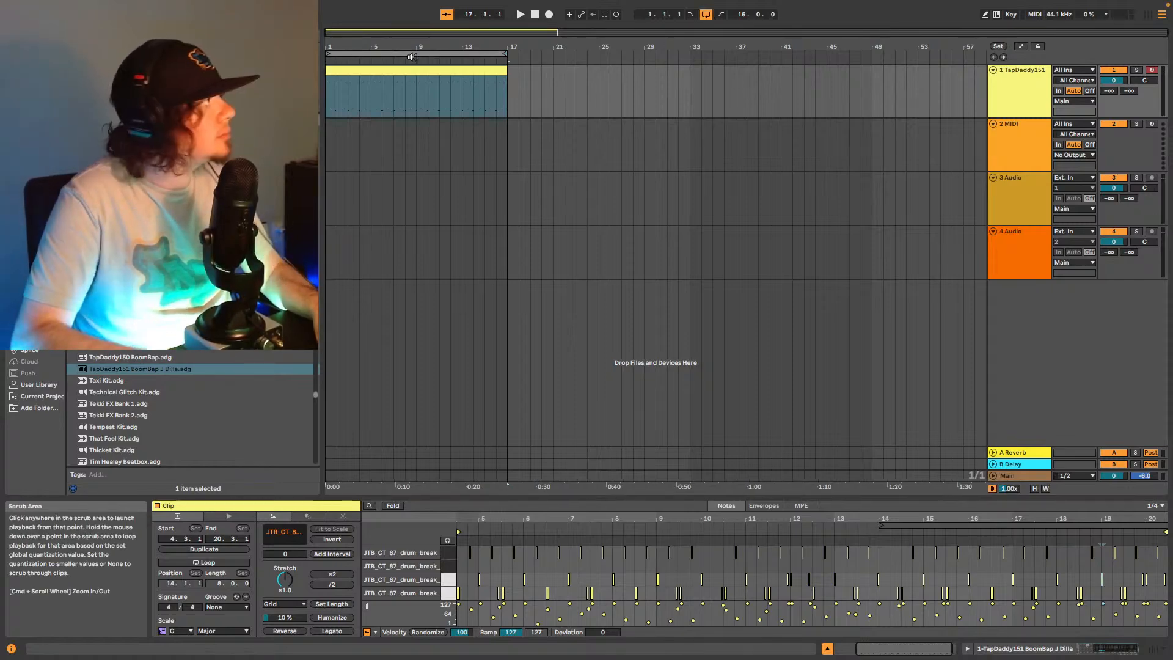
Audition the looped drums and raise the quiet low drum hit at 6.3 in the clip to velocity 127.
key("space")
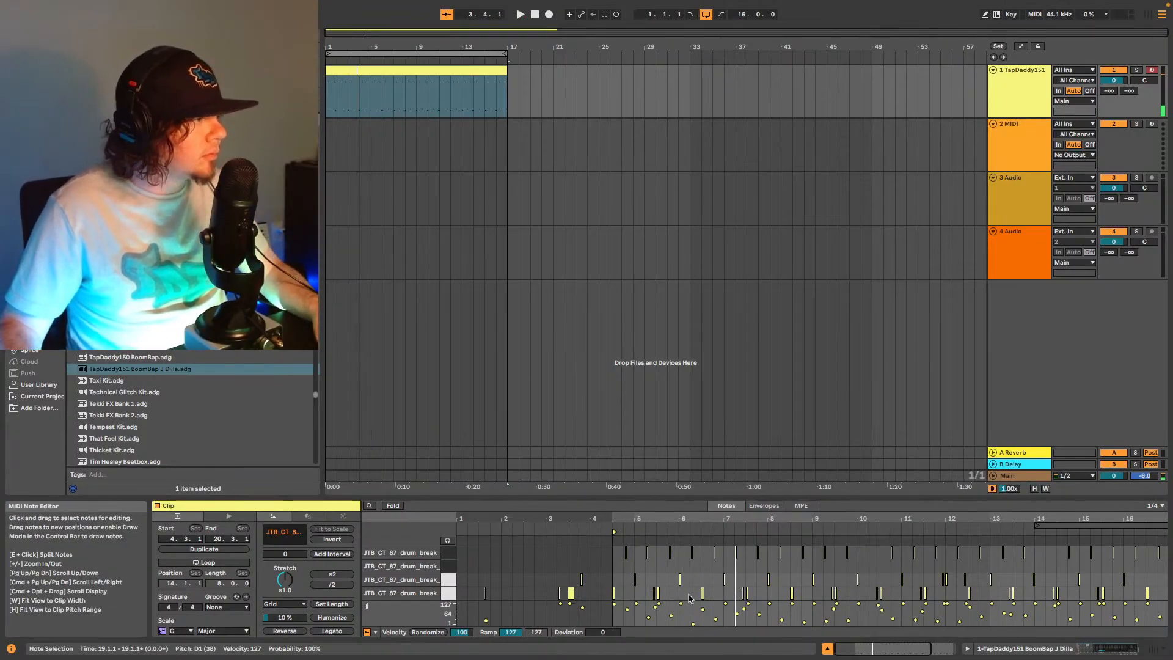
left_click_drag(691, 594, 702, 602)
left_click(702, 609)
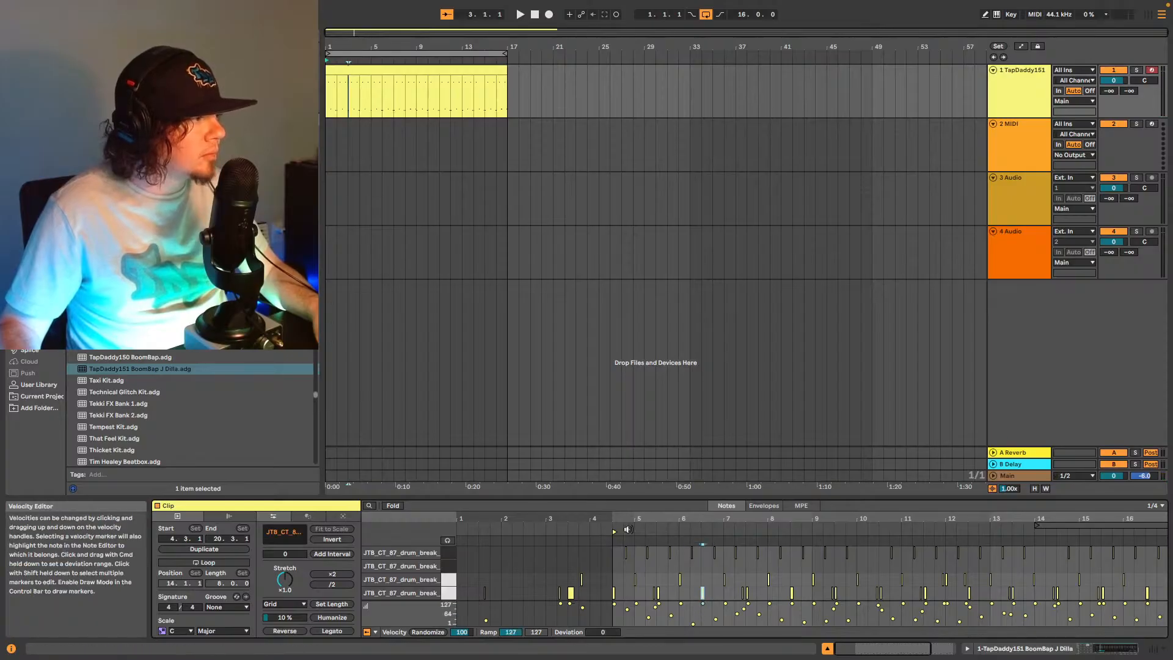
key("space")
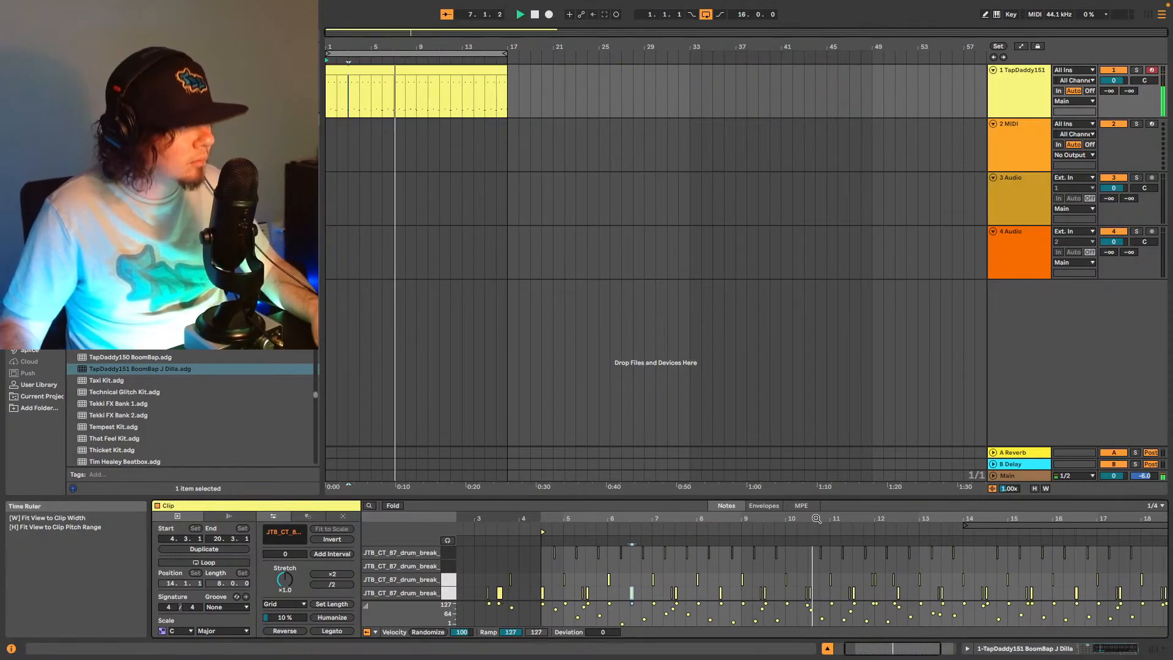
Set the C1 hit at 10.3 to velocity 127, select the span around 13.3 in the note editor and resume playback.
left_click(788, 593)
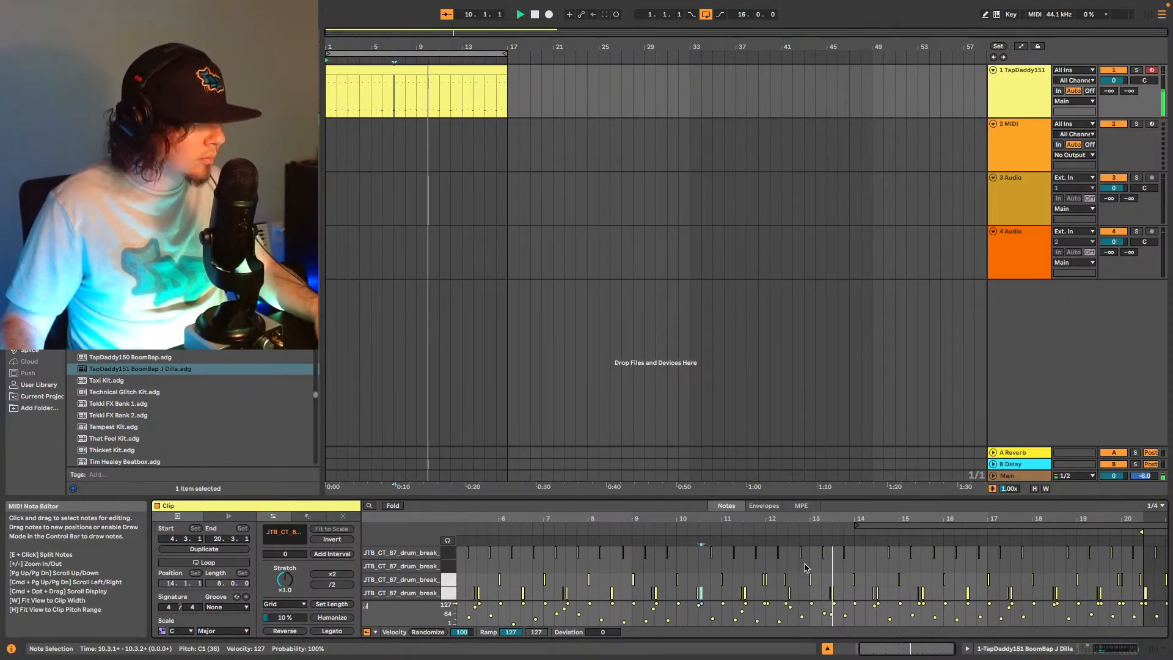
key("space")
left_click(832, 592)
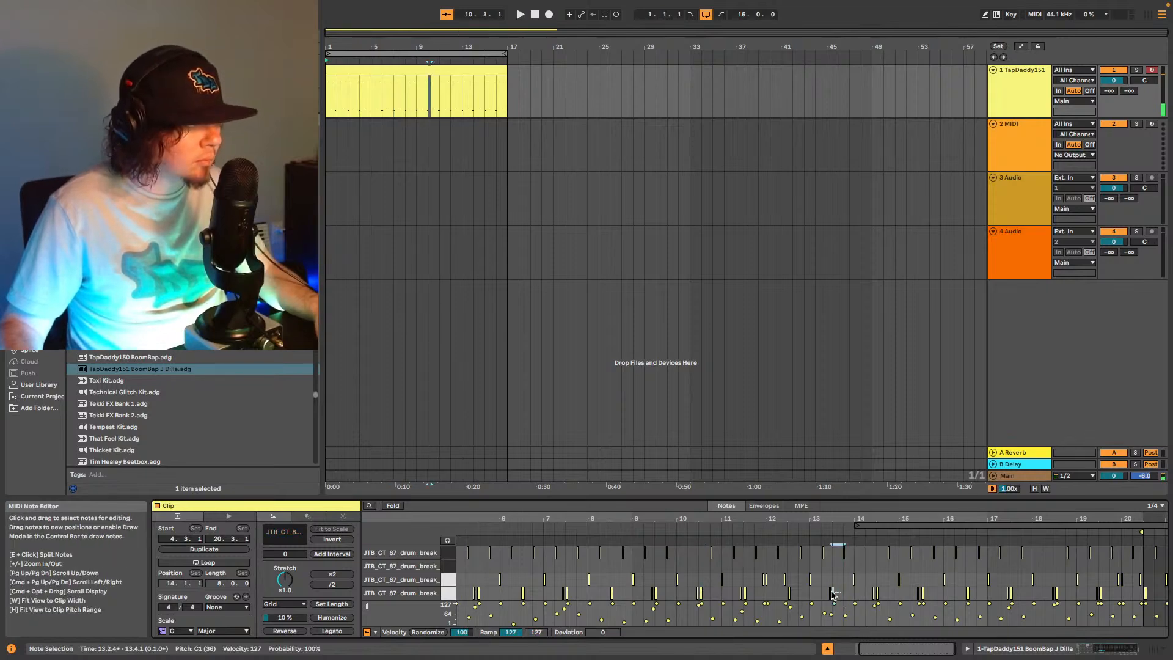
left_click(838, 594)
key("space")
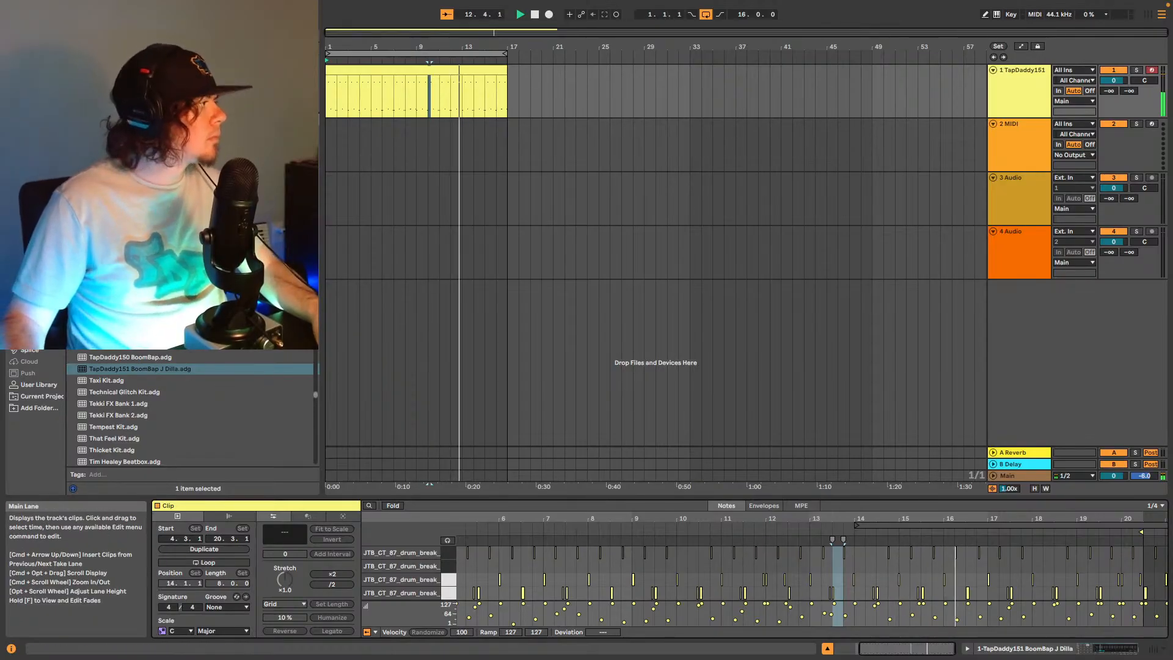
Open the Splice browser and preview the OS_6IX_129_piano_chords_linger and JJP_TRNB_118_electric_piano loops over the drums.
left_click(31, 351)
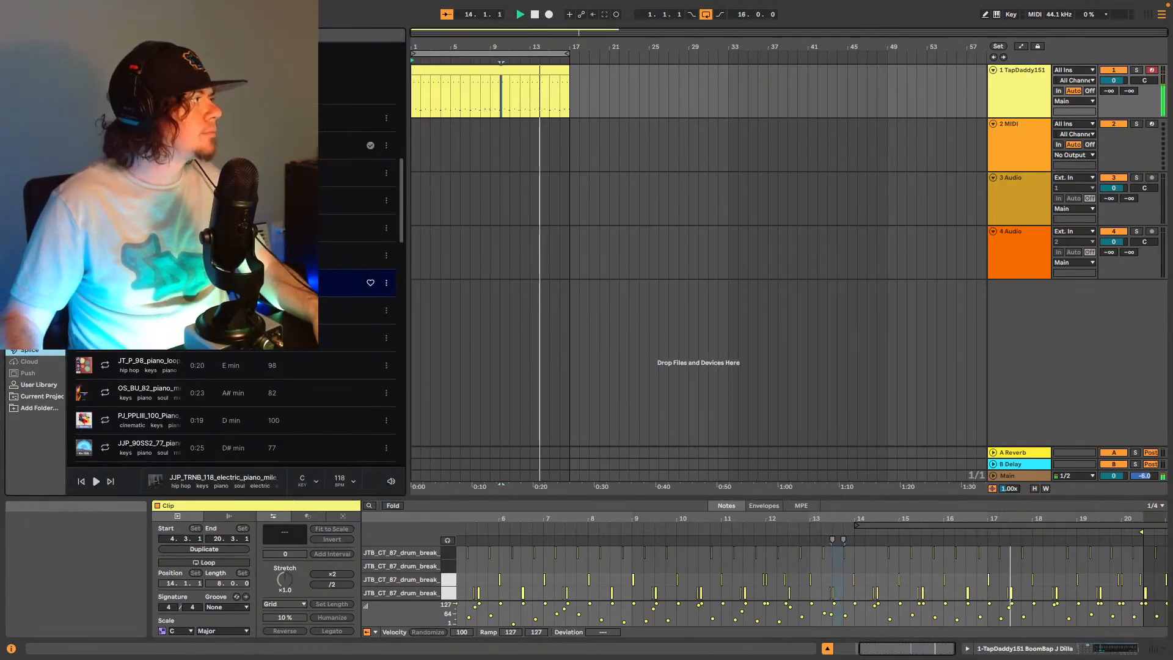
left_click(147, 313)
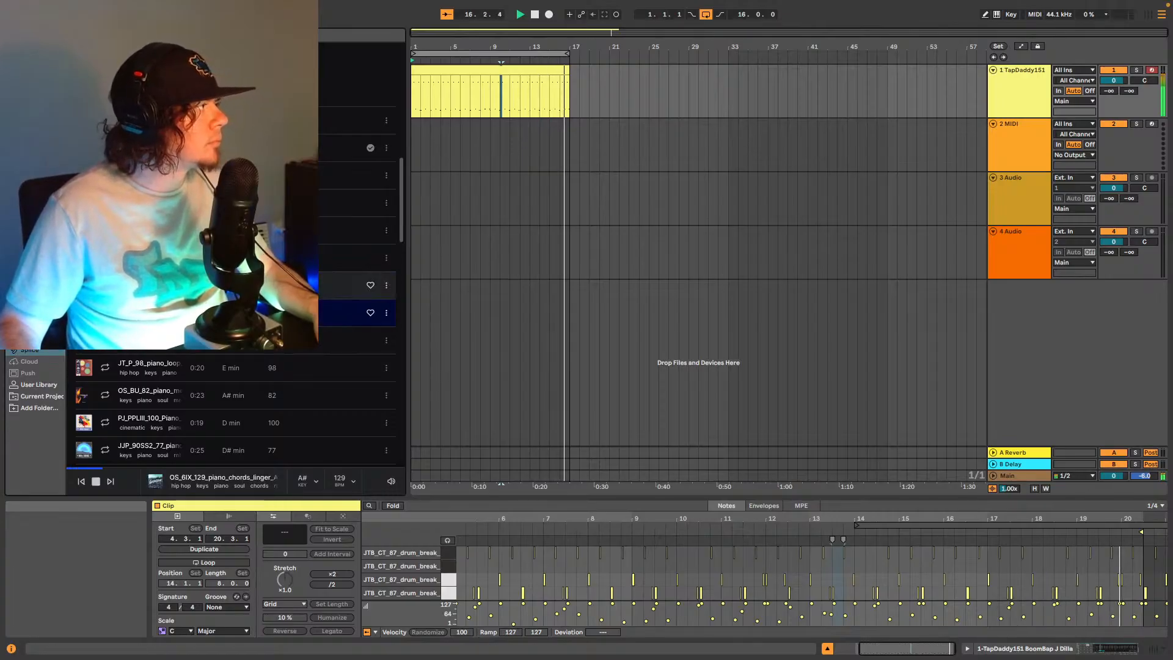
left_click(147, 285)
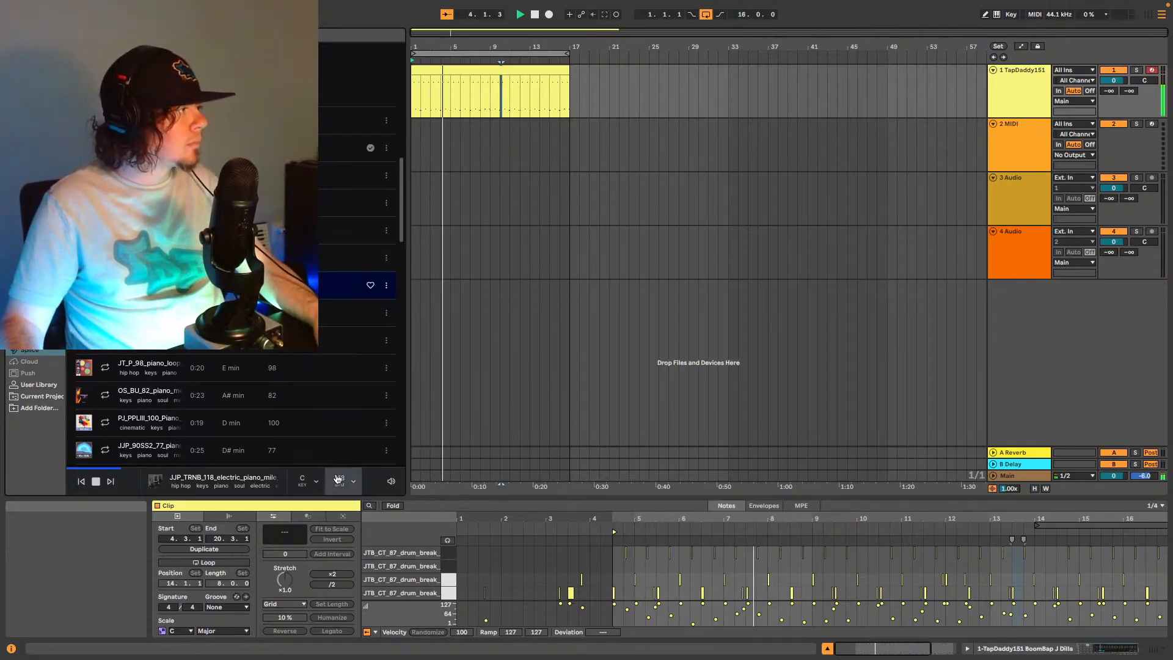
Turn on 1x Timestretch for the Splice previews and audition the JJP_TRNB_108_piano_stay and JJP_TRNB_177_piano_care loops.
left_click(339, 477)
left_click(380, 367)
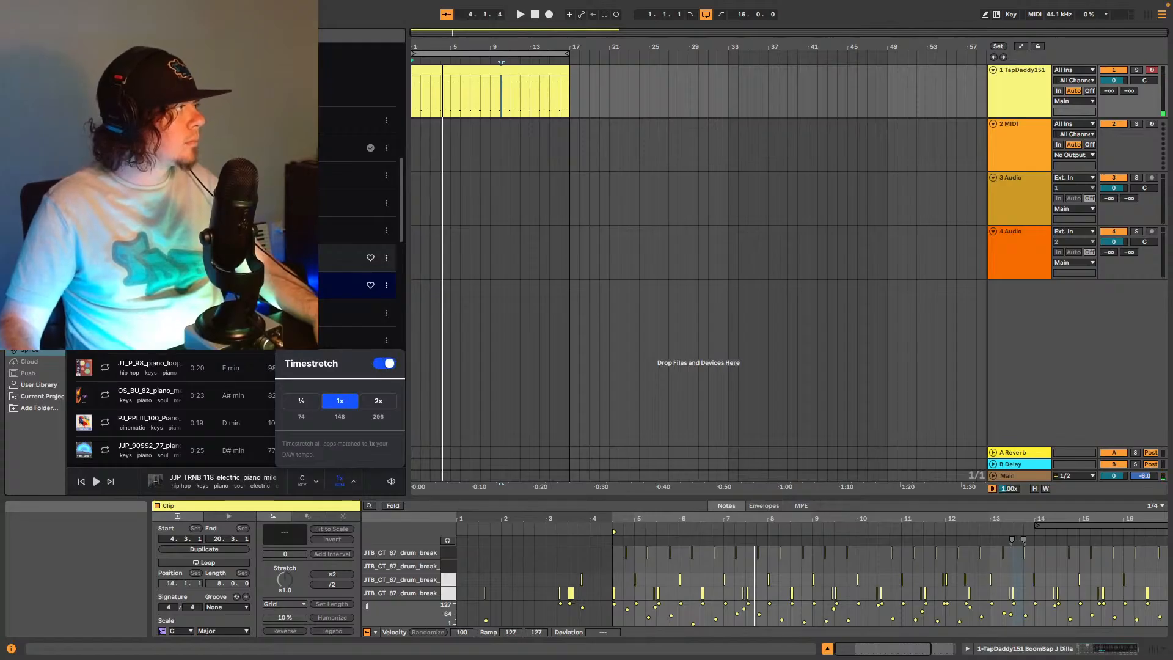
left_click(244, 258)
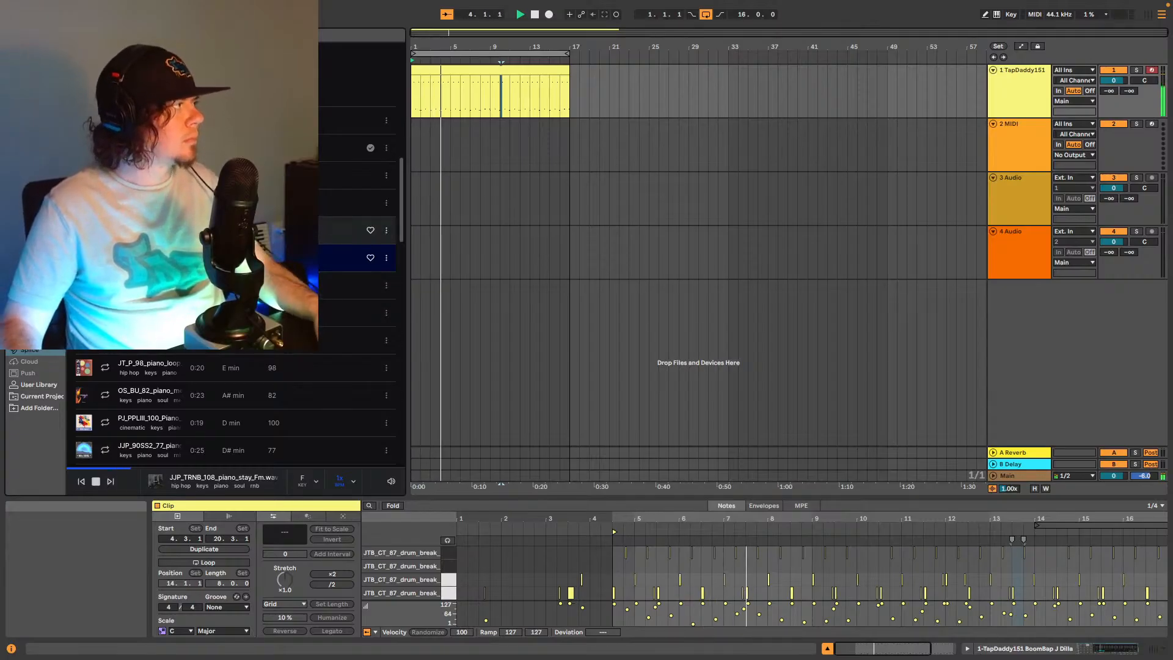
left_click(244, 230)
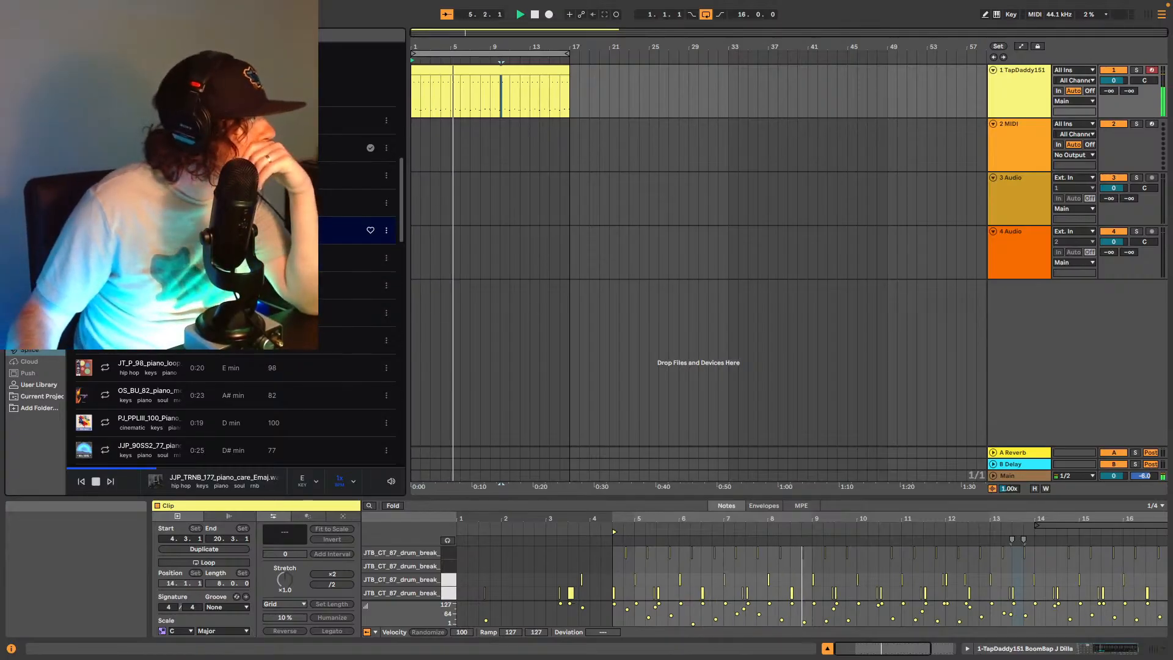
Preview the OS_UMS_88 piano chords, OS_6IX_134 piano melody and OS_6IX_98 piano melody loops over the drums.
scroll(245, 231, "up", 2)
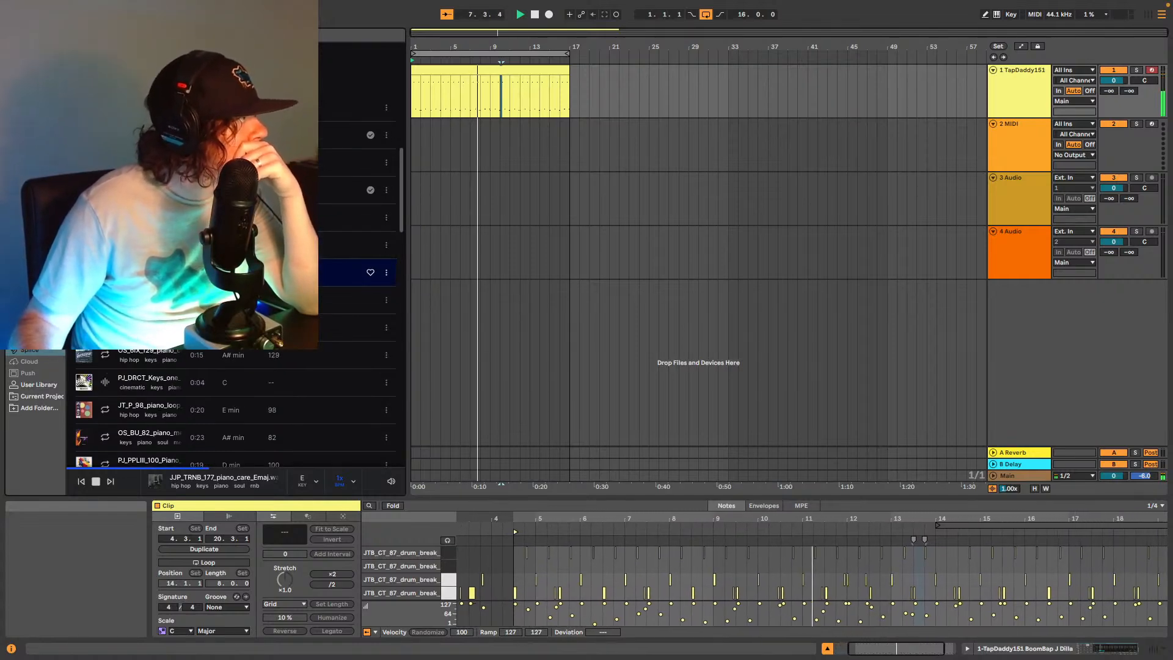
left_click(245, 245)
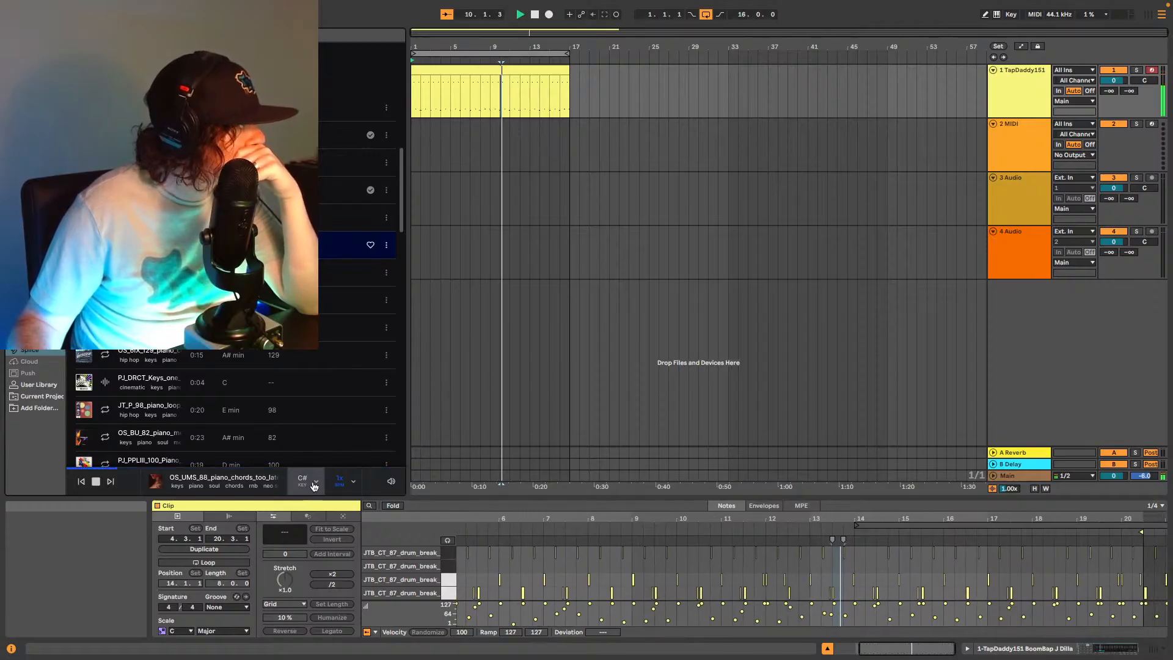
scroll(244, 367, "up", 6)
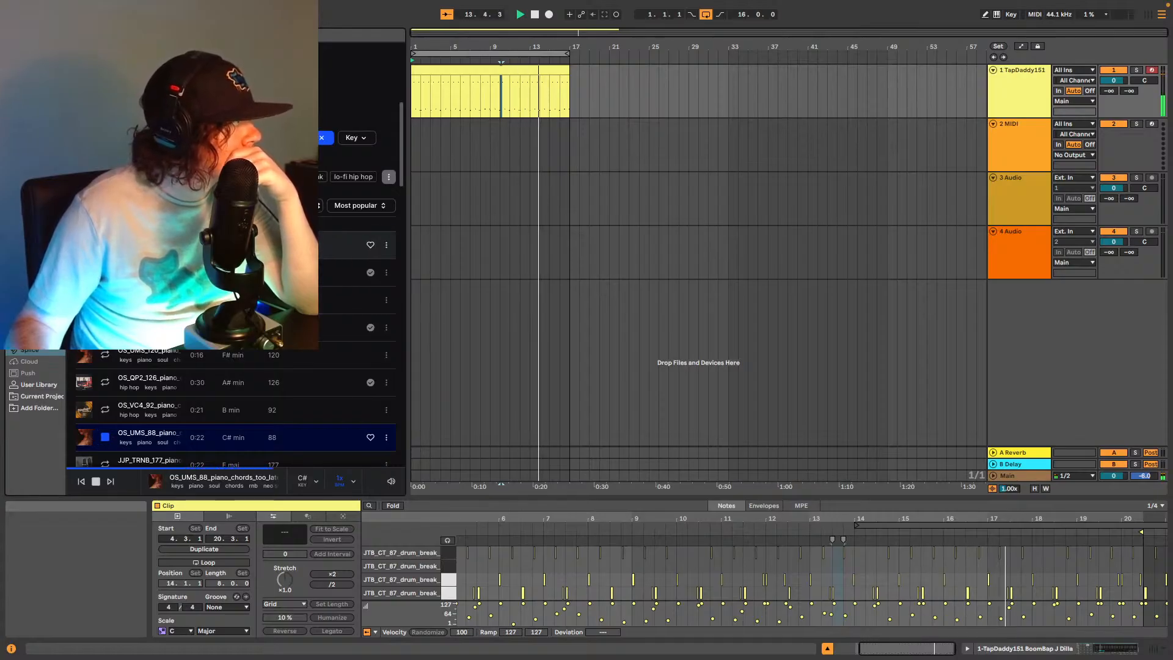
left_click(105, 245)
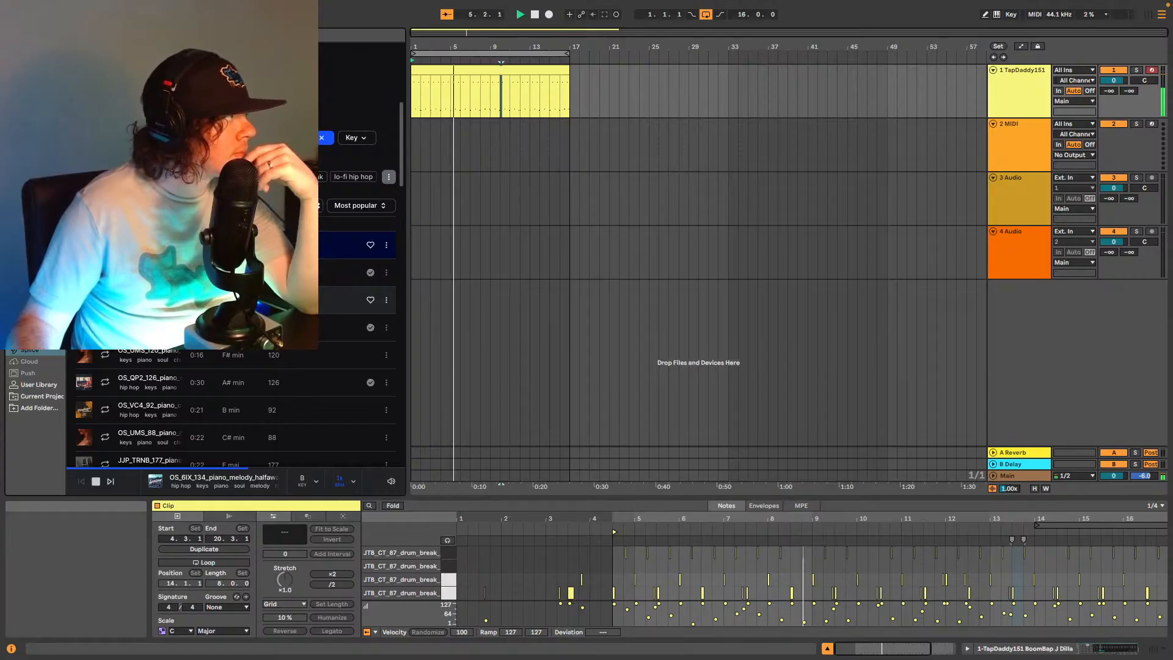
left_click(83, 300)
Audition the ORBIT_ST_80 piano chords, JTB_CT_85_piano_old_daze and OS_BU_90_piano_melody_warrior loops further down the Splice results.
scroll(84, 324, "down", 2)
scroll(235, 366, "down", 3)
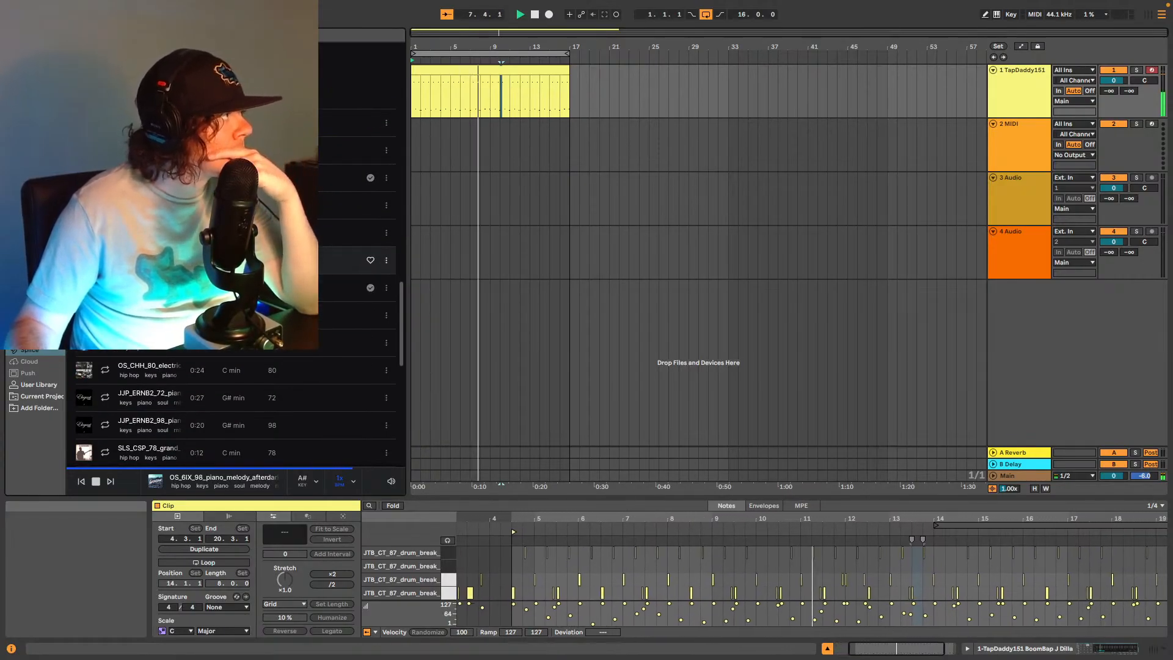
left_click(83, 260)
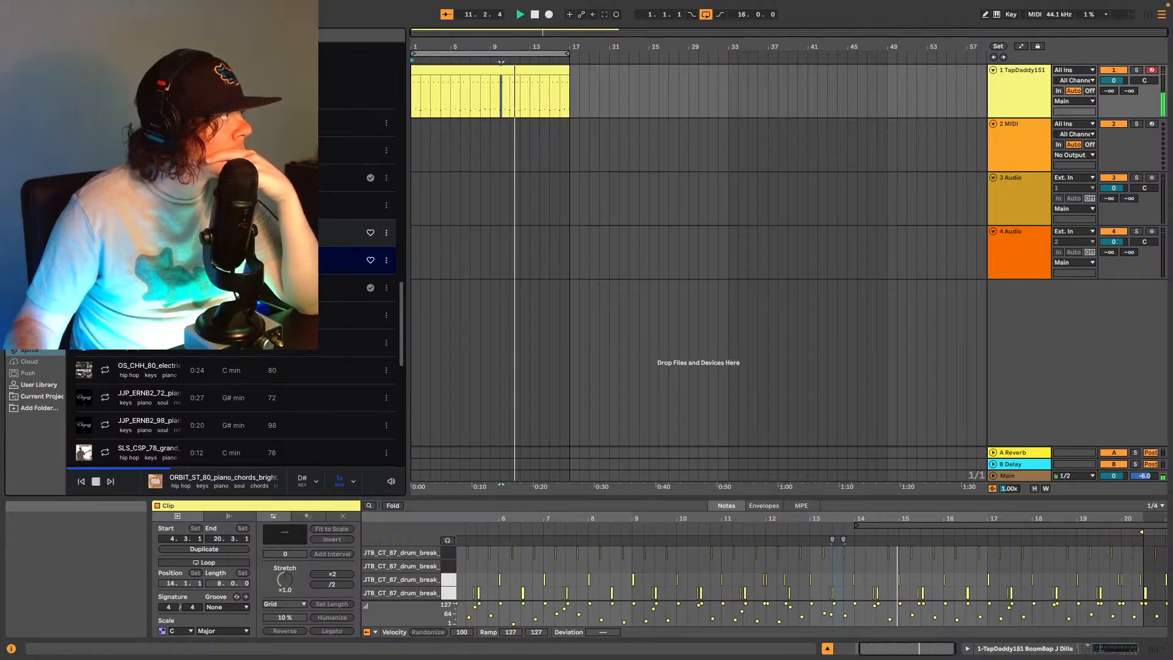
left_click(84, 232)
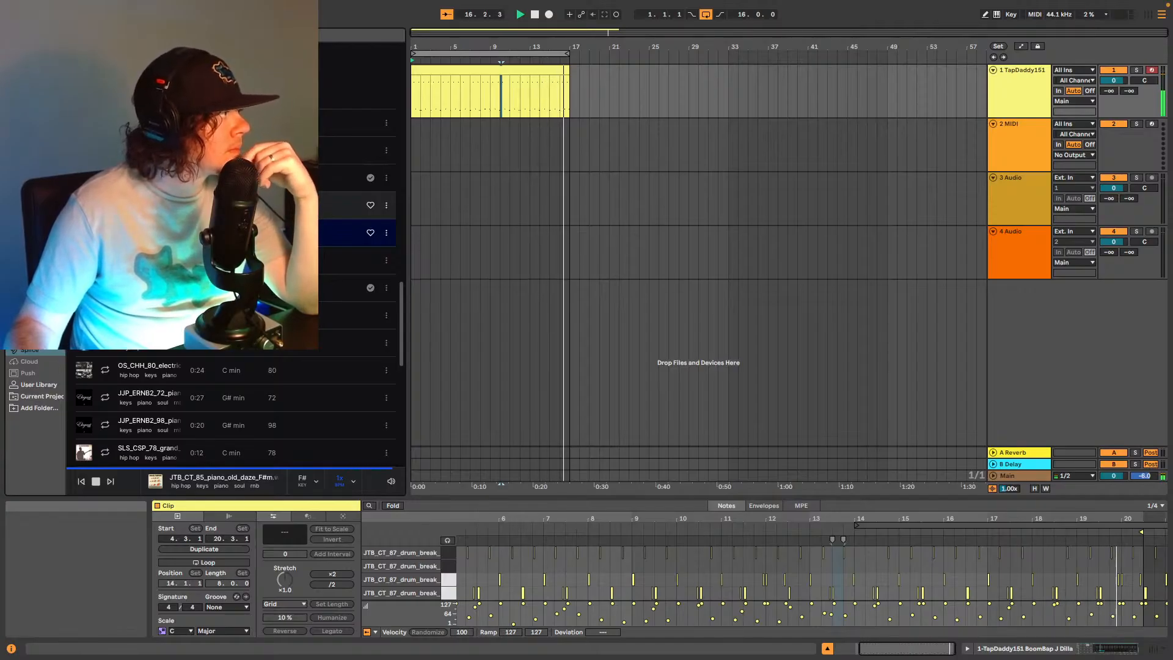
left_click(84, 205)
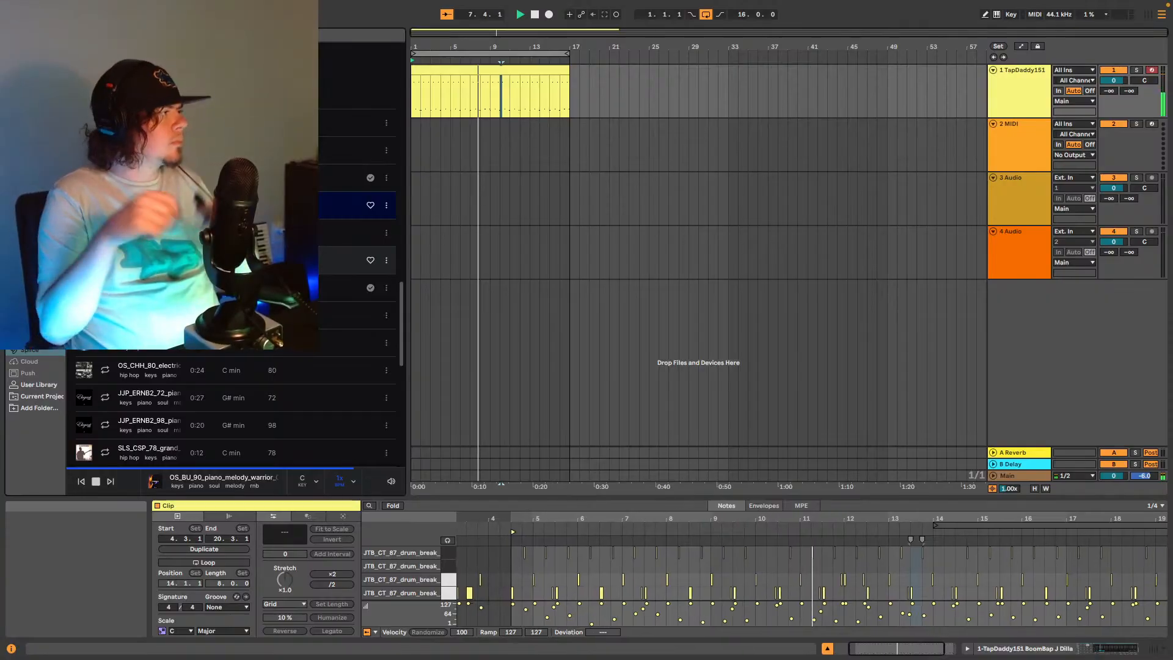
Preview the JJP_ERNB2_72_piano_avenue, JJP_ERNB2_98_piano_weekend, SLS_CSP_78_grand_piano_chords and AHA_AR_113_piano_denim loops over the drums.
scroll(183, 357, "down", 5)
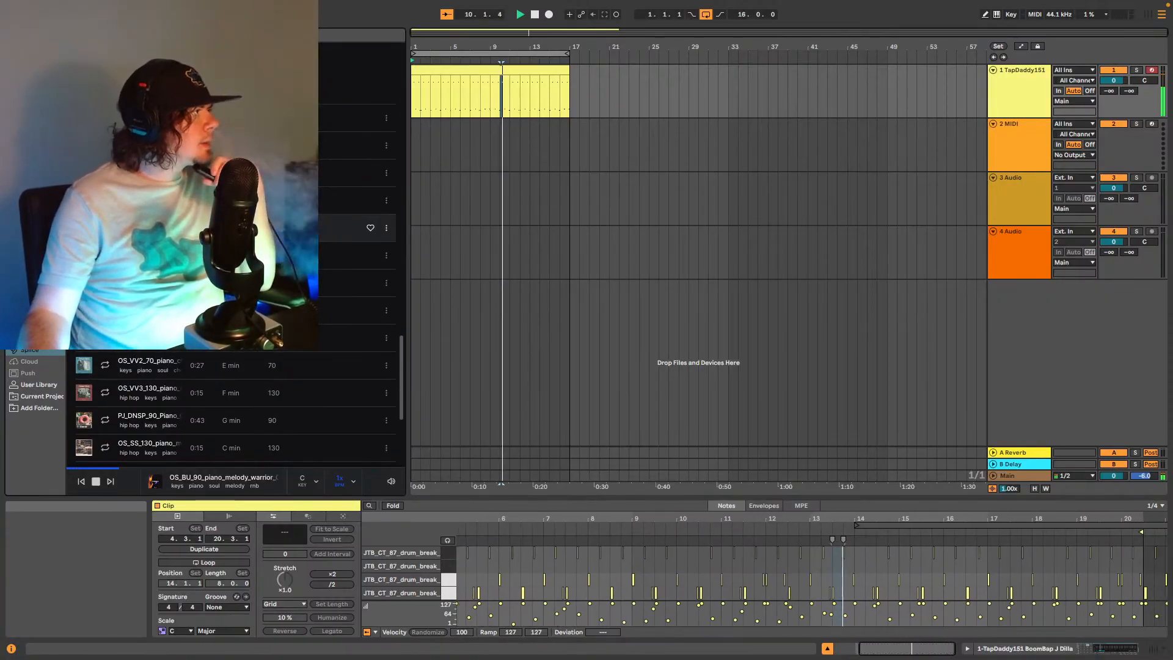
left_click(183, 173)
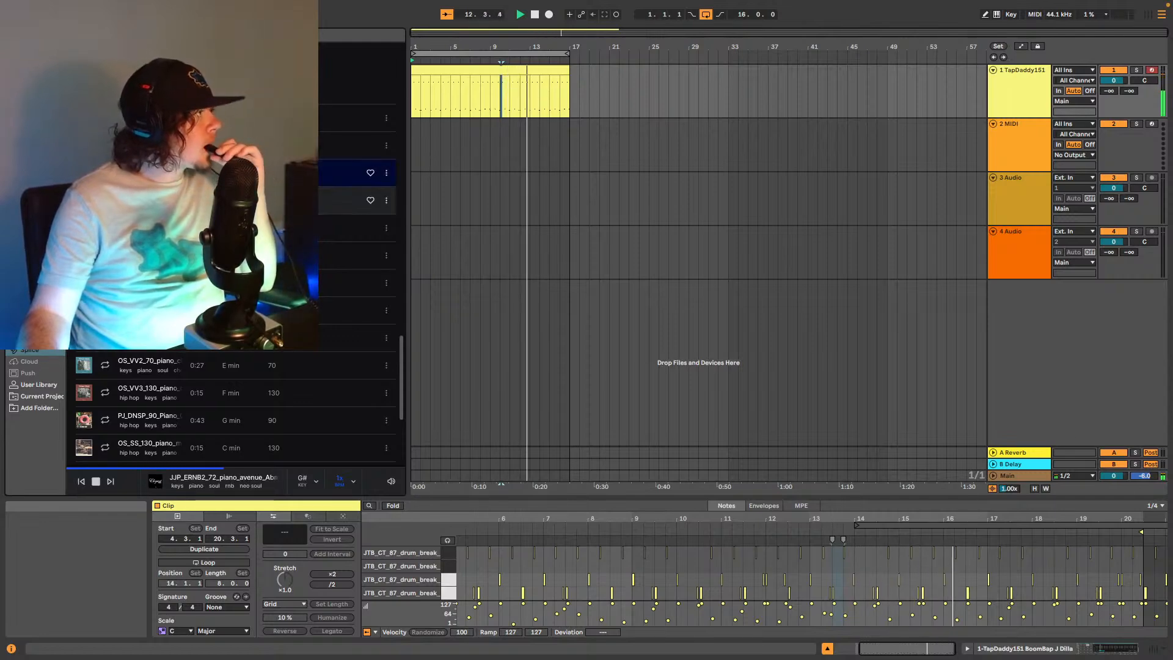
left_click(184, 201)
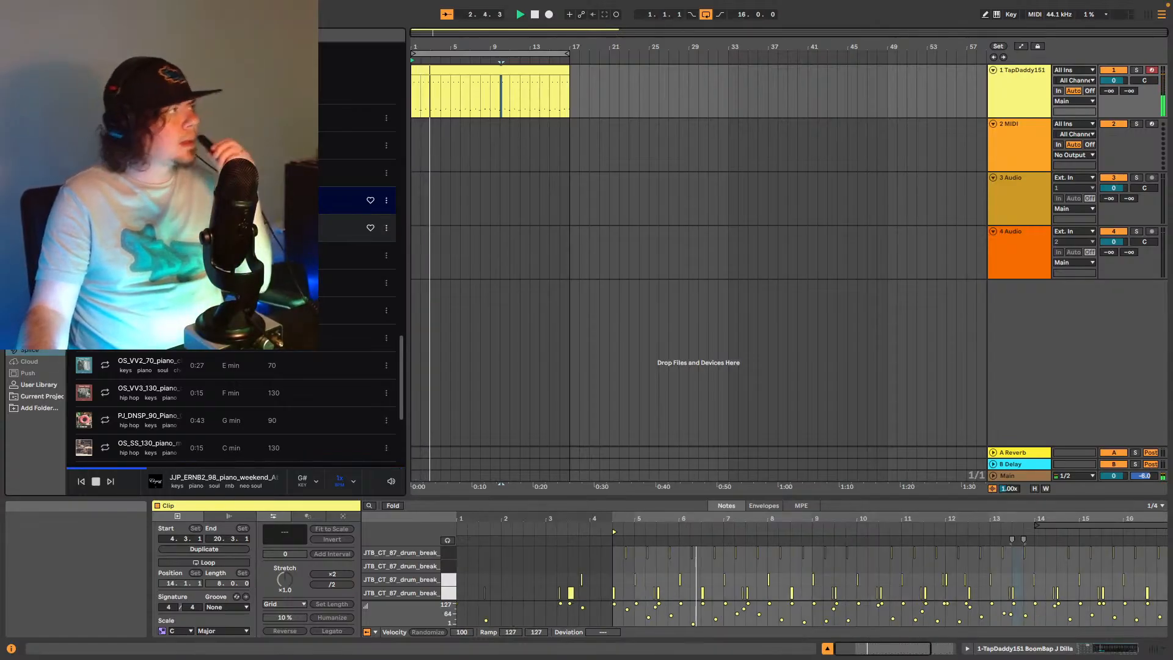
key("Down")
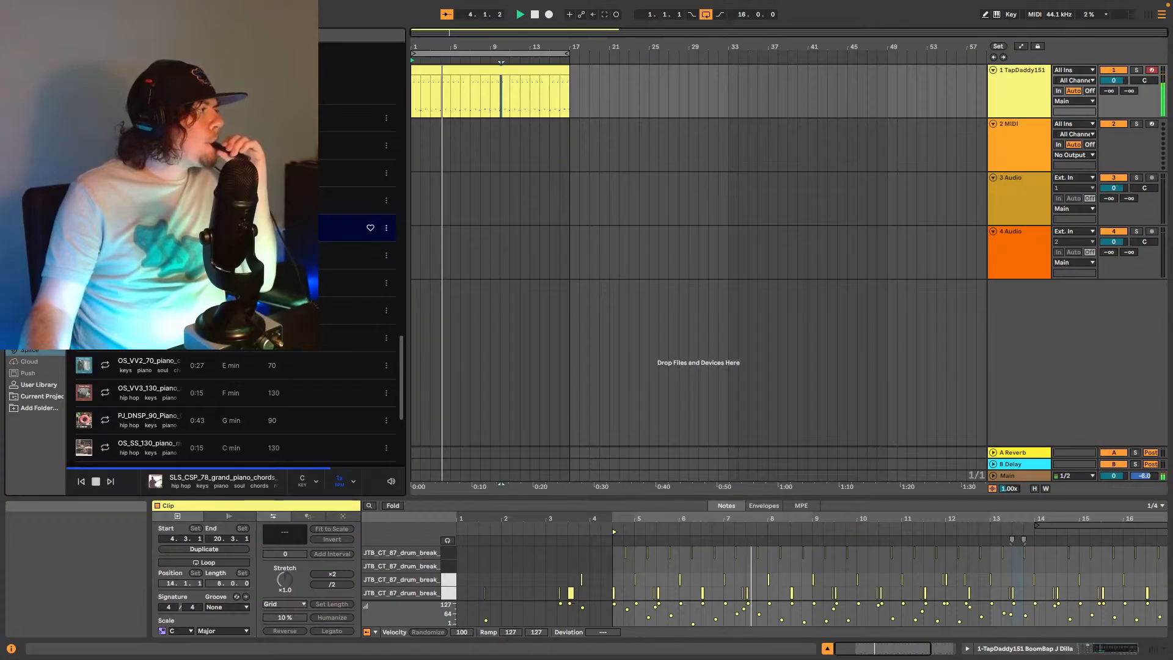
key("Down")
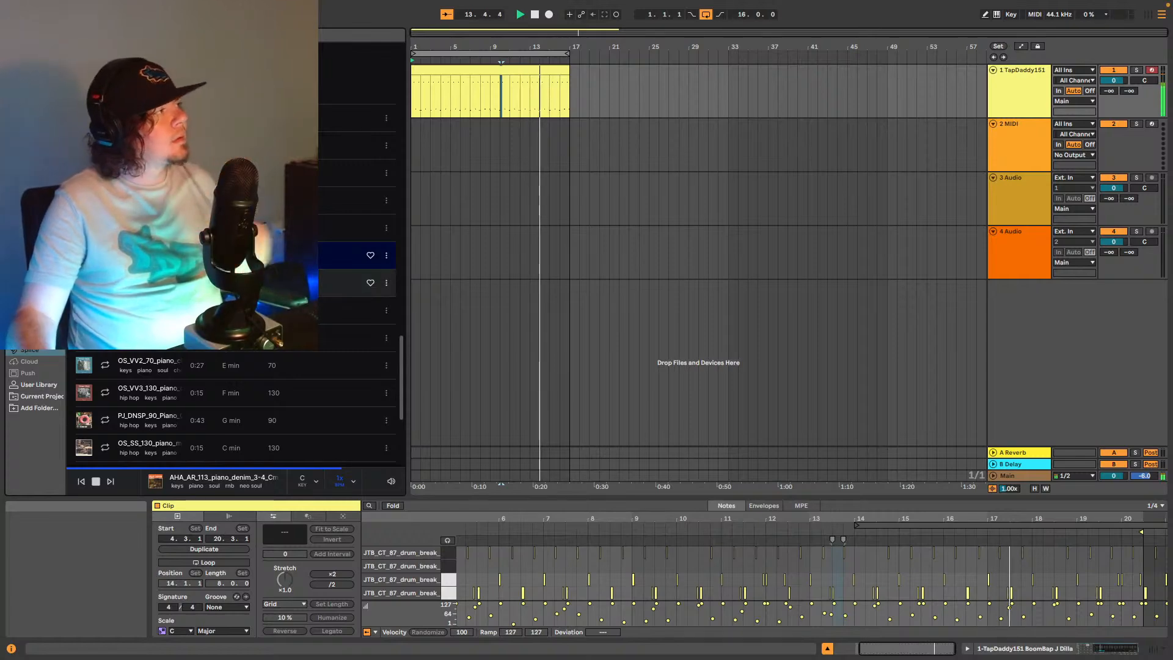
Preview the jc_jo_75_melodic_loop_keys_dreamscontemplation loop and set the Splice Timestretch to 1/2x.
left_click(149, 283)
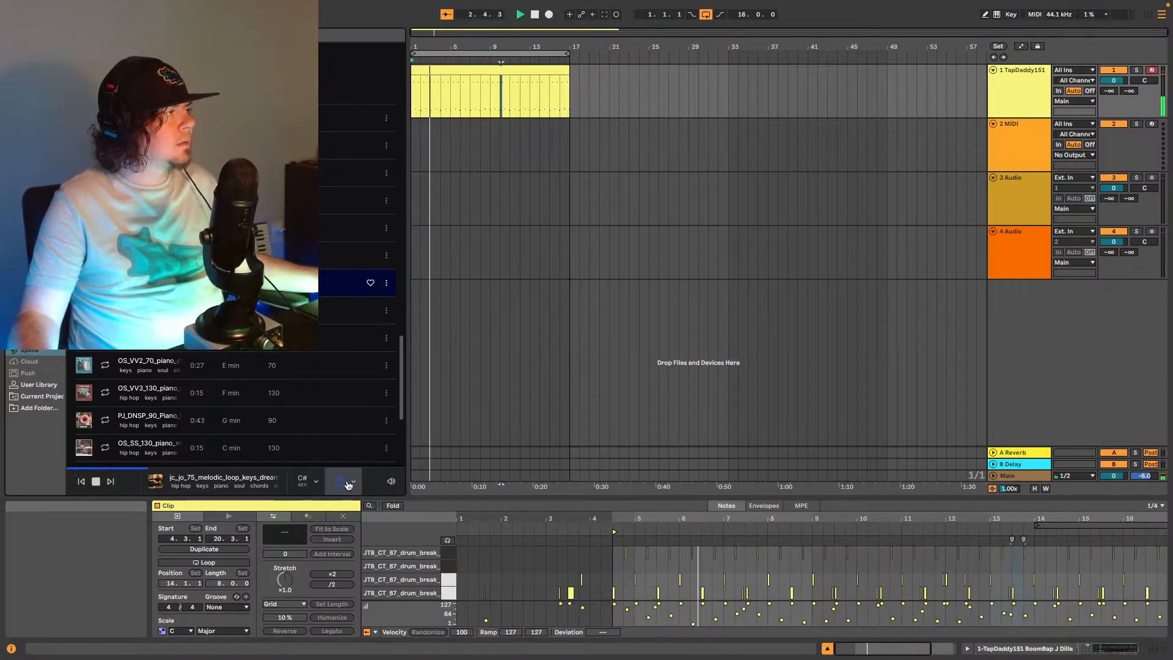
left_click(348, 484)
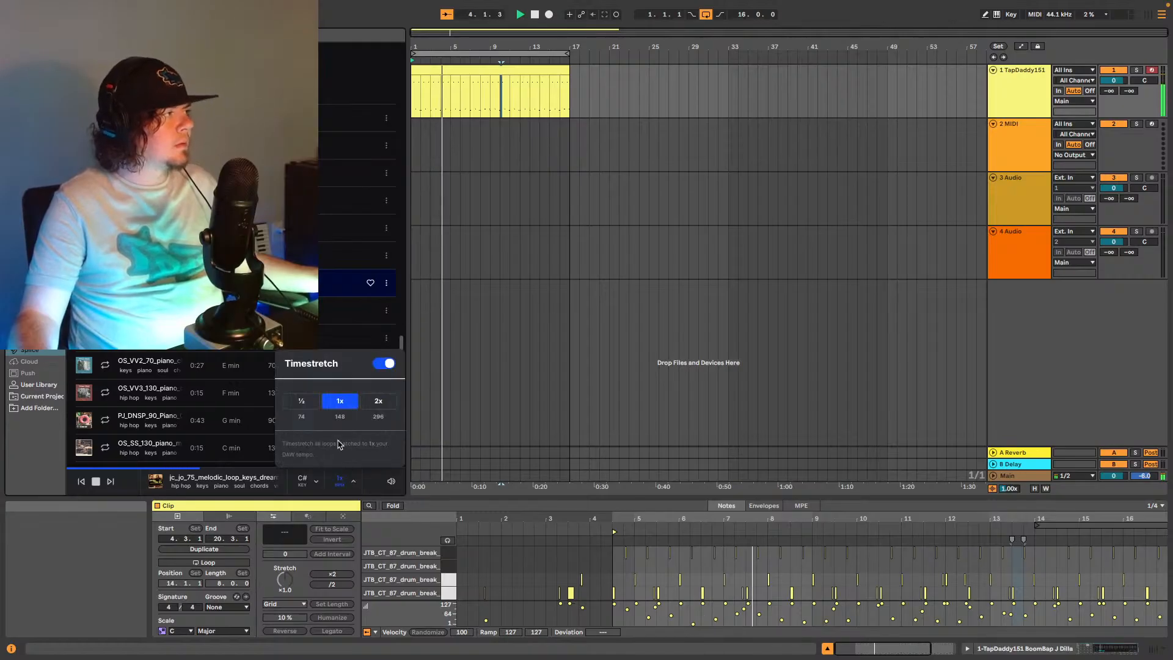
left_click(315, 404)
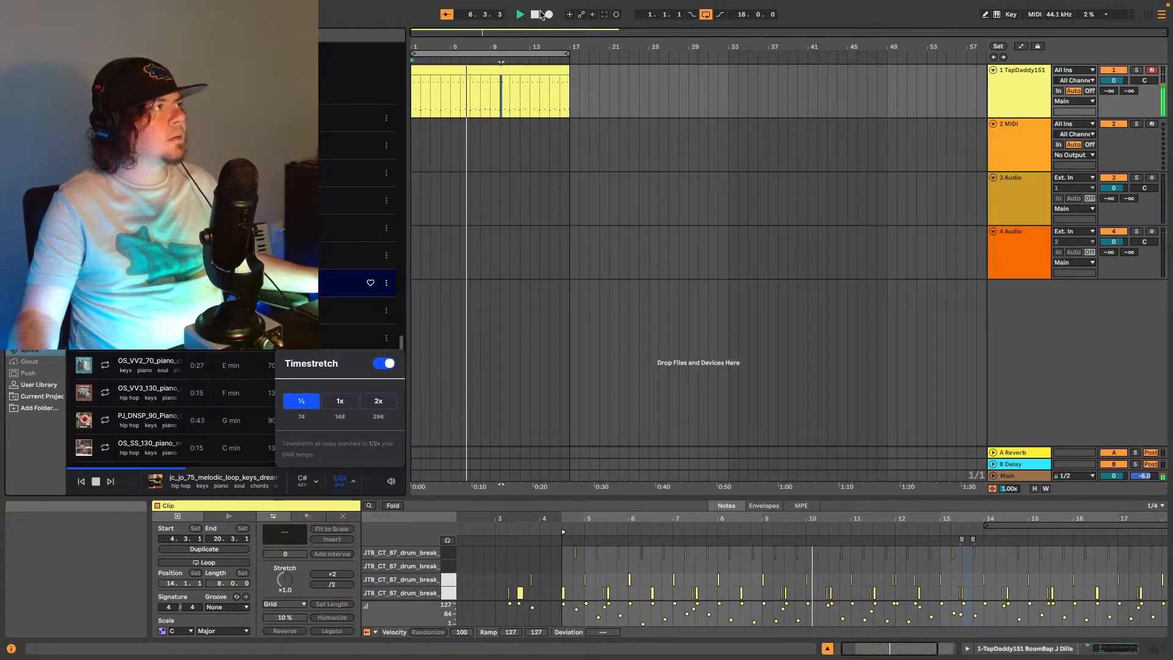
Duplicate the 16-bar TapDaddy151 drum clip and extend the arrangement loop to 32 bars.
left_click(509, 70)
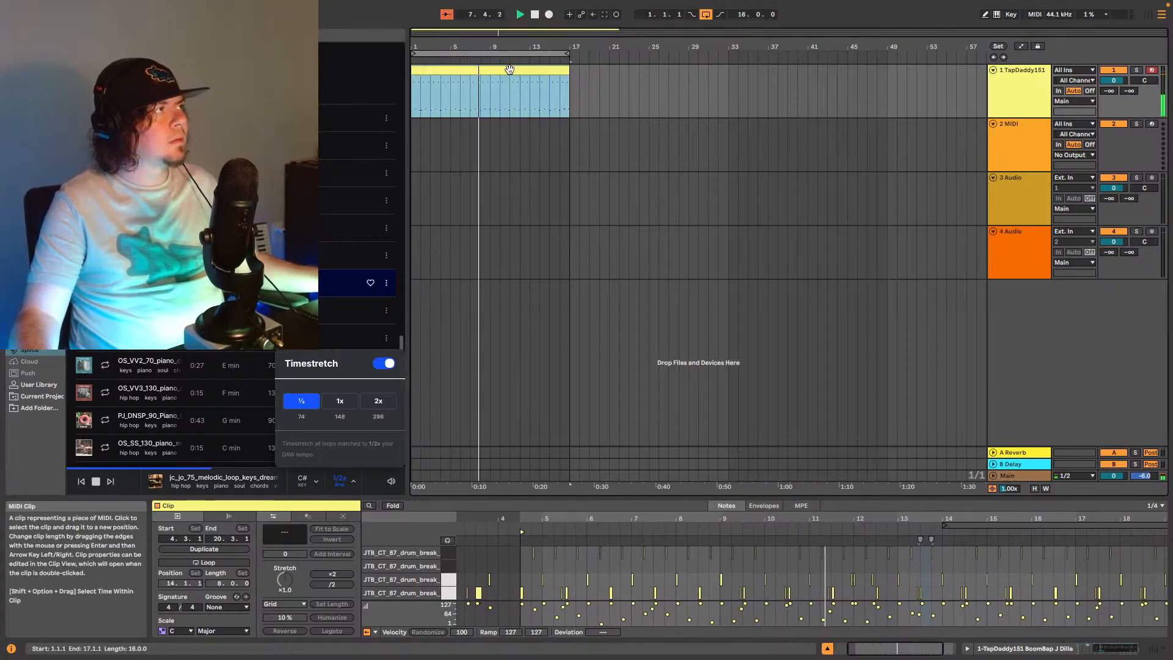
key("super+d")
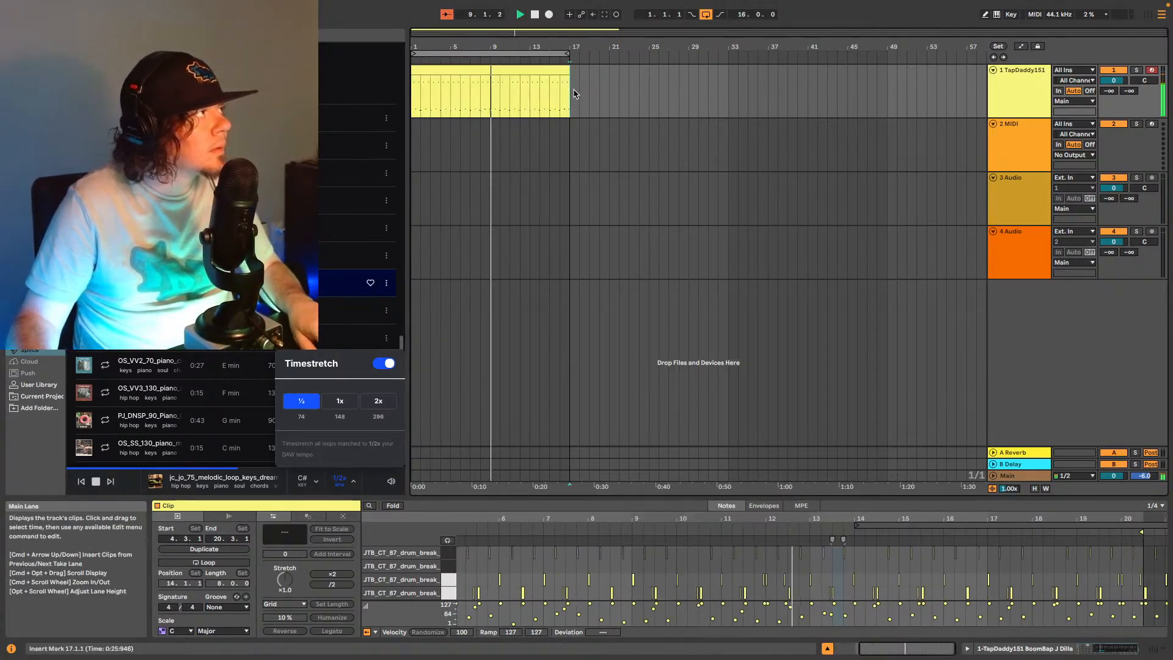
left_click_drag(568, 54, 727, 54)
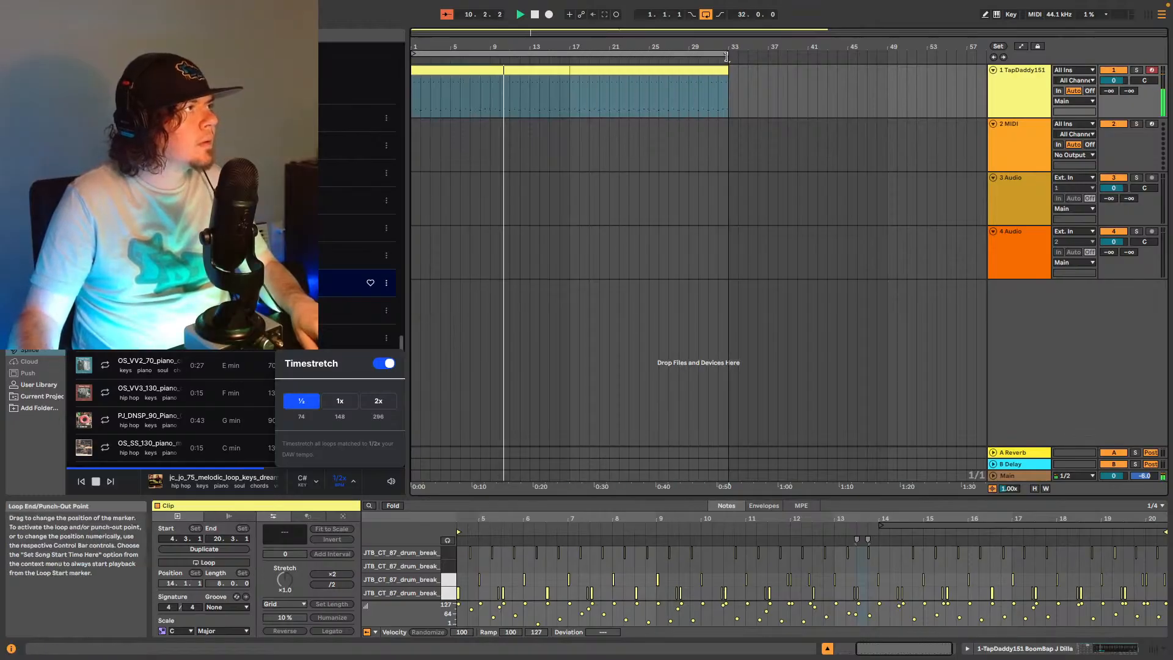
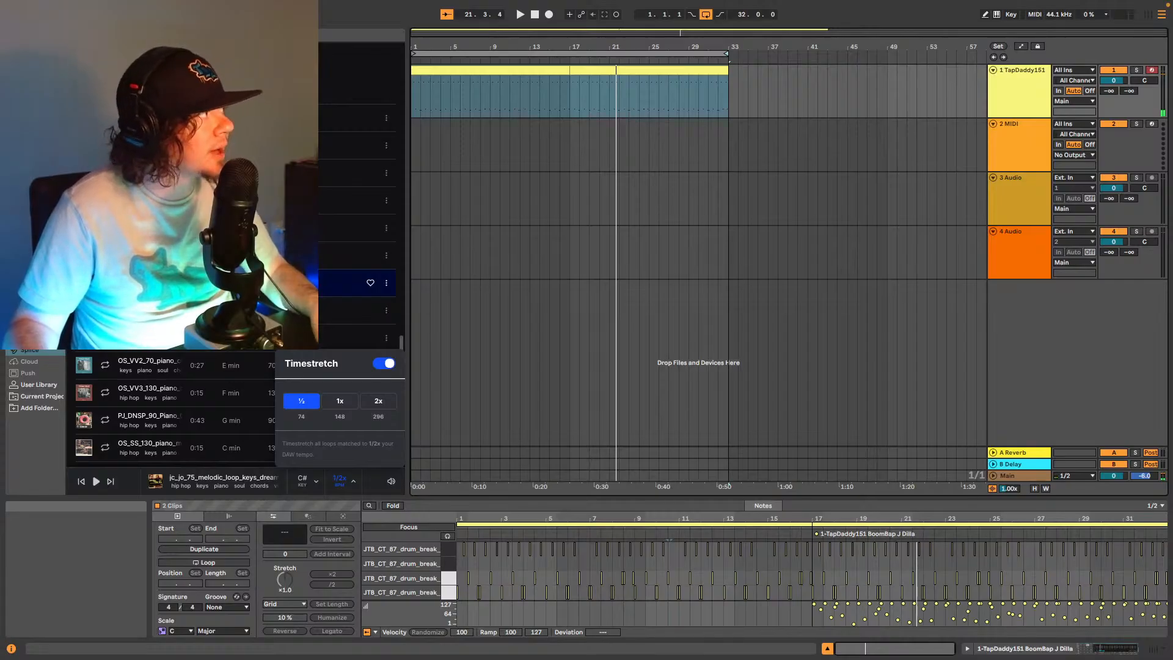
Place the previewed keys loop at bar 1 of the 3 Audio track and duplicate it to fill 32 bars.
left_click_drag(150, 283, 416, 206)
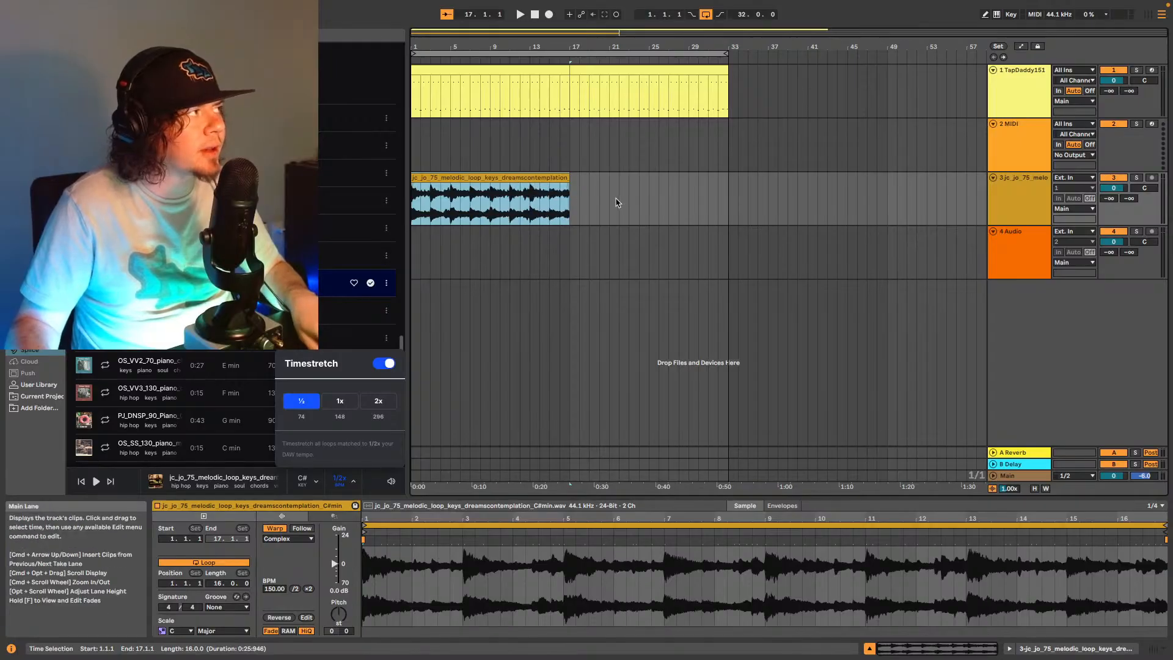
key("super+d")
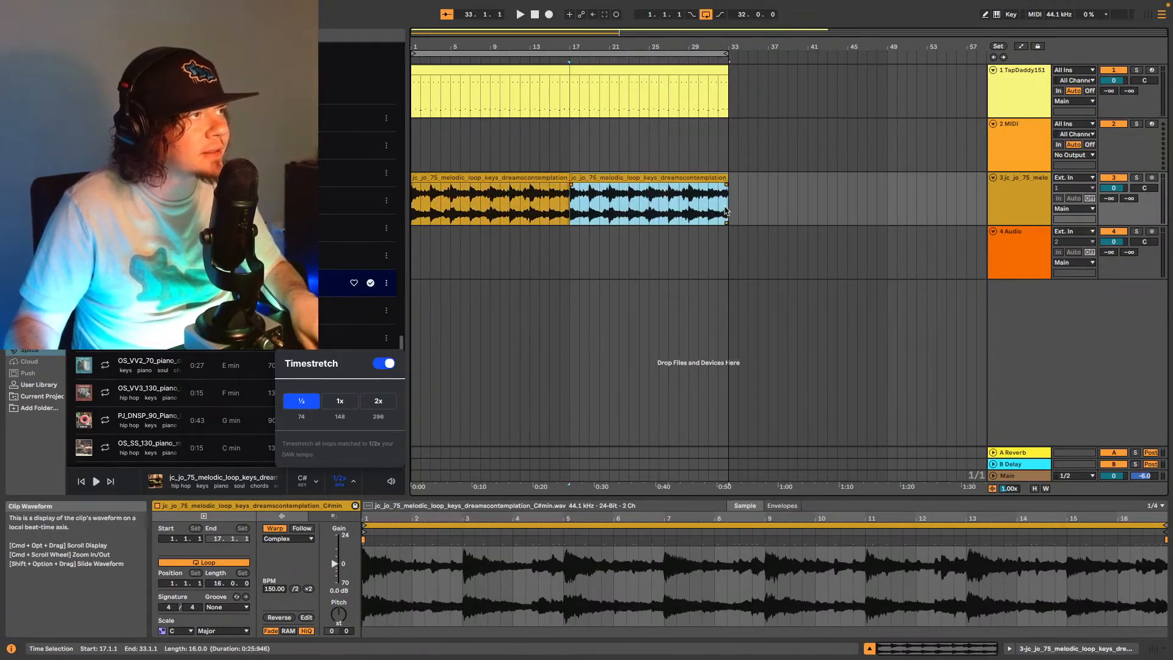
Set the keys track volume to -8.0 dB and transpose its second clip to -2 semitones.
left_click(1118, 192)
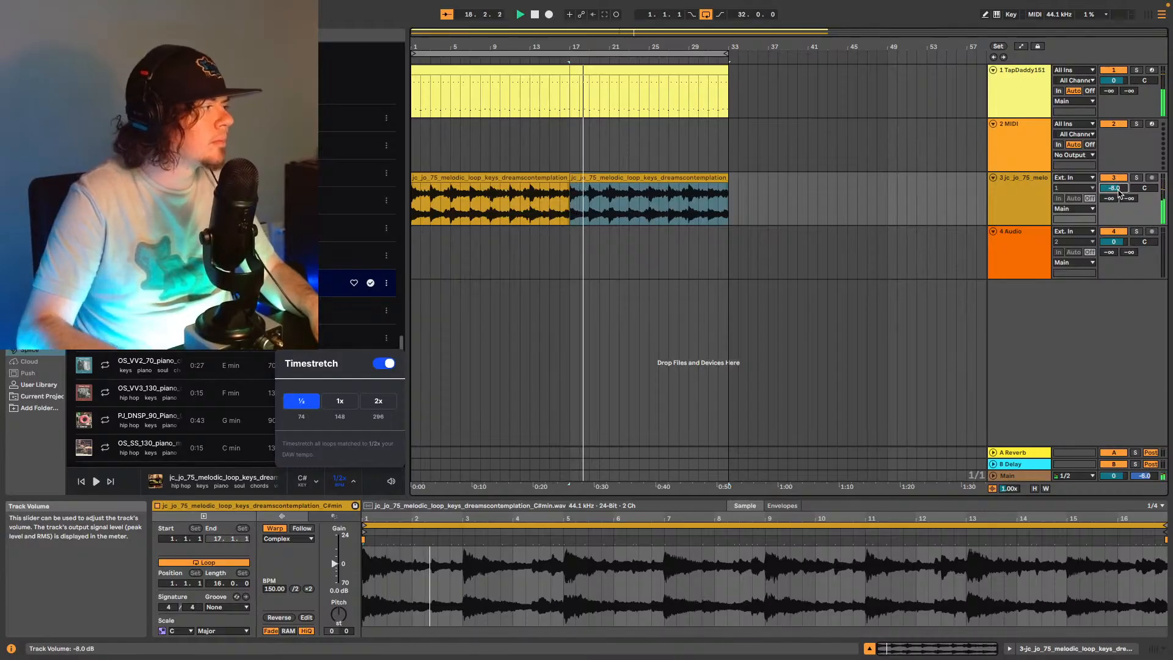
left_click(346, 613)
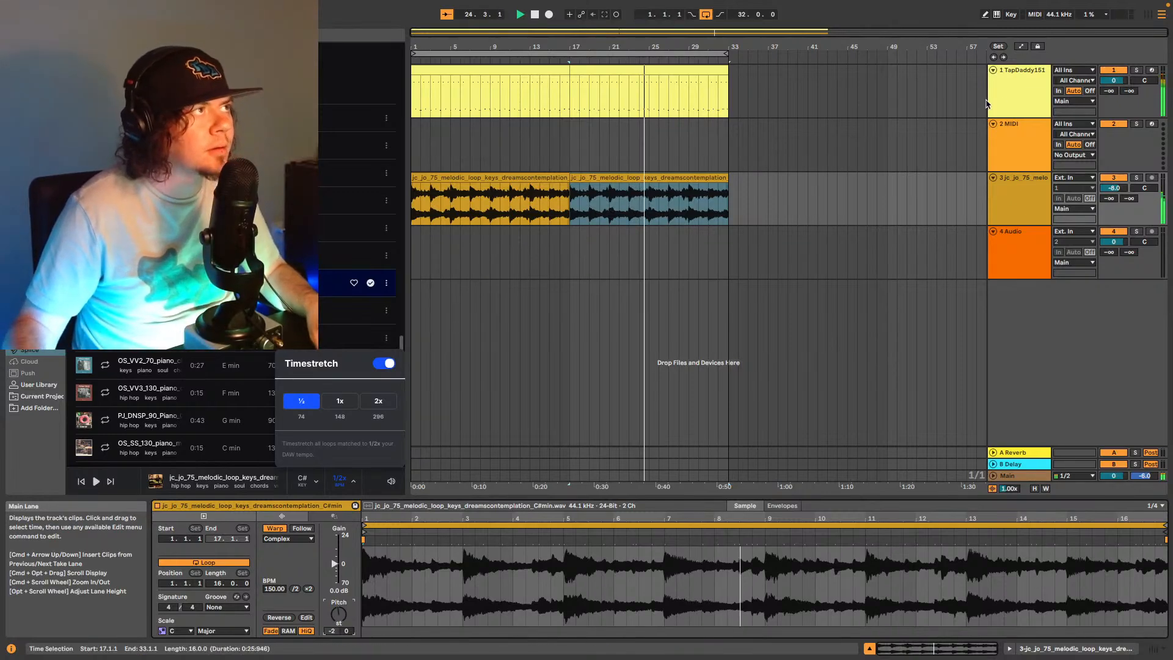
Duplicate the TapDaddy151 drum track and deactivate the copy.
left_click(1019, 92)
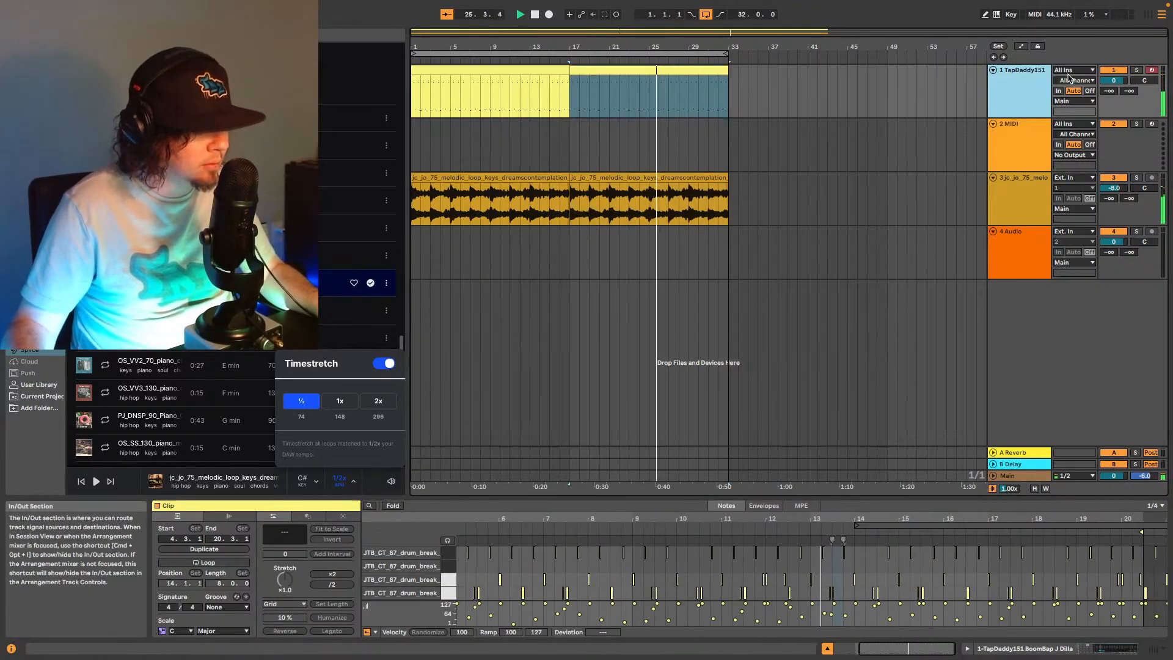
key("super+d")
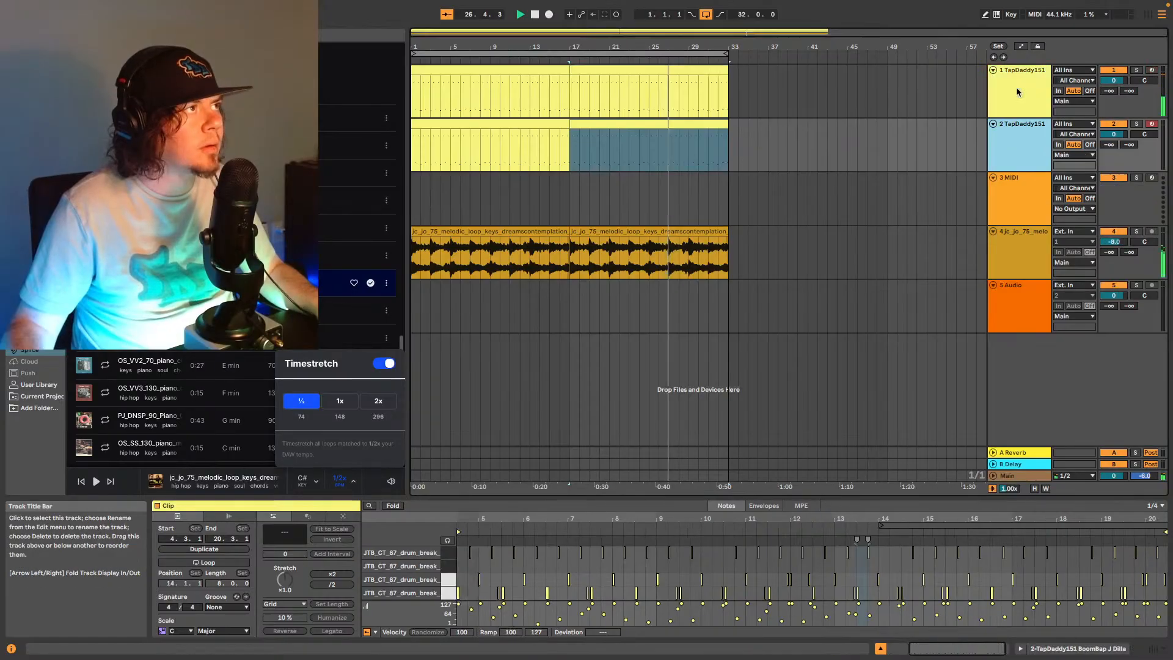
left_click(1113, 123)
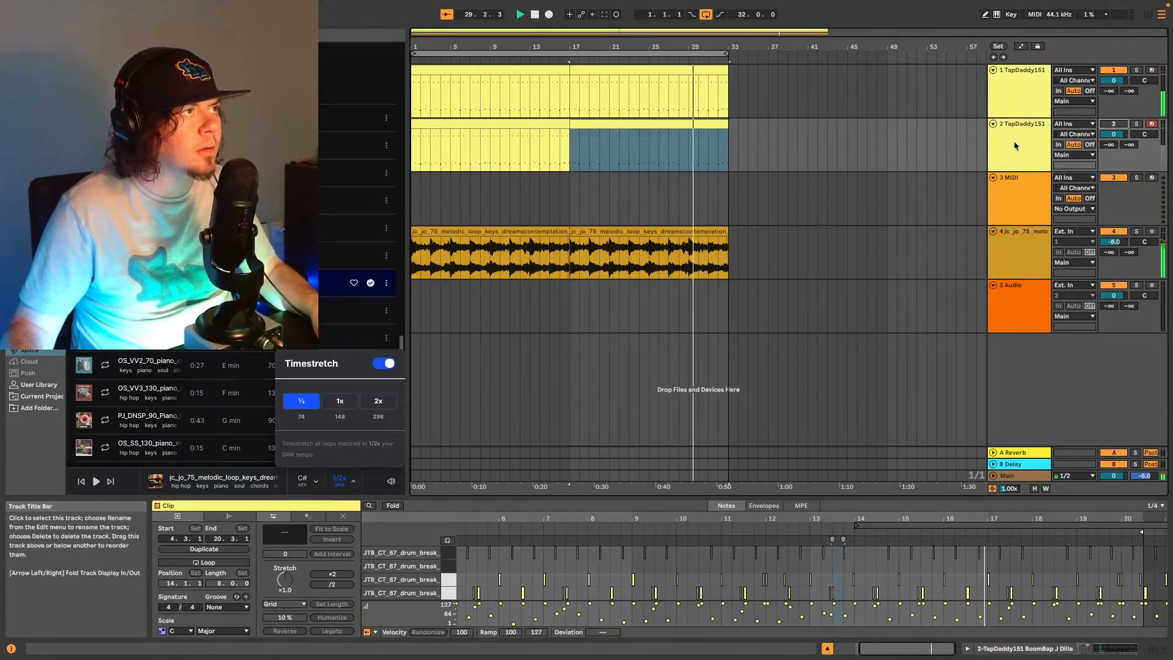
Mute the D1 and F#1 pads in the duplicated track's drum rack, leaving only the C1 pad active.
left_click(1029, 133)
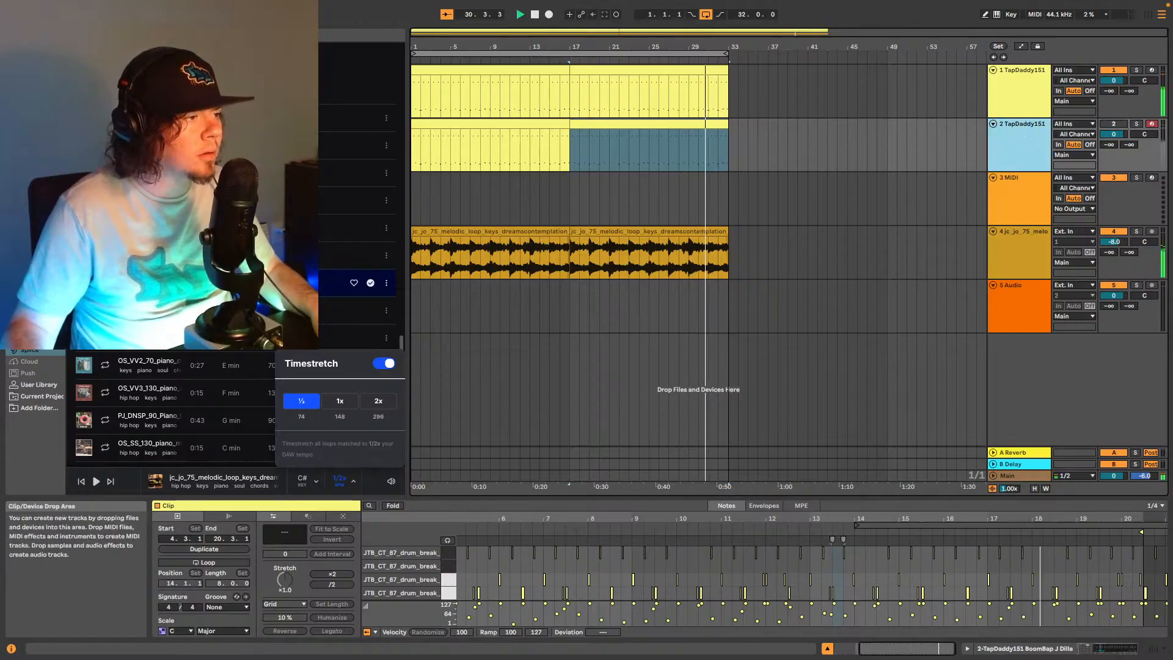
left_click(1111, 649)
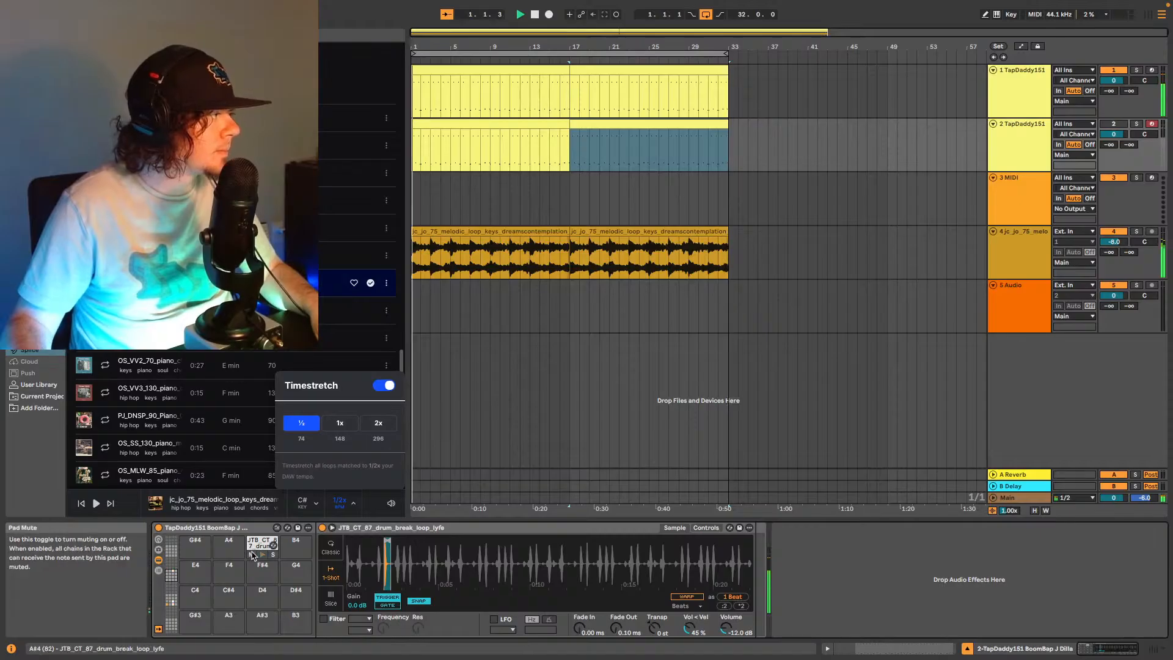
scroll(254, 580, "down", 5)
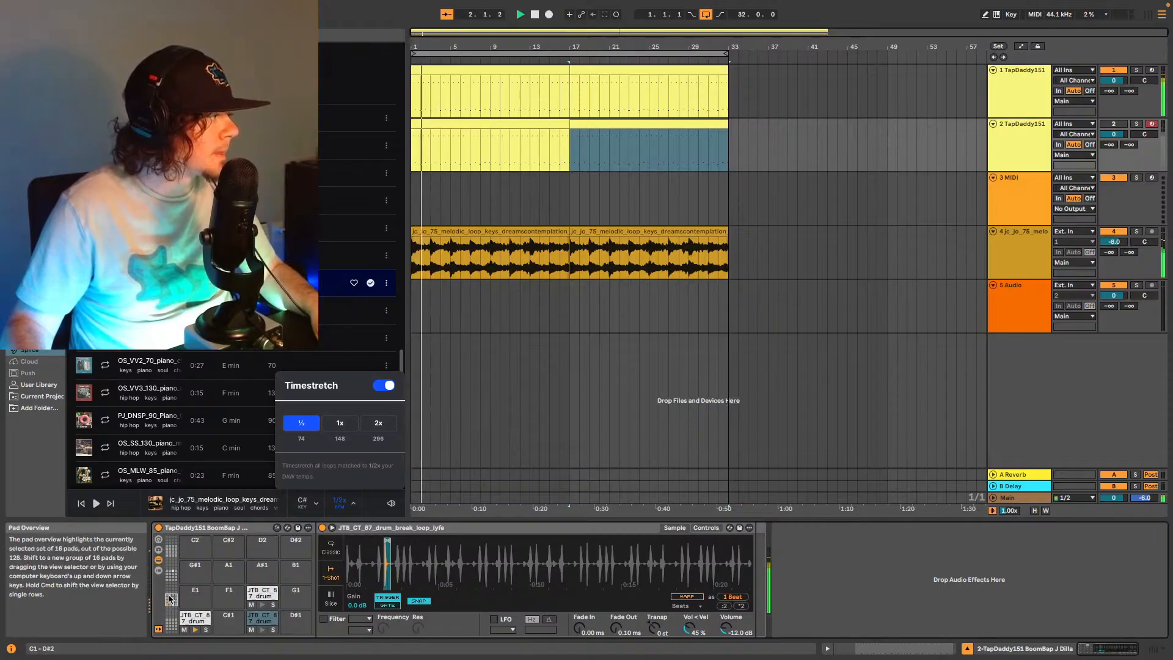
left_click(251, 629)
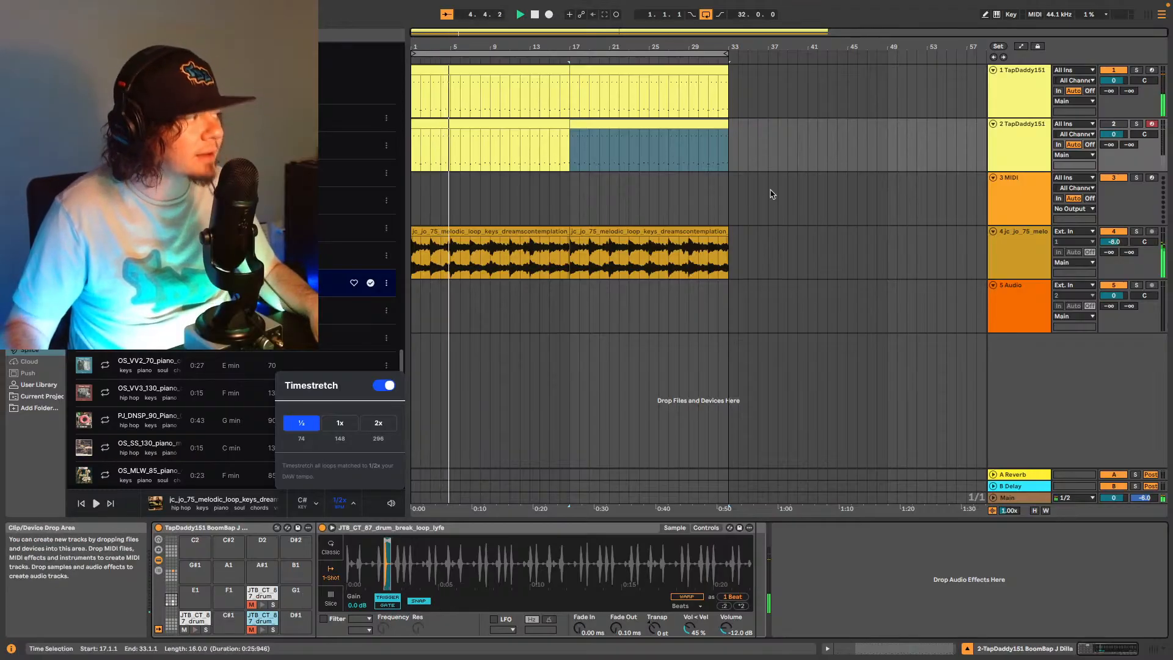
Add a Glue Compressor to the keys loop track.
left_click(1026, 265)
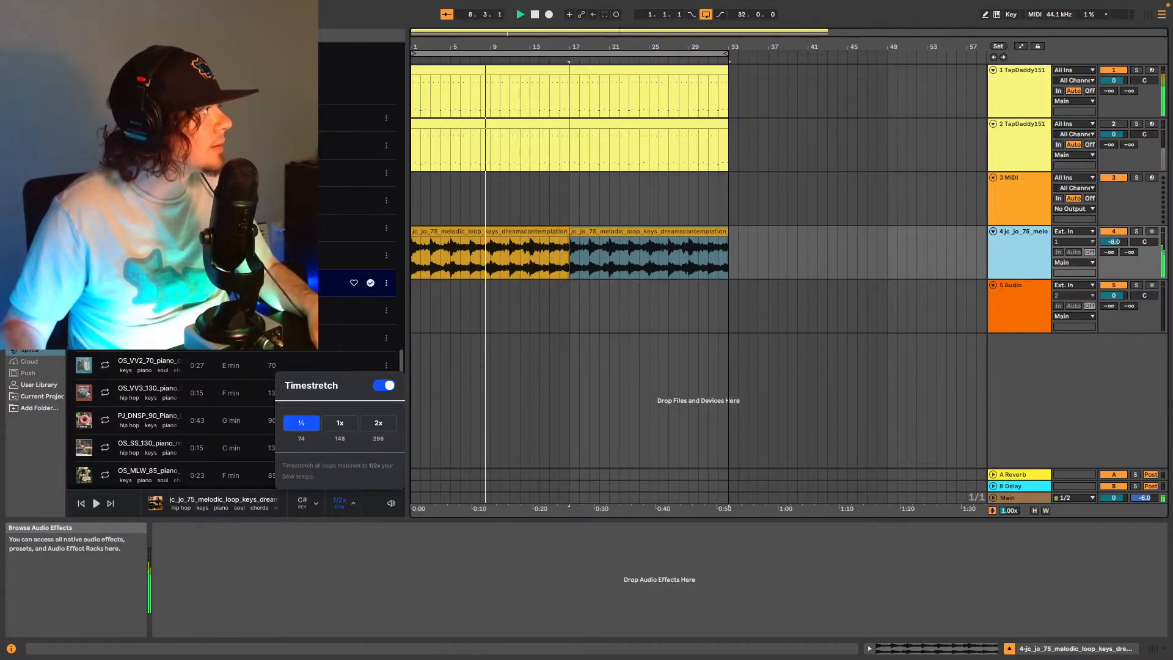
left_click(36, 208)
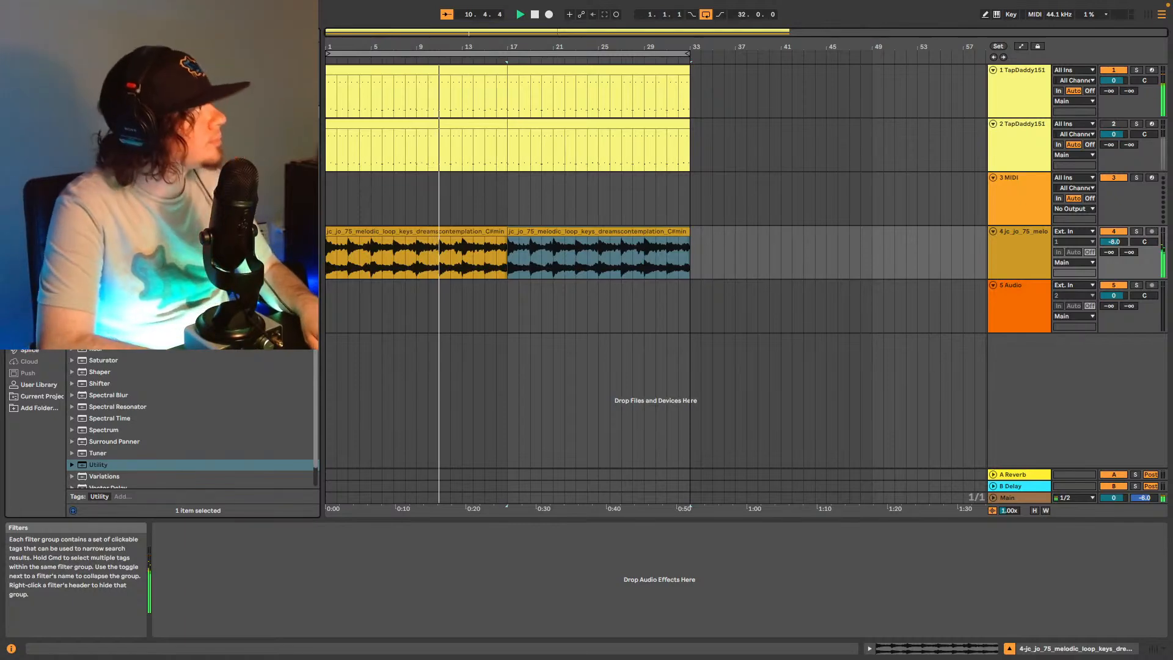
type("eq")
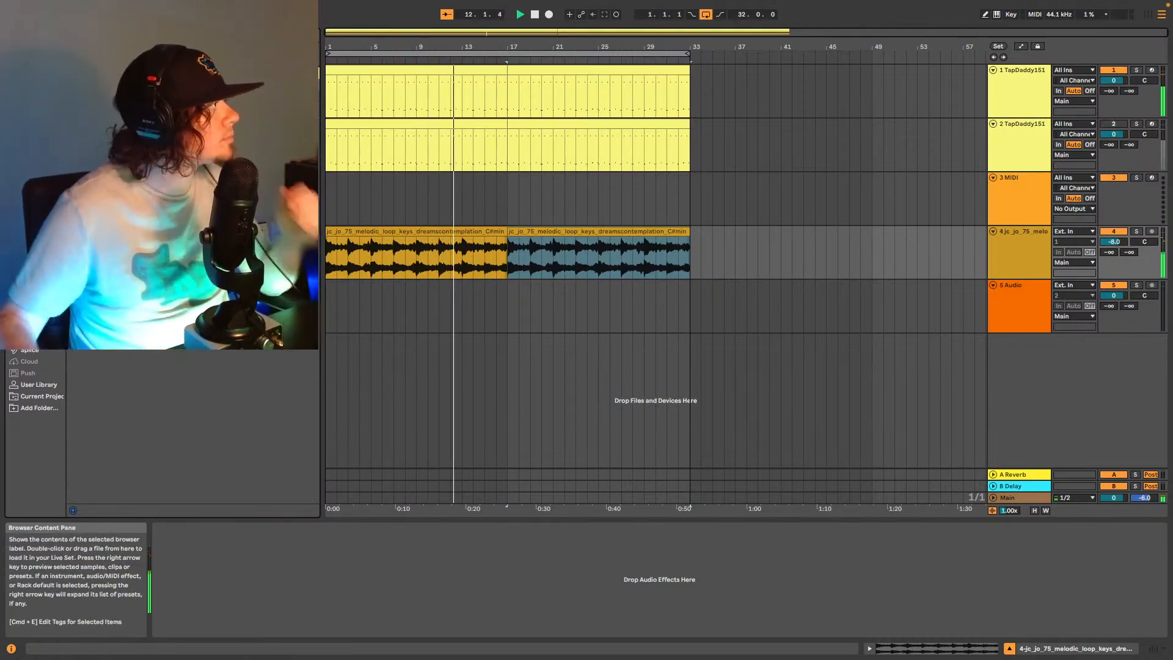
left_click_drag(419, 232, 464, 259)
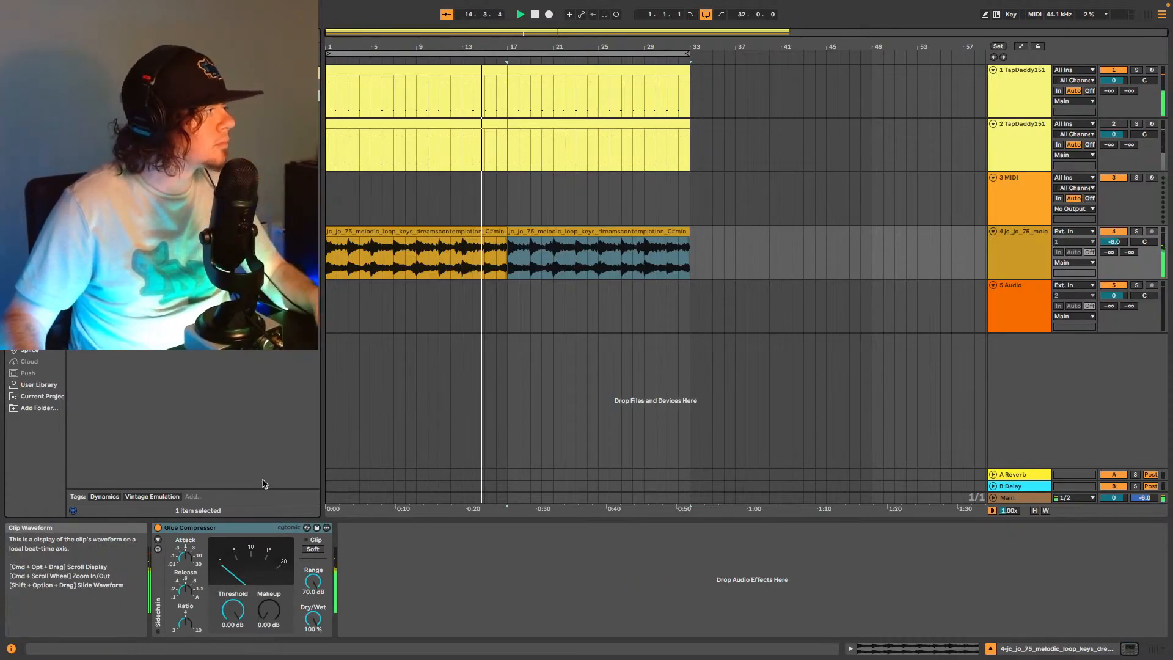
Enable the Glue Compressor's external sidechain with 2-TapDaddy151 BoomBap J Dilla as its source.
left_click(158, 540)
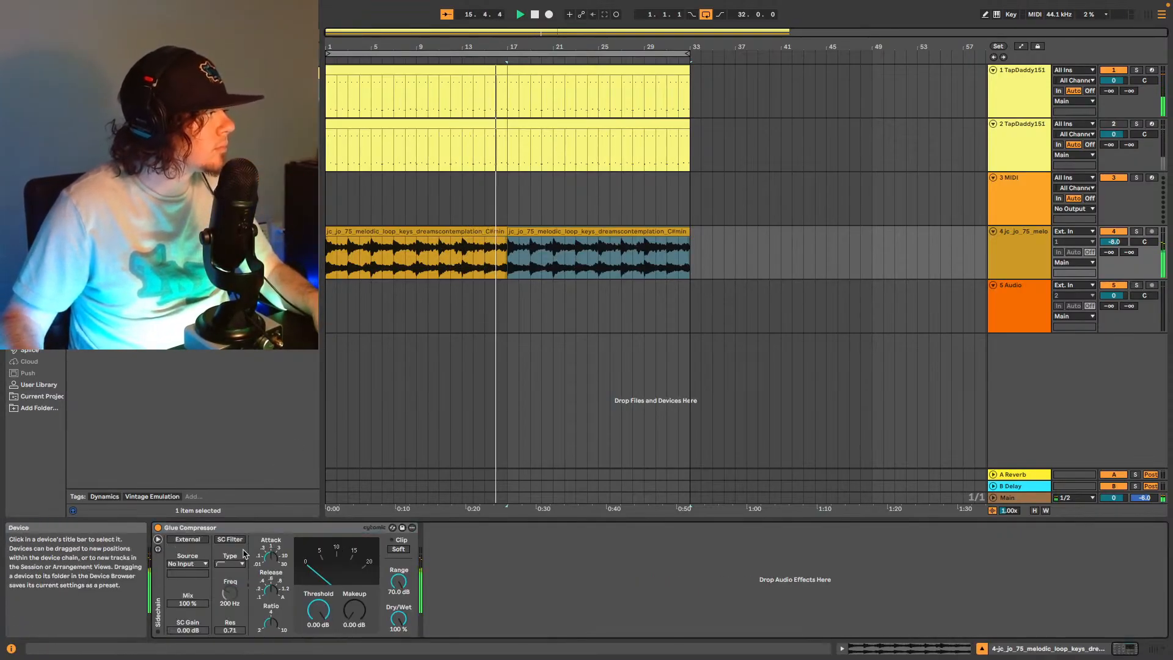
left_click(188, 538)
left_click(201, 564)
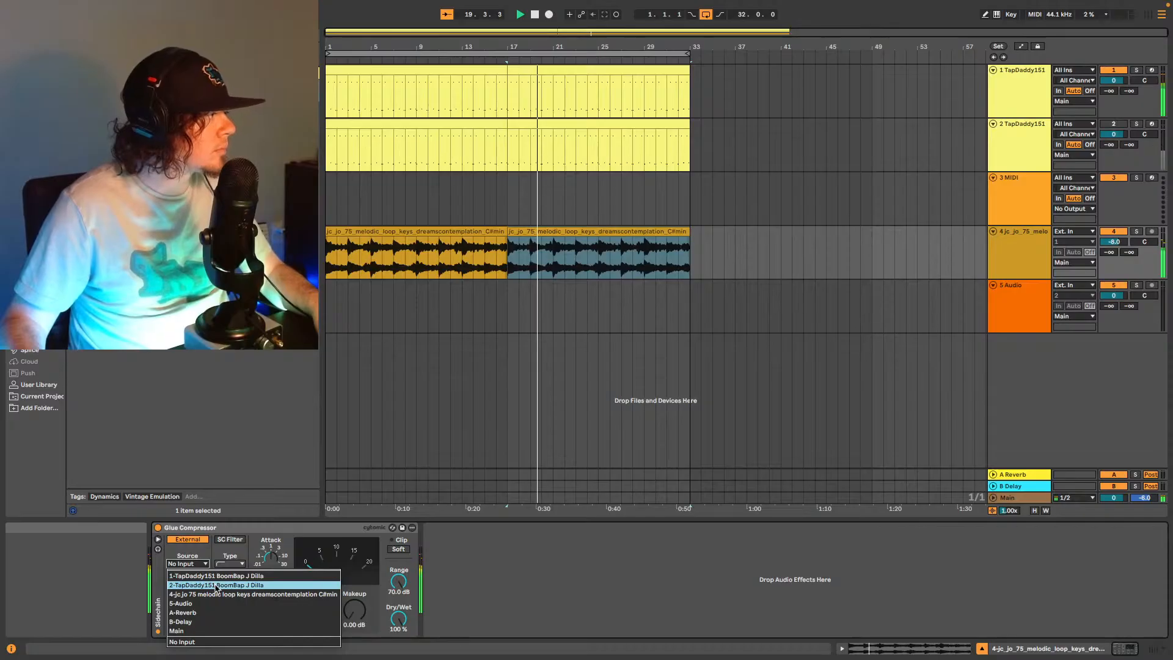
left_click(216, 586)
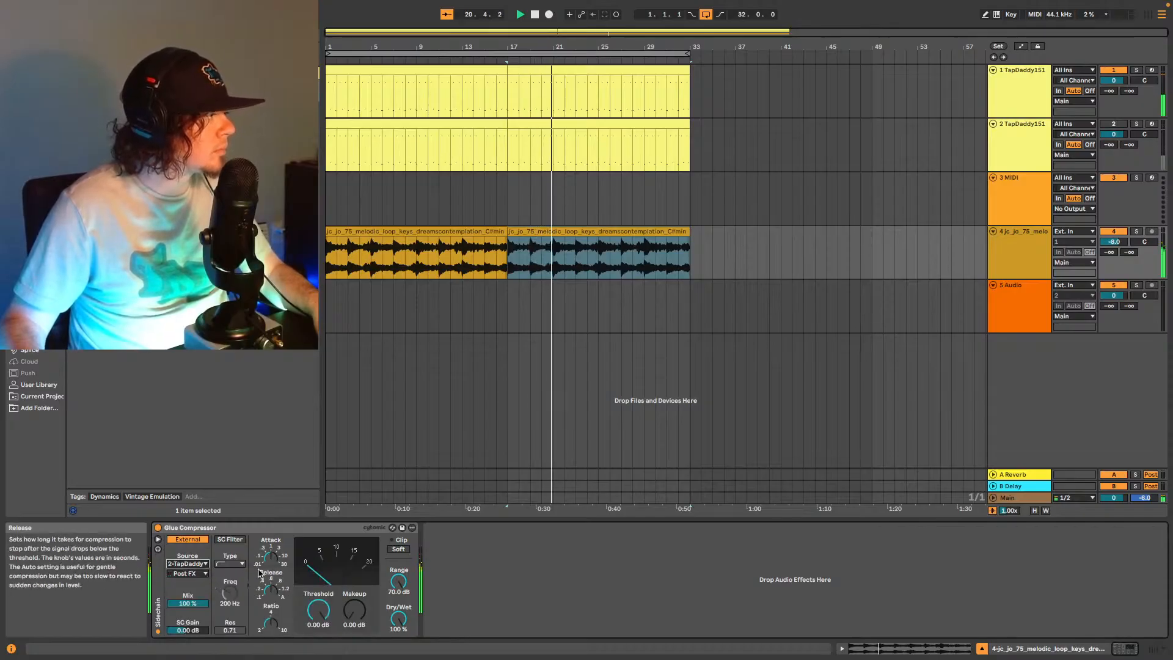
Lower the Glue Compressor's threshold to about -25.4 dB.
left_click_drag(318, 610, 317, 635)
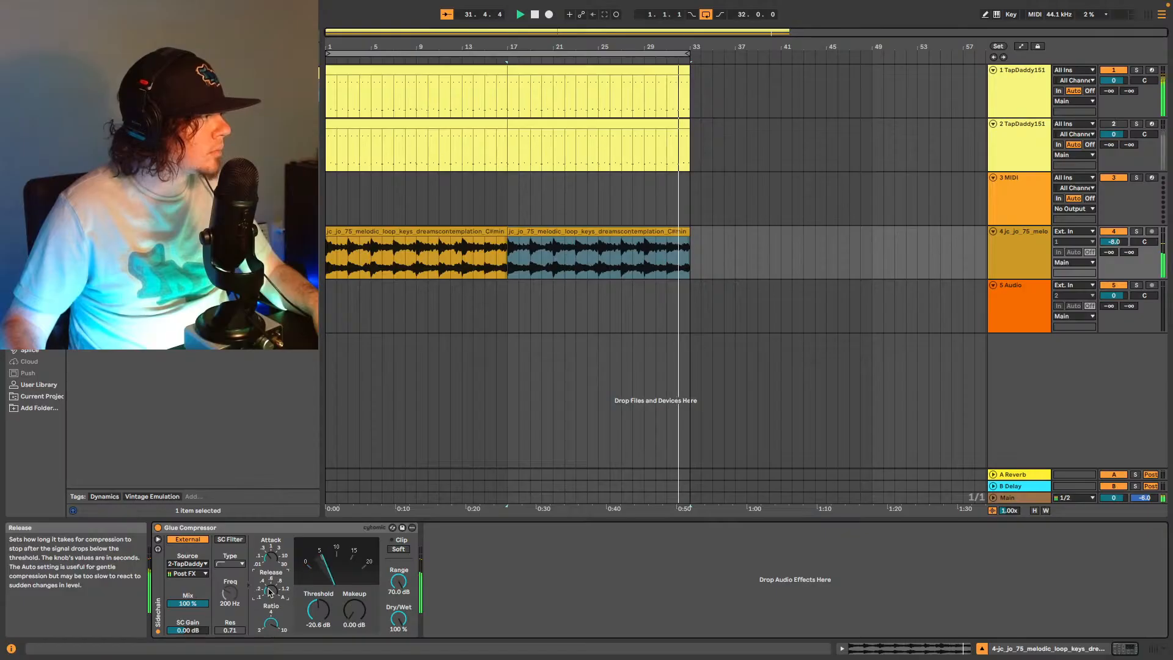
left_click_drag(318, 609, 318, 599)
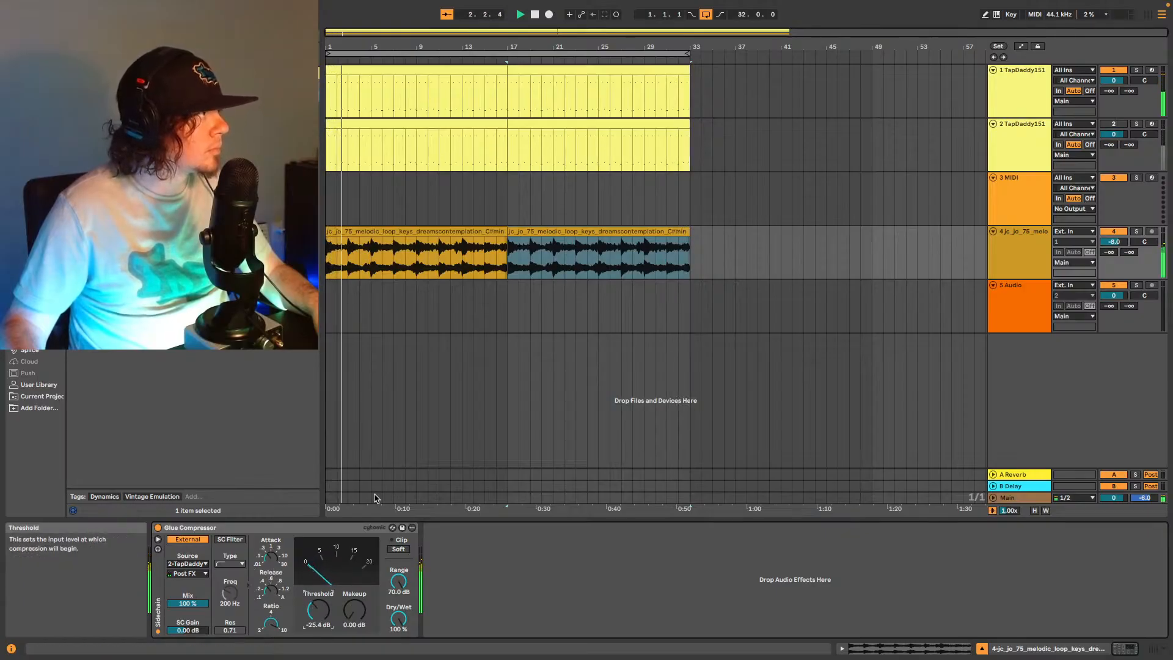
Play the second keys clip from bar 17 with the drums and compare it with the first keys clip.
left_click(573, 227)
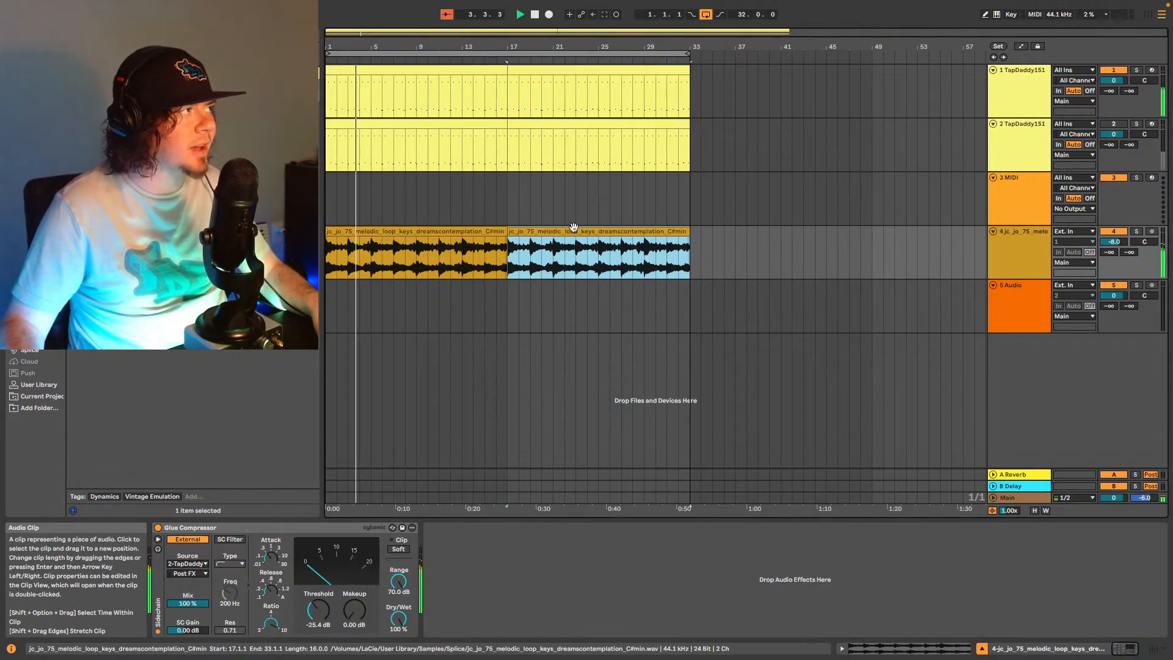
left_click(476, 232)
left_click(571, 232)
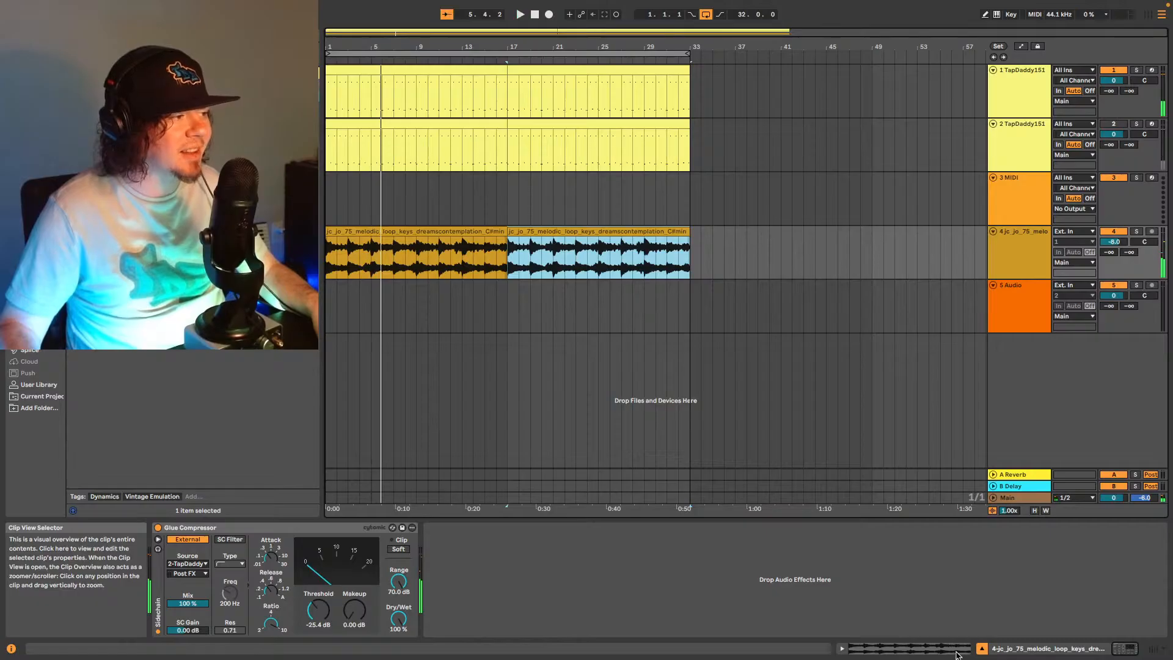
left_click(519, 257)
key("space")
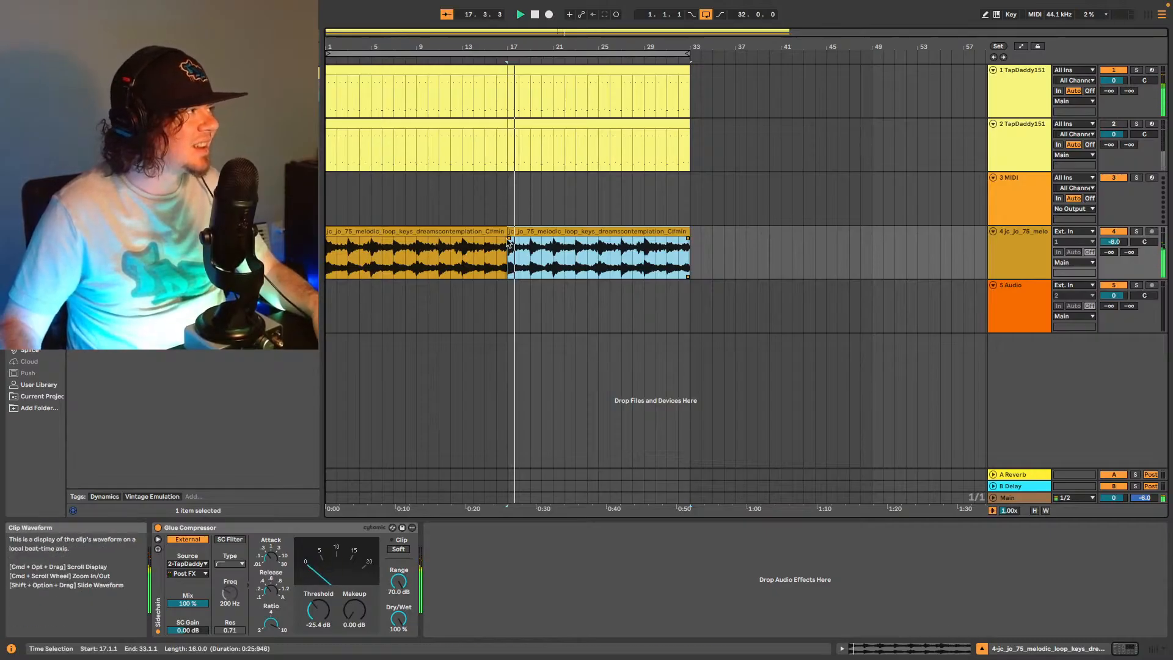
left_click(480, 235)
key("space")
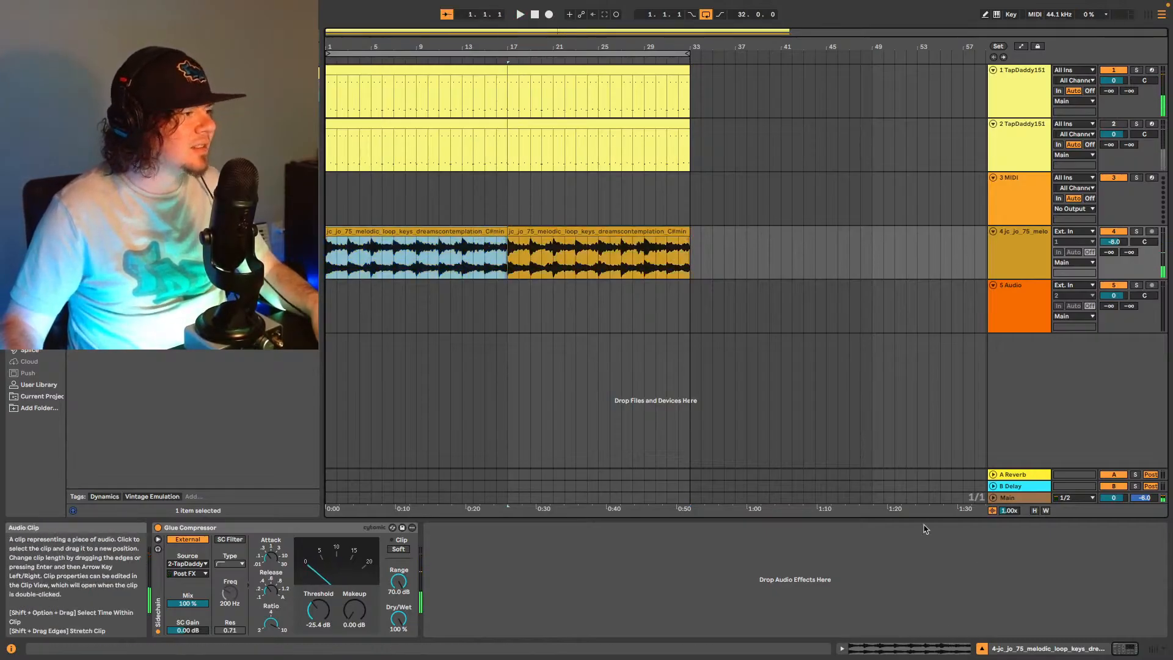
Set the second keys clip's pitch to -1 semitone and play the arrangement from bar 1.
left_click(944, 647)
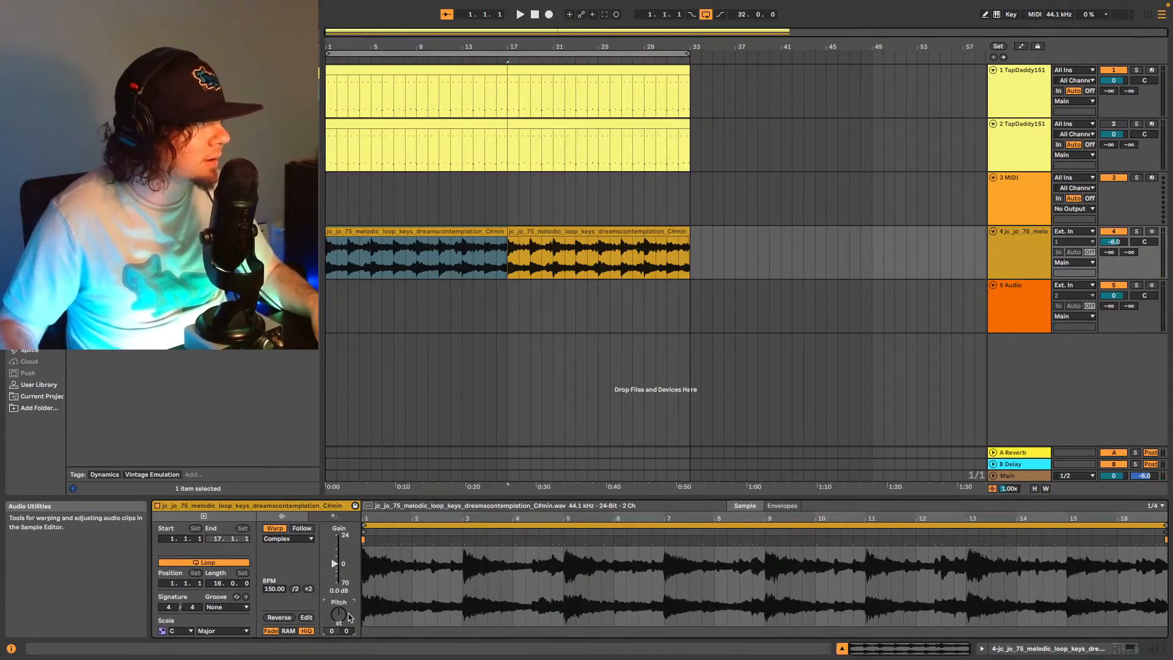
left_click(625, 232)
left_click(334, 615)
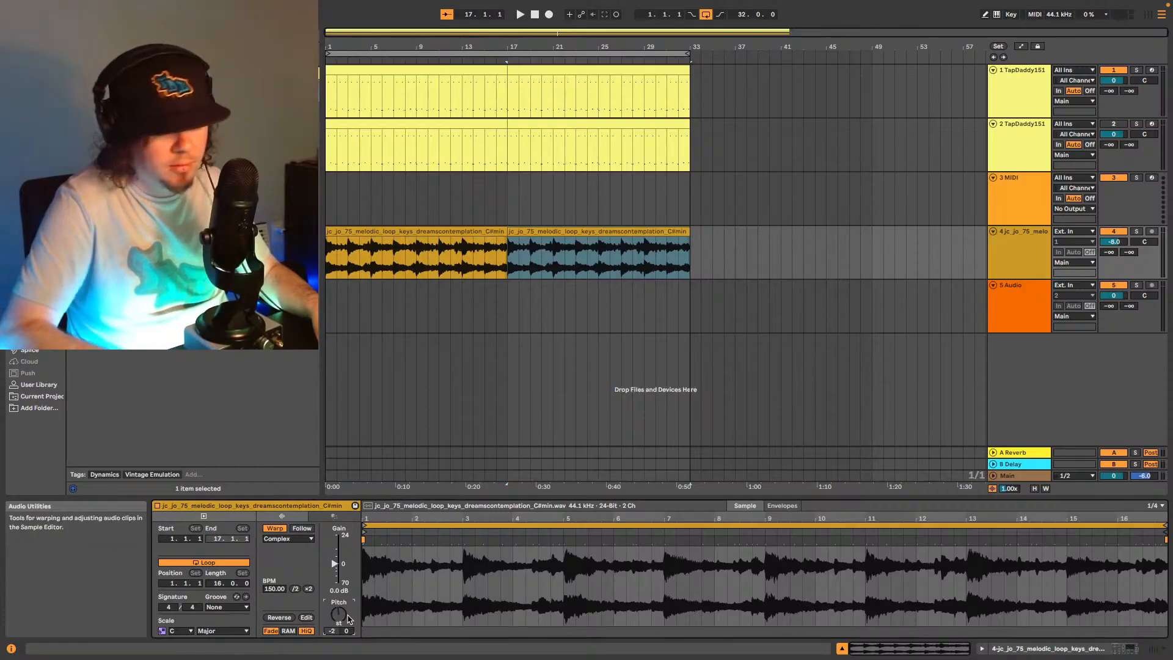
left_click(330, 259)
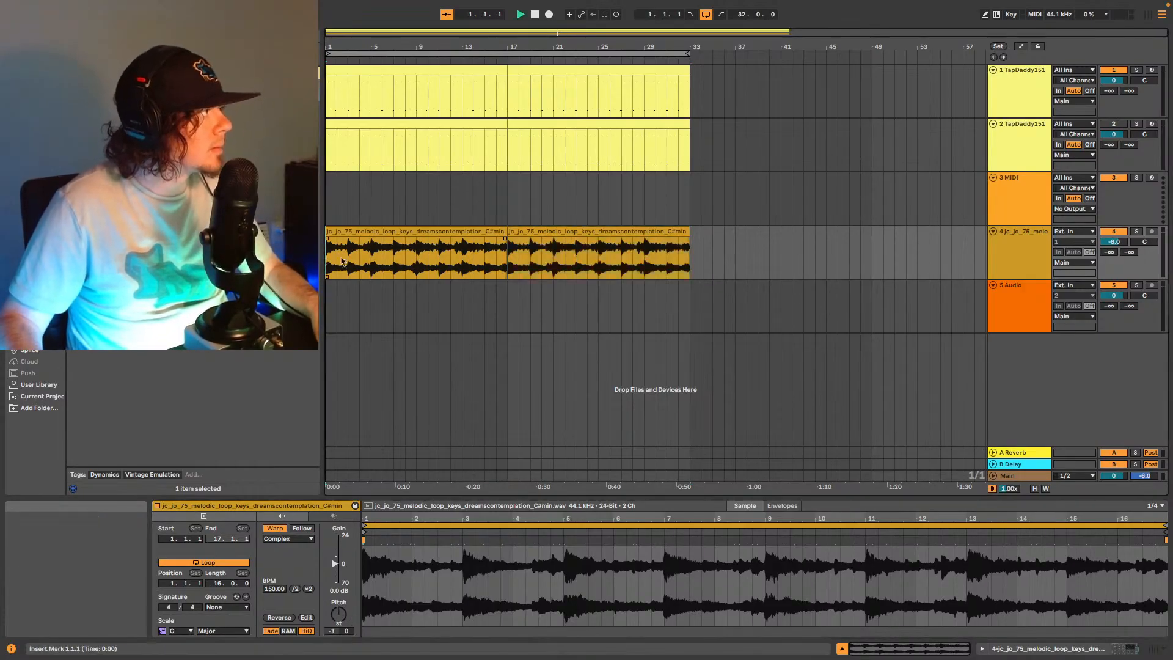
key("space")
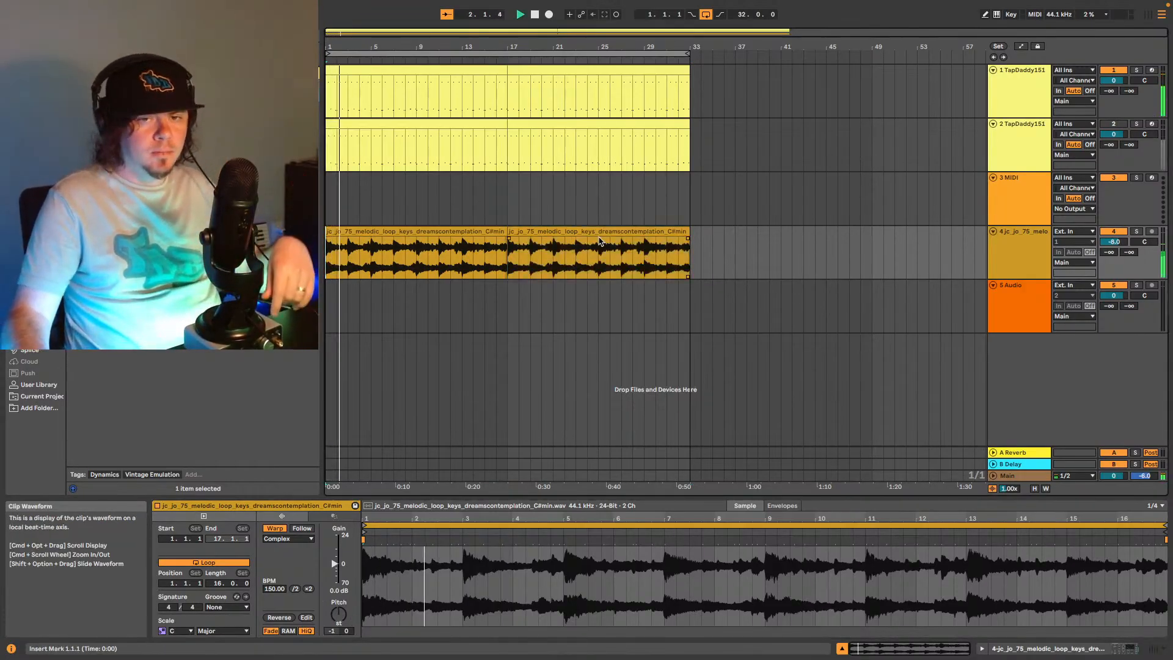
Paste a copy of the Glue Compressor after the original one on the keys track.
left_click(1024, 251)
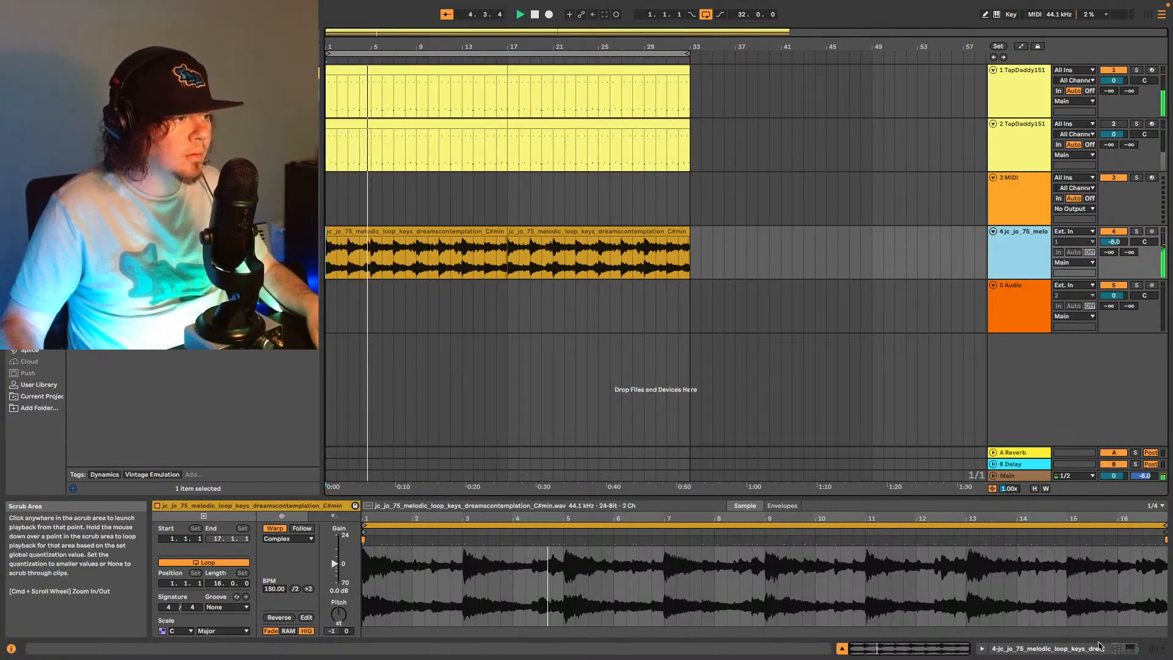
key("shift+Tab")
left_click(286, 529)
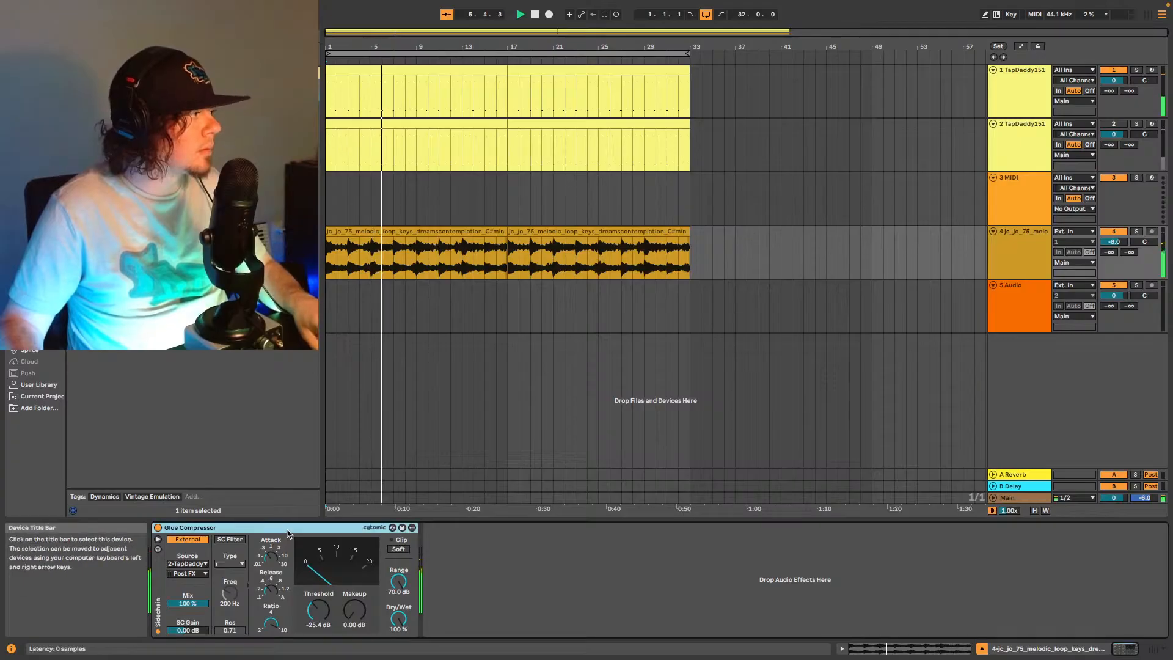
key("super+c")
left_click(468, 579)
key("super+v")
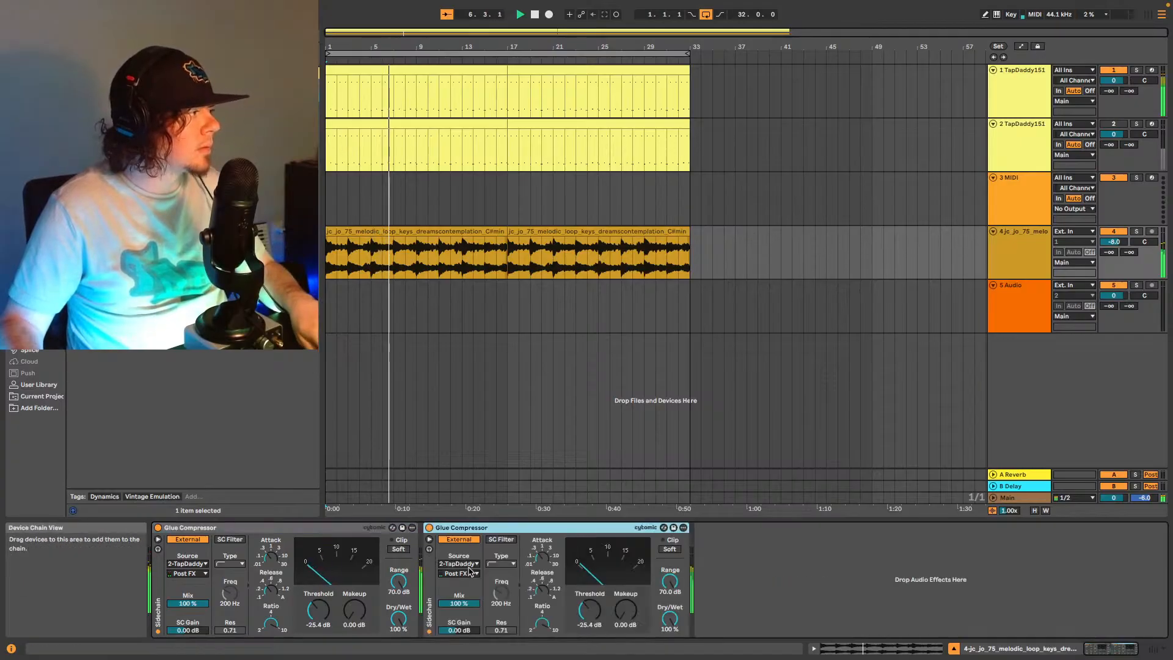
Adjust the second Glue Compressor's attack and release, and duplicate the device to add a third Glue Compressor.
left_click(541, 557)
left_click_drag(541, 557, 542, 597)
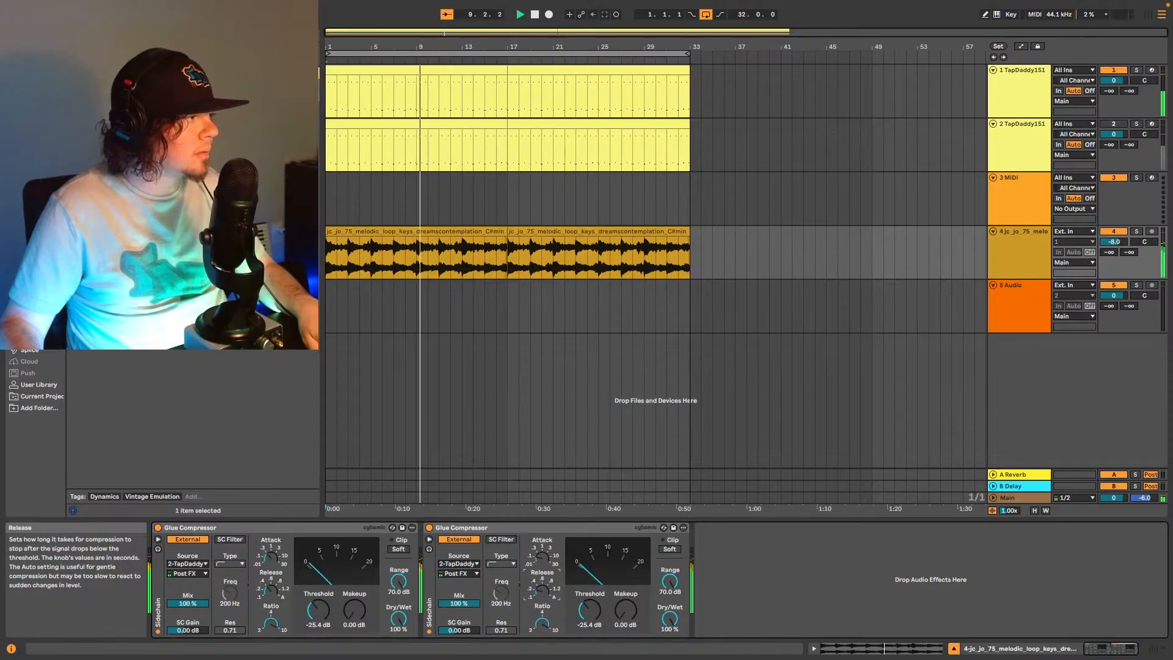
left_click(576, 531)
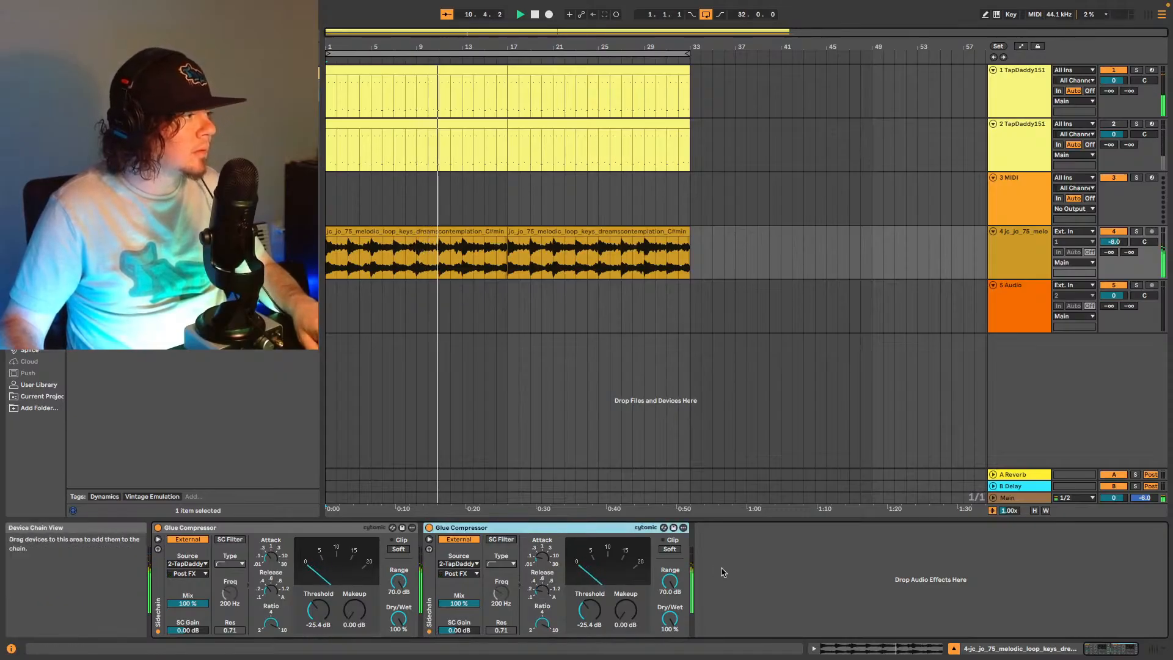
key("ctrl+d")
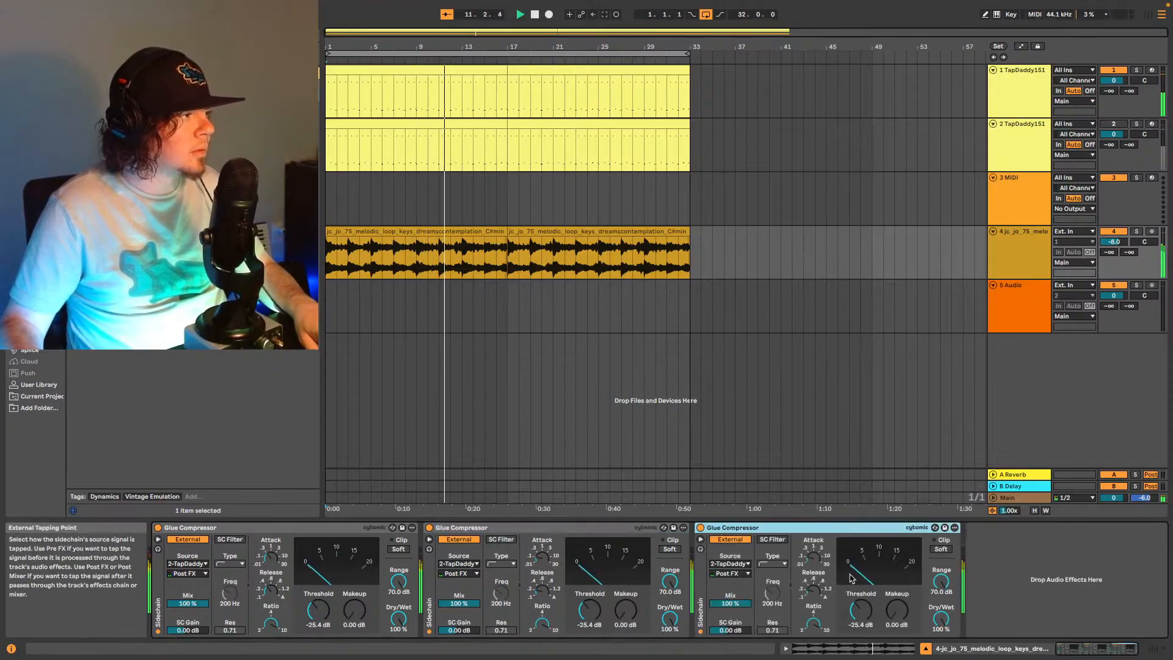
left_click(816, 562)
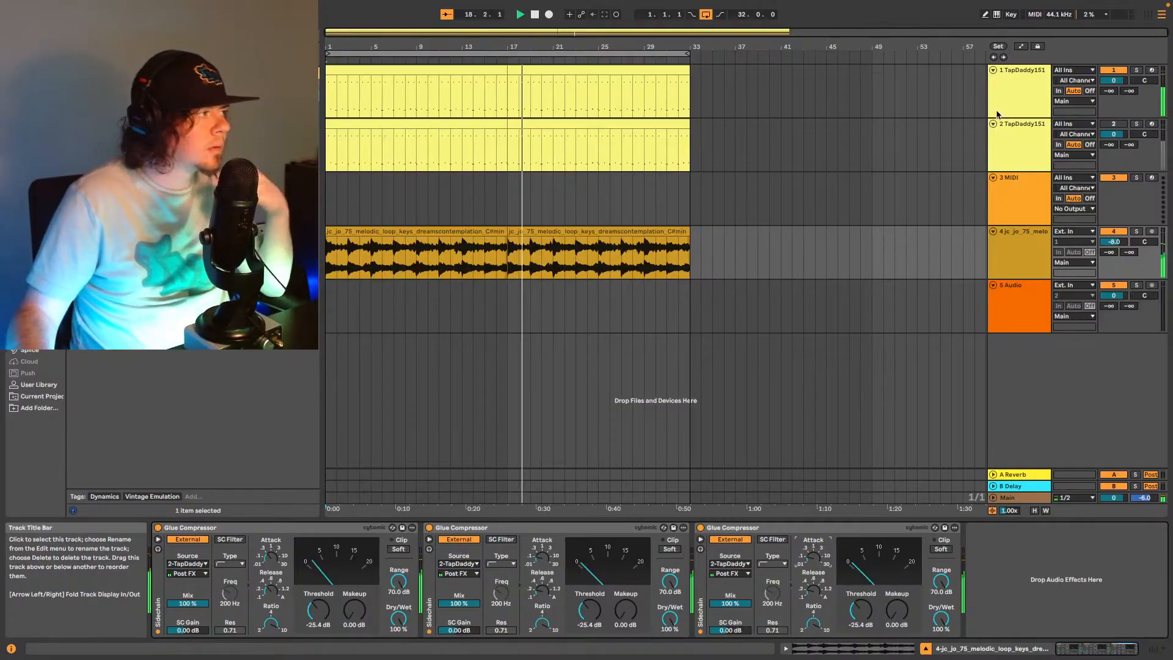
Raise the keys track's volume to -5.0 dB.
left_click(1020, 252)
left_click(1114, 241)
key("Up")
key("Up")
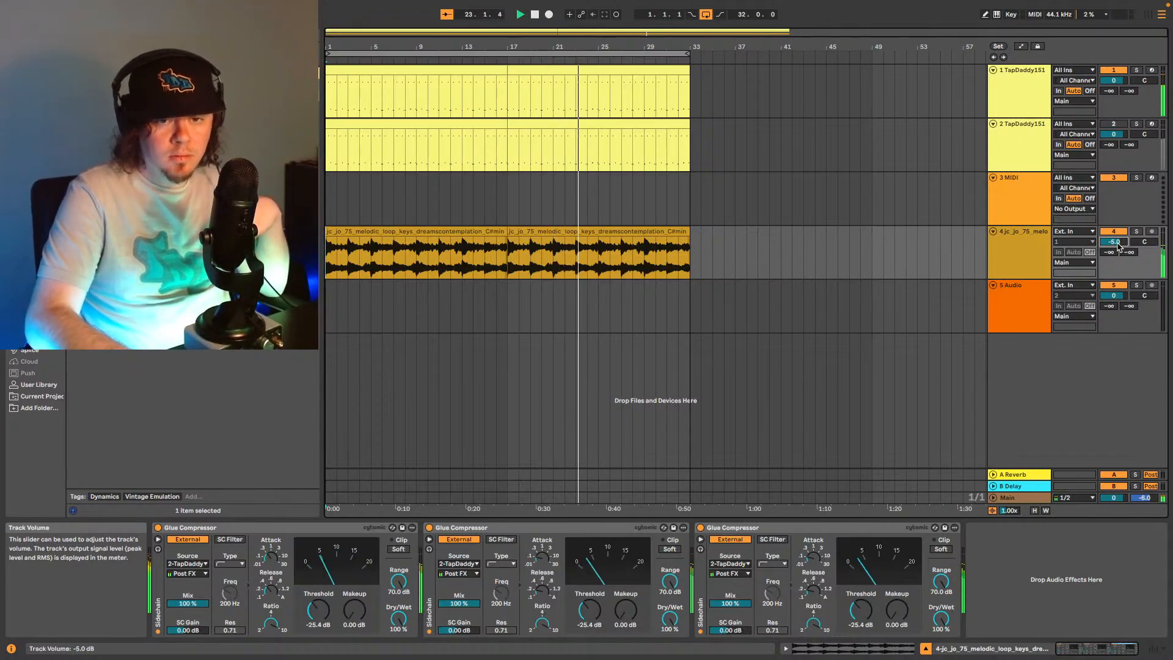
key("Up")
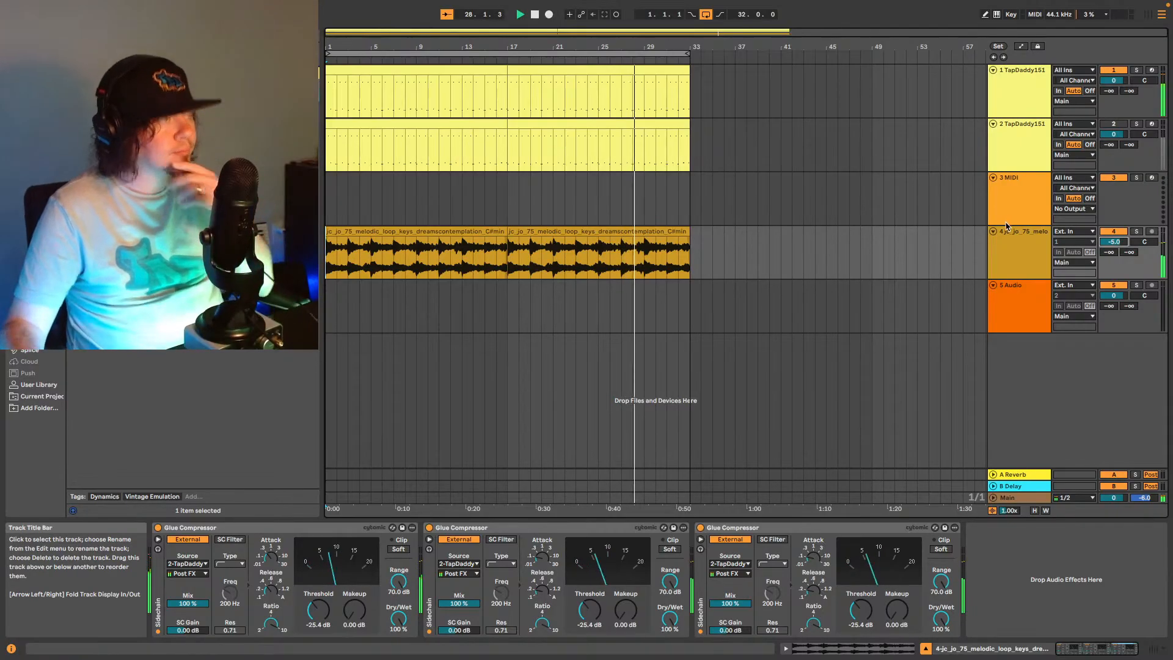
Insert a MIDI track below the keys track and load Arturia's Analog Lab V on it.
left_click(1013, 250)
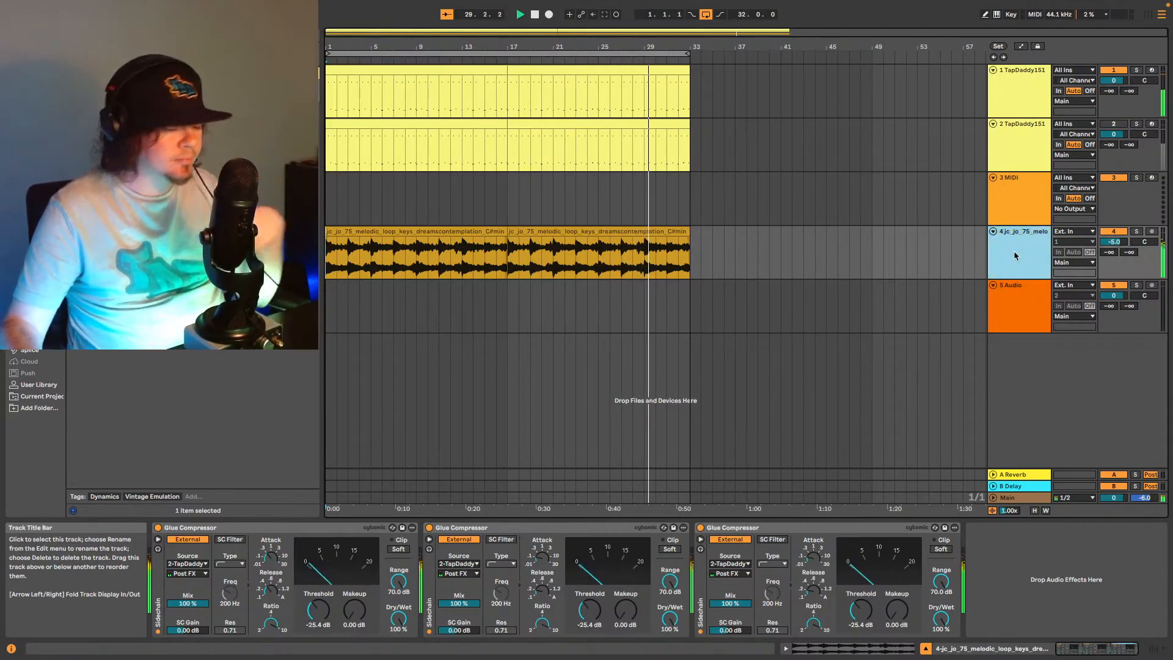
key("ctrl+shift+t")
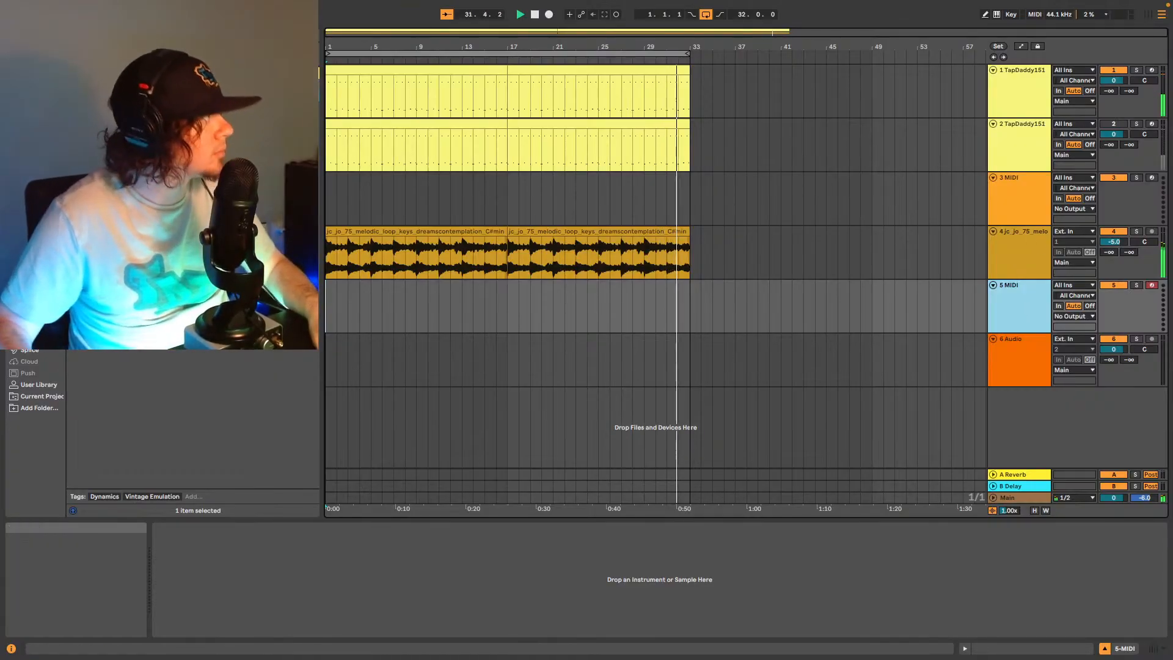
left_click(31, 252)
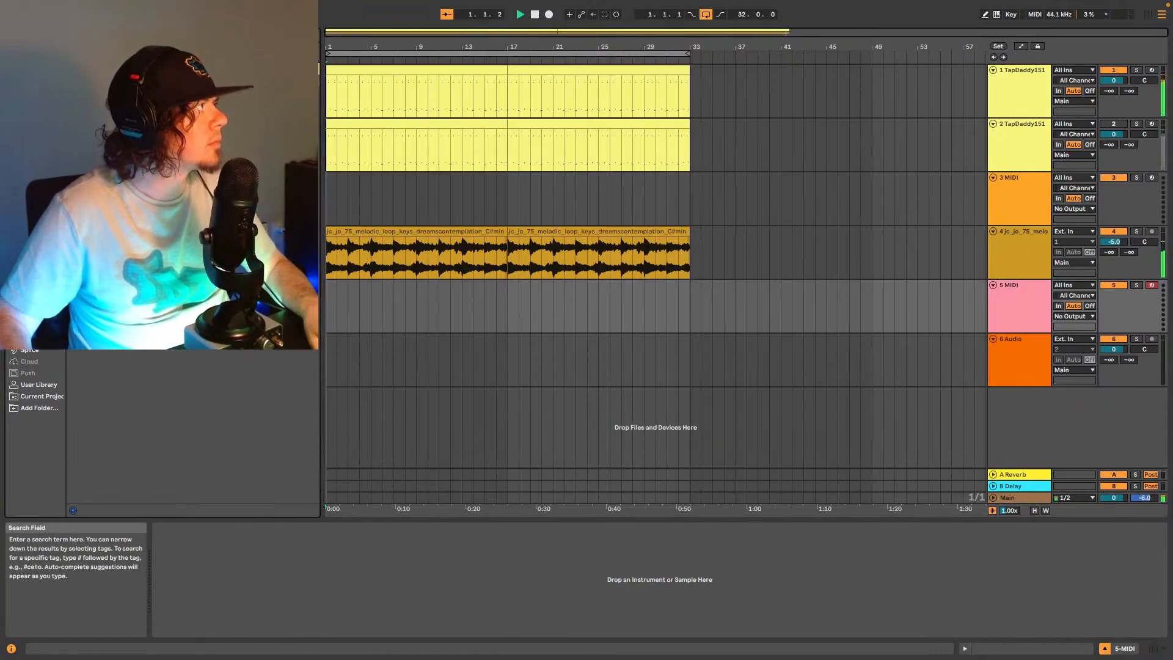
type("arturia")
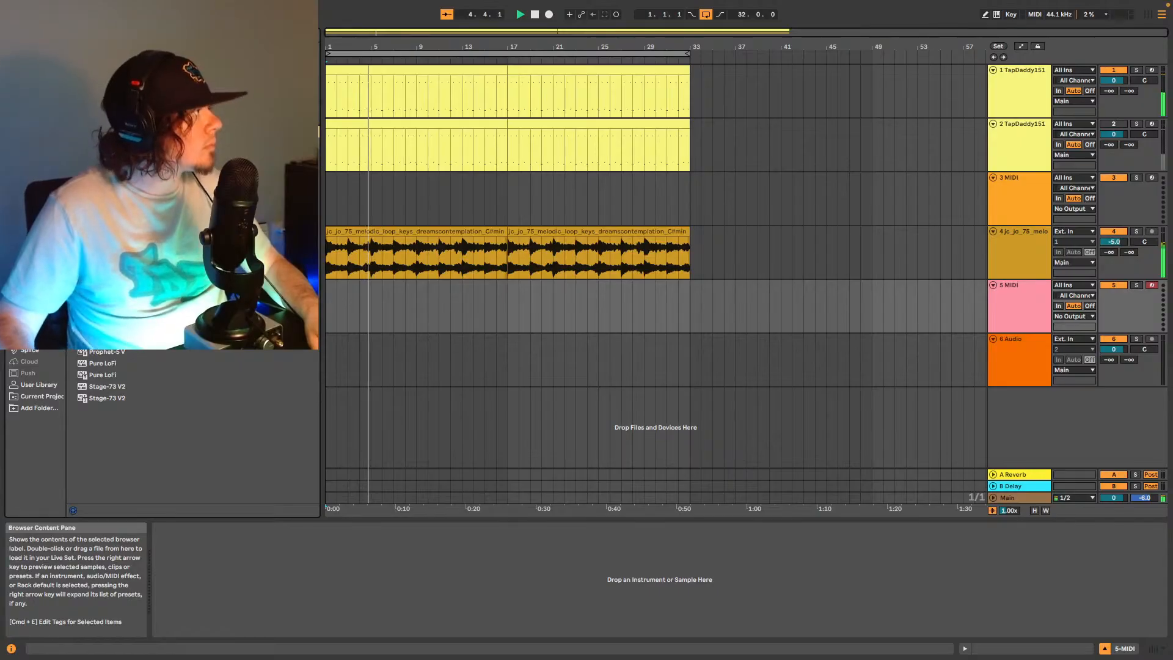
left_click(122, 165)
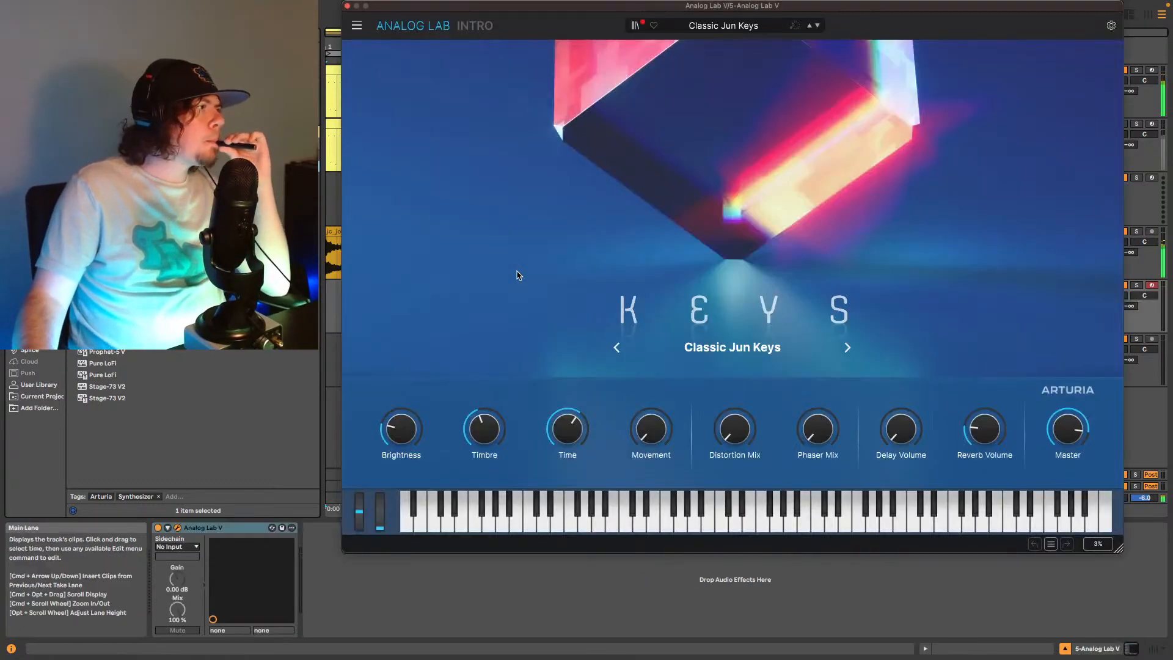
Audition Venus Rising from Analog Lab's liked presets, load the Venus soft lead instead and close the plug-in window.
left_click(733, 28)
left_click(635, 25)
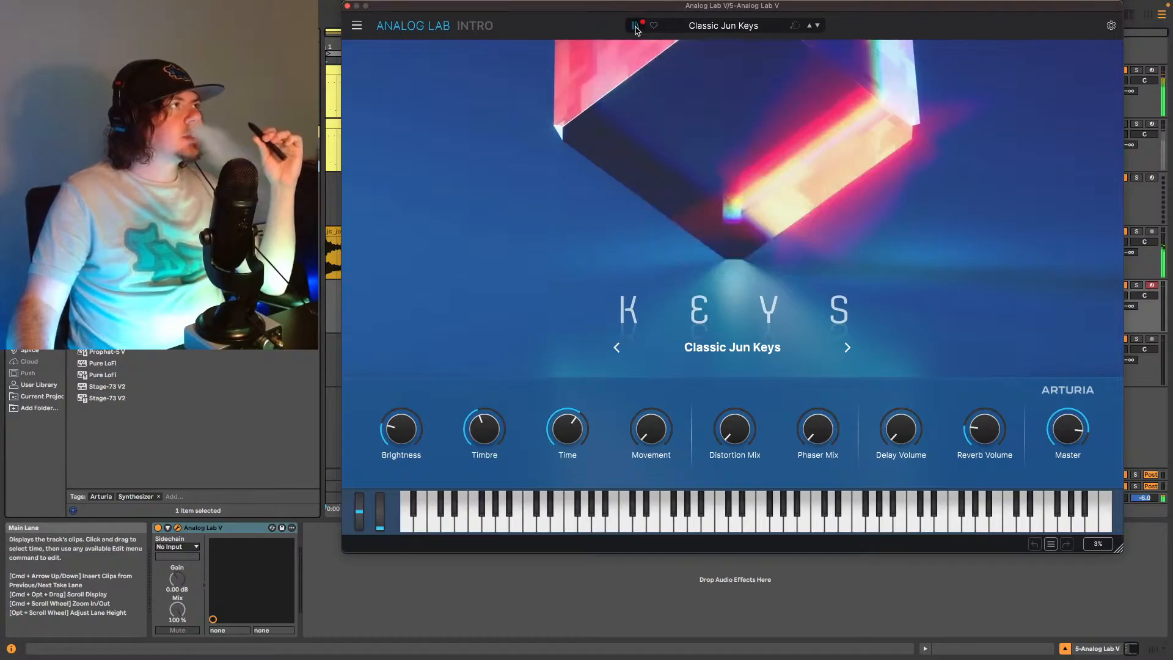
left_click(636, 25)
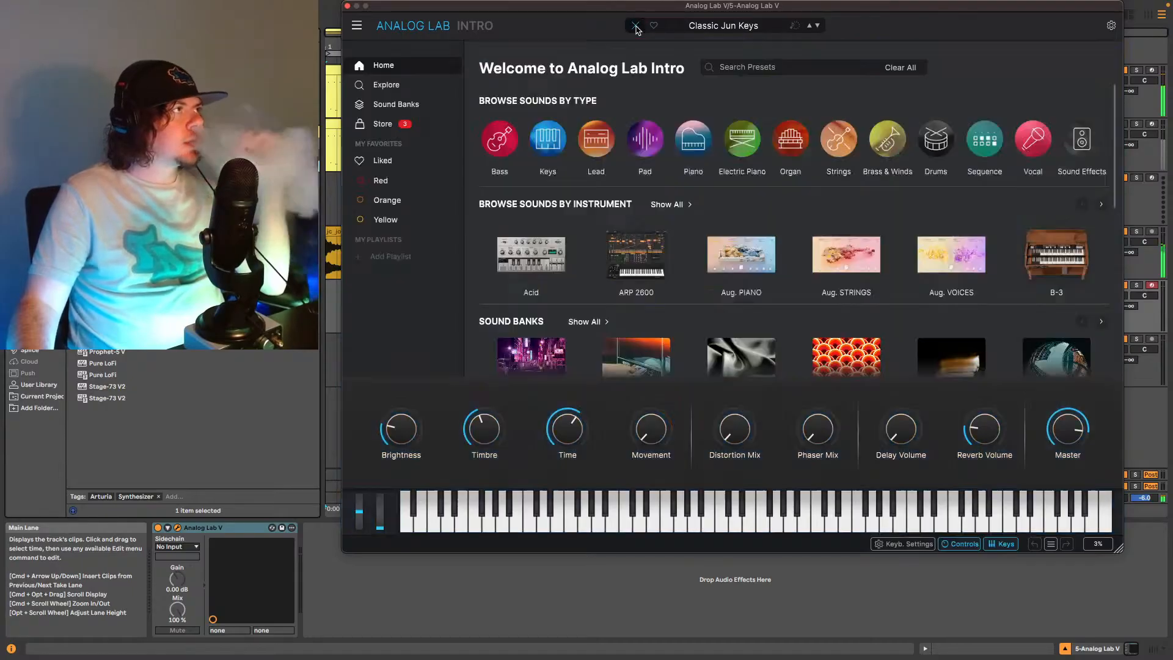
left_click(382, 160)
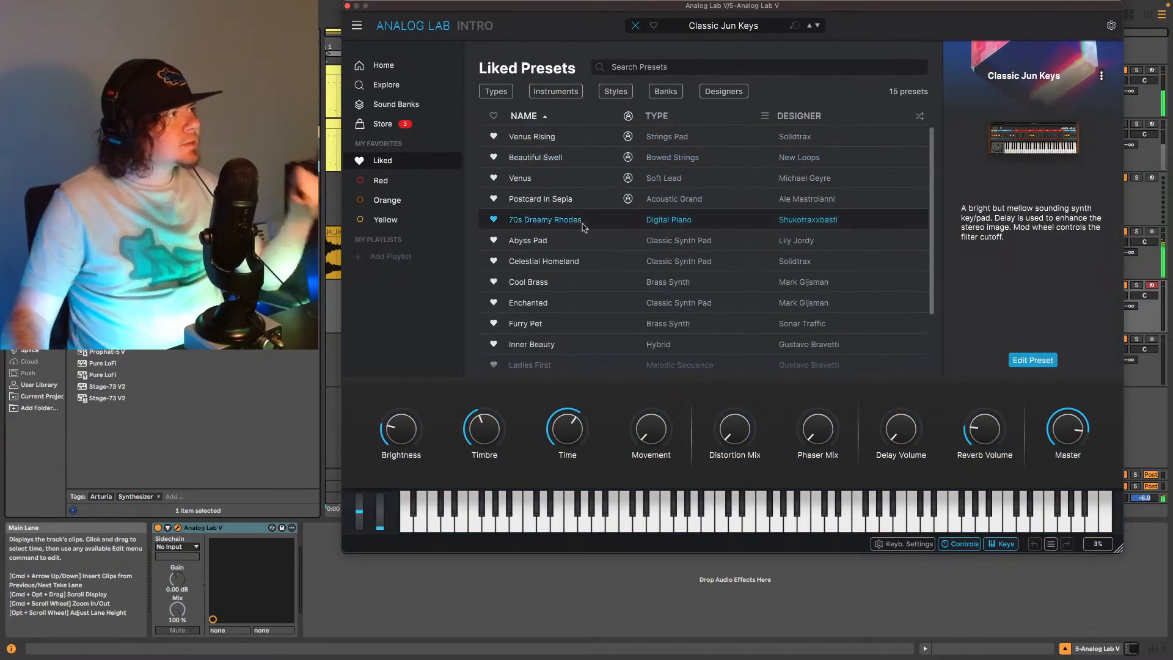
scroll(563, 212, "down", 3)
scroll(576, 202, "up", 3)
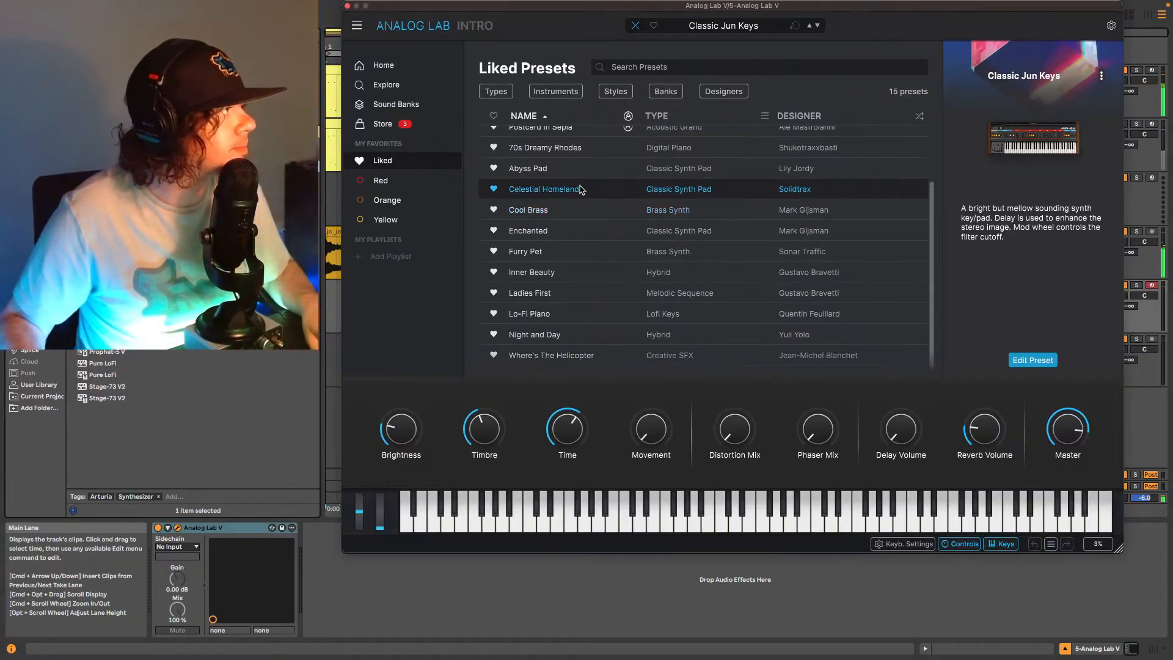
left_click(545, 140)
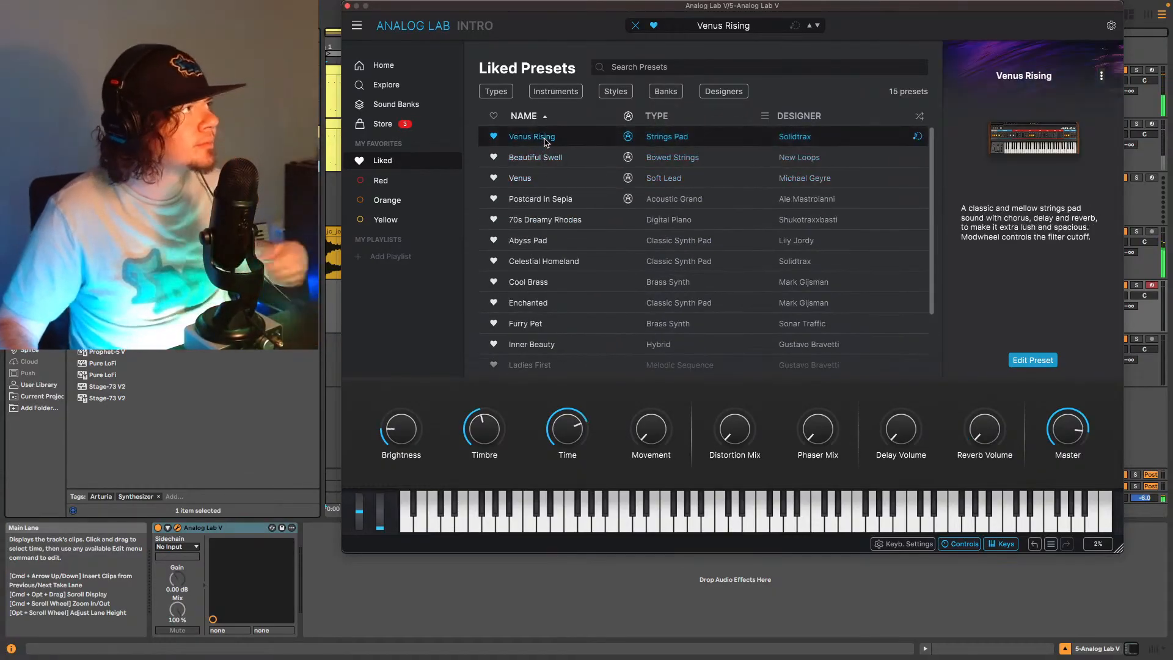
left_click(570, 183)
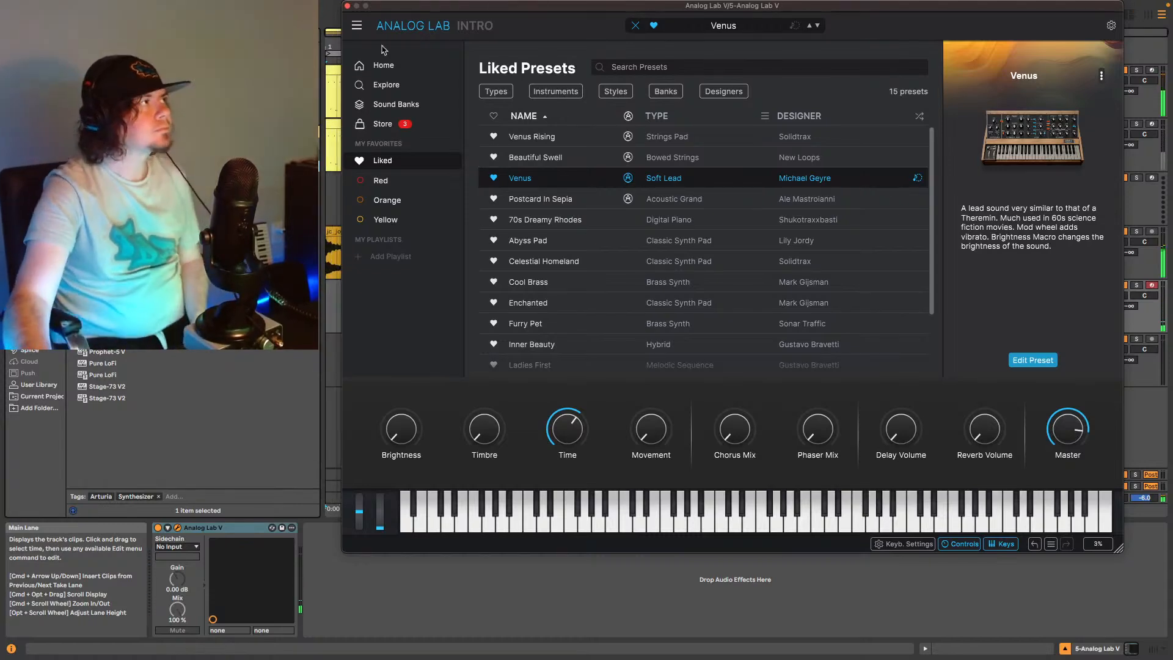
left_click(347, 6)
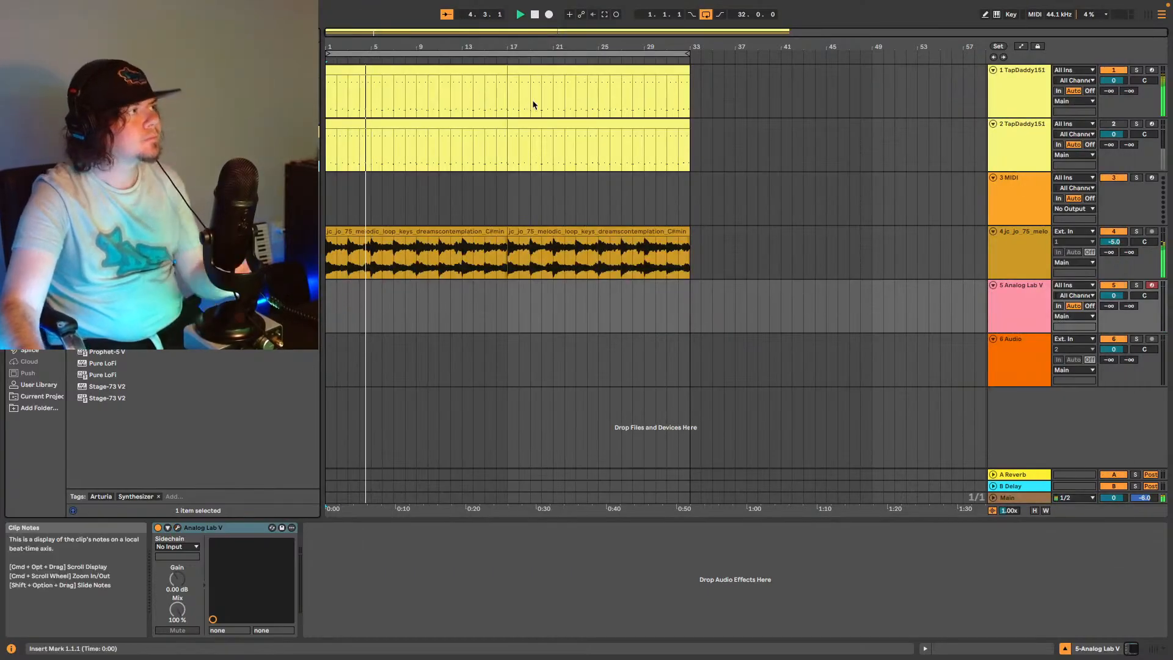
Capture the played melody as a MIDI clip on 5 Analog Lab V and lengthen it to span bars 1 to 34.
left_click(604, 14)
key("space")
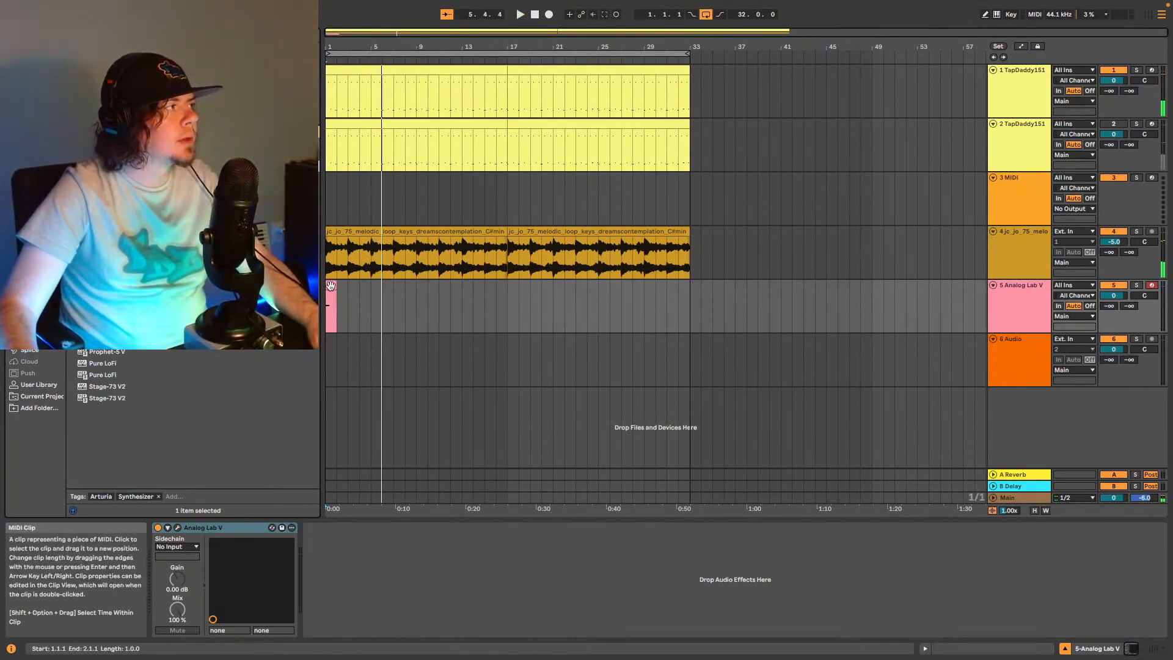
left_click_drag(331, 299, 707, 290)
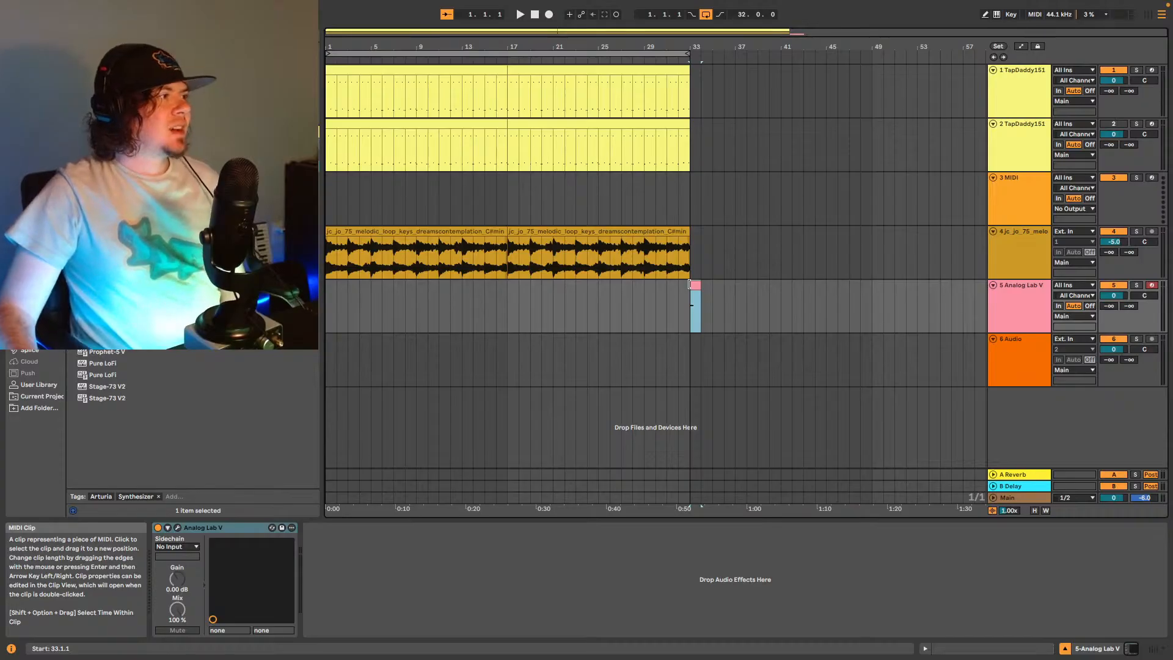
left_click_drag(690, 285, 327, 284)
key("space")
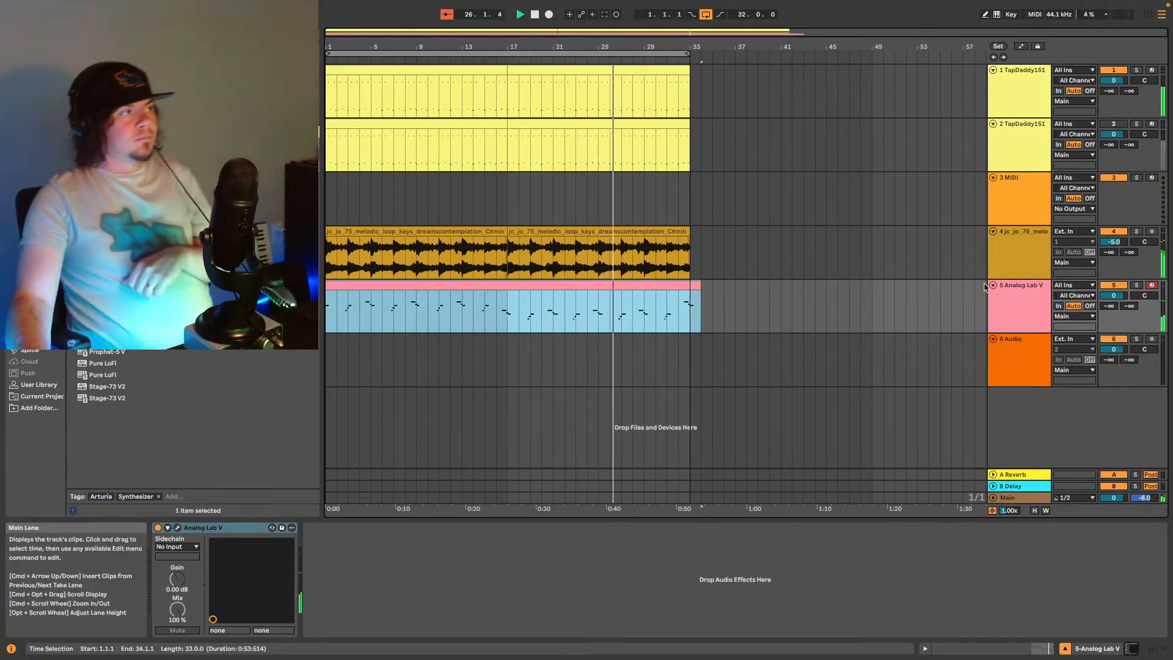
Copy the keys track's three Glue Compressors onto the 5 Analog Lab V track.
left_click(1028, 242)
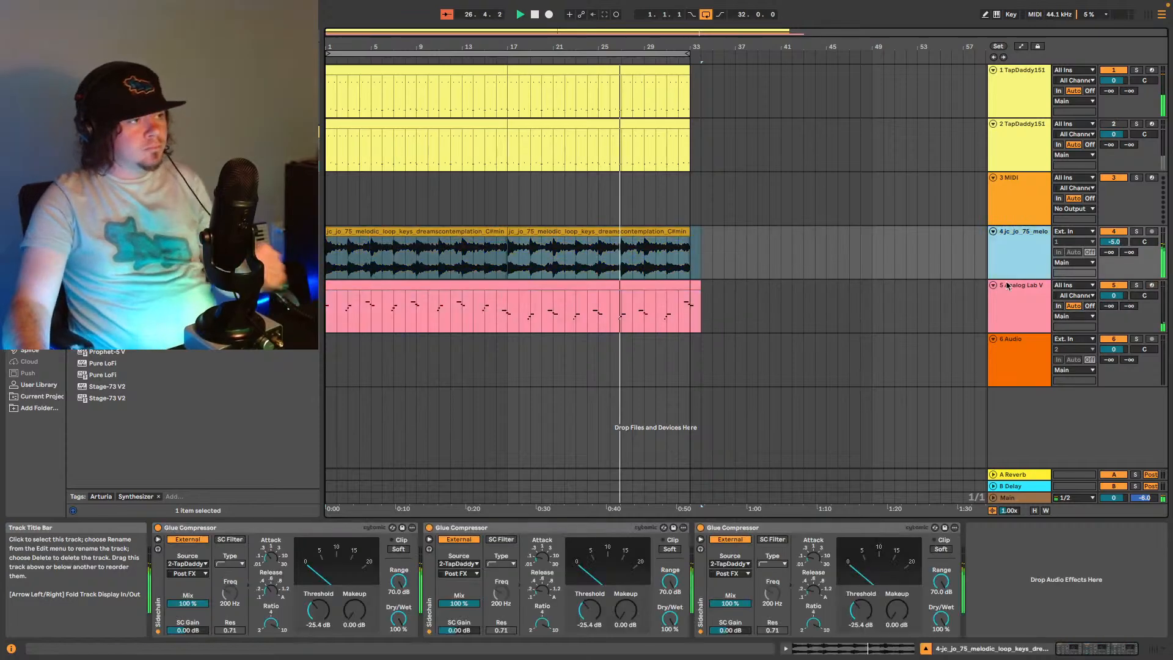
left_click(843, 526)
left_click(344, 528, "shift")
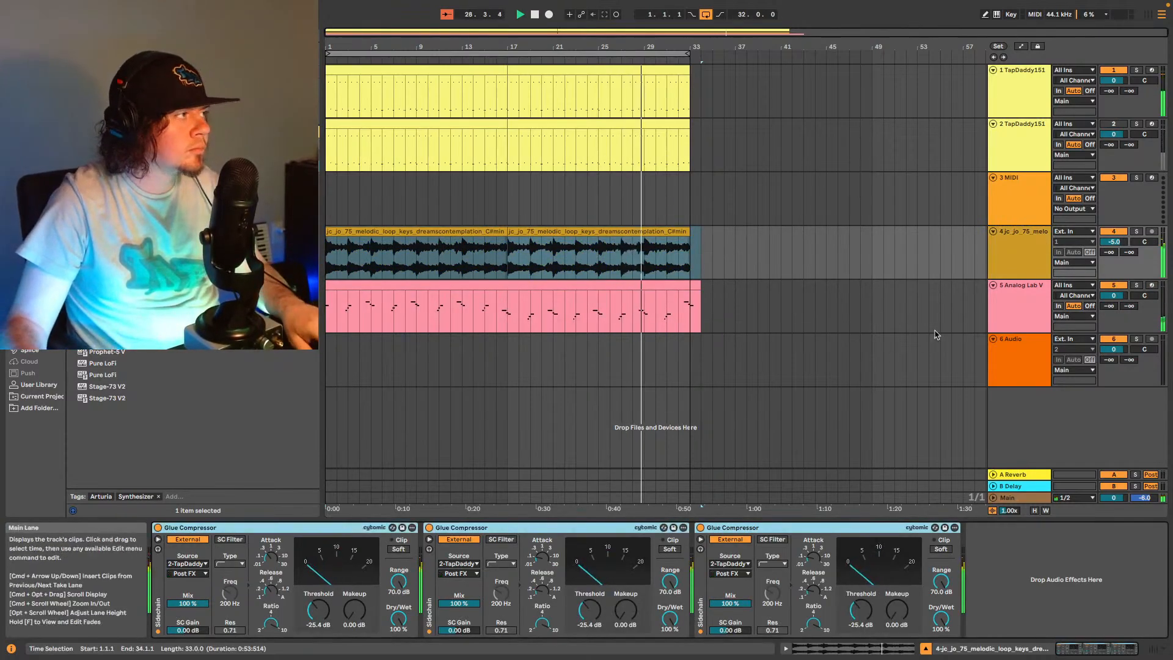
left_click(1025, 299)
key("ctrl+v")
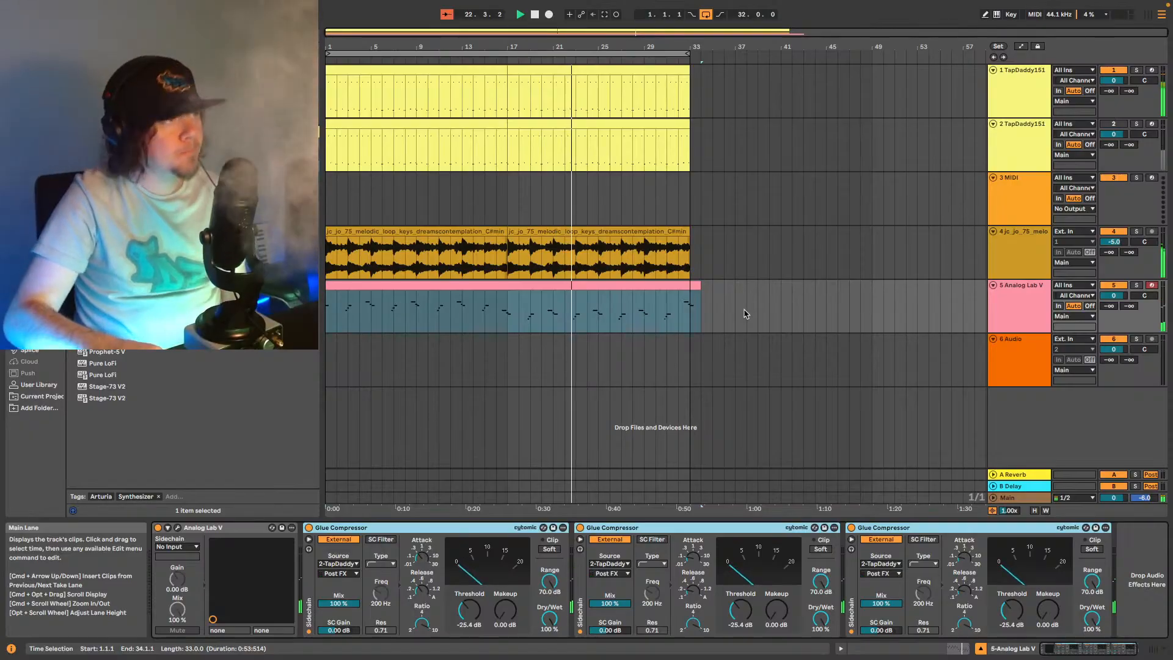
Add another MIDI track with Analog Lab V below track 5 and load the liked preset Celestial Homeland.
left_click(1021, 317)
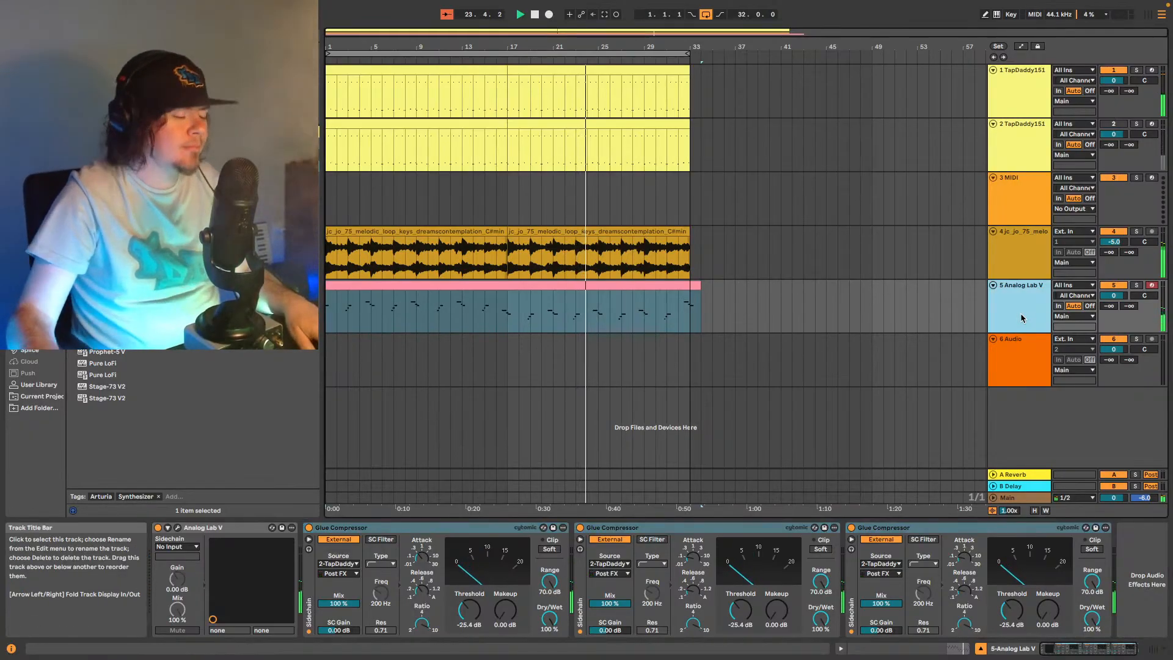
key("ctrl+shift+t")
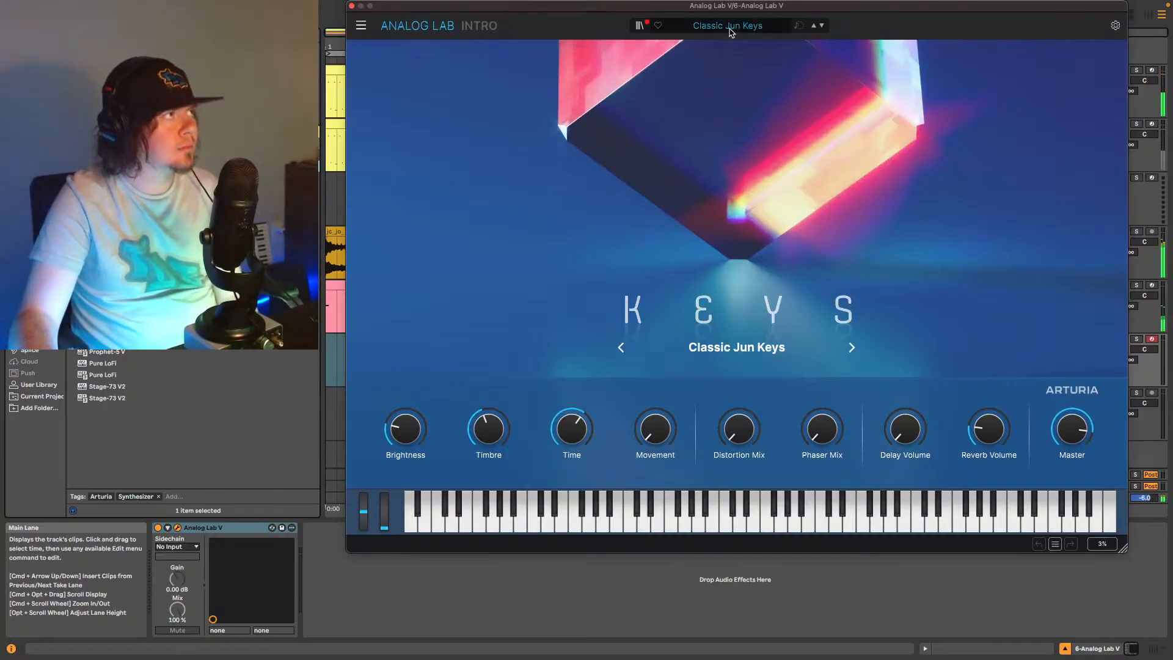
left_click(730, 27)
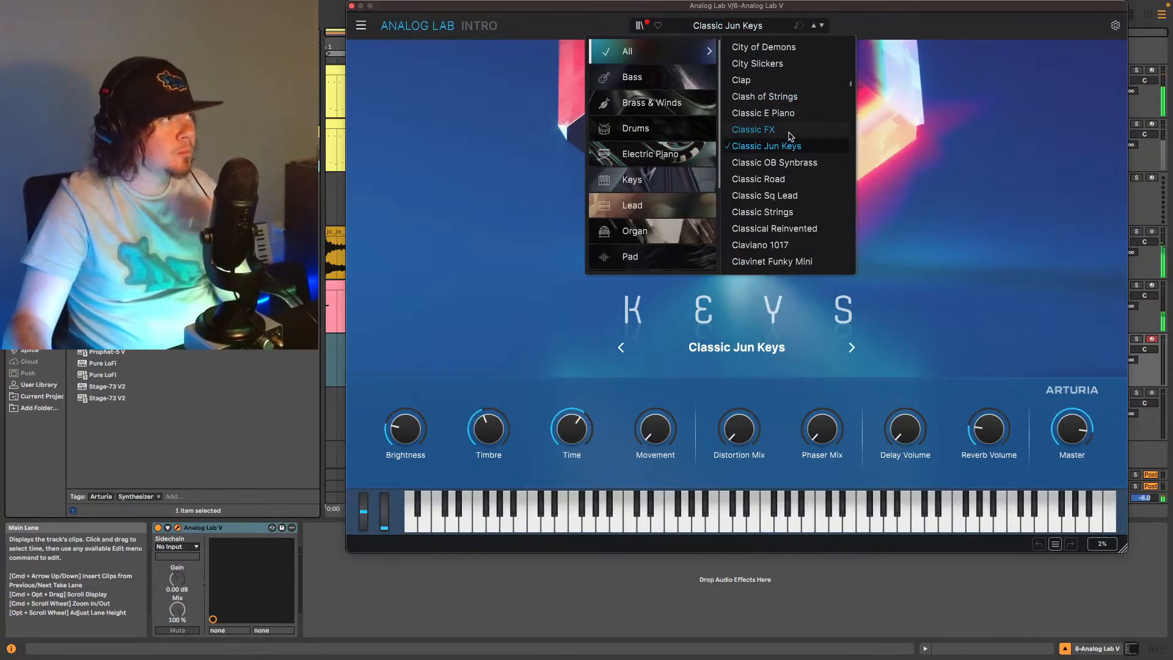
left_click(645, 29)
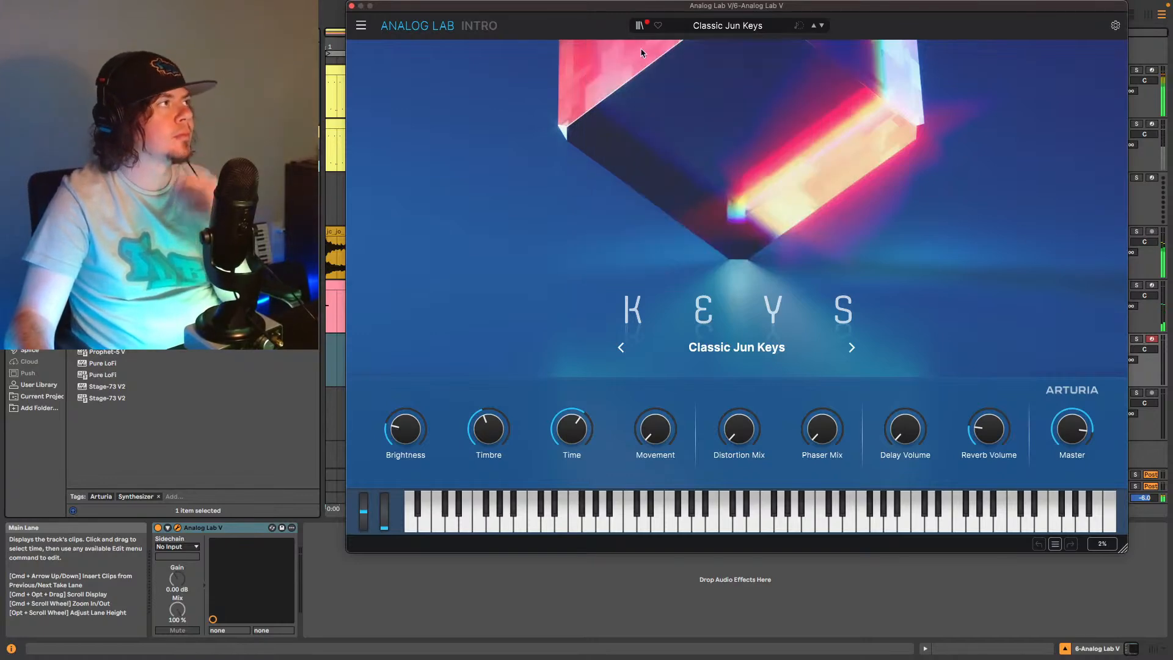
left_click(641, 27)
left_click(430, 162)
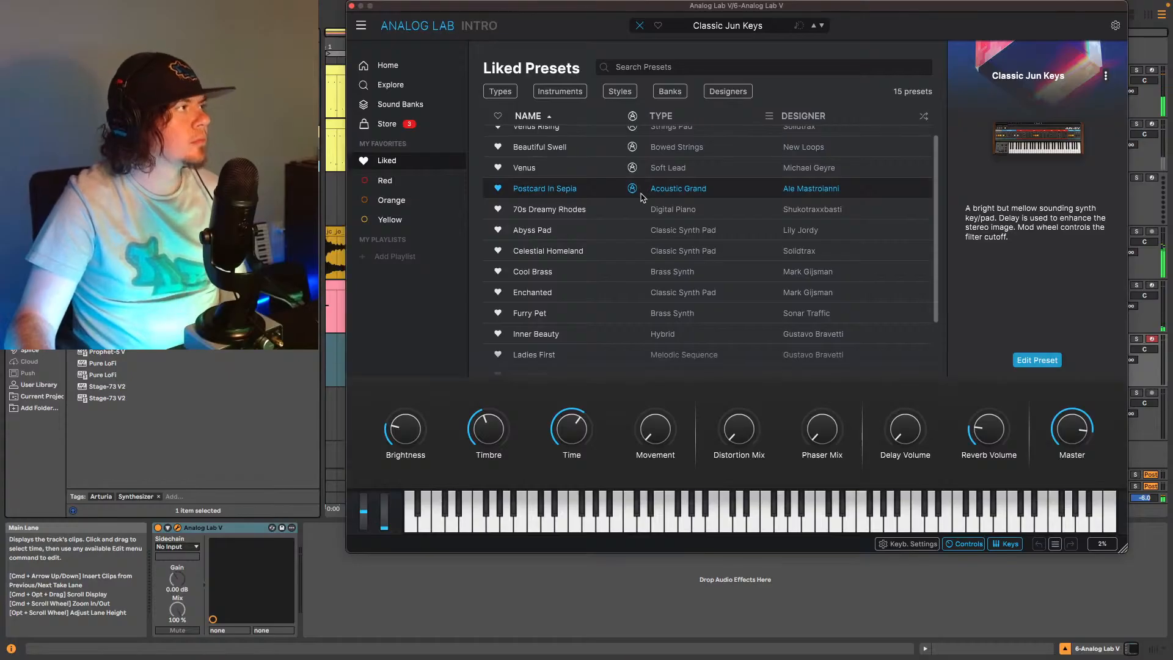
scroll(641, 198, "down", 1)
scroll(638, 204, "down", 2)
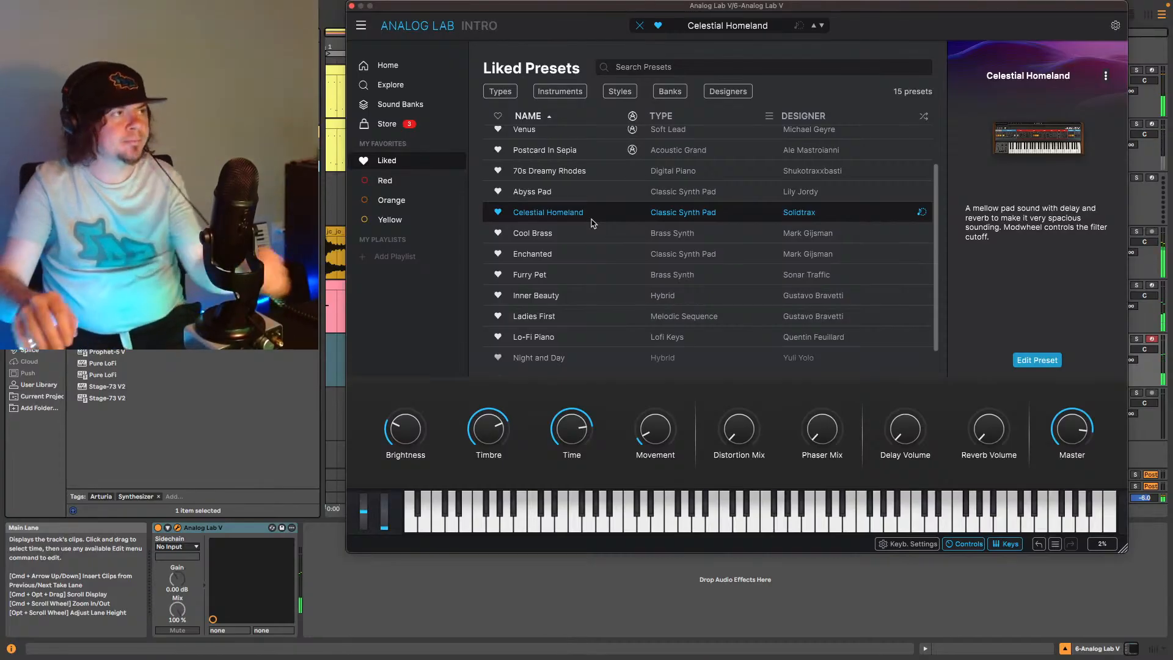
Close the plug-in window and lower the 6 Analog Lab V track's volume to -7.0 dB.
left_click(352, 6)
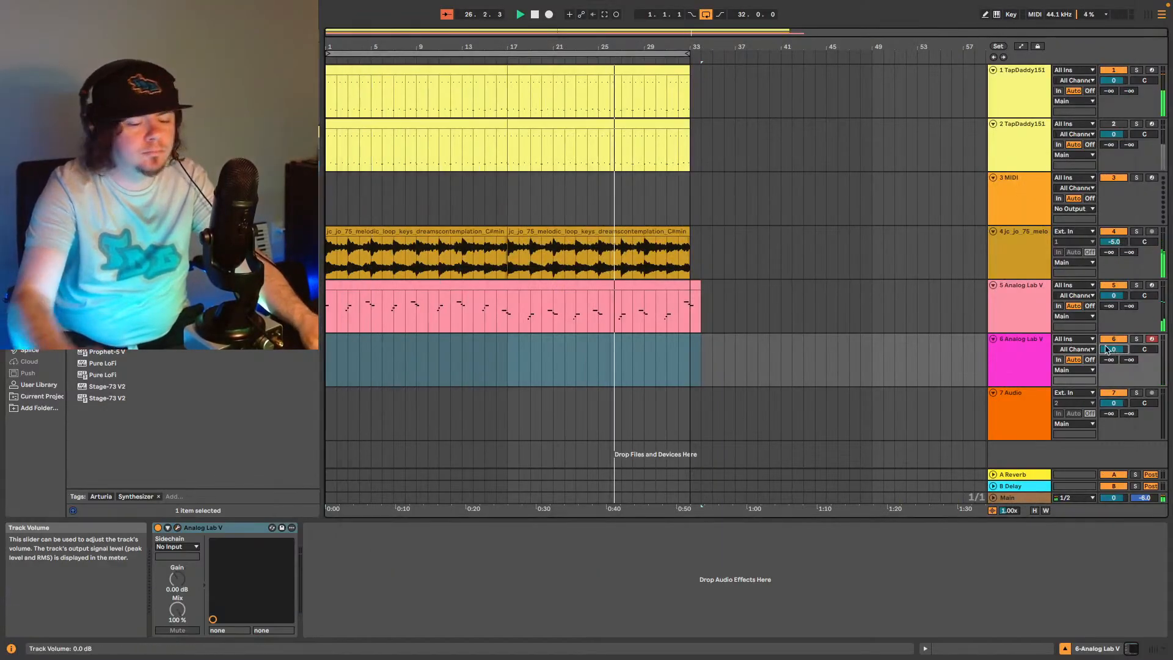
left_click_drag(1108, 350, 1108, 365)
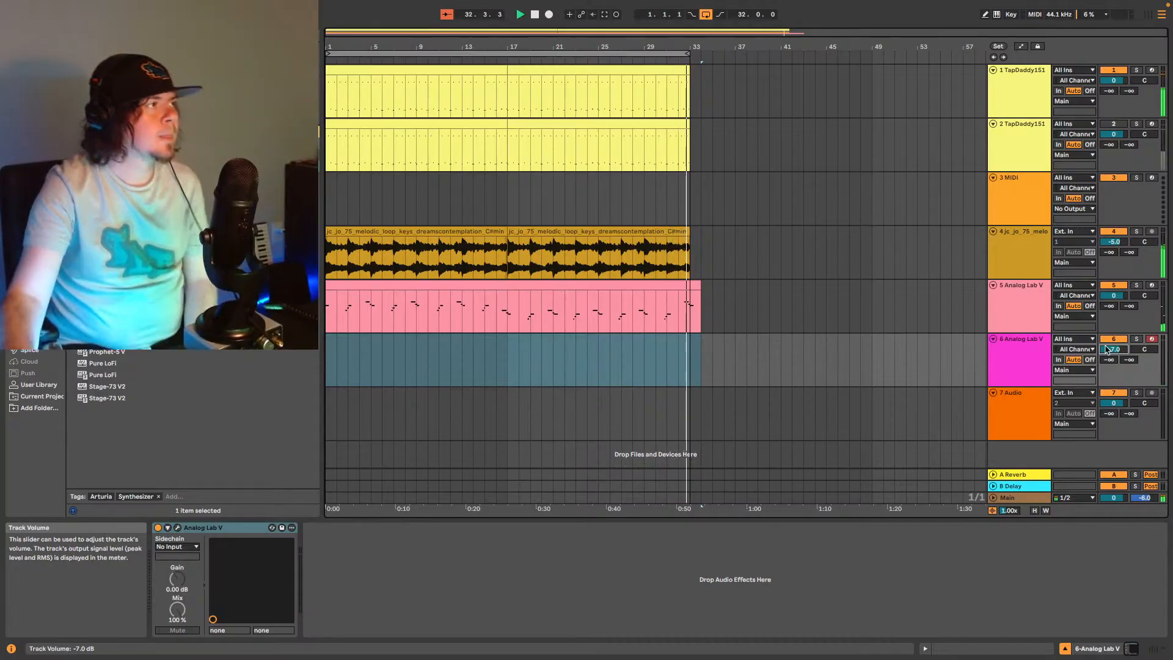
Capture the played part as a MIDI clip on 6 Analog Lab V, extend its start back to bar 1, and open its notes.
left_click(648, 338)
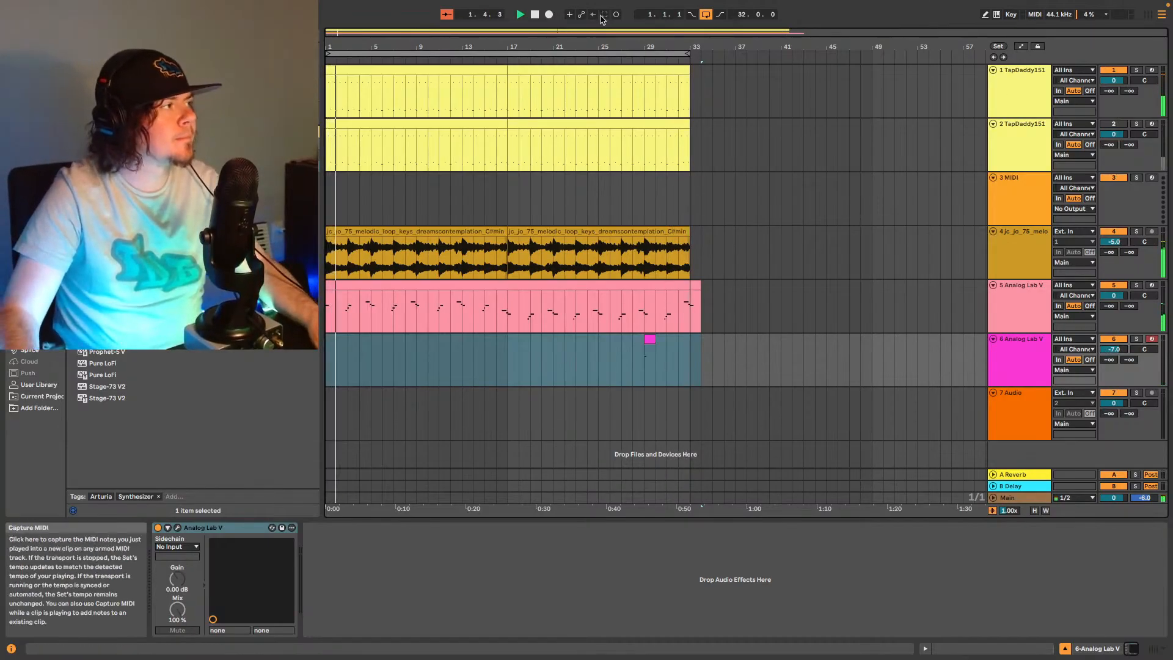
left_click_drag(644, 337, 327, 339)
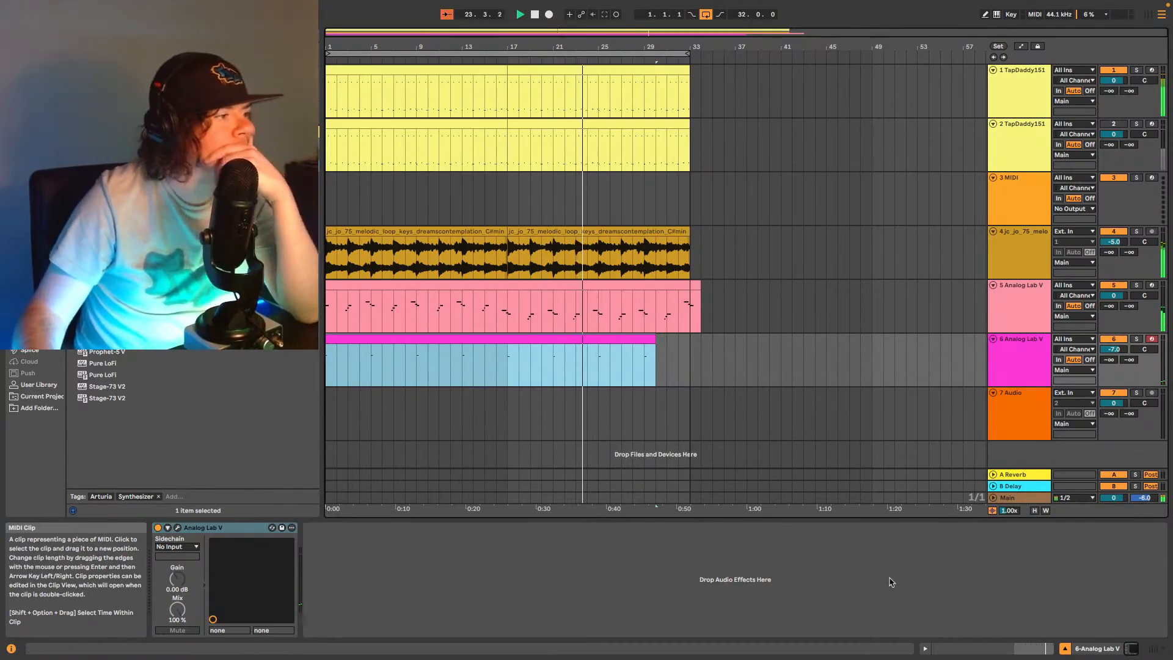
double_click(561, 335)
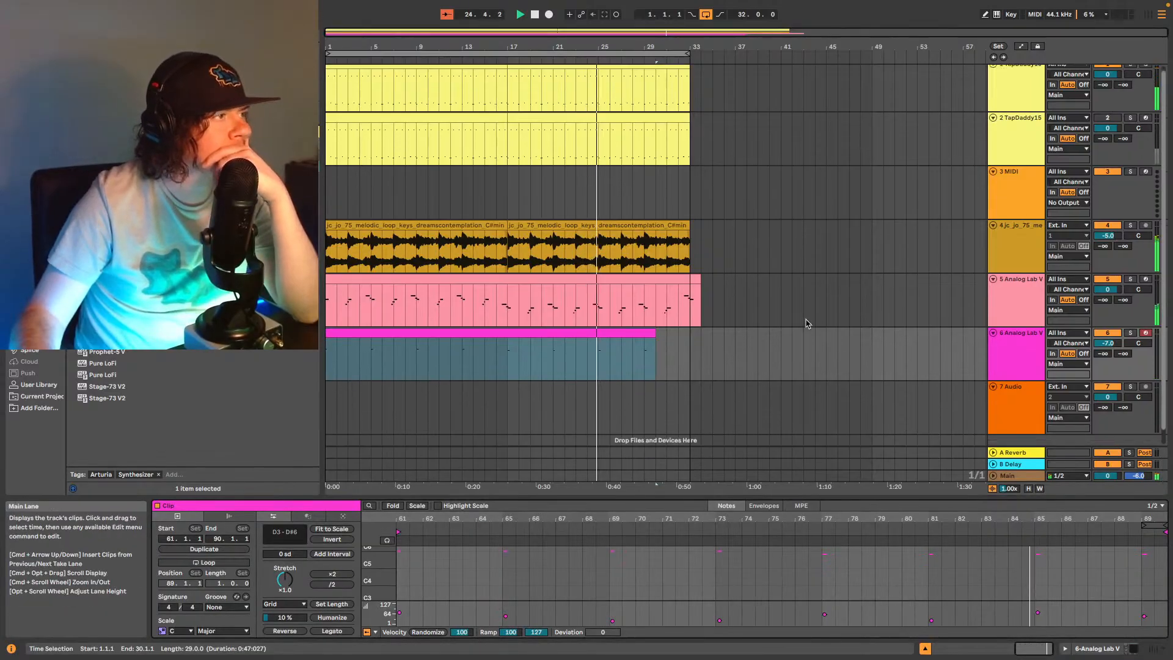
Add a new MIDI track below 6 Analog Lab V and load the Purity instrument onto it.
scroll(921, 327, "down", 2)
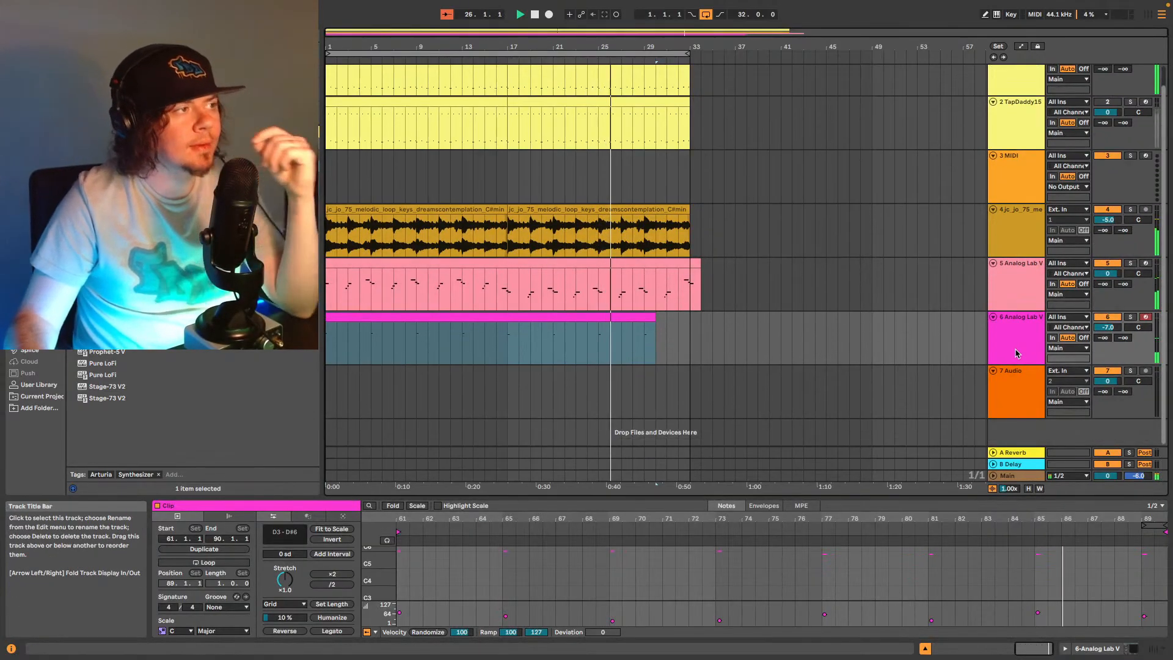
key("ctrl+shift+t")
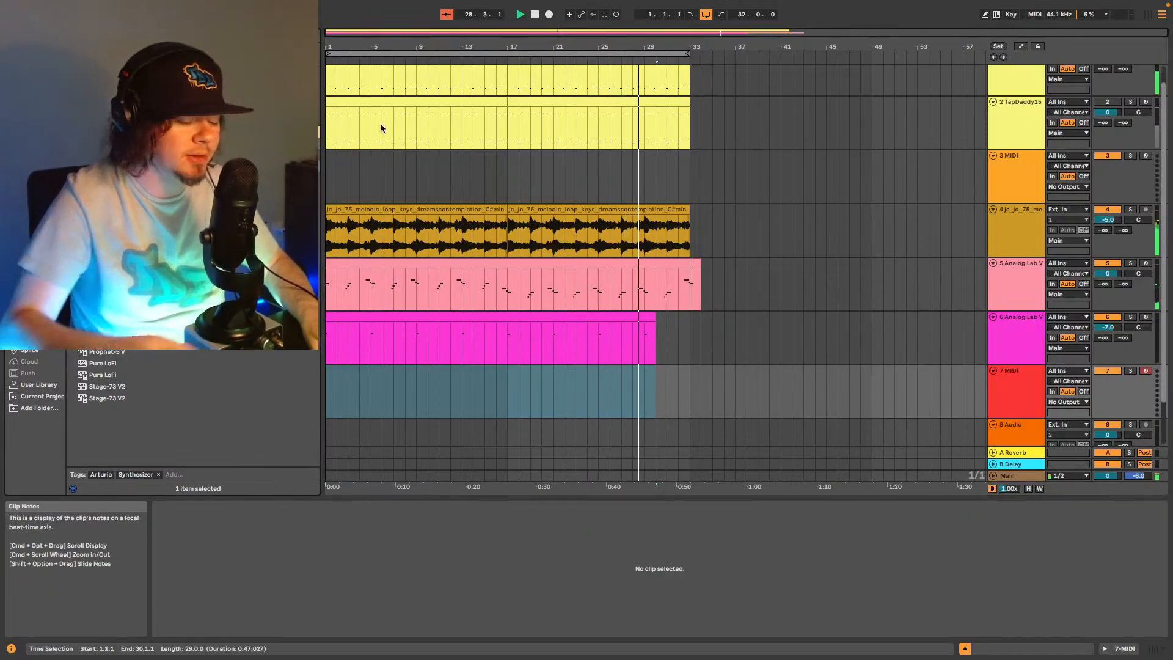
key("super+f")
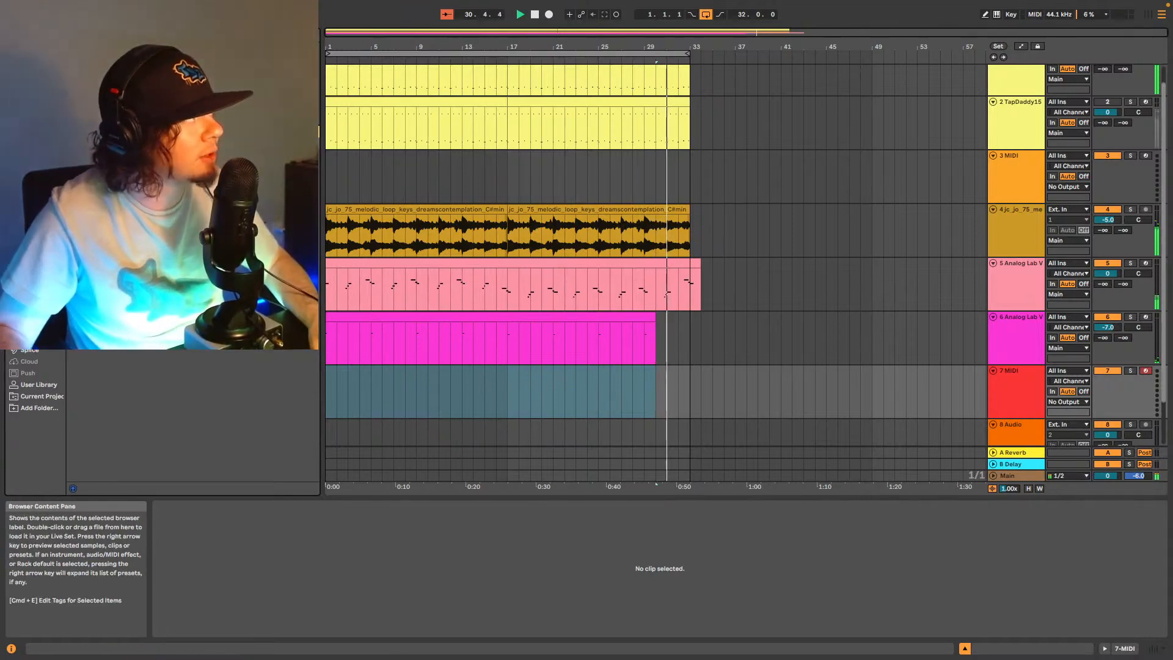
left_click_drag(153, 201, 598, 397)
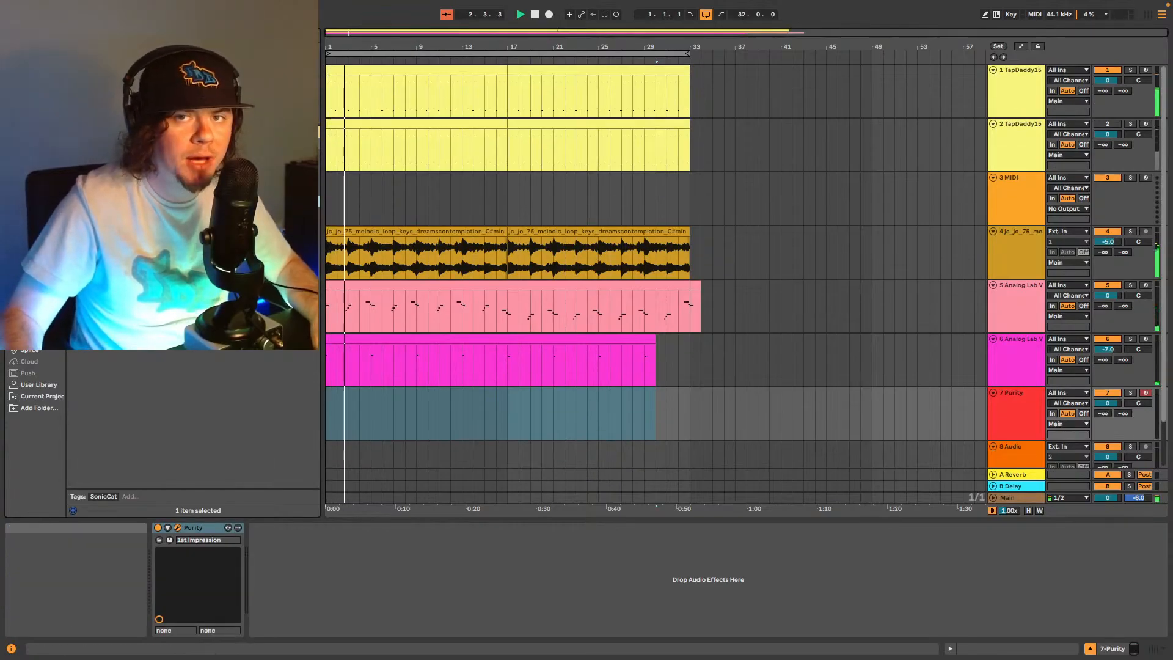
Load the AnA BassGuitar preset from Purity's Bass Guitar category and close the plug-in window.
left_click_drag(750, 146, 640, 43)
left_click(828, 354)
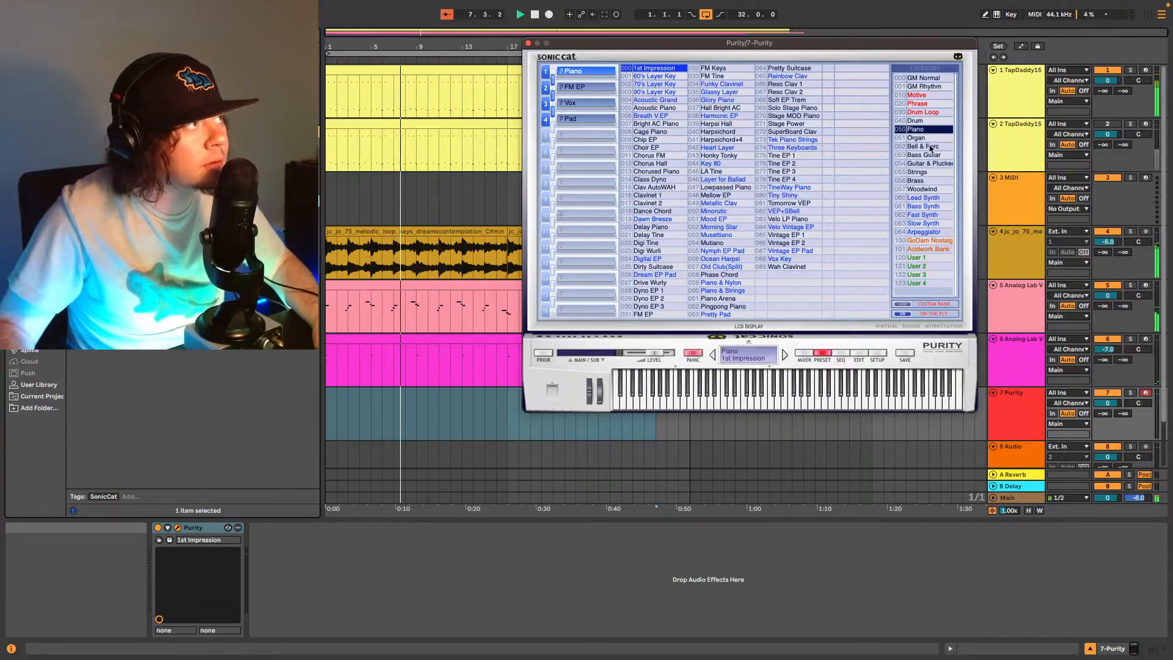
left_click(931, 180)
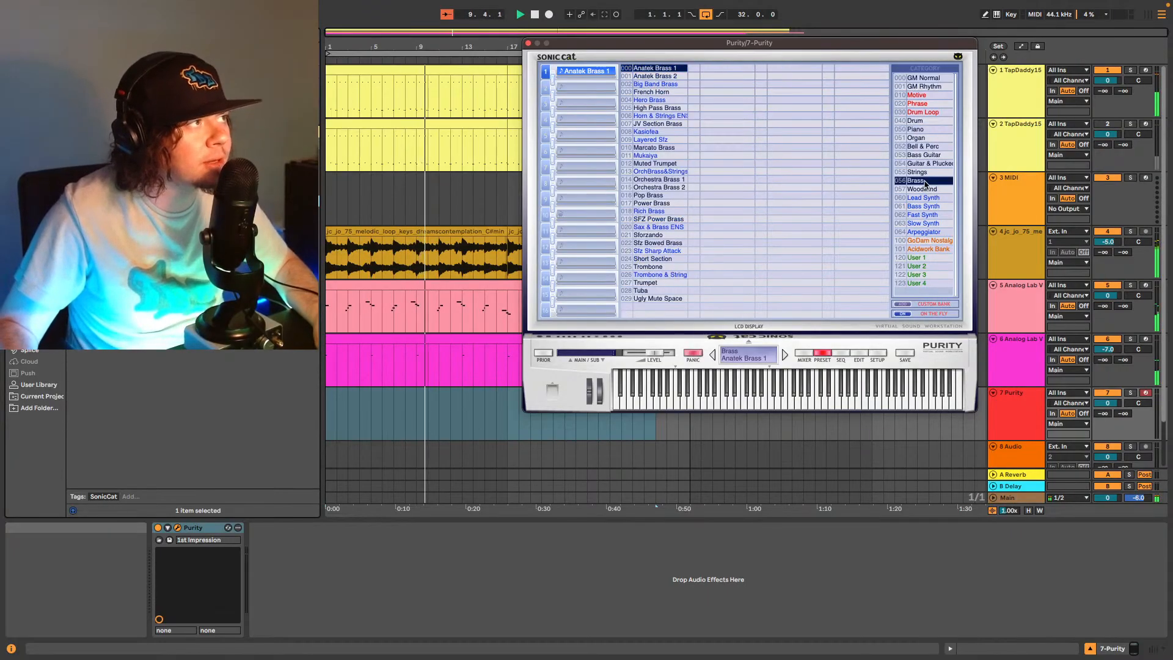
left_click(924, 155)
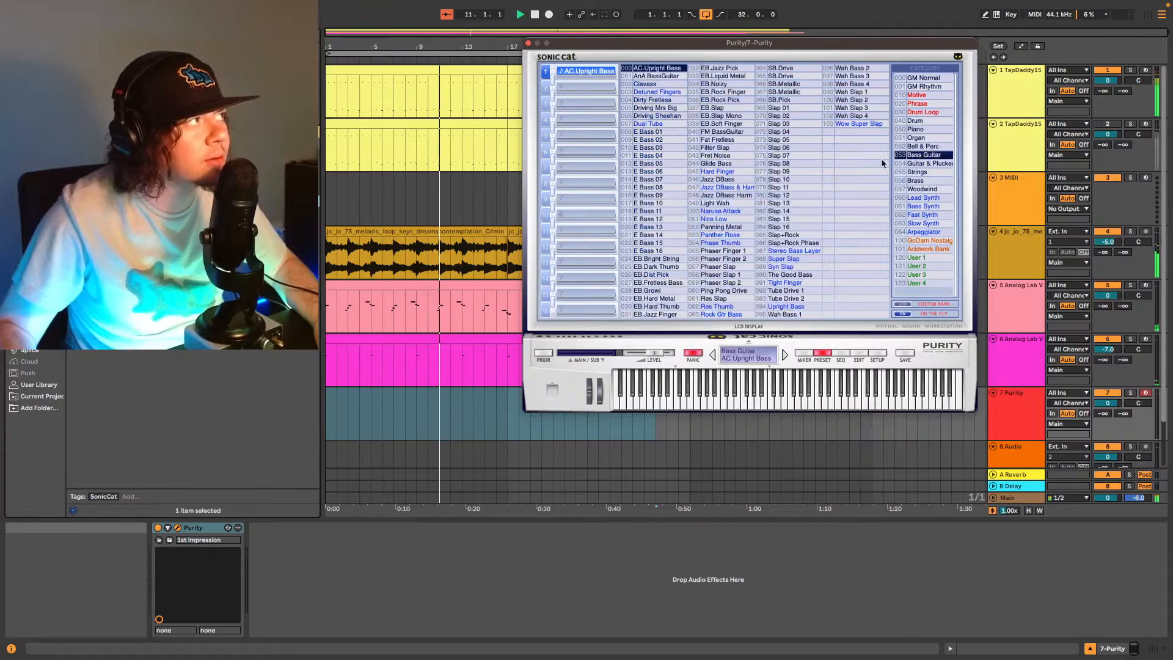
left_click(663, 76)
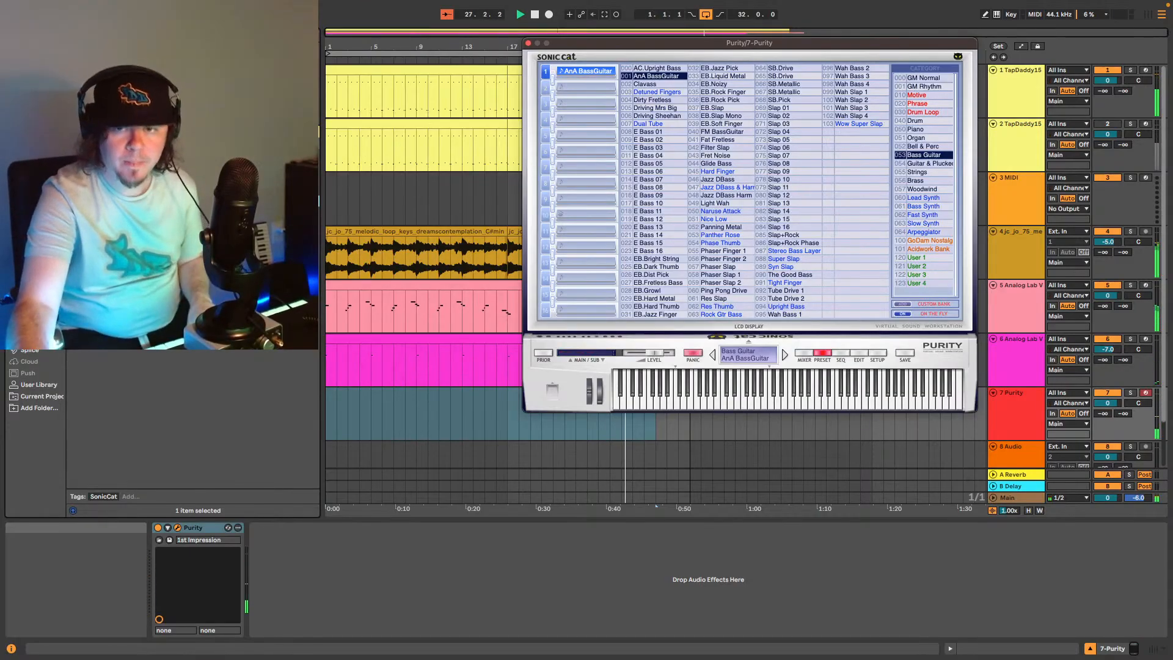
key("super+w")
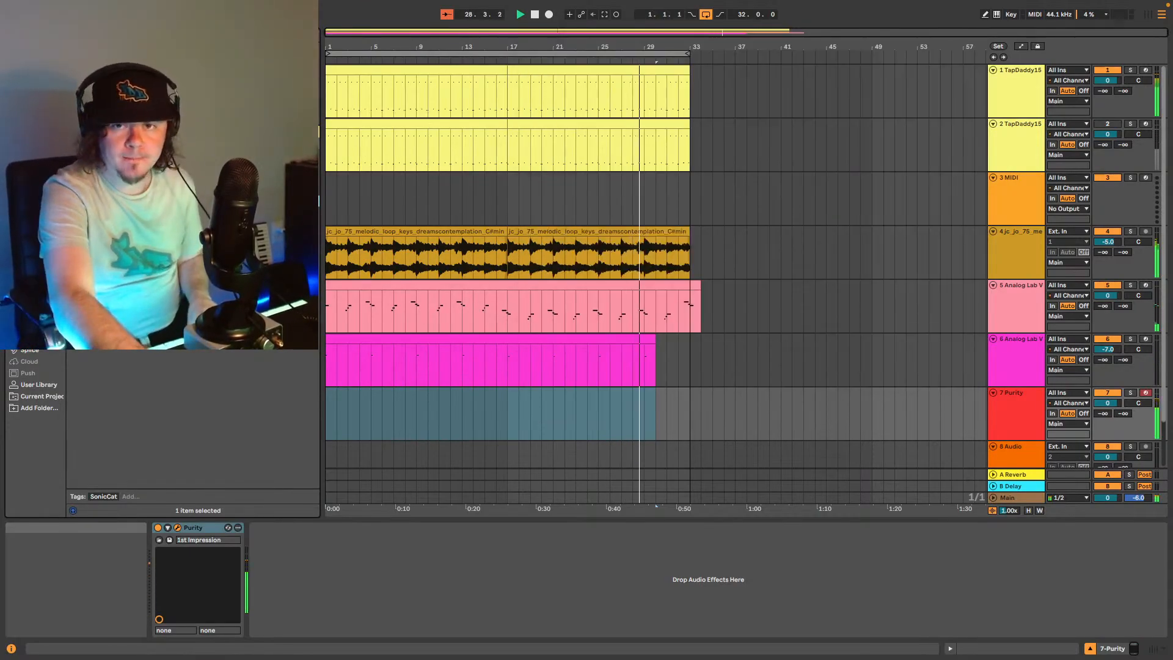
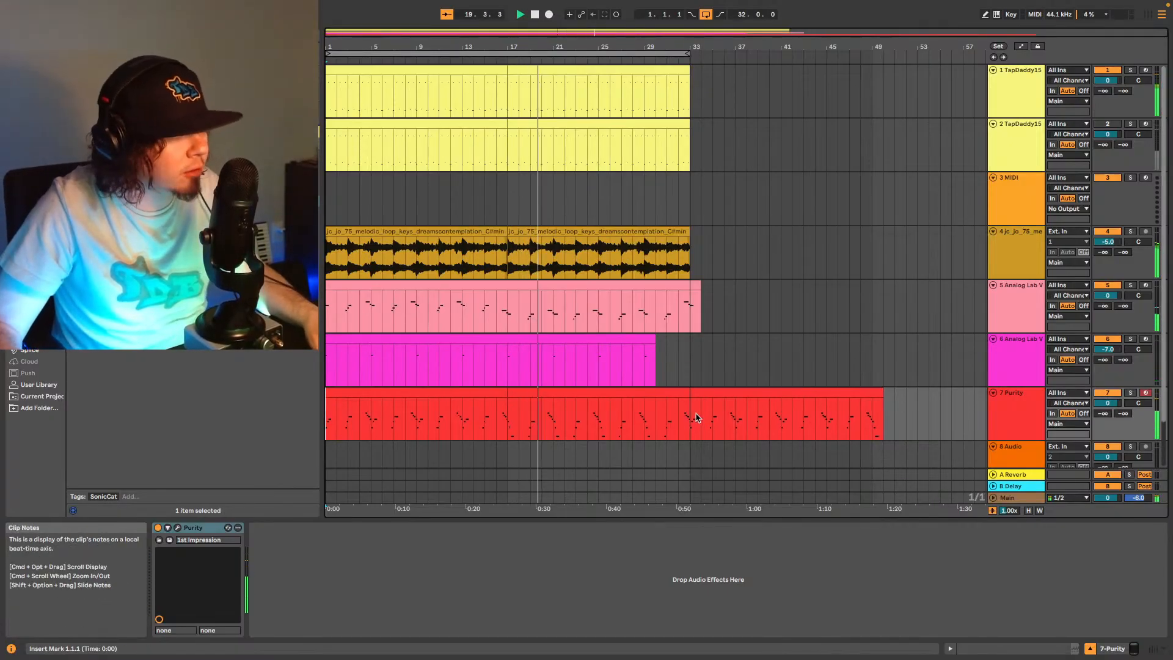
Split the captured Purity clip at bar 33 and extend the split-off part to span bars 33 to 82.
left_click_drag(695, 418, 884, 396)
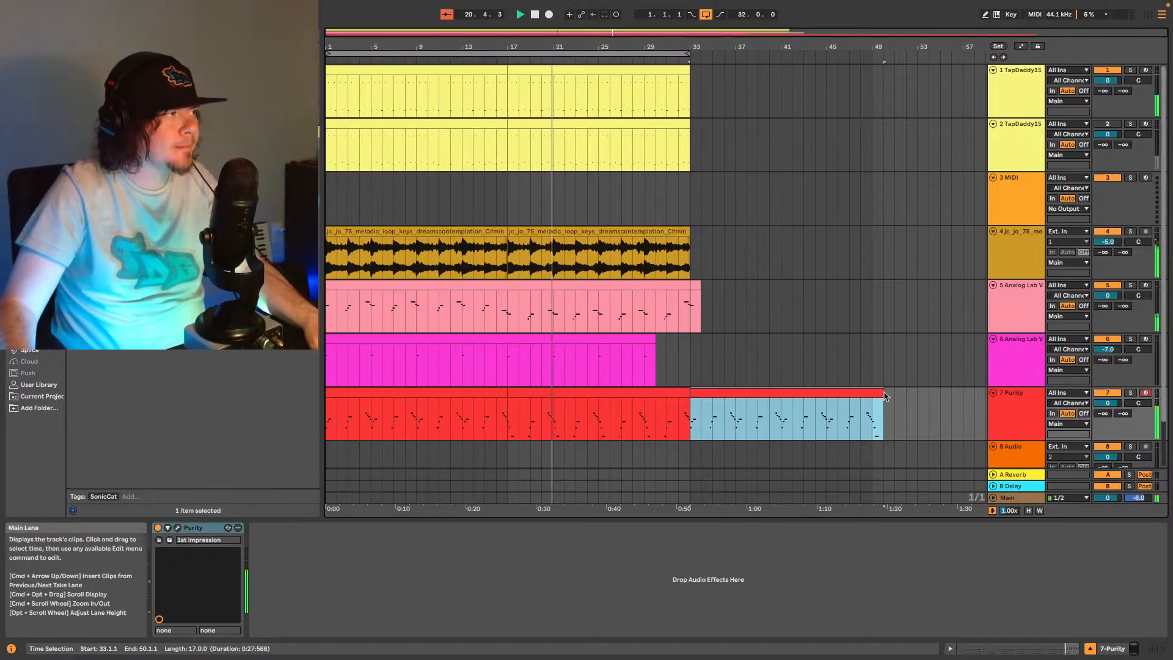
left_click_drag(794, 394, 969, 403)
left_click_drag(863, 394, 501, 394)
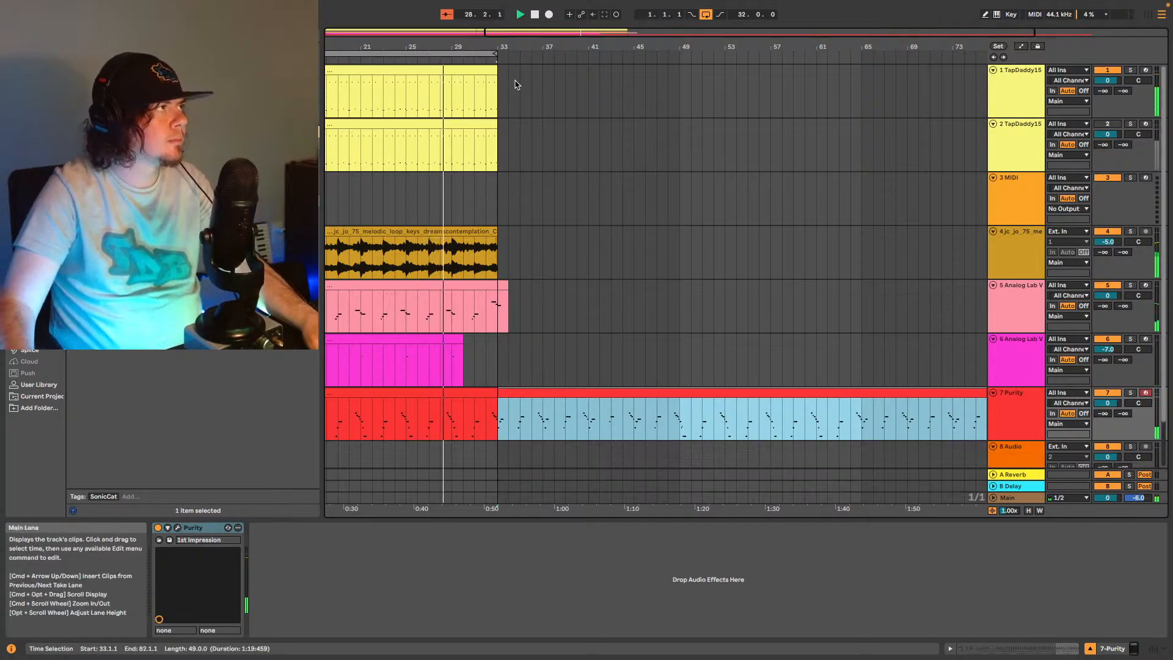
left_click_drag(531, 33, 532, 17)
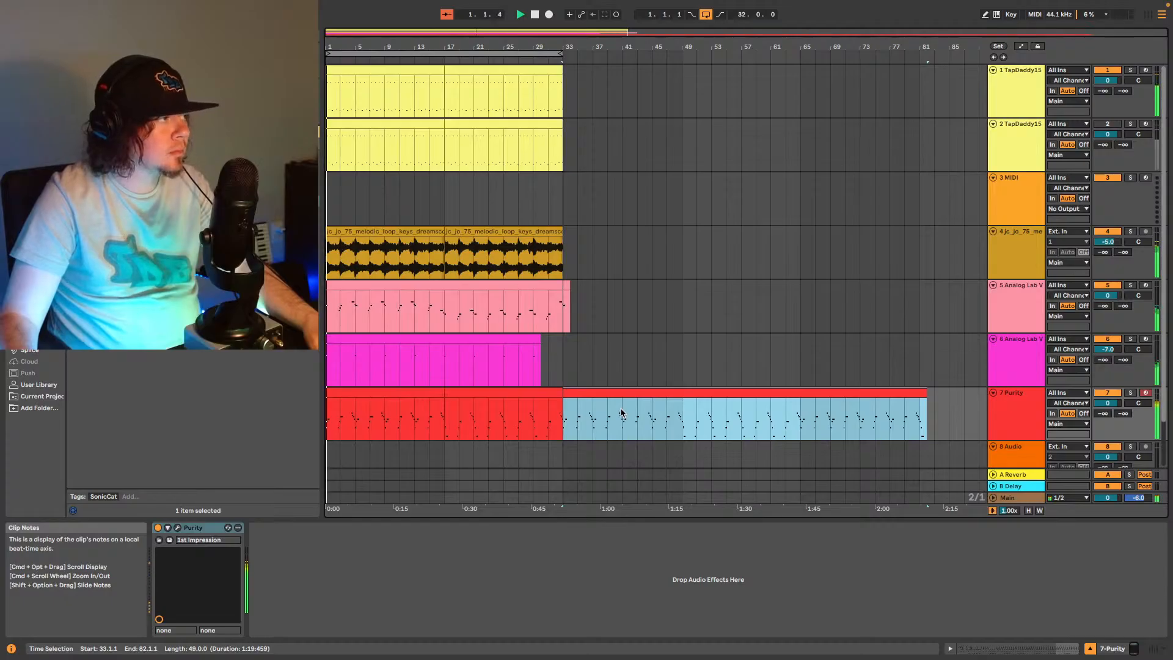
Audition the Purity part from bar 33, isolate bars 33 to 41, and place an eight-bar phrase at bars 1 to 9.
left_click(563, 422)
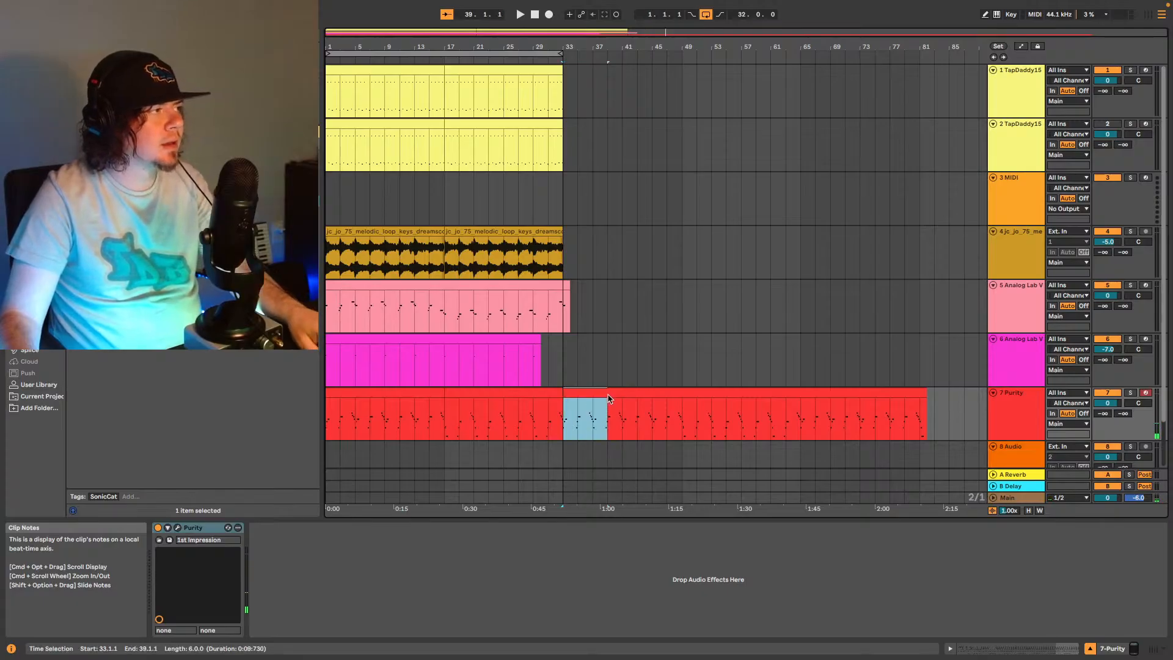
left_click_drag(615, 392, 616, 391)
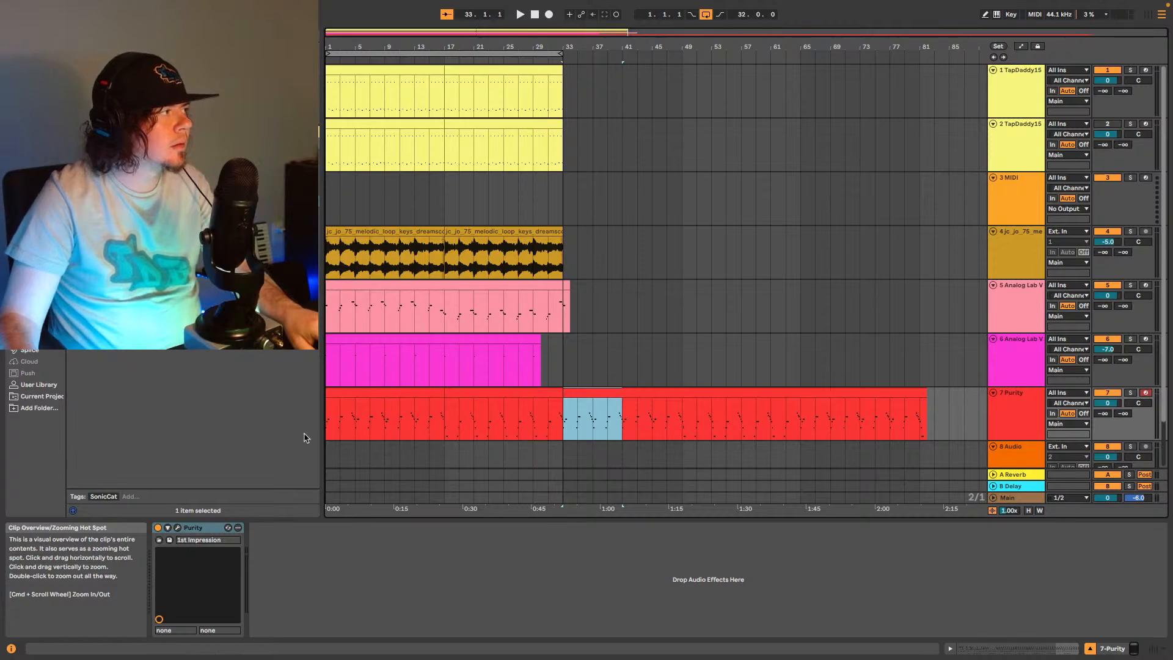
left_click_drag(330, 425, 438, 425)
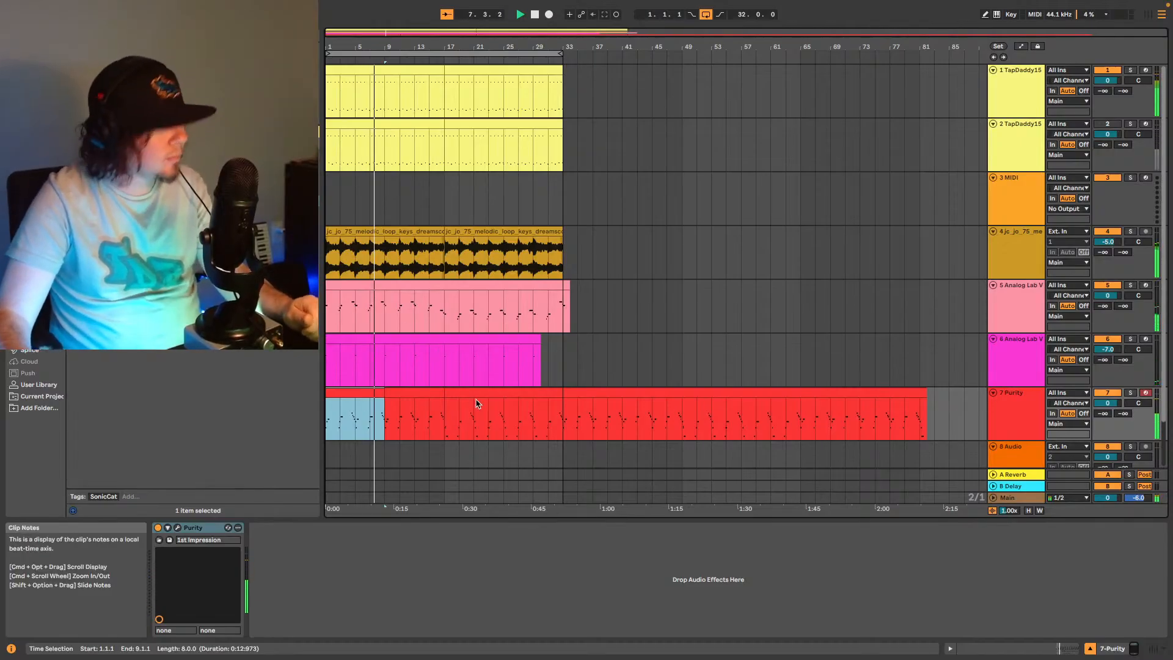
Check the notes of the Purity clip at bars 1 to 9 and duplicate the clip into bars 9 to 17.
left_click(1070, 649)
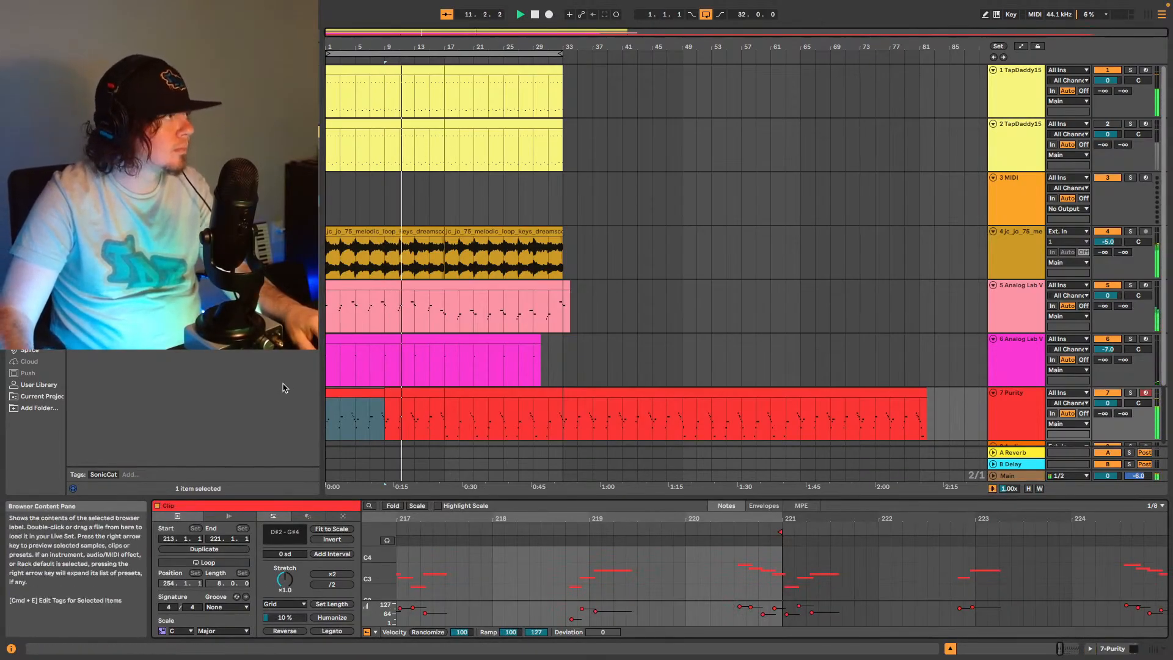
left_click(358, 401)
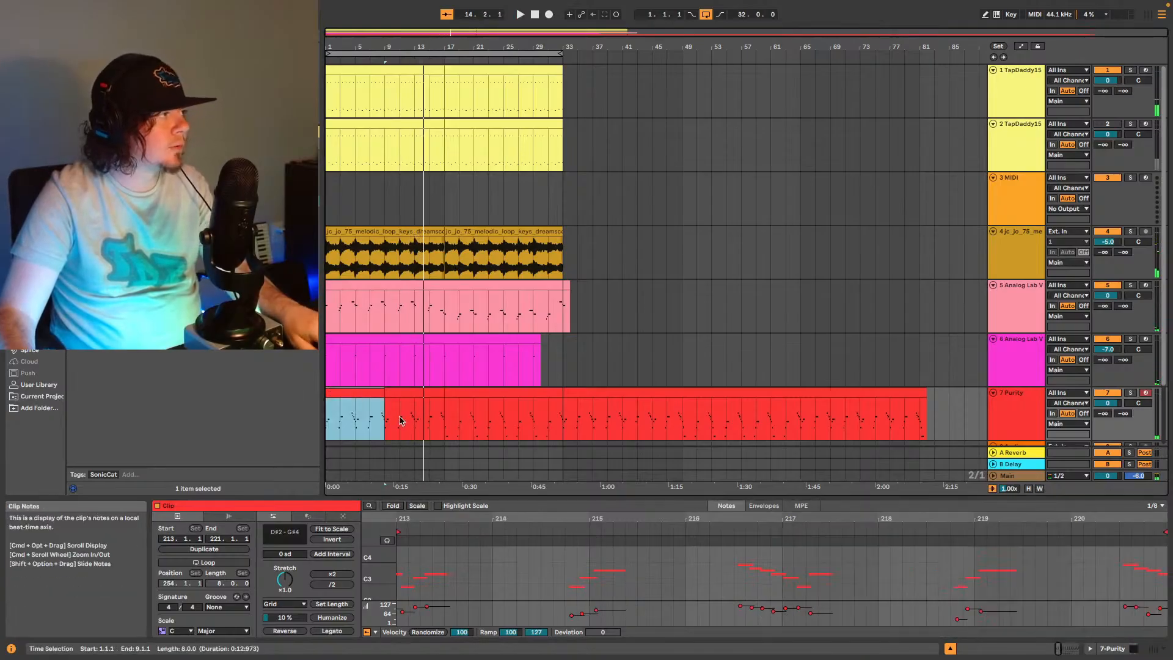
left_click_drag(385, 412, 444, 413)
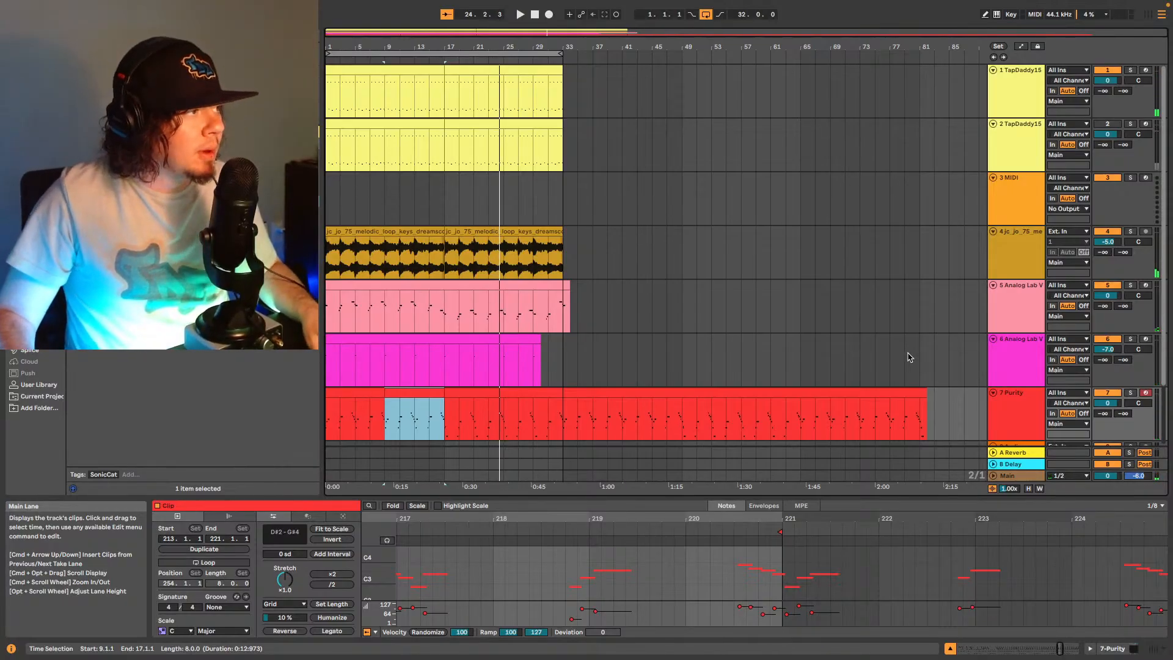
Delete all Purity material after bar 33 and audition the arrangement from bar 17.
left_click_drag(923, 386, 726, 391)
key("Delete")
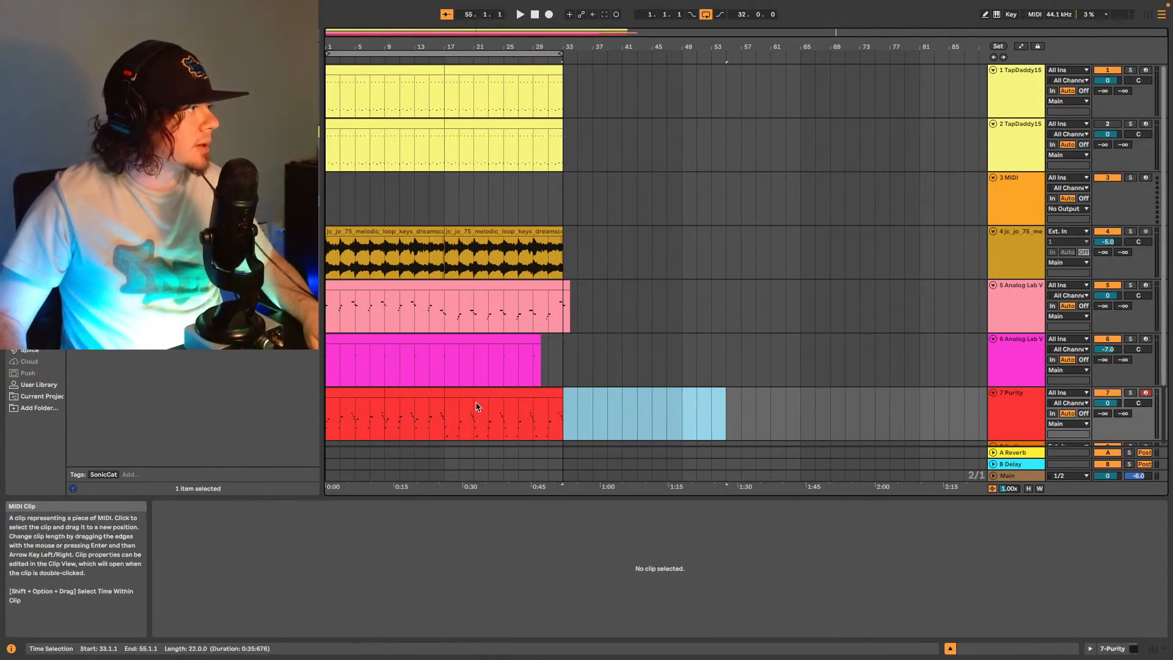
left_click(448, 420)
key("space")
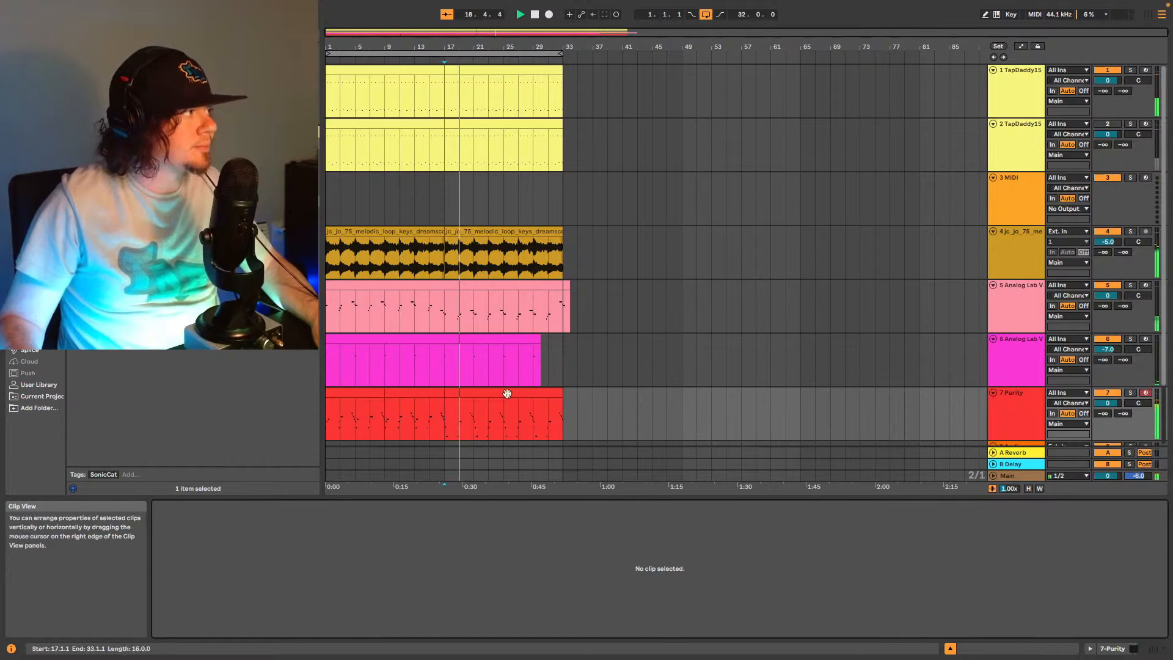
key("space")
Enlarge the note editor and open the notes of the Purity clip at bars 1 to 9.
left_click(470, 394)
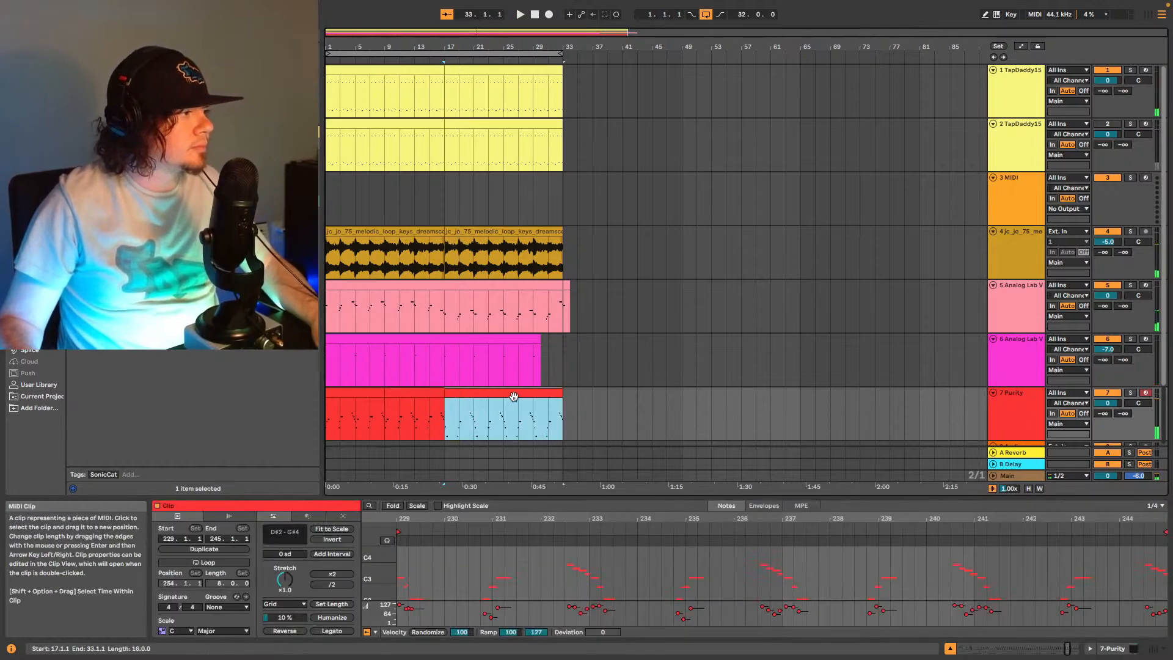
left_click_drag(741, 494, 743, 413)
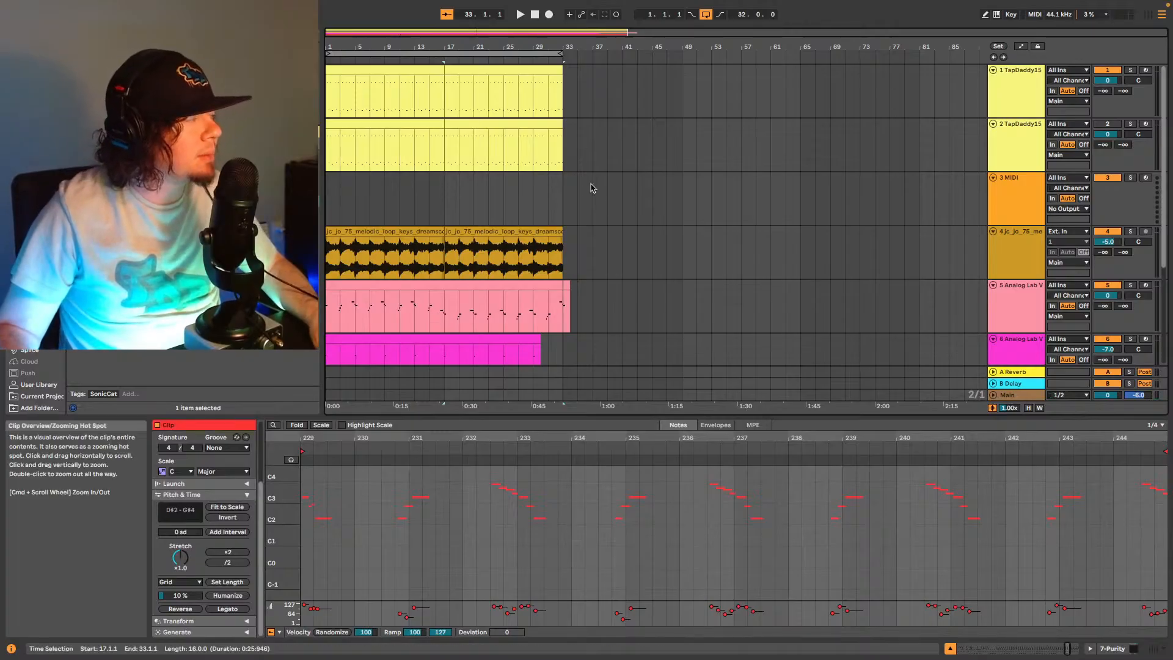
scroll(348, 272, "down", 5)
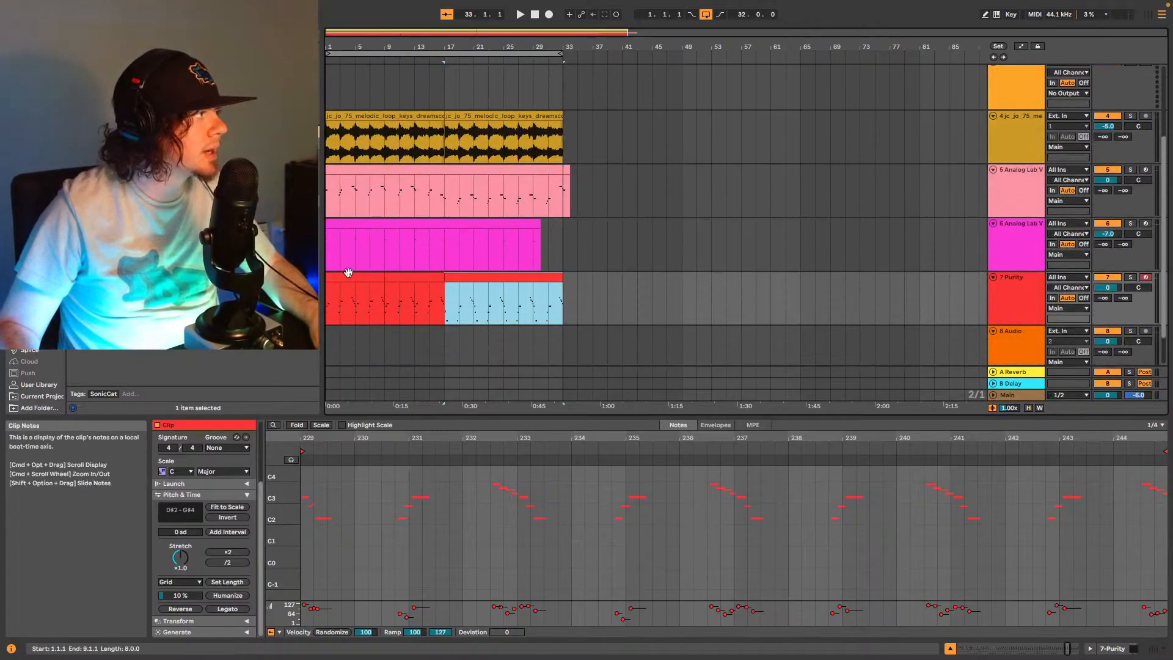
left_click(348, 273)
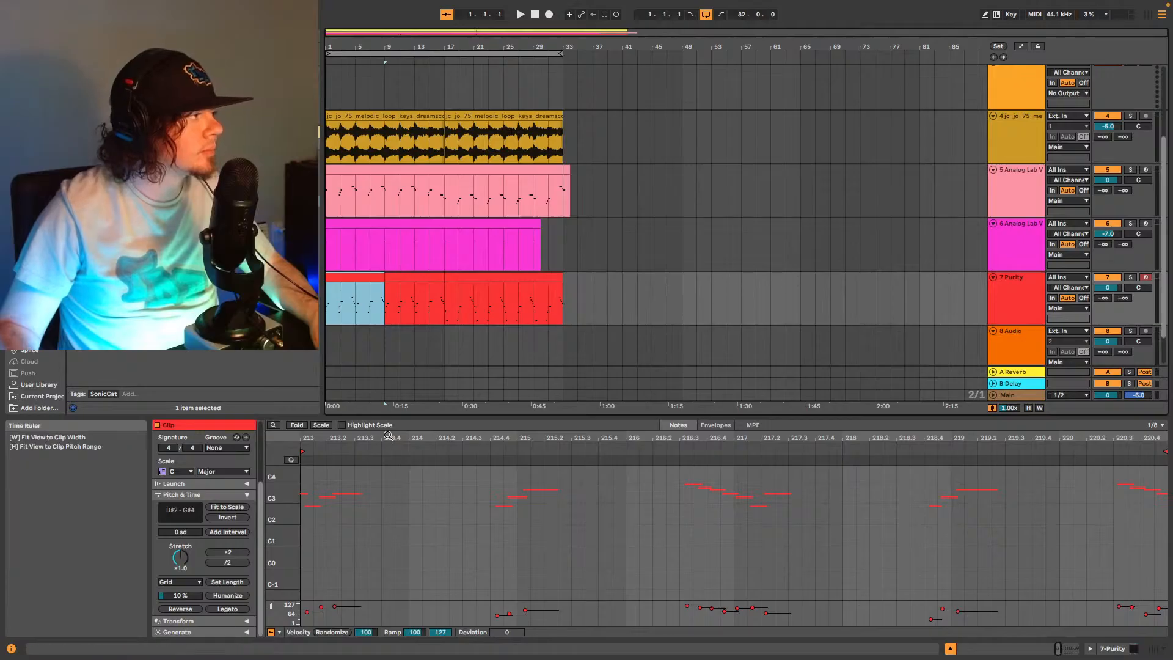
Quantize the three-note phrase at the start of the first Purity clip.
key("space")
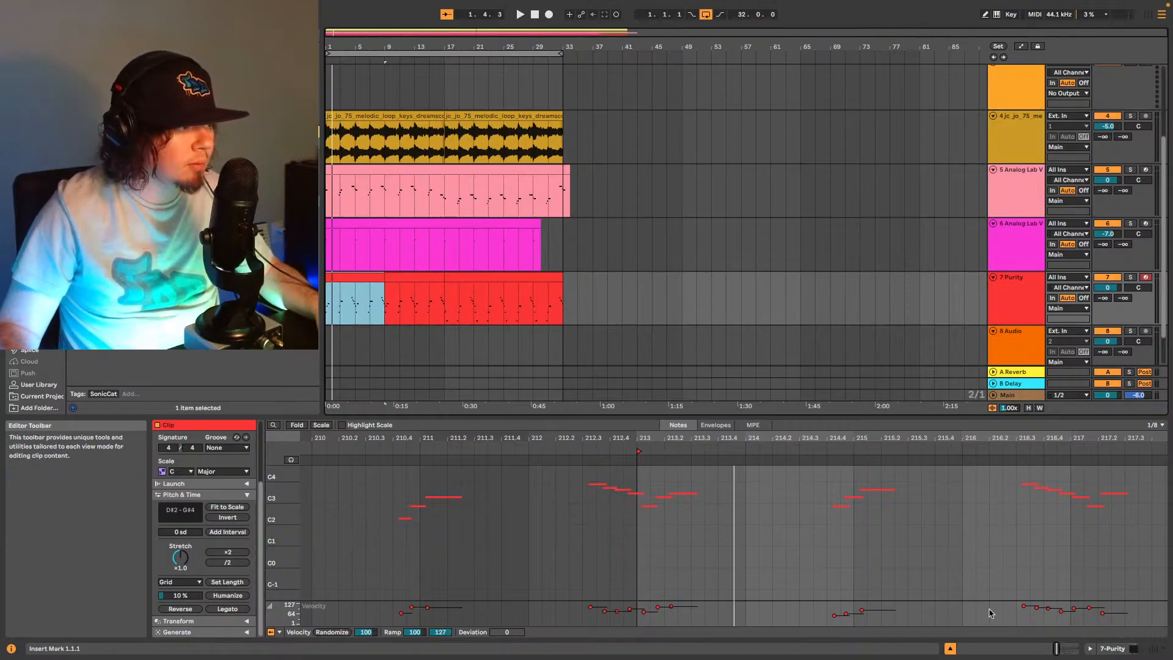
left_click_drag(650, 528, 715, 489)
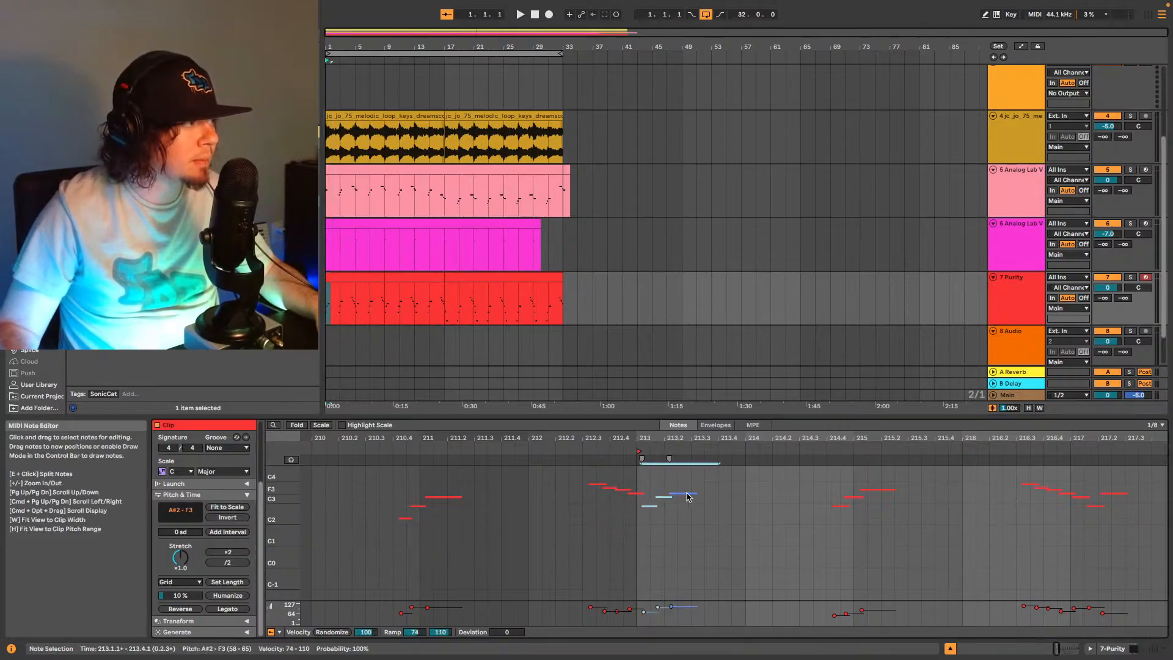
right_click(687, 497)
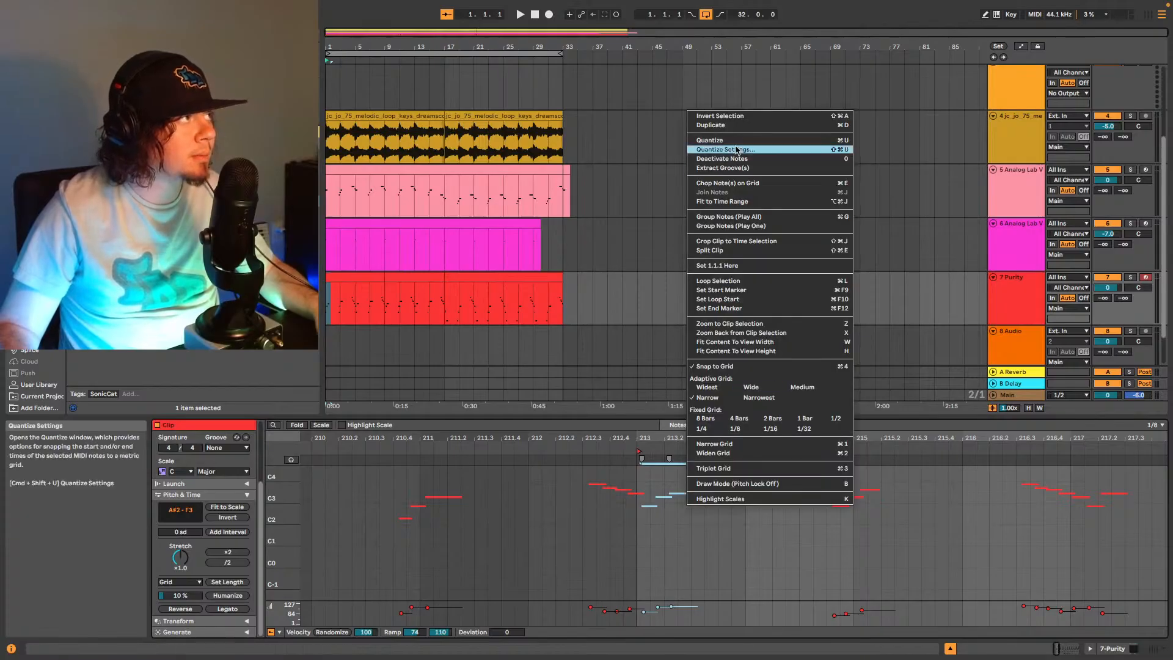
key("Escape")
Play on to the second rising three-note phrase, starting around 214.4 in the Purity clip, and quantize it.
key("space")
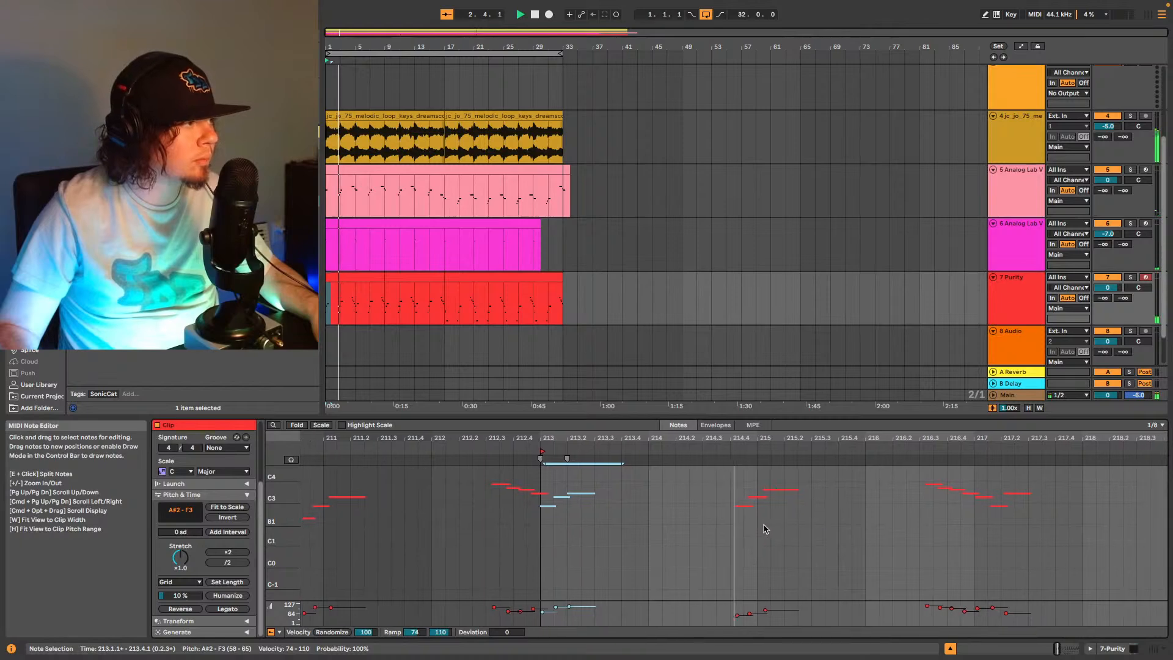
key("space")
left_click_drag(688, 524, 744, 490)
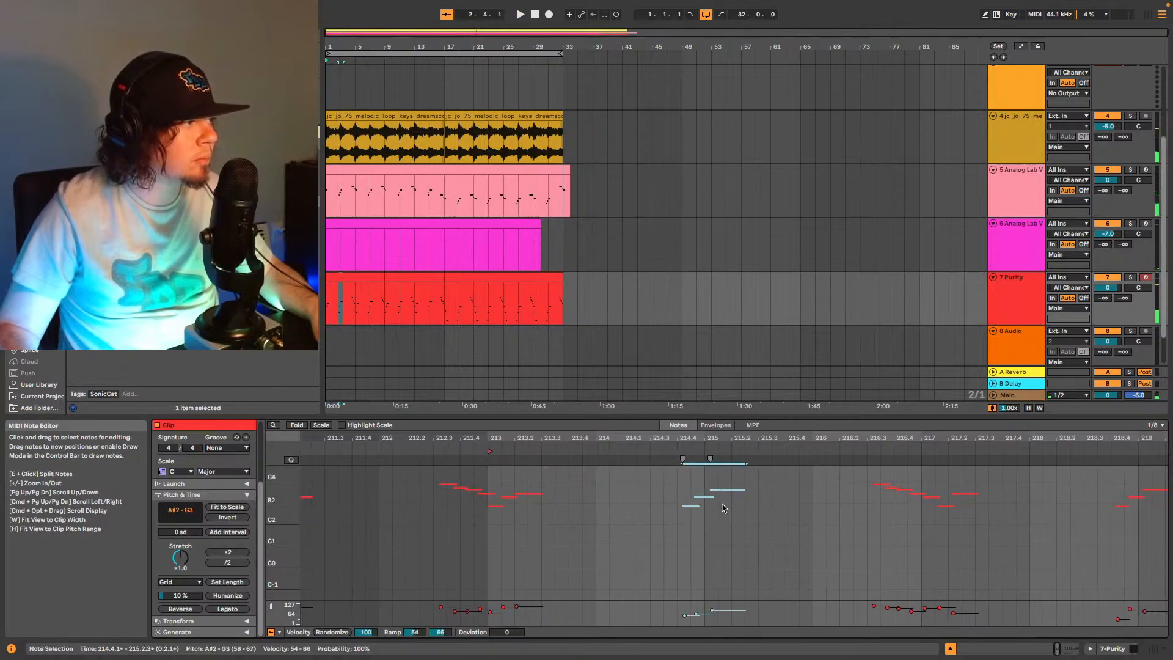
right_click(722, 508)
left_click(795, 143)
Play on to the descending phrase between 216.2.3 and 217.4.1 in the Purity clip and quantize it.
key("space")
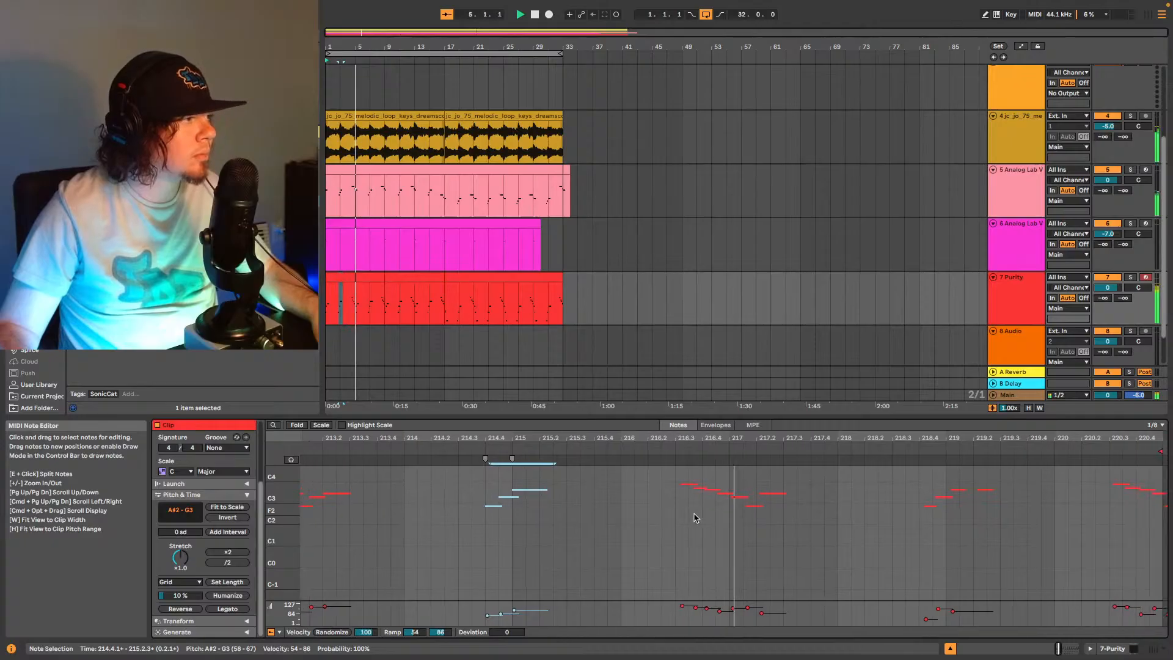
key("space")
left_click_drag(617, 471, 732, 535)
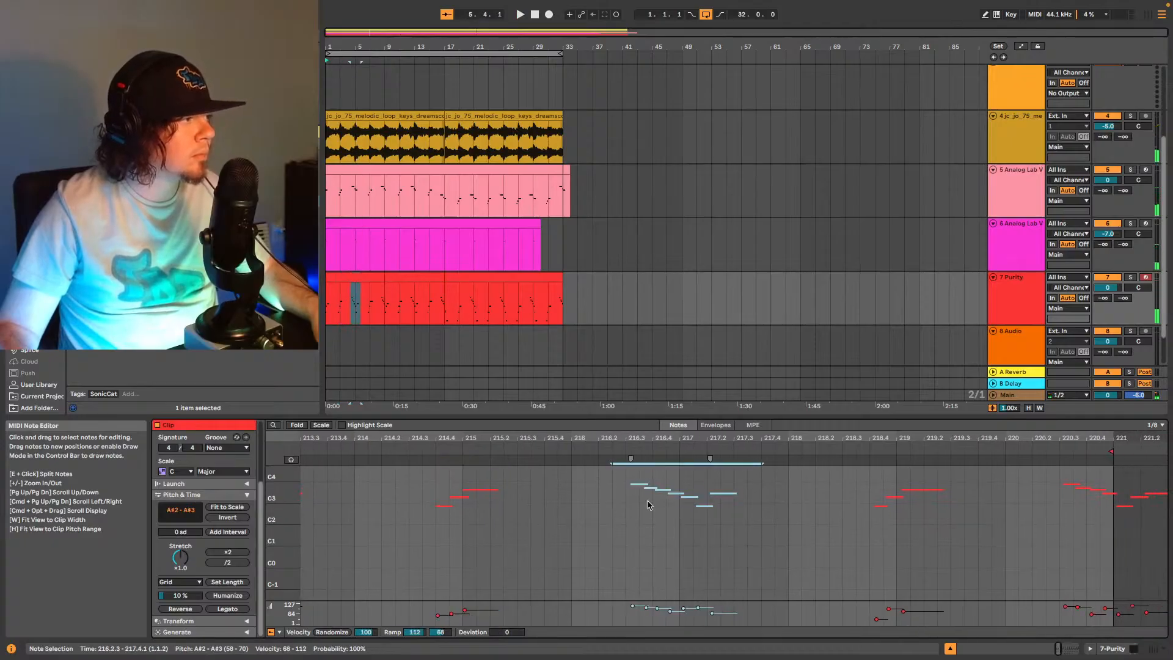
right_click(647, 508)
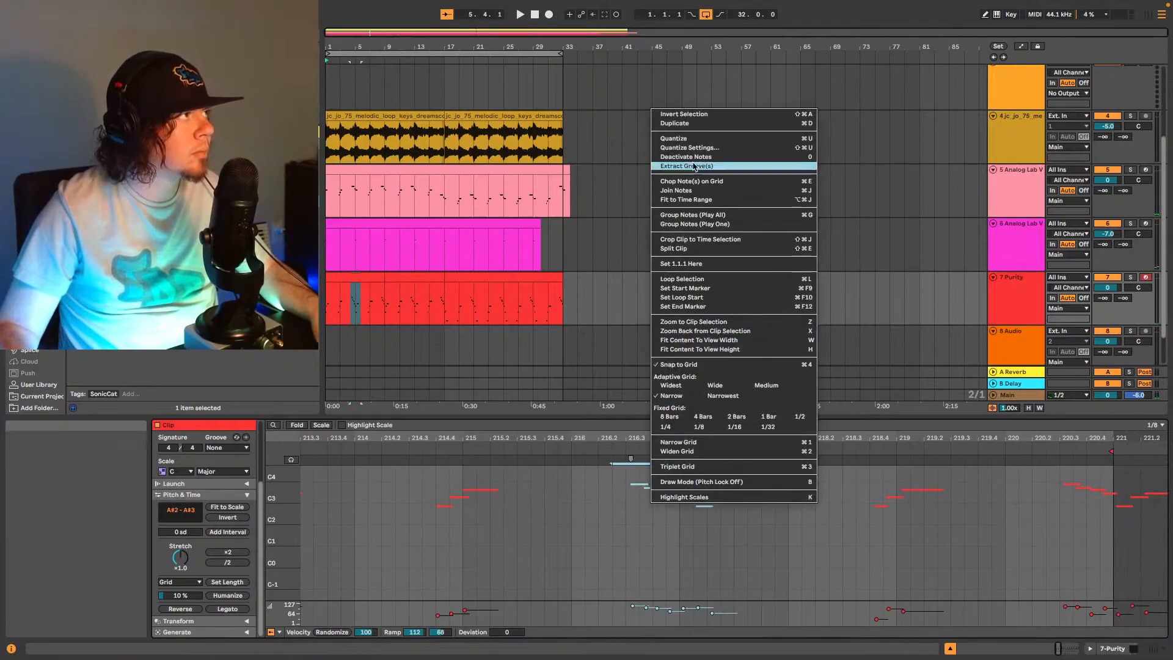
left_click(690, 138)
Audition the quantized notes and quantize the rising three-note phrase between 218.3.3 and 219.3.1 in the Purity clip.
key("space")
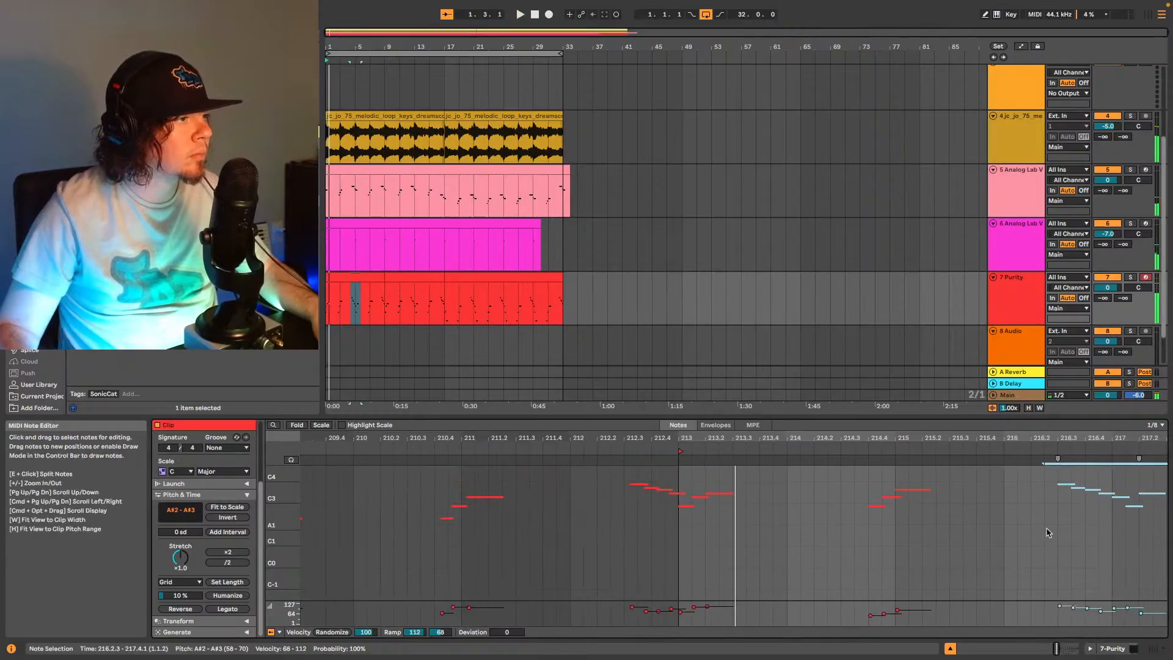
left_click(1039, 452)
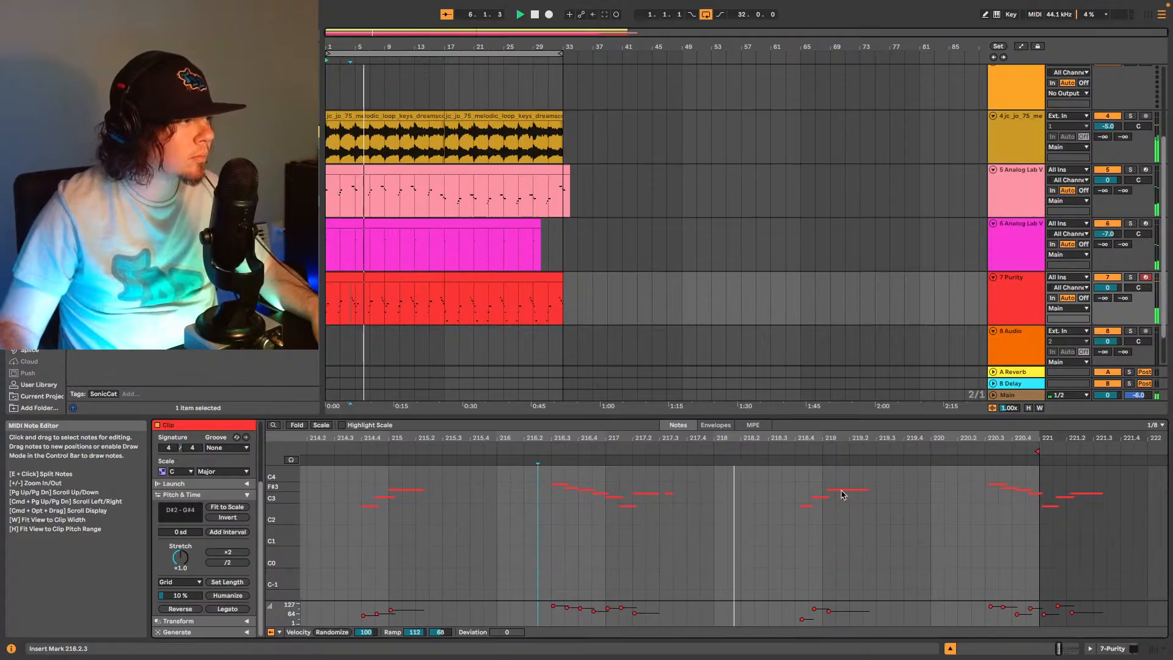
left_click_drag(729, 536, 825, 471)
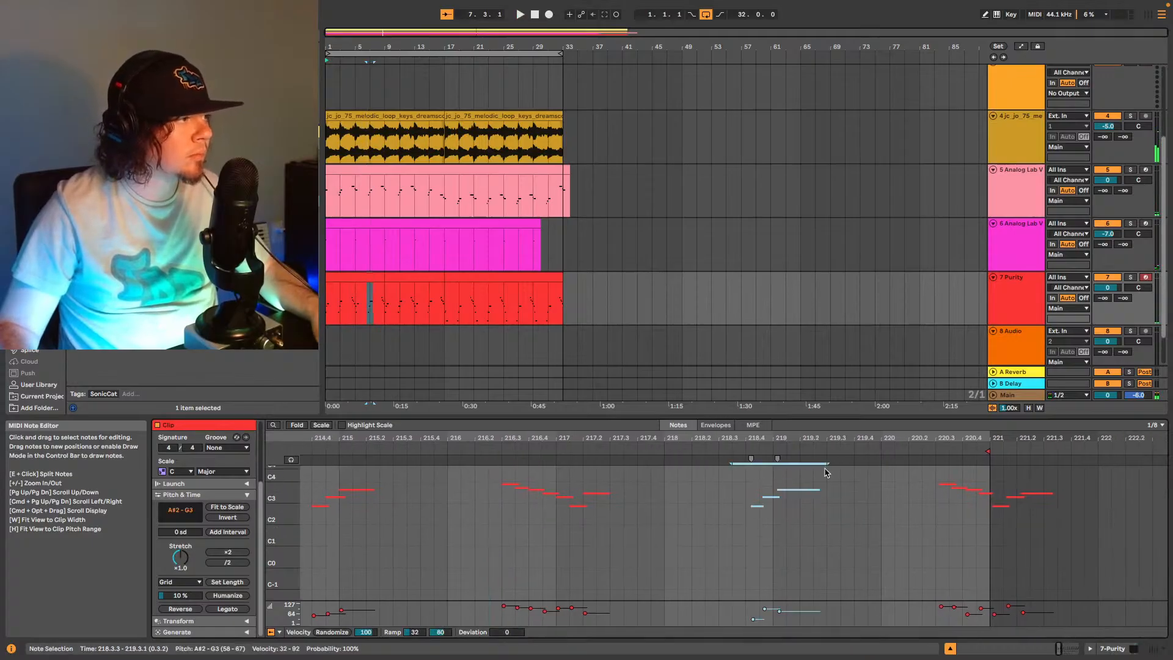
right_click(802, 504)
left_click(836, 151)
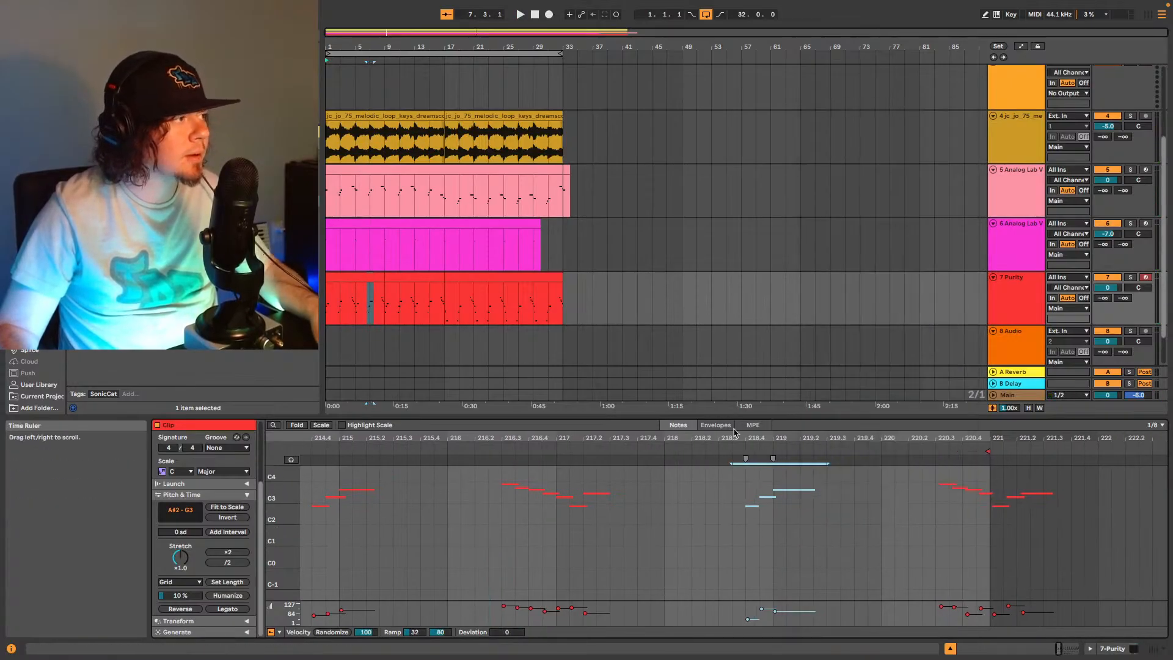
Quantize the descending notes from 220.3.1 to the end of the first Purity clip and play back the result.
key("space")
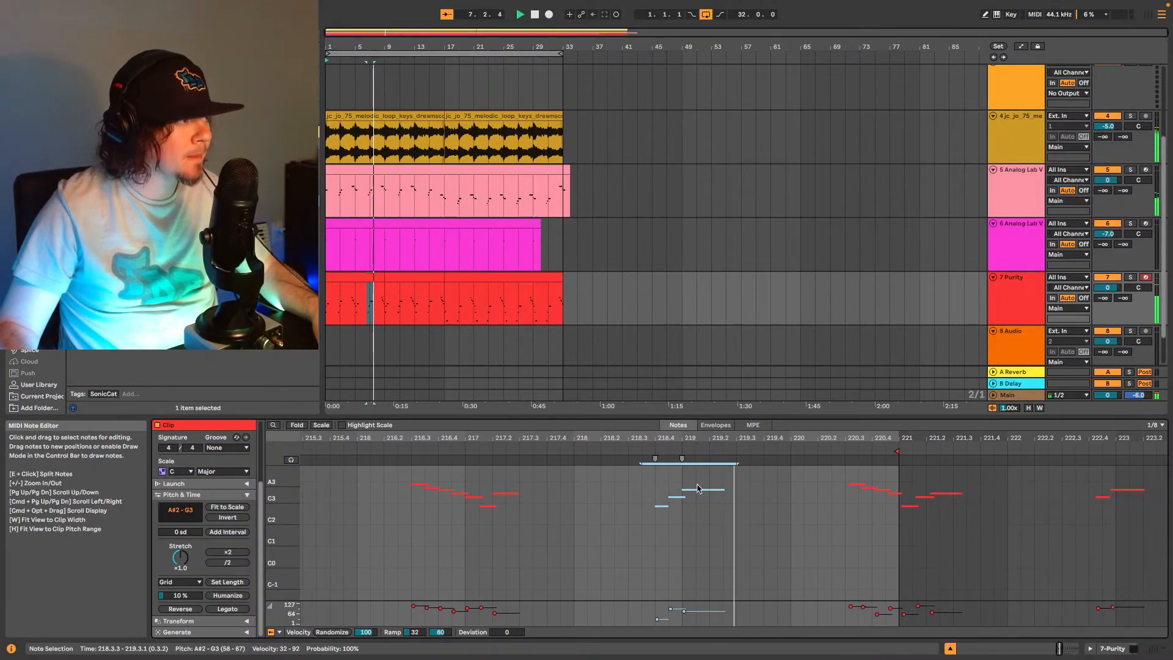
left_click(609, 448)
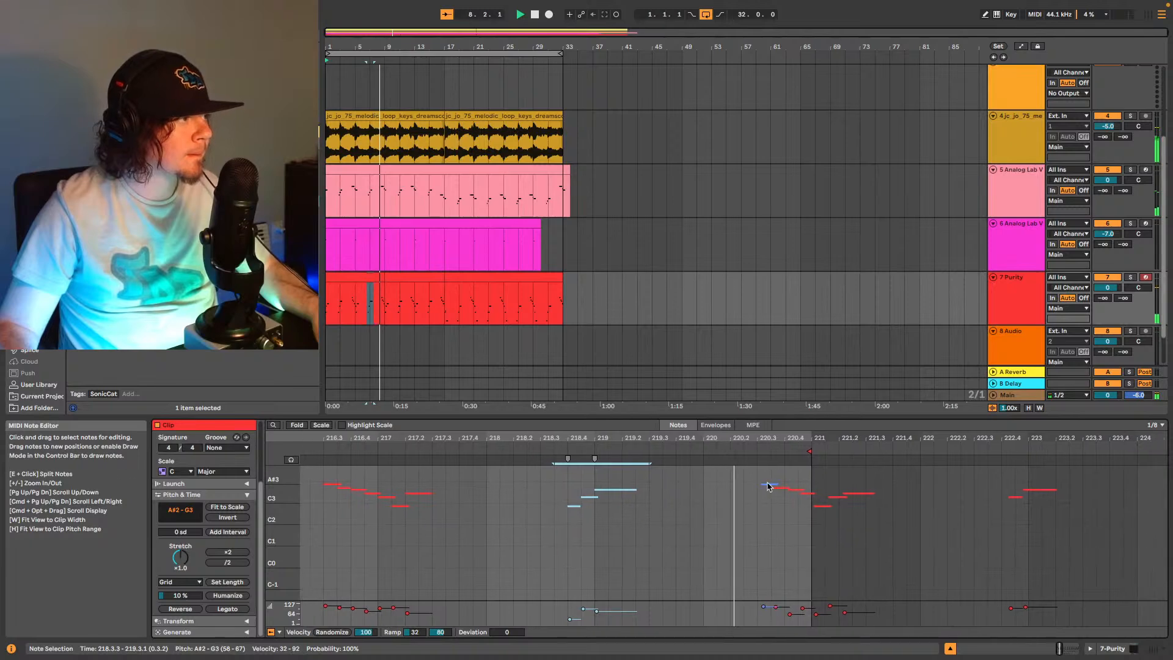
left_click_drag(678, 507, 722, 475)
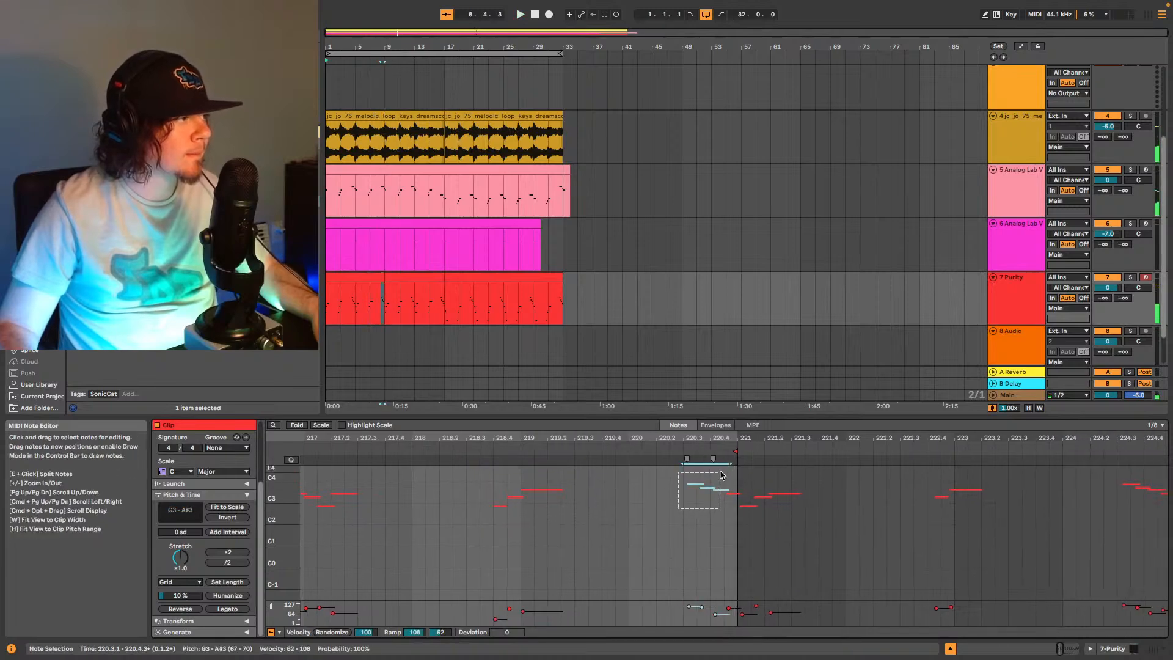
right_click(731, 507)
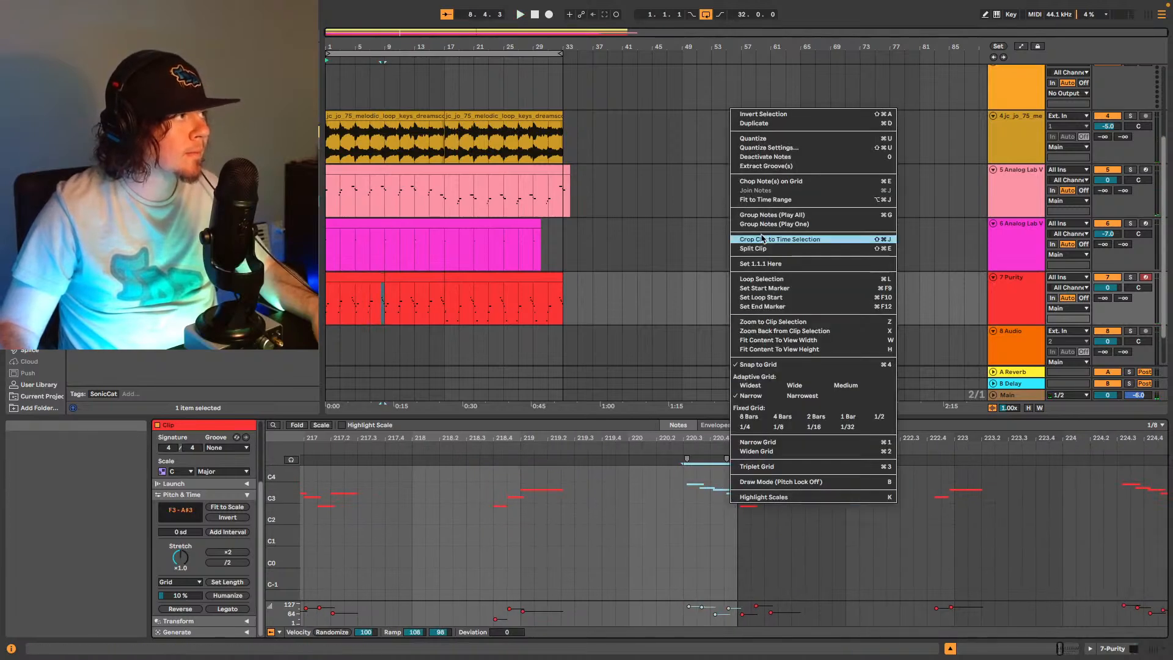
left_click(758, 138)
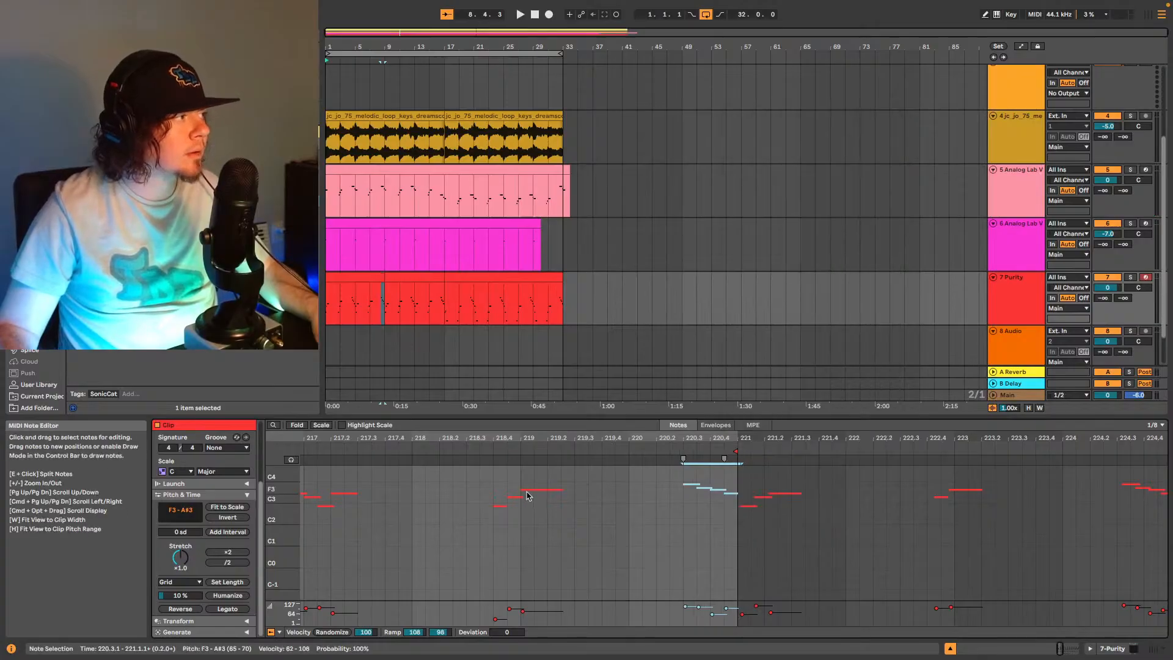
left_click(475, 449)
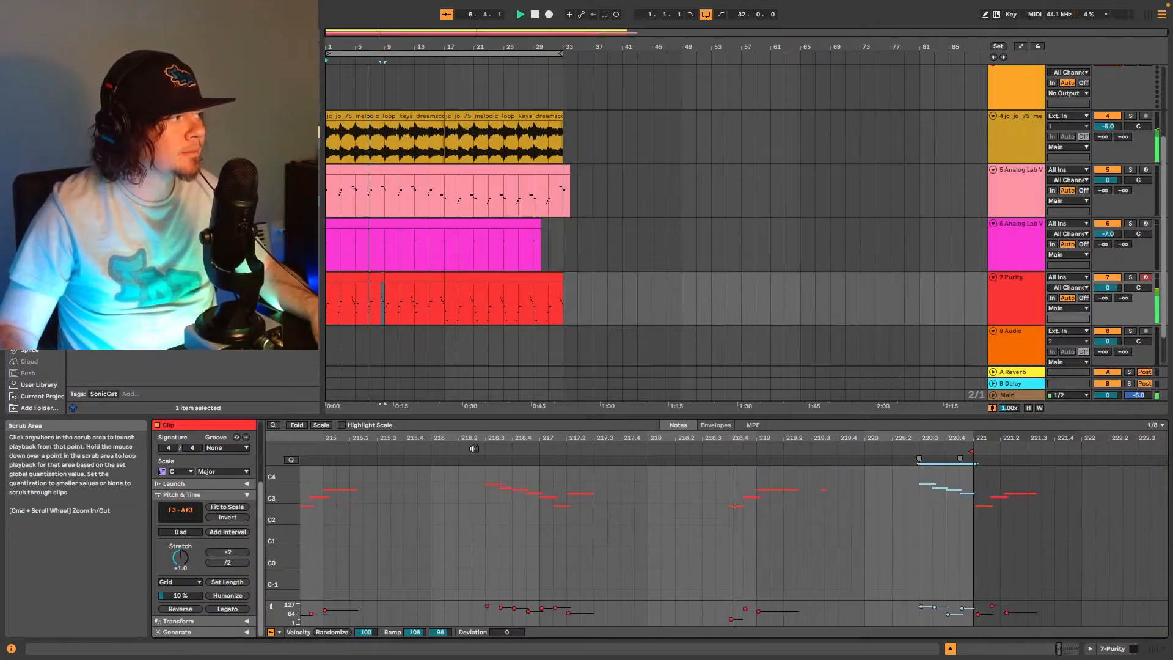
key("space")
Open the notes of the first TapDaddy151 clip at bars 1 to 17 and audition the drums around bar 11.
scroll(388, 145, "up", 5)
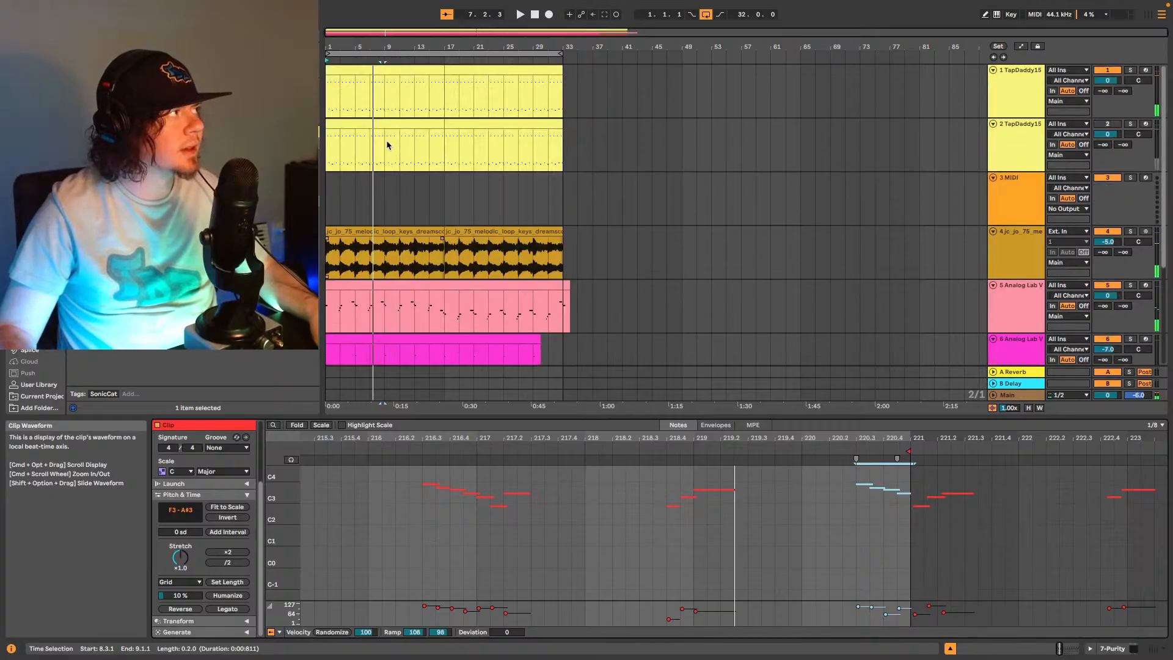
left_click(372, 71)
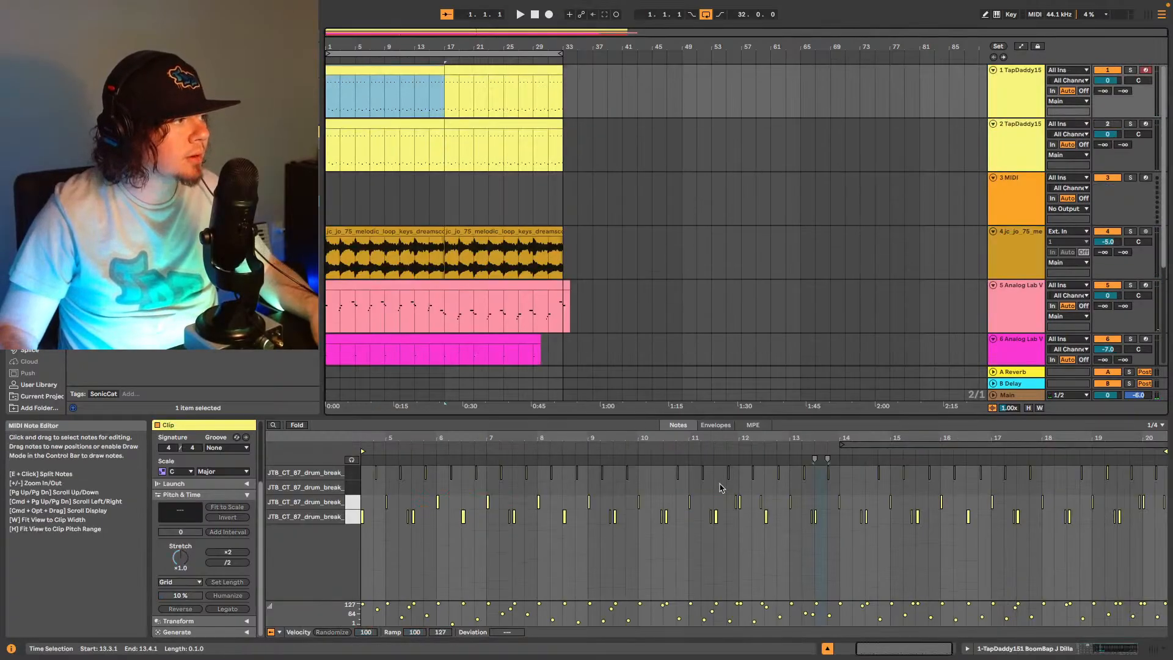
left_click(792, 452)
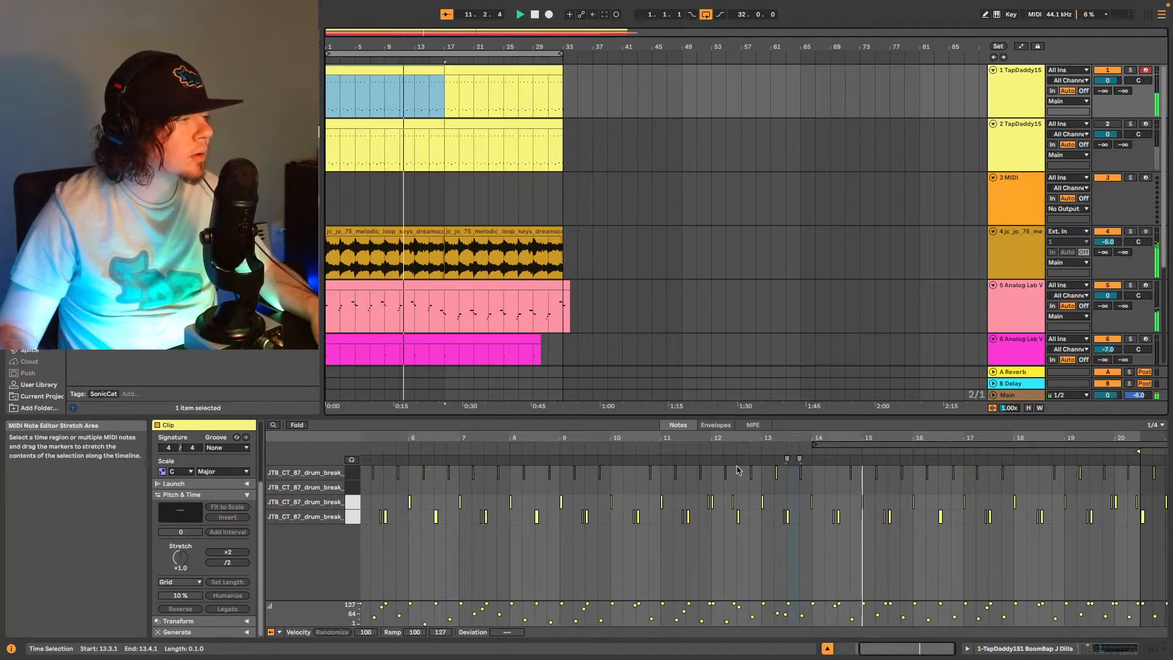
left_click(667, 452)
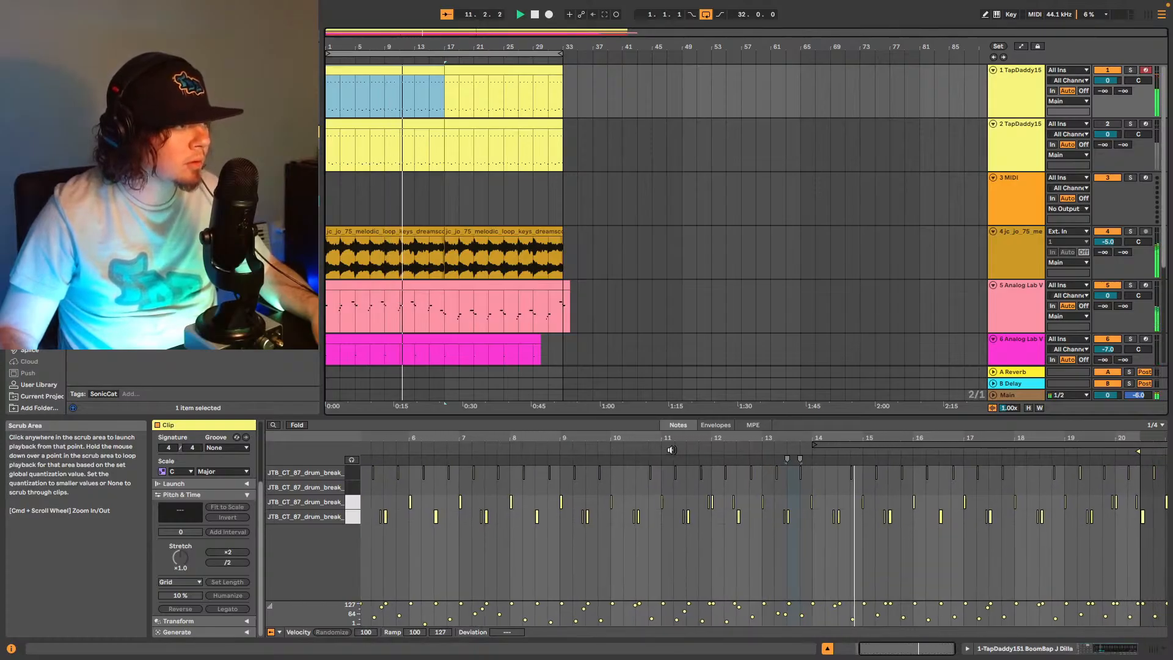
scroll(502, 358, "down", 1)
scroll(483, 351, "down", 5)
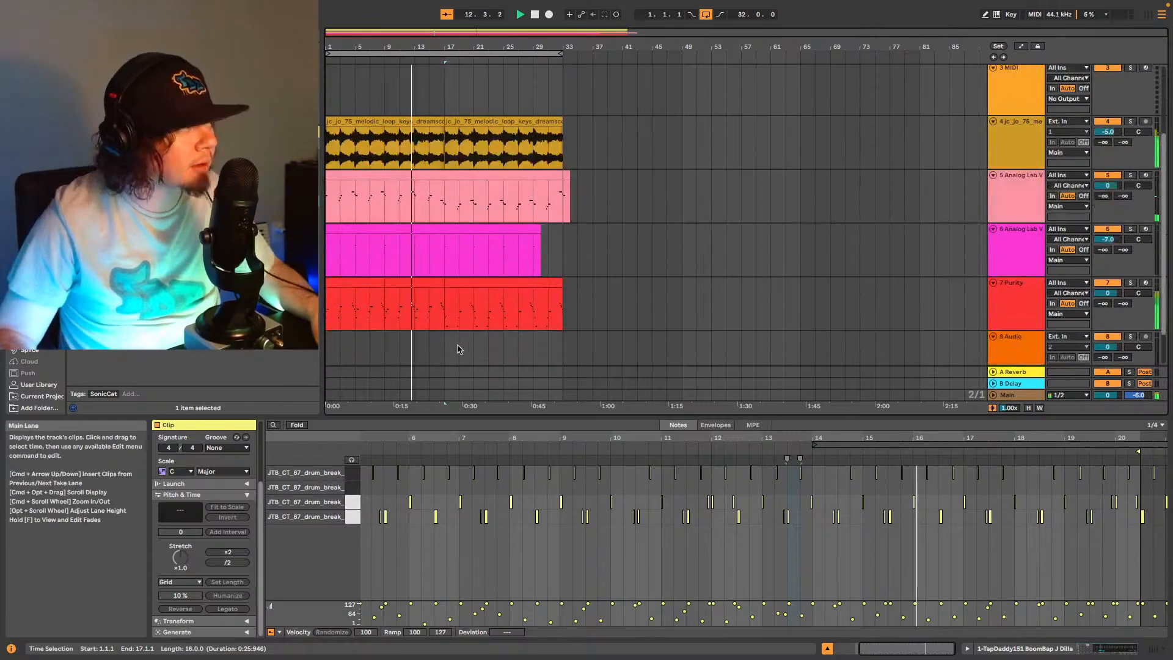
Compare the notes of the first two Purity clips and play the first one against the other parts.
left_click(429, 261)
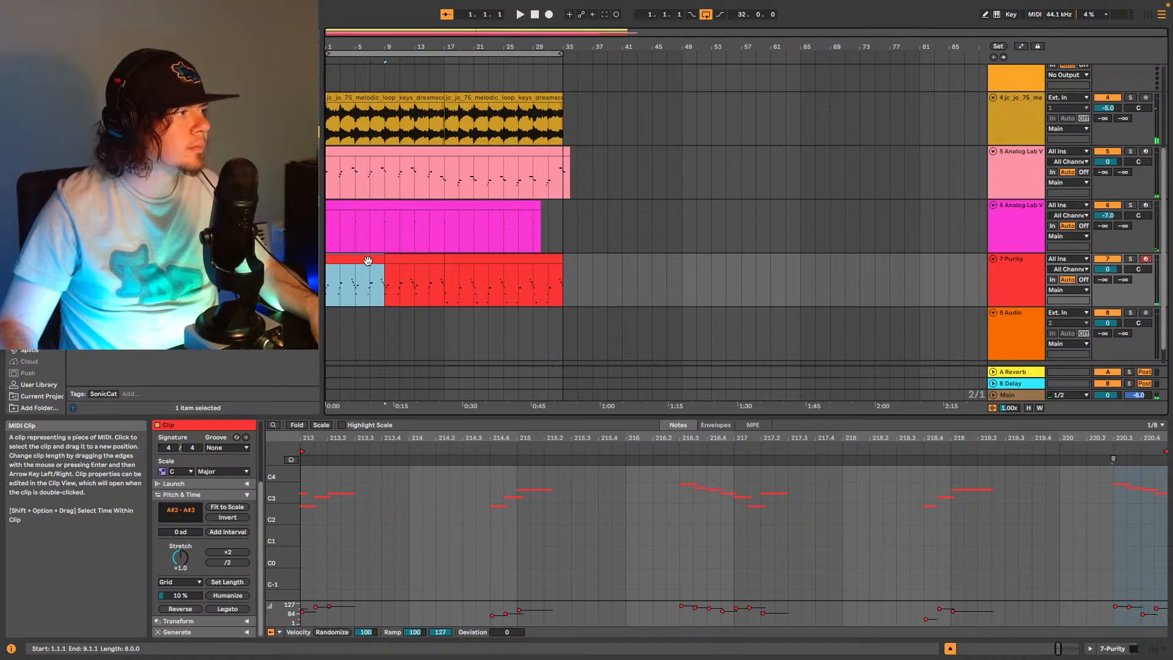
left_click(410, 259)
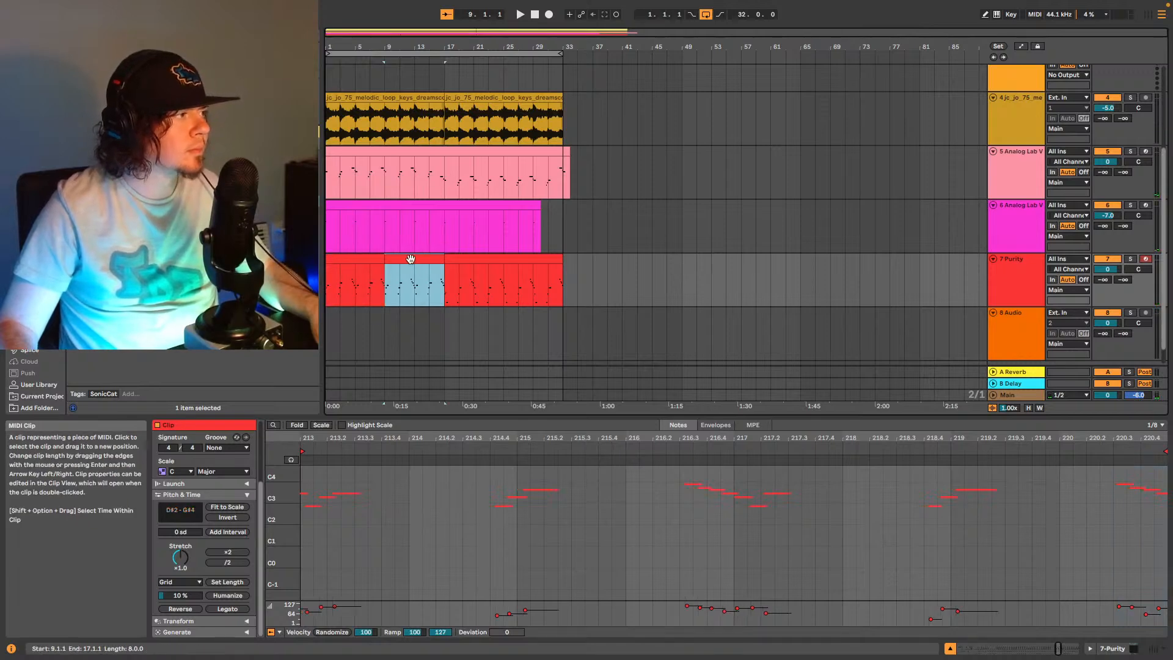
left_click(360, 259)
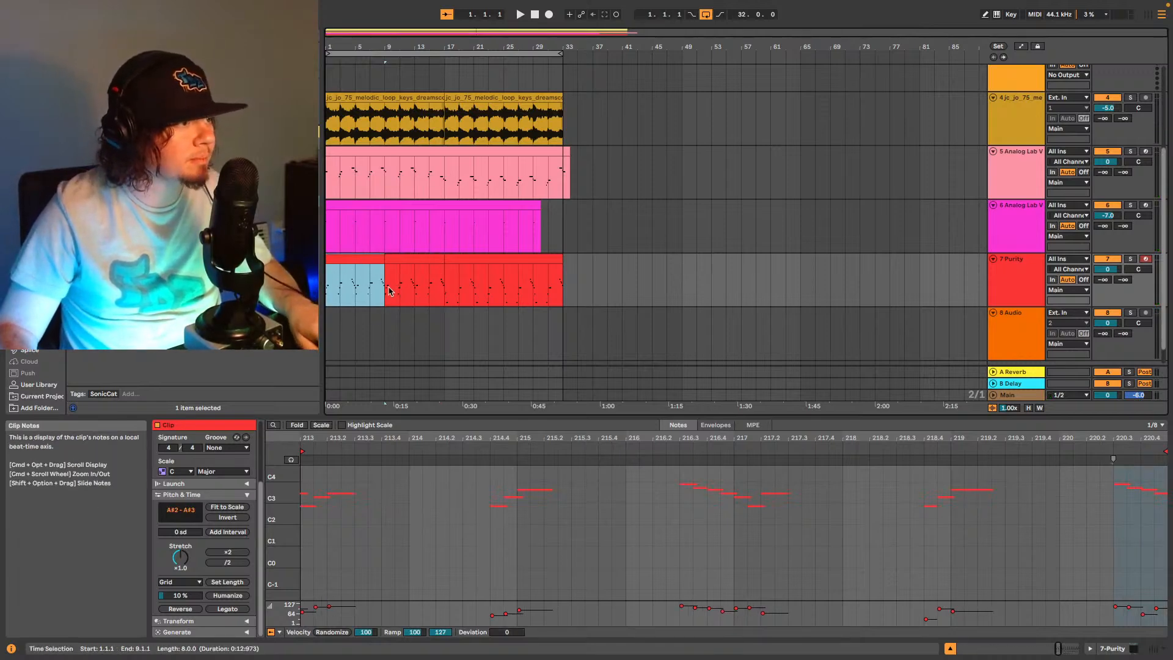
key("space")
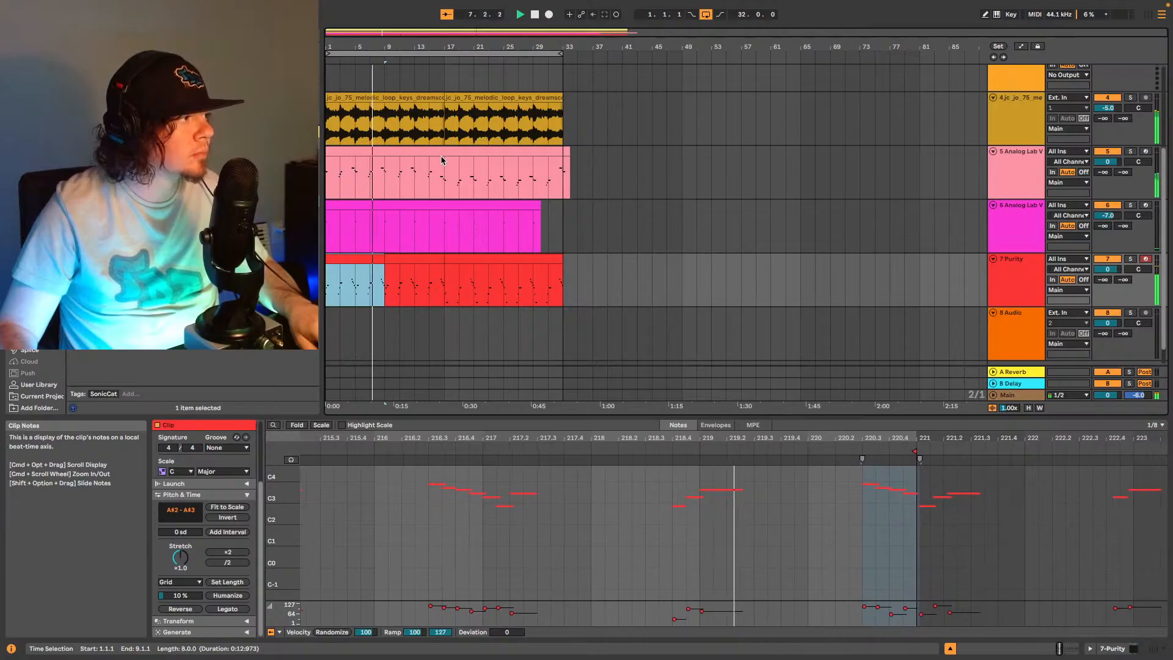
In the first TapDaddy151 clip, tighten the timing of the two adjacent C1 hits between 10.2.3 and 10.3.2 and play them.
scroll(381, 118, "up", 3)
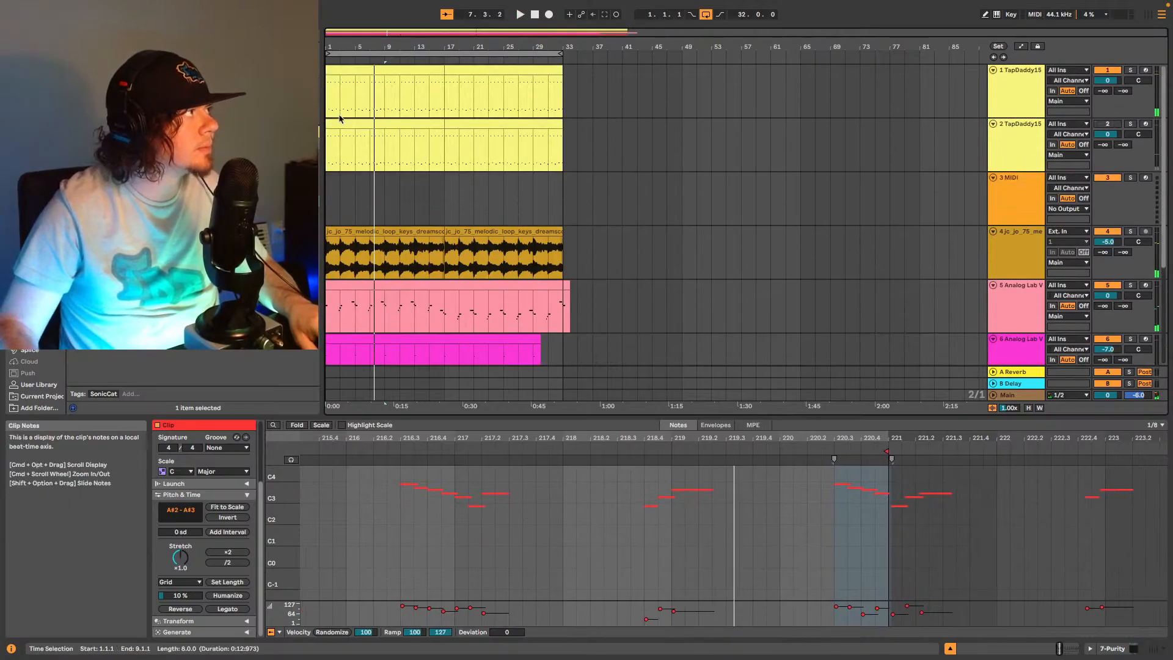
left_click(373, 71)
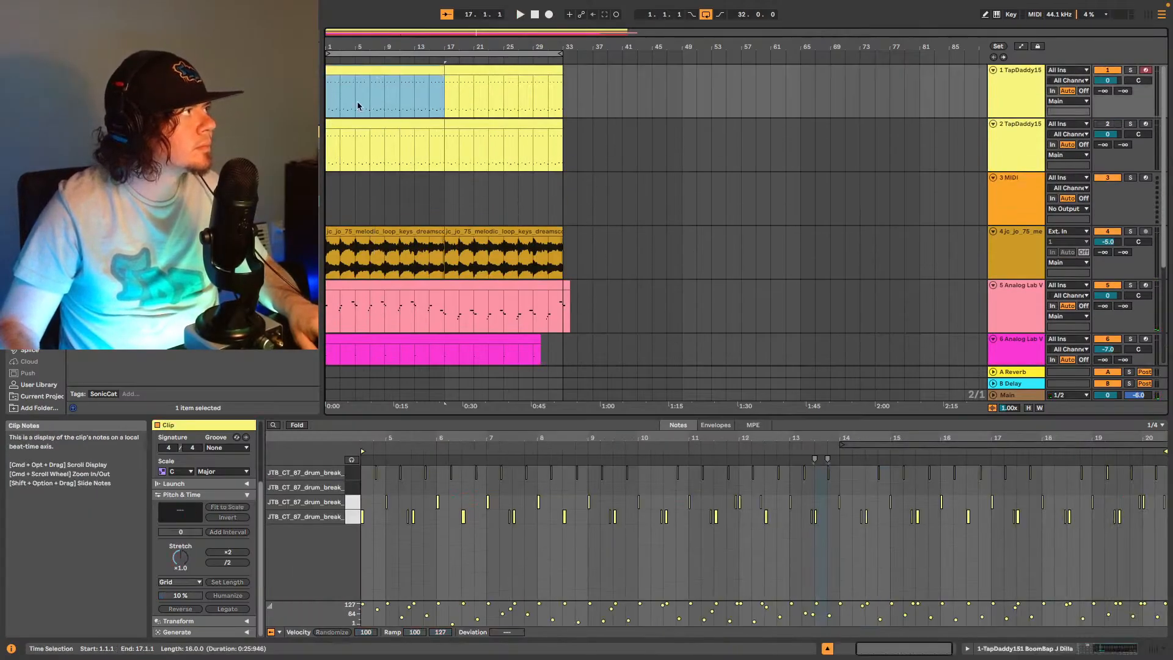
key("plus")
left_click_drag(360, 46, 400, 80)
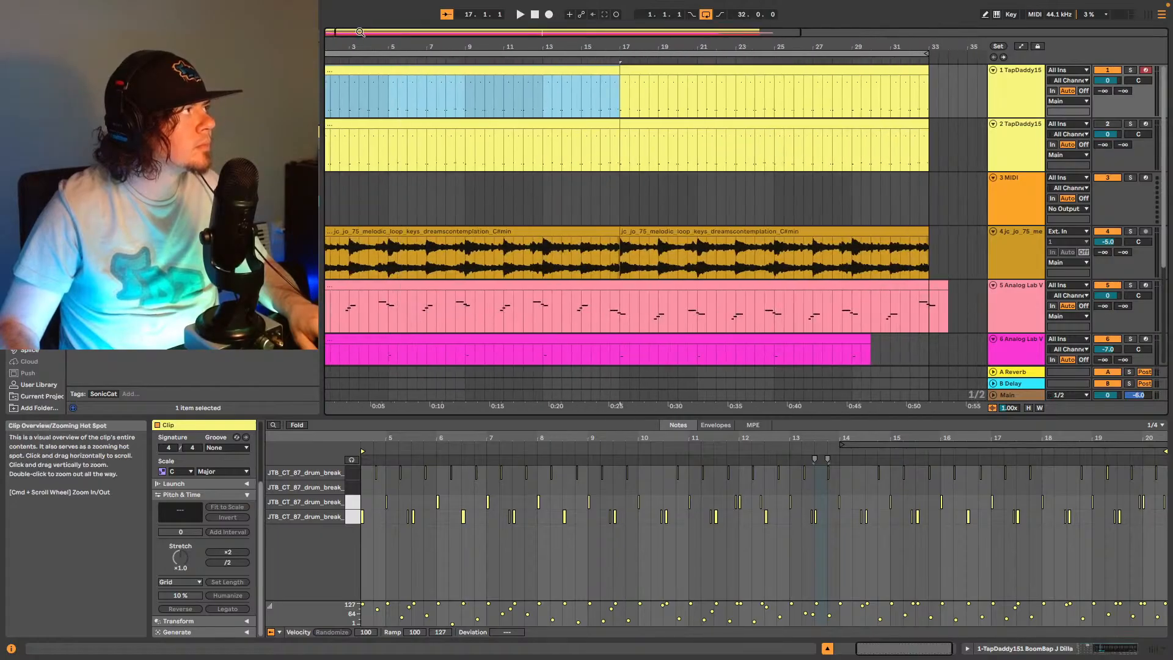
left_click(367, 59)
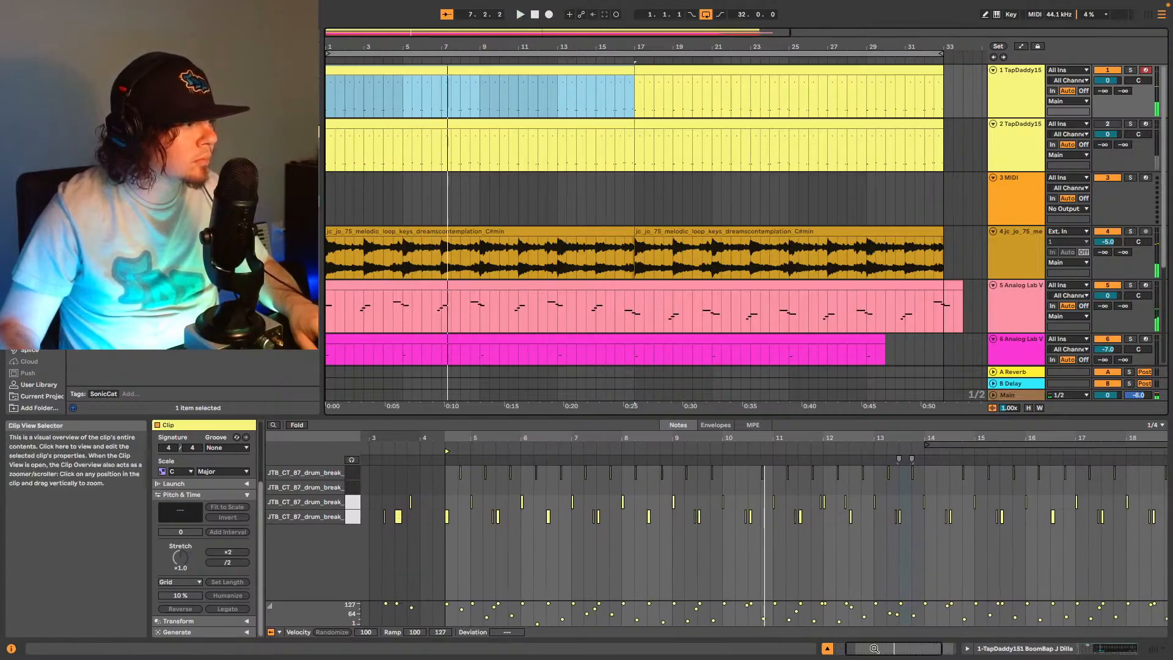
left_click_drag(874, 649, 877, 659)
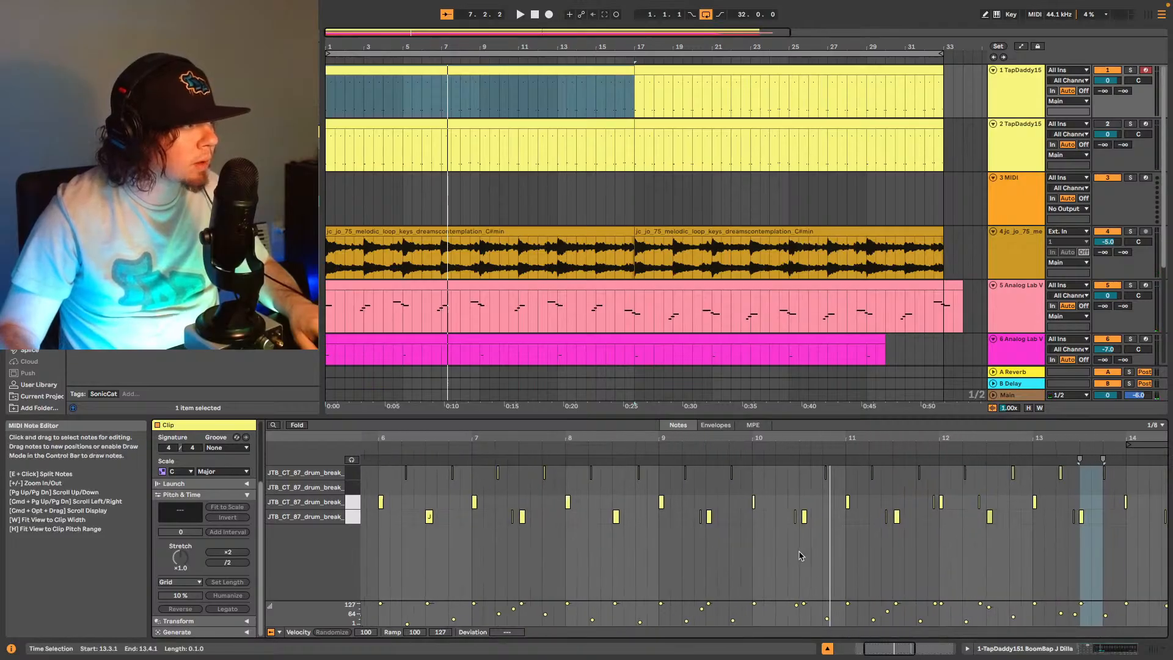
left_click_drag(784, 523, 812, 518)
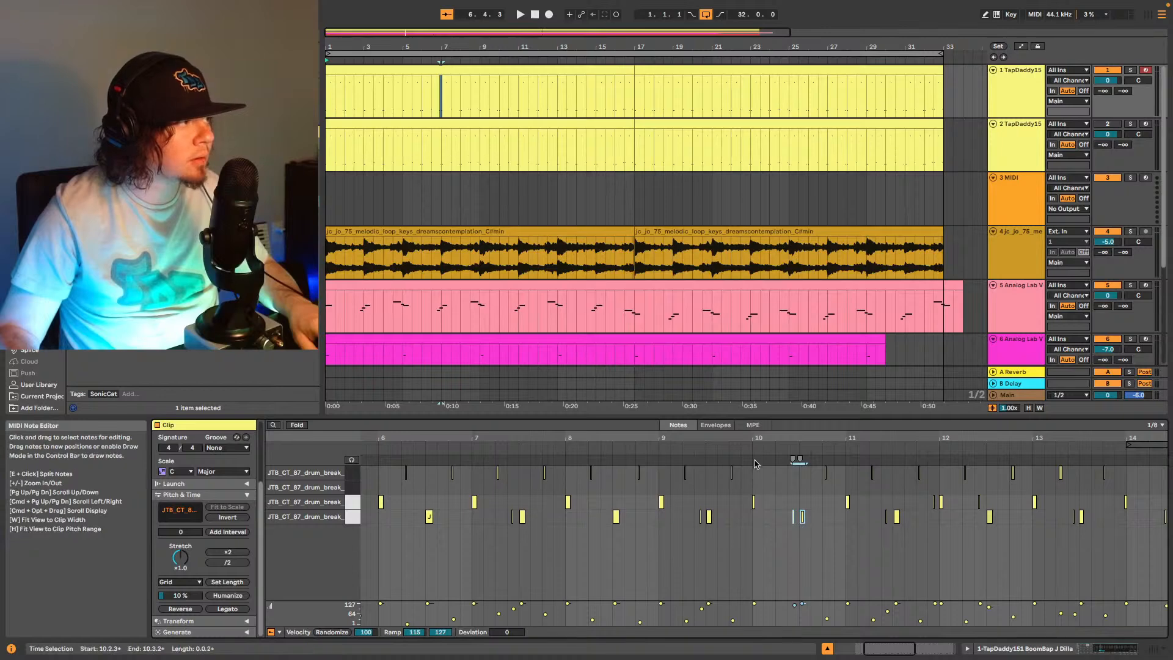
key("space")
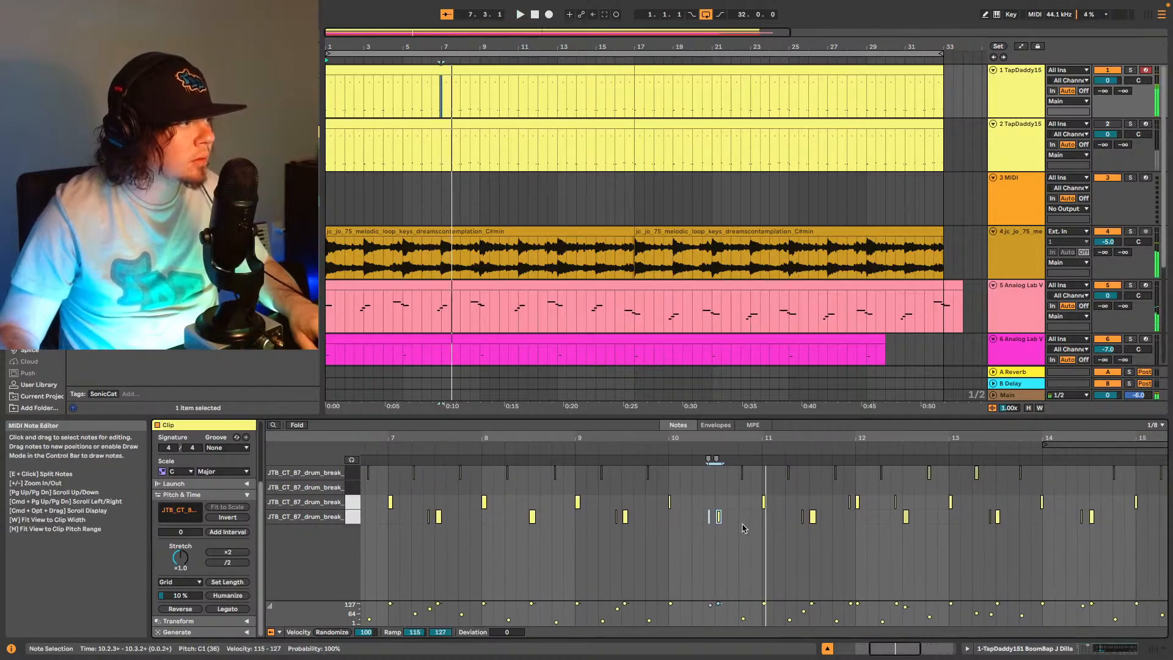
Play the drums through the passage with the retimed C1 hits to check the groove.
left_click(448, 71)
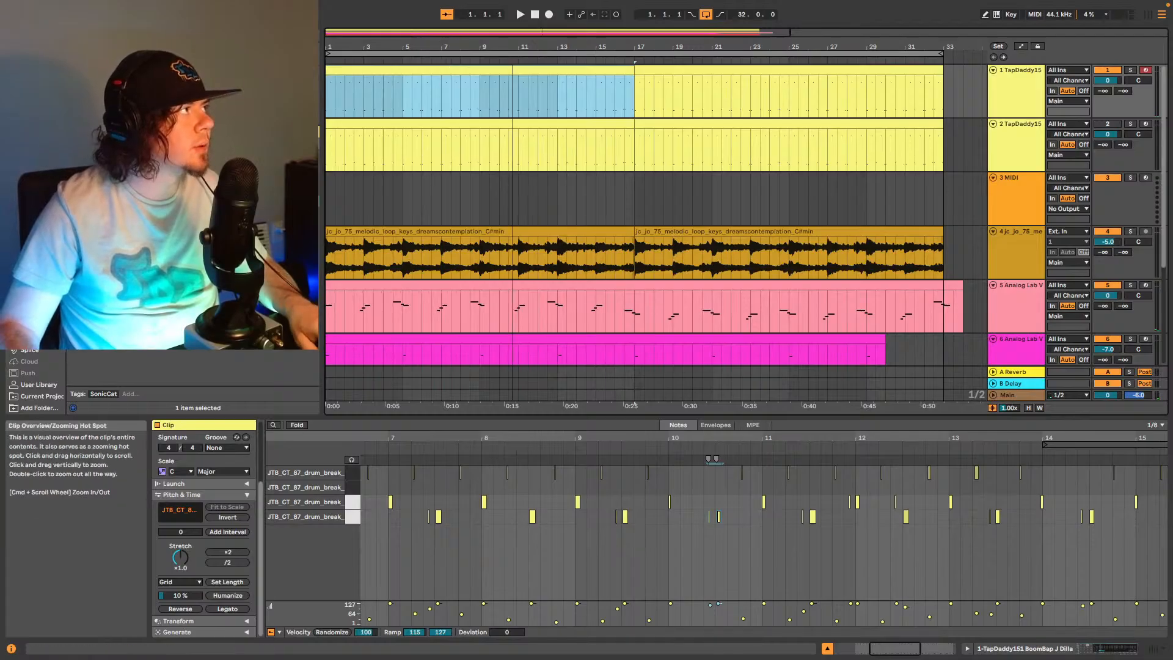
key("minus")
left_click(333, 144)
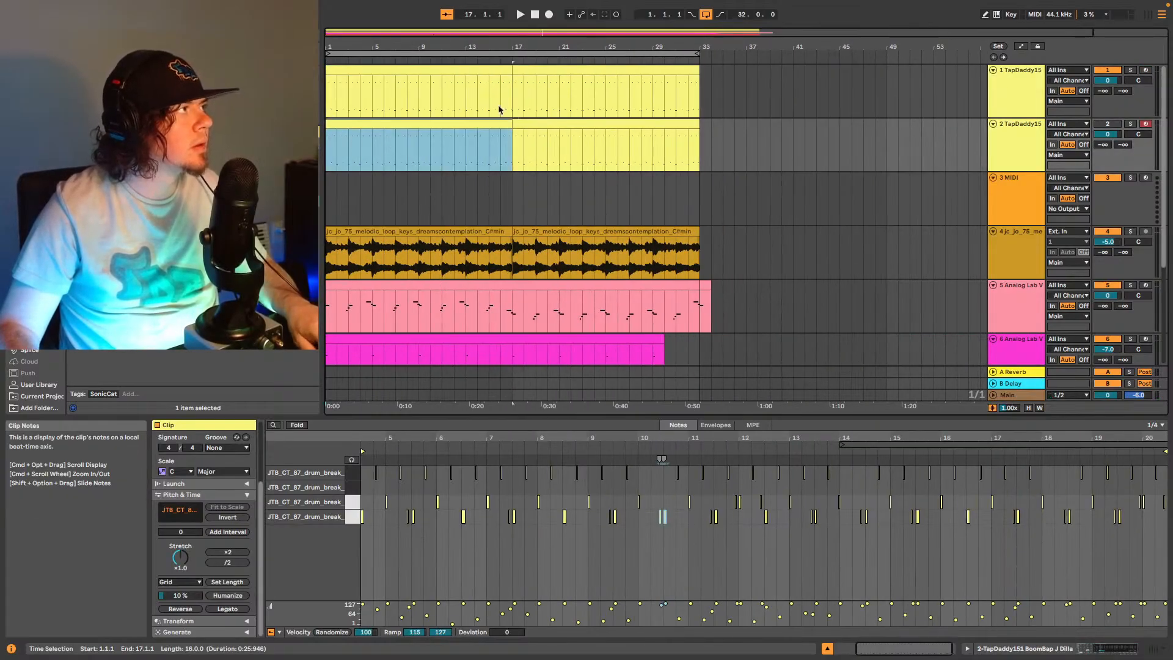
left_click(537, 447)
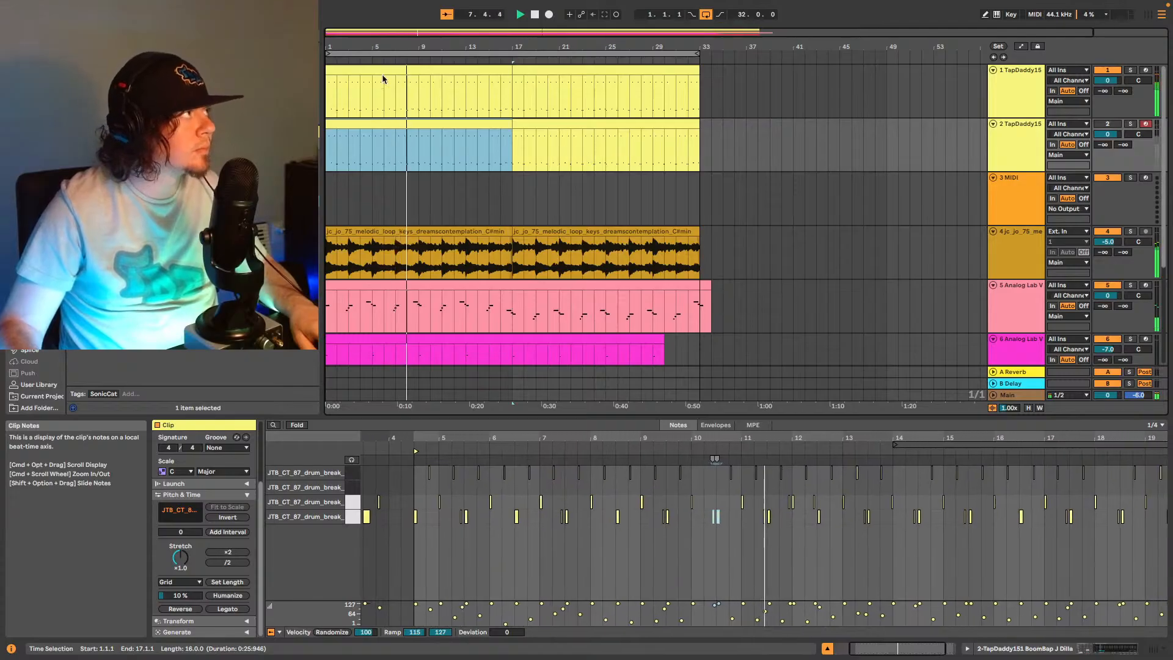
Duplicate both TapDaddy151 drum clips from bars 1 to 17 onto bars 17 to 33 and play the second half.
left_click_drag(328, 156, 515, 87)
key("super+d")
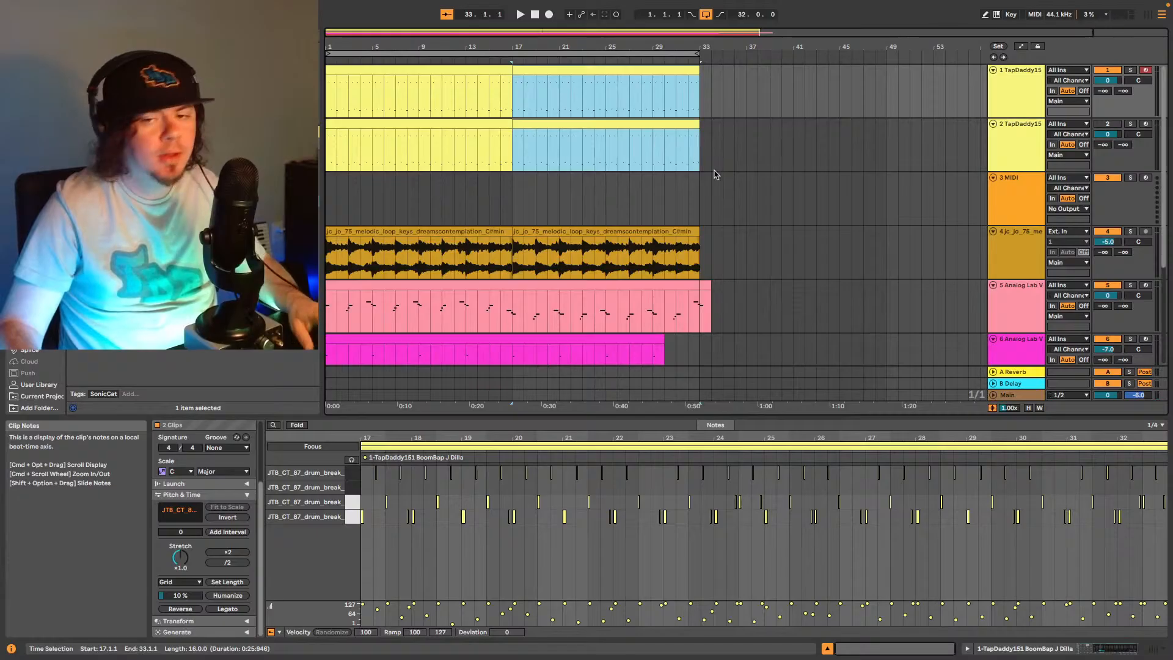
key("space")
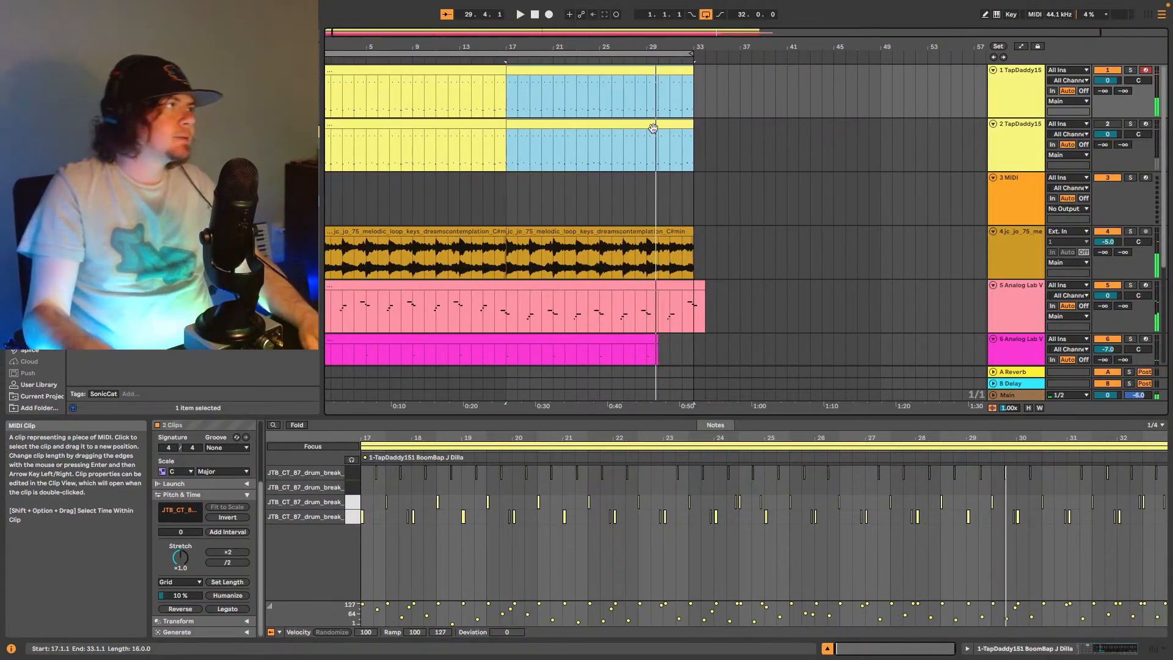
In the Purity clip spanning bars 17 to 33, delete the stray B2 note at 229.1.4 and extend the neighbouring A#2 note at 229.1.3.
scroll(656, 127, "down", 5)
left_click(545, 237)
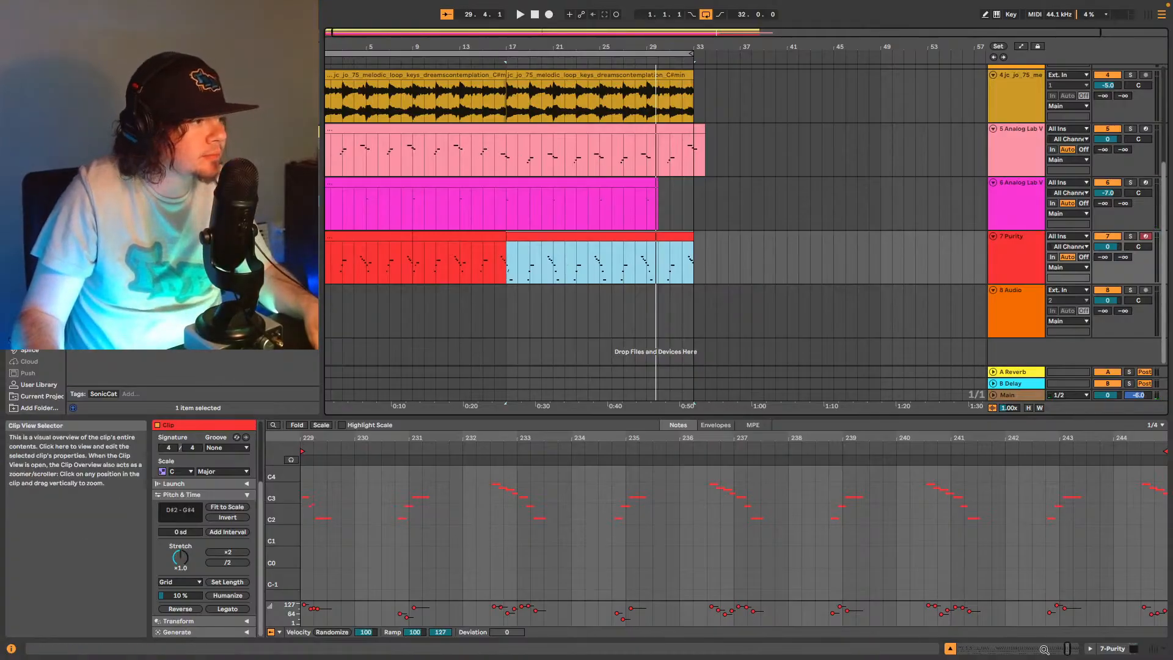
left_click_drag(1074, 647, 1065, 650)
key("space")
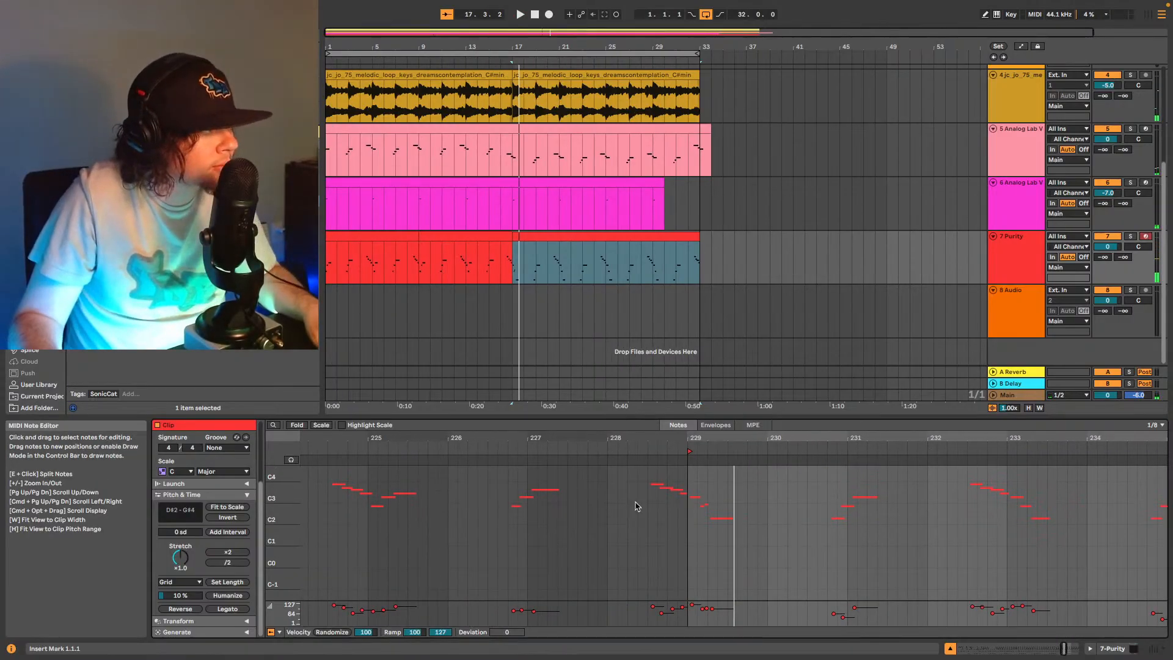
left_click_drag(273, 517, 304, 523)
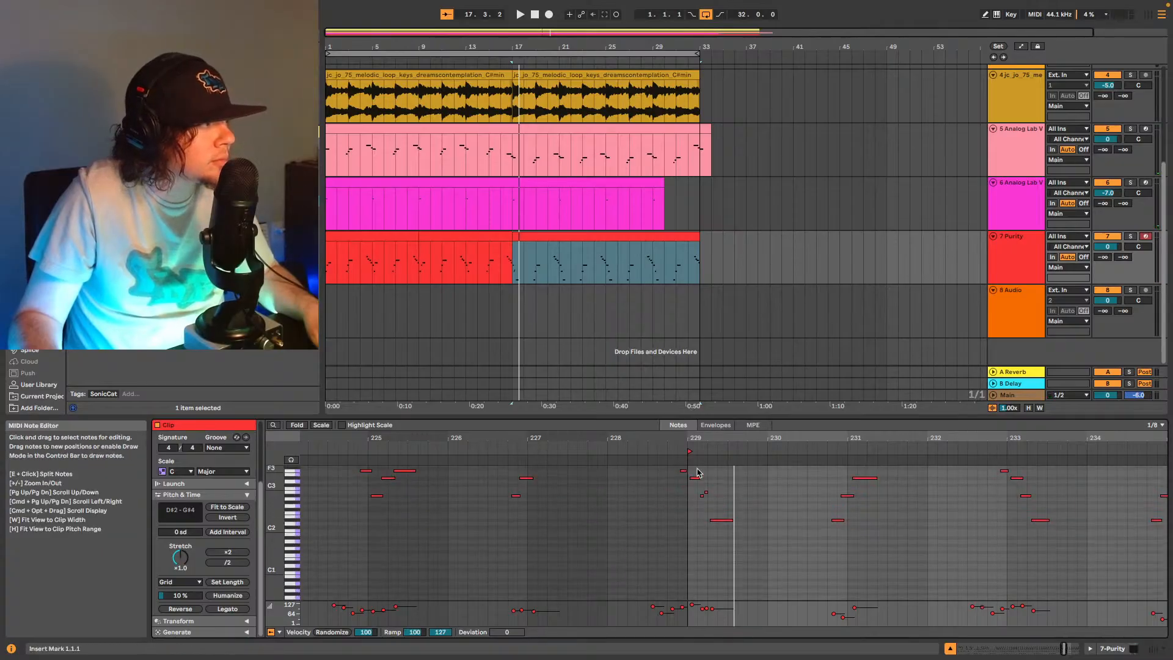
key("space")
left_click(711, 496)
key("space")
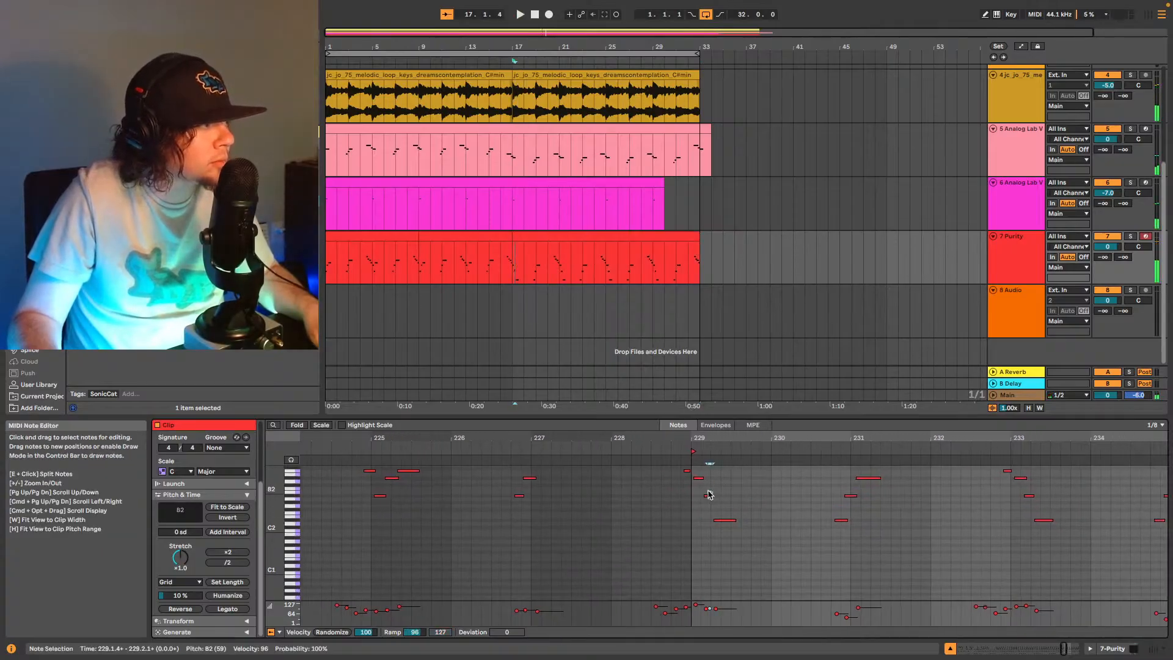
key("Delete")
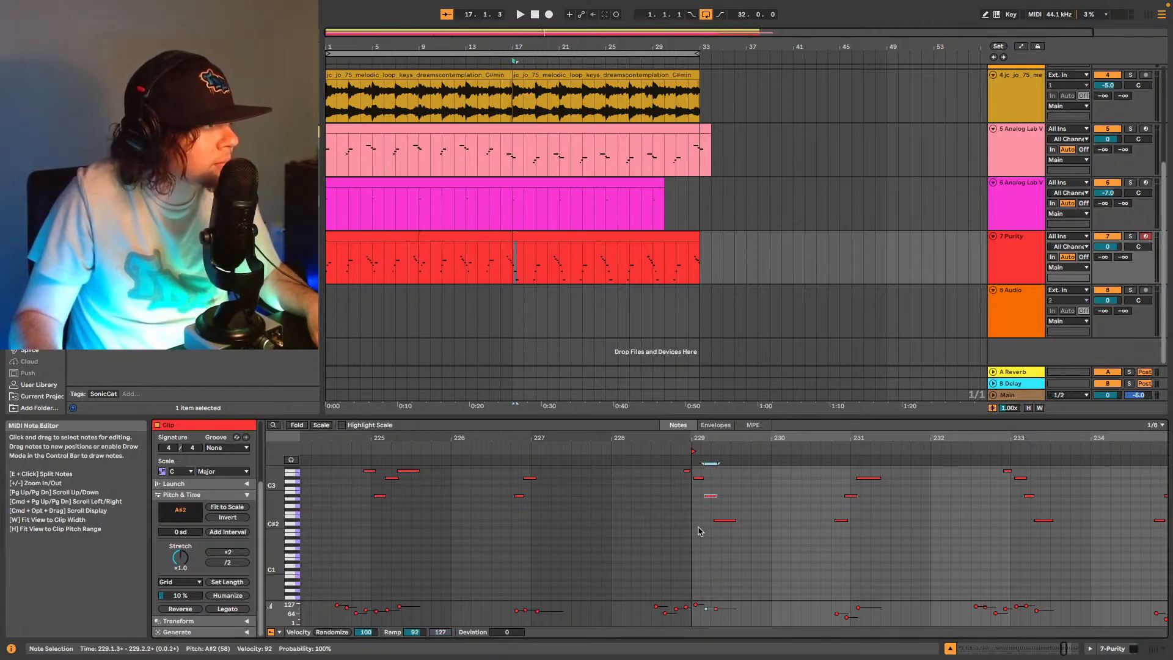
Quantize the D#3, A#2 and D#2 notes at the start of the second Purity clip, from 229.1.1, and play them.
left_click_drag(730, 542, 702, 474)
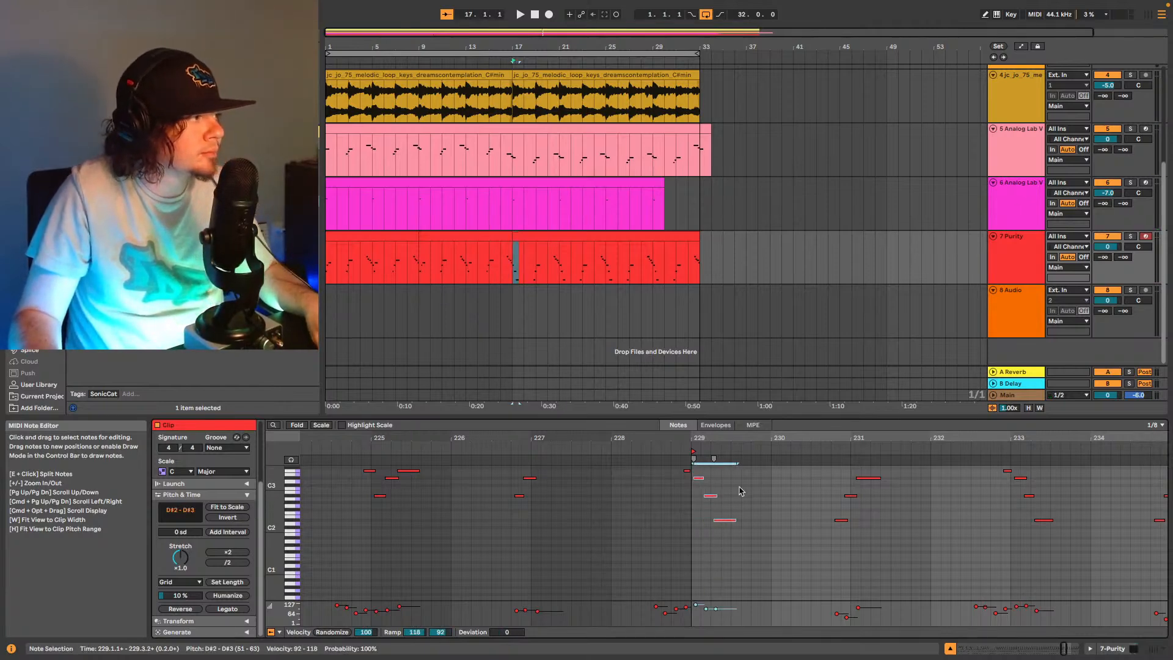
right_click(724, 529)
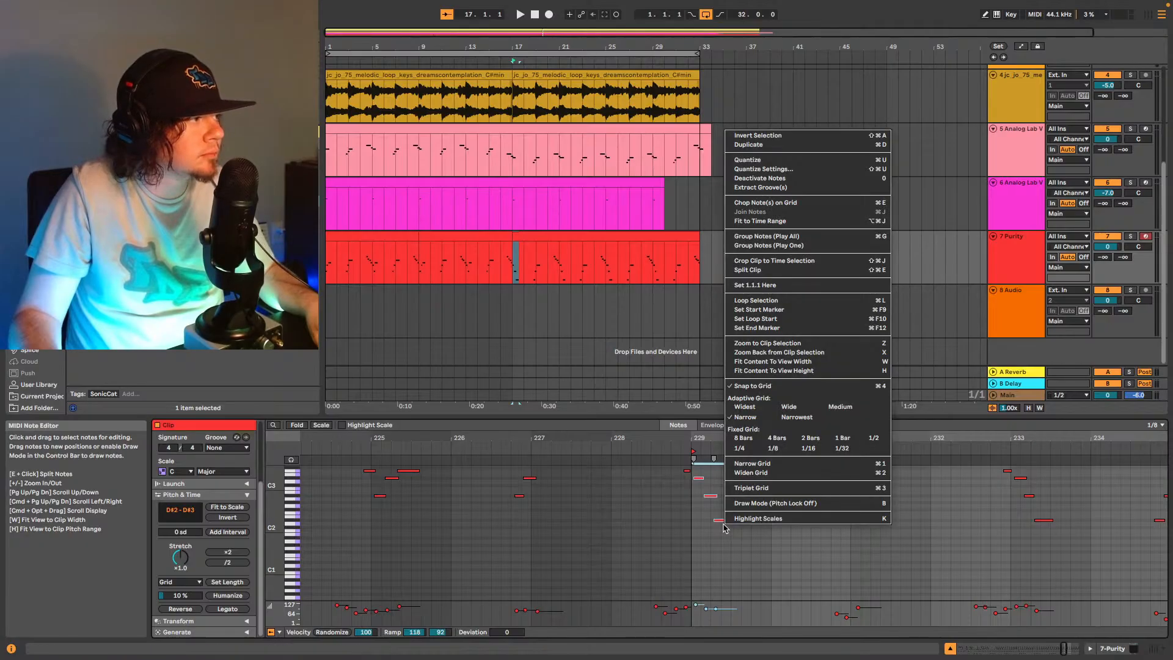
left_click(756, 160)
key("space")
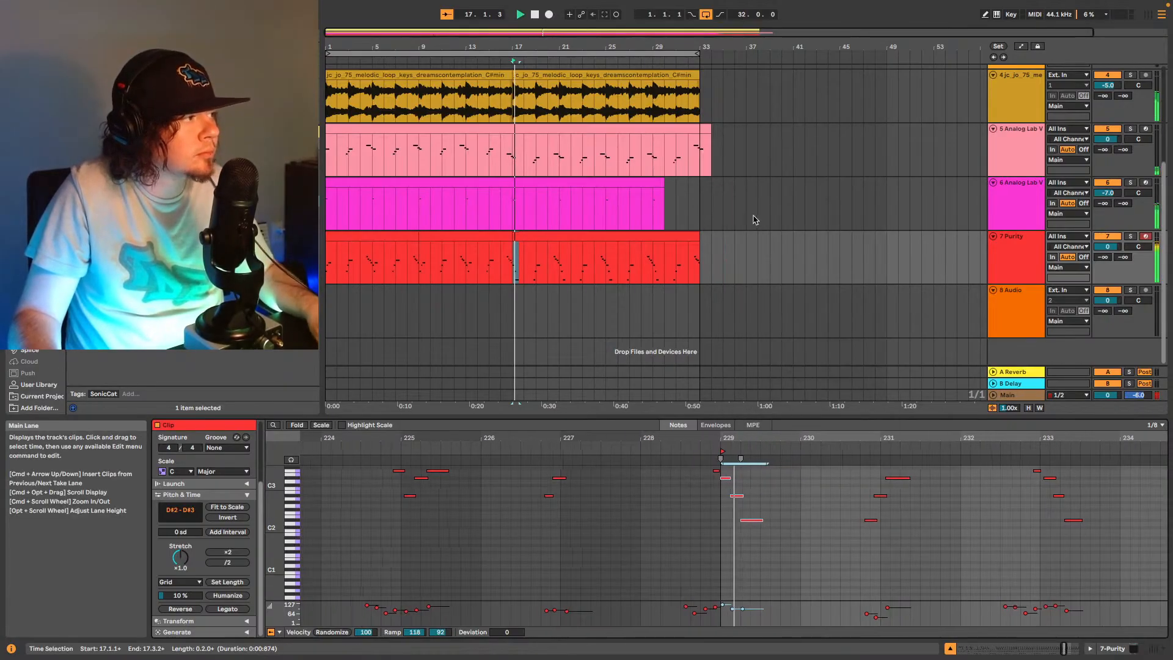
key("space")
Trim the A#2 note at 229.1.3 to end at 229.2.1 and play the following phrase.
left_click(698, 495)
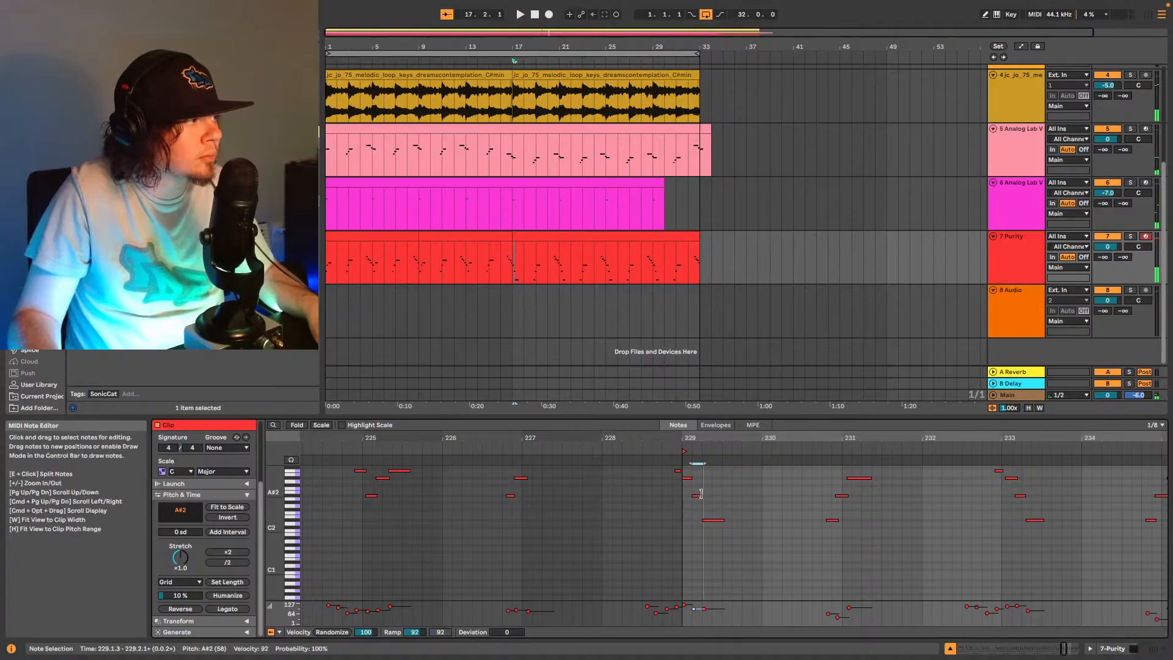
key("space")
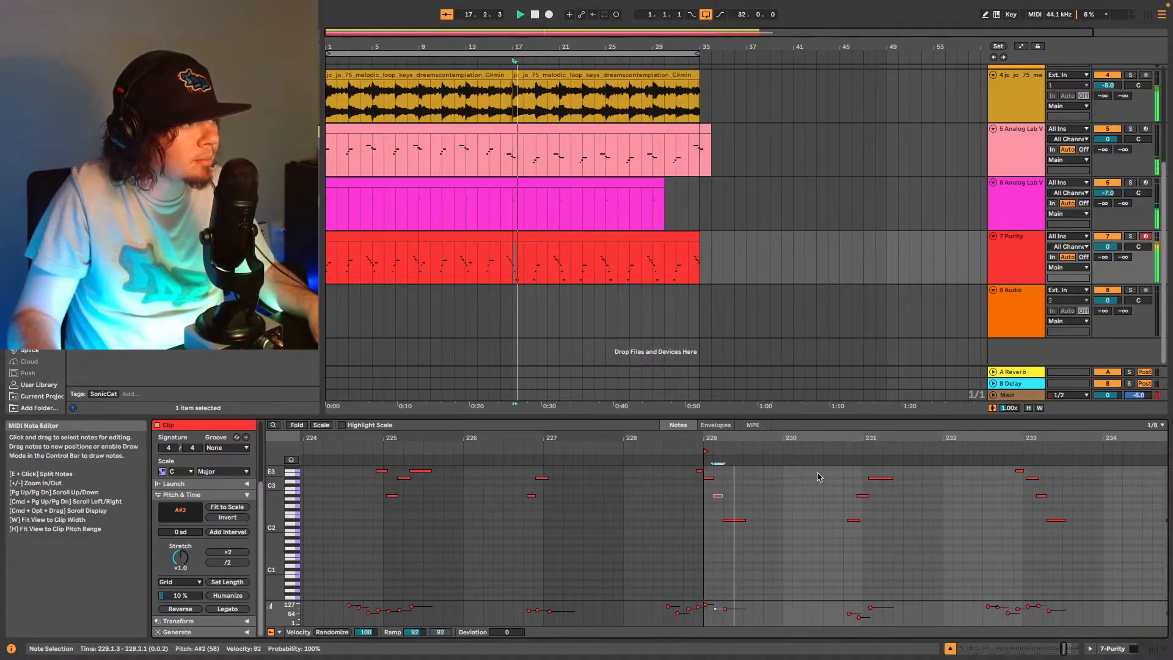
key("space")
Quantize the three rising notes D#2, A#2 and D#3 between 230.4.1 and 231.2.3.
left_click_drag(766, 540, 794, 501)
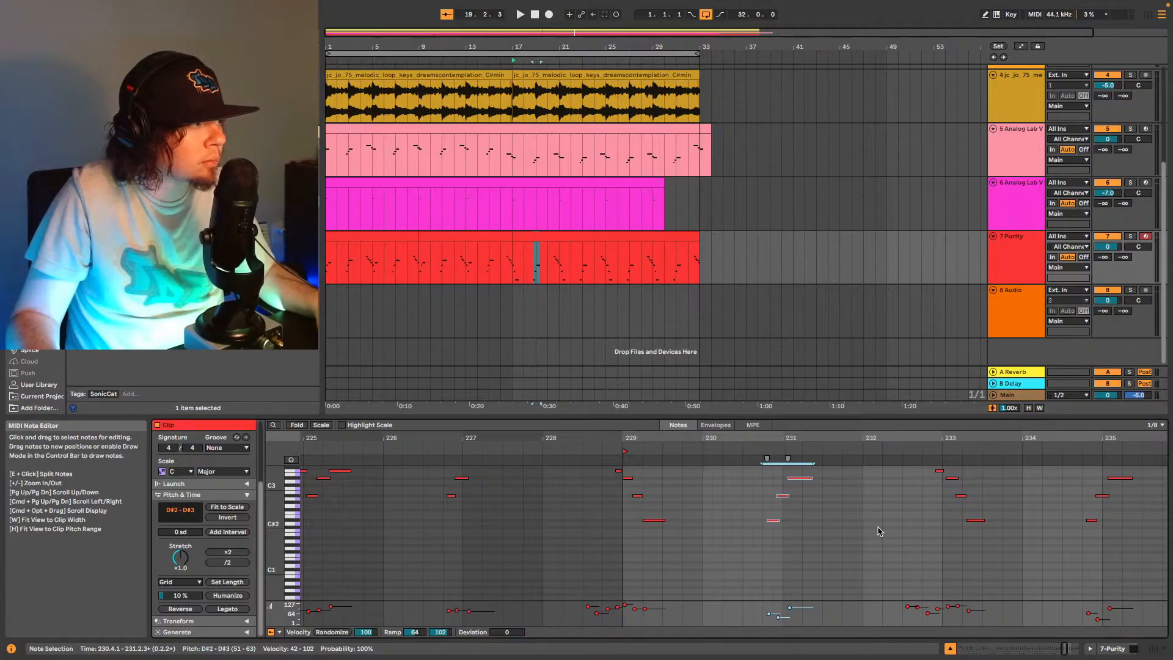
right_click(800, 487)
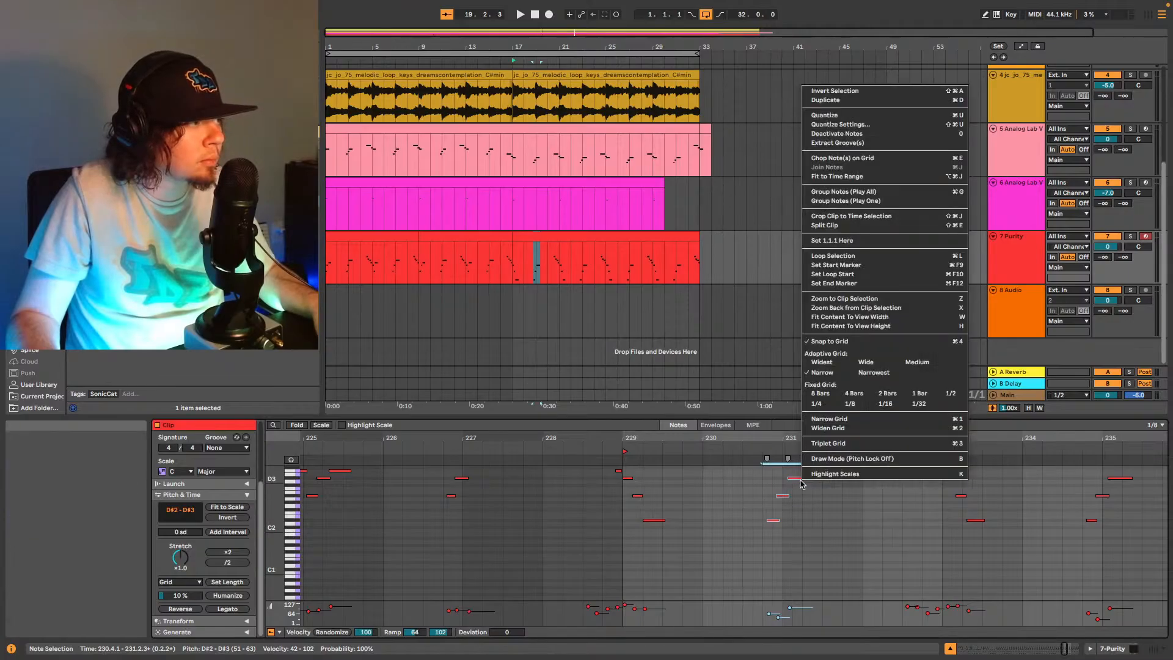
left_click(835, 120)
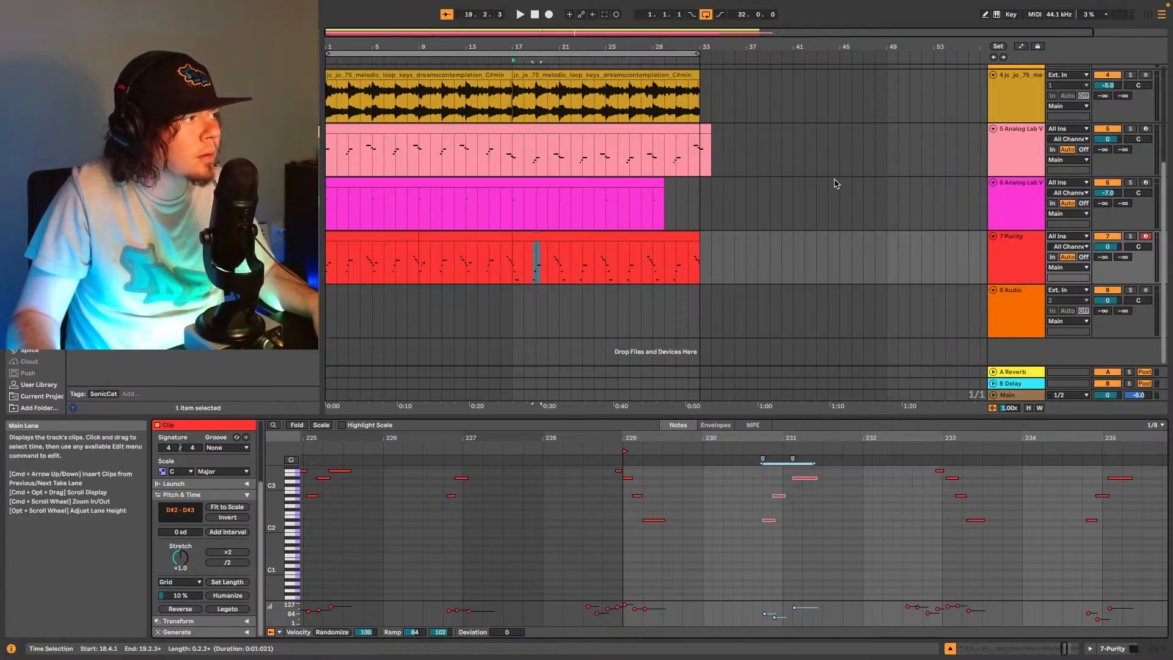
Move the D#3 note to 231.1.1, trim the preceding A#2 note to end there, and play on into the next phrase.
left_click(805, 479)
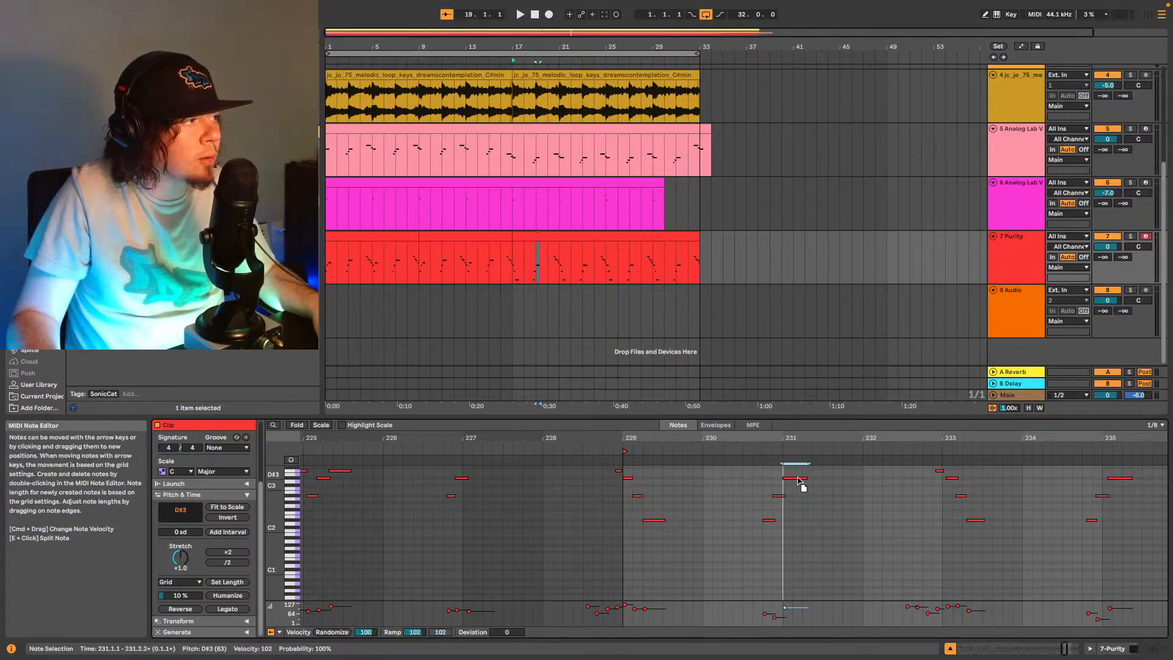
left_click(780, 495)
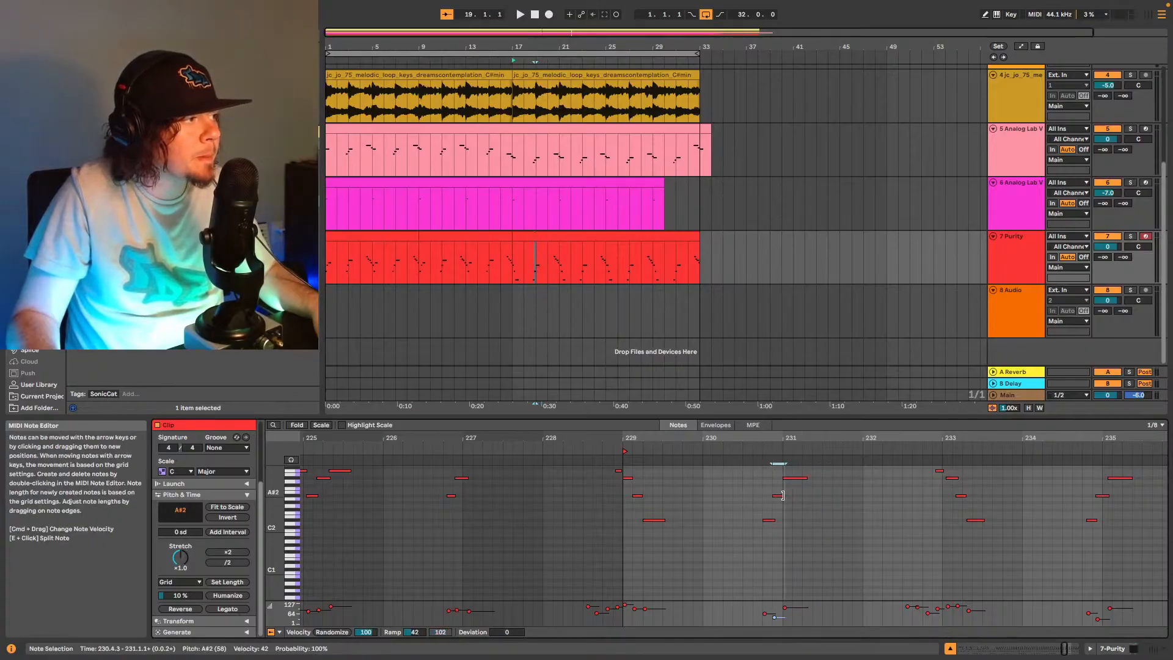
key("space")
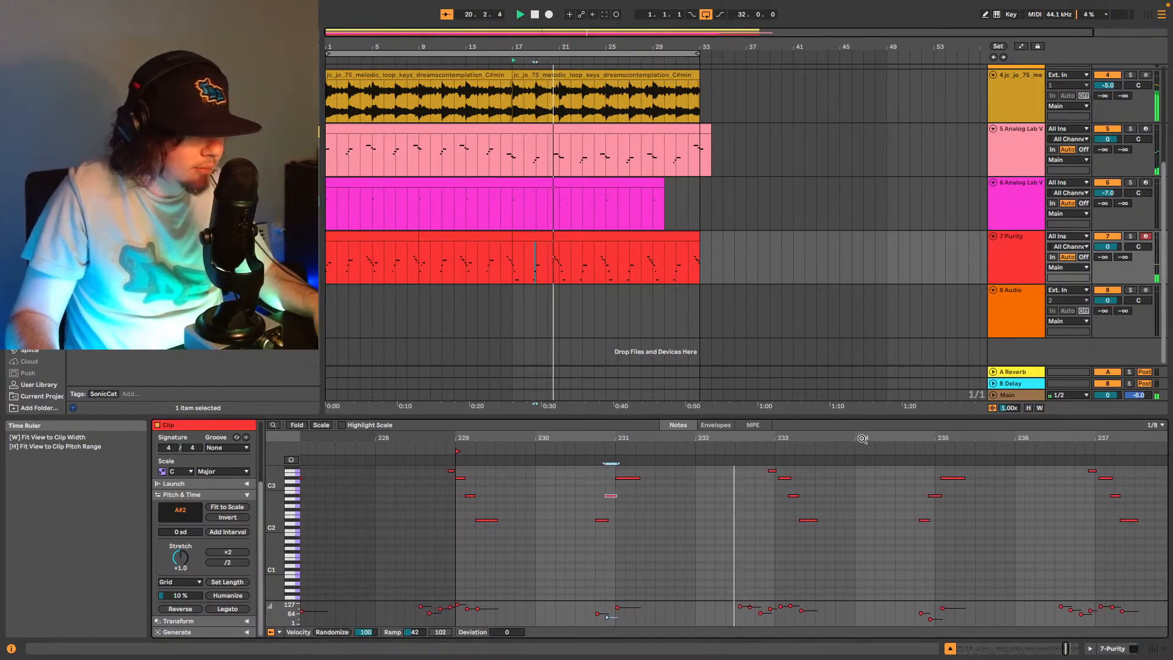
scroll(695, 524, "up", 3)
scroll(695, 523, "down", 2)
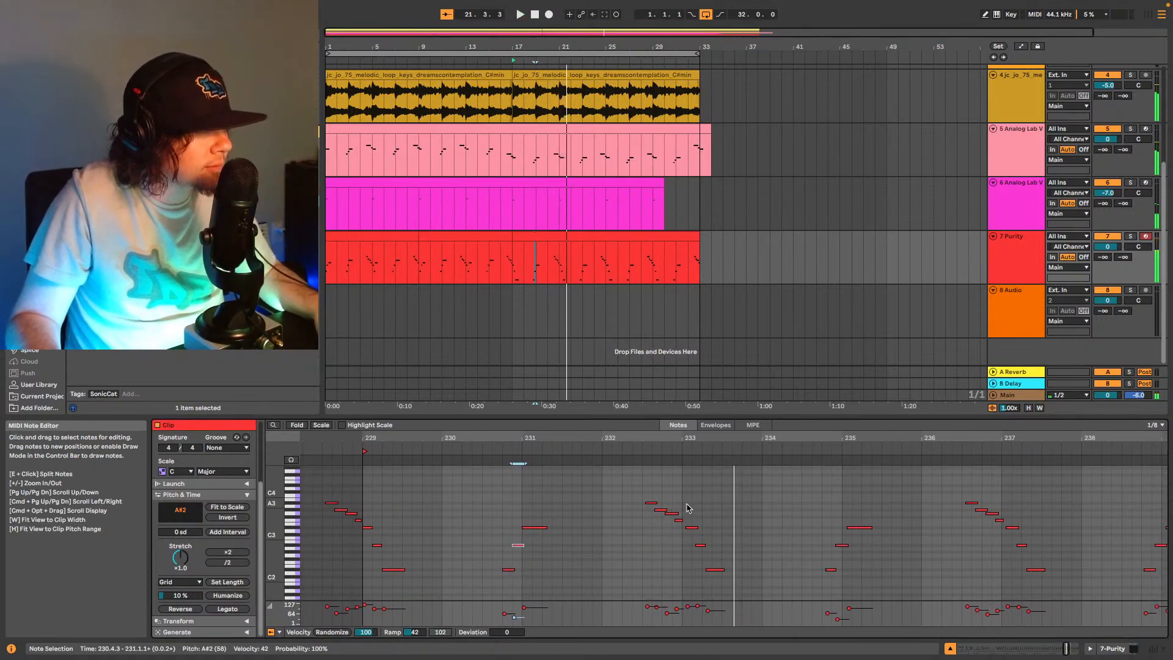
key("space")
Quantize the seven-note descending run from A#3 to D#2 around bar 233 and play from that run.
left_click_drag(616, 585, 736, 516)
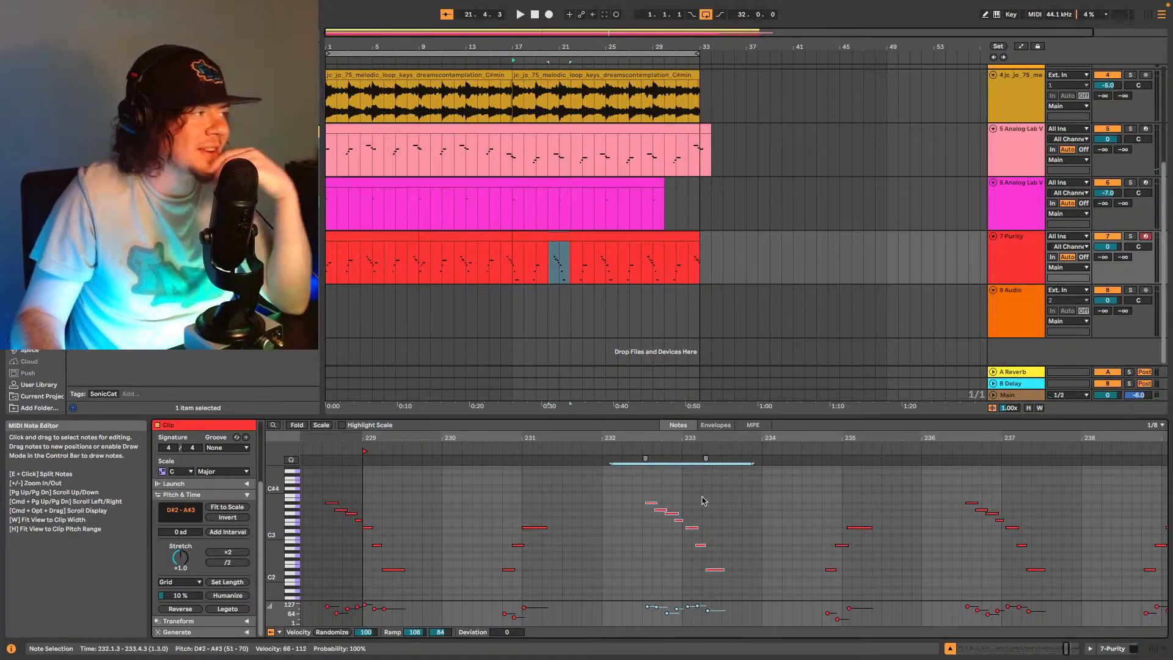
right_click(658, 516)
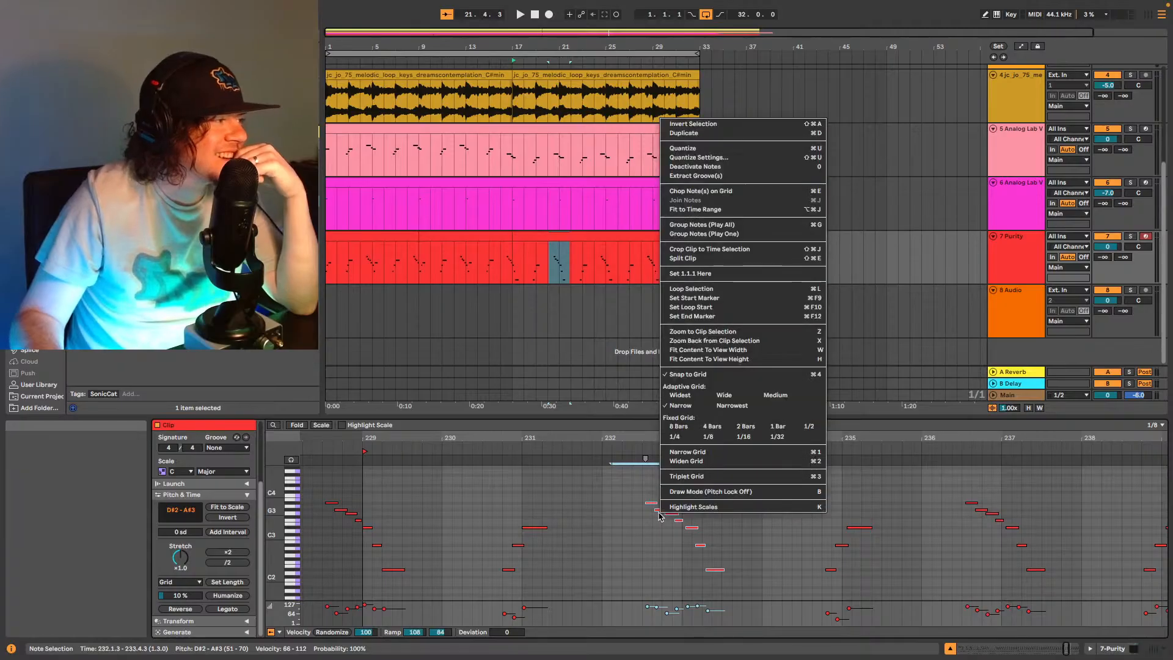
left_click(699, 151)
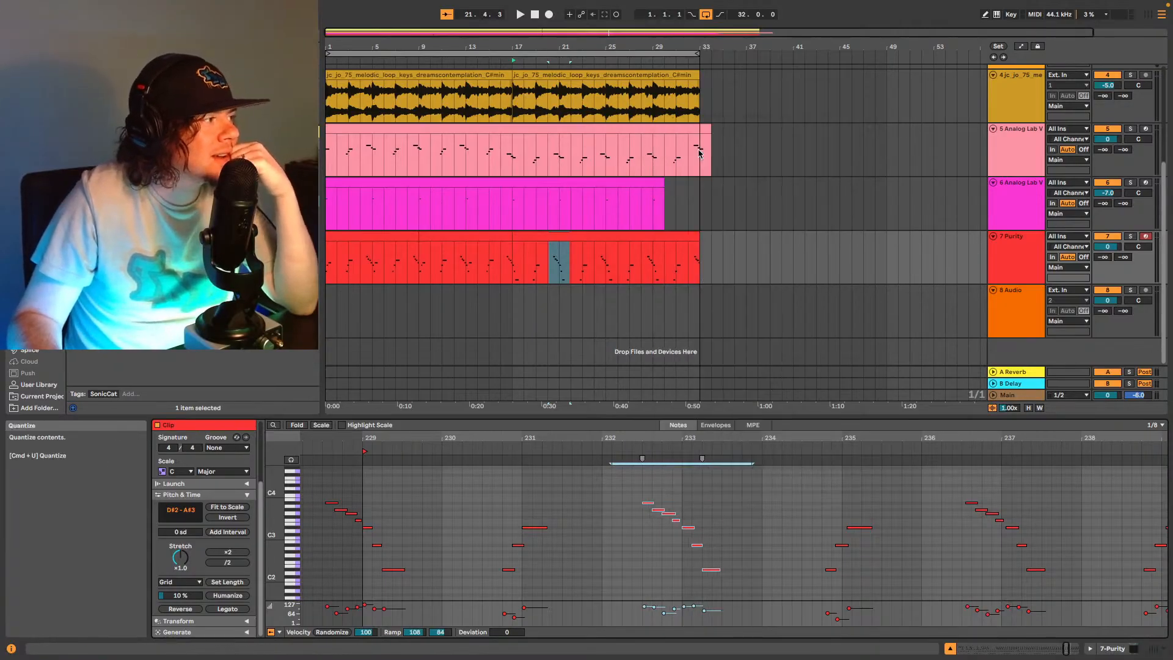
left_click(685, 510)
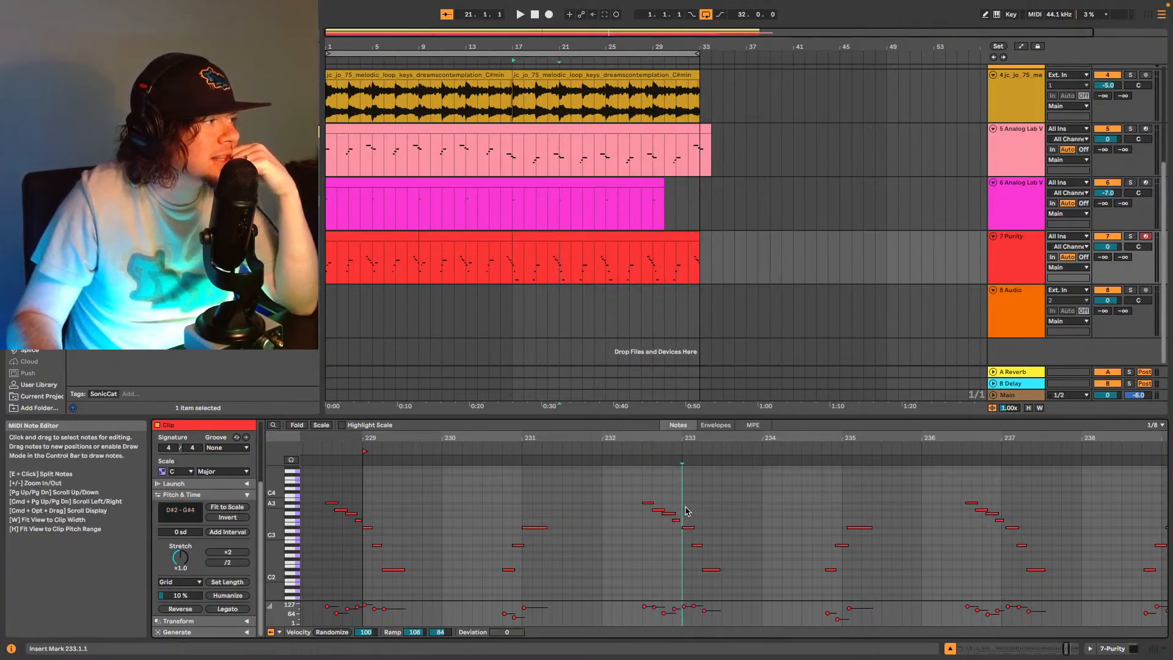
left_click(637, 451)
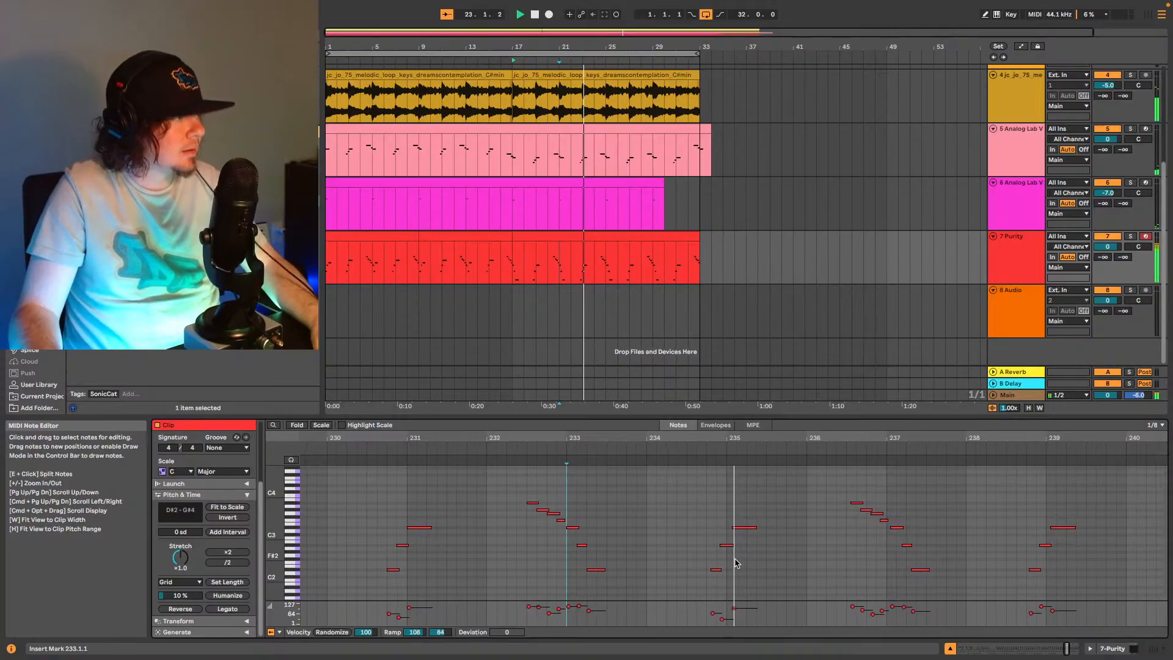
Quantize the three rising notes D#2, A#2 and D#3 between 234.4.1 and 235.4.1.
left_click_drag(689, 585, 755, 522)
right_click(725, 540)
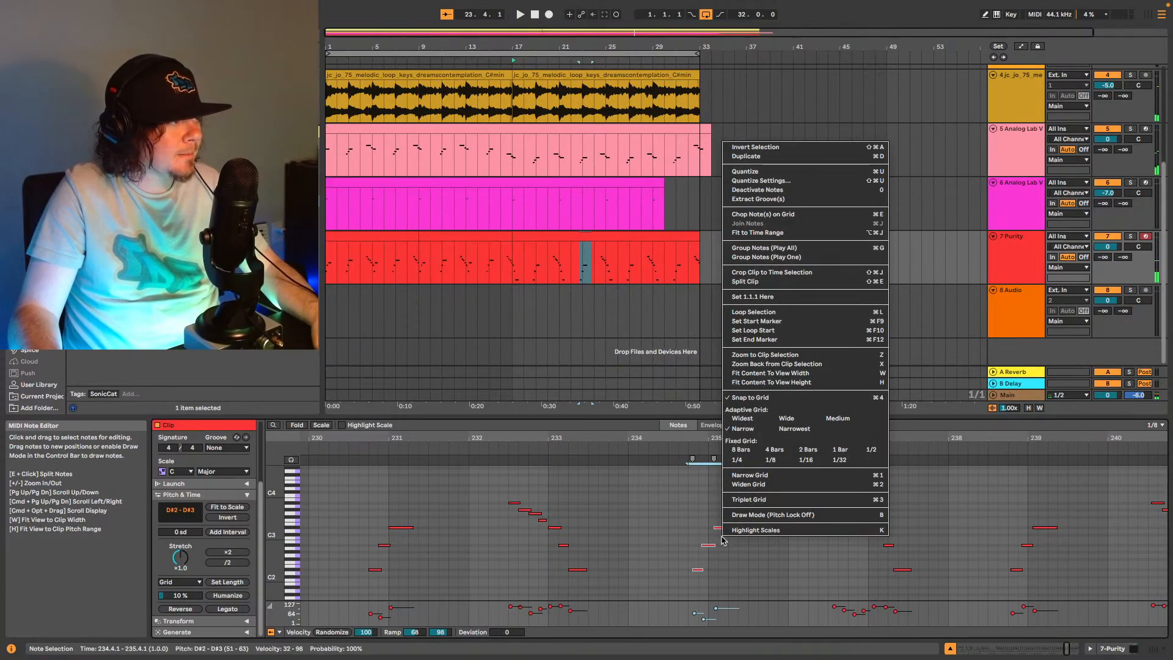
left_click(785, 173)
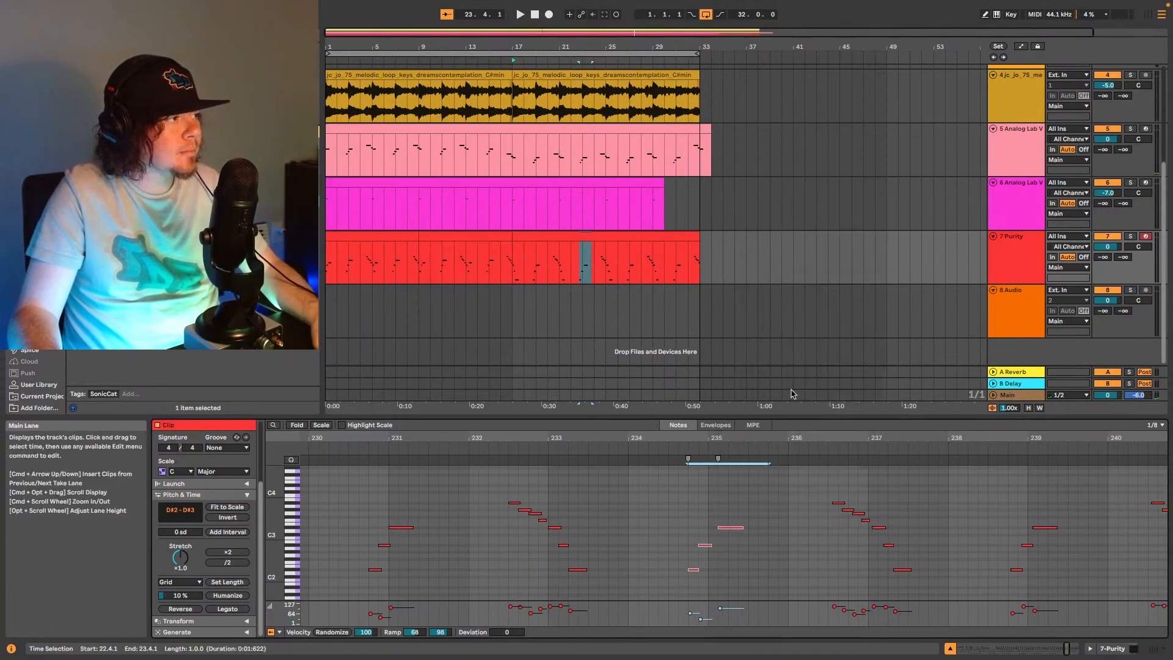
Move the D#3 note to 235.1.1, trim the A#2 note at 234.4.3 to end there, and play the passage.
left_click(728, 529)
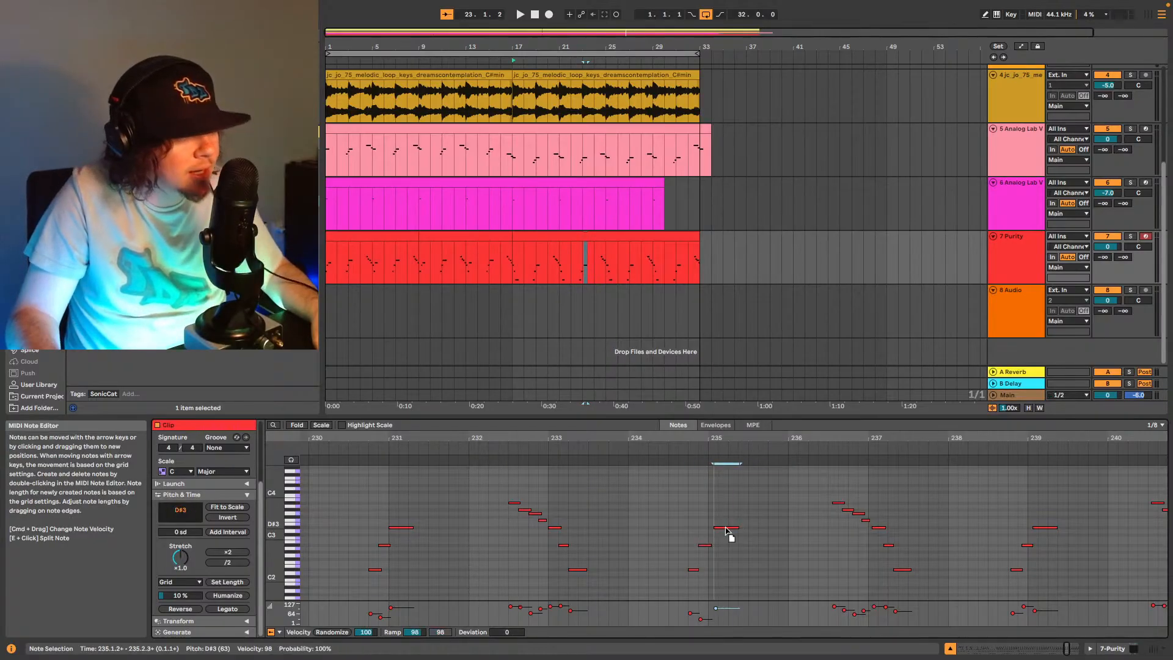
left_click(706, 545)
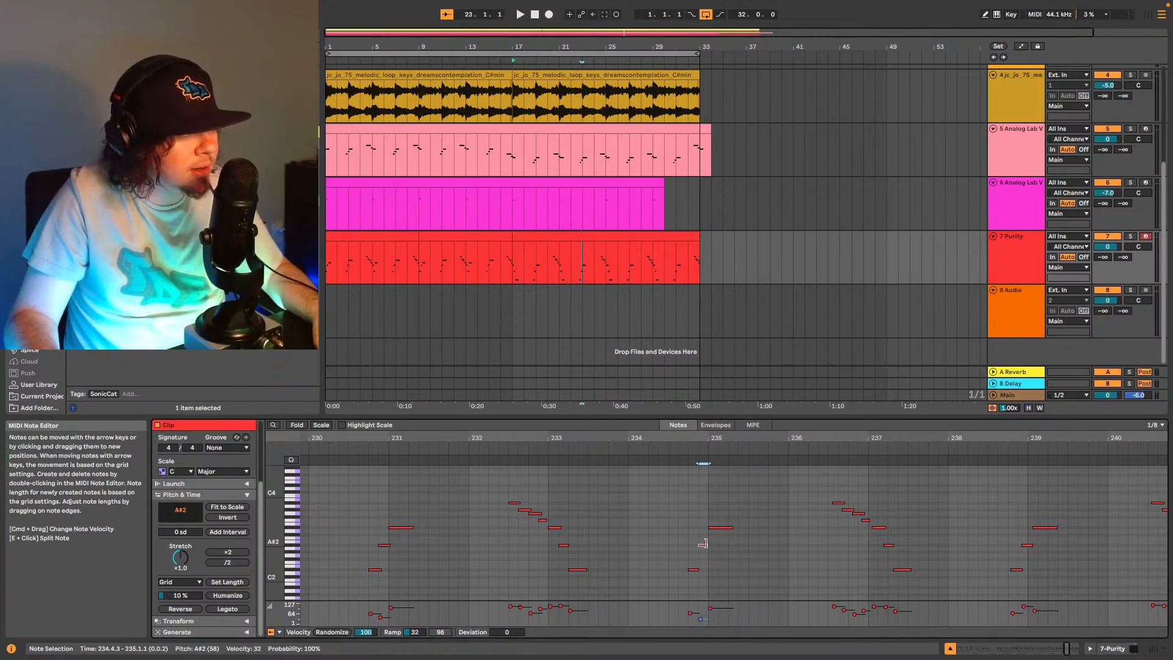
left_click(669, 449)
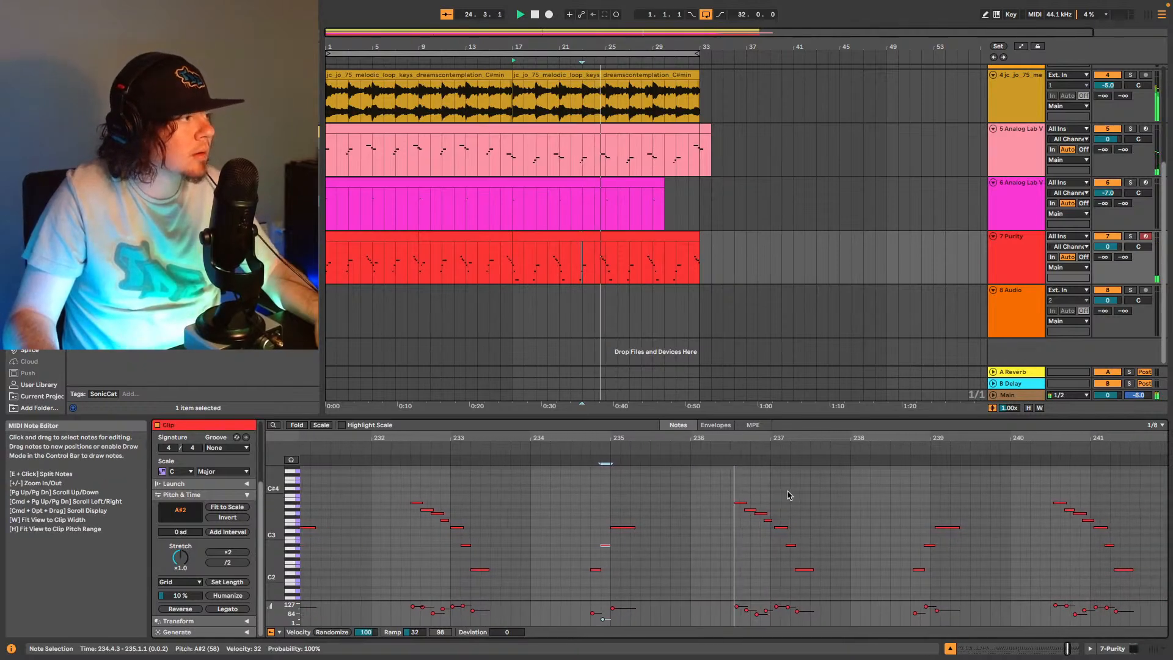
key("space")
Quantize the seven-note descending run from A#3 to D#2 between 236.3.1 and 237.3.1.
left_click(725, 585)
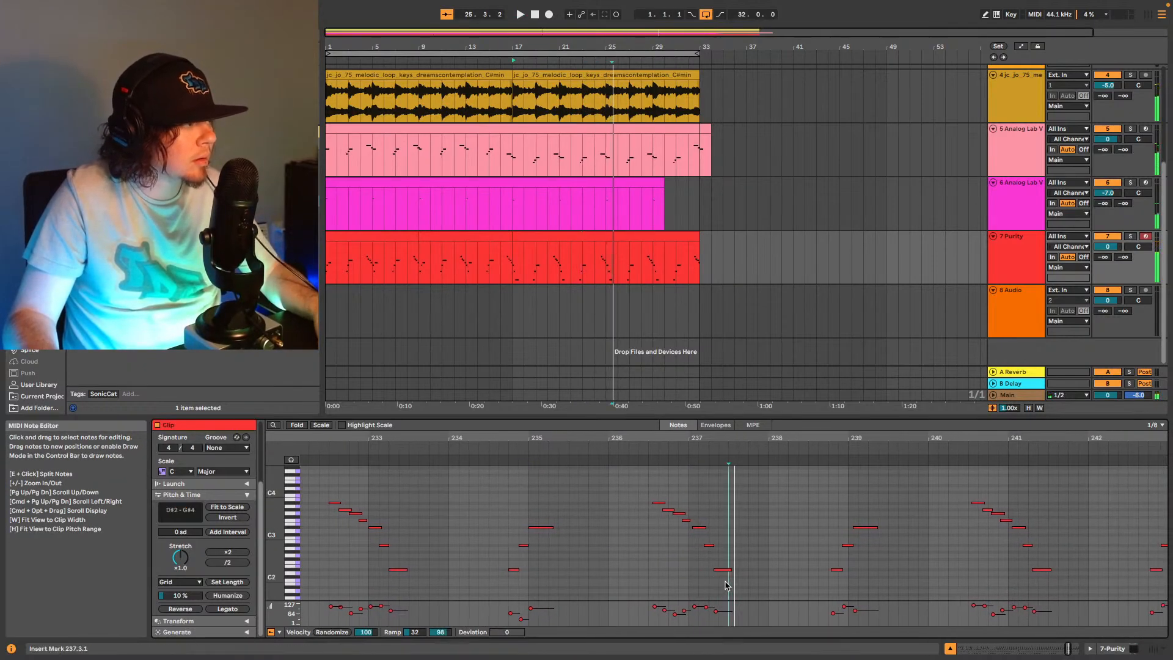
left_click_drag(725, 583, 657, 482)
right_click(676, 523)
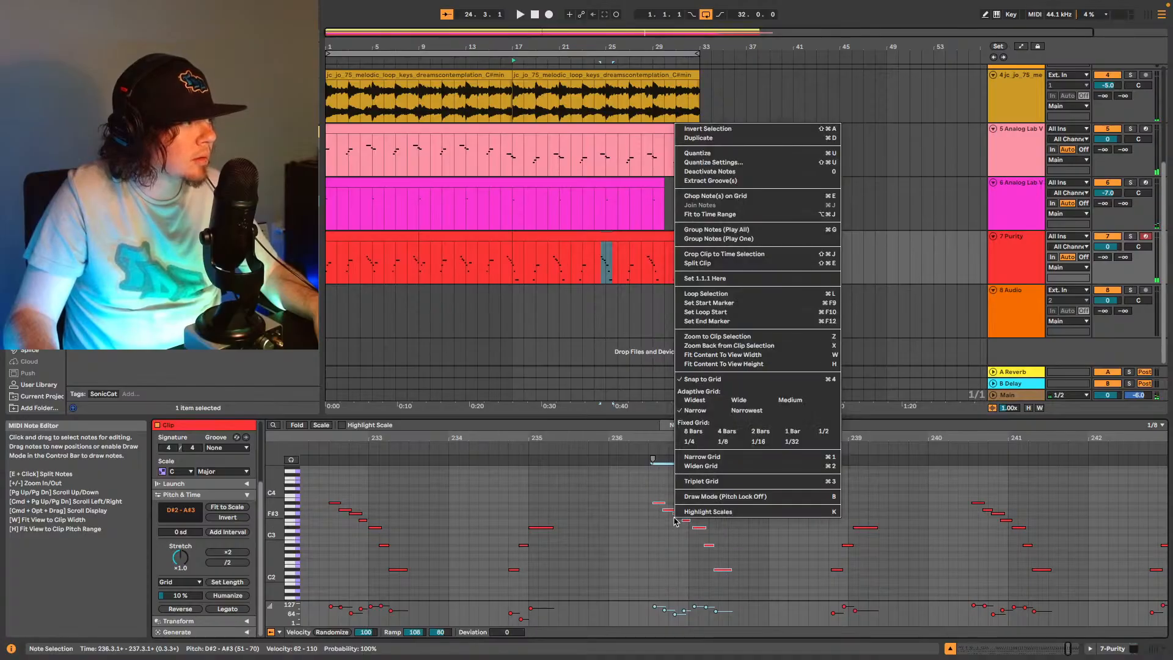
left_click(725, 146)
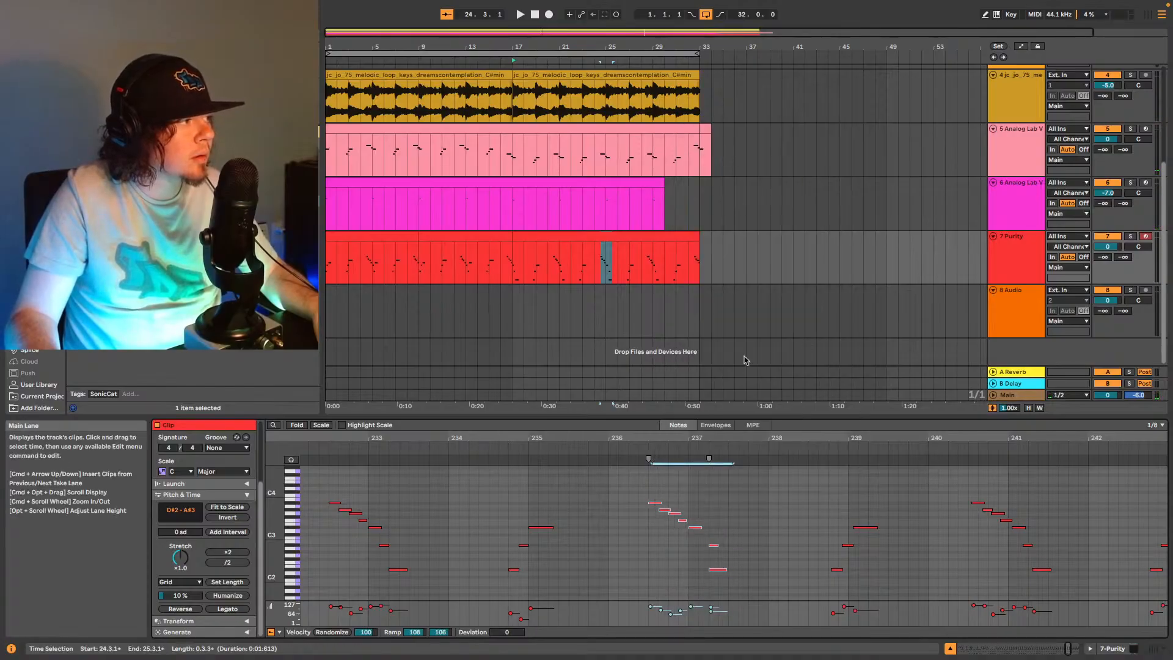
Move the A#2 note in the run to 237.1.3, ending at 237.2.1, and play the run.
left_click(713, 545)
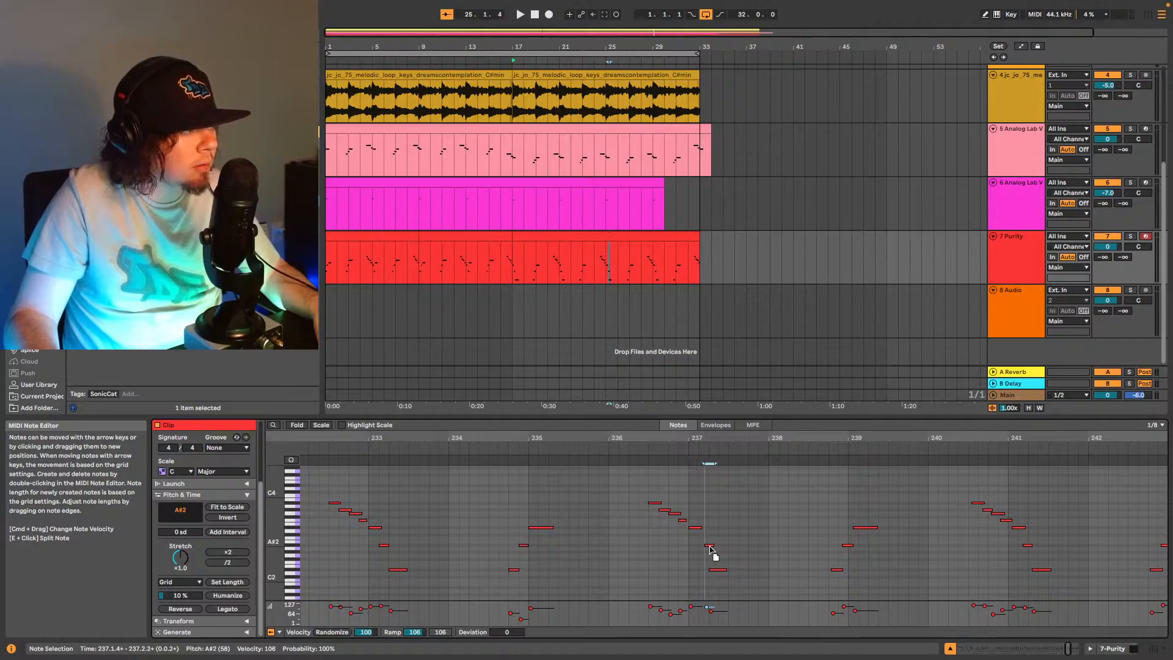
left_click(648, 445)
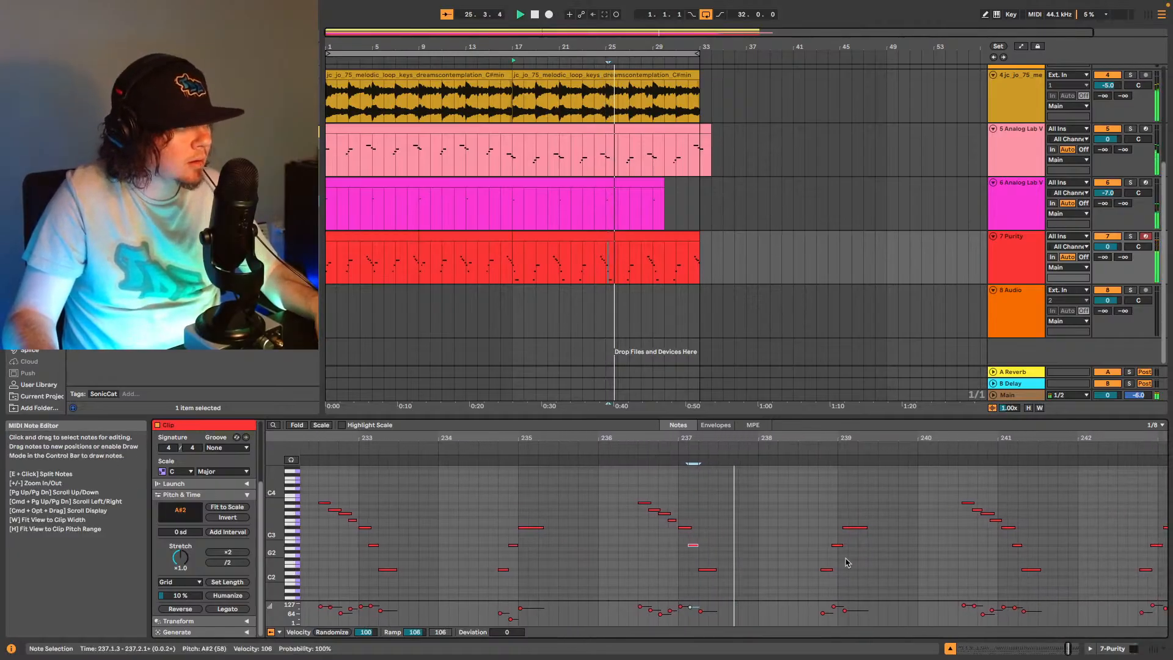
key("space")
Quantize the three rising notes D#2, A#2 and D#3 between 238.4.1 and 239.2.3 and play from them.
left_click_drag(784, 590, 824, 505)
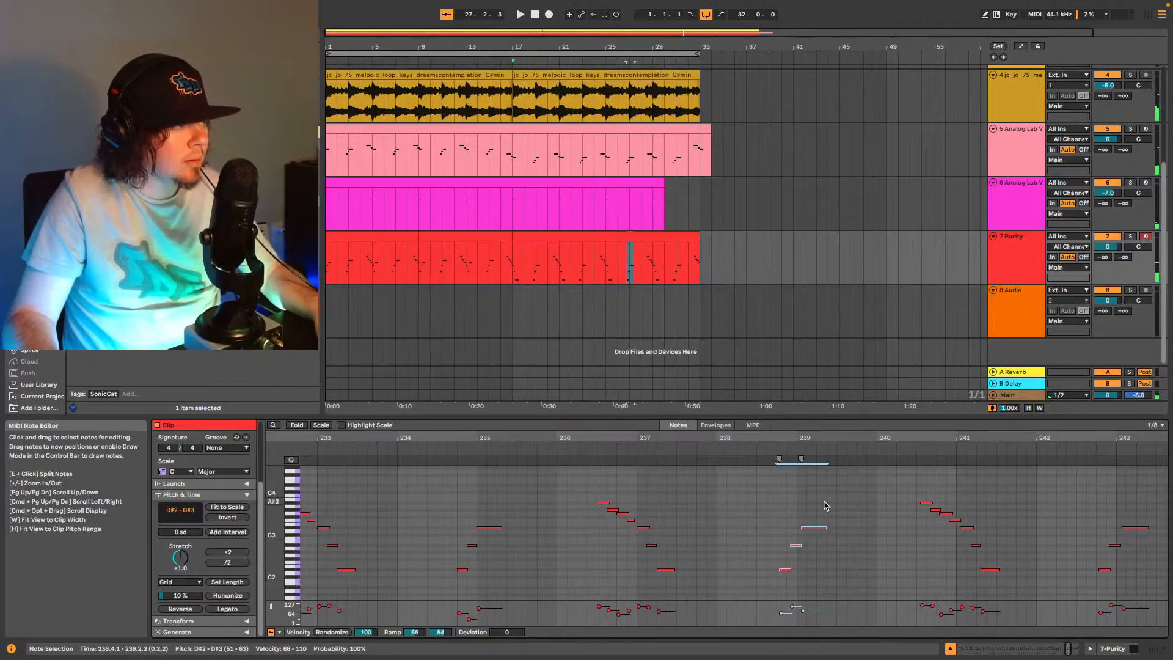
right_click(818, 532)
left_click(842, 297)
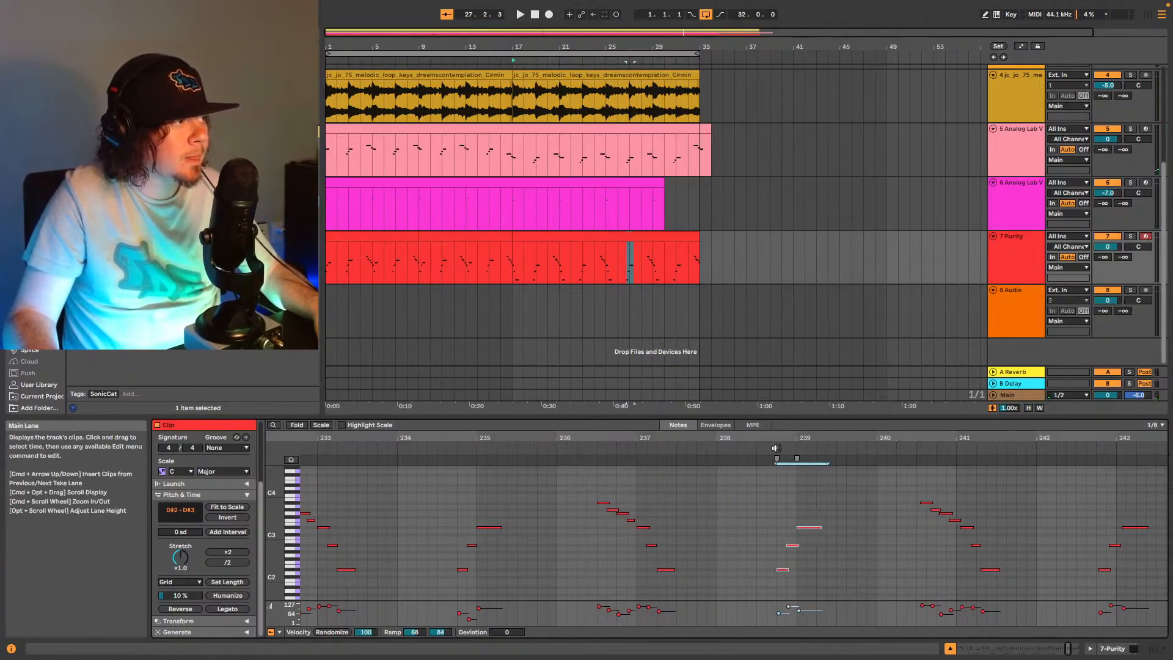
left_click(775, 448)
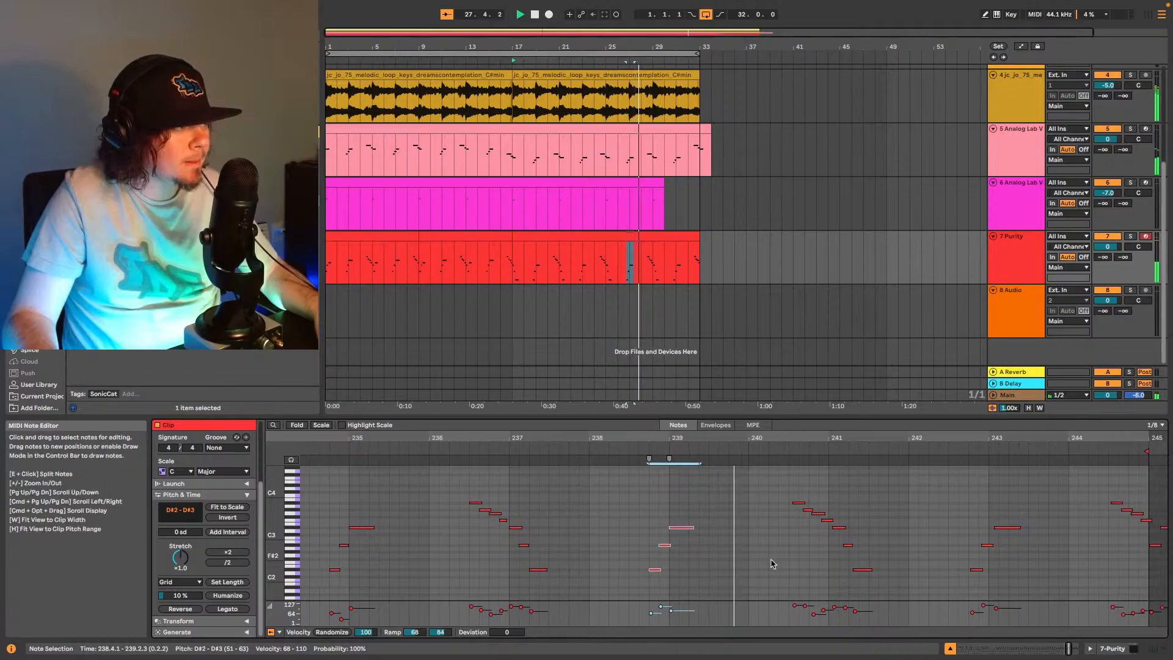
Quantize the seven-note descending run from A#3 to D#2 between 240.2.1 and 241.4.1 and play from it.
left_click(685, 577)
key("space")
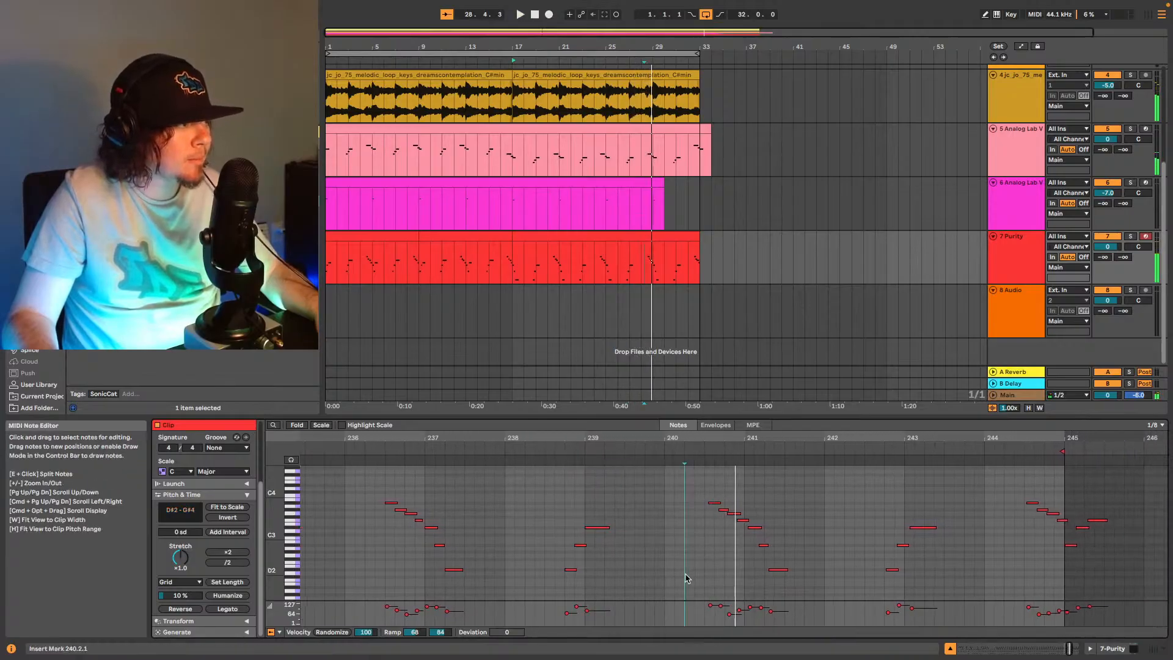
left_click_drag(685, 578, 804, 498)
right_click(716, 508)
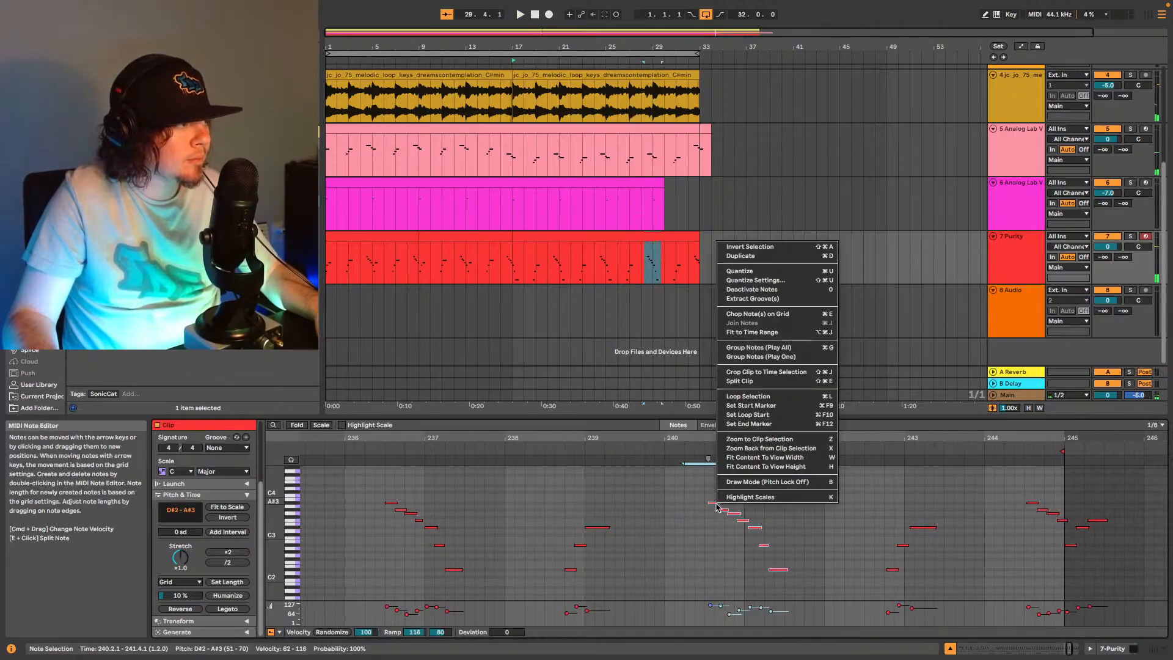
left_click(778, 275)
left_click(704, 440)
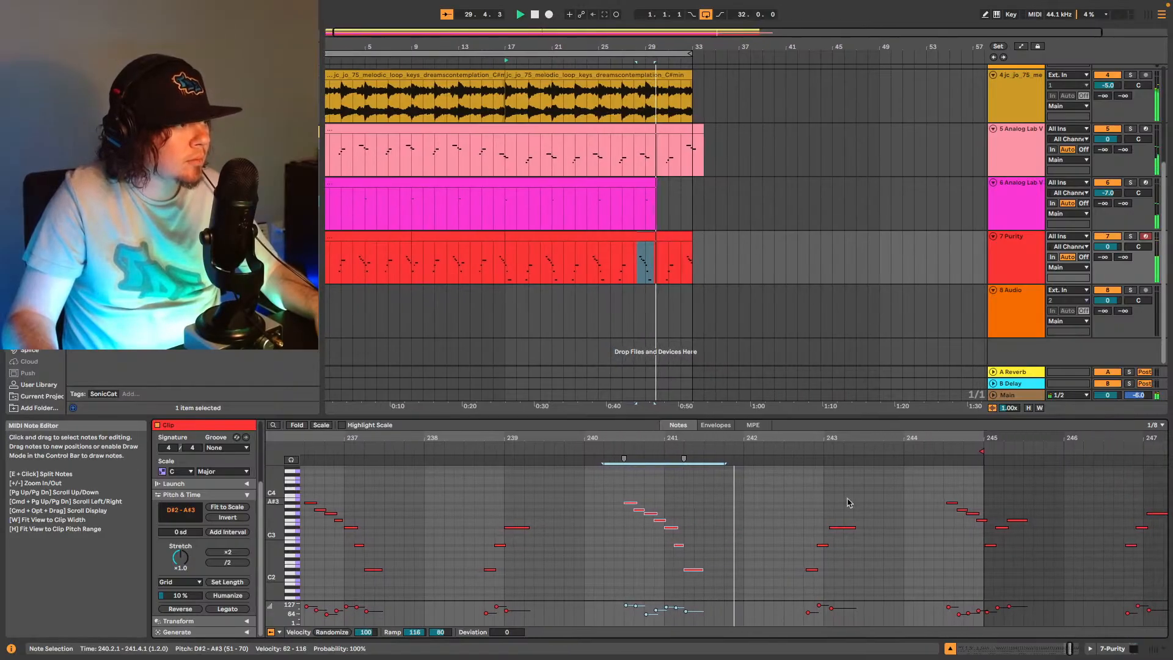
Quantize the rising notes D#2, A#2 and D#3 around bar 243 and move the D#3 note to 243.1.1.
key("space")
left_click_drag(739, 589, 820, 512)
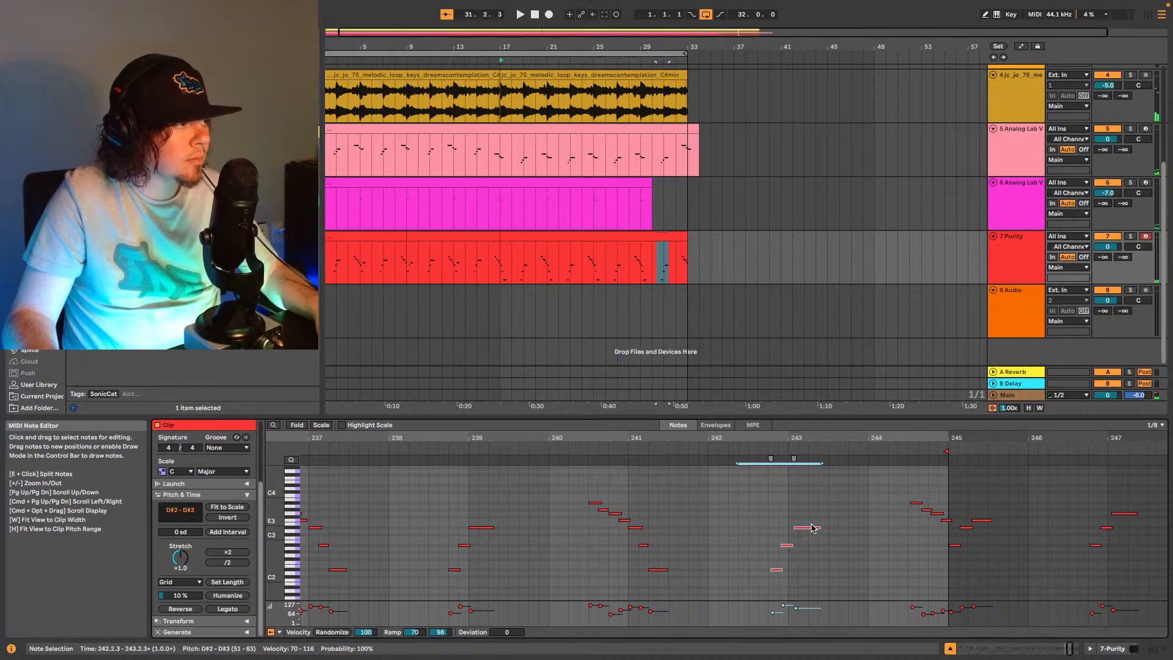
right_click(810, 528)
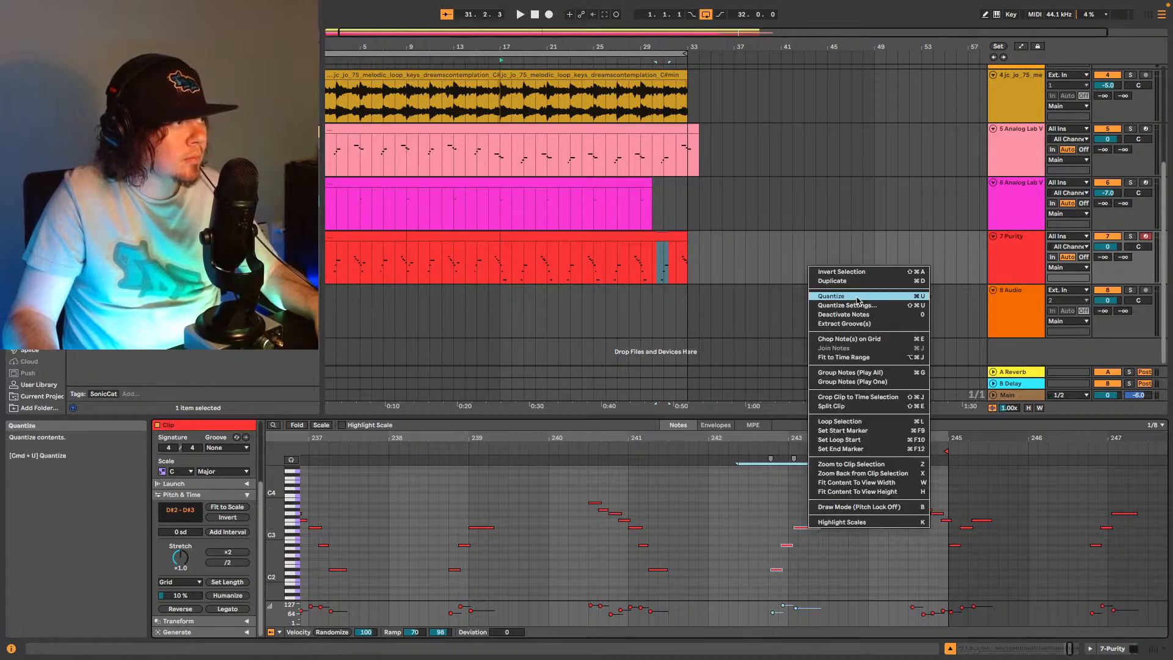
left_click(857, 298)
left_click(808, 536)
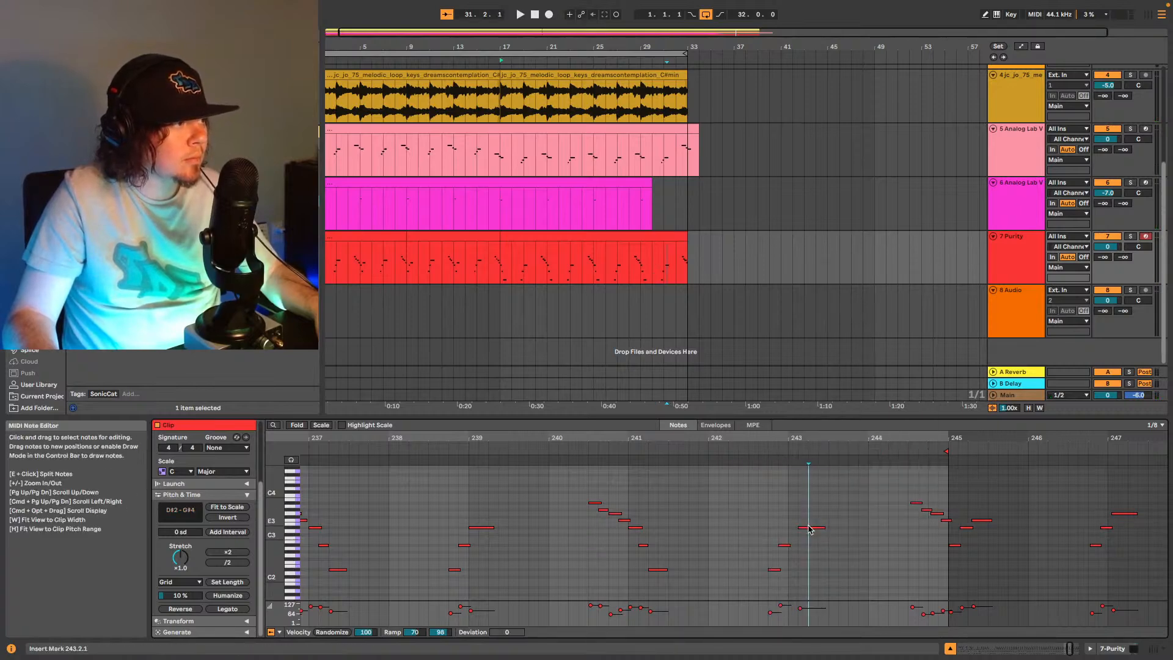
left_click(803, 528)
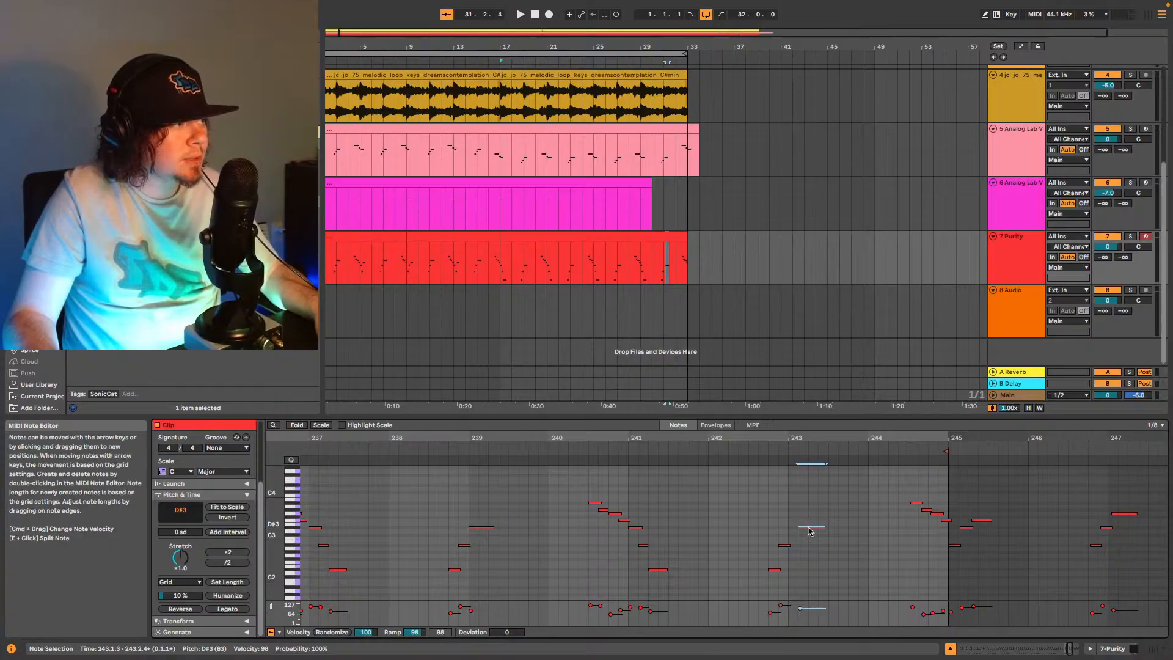
Quantize the four descending notes from A#3 to F3 between 244.3.1 and the clip's end.
left_click(906, 536)
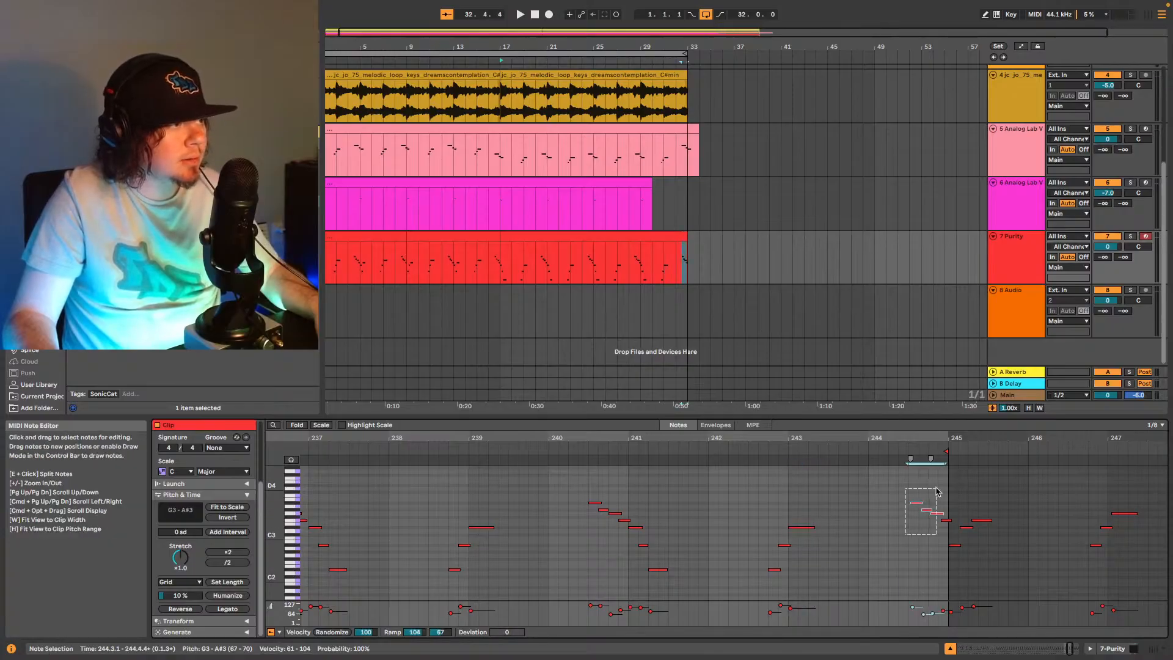
right_click(941, 519)
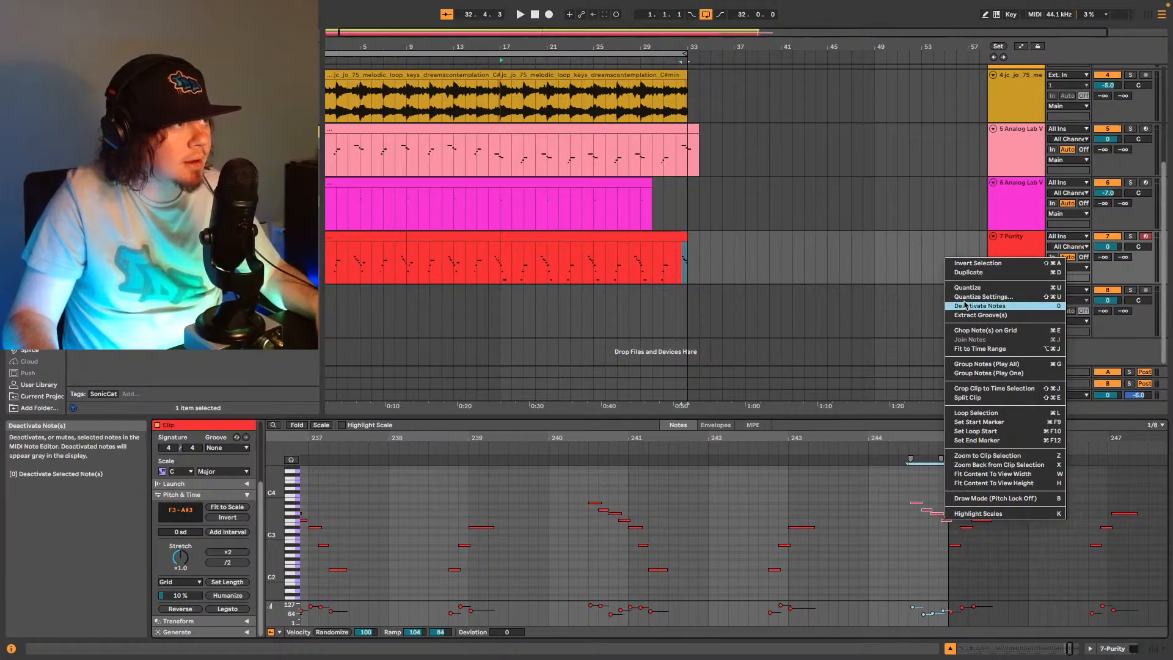
left_click(965, 349)
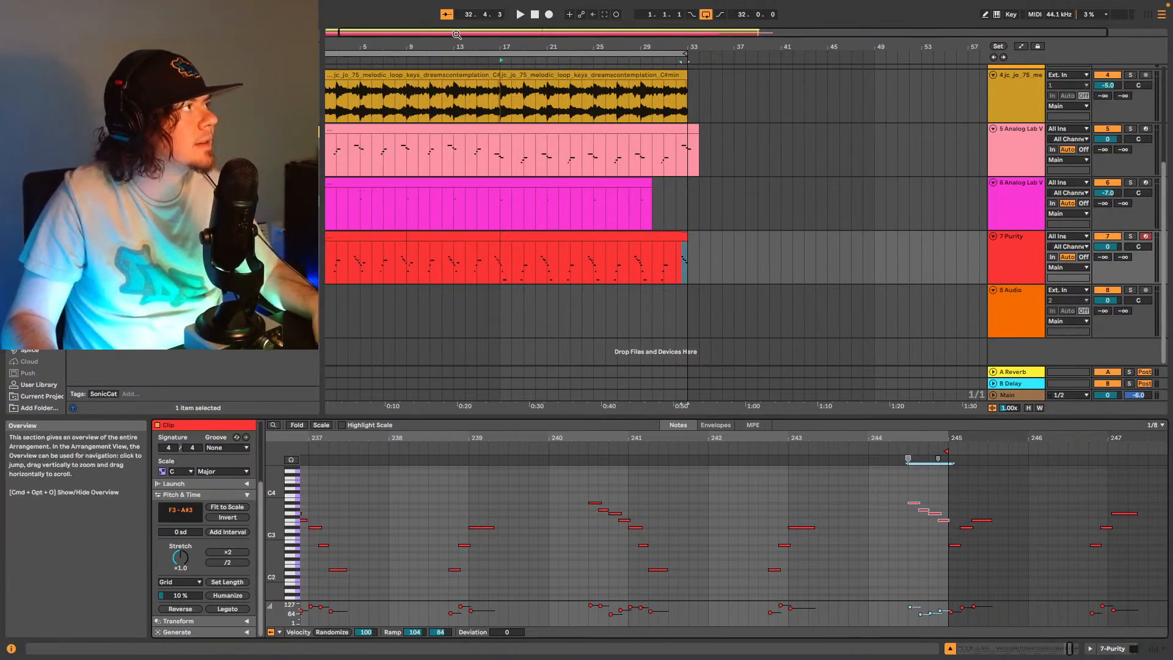
Play the arrangement from bar 17 to check the quantized bass line against the drum, keys and Analog Lab V tracks.
left_click_drag(455, 59, 455, 55)
key("space")
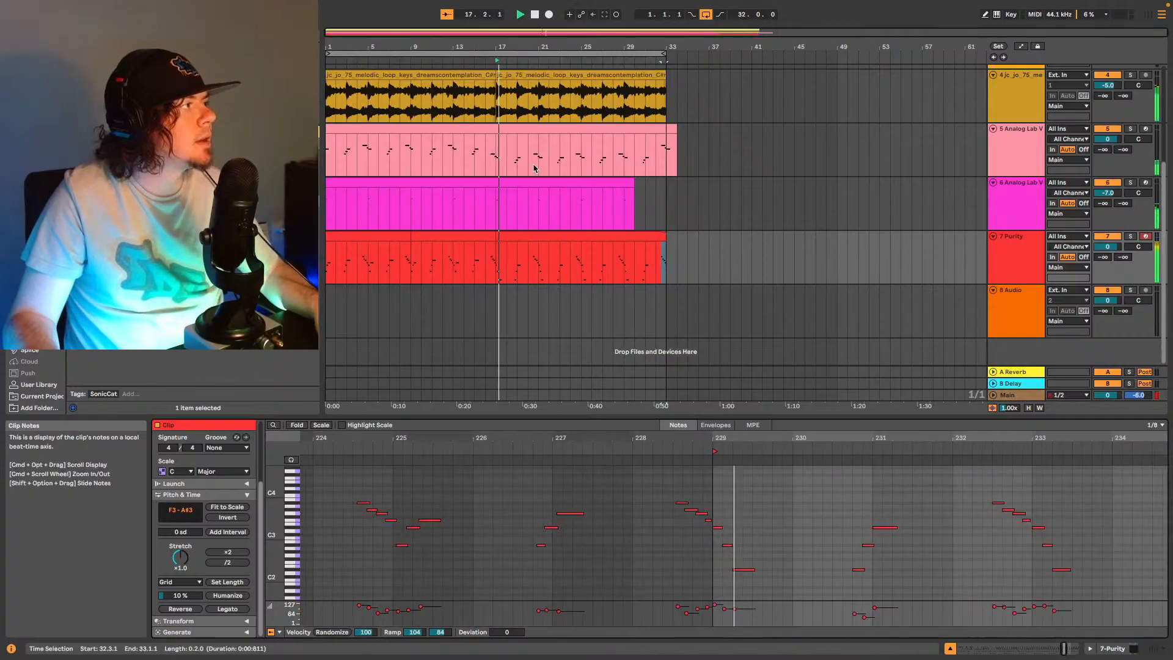
left_click(993, 58)
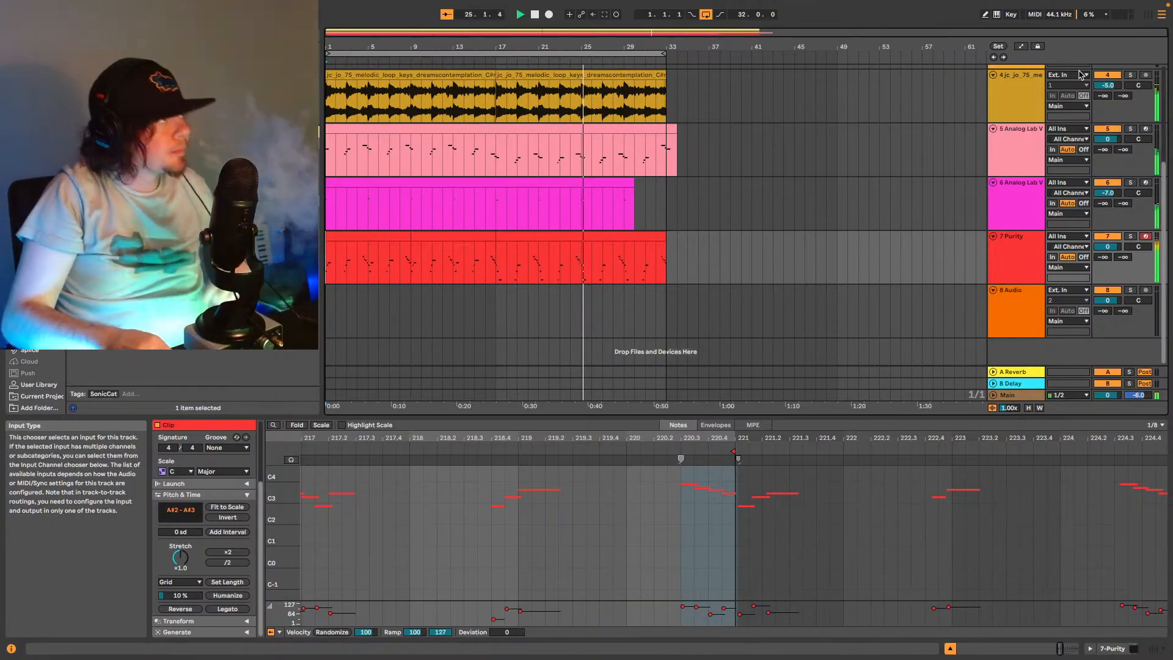
scroll(582, 136, "up", 5)
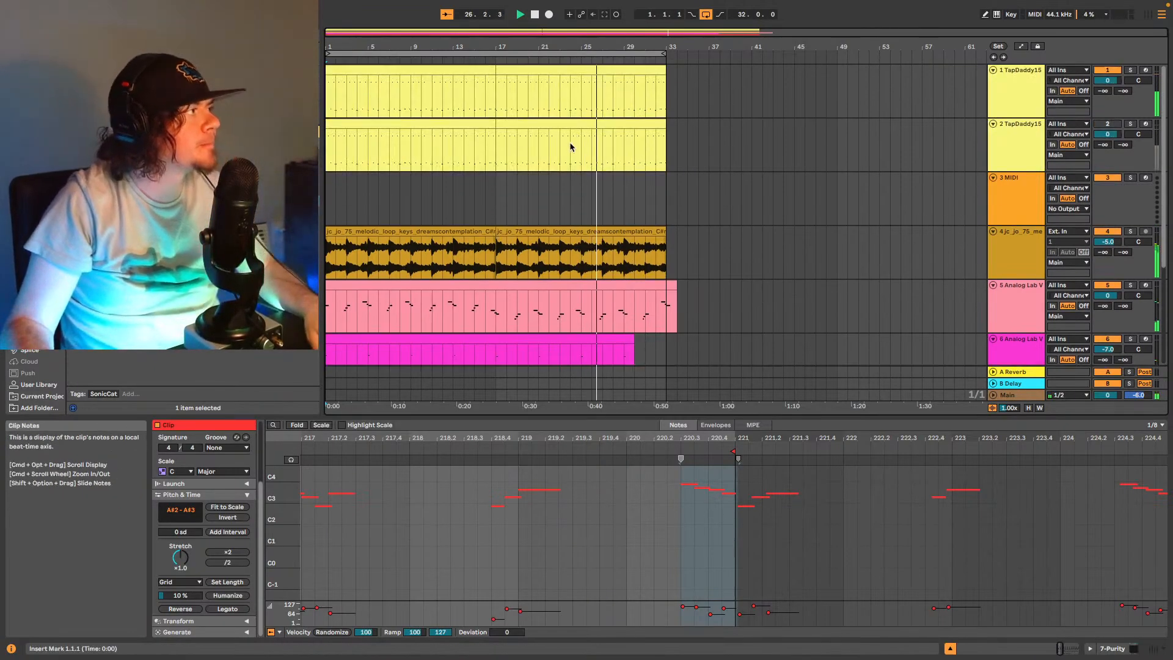
scroll(557, 192, "down", 3)
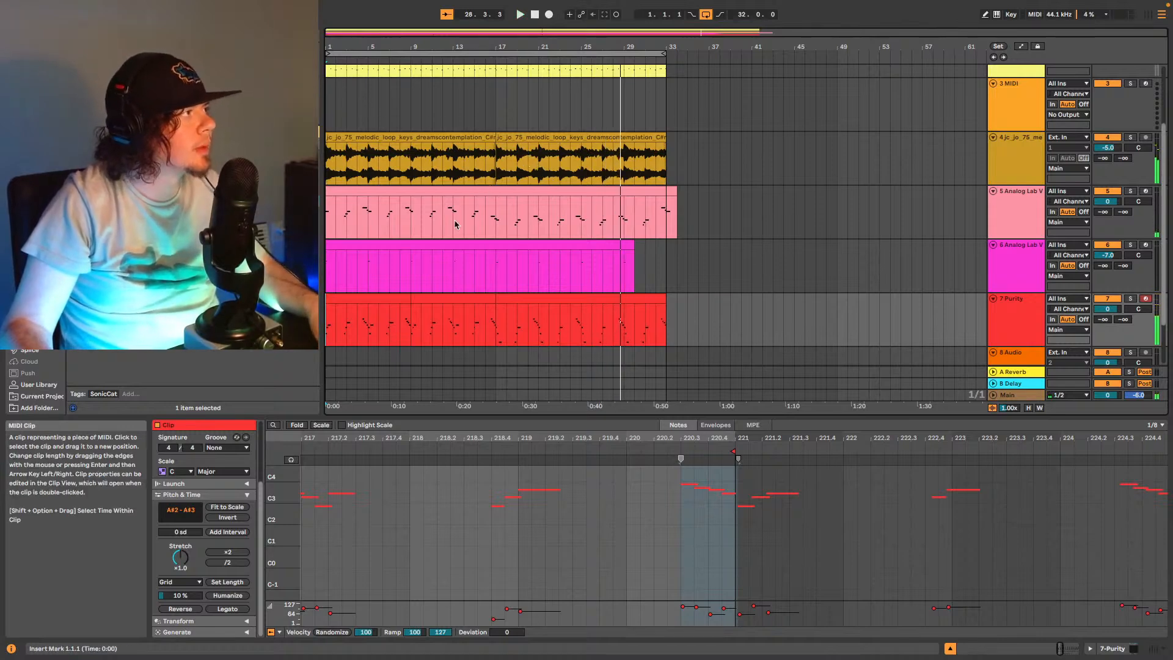
scroll(379, 275, "down", 1)
key("space")
Select all clips on every track from 1.1.1 and move them together to start at 9.1.1.
left_click_drag(326, 321, 720, 6)
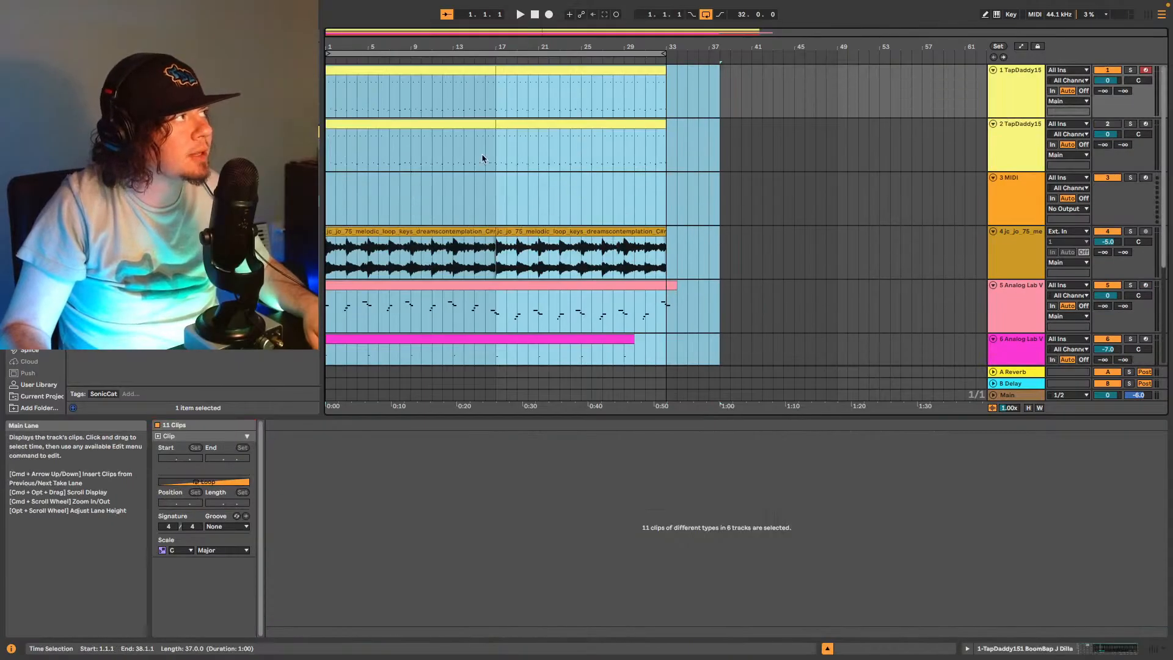
left_click_drag(424, 71, 503, 86)
scroll(410, 262, "down", 3)
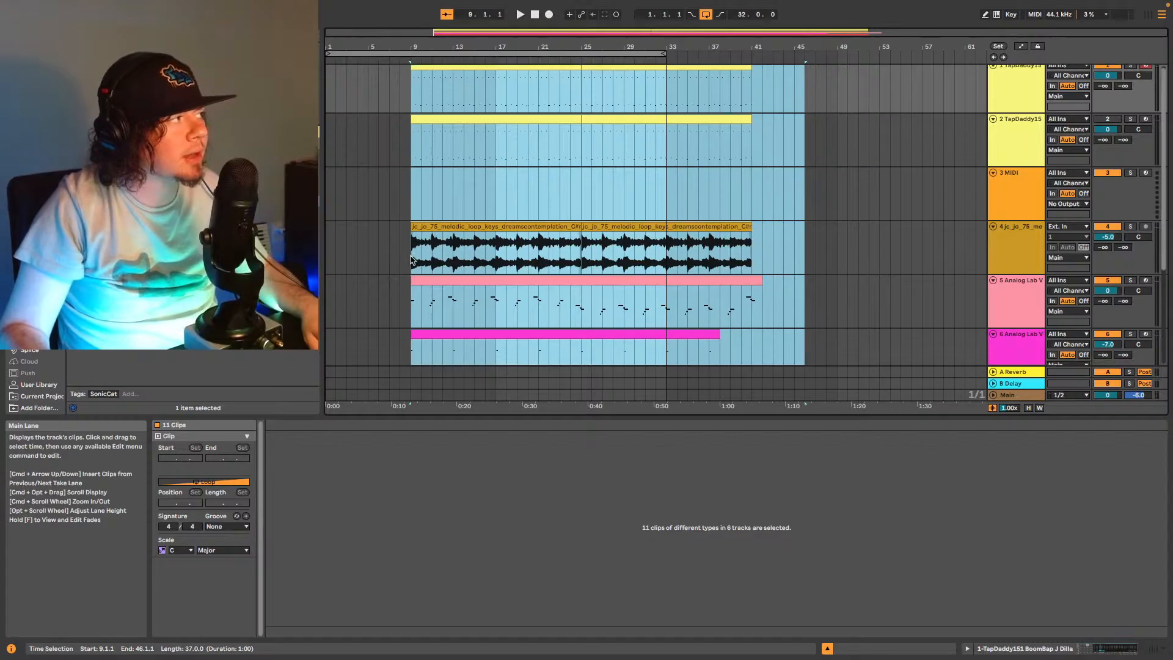
scroll(415, 278, "down", 1)
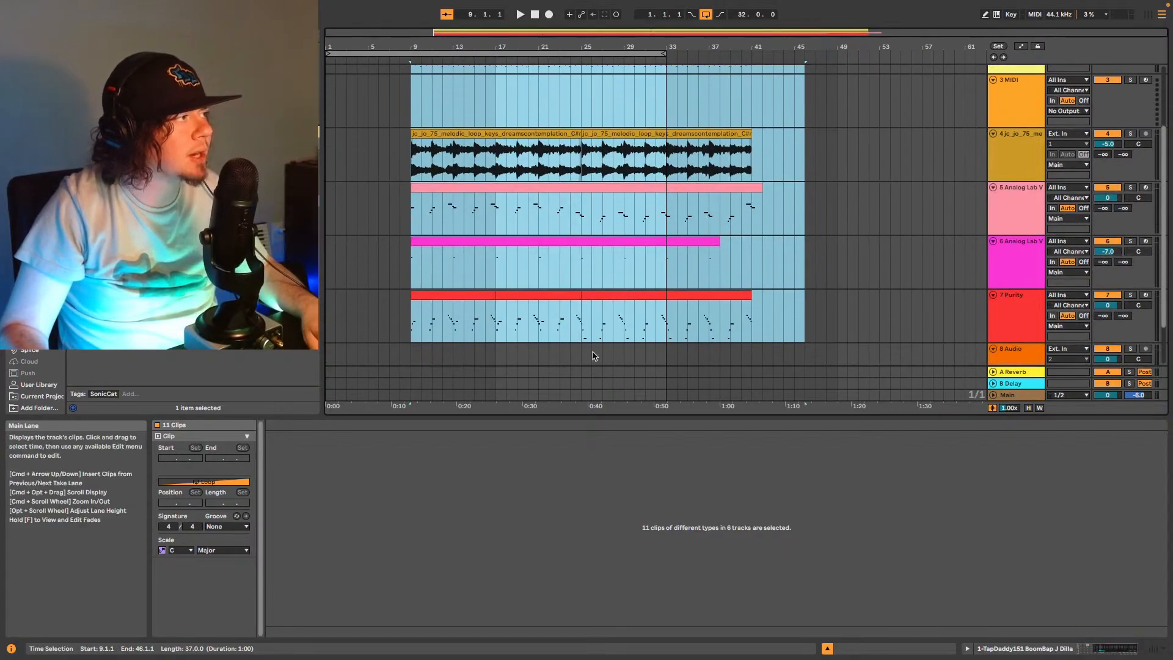
Try to extend the clips starting at bar 25 to end at 45.1.1, undo it and clear the selection.
left_click_drag(750, 298, 796, 304)
key("super+z")
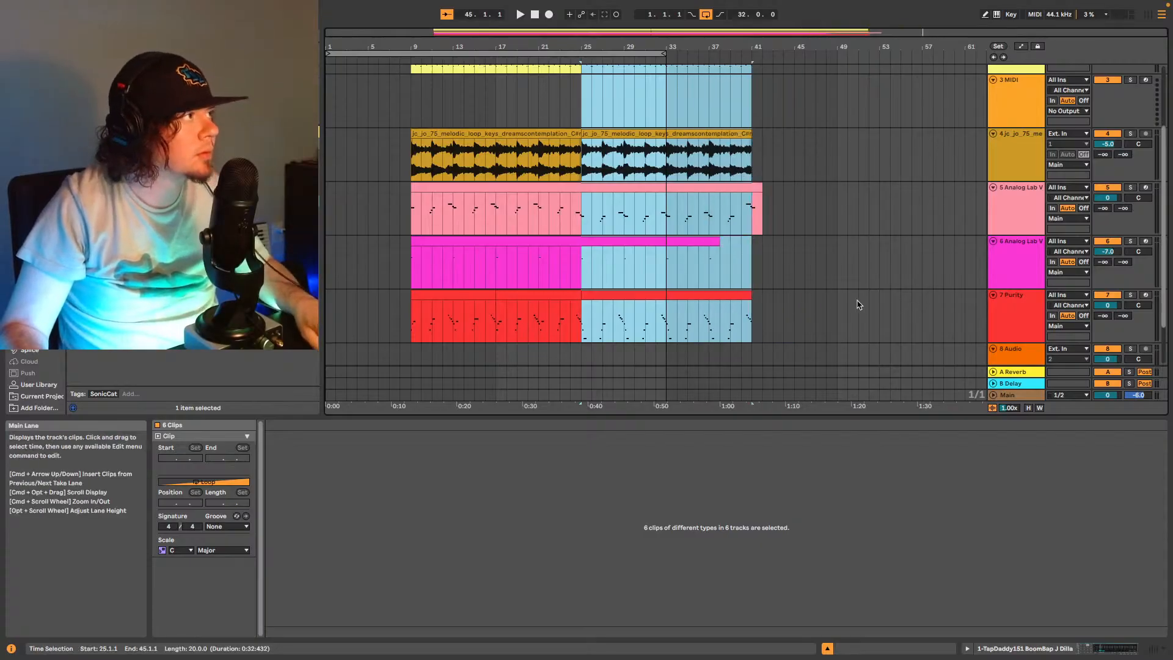
left_click(826, 305)
Move the arrangement's 32-bar loop brace to start at 9.1.1.
scroll(653, 92, "up", 3)
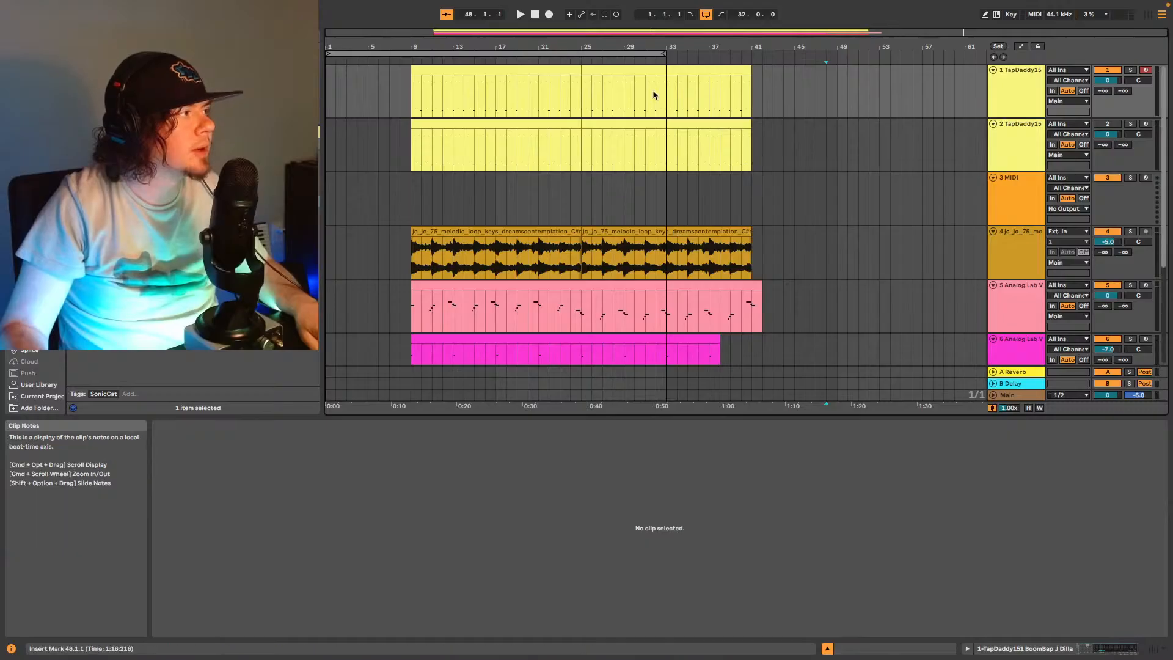
scroll(652, 94, "down", 3)
left_click_drag(604, 54, 689, 65)
Copy the last bar of the Purity clip, from 40.1.1, to 8.1.1 as a pickup and play into bar 9.
left_click(744, 267)
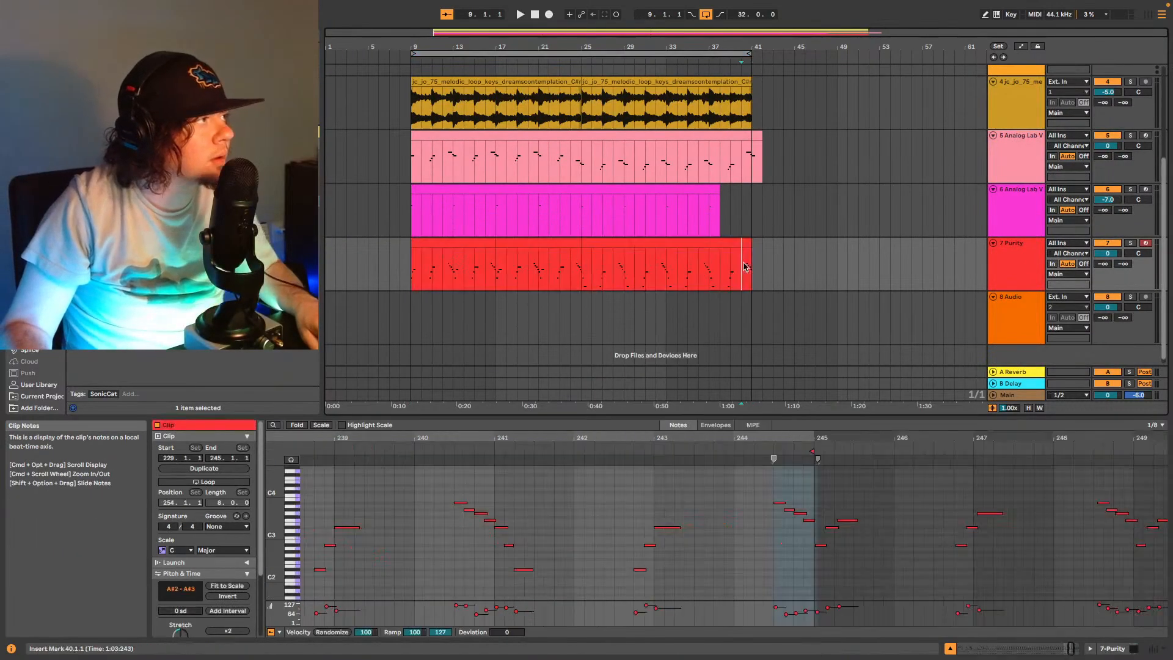
left_click(400, 261)
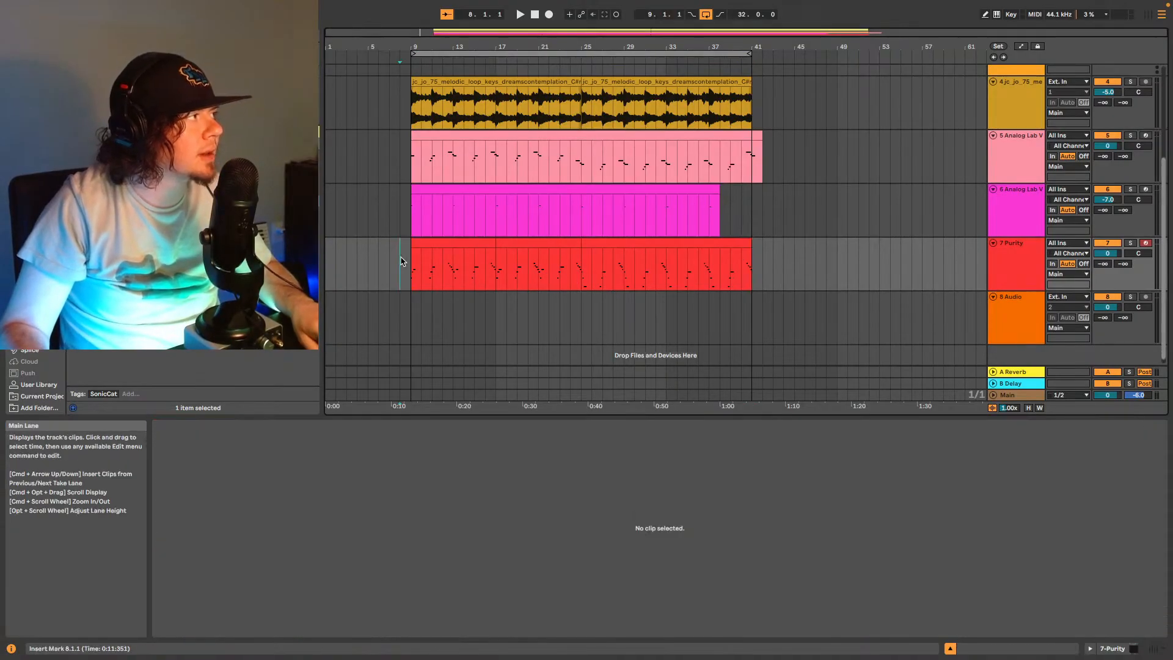
key("super+v")
key("space")
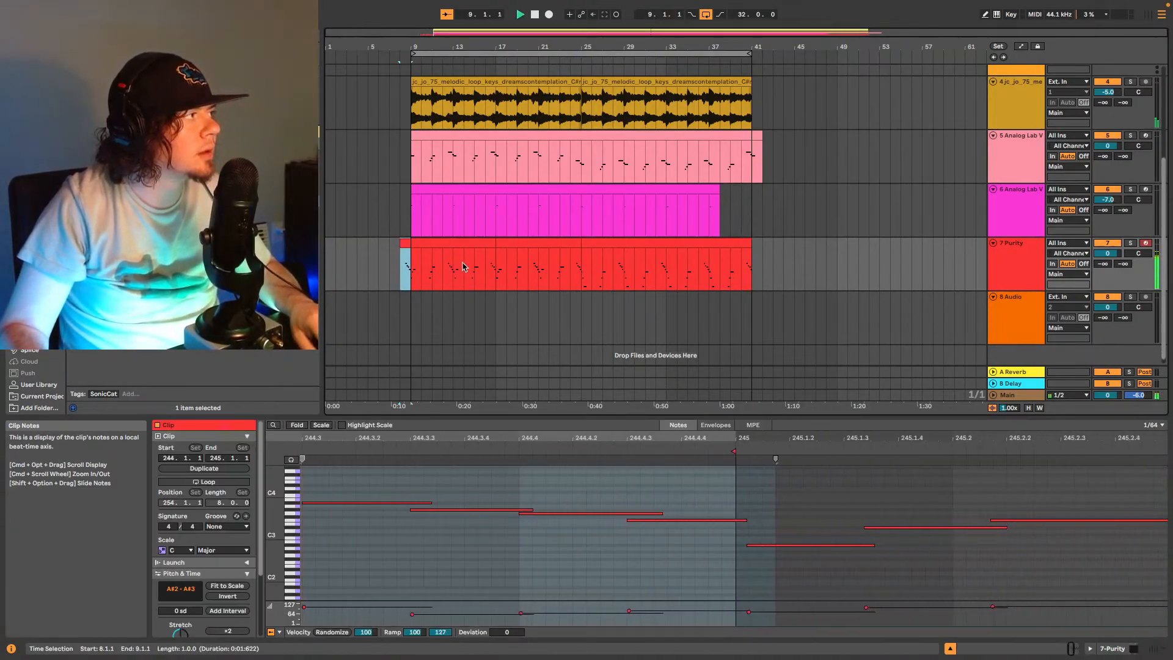
key("space")
Copy the last bar of the keys loop, 40.1.1 to 41.1.1, to 8.1.1 and play into bar 9.
scroll(462, 259, "up", 4)
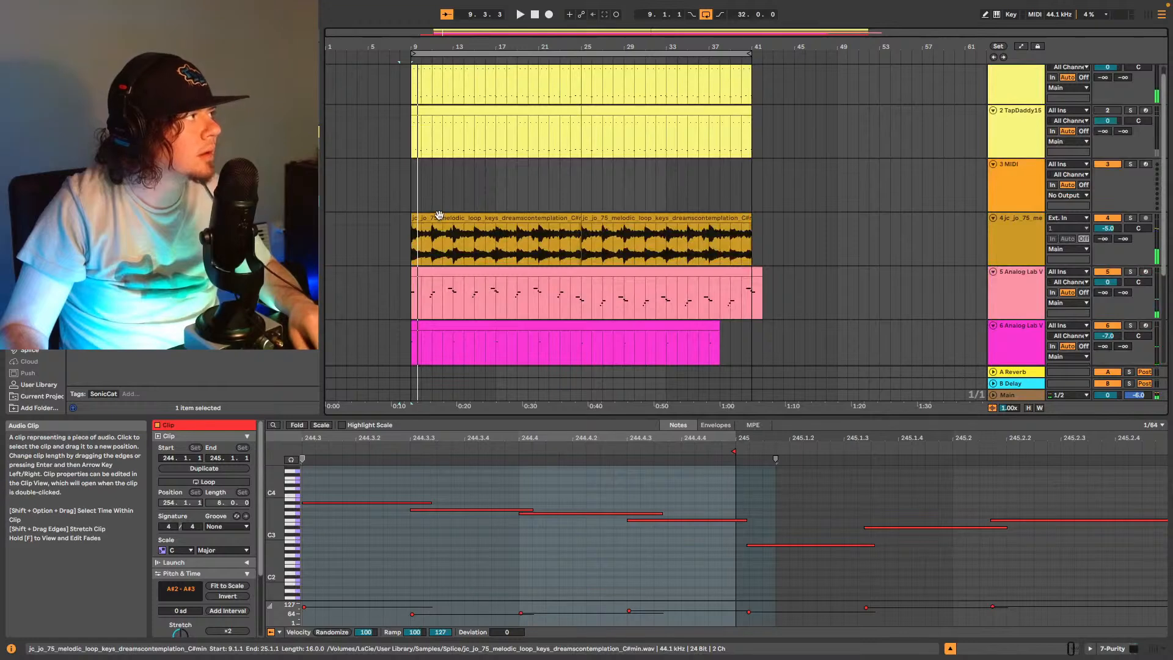
left_click(727, 227)
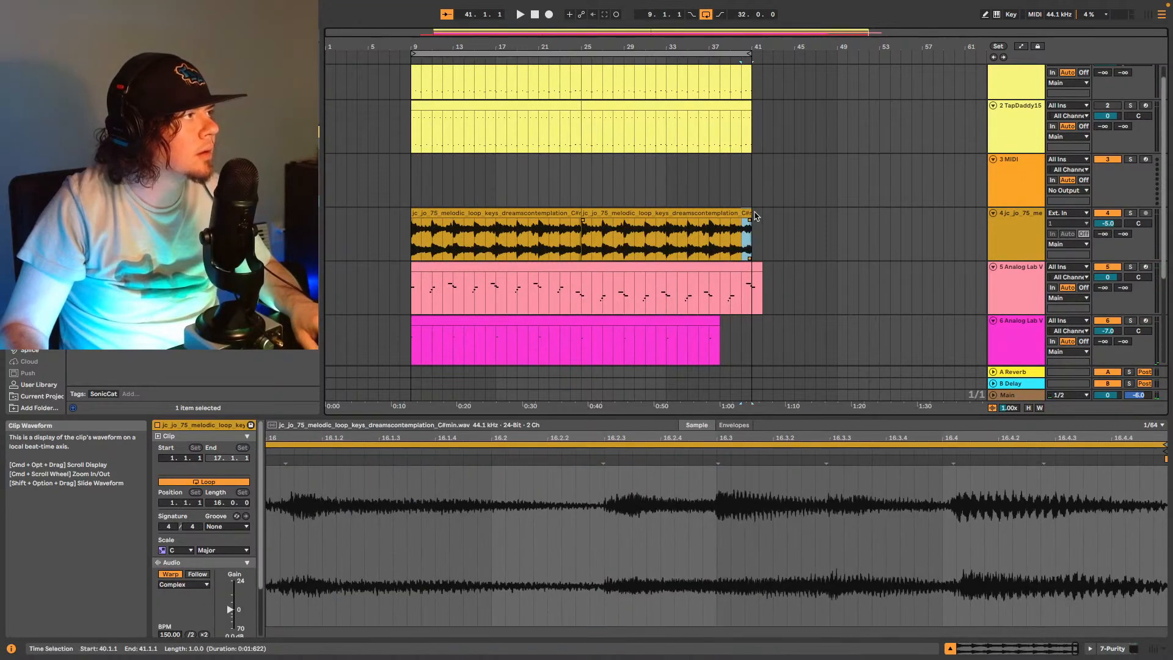
left_click(400, 232)
key("ctrl+v")
key("space")
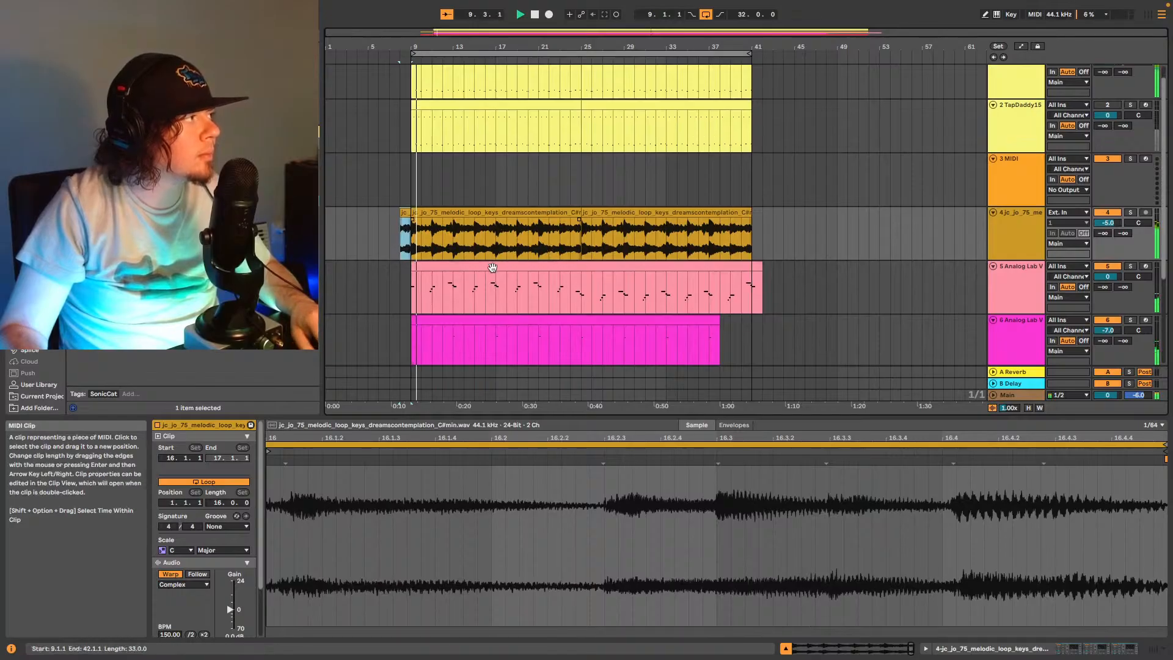
Copy the bar from 40.1.1 to 41.1.1 on track 5 Analog Lab V to 8.1.1 and play into bar 9.
scroll(405, 233, "down", 2)
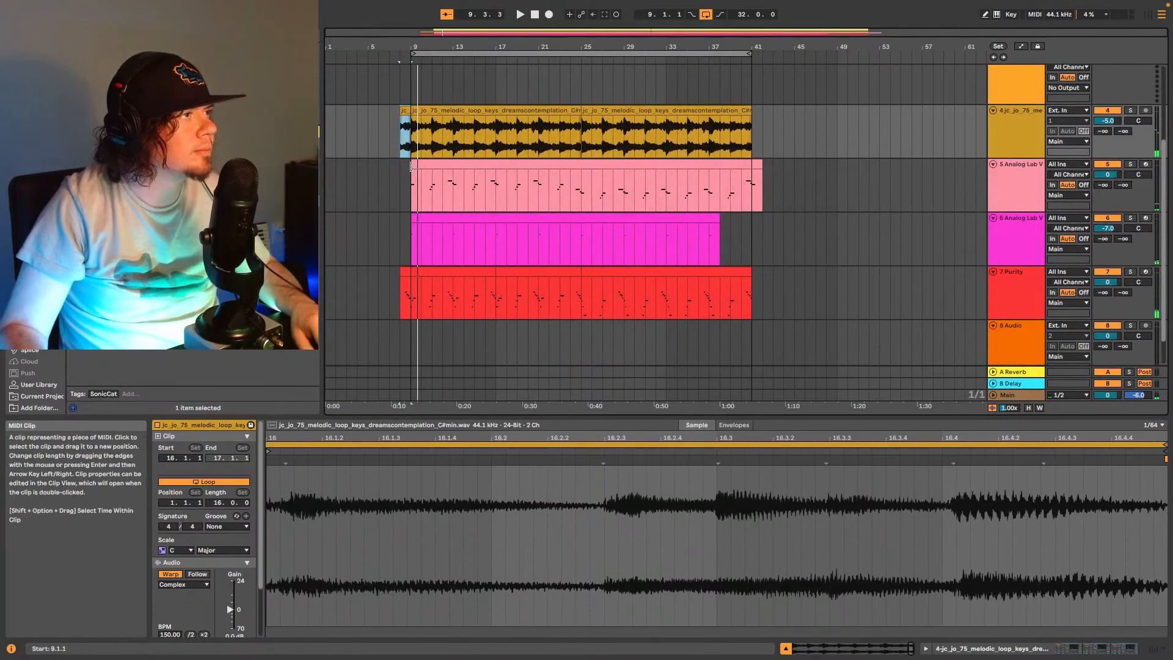
left_click(737, 187)
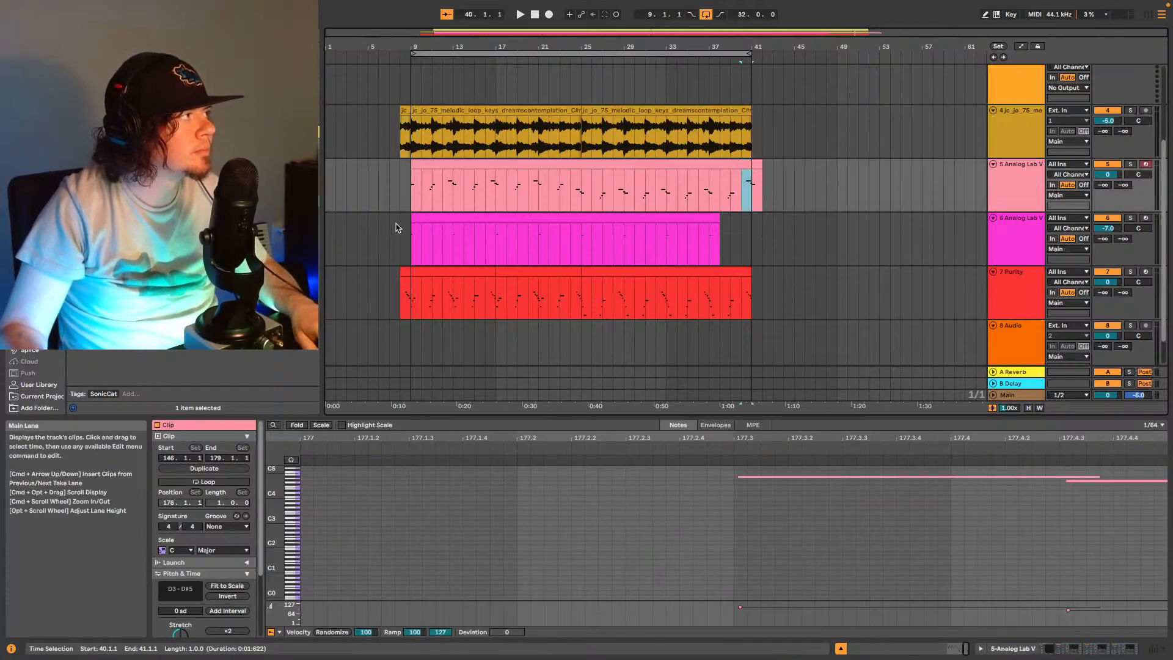
left_click(403, 188)
key("space")
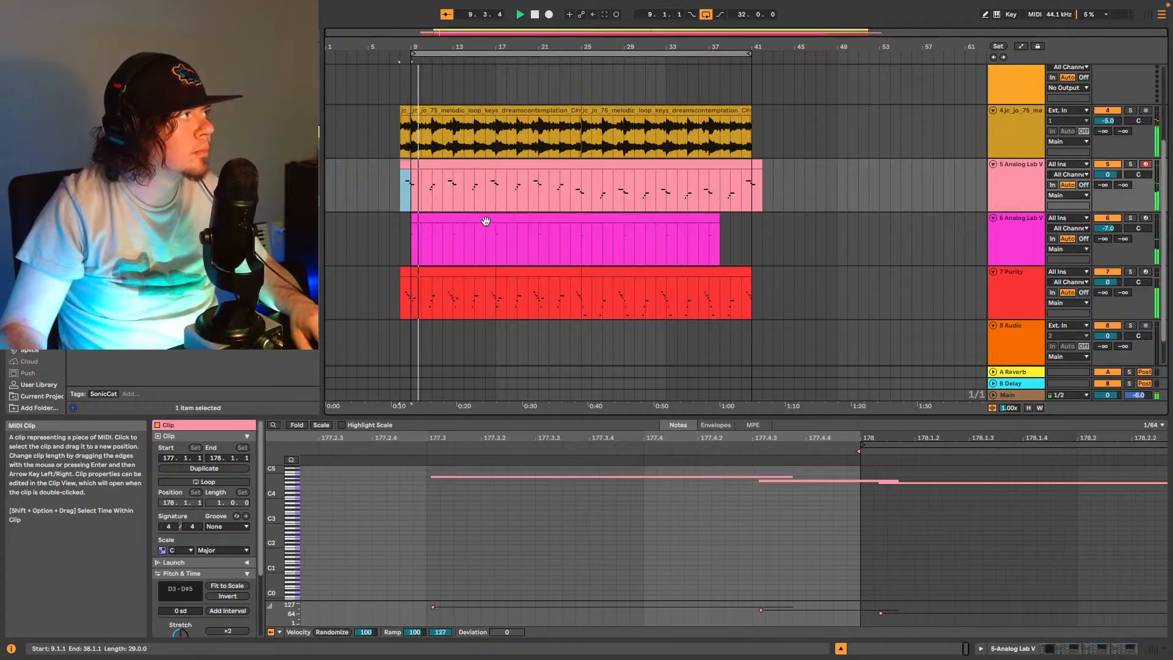
Extend the start of the keys pickup clip back to 1.1.1 to form an eight-bar intro.
left_click(400, 111)
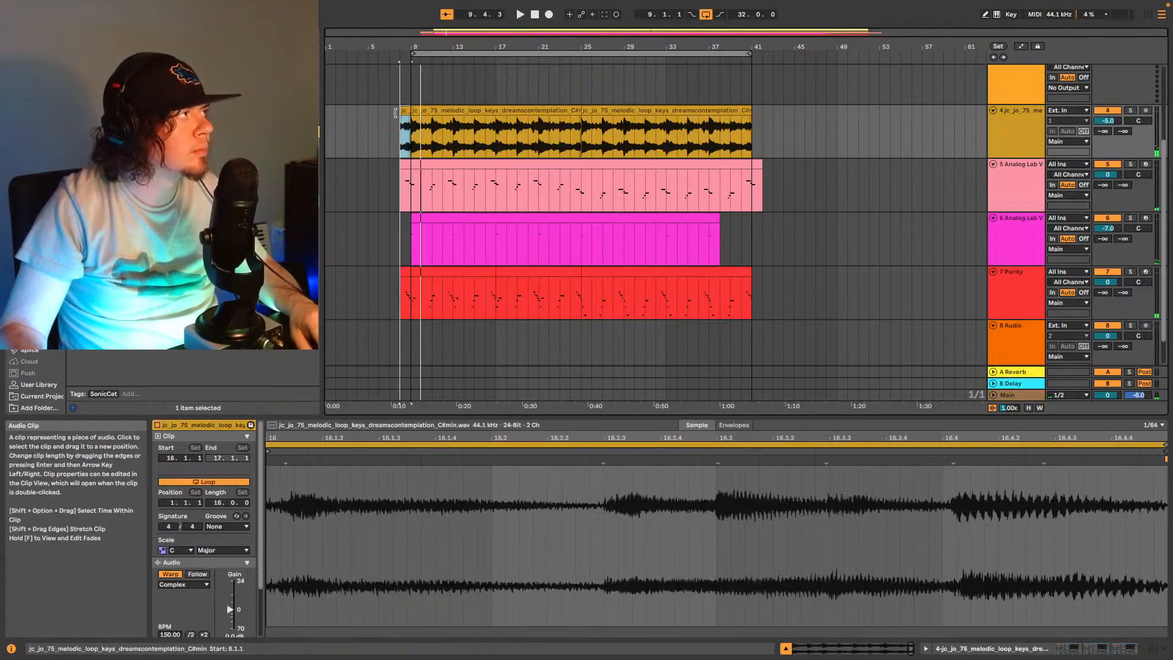
left_click_drag(395, 112, 370, 118)
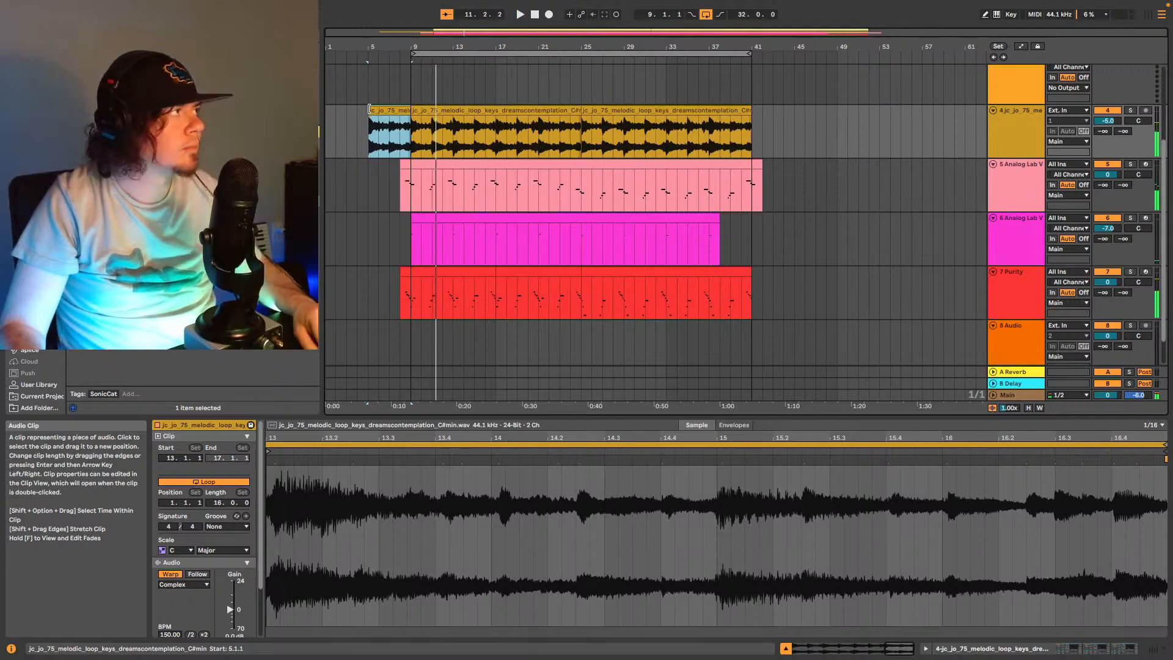
left_click_drag(369, 110, 326, 110)
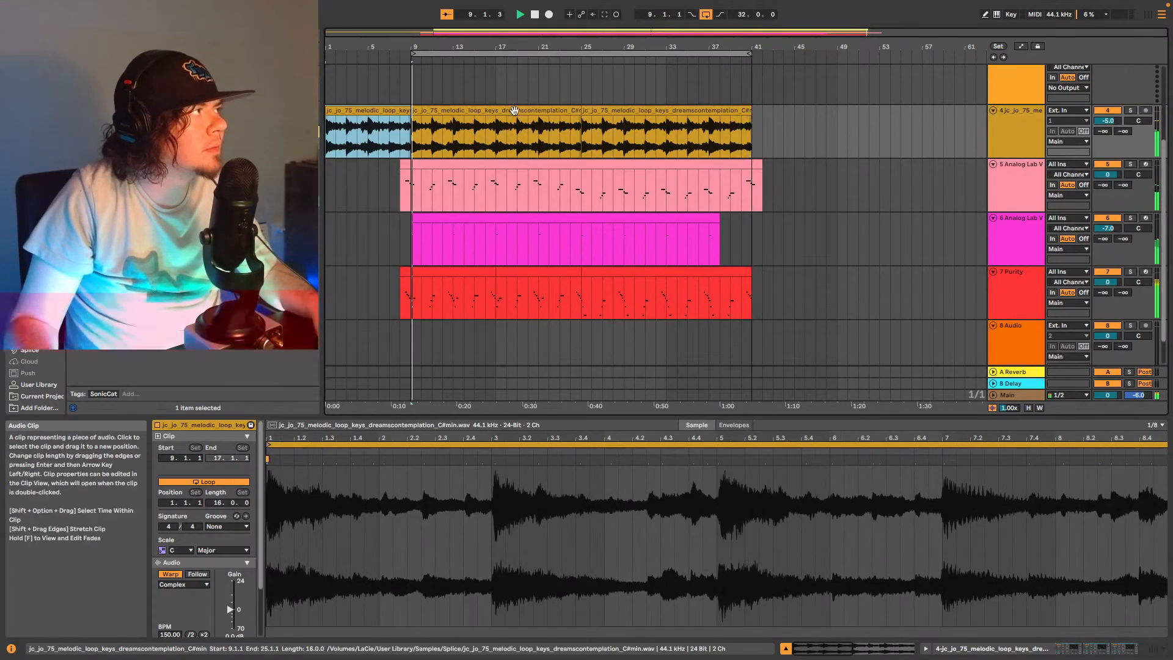
Place a copy of the 16-bar keys clip at 41.1.1 and play across bar 41 with arrangement looping turned off.
left_click(497, 112)
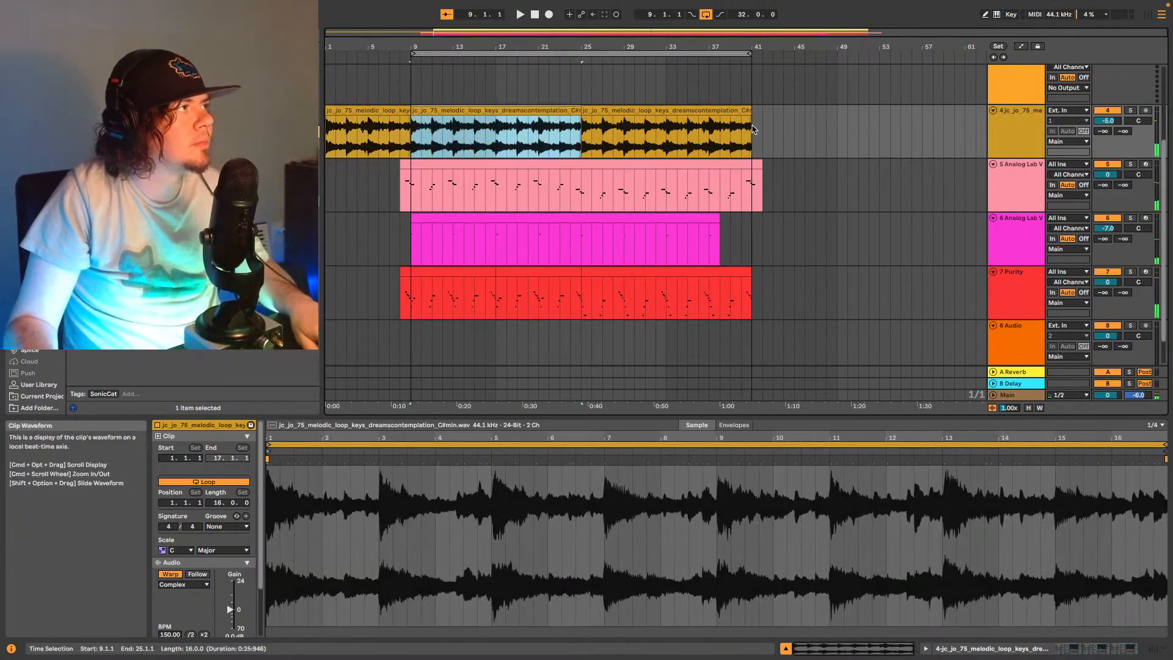
key("super+d")
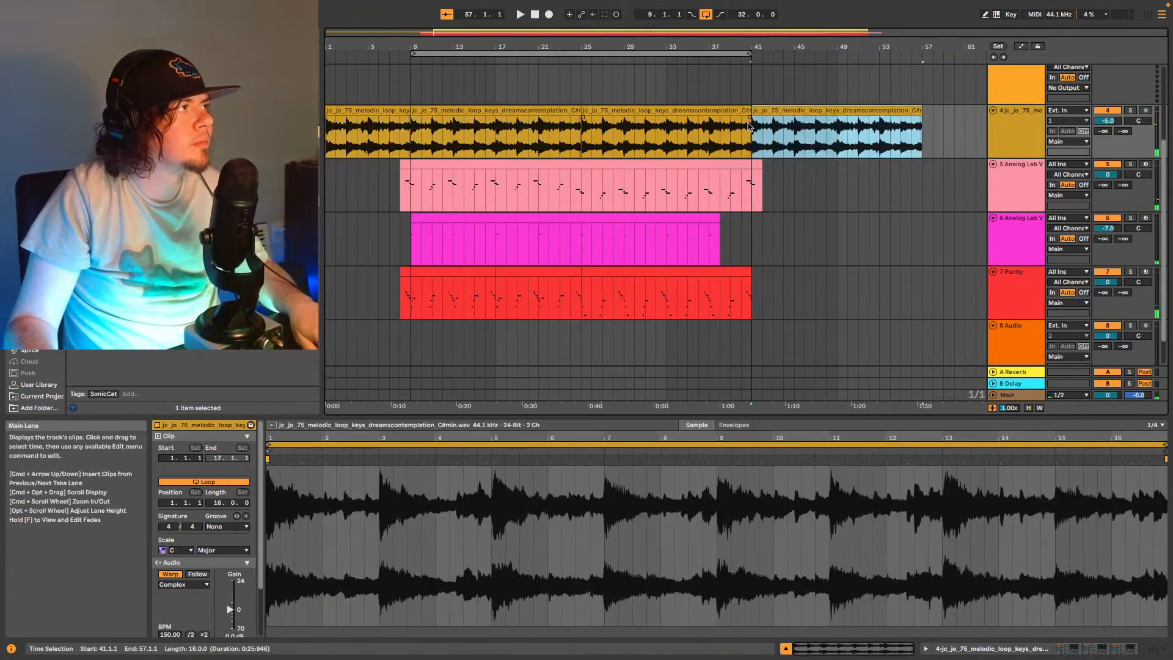
left_click(706, 14)
left_click(742, 60)
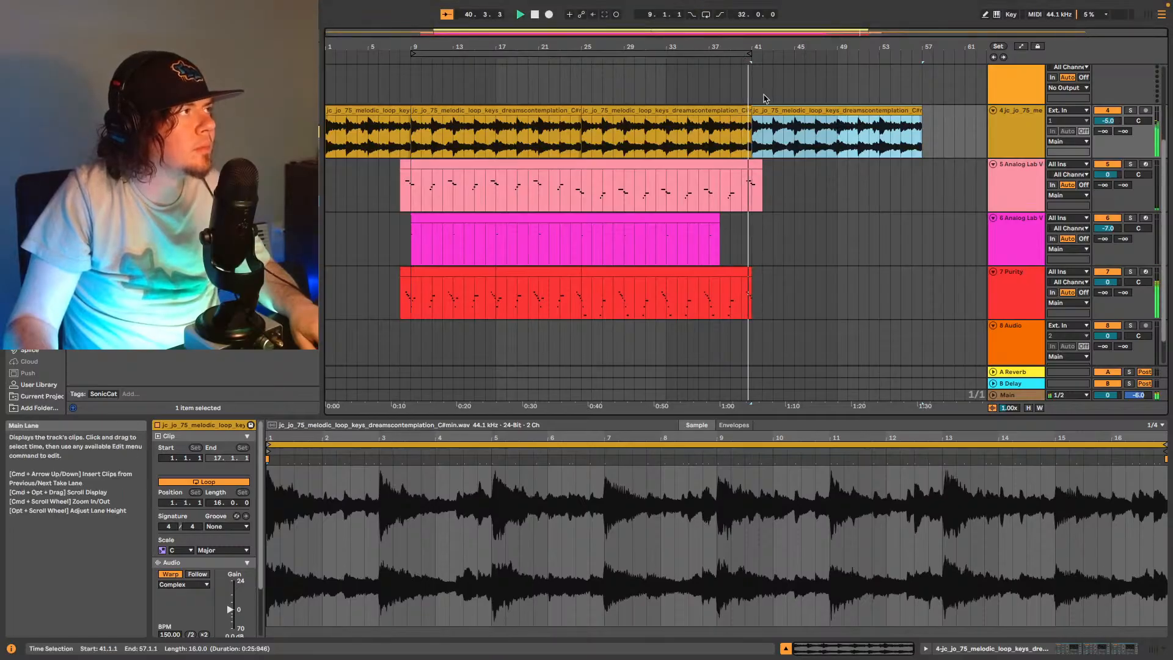
scroll(773, 157, "up", 2)
scroll(773, 158, "up", 3)
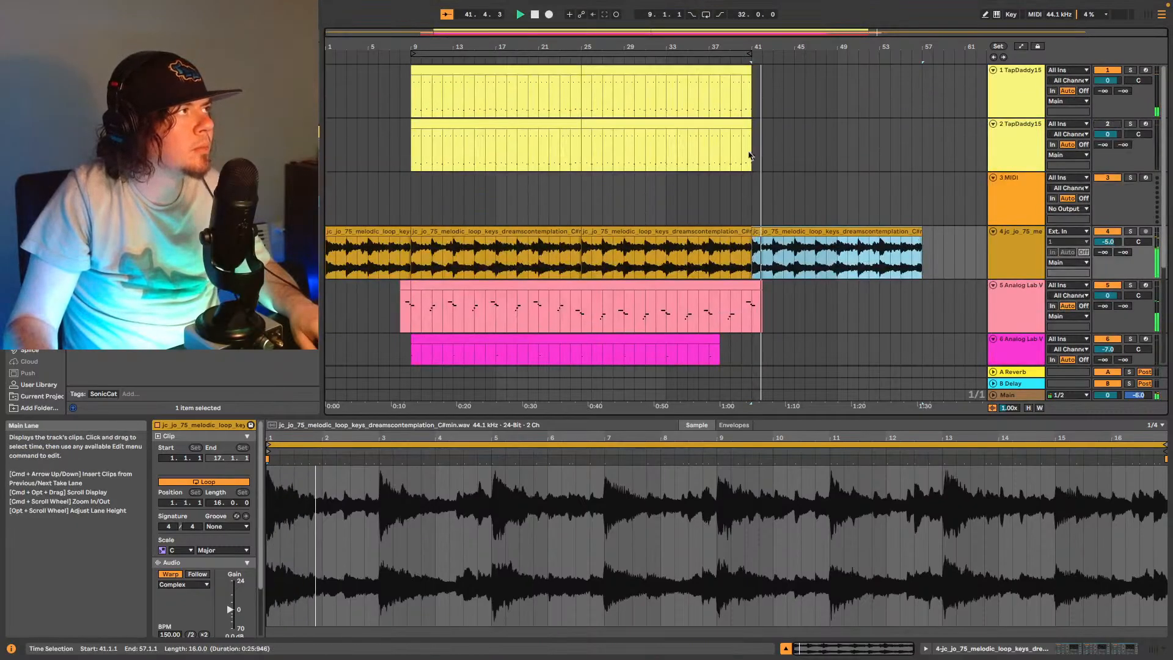
Copy the 16-bar clips of both TapDaddy151 drum tracks into the outro so they run from 44.1.1 to 57.1.1, and play their entry.
left_click_drag(425, 143, 581, 82)
left_click(758, 95)
key("super+v")
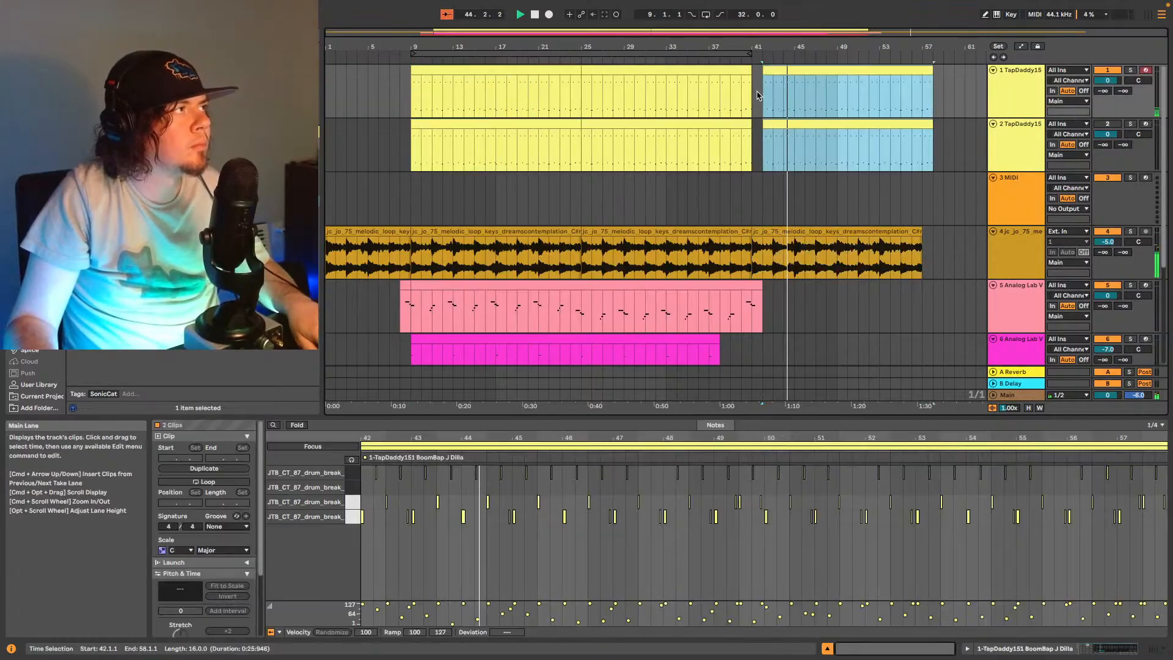
key("space")
mouse_move(783, 71)
left_mouse_down()
mouse_move(781, 87)
mouse_move(772, 80)
mouse_move(785, 78)
left_mouse_up()
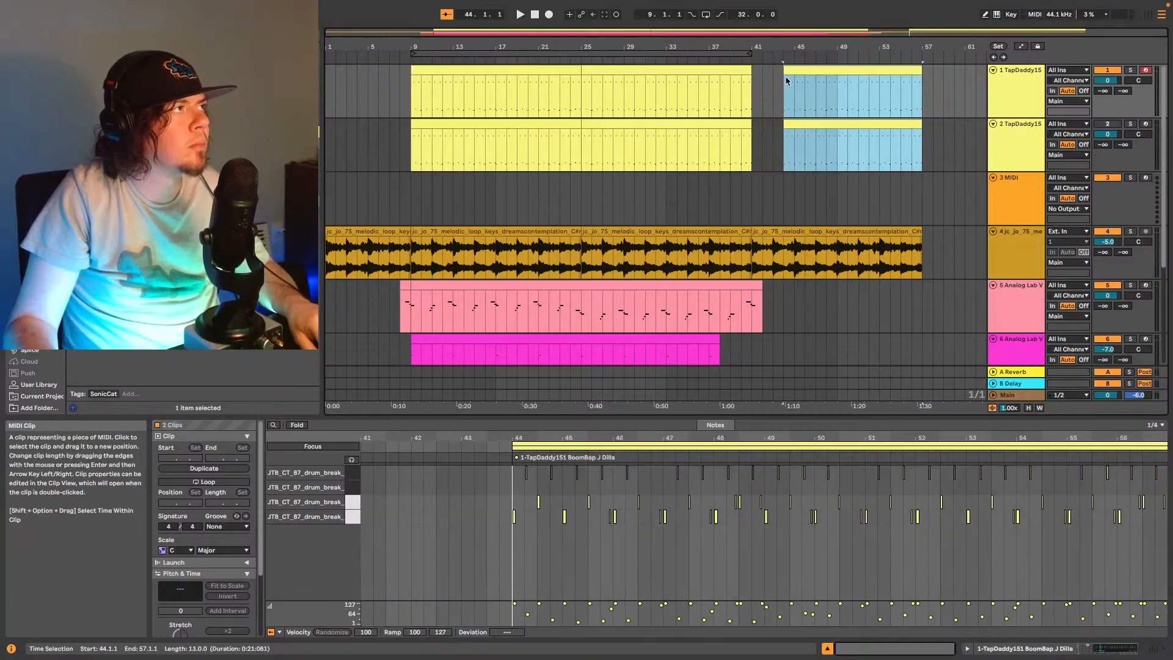
key("space")
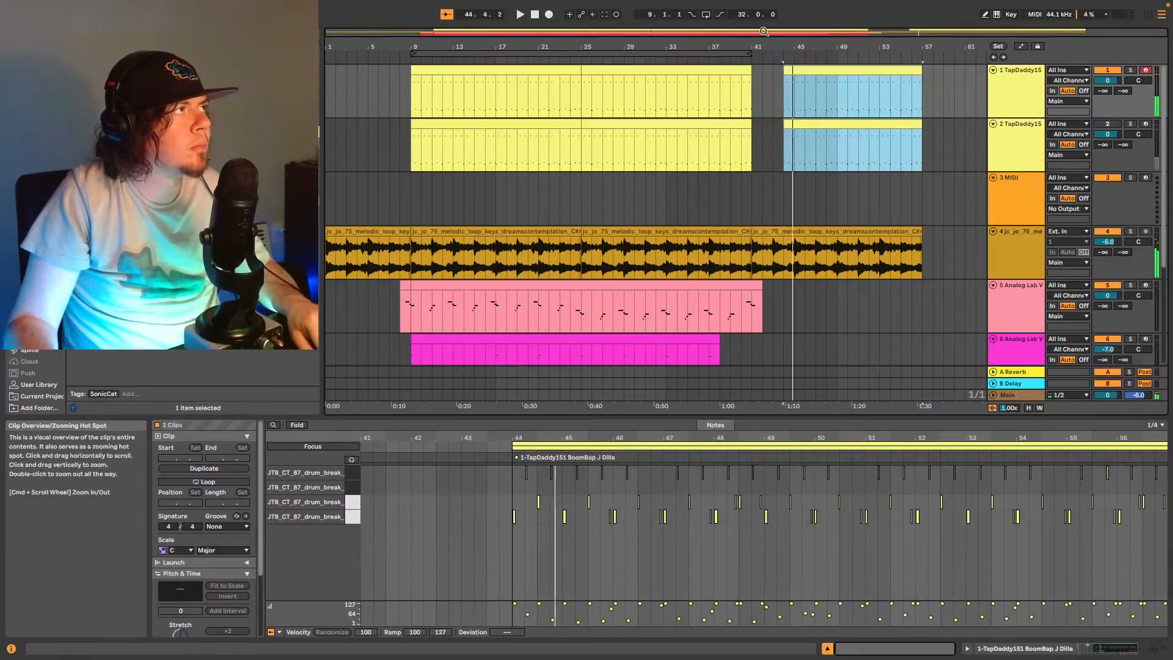
Trim the start of both outro drum clips to 44.3.1 and play the transition from bar 40 into the outro.
left_click_drag(764, 33, 788, 56)
left_click(718, 57)
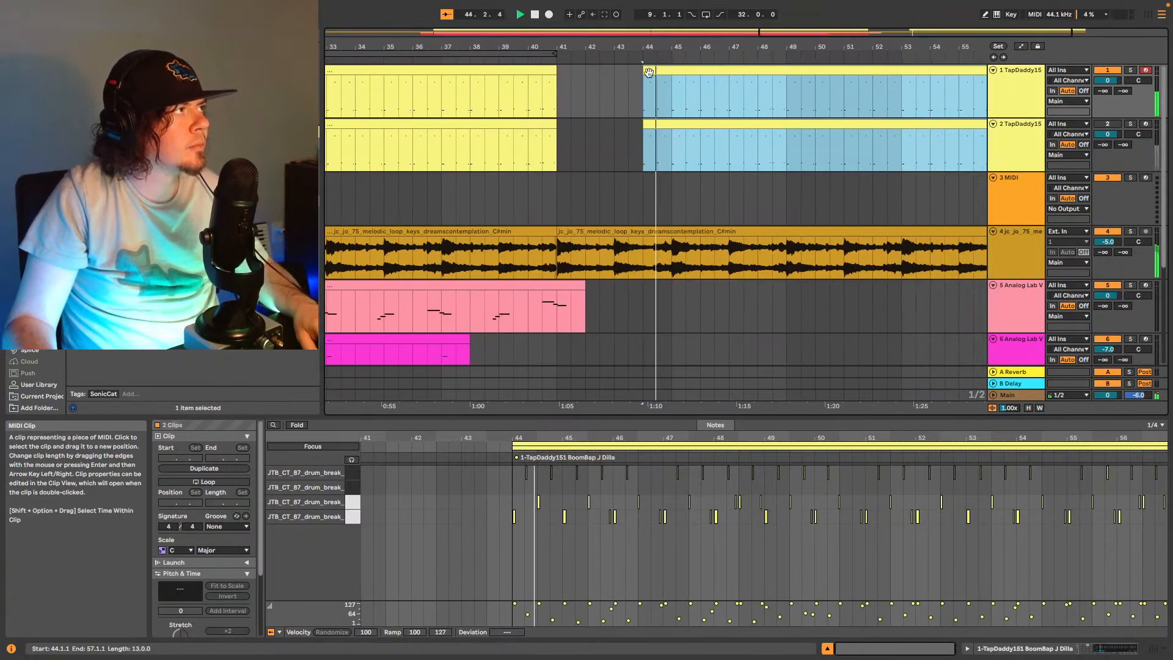
left_click_drag(635, 73, 645, 74)
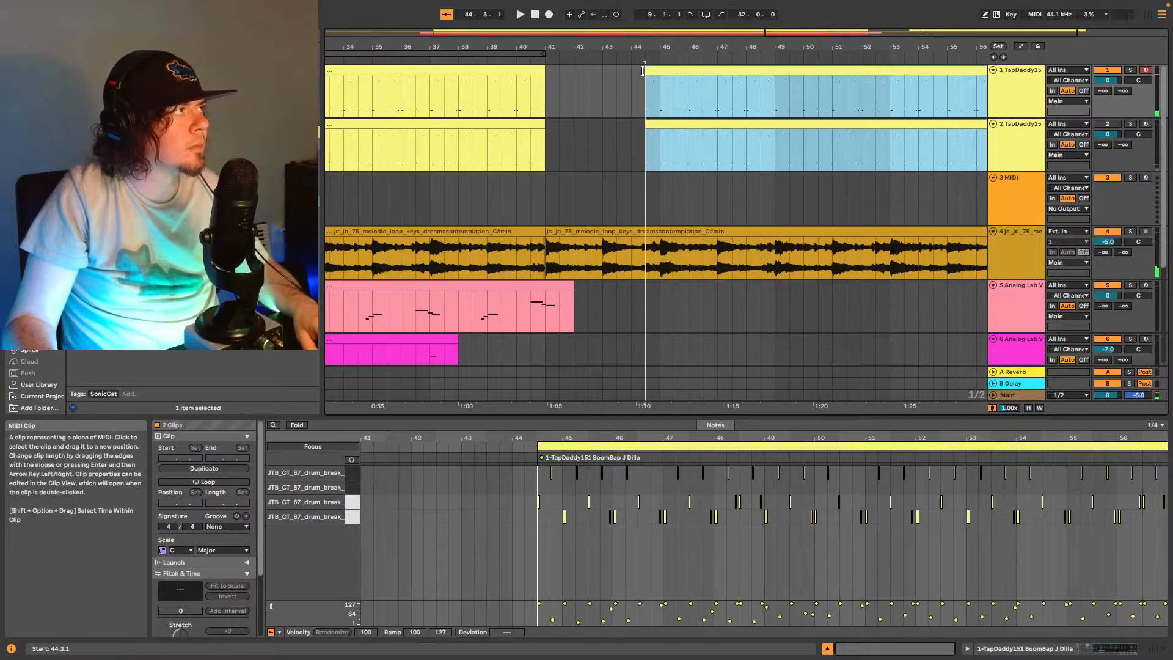
left_click(547, 95)
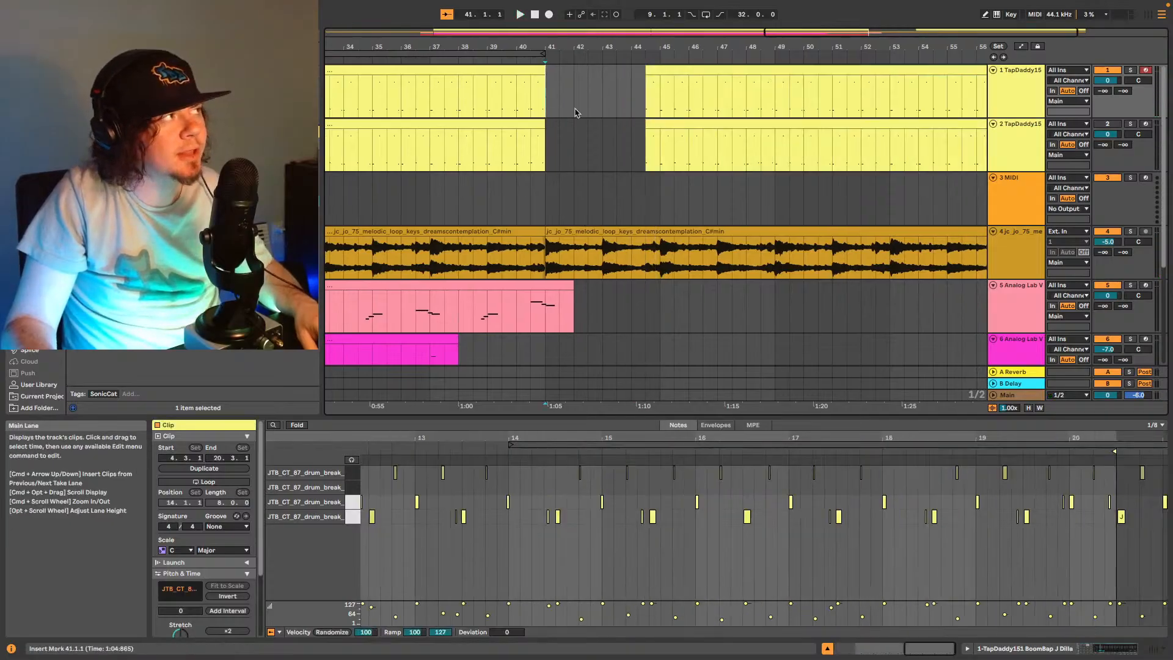
left_click(536, 99)
key("space")
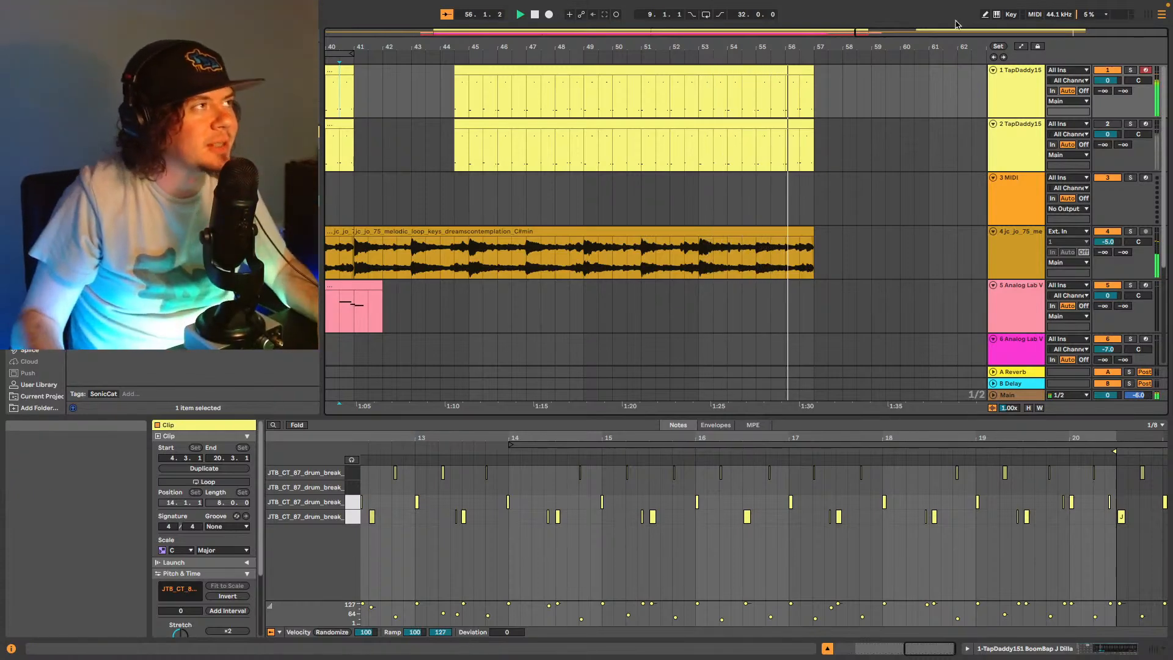
Play the whole arrangement from 1.1.1 to review the intro, main section and outro.
double_click(621, 32)
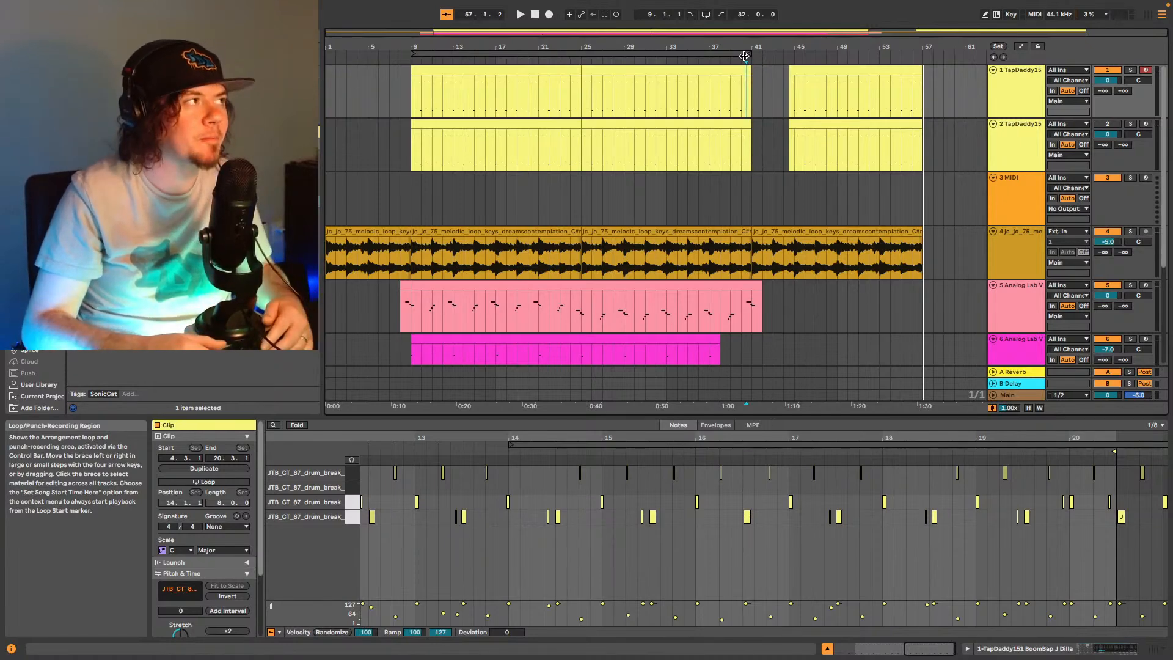
left_click(993, 57)
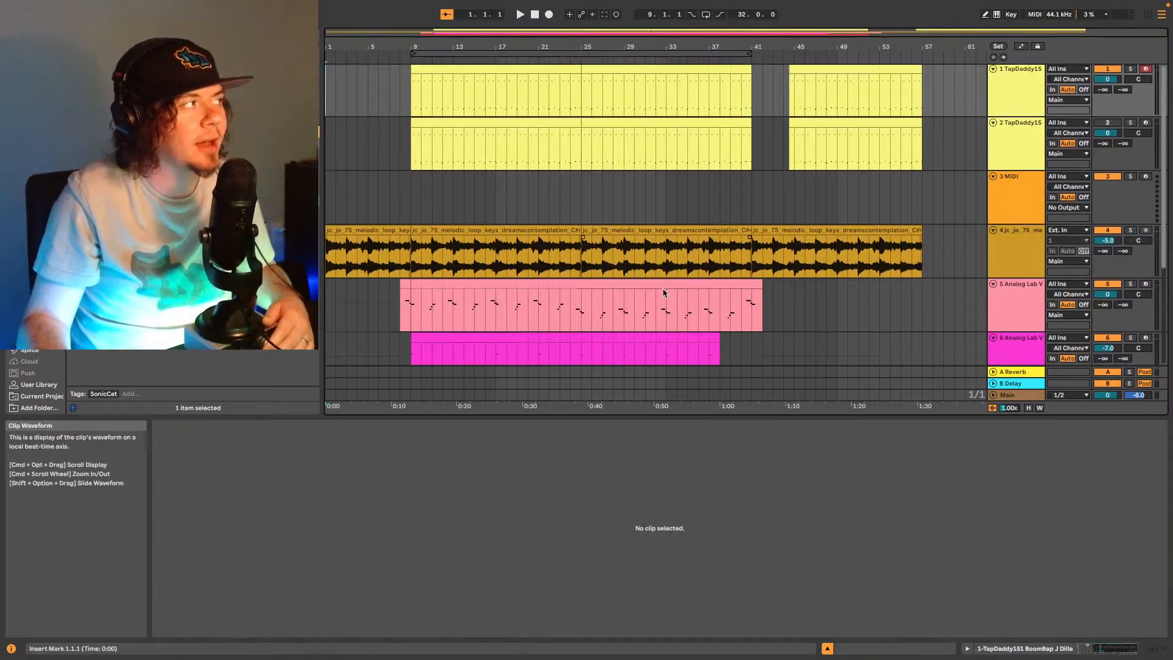
scroll(664, 281, "down", 3)
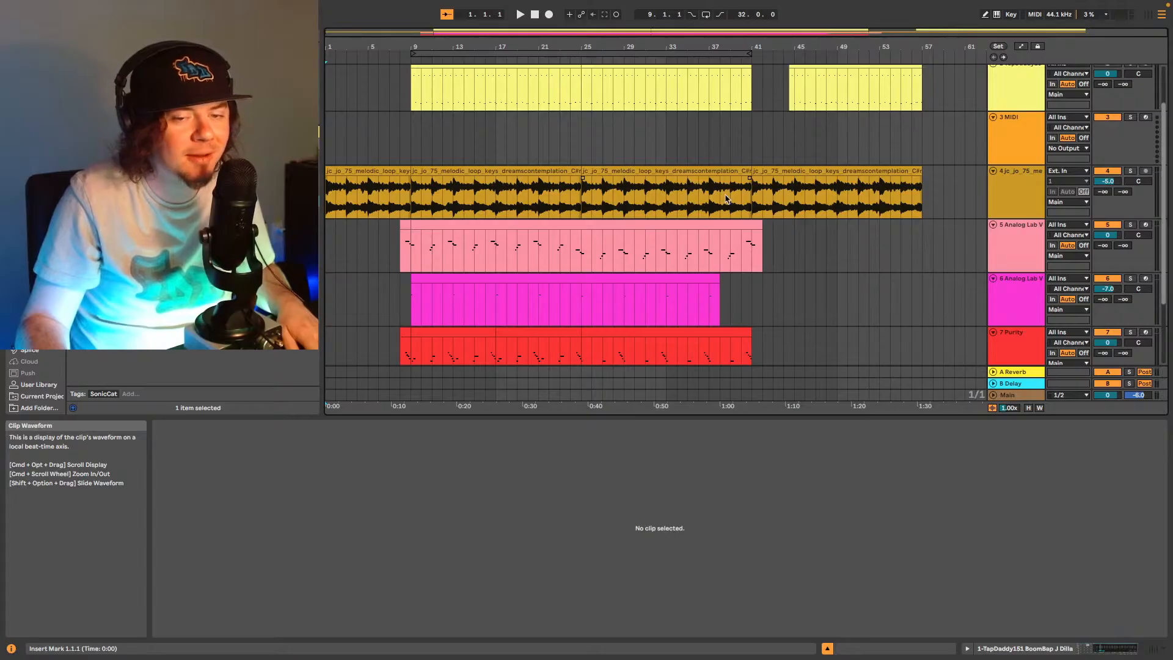
key("space")
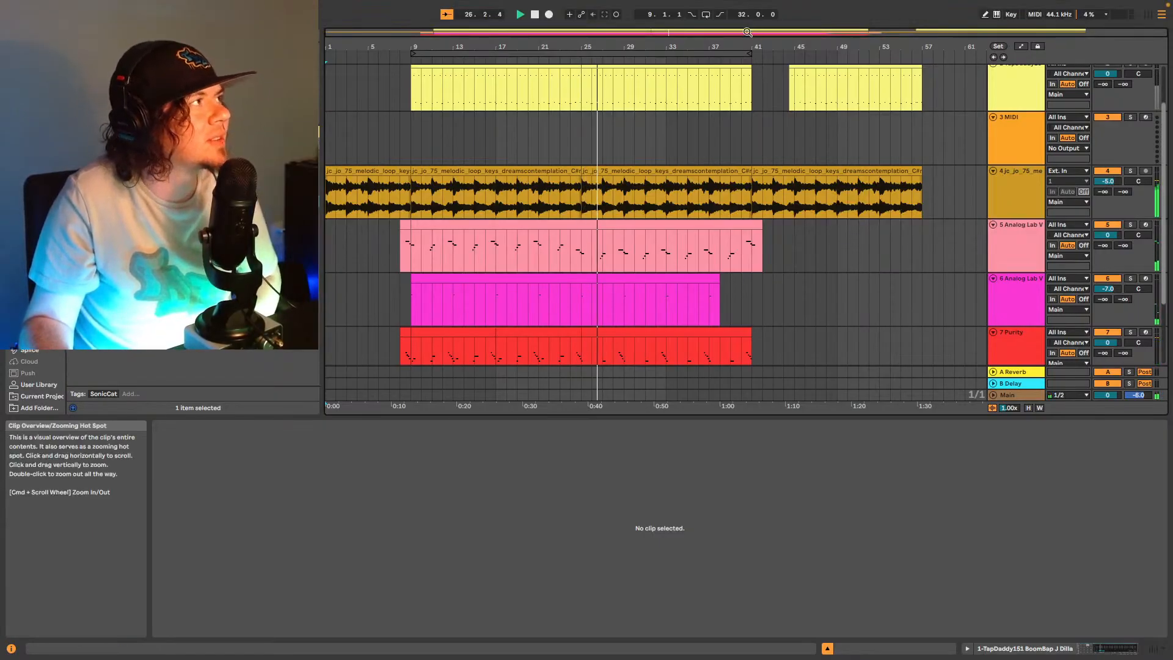
Extend the arrangement loop from 9.1.1 to a length of 48 bars, ending at 57.1.1, and turn looping on.
left_click_drag(751, 54, 918, 57)
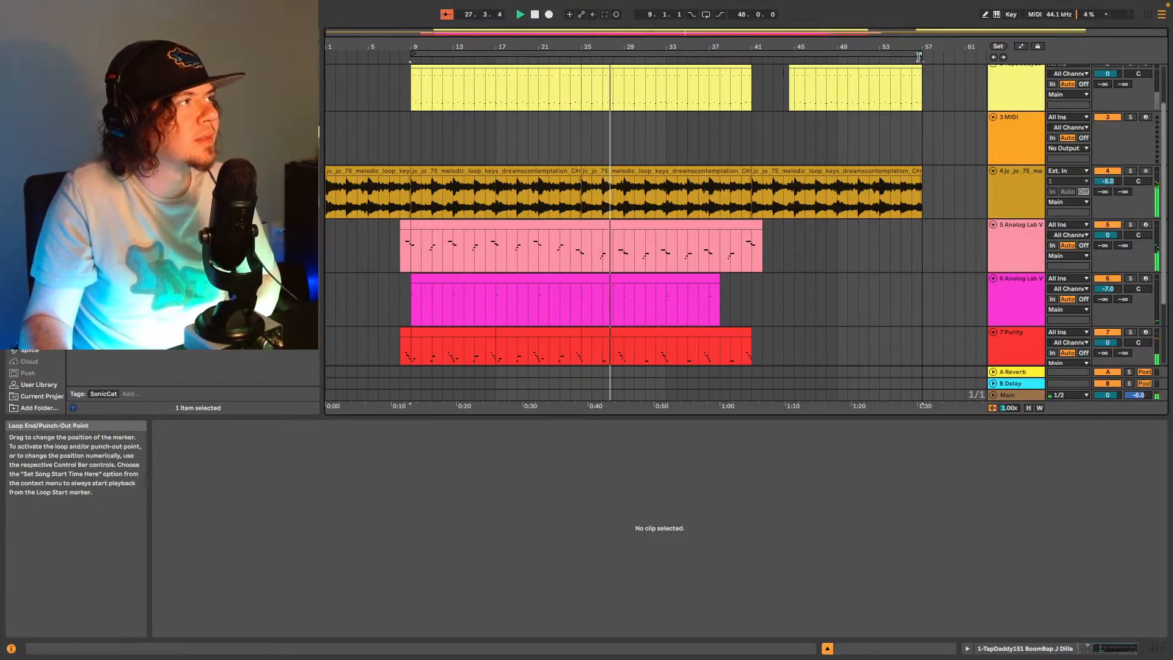
left_click(705, 14)
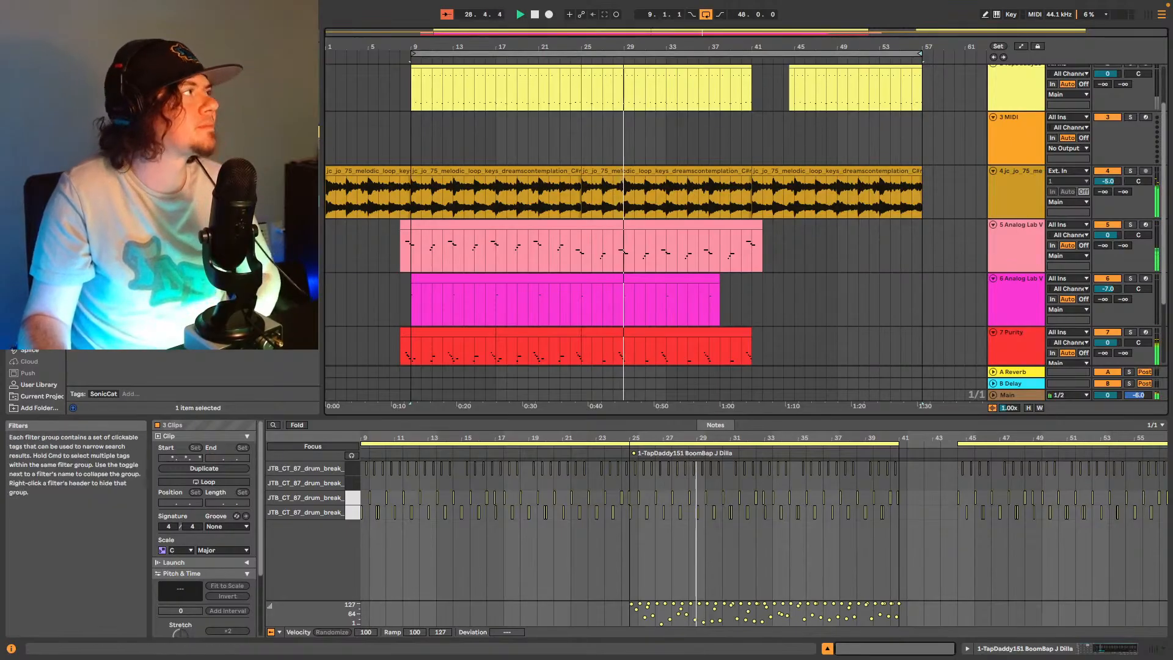
Check the list of recently opened sets and save the Live Set as Song1138 in the Song13 Project folder.
left_click(68, 7)
mouse_move(122, 52)
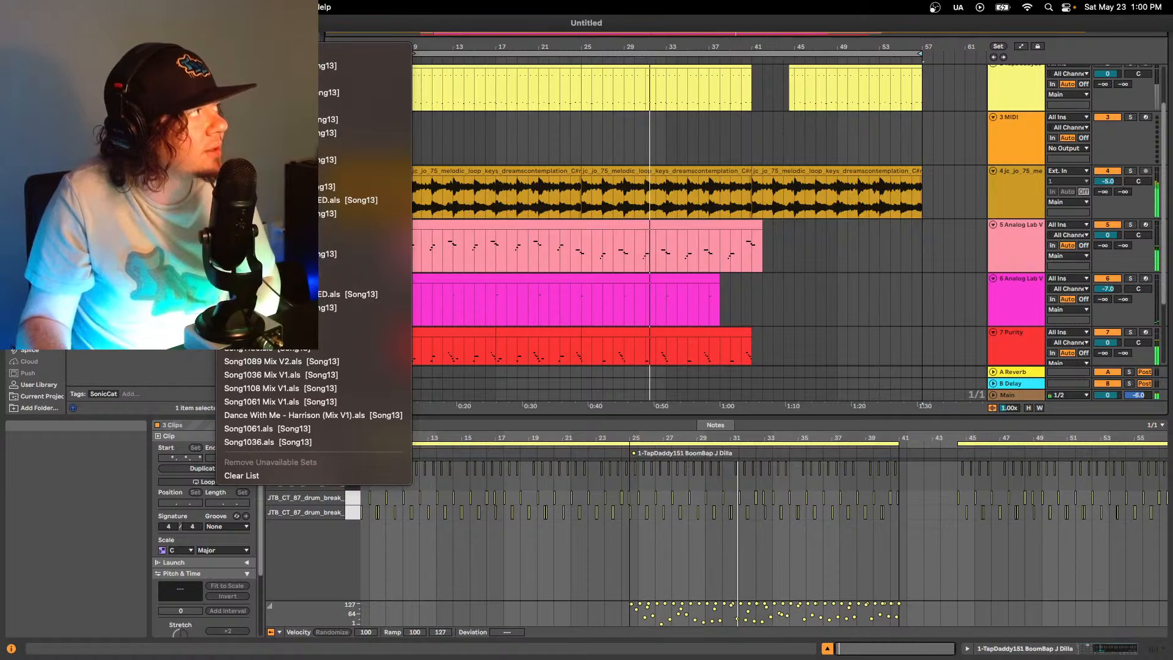
left_click(492, 96)
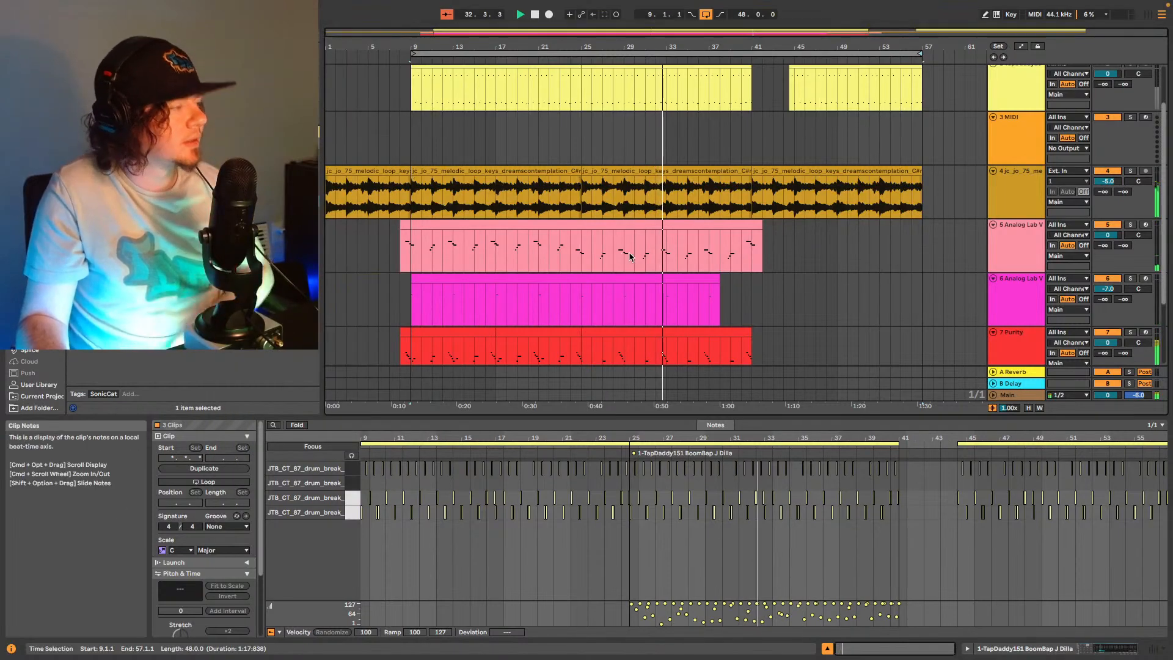
key("super+shift+s")
type("S")
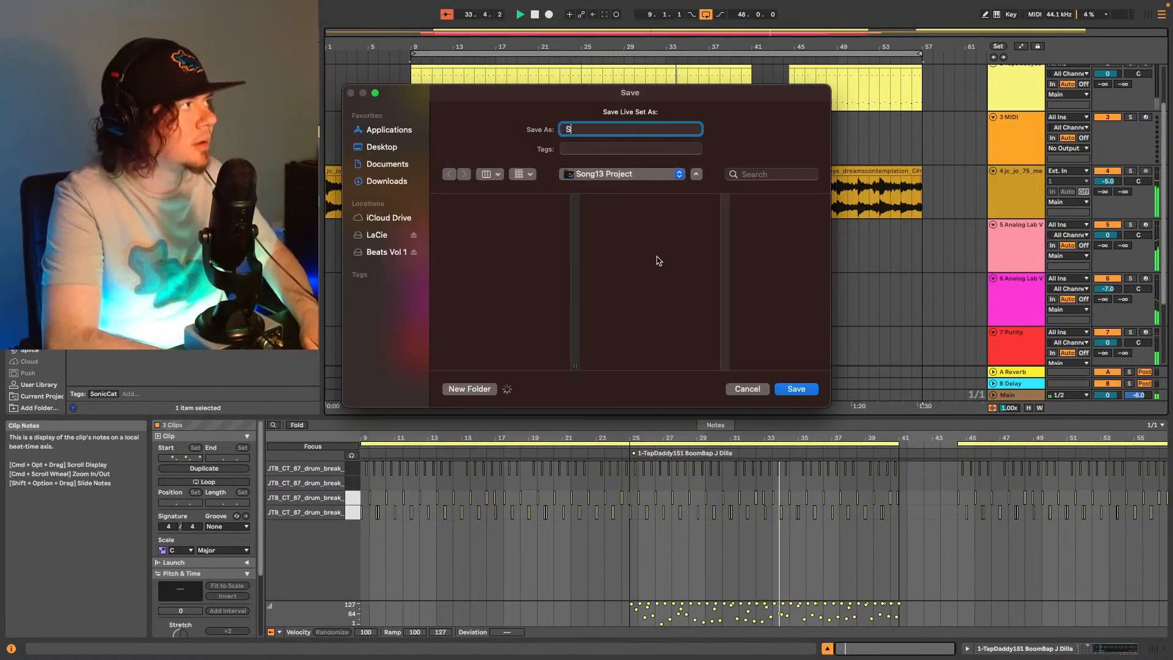
type("ong1138")
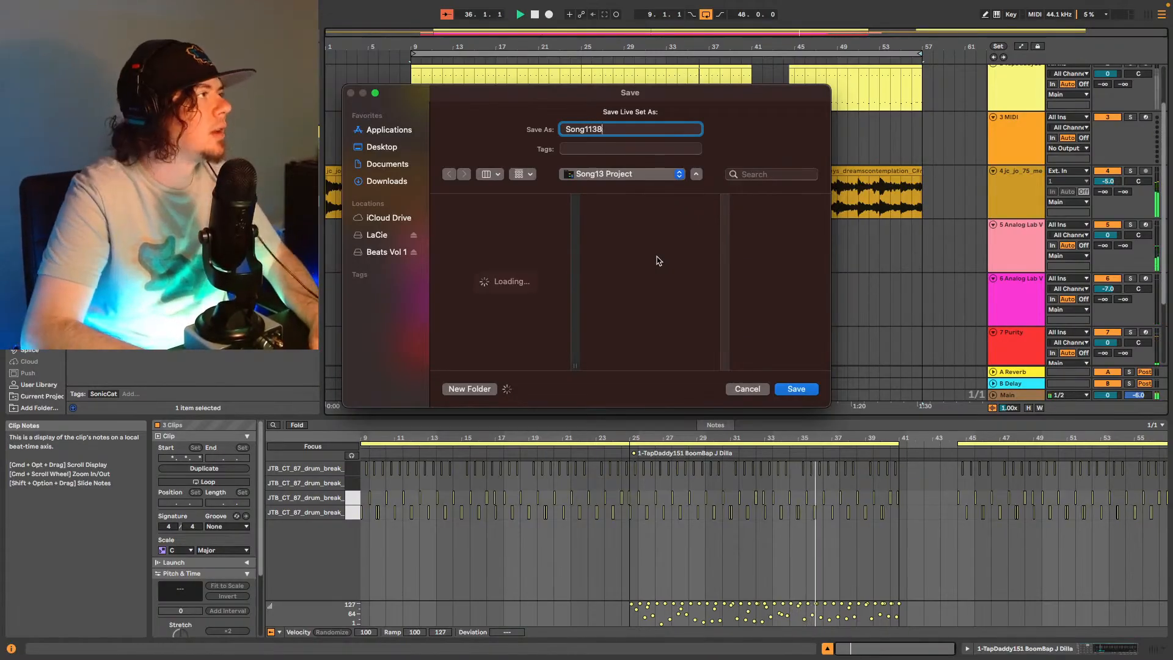
key("Return")
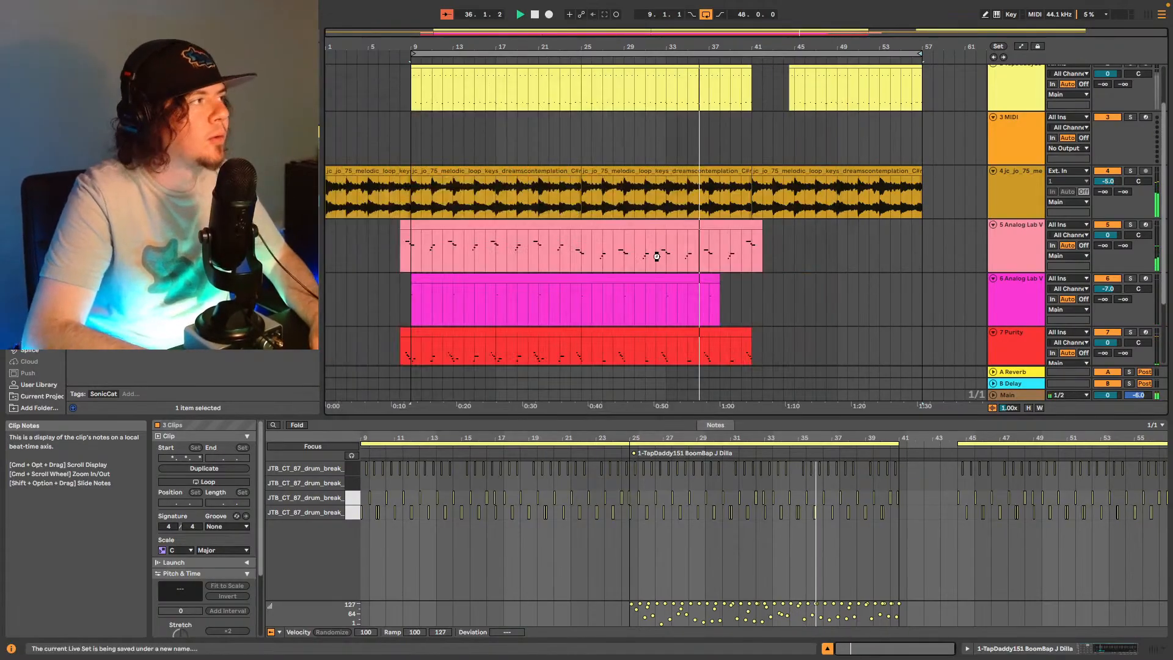